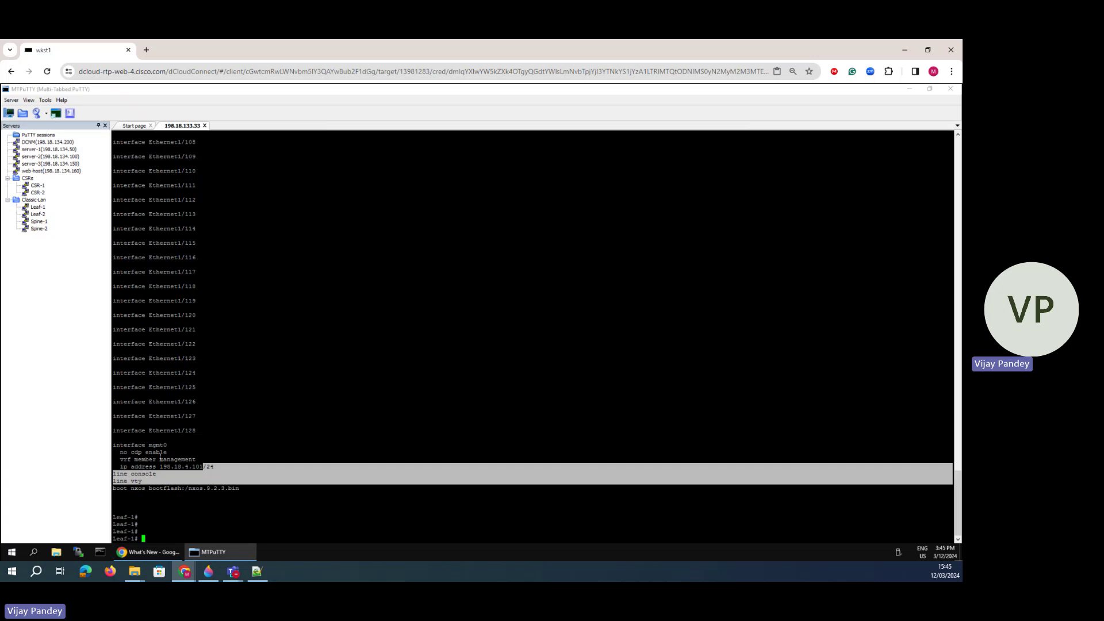
{"action": "left_click_drag", "start_coordinate": [249, 442], "coordinate": [247, 433]}
{"action": "scroll", "coordinate": [248, 448], "scroll_direction": "up", "scroll_amount": 11}
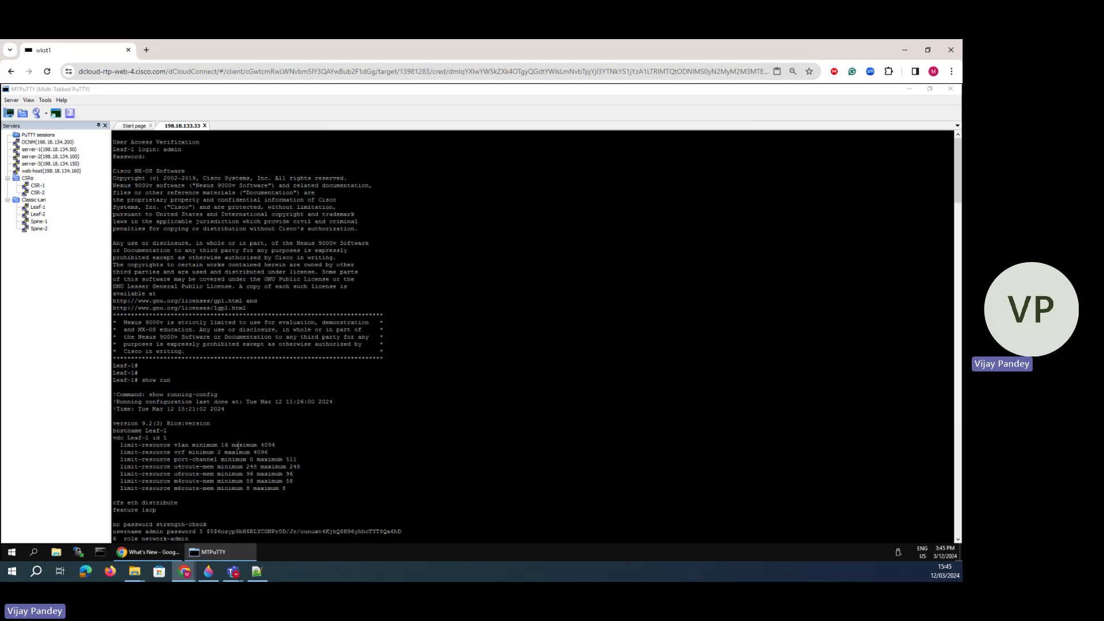
{"action": "scroll", "coordinate": [238, 448], "scroll_direction": "down", "scroll_amount": 8}
{"action": "scroll", "coordinate": [241, 459], "scroll_direction": "up", "scroll_amount": 10}
{"action": "scroll", "coordinate": [190, 457], "scroll_direction": "down", "scroll_amount": 5}
{"action": "scroll", "coordinate": [213, 441], "scroll_direction": "up", "scroll_amount": 5}
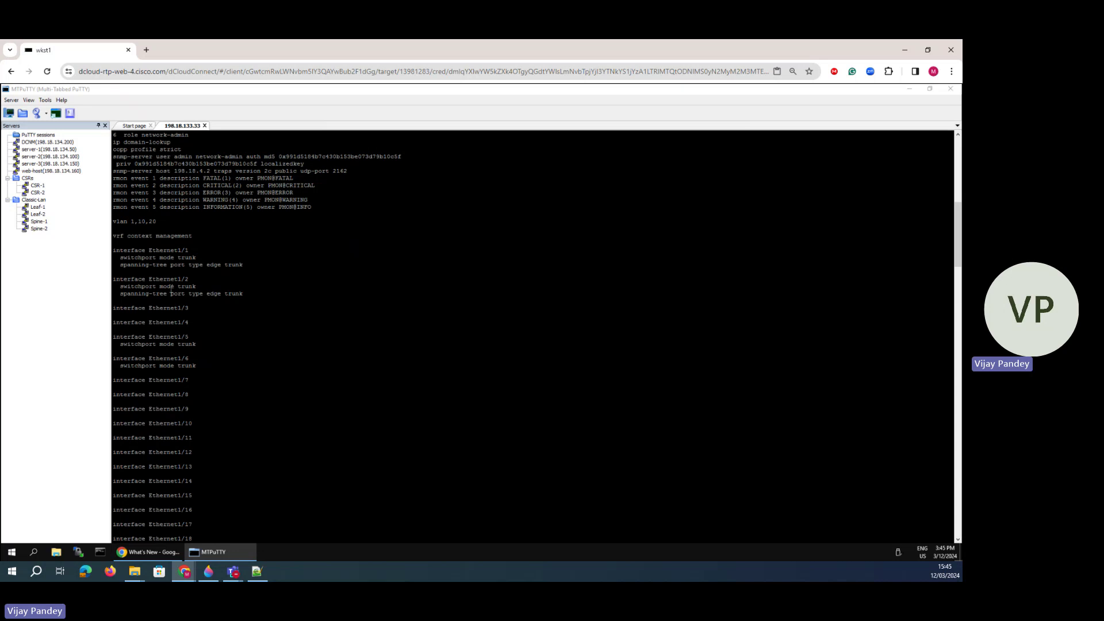
{"action": "triple_click", "coordinate": [162, 223]}
{"action": "left_click", "coordinate": [353, 369]}
{"action": "scroll", "coordinate": [291, 362], "scroll_direction": "up", "scroll_amount": 5}
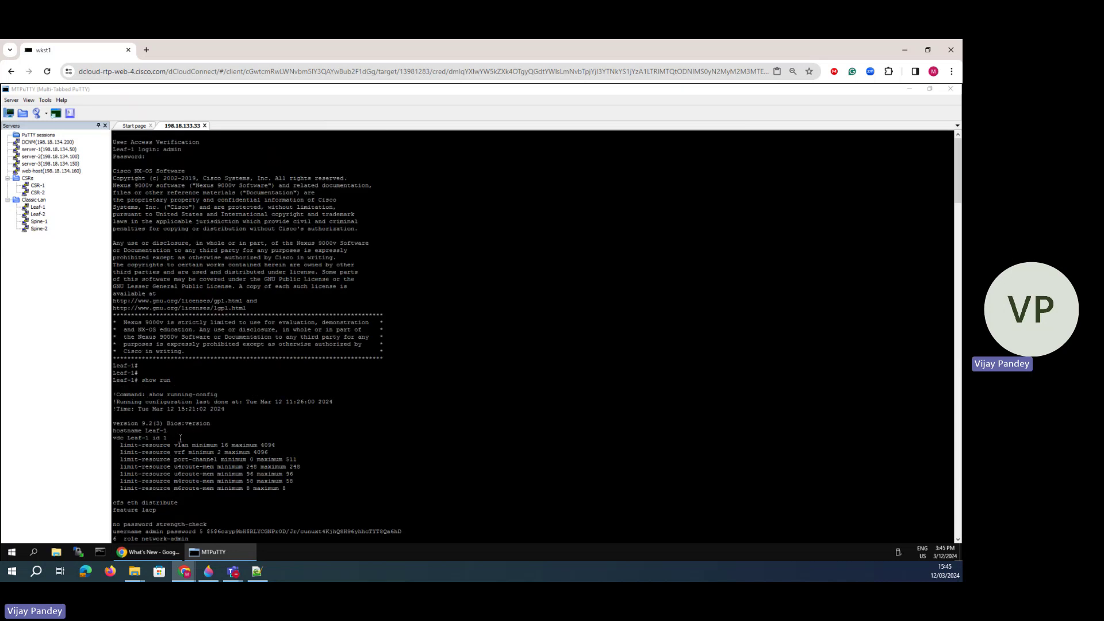
{"action": "triple_click", "coordinate": [116, 510]}
{"action": "left_click_drag", "start_coordinate": [176, 503], "coordinate": [110, 499]}
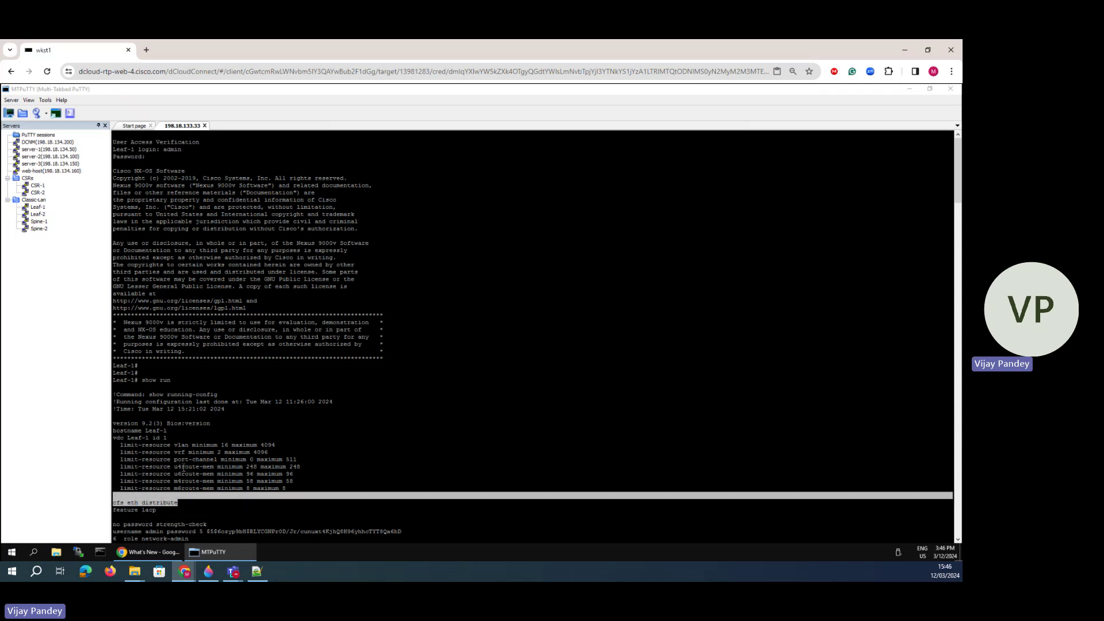
- Open a new Spine-1 session in MTPuTTY and log in as admin
{"action": "double_click", "coordinate": [40, 221]}
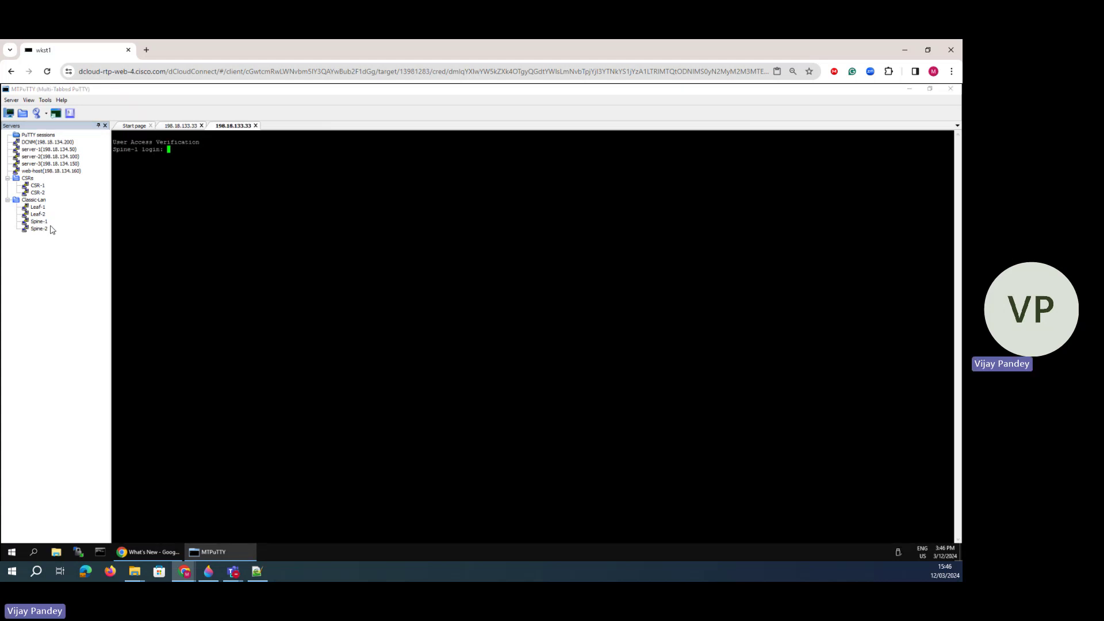
{"action": "type", "text": "ADMIN"}
{"action": "key", "text": "Return"}
{"action": "key", "text": "Return"}
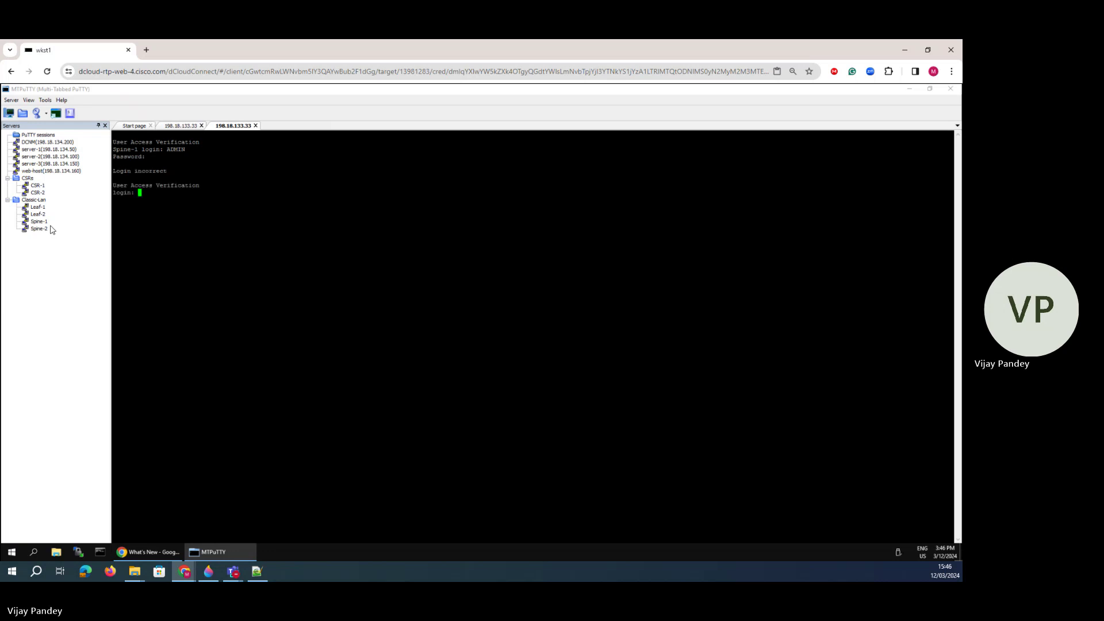
{"action": "type", "text": "admin"}
{"action": "key", "text": "Return"}
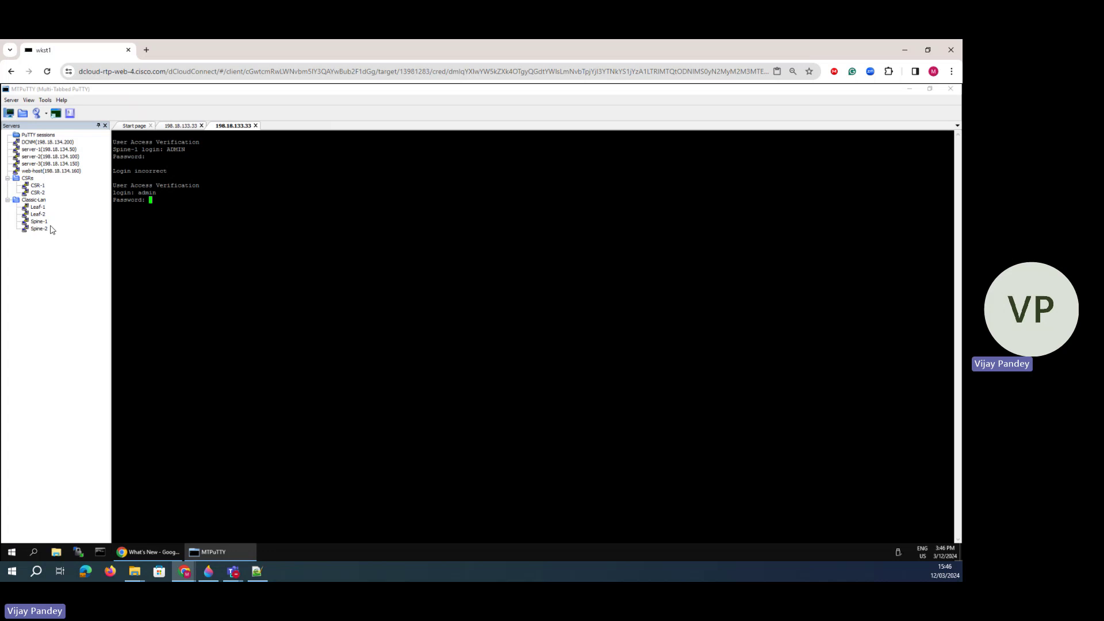
{"action": "key", "text": "Return"}
{"action": "key", "text": "Return"}
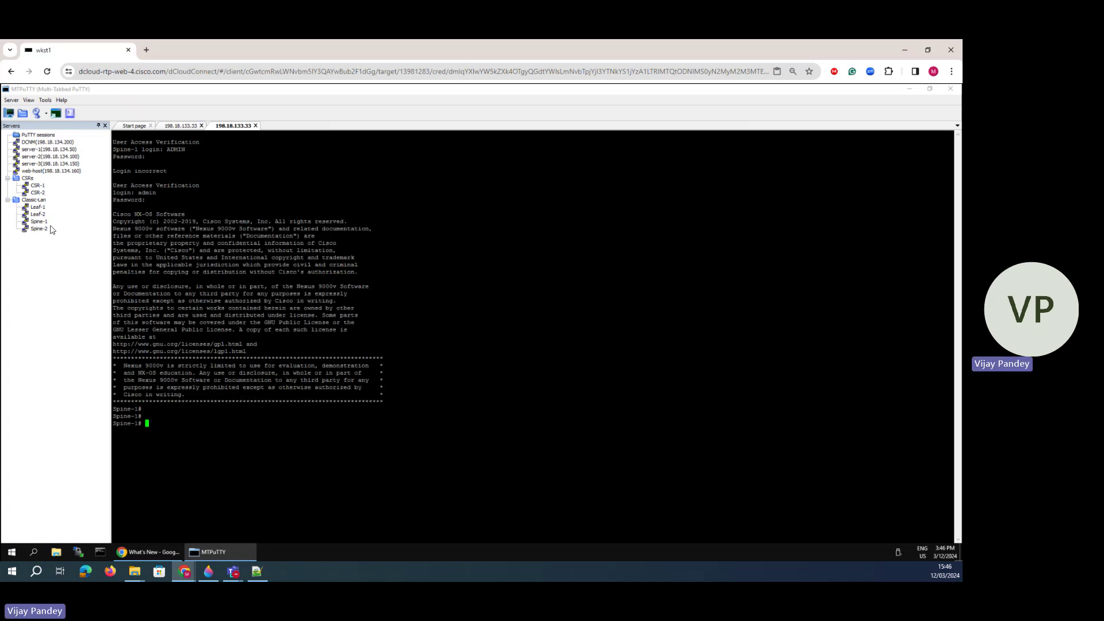
- Run show run on Spine-1 and page through the running configuration to mgmt0, with the lab guide brought over it
{"action": "type", "text": "show run"}
{"action": "key", "text": "Return"}
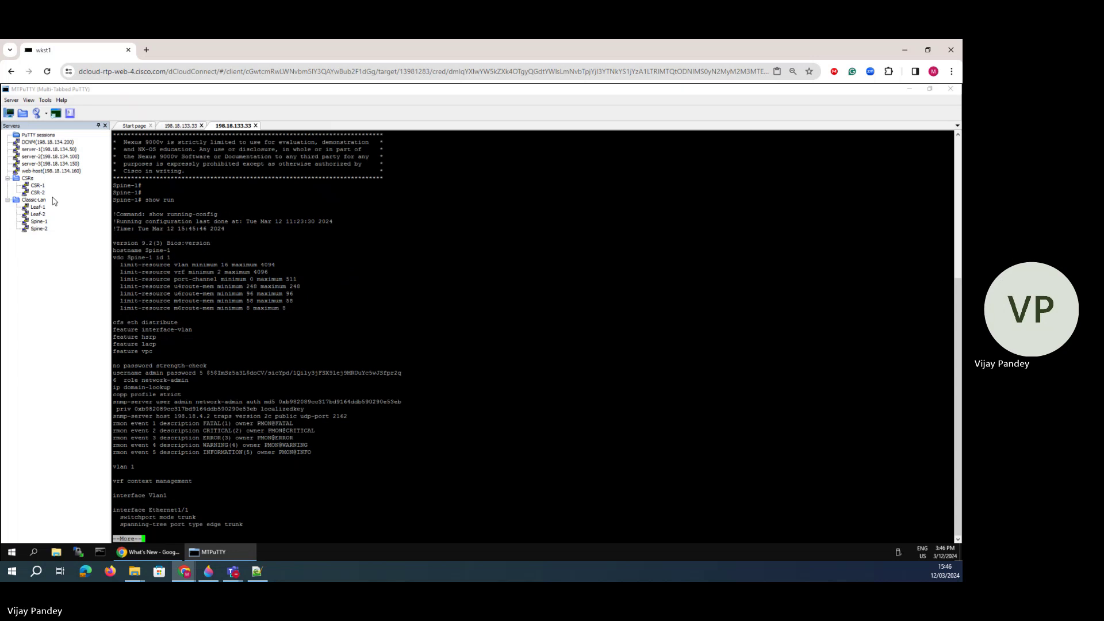
{"action": "left_click_drag", "start_coordinate": [215, 417], "coordinate": [113, 416]}
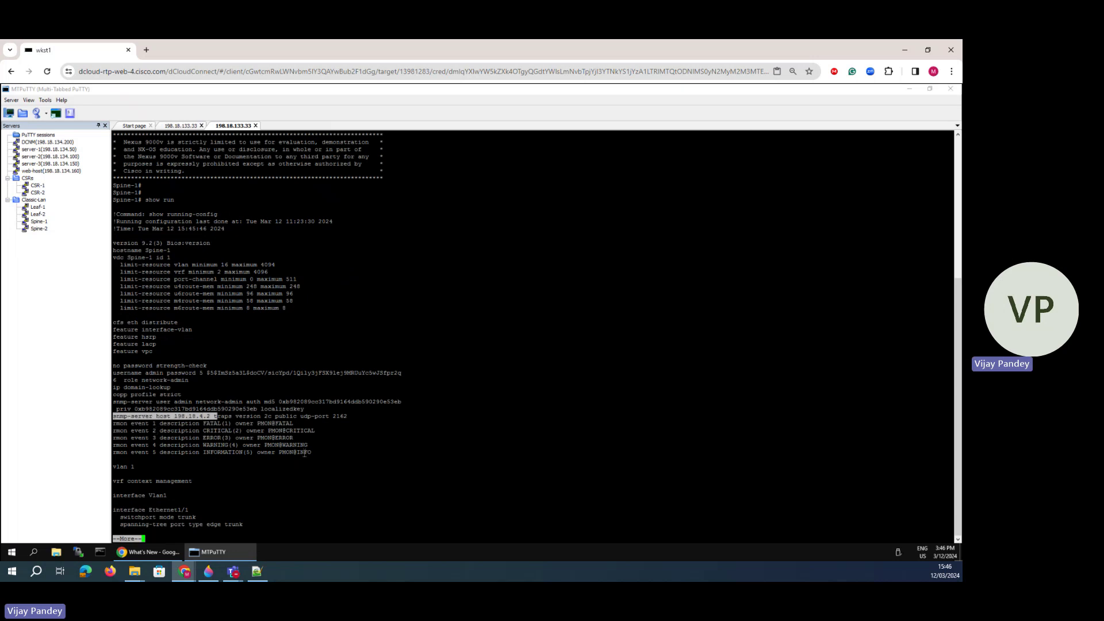
{"action": "left_click_drag", "start_coordinate": [160, 385], "coordinate": [104, 385]}
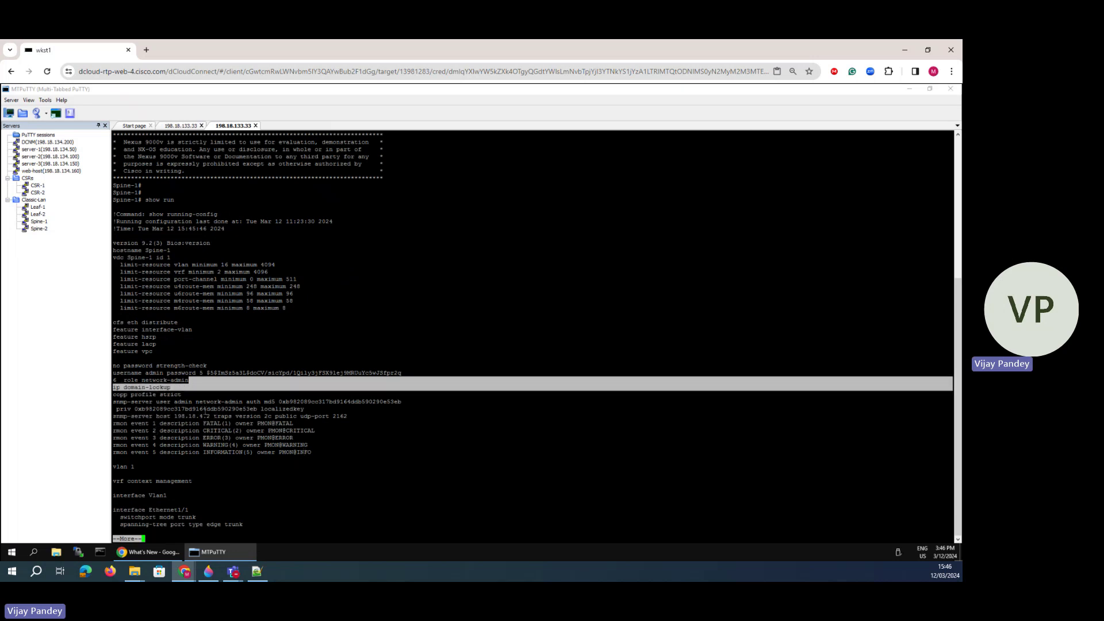
{"action": "key", "text": "space"}
{"action": "key", "text": "space"}
{"action": "left_click_drag", "start_coordinate": [230, 337], "coordinate": [243, 223]}
{"action": "left_click", "coordinate": [208, 259]}
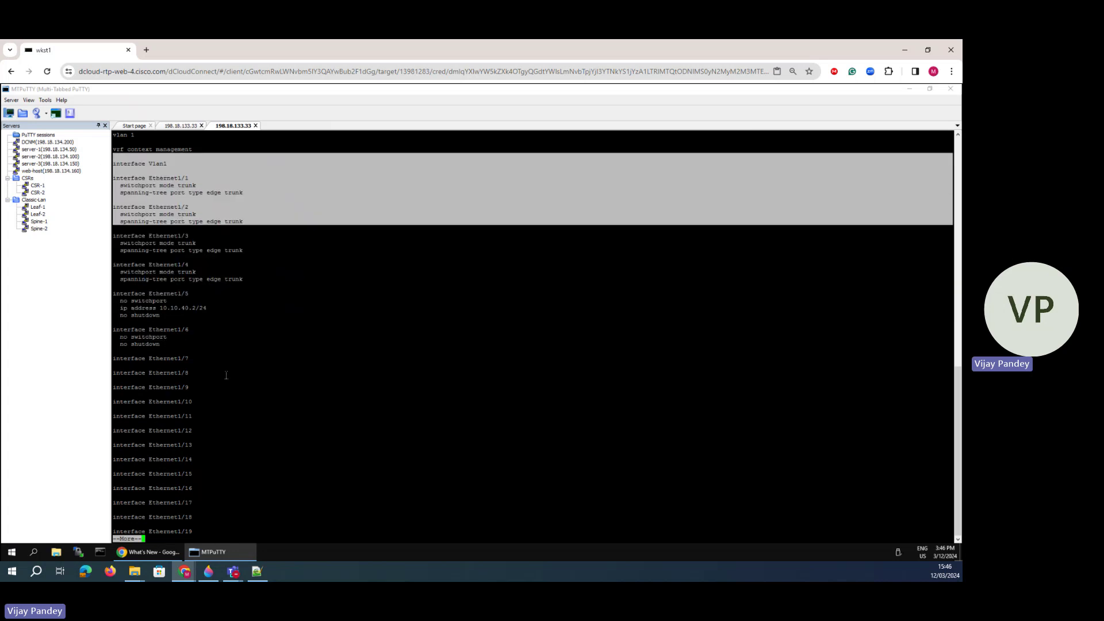
{"action": "key", "text": "space"}
{"action": "key", "text": "space"}
{"action": "key", "text": "space"}
{"action": "key", "text": "space"}
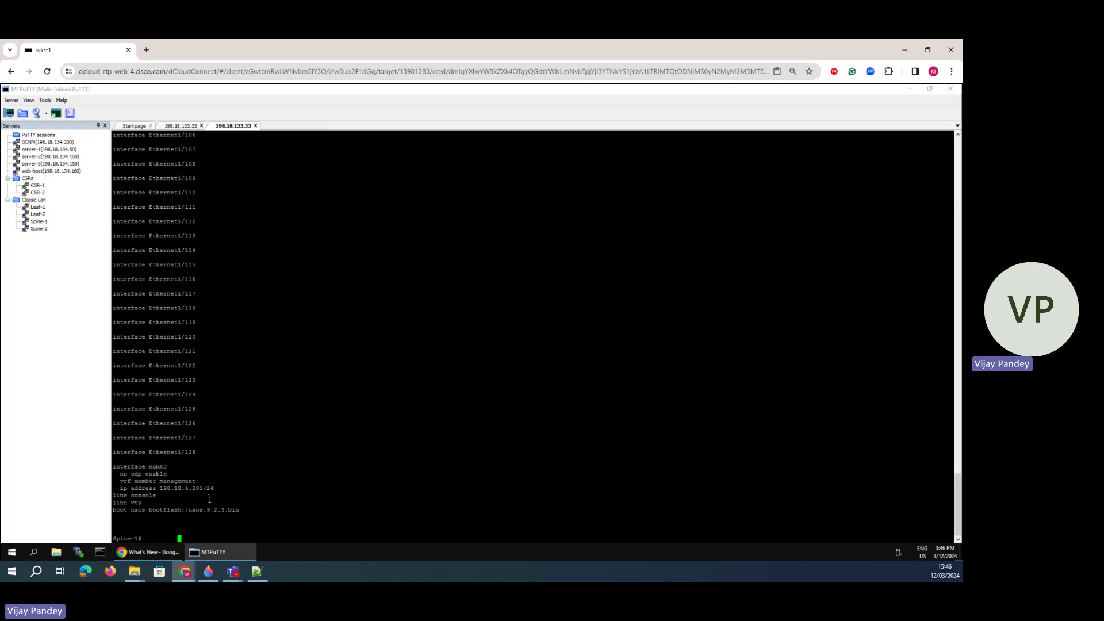
{"action": "left_click_drag", "start_coordinate": [113, 495], "coordinate": [114, 474]}
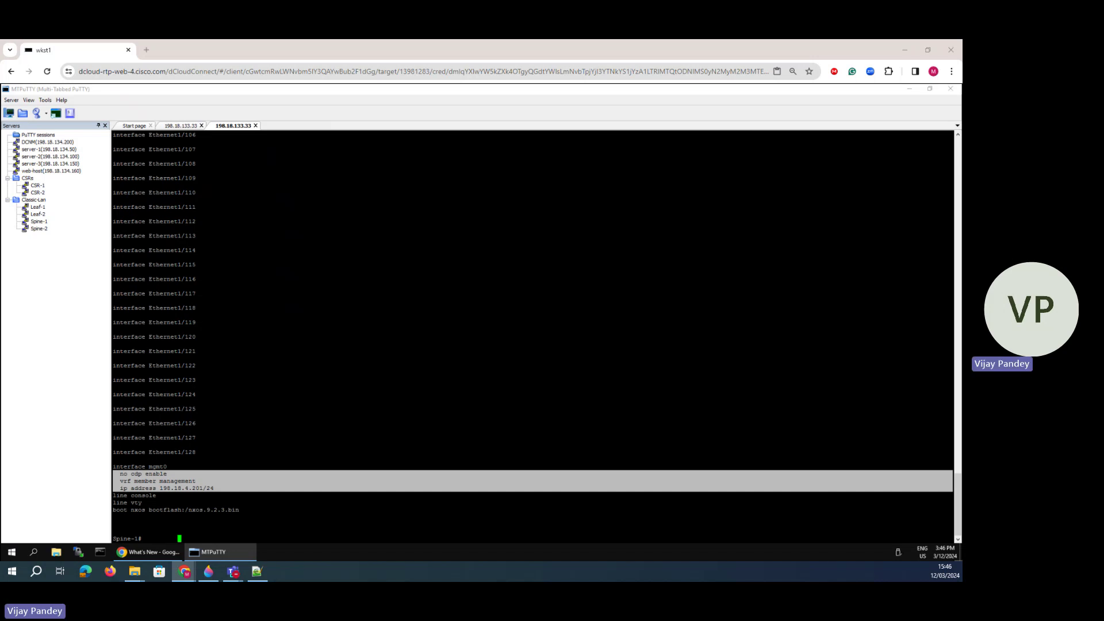
{"action": "left_click_drag", "start_coordinate": [0, 84], "coordinate": [345, 65]}
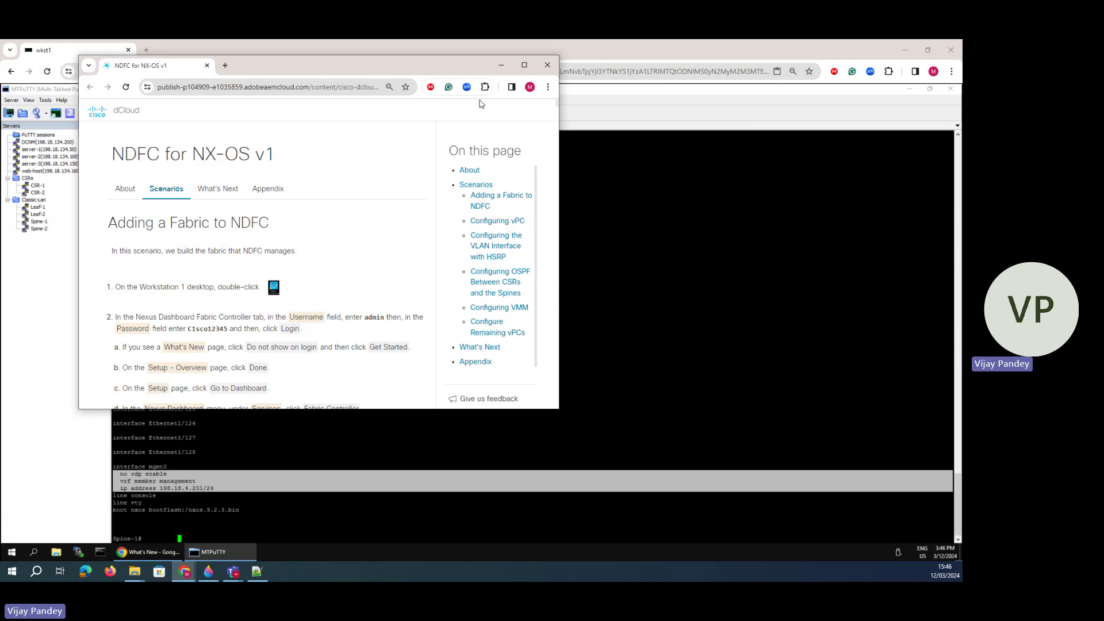
- Maximize the lab guide at the Configuring vPC topology diagram, then move it aside to reveal Spine-1
{"action": "left_click", "coordinate": [522, 67]}
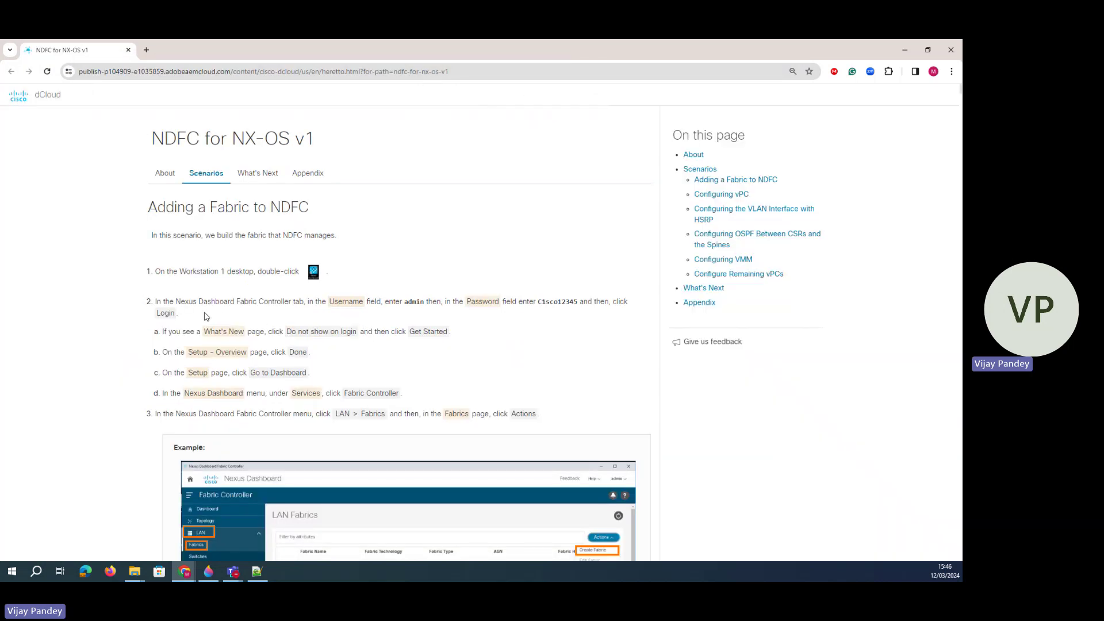
{"action": "scroll", "coordinate": [268, 354], "scroll_direction": "down", "scroll_amount": 6}
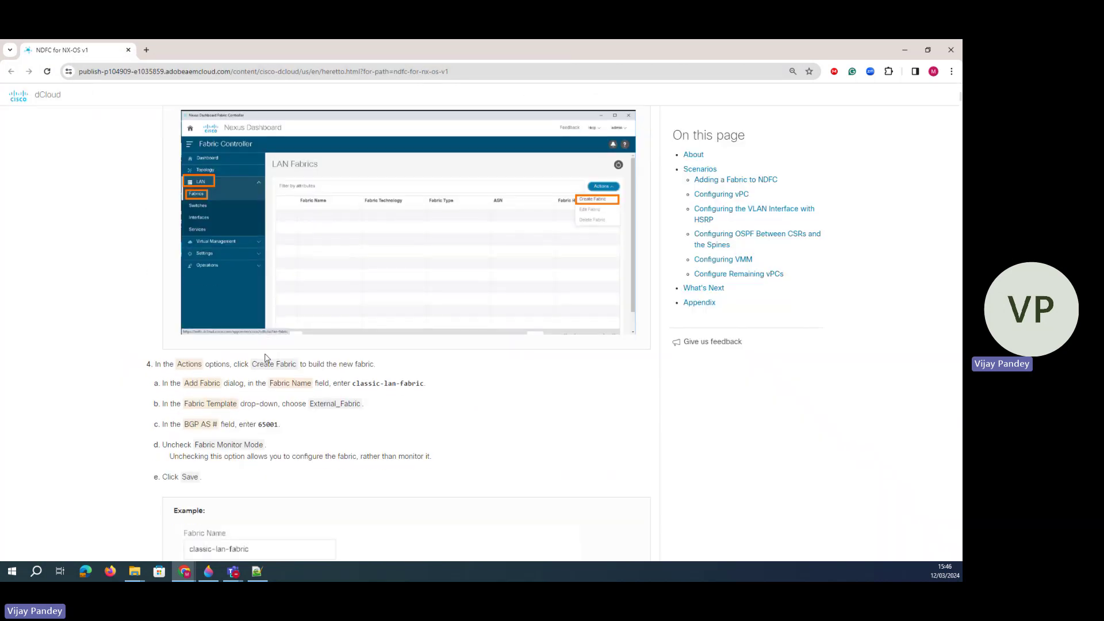
{"action": "scroll", "coordinate": [276, 380], "scroll_direction": "down", "scroll_amount": 15}
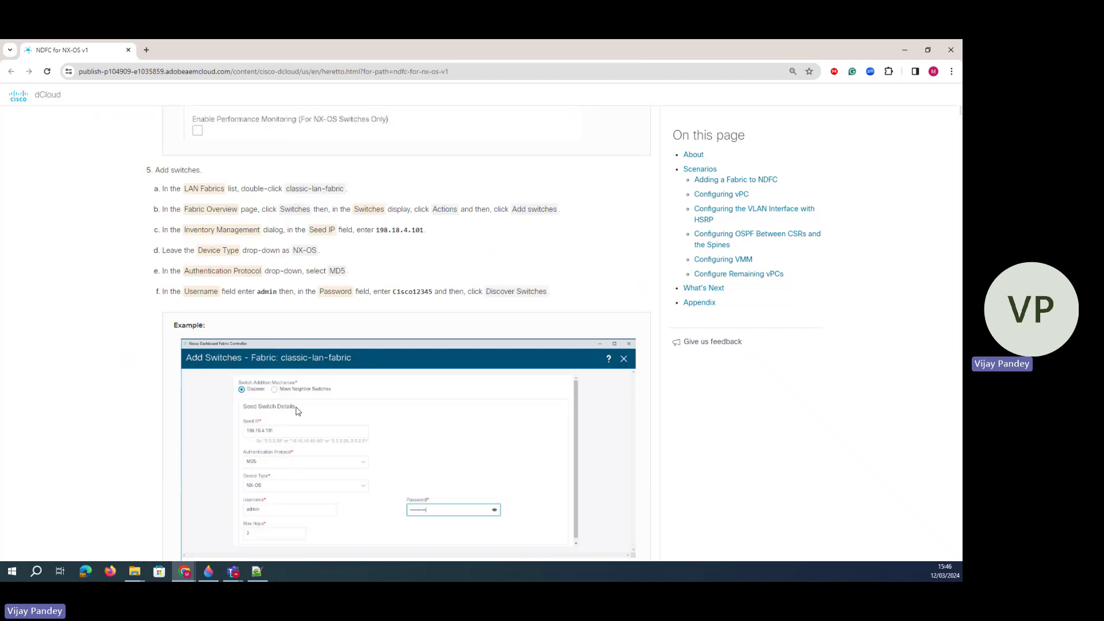
{"action": "scroll", "coordinate": [298, 401], "scroll_direction": "down", "scroll_amount": 20}
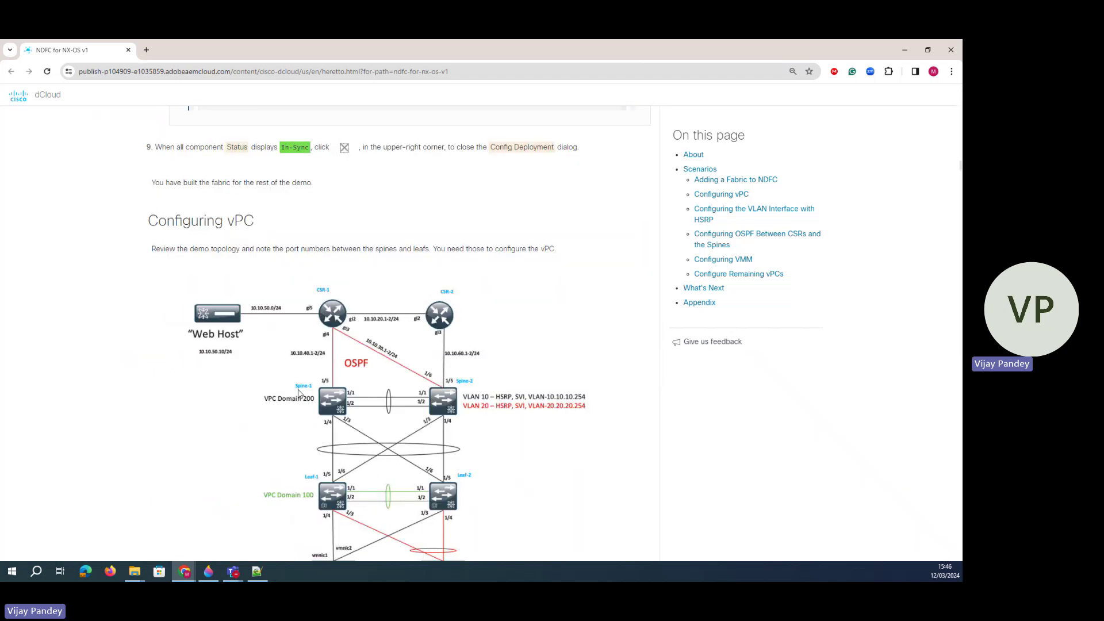
{"action": "scroll", "coordinate": [292, 396], "scroll_direction": "up", "scroll_amount": 4}
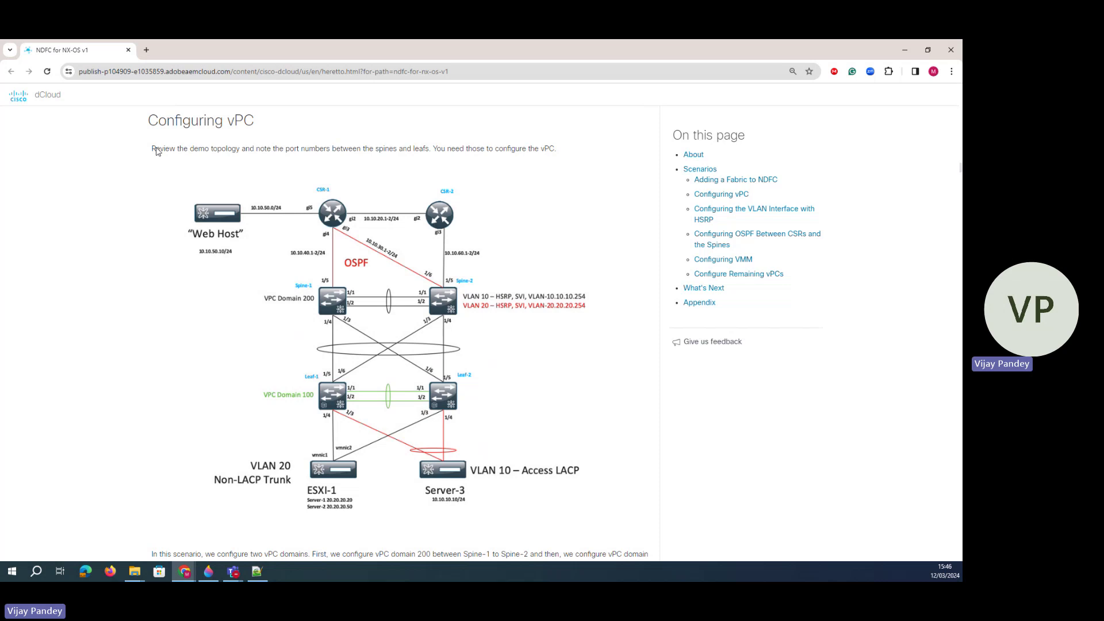
{"action": "mouse_move", "coordinate": [152, 151]}
{"action": "left_mouse_down"}
{"action": "mouse_move", "coordinate": [524, 142]}
{"action": "mouse_move", "coordinate": [547, 151]}
{"action": "mouse_move", "coordinate": [144, 149]}
{"action": "mouse_move", "coordinate": [152, 130]}
{"action": "left_mouse_up"}
{"action": "left_click", "coordinate": [516, 152]}
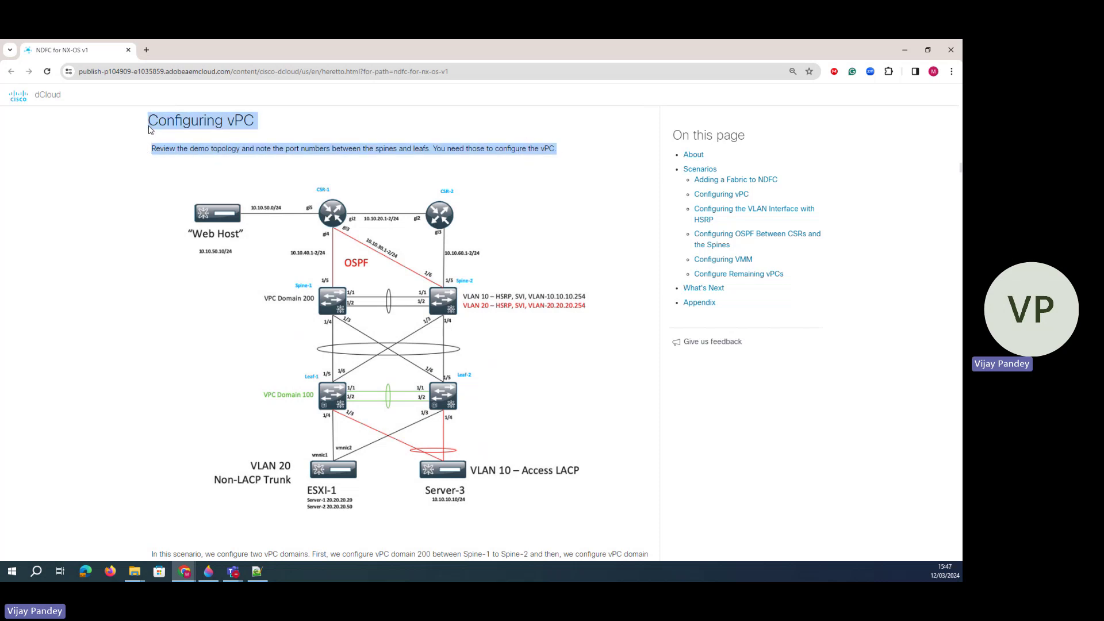
{"action": "left_click", "coordinate": [189, 154]}
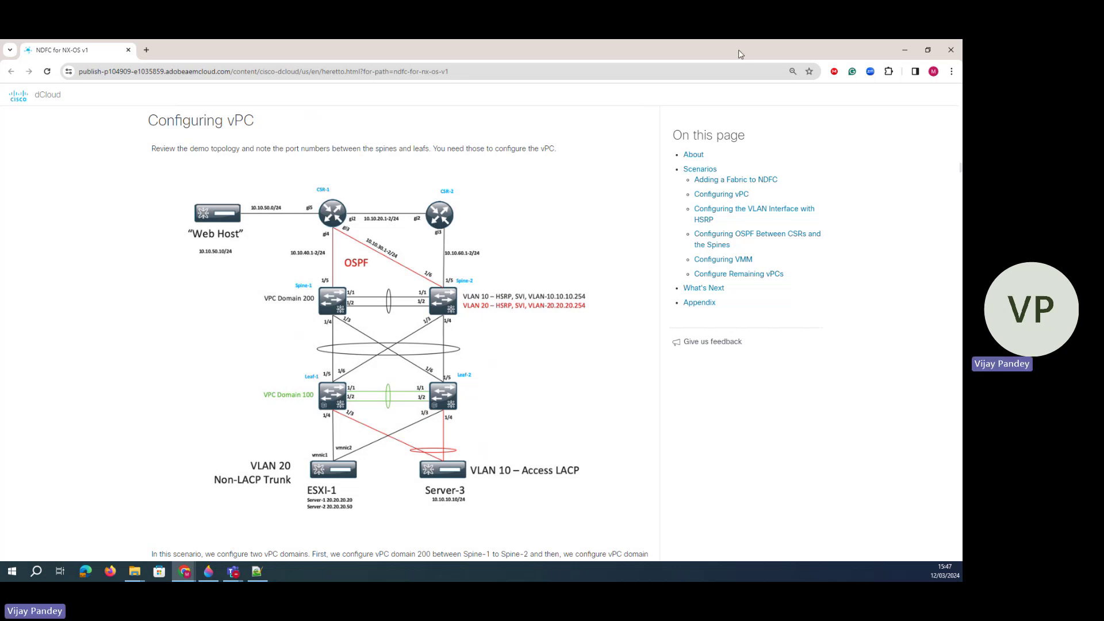
{"action": "left_click_drag", "start_coordinate": [738, 49], "coordinate": [0, 167]}
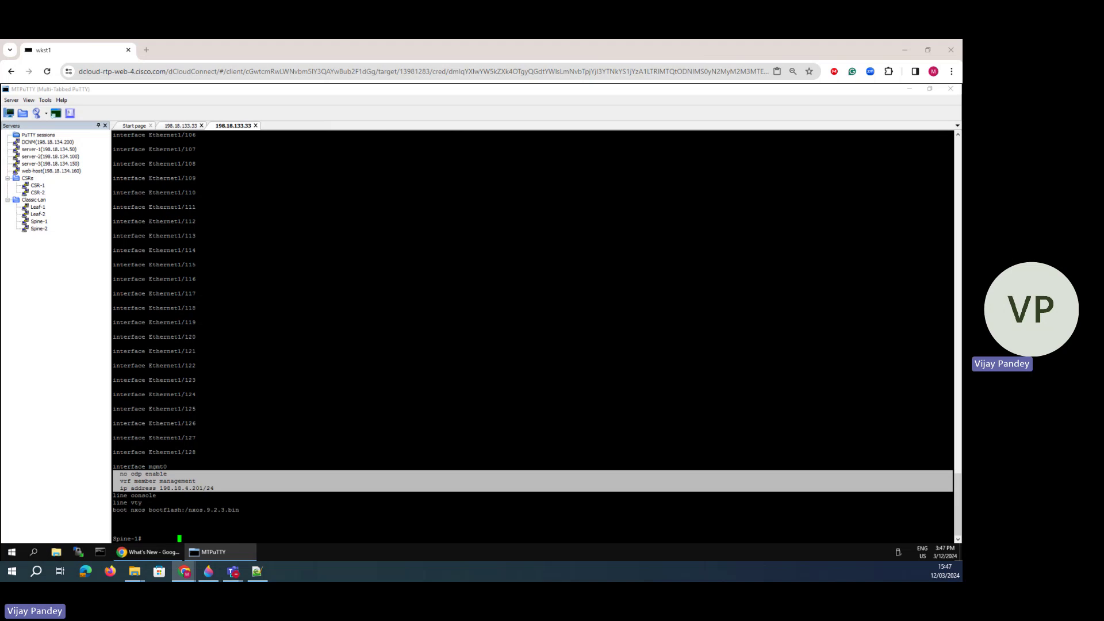
- Print fresh Spine-1 prompts, glance at the Paint 3D topology, then bring remote Chrome to the front
{"action": "left_click", "coordinate": [208, 469]}
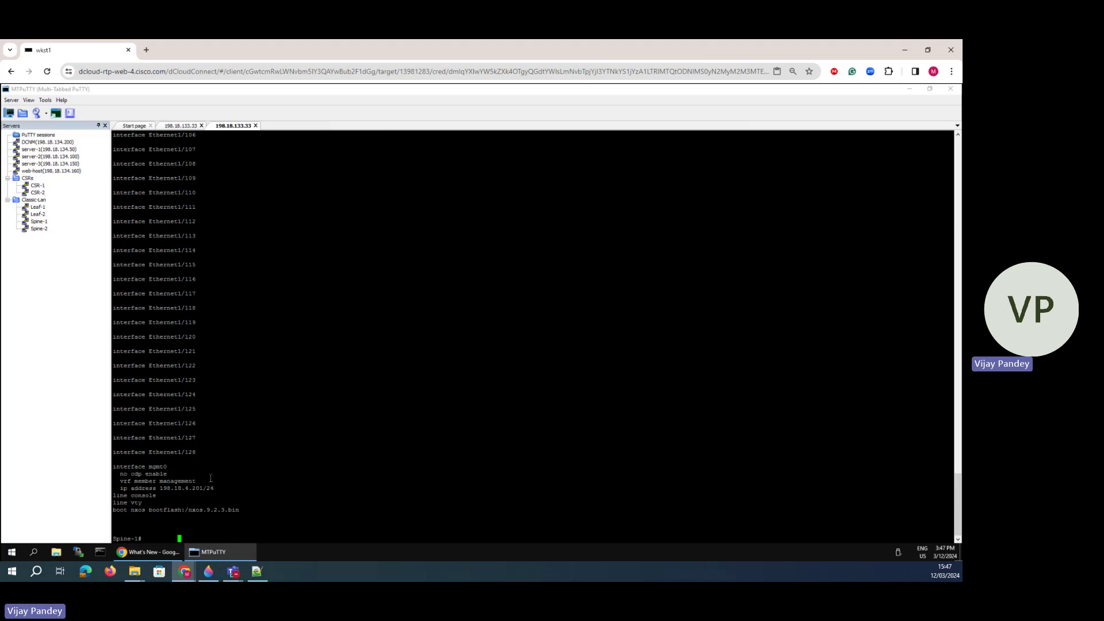
{"action": "key", "text": "Return"}
{"action": "key", "text": "Return"}
{"action": "key", "text": "Return"}
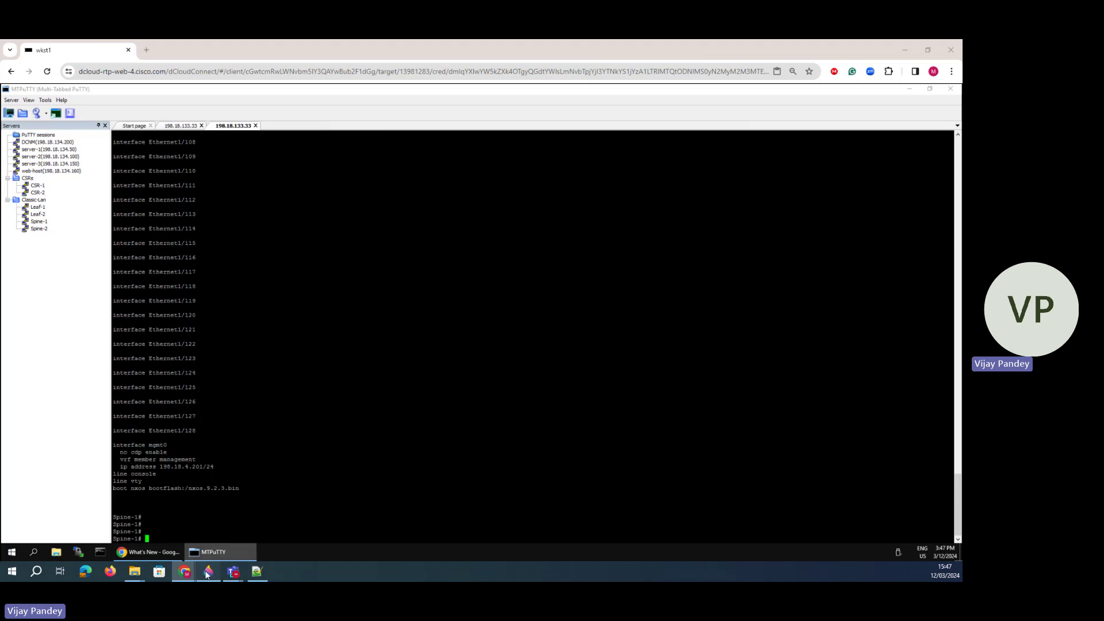
{"action": "left_click", "coordinate": [209, 571]}
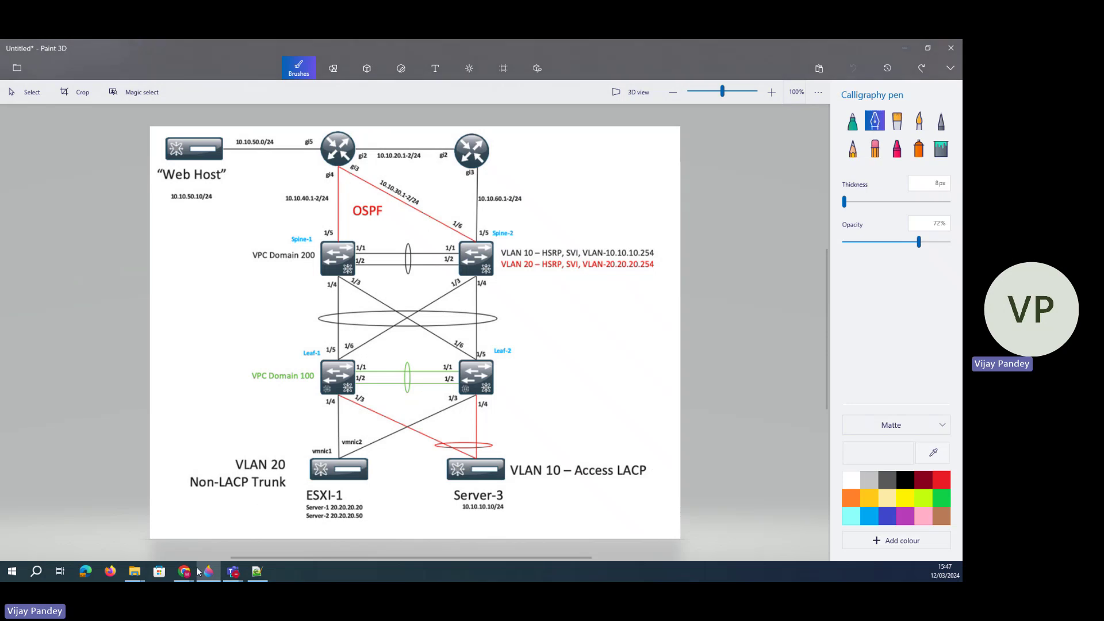
{"action": "mouse_move", "coordinate": [184, 571]}
{"action": "left_click", "coordinate": [378, 534]}
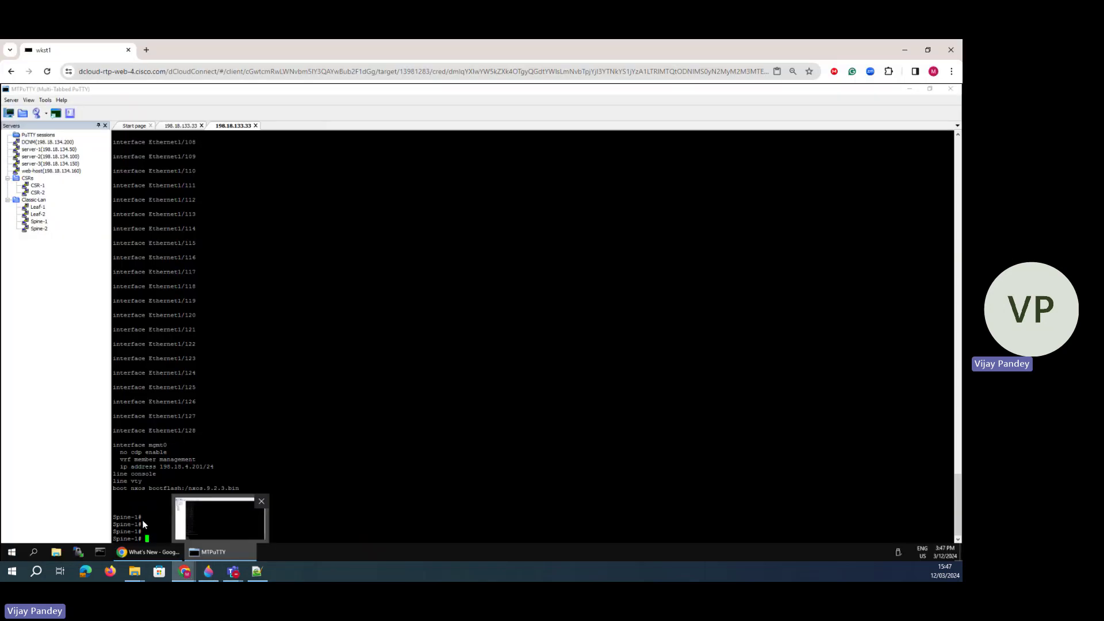
{"action": "mouse_move", "coordinate": [143, 549]}
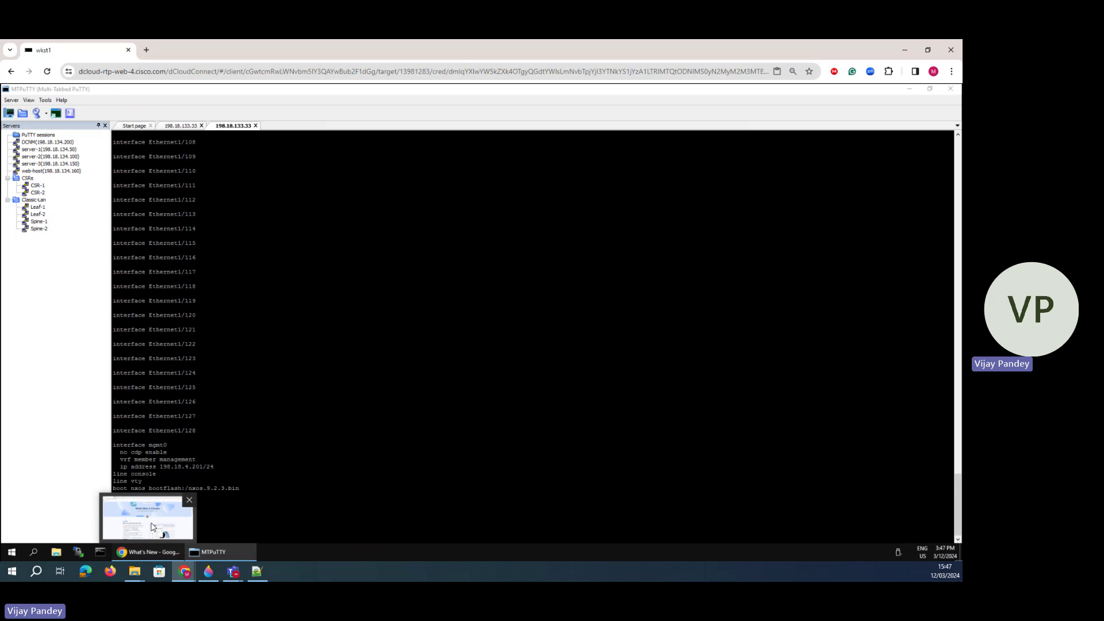
{"action": "left_click", "coordinate": [152, 527]}
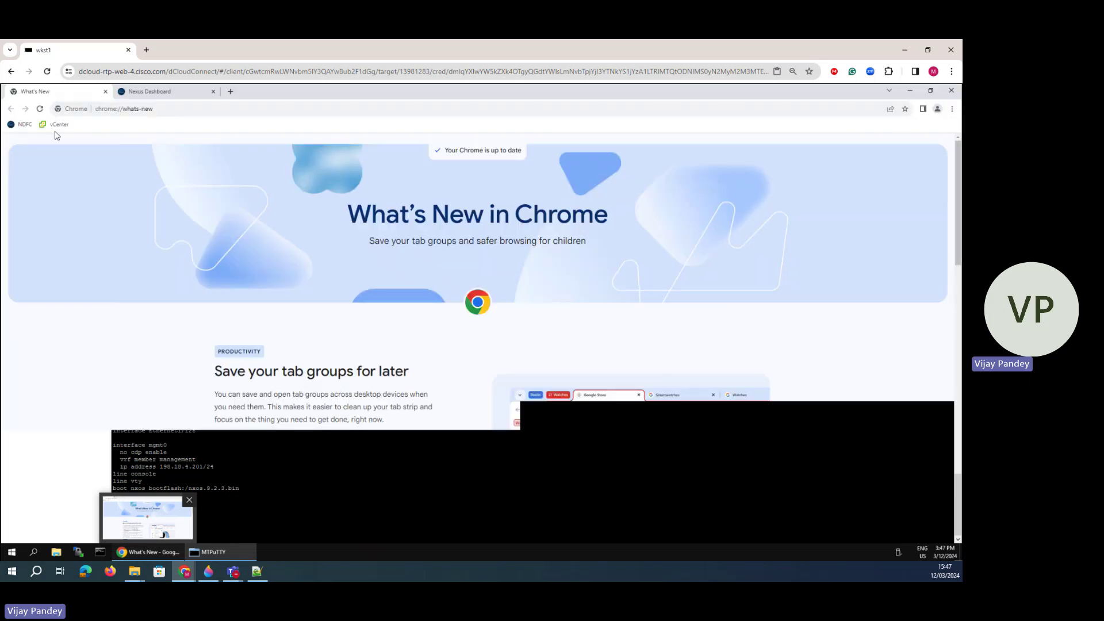
- Log in to Nexus Dashboard with the admin password and dismiss the What's New and Setup Overview dialogs
{"action": "left_click", "coordinate": [156, 94]}
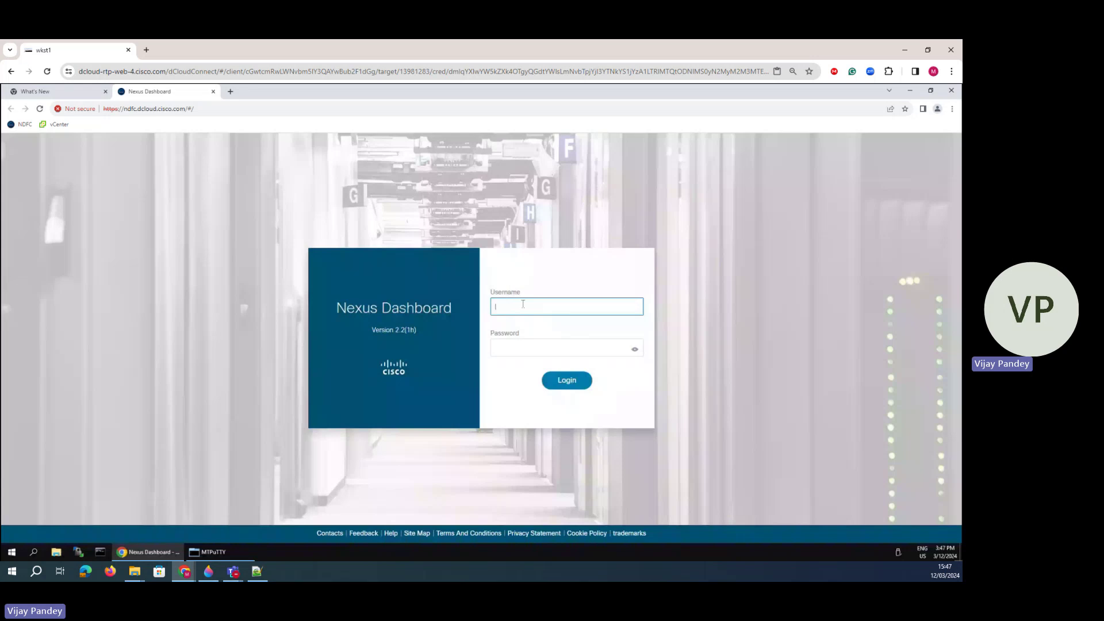
{"action": "key", "text": "Tab"}
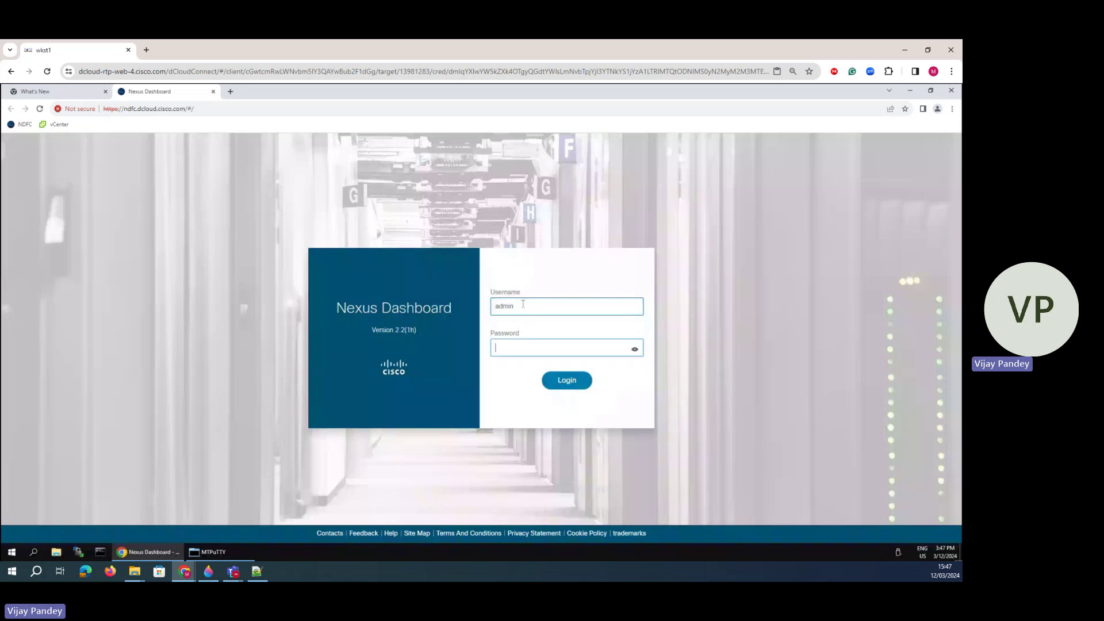
{"action": "type", "text": "C"}
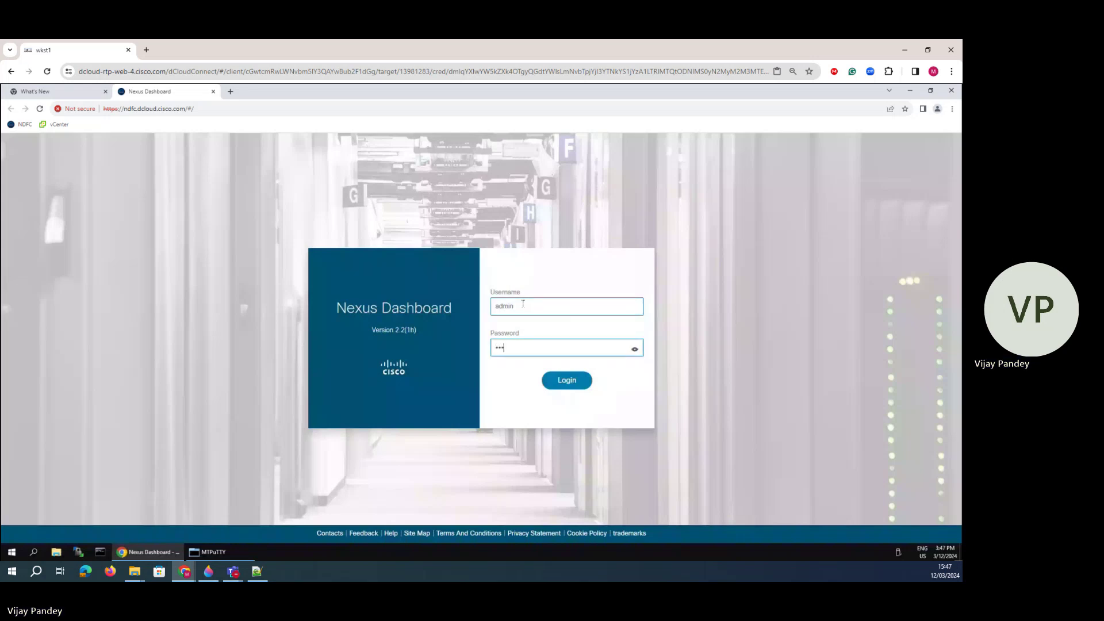
{"action": "type", "text": "1sco123"}
{"action": "key", "text": "Return"}
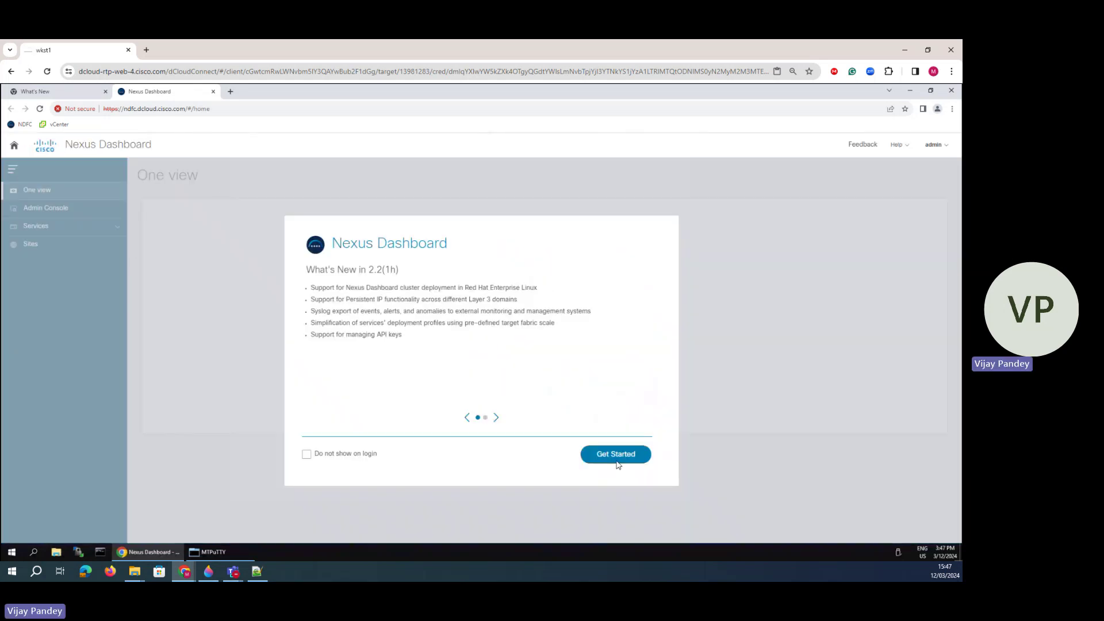
{"action": "left_click", "coordinate": [614, 462]}
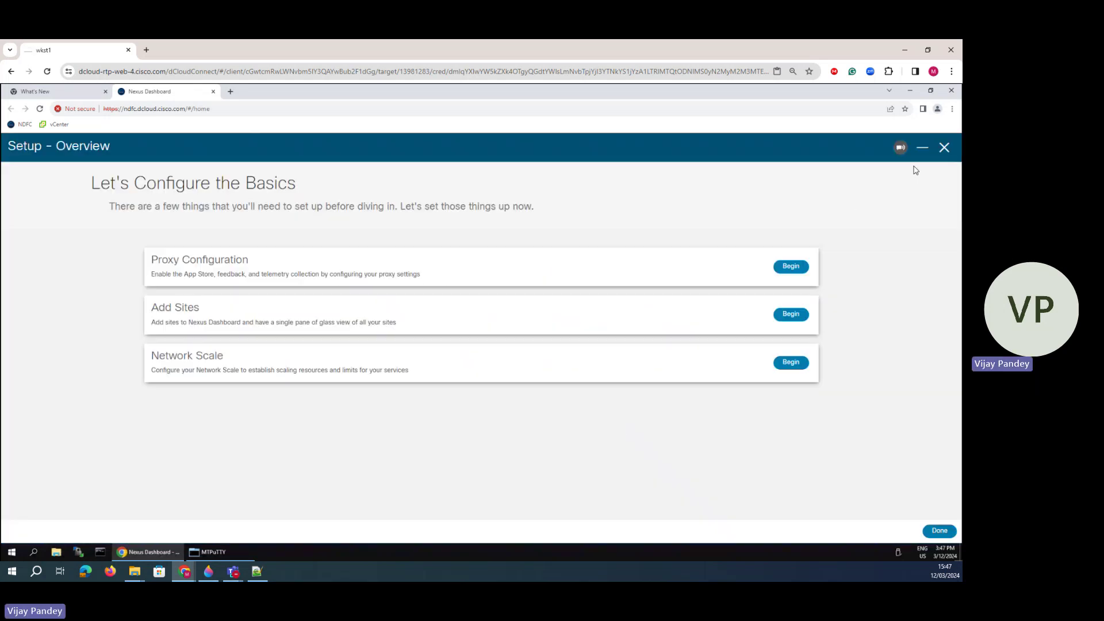
{"action": "left_click", "coordinate": [944, 148]}
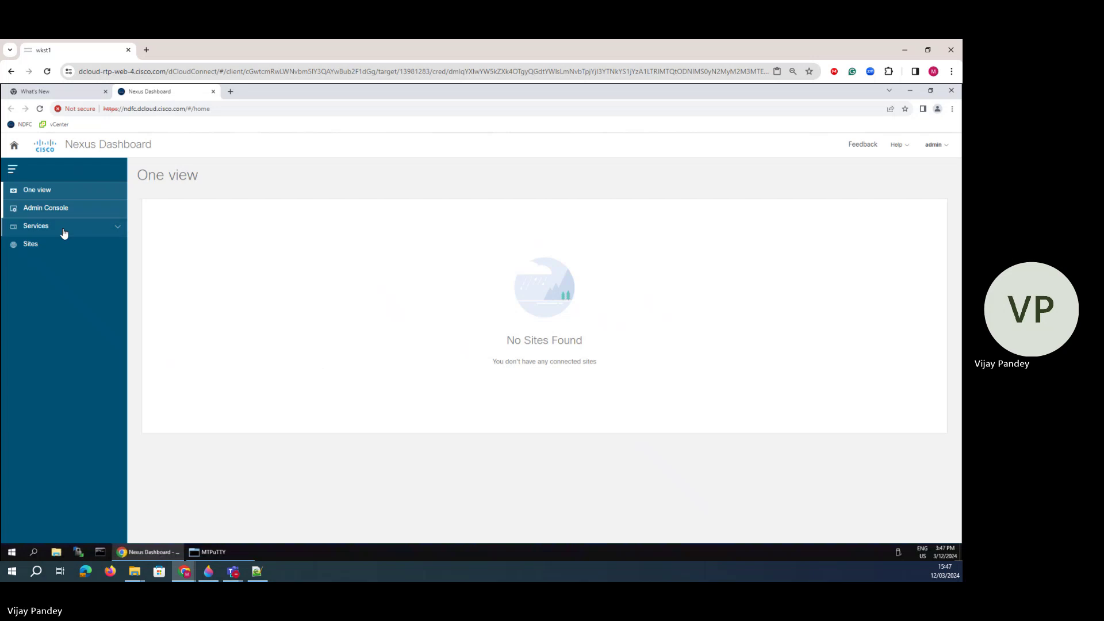
- Review the Admin Console System Overview: Healthy status, cluster Ok, 1 node and 83 pods
{"action": "left_click", "coordinate": [60, 208]}
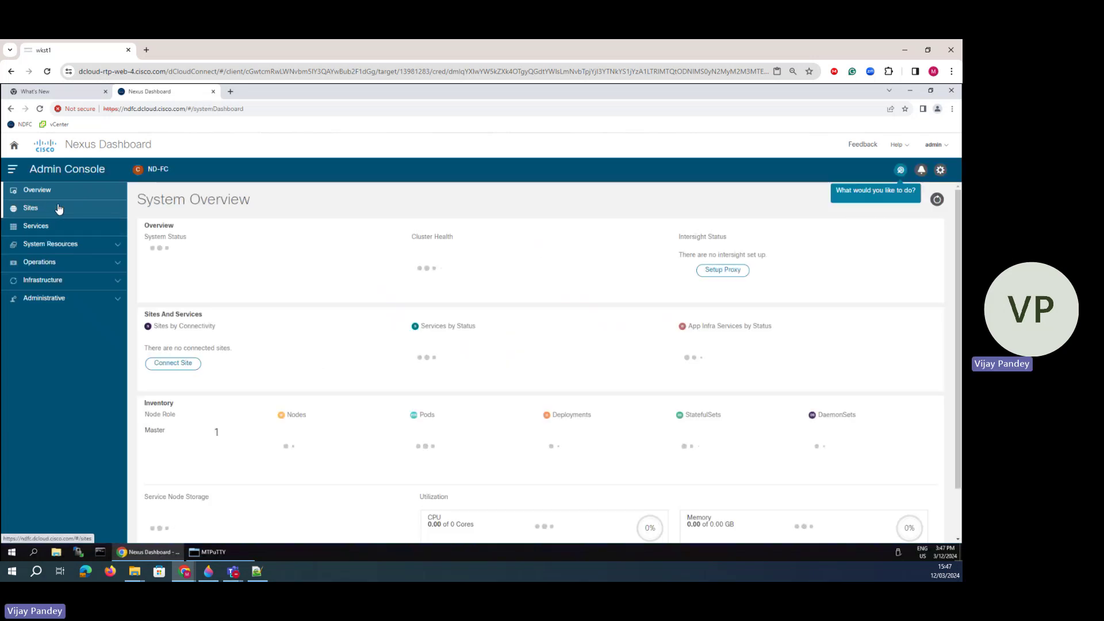
{"action": "left_click_drag", "start_coordinate": [139, 199], "coordinate": [271, 202]}
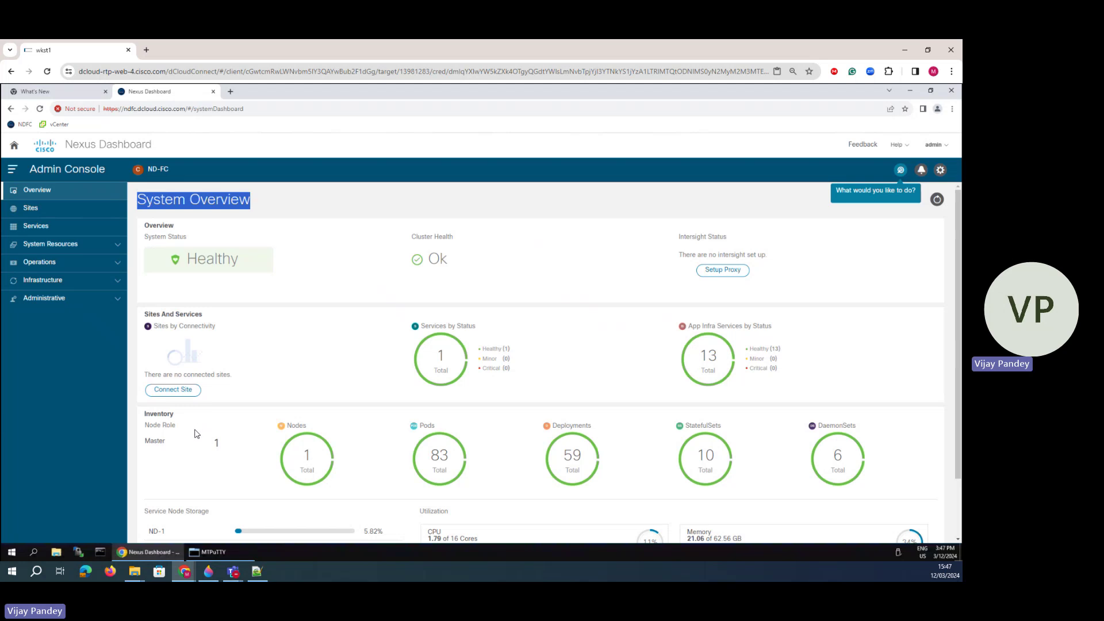
{"action": "scroll", "coordinate": [196, 434], "scroll_direction": "down", "scroll_amount": 2}
{"action": "left_click_drag", "start_coordinate": [149, 460], "coordinate": [171, 467]}
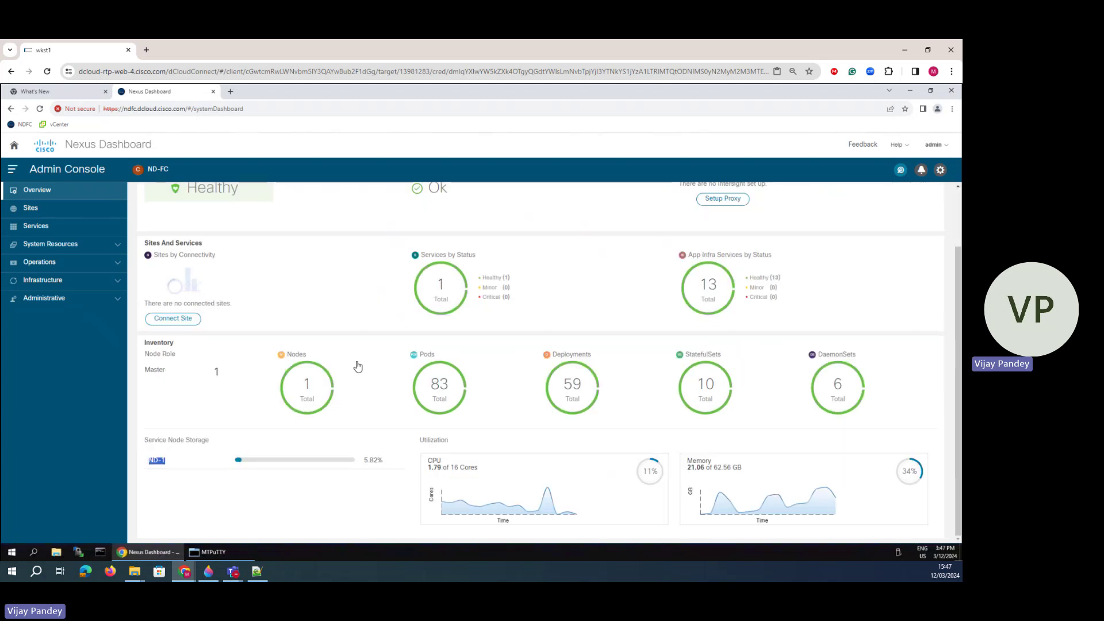
{"action": "scroll", "coordinate": [394, 356], "scroll_direction": "up", "scroll_amount": 2}
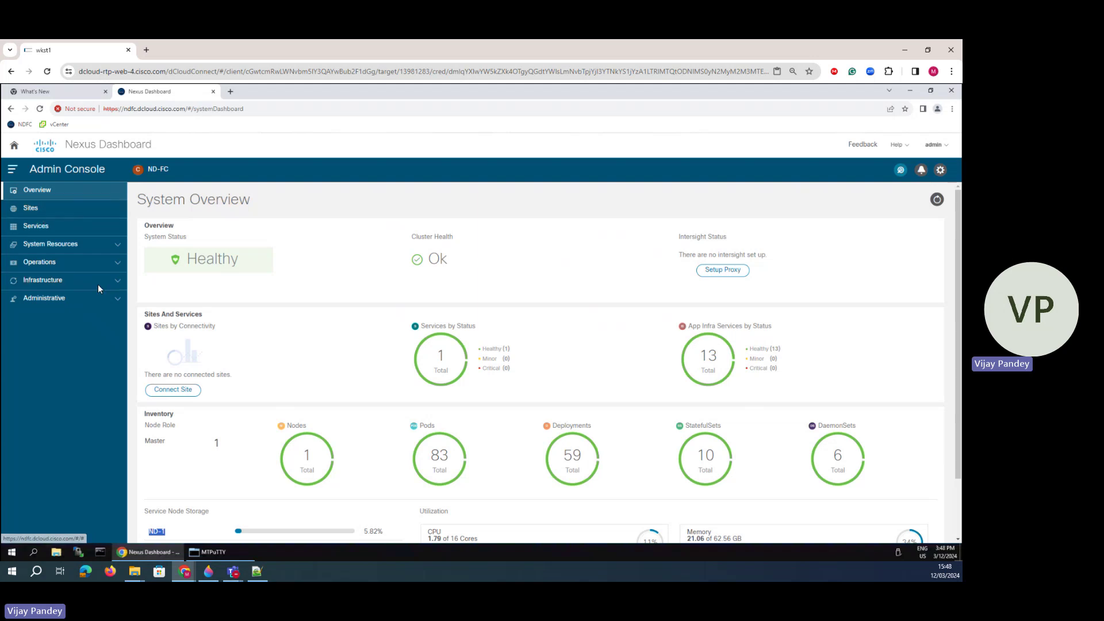
- Browse Installed Services and the App Store, then launch the Nexus Dashboard Fabric Controller service
{"action": "left_click", "coordinate": [53, 228]}
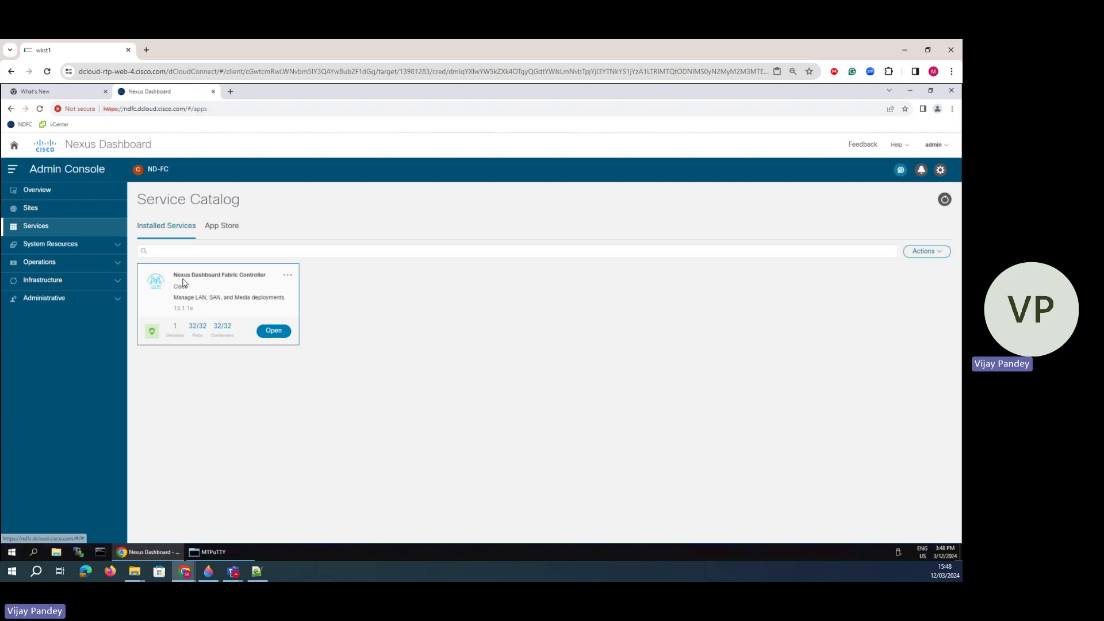
{"action": "left_click_drag", "start_coordinate": [173, 275], "coordinate": [268, 276]}
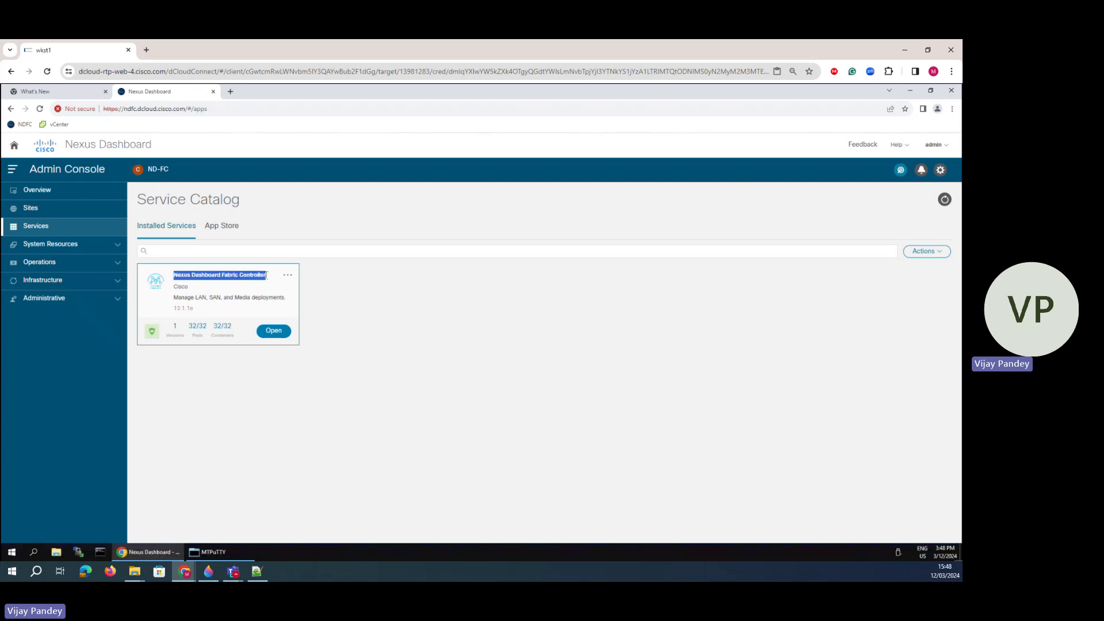
{"action": "left_click", "coordinate": [223, 232]}
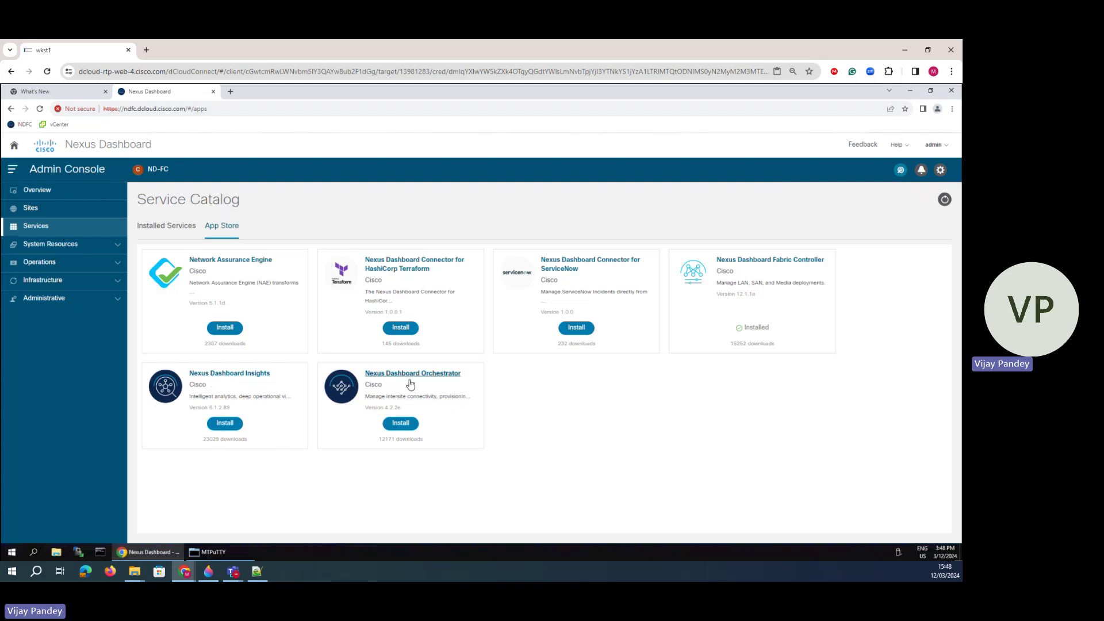
{"action": "left_click", "coordinate": [178, 230]}
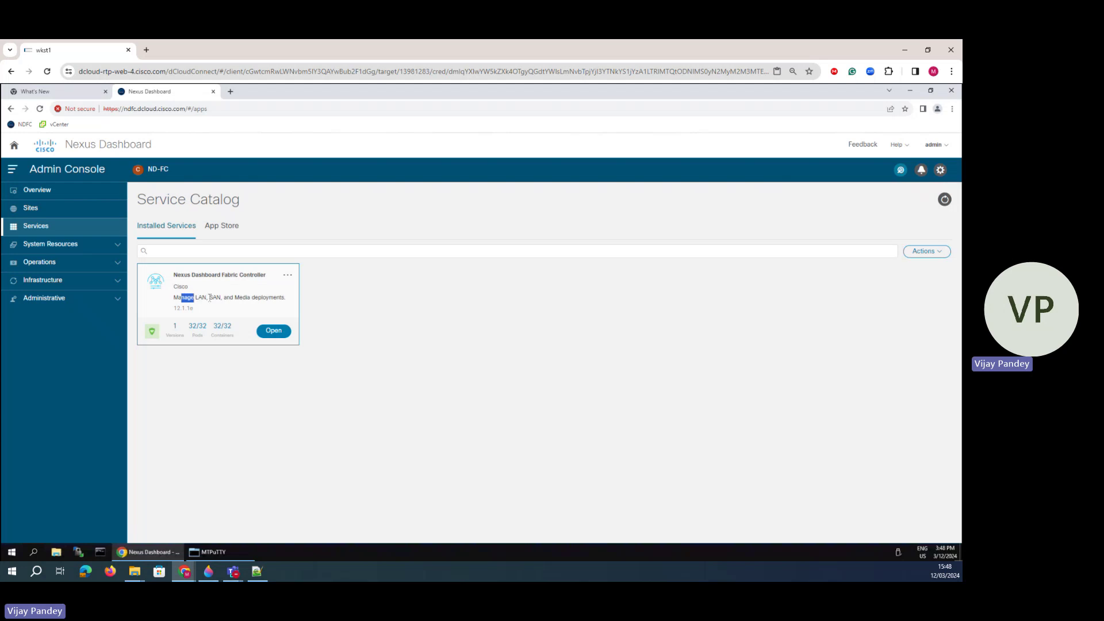
{"action": "left_click_drag", "start_coordinate": [210, 298], "coordinate": [285, 299]}
{"action": "left_click", "coordinate": [333, 384]}
{"action": "left_click", "coordinate": [274, 332]}
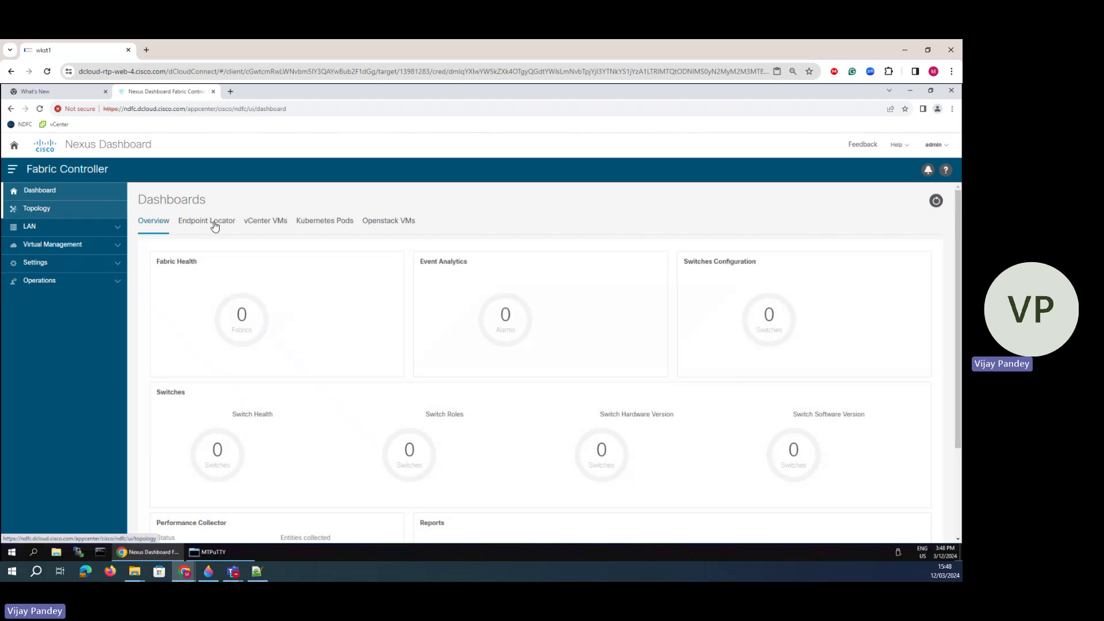
- Browse the Endpoint Locator, vCenter, Kubernetes and OpenStack dashboards and the Topology view, then expand Settings
{"action": "left_click", "coordinate": [214, 221]}
{"action": "left_click", "coordinate": [271, 224]}
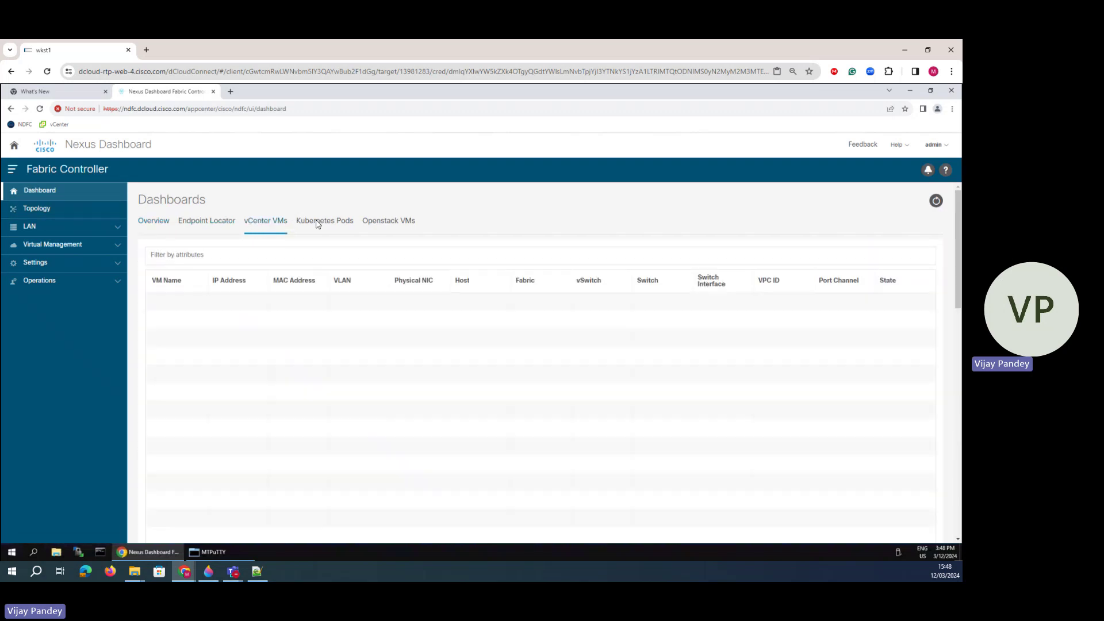
{"action": "left_click", "coordinate": [336, 222]}
{"action": "left_click", "coordinate": [391, 225]}
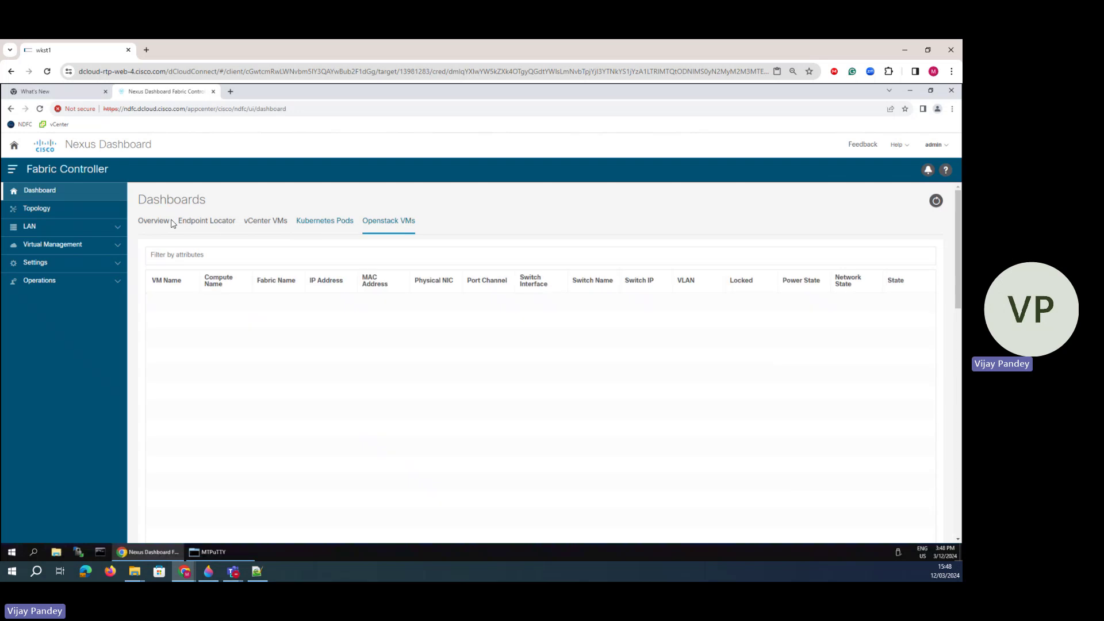
{"action": "left_click", "coordinate": [154, 221]}
{"action": "left_click", "coordinate": [40, 209]}
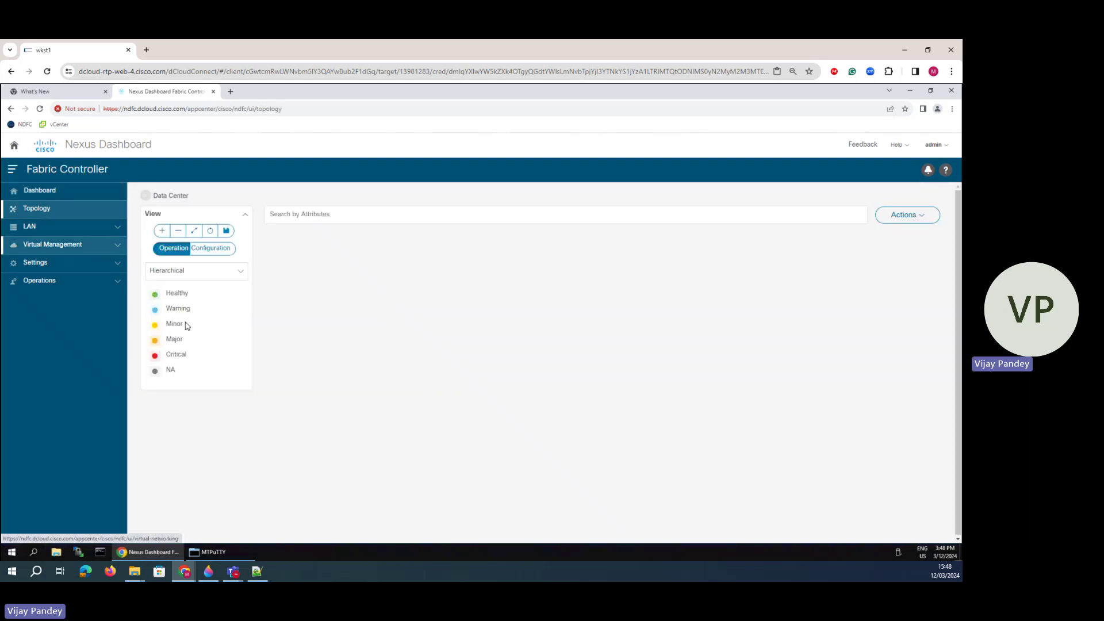
{"action": "left_click", "coordinate": [41, 264]}
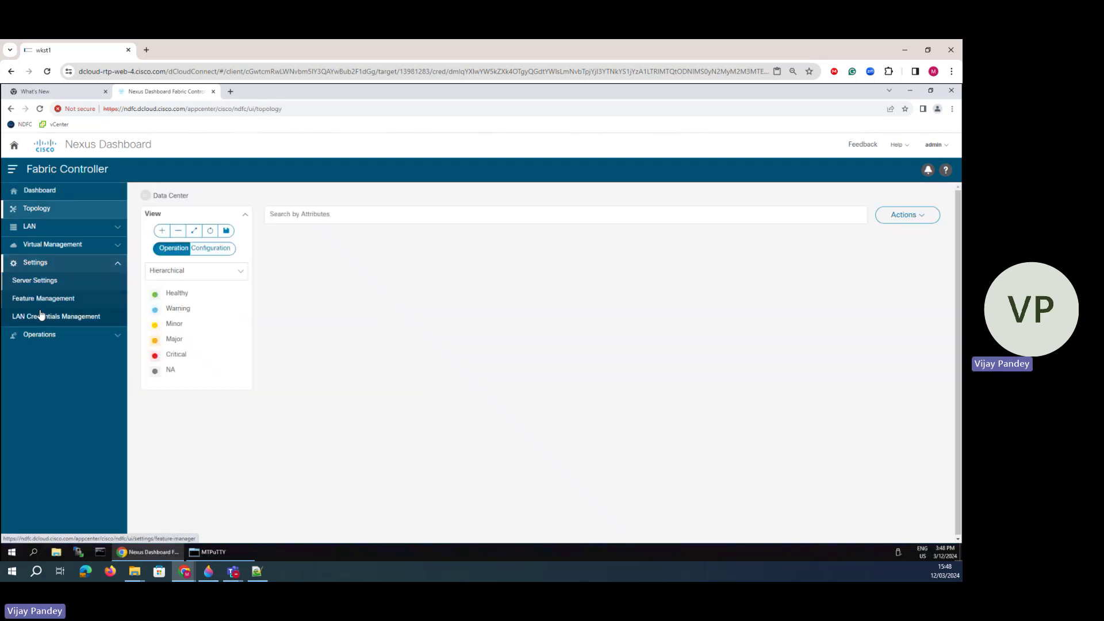
- Review Feature Management: Fabric Controller mode started with its six features running
{"action": "left_click", "coordinate": [43, 300]}
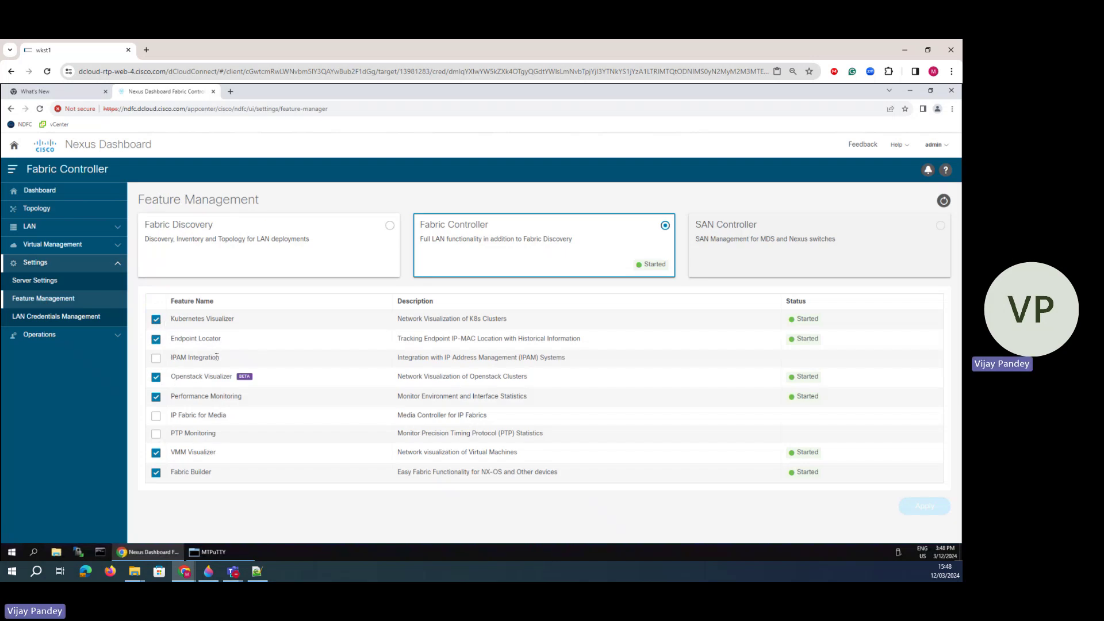
{"action": "left_click_drag", "start_coordinate": [217, 357], "coordinate": [173, 358]}
{"action": "left_click", "coordinate": [943, 231]}
{"action": "left_click_drag", "start_coordinate": [706, 224], "coordinate": [885, 228]}
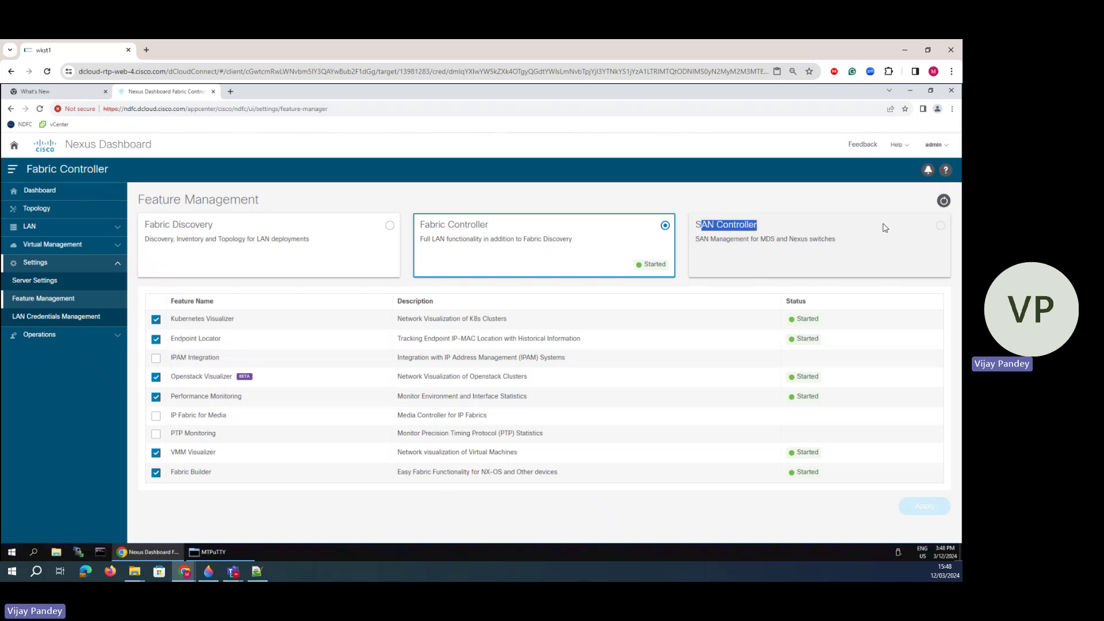
- Browse the LAN-Fabric, SSH, Events and Alarms tabs of Server Settings, then expand Operations
{"action": "left_click", "coordinate": [40, 282]}
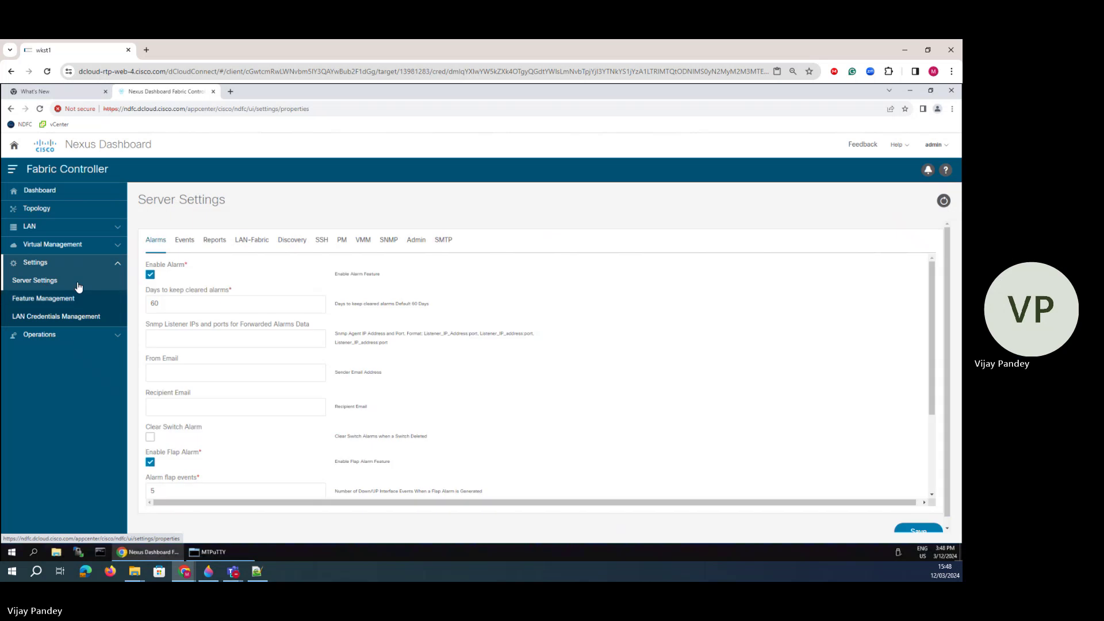
{"action": "left_click", "coordinate": [253, 248]}
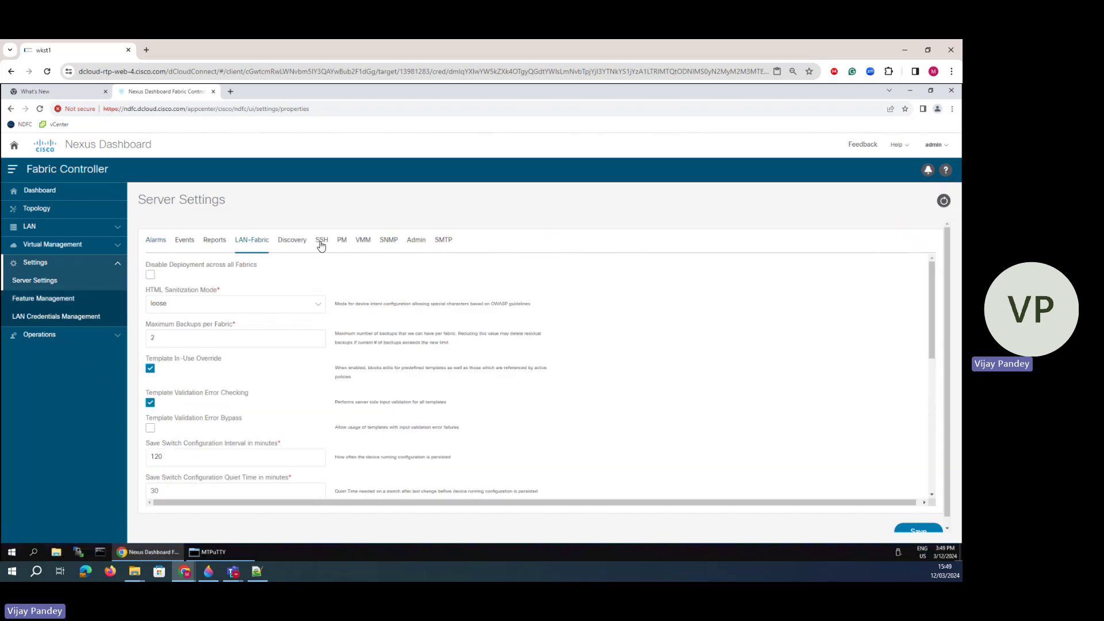
{"action": "left_click", "coordinate": [322, 243]}
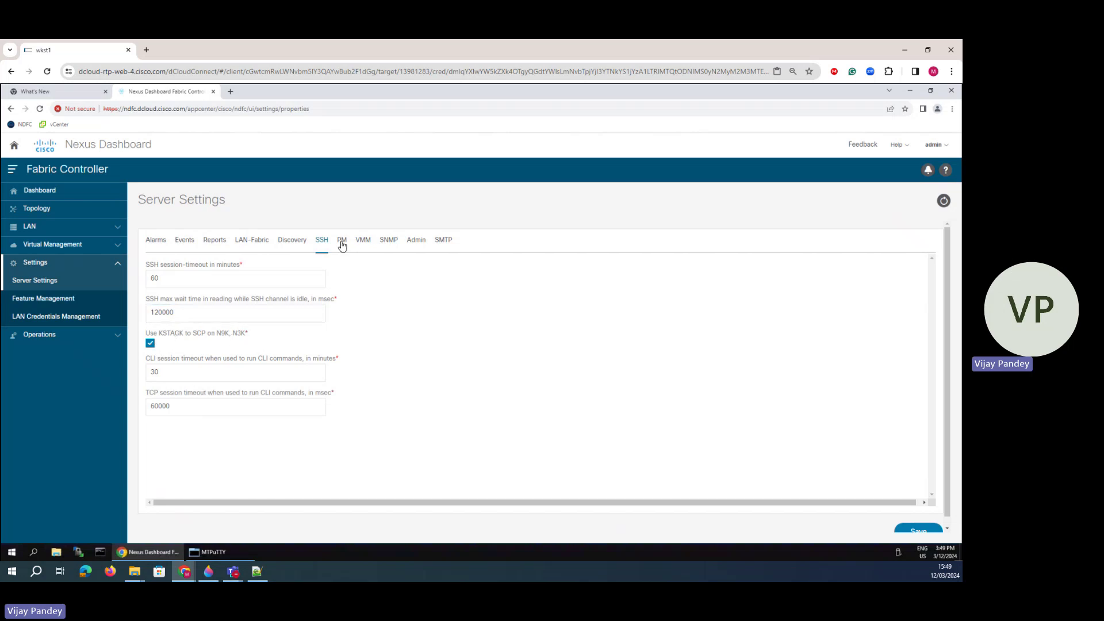
{"action": "left_click", "coordinate": [254, 241]}
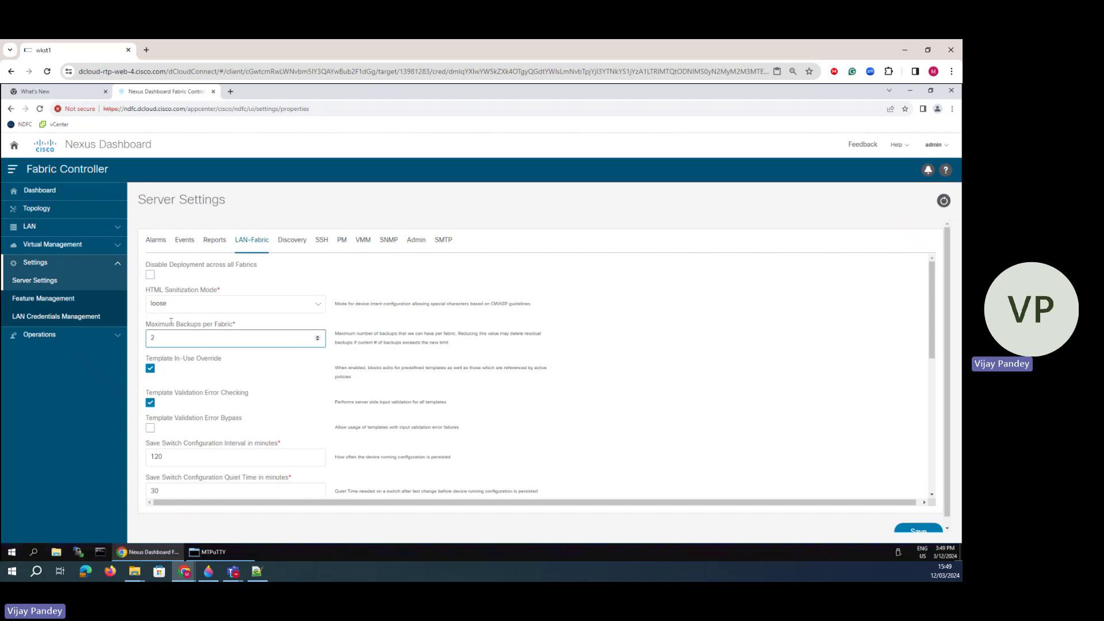
{"action": "scroll", "coordinate": [206, 401], "scroll_direction": "down", "scroll_amount": 10}
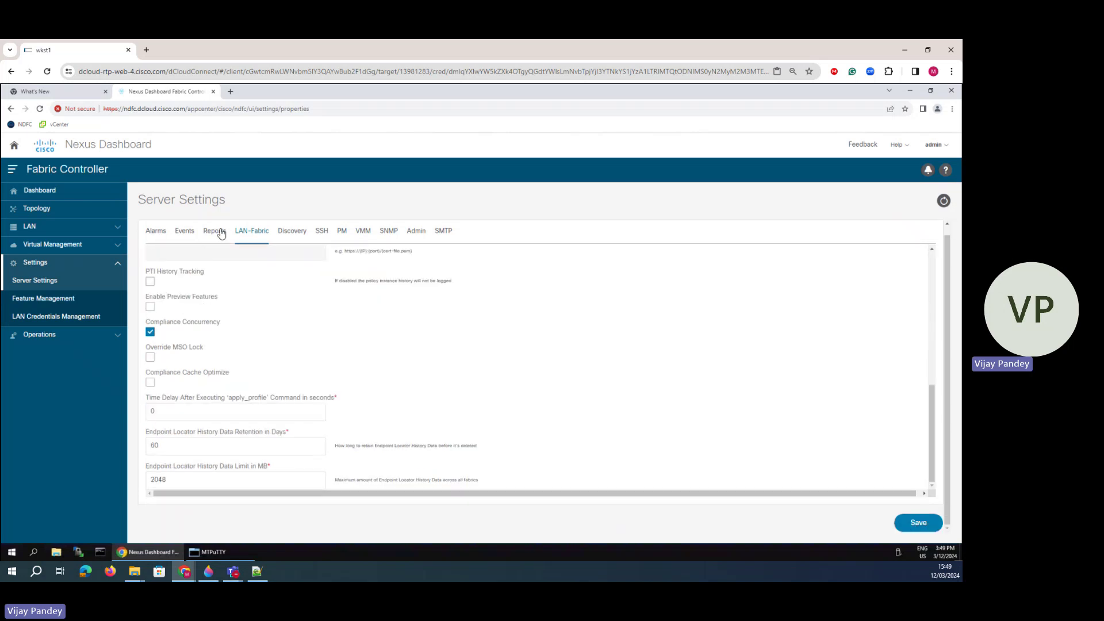
{"action": "left_click", "coordinate": [181, 231]}
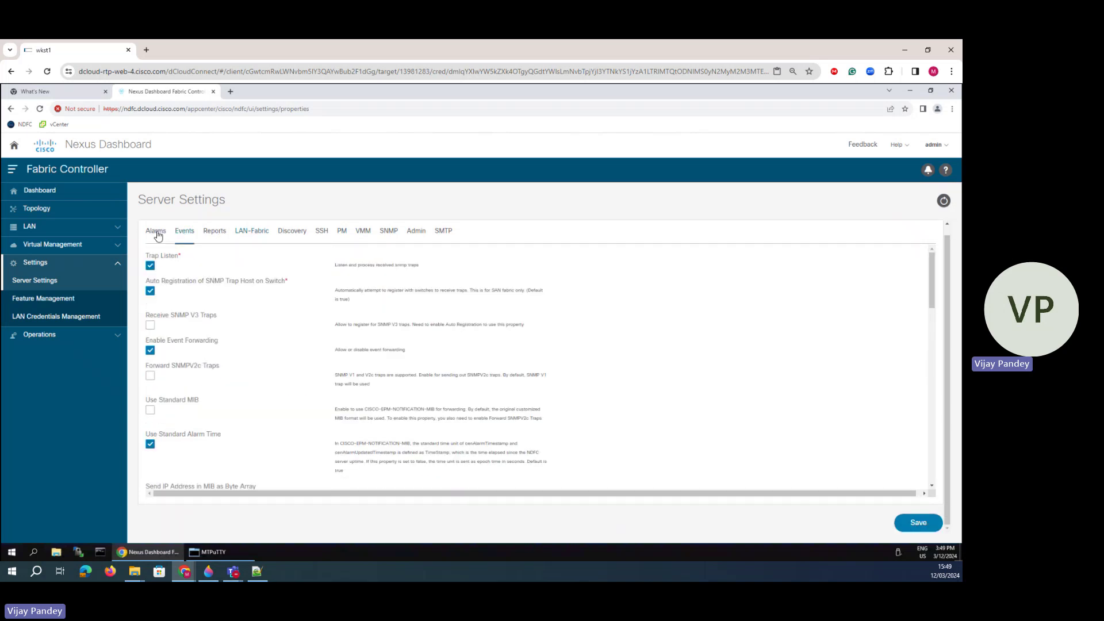
{"action": "left_click", "coordinate": [158, 236]}
{"action": "left_click", "coordinate": [61, 336]}
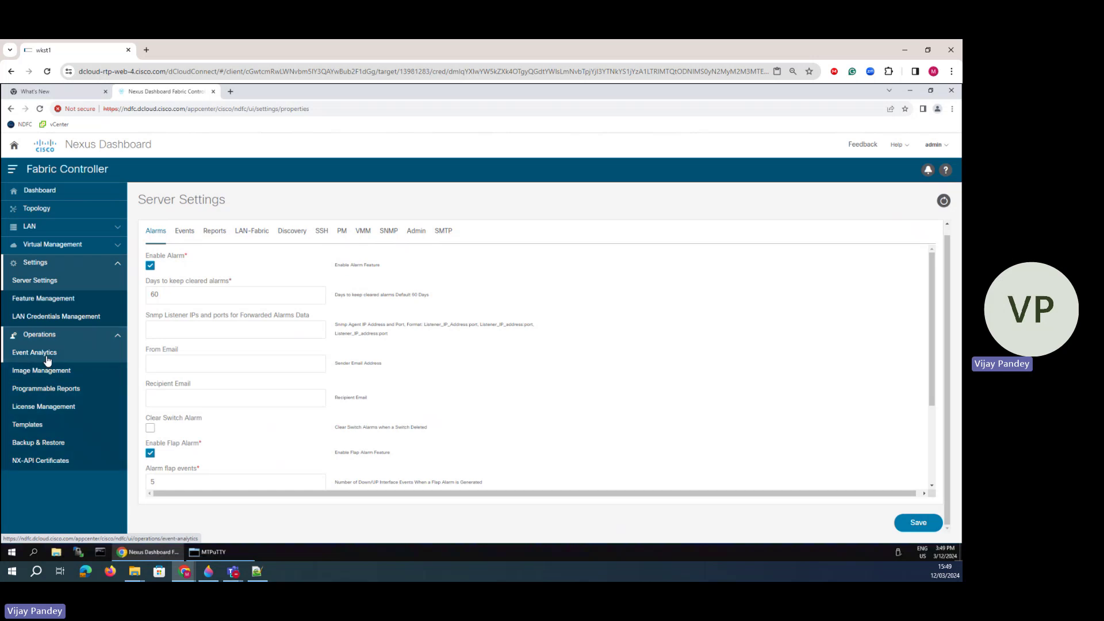
- View the empty Event Analytics alarm and event lists, then Programmable Reports
{"action": "left_click", "coordinate": [48, 359]}
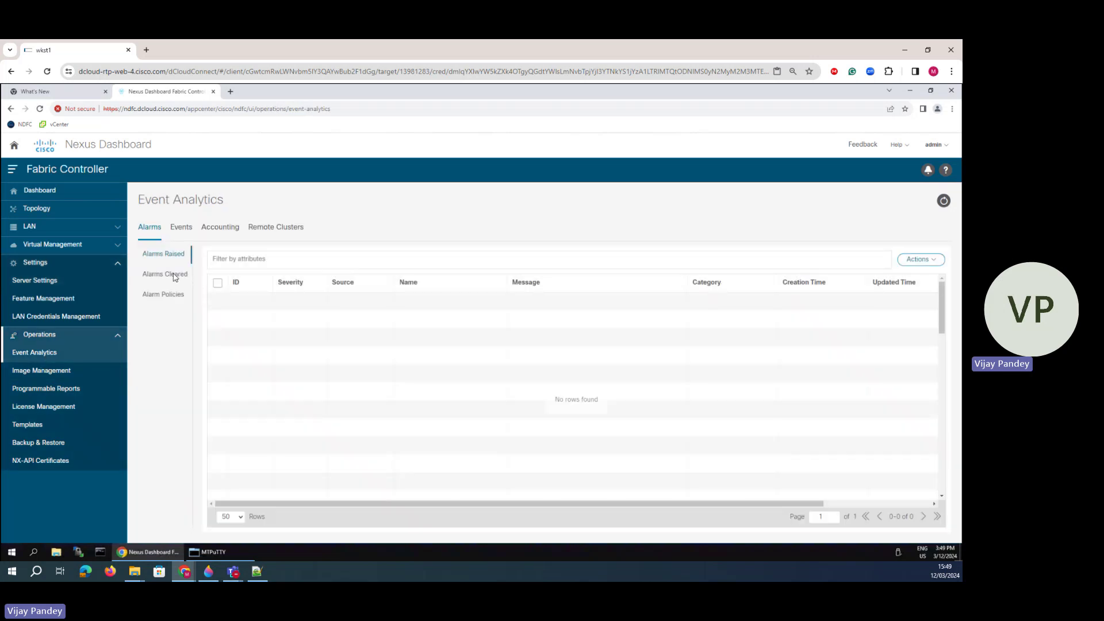
{"action": "left_click", "coordinate": [172, 274]}
{"action": "left_click", "coordinate": [180, 226]}
{"action": "left_click", "coordinate": [49, 389]}
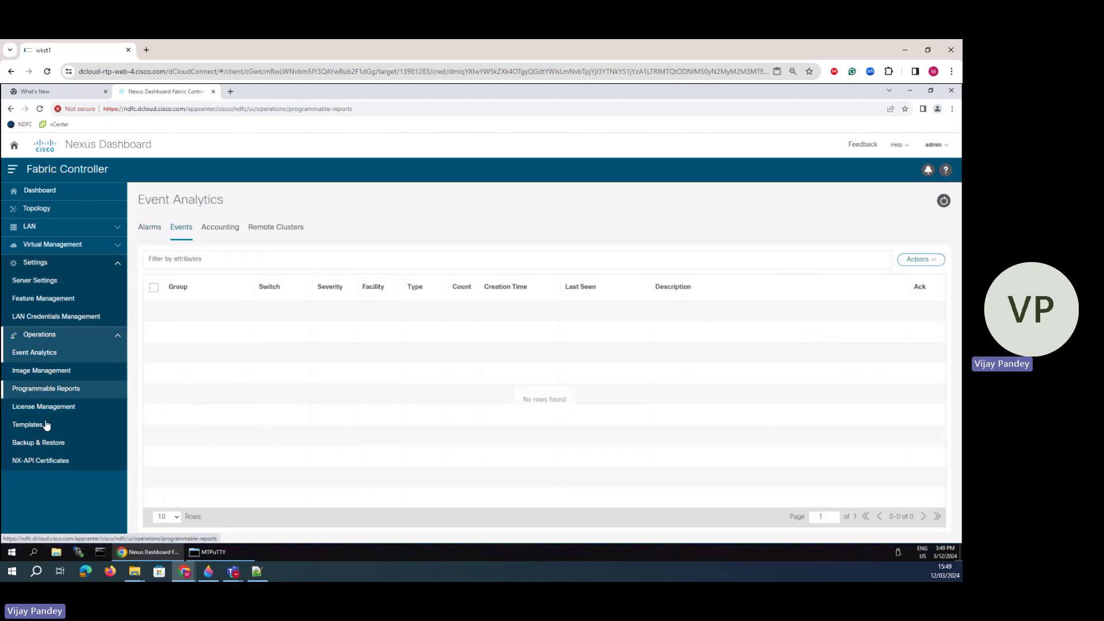
- Browse License Management's Overview, NDFC, Switch and Switch License Files tabs, ending on the empty NDFC table
{"action": "left_click", "coordinate": [46, 408]}
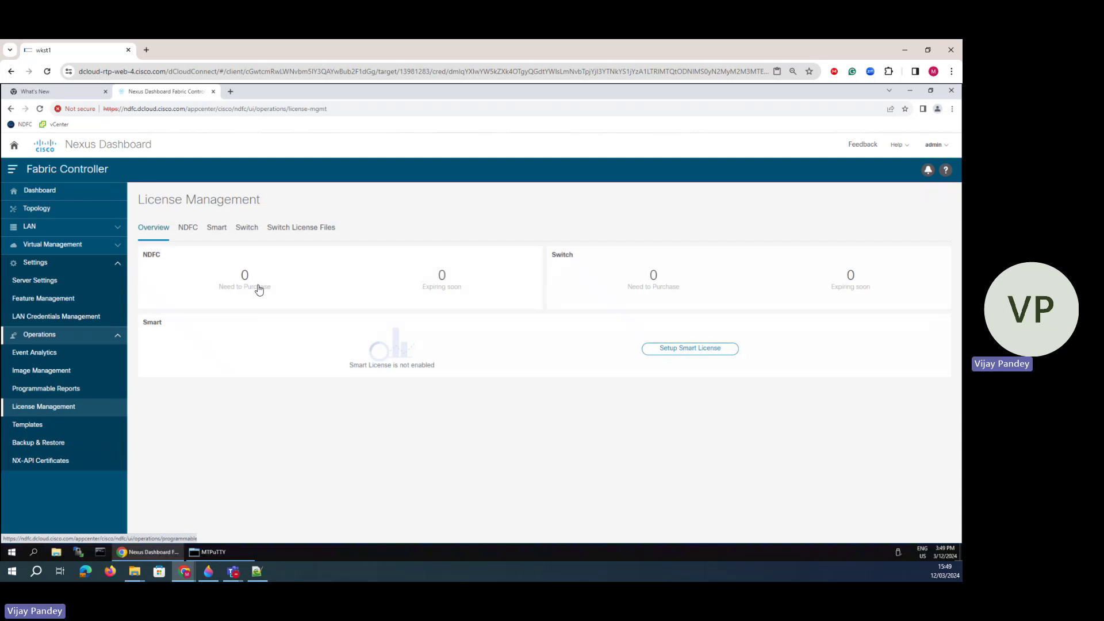
{"action": "left_click", "coordinate": [188, 228]}
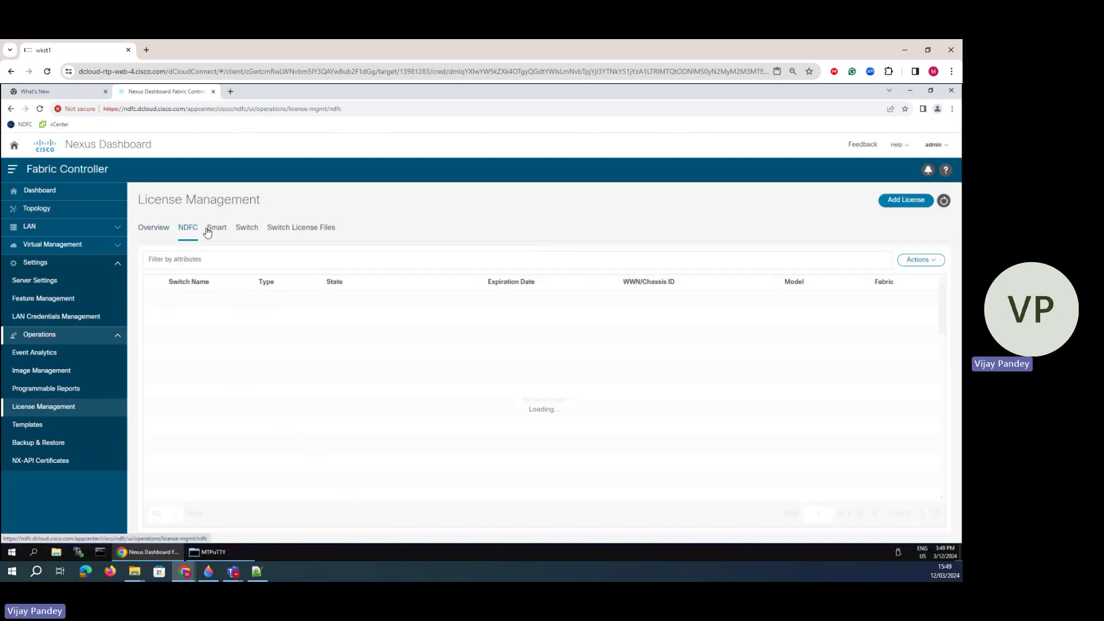
{"action": "left_click", "coordinate": [248, 232]}
{"action": "left_click", "coordinate": [299, 230]}
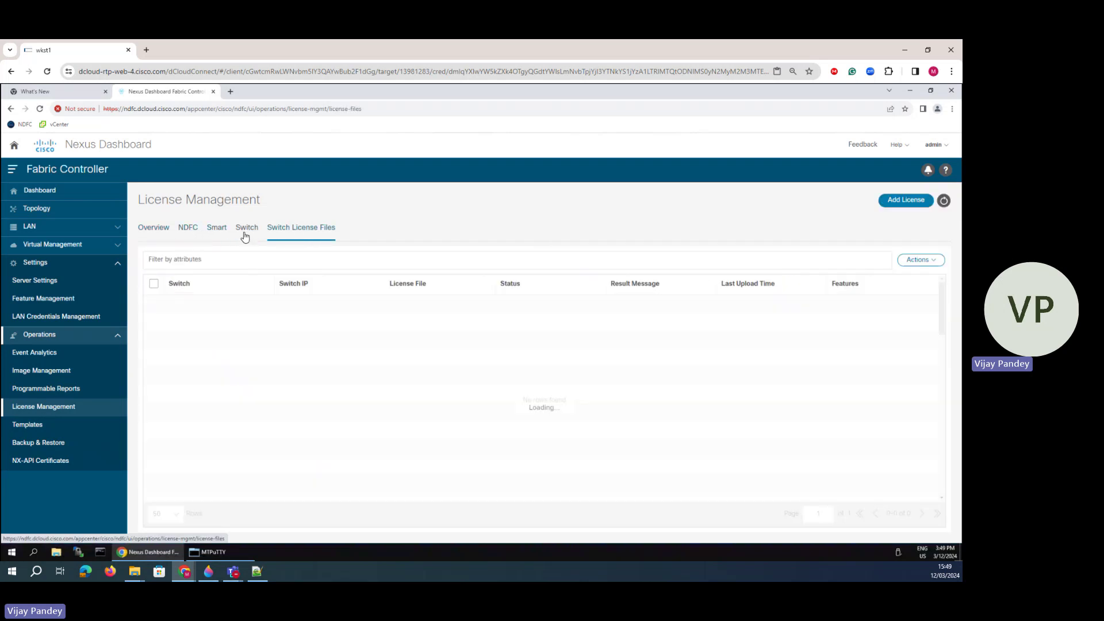
{"action": "left_click", "coordinate": [190, 230]}
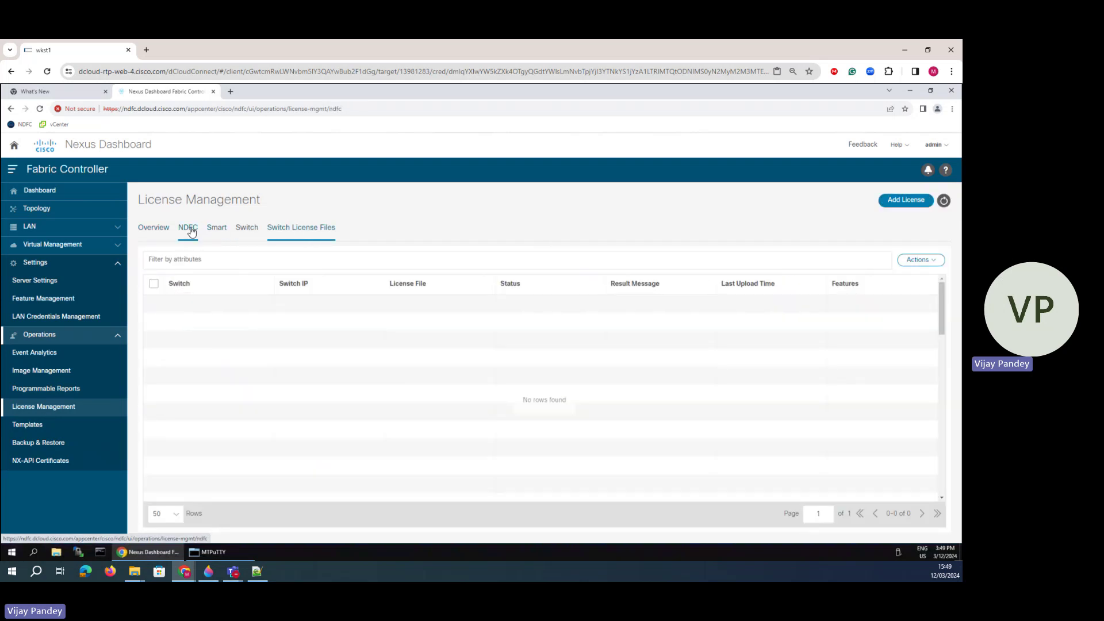
- In NDFC, move from the dashboard overview and topology to the empty LAN Fabrics list
{"action": "left_click", "coordinate": [49, 195]}
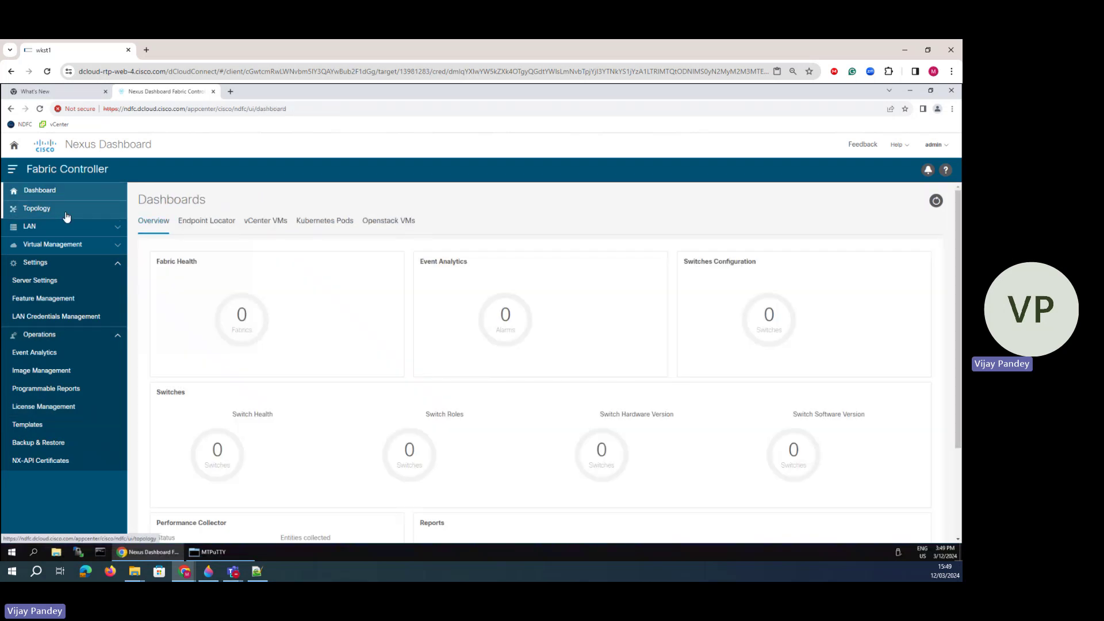
{"action": "left_click", "coordinate": [65, 218]}
{"action": "left_click", "coordinate": [115, 263]}
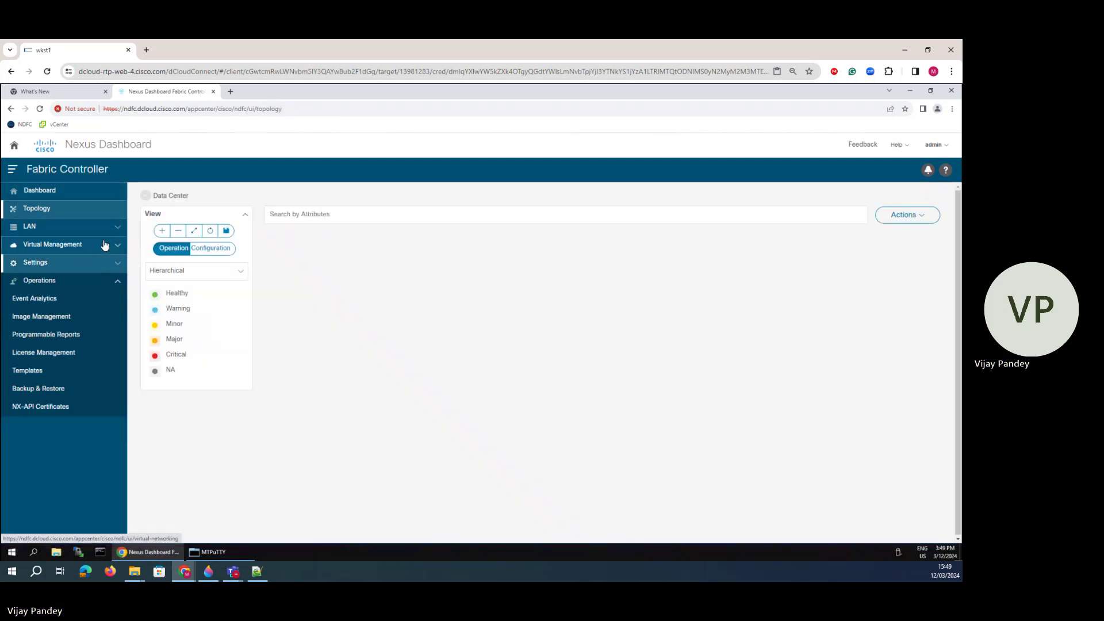
{"action": "left_click", "coordinate": [115, 282]}
{"action": "left_click", "coordinate": [63, 230]}
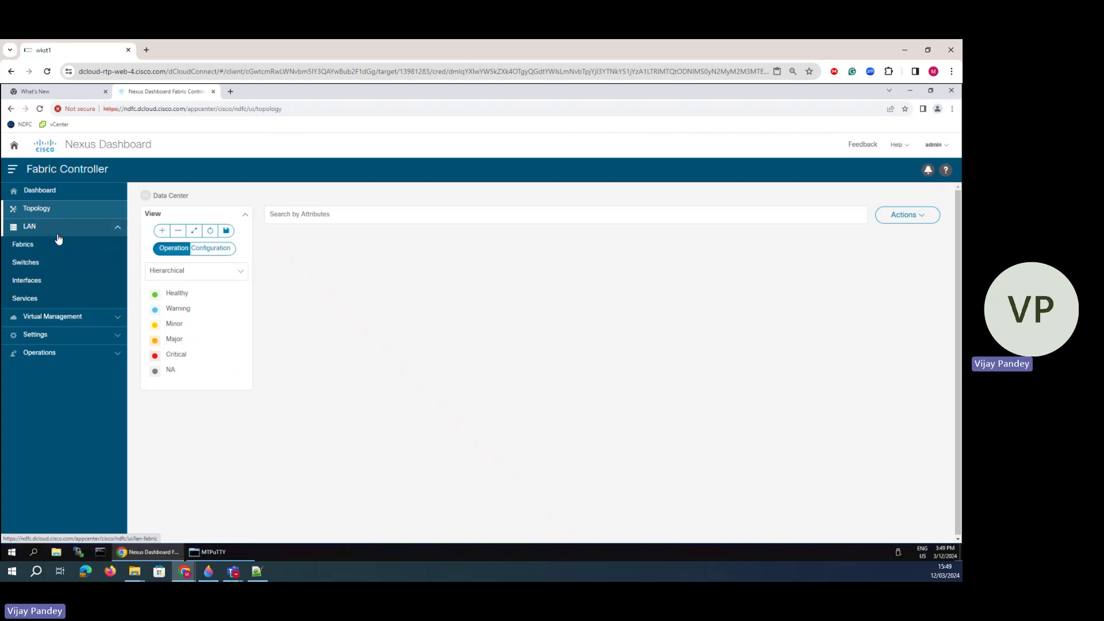
{"action": "left_click", "coordinate": [23, 245]}
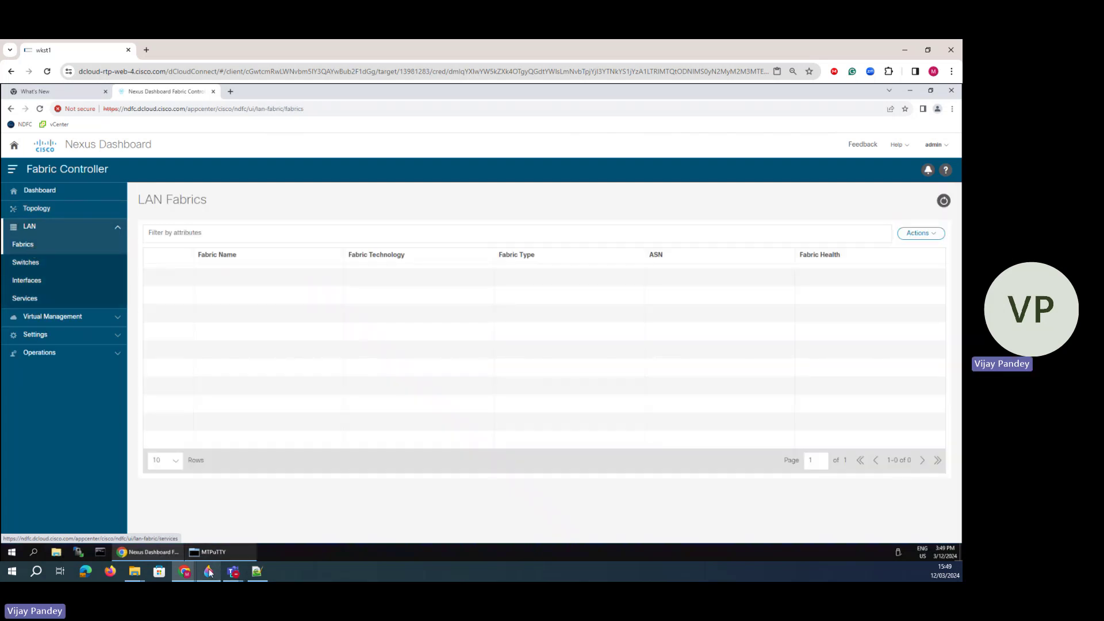
- In Paint 3D, sketch a blue marker box left of the diagram, linked to VPC Domain 200 and Leaf-1
{"action": "left_click", "coordinate": [208, 571]}
{"action": "left_click_drag", "start_coordinate": [175, 315], "coordinate": [184, 355]}
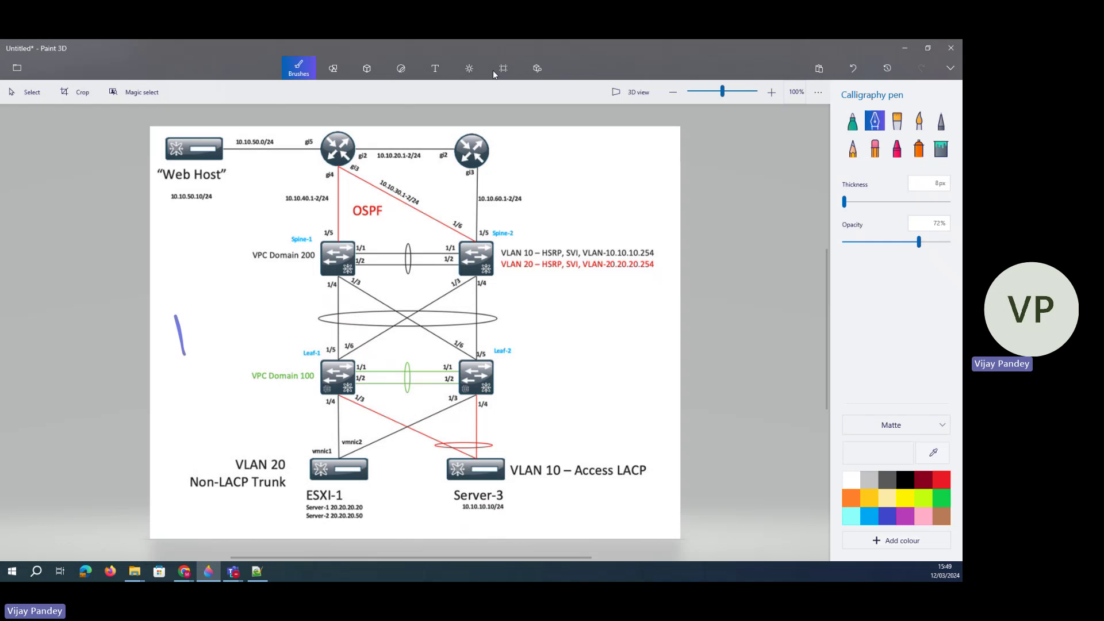
{"action": "left_click", "coordinate": [851, 122]}
{"action": "mouse_move", "coordinate": [171, 316]}
{"action": "left_mouse_down"}
{"action": "mouse_move", "coordinate": [218, 331]}
{"action": "mouse_move", "coordinate": [184, 352]}
{"action": "mouse_move", "coordinate": [305, 256]}
{"action": "left_mouse_up"}
{"action": "left_click_drag", "start_coordinate": [218, 321], "coordinate": [322, 354]}
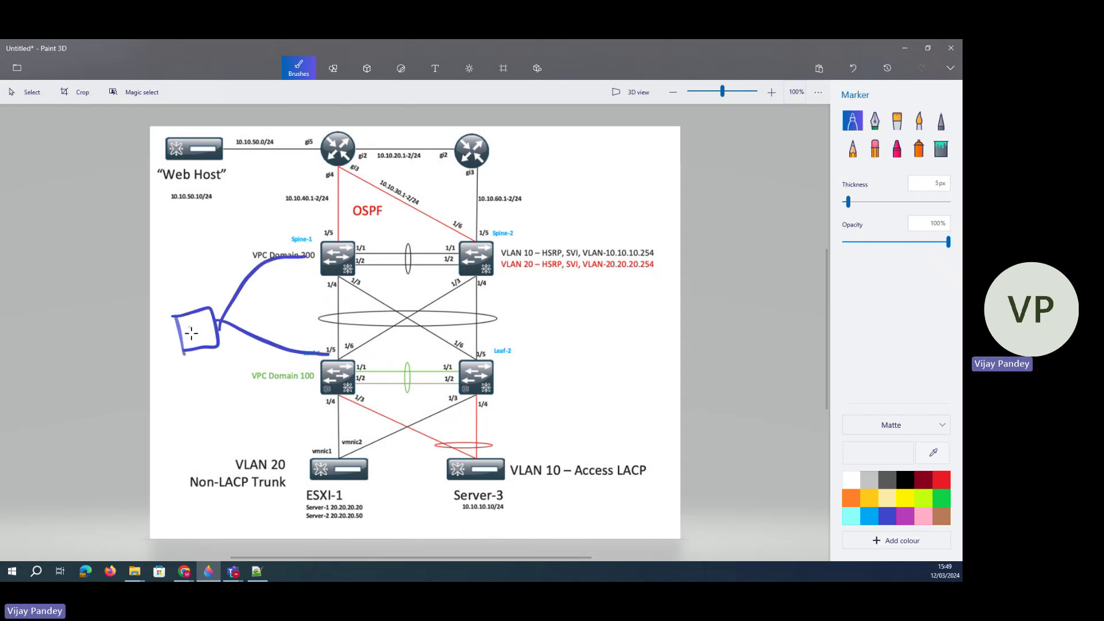
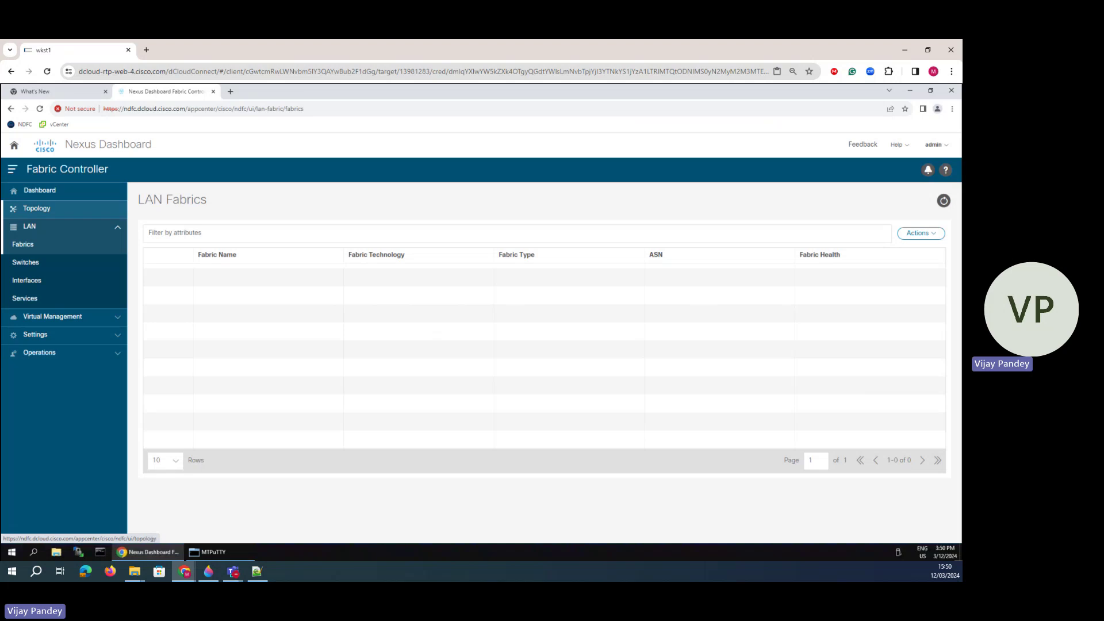
- In Paint 3D, sketch marker paths around Web Host, ESXI-1 and Server-3 on the diagram
{"action": "left_click", "coordinate": [209, 572]}
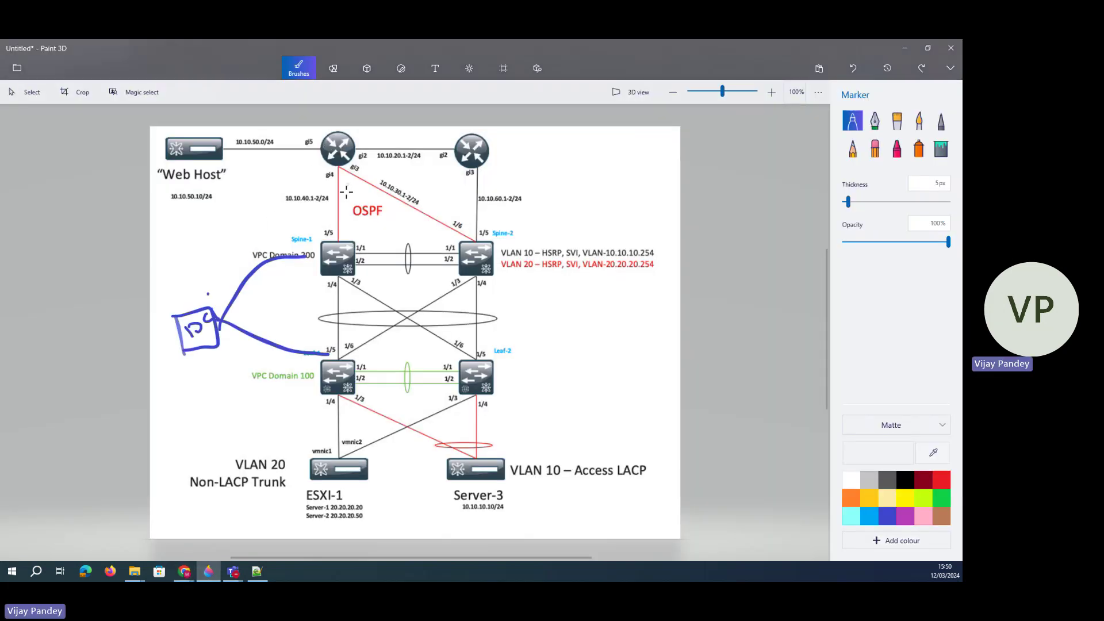
{"action": "mouse_move", "coordinate": [241, 174]}
{"action": "left_mouse_down"}
{"action": "mouse_move", "coordinate": [151, 170]}
{"action": "mouse_move", "coordinate": [224, 174]}
{"action": "mouse_move", "coordinate": [292, 153]}
{"action": "mouse_move", "coordinate": [288, 167]}
{"action": "left_mouse_up"}
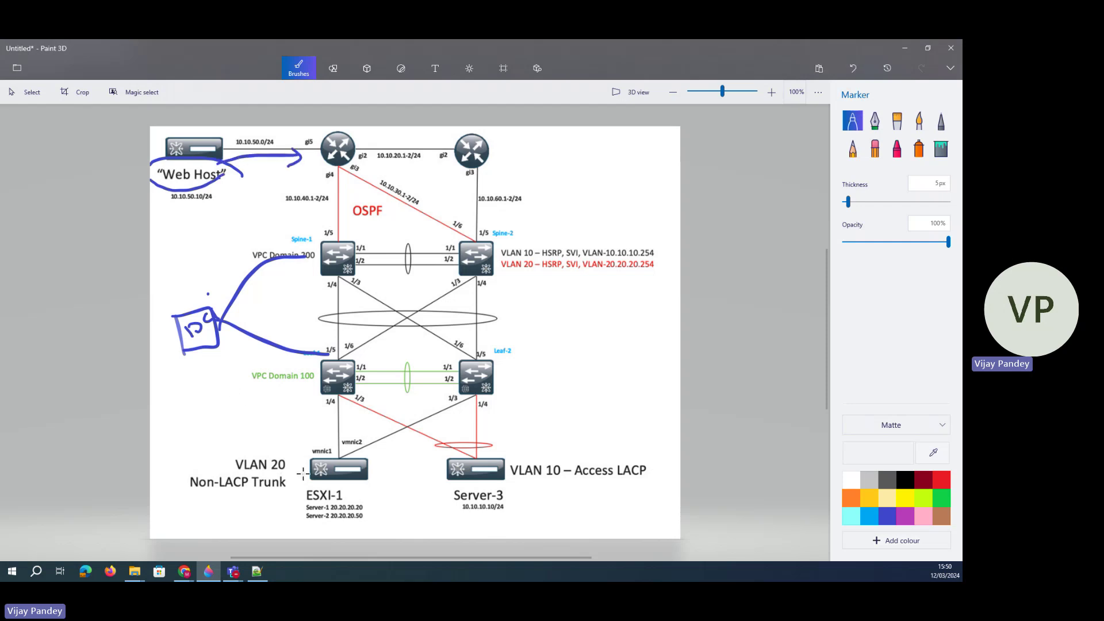
{"action": "left_click_drag", "start_coordinate": [313, 470], "coordinate": [286, 497]}
{"action": "left_click_drag", "start_coordinate": [459, 470], "coordinate": [469, 495]}
{"action": "mouse_move", "coordinate": [322, 473]}
{"action": "left_mouse_down"}
{"action": "mouse_move", "coordinate": [336, 463]}
{"action": "mouse_move", "coordinate": [327, 190]}
{"action": "mouse_move", "coordinate": [224, 160]}
{"action": "mouse_move", "coordinate": [431, 316]}
{"action": "mouse_move", "coordinate": [469, 437]}
{"action": "left_mouse_up"}
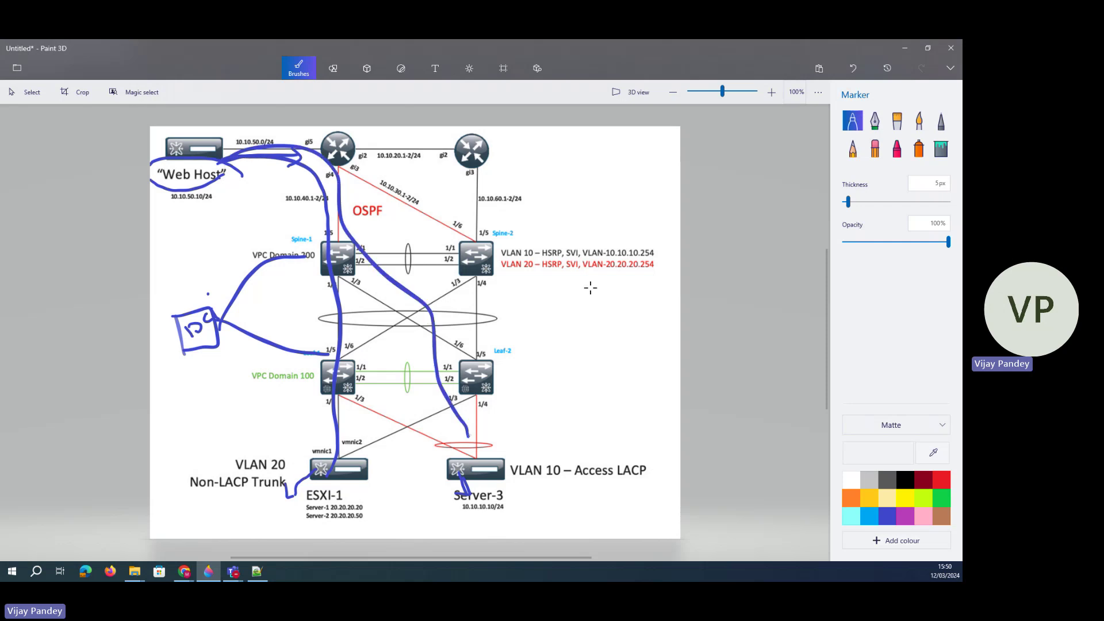
- Undo every marker stroke, including the DC box, and minimize Paint 3D
{"action": "left_click", "coordinate": [851, 67]}
{"action": "left_click", "coordinate": [851, 67]}
{"action": "left_click", "coordinate": [851, 67]}
{"action": "left_click", "coordinate": [851, 66]}
{"action": "left_click", "coordinate": [851, 66]}
{"action": "left_click", "coordinate": [851, 67]}
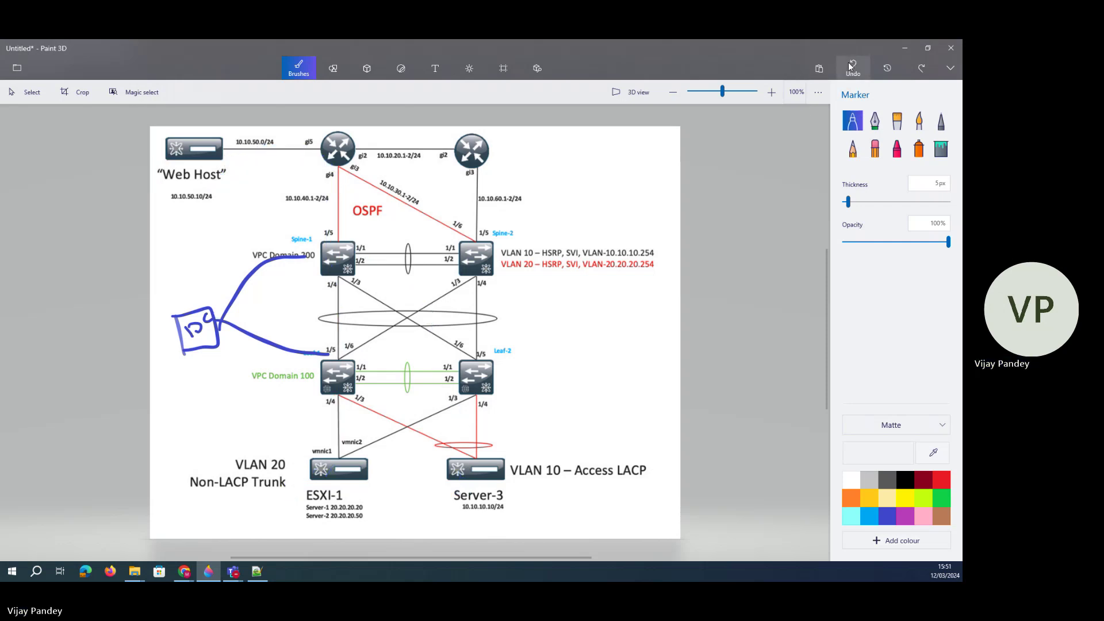
{"action": "left_click", "coordinate": [850, 66]}
{"action": "left_click", "coordinate": [851, 67]}
{"action": "left_click", "coordinate": [850, 67]}
{"action": "left_click", "coordinate": [851, 67]}
{"action": "left_click", "coordinate": [850, 66]}
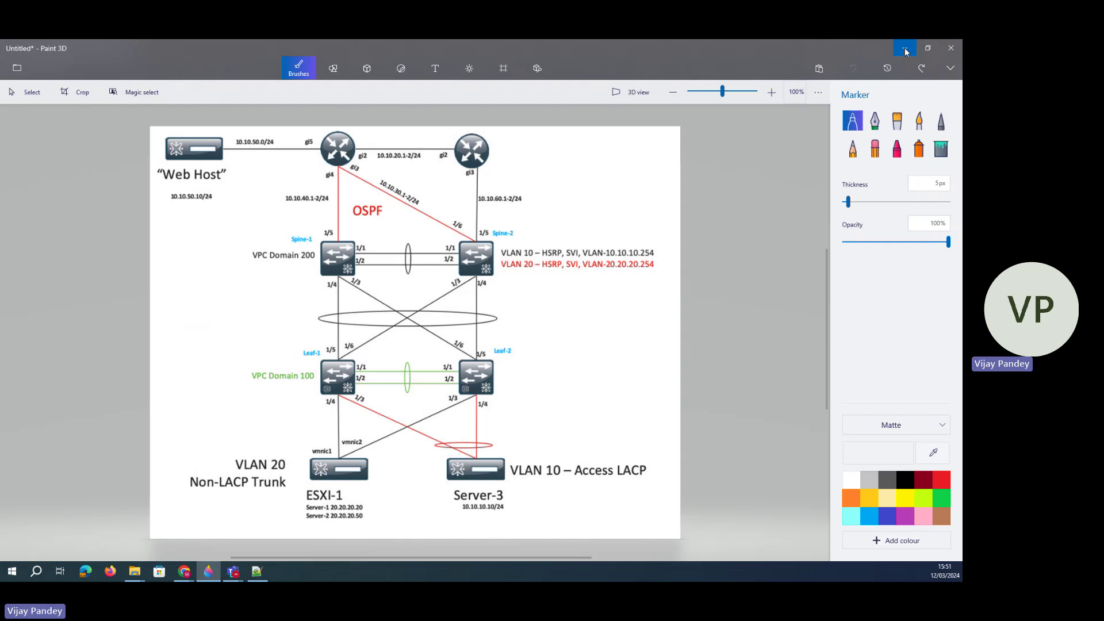
{"action": "left_click", "coordinate": [906, 52]}
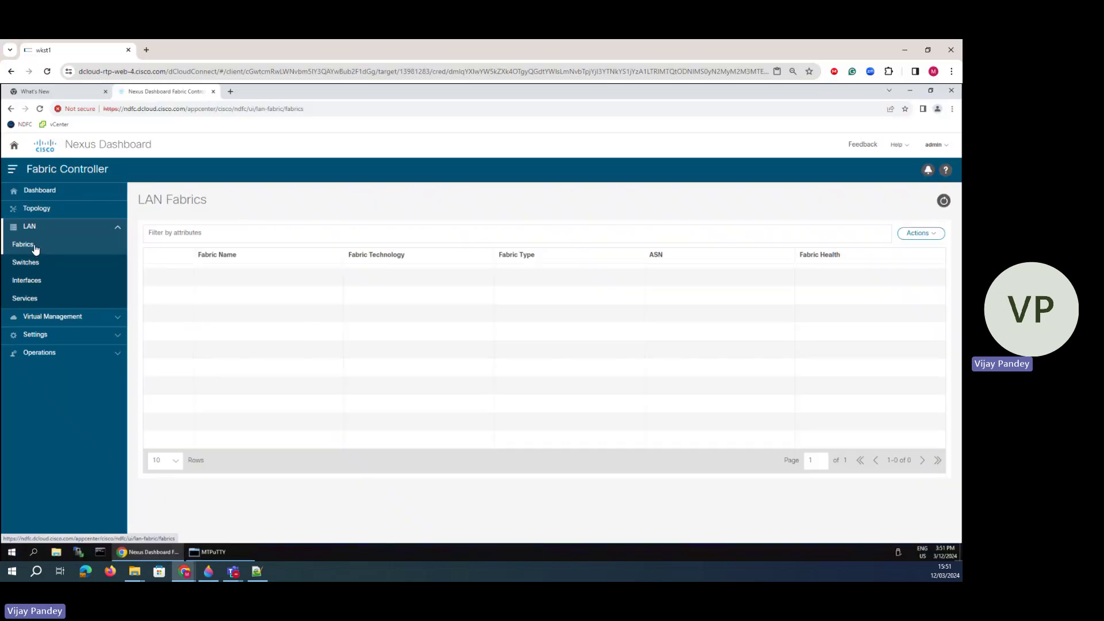
- Start a new fabric and paste in the name classic-lan-fabric
{"action": "left_click", "coordinate": [923, 235]}
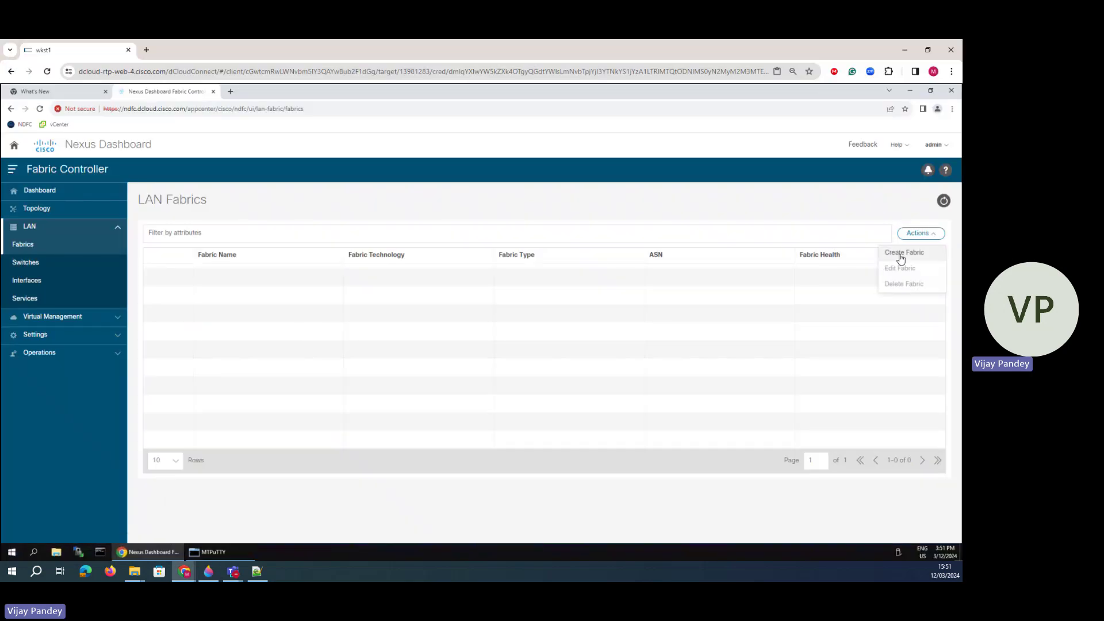
{"action": "left_click", "coordinate": [900, 258]}
{"action": "left_click", "coordinate": [437, 300]}
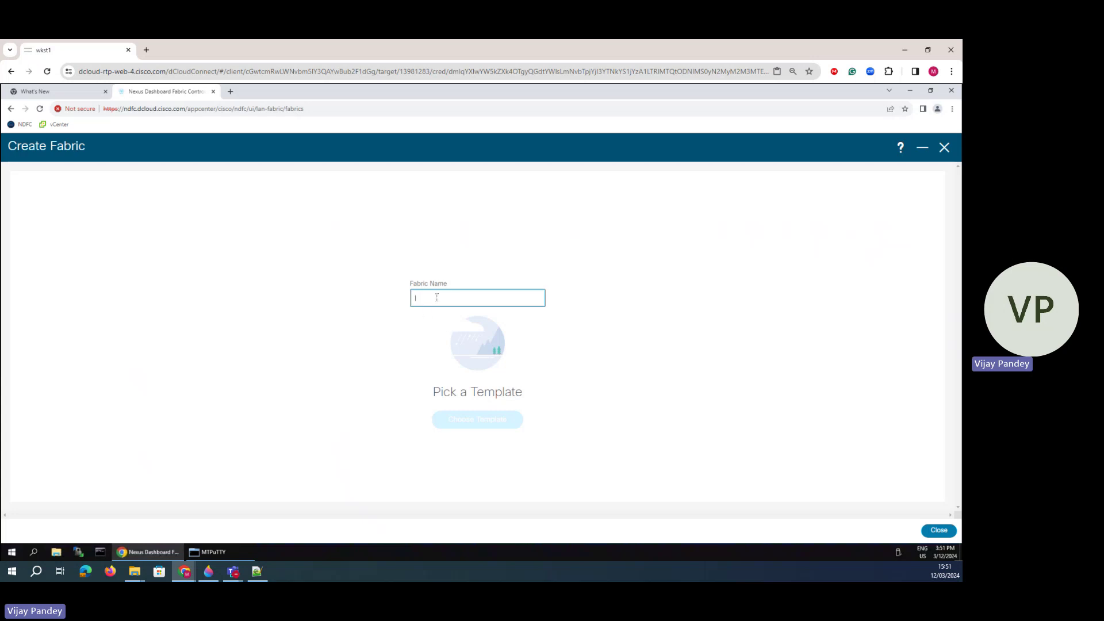
{"action": "type", "text": "classic-lan-fabric"}
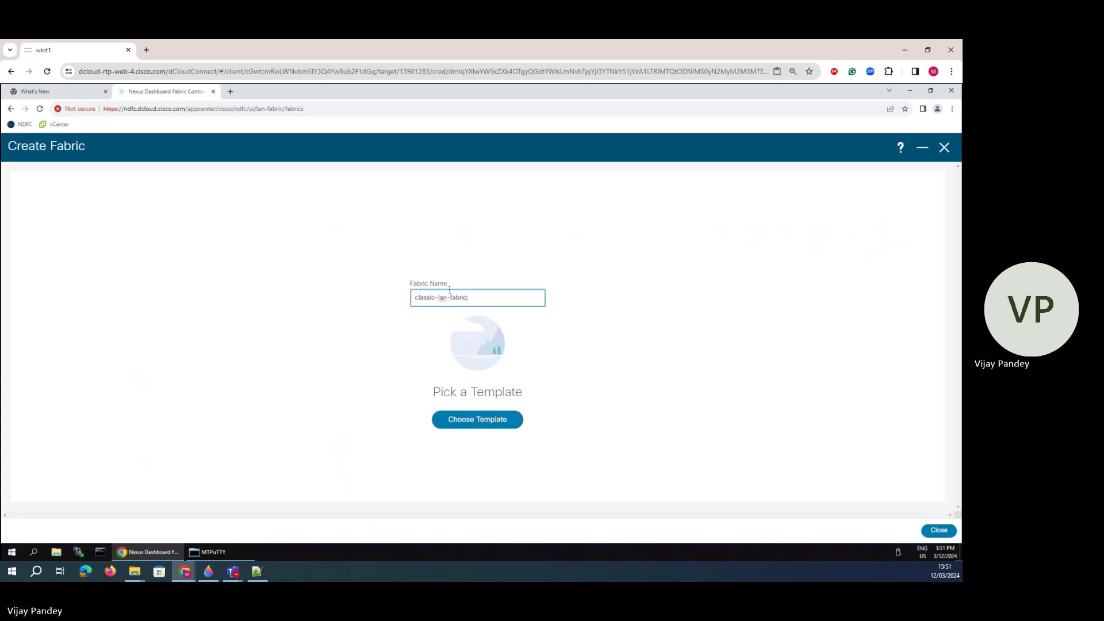
- Browse the fabric template list from Easy_Fabric to MSD_Fabric
{"action": "left_click", "coordinate": [462, 425]}
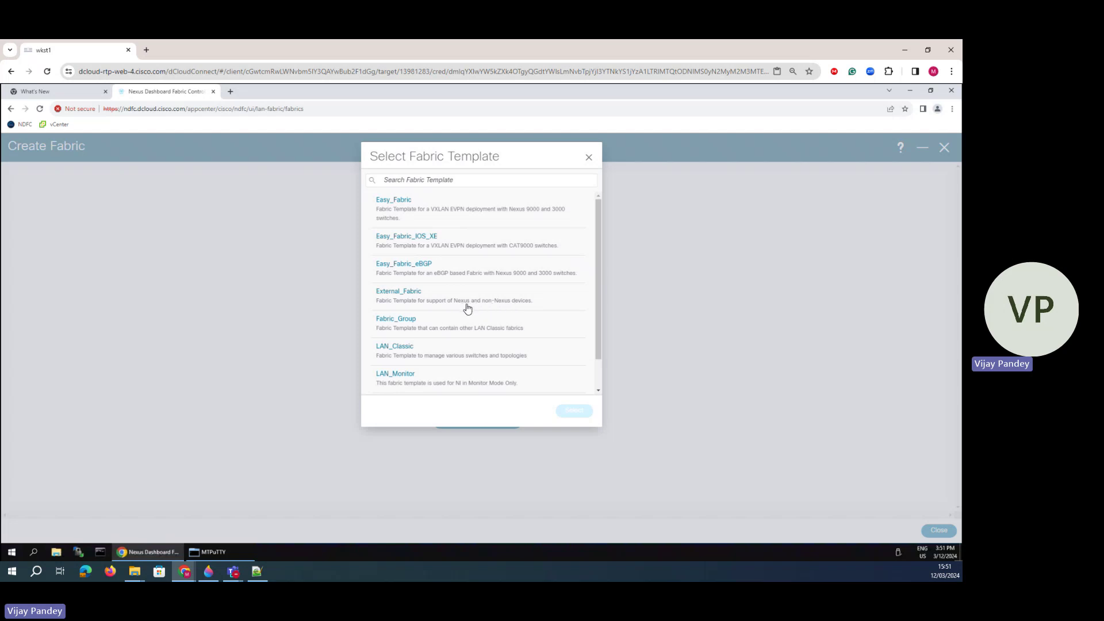
{"action": "scroll", "coordinate": [453, 340], "scroll_direction": "down", "scroll_amount": 1}
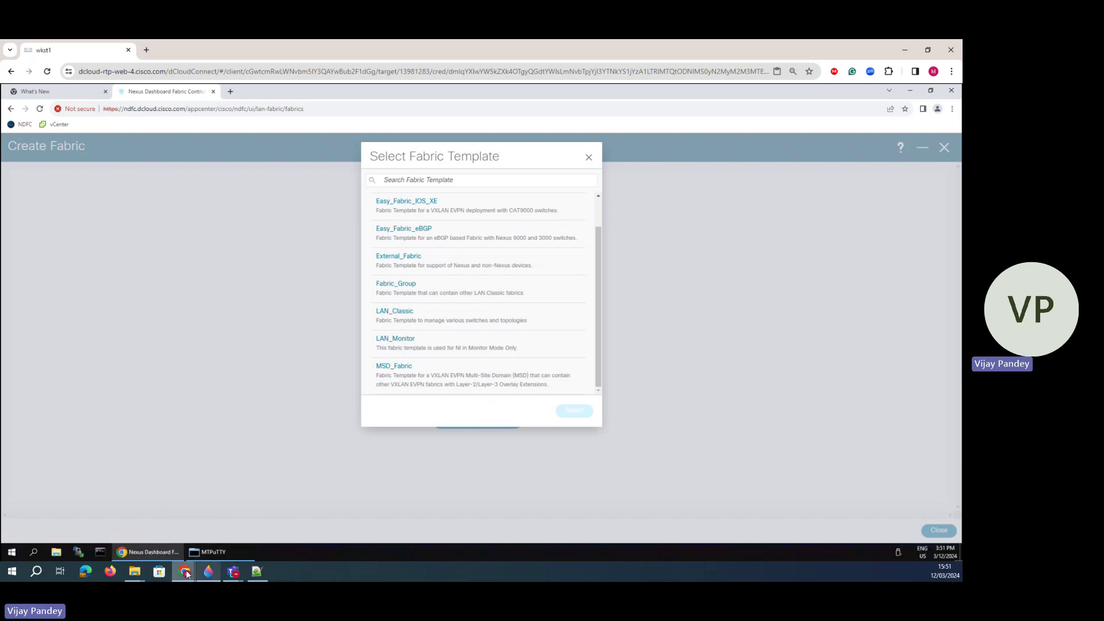
{"action": "mouse_move", "coordinate": [184, 571]}
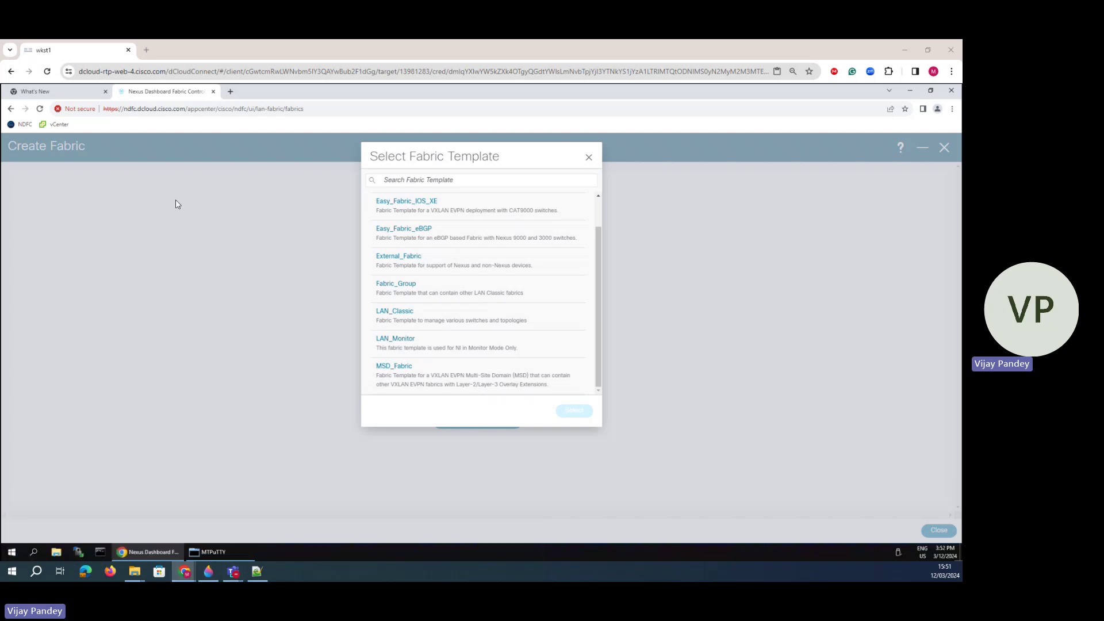
- In the NDFC configuration guide, review the Easy_Fabric row, noting Nexus 9000 and 3000 support
{"action": "left_click", "coordinate": [276, 520]}
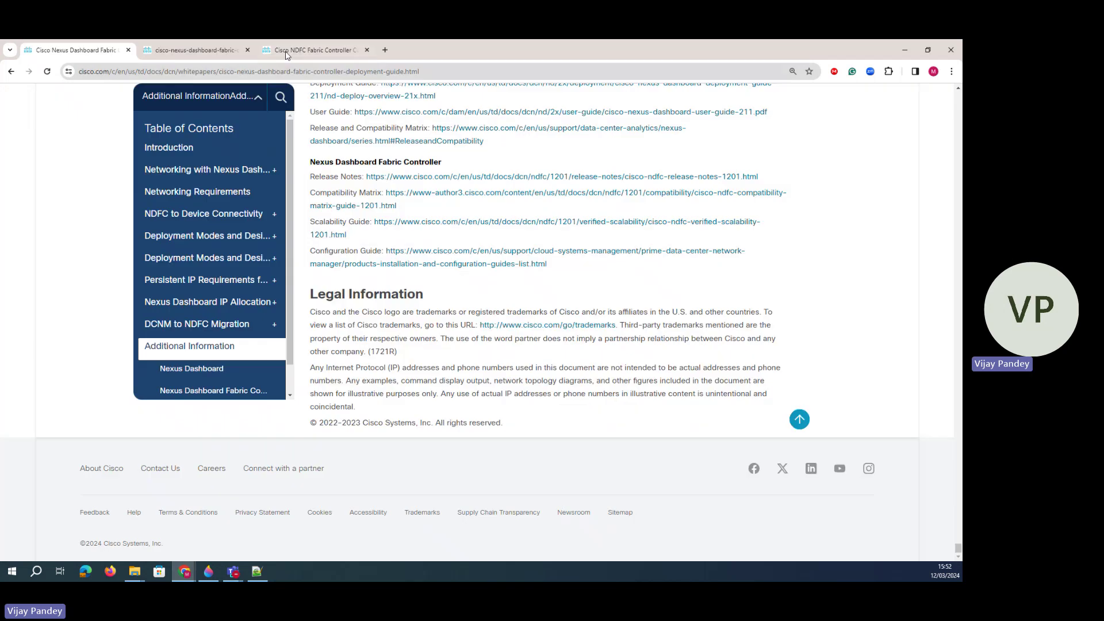
{"action": "scroll", "coordinate": [364, 283], "scroll_direction": "up", "scroll_amount": 15}
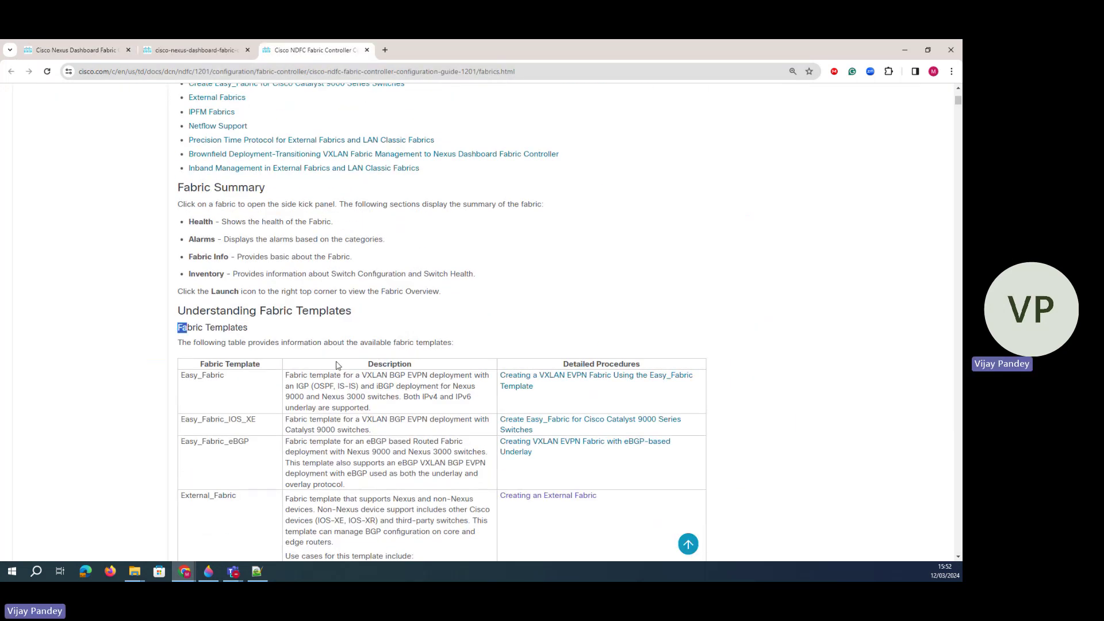
{"action": "scroll", "coordinate": [280, 248], "scroll_direction": "down", "scroll_amount": 3}
{"action": "left_click_drag", "start_coordinate": [281, 247], "coordinate": [181, 225]}
{"action": "left_click", "coordinate": [361, 247]}
{"action": "left_click_drag", "start_coordinate": [314, 233], "coordinate": [206, 269]}
{"action": "left_click", "coordinate": [370, 257]}
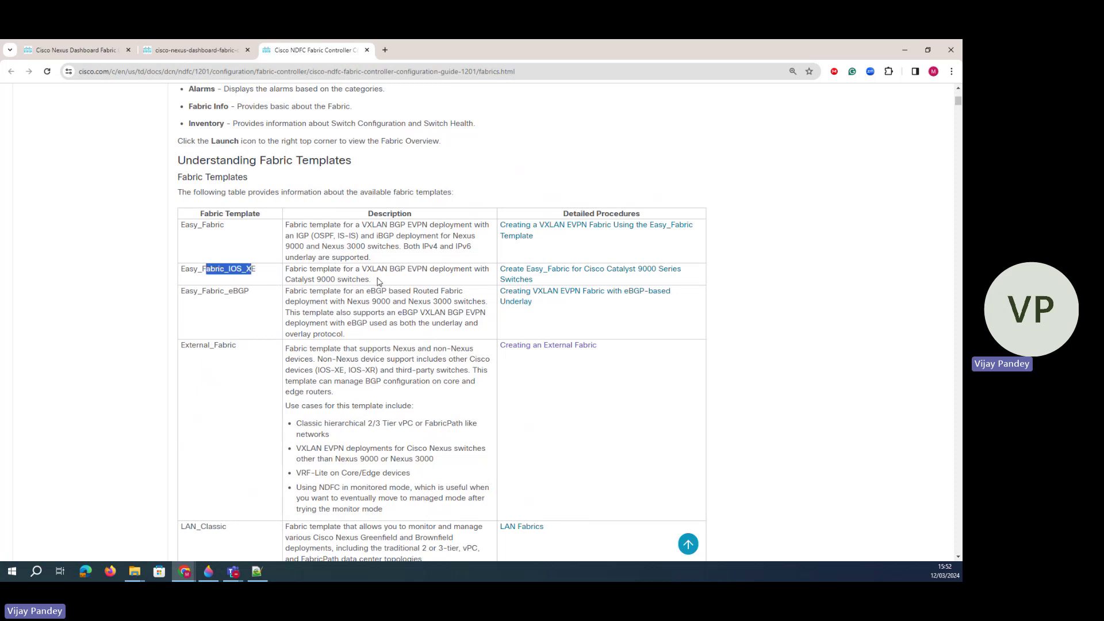
- Review the Easy_Fabric_IOS_XE and Easy_Fabric_eBGP template descriptions
{"action": "left_click_drag", "start_coordinate": [379, 282], "coordinate": [279, 276]}
{"action": "left_click", "coordinate": [395, 283]}
{"action": "left_click_drag", "start_coordinate": [366, 270], "coordinate": [436, 279]}
{"action": "left_click", "coordinate": [436, 280]}
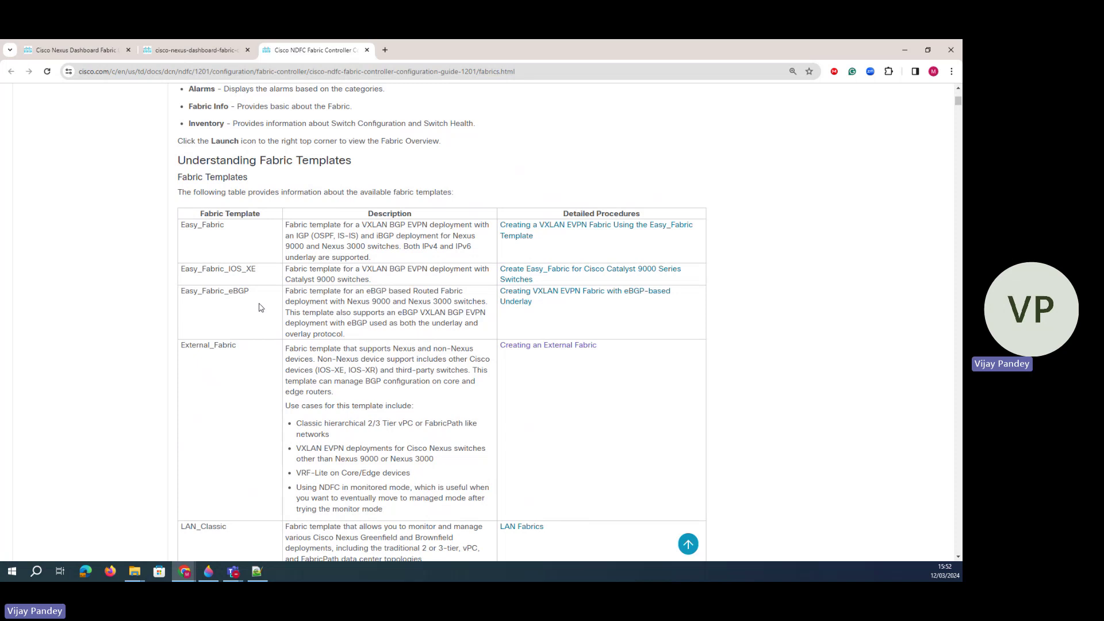
{"action": "left_click_drag", "start_coordinate": [256, 294], "coordinate": [180, 296]}
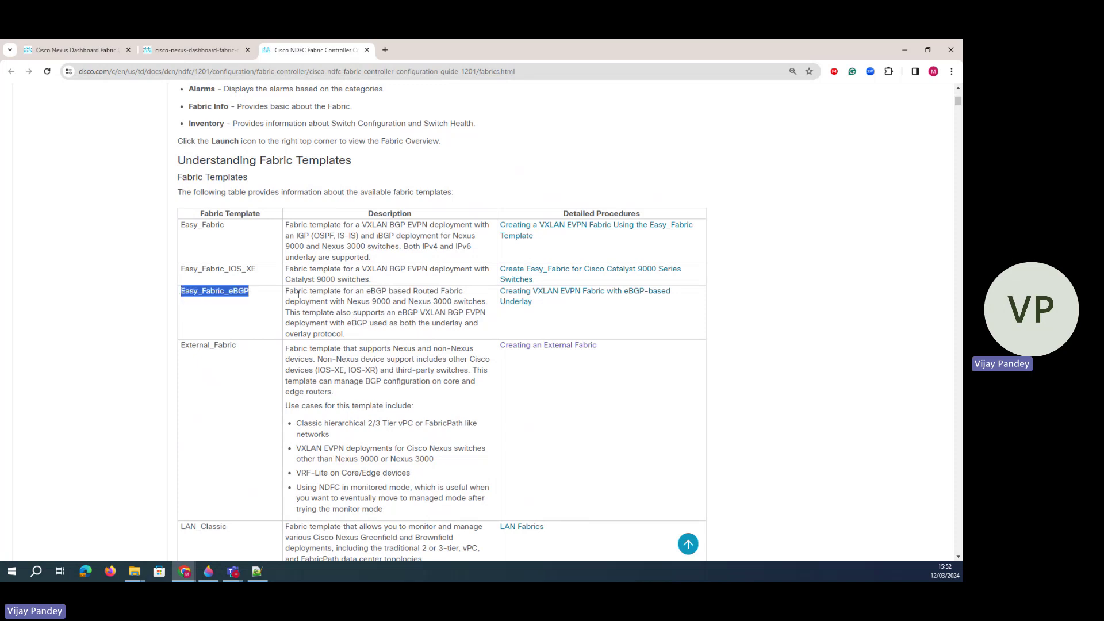
{"action": "left_click_drag", "start_coordinate": [289, 293], "coordinate": [344, 333]}
- Read the External_Fabric description, including its hierarchical 2/3 tier use case
{"action": "scroll", "coordinate": [343, 334], "scroll_direction": "down", "scroll_amount": 2}
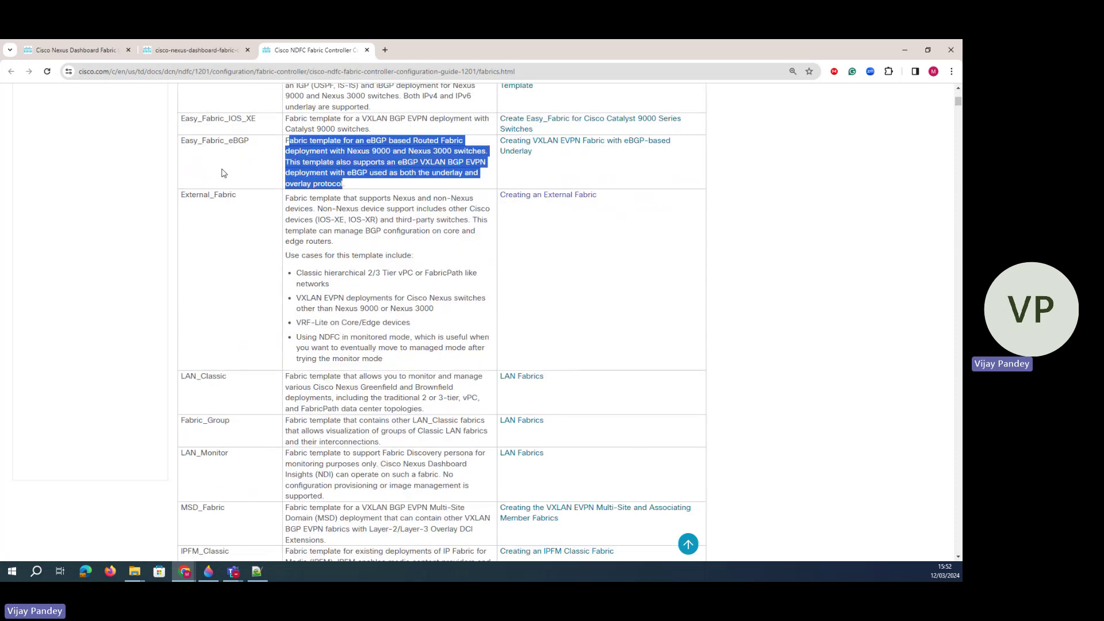
{"action": "left_click_drag", "start_coordinate": [253, 204], "coordinate": [181, 206]}
{"action": "left_click", "coordinate": [287, 215]}
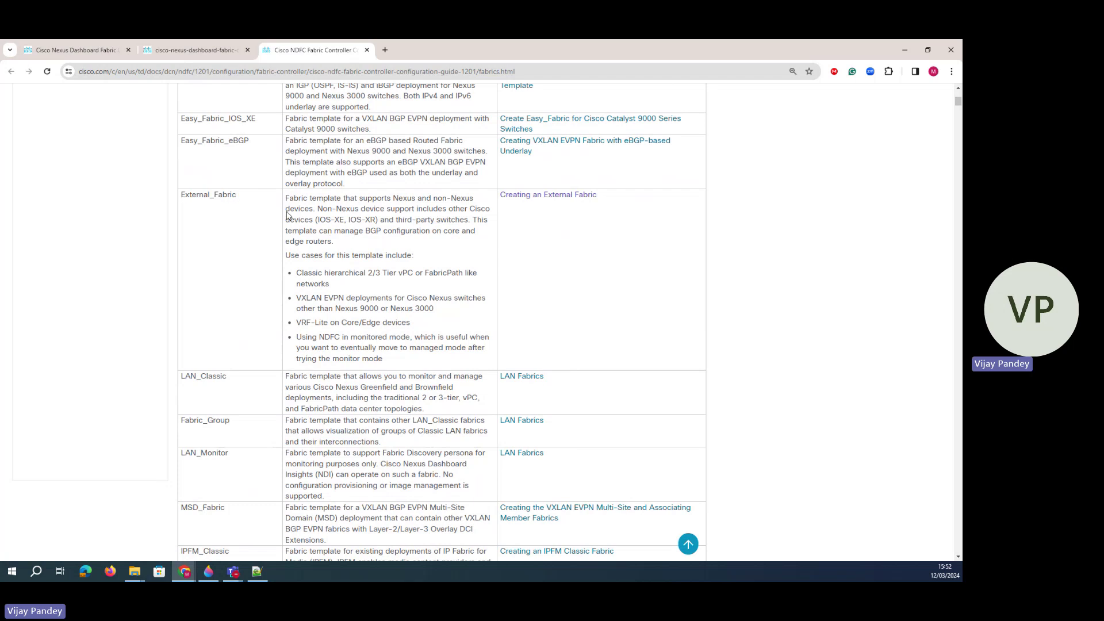
{"action": "left_click_drag", "start_coordinate": [249, 197], "coordinate": [176, 197]}
{"action": "left_click", "coordinate": [370, 250]}
{"action": "left_click_drag", "start_coordinate": [294, 269], "coordinate": [343, 291]}
{"action": "left_click", "coordinate": [364, 293]}
{"action": "left_click_drag", "start_coordinate": [380, 272], "coordinate": [328, 275]}
{"action": "left_click", "coordinate": [415, 346]}
{"action": "left_click_drag", "start_coordinate": [383, 359], "coordinate": [286, 205]}
{"action": "left_click", "coordinate": [347, 243]}
- Review the LAN_Classic and MSD_Fabric template descriptions
{"action": "scroll", "coordinate": [370, 295], "scroll_direction": "down", "scroll_amount": 1}
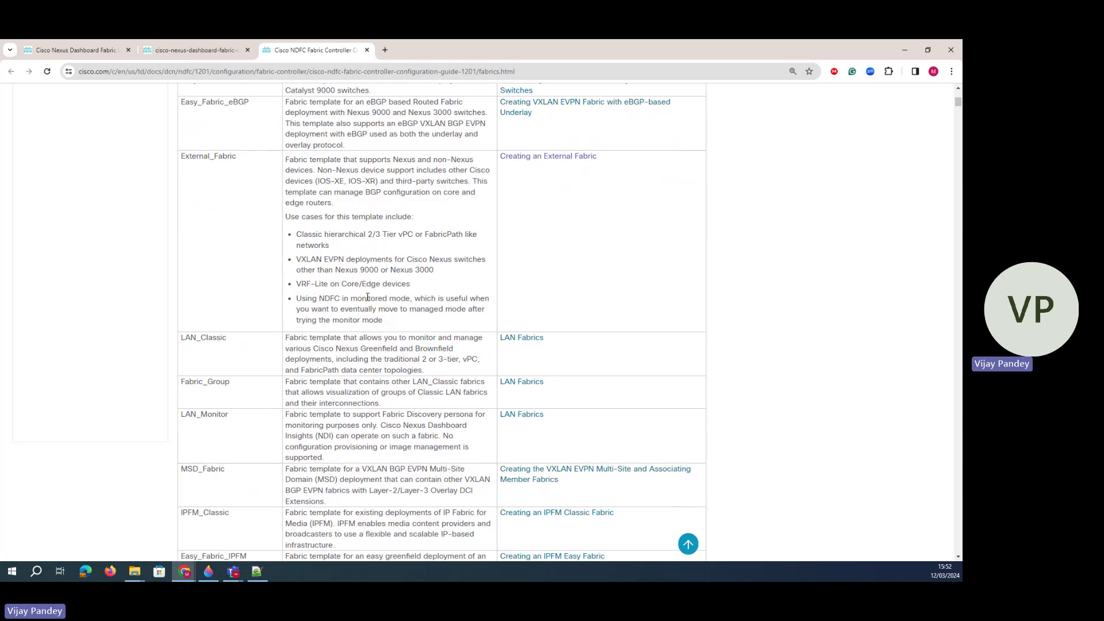
{"action": "left_click_drag", "start_coordinate": [424, 360], "coordinate": [294, 326]}
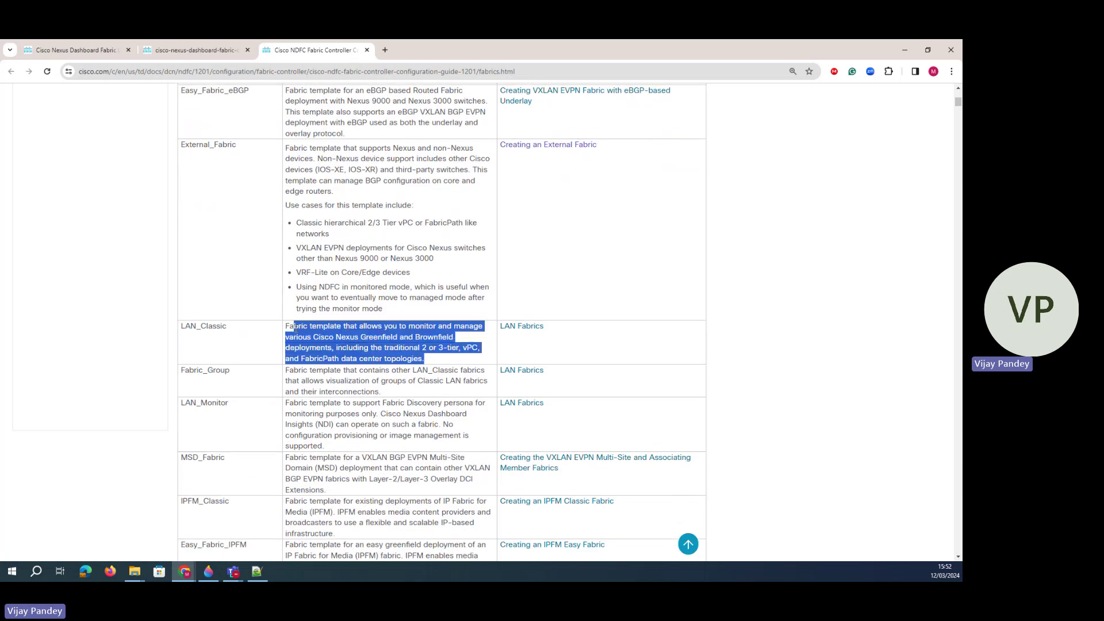
{"action": "left_click", "coordinate": [300, 348]}
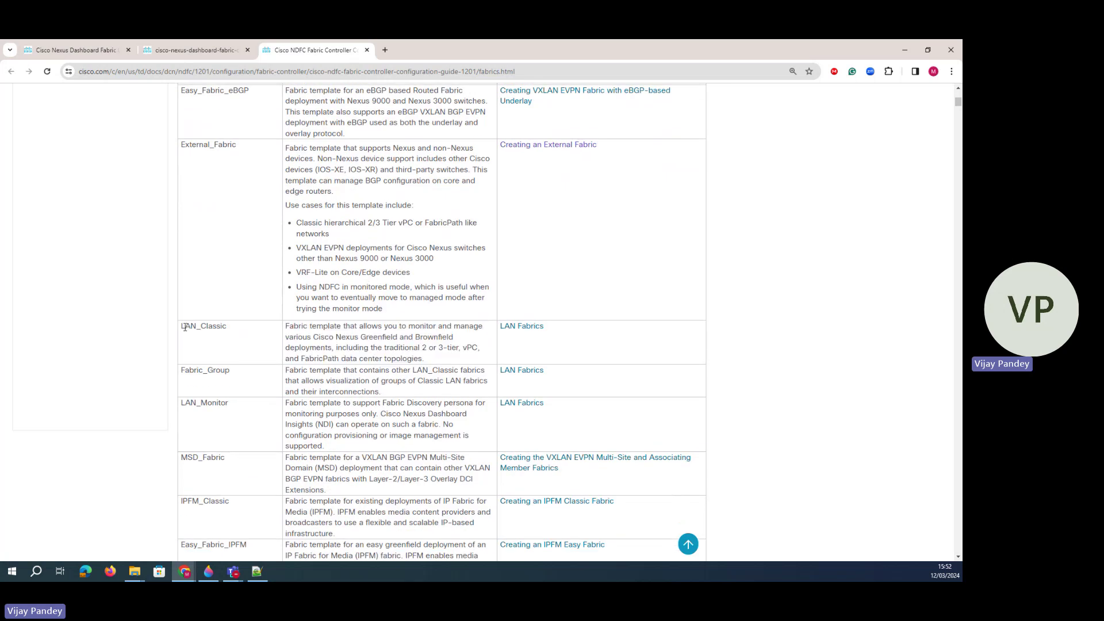
{"action": "left_click_drag", "start_coordinate": [185, 326], "coordinate": [228, 333]}
{"action": "scroll", "coordinate": [292, 373], "scroll_direction": "down", "scroll_amount": 2}
{"action": "left_click_drag", "start_coordinate": [328, 391], "coordinate": [287, 358]}
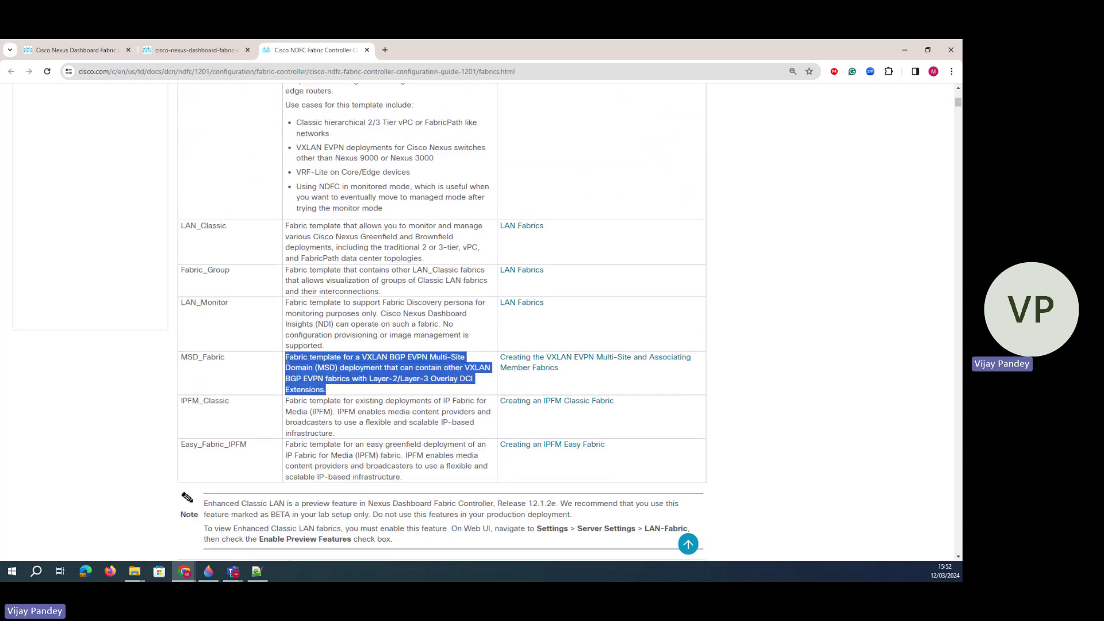
{"action": "left_click", "coordinate": [343, 413]}
{"action": "scroll", "coordinate": [349, 332], "scroll_direction": "up", "scroll_amount": 4}
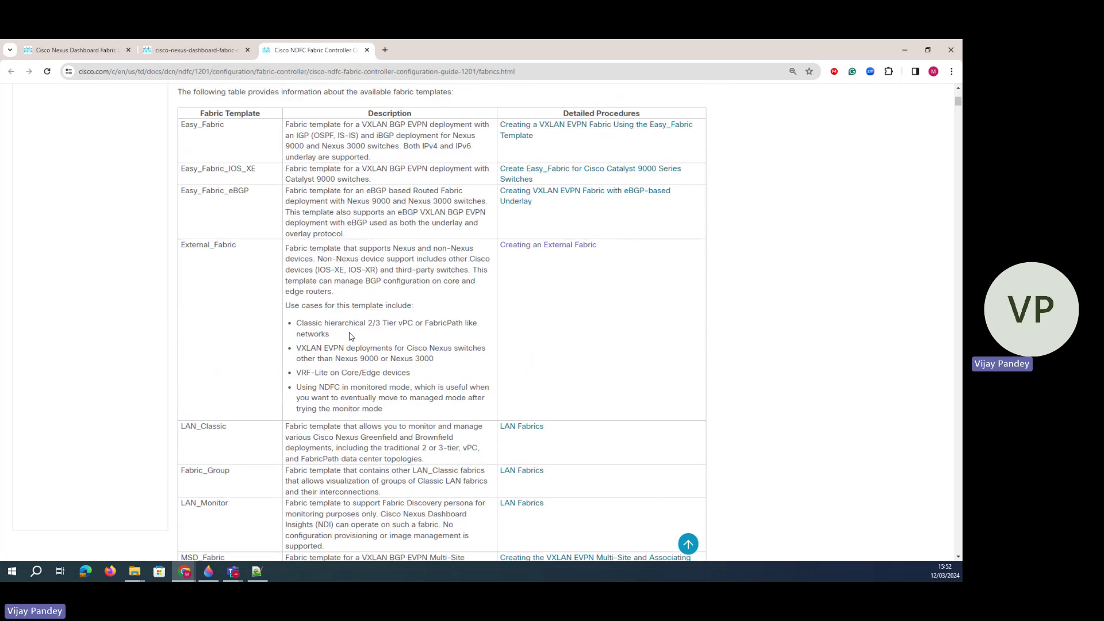
{"action": "scroll", "coordinate": [351, 336], "scroll_direction": "down", "scroll_amount": 8}
{"action": "scroll", "coordinate": [353, 334], "scroll_direction": "up", "scroll_amount": 10}
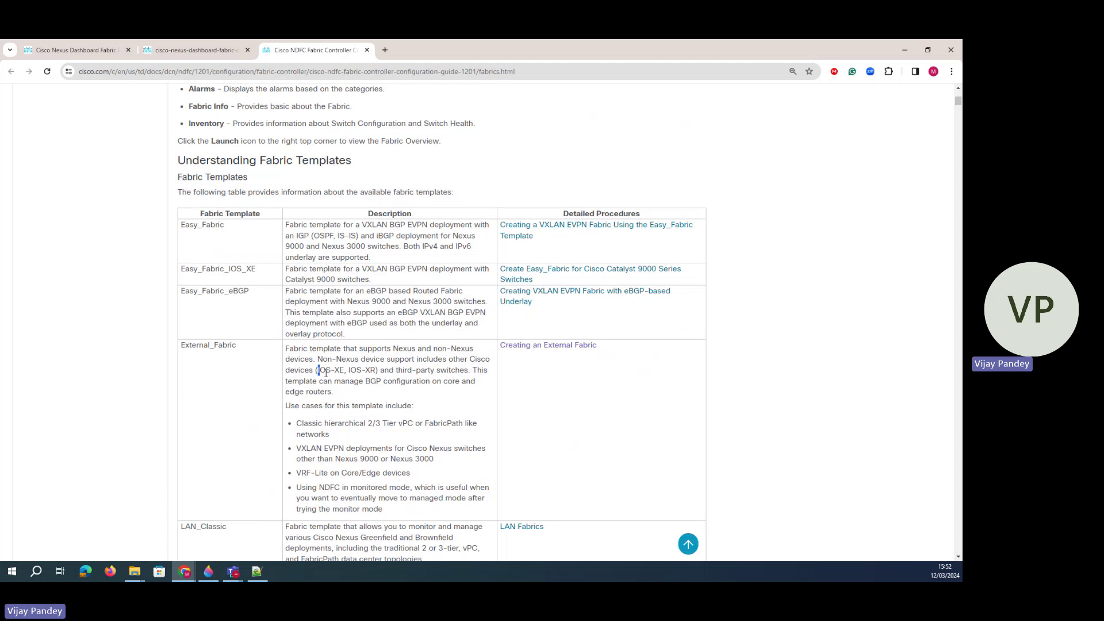
- Note External_Fabric's IOS-XE support, then return to the Fabric Controller's template list
{"action": "left_click_drag", "start_coordinate": [326, 374], "coordinate": [400, 361]}
{"action": "left_click", "coordinate": [356, 386]}
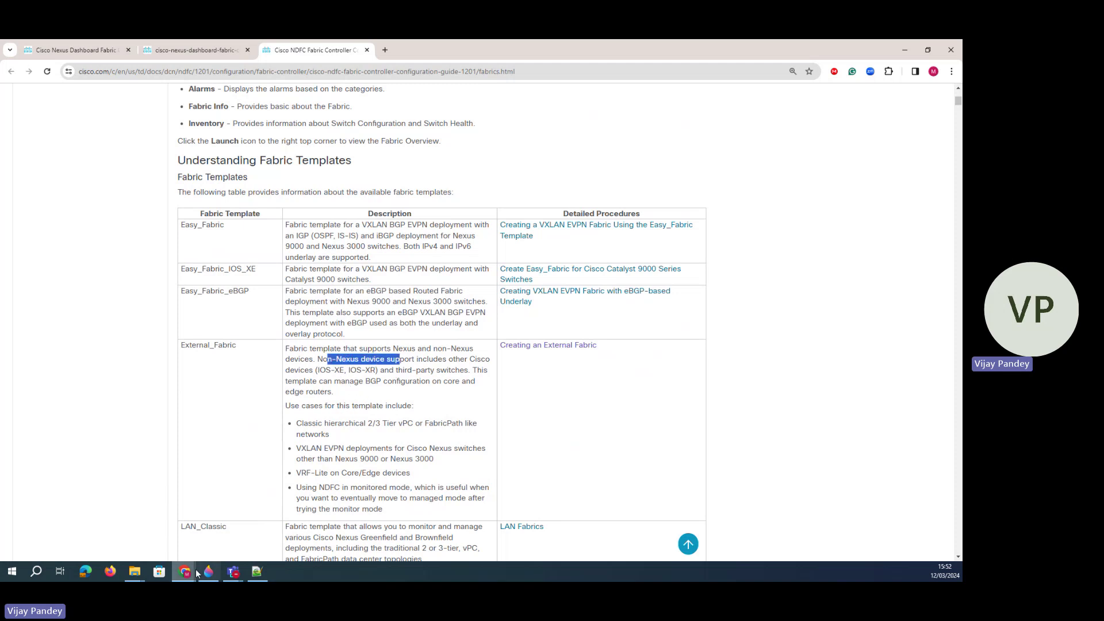
{"action": "mouse_move", "coordinate": [198, 573]}
{"action": "left_click", "coordinate": [398, 517]}
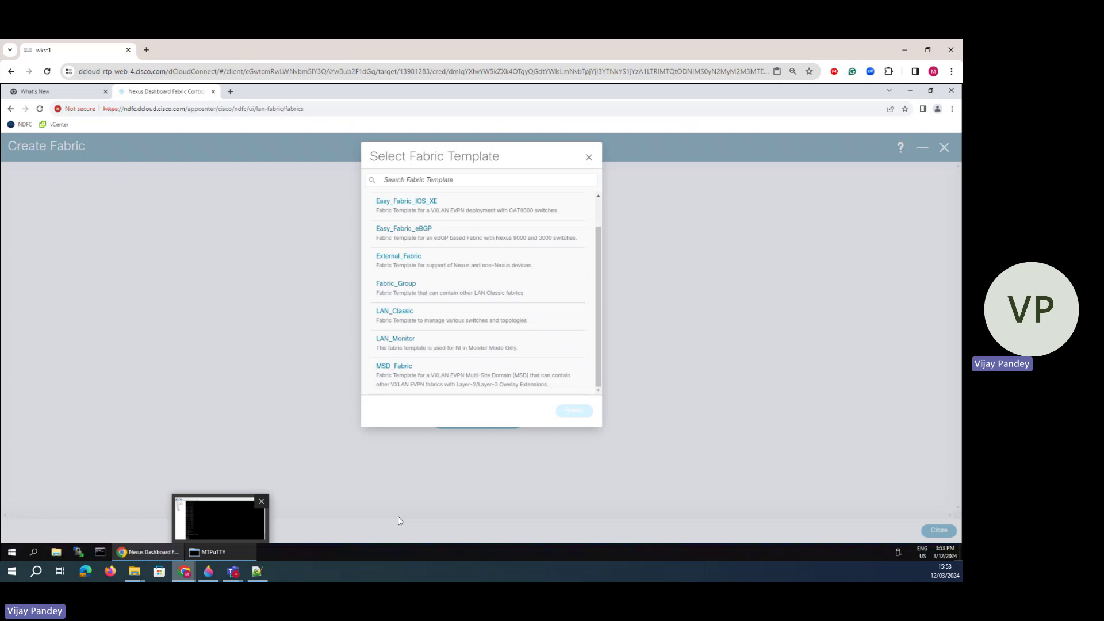
- Choose the External_Fabric template and place the cursor in the BGP AS # field
{"action": "left_click", "coordinate": [407, 262]}
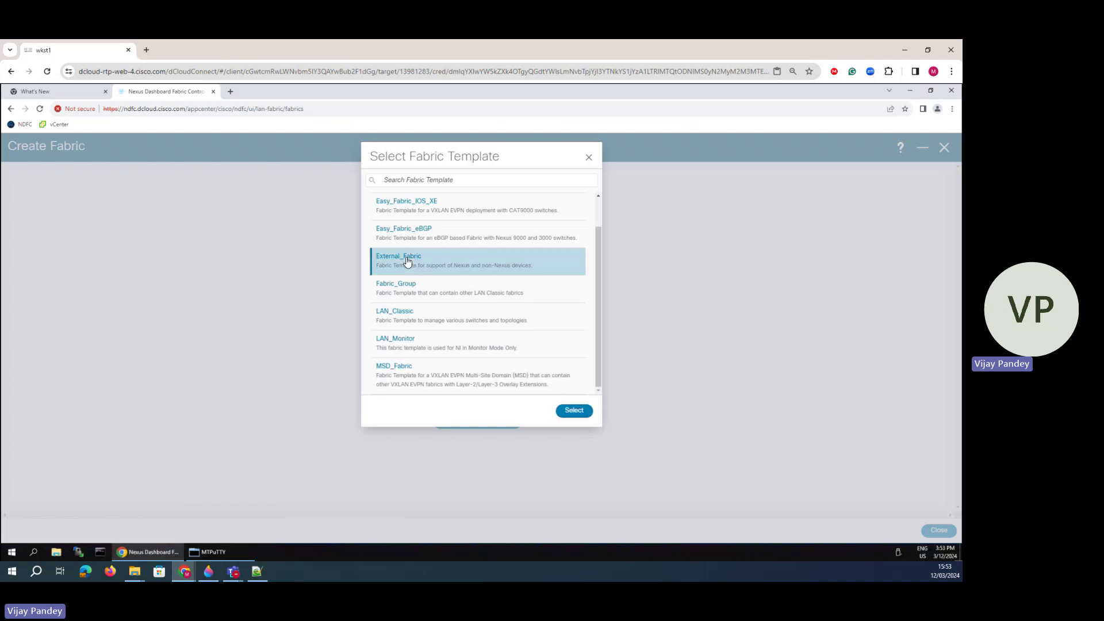
{"action": "left_click", "coordinate": [572, 412]}
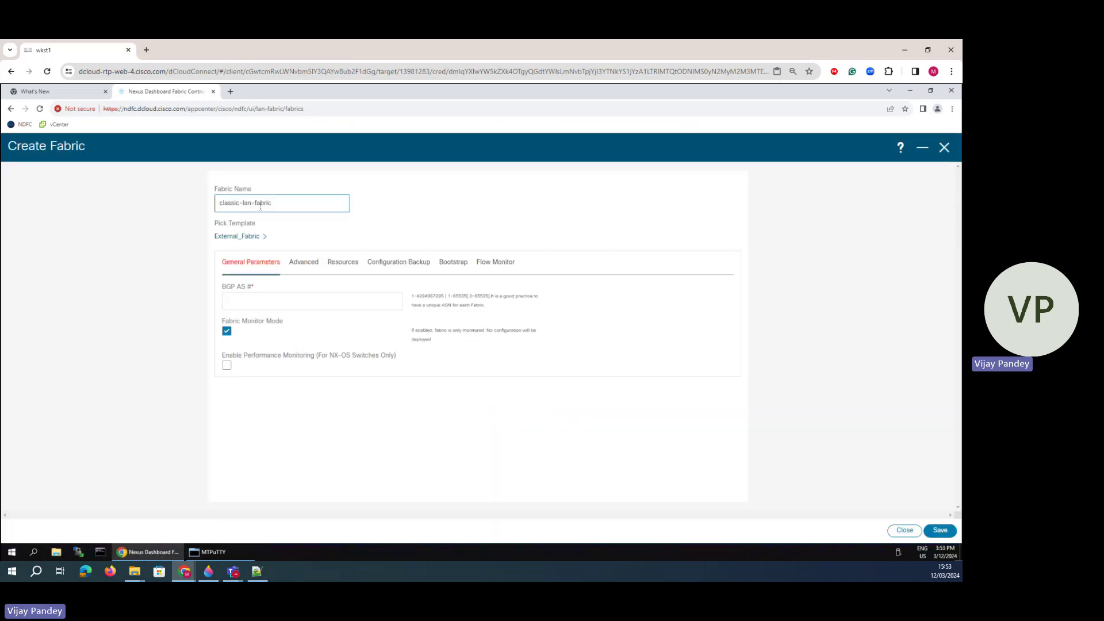
{"action": "left_click", "coordinate": [239, 305]}
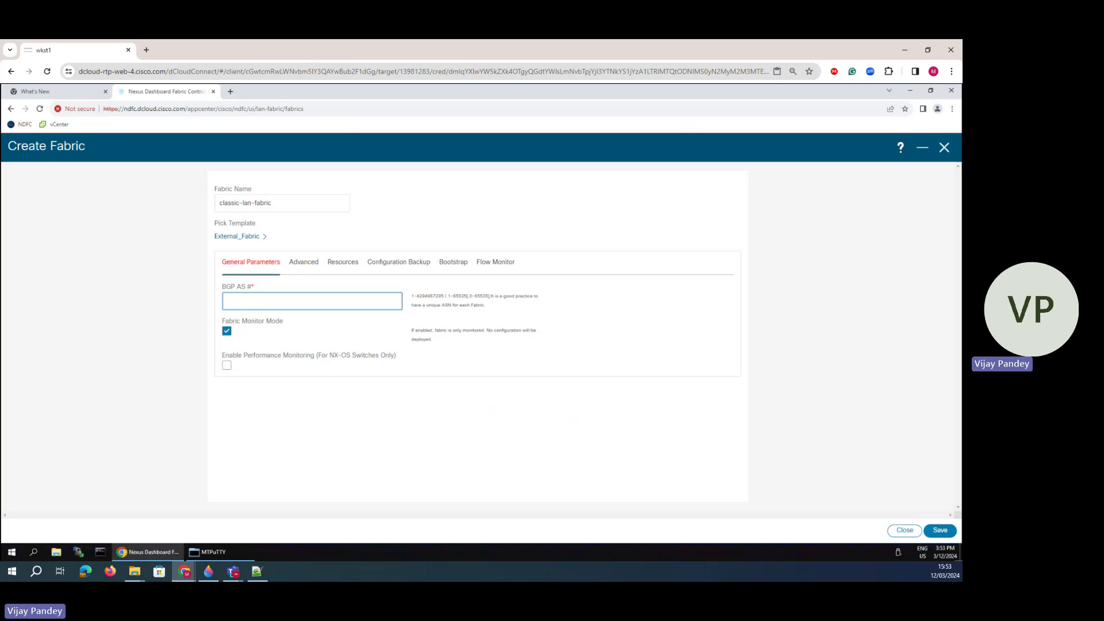
{"action": "mouse_move", "coordinate": [185, 571]}
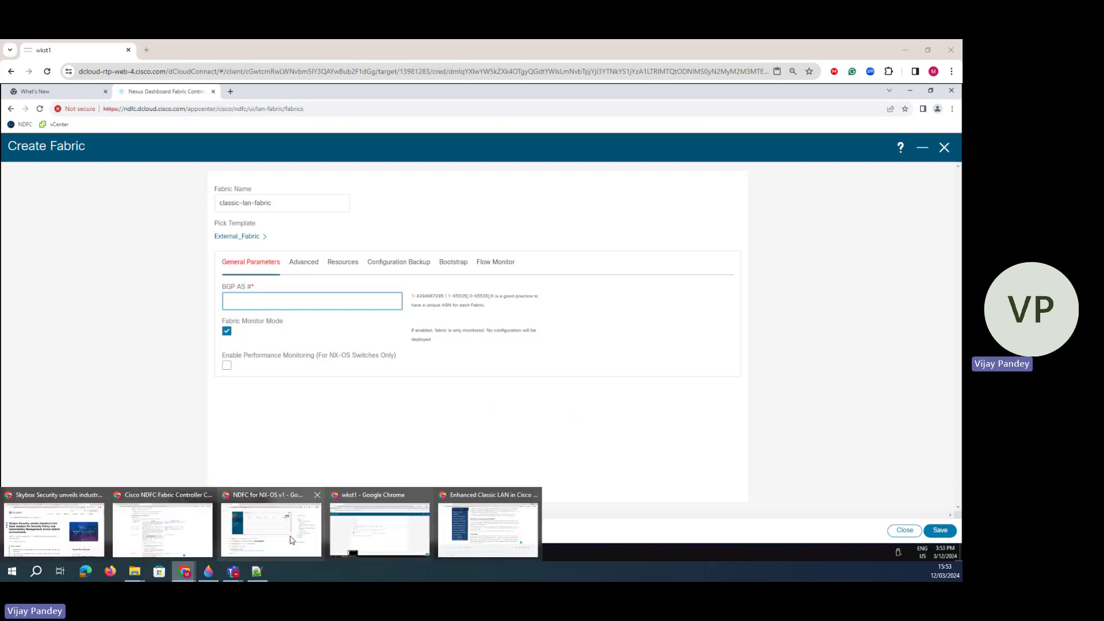
{"action": "mouse_move", "coordinate": [265, 530]}
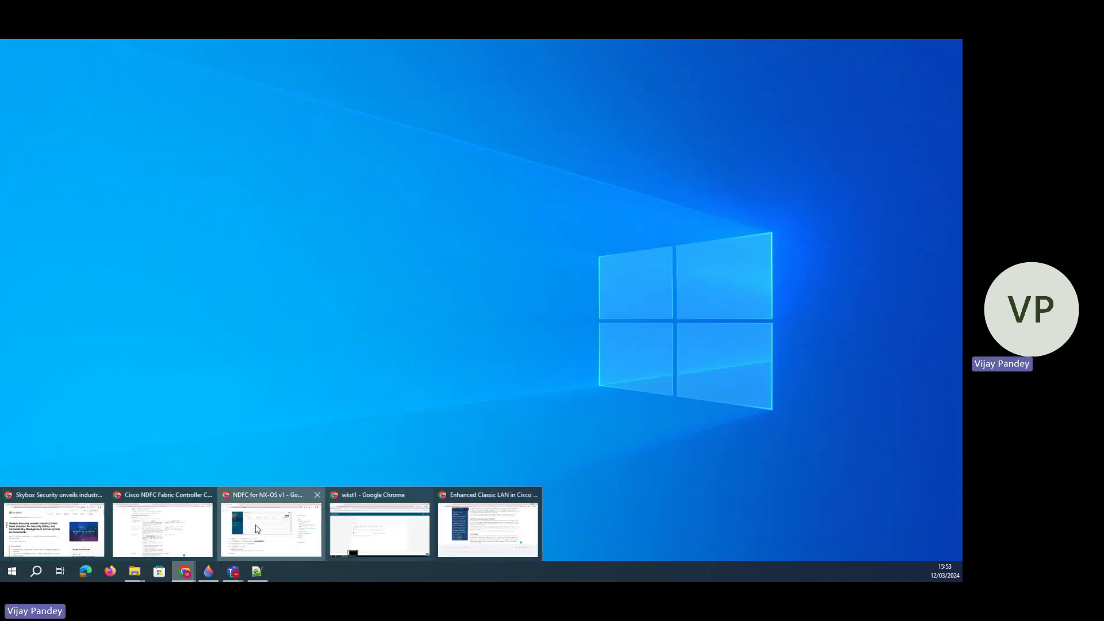
{"action": "mouse_move", "coordinate": [210, 552]}
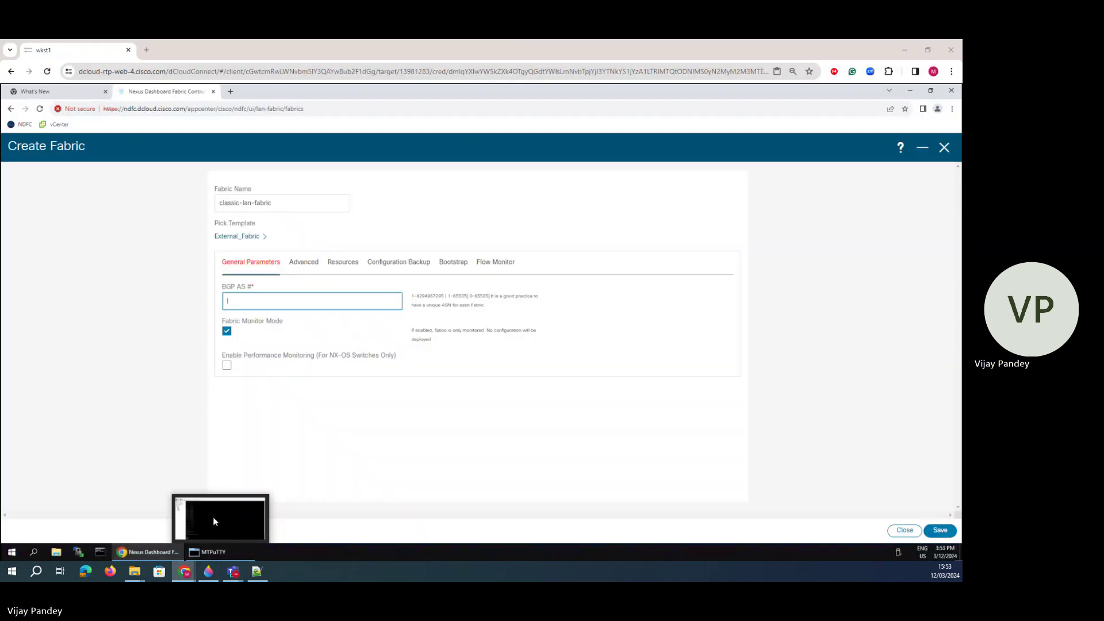
- Browse the NDFC documentation tabs, from the network diagram image to the deployment guide
{"action": "left_click", "coordinate": [161, 526]}
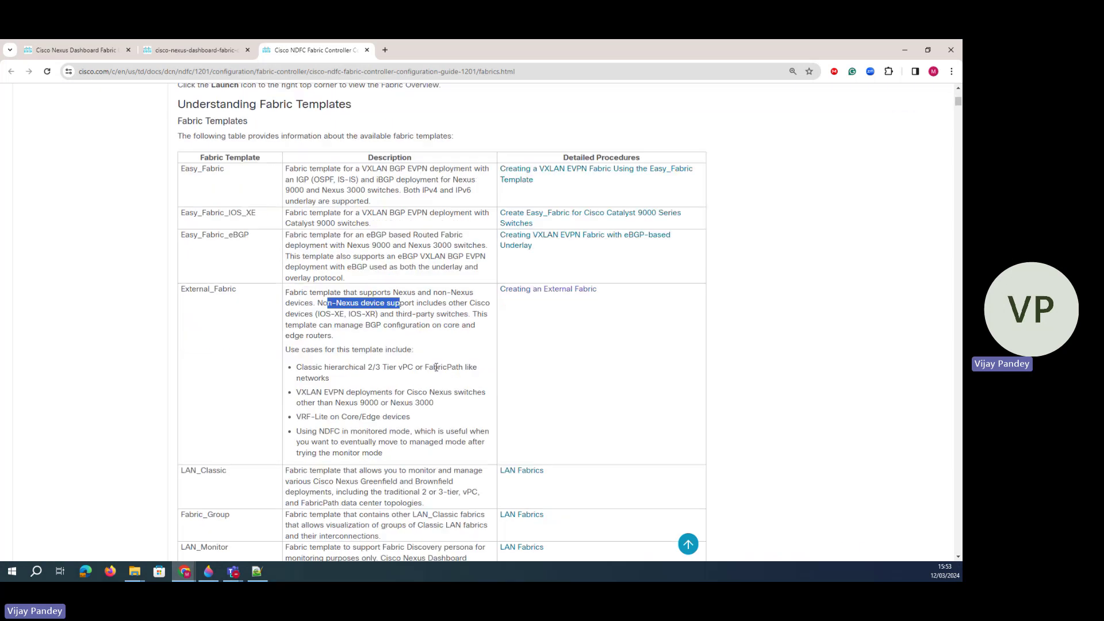
{"action": "scroll", "coordinate": [435, 367], "scroll_direction": "down", "scroll_amount": 20}
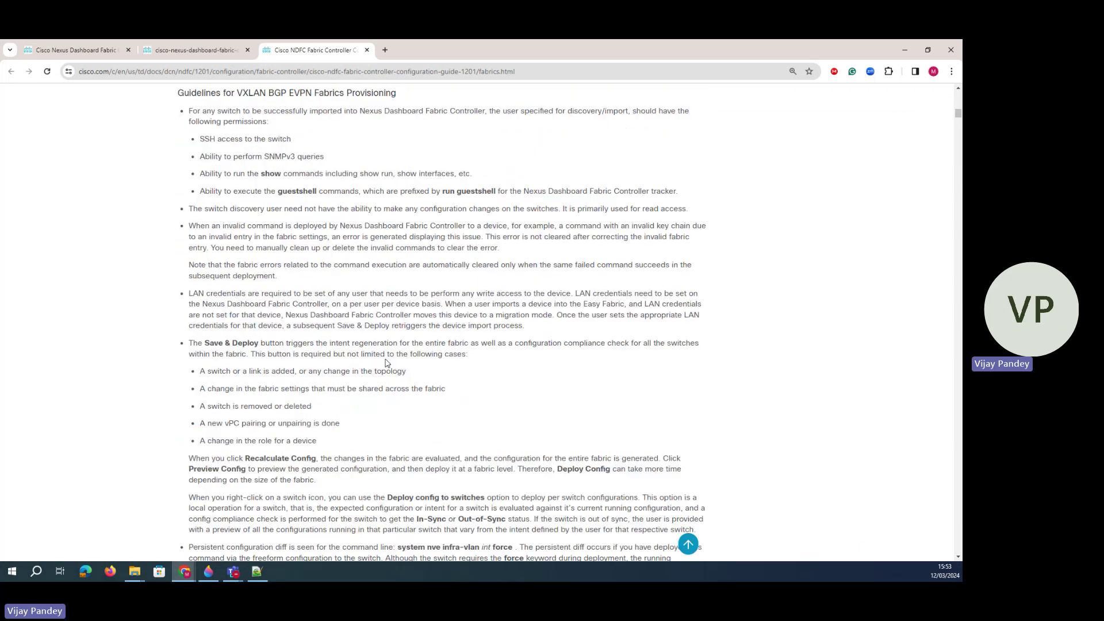
{"action": "scroll", "coordinate": [387, 363], "scroll_direction": "down", "scroll_amount": 20}
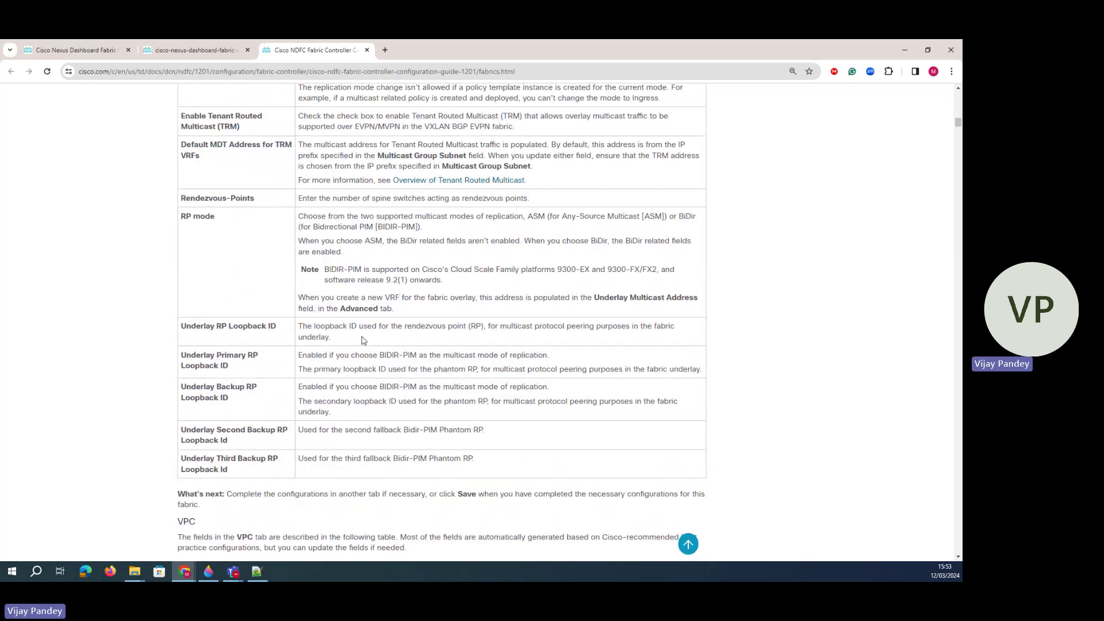
{"action": "scroll", "coordinate": [362, 340], "scroll_direction": "up", "scroll_amount": 15}
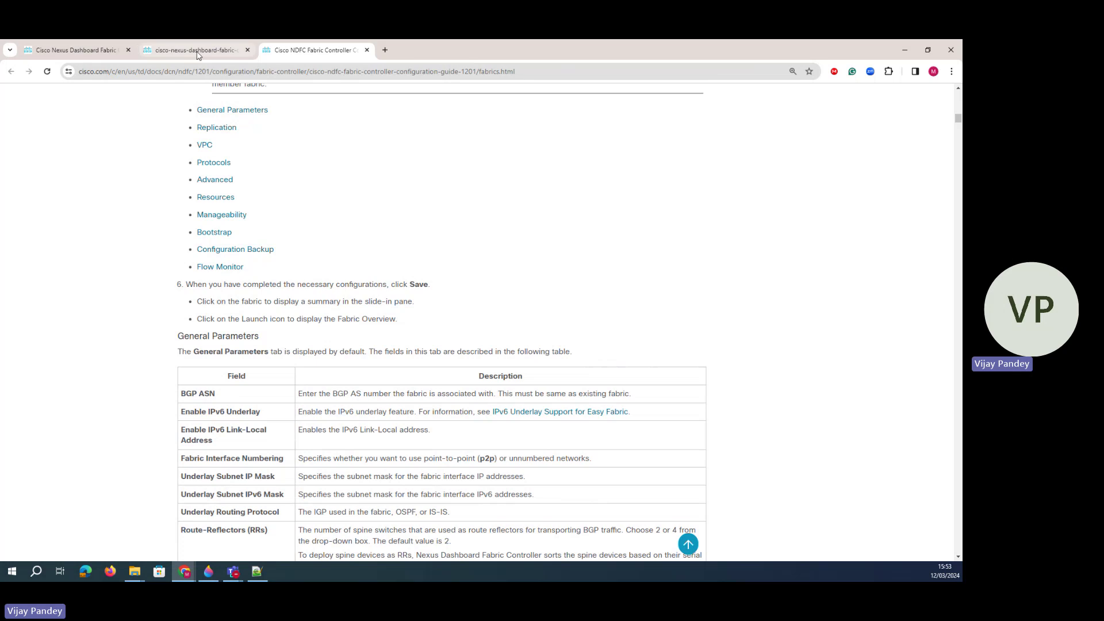
{"action": "left_click", "coordinate": [197, 55]}
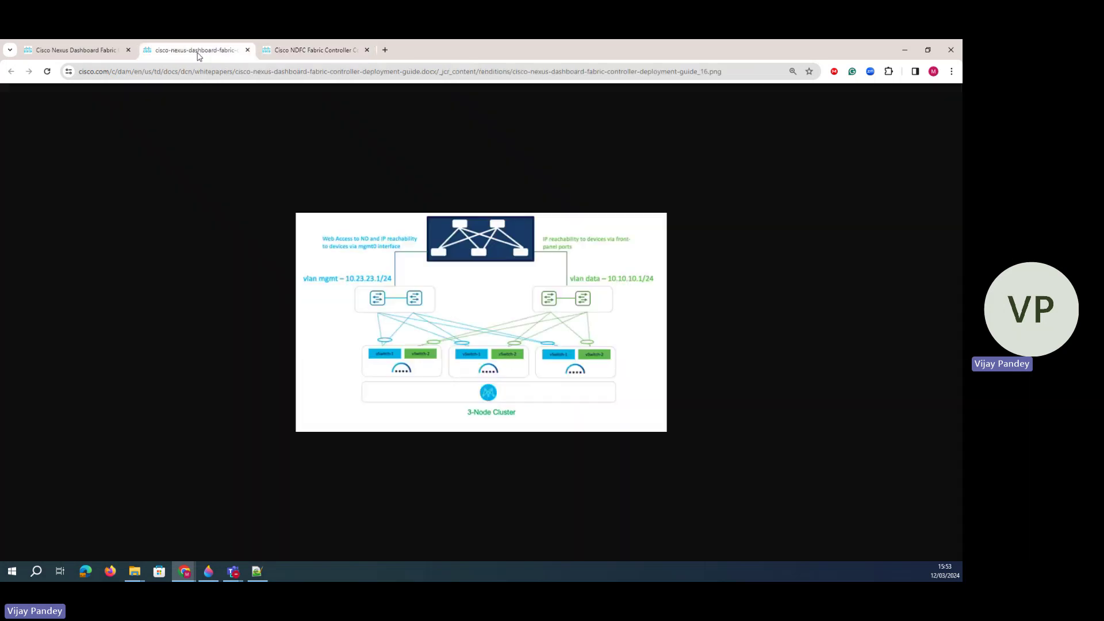
{"action": "left_click", "coordinate": [84, 50]}
{"action": "scroll", "coordinate": [436, 344], "scroll_direction": "up", "scroll_amount": 10}
{"action": "scroll", "coordinate": [436, 343], "scroll_direction": "up", "scroll_amount": 15}
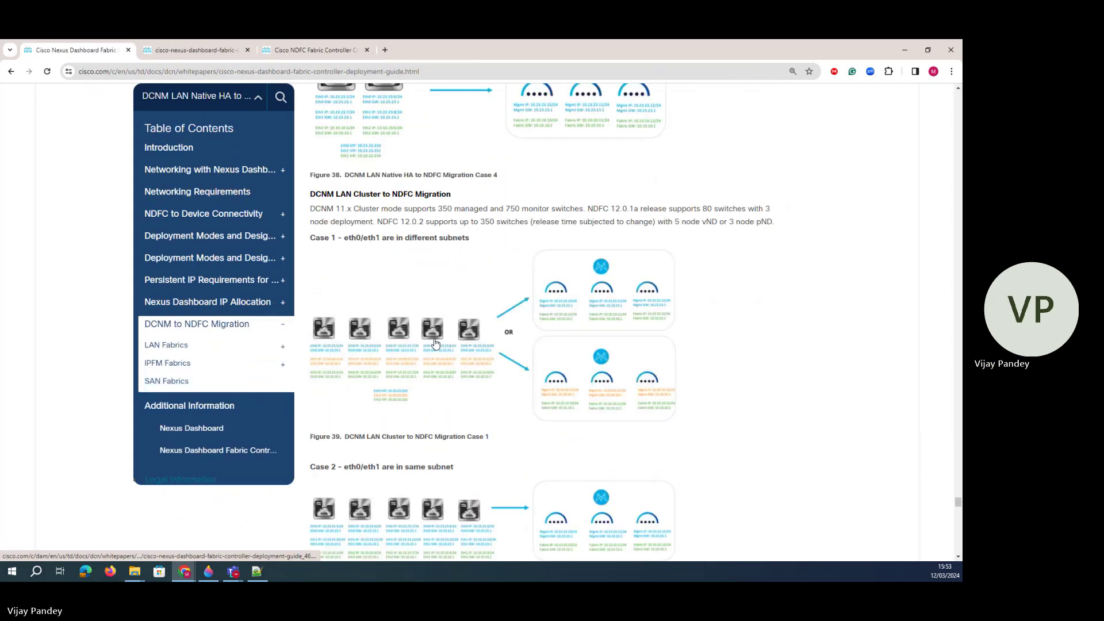
{"action": "scroll", "coordinate": [443, 344], "scroll_direction": "up", "scroll_amount": 20}
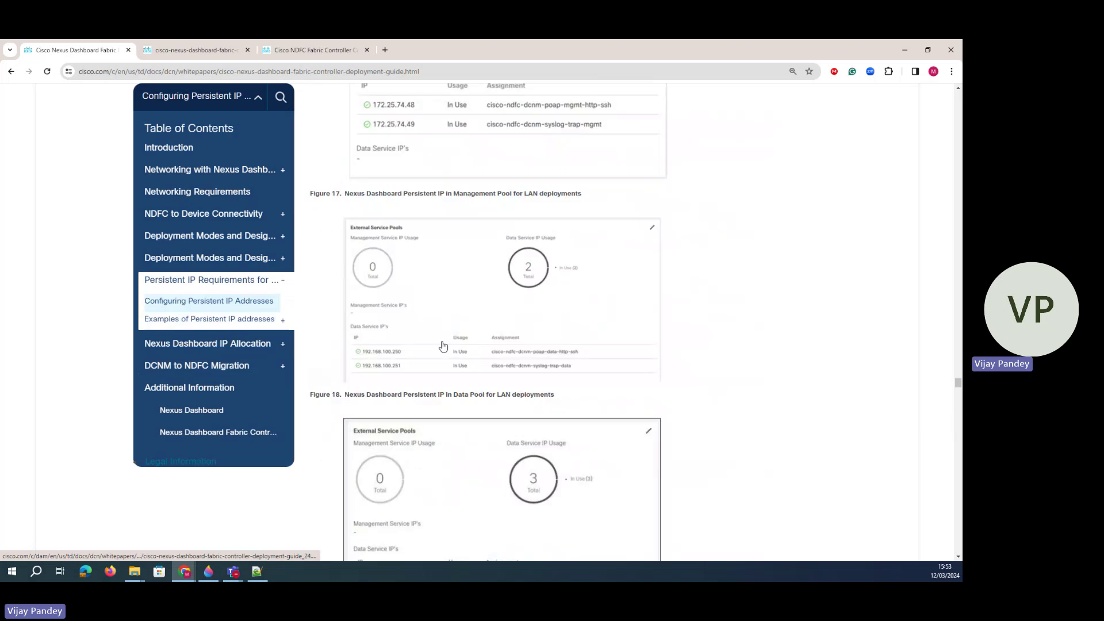
{"action": "scroll", "coordinate": [443, 343], "scroll_direction": "up", "scroll_amount": 20}
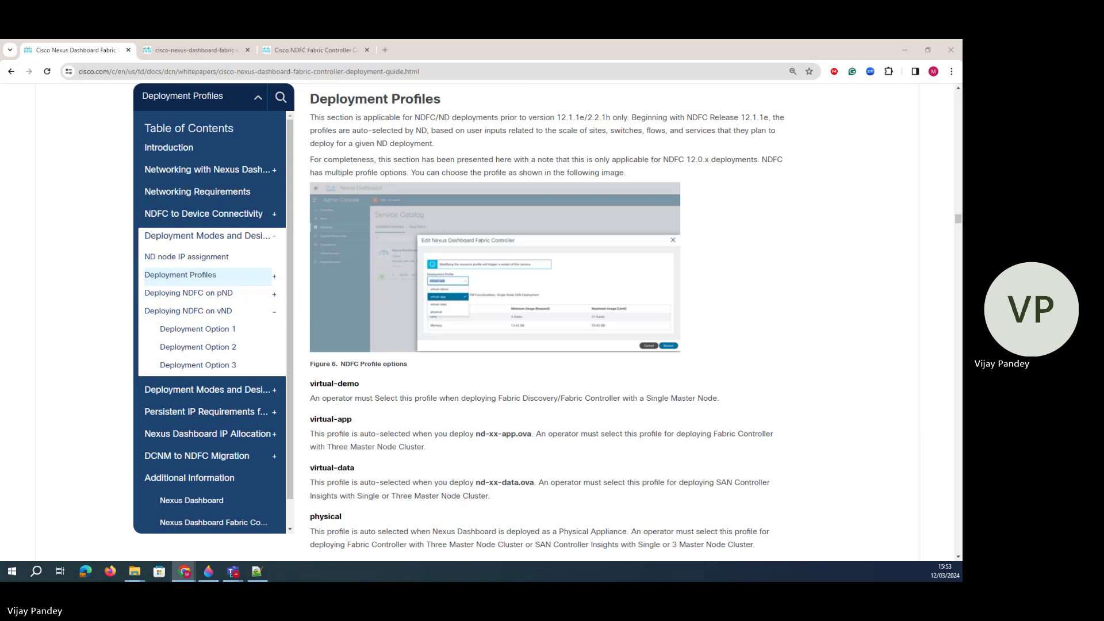
- Maximize the installation guide PDF at 150% zoom and highlight the Layer 3 Reachability heading
{"action": "left_click_drag", "start_coordinate": [1, 161], "coordinate": [460, 112]}
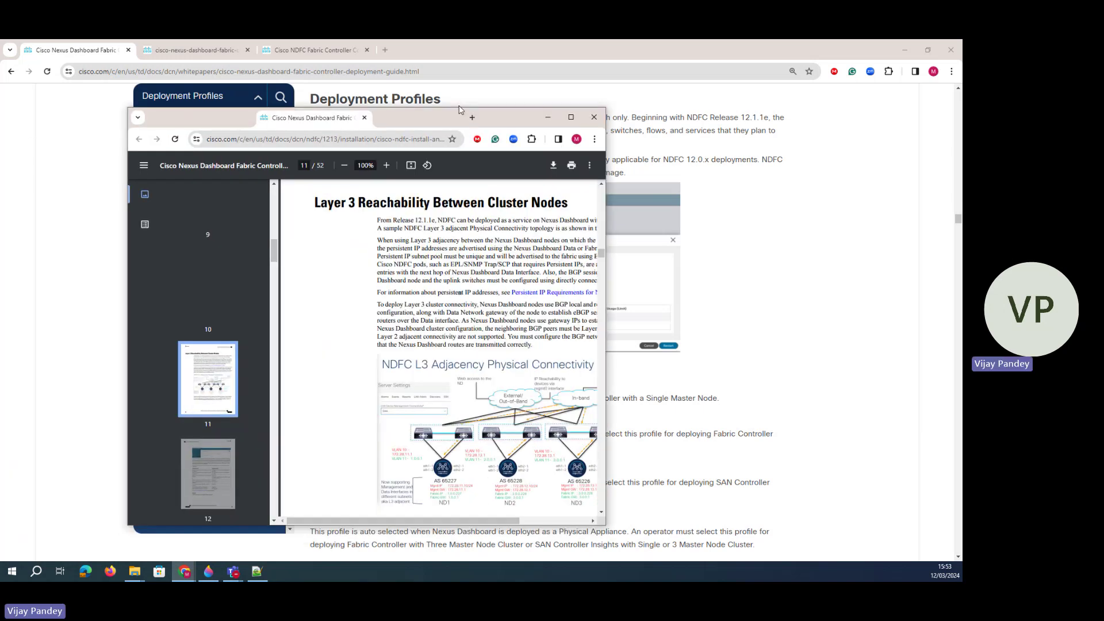
{"action": "left_click", "coordinate": [571, 117]}
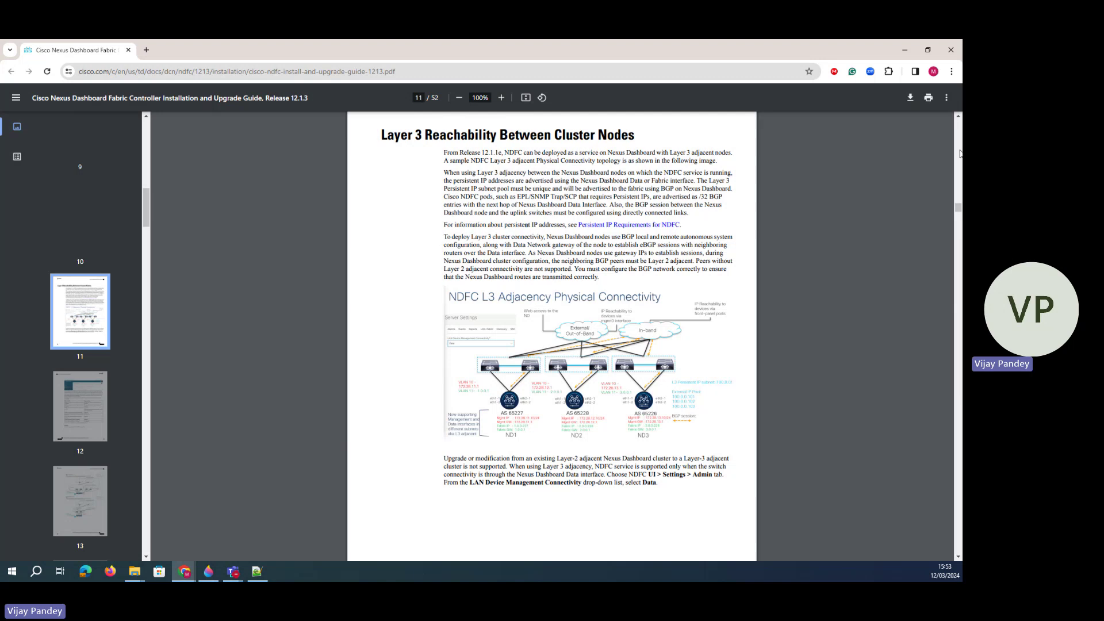
{"action": "left_click", "coordinate": [501, 98]}
{"action": "left_click", "coordinate": [501, 97]}
{"action": "left_click", "coordinate": [501, 97]}
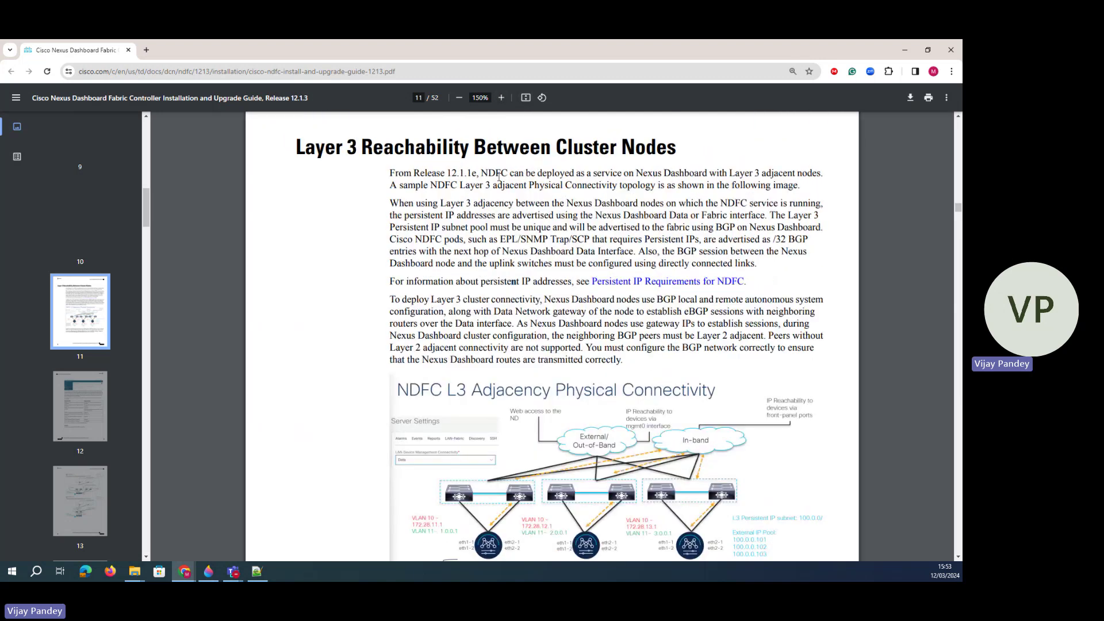
{"action": "scroll", "coordinate": [514, 311], "scroll_direction": "down", "scroll_amount": 2}
{"action": "scroll", "coordinate": [340, 167], "scroll_direction": "up", "scroll_amount": 4}
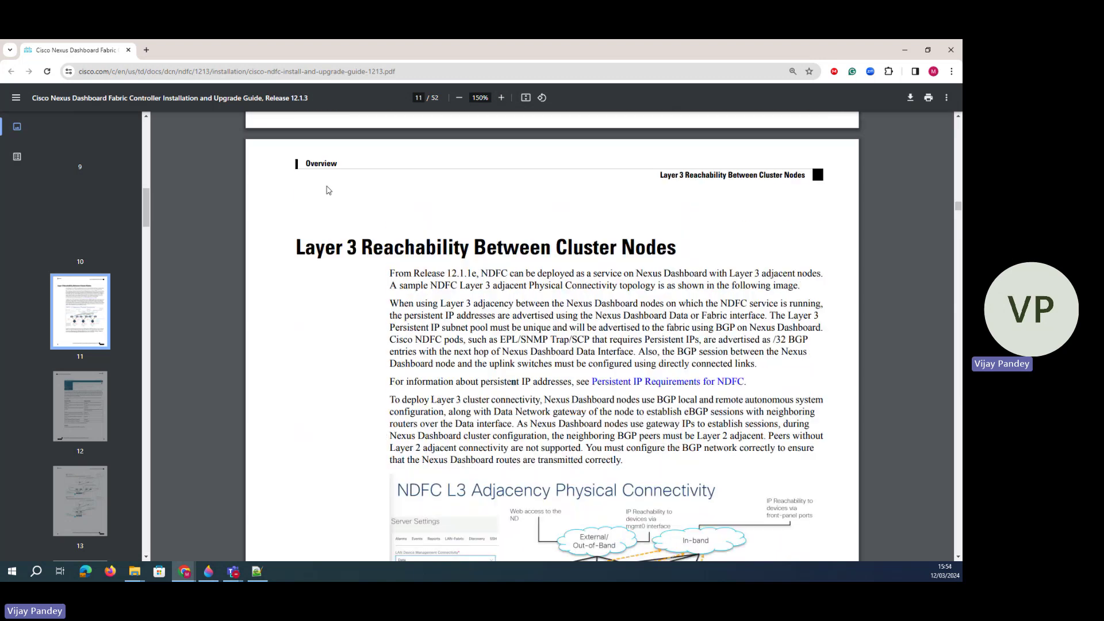
{"action": "left_click_drag", "start_coordinate": [299, 248], "coordinate": [588, 254]}
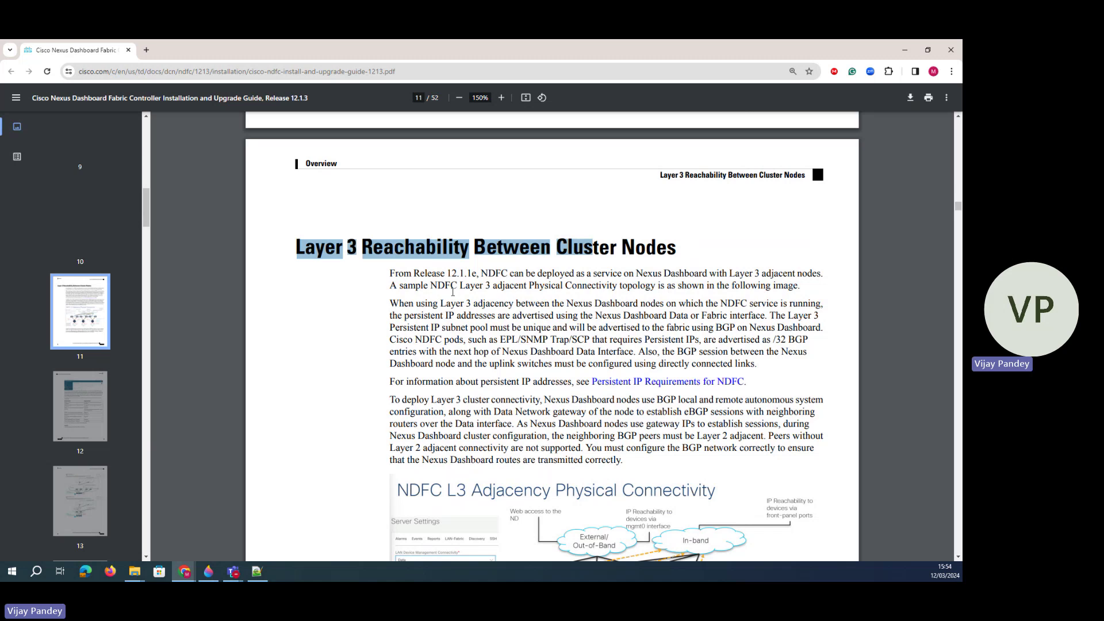
- Scroll through the installation guide, zoom back to 100%, and minimize the PDF window
{"action": "scroll", "coordinate": [542, 432], "scroll_direction": "down", "scroll_amount": 3}
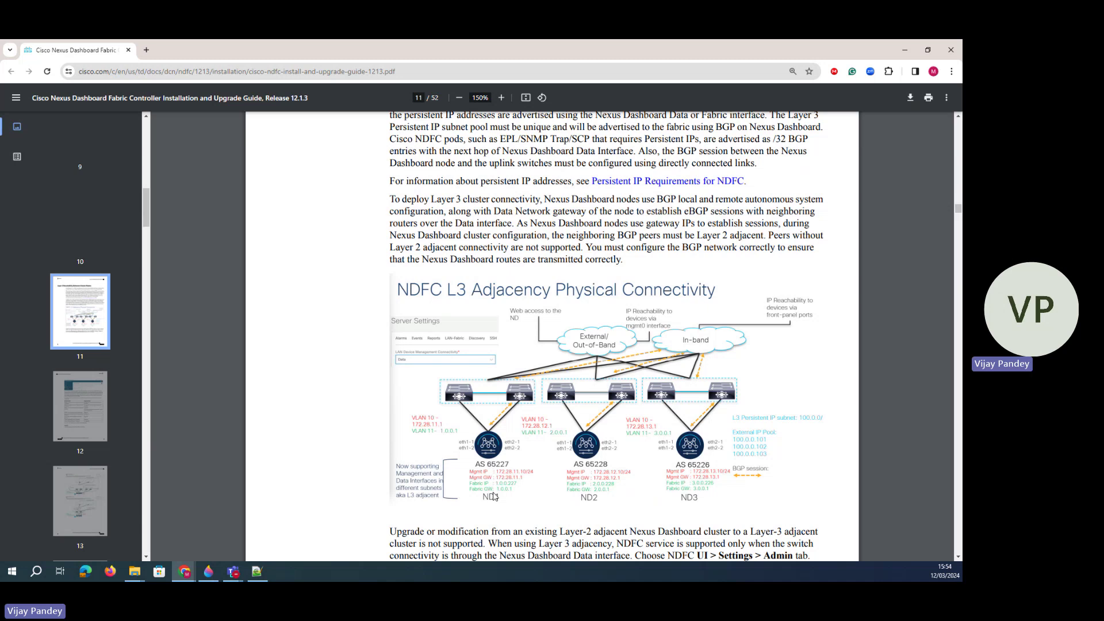
{"action": "scroll", "coordinate": [492, 480], "scroll_direction": "down", "scroll_amount": 4}
{"action": "scroll", "coordinate": [467, 390], "scroll_direction": "down", "scroll_amount": 10}
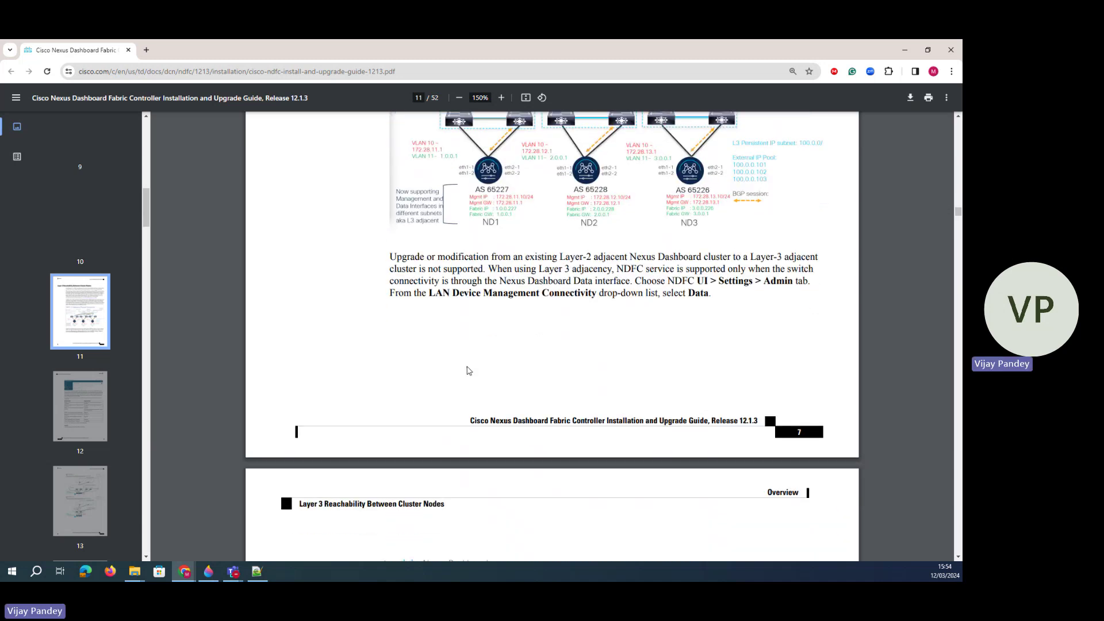
{"action": "scroll", "coordinate": [467, 371], "scroll_direction": "down", "scroll_amount": 9}
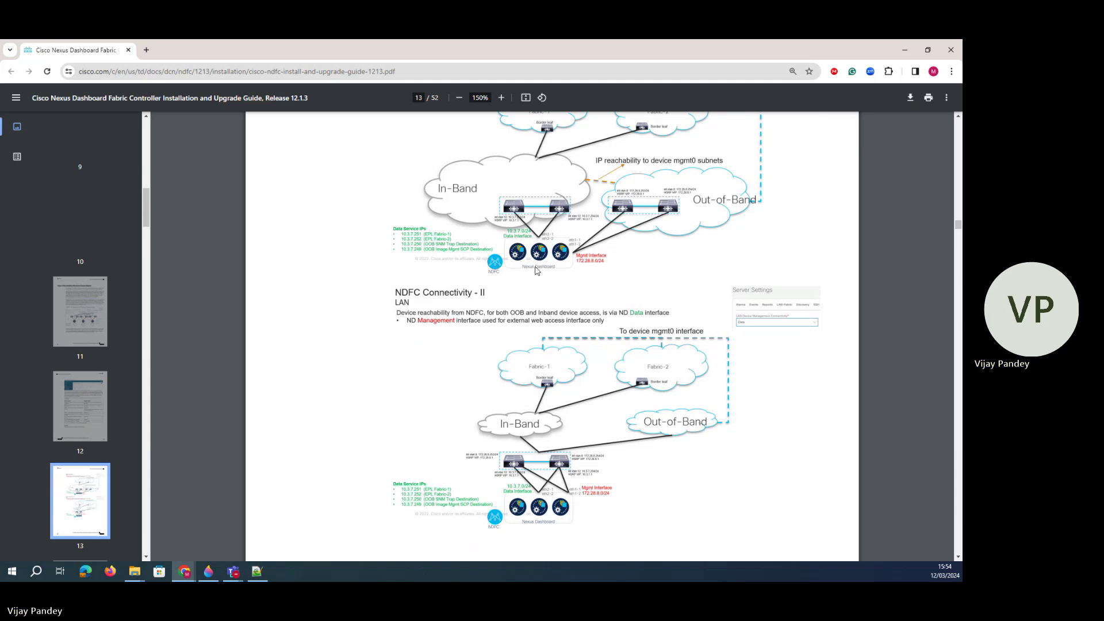
{"action": "scroll", "coordinate": [534, 273], "scroll_direction": "down", "scroll_amount": 6}
{"action": "scroll", "coordinate": [534, 273], "scroll_direction": "down", "scroll_amount": 4}
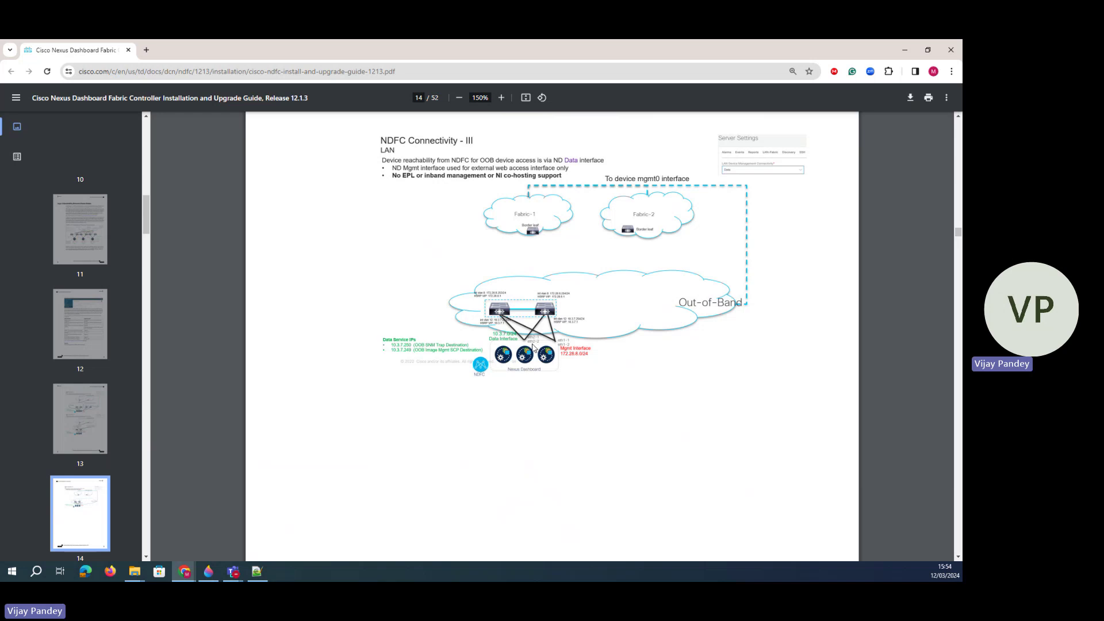
{"action": "scroll", "coordinate": [534, 346], "scroll_direction": "down", "scroll_amount": 20}
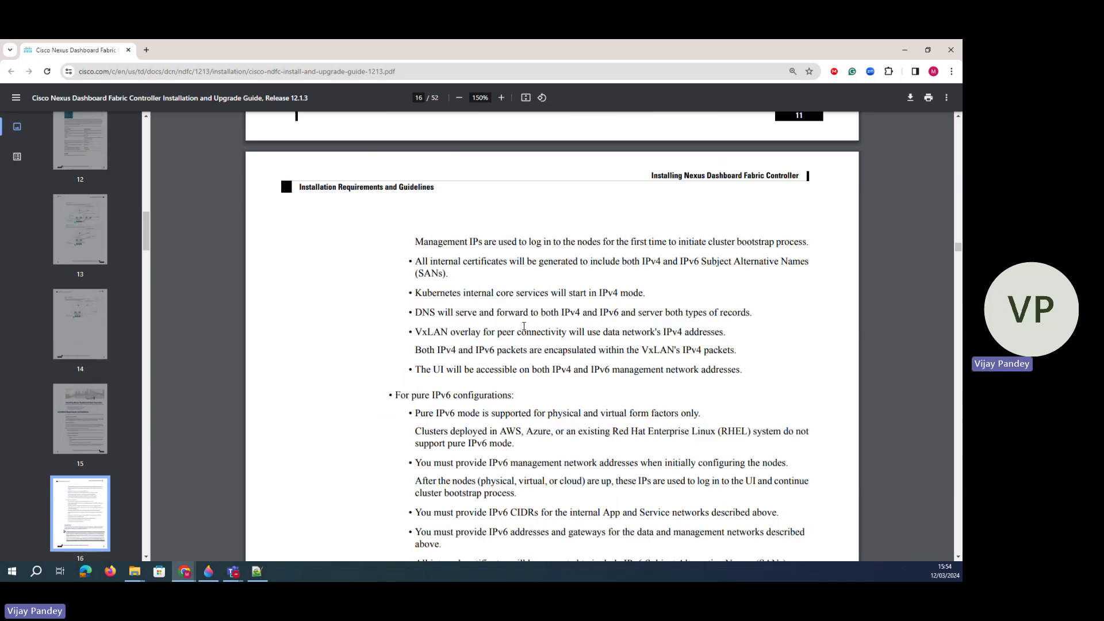
{"action": "scroll", "coordinate": [524, 326], "scroll_direction": "up", "scroll_amount": 20}
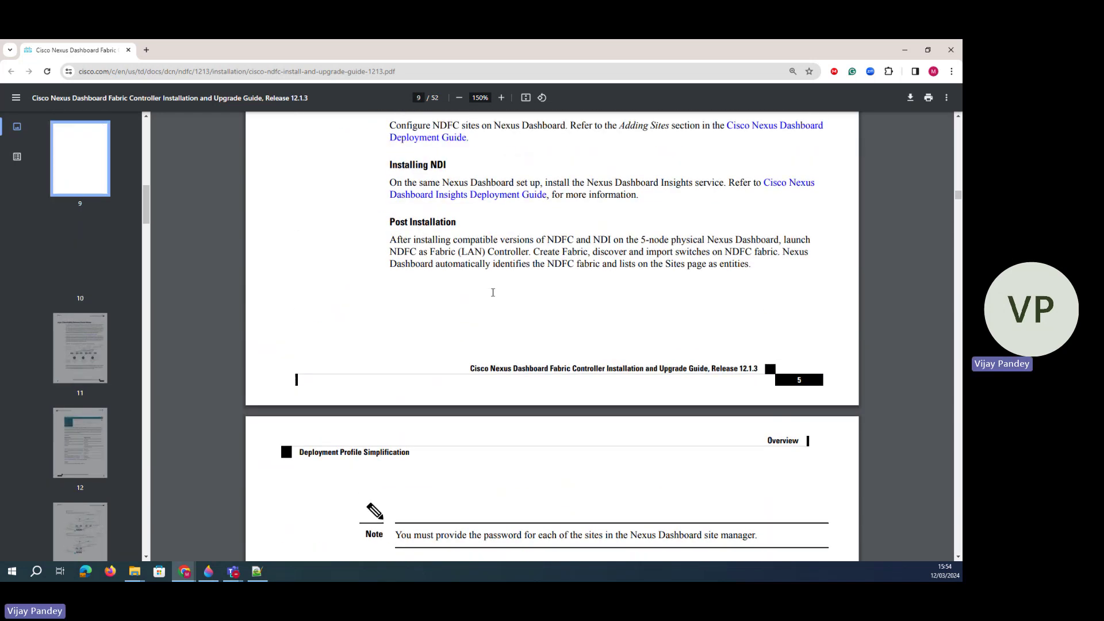
{"action": "scroll", "coordinate": [492, 292], "scroll_direction": "up", "scroll_amount": 20}
{"action": "scroll", "coordinate": [501, 263], "scroll_direction": "down", "scroll_amount": 12}
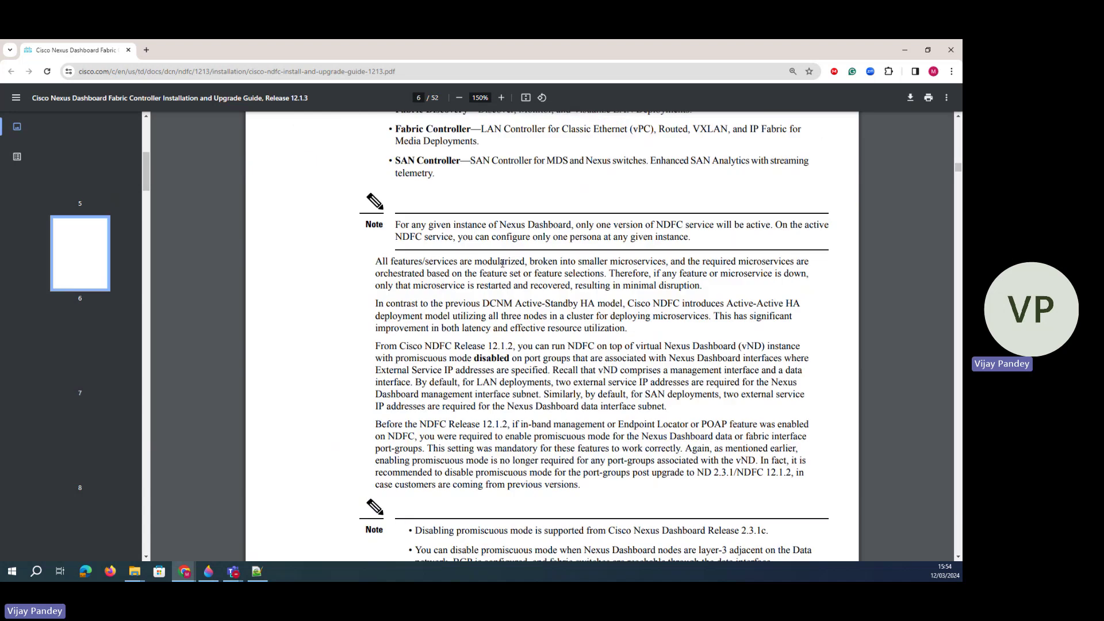
{"action": "scroll", "coordinate": [502, 263], "scroll_direction": "down", "scroll_amount": 15}
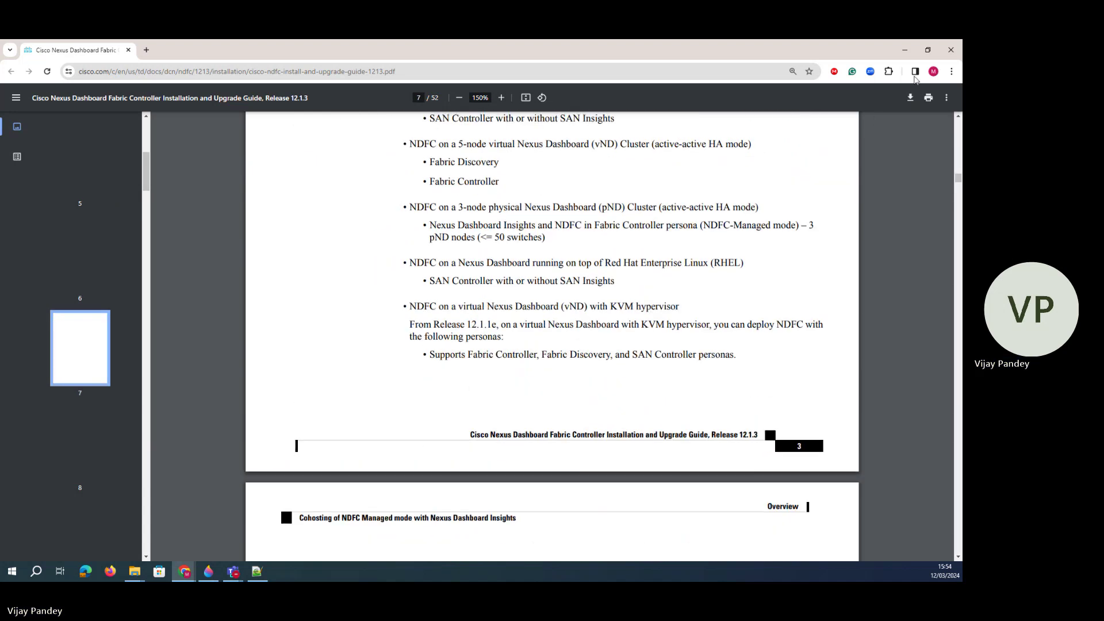
{"action": "left_click", "coordinate": [459, 99]}
{"action": "left_click", "coordinate": [460, 98]}
{"action": "left_click", "coordinate": [459, 98]}
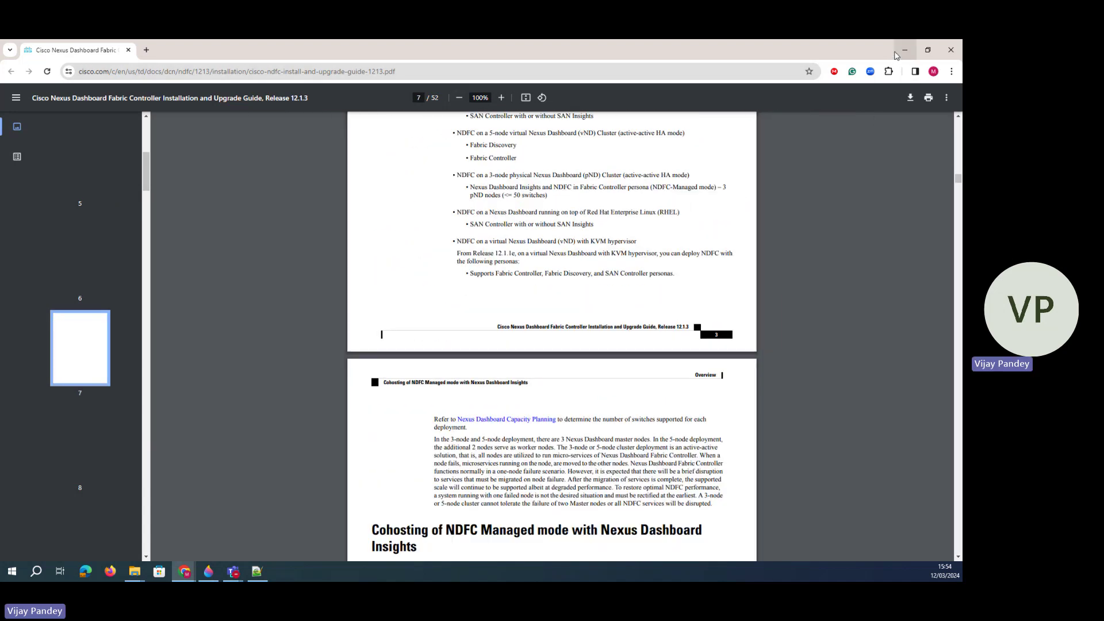
{"action": "left_click", "coordinate": [904, 51]}
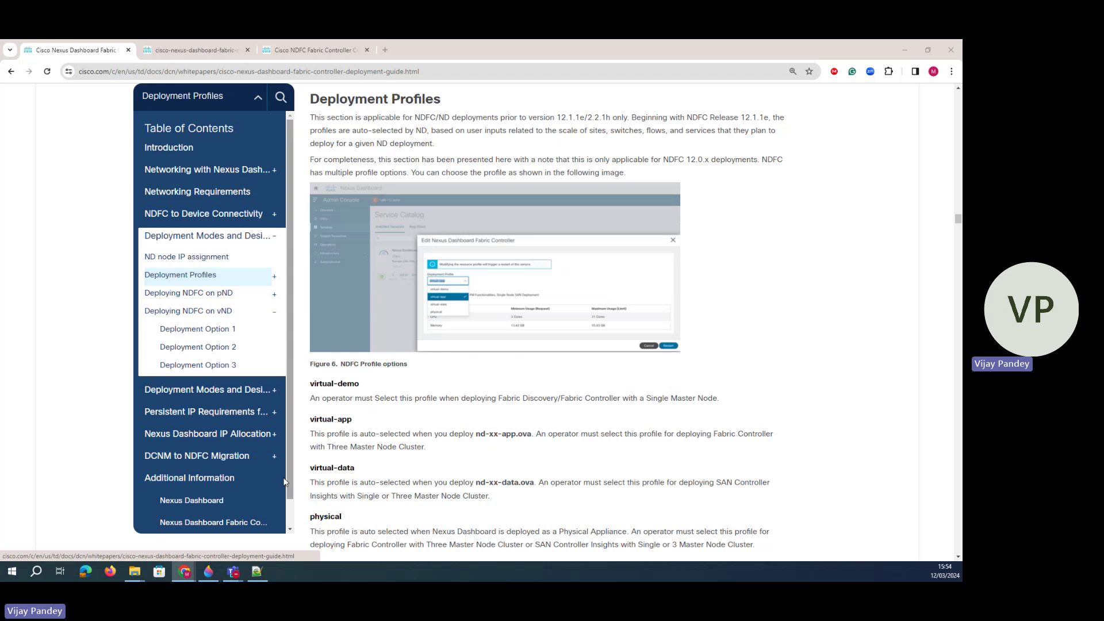
- Back in Create Fabric, turn off Fabric Monitor Mode
{"action": "mouse_move", "coordinate": [184, 571]}
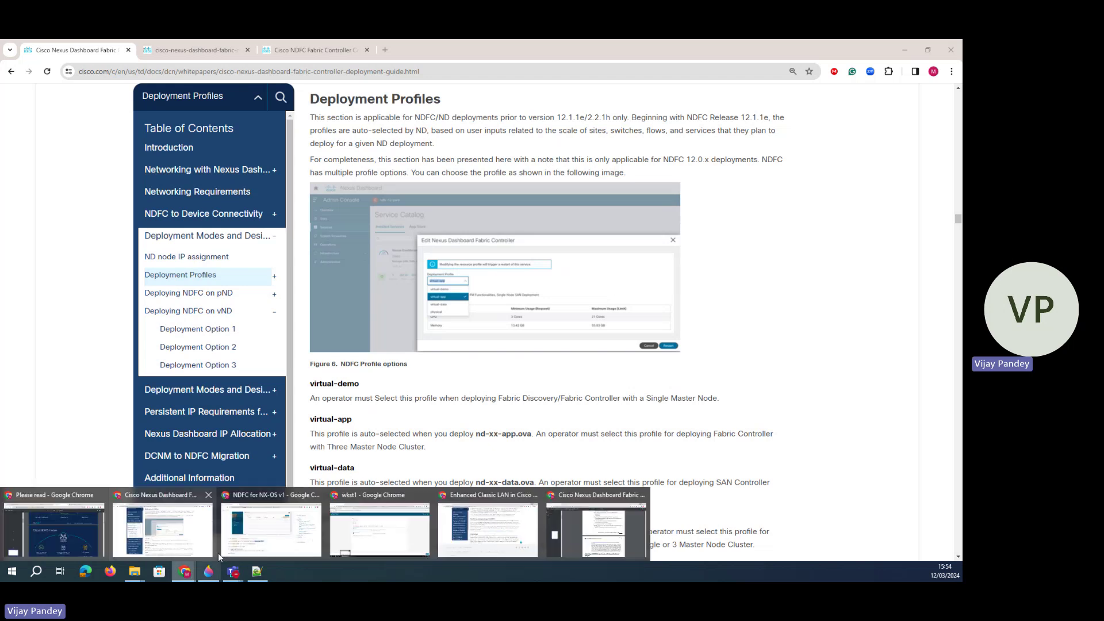
{"action": "left_click", "coordinate": [373, 536]}
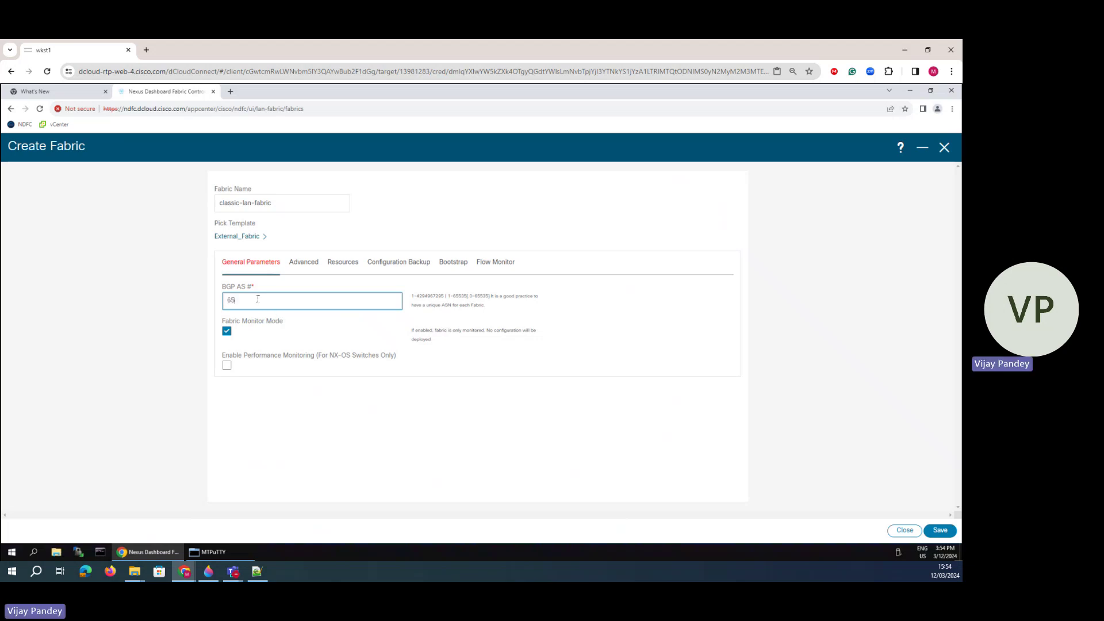
{"action": "left_click", "coordinate": [227, 331]}
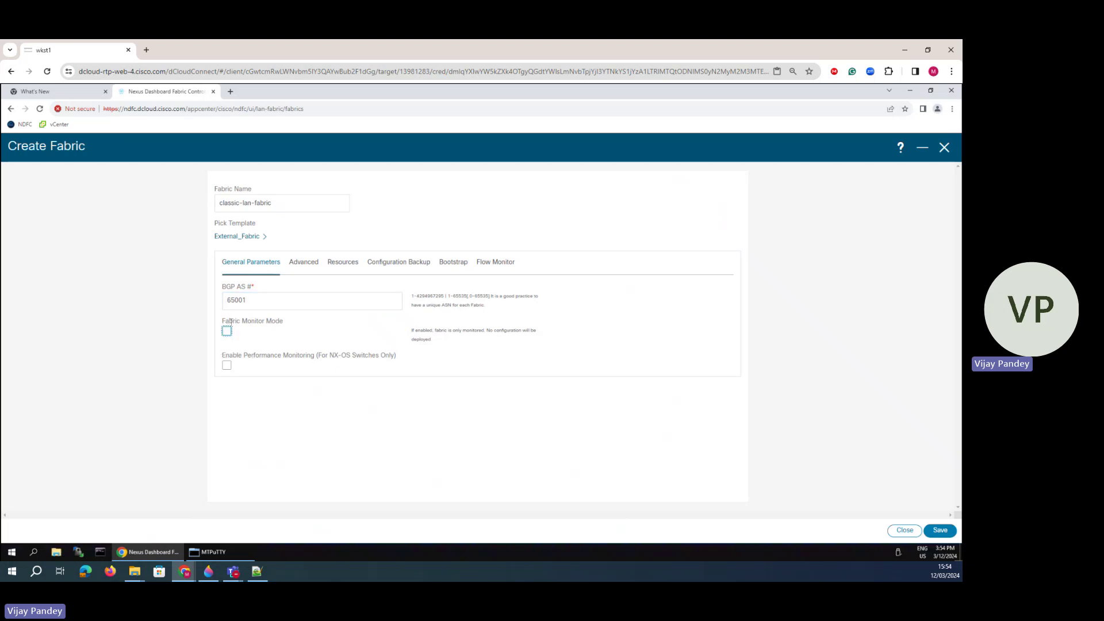
{"action": "left_click_drag", "start_coordinate": [230, 322], "coordinate": [261, 319]}
{"action": "mouse_move", "coordinate": [224, 322]}
{"action": "left_mouse_down"}
{"action": "mouse_move", "coordinate": [276, 322]}
{"action": "mouse_move", "coordinate": [229, 338]}
{"action": "left_mouse_up"}
- Look through the fabric's Advanced, Resources and Configuration Backup settings
{"action": "left_click", "coordinate": [302, 263]}
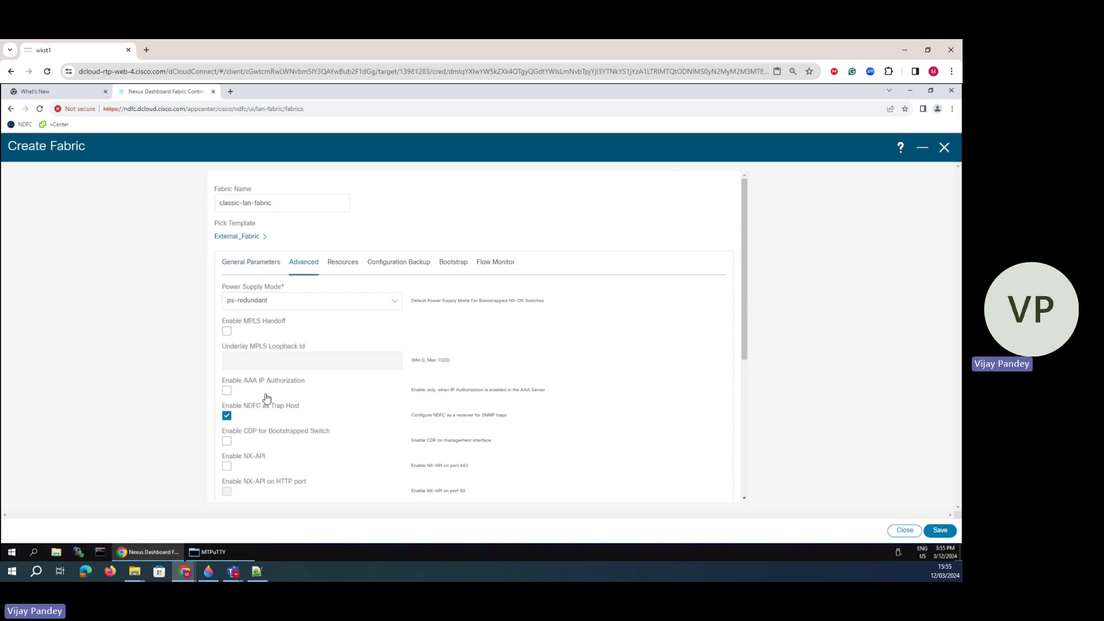
{"action": "scroll", "coordinate": [267, 396], "scroll_direction": "down", "scroll_amount": 5}
{"action": "scroll", "coordinate": [266, 396], "scroll_direction": "up", "scroll_amount": 5}
{"action": "left_click", "coordinate": [340, 264]}
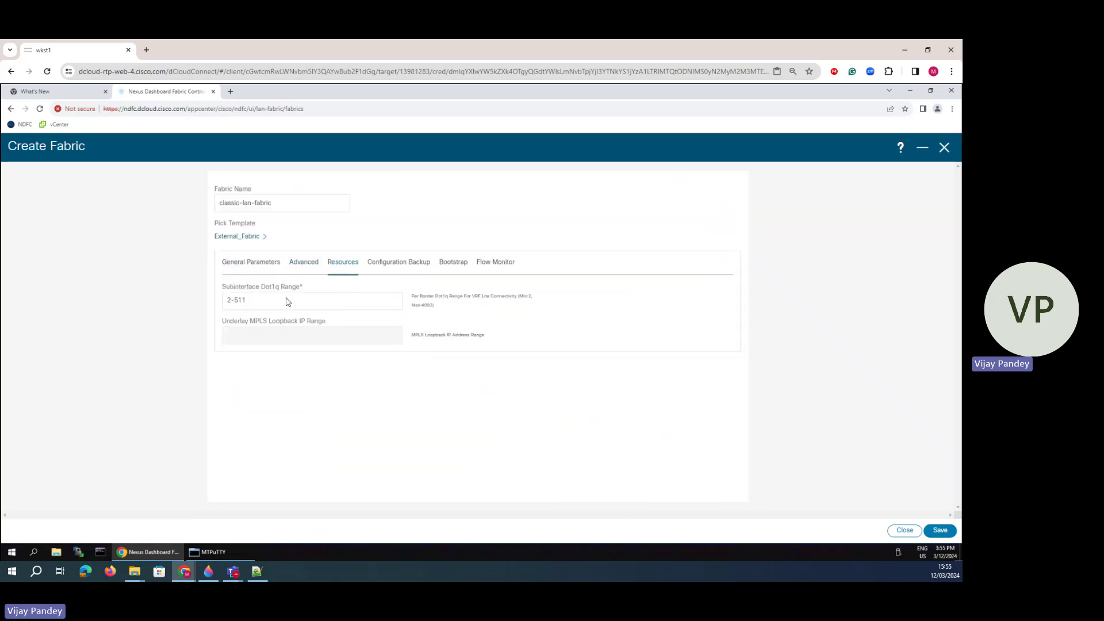
{"action": "left_click", "coordinate": [389, 269]}
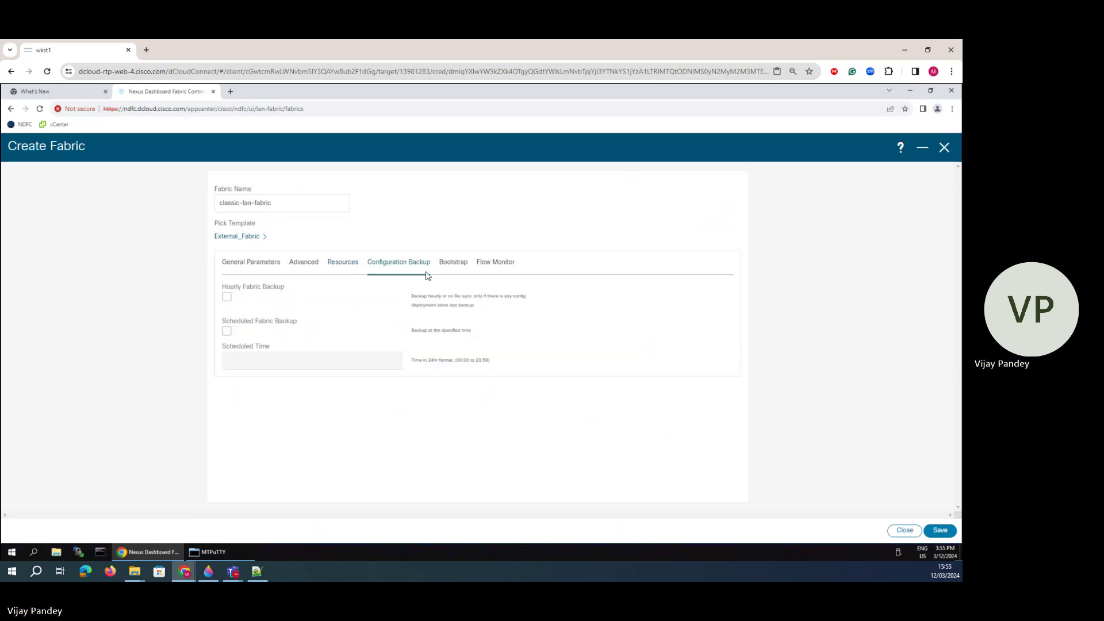
- Review Bootstrap settings: DHCP scope start address, inband POAP and switch management subnet prefix
{"action": "left_click", "coordinate": [450, 268]}
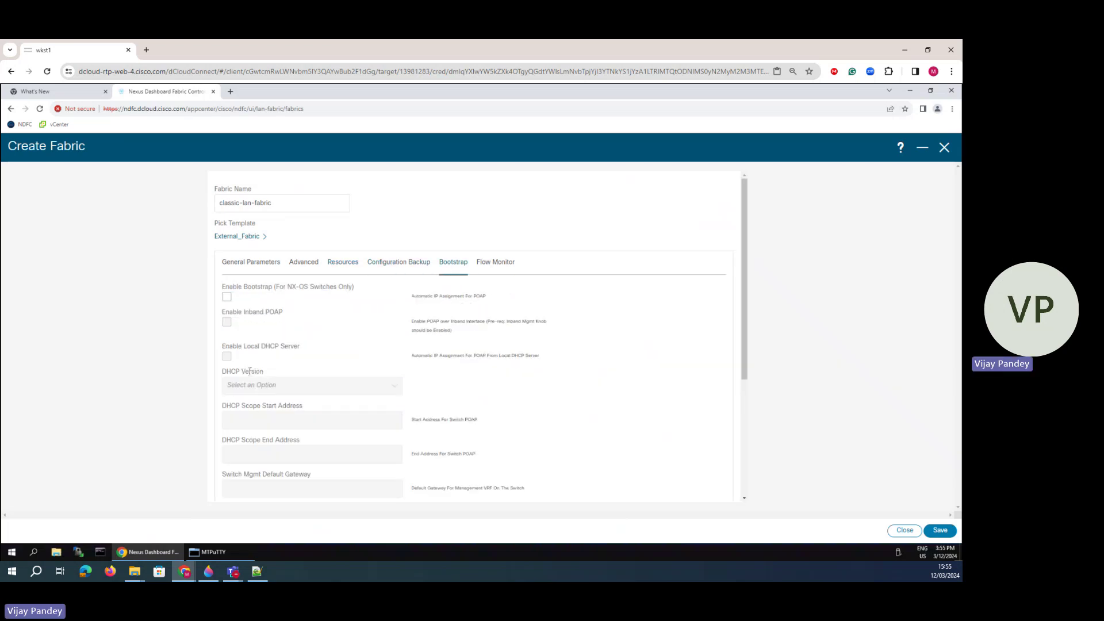
{"action": "scroll", "coordinate": [250, 371], "scroll_direction": "down", "scroll_amount": 4}
{"action": "scroll", "coordinate": [266, 349], "scroll_direction": "up", "scroll_amount": 4}
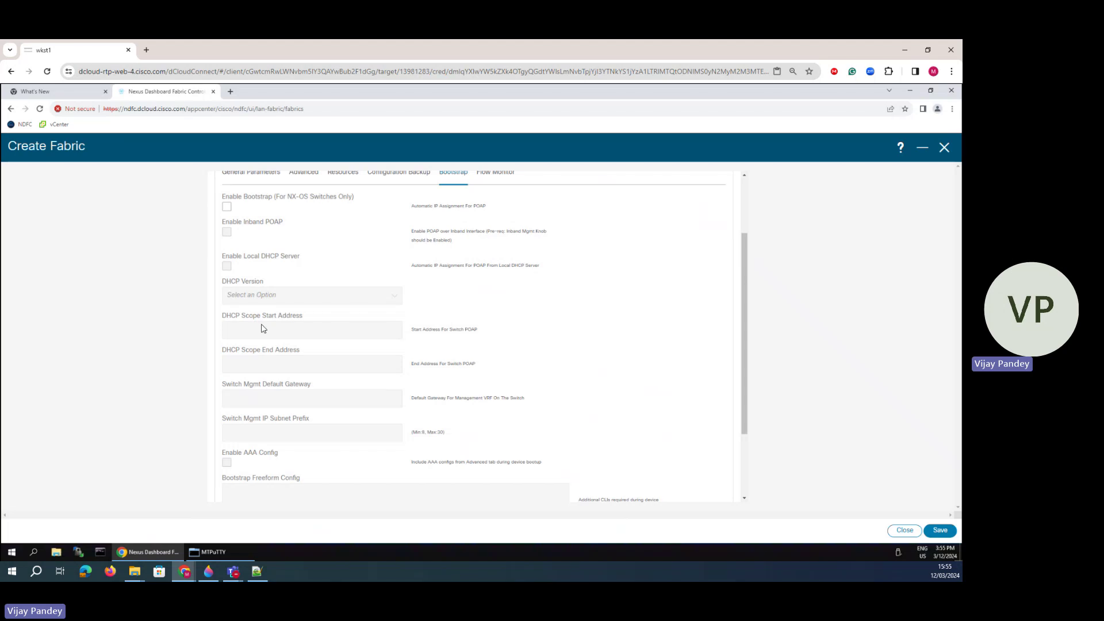
{"action": "left_click_drag", "start_coordinate": [283, 318], "coordinate": [239, 315]}
{"action": "left_click_drag", "start_coordinate": [232, 222], "coordinate": [276, 198]}
{"action": "scroll", "coordinate": [282, 424], "scroll_direction": "down", "scroll_amount": 3}
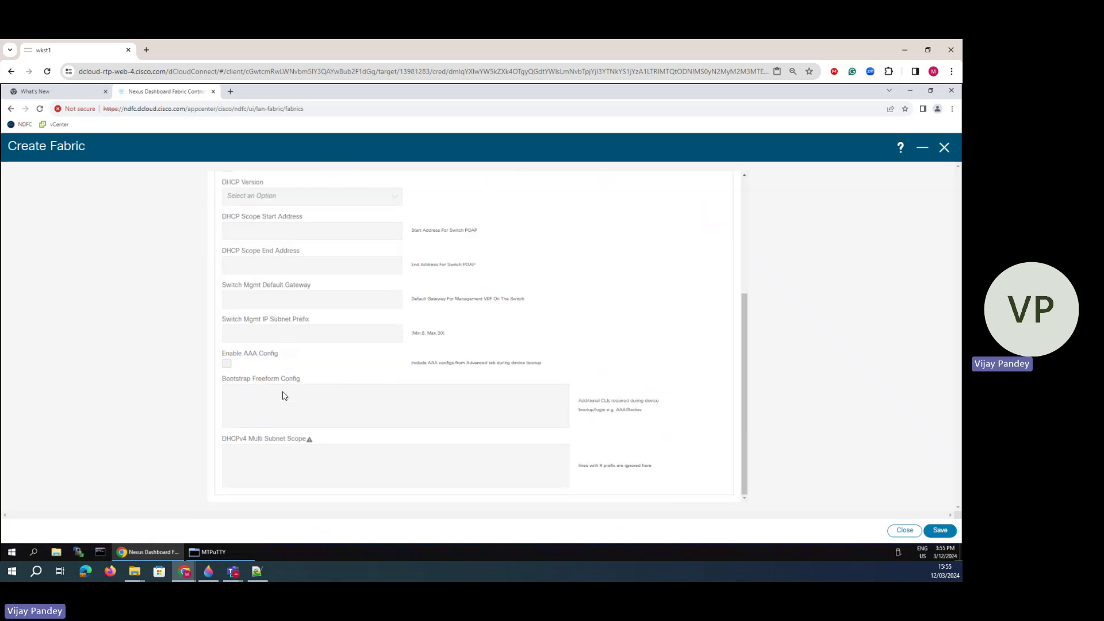
{"action": "left_click_drag", "start_coordinate": [285, 319], "coordinate": [244, 285]}
{"action": "left_click_drag", "start_coordinate": [309, 320], "coordinate": [246, 319]}
{"action": "scroll", "coordinate": [277, 340], "scroll_direction": "up", "scroll_amount": 4}
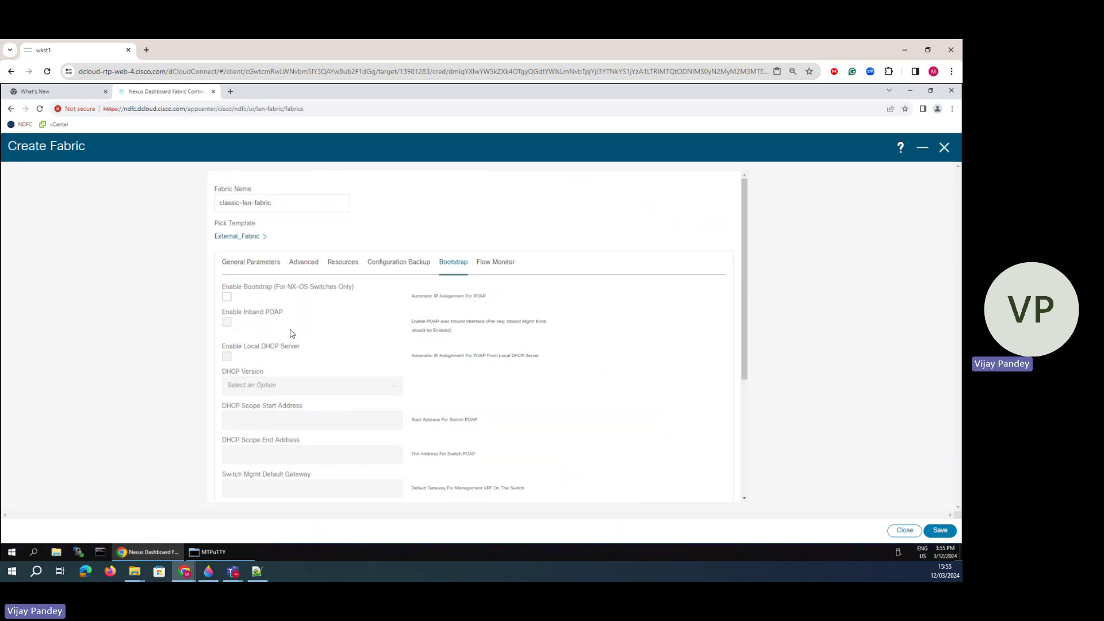
- Check Flow Monitor, then confirm BGP AS # 65001 under General Parameters
{"action": "left_click", "coordinate": [500, 263]}
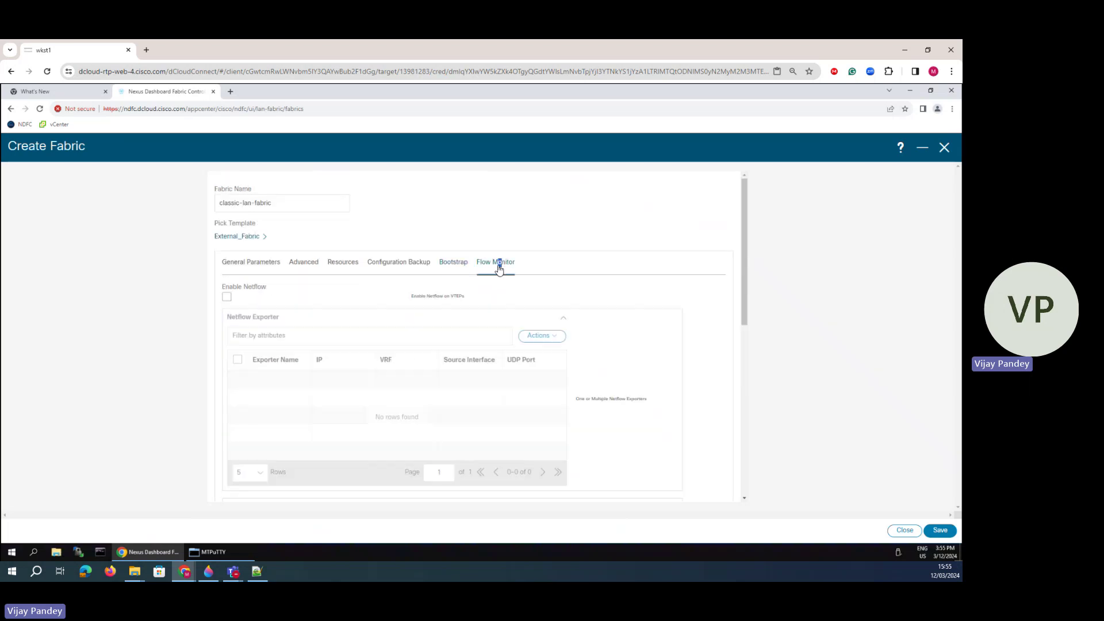
{"action": "left_click", "coordinate": [247, 263]}
{"action": "left_click", "coordinate": [253, 300]}
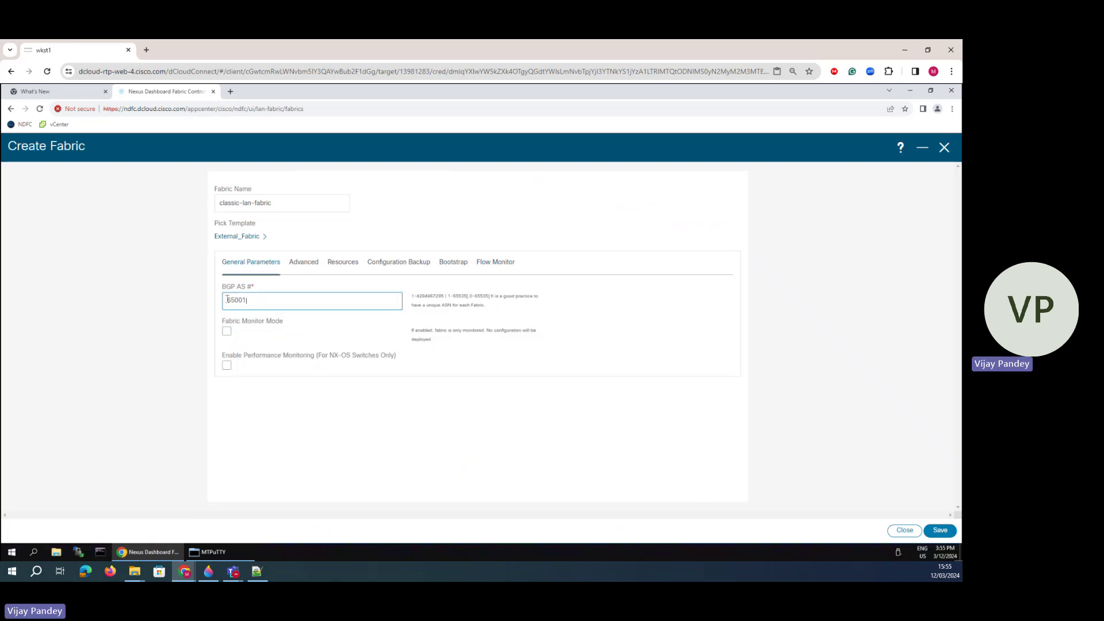
{"action": "double_click", "coordinate": [227, 299]}
{"action": "left_click", "coordinate": [468, 464]}
- Save the fabric and open the classic-lan-fabric overview
{"action": "left_click", "coordinate": [940, 530]}
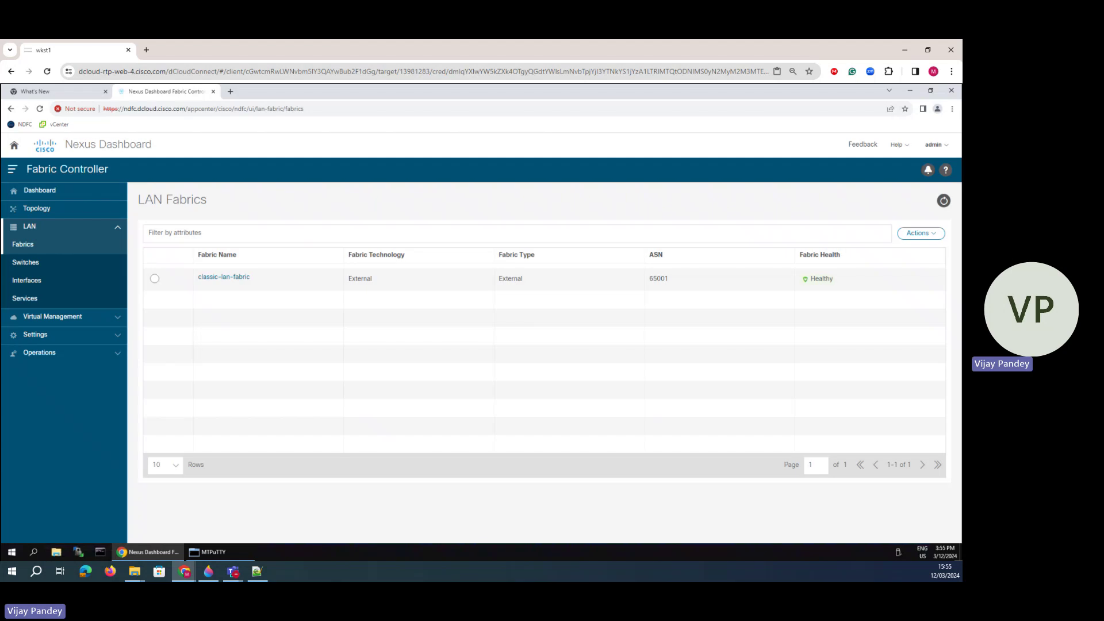
{"action": "left_click", "coordinate": [154, 280]}
{"action": "left_click", "coordinate": [223, 280]}
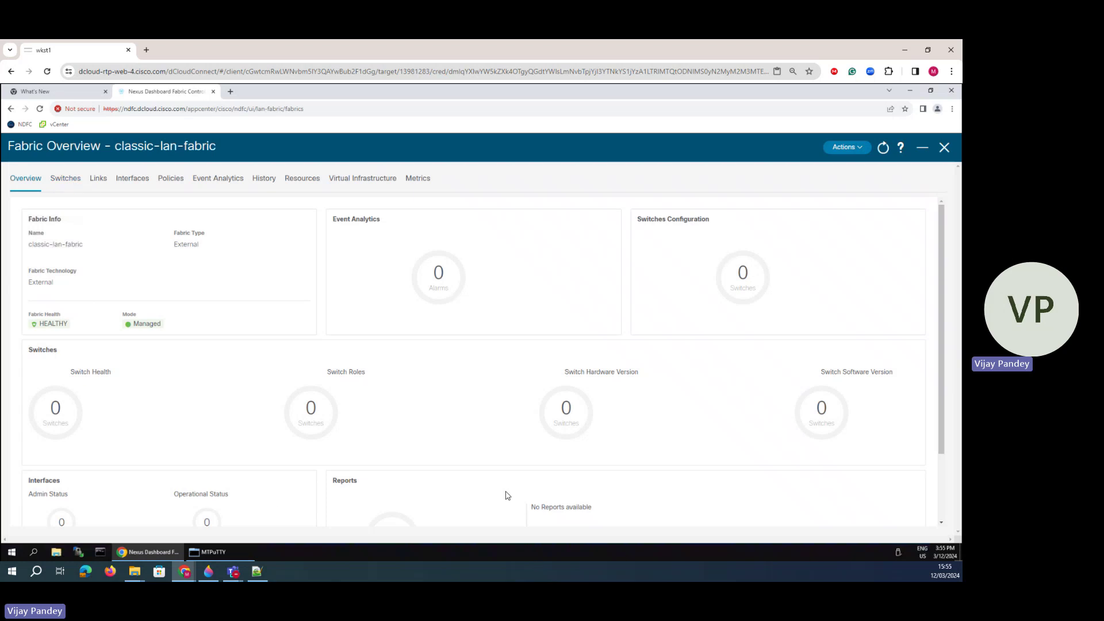
{"action": "scroll", "coordinate": [297, 441], "scroll_direction": "down", "scroll_amount": 2}
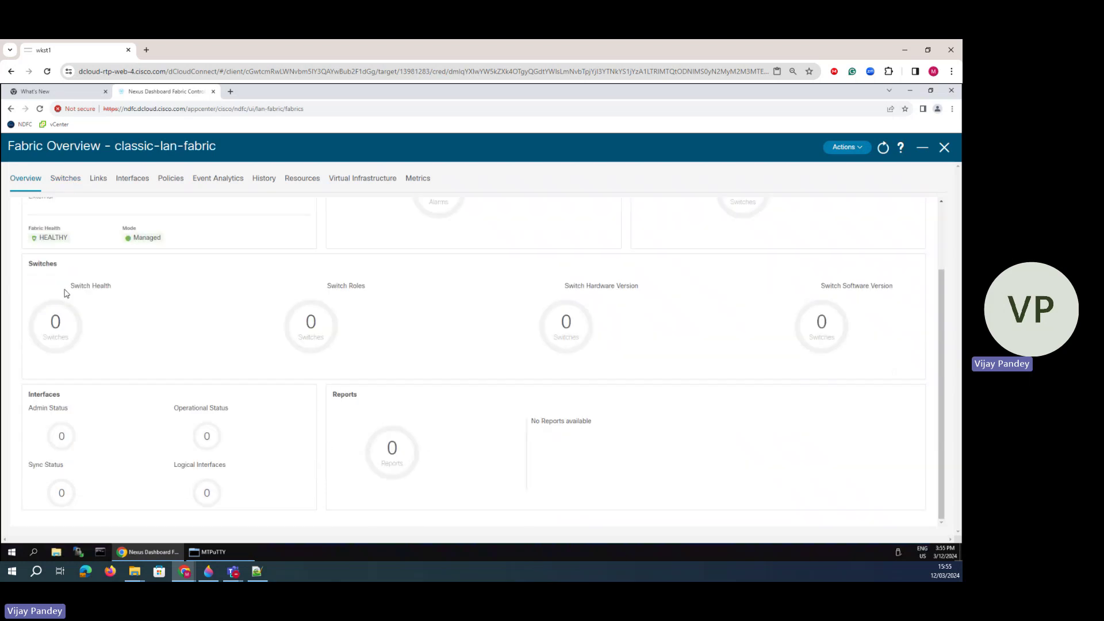
{"action": "scroll", "coordinate": [64, 288], "scroll_direction": "up", "scroll_amount": 2}
- Open Add Switches from the fabric's Switches list
{"action": "left_click", "coordinate": [70, 184]}
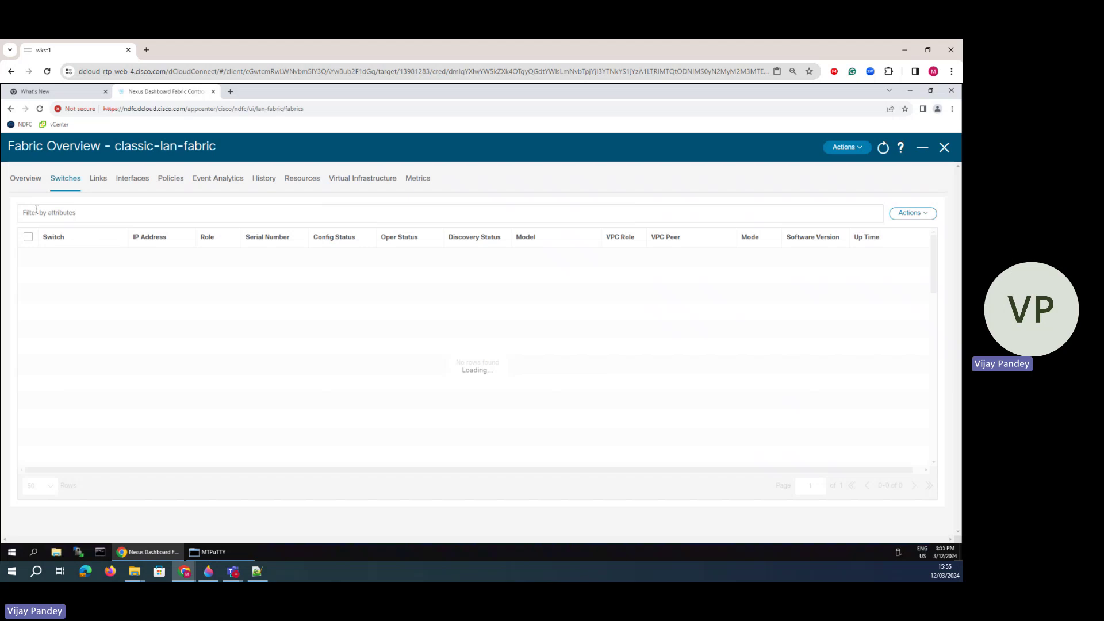
{"action": "left_click", "coordinate": [908, 214]}
{"action": "left_click", "coordinate": [889, 233]}
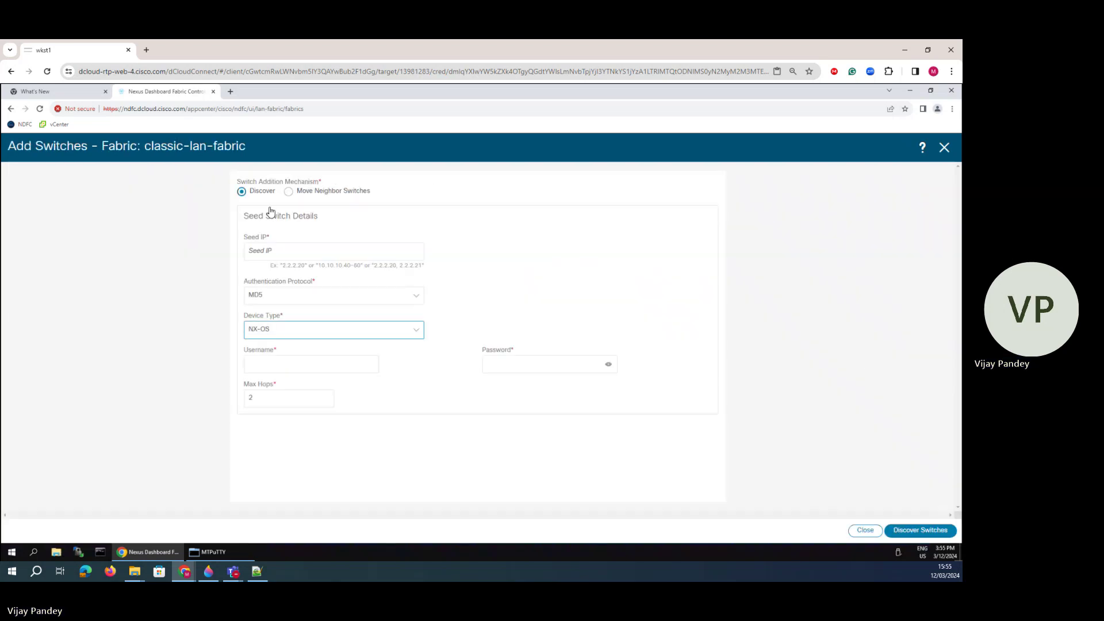
- Find Leaf-1's mgmt0 address 198.18.4.101 in MTPuTTY and return to Add Switches
{"action": "left_click", "coordinate": [271, 252]}
{"action": "left_click", "coordinate": [207, 552]}
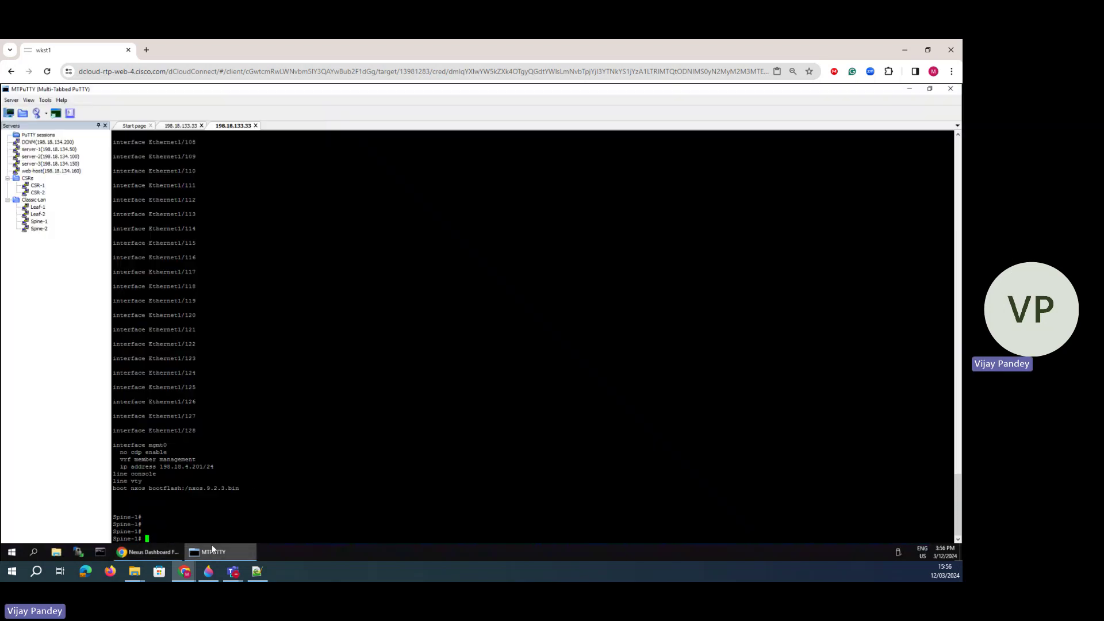
{"action": "left_click", "coordinate": [175, 127]}
{"action": "key", "text": "Return"}
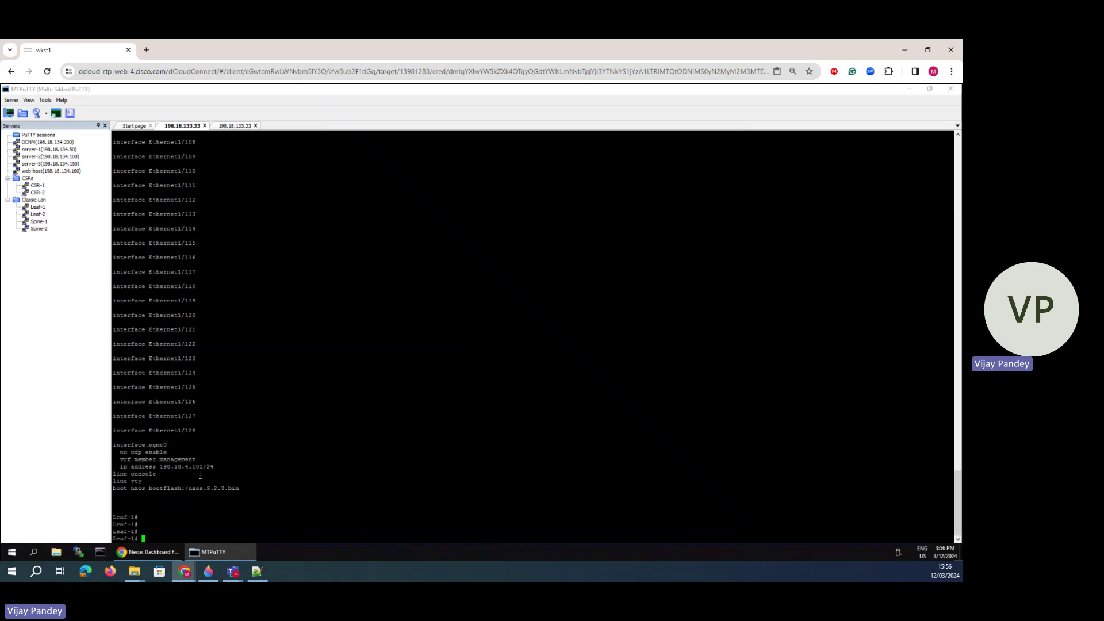
{"action": "left_click_drag", "start_coordinate": [201, 475], "coordinate": [152, 467]}
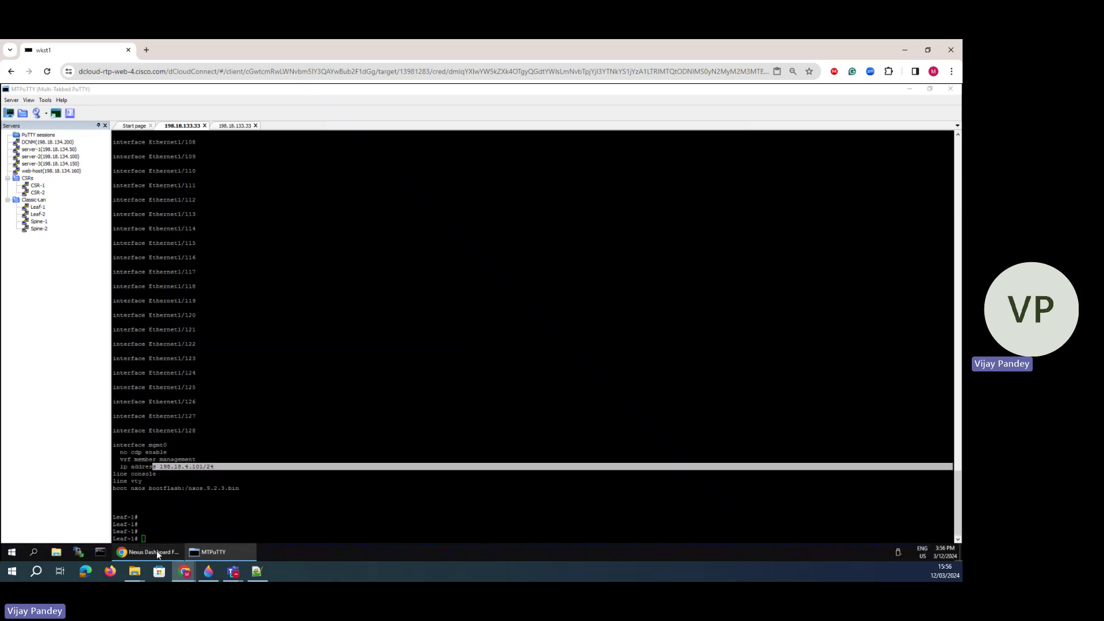
{"action": "left_click", "coordinate": [156, 550]}
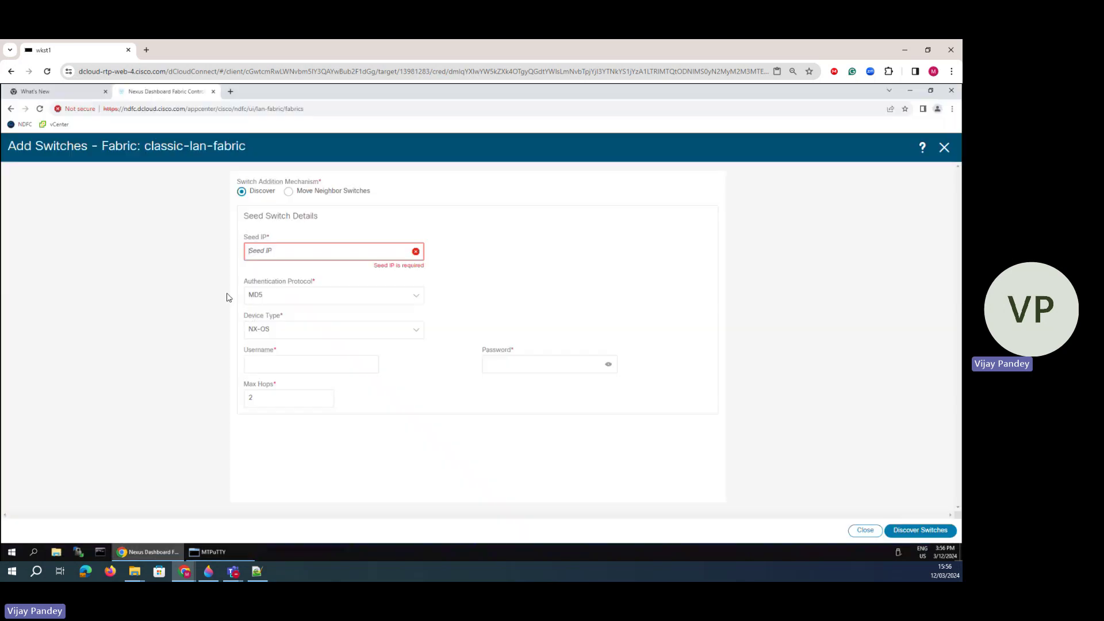
- Discover switches from seed IP 198.18.4.101 as NX-OS using the switch login credentials
{"action": "left_click", "coordinate": [273, 251]}
{"action": "type", "text": "198.18.4.101"}
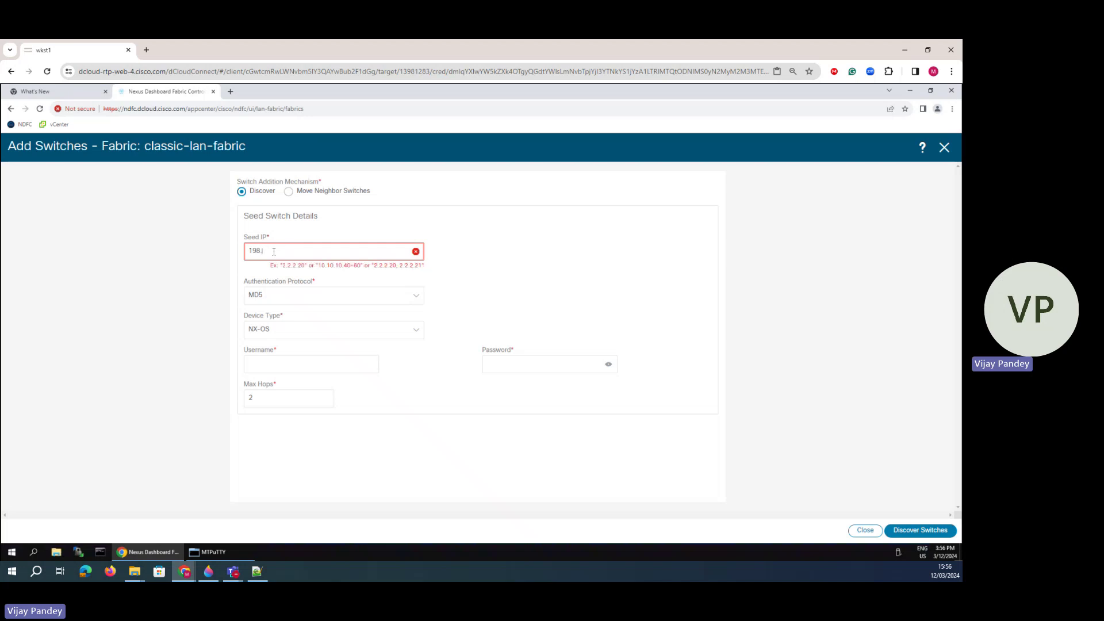
{"action": "left_click", "coordinate": [272, 332]}
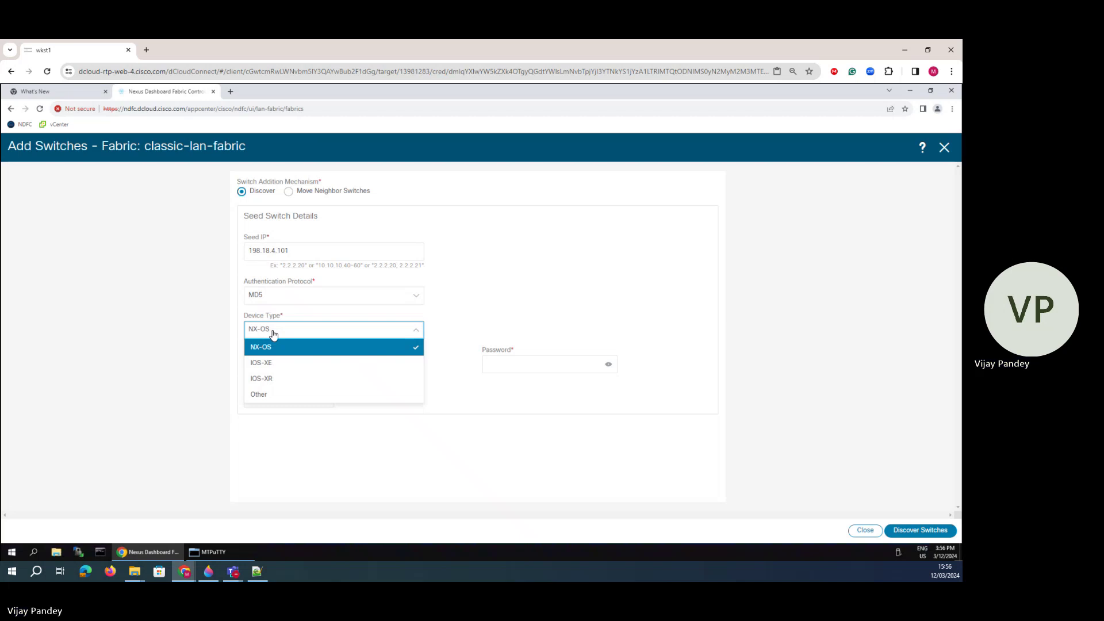
{"action": "left_click", "coordinate": [276, 362]}
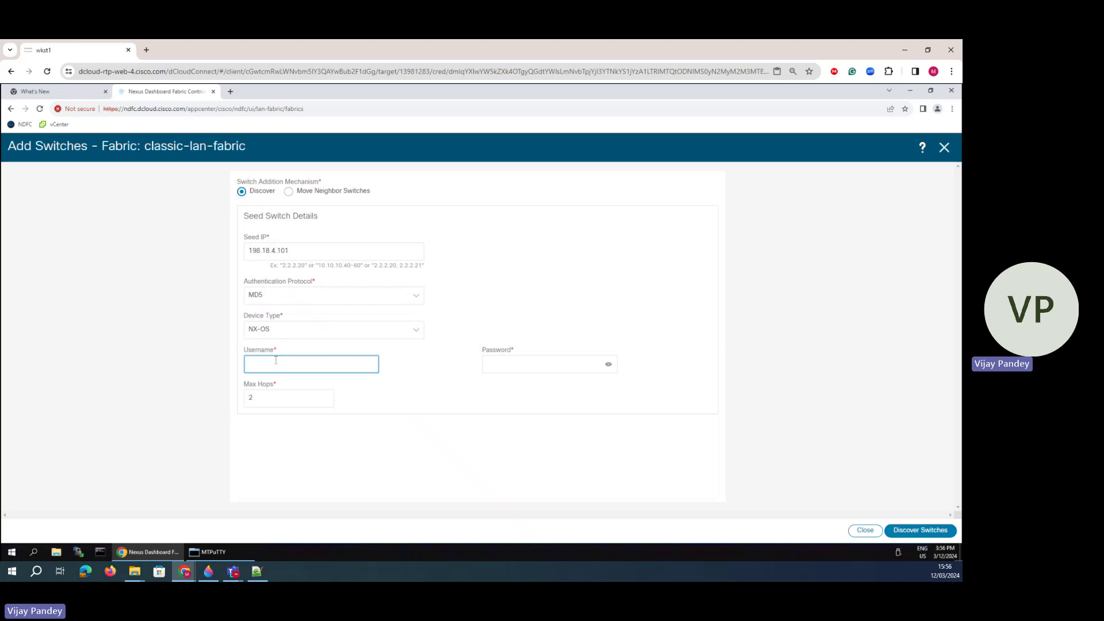
{"action": "type", "text": "admin"}
{"action": "key", "text": "Tab"}
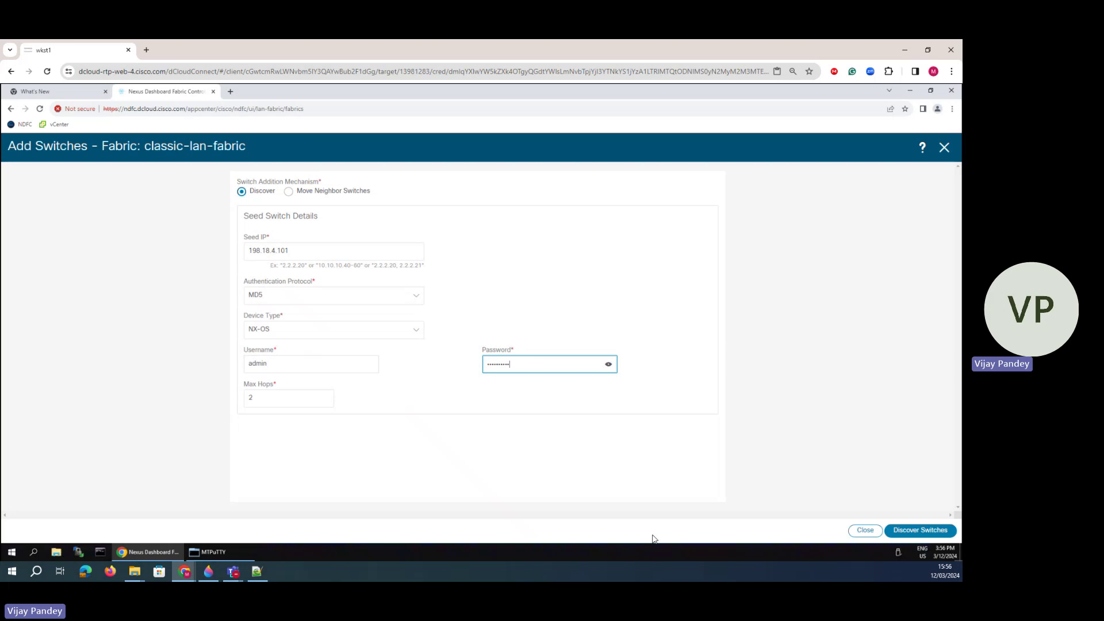
{"action": "left_click", "coordinate": [919, 532]}
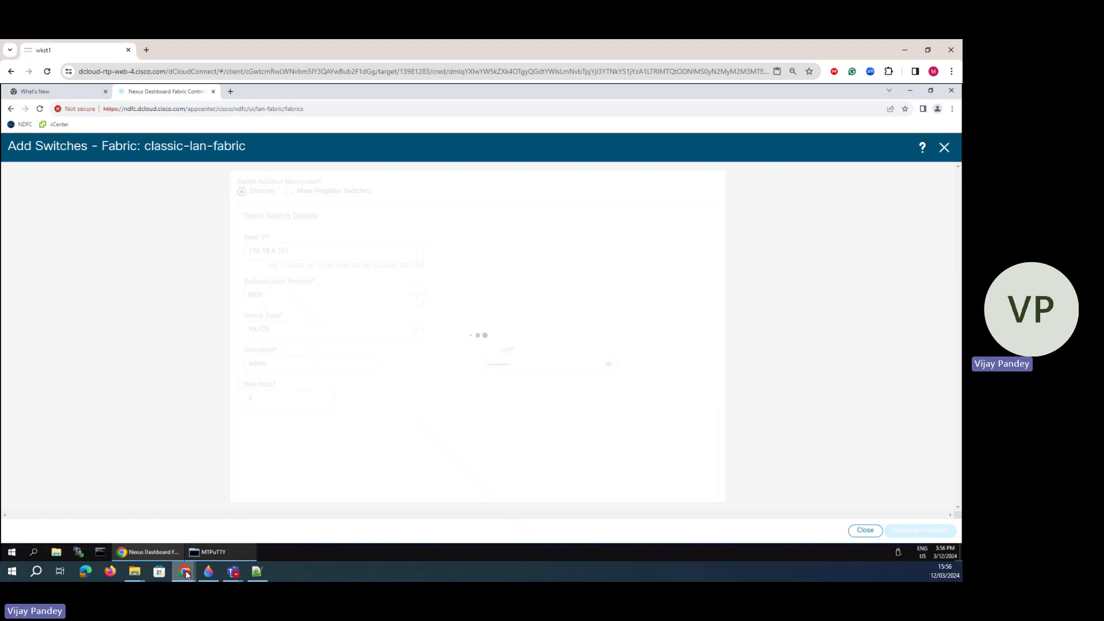
{"action": "left_click", "coordinate": [208, 571]}
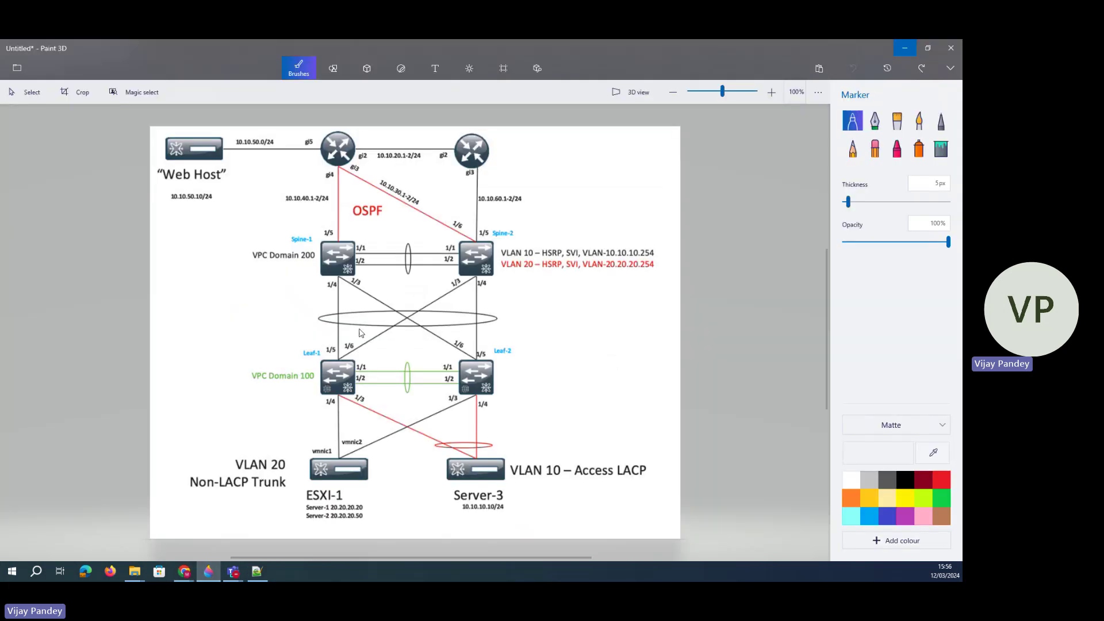
- Trace Leaf-1's links and Spine-1's link to gi5 on the diagram with the Calligraphy pen
{"action": "left_click", "coordinate": [875, 121]}
{"action": "left_click_drag", "start_coordinate": [338, 366], "coordinate": [346, 300]}
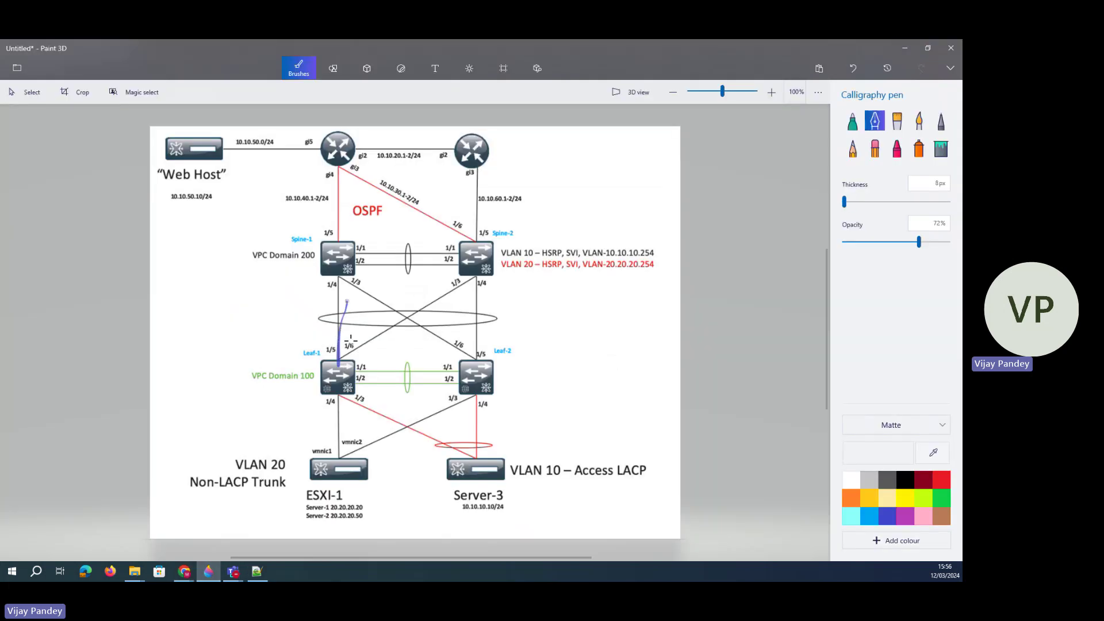
{"action": "mouse_move", "coordinate": [339, 364]}
{"action": "left_mouse_down"}
{"action": "mouse_move", "coordinate": [436, 300]}
{"action": "mouse_move", "coordinate": [463, 389]}
{"action": "left_mouse_up"}
{"action": "left_click_drag", "start_coordinate": [338, 396], "coordinate": [335, 456]}
{"action": "left_click_drag", "start_coordinate": [346, 397], "coordinate": [500, 458]}
{"action": "mouse_move", "coordinate": [340, 258]}
{"action": "left_mouse_down"}
{"action": "mouse_move", "coordinate": [321, 145]}
{"action": "mouse_move", "coordinate": [515, 248]}
{"action": "left_mouse_up"}
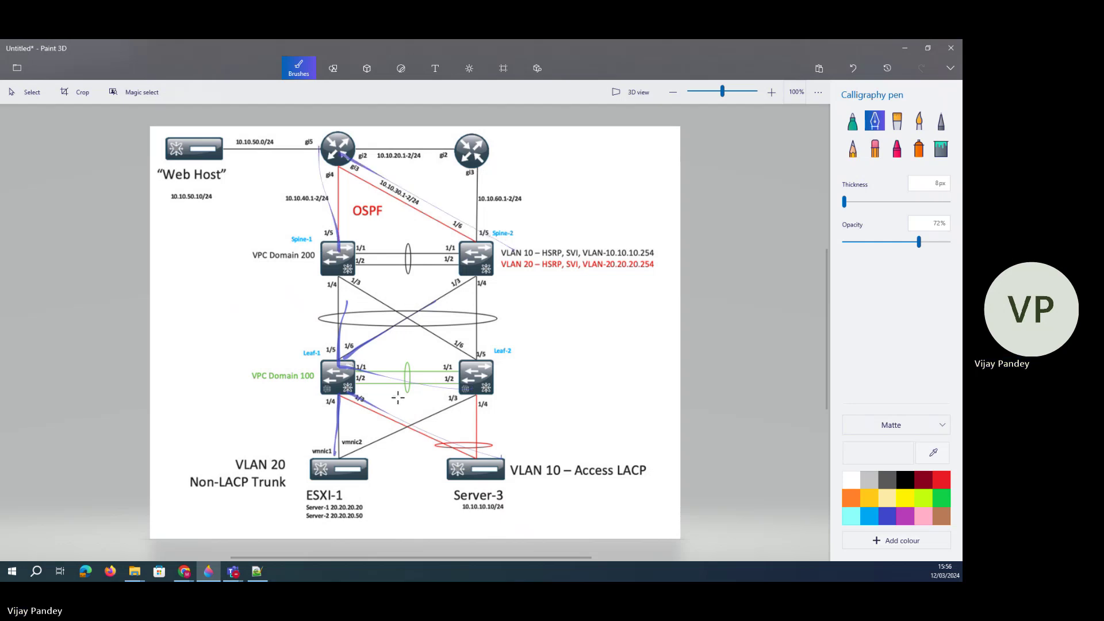
- Undo the pen strokes, plus a VPC Domain 100-to-router trace, until the diagram is clean
{"action": "left_click", "coordinate": [853, 68]}
{"action": "left_click", "coordinate": [853, 68]}
{"action": "left_click", "coordinate": [853, 68]}
{"action": "left_click", "coordinate": [853, 68]}
{"action": "left_click", "coordinate": [854, 68]}
{"action": "mouse_move", "coordinate": [308, 383]}
{"action": "left_mouse_down"}
{"action": "mouse_move", "coordinate": [321, 393]}
{"action": "mouse_move", "coordinate": [337, 248]}
{"action": "mouse_move", "coordinate": [320, 150]}
{"action": "mouse_move", "coordinate": [419, 202]}
{"action": "left_mouse_up"}
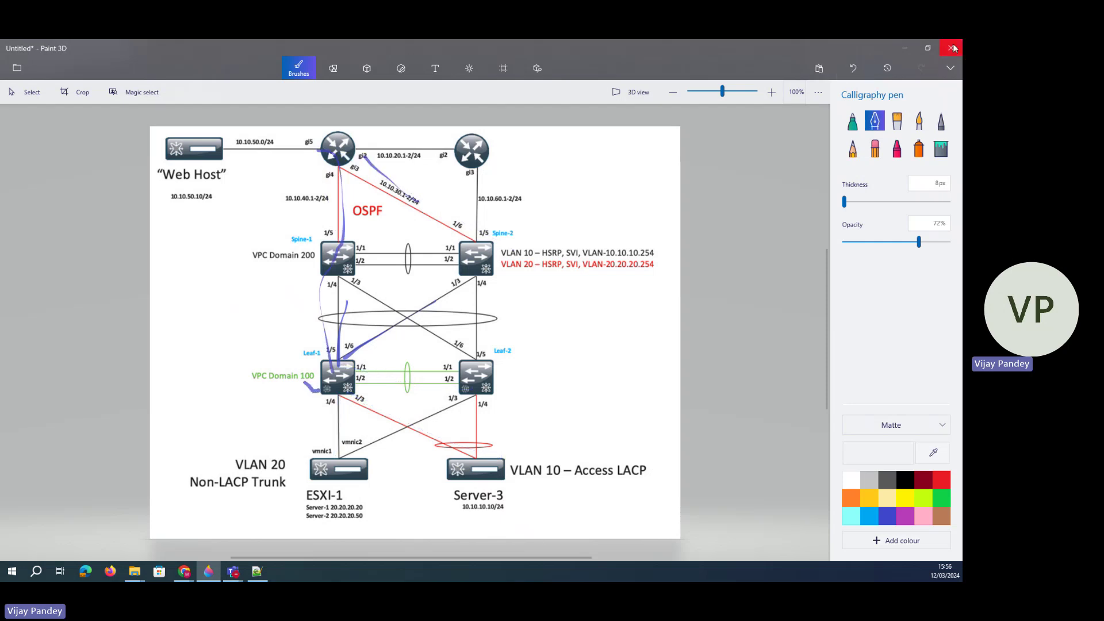
{"action": "left_click", "coordinate": [857, 67]}
{"action": "left_click", "coordinate": [857, 67]}
{"action": "left_click", "coordinate": [857, 67]}
- Minimize Paint 3D and highlight the 10.10.60.1 router and Spine-2 N9K model entries
{"action": "left_click", "coordinate": [904, 50]}
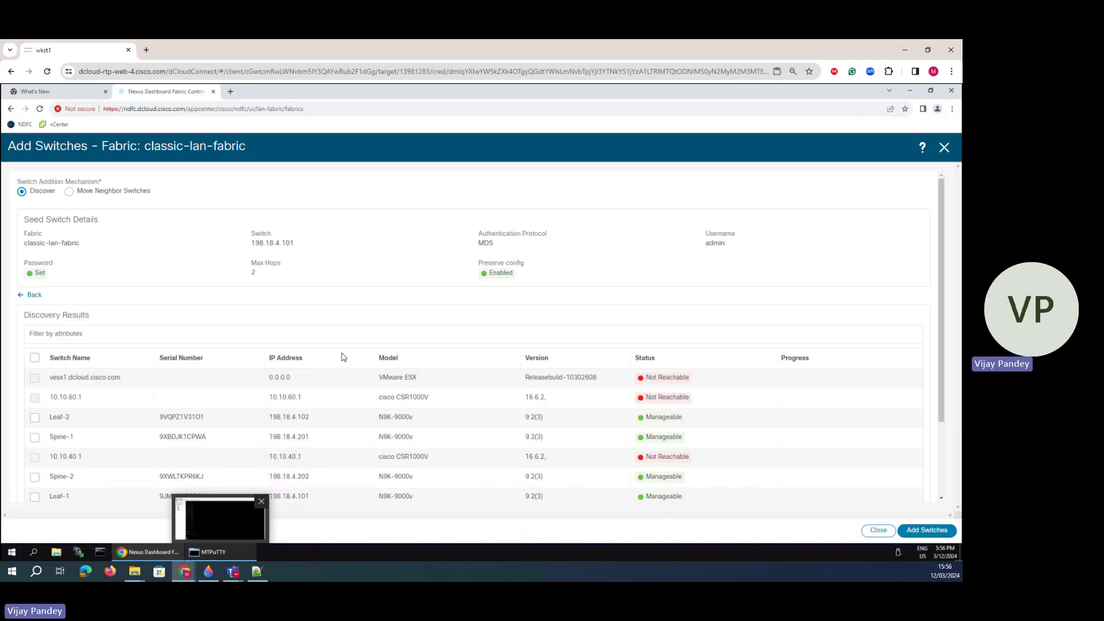
{"action": "scroll", "coordinate": [195, 458], "scroll_direction": "down", "scroll_amount": 2}
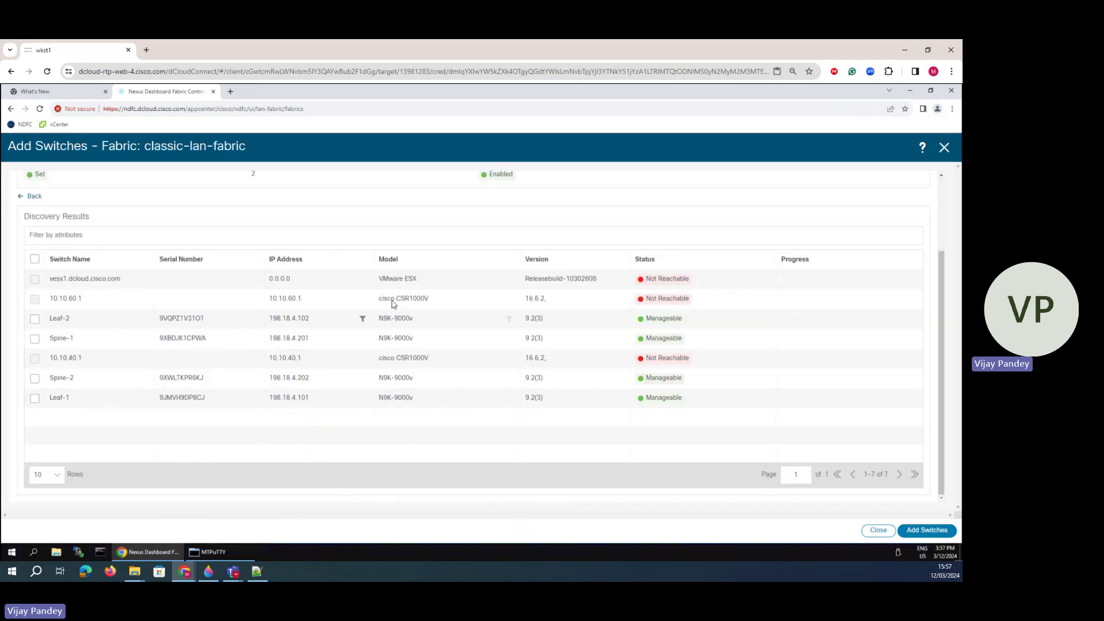
{"action": "left_click_drag", "start_coordinate": [381, 299], "coordinate": [418, 280]}
{"action": "double_click", "coordinate": [379, 382]}
{"action": "left_click", "coordinate": [337, 453]}
- Check Spine-2, Leaf-1, Spine-1 and Leaf-2 in the discovery results
{"action": "left_click", "coordinate": [35, 379]}
{"action": "left_click", "coordinate": [35, 398]}
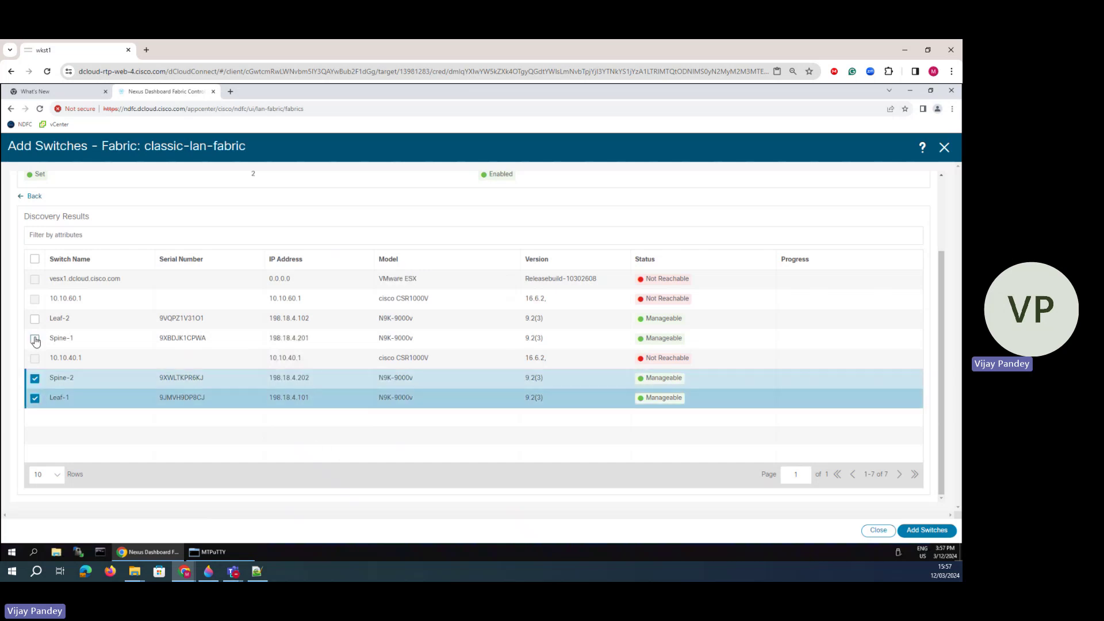
{"action": "left_click", "coordinate": [35, 340]}
{"action": "left_click", "coordinate": [34, 319]}
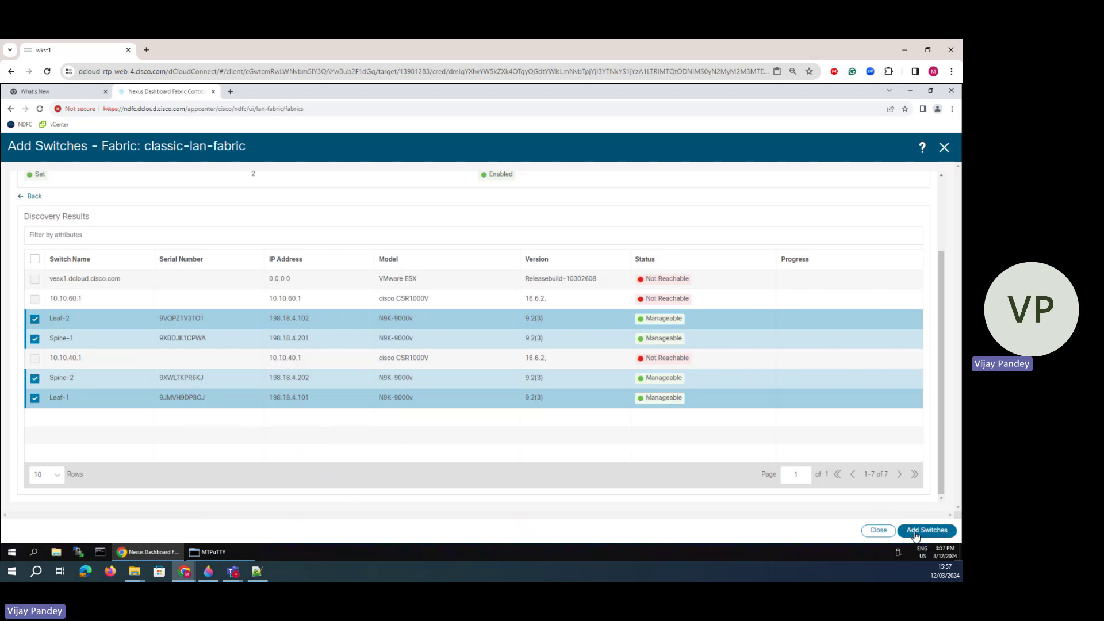
{"action": "scroll", "coordinate": [804, 354], "scroll_direction": "up", "scroll_amount": 3}
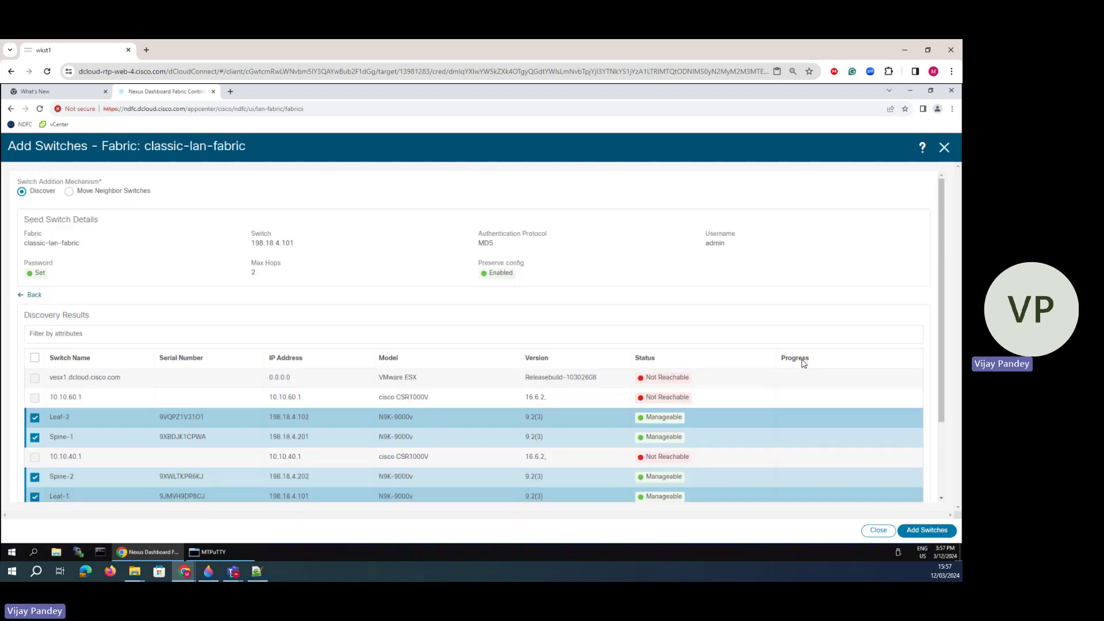
- Add the four checked N9K switches and watch their progress bars complete
{"action": "left_click", "coordinate": [915, 531]}
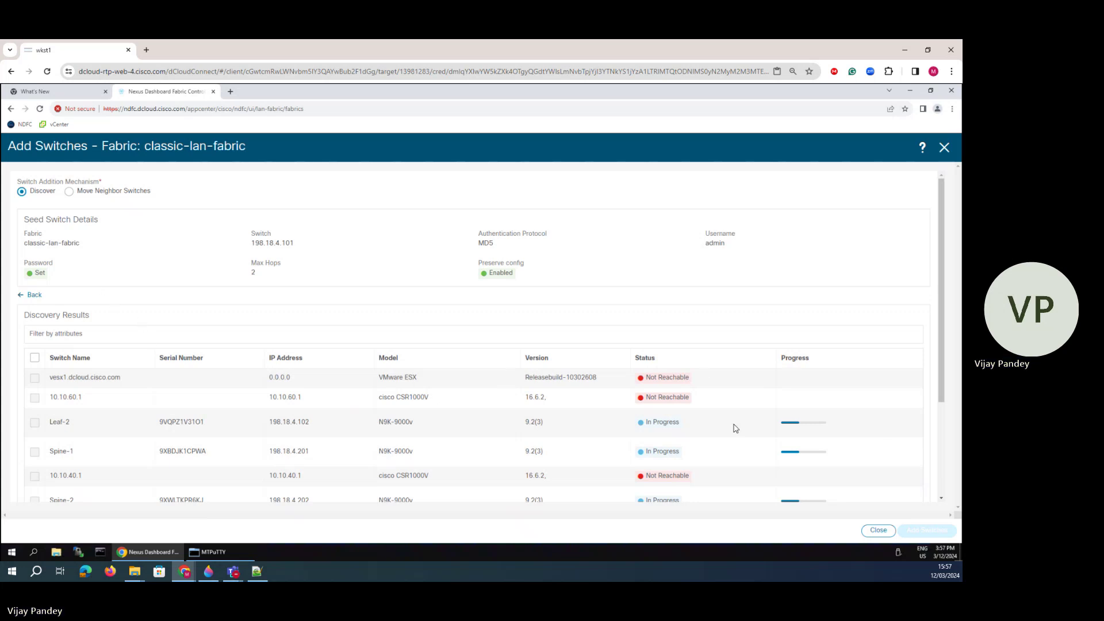
{"action": "left_click_drag", "start_coordinate": [786, 357], "coordinate": [749, 362]}
{"action": "scroll", "coordinate": [466, 326], "scroll_direction": "down", "scroll_amount": 3}
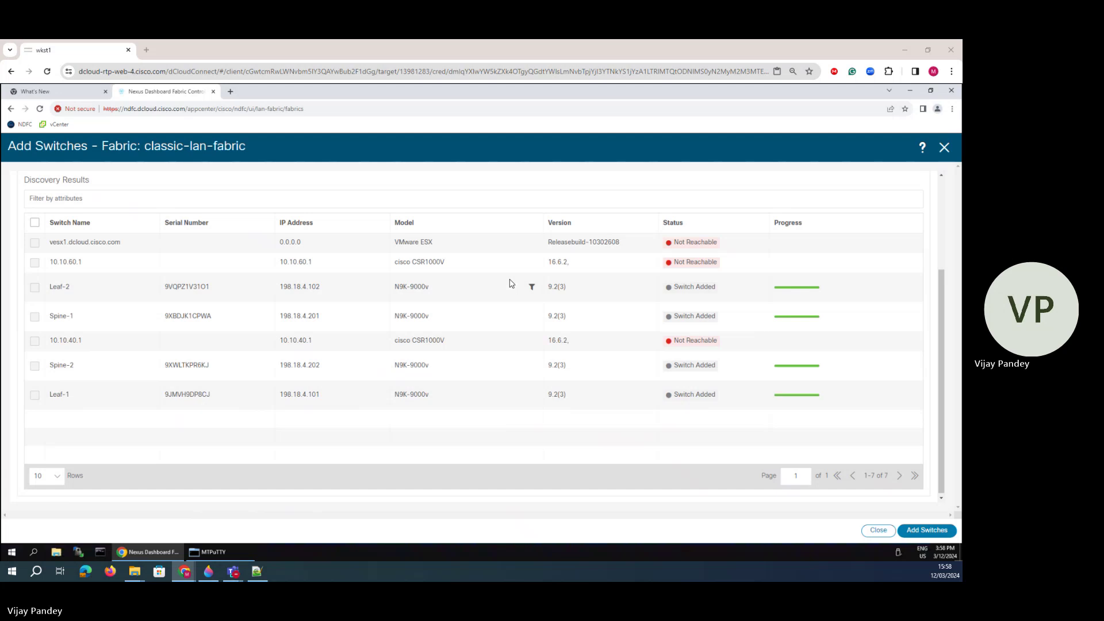
- Close the discovery results and start Add Switches from the fabric's Actions menu
{"action": "left_click", "coordinate": [943, 148]}
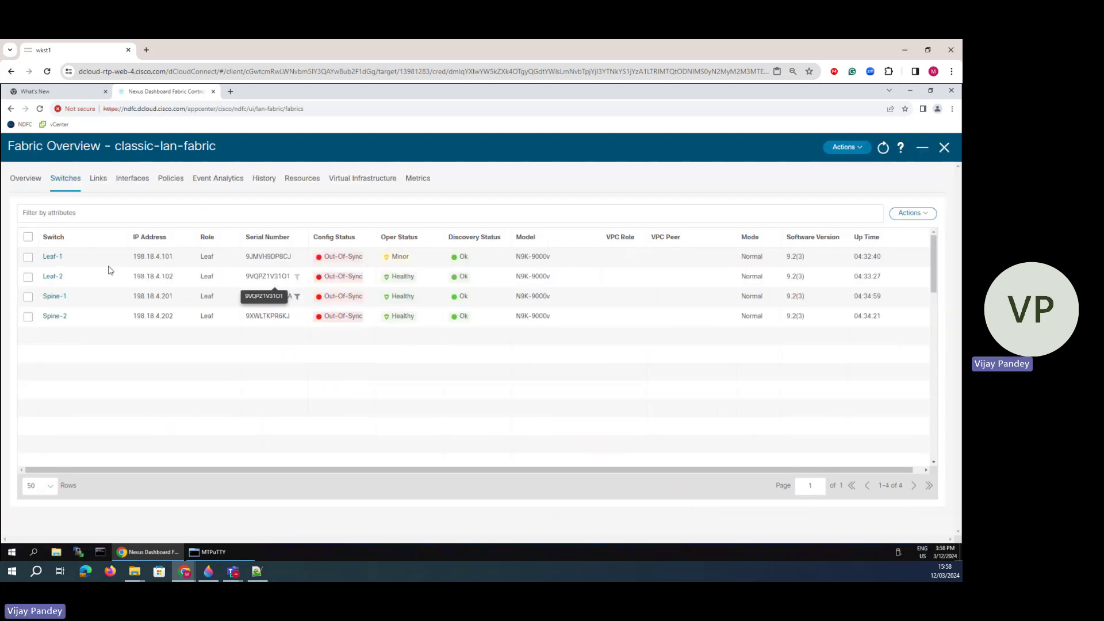
{"action": "left_click", "coordinate": [917, 217]}
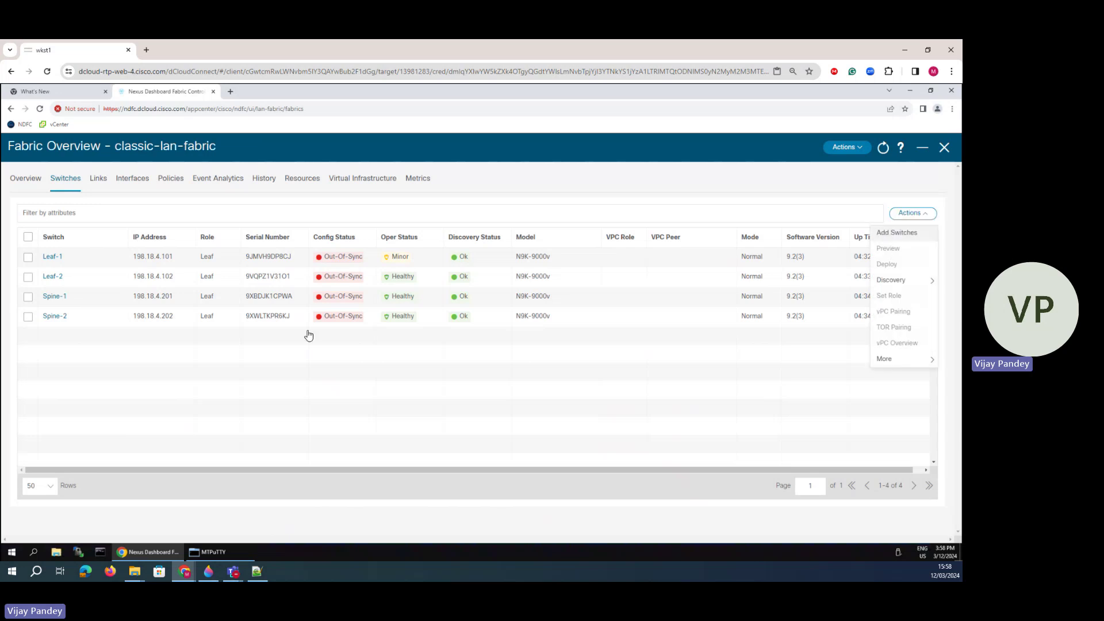
{"action": "left_click", "coordinate": [896, 232]}
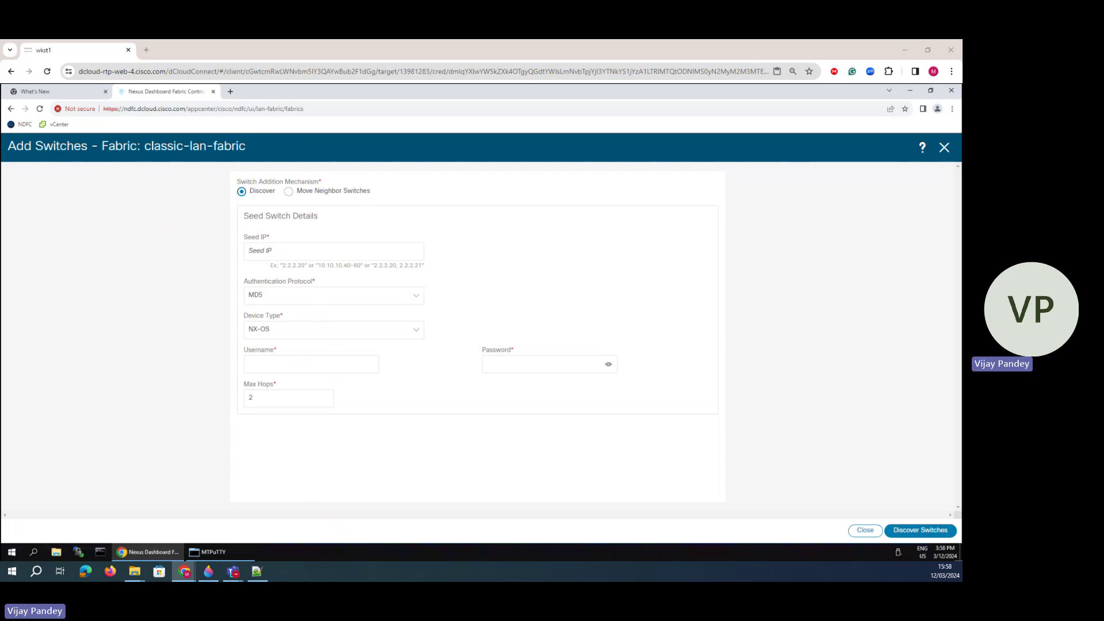
- Discover seed IPs 198.18.4.51-52 as IOS-XE CSR devices with the admin login credentials
{"action": "left_click", "coordinate": [296, 254]}
{"action": "type", "text": "198.18.4.51-52"}
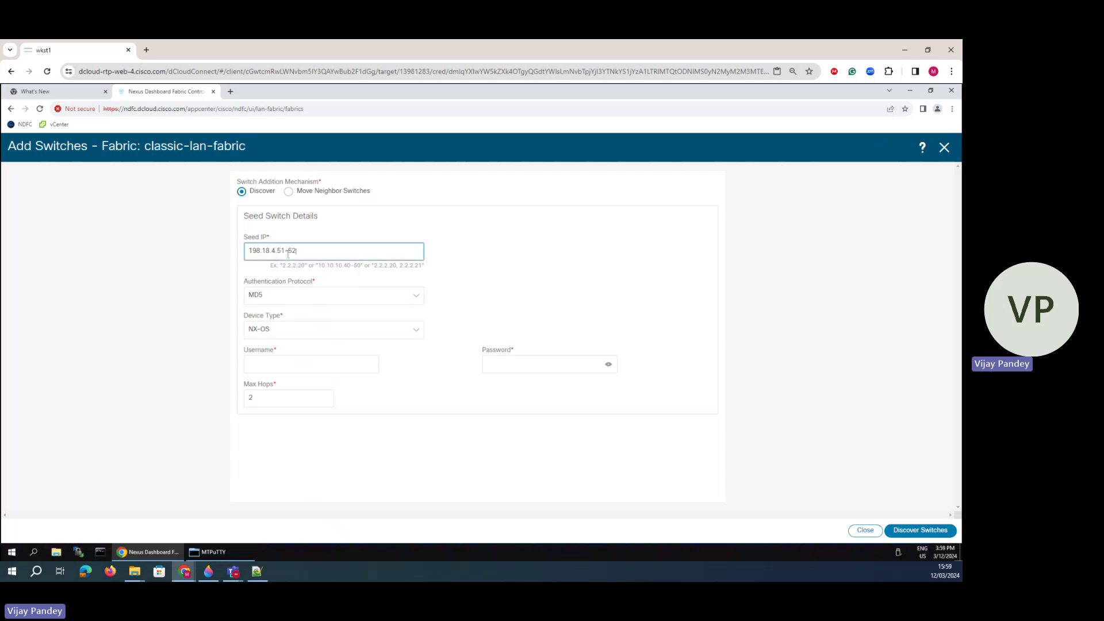
{"action": "left_click", "coordinate": [275, 334]}
{"action": "left_click", "coordinate": [275, 334]}
{"action": "left_click", "coordinate": [266, 363]}
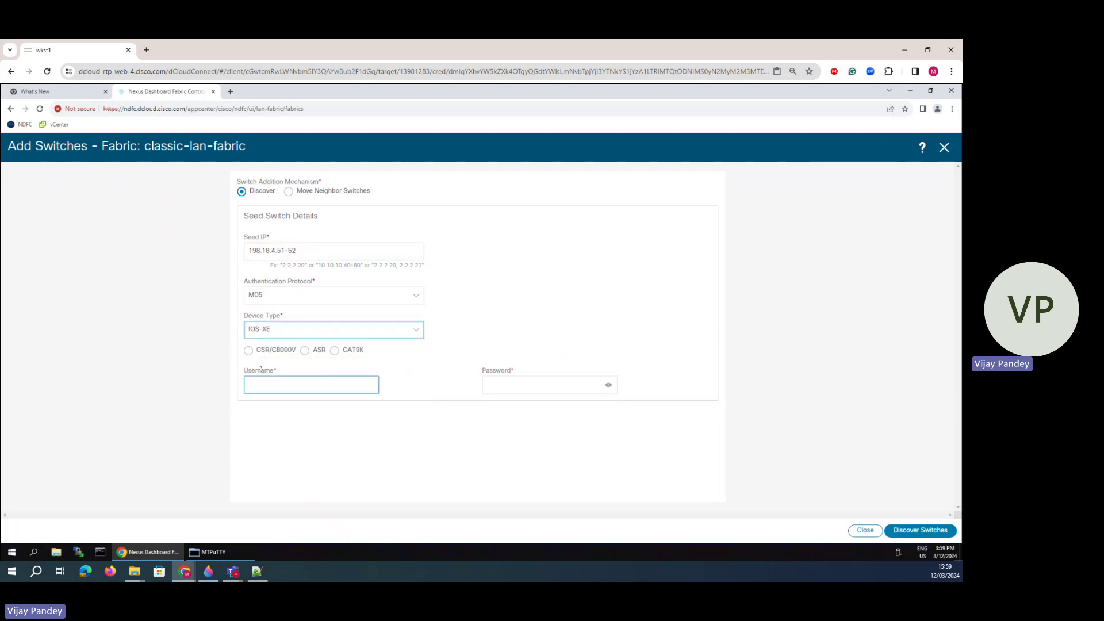
{"action": "left_click", "coordinate": [261, 354]}
{"action": "left_click", "coordinate": [283, 379]}
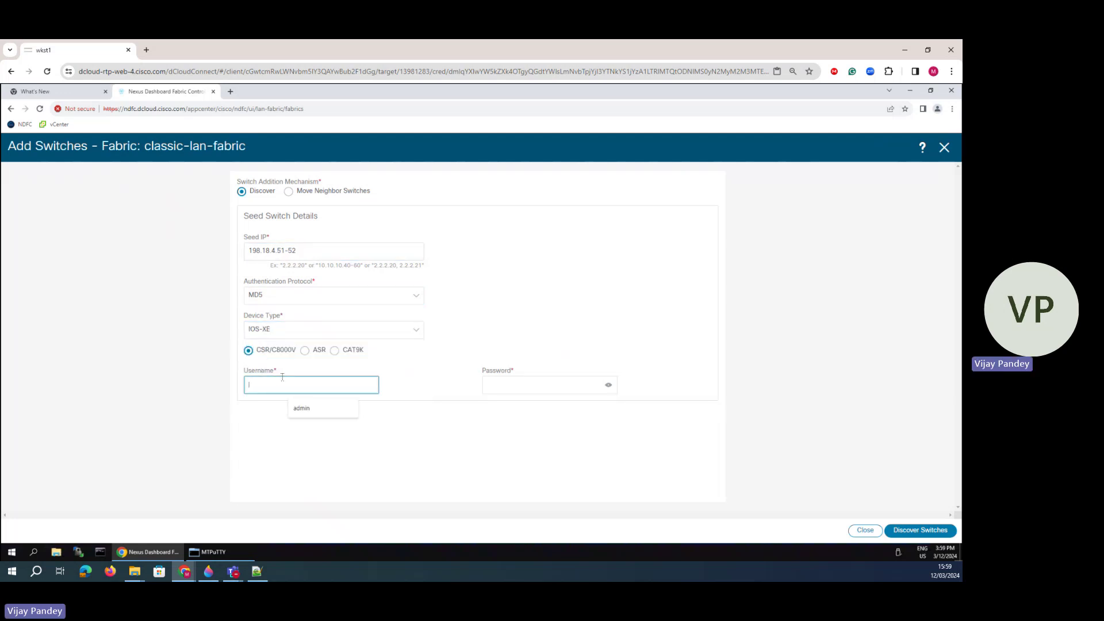
{"action": "type", "text": "admin"}
{"action": "left_click", "coordinate": [491, 382]}
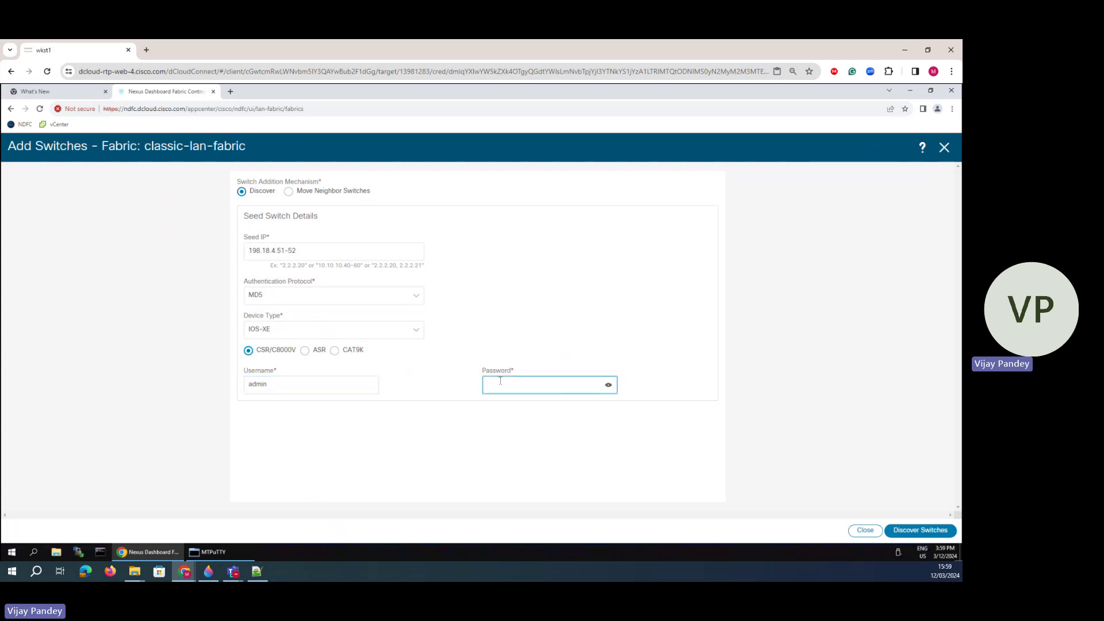
{"action": "type", "text": "•••••"}
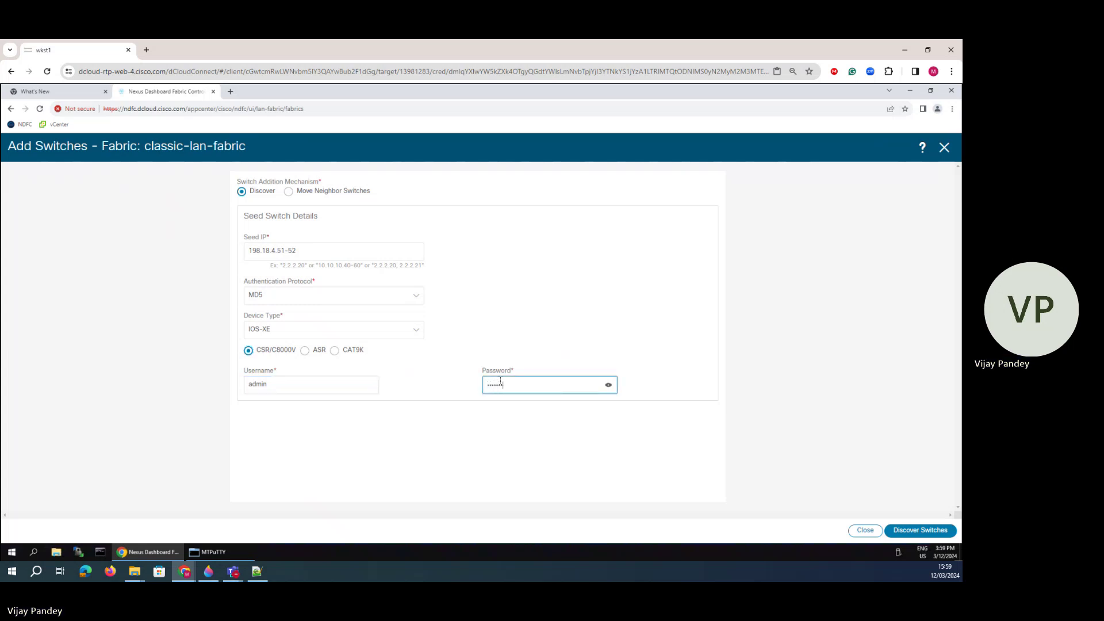
{"action": "left_click", "coordinate": [916, 537]}
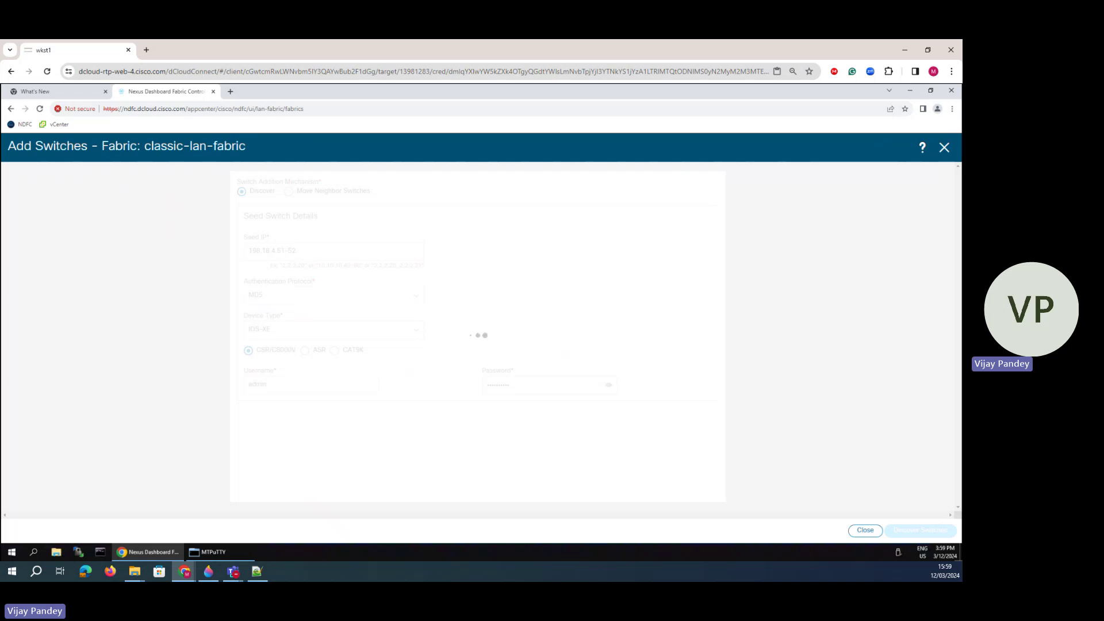
- Add the discovered CSR-1 and CSR-2 to the fabric and bring the Paint 3D diagram forward
{"action": "right_click", "coordinate": [208, 571]}
{"action": "left_click", "coordinate": [910, 532]}
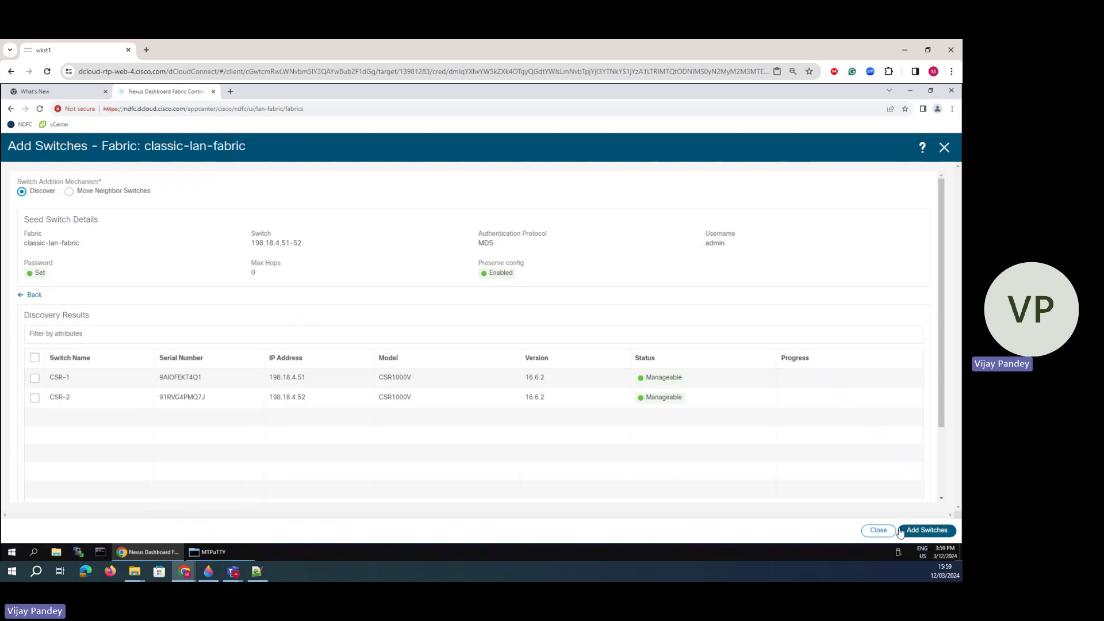
{"action": "left_click", "coordinate": [910, 532]}
{"action": "left_click", "coordinate": [480, 232]}
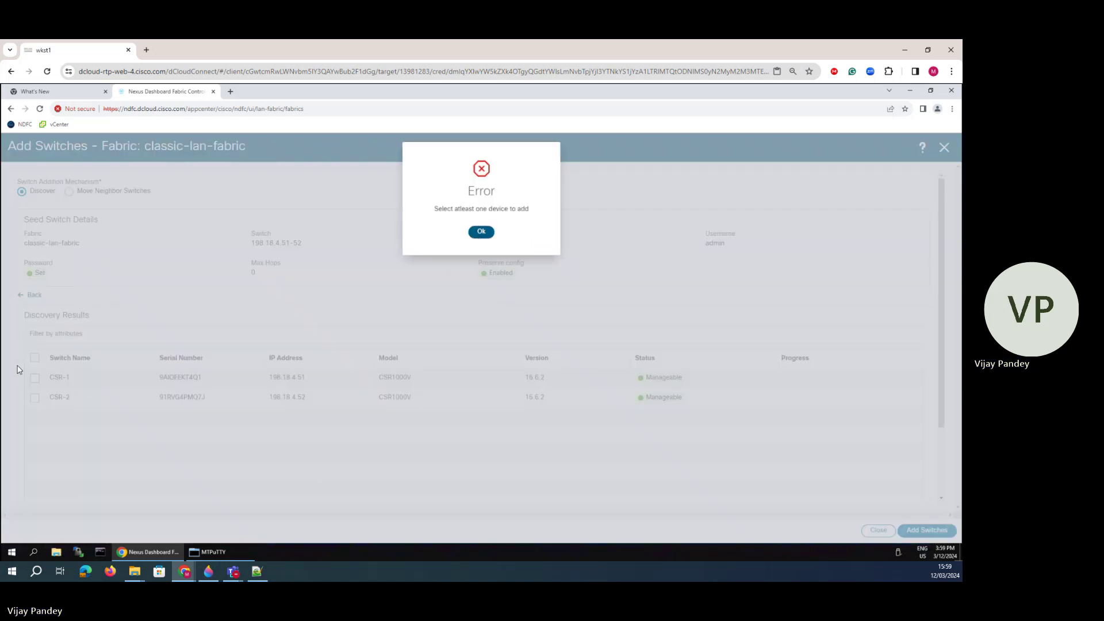
{"action": "left_click", "coordinate": [35, 357]}
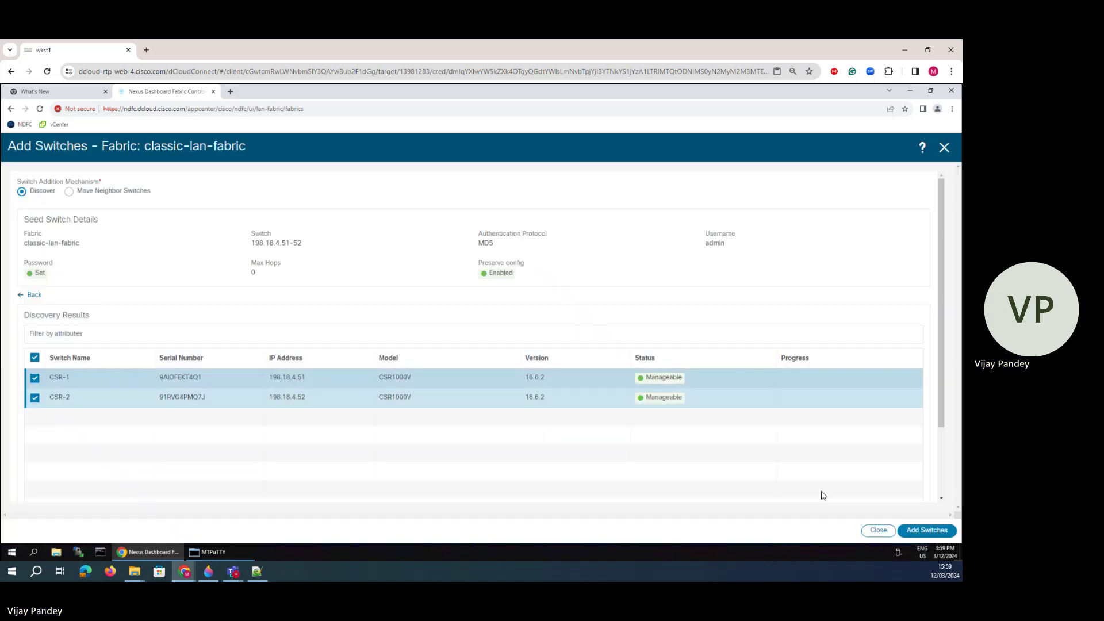
{"action": "left_click", "coordinate": [922, 530]}
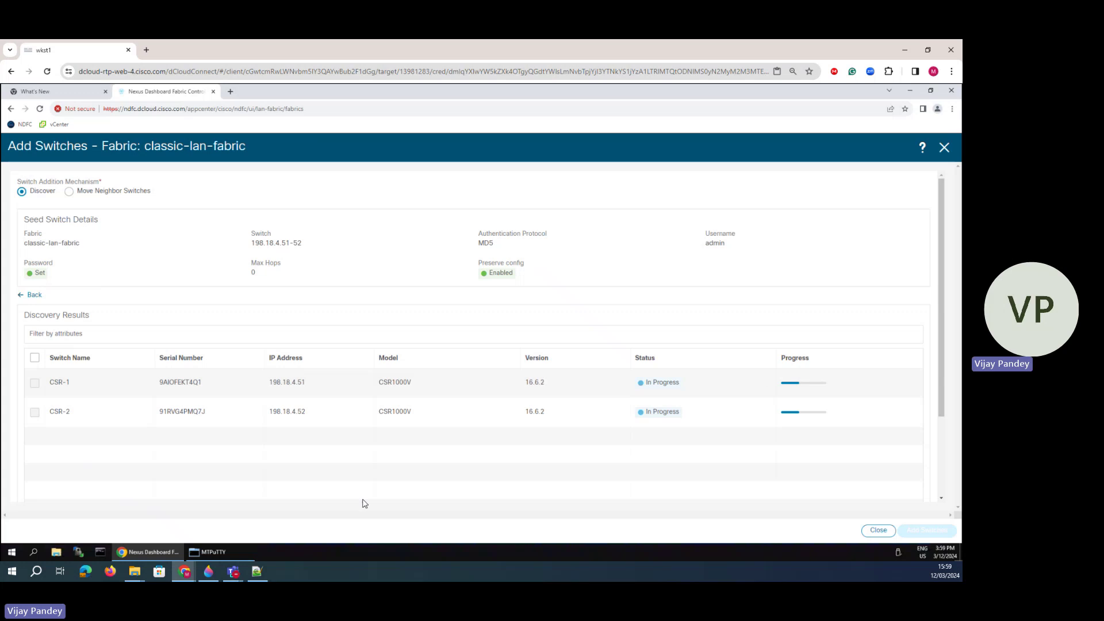
{"action": "left_click", "coordinate": [209, 571]}
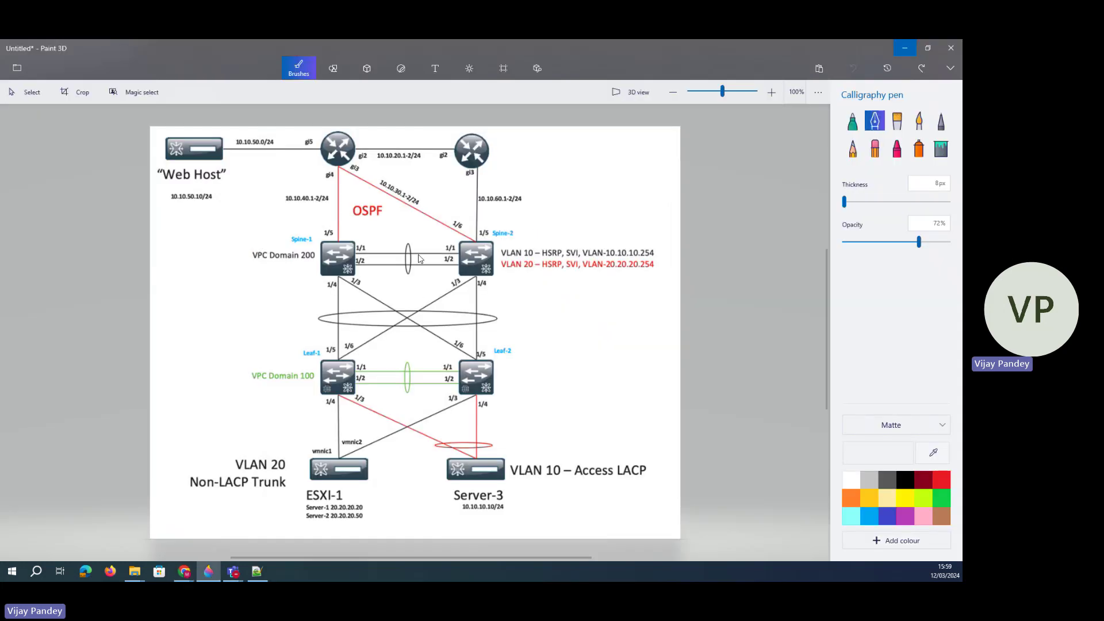
- Annotate the diagram: underline VPC Domain 100, loop the leaf, spine and router pairs, label Core
{"action": "left_click_drag", "start_coordinate": [304, 377], "coordinate": [330, 379]}
{"action": "mouse_move", "coordinate": [466, 373]}
{"action": "left_mouse_down"}
{"action": "mouse_move", "coordinate": [517, 363]}
{"action": "mouse_move", "coordinate": [356, 350]}
{"action": "mouse_move", "coordinate": [253, 387]}
{"action": "mouse_move", "coordinate": [623, 385]}
{"action": "left_mouse_up"}
{"action": "mouse_move", "coordinate": [560, 351]}
{"action": "left_mouse_down"}
{"action": "mouse_move", "coordinate": [555, 391]}
{"action": "mouse_move", "coordinate": [530, 374]}
{"action": "mouse_move", "coordinate": [538, 391]}
{"action": "mouse_move", "coordinate": [564, 358]}
{"action": "left_mouse_up"}
{"action": "mouse_move", "coordinate": [291, 230]}
{"action": "left_mouse_down"}
{"action": "mouse_move", "coordinate": [299, 270]}
{"action": "mouse_move", "coordinate": [607, 233]}
{"action": "mouse_move", "coordinate": [575, 290]}
{"action": "mouse_move", "coordinate": [252, 289]}
{"action": "left_mouse_up"}
{"action": "mouse_move", "coordinate": [337, 255]}
{"action": "left_mouse_down"}
{"action": "mouse_move", "coordinate": [419, 253]}
{"action": "mouse_move", "coordinate": [429, 279]}
{"action": "left_mouse_up"}
{"action": "mouse_move", "coordinate": [324, 147]}
{"action": "left_mouse_down"}
{"action": "mouse_move", "coordinate": [437, 128]}
{"action": "mouse_move", "coordinate": [582, 163]}
{"action": "mouse_move", "coordinate": [309, 172]}
{"action": "left_mouse_up"}
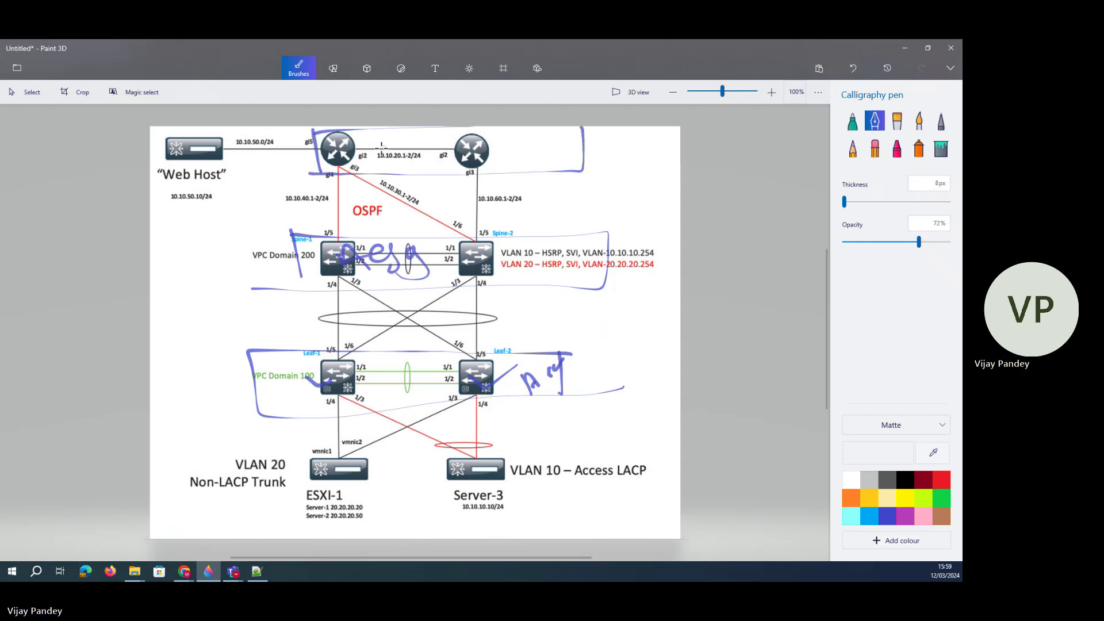
{"action": "mouse_move", "coordinate": [409, 139]}
{"action": "left_mouse_down"}
{"action": "mouse_move", "coordinate": [404, 156]}
{"action": "mouse_move", "coordinate": [450, 140]}
{"action": "left_mouse_up"}
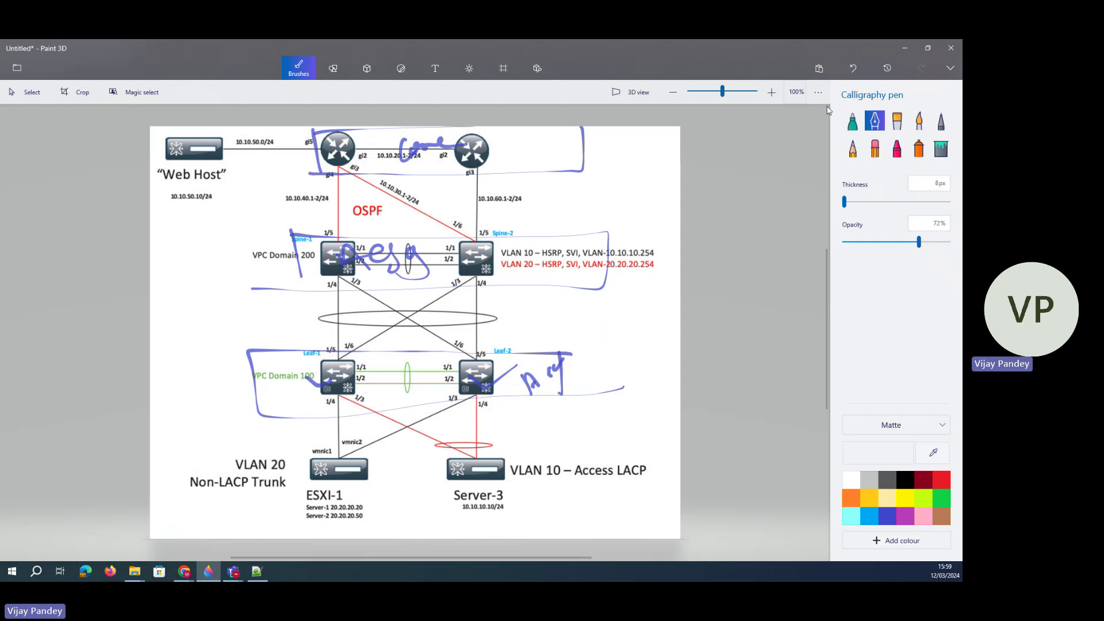
- Undo every annotation and minimize Paint 3D
{"action": "left_click", "coordinate": [848, 71]}
{"action": "left_click", "coordinate": [849, 71]}
{"action": "left_click", "coordinate": [849, 72]}
{"action": "left_click", "coordinate": [848, 71]}
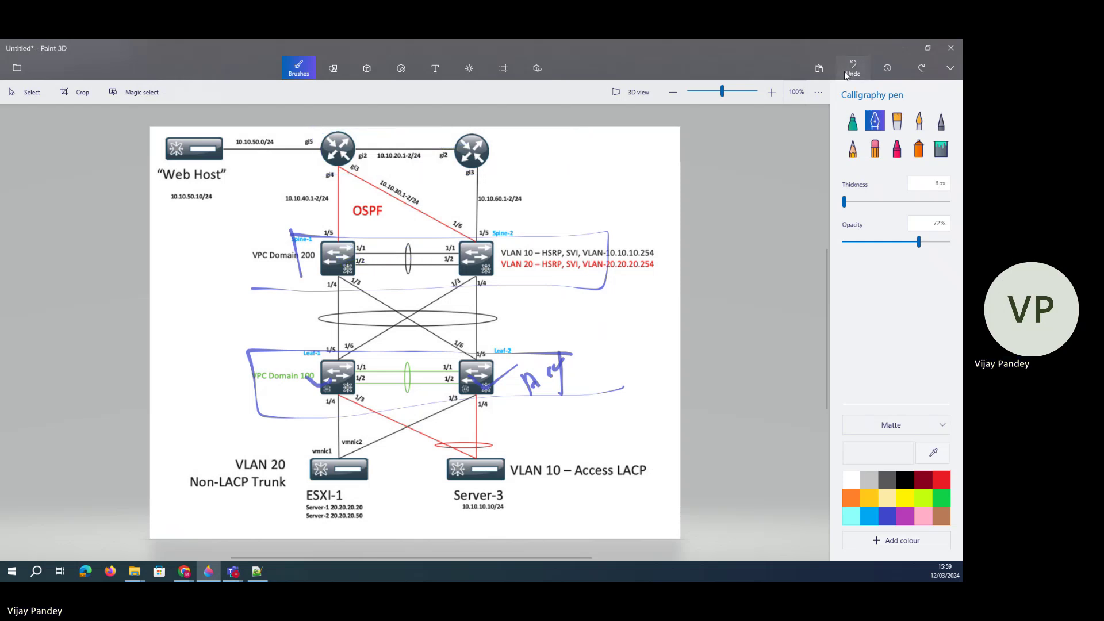
{"action": "left_click", "coordinate": [849, 71]}
{"action": "left_click", "coordinate": [849, 71]}
{"action": "left_click", "coordinate": [849, 71]}
{"action": "left_click", "coordinate": [849, 71]}
{"action": "left_click", "coordinate": [849, 72]}
{"action": "left_click", "coordinate": [849, 71]}
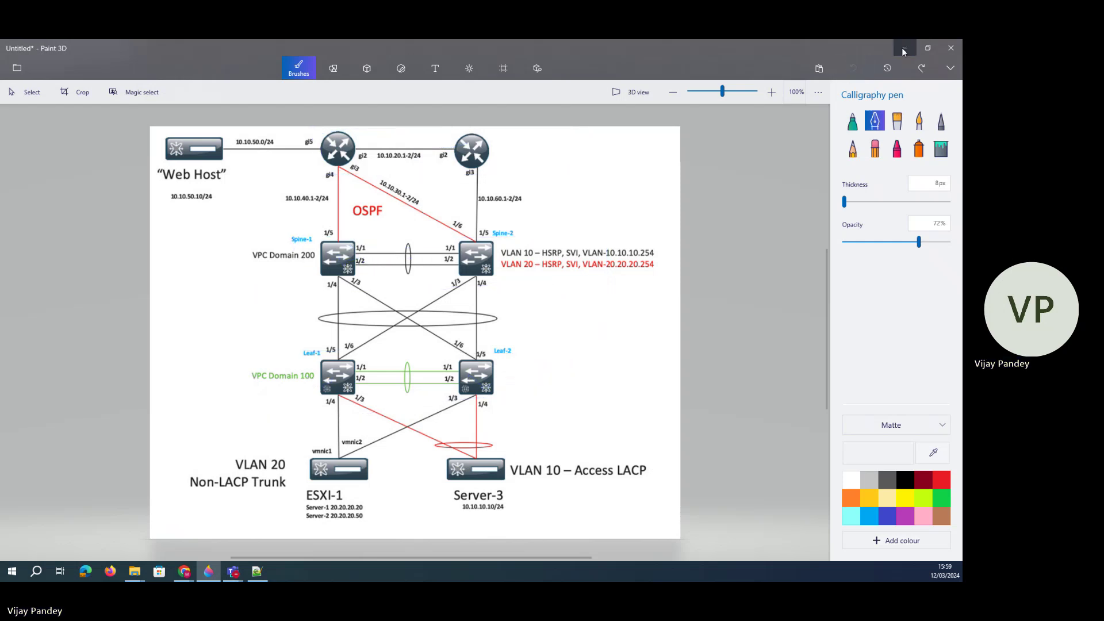
{"action": "left_click", "coordinate": [902, 46]}
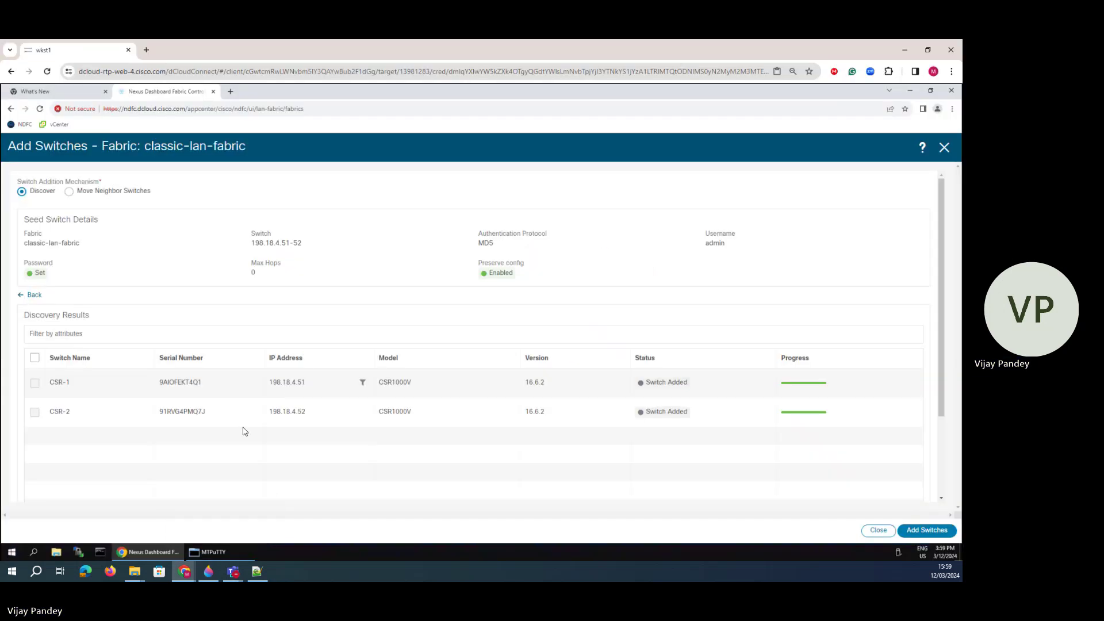
- Assign the Leaf role to Leaf-1 and Leaf-2 and accept the recalculate-and-deploy warning
{"action": "left_click", "coordinate": [944, 147]}
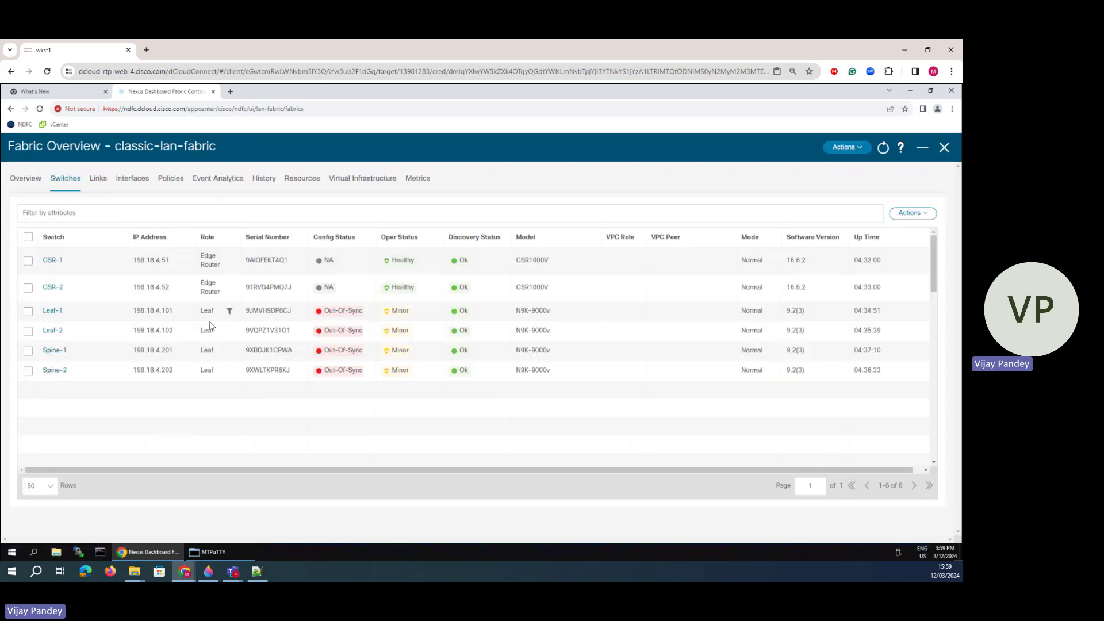
{"action": "left_click", "coordinate": [28, 331]}
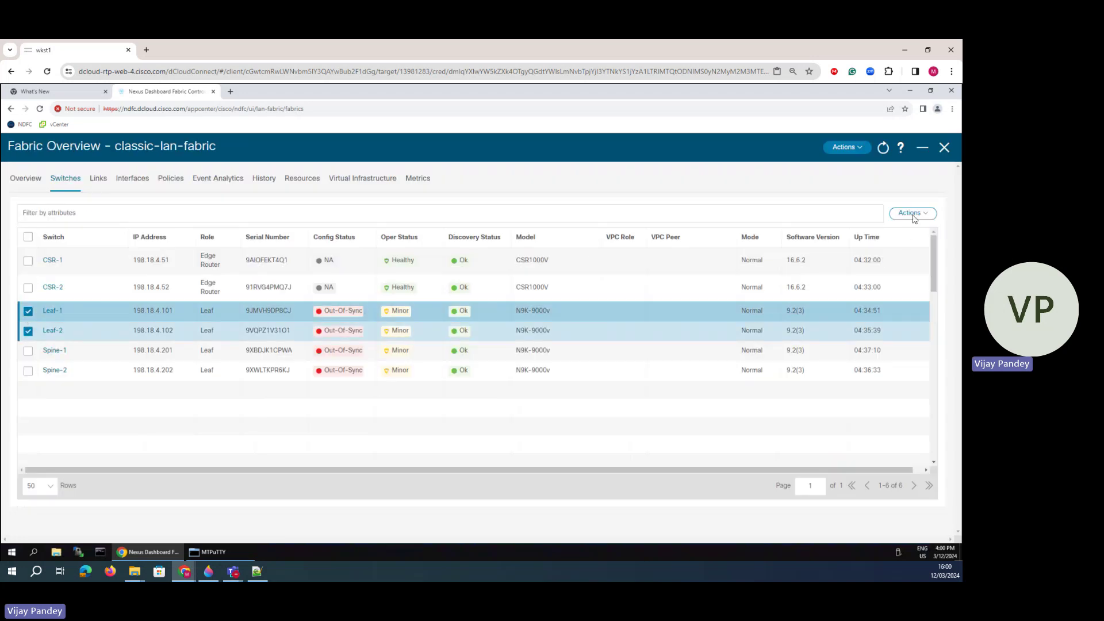
{"action": "left_click", "coordinate": [911, 213]}
{"action": "left_click", "coordinate": [888, 296]}
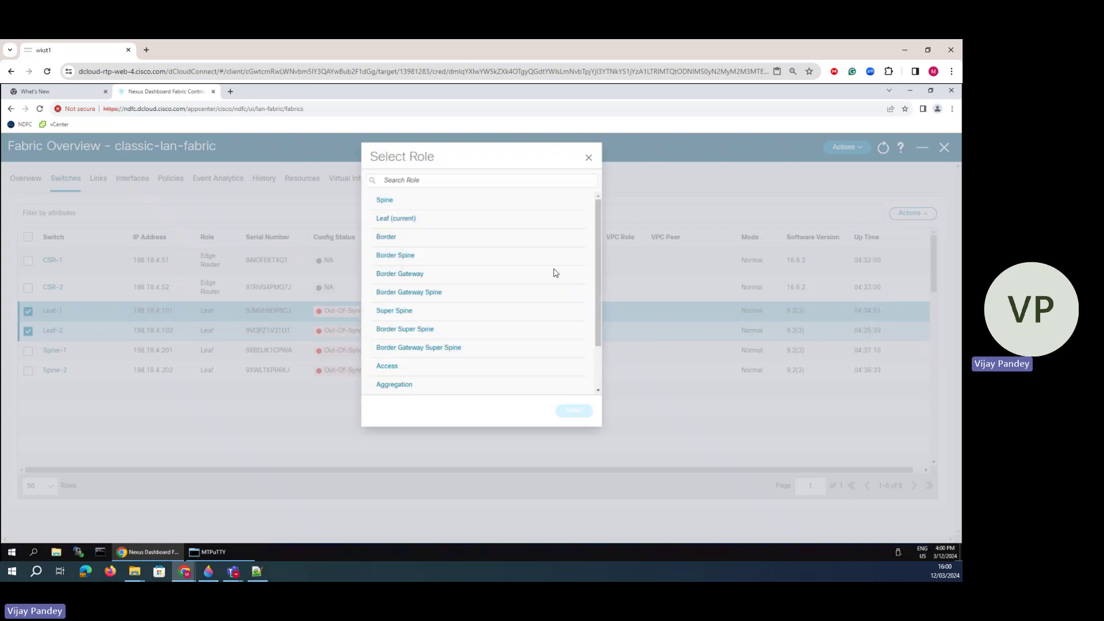
{"action": "left_click", "coordinate": [395, 218]}
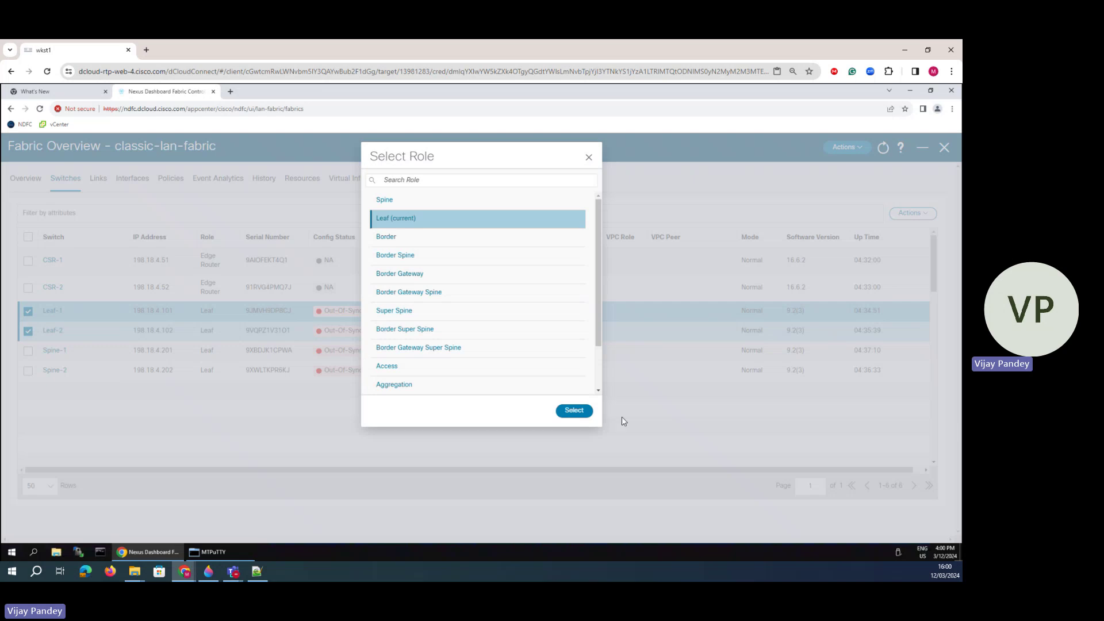
{"action": "left_click", "coordinate": [556, 404]}
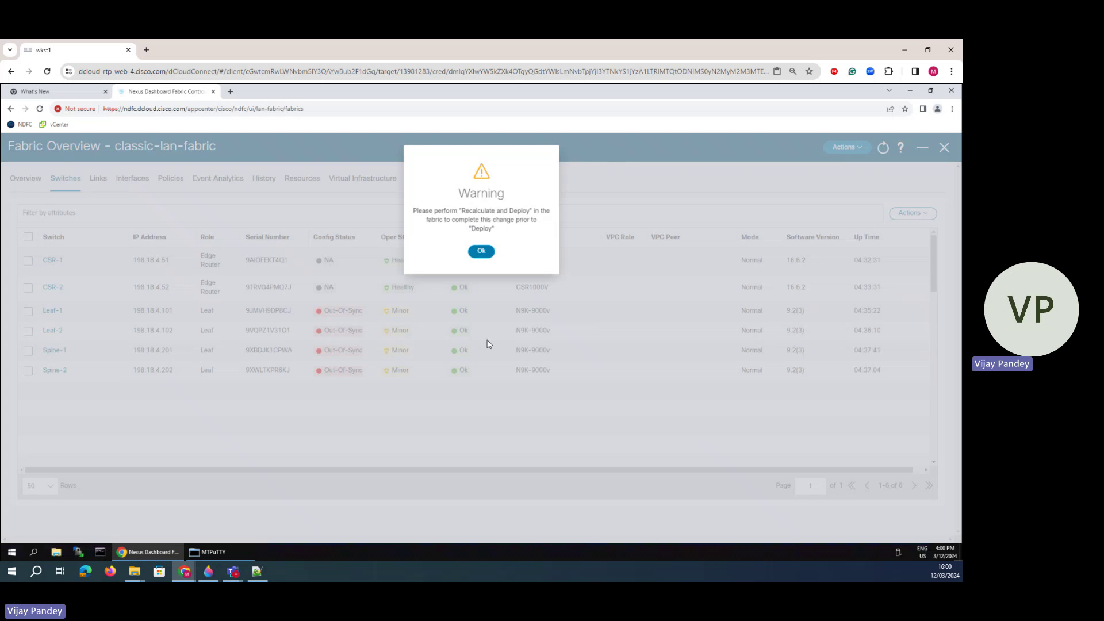
{"action": "left_click", "coordinate": [482, 251]}
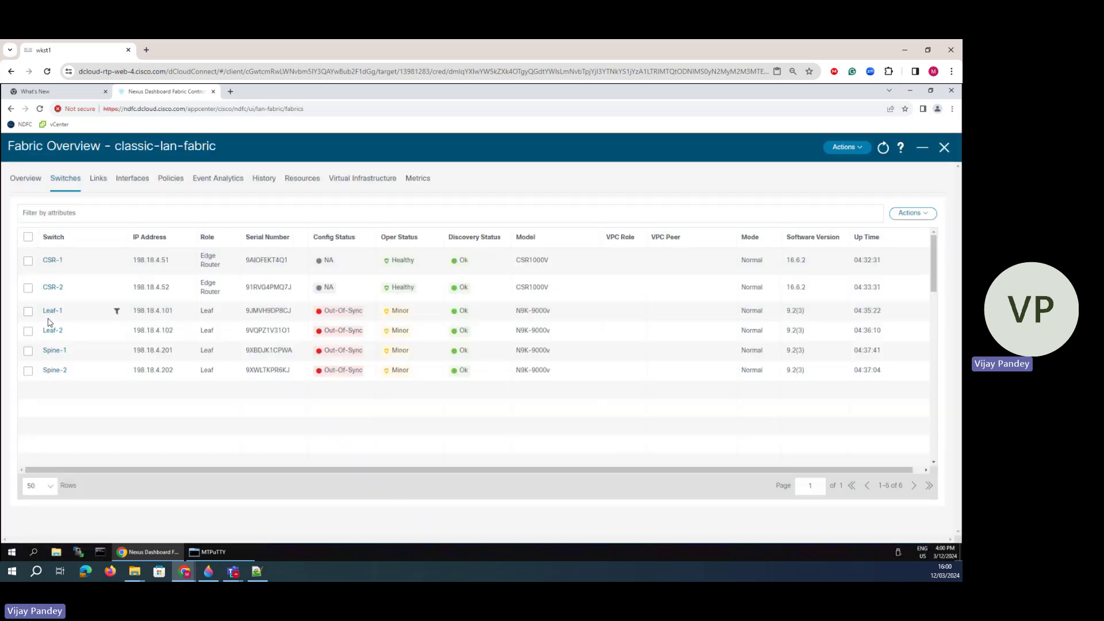
- Give Spine-1 and Spine-2 the Aggregation role and accept the warning
{"action": "left_click", "coordinate": [28, 350]}
{"action": "left_click", "coordinate": [28, 371]}
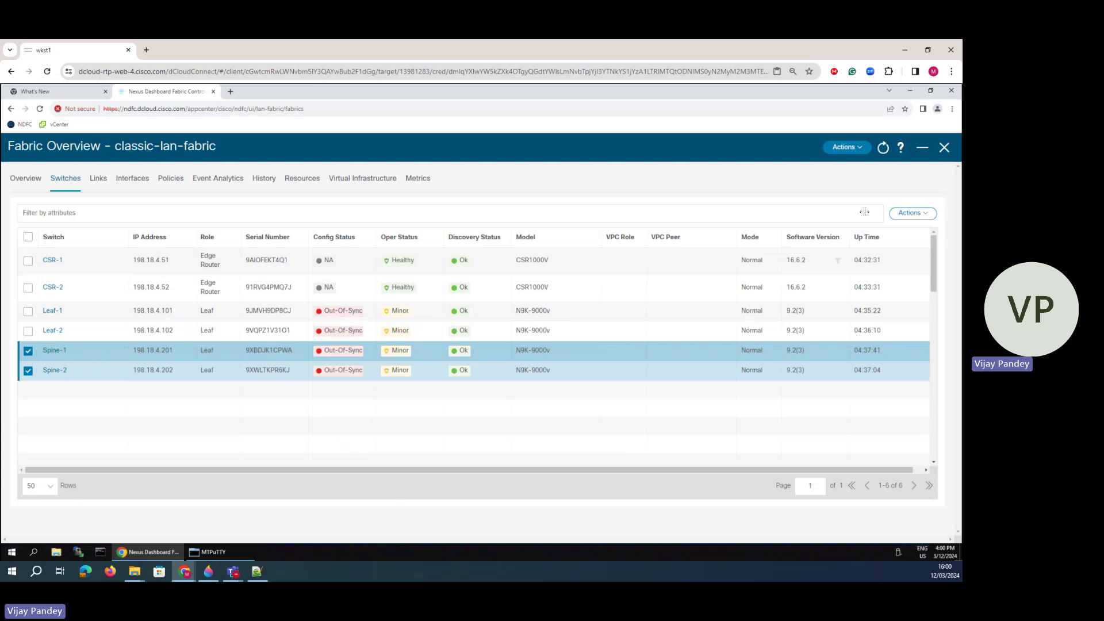
{"action": "left_click", "coordinate": [912, 213]}
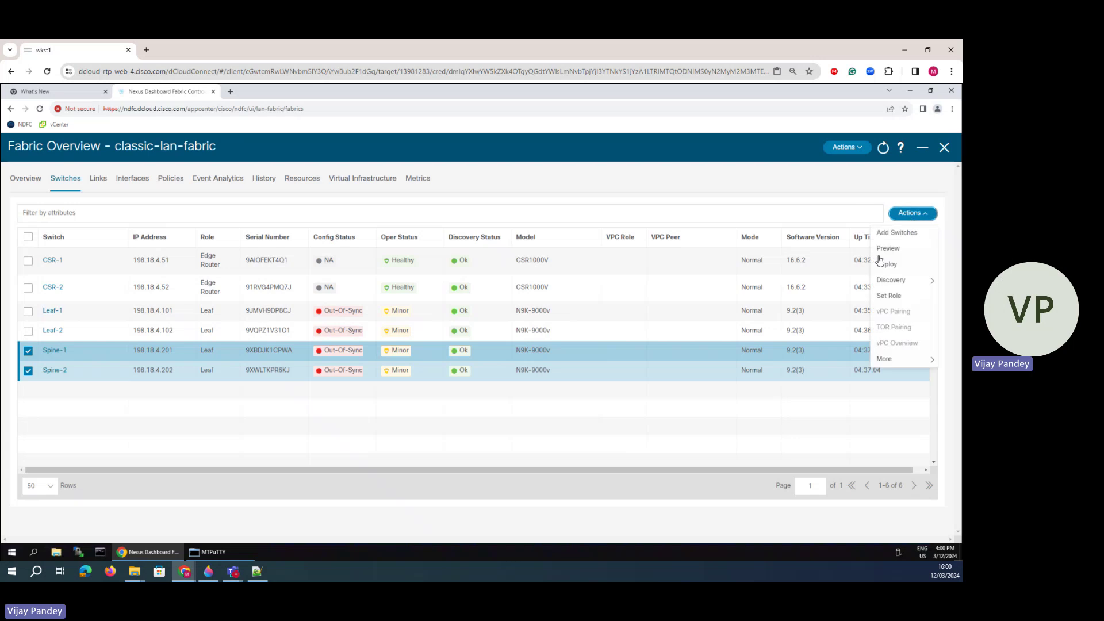
{"action": "left_click", "coordinate": [889, 296]}
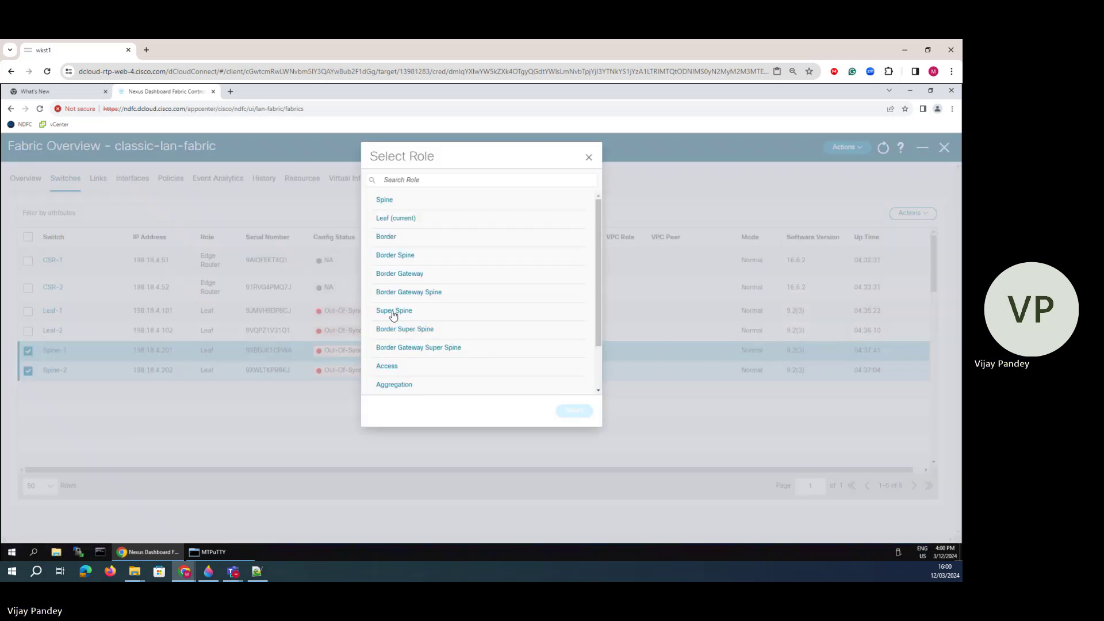
{"action": "left_click", "coordinate": [398, 391]}
{"action": "left_click", "coordinate": [573, 410]}
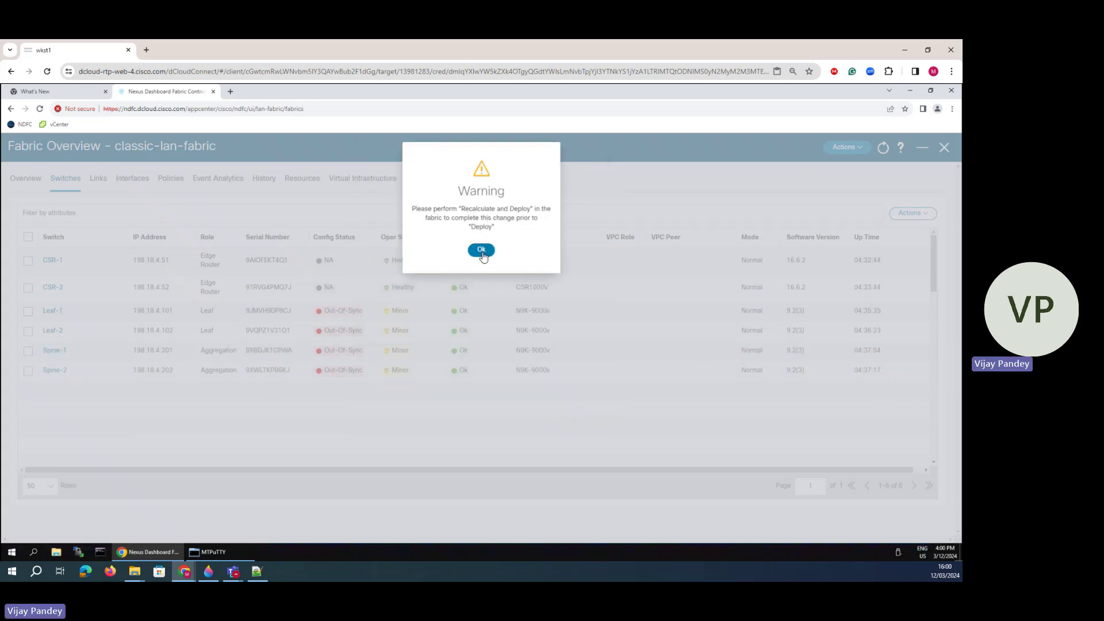
{"action": "left_click", "coordinate": [481, 253]}
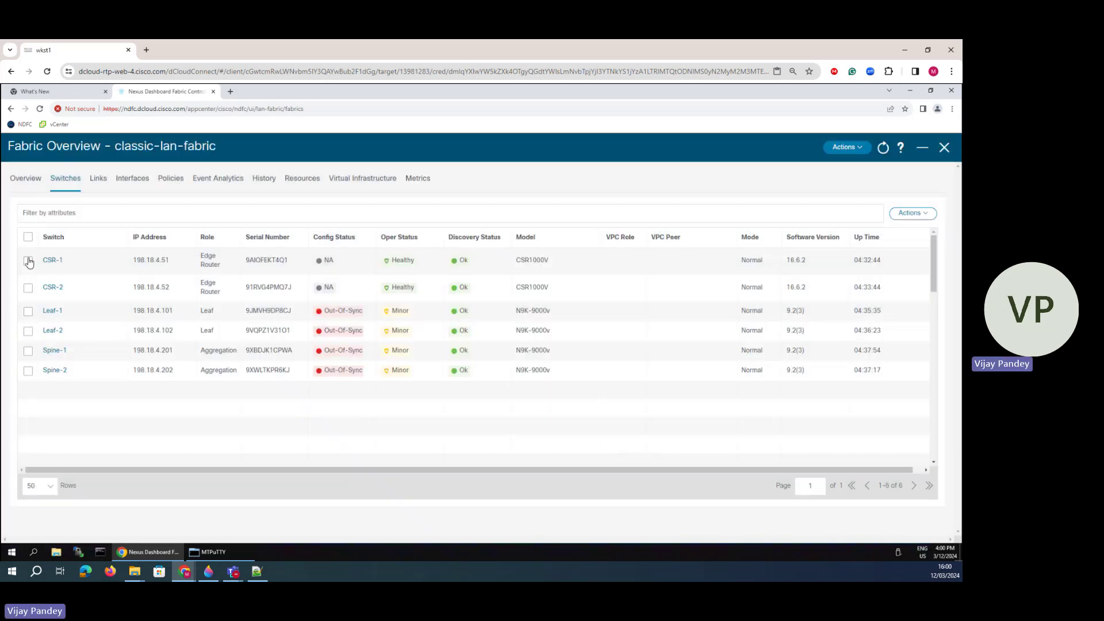
- Give CSR-1 and CSR-2 the Core Router role and accept the warning
{"action": "left_click", "coordinate": [28, 260]}
{"action": "left_click", "coordinate": [28, 288]}
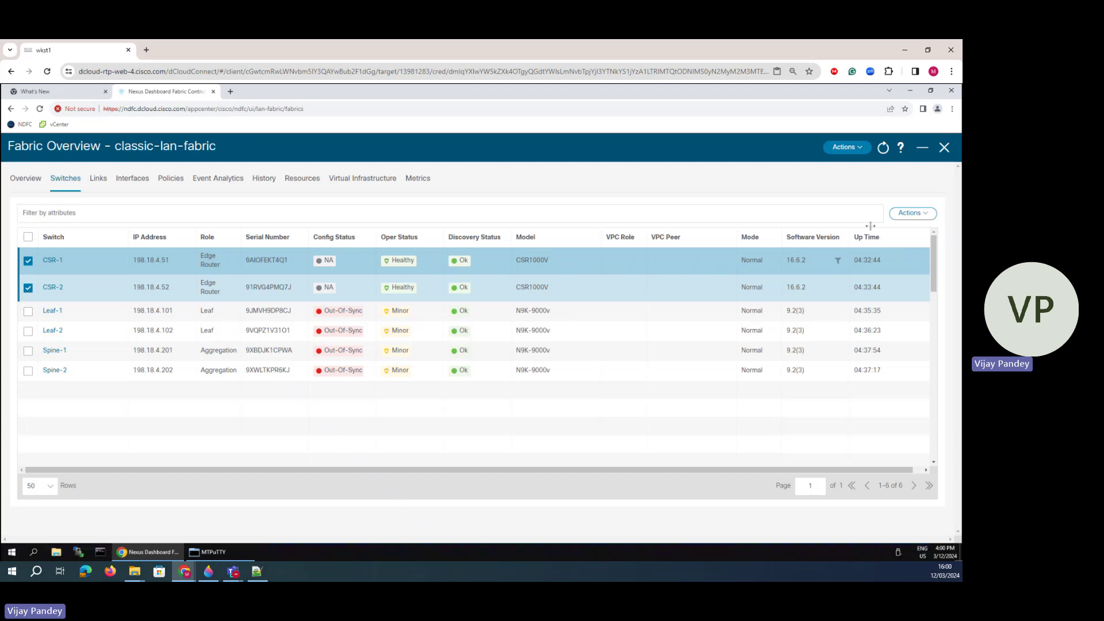
{"action": "left_click", "coordinate": [906, 214]}
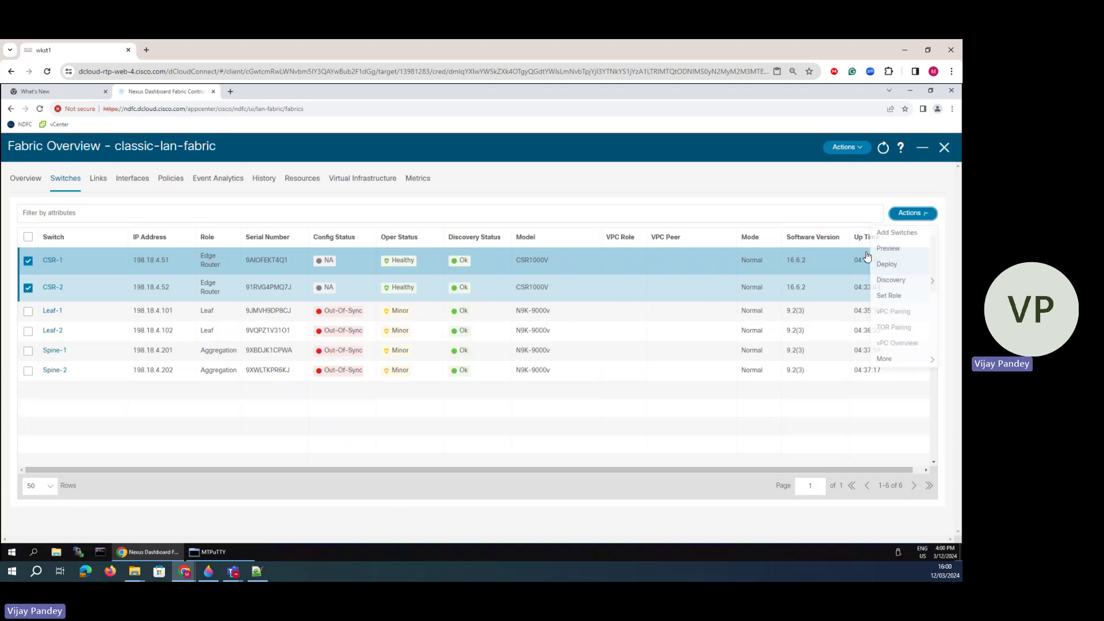
{"action": "left_click", "coordinate": [889, 296]}
{"action": "left_click", "coordinate": [384, 202]}
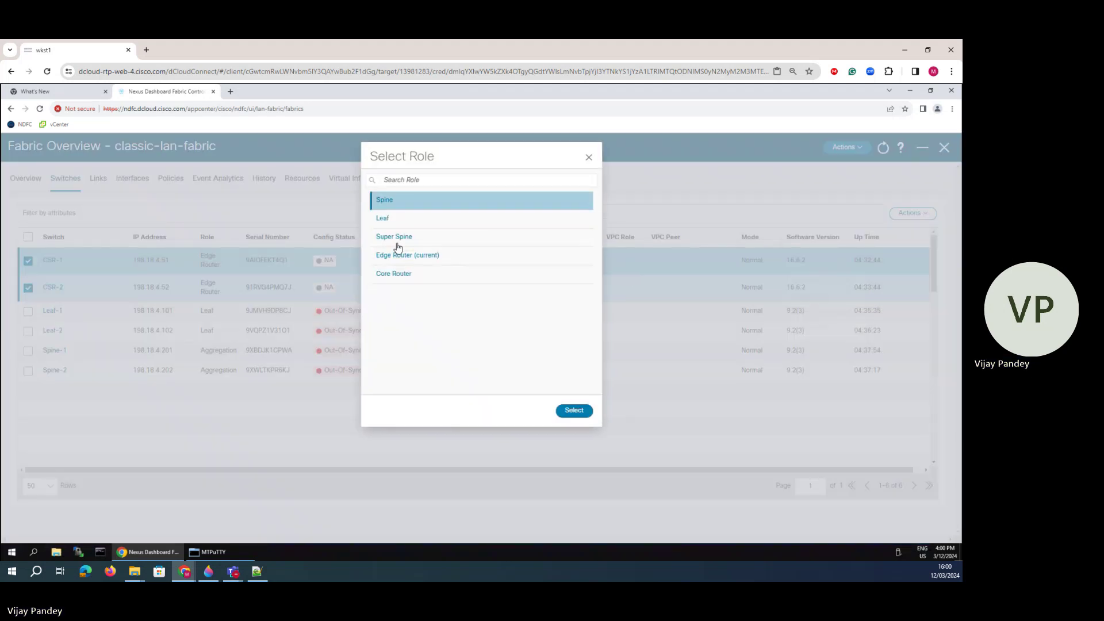
{"action": "left_click", "coordinate": [403, 274]}
{"action": "left_click", "coordinate": [581, 411]}
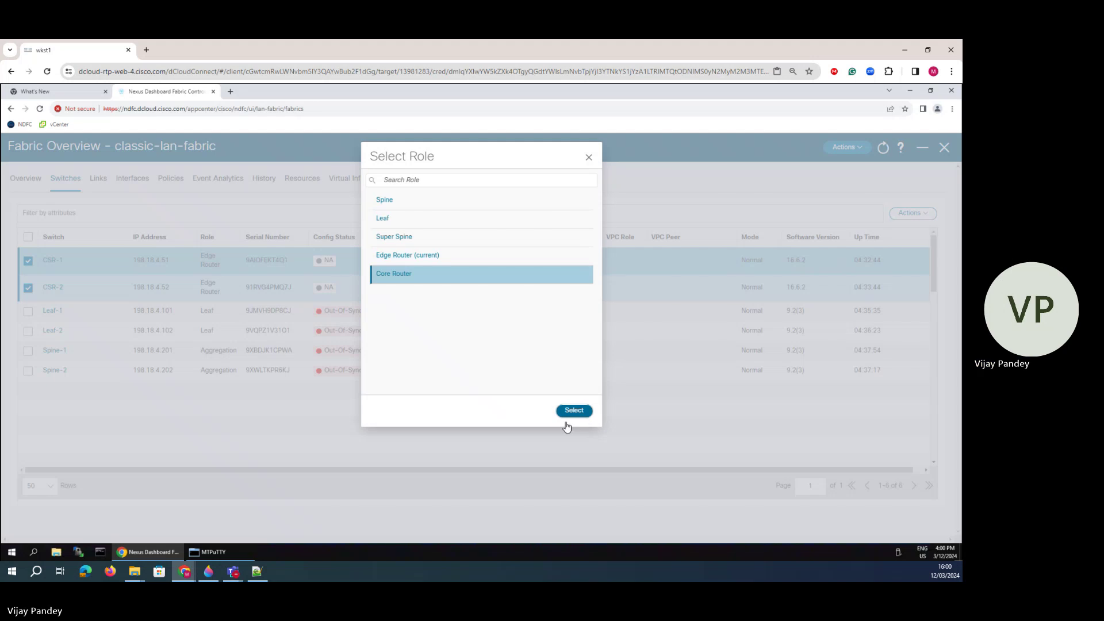
{"action": "left_click", "coordinate": [483, 252]}
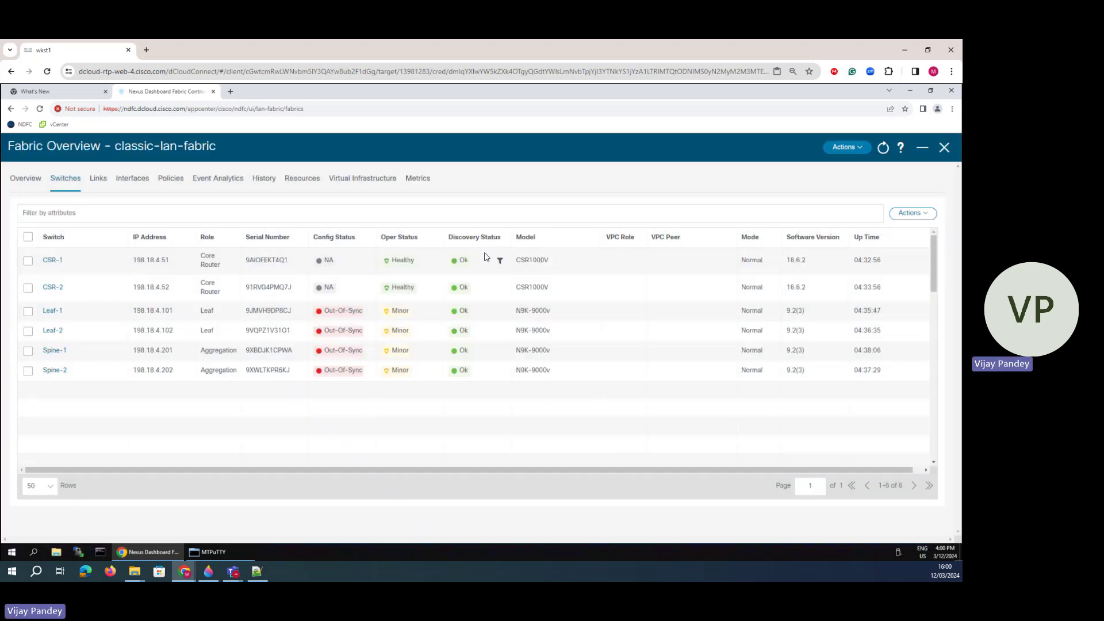
{"action": "left_click", "coordinate": [913, 213]}
{"action": "left_click", "coordinate": [855, 151]}
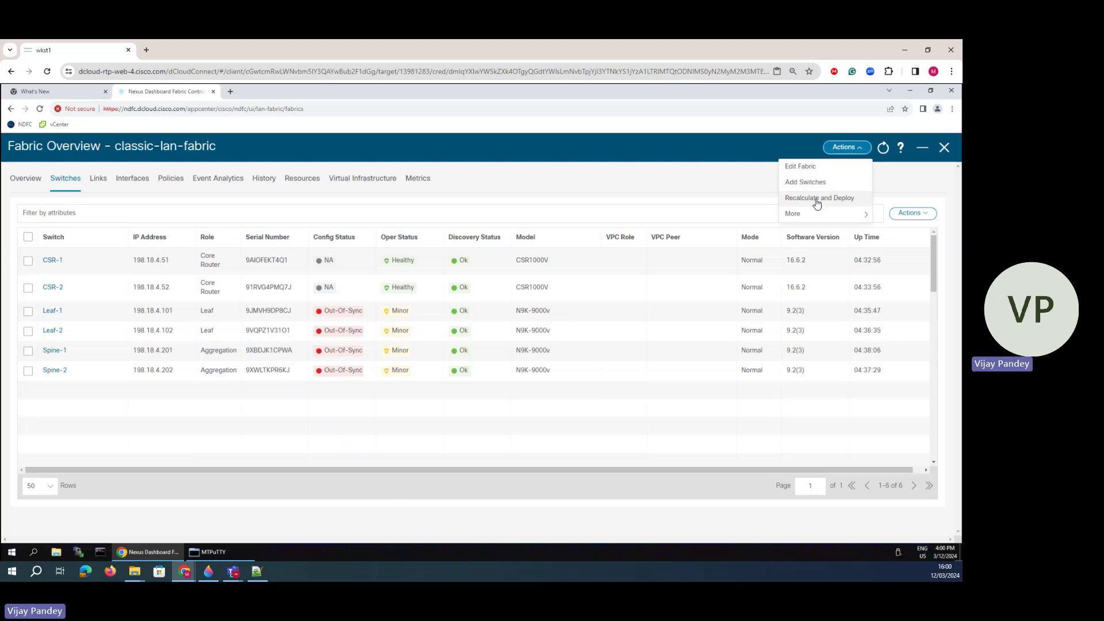
- Recalculate and deploy classic-lan-fabric's pending config to all switches, then bring up MTPuTTY
{"action": "left_click", "coordinate": [817, 203]}
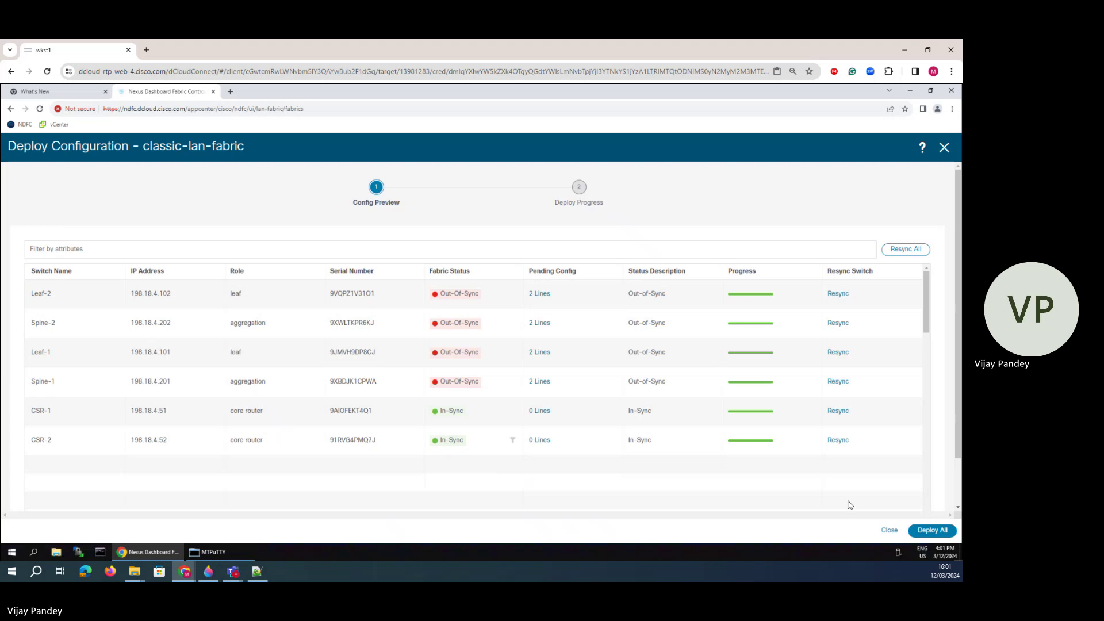
{"action": "left_click", "coordinate": [932, 530]}
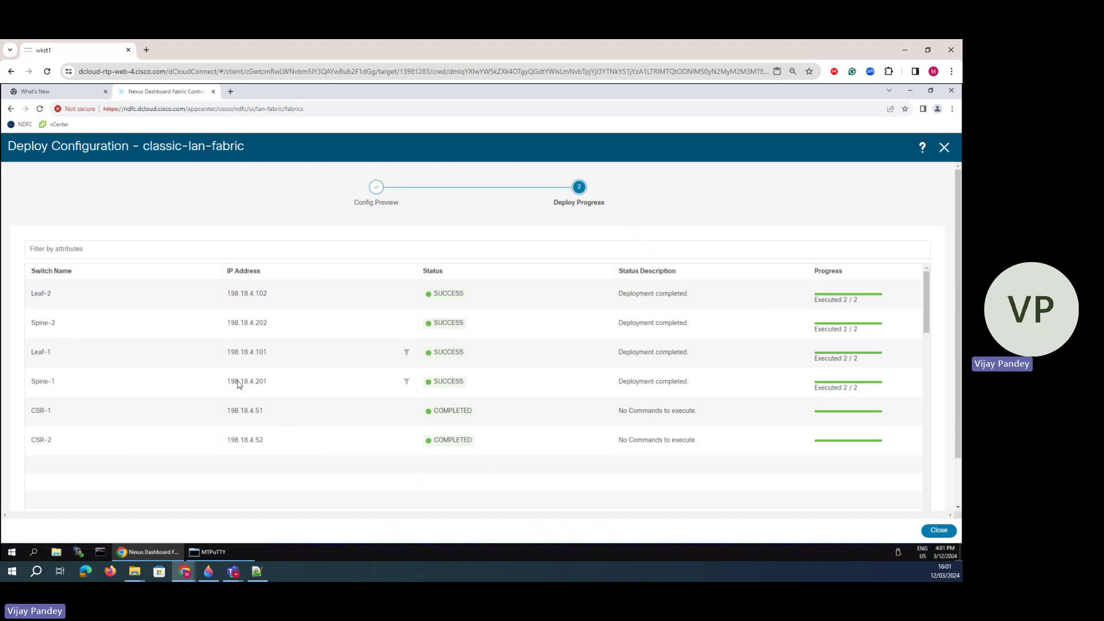
{"action": "left_click", "coordinate": [210, 553]}
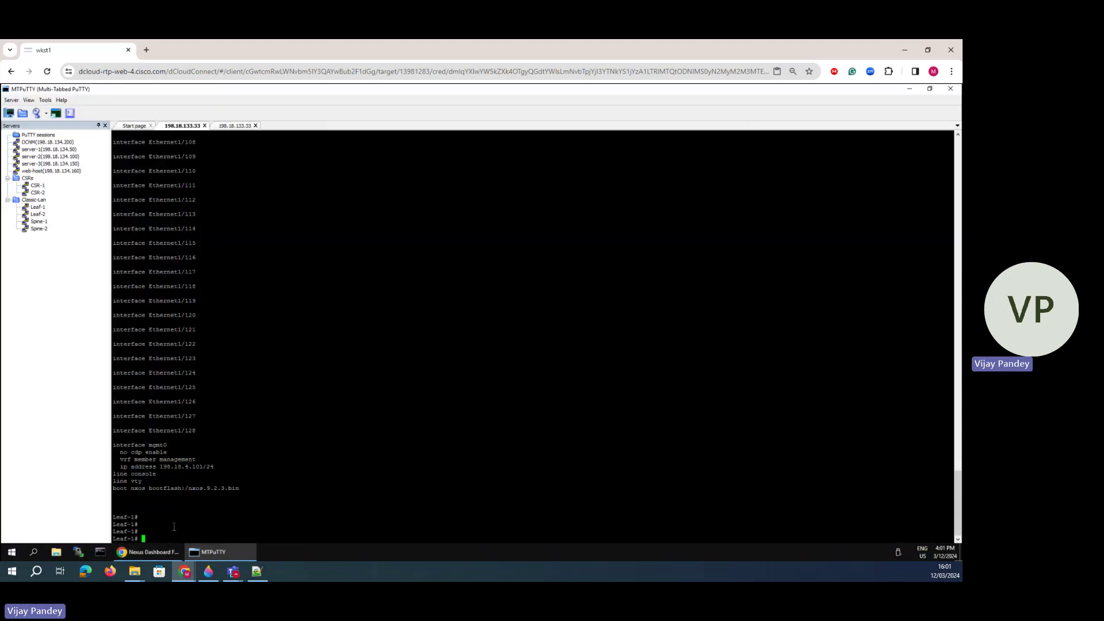
- Run show run on Leaf-1 and page to the end, noting the snmp-server host lines
{"action": "key", "text": "Return"}
{"action": "type", "text": "show r"}
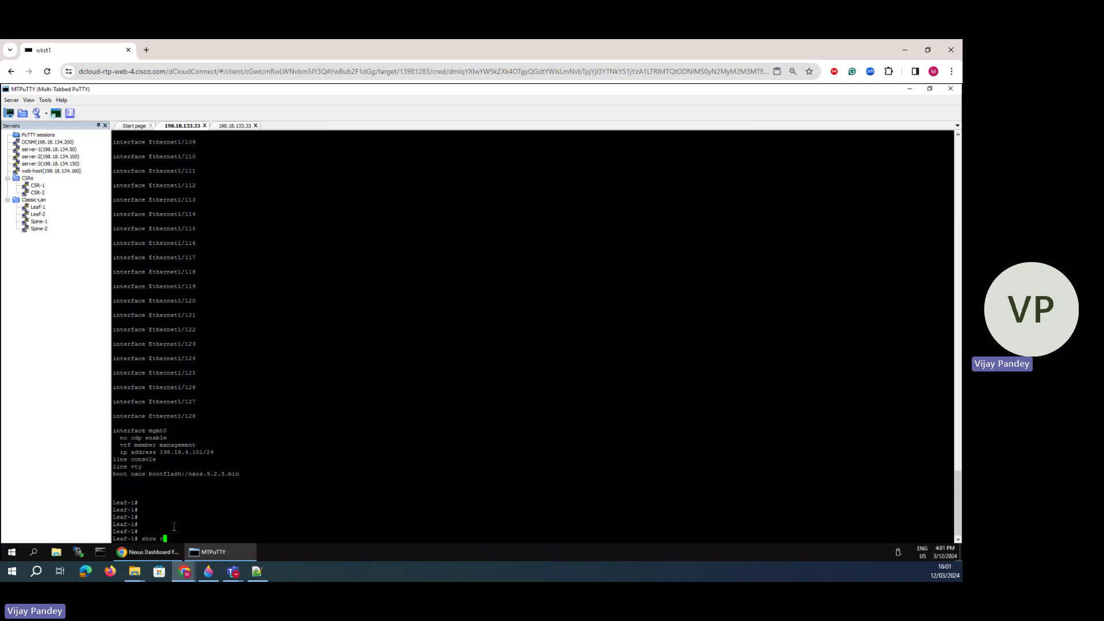
{"action": "type", "text": "un"}
{"action": "key", "text": "Return"}
{"action": "key", "text": "space"}
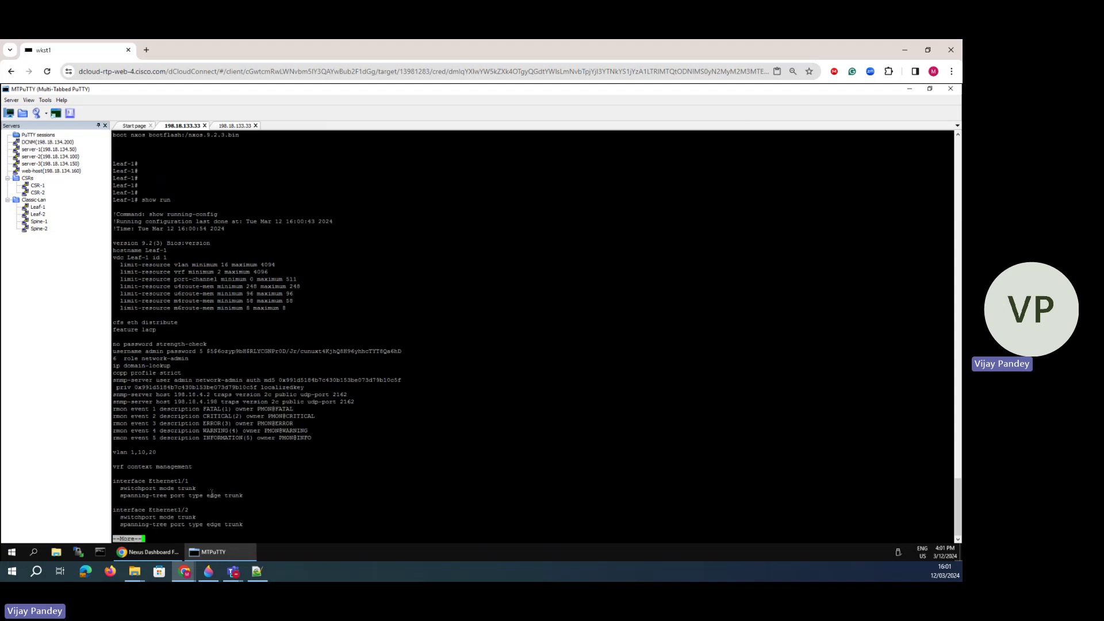
{"action": "left_click_drag", "start_coordinate": [362, 402], "coordinate": [110, 400]}
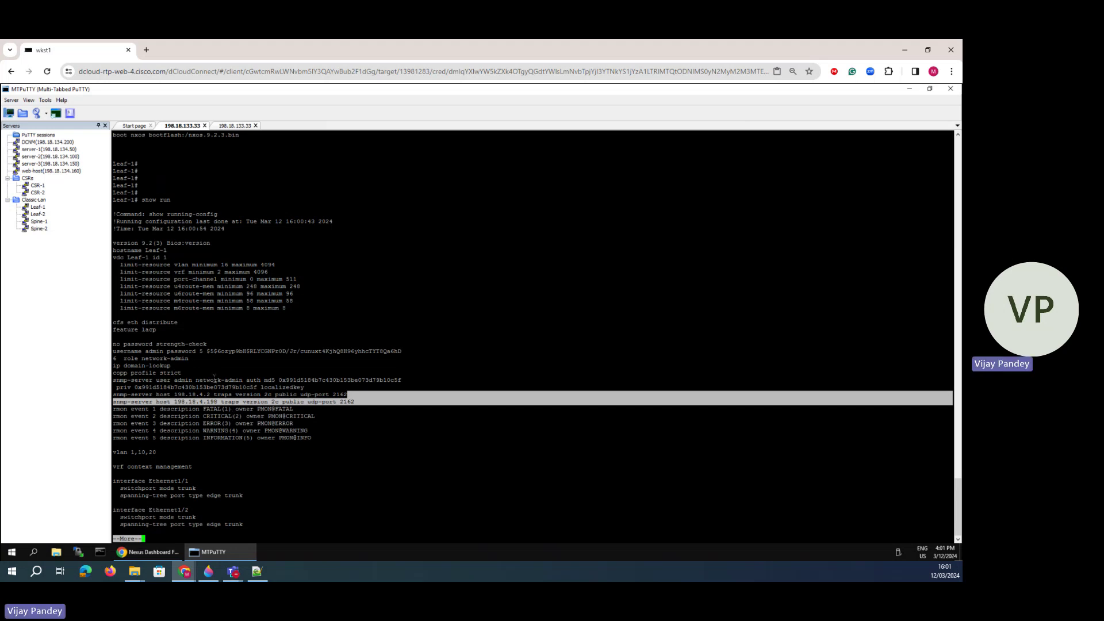
{"action": "key", "text": "space"}
{"action": "key", "text": "space"}
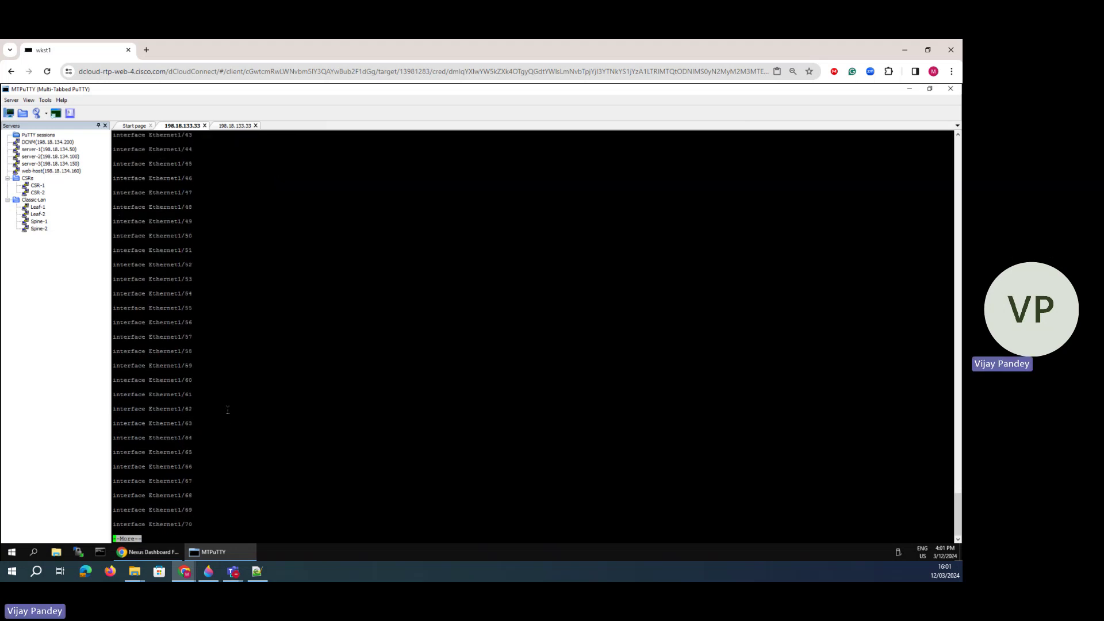
{"action": "key", "text": "space"}
{"action": "key", "text": "space"}
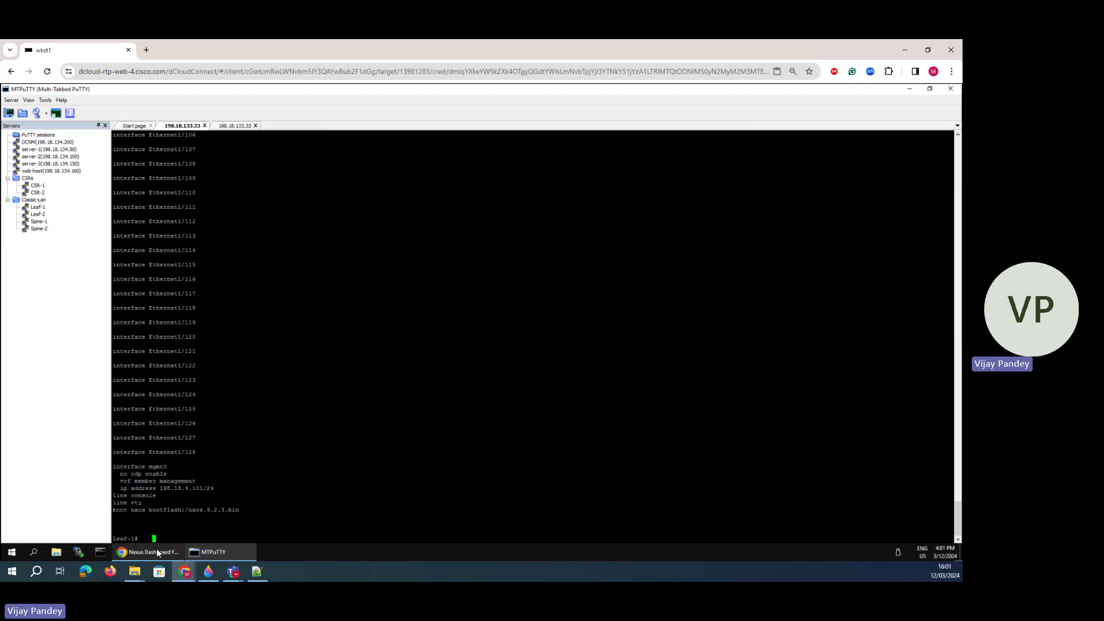
{"action": "left_click", "coordinate": [155, 550]}
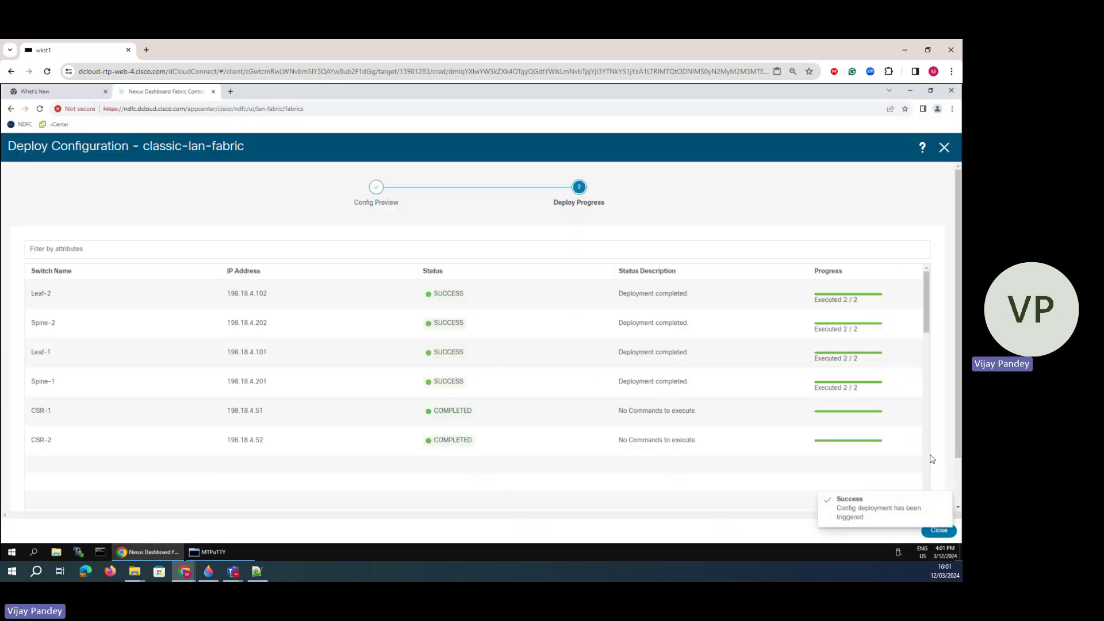
- Close the Deploy Configuration window to see all six switches In-Sync
{"action": "left_click", "coordinate": [944, 149]}
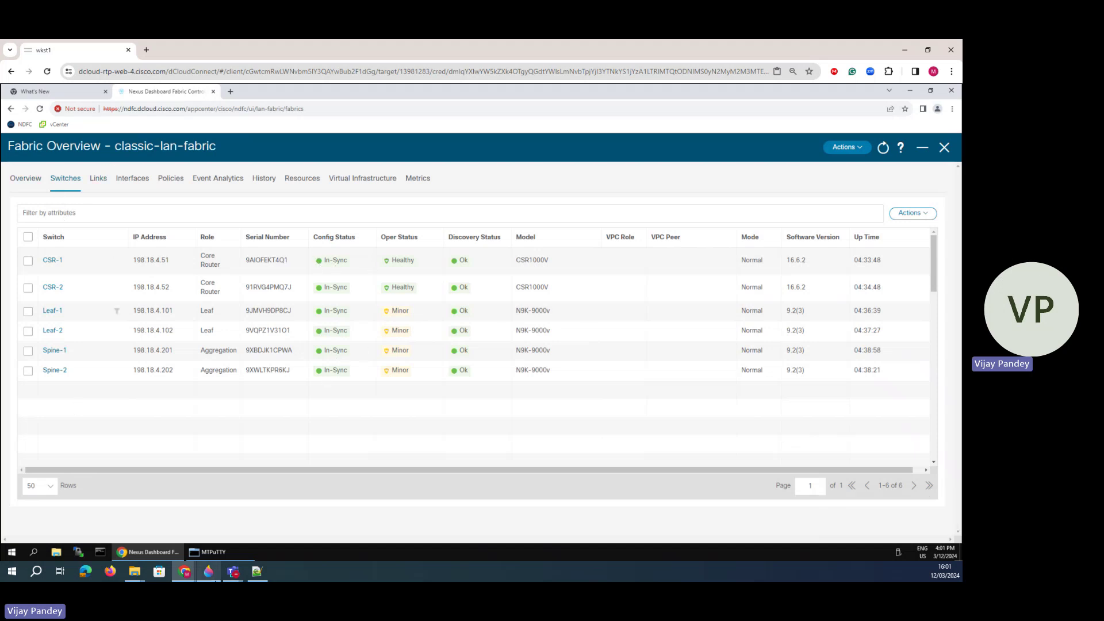
{"action": "mouse_move", "coordinate": [228, 556]}
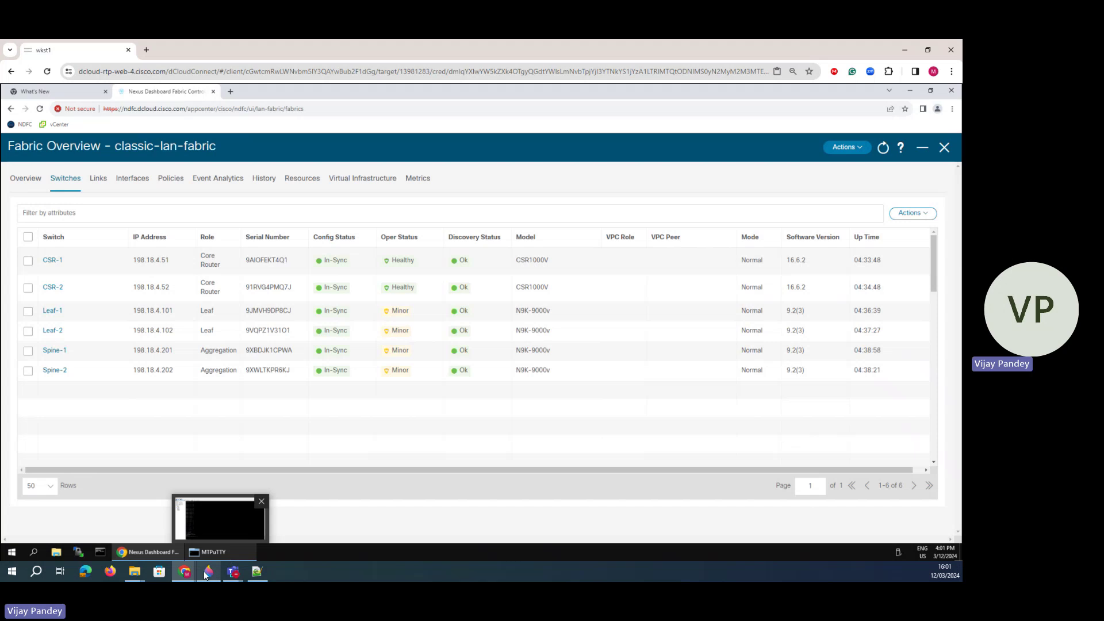
- On the topology diagram, pen-mark the VPC Domain 200 and 100 labels and the Spine-1/Spine-2 peer links
{"action": "left_click", "coordinate": [207, 571]}
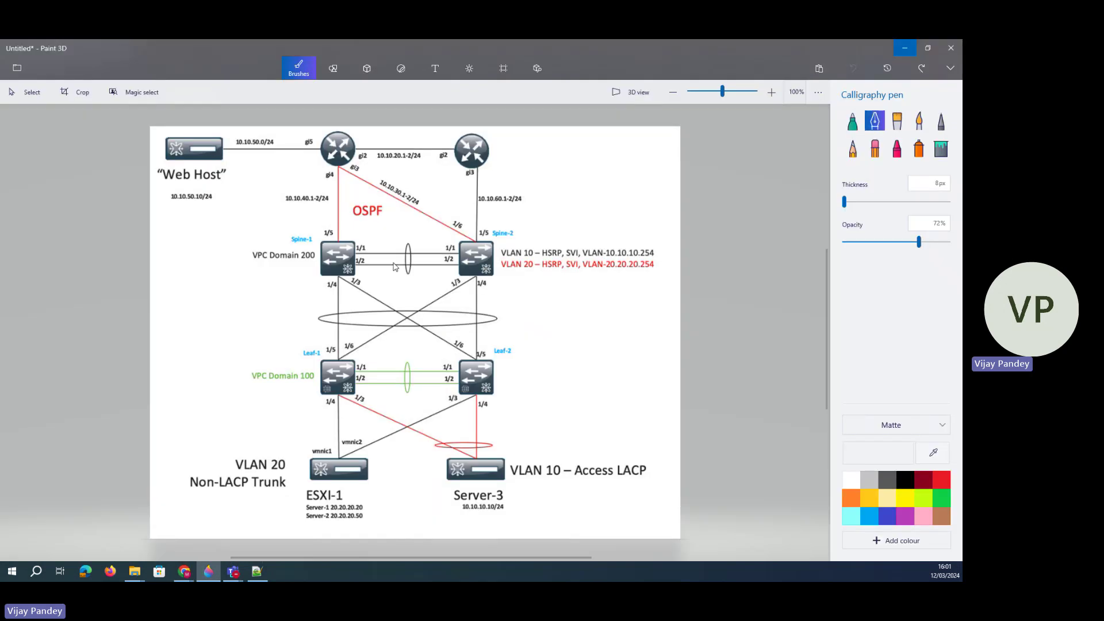
{"action": "mouse_move", "coordinate": [257, 248]}
{"action": "left_mouse_down"}
{"action": "mouse_move", "coordinate": [315, 252]}
{"action": "mouse_move", "coordinate": [299, 265]}
{"action": "left_mouse_up"}
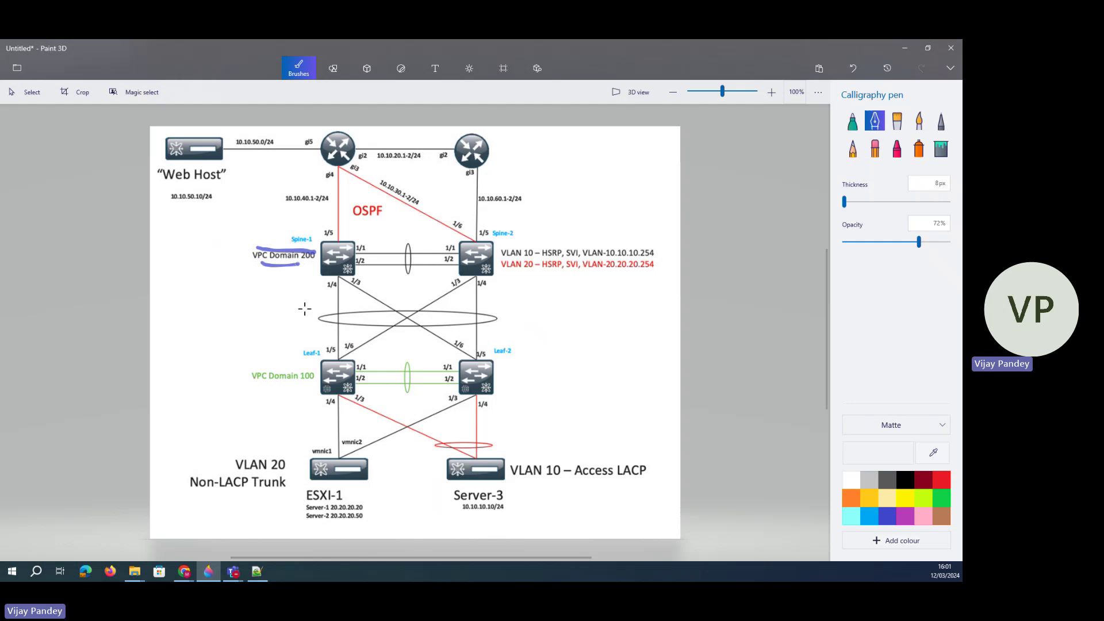
{"action": "mouse_move", "coordinate": [256, 389]}
{"action": "left_mouse_down"}
{"action": "mouse_move", "coordinate": [308, 385]}
{"action": "mouse_move", "coordinate": [309, 365]}
{"action": "left_mouse_up"}
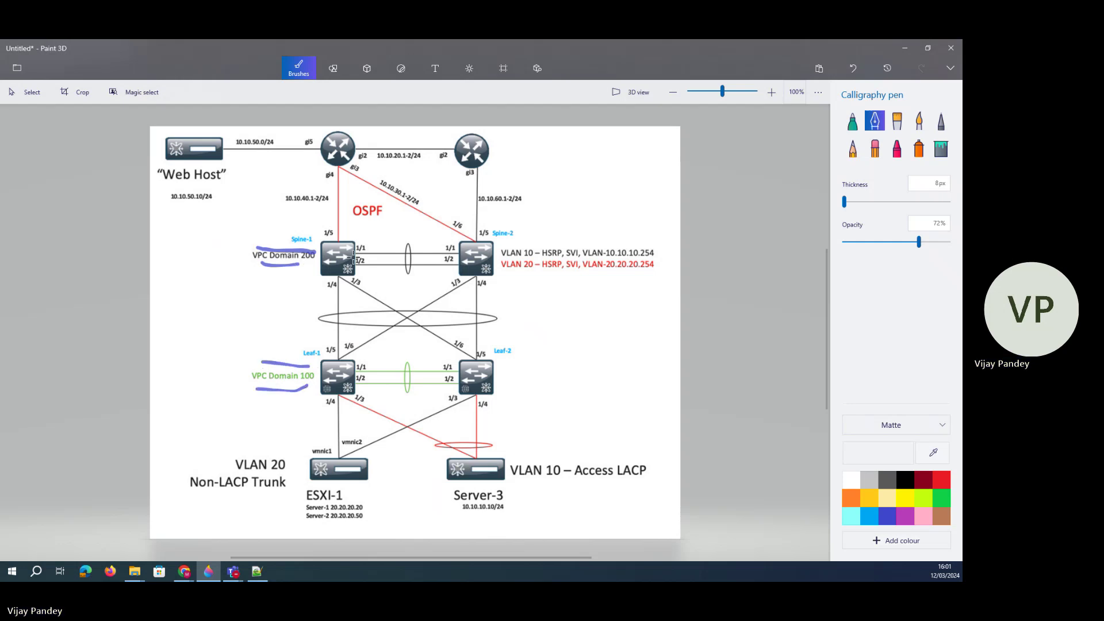
{"action": "mouse_move", "coordinate": [357, 251]}
{"action": "left_mouse_down"}
{"action": "mouse_move", "coordinate": [385, 261]}
{"action": "mouse_move", "coordinate": [391, 237]}
{"action": "mouse_move", "coordinate": [460, 251]}
{"action": "left_mouse_up"}
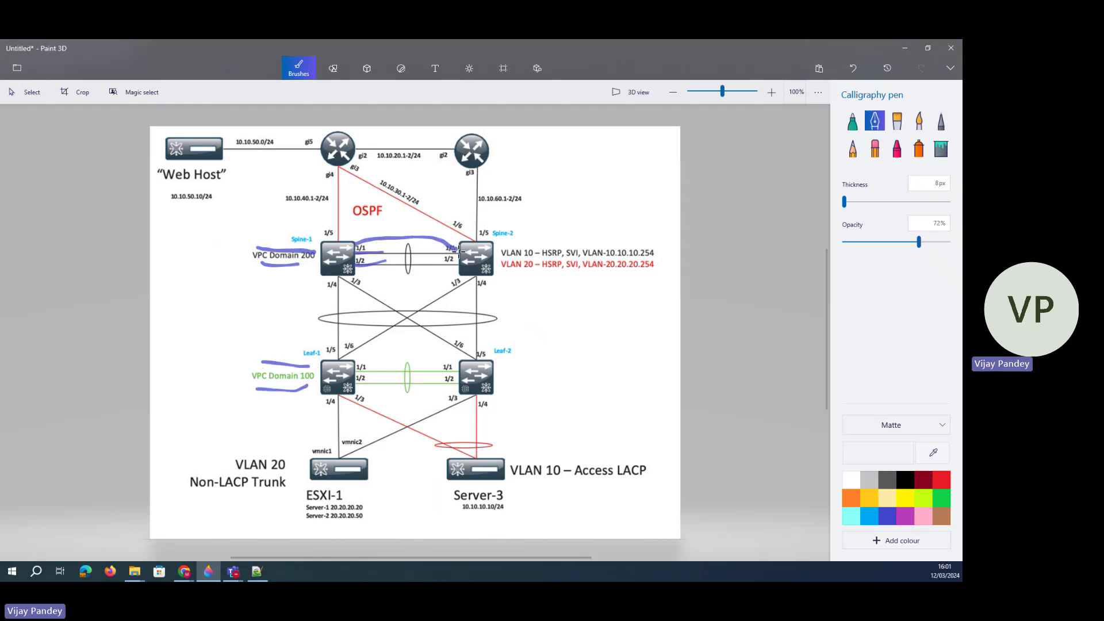
- Undo all three pen marks and minimize Paint 3D
{"action": "left_click", "coordinate": [853, 68]}
{"action": "left_click", "coordinate": [854, 67]}
{"action": "left_click", "coordinate": [854, 68]}
{"action": "left_click", "coordinate": [854, 68]}
{"action": "left_click", "coordinate": [853, 68]}
{"action": "left_click", "coordinate": [854, 68]}
{"action": "left_click", "coordinate": [853, 68]}
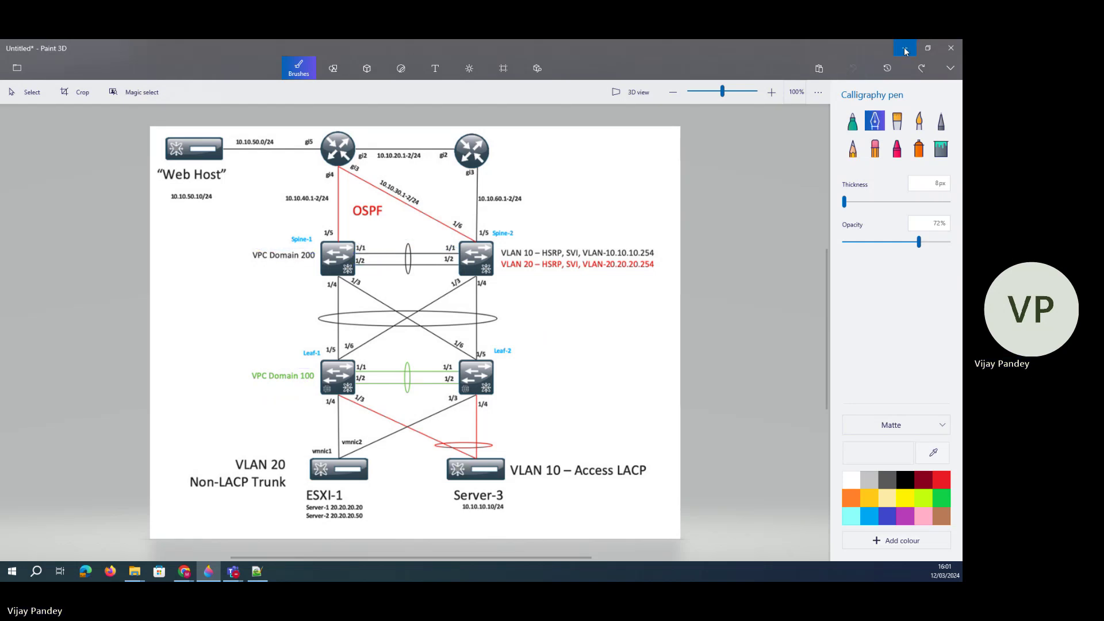
{"action": "left_click", "coordinate": [905, 48]}
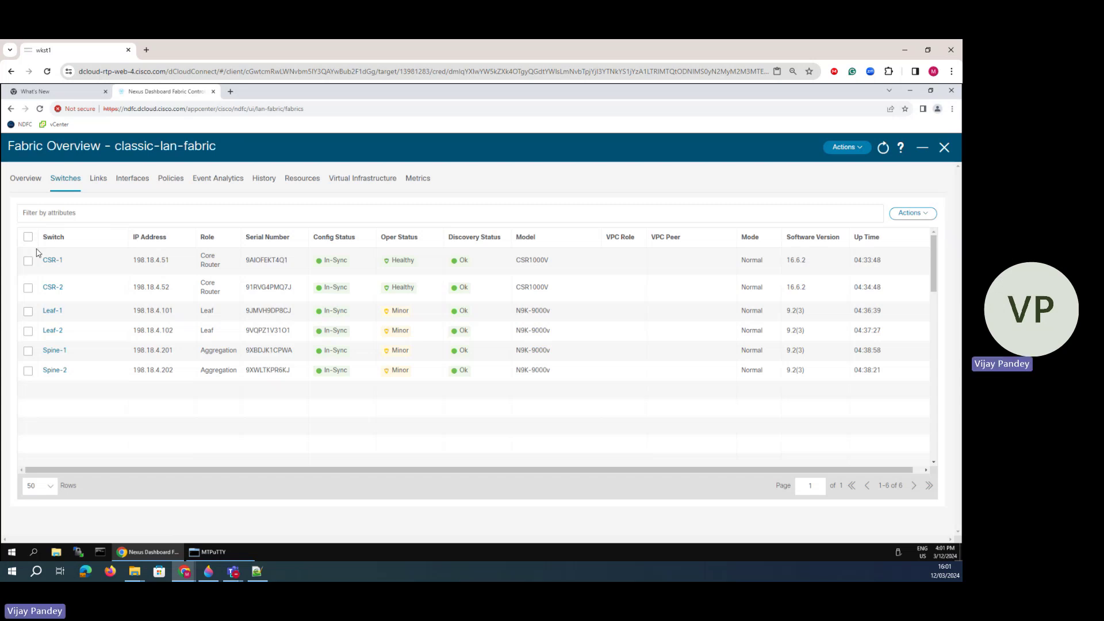
- Start vPC pairing for Spine-1 with Spine-2 as its peer
{"action": "left_click", "coordinate": [32, 358]}
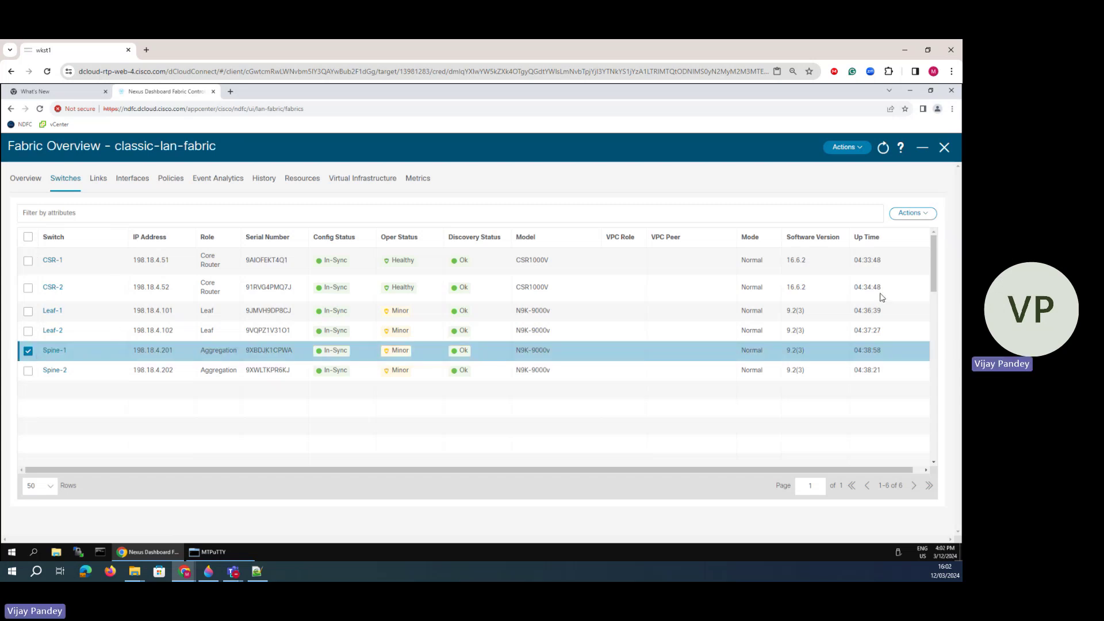
{"action": "left_click", "coordinate": [914, 214]}
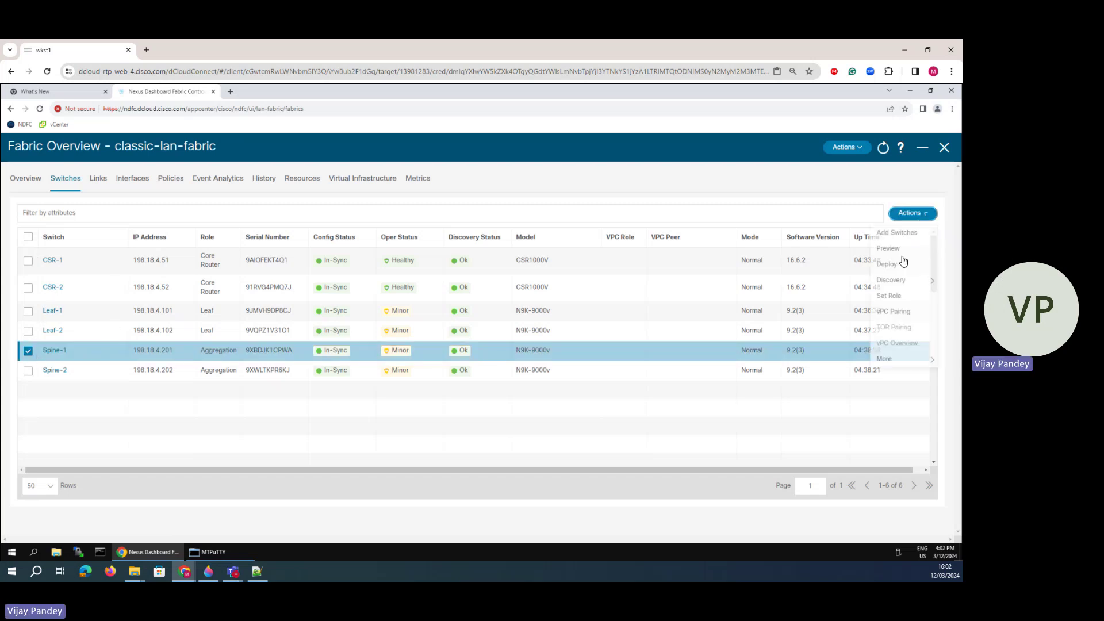
{"action": "left_click", "coordinate": [892, 312]}
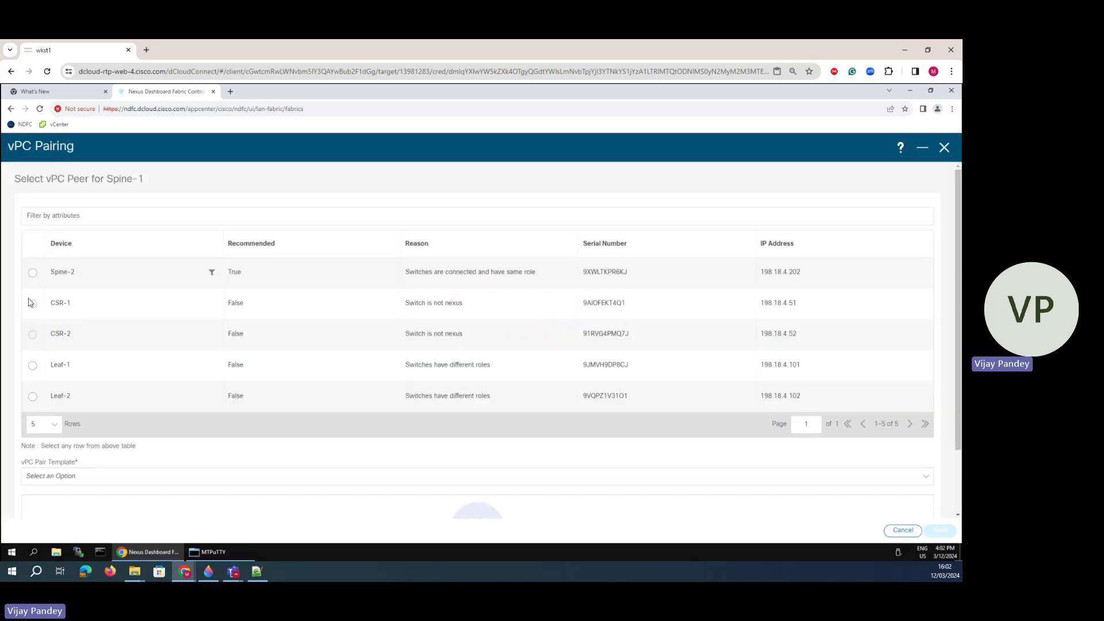
{"action": "left_click", "coordinate": [31, 274]}
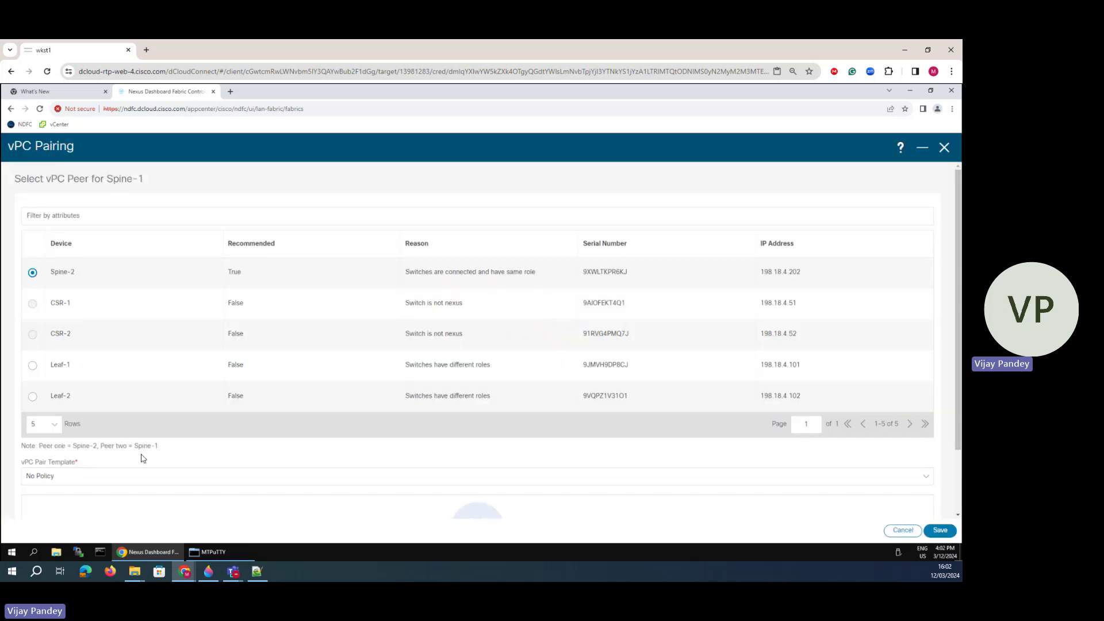
- Choose the vpc_pair template, then close the vPC Pairing dialog without saving
{"action": "scroll", "coordinate": [184, 431], "scroll_direction": "down", "scroll_amount": 2}
{"action": "left_click", "coordinate": [54, 398]}
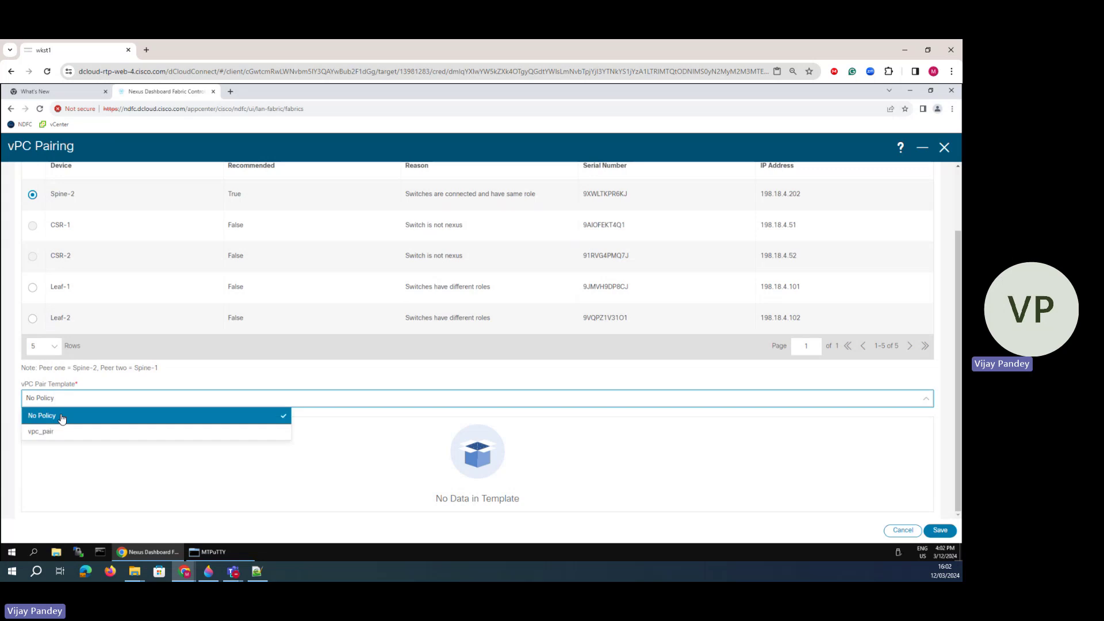
{"action": "left_click", "coordinate": [41, 432]}
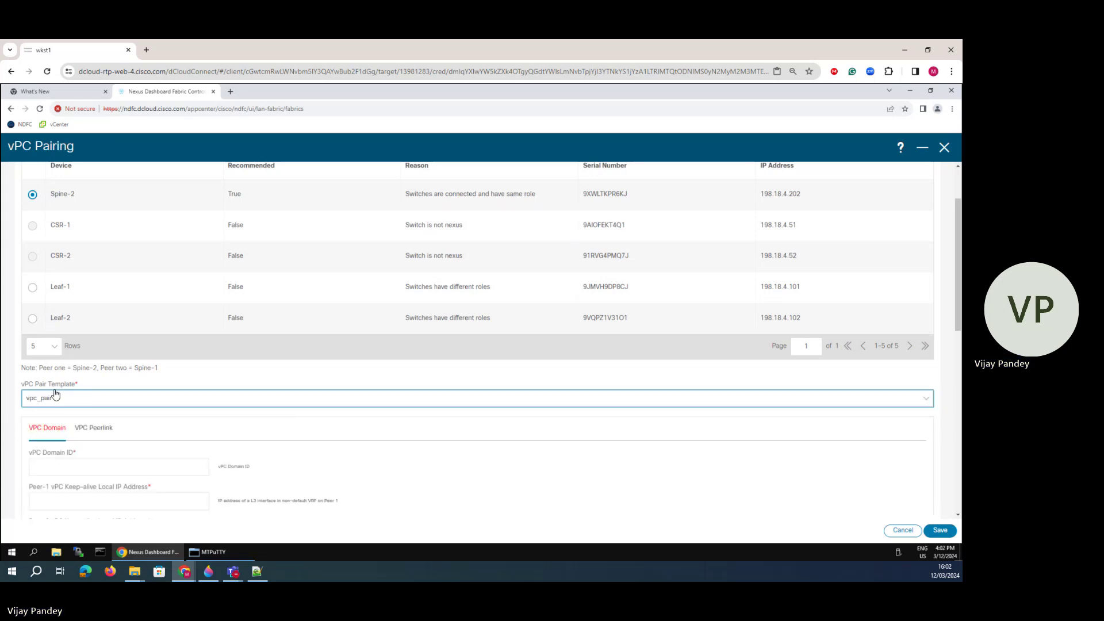
{"action": "scroll", "coordinate": [152, 295], "scroll_direction": "up", "scroll_amount": 2}
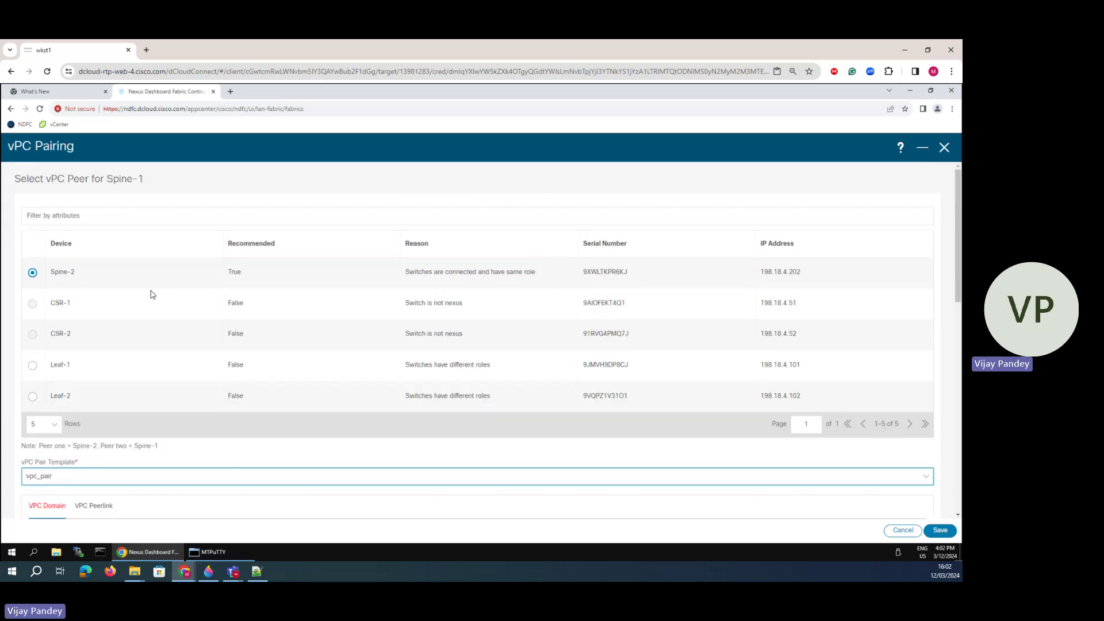
{"action": "left_click", "coordinate": [944, 148]}
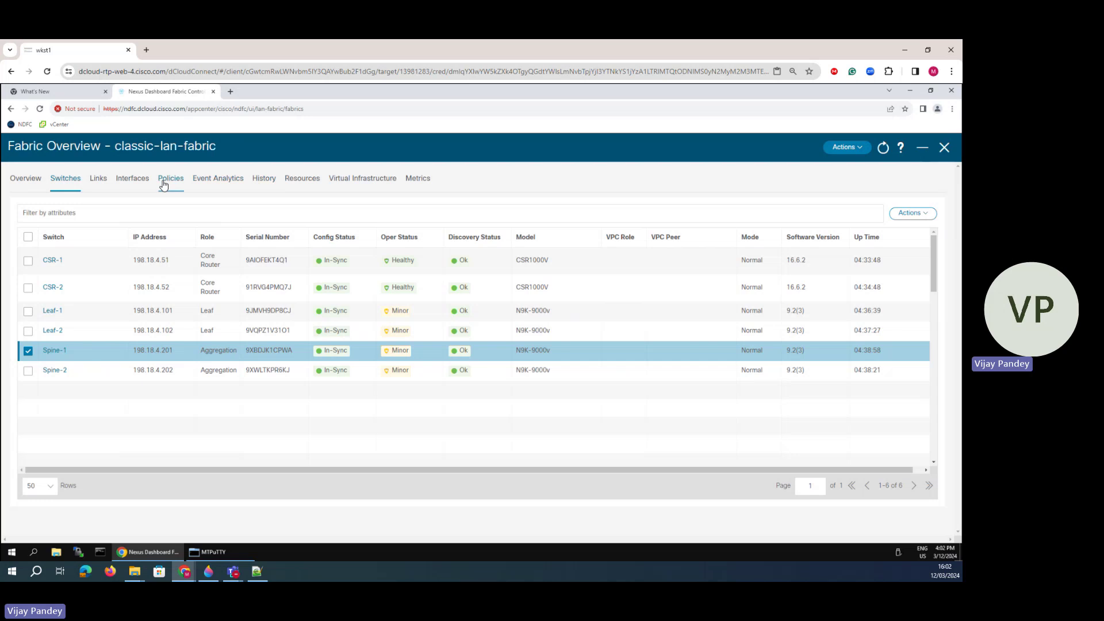
- Show classic-lan-fabric's 72 policies, scroll through them, and choose to add a policy from Actions
{"action": "left_click", "coordinate": [169, 180]}
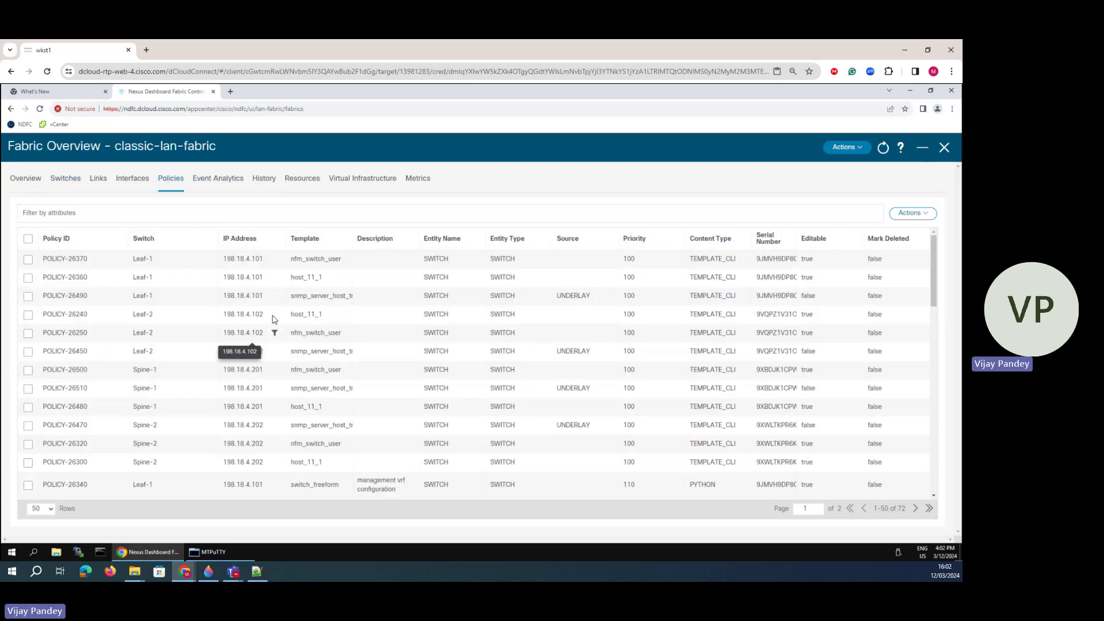
{"action": "scroll", "coordinate": [269, 368], "scroll_direction": "down", "scroll_amount": 10}
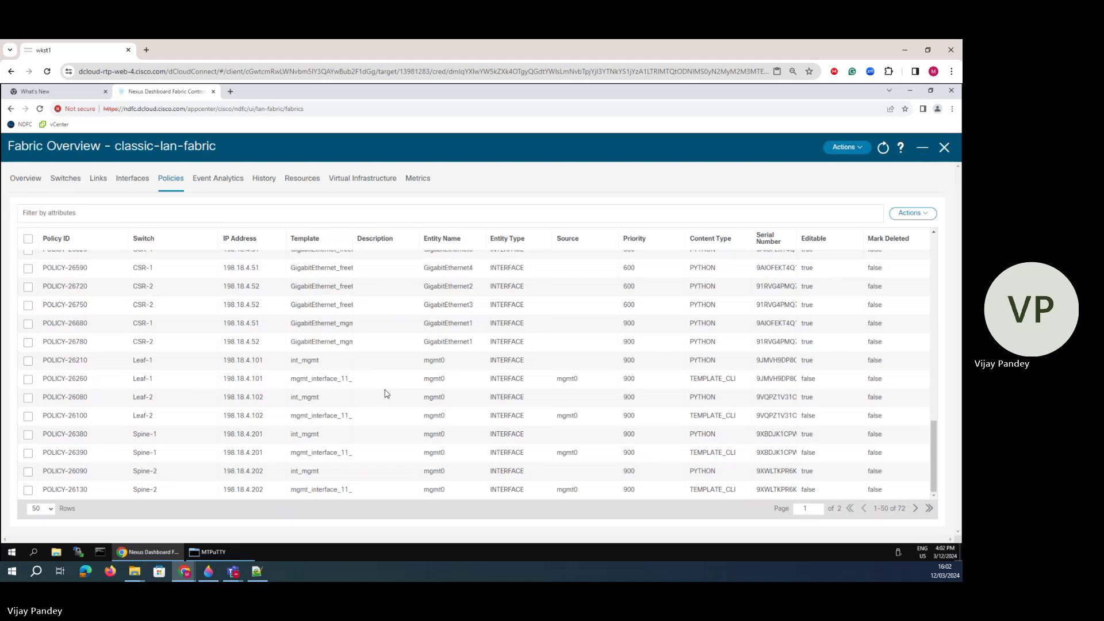
{"action": "scroll", "coordinate": [418, 407], "scroll_direction": "up", "scroll_amount": 12}
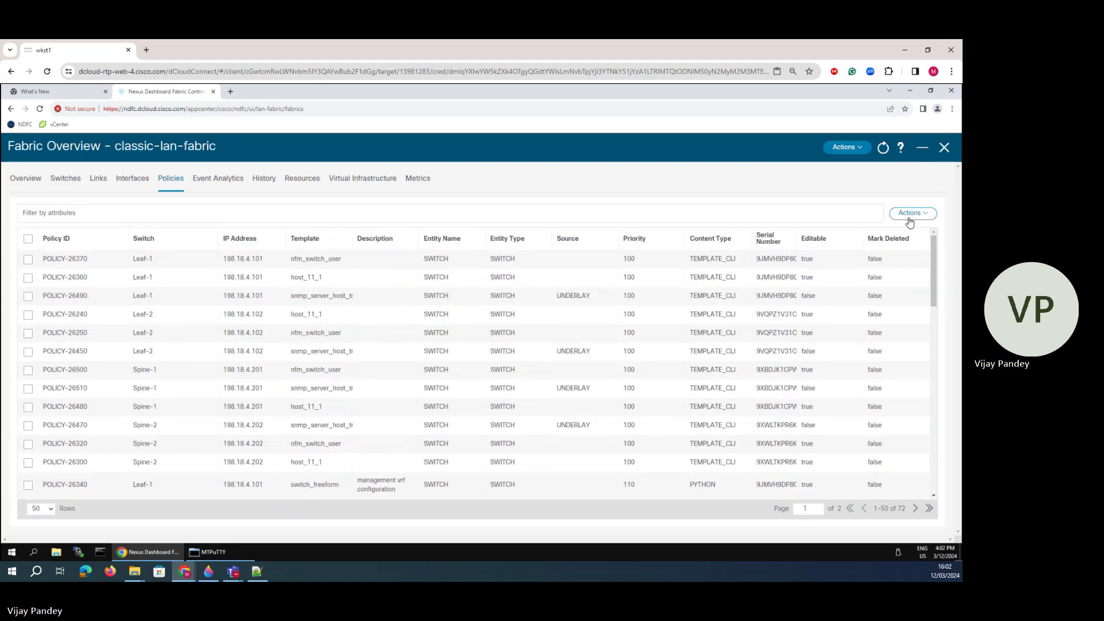
{"action": "left_click", "coordinate": [911, 214]}
{"action": "left_click", "coordinate": [895, 238]}
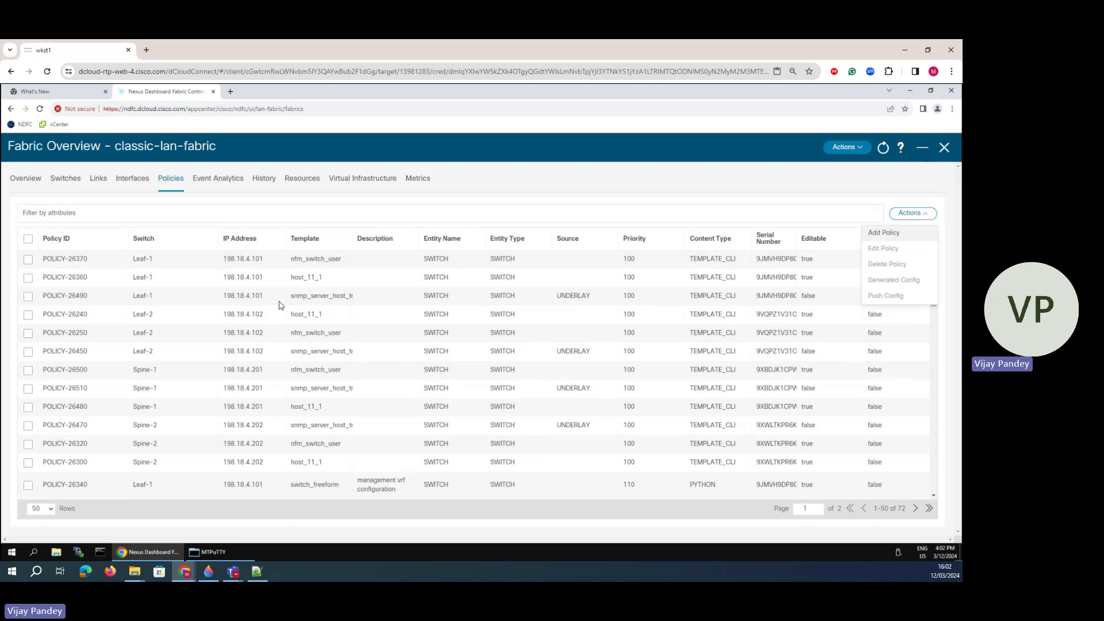
{"action": "left_click", "coordinate": [505, 297]}
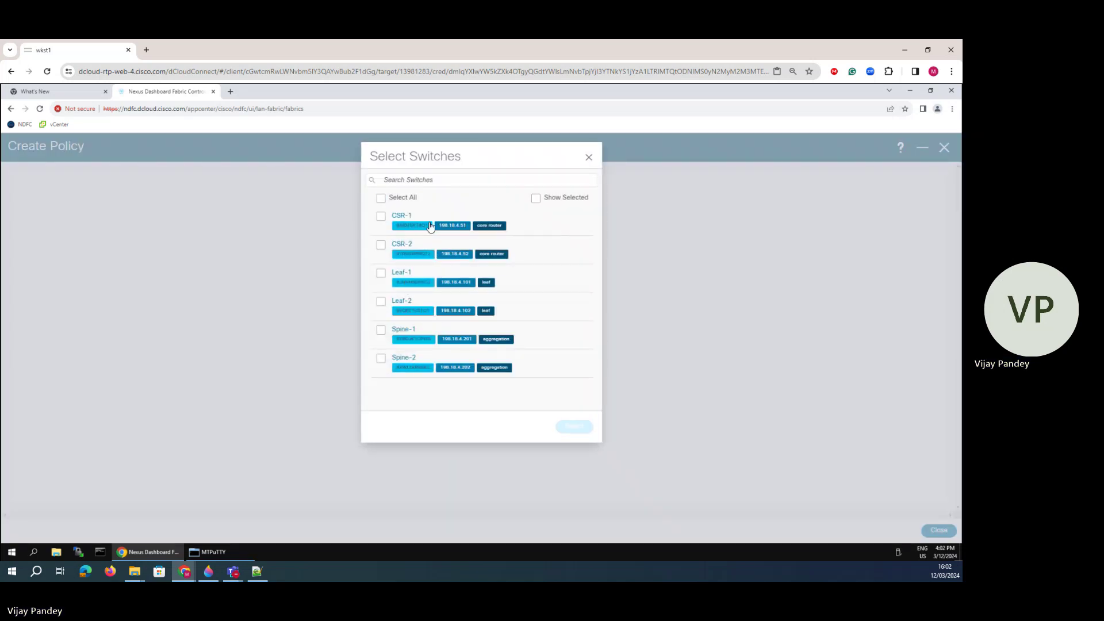
{"action": "left_click", "coordinate": [535, 197]}
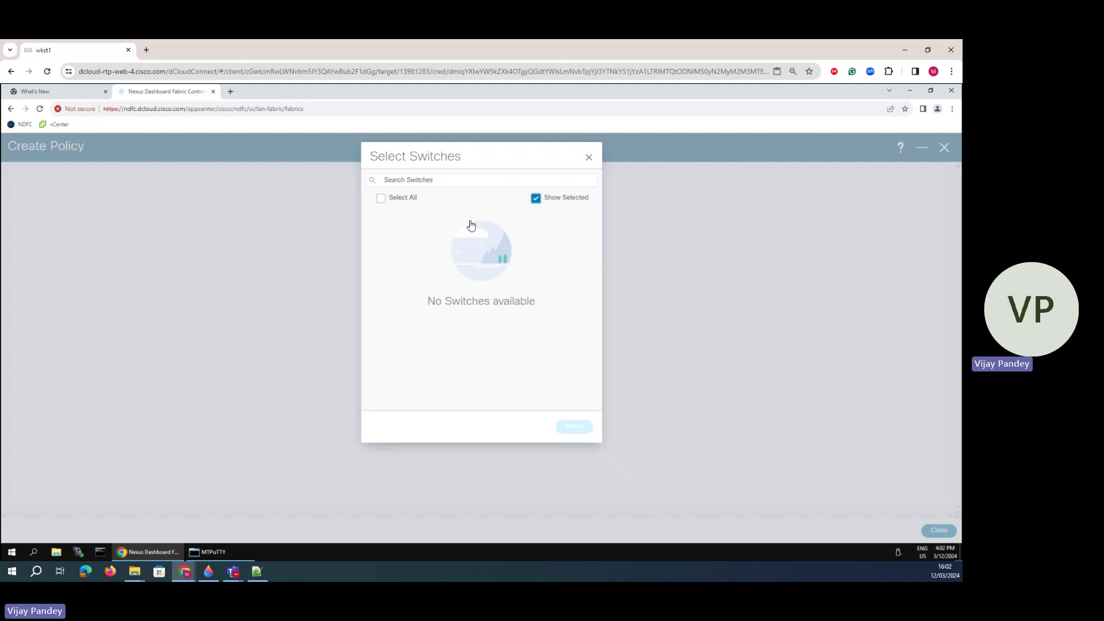
{"action": "left_click", "coordinate": [535, 198]}
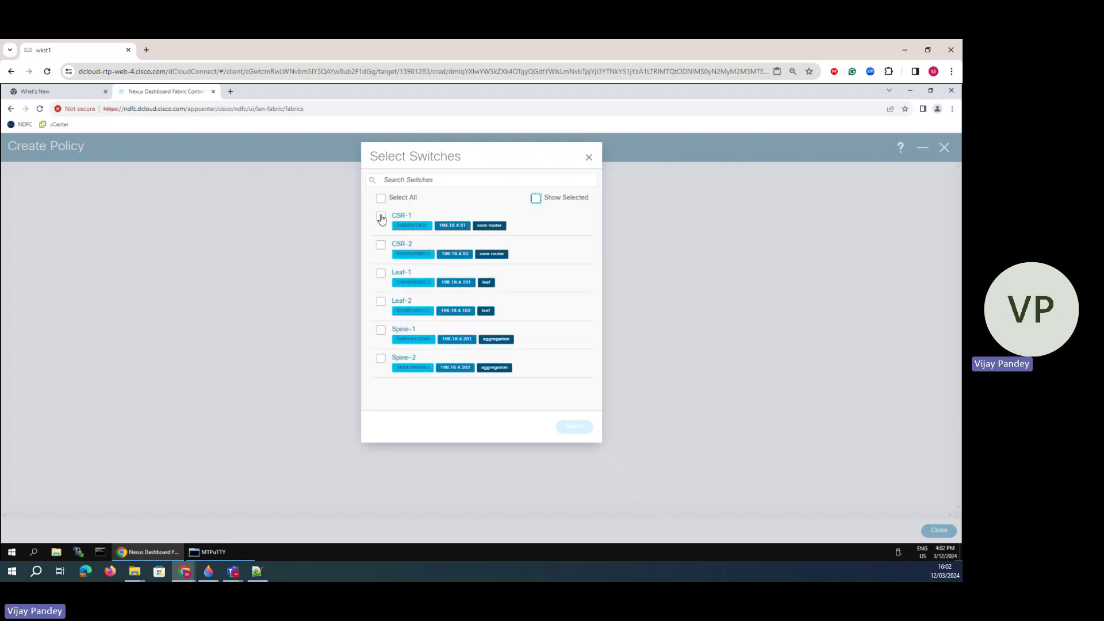
{"action": "left_click", "coordinate": [381, 198]}
{"action": "left_click", "coordinate": [587, 159]}
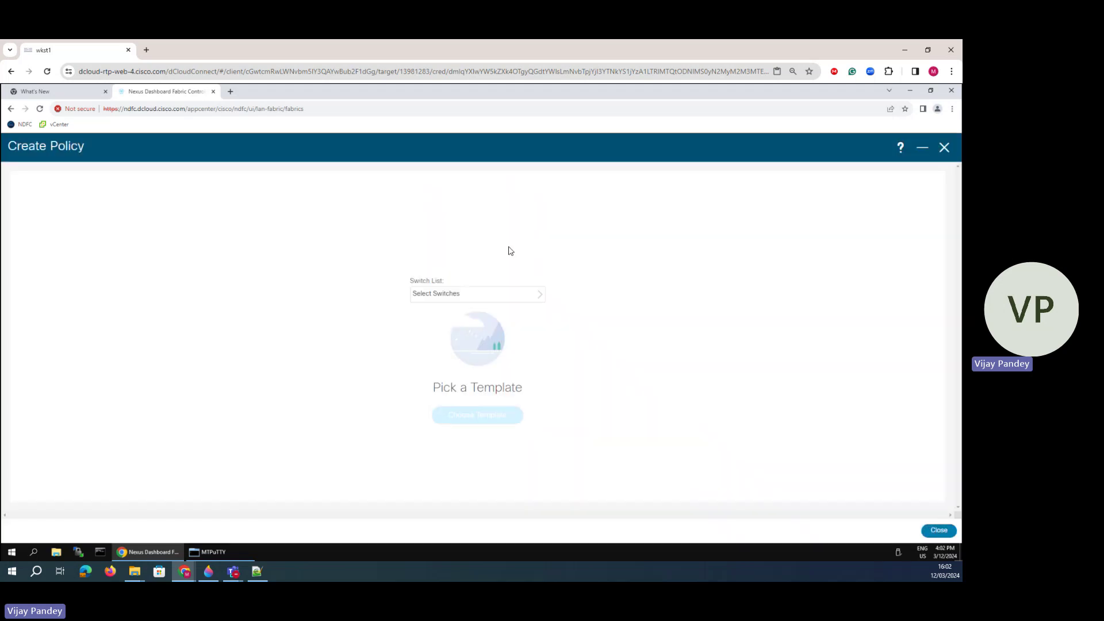
{"action": "left_click", "coordinate": [943, 147]}
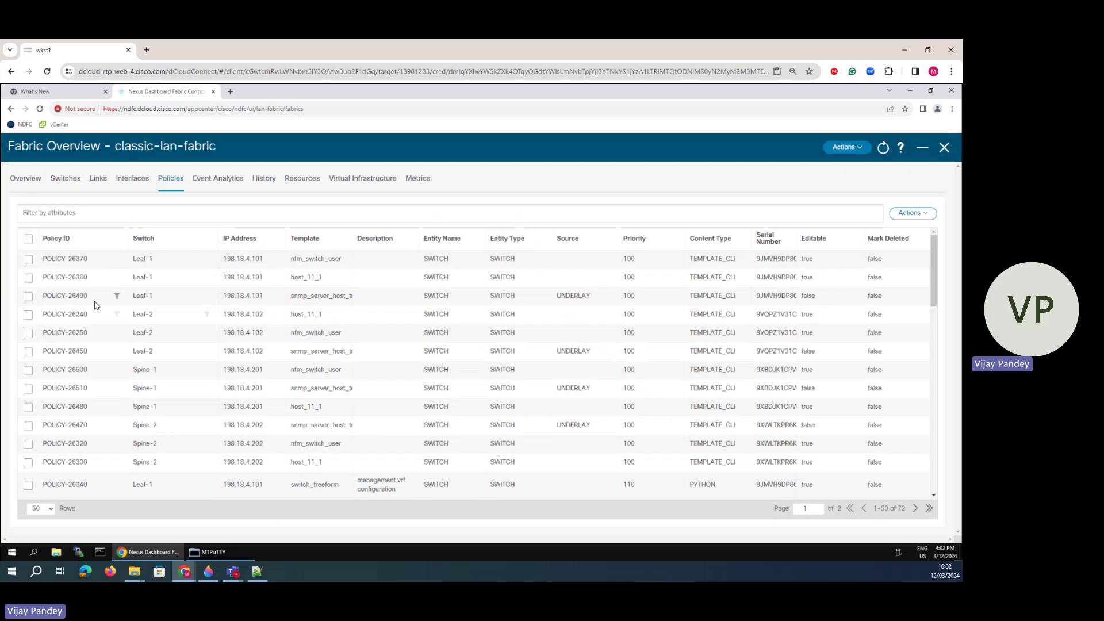
- Page through the Policies table to page 2 and back to page 1
{"action": "scroll", "coordinate": [615, 381], "scroll_direction": "down", "scroll_amount": 10}
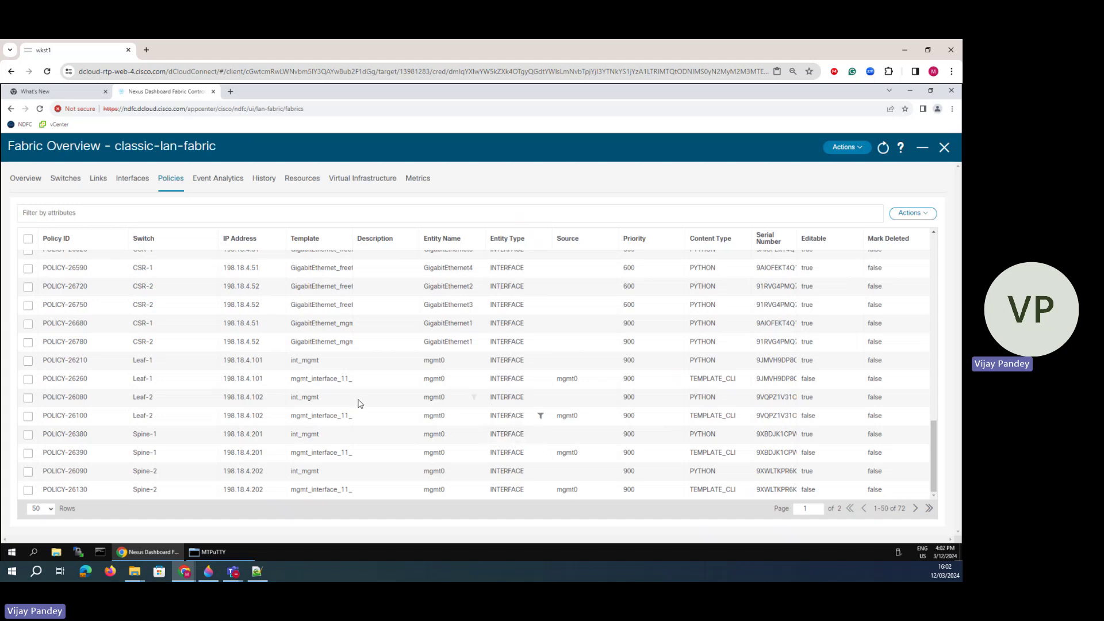
{"action": "left_click", "coordinate": [916, 509]}
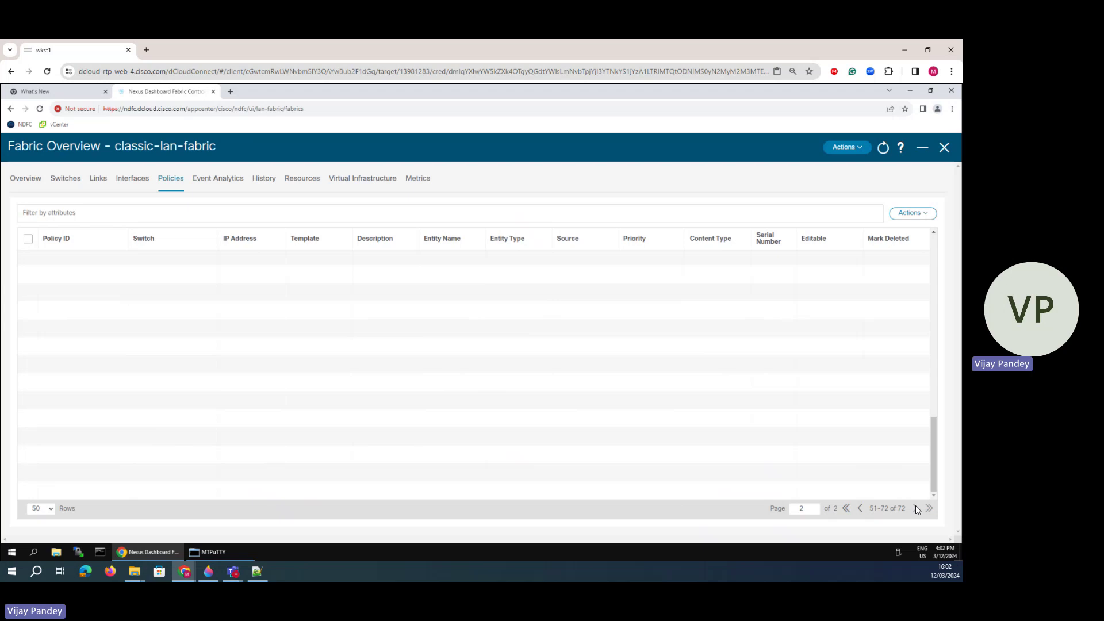
{"action": "left_click", "coordinate": [859, 510]}
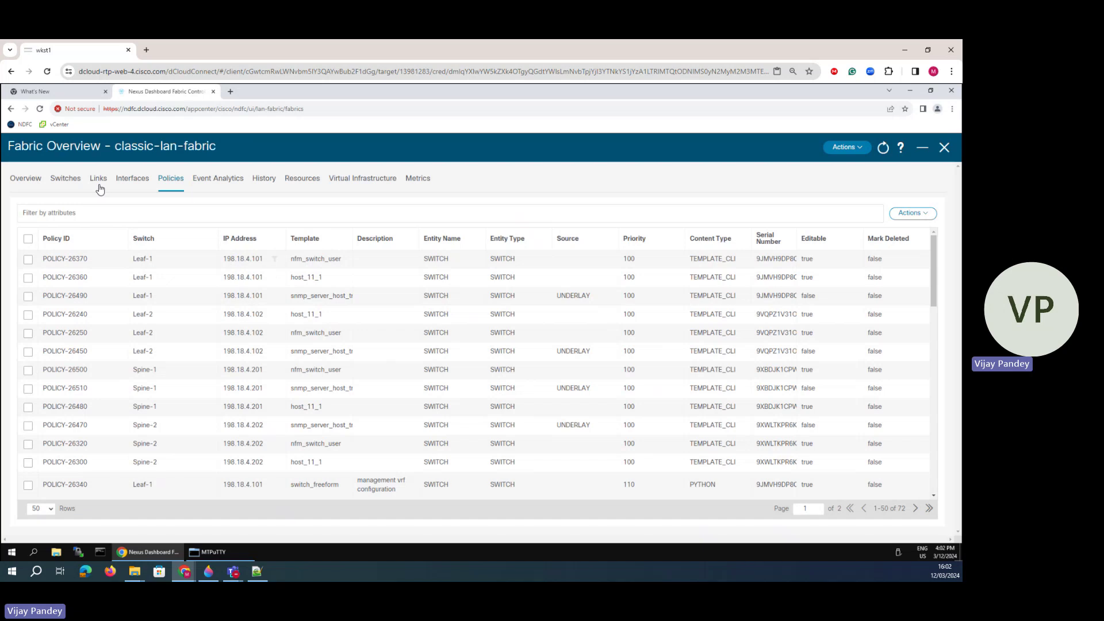
- Return to the switch list, select Spine-1, and bring up its Actions menu
{"action": "left_click", "coordinate": [68, 182]}
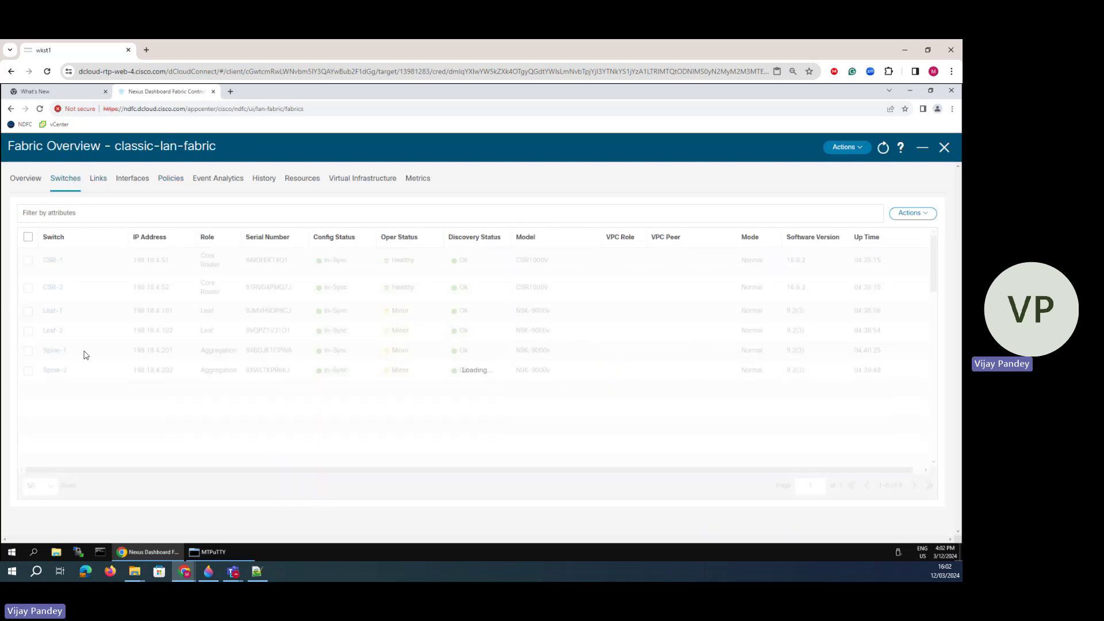
{"action": "left_click", "coordinate": [28, 350]}
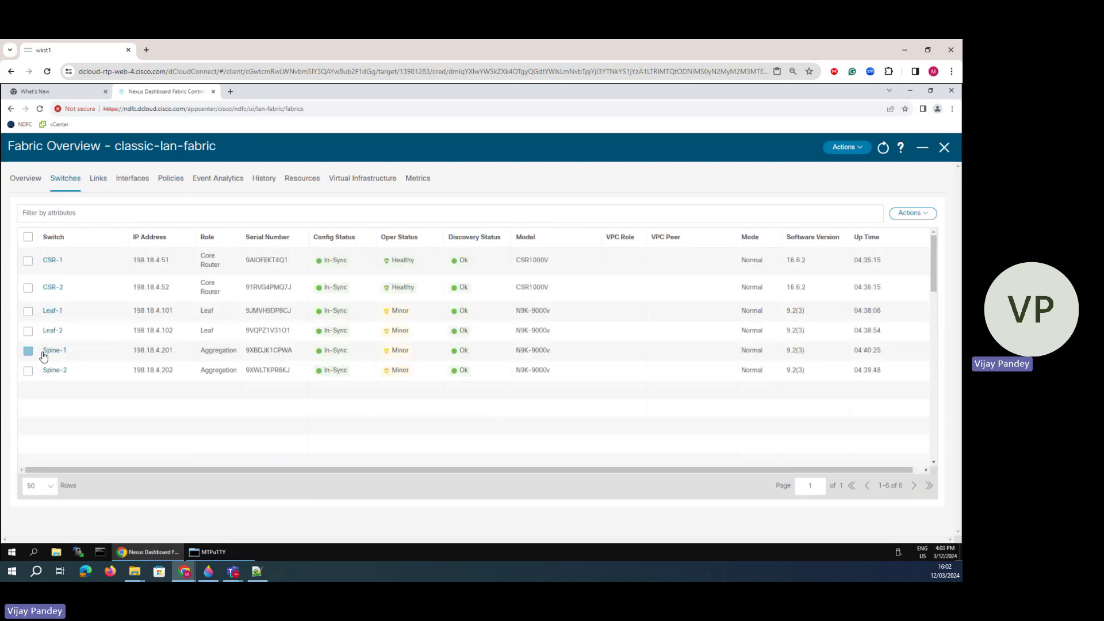
{"action": "left_click", "coordinate": [911, 216]}
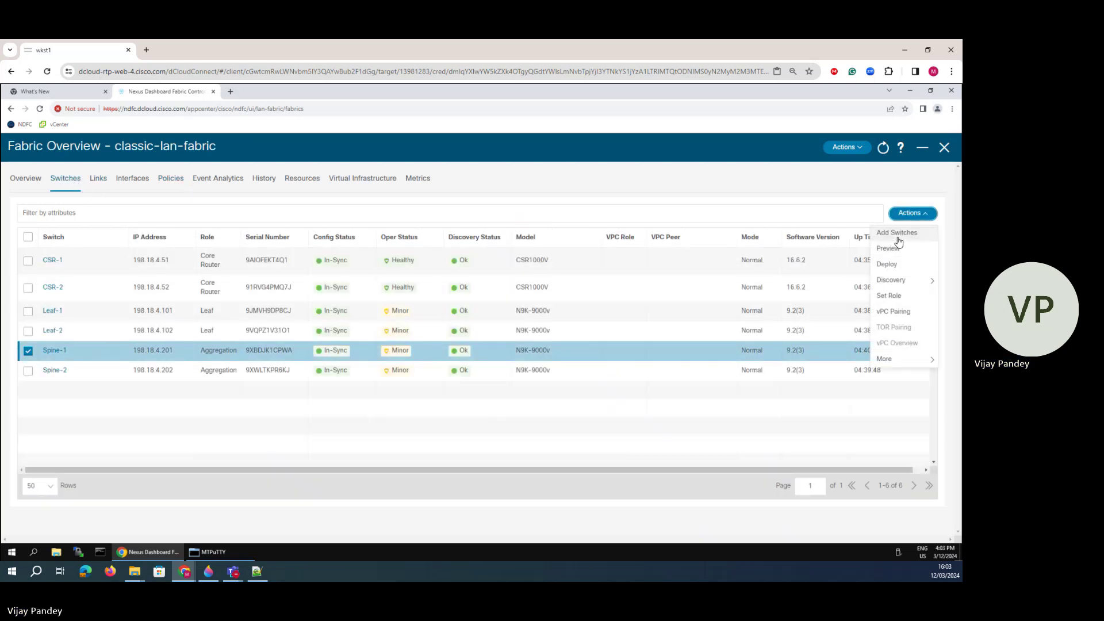
- Start vPC pairing for Spine-1 with Spine-2 as peer using the vpc_pair template
{"action": "left_click", "coordinate": [892, 313]}
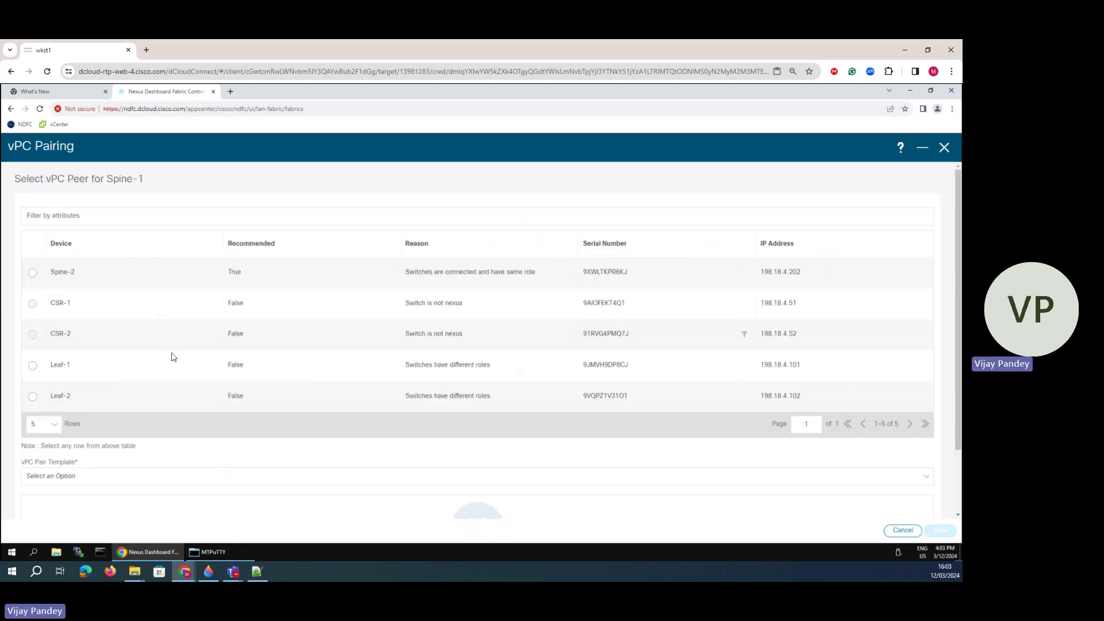
{"action": "left_click", "coordinate": [31, 272]}
{"action": "scroll", "coordinate": [153, 424], "scroll_direction": "down", "scroll_amount": 2}
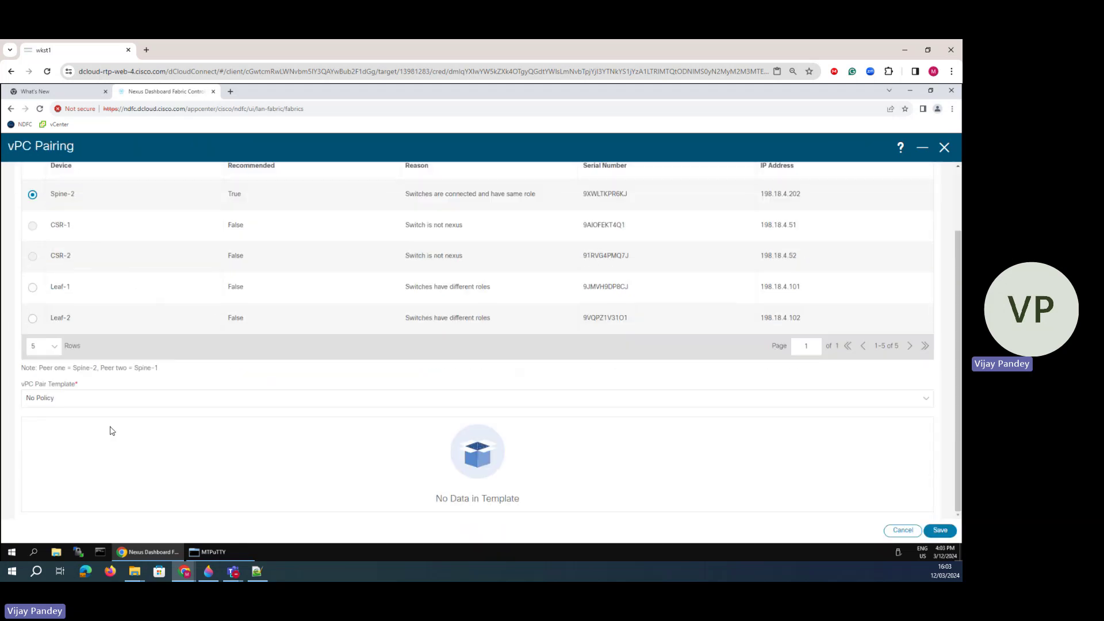
{"action": "left_click", "coordinate": [102, 400]}
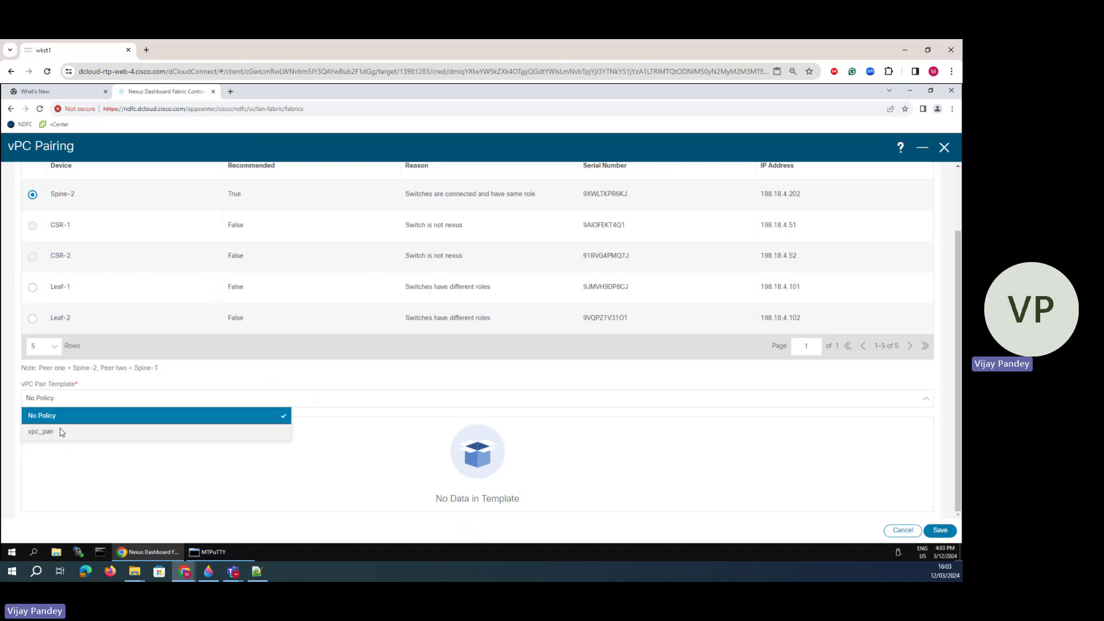
{"action": "left_click", "coordinate": [41, 432]}
{"action": "scroll", "coordinate": [127, 380], "scroll_direction": "down", "scroll_amount": 5}
{"action": "scroll", "coordinate": [98, 293], "scroll_direction": "up", "scroll_amount": 5}
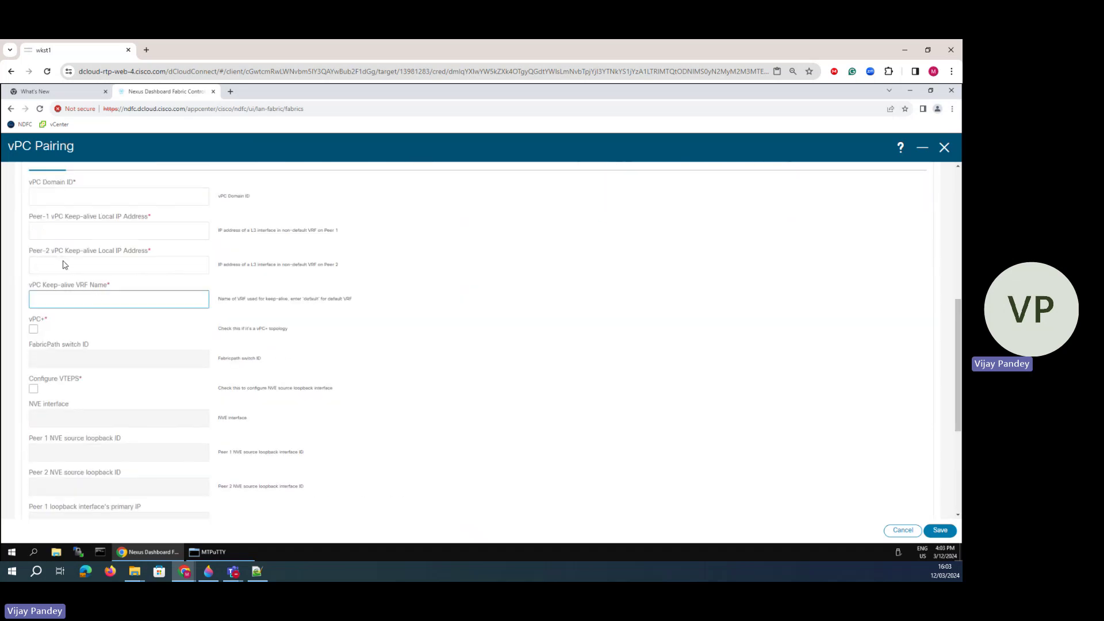
- Set vPC domain ID 200 and keep-alive addresses 198.18.4.201 and 198.18.4.202
{"action": "left_click", "coordinate": [66, 287]}
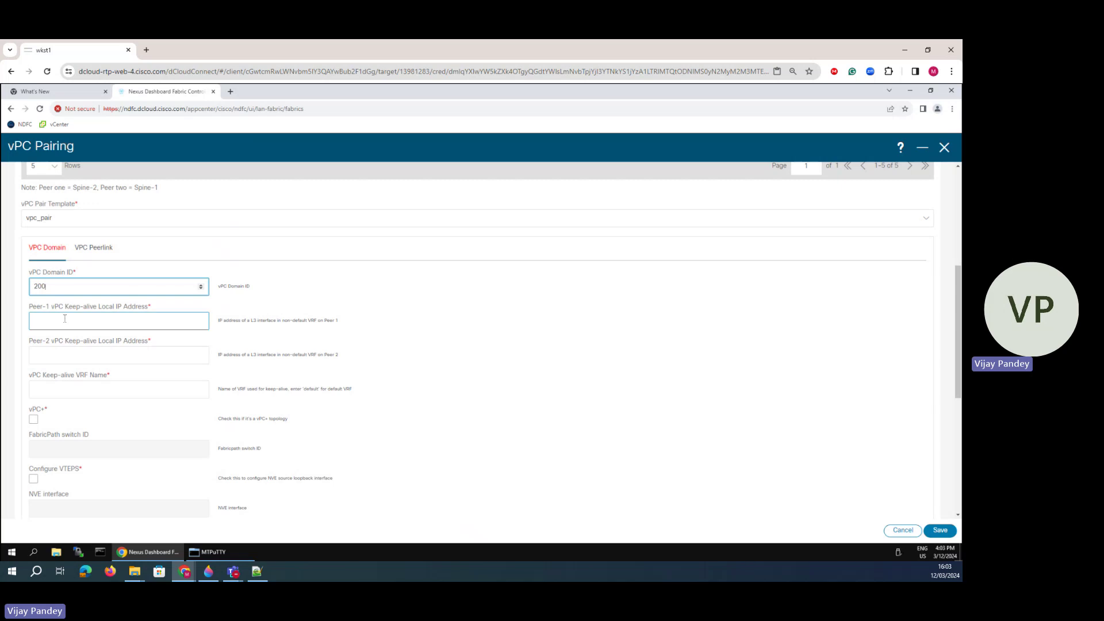
{"action": "left_click_drag", "start_coordinate": [67, 307], "coordinate": [142, 307]}
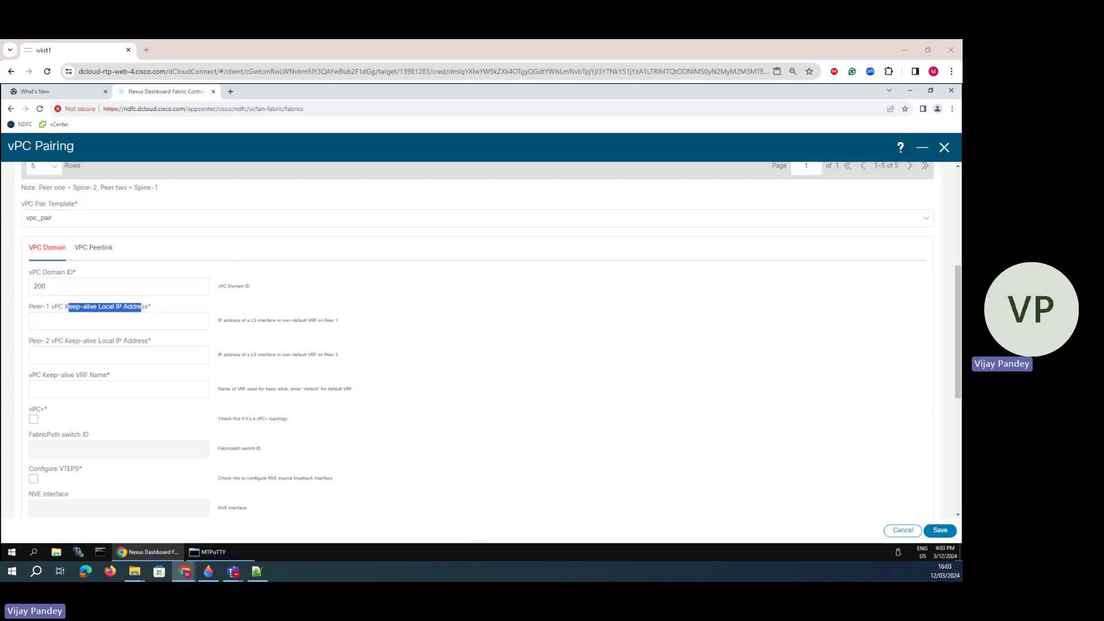
{"action": "left_click", "coordinate": [52, 322]}
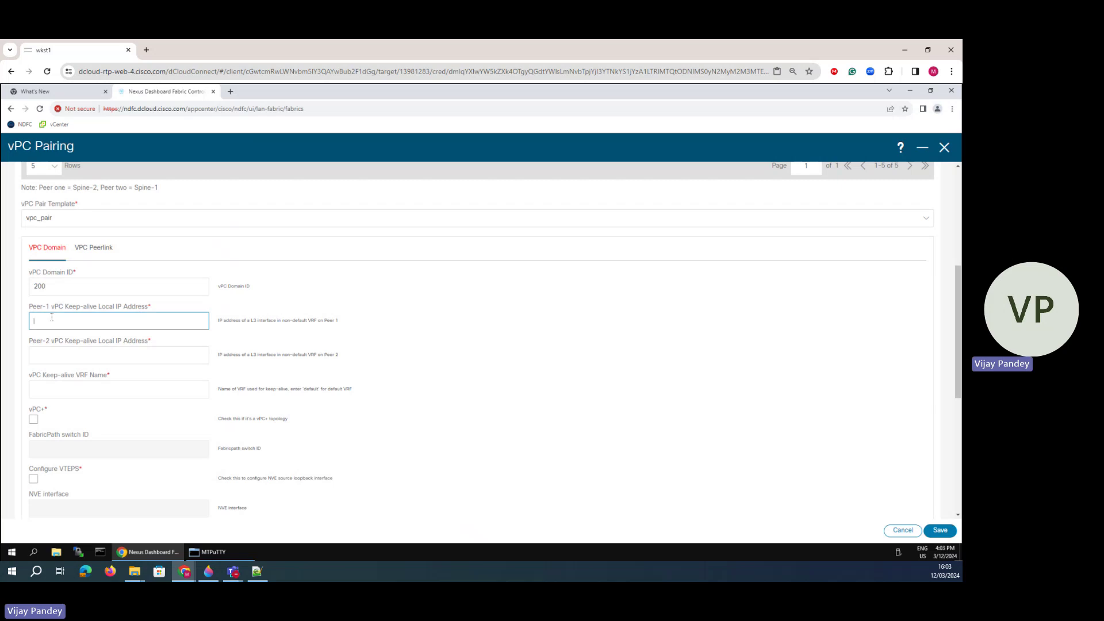
{"action": "type", "text": "198.18.4.201"}
{"action": "left_click", "coordinate": [74, 354]}
{"action": "type", "text": "198.18.4.202"}
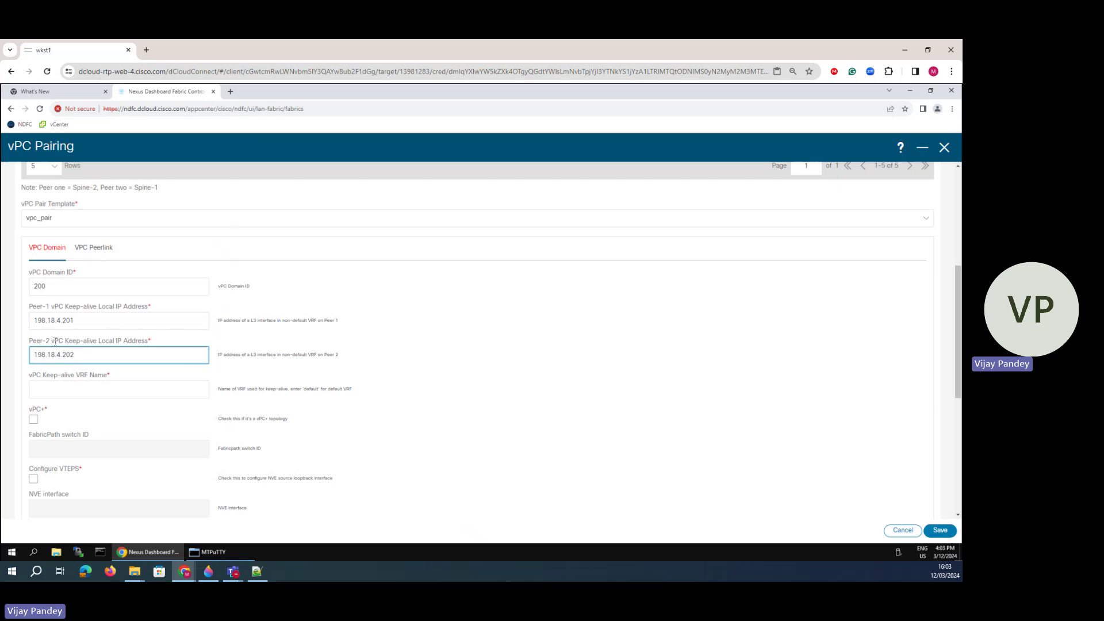
- Review both keep-alive addresses, move to the VRF name, and check Leaf-1's terminal
{"action": "left_click_drag", "start_coordinate": [81, 321], "coordinate": [30, 323]}
{"action": "left_click_drag", "start_coordinate": [81, 355], "coordinate": [25, 359]}
{"action": "left_click_drag", "start_coordinate": [59, 307], "coordinate": [152, 310]}
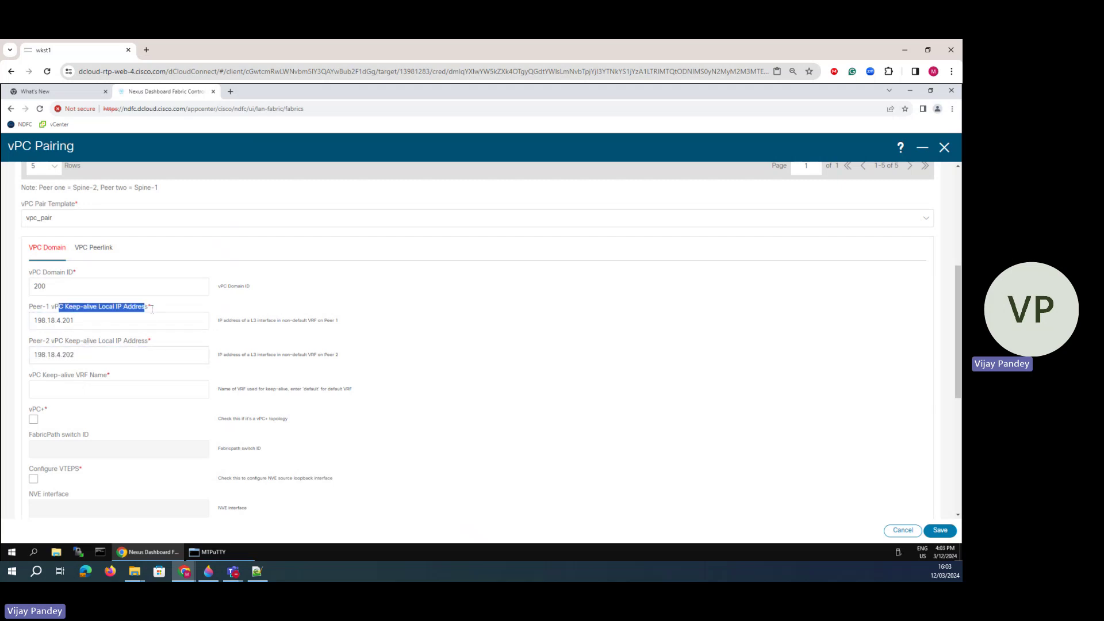
{"action": "left_click", "coordinate": [84, 321]}
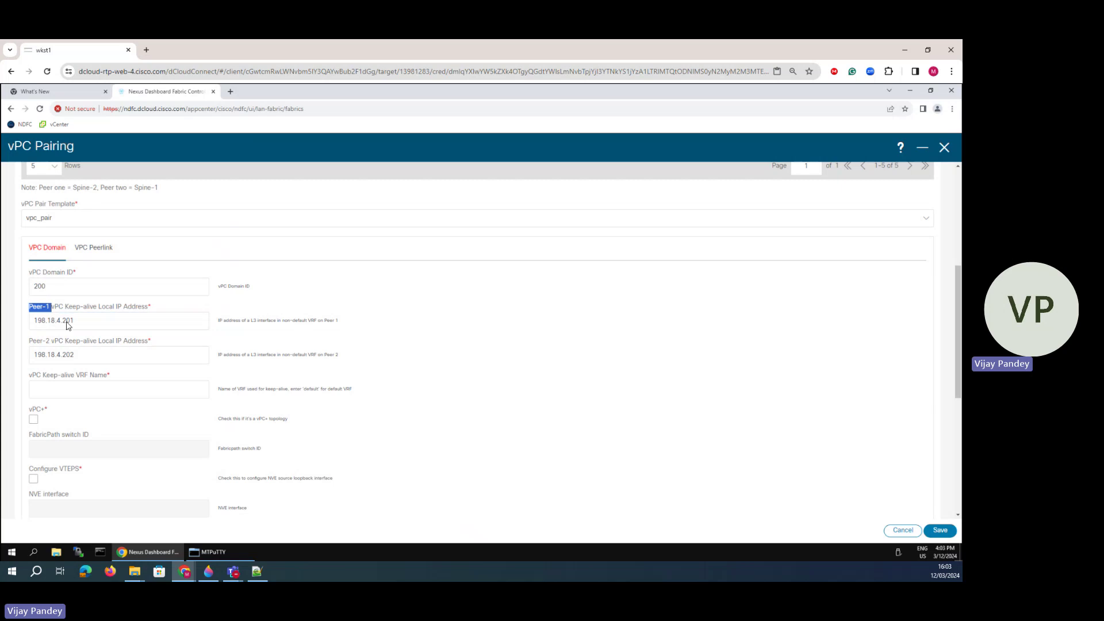
{"action": "left_click_drag", "start_coordinate": [46, 320], "coordinate": [42, 354]}
{"action": "left_click", "coordinate": [73, 345]}
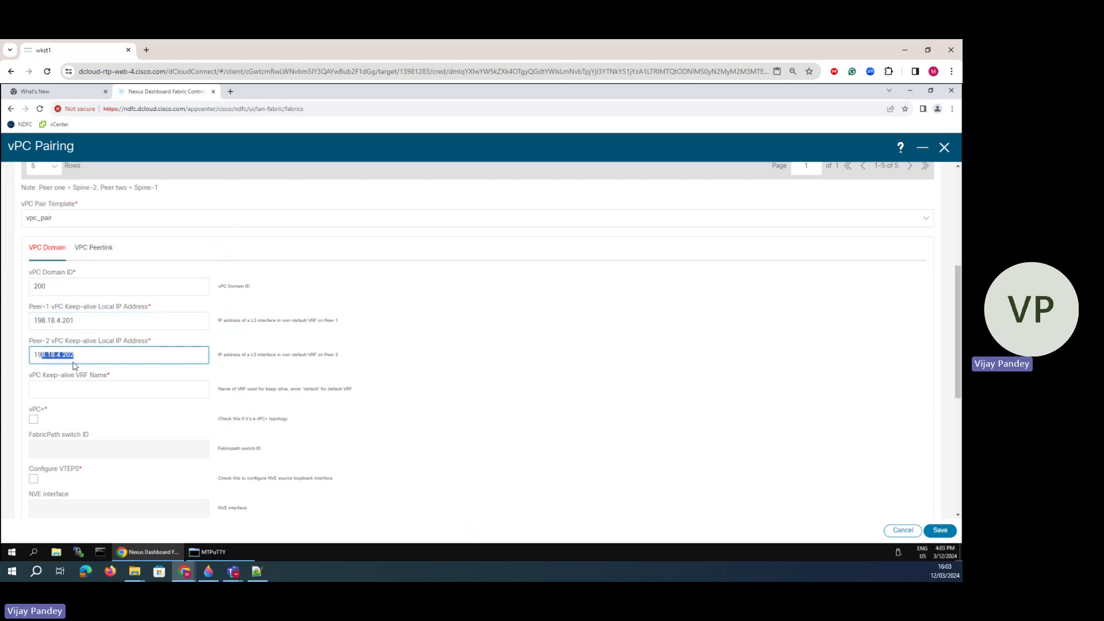
{"action": "left_click", "coordinate": [53, 387]}
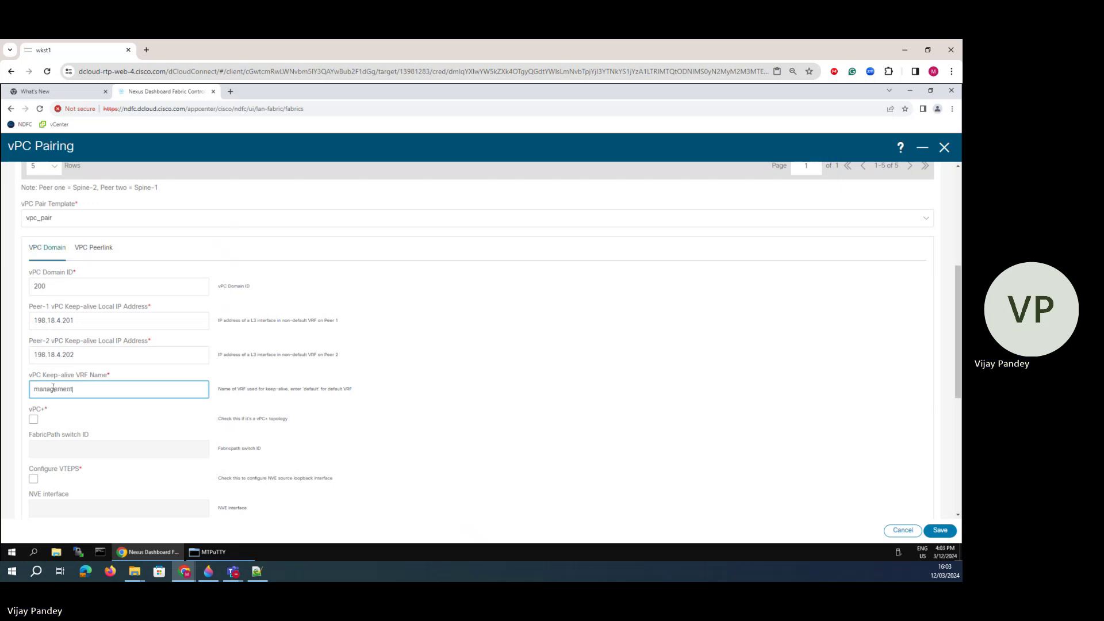
{"action": "left_click", "coordinate": [218, 552]}
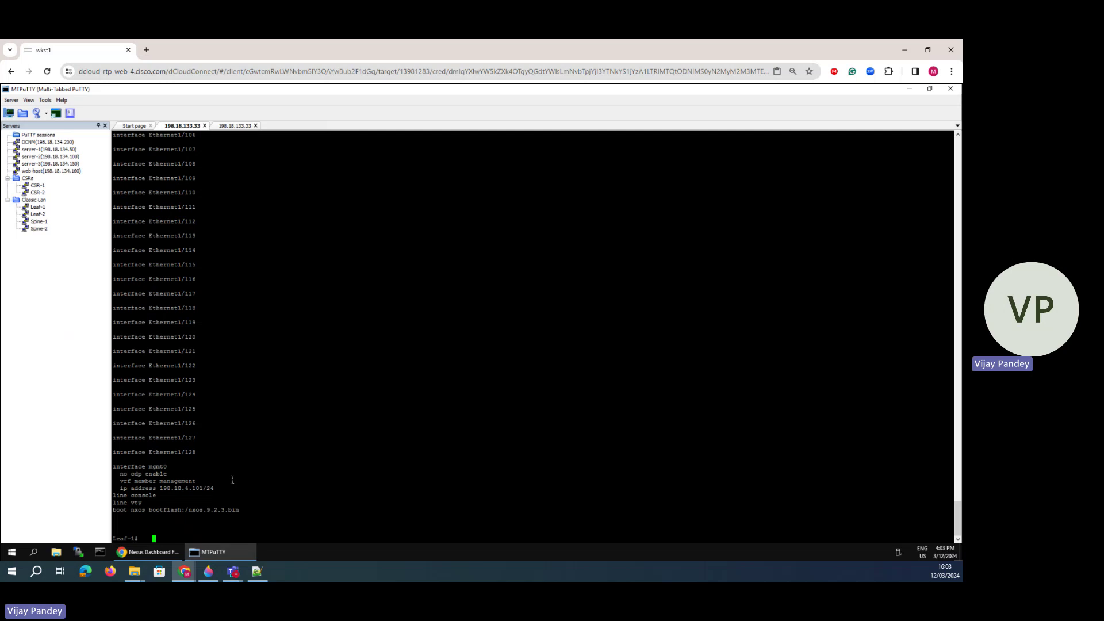
- Copy 'management' from Leaf-1's mgmt0 vrf member line and select the pairing form's VRF Name text
{"action": "left_click_drag", "start_coordinate": [172, 481], "coordinate": [157, 486]}
{"action": "left_click", "coordinate": [147, 552]}
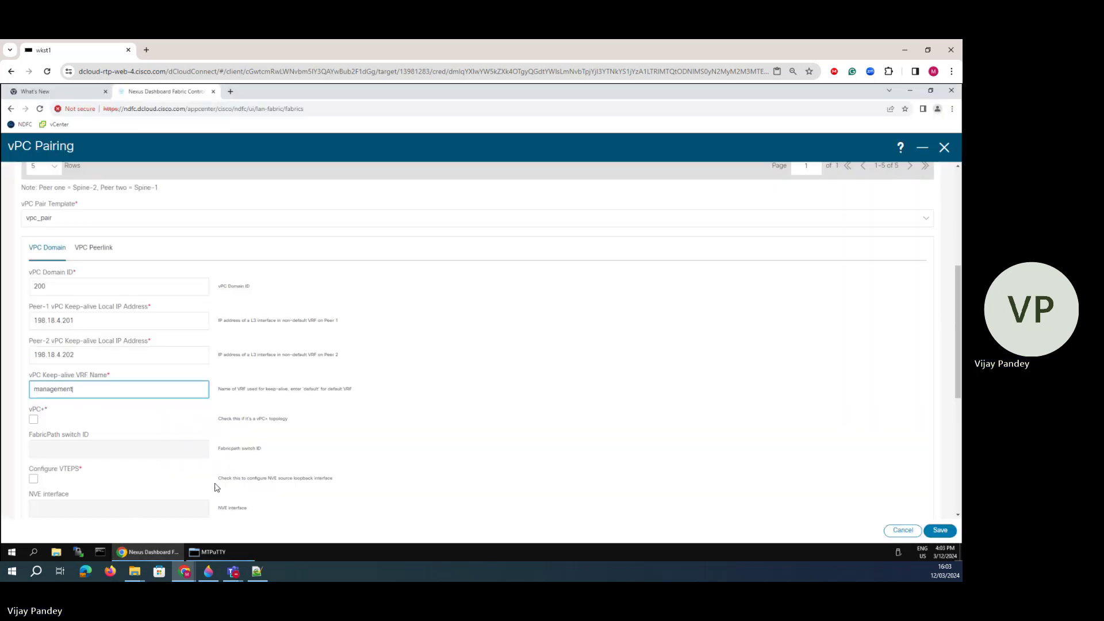
{"action": "left_click", "coordinate": [213, 552]}
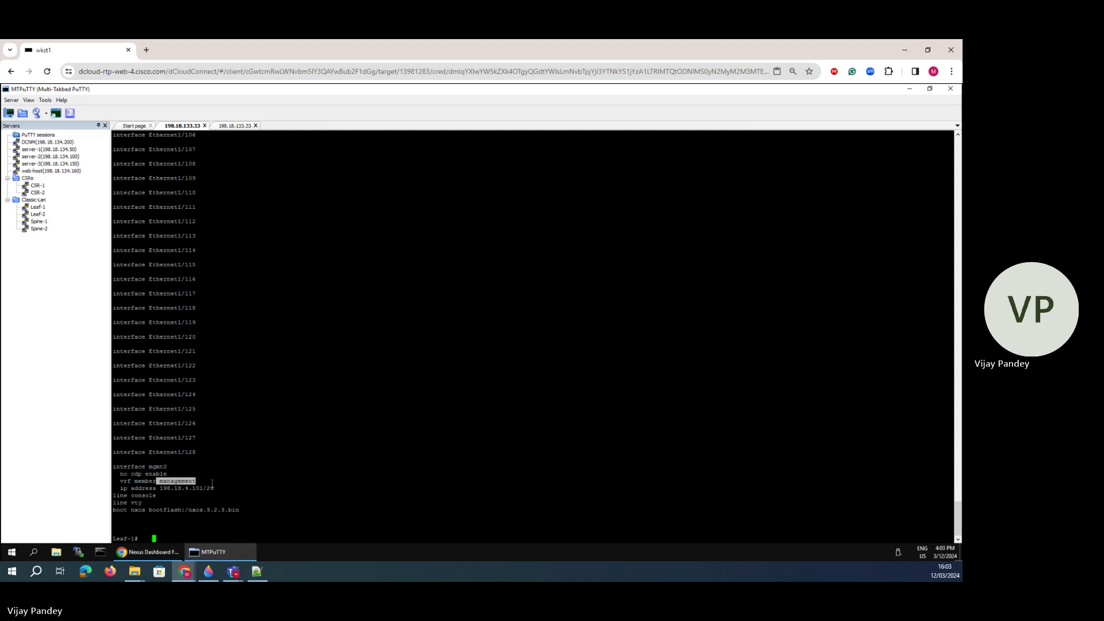
{"action": "left_click", "coordinate": [148, 553]}
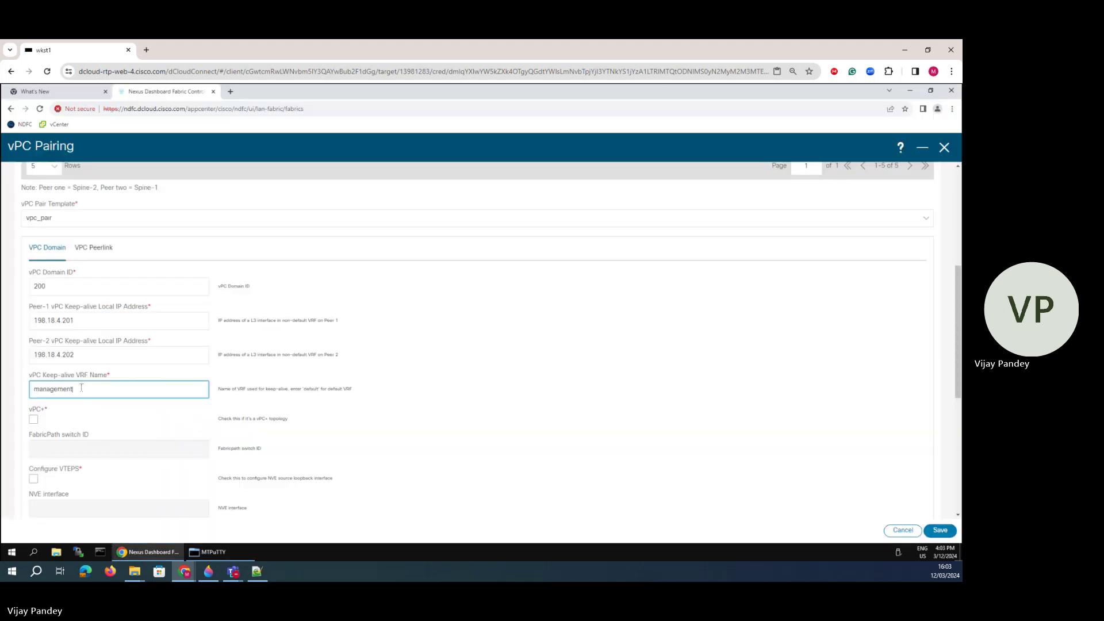
{"action": "left_click_drag", "start_coordinate": [81, 387], "coordinate": [18, 391]}
- Paste management as the keep-alive VRF name and scroll through the domain settings
{"action": "type", "text": "management"}
{"action": "scroll", "coordinate": [40, 398], "scroll_direction": "down", "scroll_amount": 3}
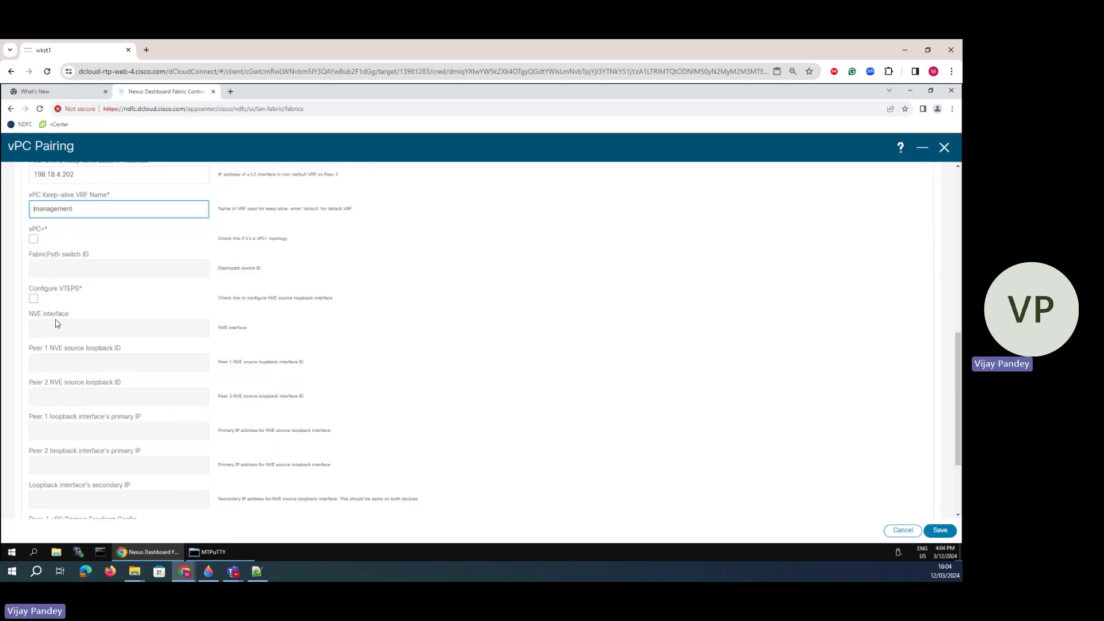
{"action": "scroll", "coordinate": [69, 360], "scroll_direction": "down", "scroll_amount": 2}
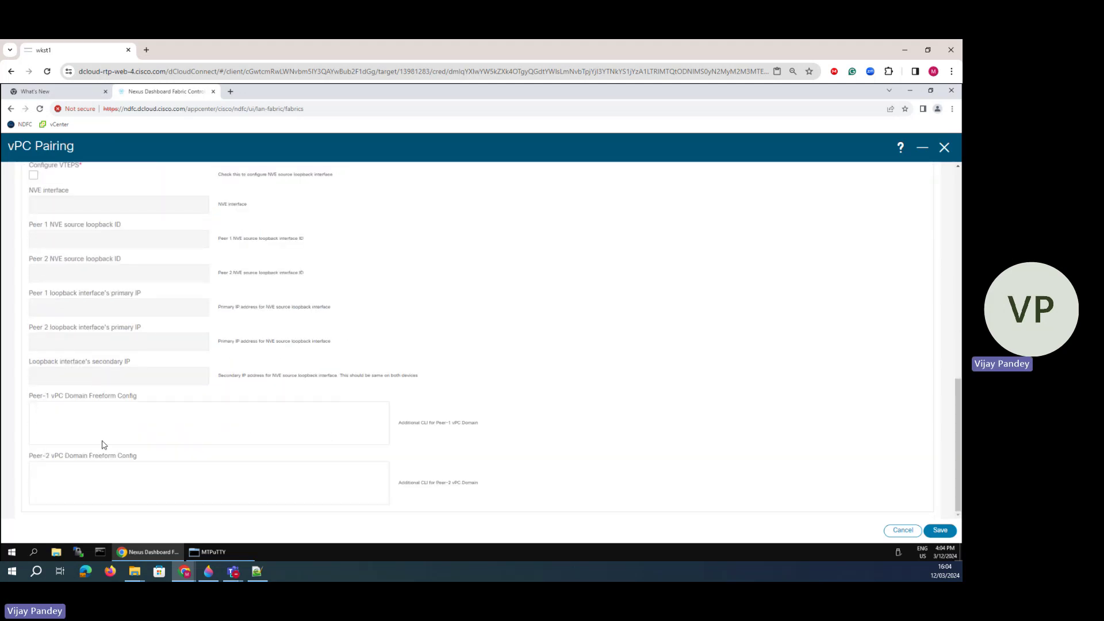
{"action": "scroll", "coordinate": [94, 404], "scroll_direction": "up", "scroll_amount": 10}
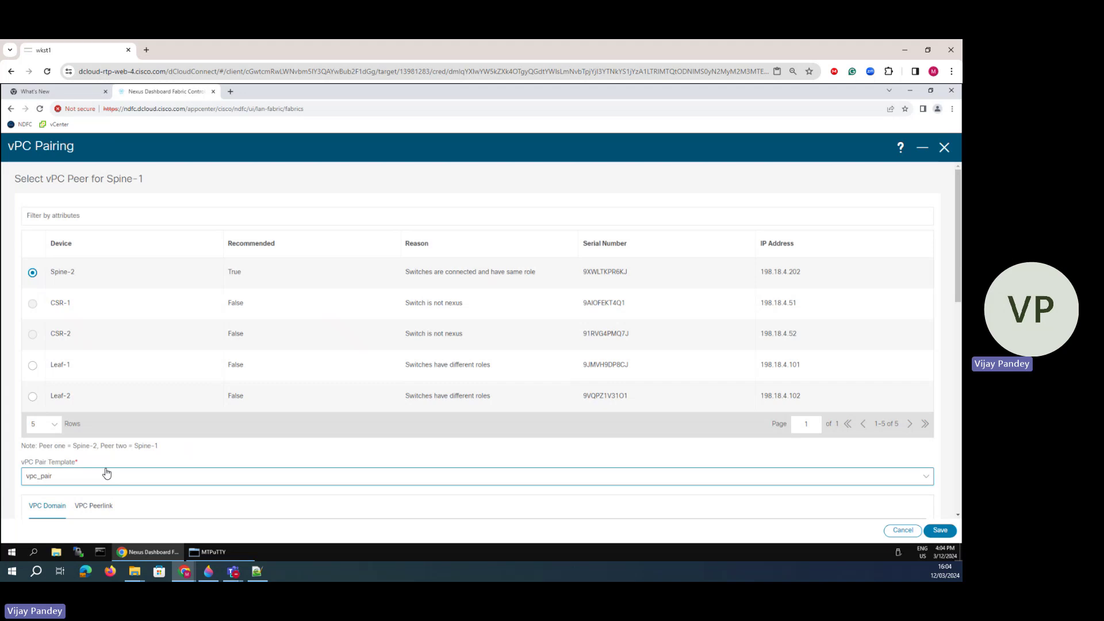
{"action": "scroll", "coordinate": [98, 472], "scroll_direction": "down", "scroll_amount": 1}
- On the vPC Peerlink tab, set both port-channel IDs to 200 and begin Peer-1 members with 'e'
{"action": "left_click", "coordinate": [94, 460]}
{"action": "scroll", "coordinate": [180, 434], "scroll_direction": "down", "scroll_amount": 4}
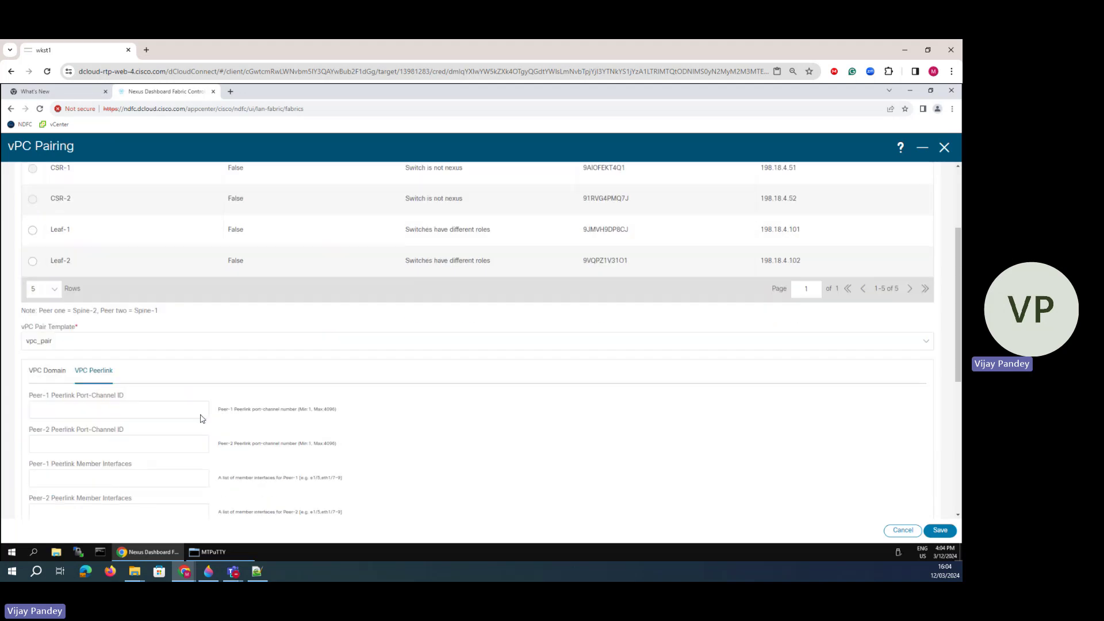
{"action": "left_click", "coordinate": [62, 321]}
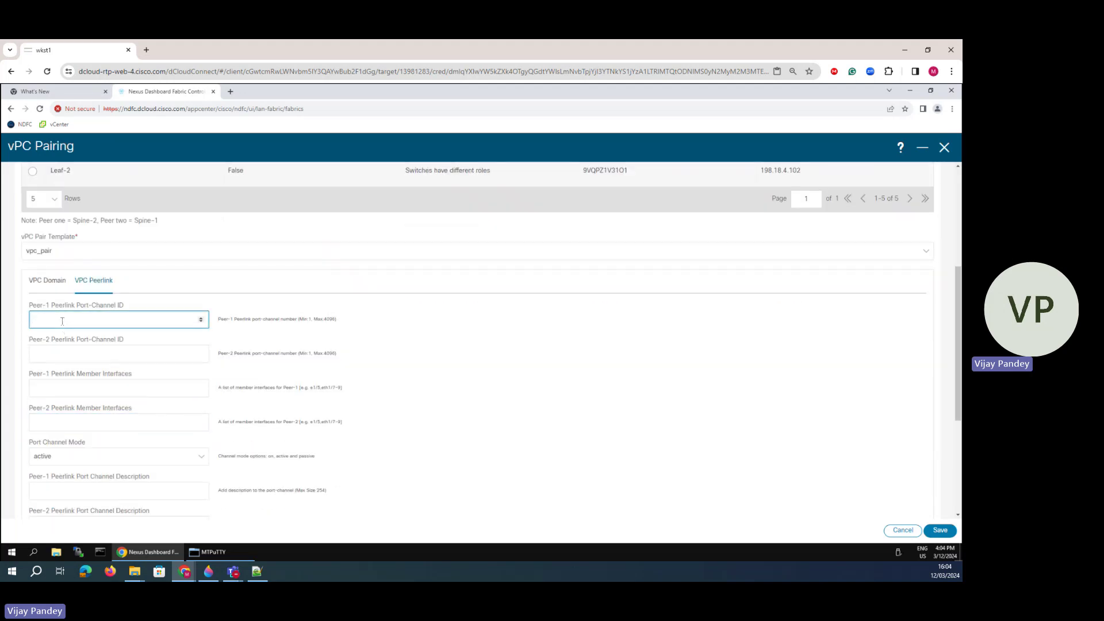
{"action": "left_click", "coordinate": [56, 355]}
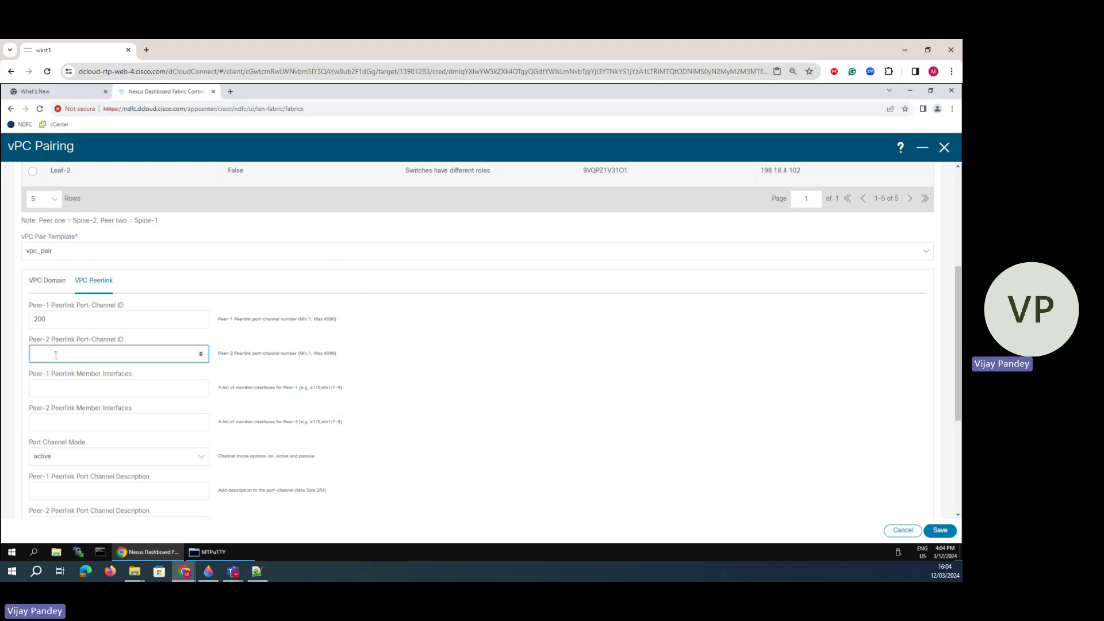
{"action": "left_click", "coordinate": [54, 390]}
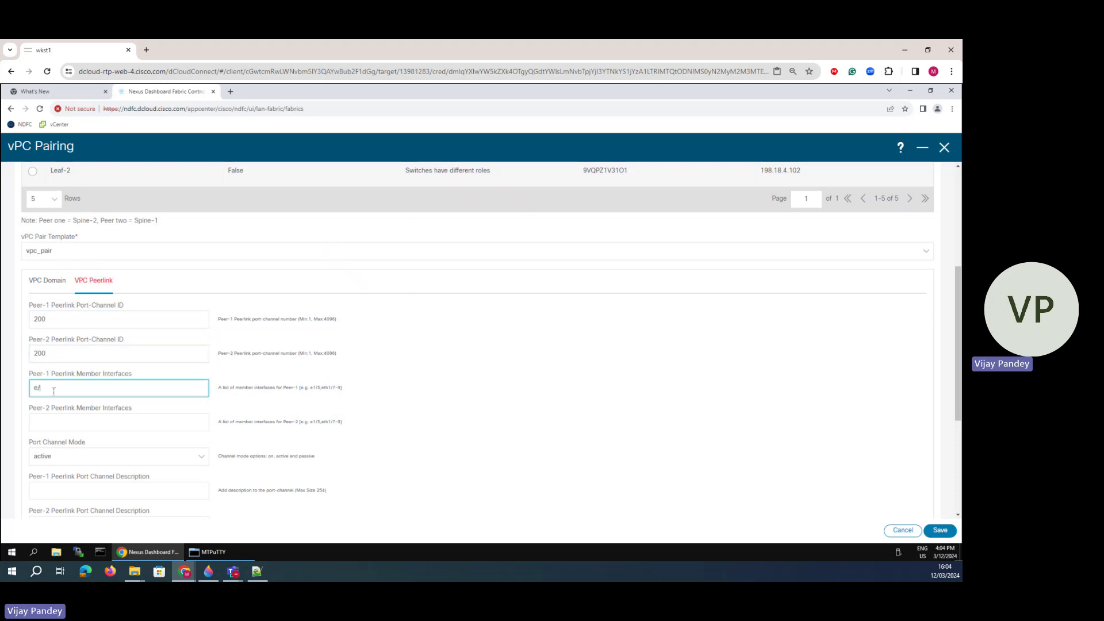
{"action": "type", "text": "e/"}
{"action": "key", "text": "BackSpace"}
- Mark Spine-1's 1/1 and 1/2 links on the Paint 3D diagram, then put it away
{"action": "left_click", "coordinate": [208, 571]}
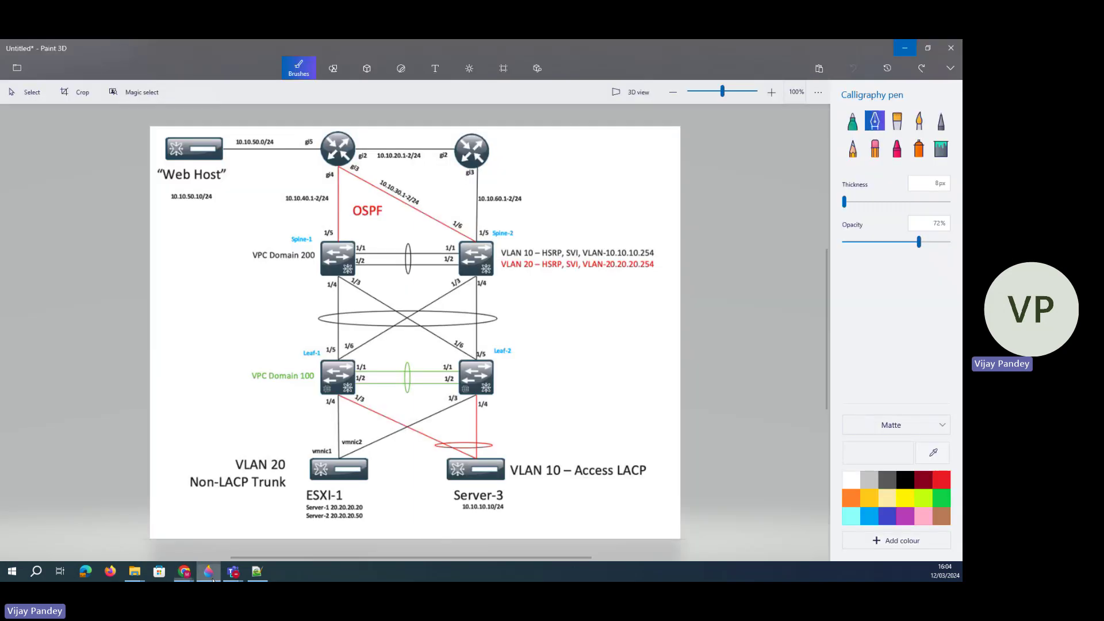
{"action": "left_click_drag", "start_coordinate": [364, 263], "coordinate": [376, 251]}
{"action": "left_click", "coordinate": [910, 54]}
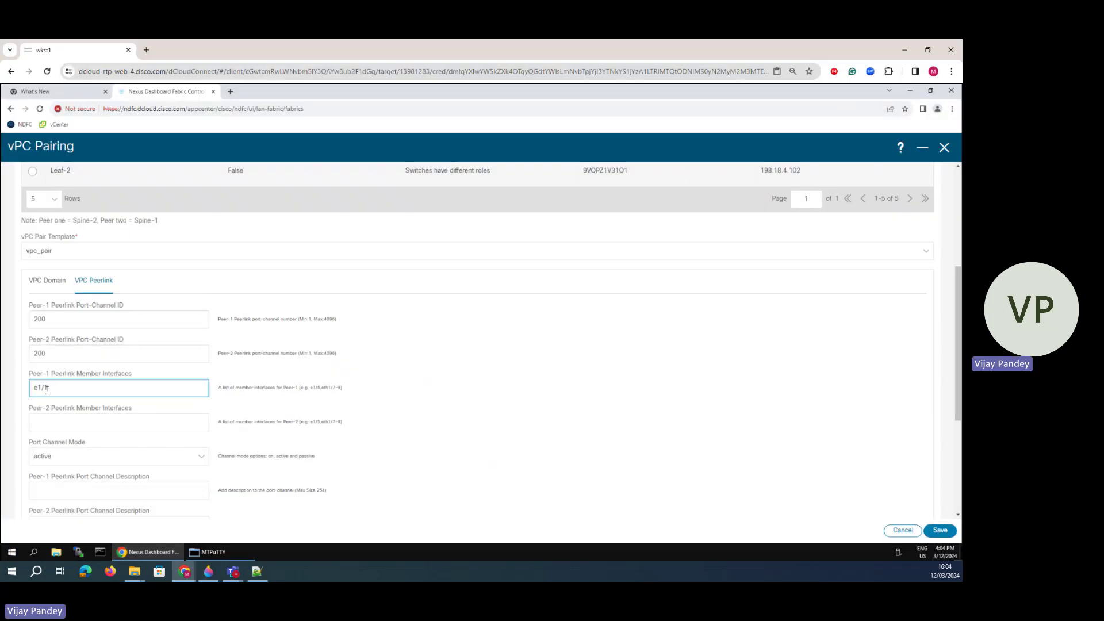
- Set both peers' peer-link member interfaces to e1/1,e1/2
{"action": "type", "text": "1,e1/2"}
{"action": "left_click_drag", "start_coordinate": [68, 389], "coordinate": [28, 379]}
{"action": "type", "text": "e1/1,e1/2"}
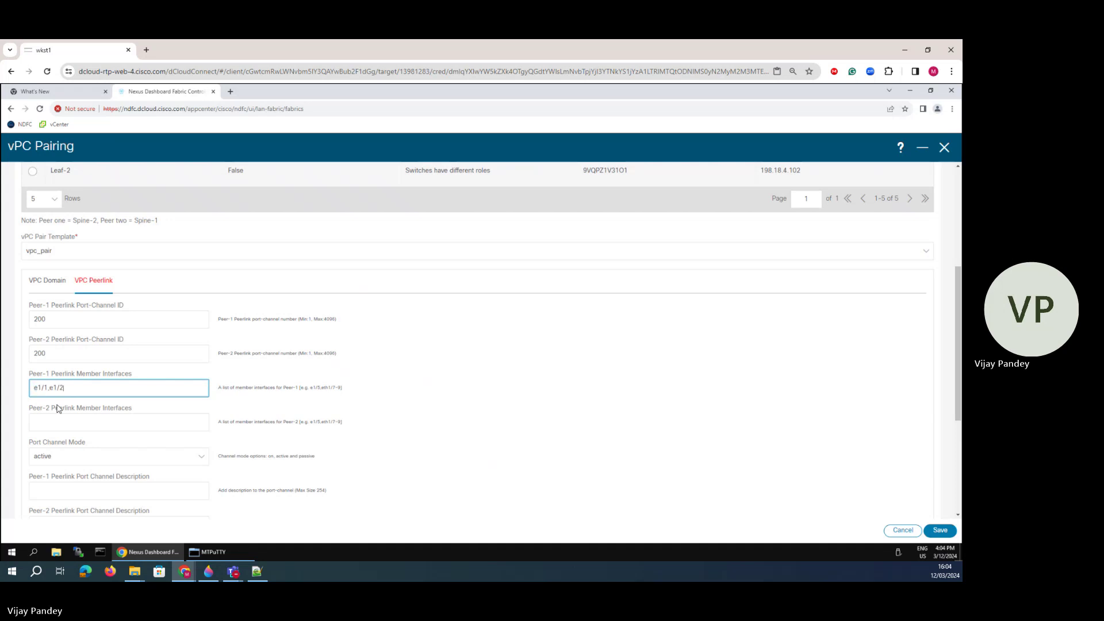
{"action": "left_click", "coordinate": [57, 422]}
{"action": "type", "text": "e1/1,e1/2"}
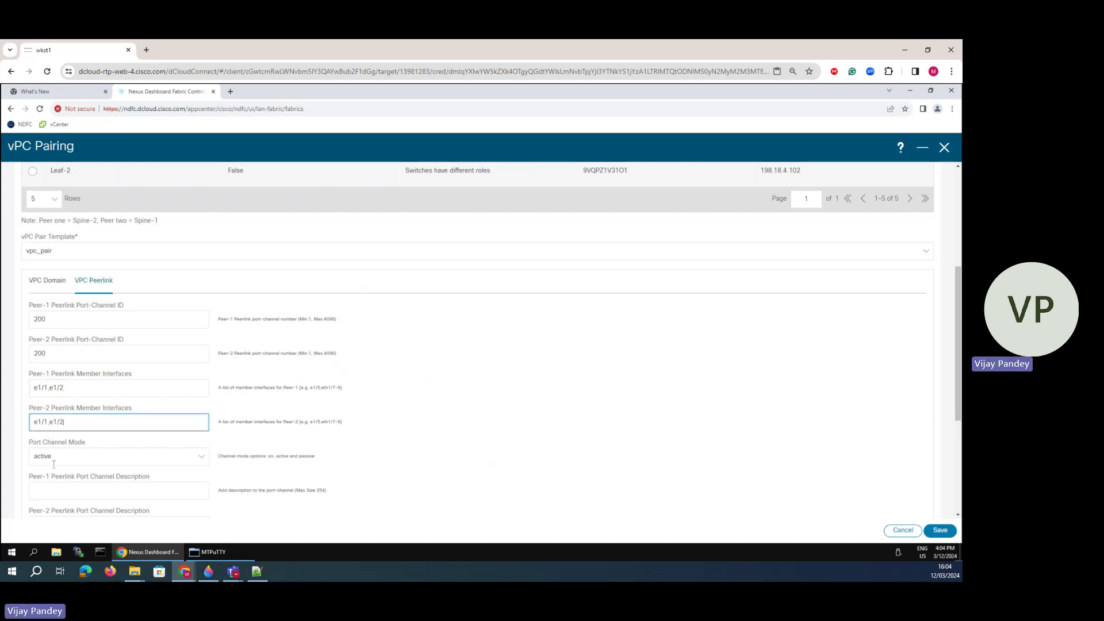
{"action": "scroll", "coordinate": [114, 431], "scroll_direction": "down", "scroll_amount": 3}
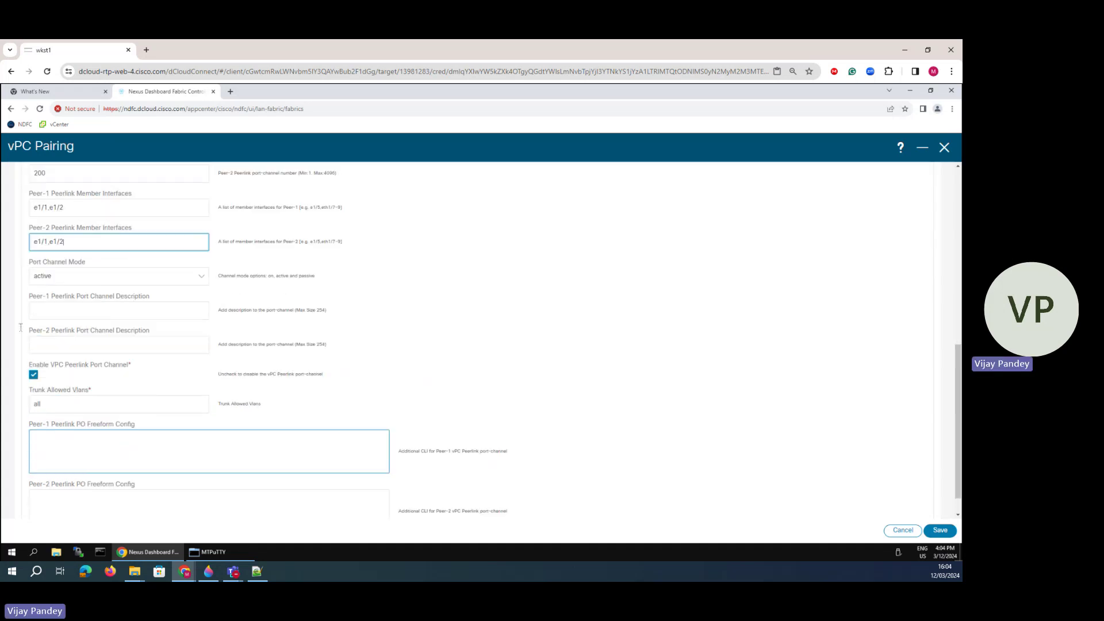
{"action": "left_click_drag", "start_coordinate": [81, 240], "coordinate": [33, 241]}
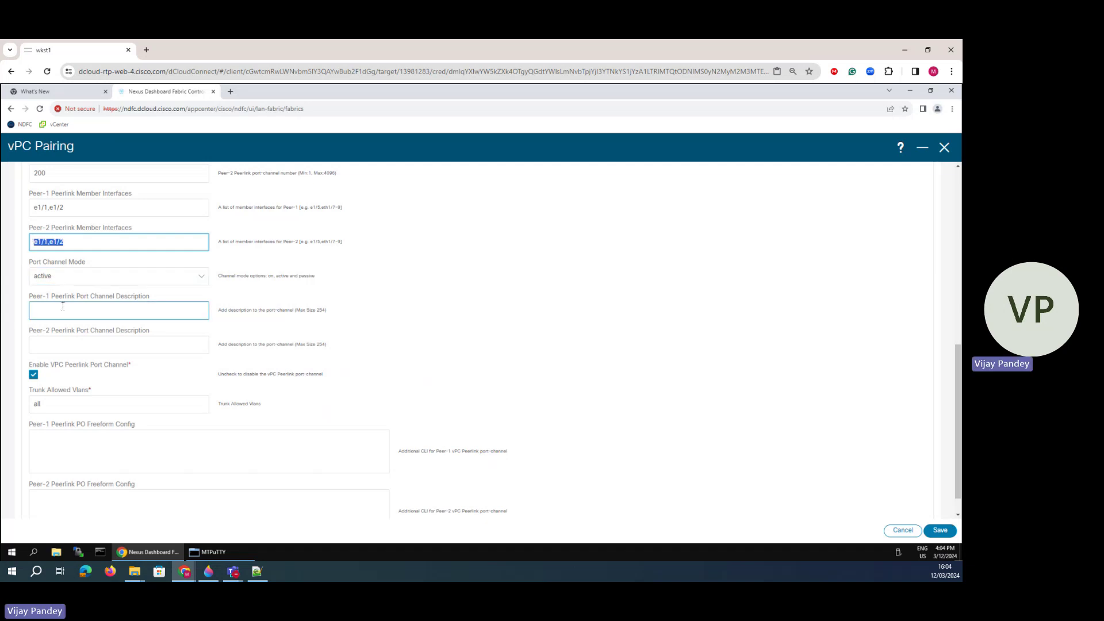
- Describe the port channels as 'Link to Spine-2'/'Link to Spine-1', keep VLANs all, and save
{"action": "left_click", "coordinate": [62, 307]}
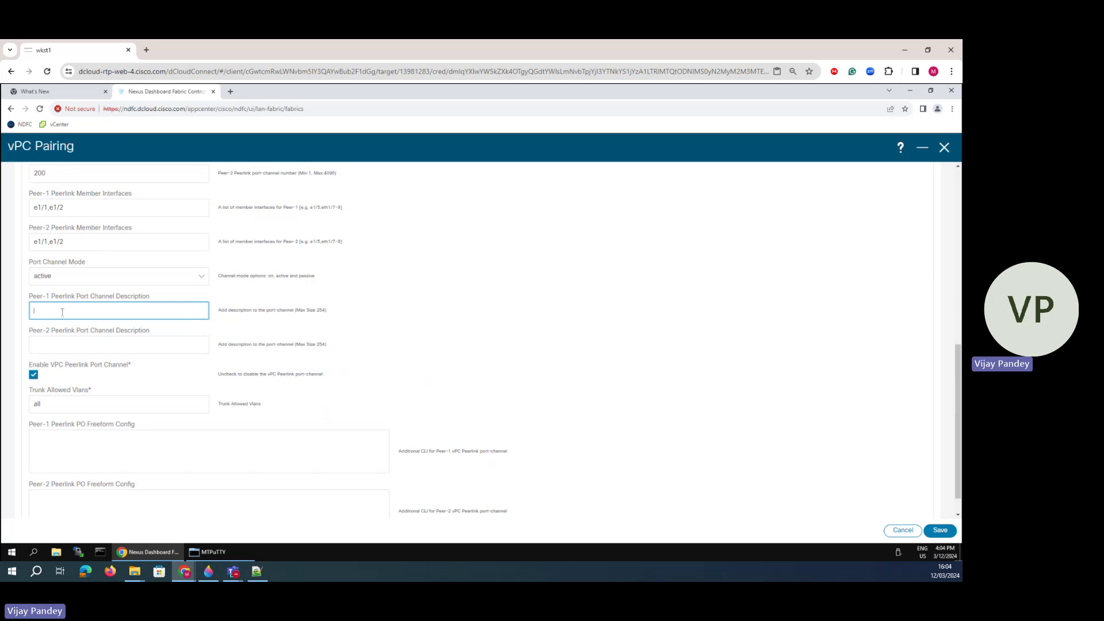
{"action": "type", "text": "Link to Spine-2"}
{"action": "left_click", "coordinate": [49, 346]}
{"action": "type", "text": "Link to Spine-1"}
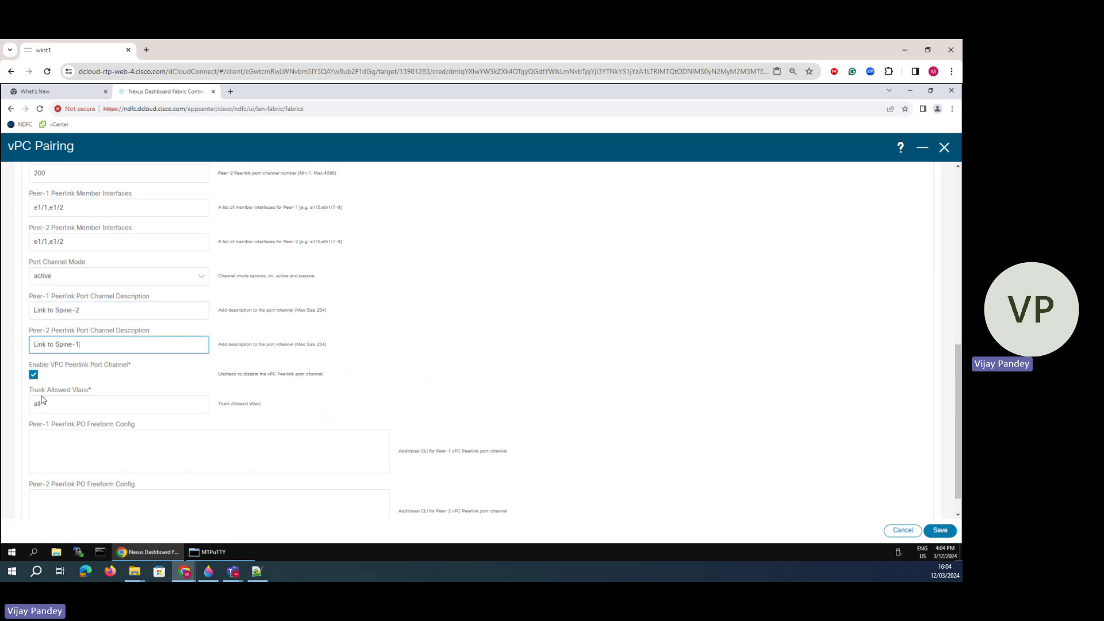
{"action": "left_click_drag", "start_coordinate": [40, 365], "coordinate": [102, 380]}
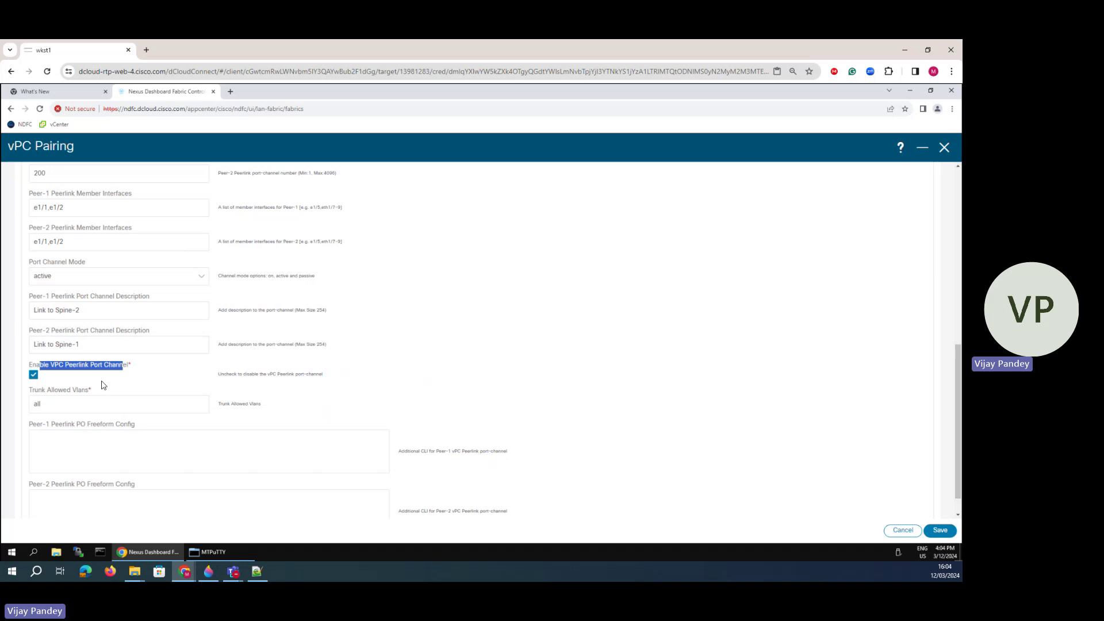
{"action": "scroll", "coordinate": [74, 381], "scroll_direction": "down", "scroll_amount": 1}
{"action": "double_click", "coordinate": [50, 377]}
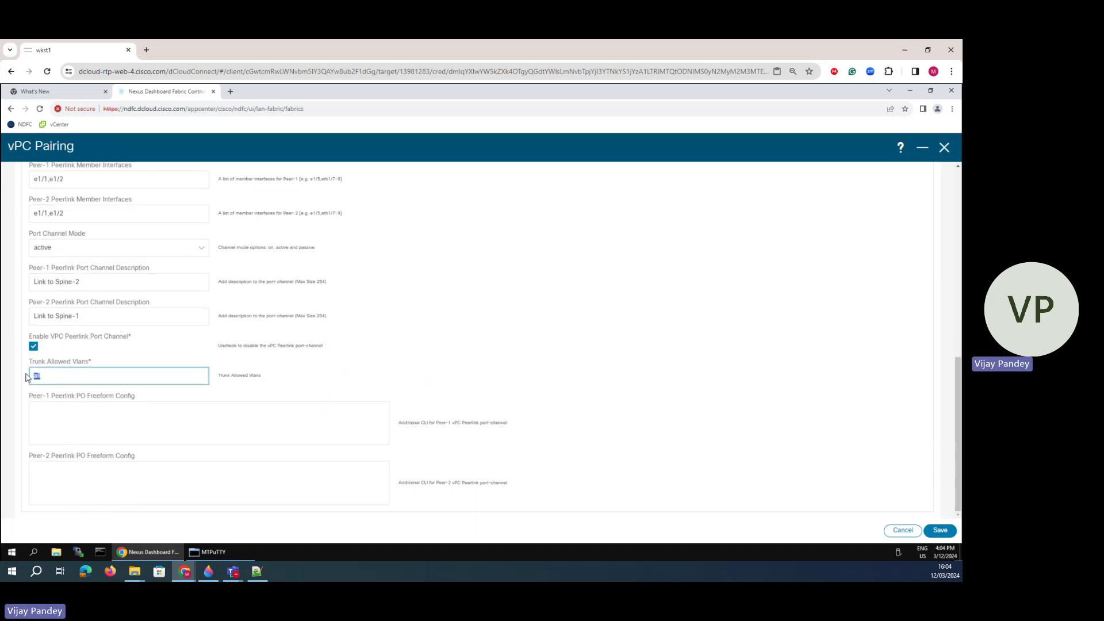
{"action": "left_click", "coordinate": [941, 529]}
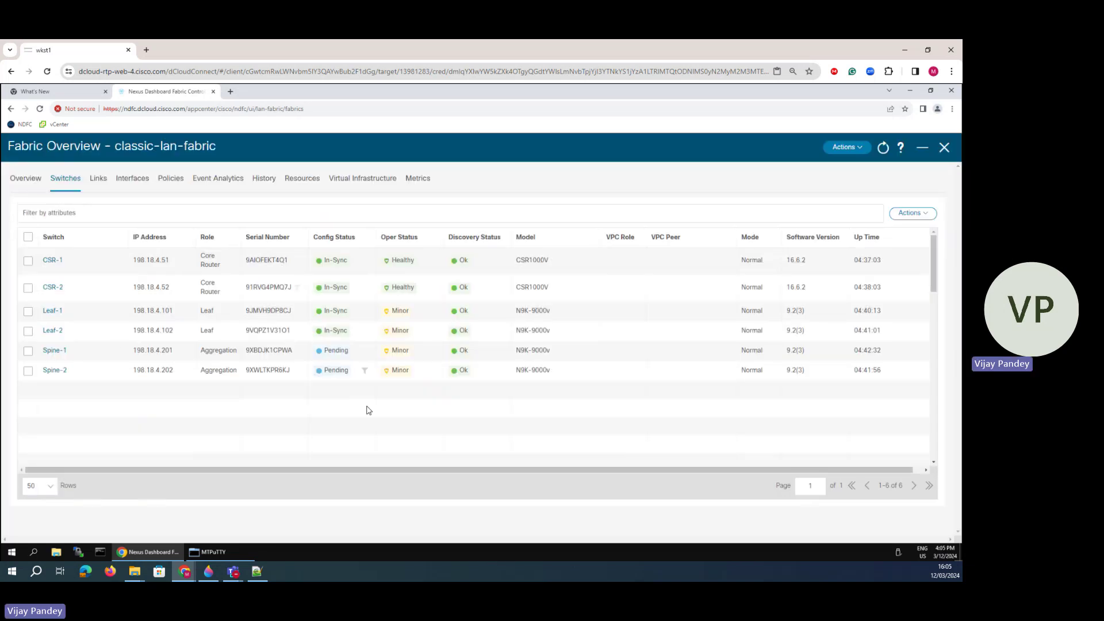
- Start vPC pairing for Leaf-1 with Leaf-2 chosen as its peer
{"action": "left_click", "coordinate": [27, 311]}
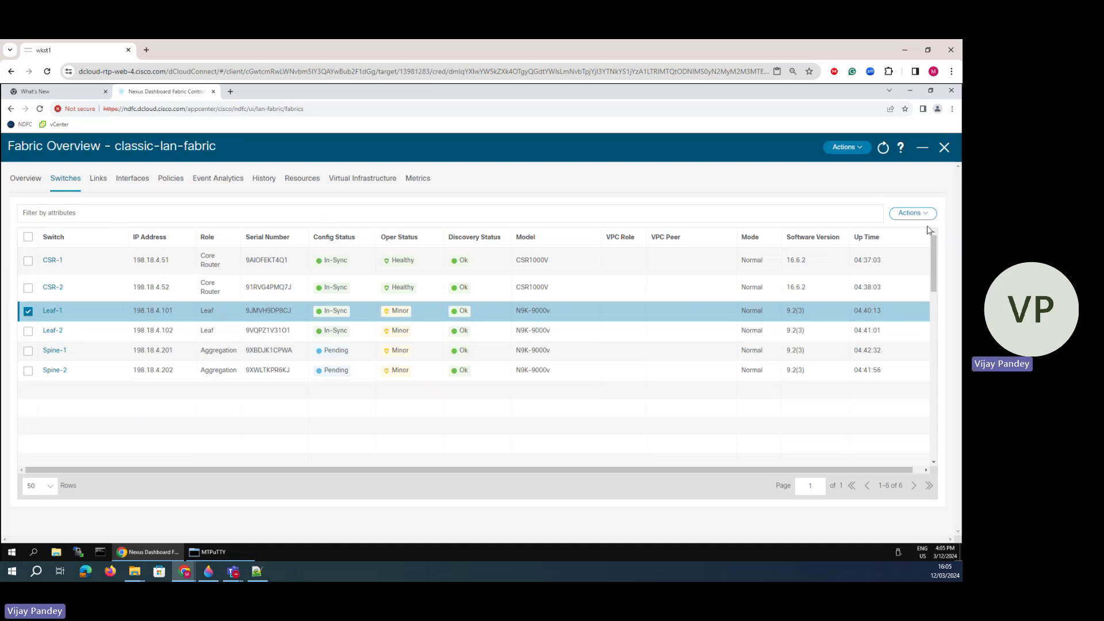
{"action": "left_click", "coordinate": [911, 213]}
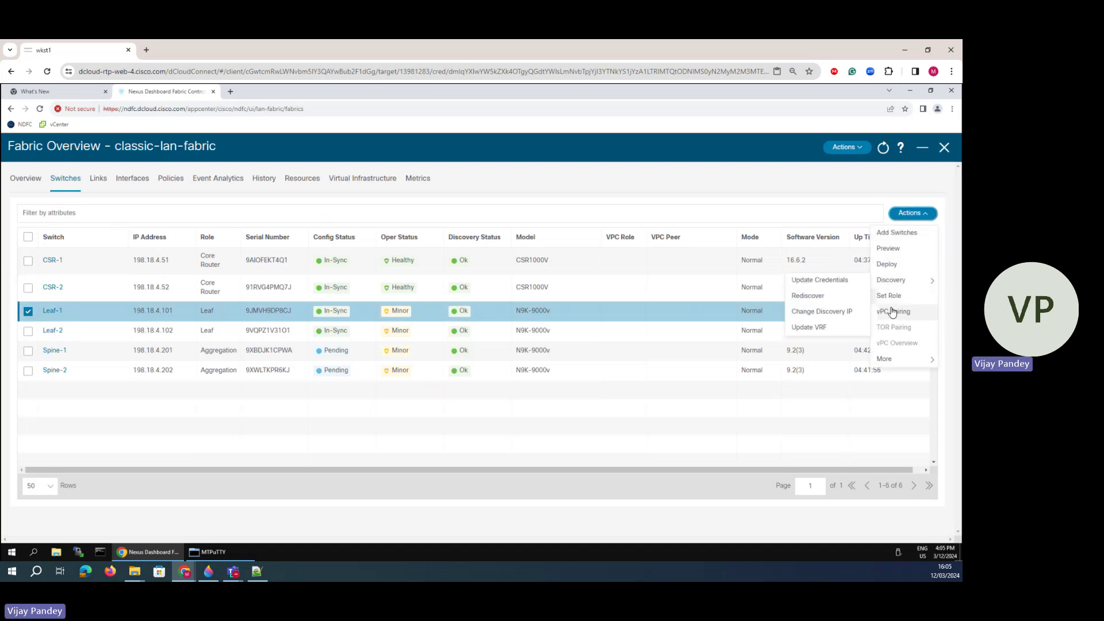
{"action": "left_click", "coordinate": [893, 311]}
{"action": "left_click", "coordinate": [32, 272]}
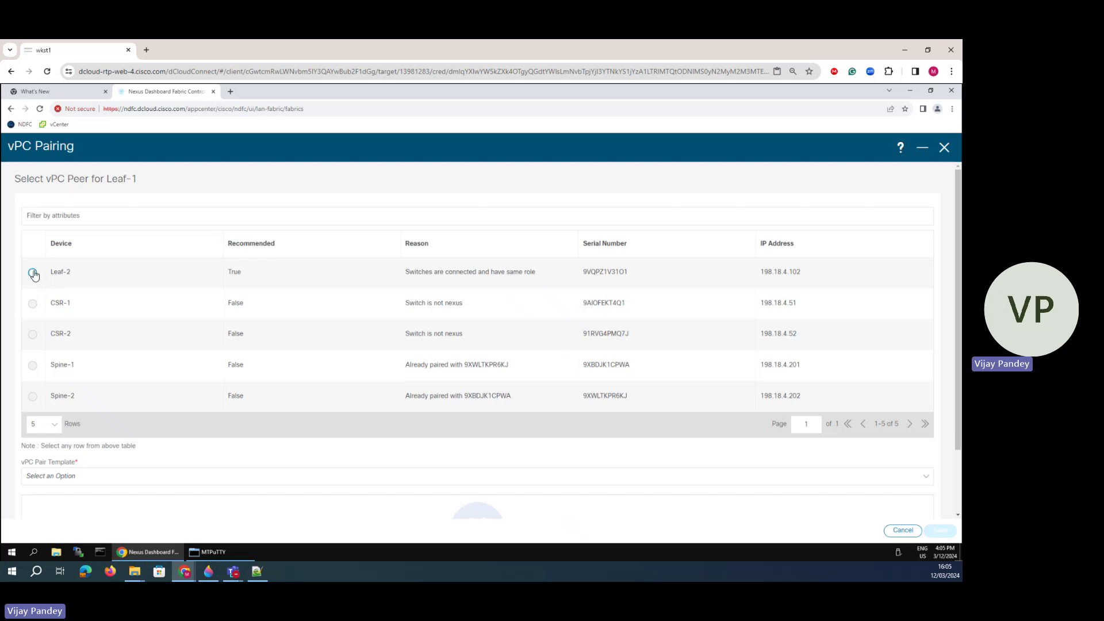
- Read the lab guide's note on leaf keep-alive addresses, then return to the vPC Pairing dialog
{"action": "left_click_drag", "start_coordinate": [2, 81], "coordinate": [535, 95]}
{"action": "left_click", "coordinate": [747, 93]}
{"action": "scroll", "coordinate": [391, 431], "scroll_direction": "down", "scroll_amount": 3}
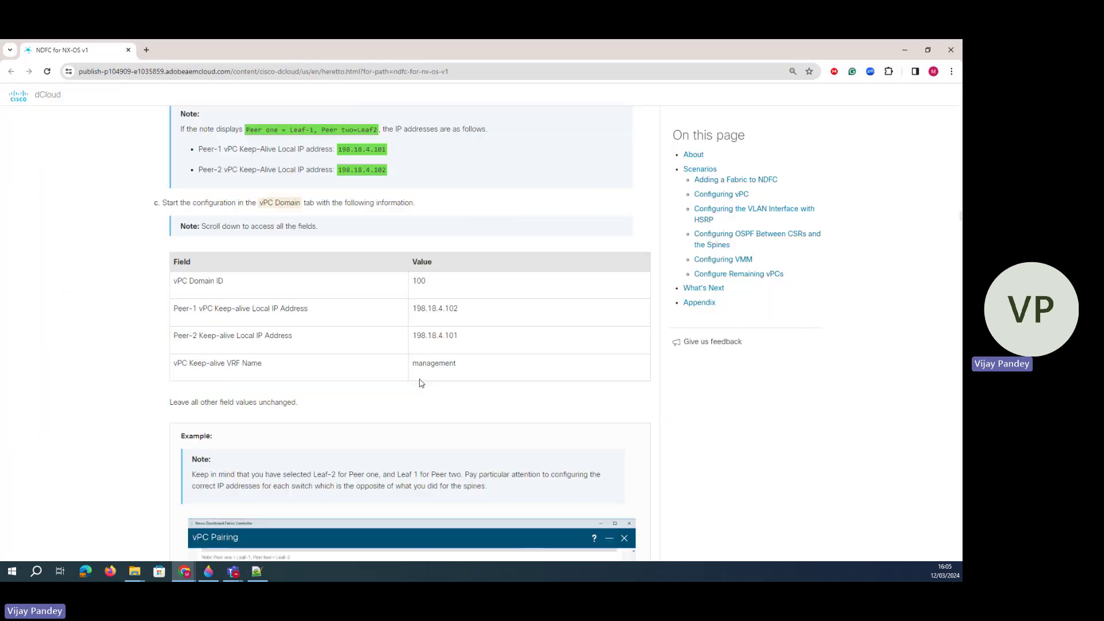
{"action": "left_click_drag", "start_coordinate": [471, 374], "coordinate": [172, 281]}
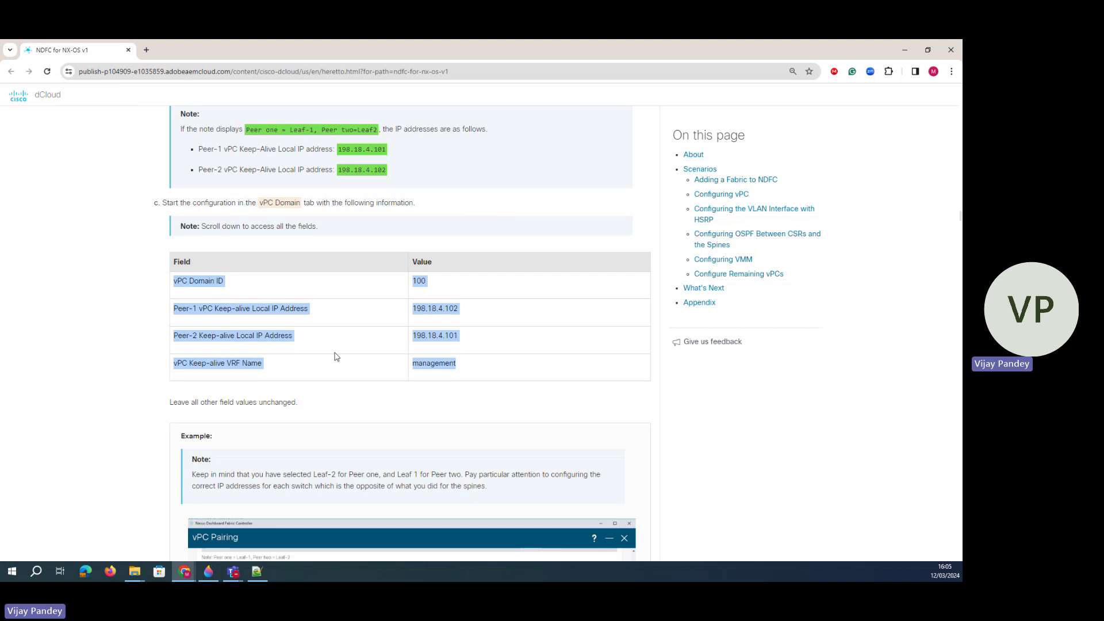
{"action": "scroll", "coordinate": [335, 357], "scroll_direction": "down", "scroll_amount": 4}
{"action": "scroll", "coordinate": [330, 352], "scroll_direction": "up", "scroll_amount": 8}
{"action": "left_click_drag", "start_coordinate": [389, 402], "coordinate": [247, 380]}
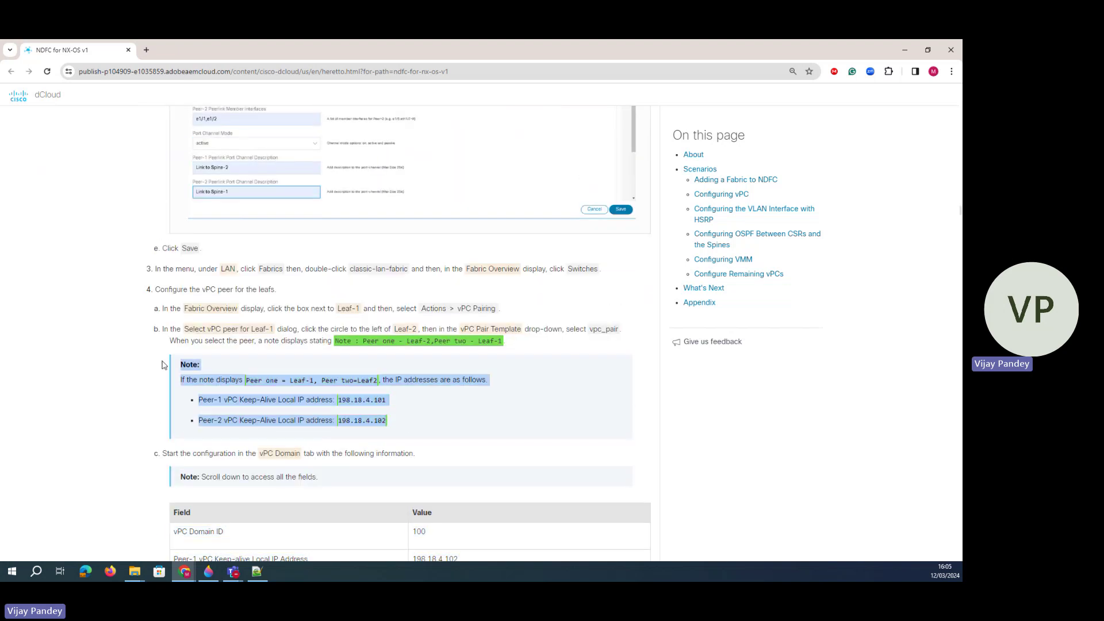
{"action": "left_click", "coordinate": [387, 423]}
{"action": "key", "text": "alt+Tab"}
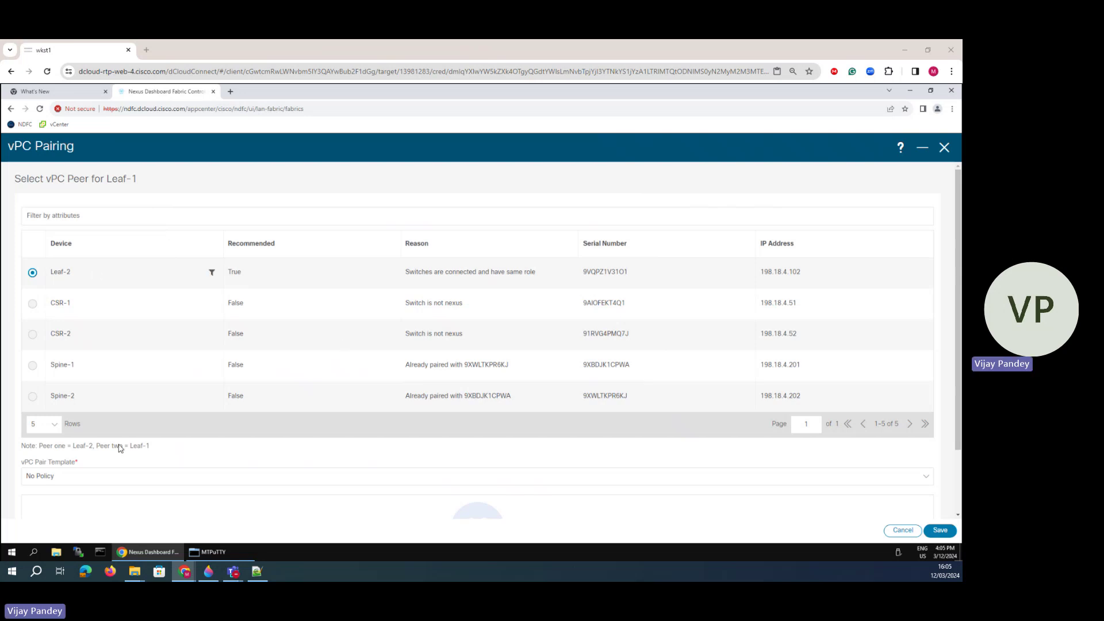
- Choose the vpc_pair template and set the vPC domain ID to 100
{"action": "scroll", "coordinate": [157, 402], "scroll_direction": "down", "scroll_amount": 2}
{"action": "left_click", "coordinate": [69, 399]}
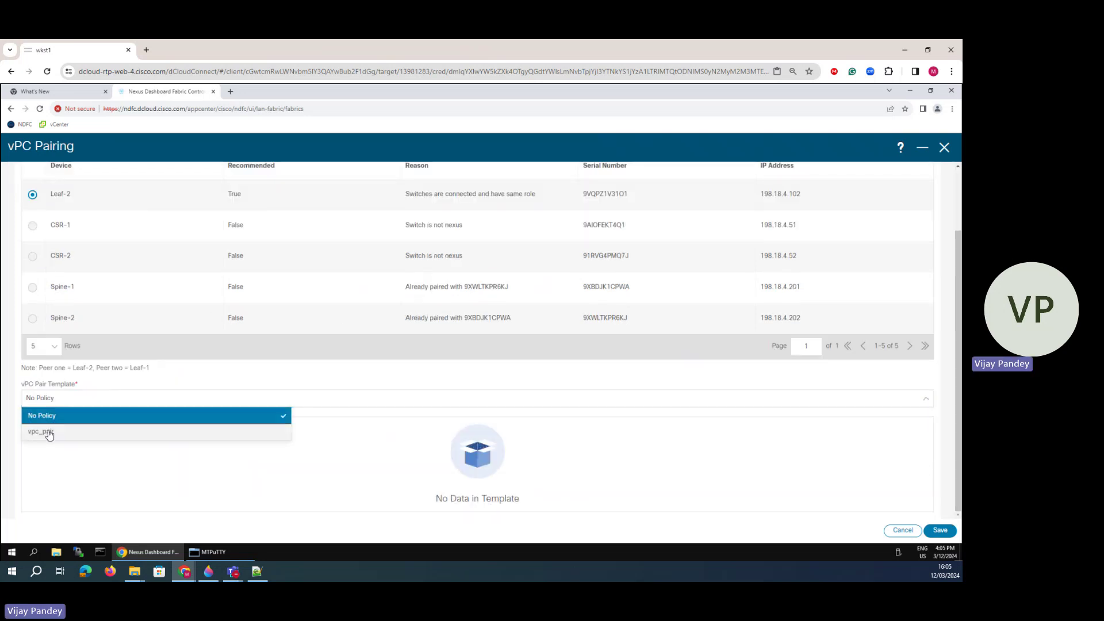
{"action": "left_click", "coordinate": [47, 432]}
{"action": "scroll", "coordinate": [64, 390], "scroll_direction": "down", "scroll_amount": 3}
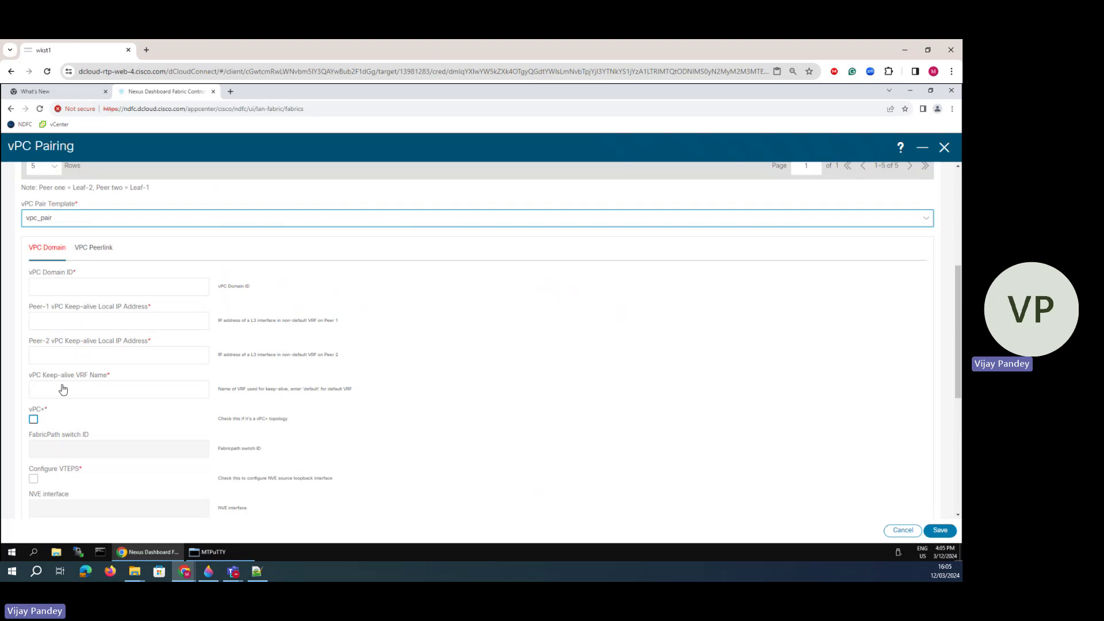
{"action": "left_click", "coordinate": [57, 286]}
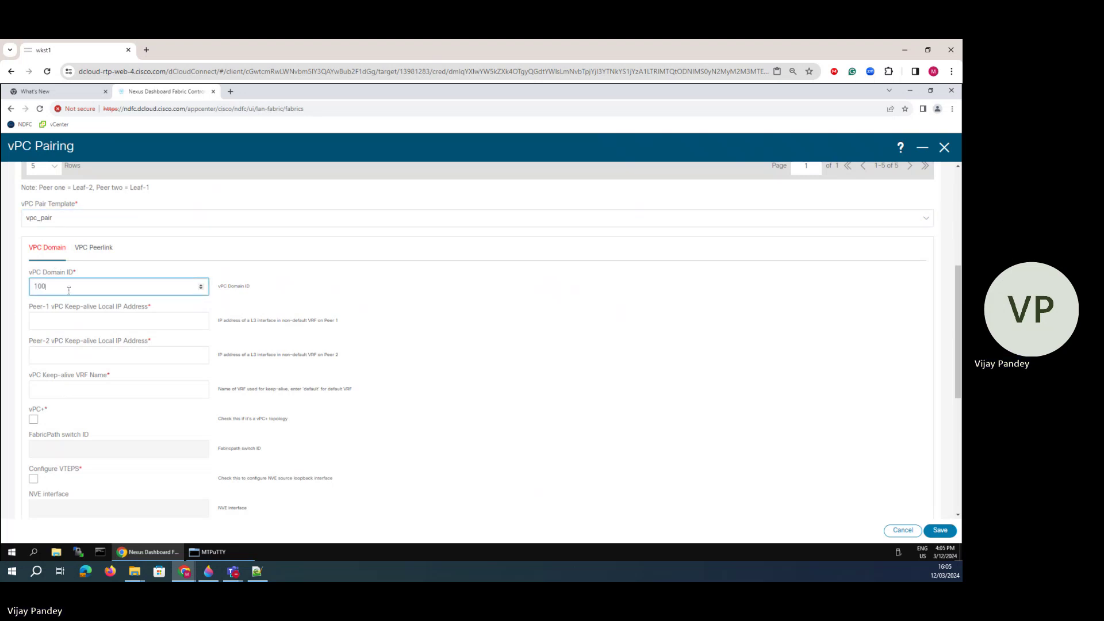
- Set the peer keep-alive IPs to 198.18.4.101 and 198.18.4.102, checking Leaf-1's management address
{"action": "left_click", "coordinate": [61, 321]}
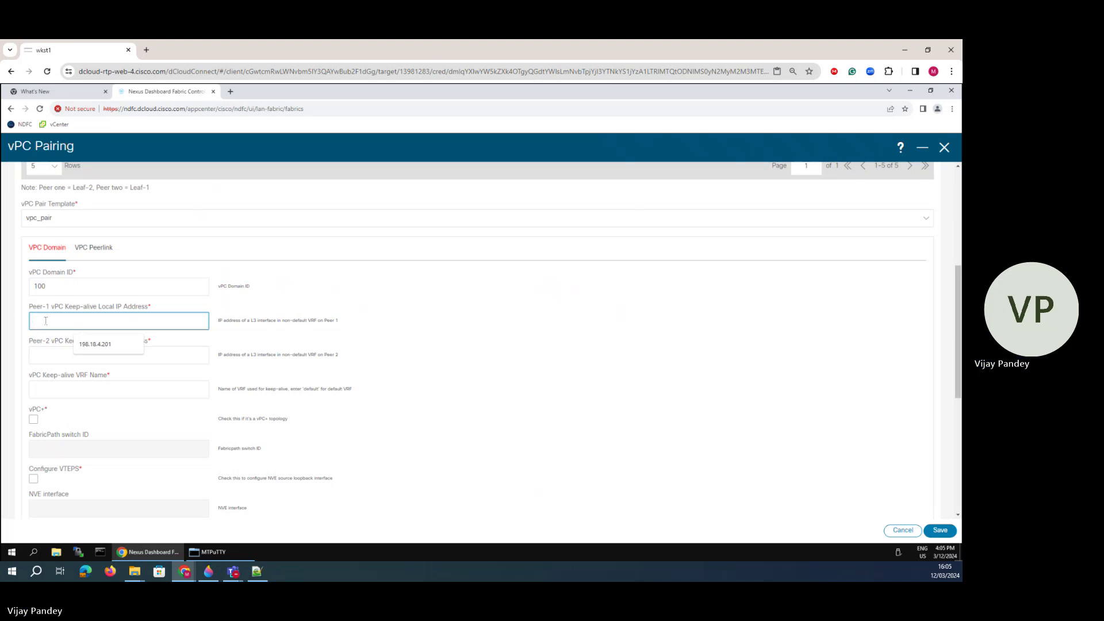
{"action": "type", "text": "198.18.4.102"}
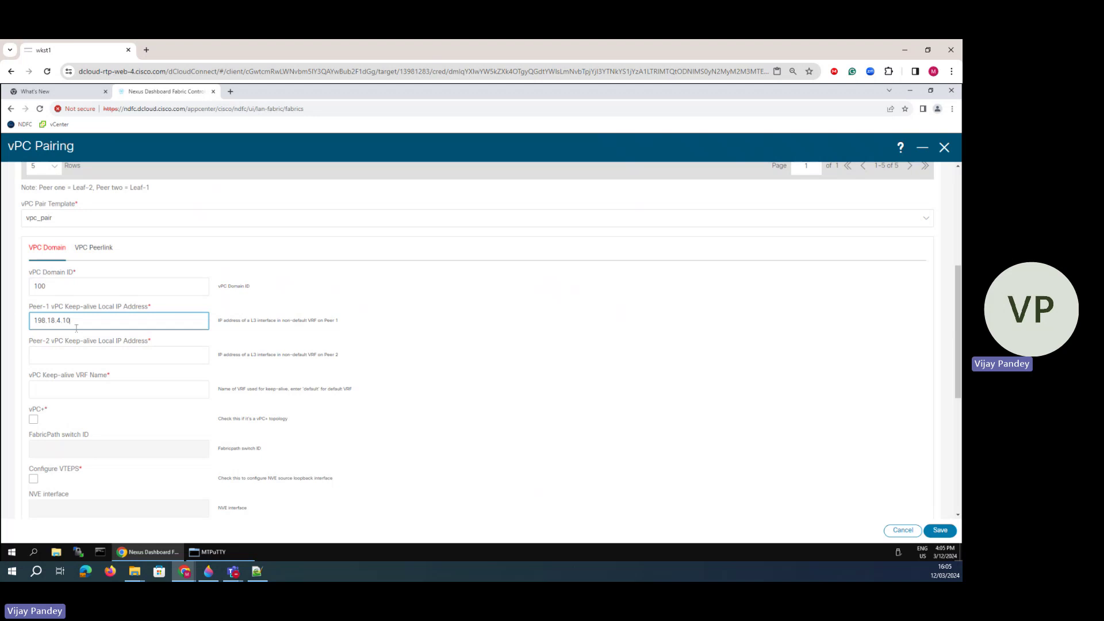
{"action": "left_click", "coordinate": [56, 354]}
{"action": "key", "text": "Down"}
{"action": "key", "text": "Return"}
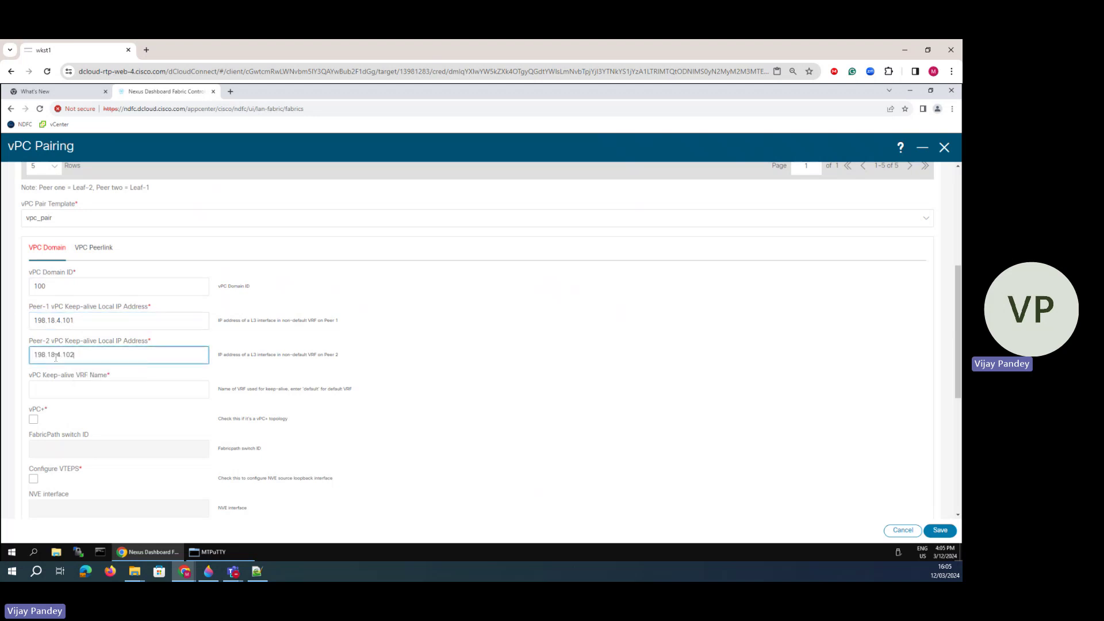
{"action": "left_click", "coordinate": [219, 549]}
{"action": "left_click_drag", "start_coordinate": [202, 490], "coordinate": [167, 489]}
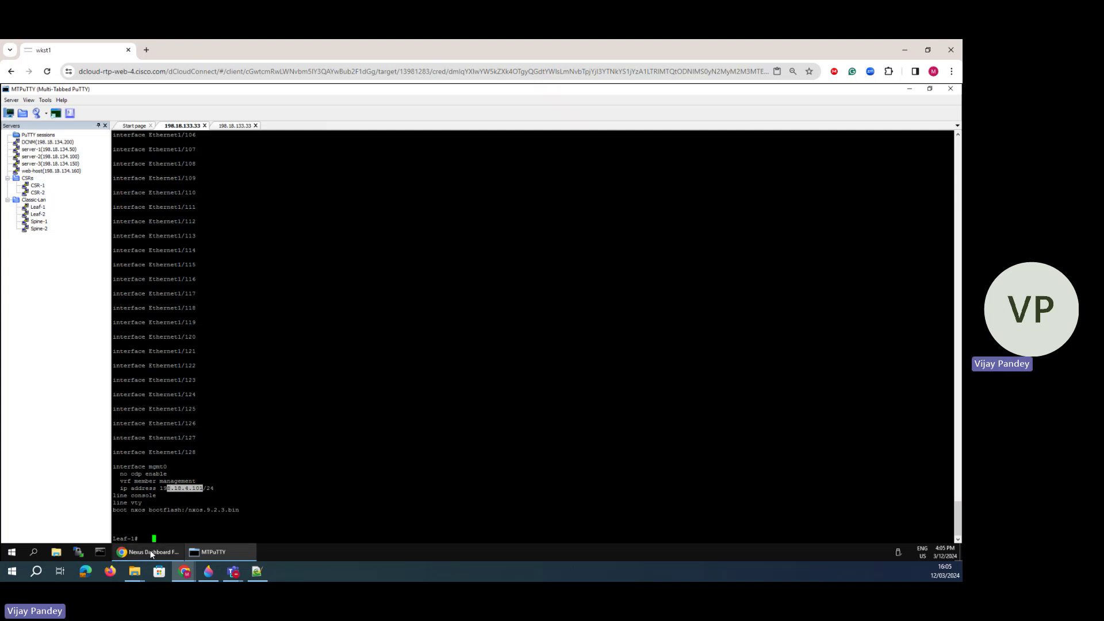
{"action": "left_click", "coordinate": [151, 552]}
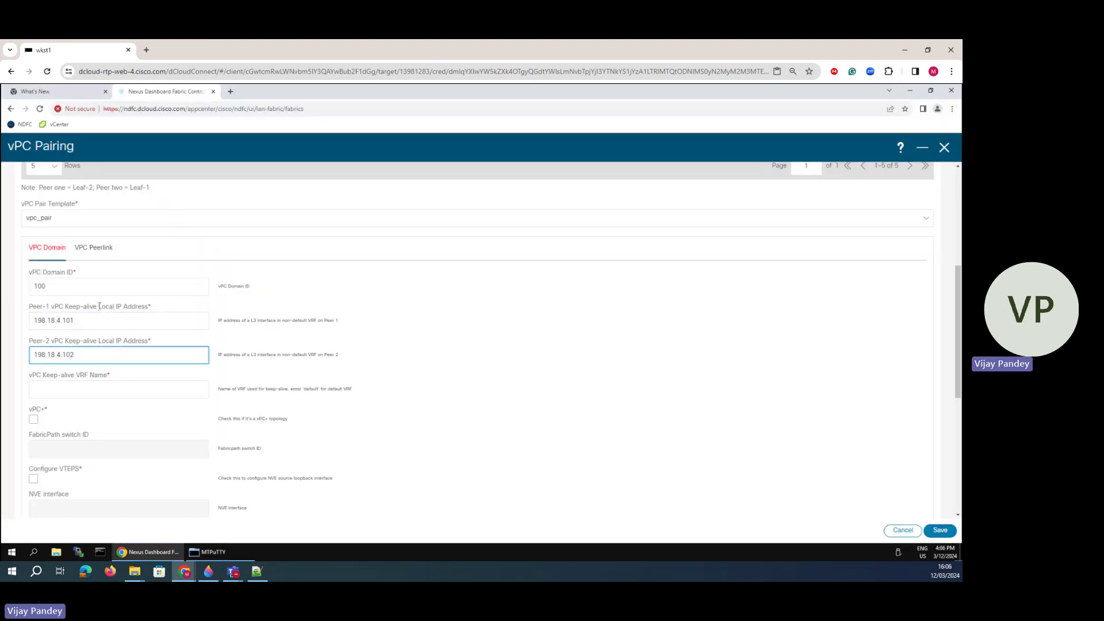
{"action": "left_click_drag", "start_coordinate": [97, 308], "coordinate": [138, 308]}
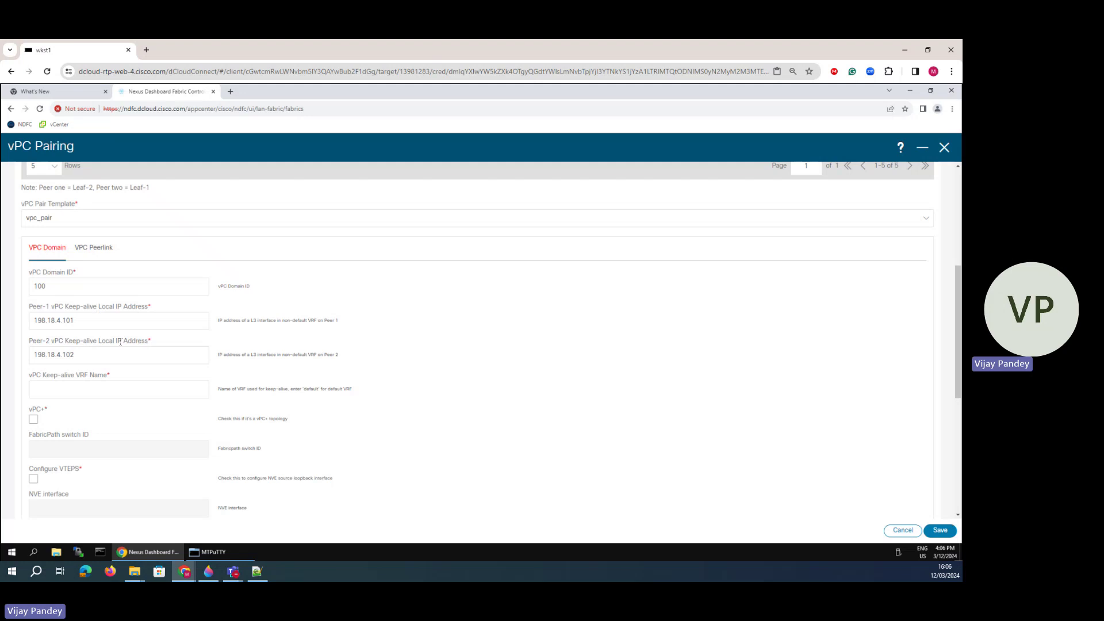
{"action": "left_click_drag", "start_coordinate": [87, 341], "coordinate": [121, 341]}
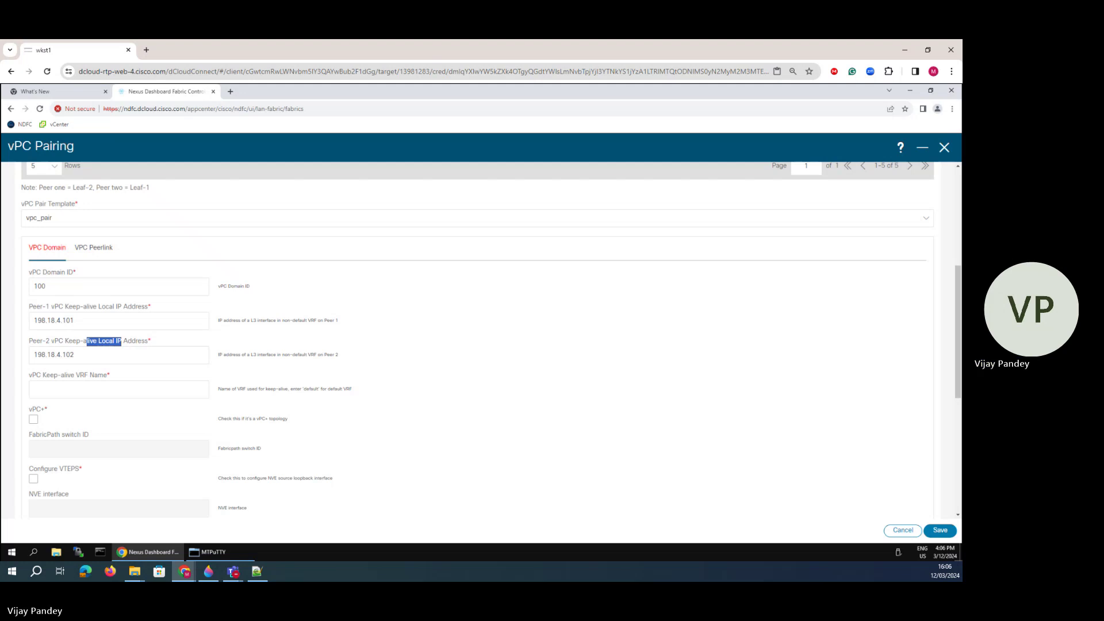
- Set the keep-alive VRF name to management
{"action": "left_click", "coordinate": [42, 395]}
{"action": "left_click", "coordinate": [114, 422]}
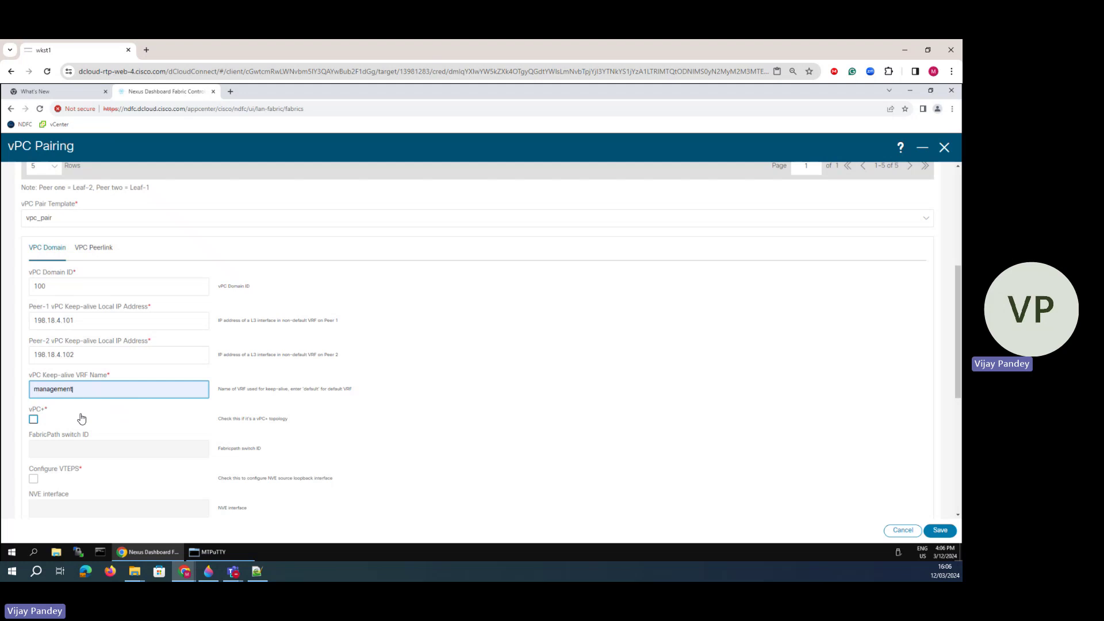
{"action": "scroll", "coordinate": [72, 434], "scroll_direction": "down", "scroll_amount": 3}
{"action": "scroll", "coordinate": [68, 426], "scroll_direction": "up", "scroll_amount": 10}
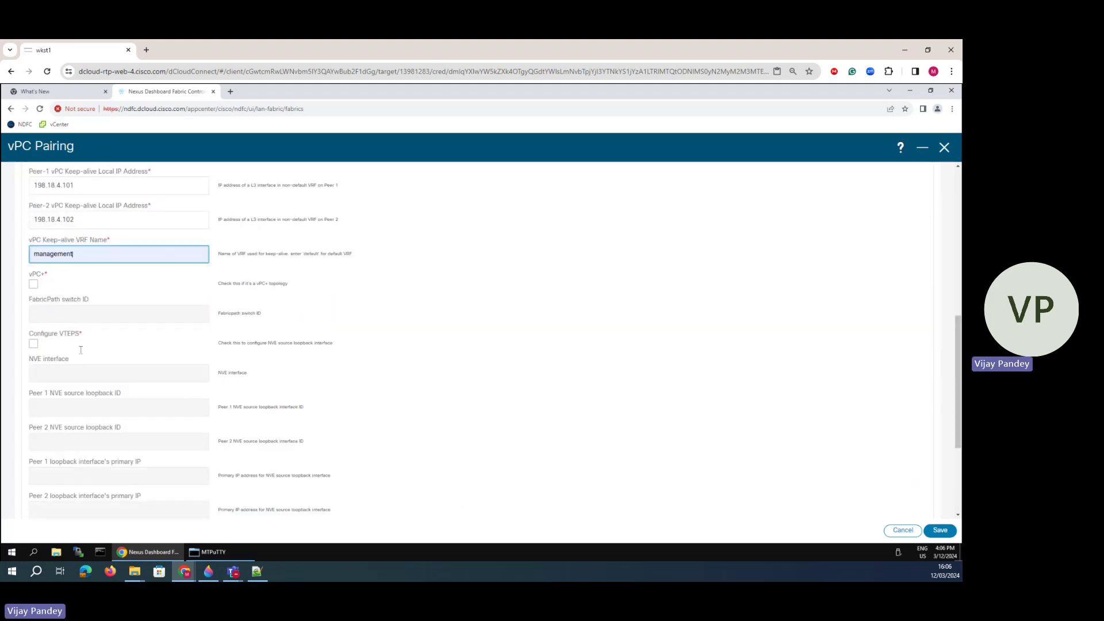
- Set peer-link port-channel ID 100 and member interfaces e1/1,e1/2 on both peers
{"action": "left_click", "coordinate": [97, 428]}
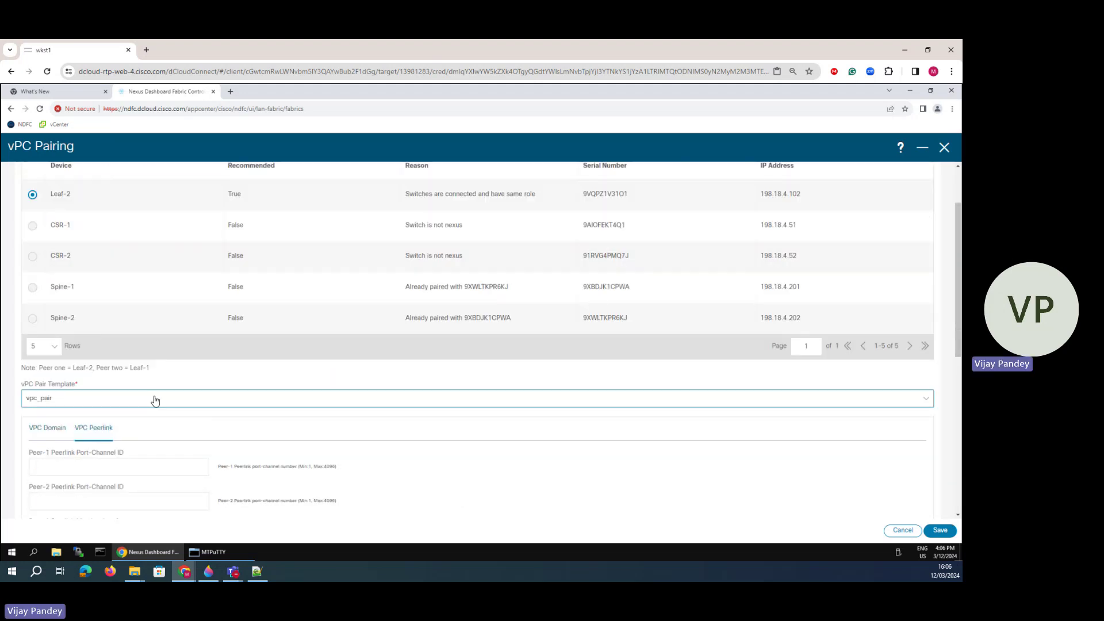
{"action": "scroll", "coordinate": [153, 399], "scroll_direction": "down", "scroll_amount": 2}
{"action": "left_click", "coordinate": [80, 335]}
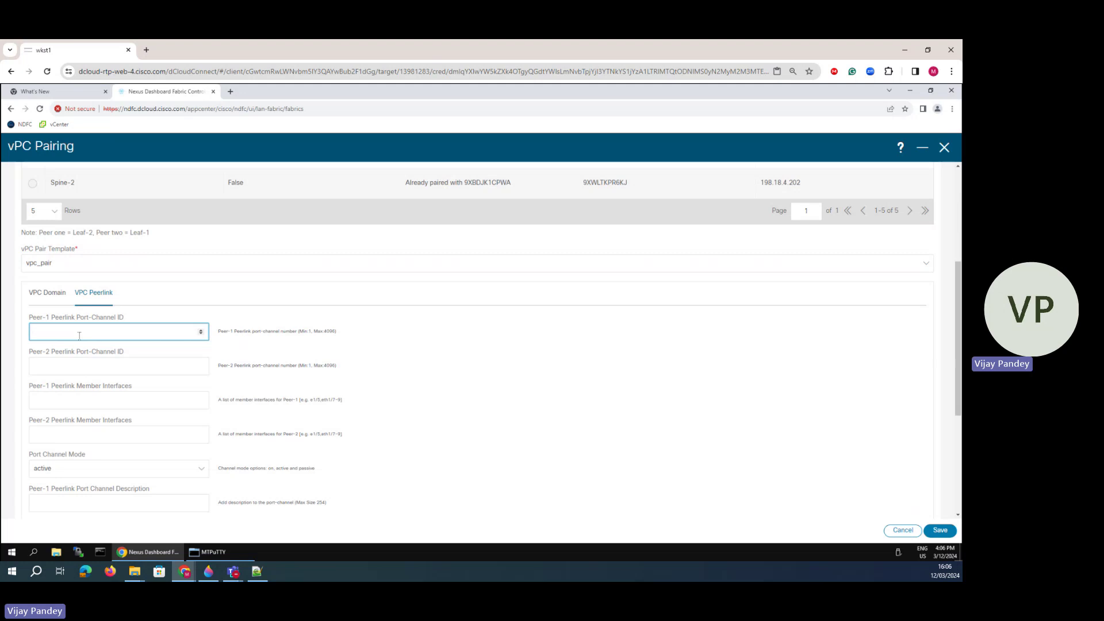
{"action": "left_click", "coordinate": [78, 360]}
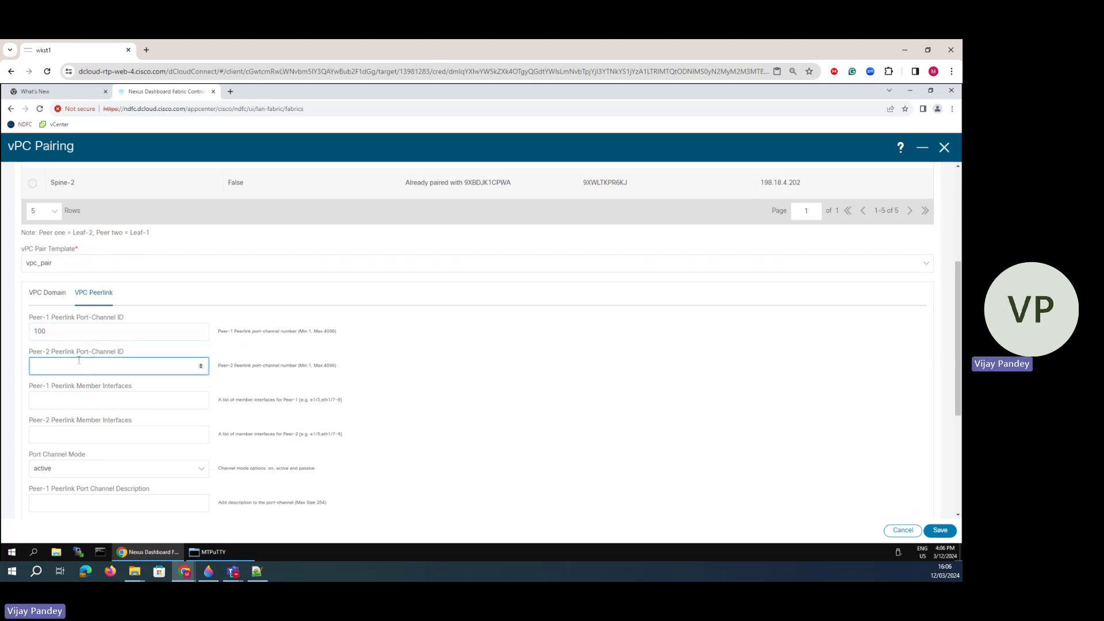
{"action": "left_click", "coordinate": [208, 571]}
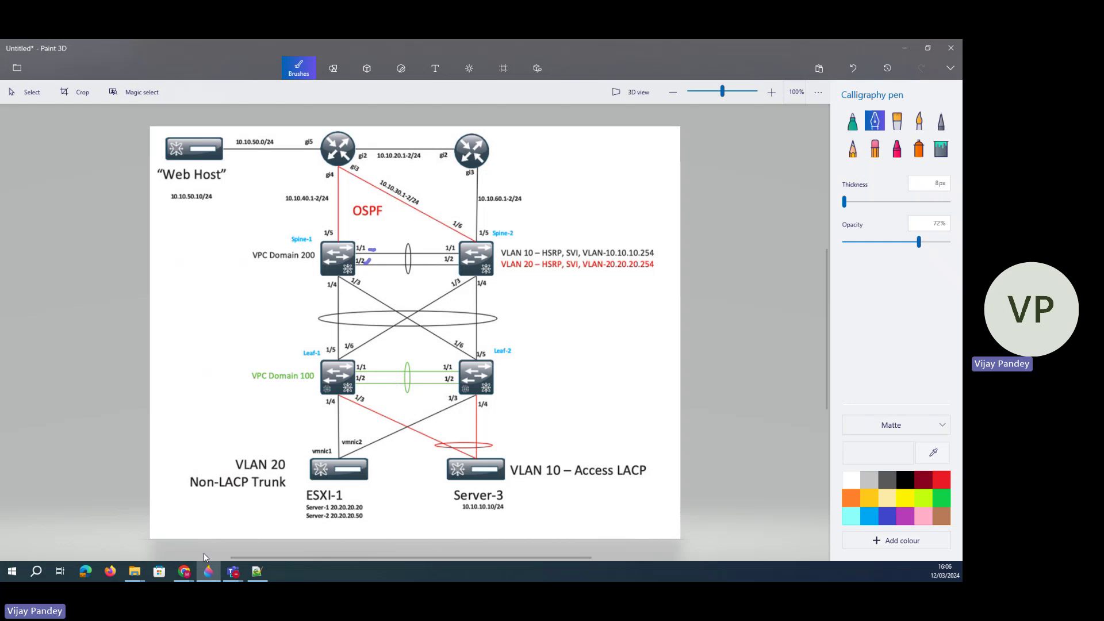
{"action": "left_click", "coordinate": [184, 571]}
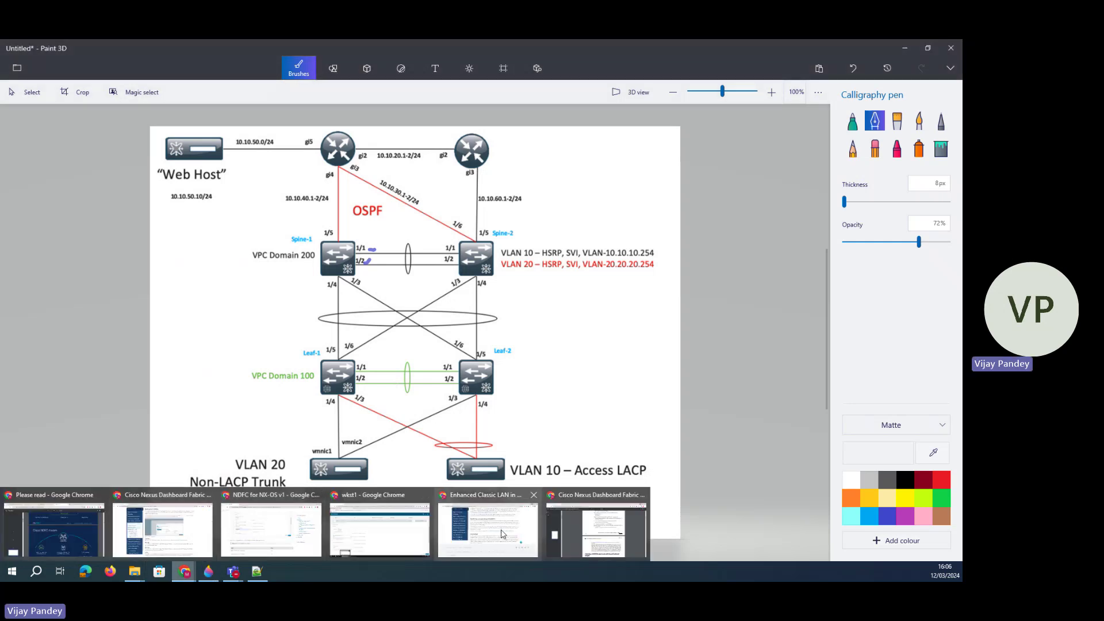
{"action": "left_click", "coordinate": [380, 529]}
{"action": "left_click", "coordinate": [67, 401]}
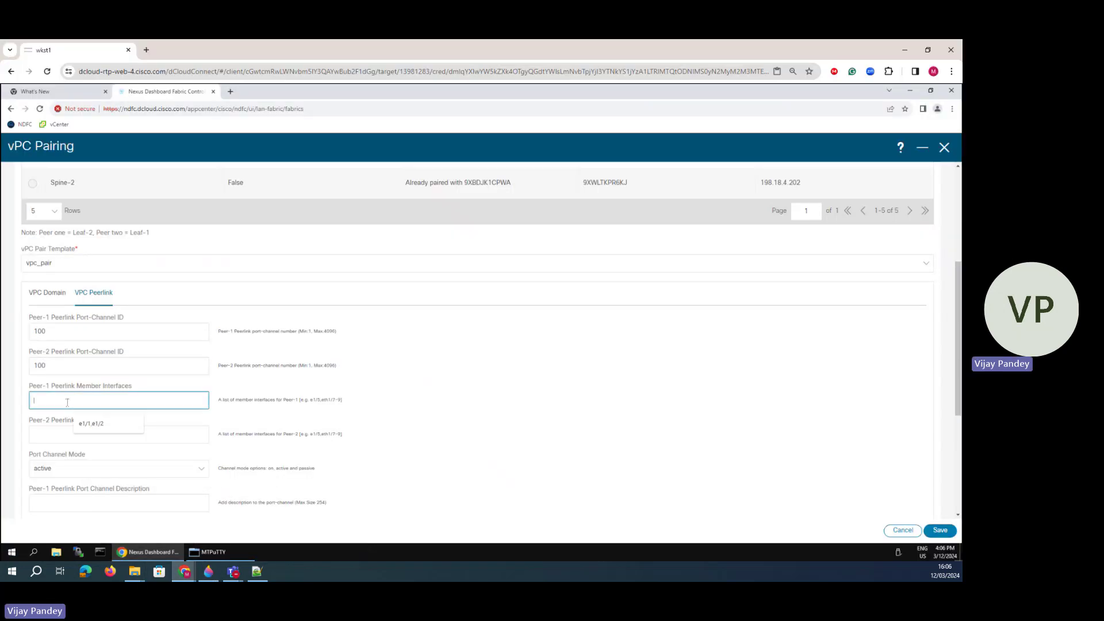
{"action": "left_click", "coordinate": [90, 423]}
{"action": "left_click", "coordinate": [74, 435]}
{"action": "left_click", "coordinate": [81, 456]}
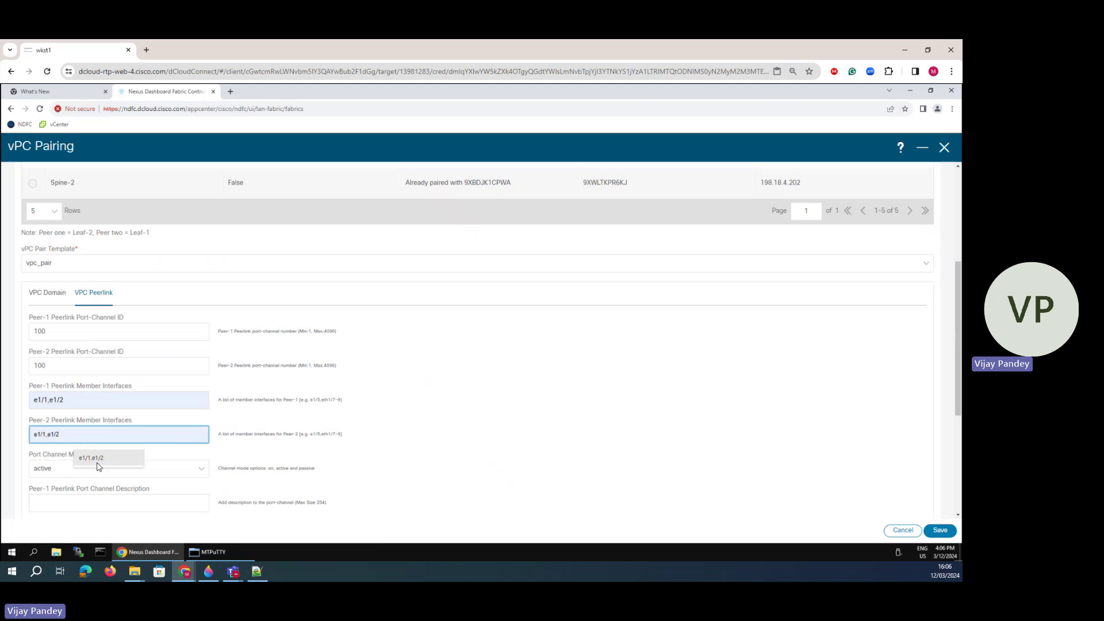
- Describe the peer-link port-channels as 'Link to Leaf-2' and 'Link to Leaf-1'
{"action": "scroll", "coordinate": [77, 449], "scroll_direction": "down", "scroll_amount": 3}
{"action": "left_click", "coordinate": [69, 368]}
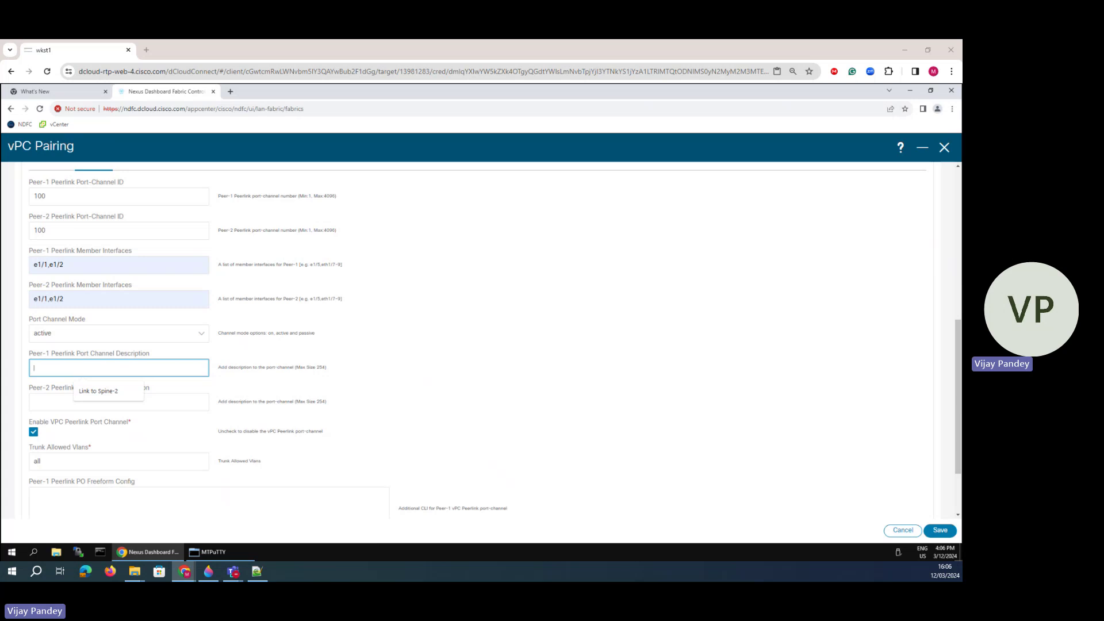
{"action": "type", "text": "Link to Leaf-2"}
{"action": "left_click", "coordinate": [53, 366]}
{"action": "key", "text": "BackSpace"}
{"action": "key", "text": "BackSpace"}
{"action": "key", "text": "BackSpace"}
{"action": "key", "text": "BackSpace"}
{"action": "key", "text": "BackSpace"}
{"action": "key", "text": "BackSpace"}
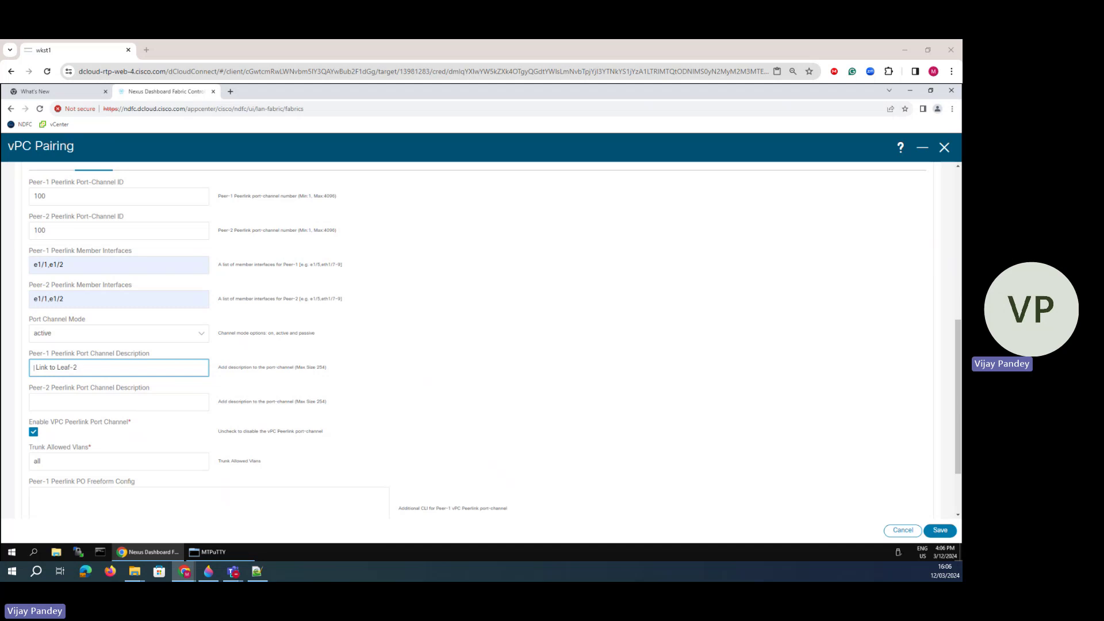
{"action": "left_click", "coordinate": [34, 402]}
{"action": "left_click", "coordinate": [79, 428]}
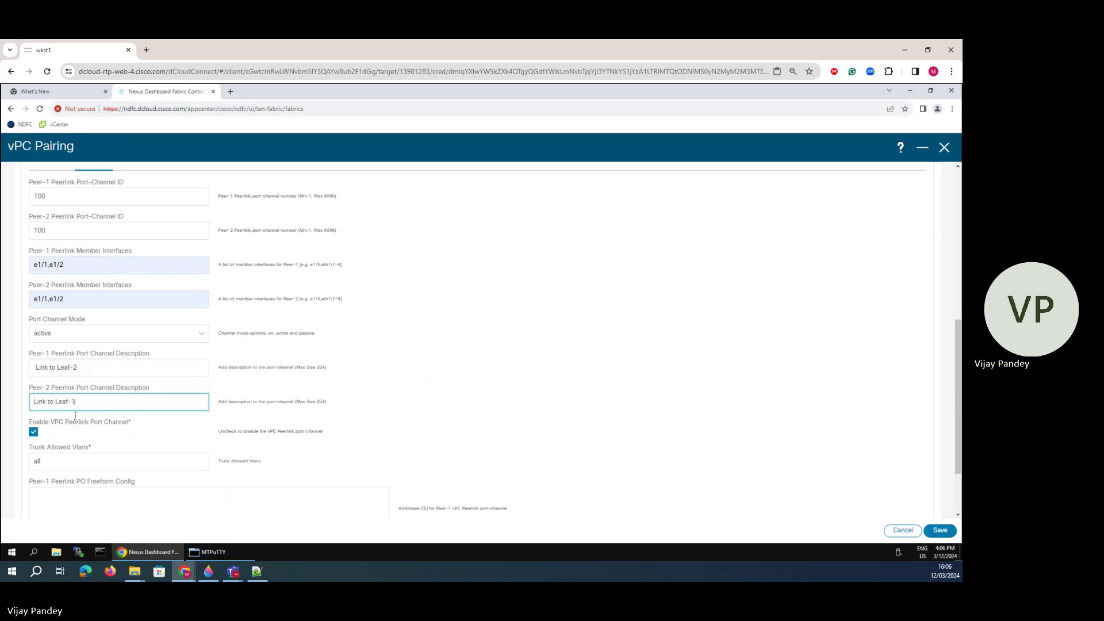
- Check the Trunk Allowed Vlans value and save the vPC pairing
{"action": "scroll", "coordinate": [85, 436], "scroll_direction": "down", "scroll_amount": 2}
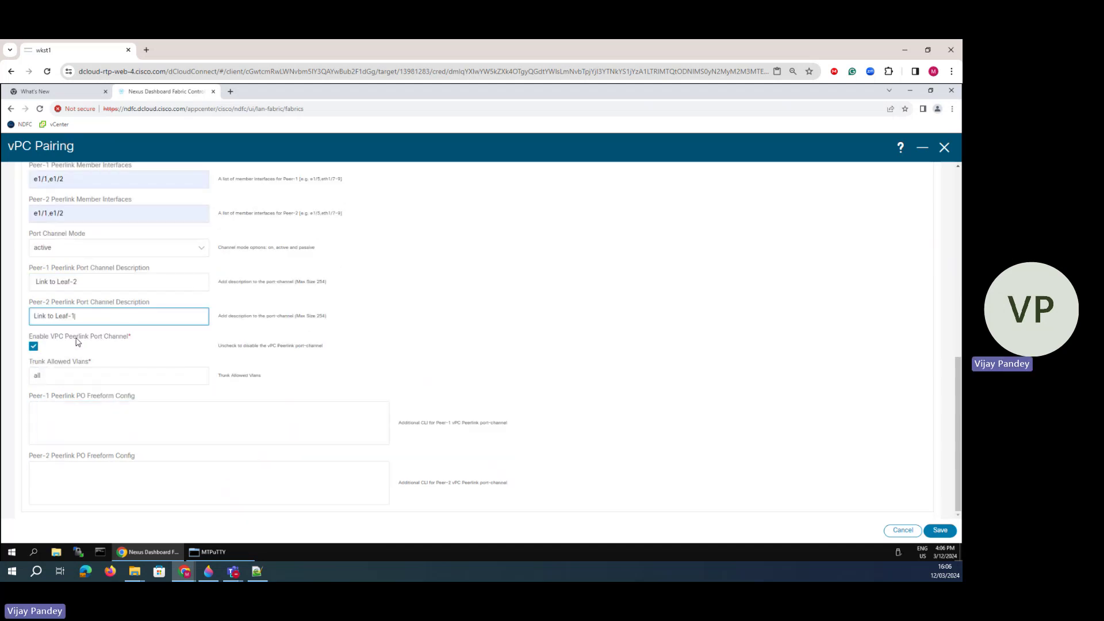
{"action": "left_click_drag", "start_coordinate": [76, 338], "coordinate": [109, 338]}
{"action": "left_click", "coordinate": [49, 372]}
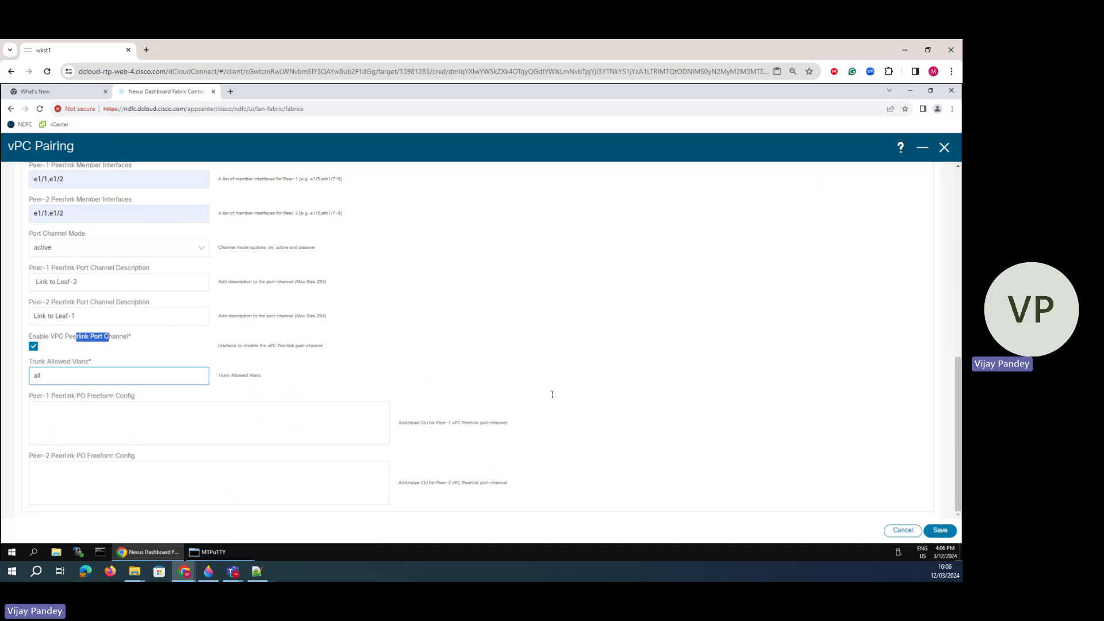
{"action": "scroll", "coordinate": [345, 397], "scroll_direction": "up", "scroll_amount": 8}
{"action": "scroll", "coordinate": [592, 427], "scroll_direction": "down", "scroll_amount": 8}
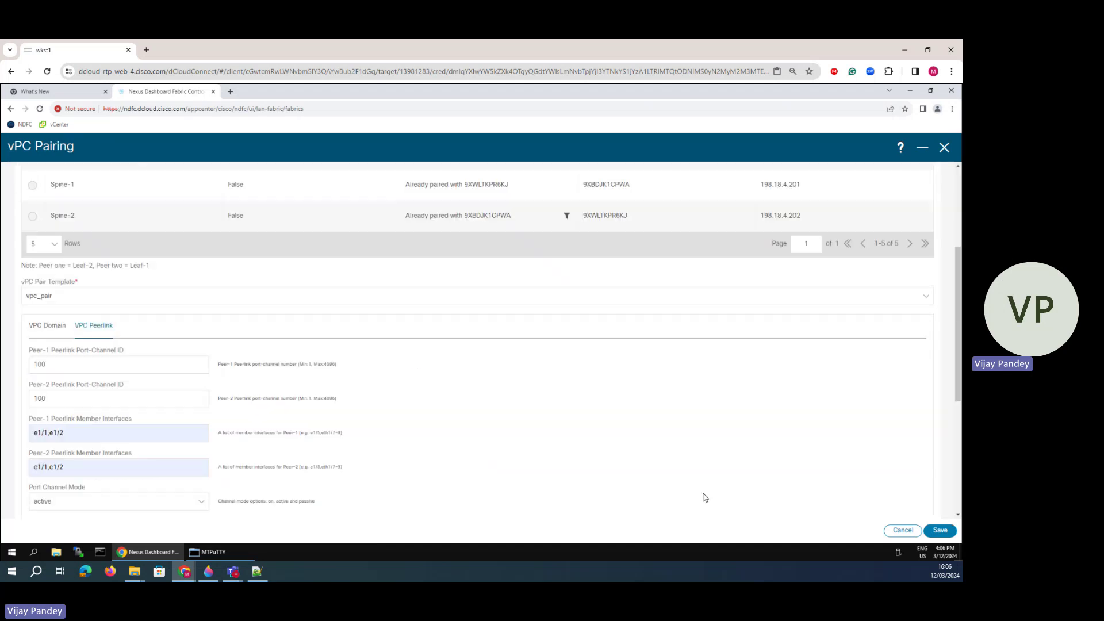
{"action": "left_click", "coordinate": [939, 530]}
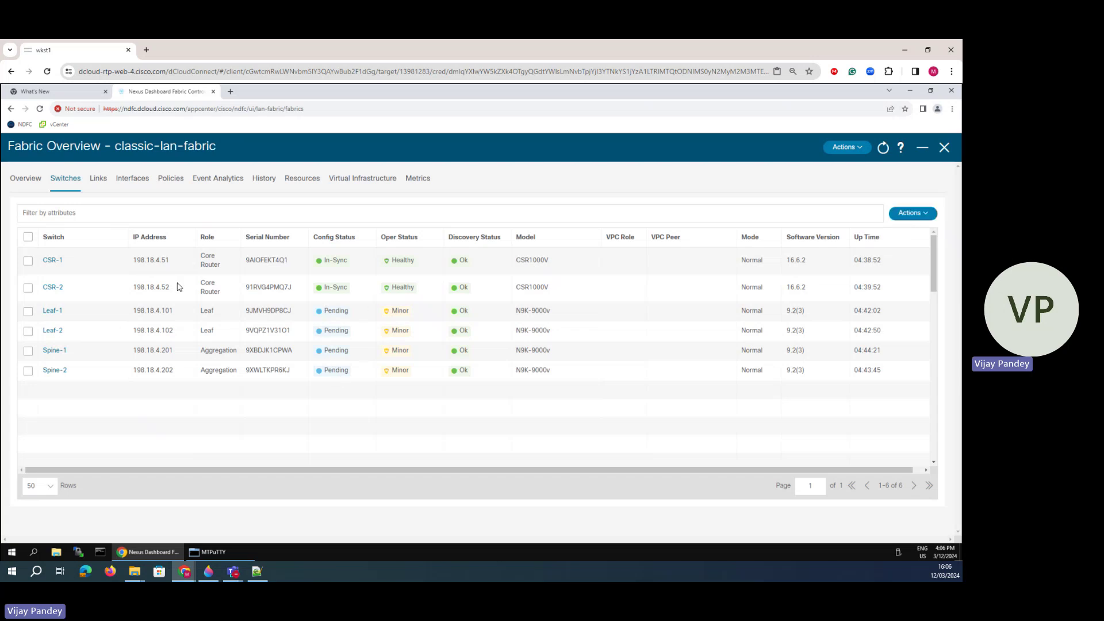
- Deploy pending configuration to Leaf-1, Leaf-2, Spine-1 and Spine-2 with Deploy All
{"action": "left_click", "coordinate": [28, 311]}
{"action": "left_click", "coordinate": [27, 331]}
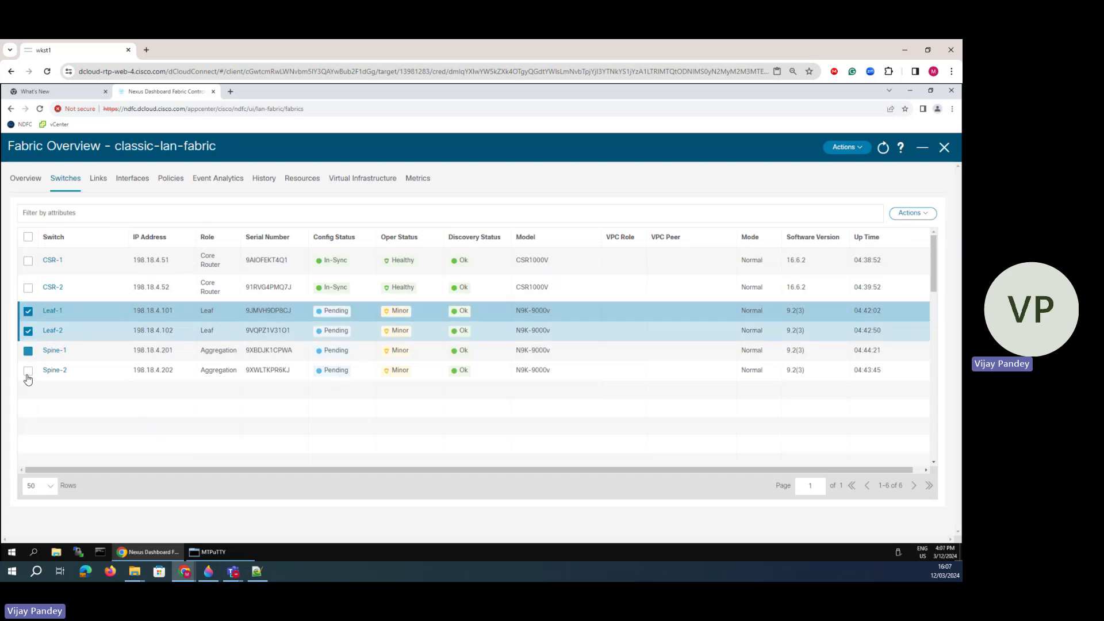
{"action": "left_click", "coordinate": [27, 351]}
{"action": "left_click", "coordinate": [28, 371]}
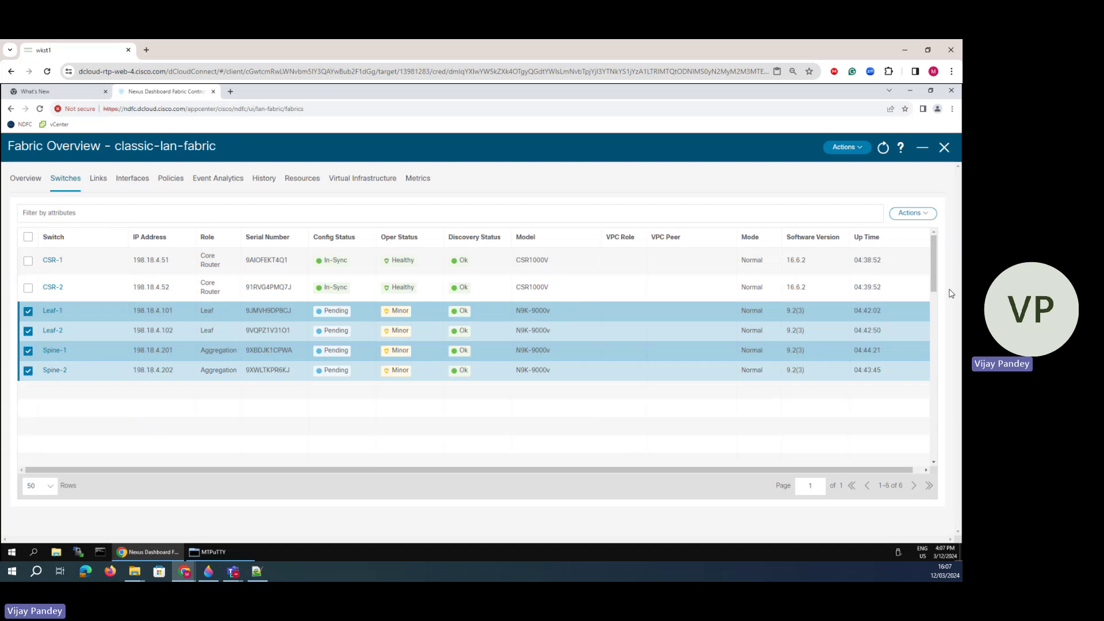
{"action": "left_click", "coordinate": [919, 214]}
{"action": "mouse_move", "coordinate": [895, 281]}
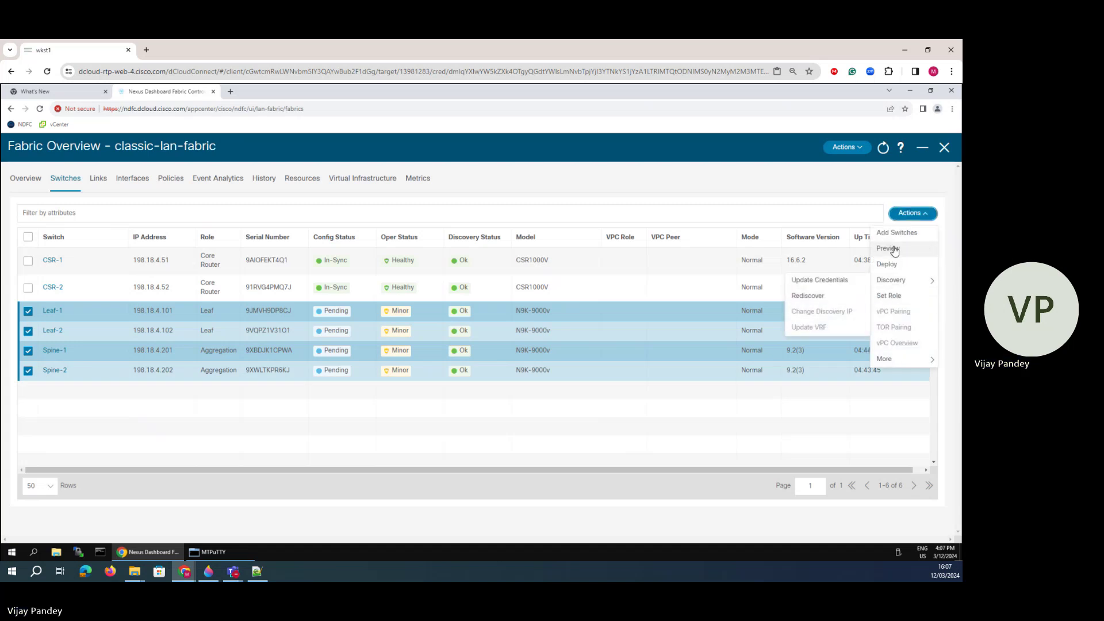
{"action": "left_click", "coordinate": [893, 265]}
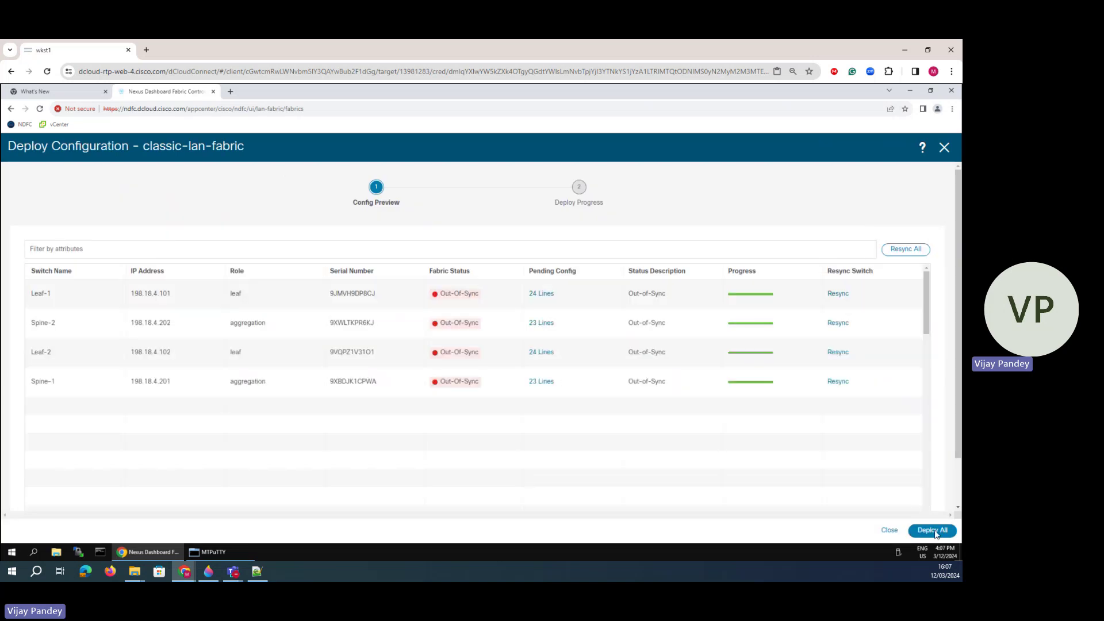
{"action": "left_click", "coordinate": [934, 530]}
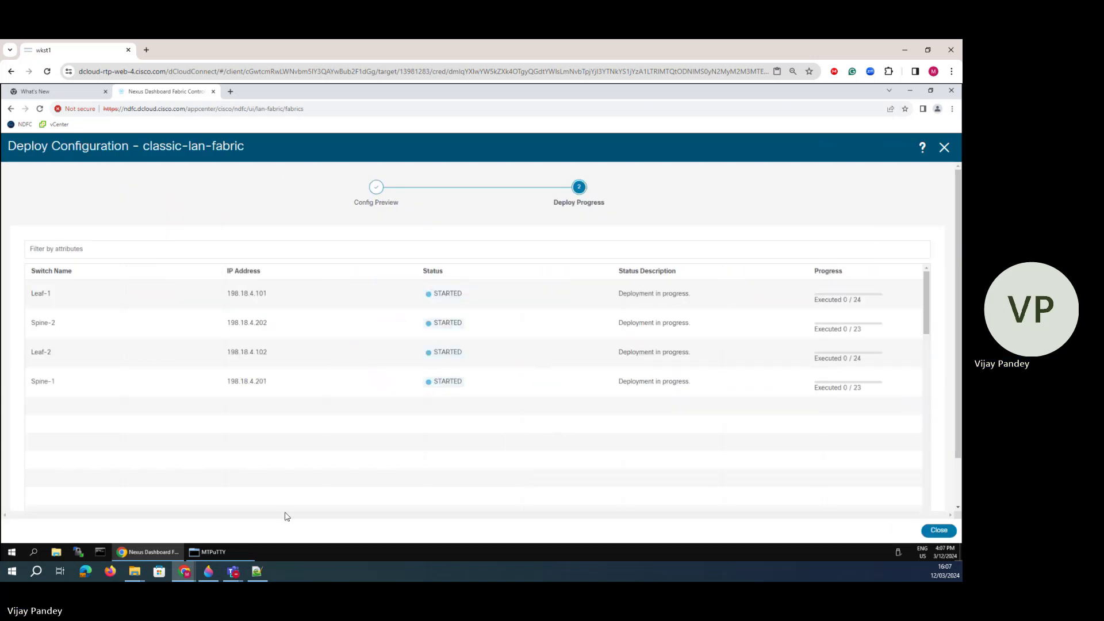
- On Leaf-1, display the vPC running configuration with 'sh run vpc'
{"action": "left_click", "coordinate": [206, 552]}
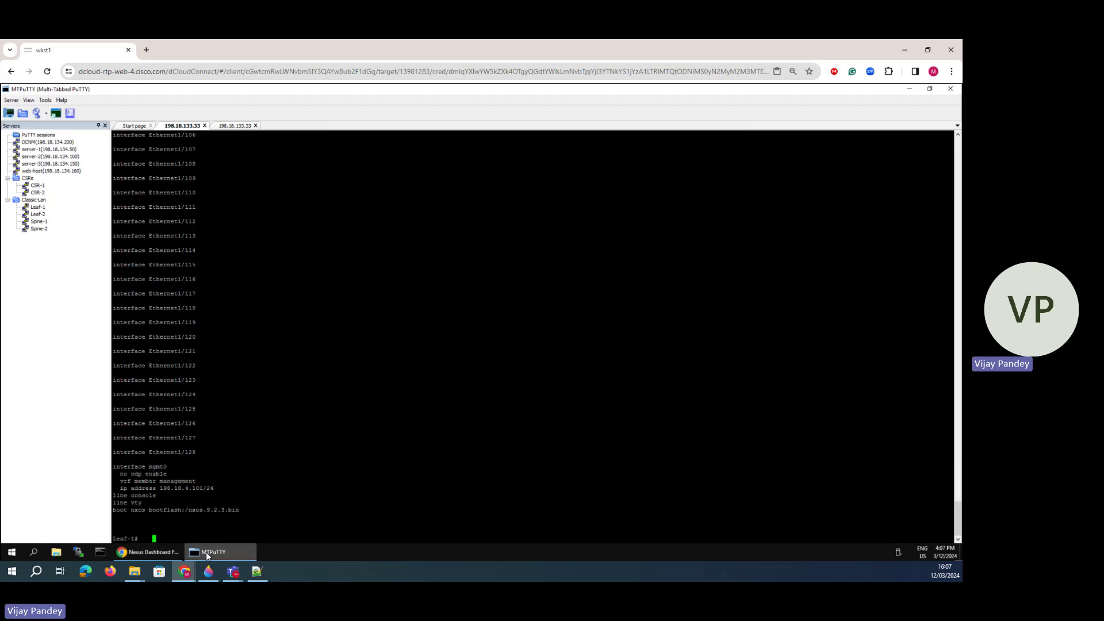
{"action": "left_click_drag", "start_coordinate": [239, 523], "coordinate": [154, 502]}
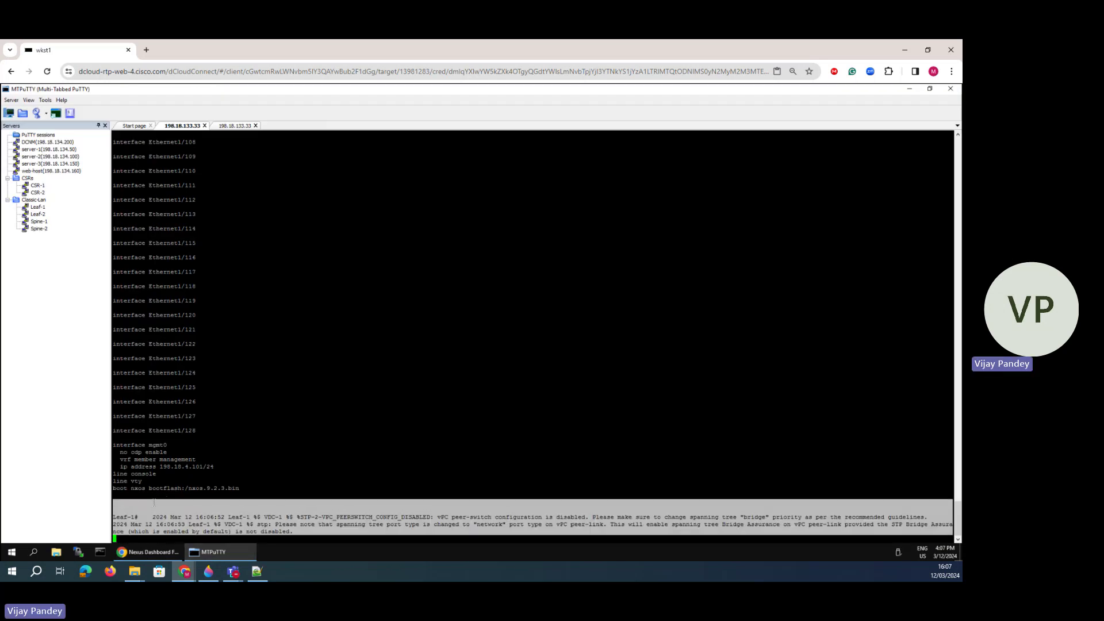
{"action": "left_click_drag", "start_coordinate": [430, 517], "coordinate": [539, 536]}
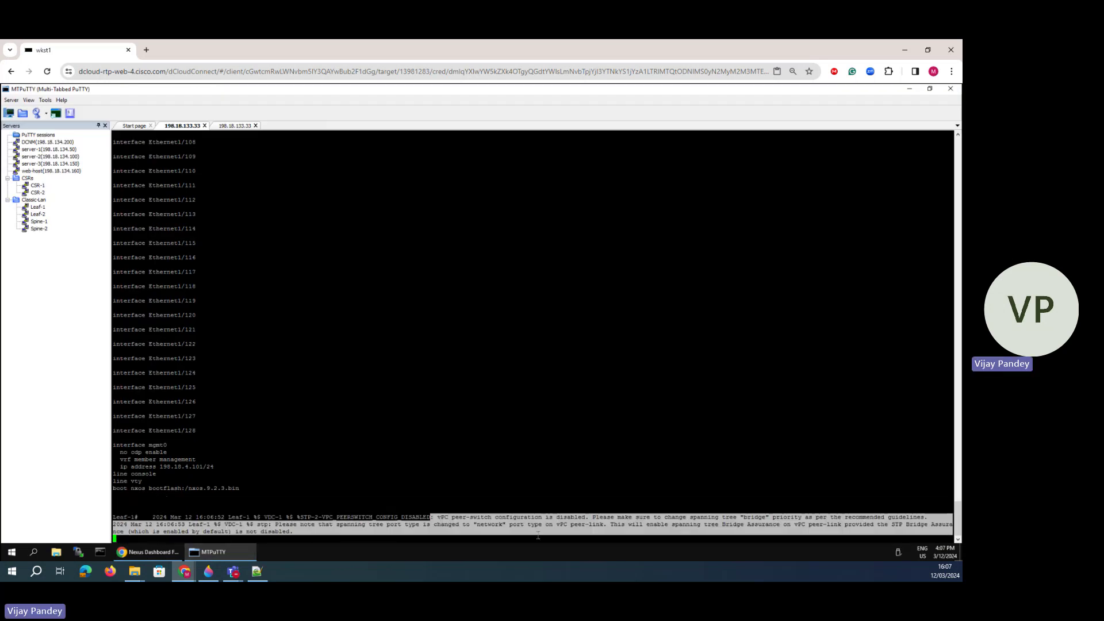
{"action": "left_click", "coordinate": [268, 541]}
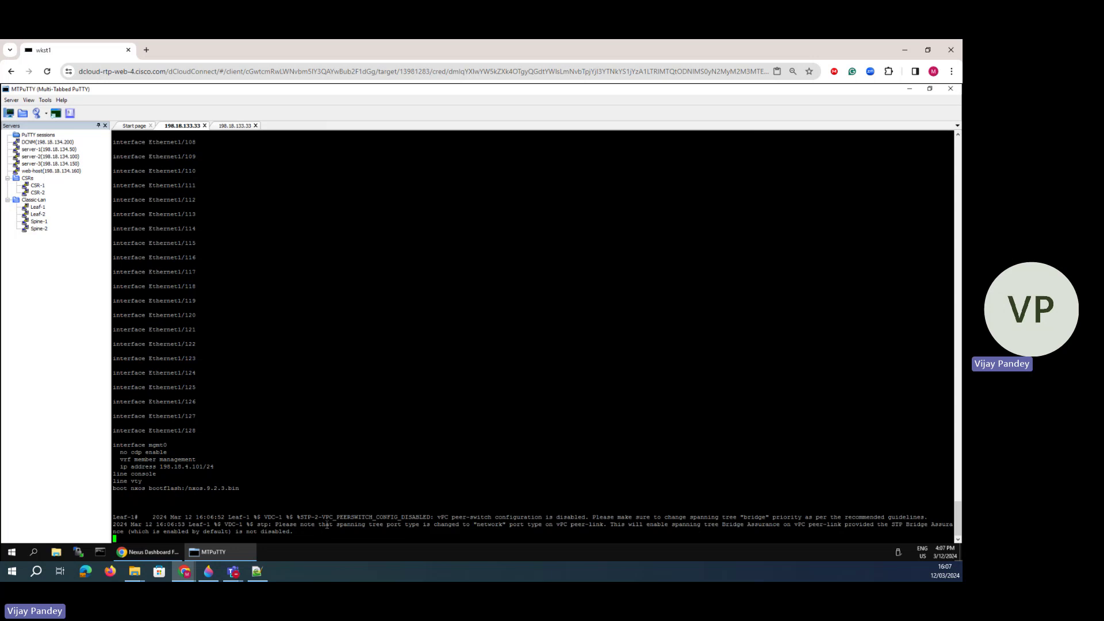
{"action": "key", "text": "Return"}
{"action": "key", "text": "Return"}
{"action": "key", "text": "Return"}
{"action": "key", "text": "Return"}
{"action": "key", "text": "Return"}
{"action": "type", "text": "sh run bp"}
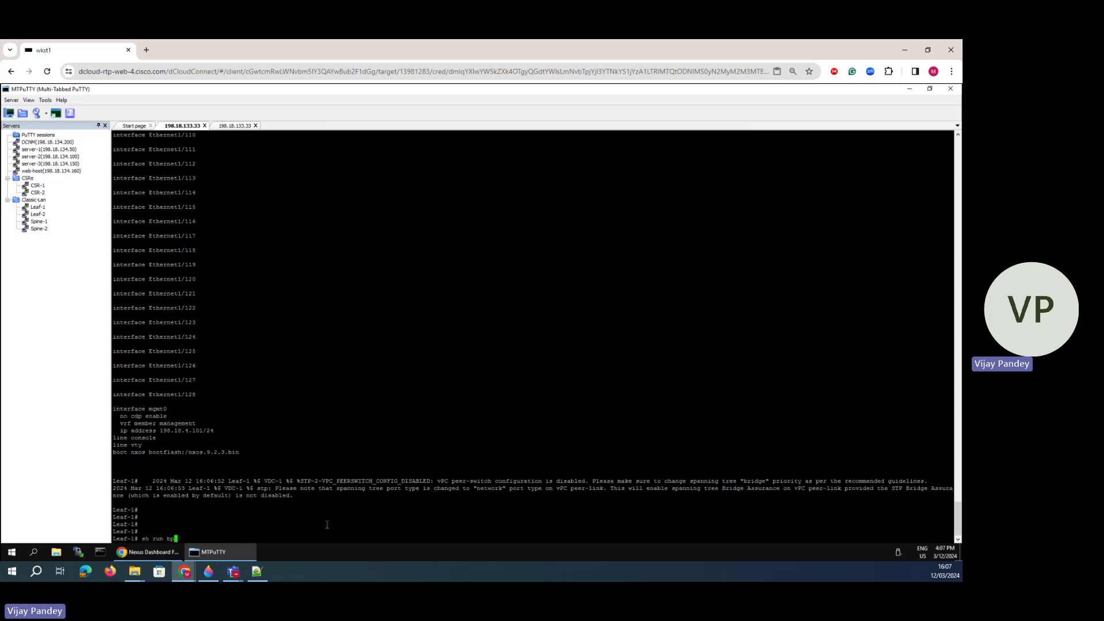
{"action": "key", "text": "BackSpace"}
{"action": "type", "text": "vpc"}
{"action": "key", "text": "Return"}
{"action": "left_click_drag", "start_coordinate": [201, 520], "coordinate": [225, 477]}
{"action": "left_click", "coordinate": [231, 503]}
- Check Leaf-1's vPC status with 'sh vpc', noting the keep-alive destination is not reachable
{"action": "type", "text": "sh vpc"}
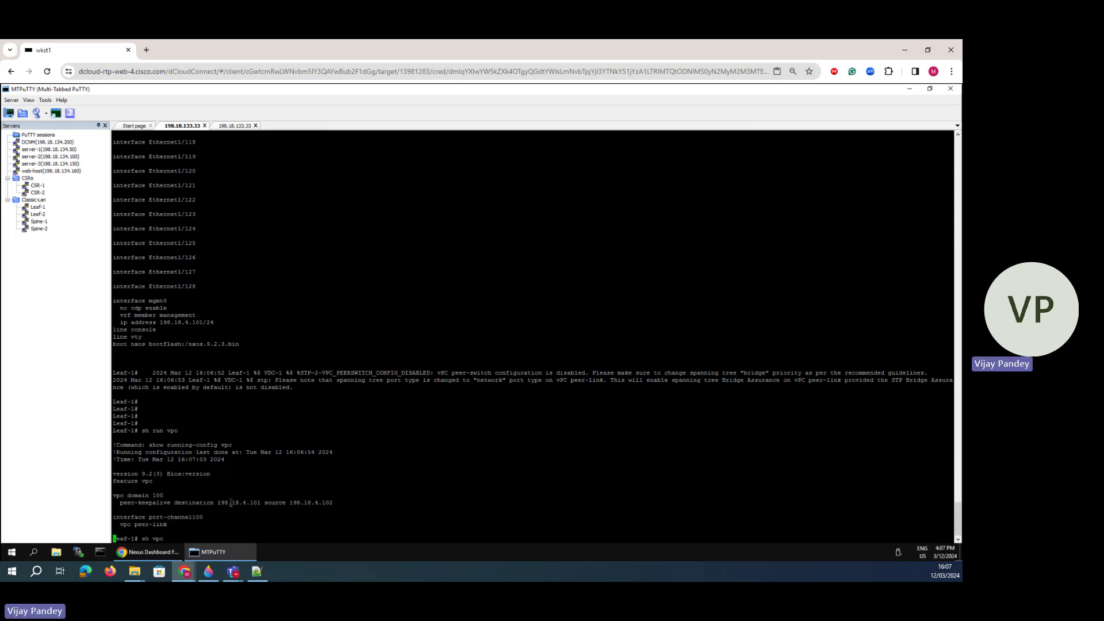
{"action": "key", "text": "Return"}
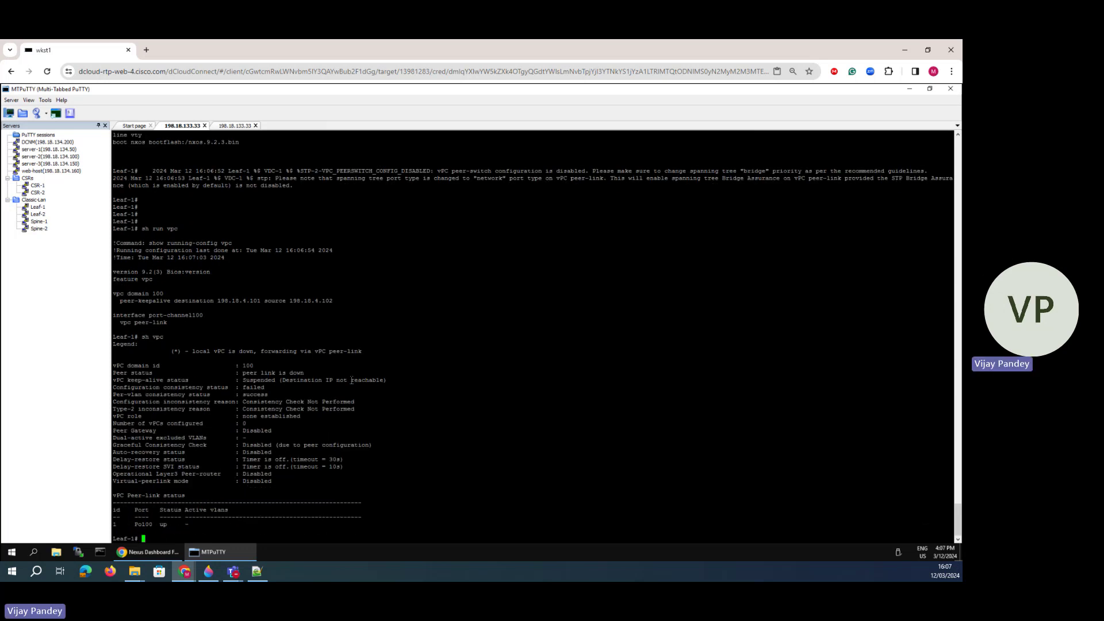
{"action": "left_click_drag", "start_coordinate": [352, 380], "coordinate": [282, 380]}
{"action": "left_click", "coordinate": [449, 407]}
{"action": "key", "text": "Up"}
{"action": "key", "text": "Return"}
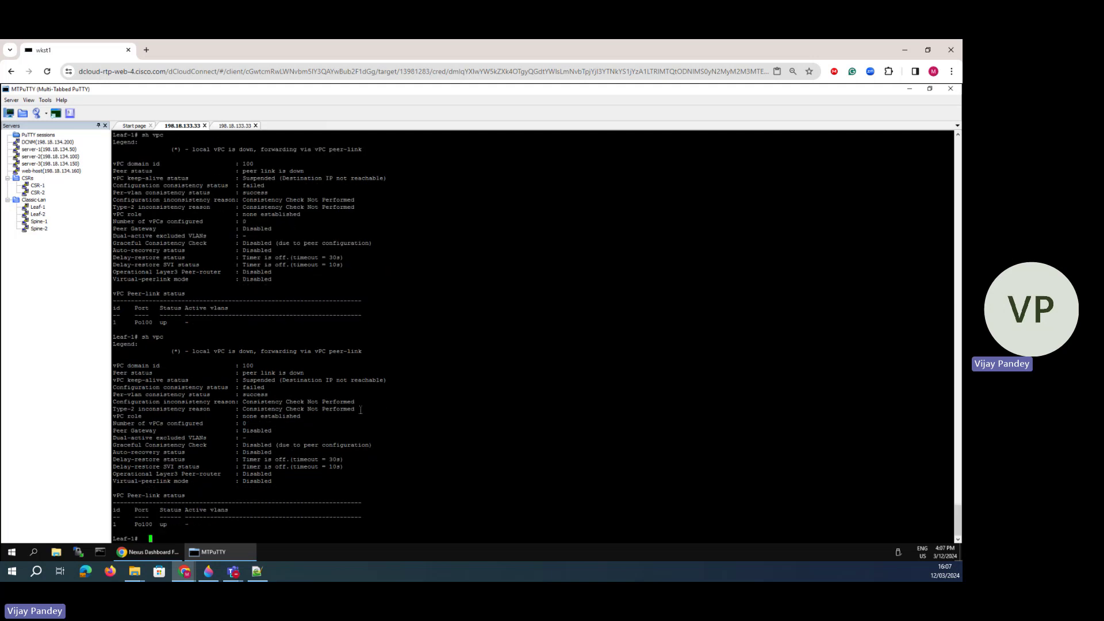
{"action": "key", "text": "space"}
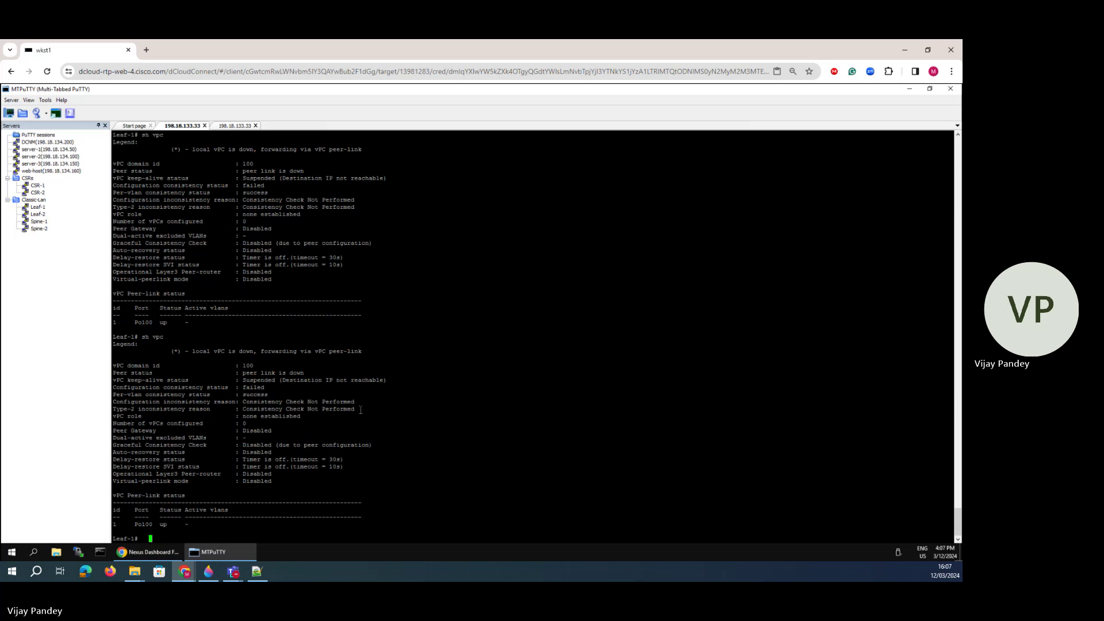
- Rerun 'sh run vpc' and list management VRF interfaces, comparing keep-alive addresses 198.18.4.101/102
{"action": "type", "text": "sh run "}
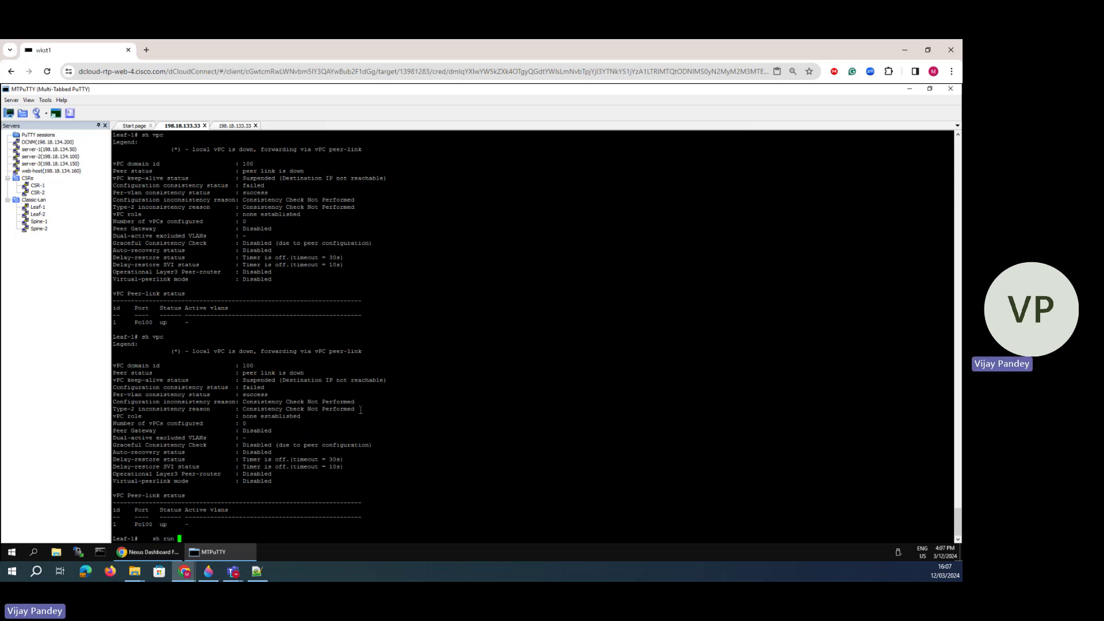
{"action": "type", "text": "vpc"}
{"action": "key", "text": "Return"}
{"action": "type", "text": "show "}
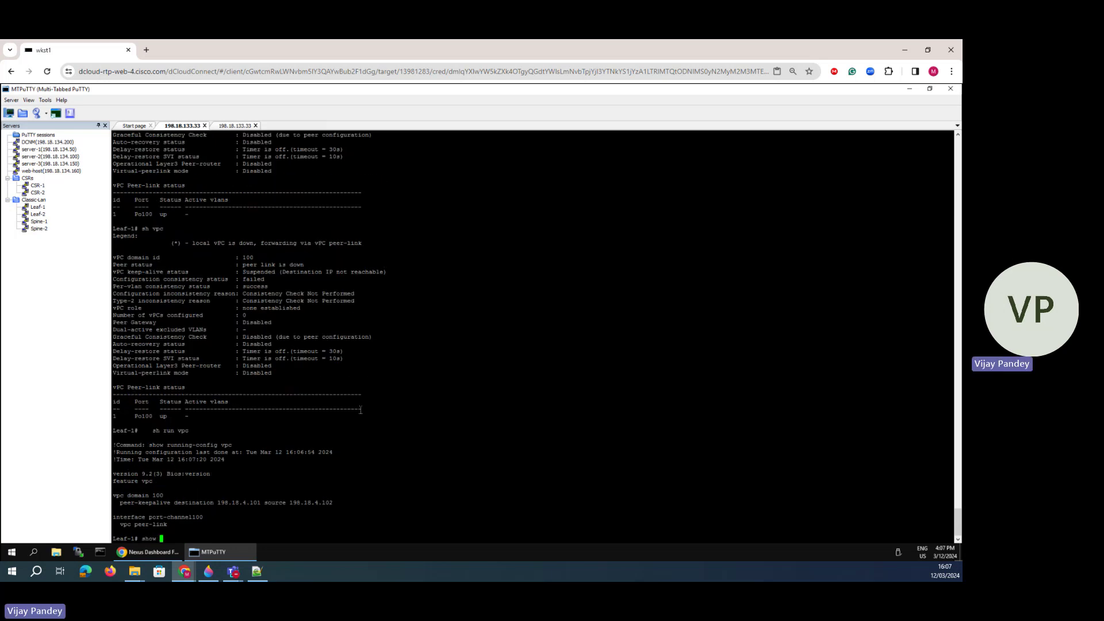
{"action": "type", "text": "ip int bri vrf managm"}
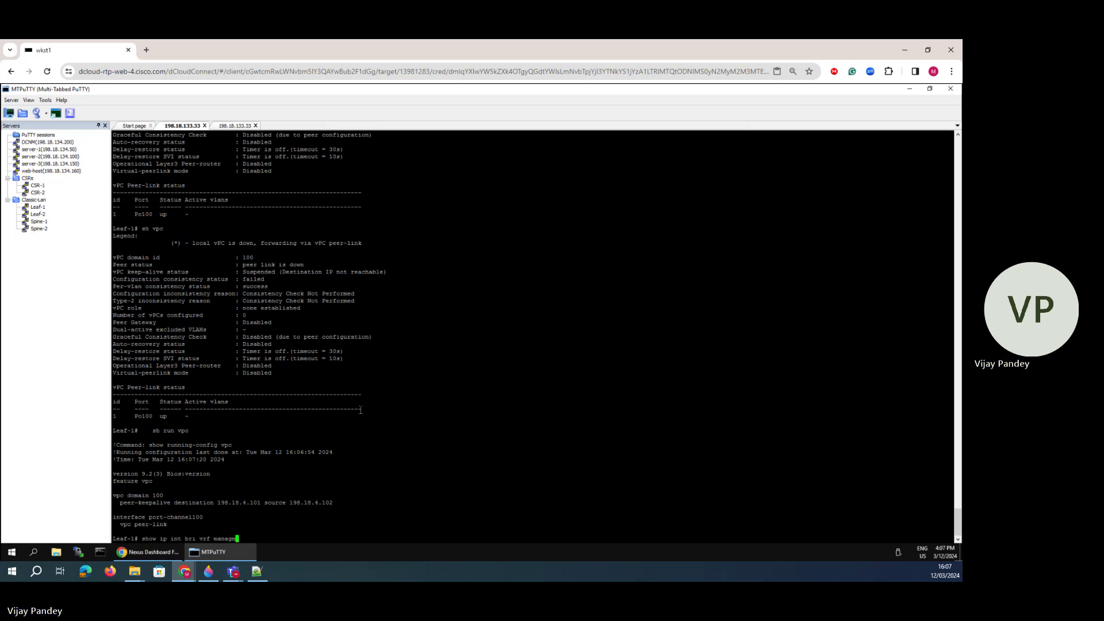
{"action": "type", "text": "enent"}
{"action": "key", "text": "Return"}
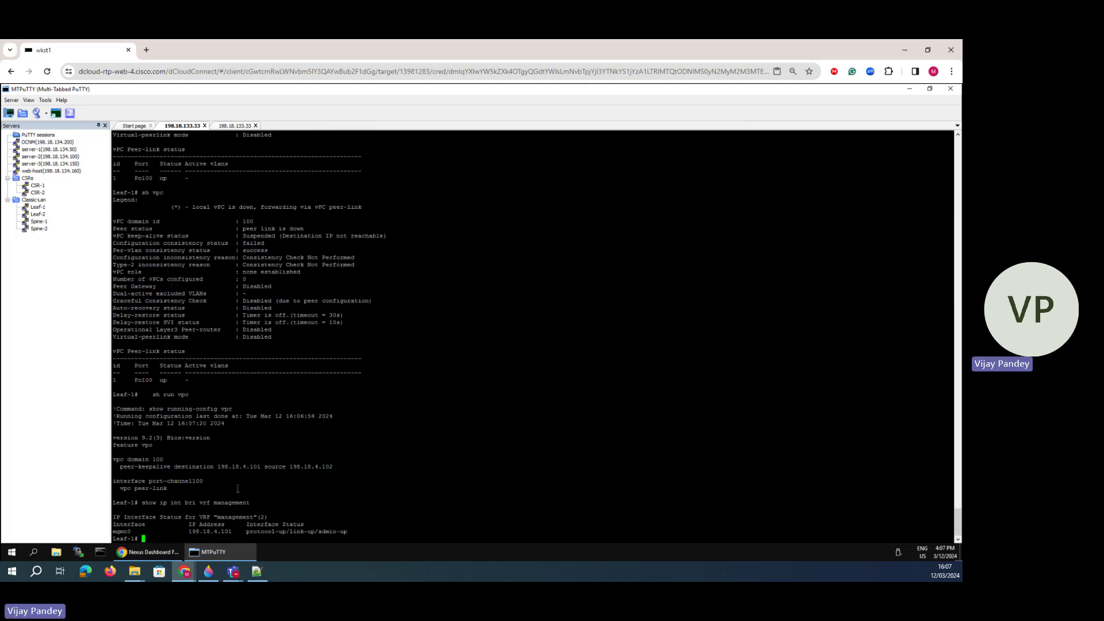
{"action": "left_click_drag", "start_coordinate": [239, 462], "coordinate": [215, 469]}
{"action": "left_click_drag", "start_coordinate": [340, 463], "coordinate": [278, 468]}
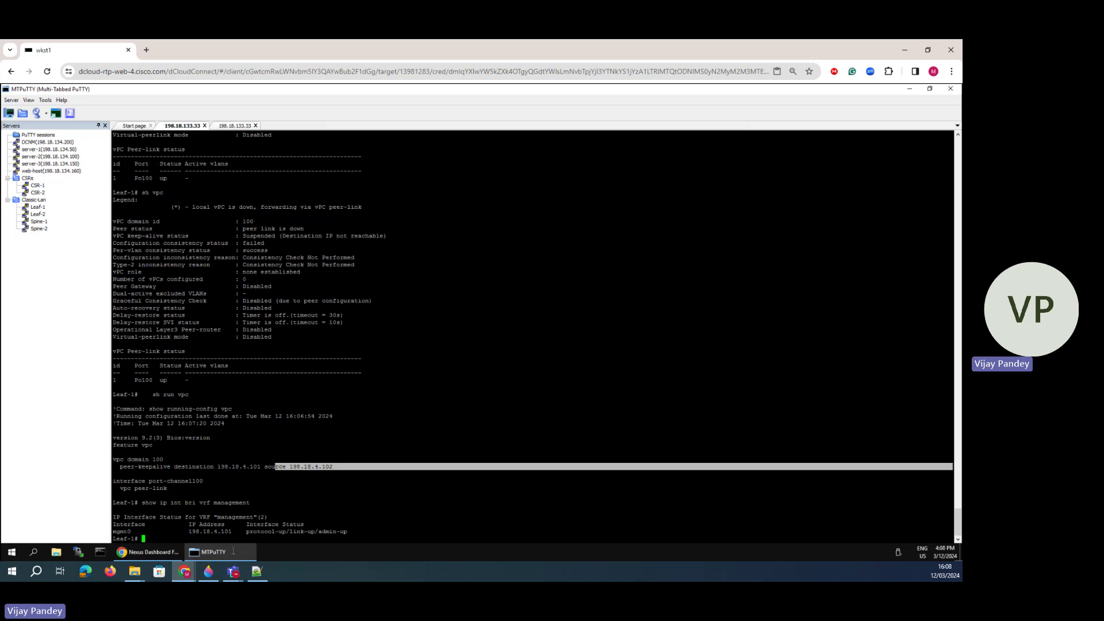
{"action": "left_click", "coordinate": [151, 553]}
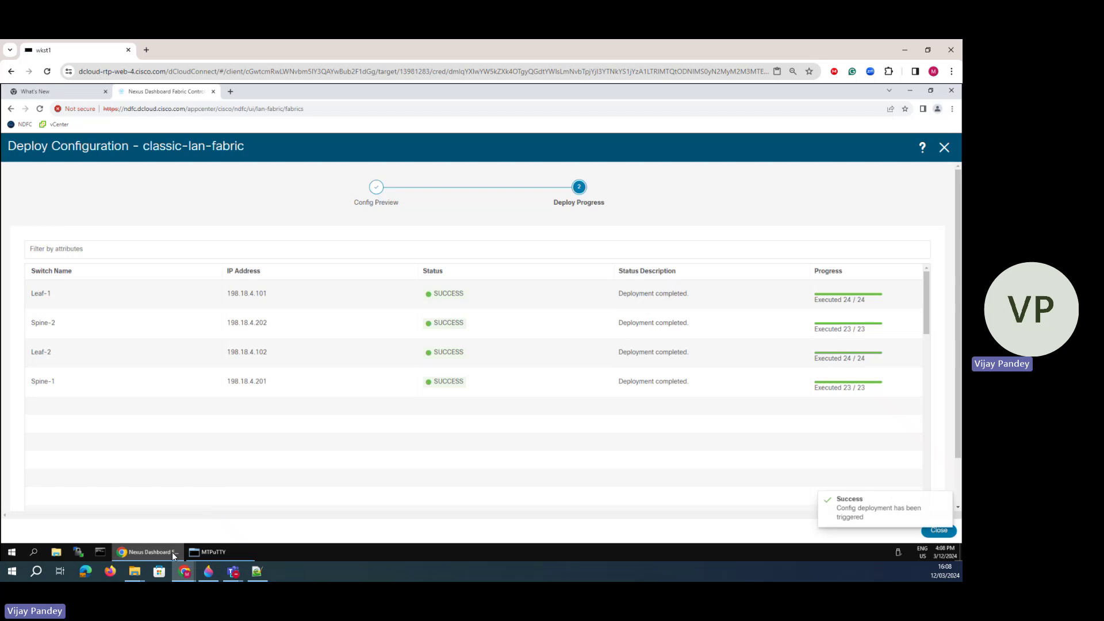
{"action": "left_click", "coordinate": [166, 550]}
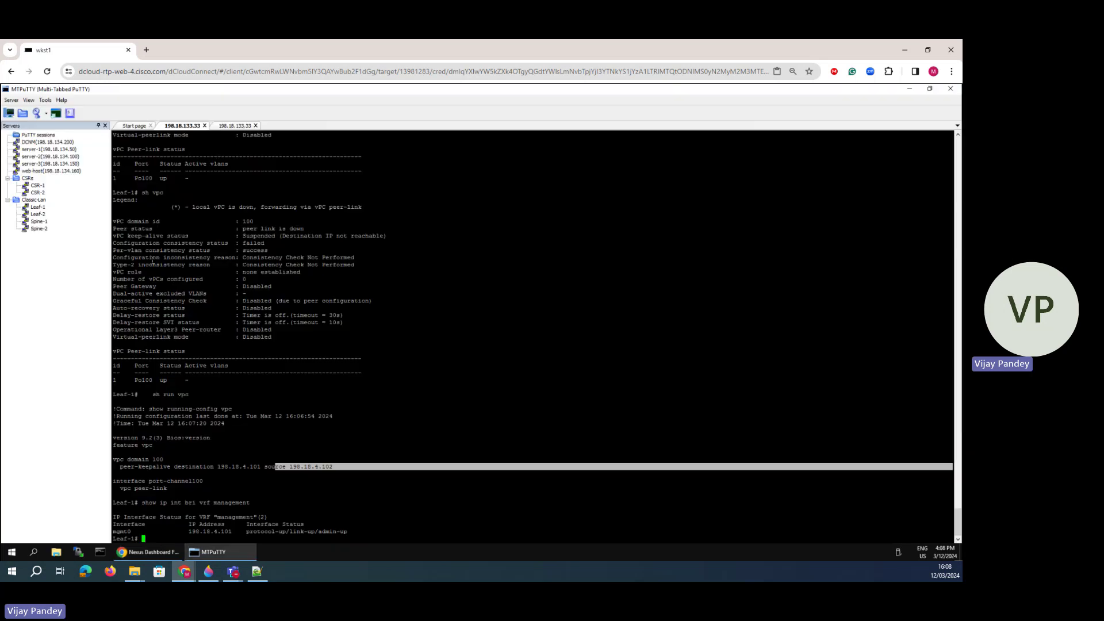
- On Spine-1, run 'sh run vpc' and 'sh vpc', noting the unreachable keep-alive destination
{"action": "left_click", "coordinate": [233, 126]}
{"action": "key", "text": "Return"}
{"action": "key", "text": "Return"}
{"action": "key", "text": "Return"}
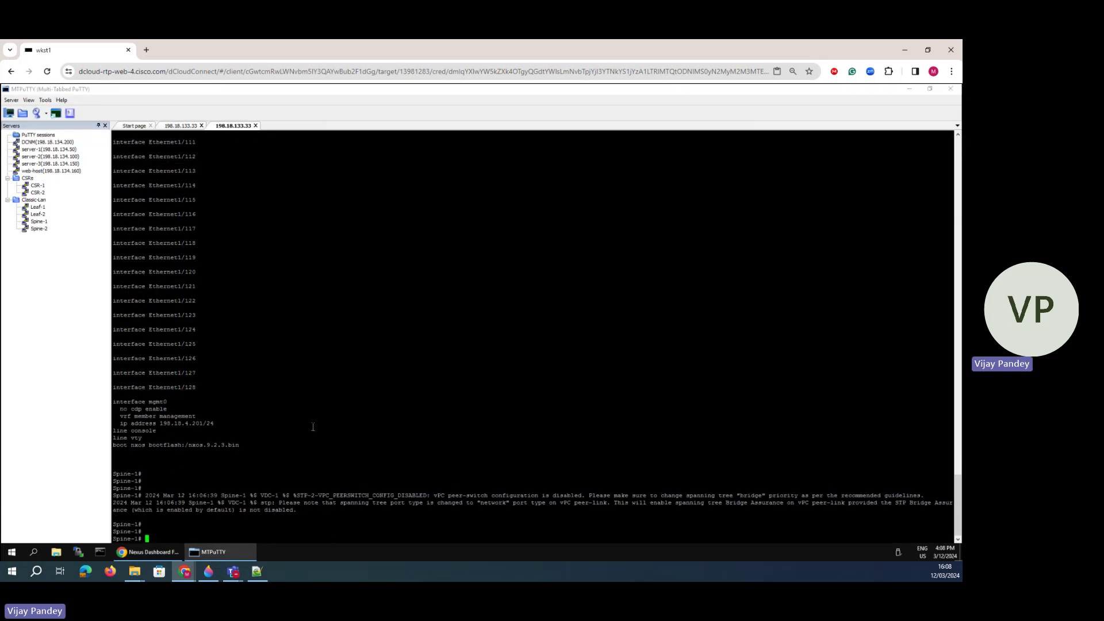
{"action": "type", "text": "sh ru"}
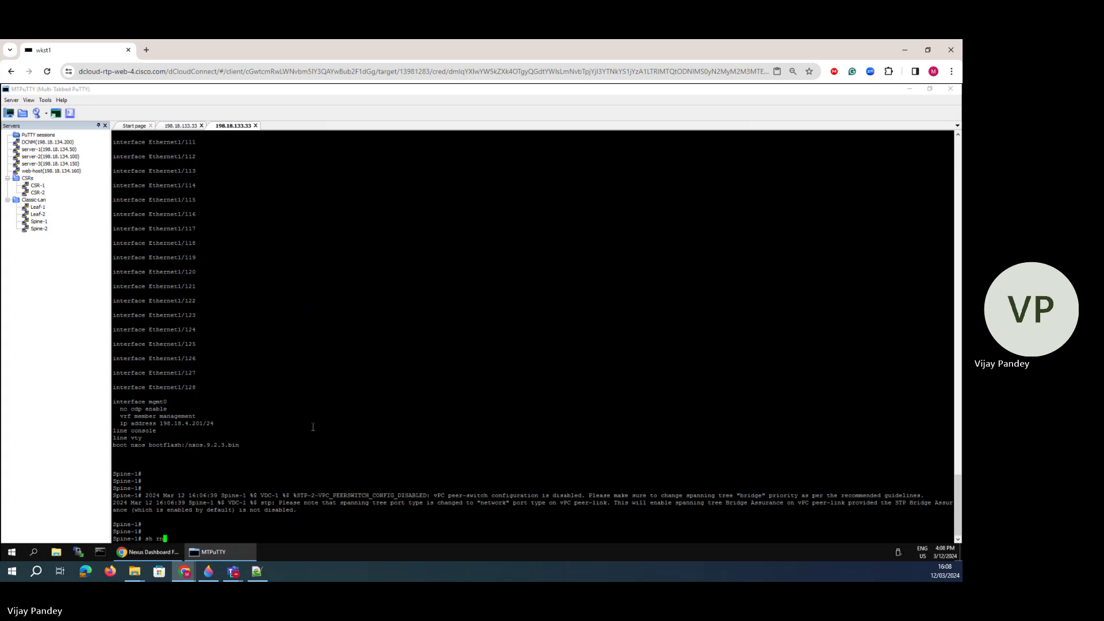
{"action": "type", "text": "un vpc"}
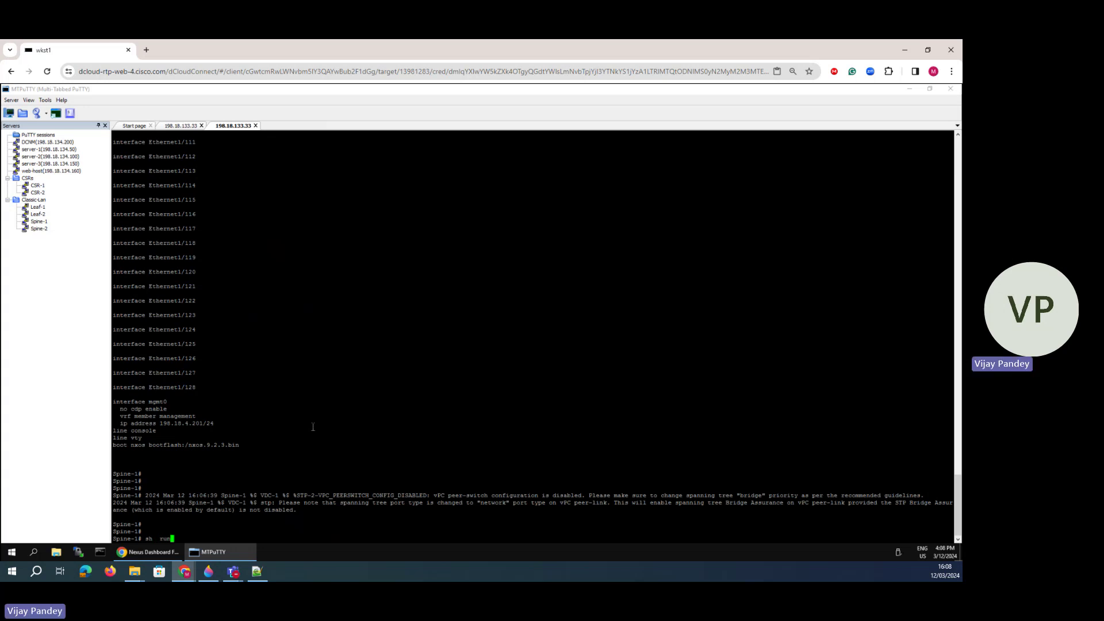
{"action": "key", "text": "Return"}
{"action": "key", "text": "Return"}
{"action": "key", "text": "Return"}
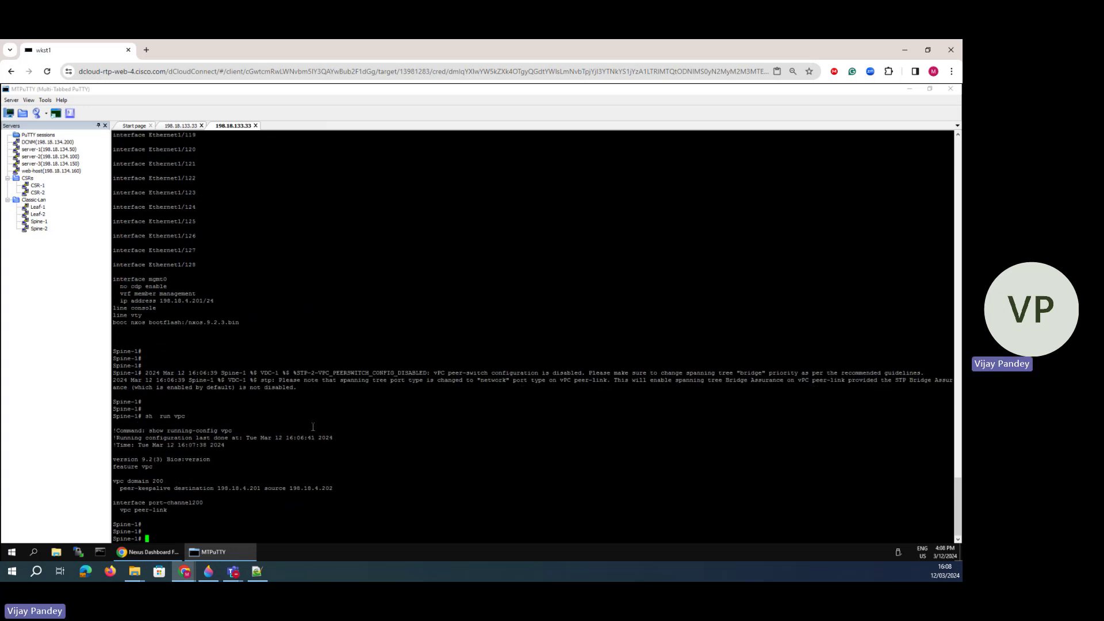
{"action": "type", "text": "sh vpc"}
{"action": "key", "text": "Return"}
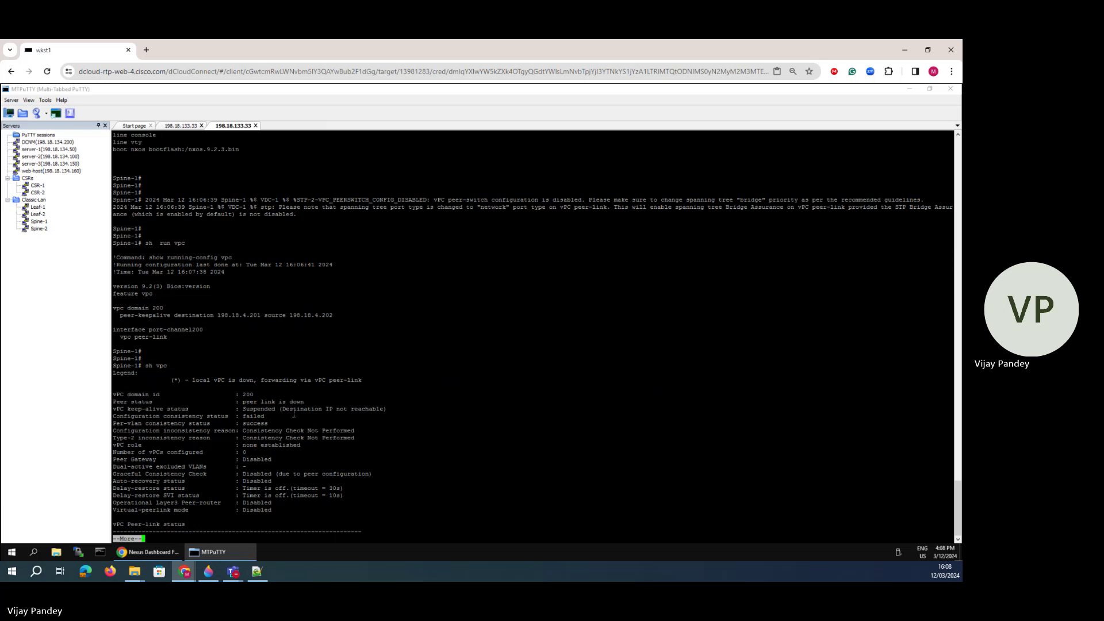
{"action": "key", "text": "space"}
{"action": "left_click_drag", "start_coordinate": [279, 381], "coordinate": [373, 381]}
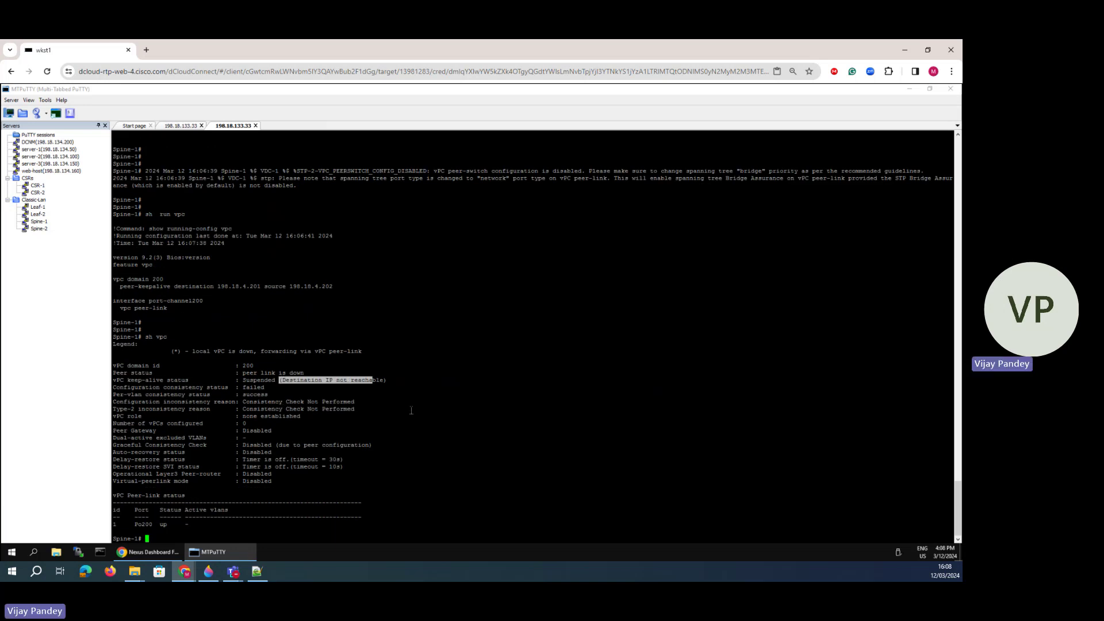
{"action": "left_click", "coordinate": [411, 410]}
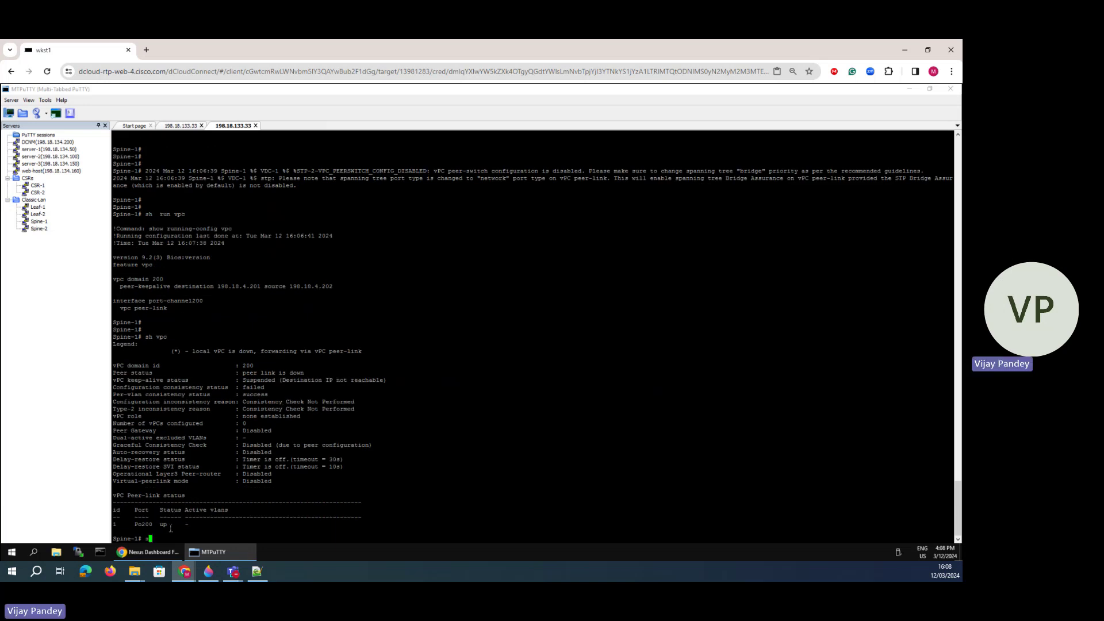
- List Spine-1's management VRF interfaces, finding mgmt0 at 198.18.4.201, matching the keep-alive destination
{"action": "type", "text": "sh ip int bri"}
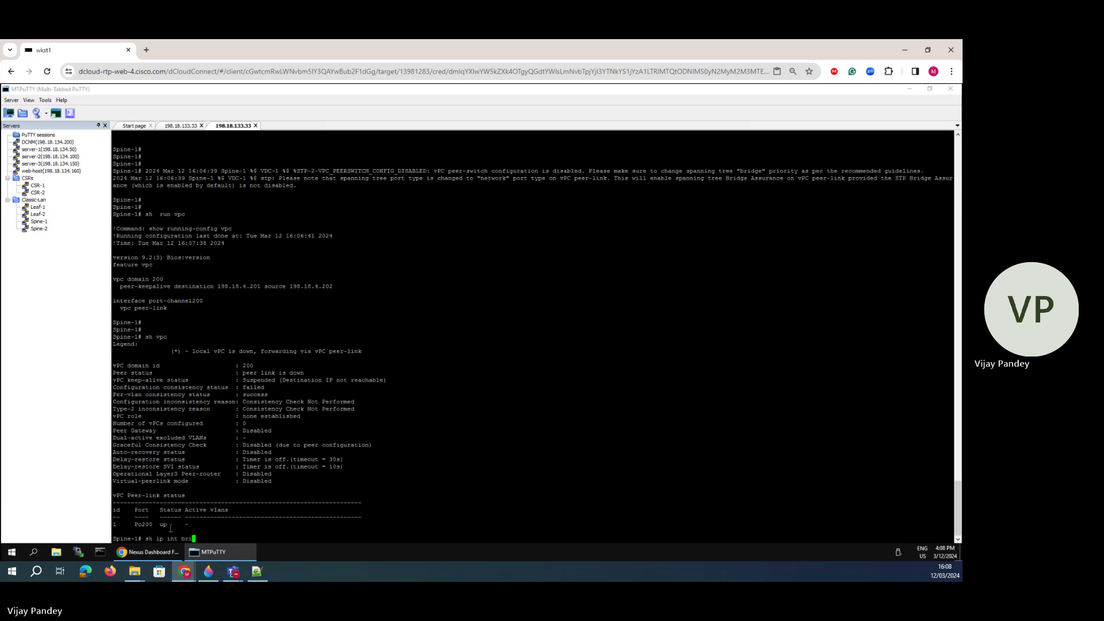
{"action": "type", "text": " vrf mgmt"}
{"action": "key", "text": "Return"}
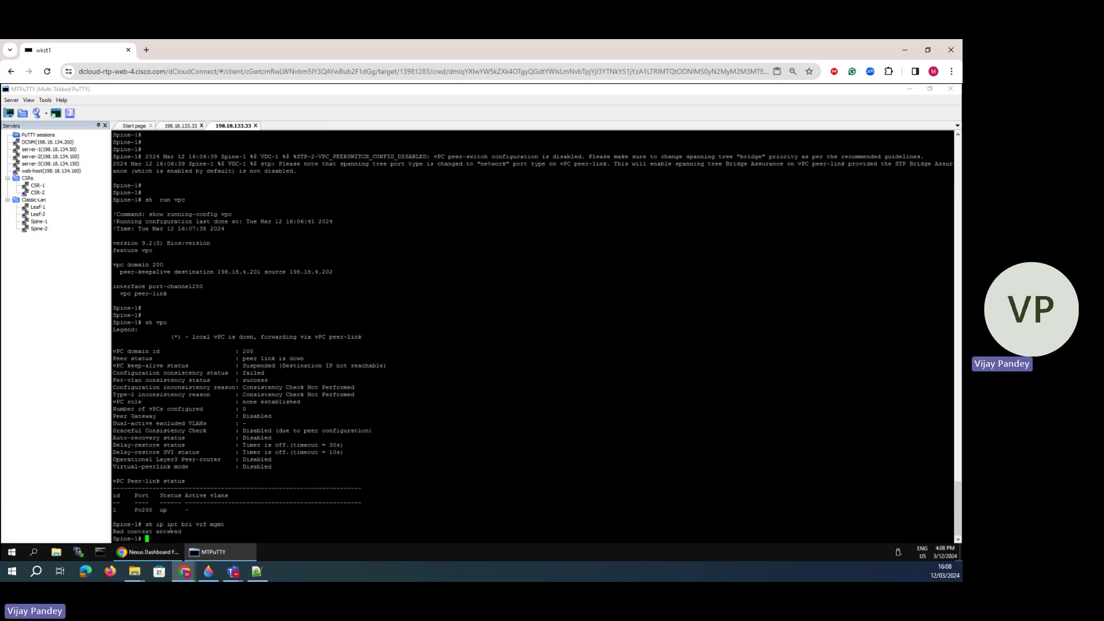
{"action": "key", "text": "Up"}
{"action": "key", "text": "BackSpace"}
{"action": "key", "text": "BackSpace"}
{"action": "key", "text": "BackSpace"}
{"action": "type", "text": "management"}
{"action": "key", "text": "Return"}
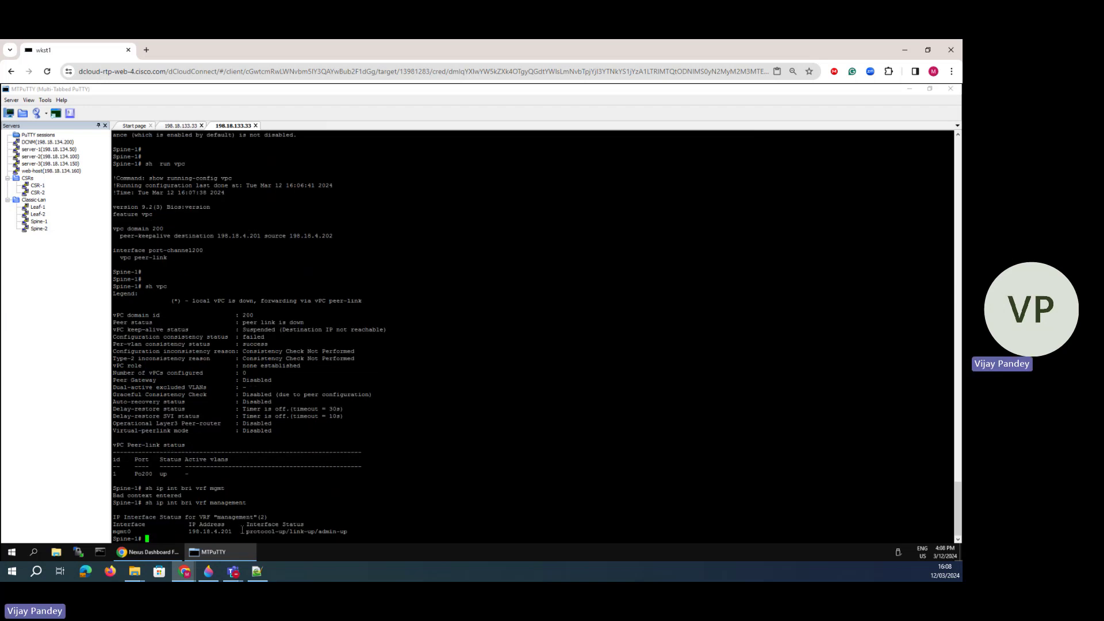
{"action": "left_click_drag", "start_coordinate": [235, 532], "coordinate": [217, 532]}
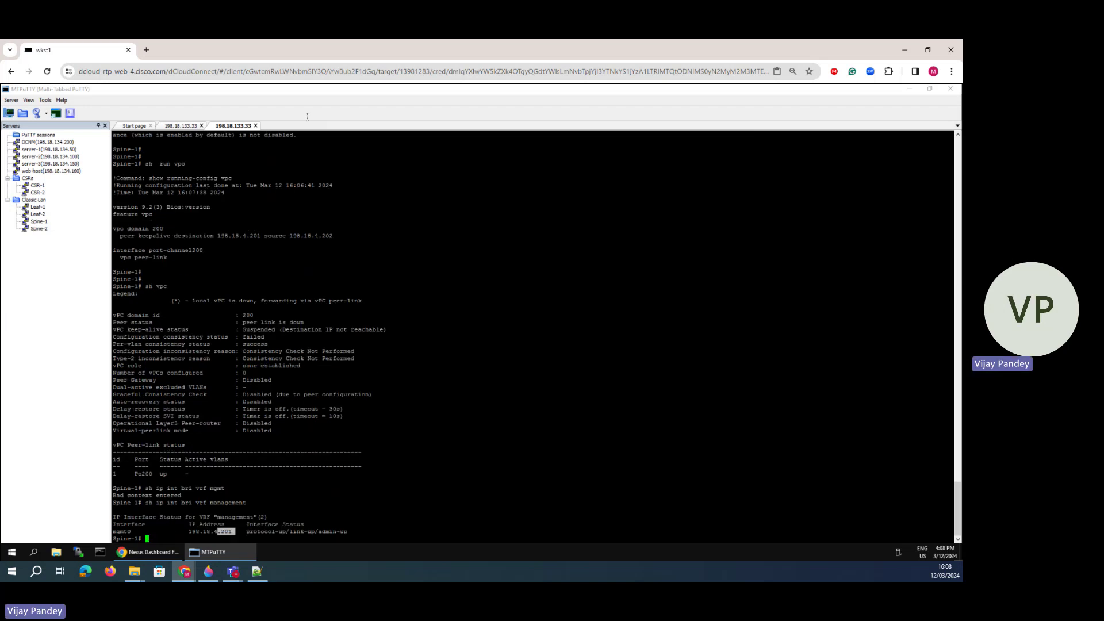
{"action": "triple_click", "coordinate": [247, 236]}
{"action": "double_click", "coordinate": [224, 237]}
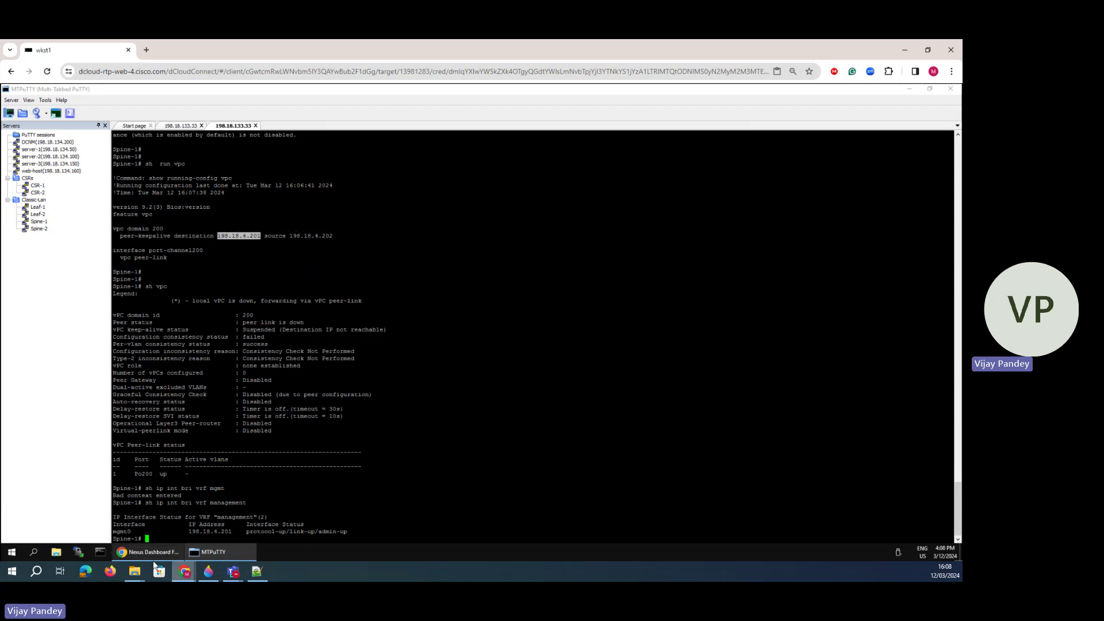
- Swap the Spine pair's keep-alive IPs to 198.18.4.202 and 198.18.4.201 and save
{"action": "left_click", "coordinate": [145, 553]}
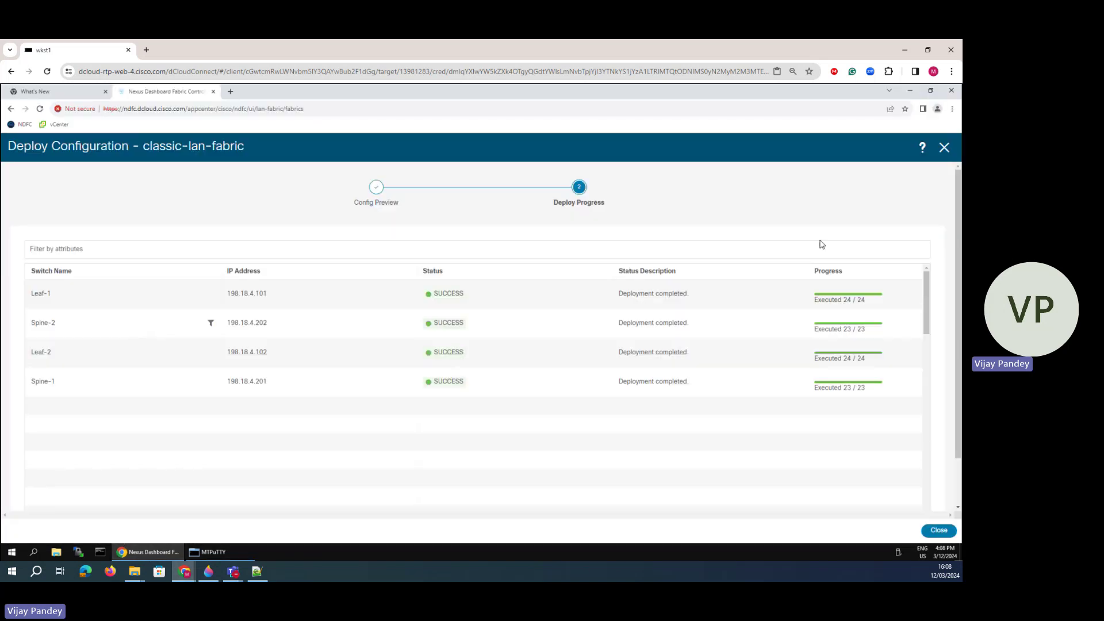
{"action": "left_click", "coordinate": [944, 148]}
{"action": "left_click", "coordinate": [27, 351]}
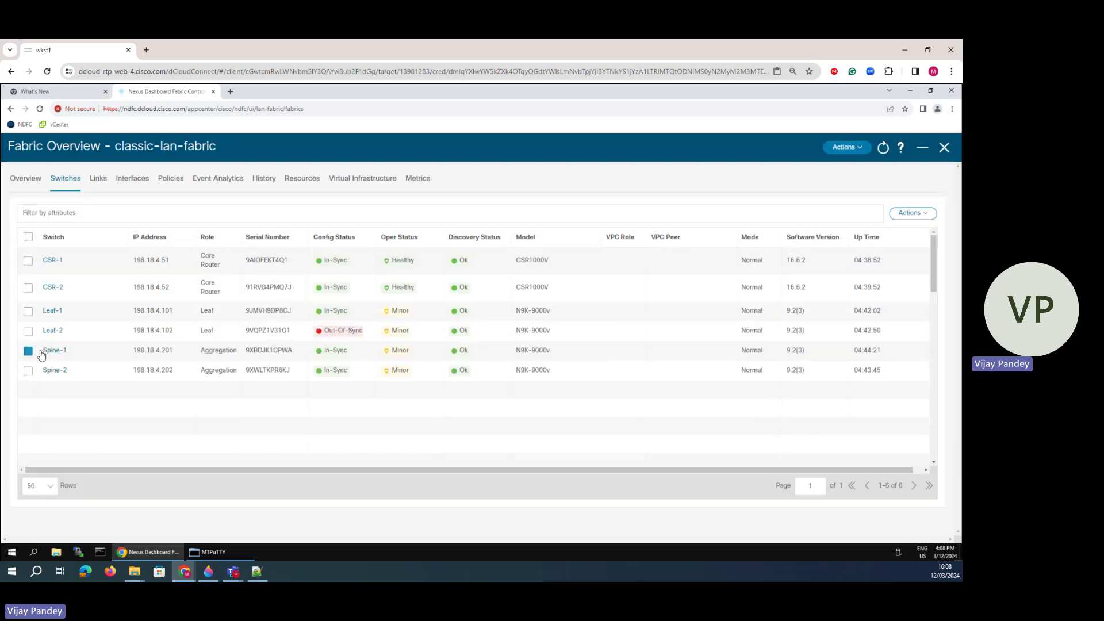
{"action": "left_click", "coordinate": [910, 214]}
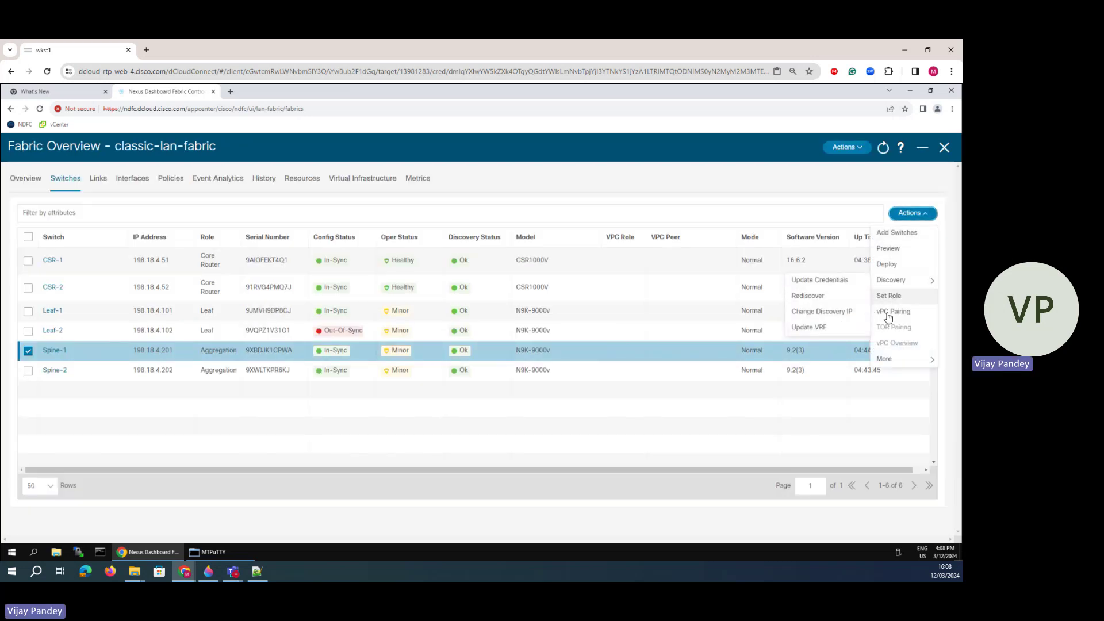
{"action": "left_click", "coordinate": [888, 311]}
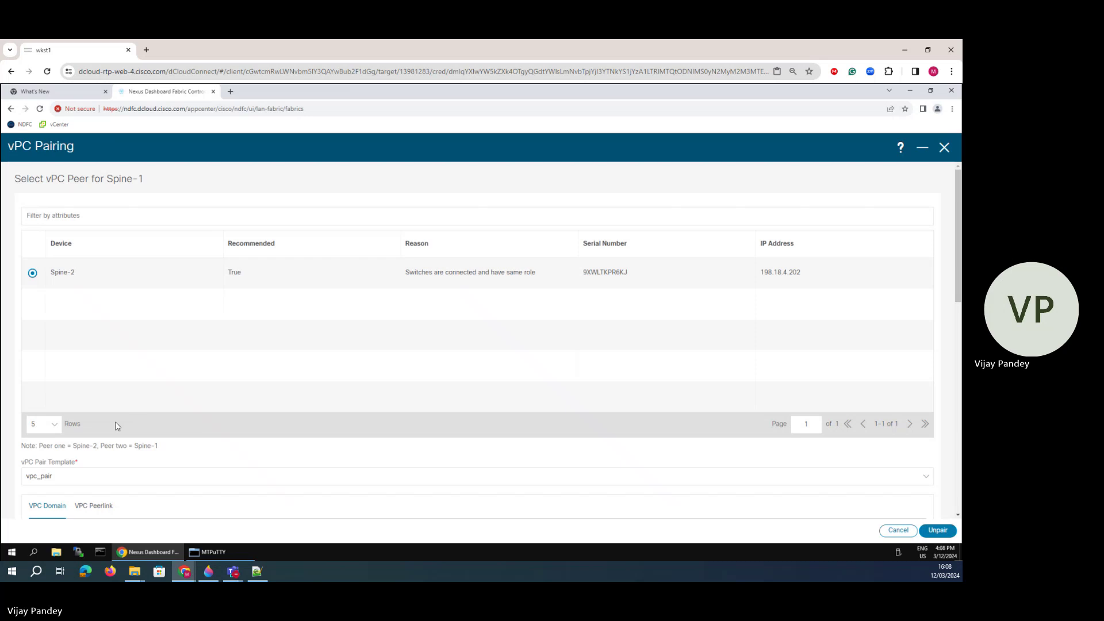
{"action": "scroll", "coordinate": [113, 423], "scroll_direction": "down", "scroll_amount": 5}
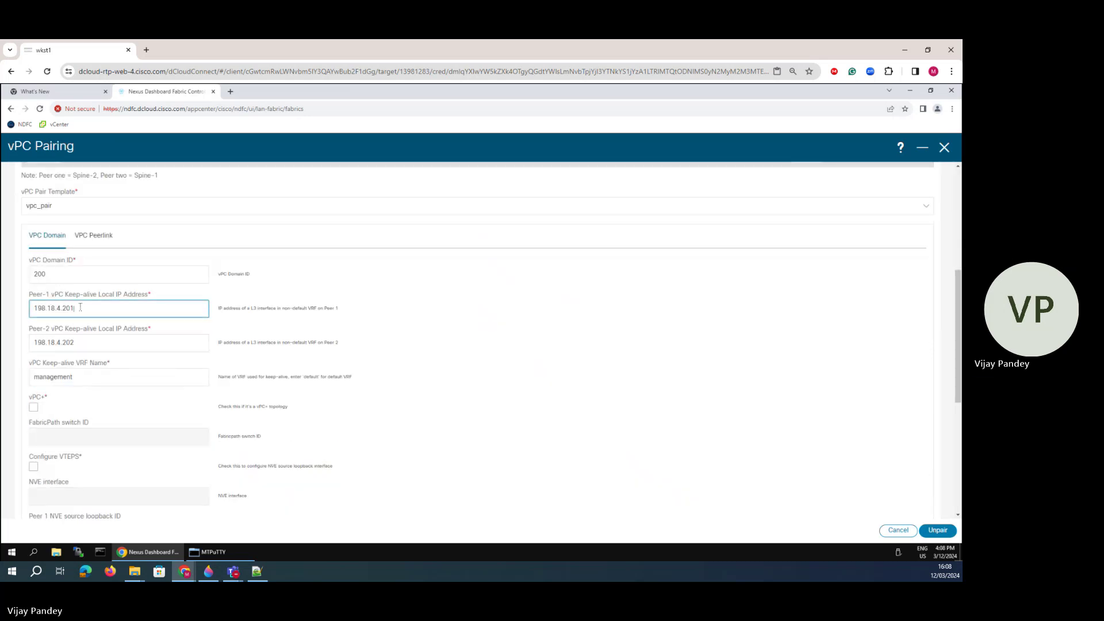
{"action": "key", "text": "BackSpace"}
{"action": "type", "text": "2"}
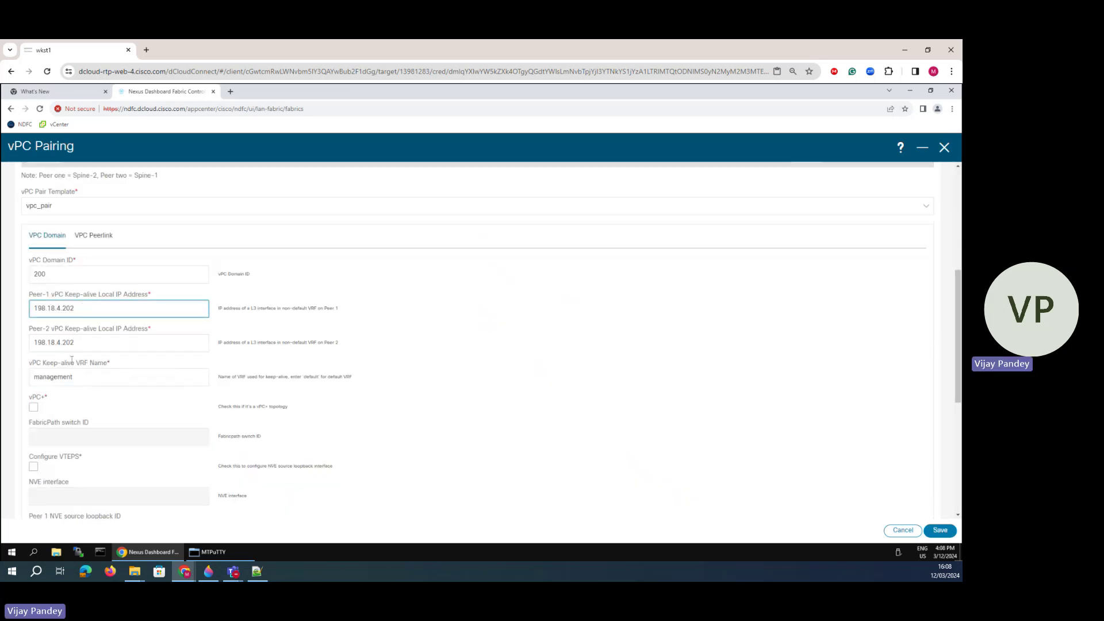
{"action": "left_click", "coordinate": [74, 343]}
{"action": "key", "text": "BackSpace"}
{"action": "type", "text": "1"}
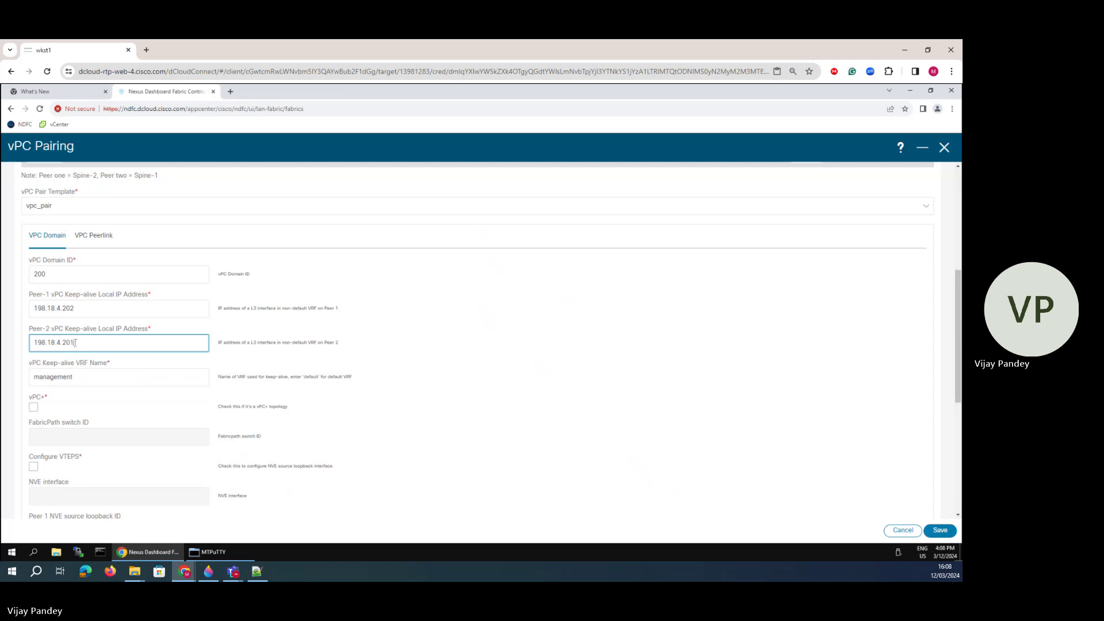
{"action": "scroll", "coordinate": [75, 343], "scroll_direction": "up", "scroll_amount": 2}
{"action": "left_click", "coordinate": [940, 530]}
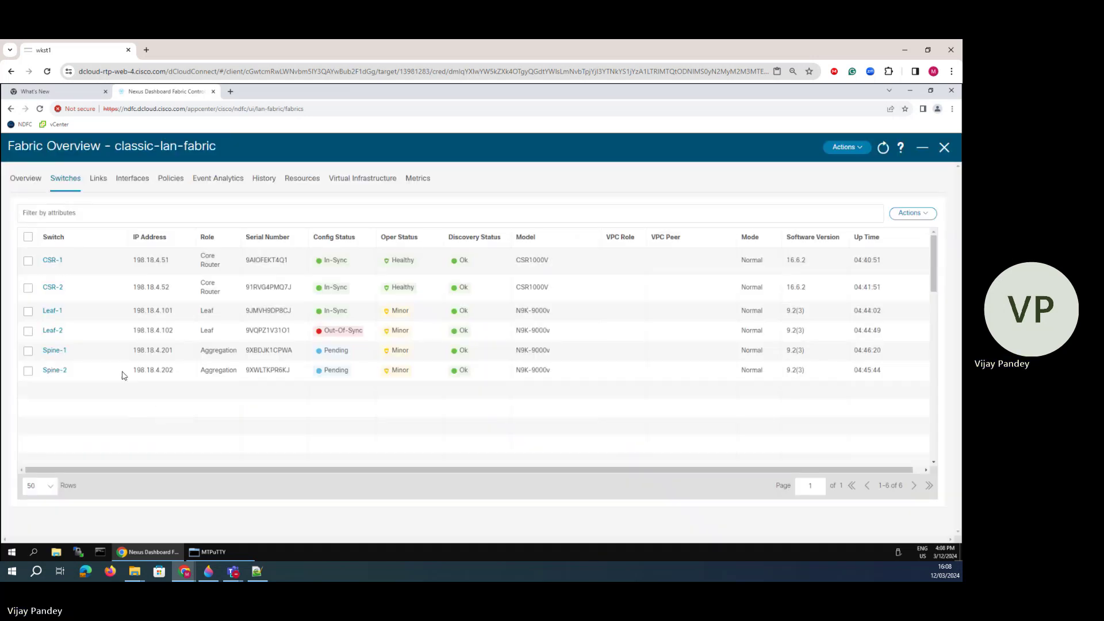
- Swap the Leaf pair's keep-alive IPs to 198.18.4.102 and 198.18.4.101 and save
{"action": "left_click", "coordinate": [28, 311]}
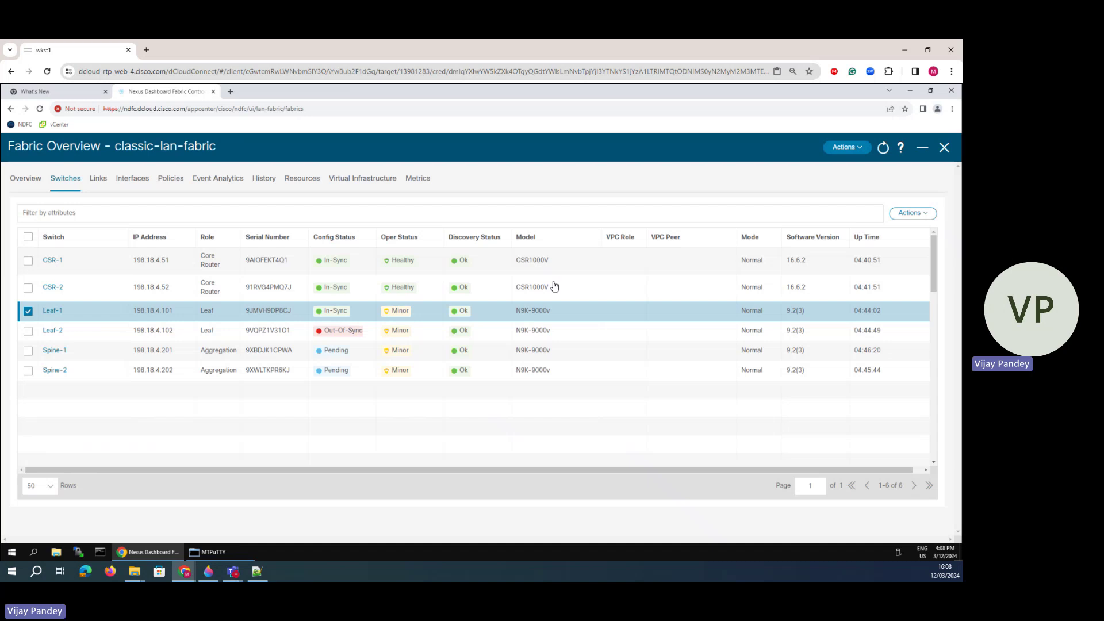
{"action": "left_click", "coordinate": [912, 214]}
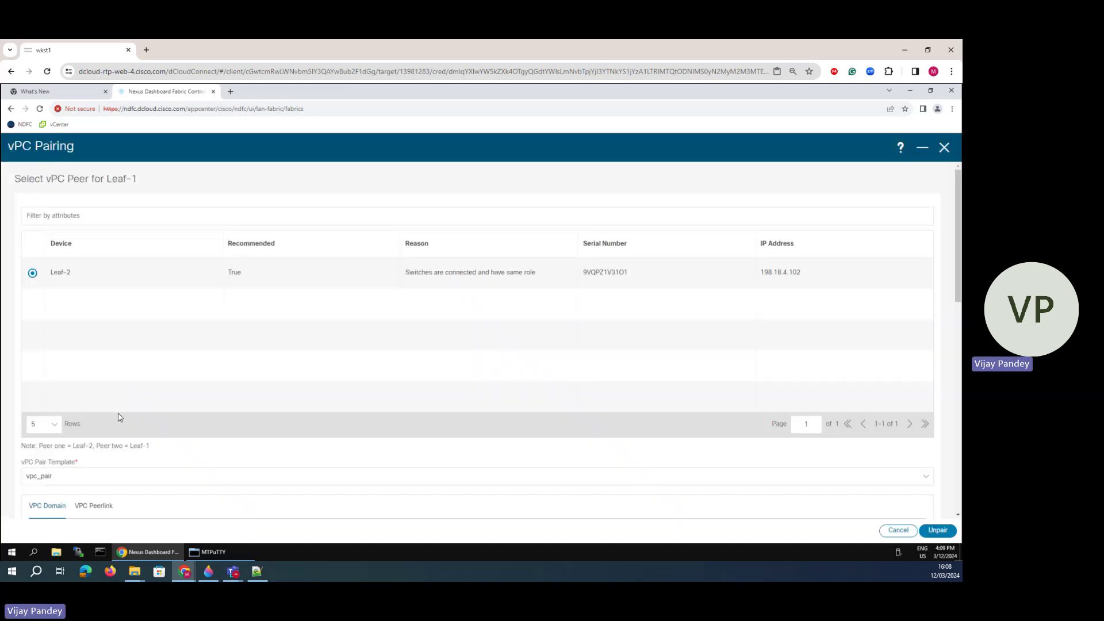
{"action": "scroll", "coordinate": [68, 309], "scroll_direction": "down", "scroll_amount": 5}
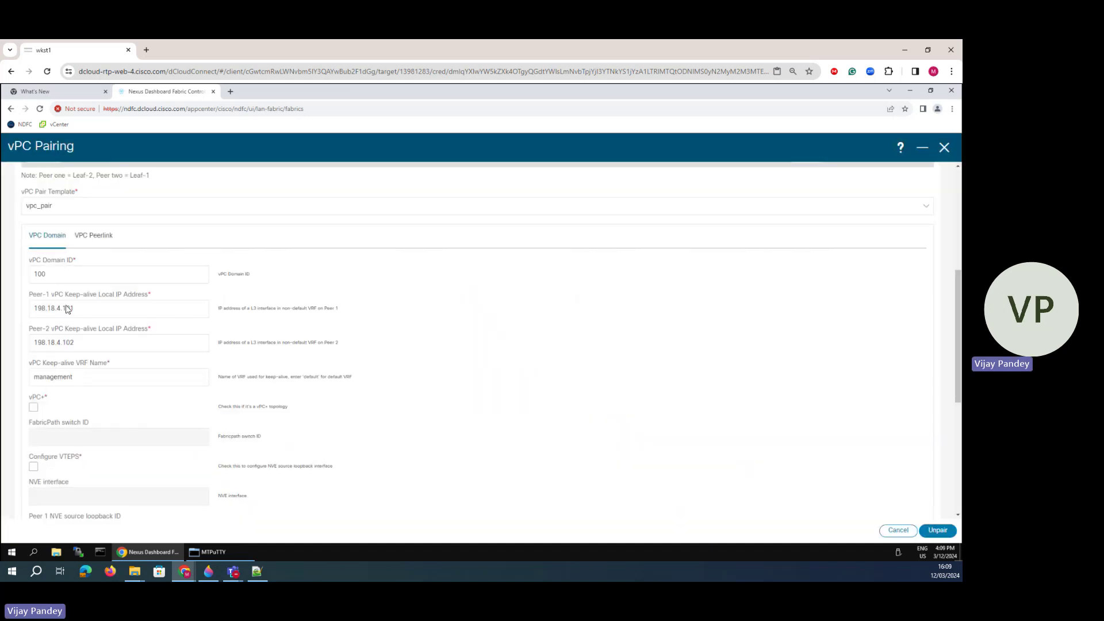
{"action": "left_click", "coordinate": [80, 308]}
{"action": "key", "text": "BackSpace"}
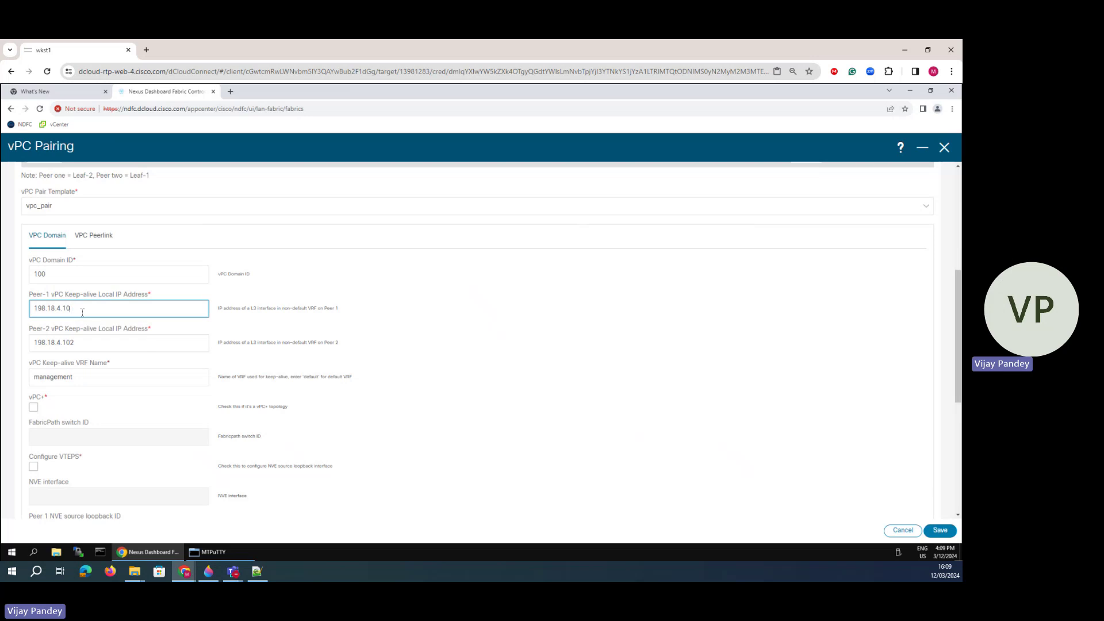
{"action": "type", "text": "2"}
{"action": "left_click", "coordinate": [76, 344]}
{"action": "key", "text": "BackSpace"}
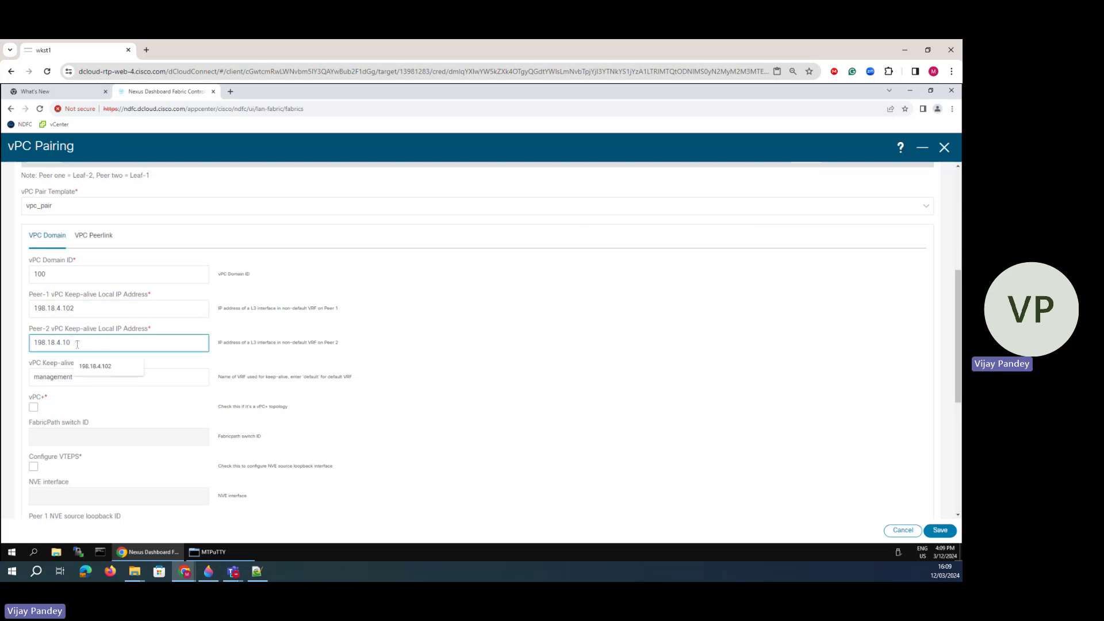
{"action": "type", "text": "1"}
{"action": "left_click", "coordinate": [940, 530]}
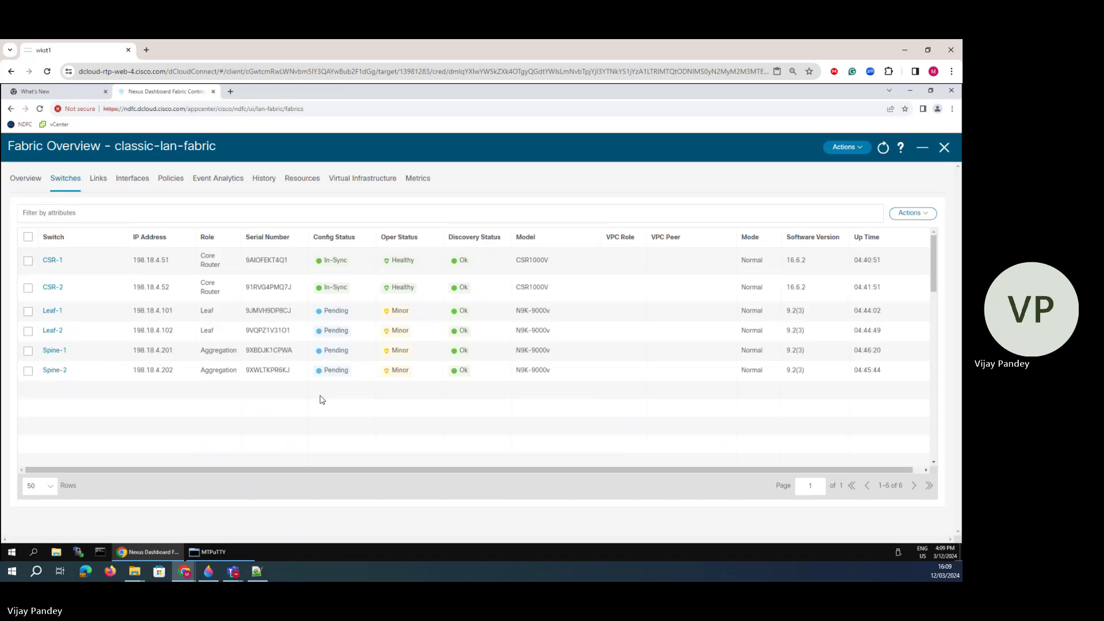
- Redeploy configuration to Leaf-1, Leaf-2, Spine-1 and Spine-2, then bring up the Spine-1 terminal
{"action": "left_click", "coordinate": [920, 213]}
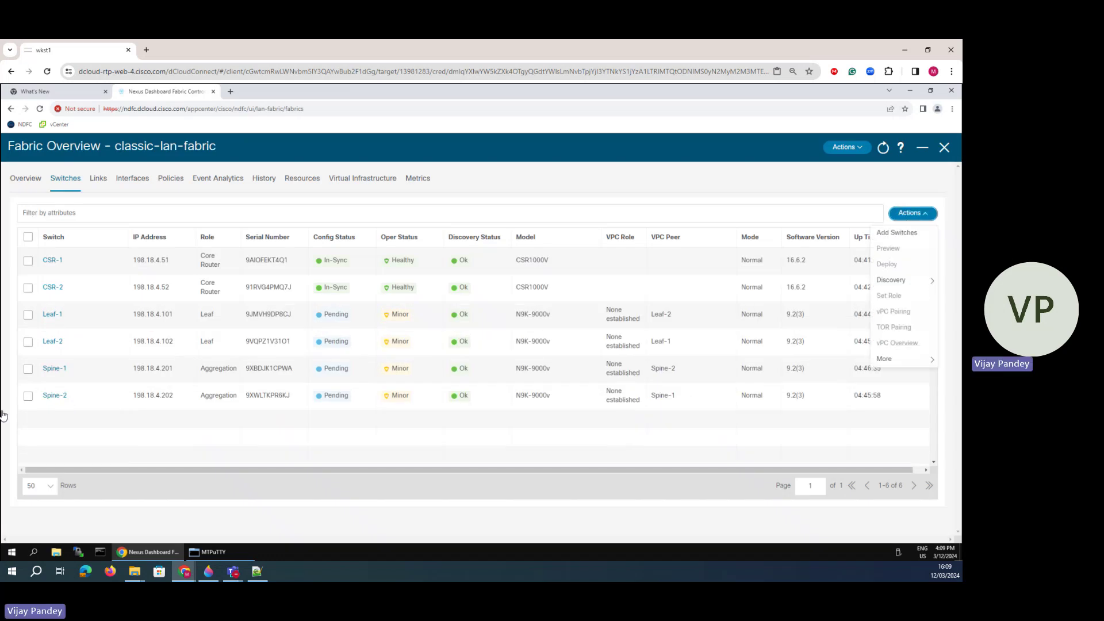
{"action": "left_click", "coordinate": [28, 315]}
{"action": "left_click", "coordinate": [27, 342]}
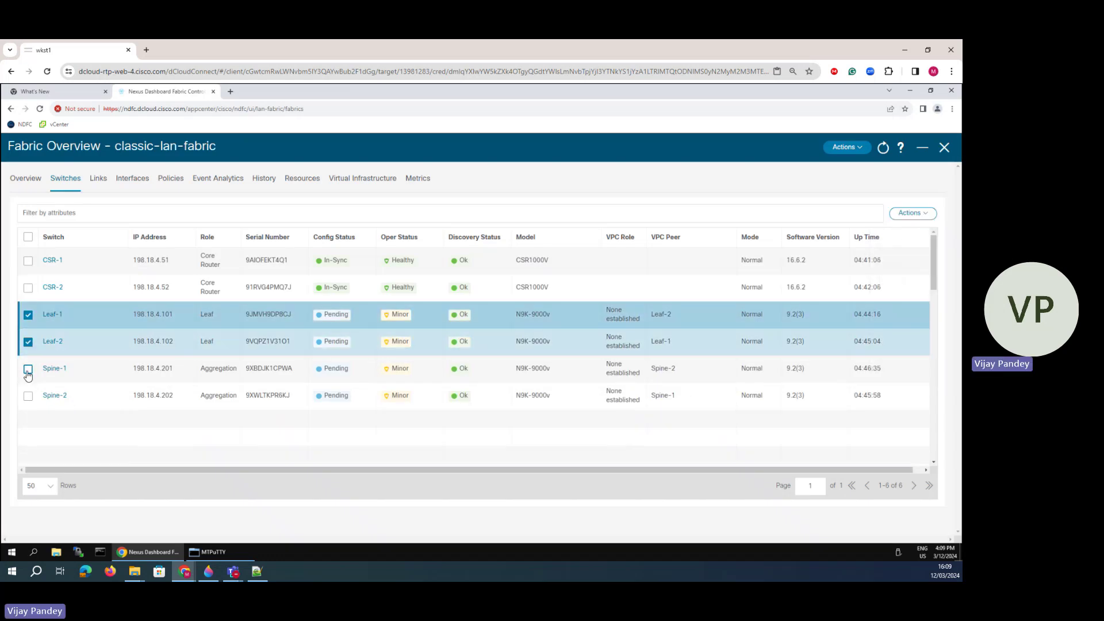
{"action": "left_click", "coordinate": [27, 369]}
{"action": "left_click", "coordinate": [27, 395]}
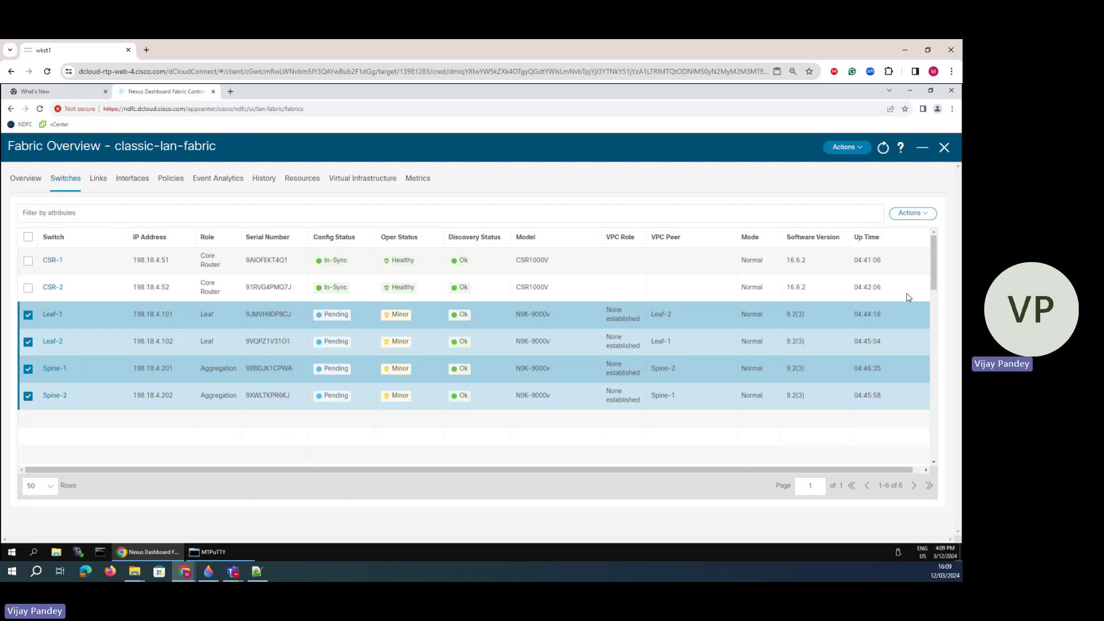
{"action": "left_click", "coordinate": [916, 221]}
{"action": "left_click", "coordinate": [884, 266]}
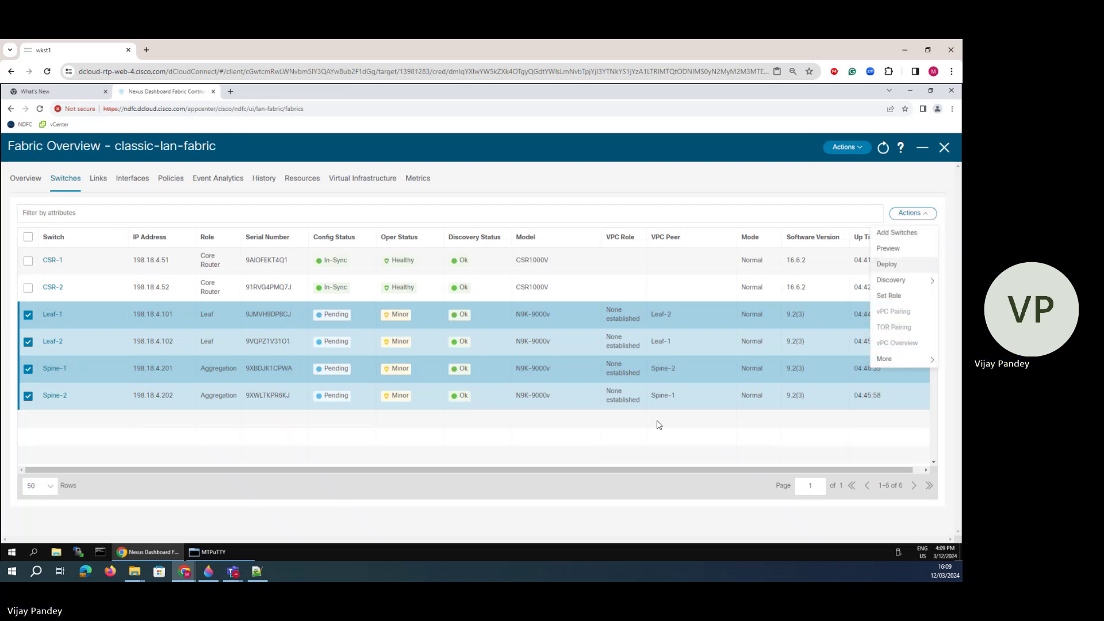
{"action": "left_click", "coordinate": [932, 530]}
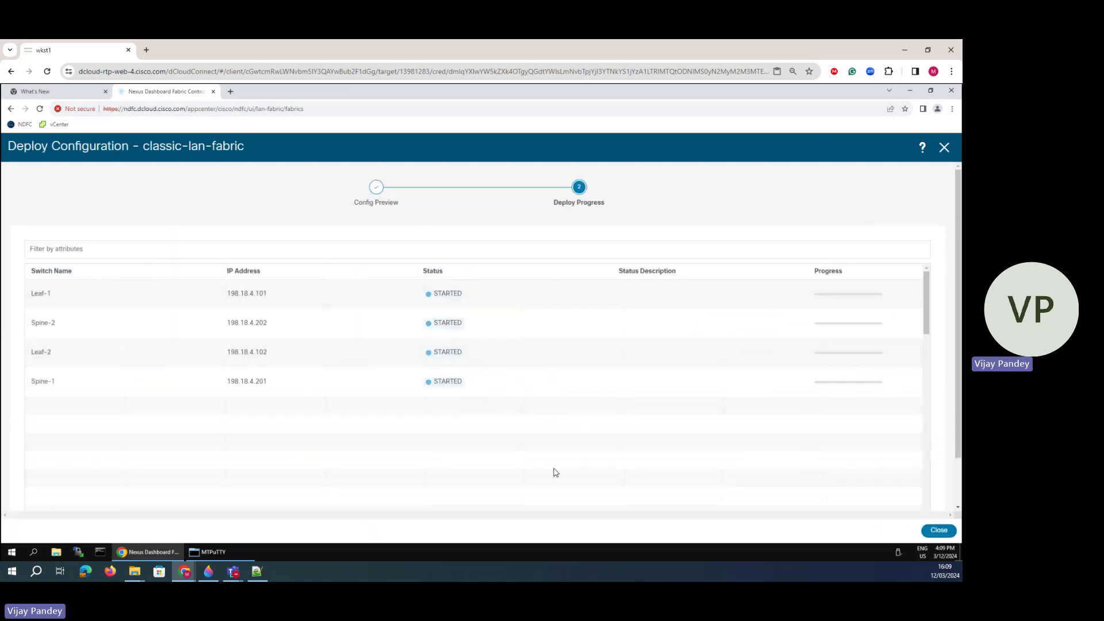
{"action": "left_click", "coordinate": [218, 553]}
{"action": "left_click", "coordinate": [325, 517]}
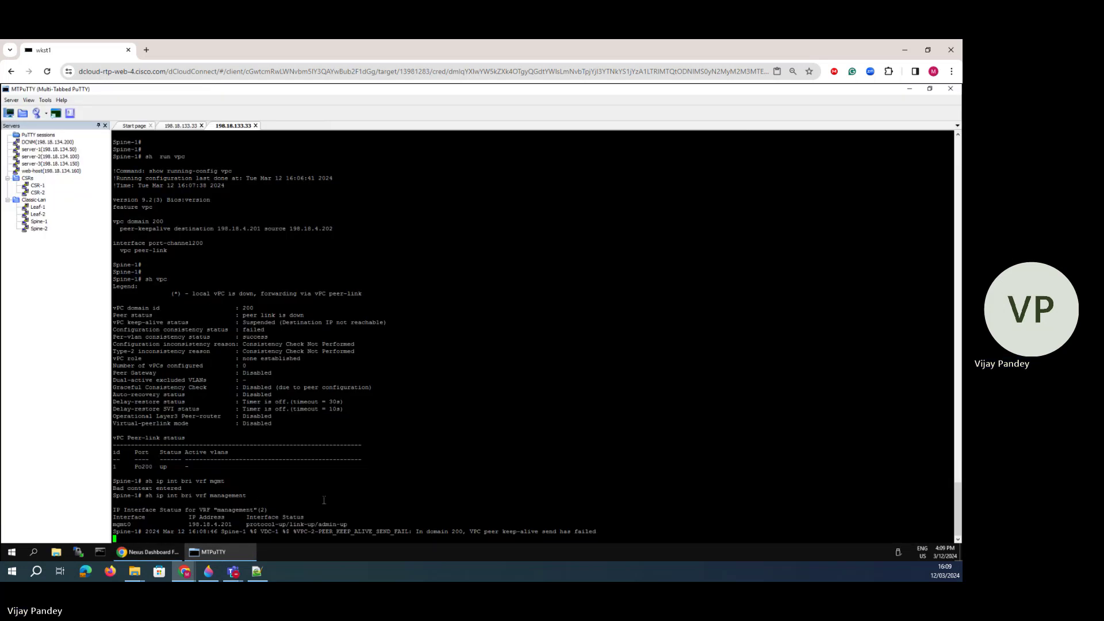
- Run 'sh vpc' on Spine-1 and highlight the peer status through vPC role lines
{"action": "key", "text": "Return"}
{"action": "type", "text": "sh vpc"}
{"action": "key", "text": "Return"}
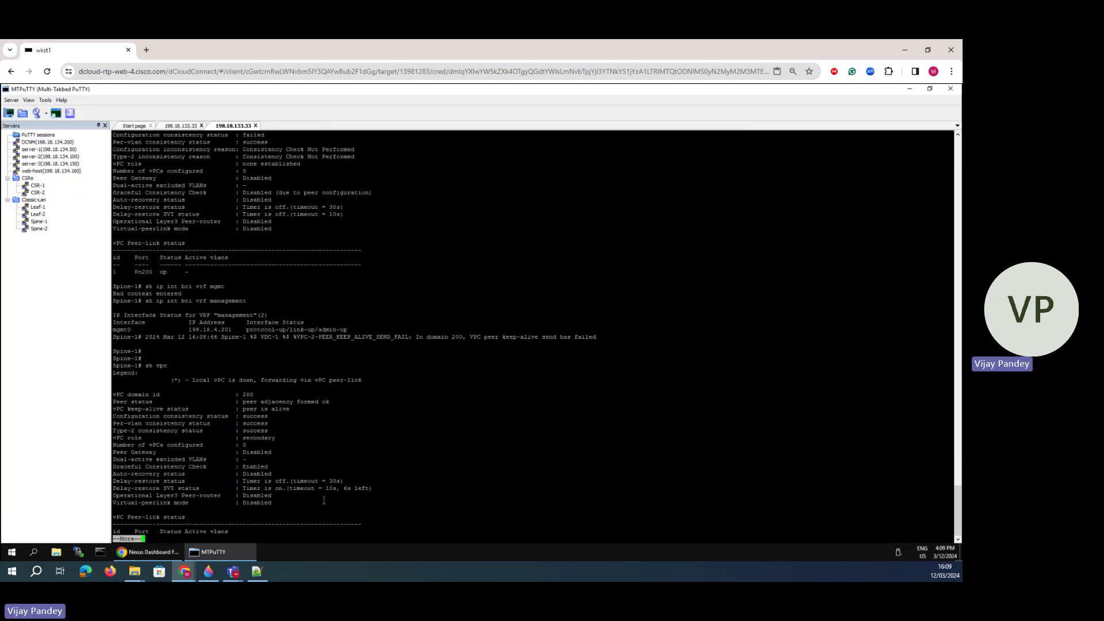
{"action": "key", "text": "space"}
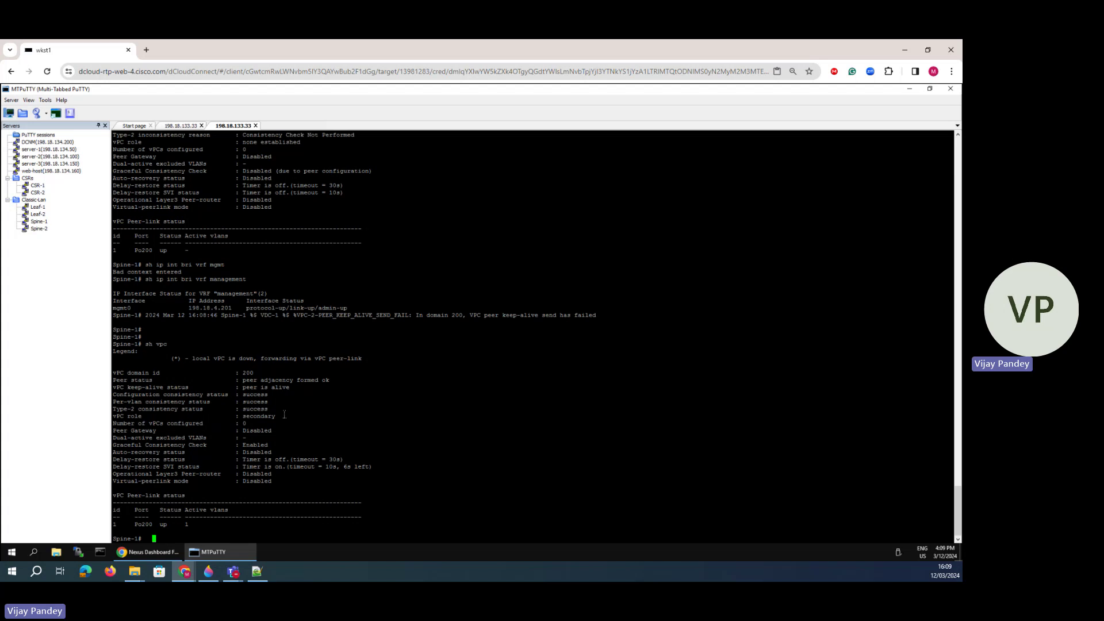
{"action": "left_click_drag", "start_coordinate": [284, 414], "coordinate": [291, 409]}
{"action": "left_click", "coordinate": [305, 430]}
- Show Spine-1's vPC running config and mark the peer-keepalive source 198.18.4.201
{"action": "type", "text": "sh run vpc"}
{"action": "key", "text": "Return"}
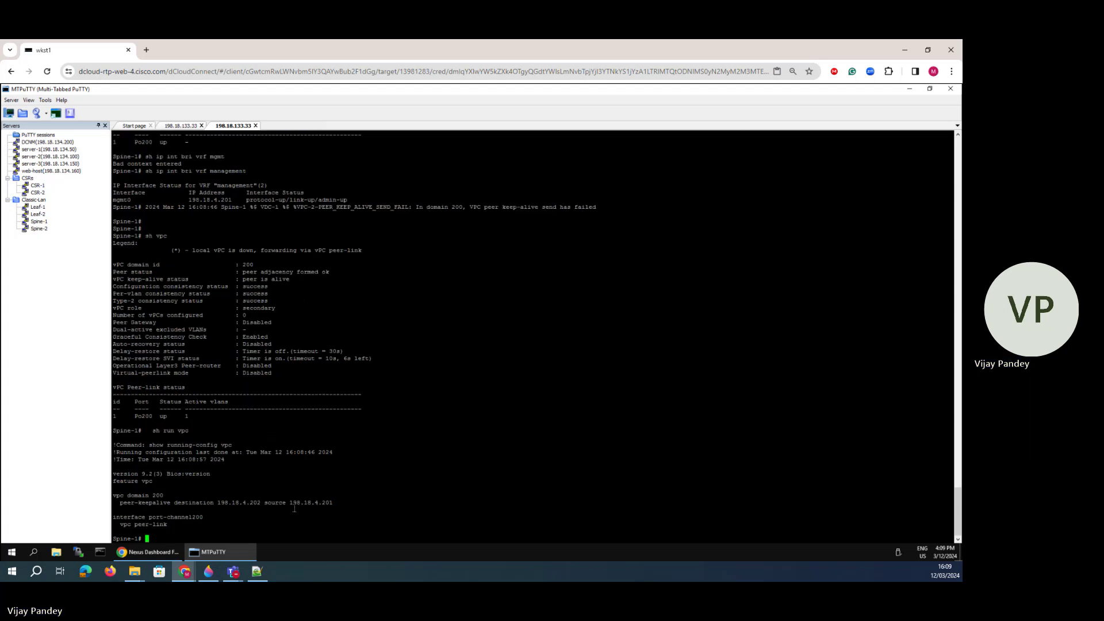
{"action": "mouse_move", "coordinate": [265, 506]}
{"action": "left_mouse_down"}
{"action": "mouse_move", "coordinate": [172, 504]}
{"action": "mouse_move", "coordinate": [331, 504]}
{"action": "mouse_move", "coordinate": [253, 506]}
{"action": "mouse_move", "coordinate": [263, 506]}
{"action": "left_mouse_up"}
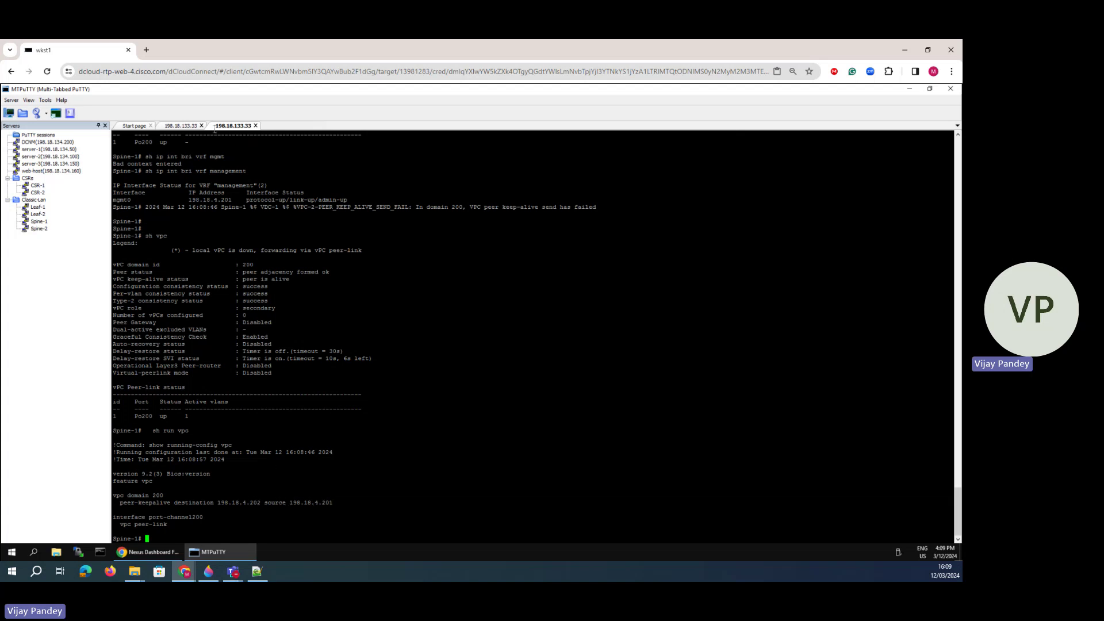
- Run 'sh vpc' on Leaf-1, highlighting its status lines and the Po100 peer-link with VLANs 1,10,20
{"action": "left_click", "coordinate": [177, 126]}
{"action": "key", "text": "Return"}
{"action": "key", "text": "Return"}
{"action": "key", "text": "Return"}
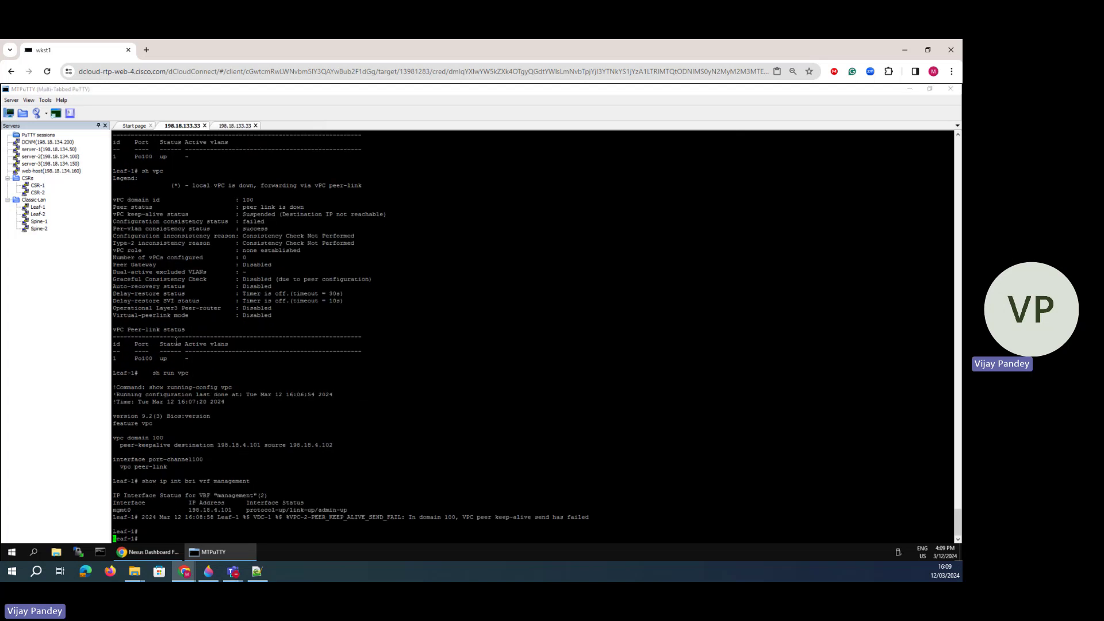
{"action": "type", "text": "sh vpc"}
{"action": "key", "text": "Return"}
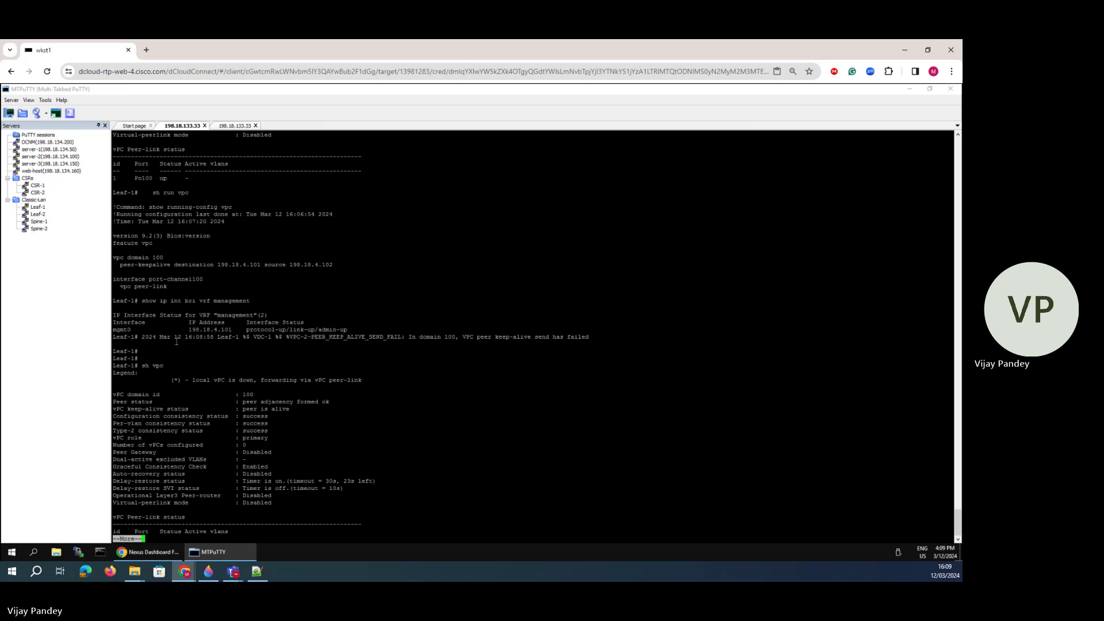
{"action": "left_click_drag", "start_coordinate": [270, 438], "coordinate": [252, 373]}
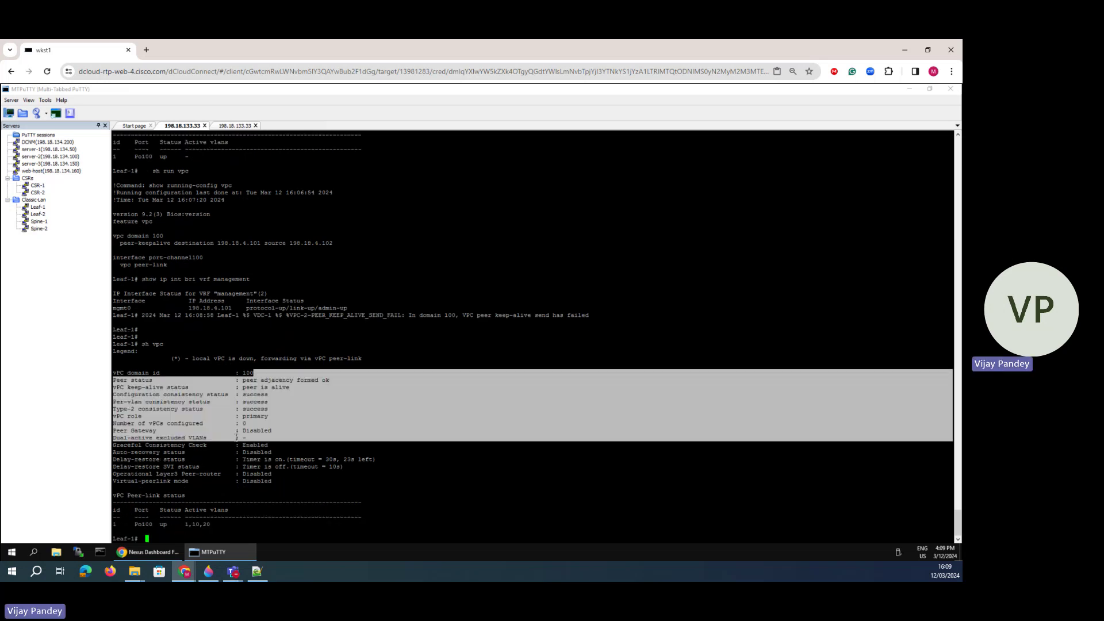
{"action": "left_click", "coordinate": [173, 493]}
{"action": "left_click_drag", "start_coordinate": [216, 524], "coordinate": [181, 519]}
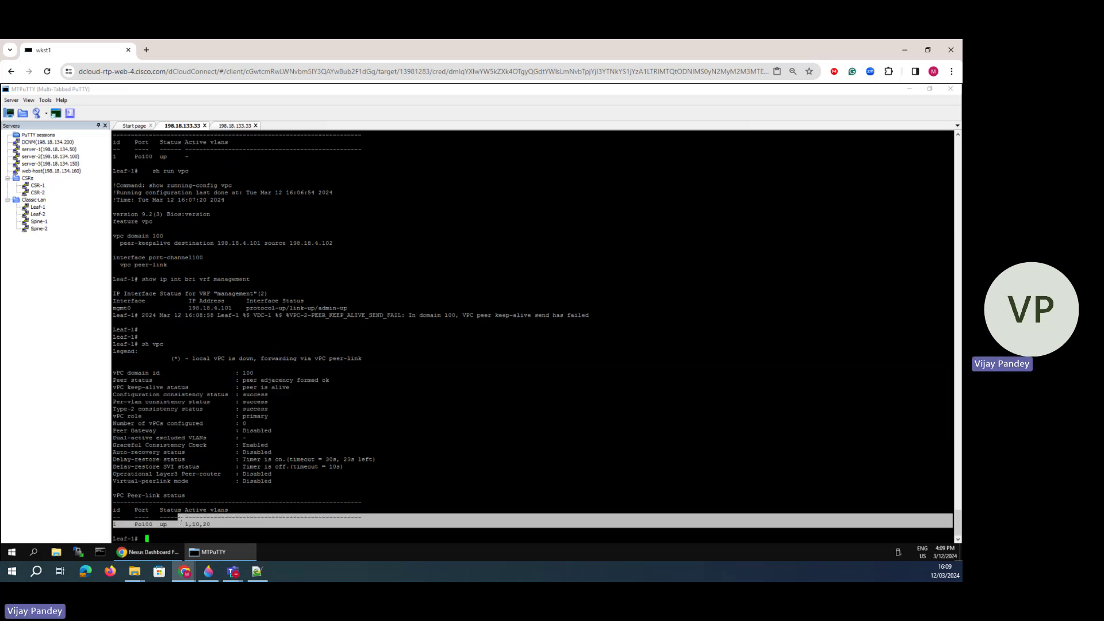
- Re-run 'sh vpc' on Spine-1 to view its full output, then return to Leaf-1
{"action": "left_click", "coordinate": [225, 127]}
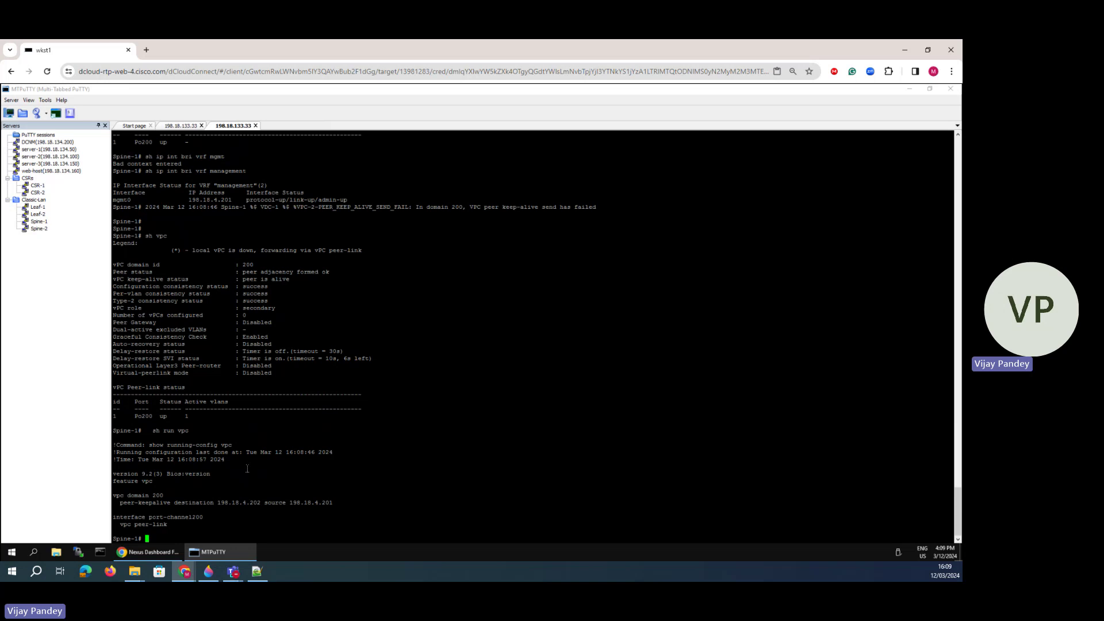
{"action": "type", "text": "sh vpc"}
{"action": "key", "text": "Return"}
{"action": "key", "text": "space"}
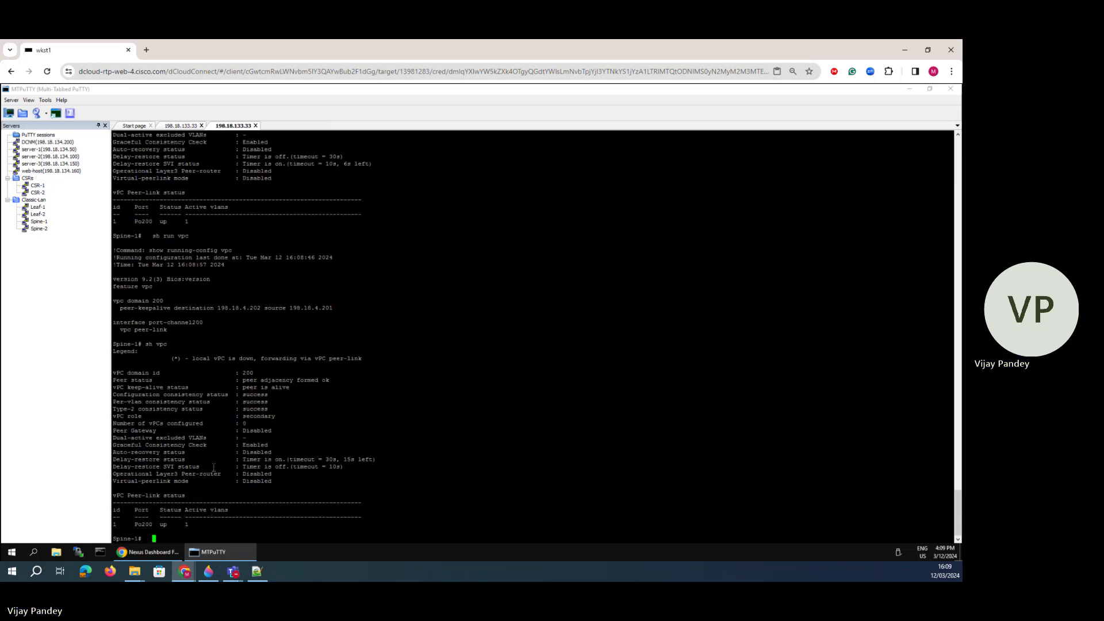
{"action": "left_click", "coordinate": [190, 126]}
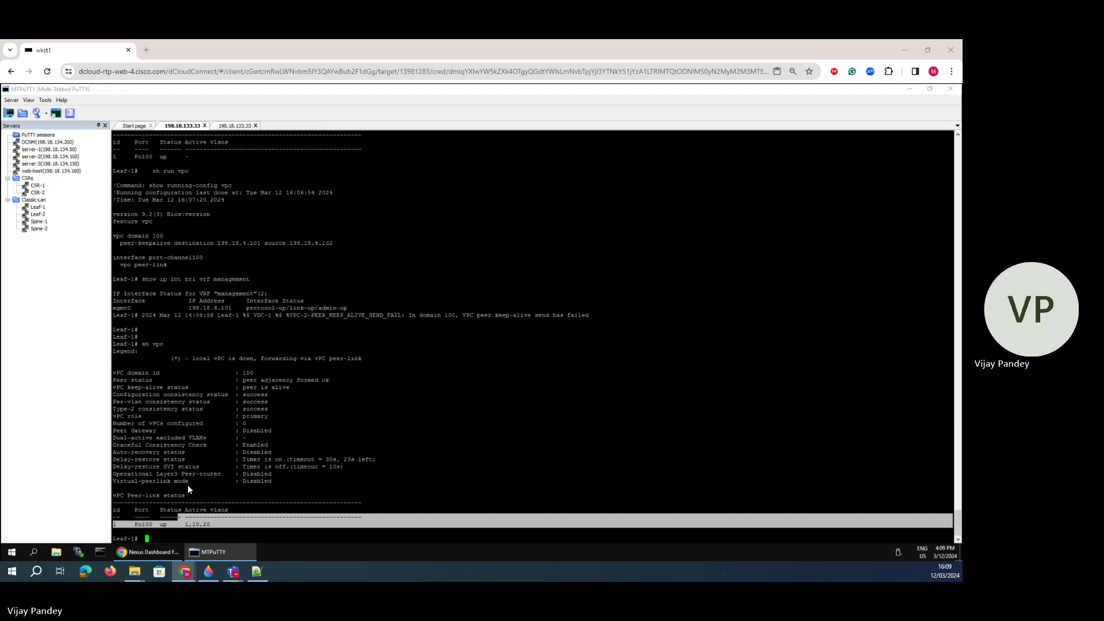
{"action": "mouse_move", "coordinate": [210, 552]}
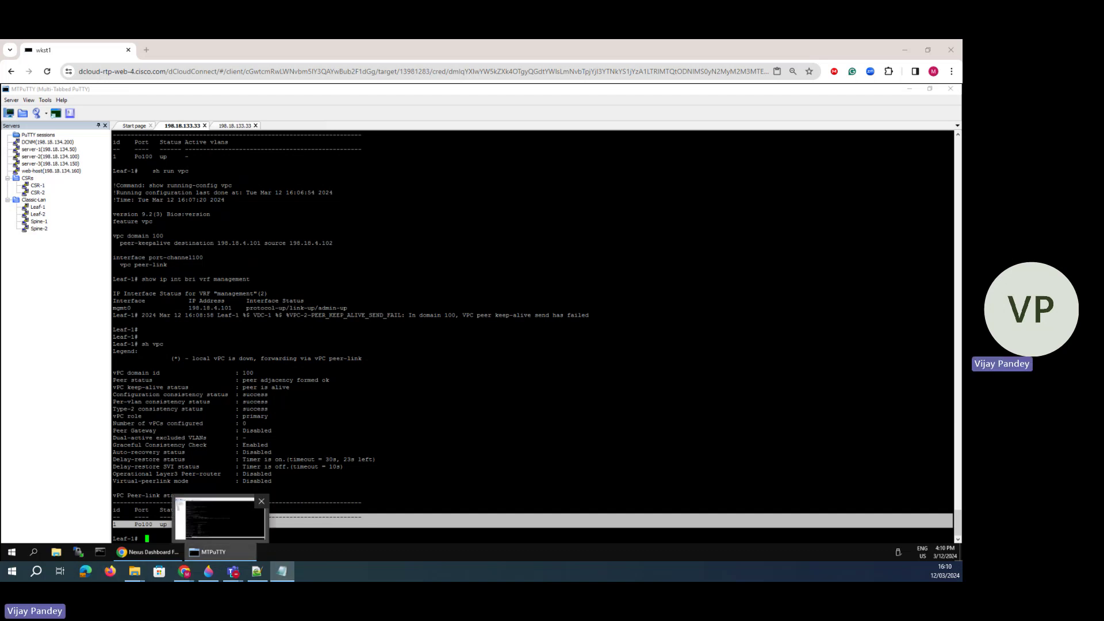
- Paste the agenda into Notepad, highlight 'Configuring the VLAN Interface with HSRP', and widen the window
{"action": "left_click_drag", "start_coordinate": [561, 581], "coordinate": [357, 245]}
{"action": "type", "text": "Adding a Fabric to NDFC Configuring vPC Configuring the VLAN Interface with HSRP Configuring OSPF Between CSRs and the Spines Configuring VMM Configure Remaining vPCs"}
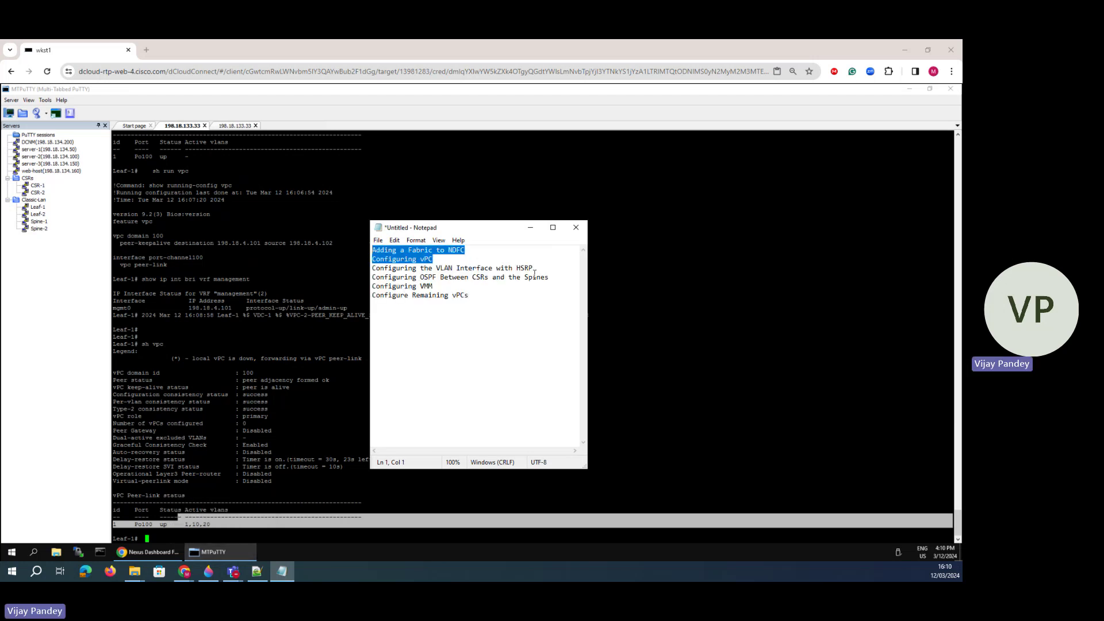
{"action": "left_click_drag", "start_coordinate": [532, 268], "coordinate": [371, 270]}
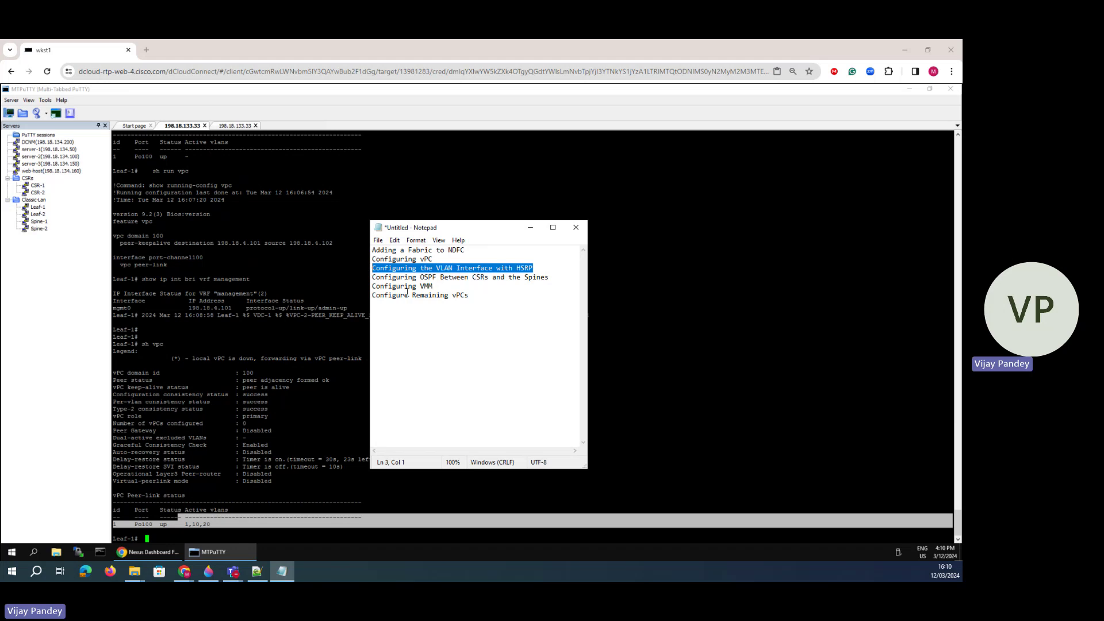
{"action": "left_click_drag", "start_coordinate": [587, 312], "coordinate": [615, 313]}
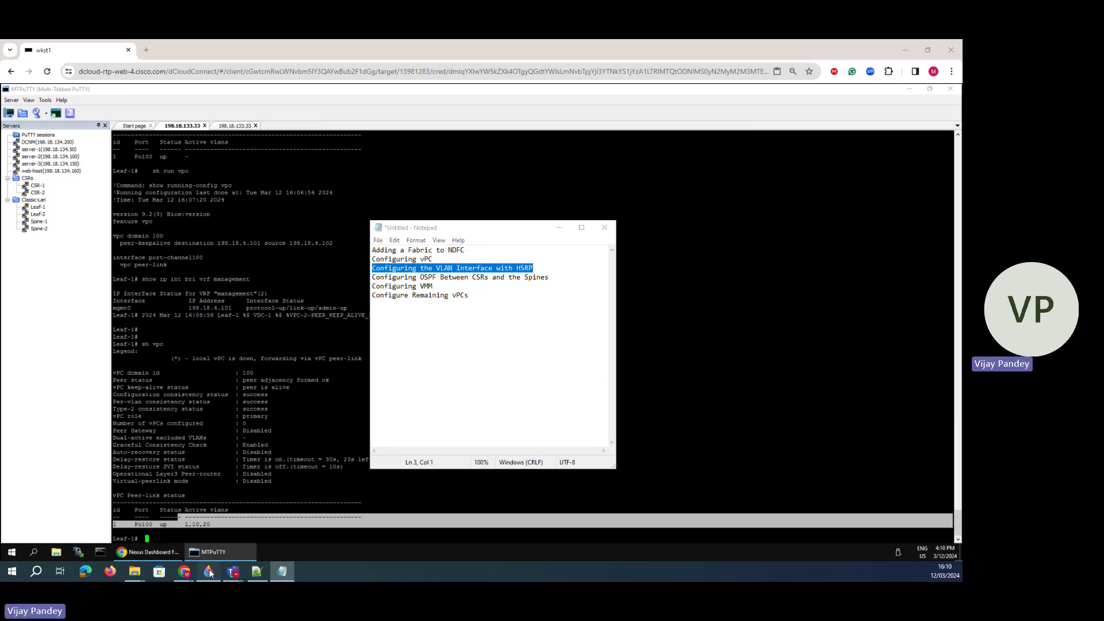
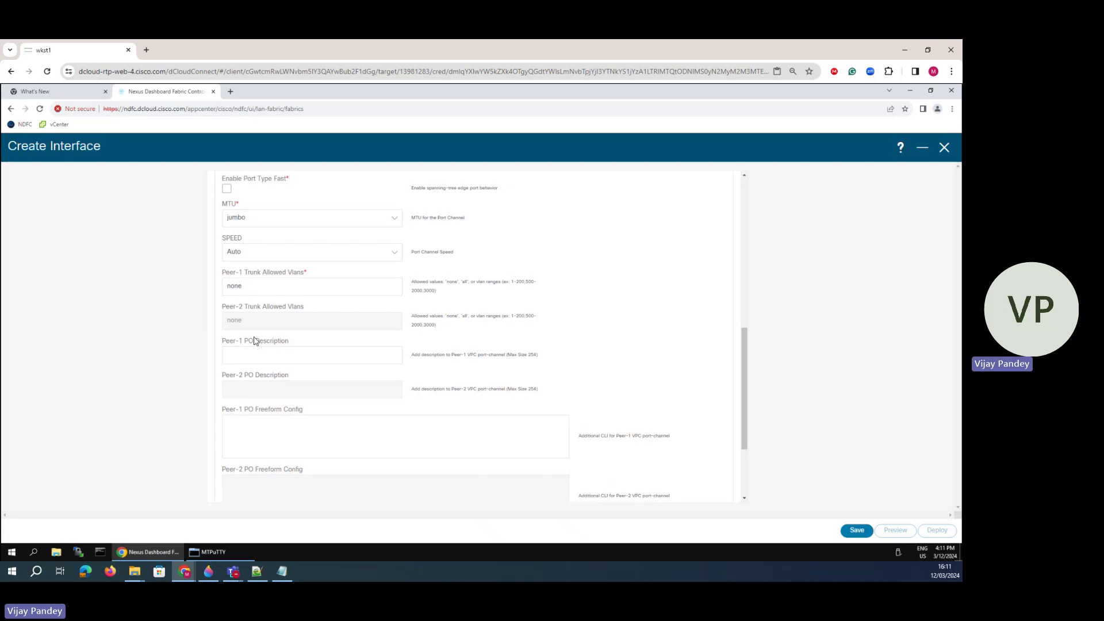
- Change the vPC20 Peer-1 Trunk Allowed Vlans from none to all
{"action": "left_click", "coordinate": [252, 359]}
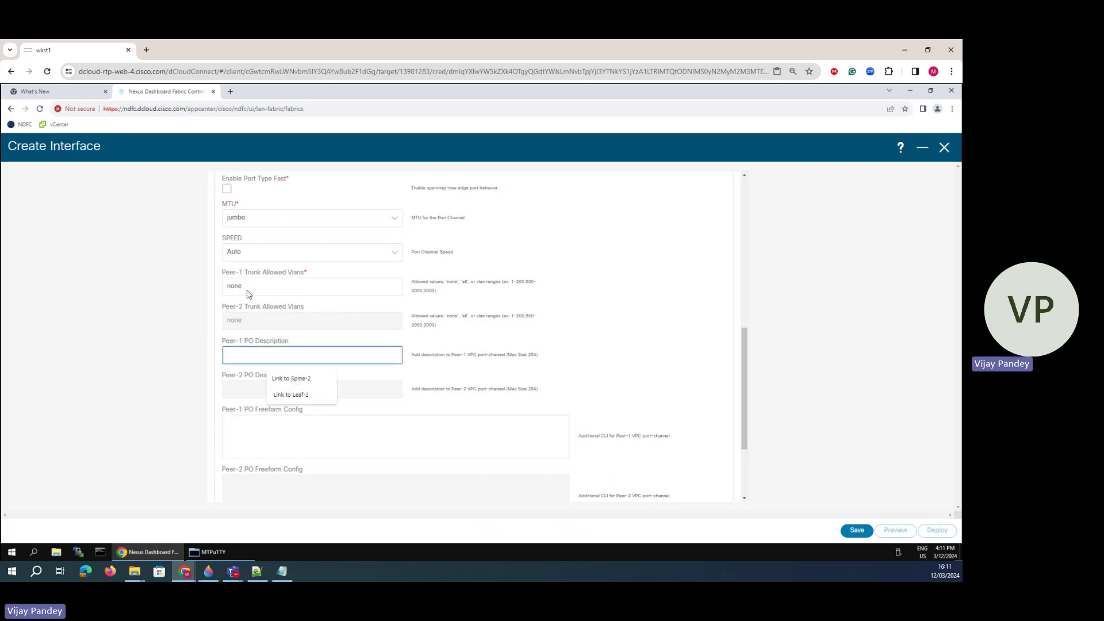
{"action": "left_click_drag", "start_coordinate": [248, 287], "coordinate": [220, 279]}
{"action": "type", "text": "all"}
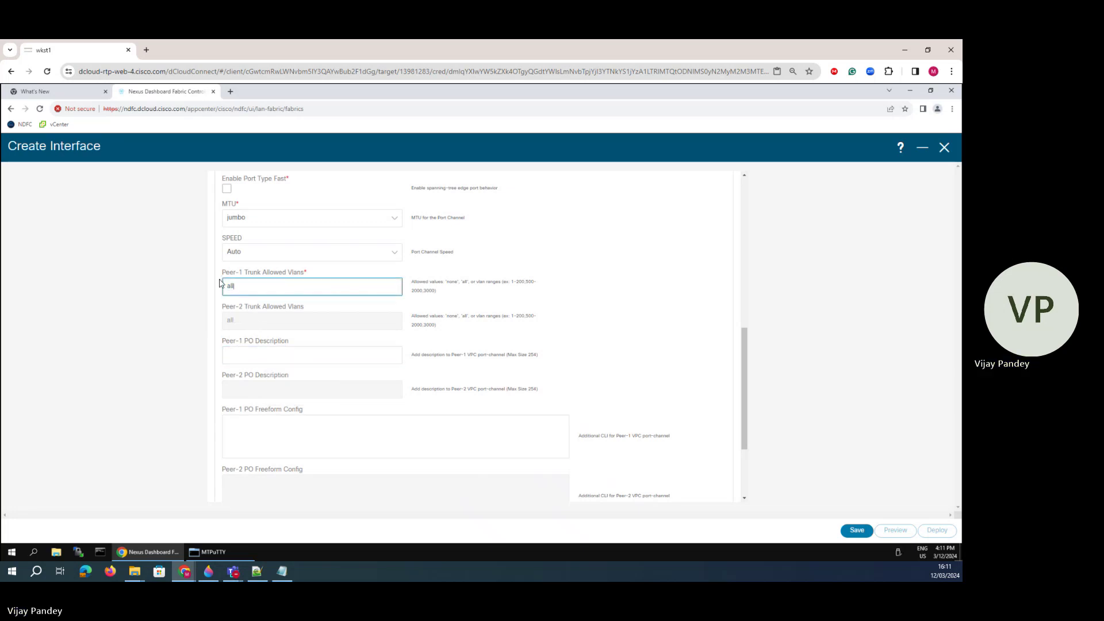
{"action": "left_click", "coordinate": [194, 309]}
{"action": "scroll", "coordinate": [282, 345], "scroll_direction": "up", "scroll_amount": 2}
{"action": "scroll", "coordinate": [282, 345], "scroll_direction": "up", "scroll_amount": 3}
{"action": "scroll", "coordinate": [301, 358], "scroll_direction": "down", "scroll_amount": 6}
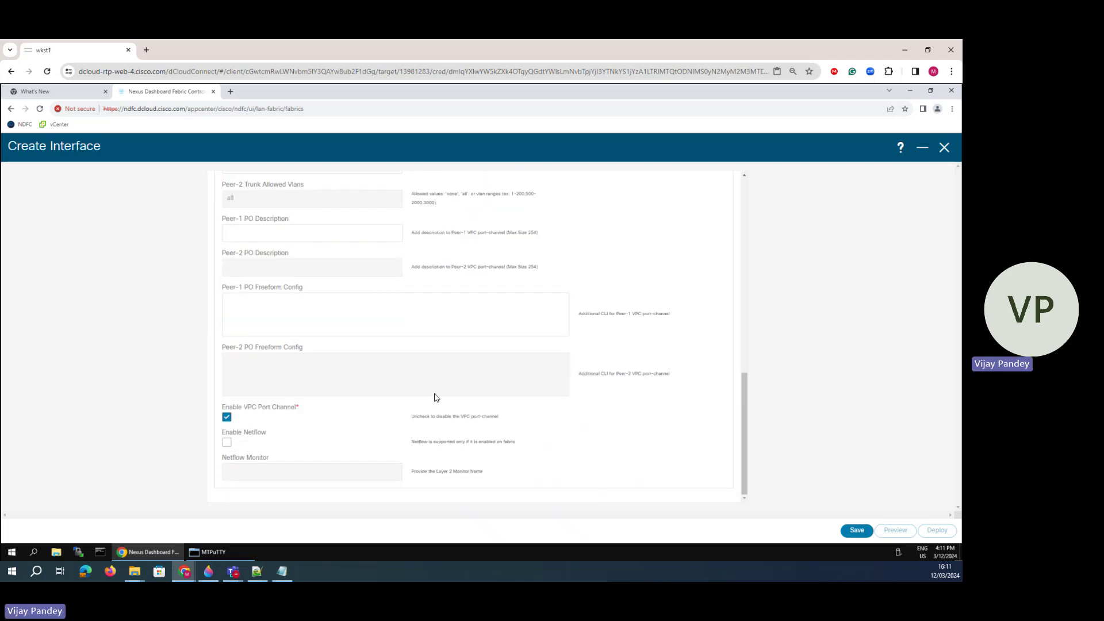
{"action": "scroll", "coordinate": [437, 394], "scroll_direction": "up", "scroll_amount": 8}
{"action": "scroll", "coordinate": [376, 376], "scroll_direction": "down", "scroll_amount": 8}
- Try saving vPC20 twice and dismiss the error that the member ports don't exist
{"action": "left_click", "coordinate": [856, 529]}
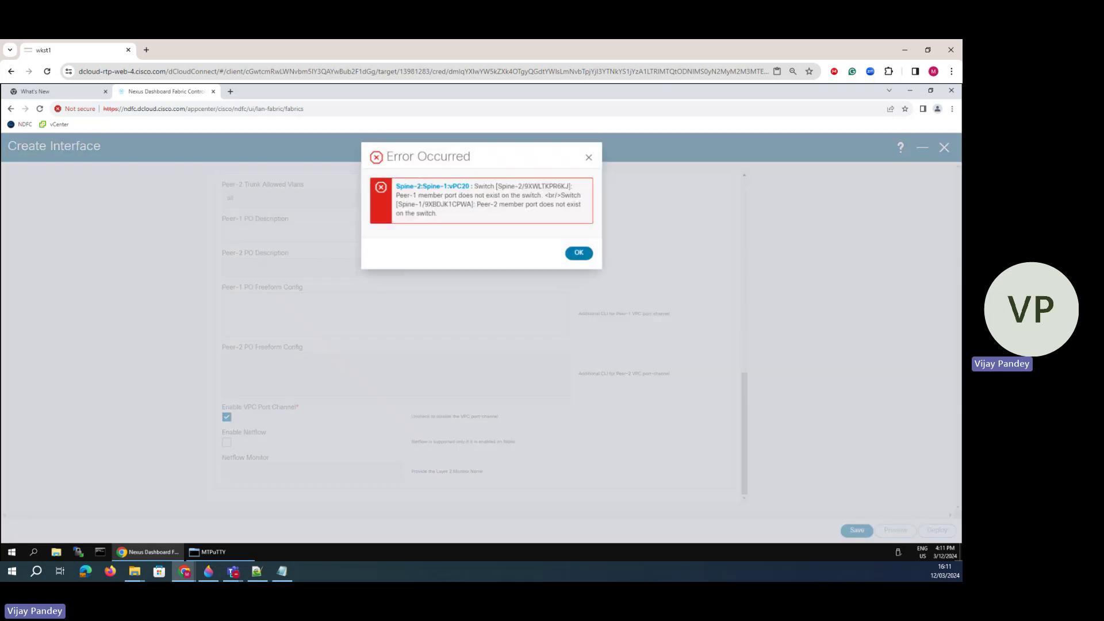
{"action": "left_click_drag", "start_coordinate": [477, 186], "coordinate": [524, 204]}
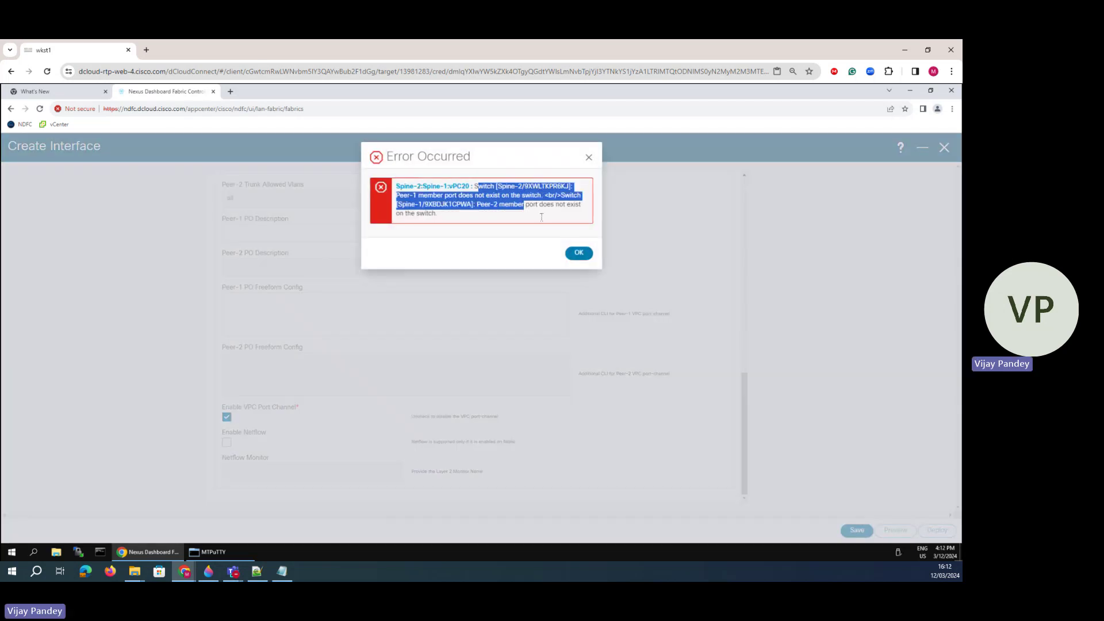
{"action": "left_click", "coordinate": [575, 254]}
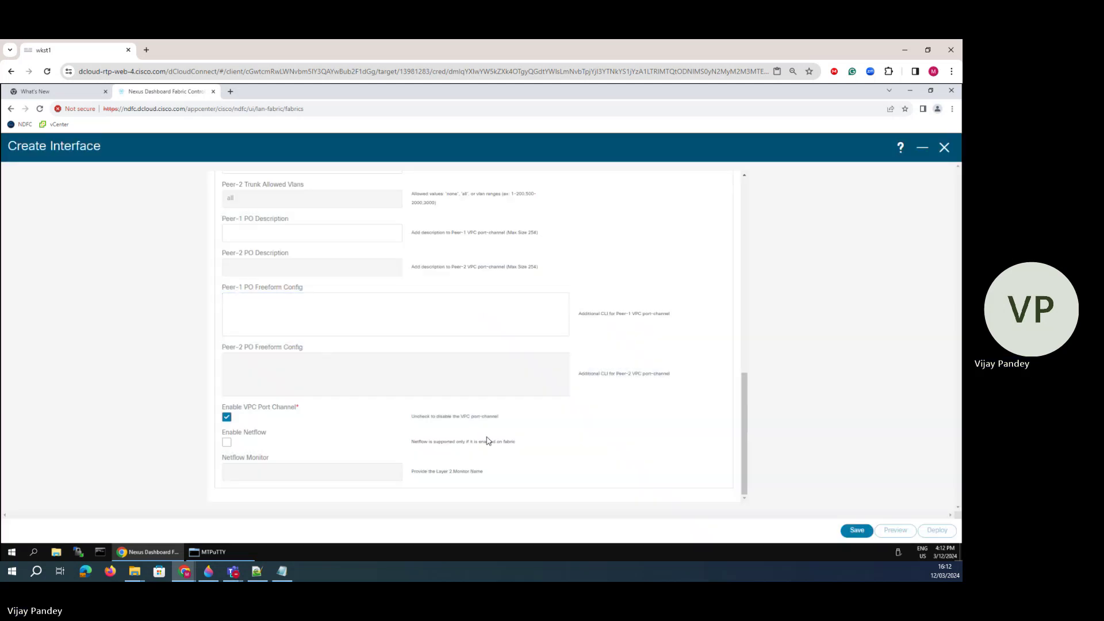
{"action": "left_click", "coordinate": [856, 530]}
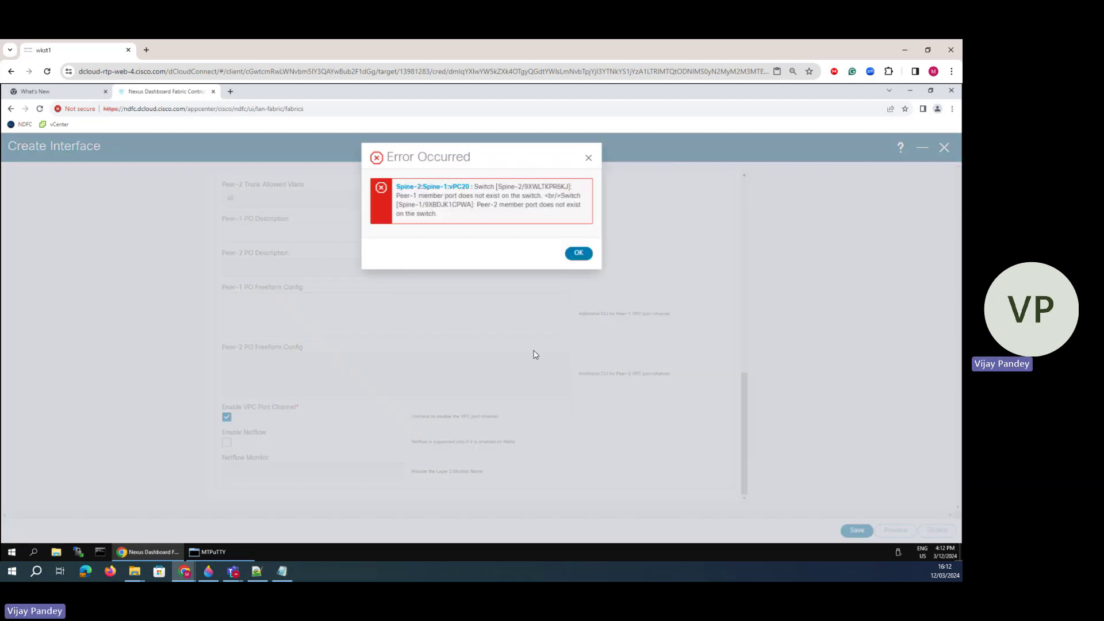
{"action": "left_click_drag", "start_coordinate": [396, 186], "coordinate": [582, 253]}
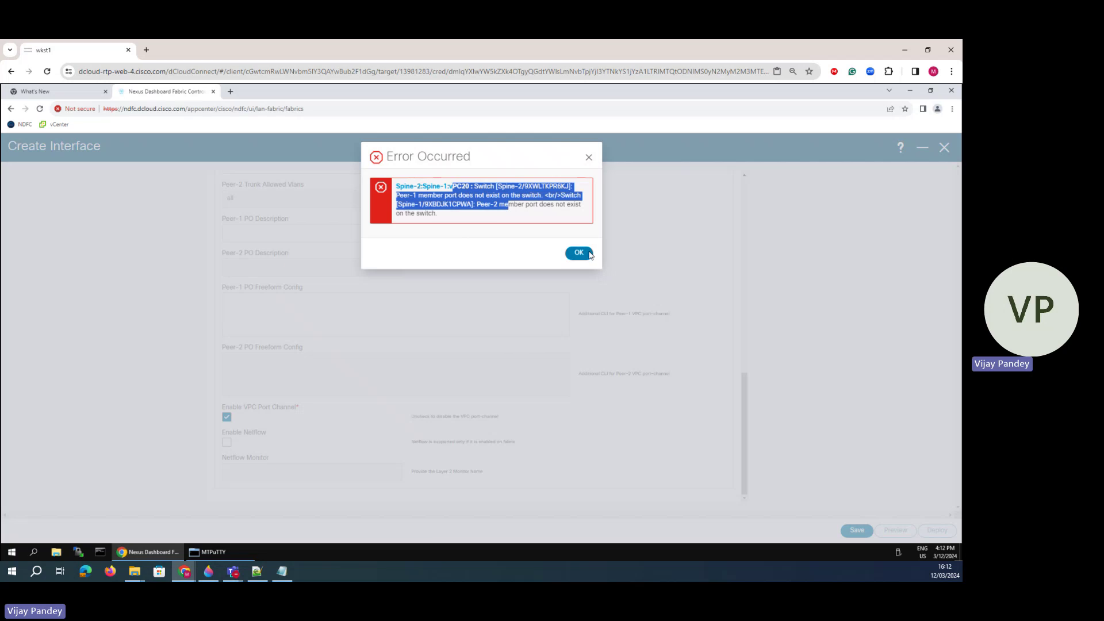
{"action": "left_click", "coordinate": [579, 253]}
{"action": "scroll", "coordinate": [335, 356], "scroll_direction": "up", "scroll_amount": 3}
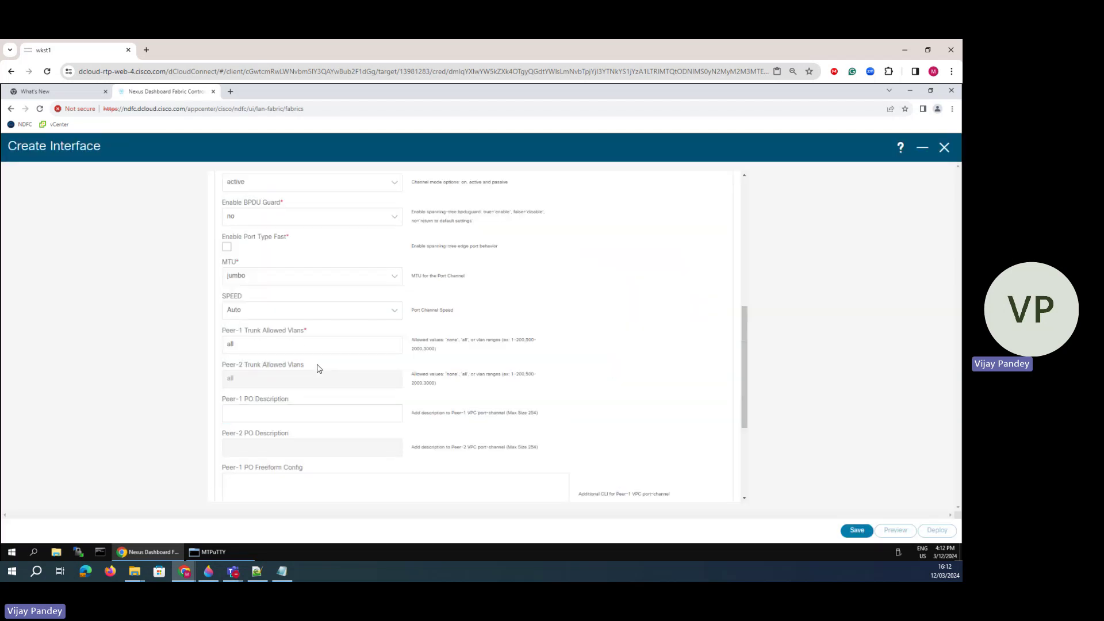
- Strip the leading spaces so Peer-1 Member Interfaces reads e1/3,e1/4, then save vPC20
{"action": "scroll", "coordinate": [317, 368], "scroll_direction": "up", "scroll_amount": 4}
{"action": "left_click", "coordinate": [274, 384]}
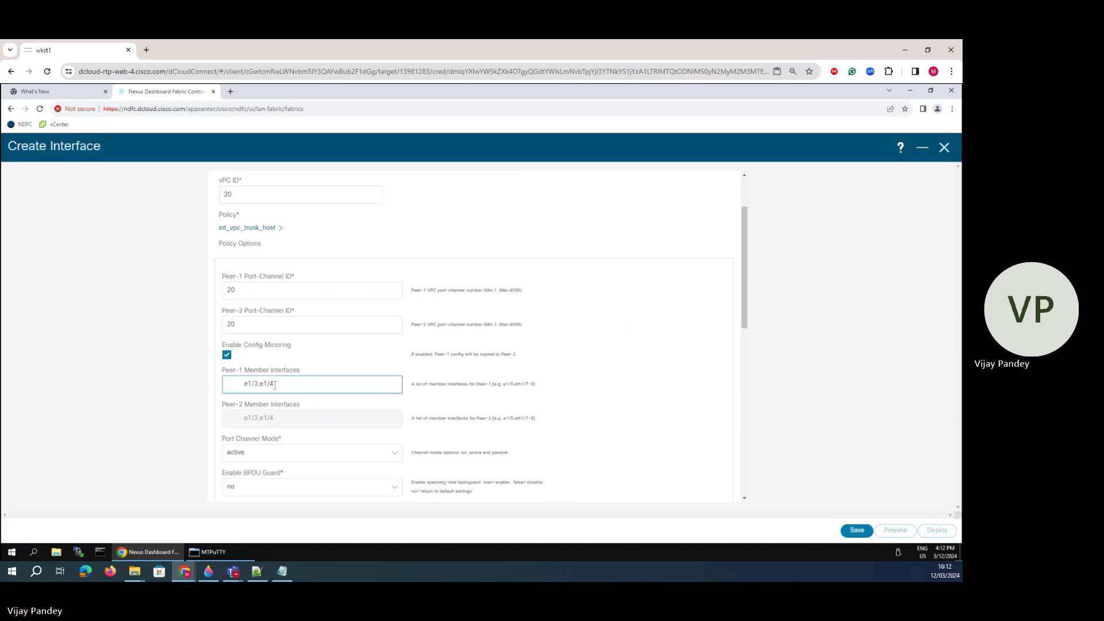
{"action": "left_click", "coordinate": [241, 384]}
{"action": "key", "text": "BackSpace"}
{"action": "key", "text": "BackSpace"}
{"action": "key", "text": "BackSpace"}
{"action": "key", "text": "BackSpace"}
{"action": "key", "text": "BackSpace"}
{"action": "key", "text": "BackSpace"}
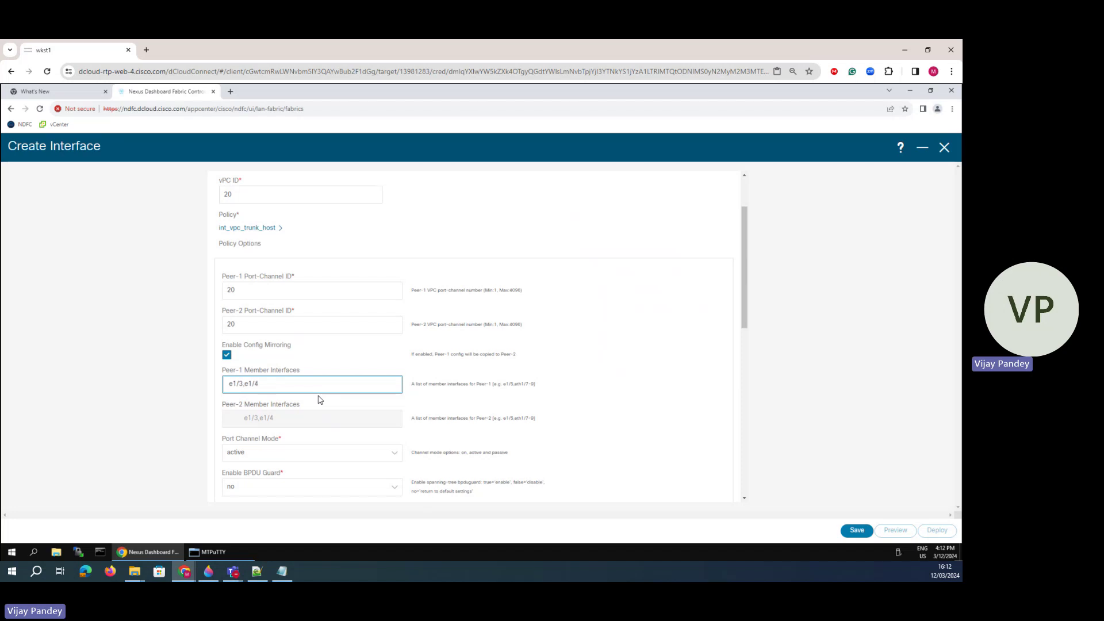
{"action": "key", "text": "BackSpace"}
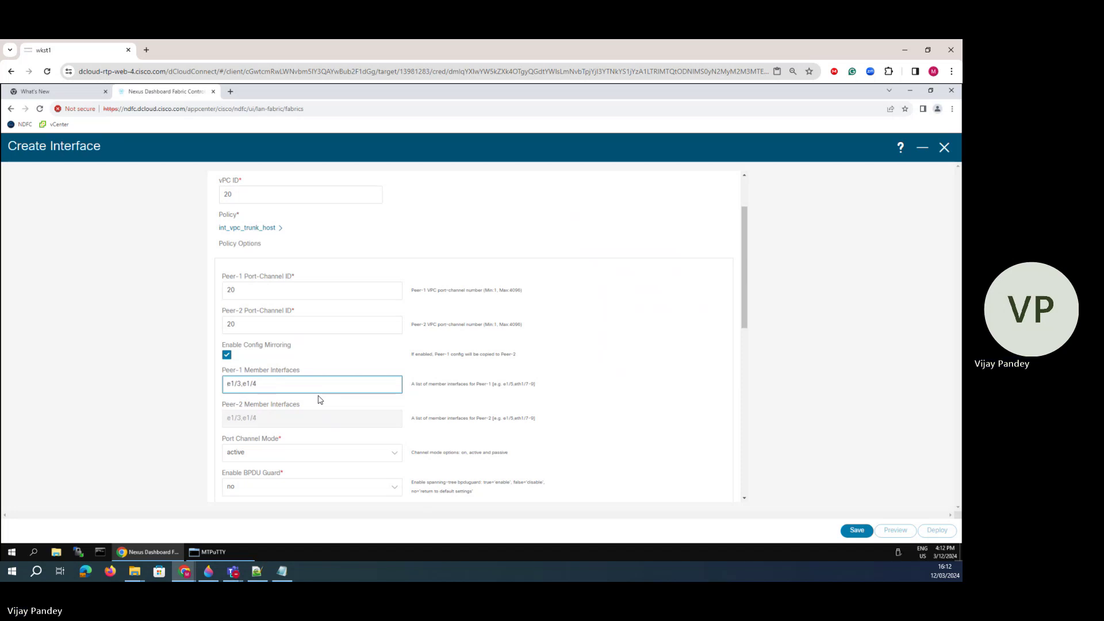
{"action": "left_click", "coordinate": [858, 531]}
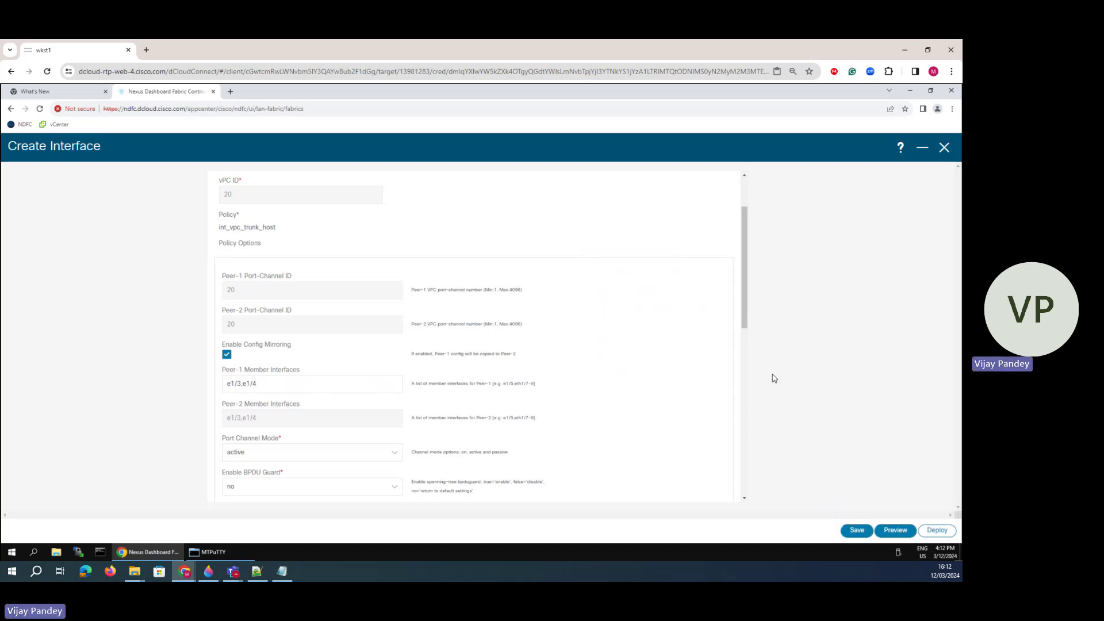
{"action": "left_click", "coordinate": [890, 533]}
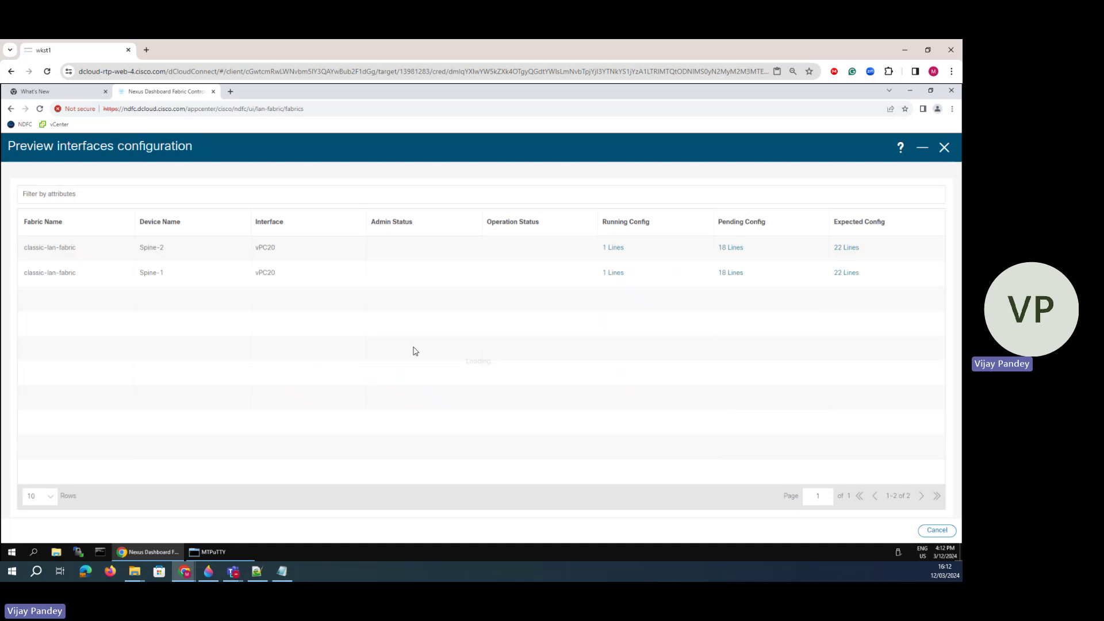
{"action": "left_click", "coordinate": [615, 247]}
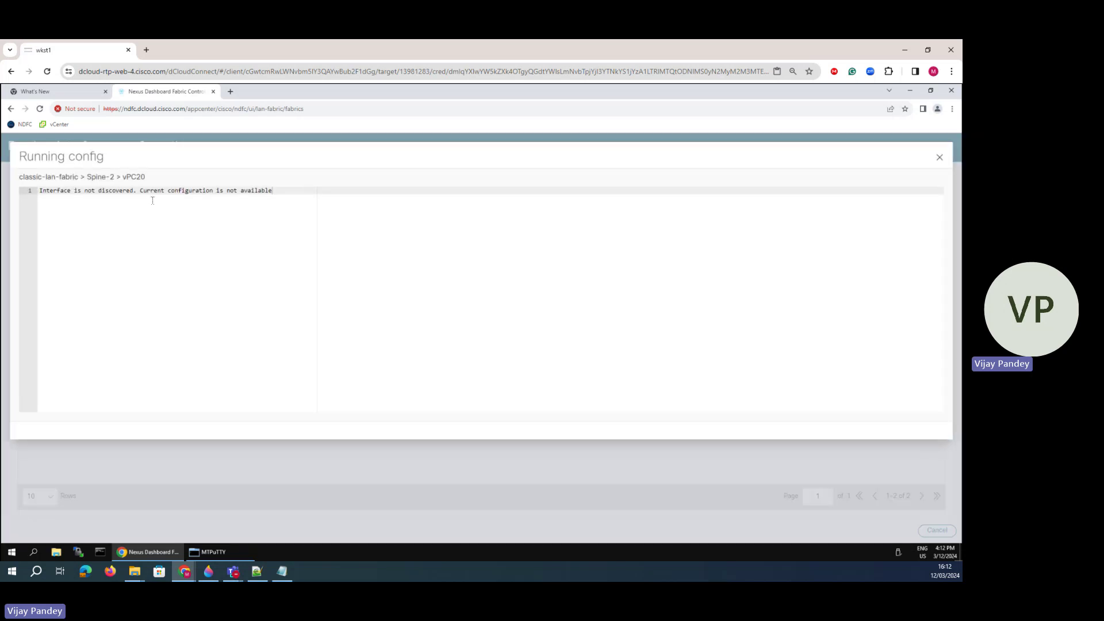
{"action": "left_click_drag", "start_coordinate": [273, 190], "coordinate": [74, 190]}
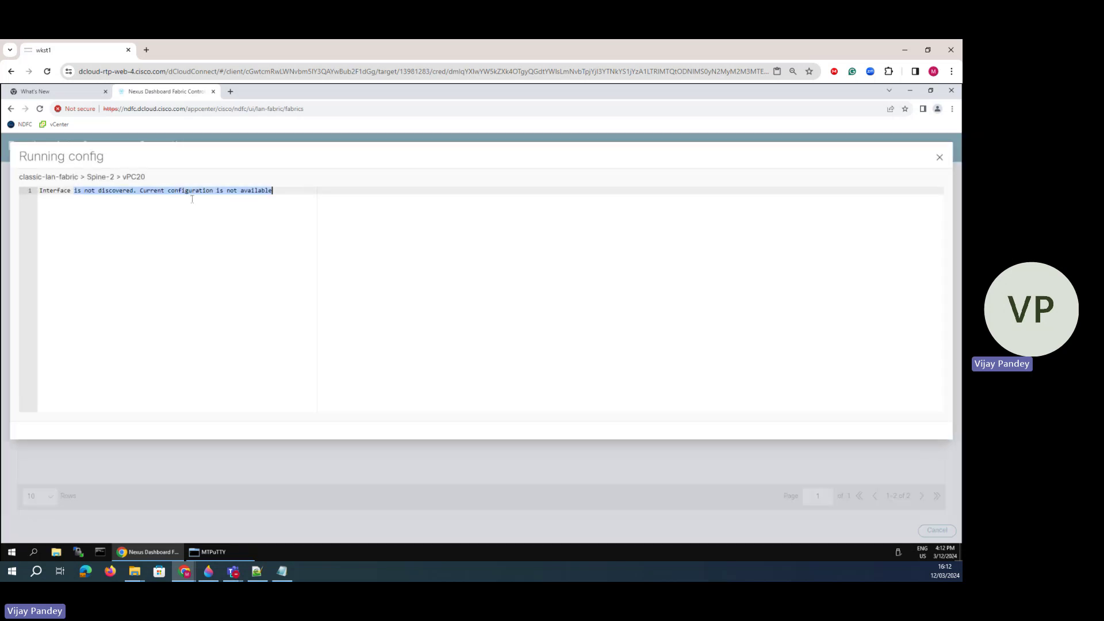
{"action": "left_click", "coordinate": [941, 157]}
{"action": "left_click", "coordinate": [730, 249]}
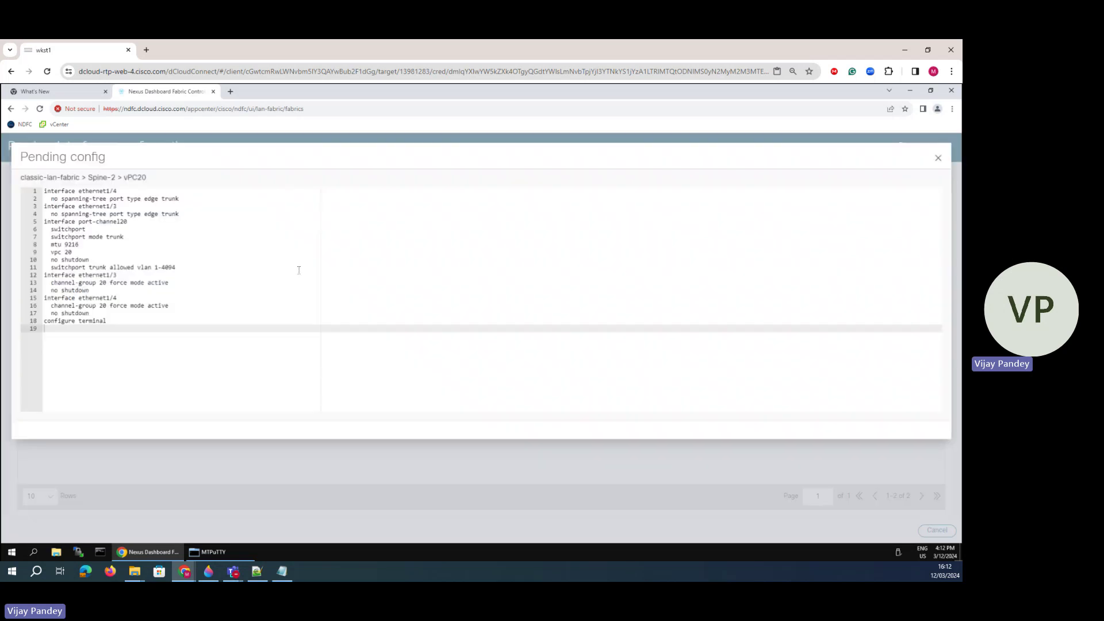
{"action": "left_click_drag", "start_coordinate": [115, 314], "coordinate": [40, 188]}
{"action": "left_click", "coordinate": [88, 237]}
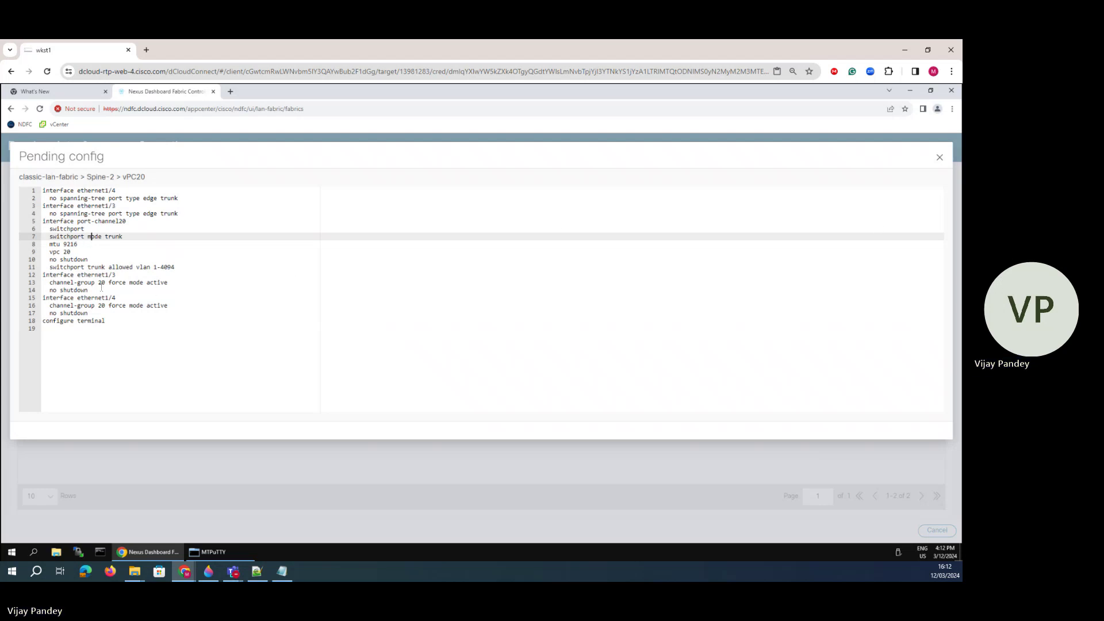
{"action": "left_click", "coordinate": [940, 158]}
{"action": "left_click", "coordinate": [848, 248]}
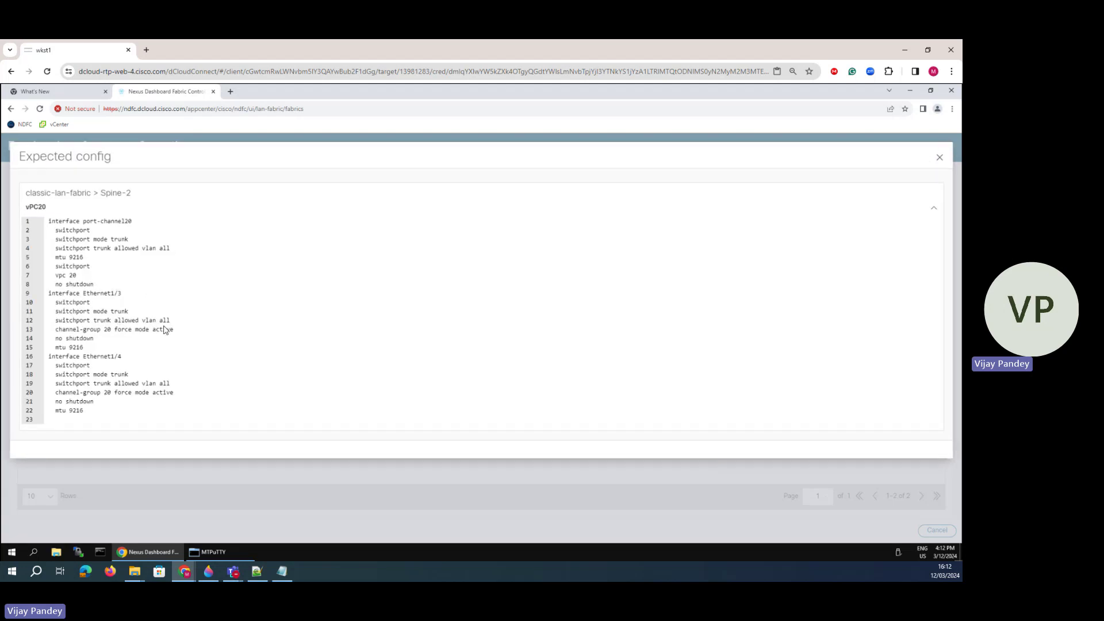
{"action": "left_click_drag", "start_coordinate": [171, 320], "coordinate": [95, 338]}
{"action": "left_click", "coordinate": [60, 315]}
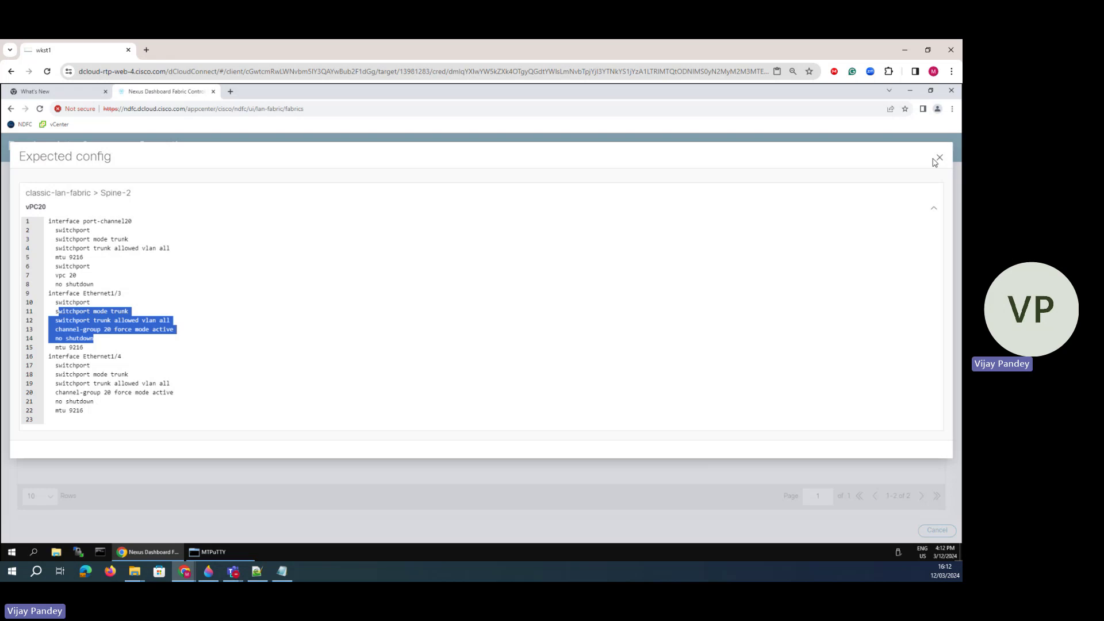
{"action": "left_click", "coordinate": [939, 158]}
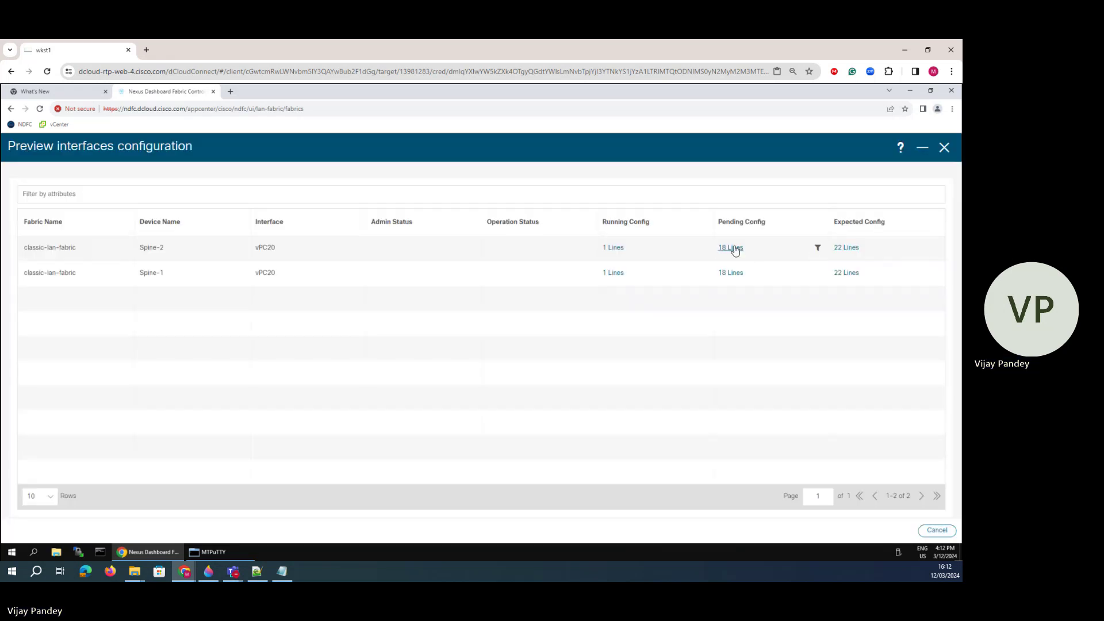
{"action": "left_click", "coordinate": [731, 248]}
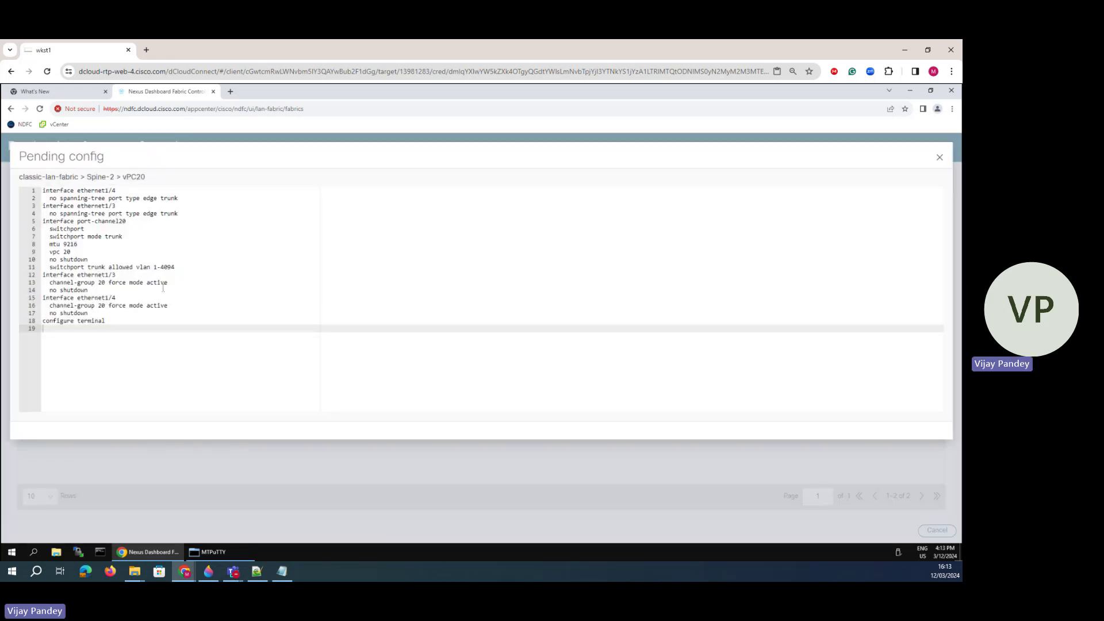
{"action": "left_click_drag", "start_coordinate": [87, 289], "coordinate": [63, 267]}
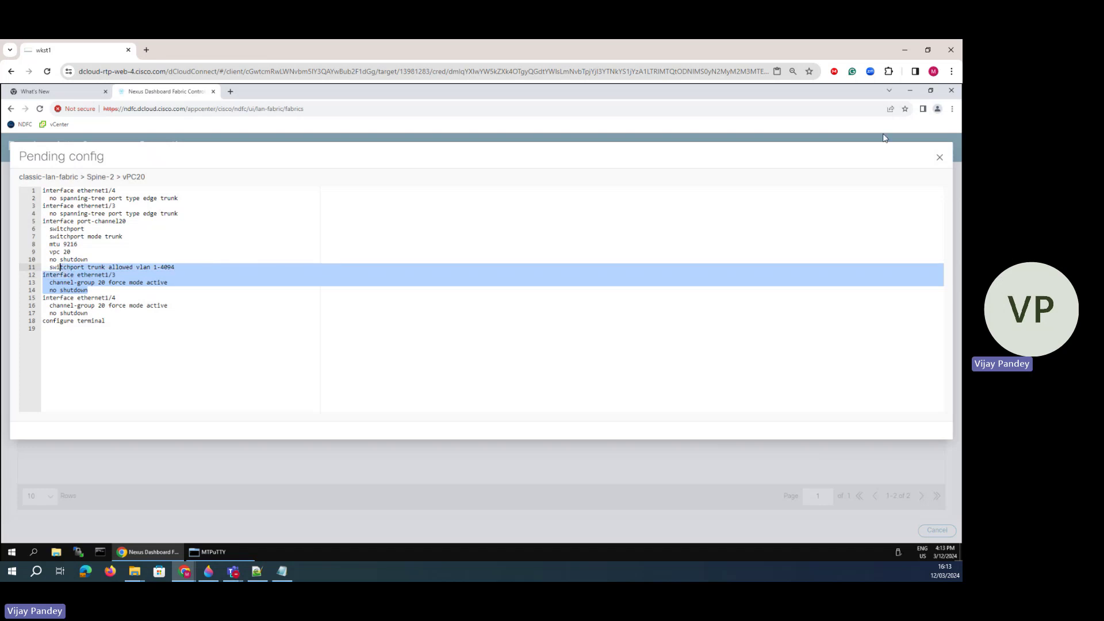
{"action": "left_click", "coordinate": [940, 157]}
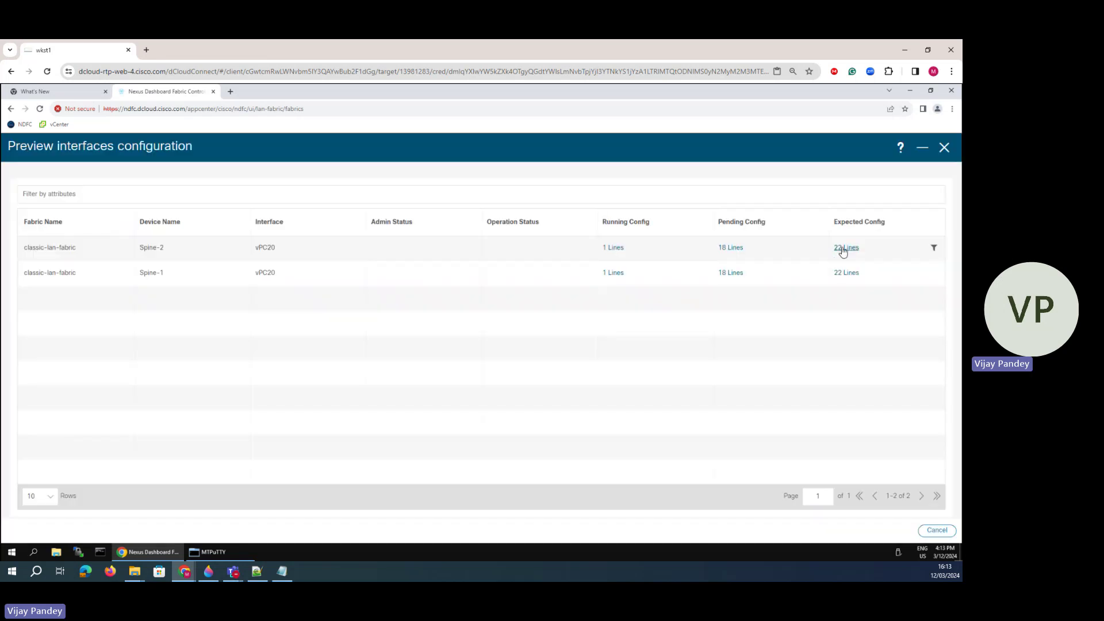
{"action": "left_click", "coordinate": [843, 248]}
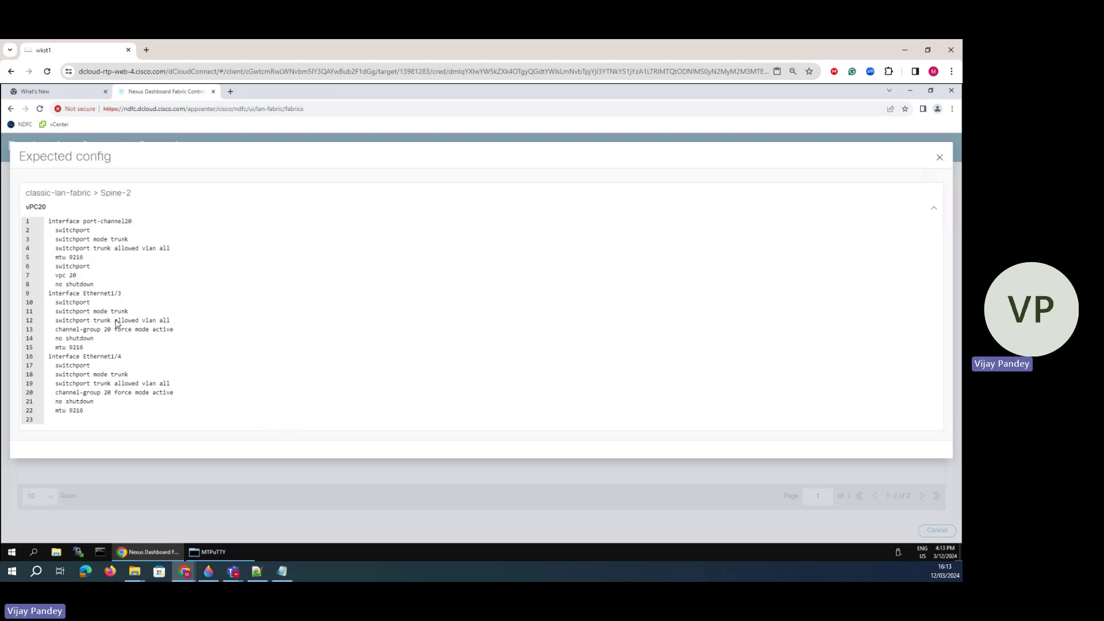
{"action": "left_click_drag", "start_coordinate": [170, 320], "coordinate": [58, 311]}
{"action": "left_click", "coordinate": [941, 157]}
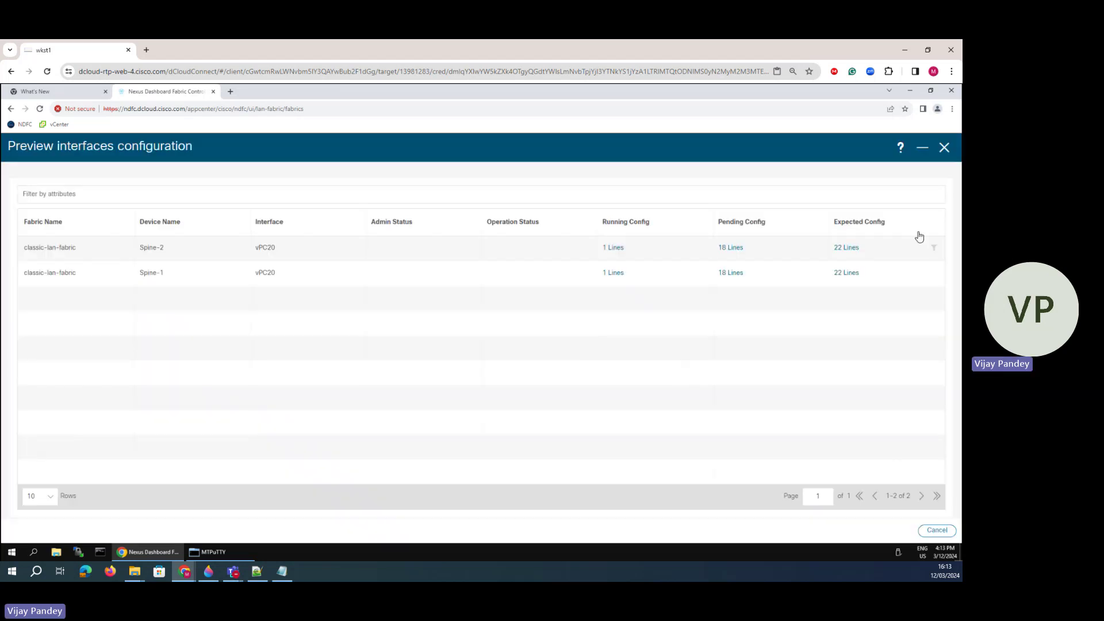
- Close the preview and review the Peer-1 Trunk Allowed Vlans value and its hint
{"action": "left_click", "coordinate": [898, 533]}
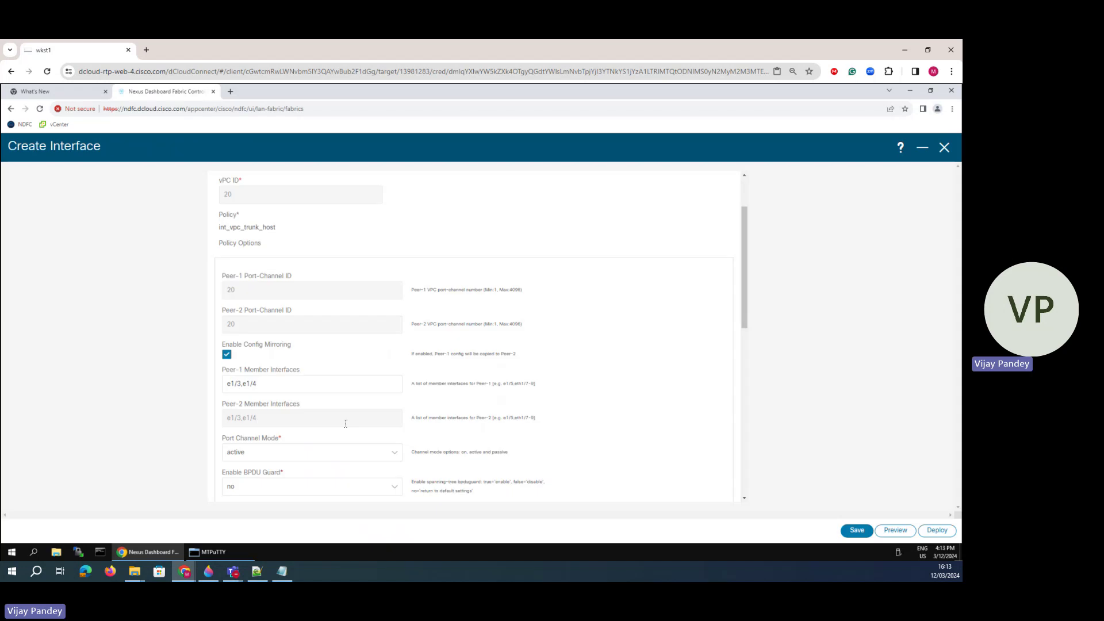
{"action": "scroll", "coordinate": [321, 420], "scroll_direction": "down", "scroll_amount": 2}
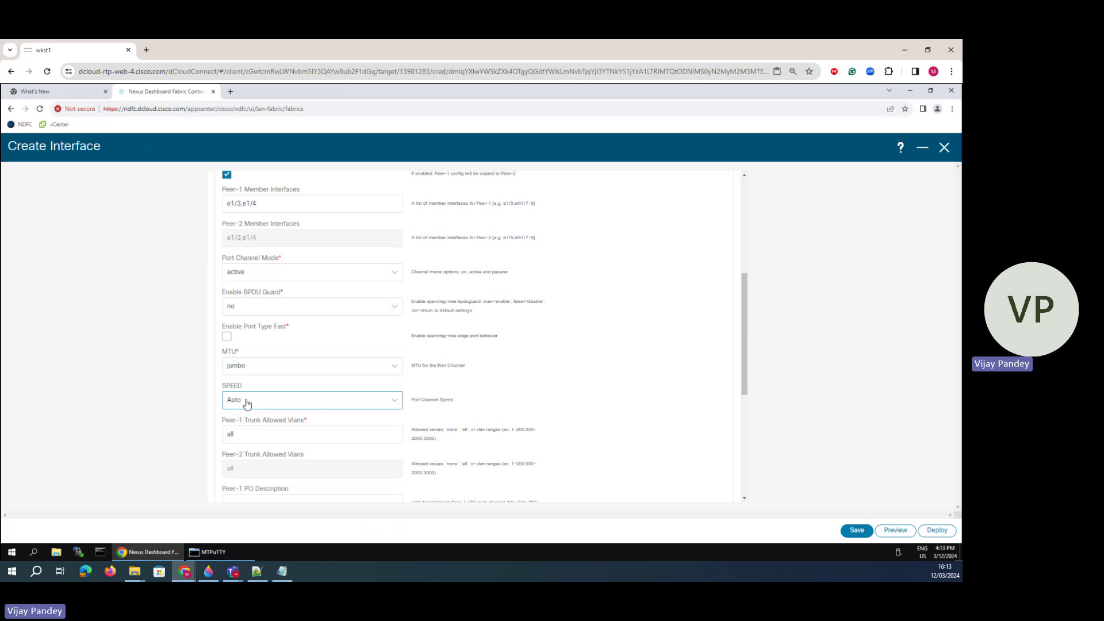
{"action": "scroll", "coordinate": [452, 398], "scroll_direction": "down", "scroll_amount": 3}
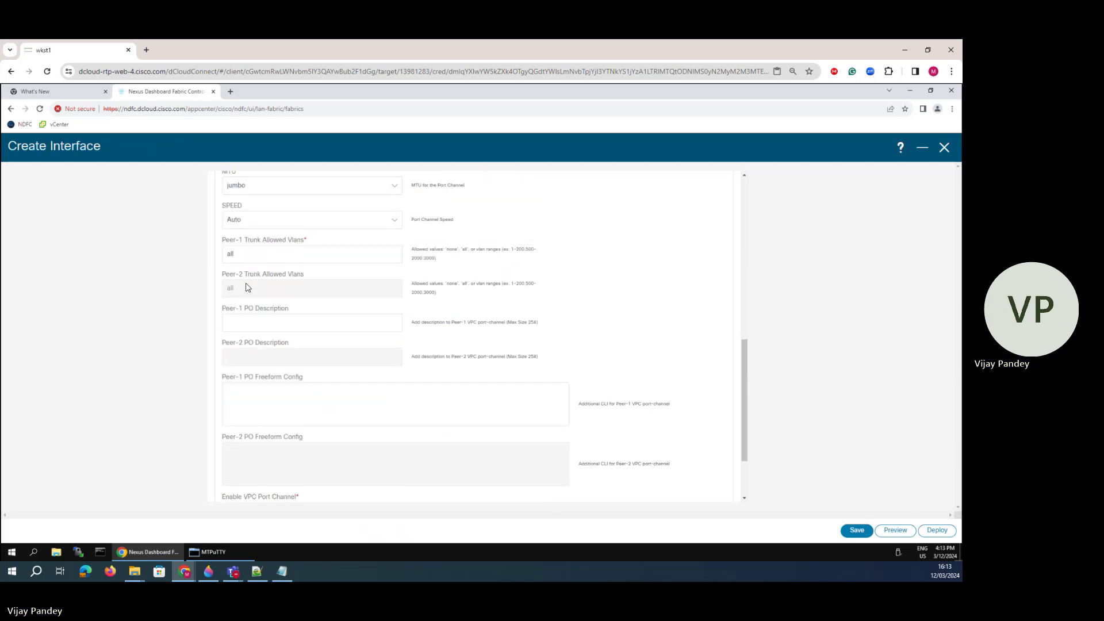
{"action": "left_click", "coordinate": [245, 260]}
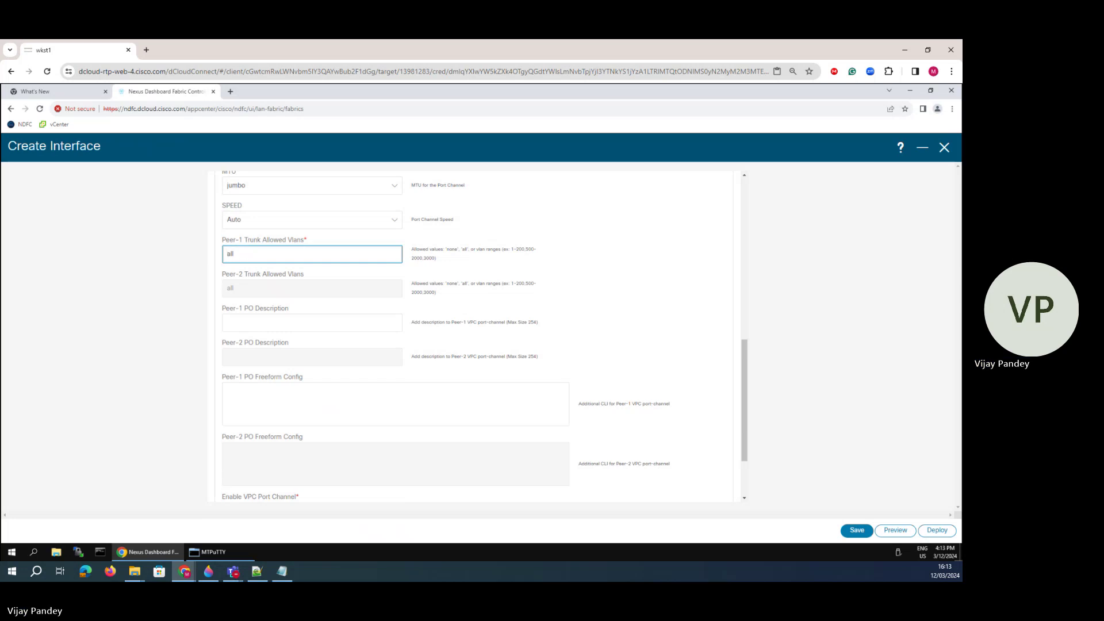
{"action": "left_click", "coordinate": [229, 283]}
{"action": "left_click", "coordinate": [247, 255]}
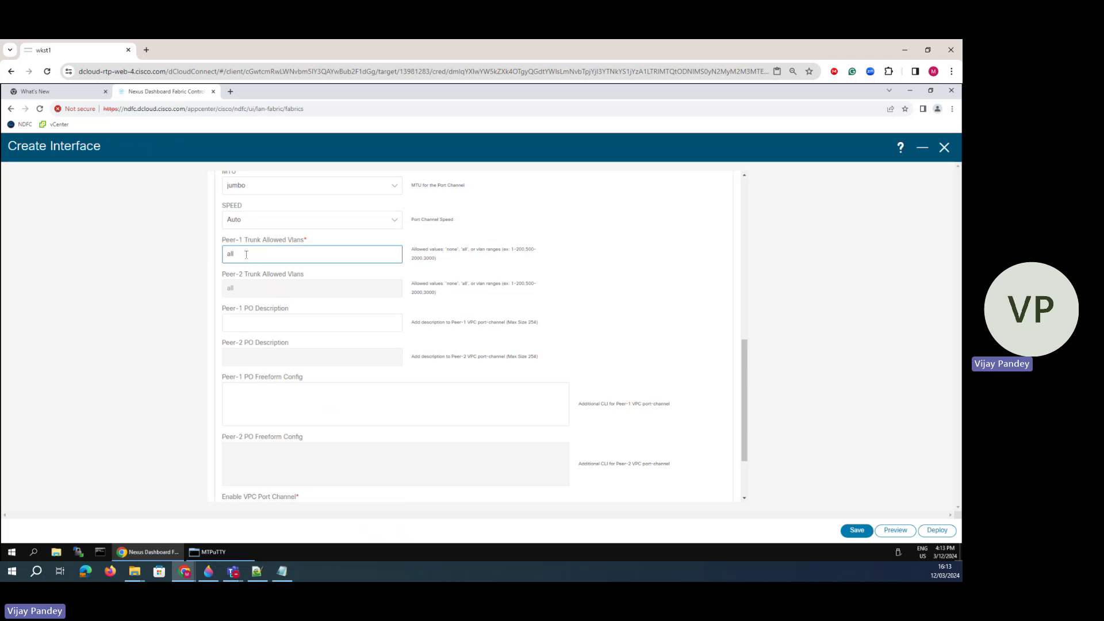
{"action": "triple_click", "coordinate": [429, 257]}
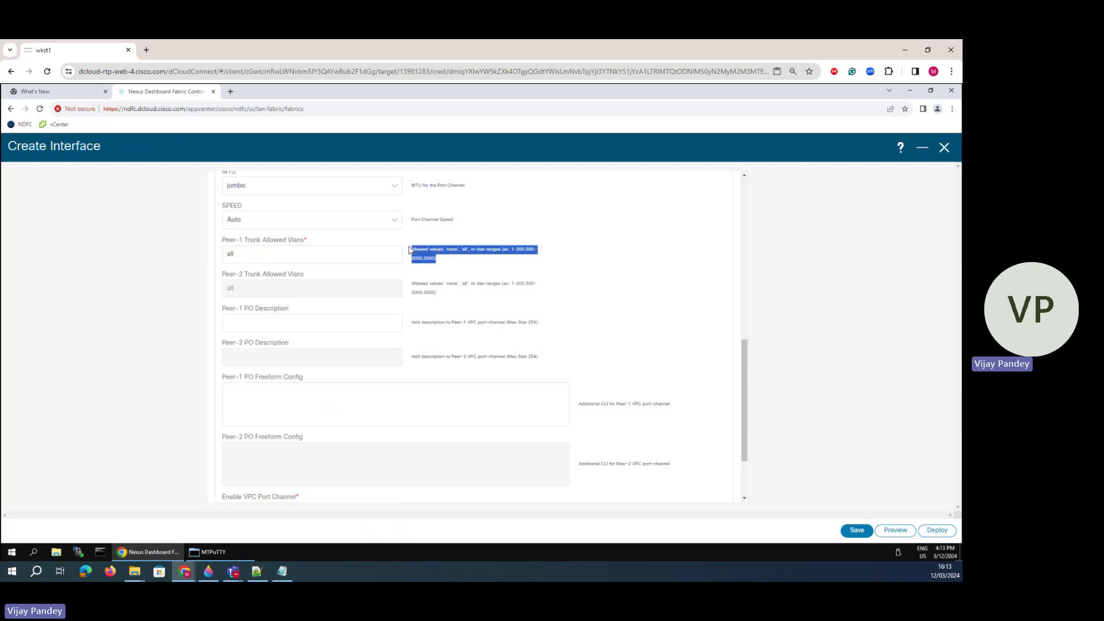
{"action": "left_click", "coordinate": [238, 255]}
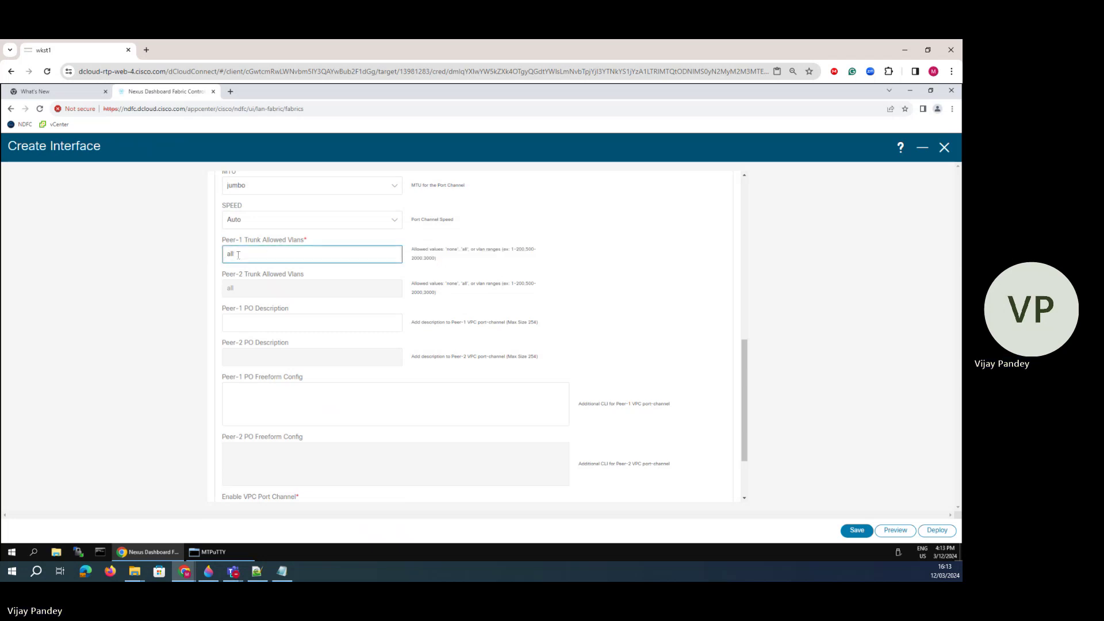
- Enter 'switchport trunk allowed vlan all' as the Peer-1 PO Freeform Config and save vPC20
{"action": "left_click", "coordinate": [238, 392]}
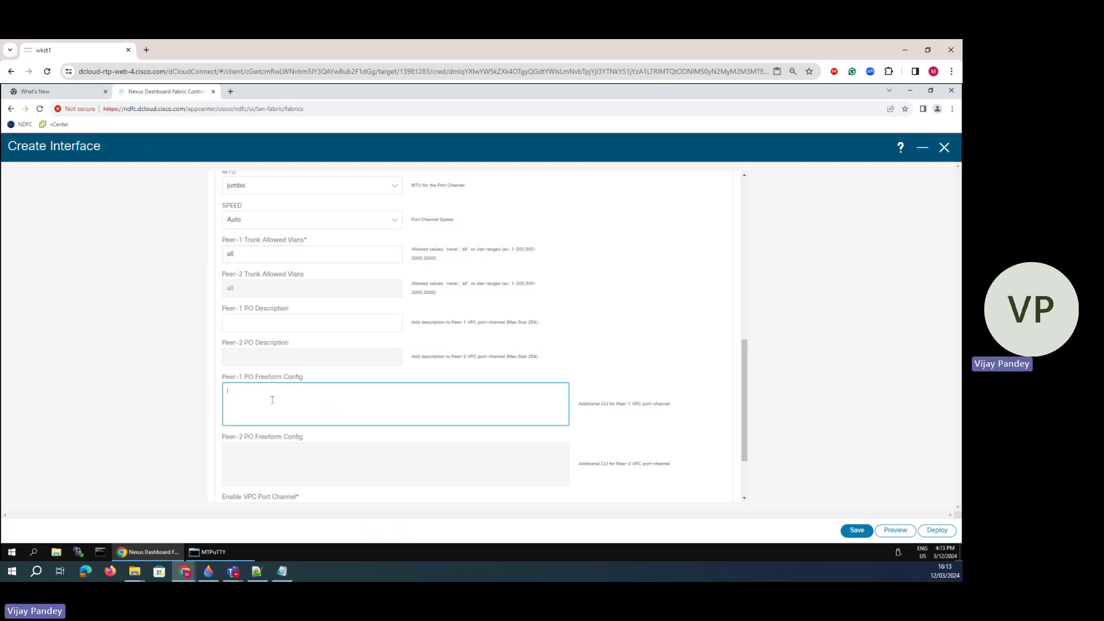
{"action": "type", "text": "swiu=yt"}
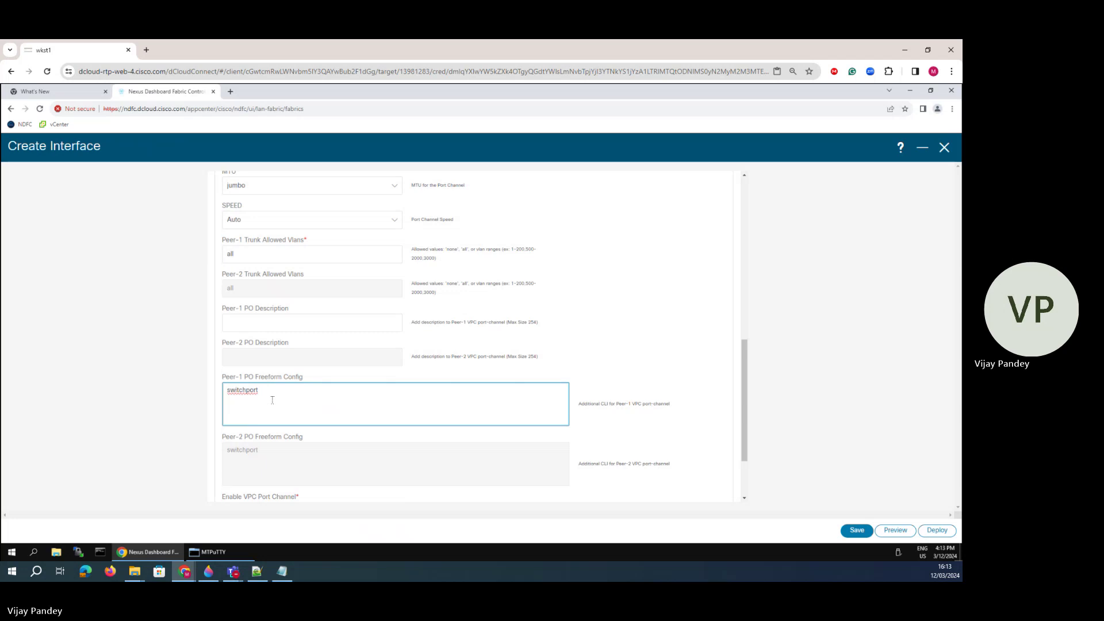
{"action": "type", "text": " trunk all"}
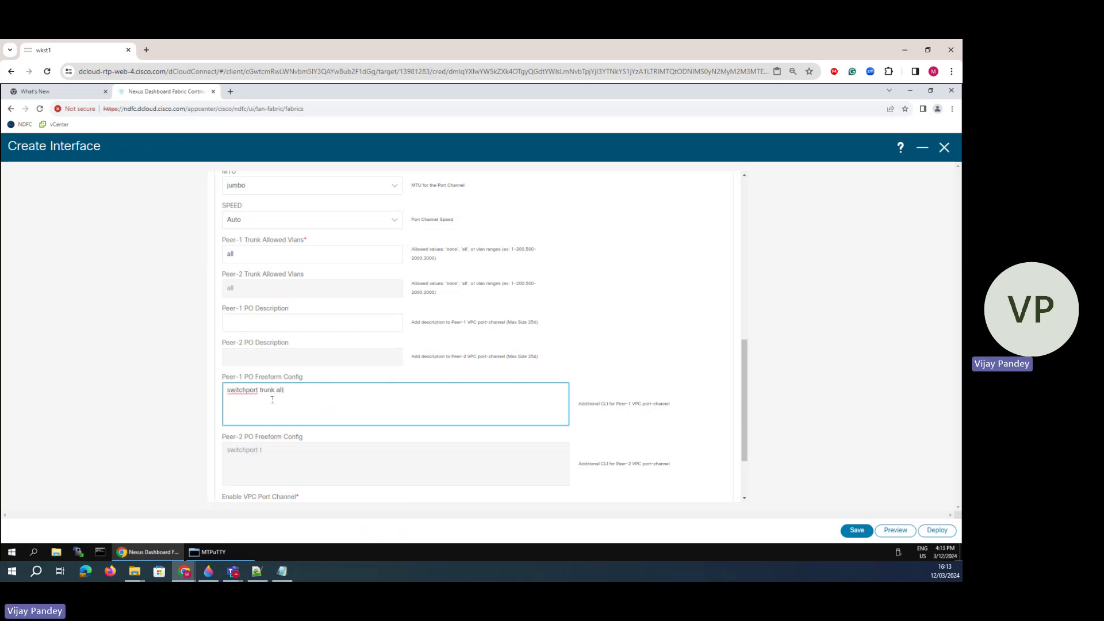
{"action": "type", "text": "owed vlan all"}
{"action": "left_click", "coordinate": [856, 530]}
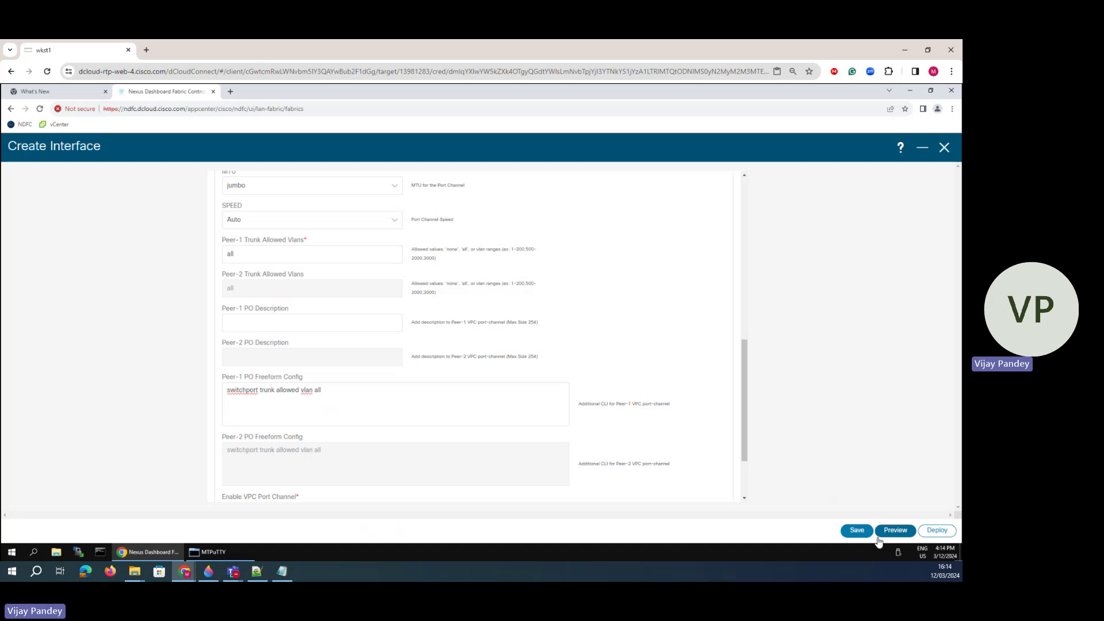
{"action": "left_click", "coordinate": [895, 530]}
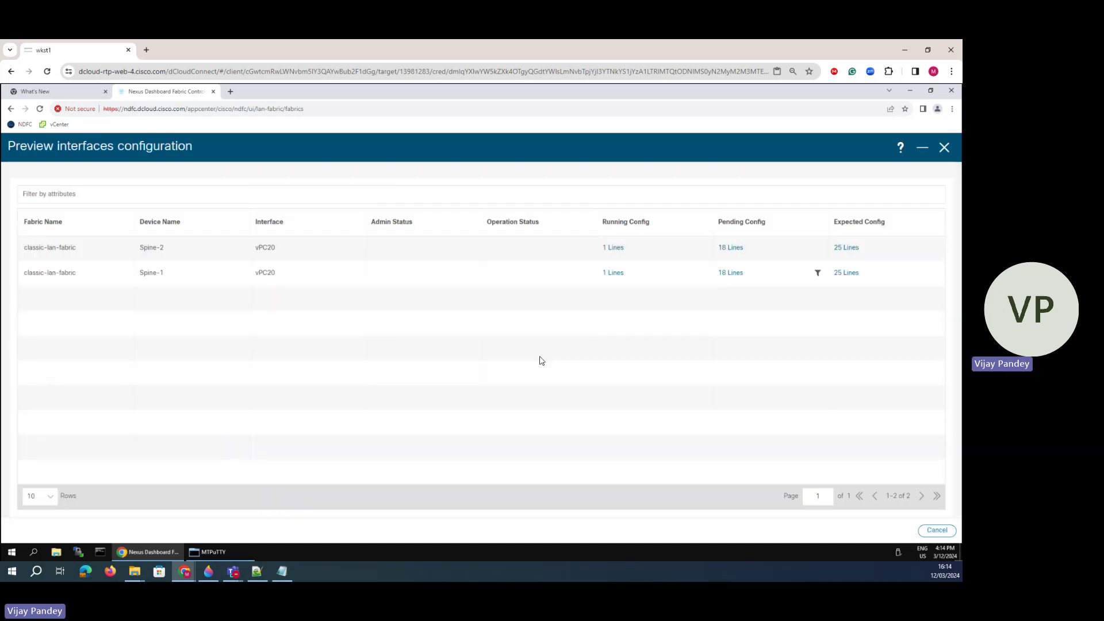
{"action": "left_click", "coordinate": [731, 248]}
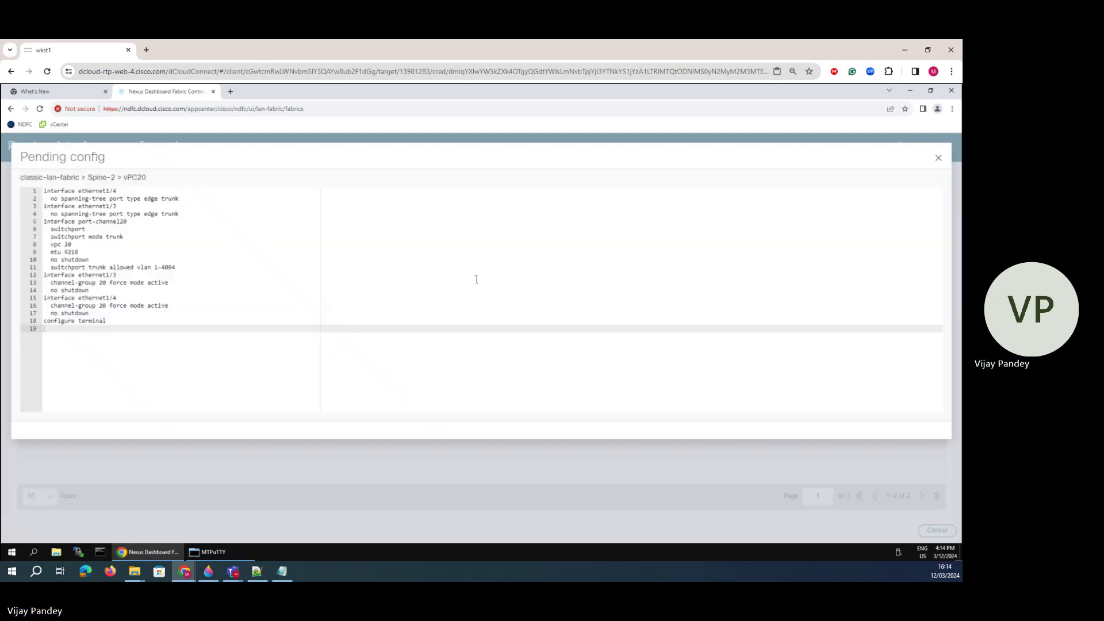
{"action": "left_click_drag", "start_coordinate": [89, 313], "coordinate": [42, 267]}
{"action": "left_click", "coordinate": [103, 298]}
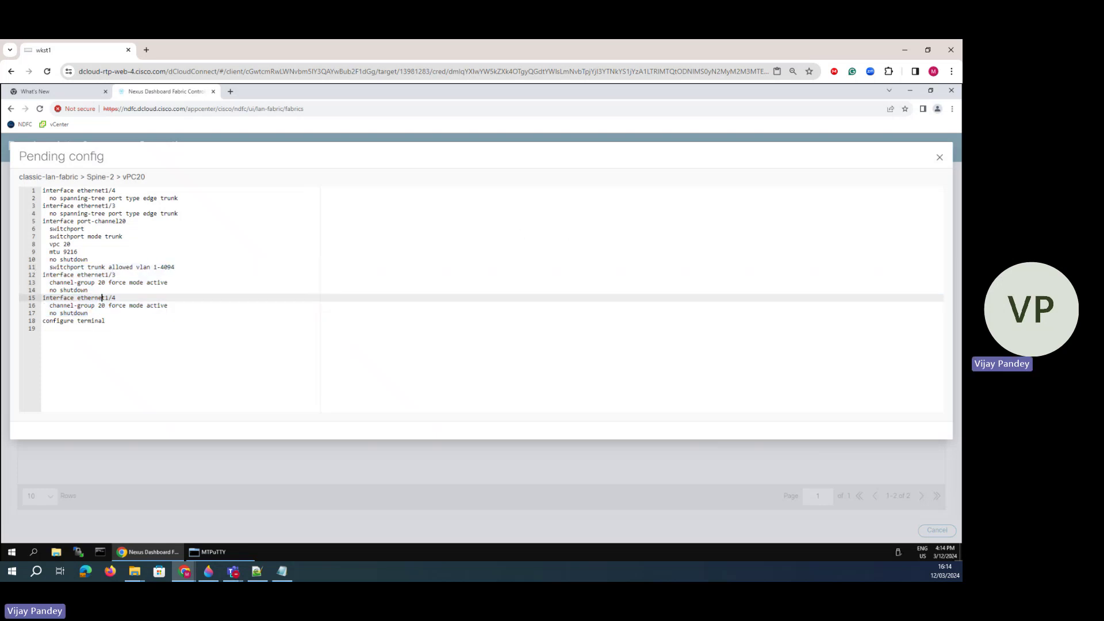
{"action": "left_click", "coordinate": [940, 157]}
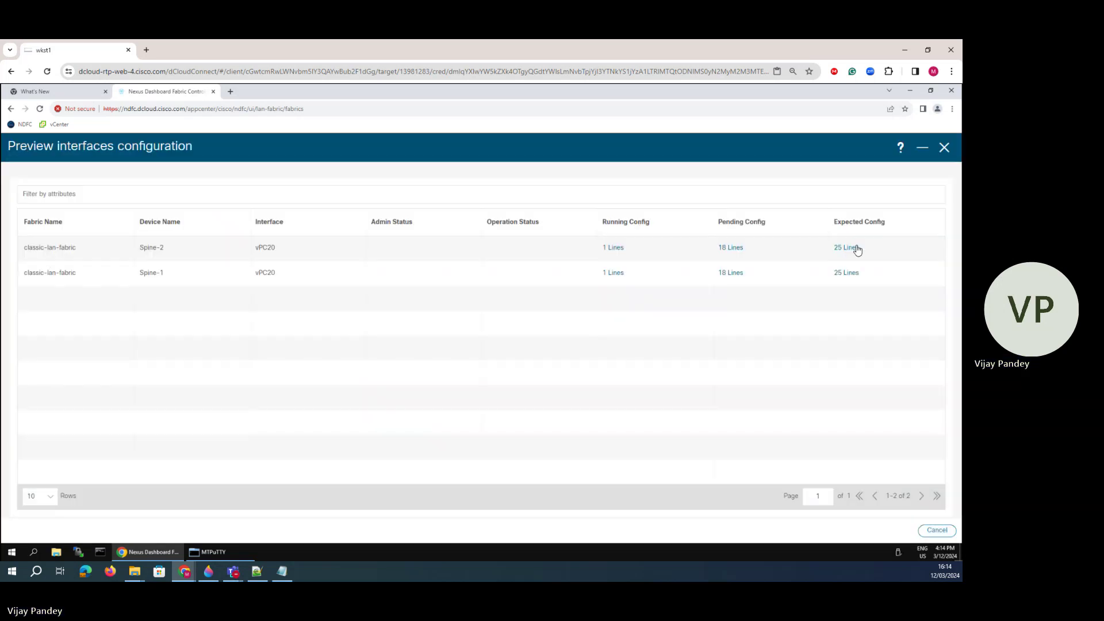
{"action": "left_click", "coordinate": [857, 249]}
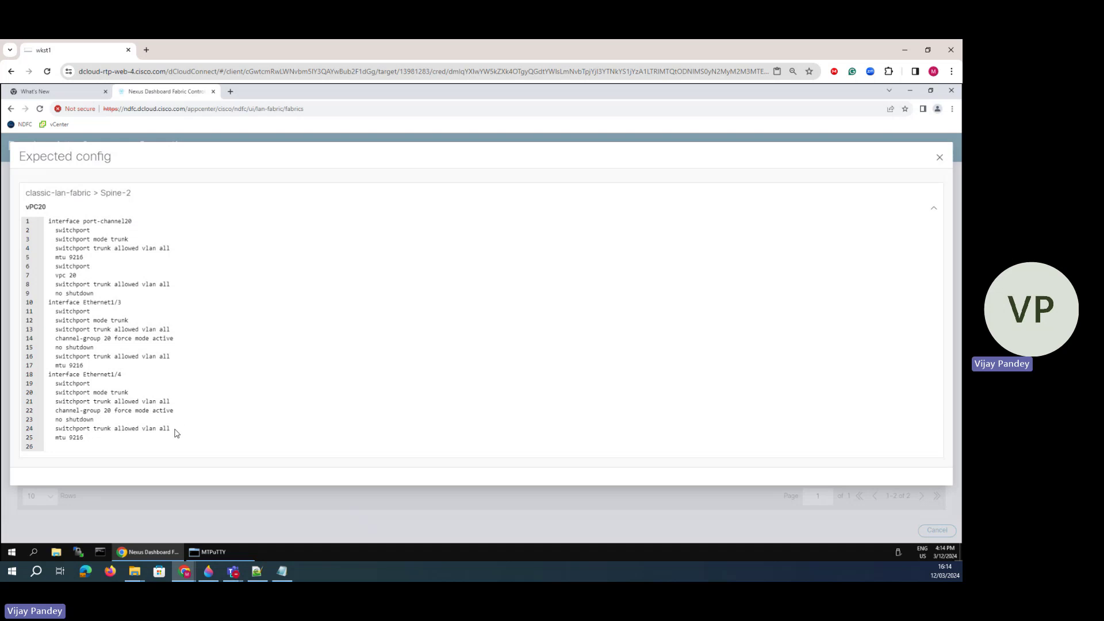
{"action": "left_click_drag", "start_coordinate": [176, 433], "coordinate": [63, 419]}
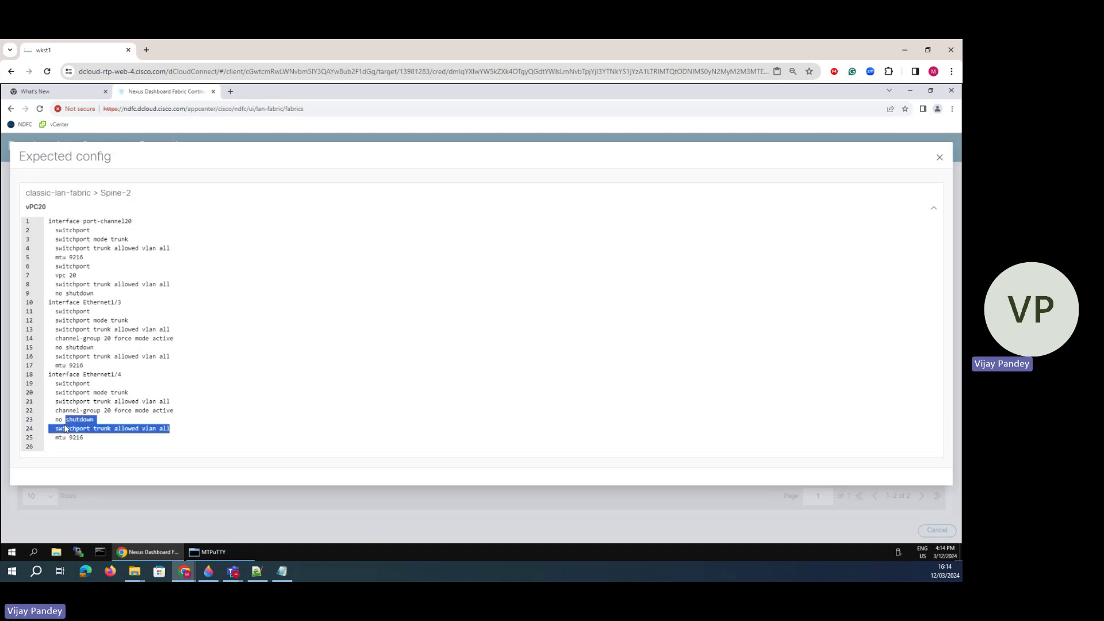
{"action": "left_click", "coordinate": [940, 157]}
- Delete the 'switchport trunk allowed vlan all' line from Peer-1 PO Freeform Config
{"action": "left_click", "coordinate": [904, 533]}
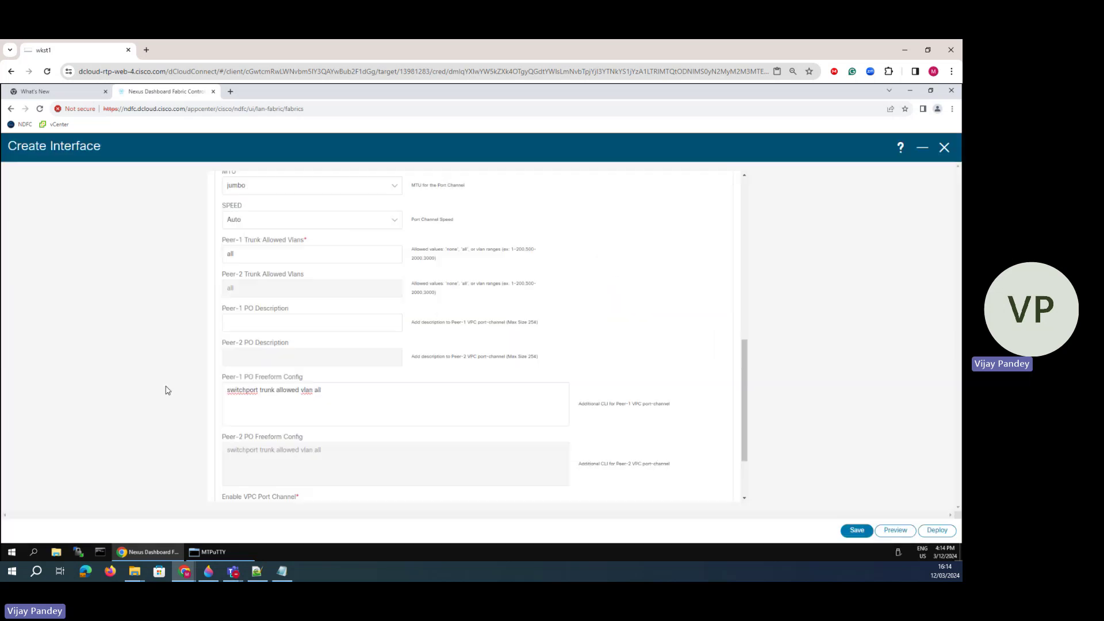
{"action": "left_click_drag", "start_coordinate": [325, 390], "coordinate": [183, 397]}
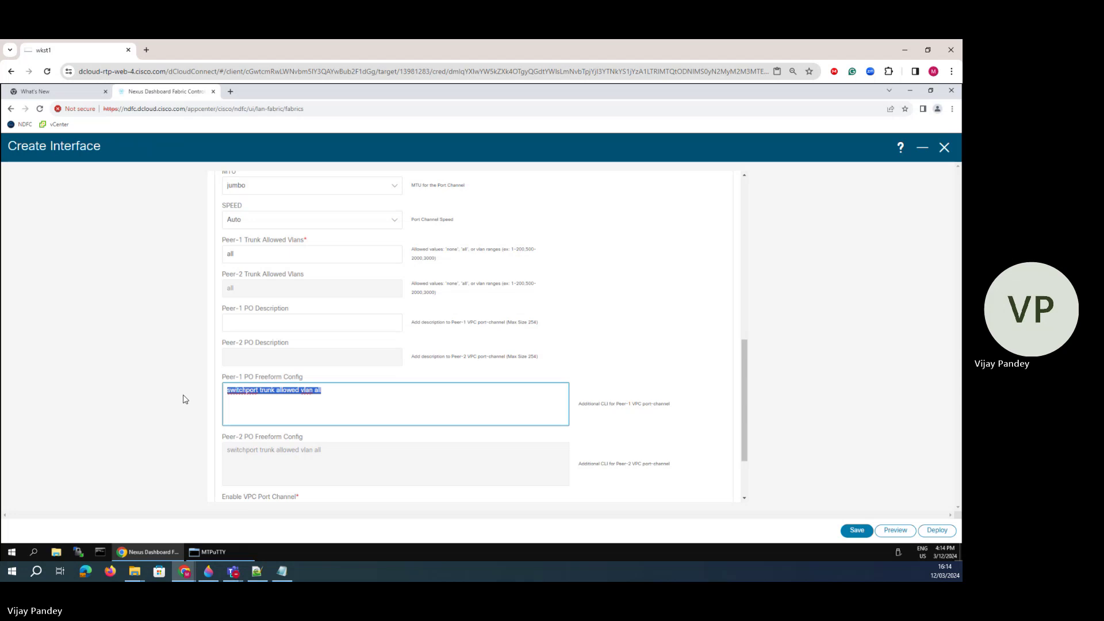
{"action": "key", "text": "BackSpace"}
{"action": "left_click", "coordinate": [258, 322]}
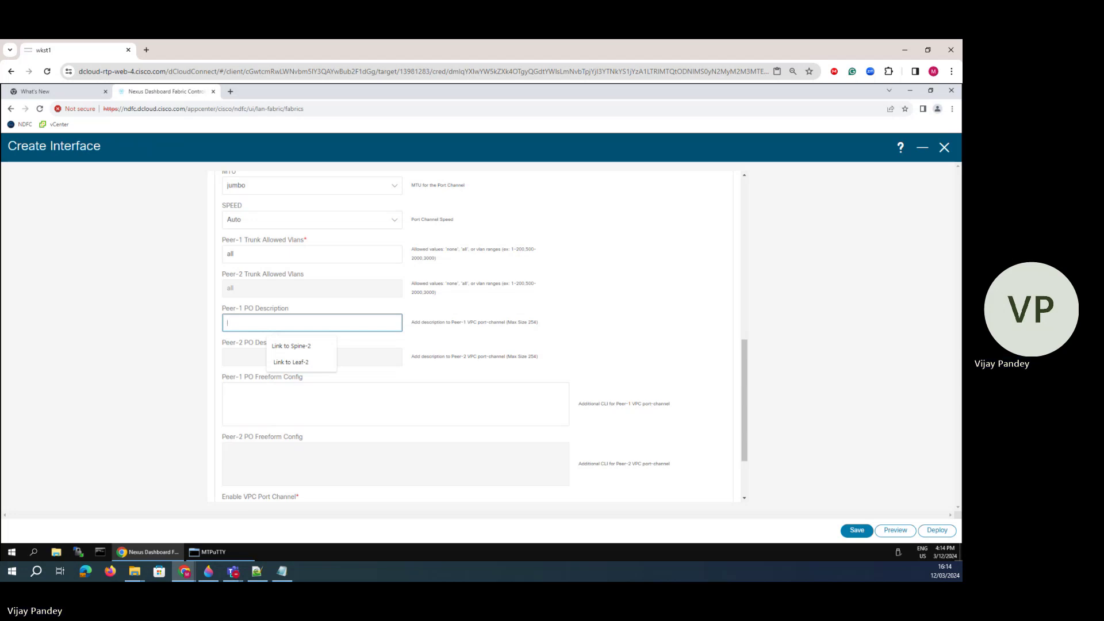
{"action": "scroll", "coordinate": [235, 291], "scroll_direction": "up", "scroll_amount": 7}
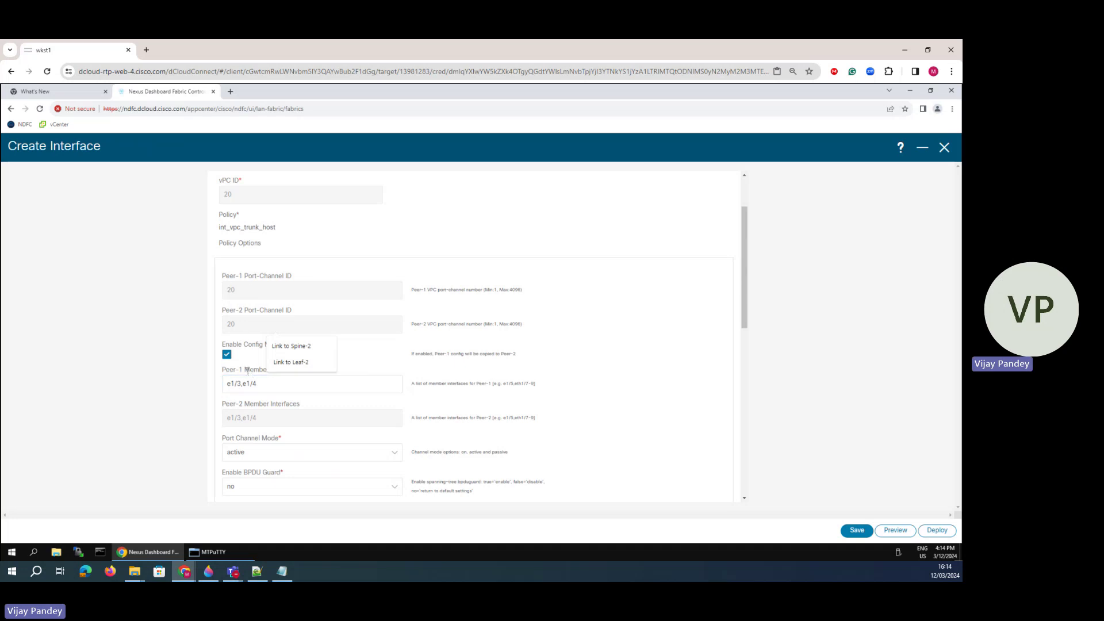
{"action": "left_click", "coordinate": [243, 344]}
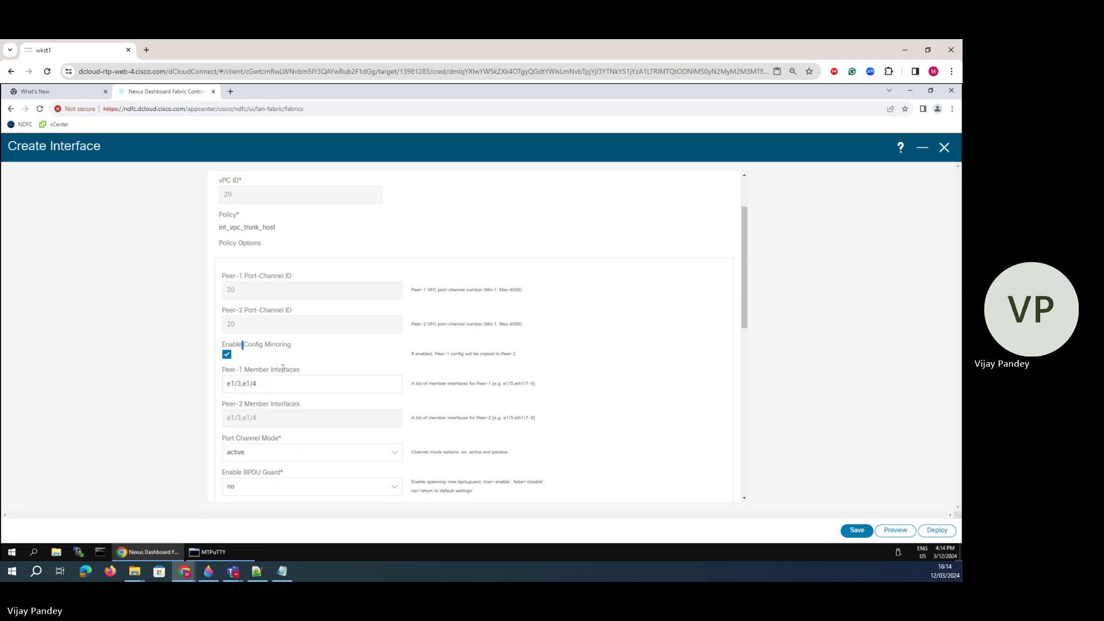
- Confirm Peer-1 Trunk Allowed Vlans still reads all
{"action": "scroll", "coordinate": [285, 389], "scroll_direction": "down", "scroll_amount": 2}
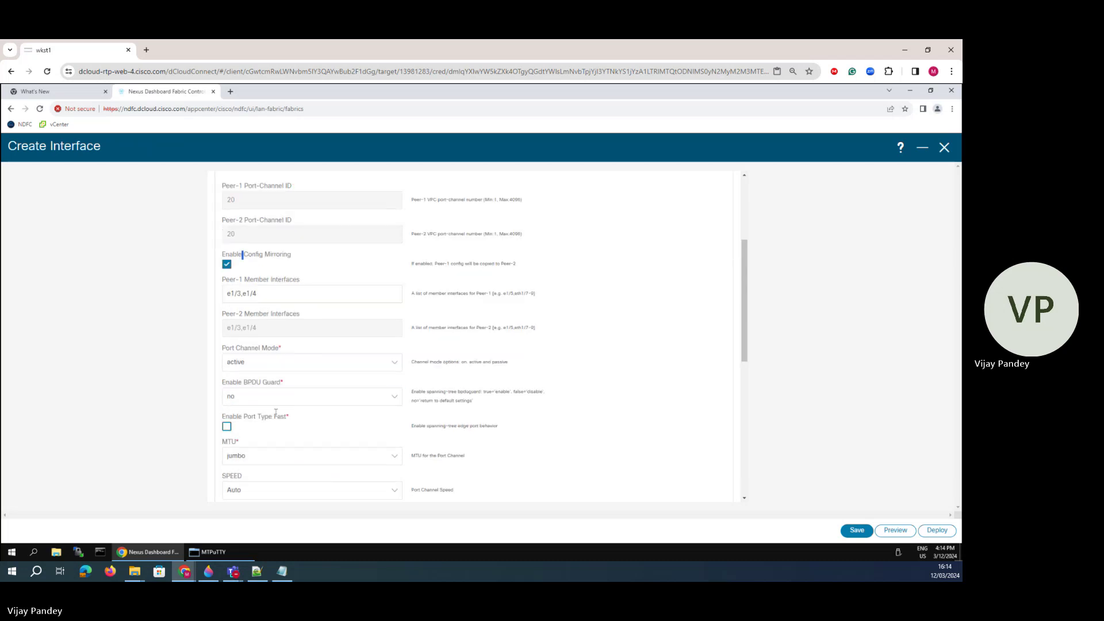
{"action": "left_click_drag", "start_coordinate": [253, 417], "coordinate": [284, 417]}
{"action": "scroll", "coordinate": [284, 418], "scroll_direction": "down", "scroll_amount": 2}
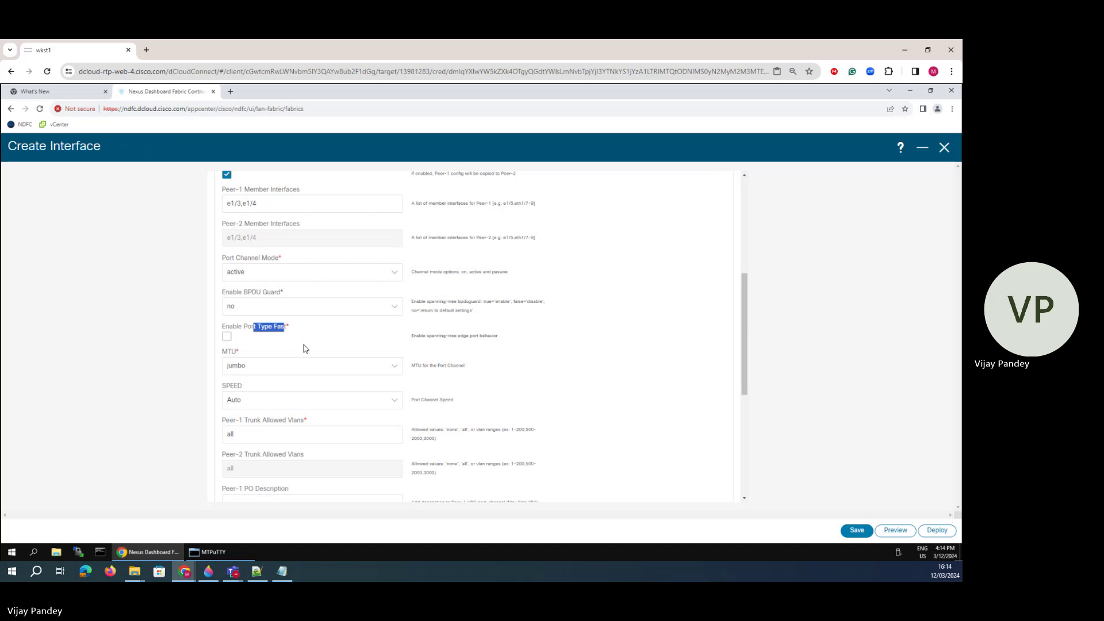
{"action": "scroll", "coordinate": [281, 348], "scroll_direction": "down", "scroll_amount": 2}
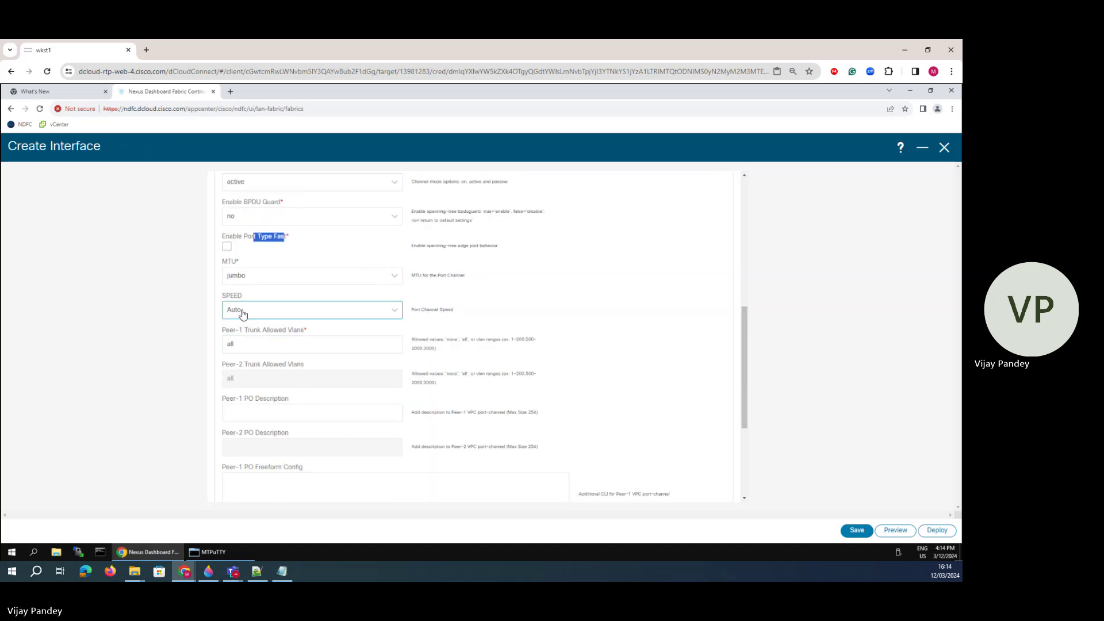
{"action": "left_click", "coordinate": [249, 343]}
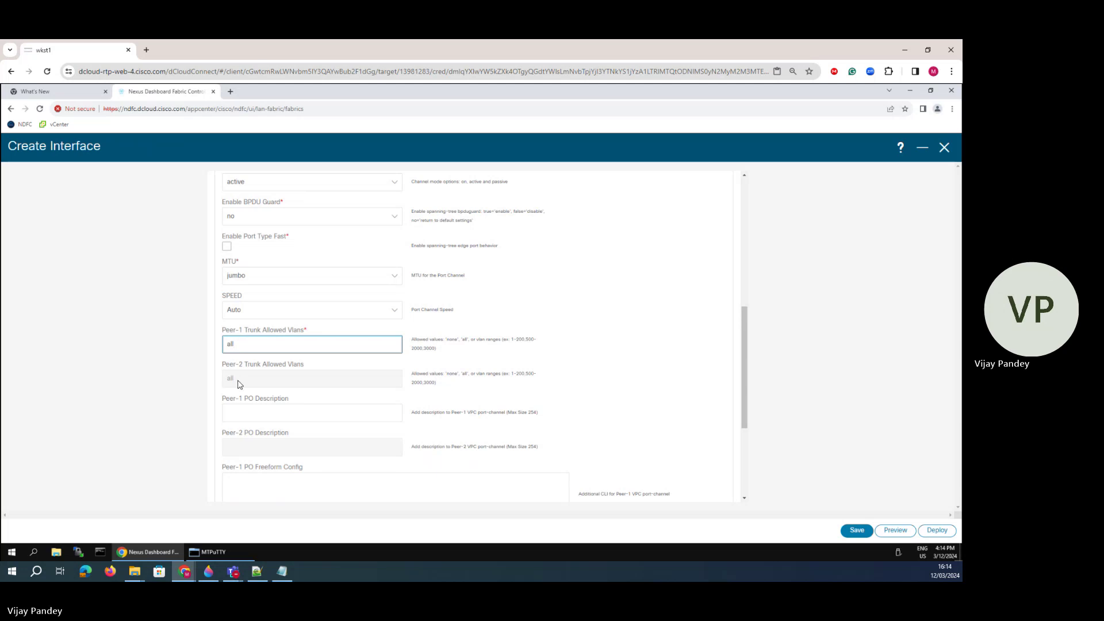
{"action": "left_click", "coordinate": [238, 381]}
{"action": "left_click", "coordinate": [228, 345]}
{"action": "scroll", "coordinate": [536, 423], "scroll_direction": "down", "scroll_amount": 3}
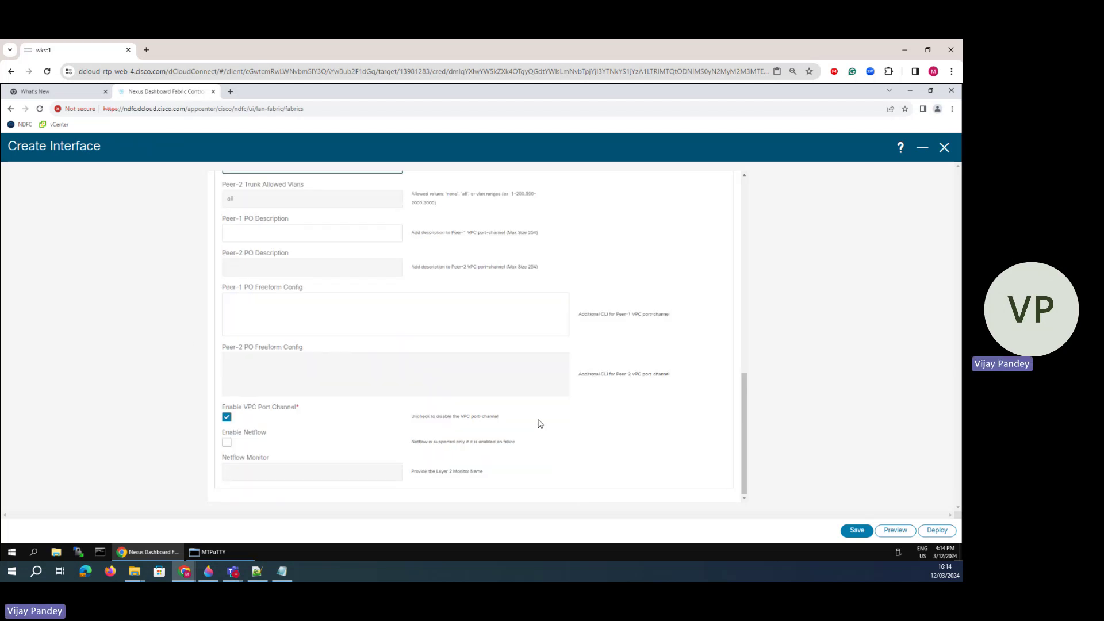
- Save vPC20 and deploy its configuration to Spine-1 and Spine-2
{"action": "left_click", "coordinate": [857, 530]}
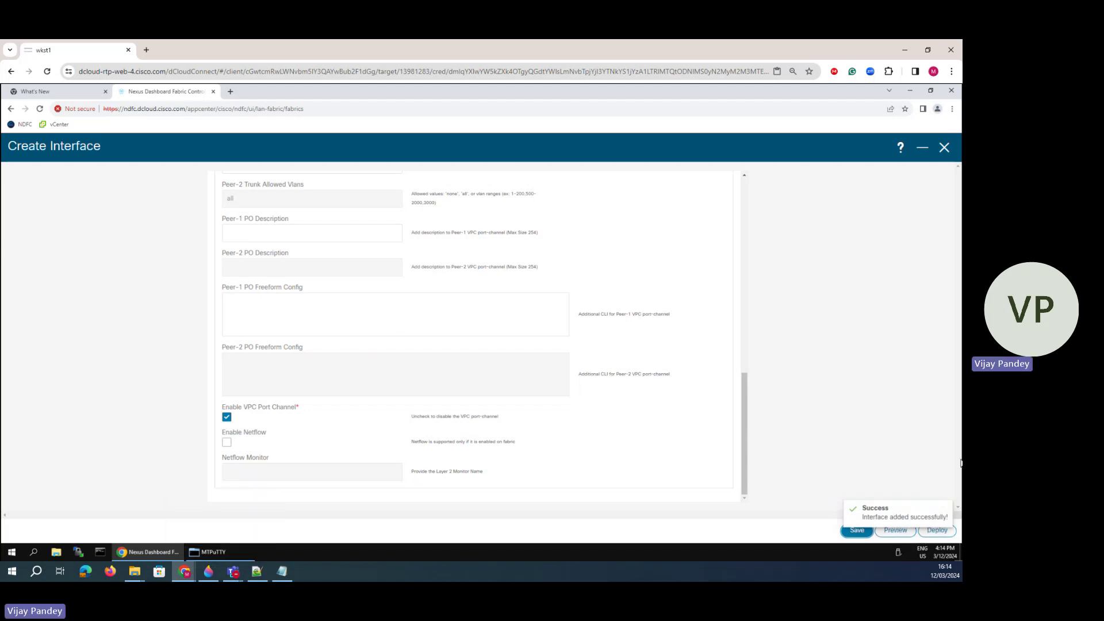
{"action": "left_click", "coordinate": [933, 535]}
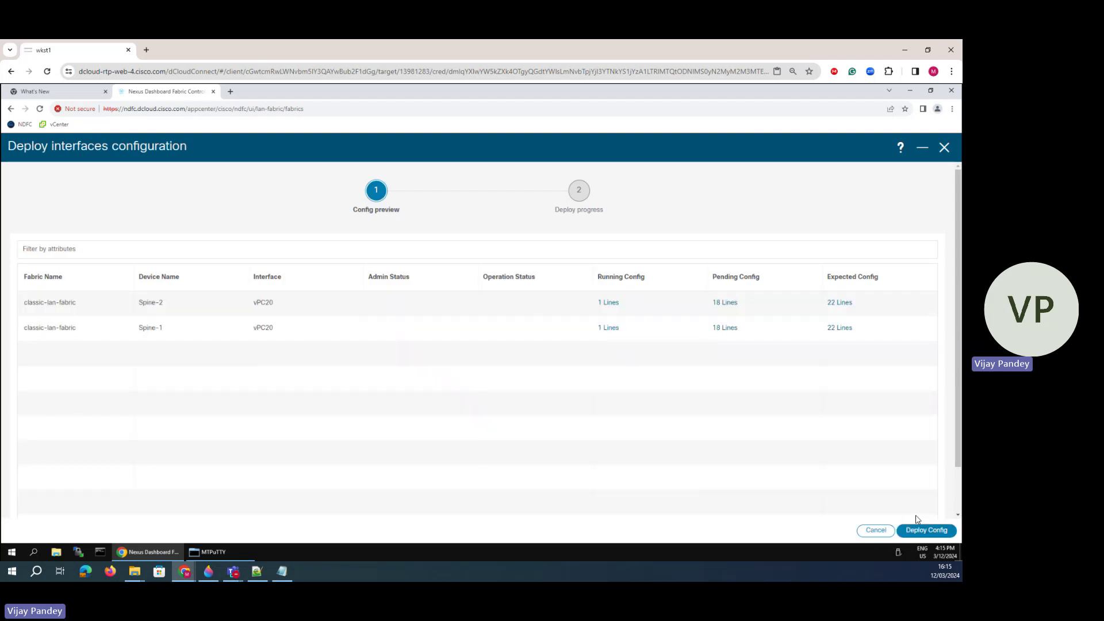
{"action": "left_click", "coordinate": [920, 530]}
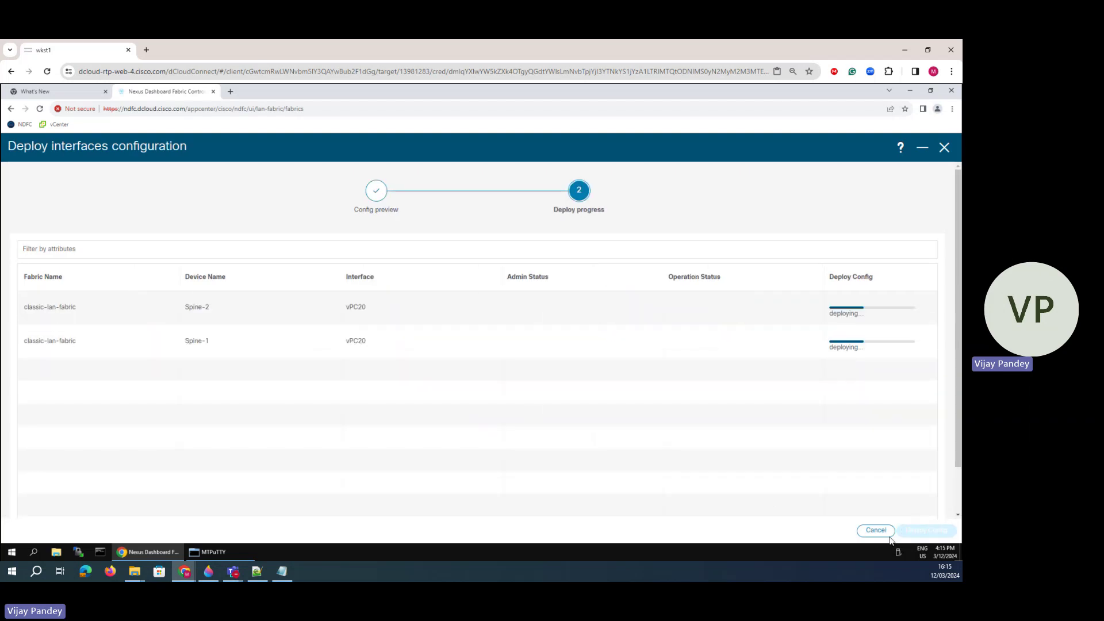
- Run 'sh run int' in the Spine-1 terminal session
{"action": "left_click", "coordinate": [210, 552]}
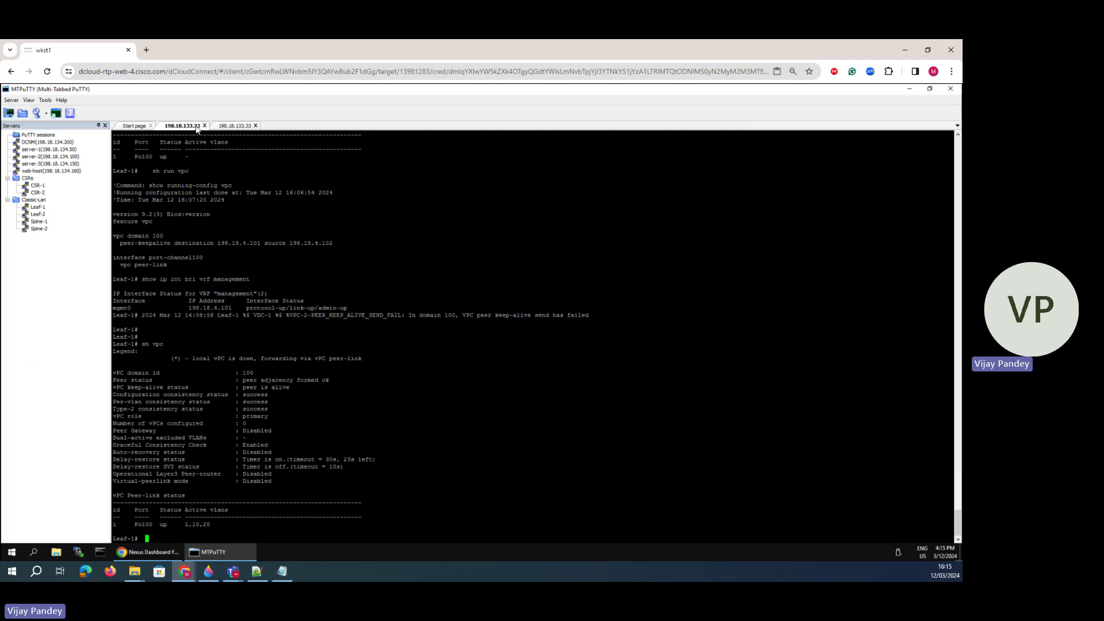
{"action": "left_click", "coordinate": [232, 126]}
{"action": "key", "text": "Return"}
{"action": "key", "text": "Return"}
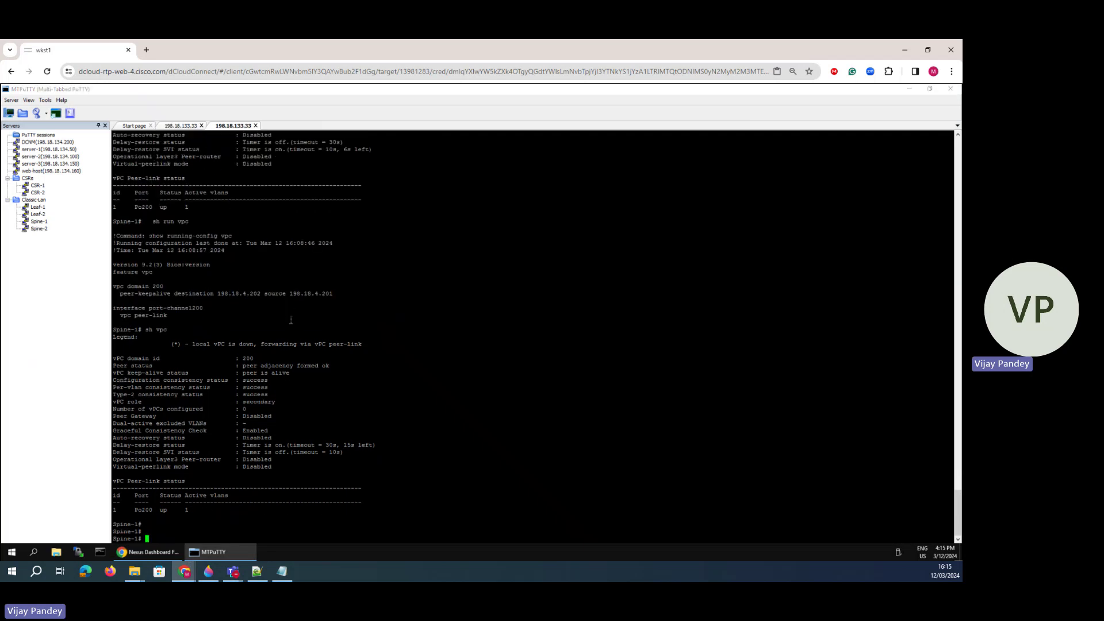
{"action": "type", "text": "sh run in t"}
{"action": "key", "text": "Return"}
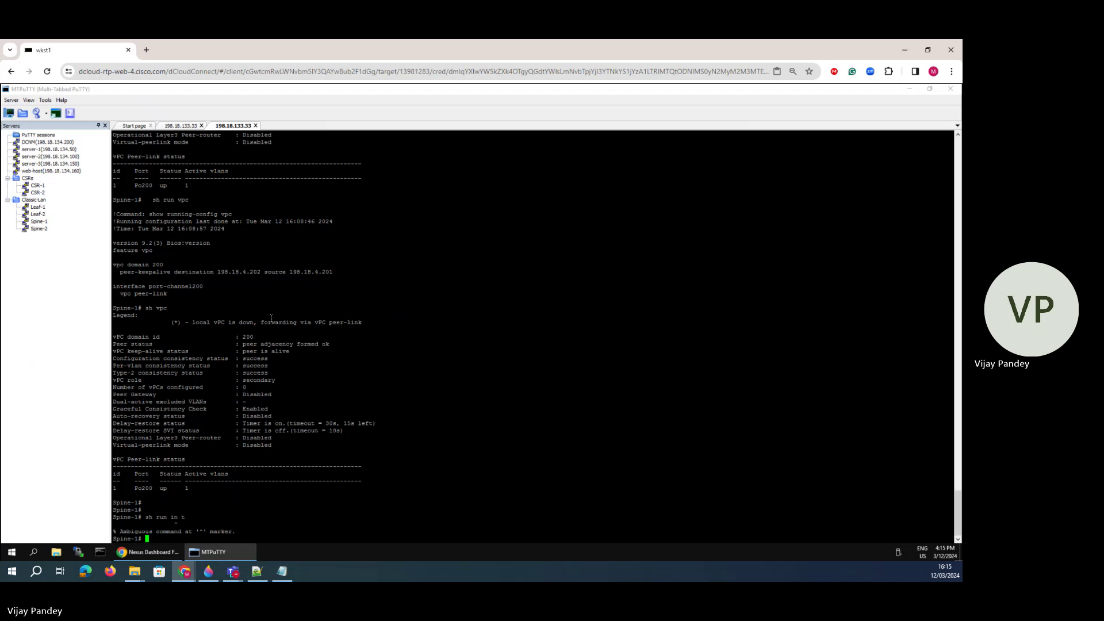
{"action": "type", "text": "sh run int"}
{"action": "key", "text": "Return"}
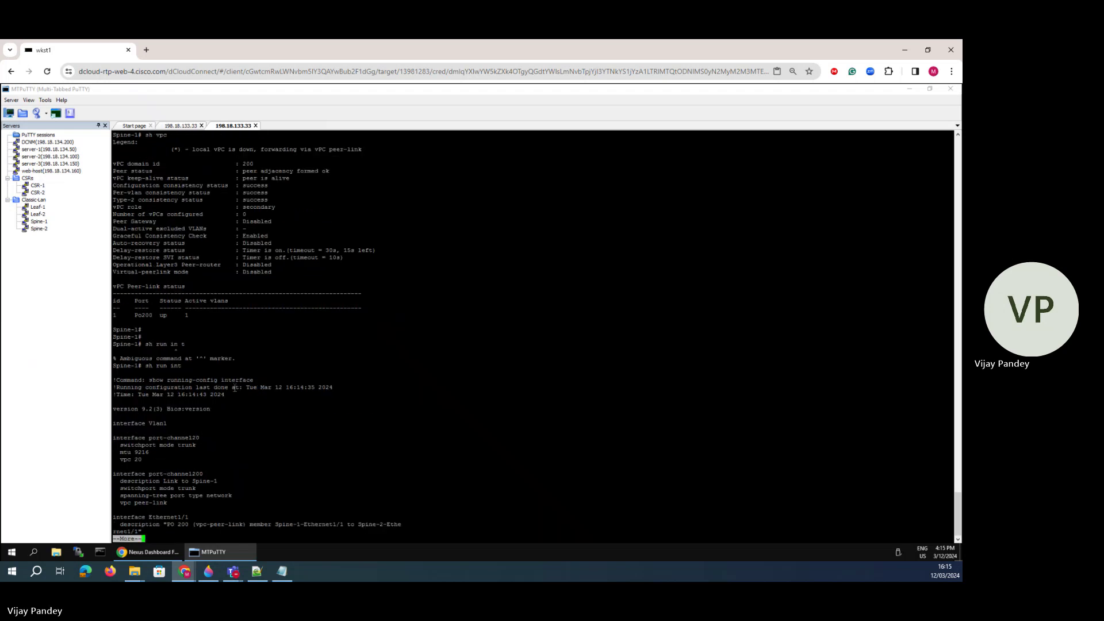
- Page through the output, highlighting the port-channel20 and Ethernet1/3–1/4 configuration
{"action": "key", "text": "space"}
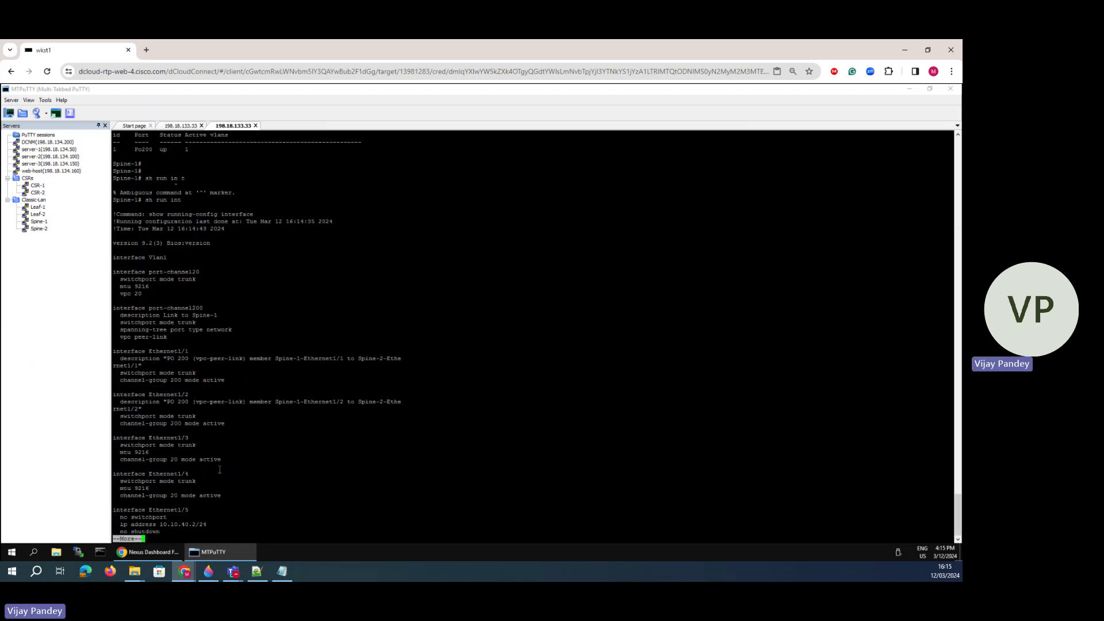
{"action": "left_click_drag", "start_coordinate": [220, 467], "coordinate": [118, 445]}
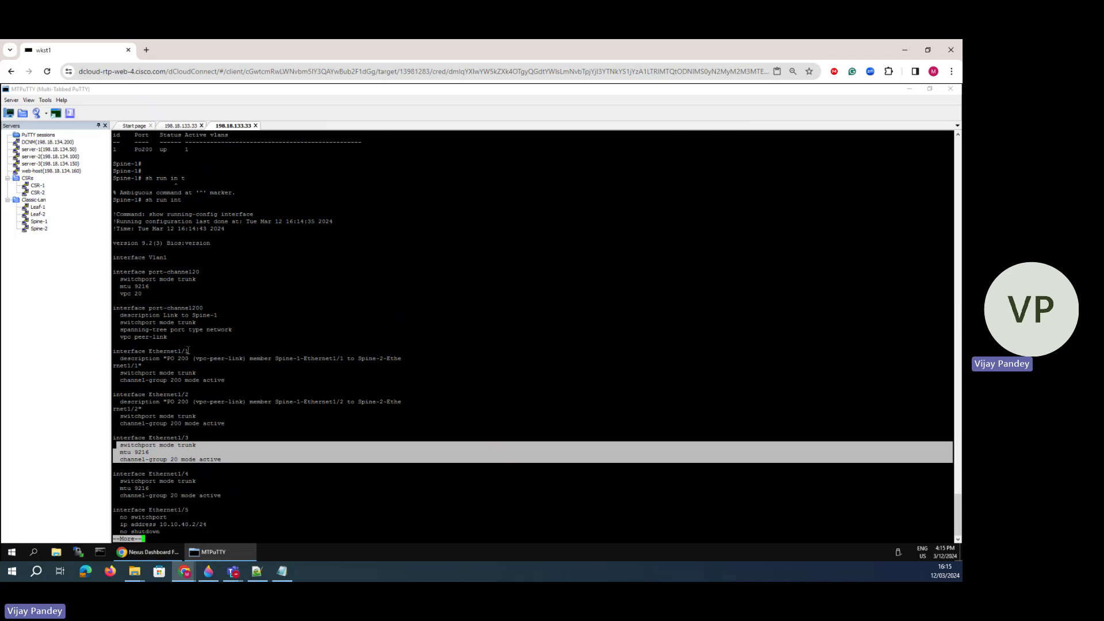
{"action": "left_click_drag", "start_coordinate": [150, 297], "coordinate": [115, 271]}
{"action": "left_click_drag", "start_coordinate": [239, 476], "coordinate": [122, 445]}
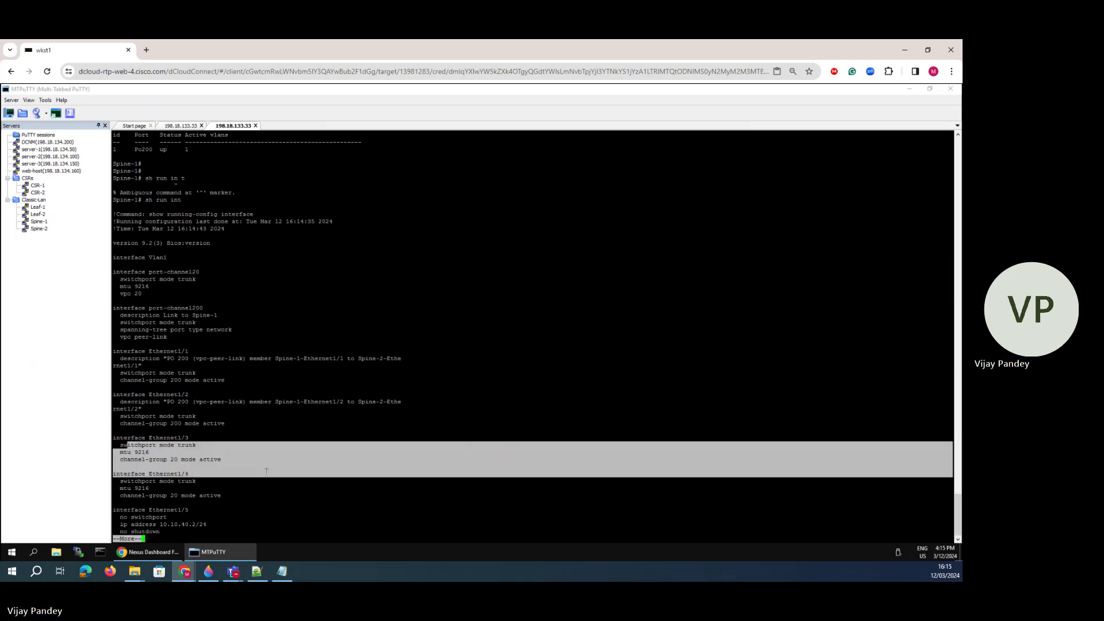
{"action": "left_click", "coordinate": [522, 454]}
- Finish the output and run 'sh vpc', which shows vPC 20 on Po20 down
{"action": "key", "text": "space"}
{"action": "key", "text": "space"}
{"action": "key", "text": "space"}
{"action": "key", "text": "space"}
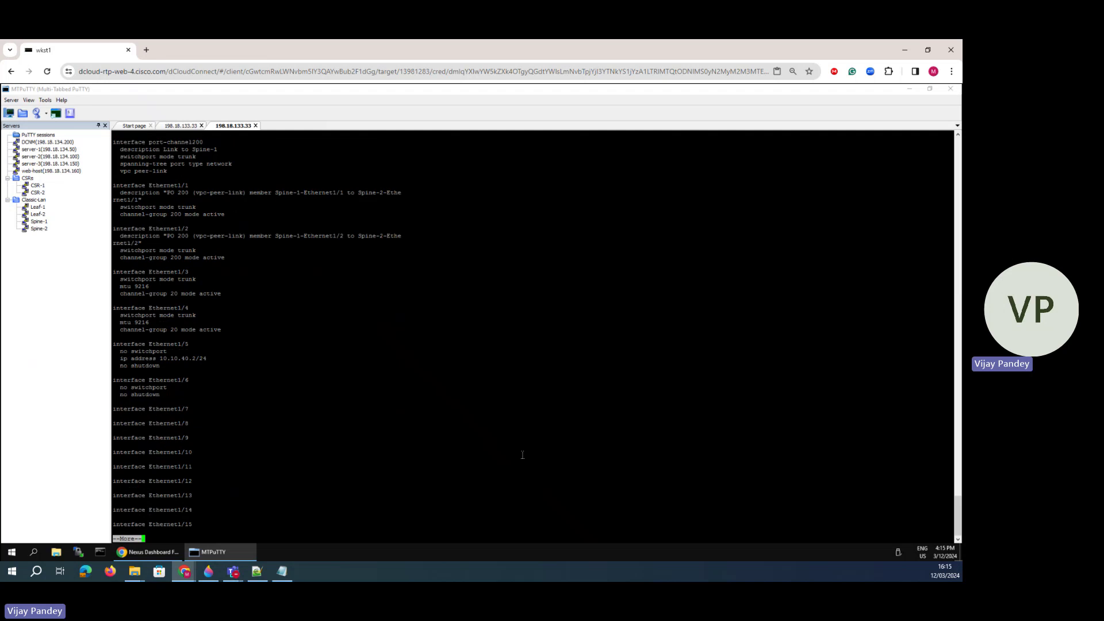
{"action": "key", "text": "space"}
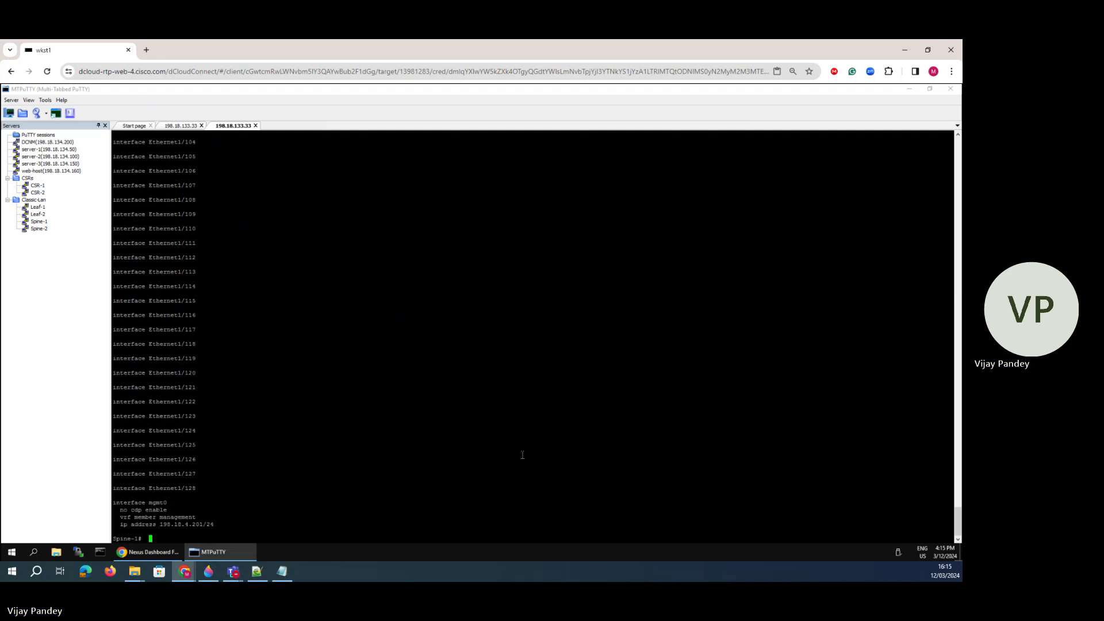
{"action": "type", "text": "sh vpc"}
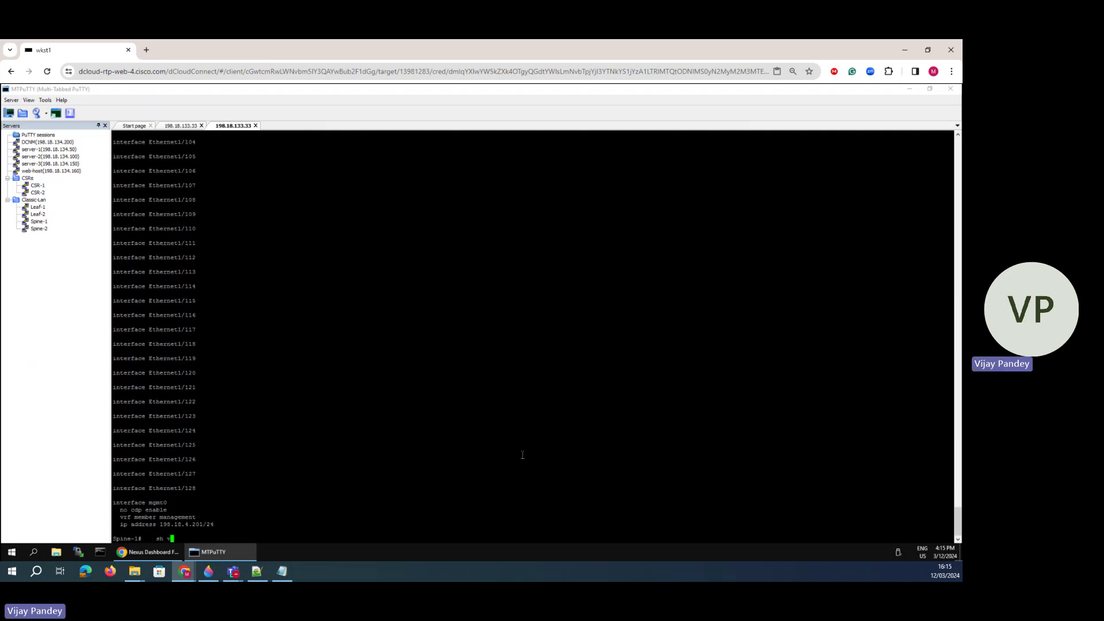
{"action": "key", "text": "Return"}
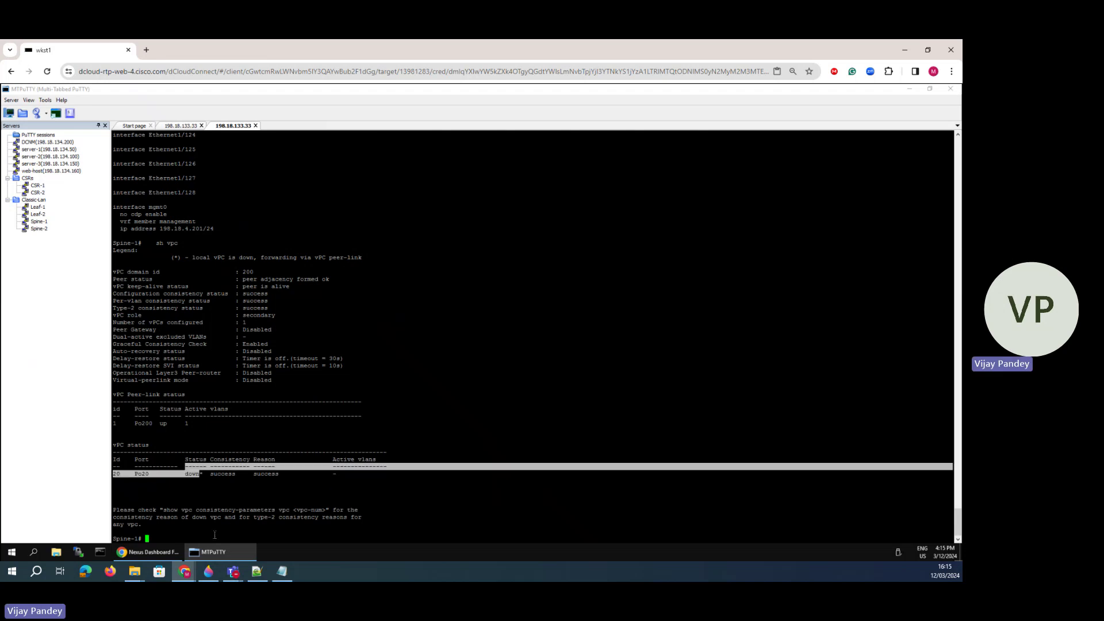
- Mark a link from Leaf-1 on the topology diagram in Paint 3D, then return to NDFC
{"action": "left_click", "coordinate": [208, 571]}
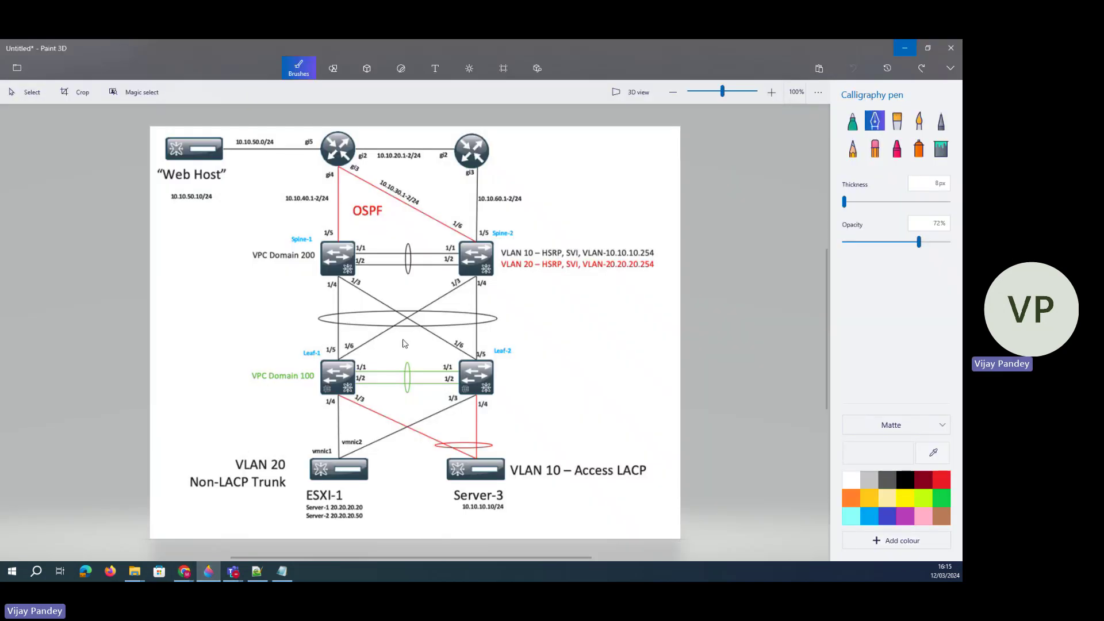
{"action": "left_click", "coordinate": [335, 349]}
{"action": "left_click_drag", "start_coordinate": [345, 367], "coordinate": [367, 342]}
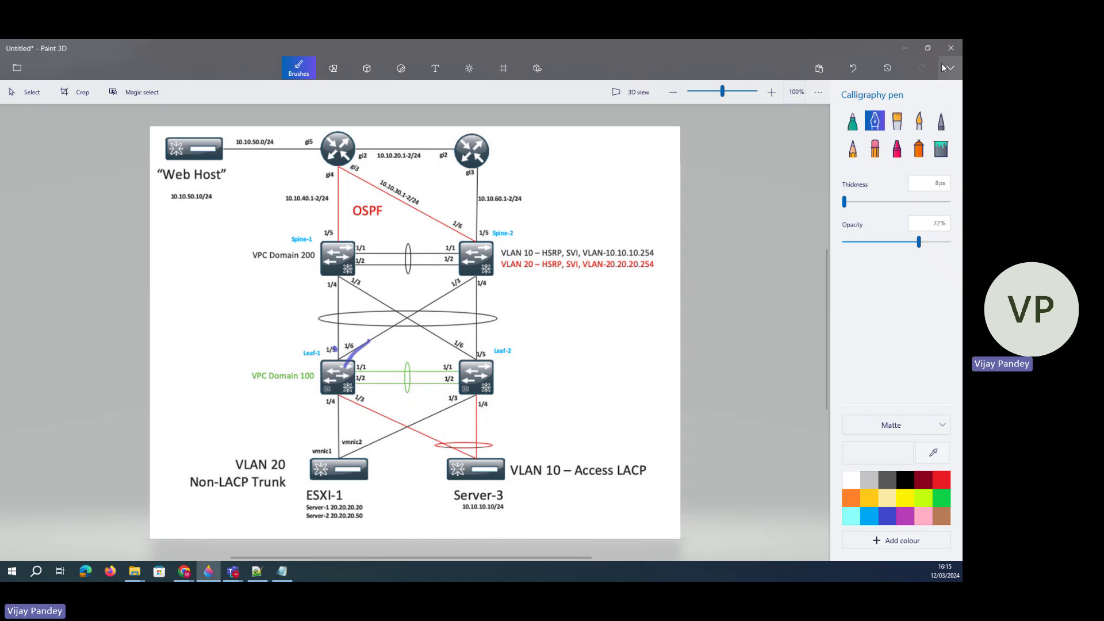
{"action": "left_click", "coordinate": [182, 569]}
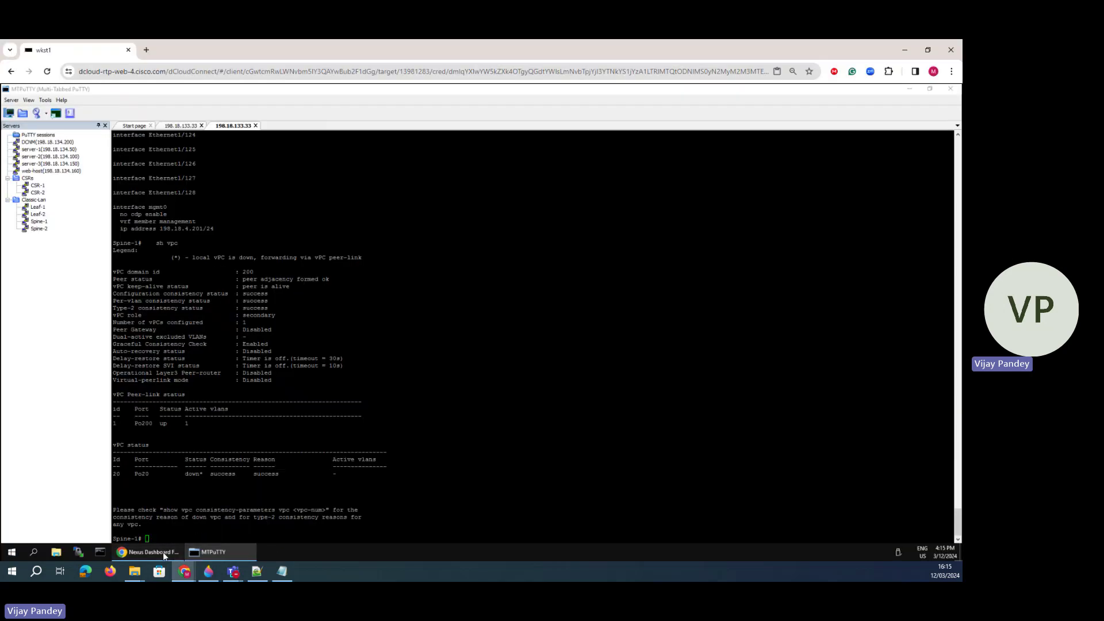
{"action": "left_click", "coordinate": [163, 552]}
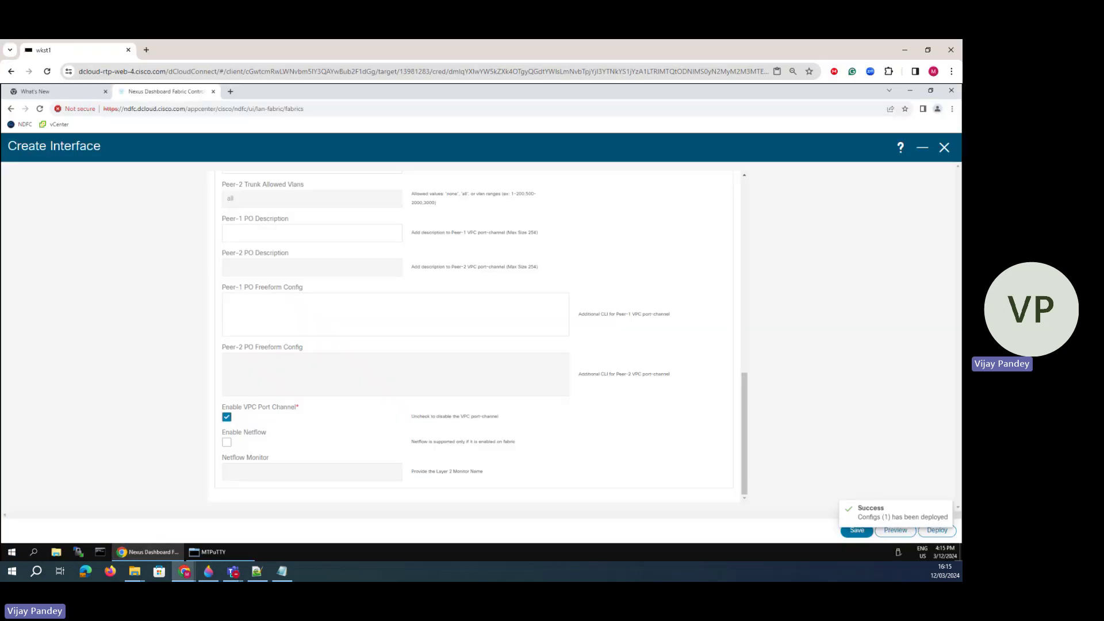
- Create a virtual Port Channel (vPC) on pair Leaf-2---Leaf-1 with vPC ID and port-channel IDs 10
{"action": "left_click", "coordinate": [944, 148]}
{"action": "left_click", "coordinate": [913, 214]}
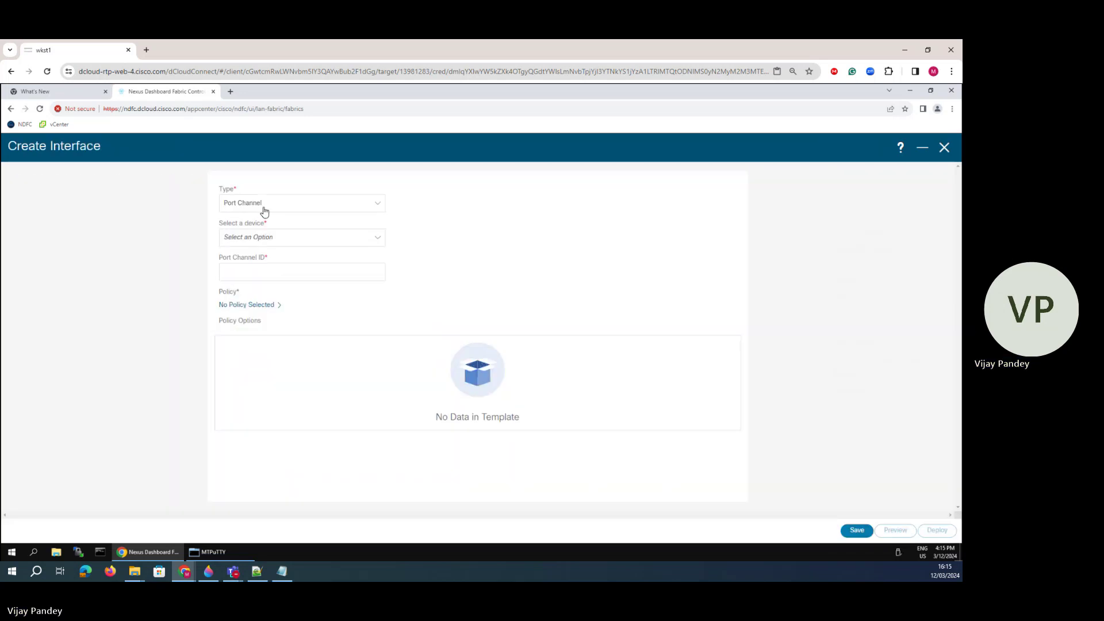
{"action": "left_click", "coordinate": [264, 211]}
{"action": "left_click", "coordinate": [261, 237]}
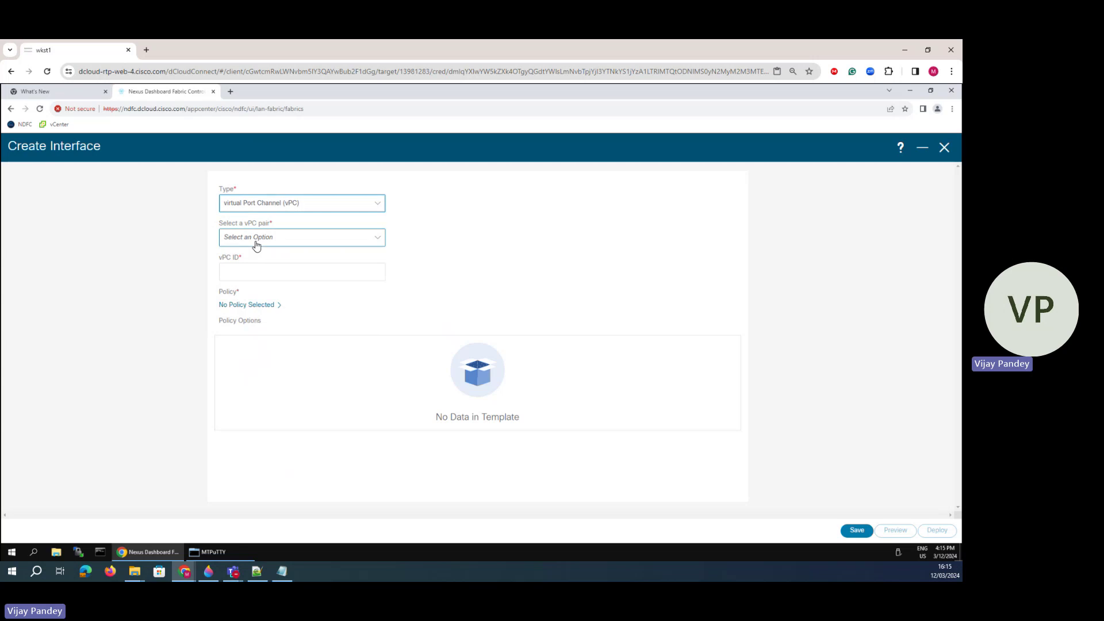
{"action": "left_click", "coordinate": [256, 243]}
{"action": "left_click", "coordinate": [256, 272]}
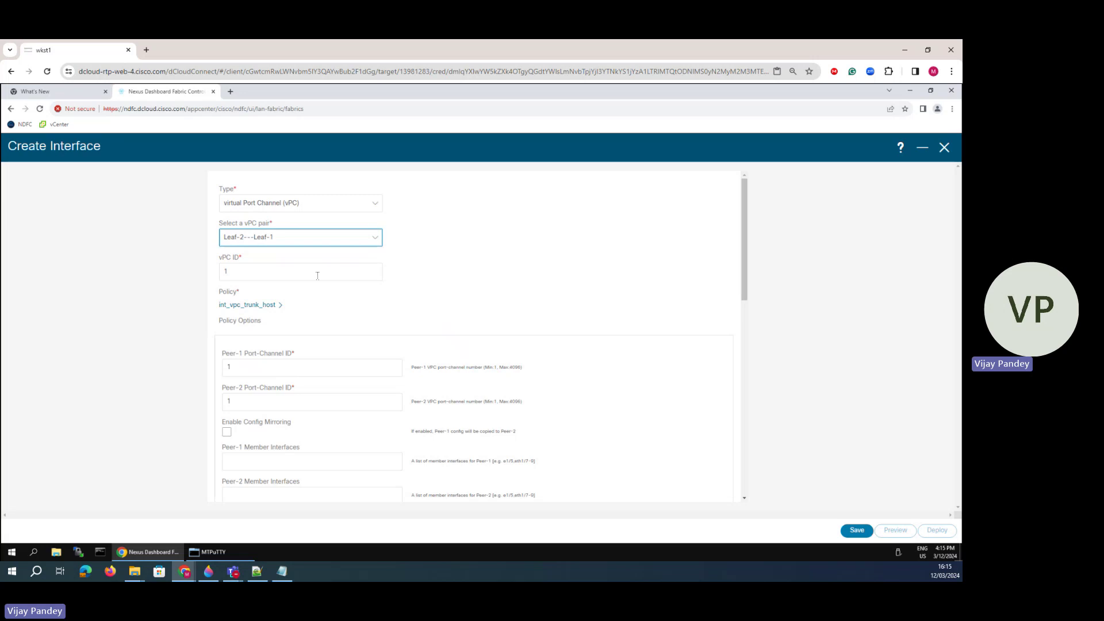
{"action": "left_click", "coordinate": [262, 272]}
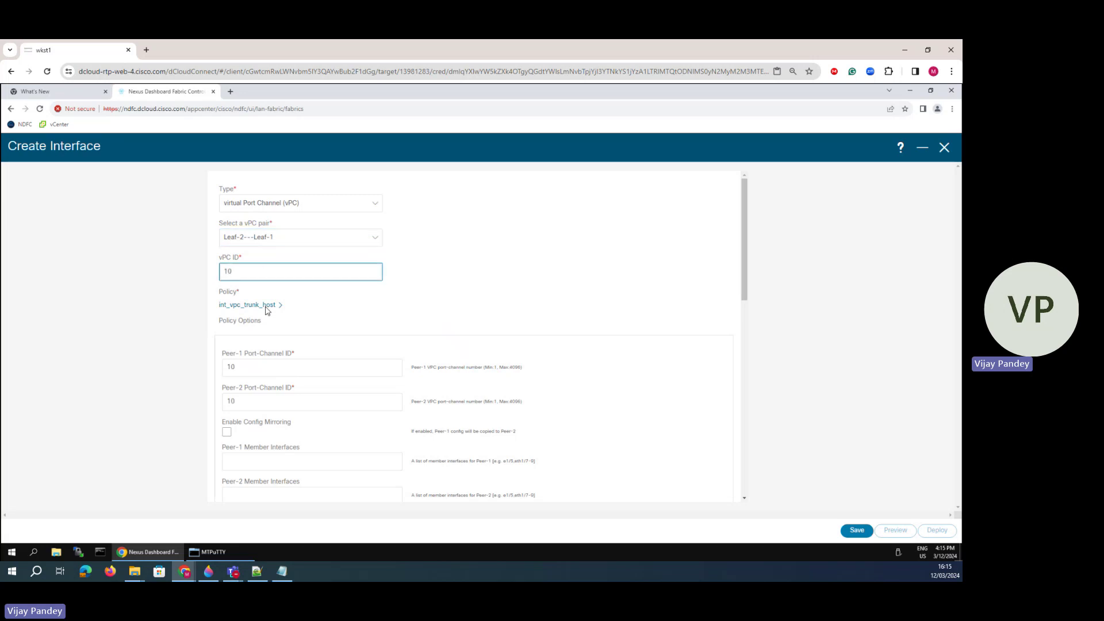
{"action": "double_click", "coordinate": [232, 312]}
{"action": "left_click", "coordinate": [257, 366]}
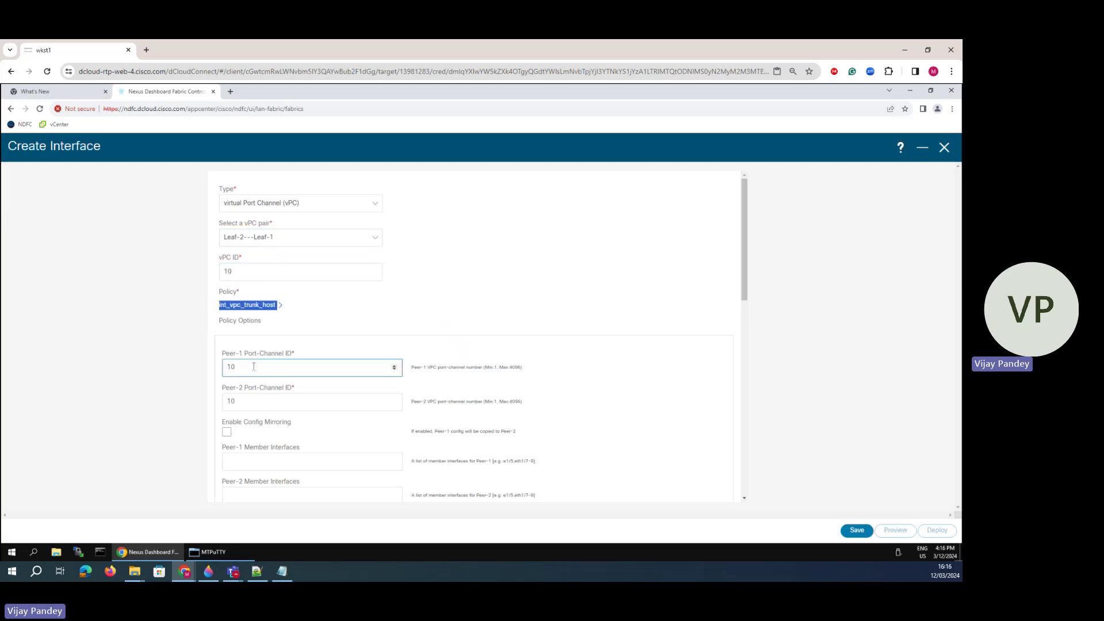
{"action": "scroll", "coordinate": [230, 339], "scroll_direction": "down", "scroll_amount": 3}
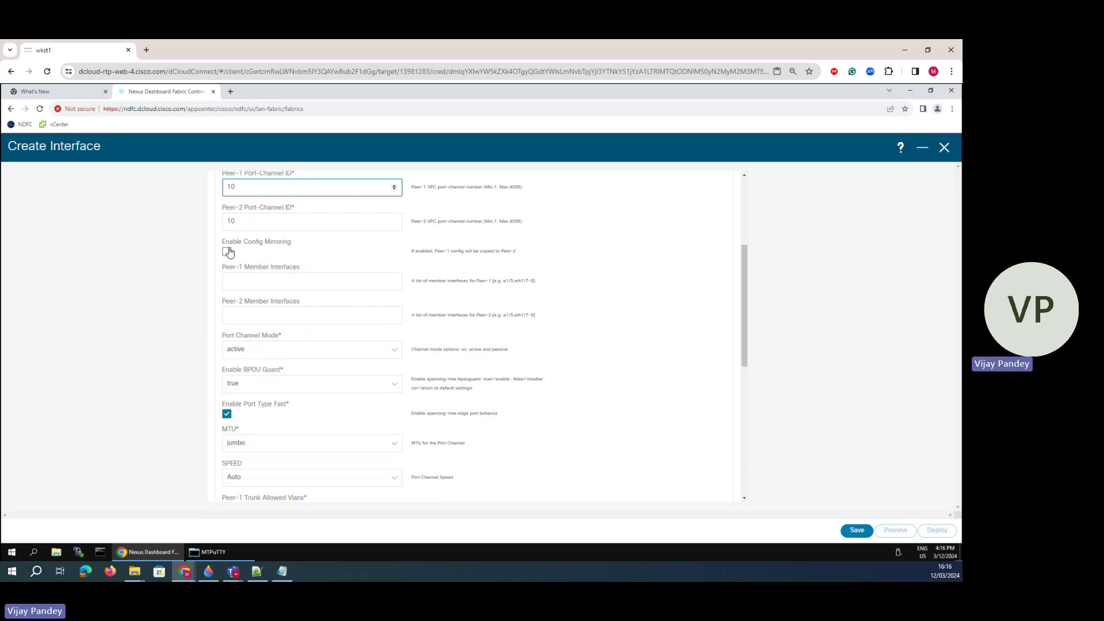
- Set Peer-1 member interfaces to e1/5,e1/6 and copy Peer-1 settings to Peer-2
{"action": "left_click", "coordinate": [227, 251]}
{"action": "left_click", "coordinate": [247, 282]}
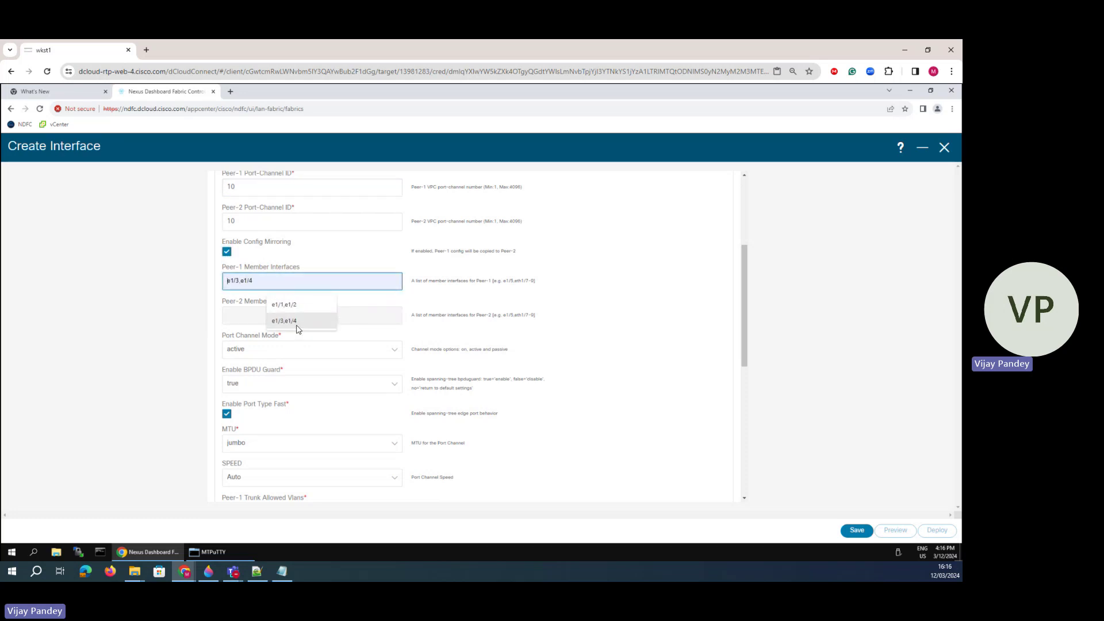
{"action": "left_click", "coordinate": [284, 320]}
{"action": "left_click", "coordinate": [247, 286]}
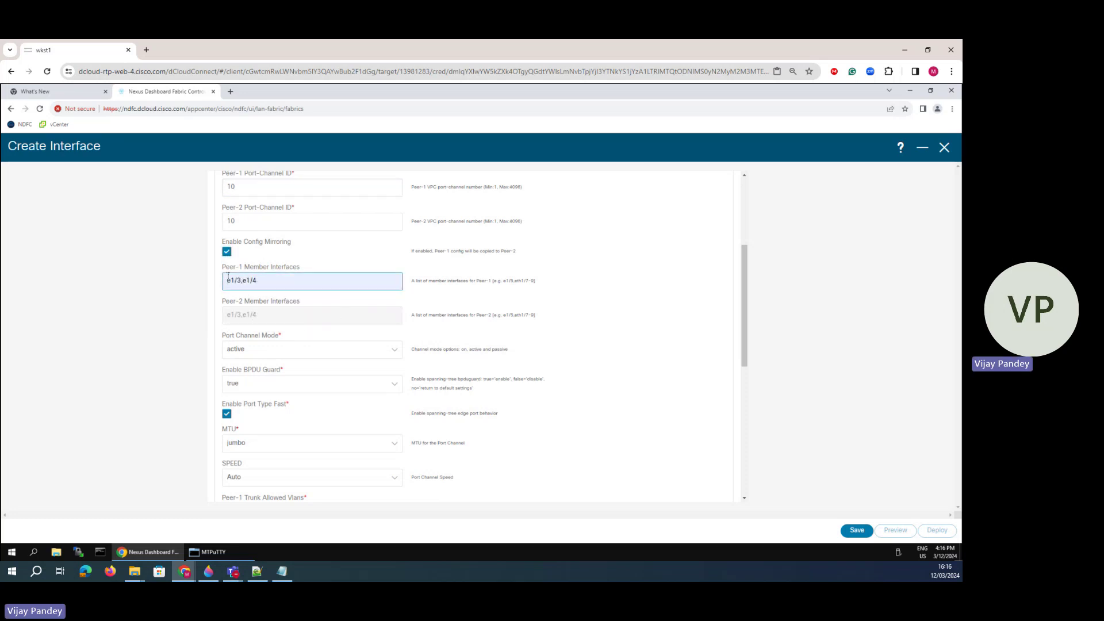
{"action": "key", "text": "BackSpace"}
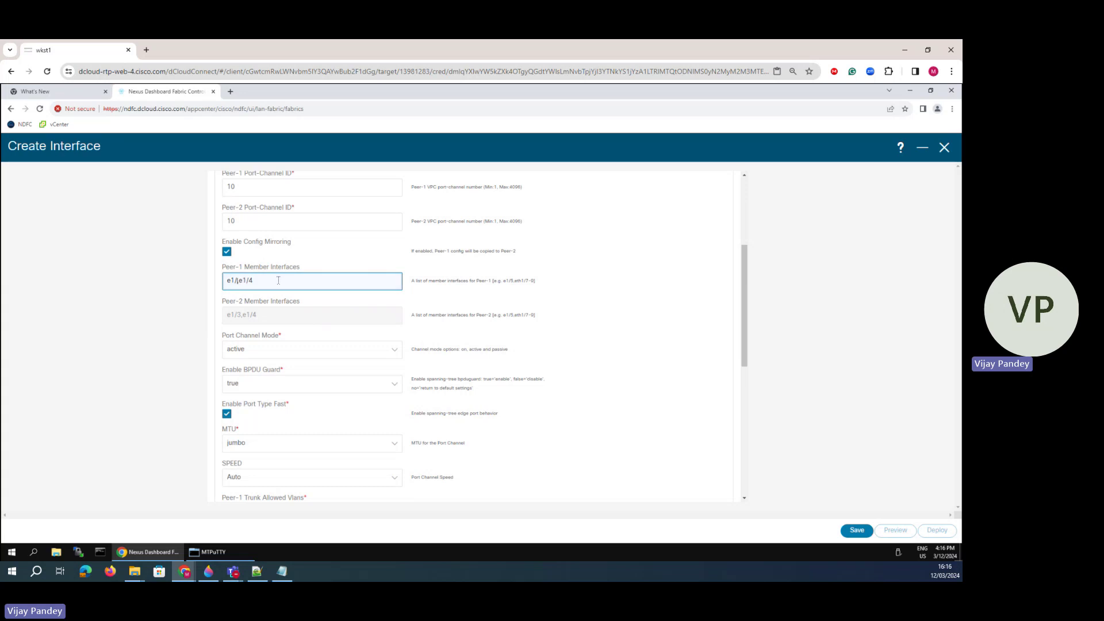
{"action": "type", "text": "5"}
{"action": "key", "text": "BackSpace"}
{"action": "left_click", "coordinate": [227, 253]}
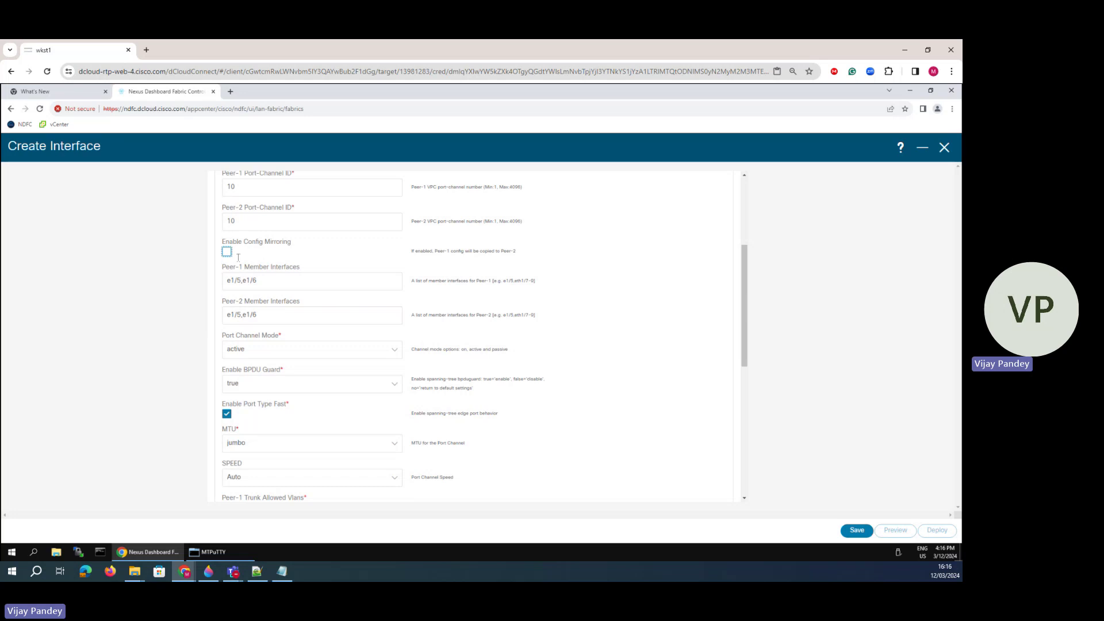
{"action": "left_click_drag", "start_coordinate": [261, 319], "coordinate": [217, 319]}
{"action": "left_click", "coordinate": [226, 253]}
- Set BPDU Guard to no and turn off Port Type Fast
{"action": "left_click", "coordinate": [246, 383]}
{"action": "left_click", "coordinate": [243, 434]}
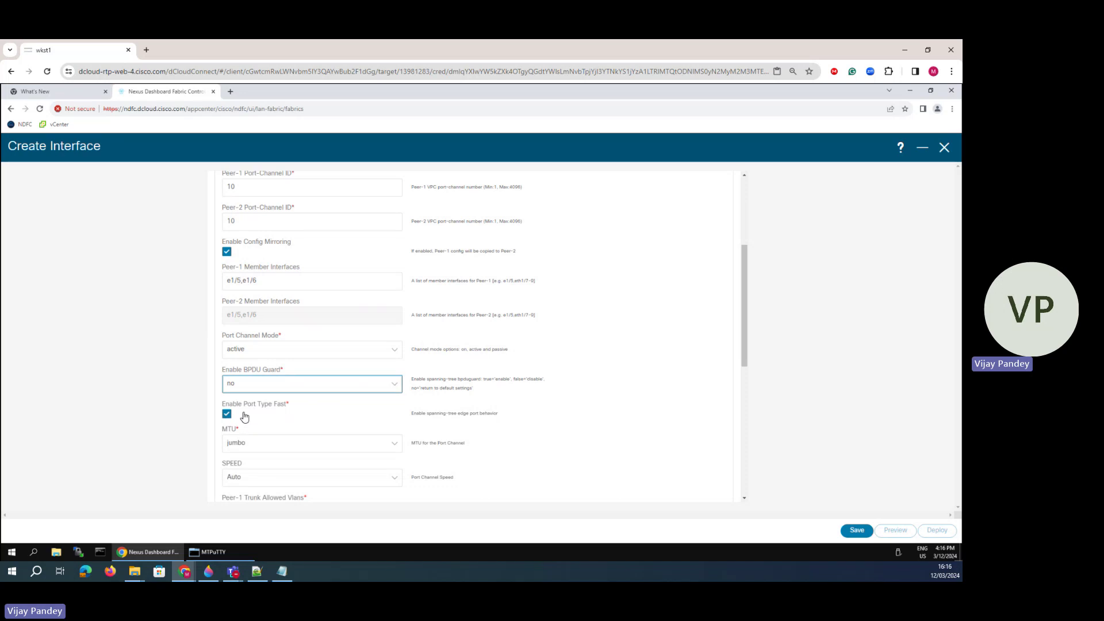
{"action": "scroll", "coordinate": [245, 414], "scroll_direction": "down", "scroll_amount": 5}
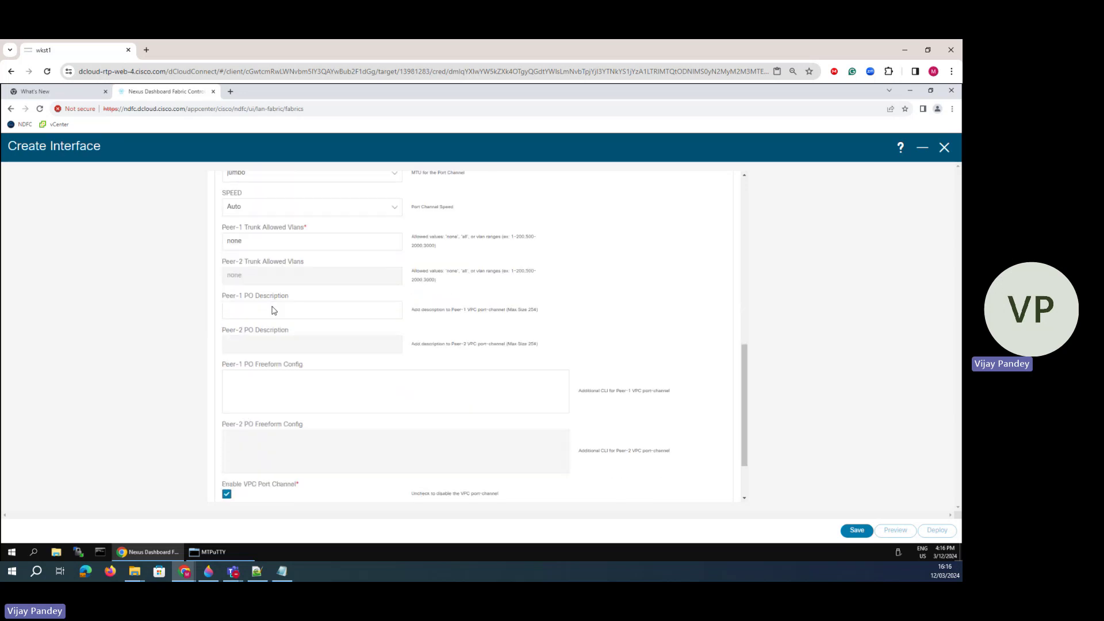
{"action": "scroll", "coordinate": [273, 310], "scroll_direction": "up", "scroll_amount": 3}
{"action": "left_click", "coordinate": [226, 323]}
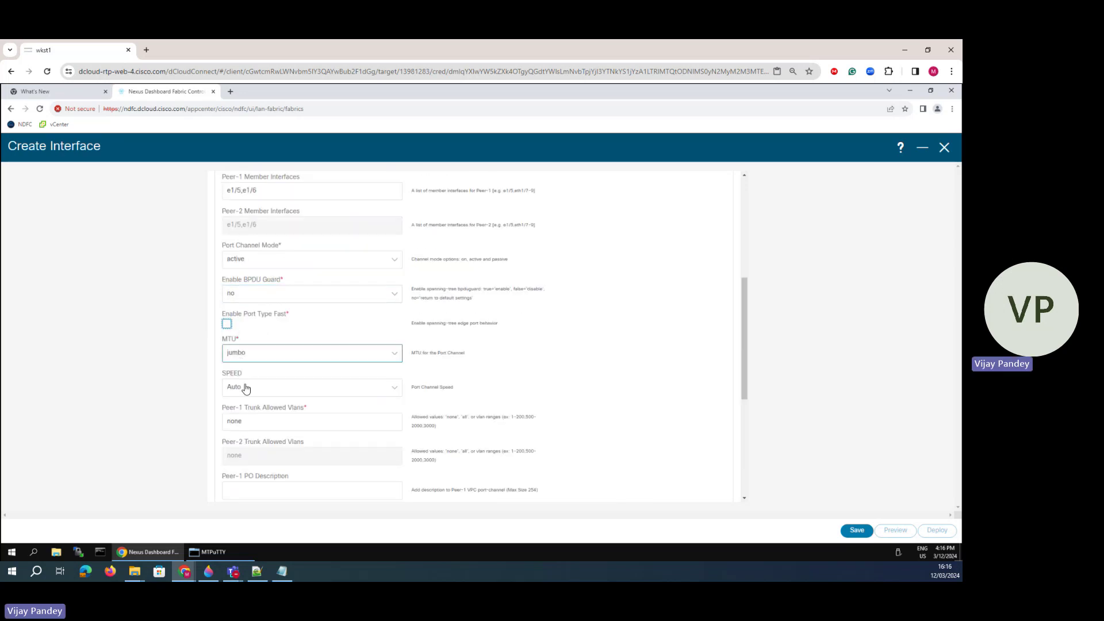
- Set Peer-1 Trunk Allowed Vlans to all and review the freeform config and description fields
{"action": "left_click", "coordinate": [250, 429]}
{"action": "key", "text": "ctrl+a"}
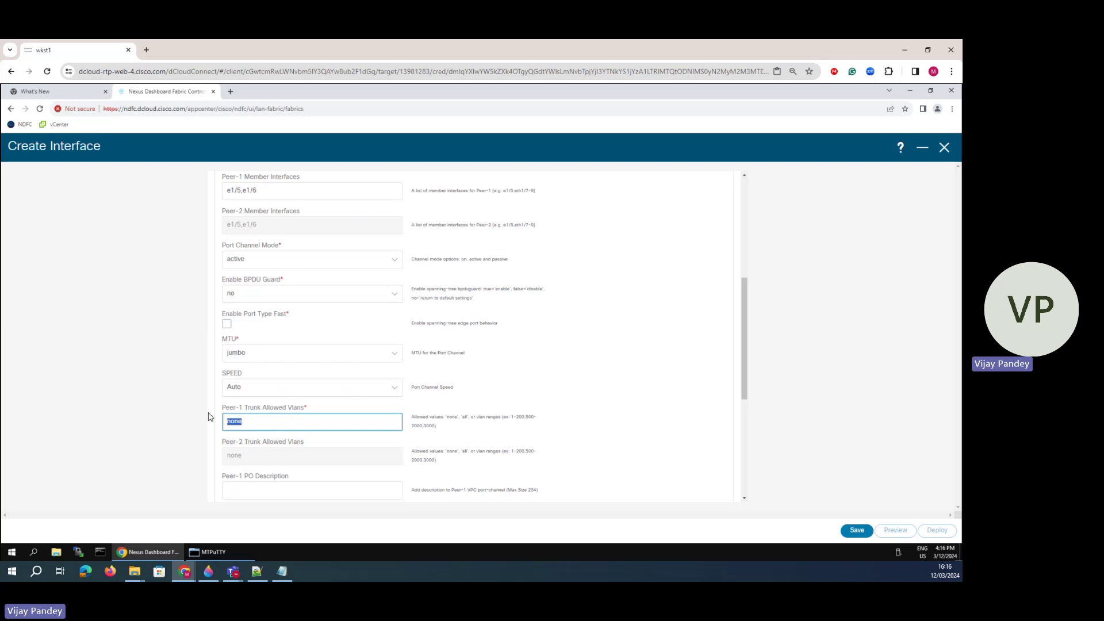
{"action": "type", "text": "all"}
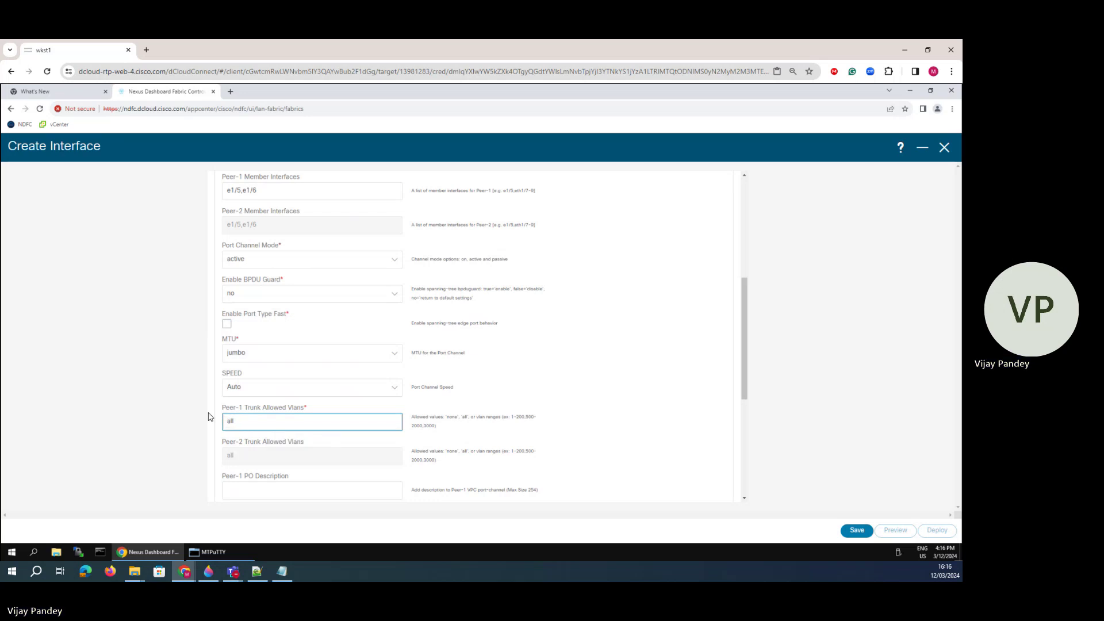
{"action": "key", "text": "BackSpace"}
{"action": "key", "text": "BackSpace"}
{"action": "key", "text": "BackSpace"}
{"action": "type", "text": "all"}
{"action": "left_click", "coordinate": [269, 425]}
{"action": "scroll", "coordinate": [270, 431], "scroll_direction": "down", "scroll_amount": 2}
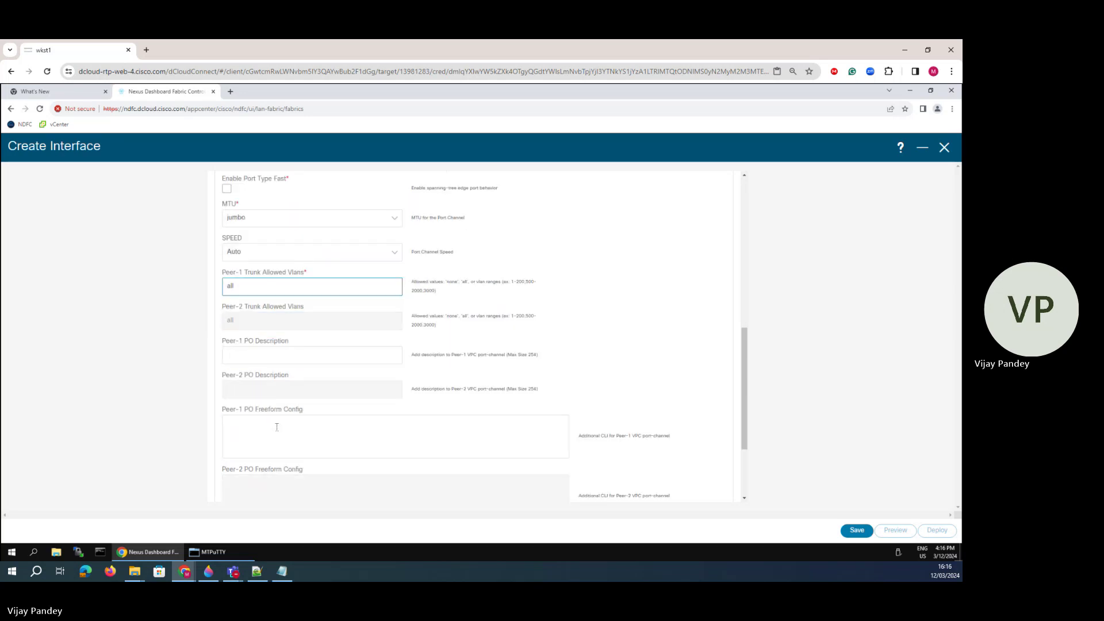
{"action": "left_click", "coordinate": [281, 424]}
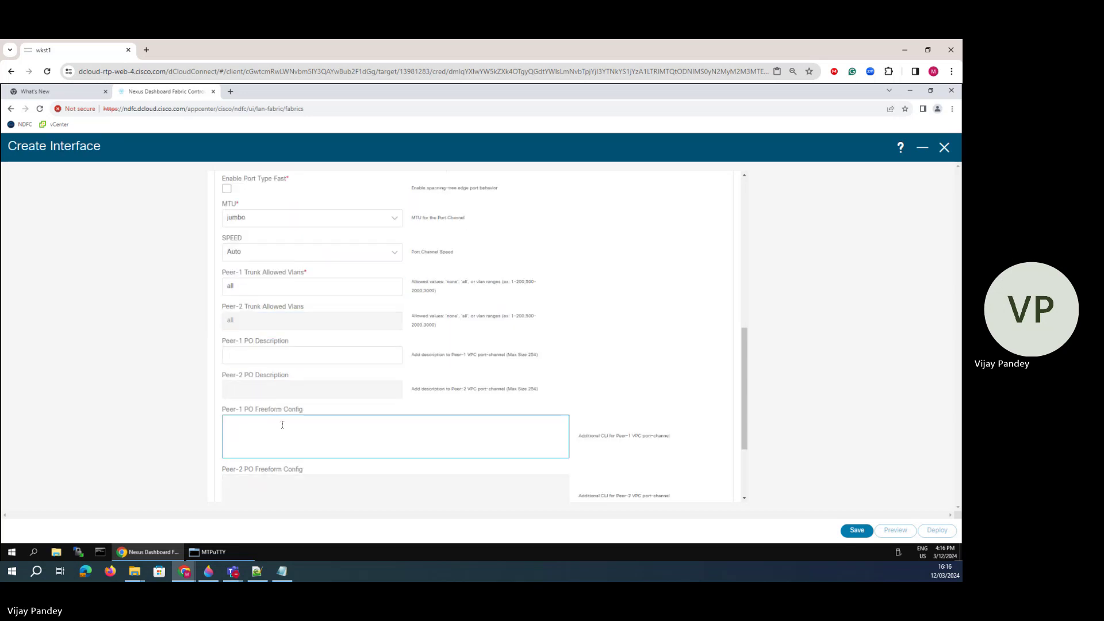
{"action": "left_click", "coordinate": [253, 353]}
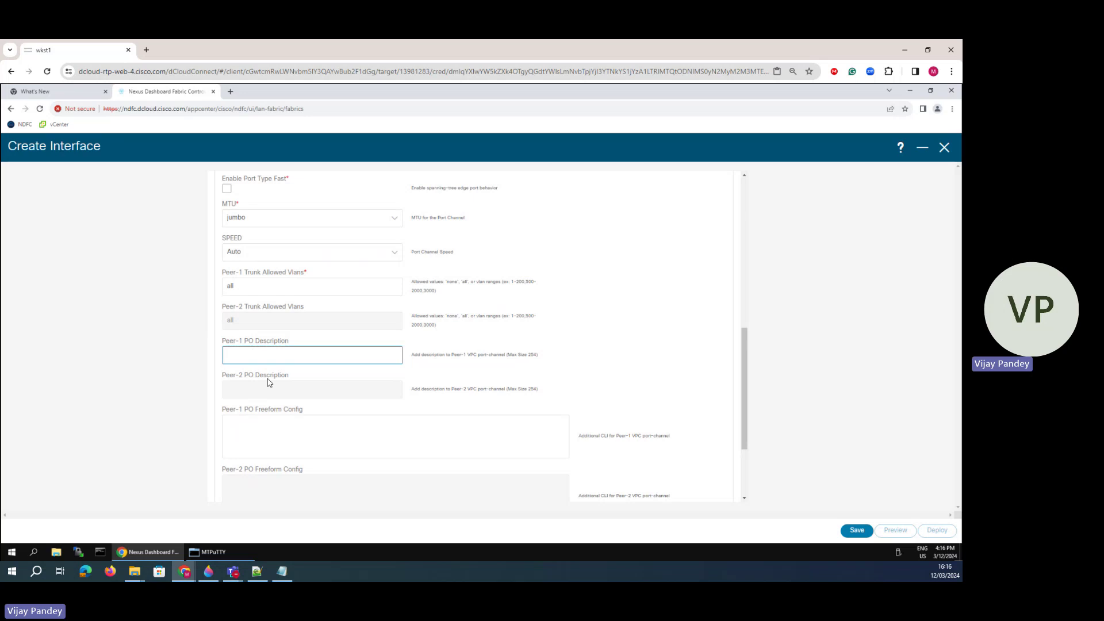
{"action": "scroll", "coordinate": [269, 382], "scroll_direction": "down", "scroll_amount": 2}
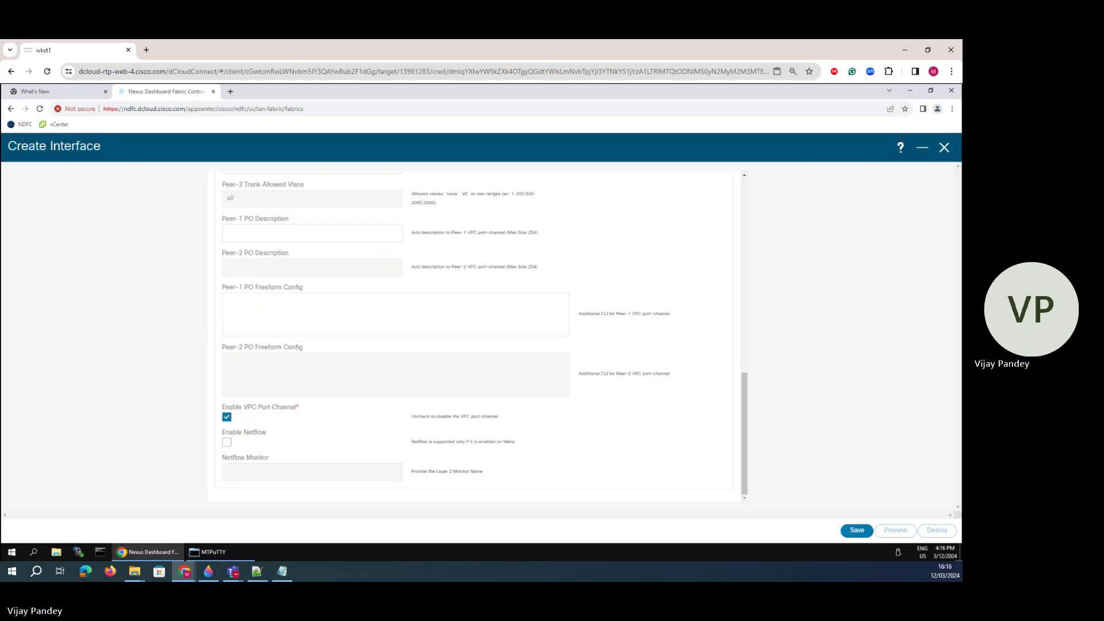
{"action": "scroll", "coordinate": [344, 333], "scroll_direction": "up", "scroll_amount": 6}
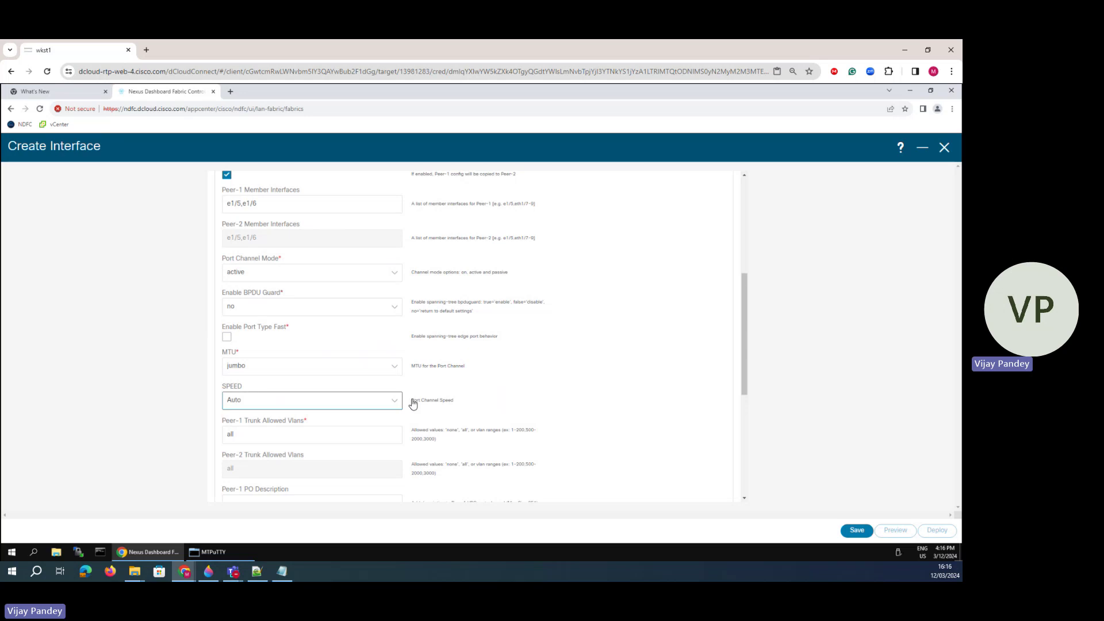
{"action": "scroll", "coordinate": [388, 385], "scroll_direction": "up", "scroll_amount": 6}
{"action": "scroll", "coordinate": [387, 386], "scroll_direction": "down", "scroll_amount": 10}
- Save the vPC10 interface and open its deploy preview
{"action": "left_click", "coordinate": [857, 531]}
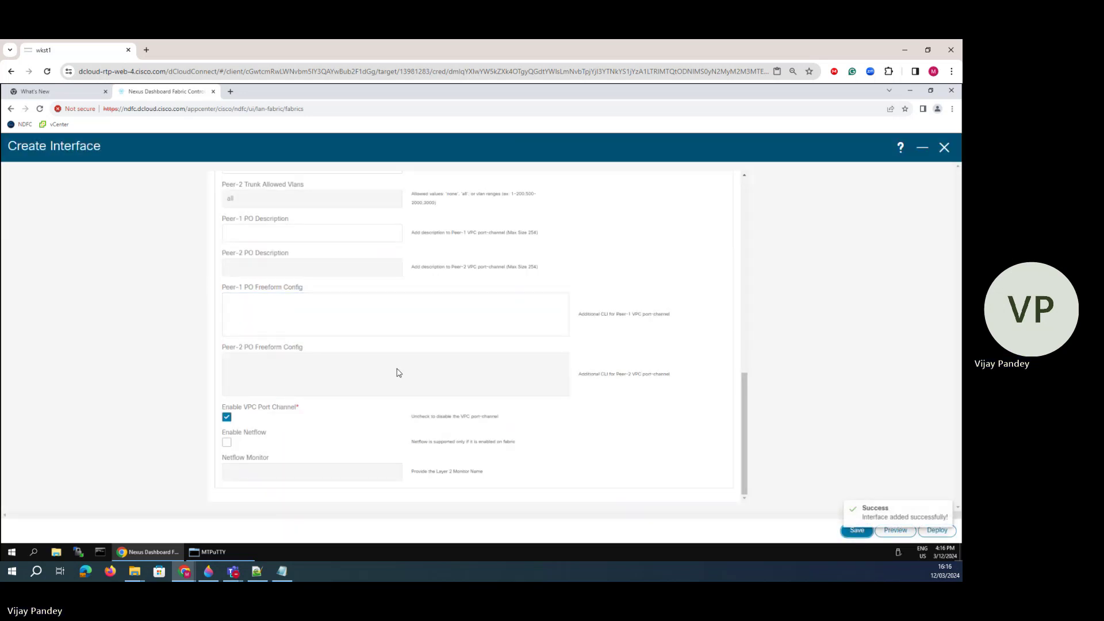
{"action": "scroll", "coordinate": [398, 369], "scroll_direction": "up", "scroll_amount": 5}
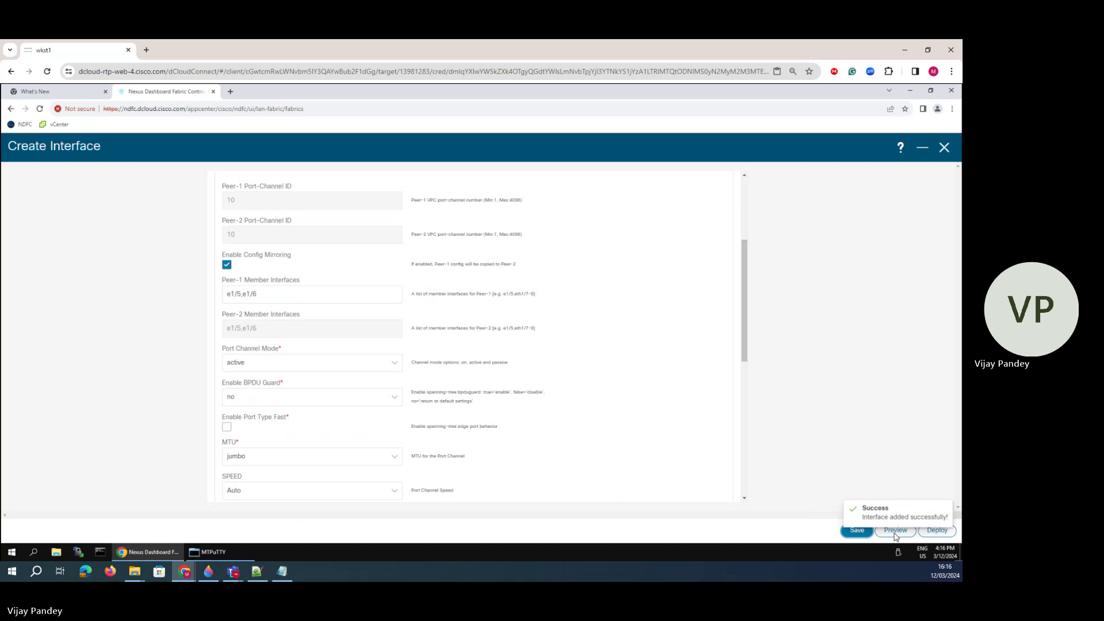
{"action": "left_click_drag", "start_coordinate": [896, 534], "coordinate": [898, 536]}
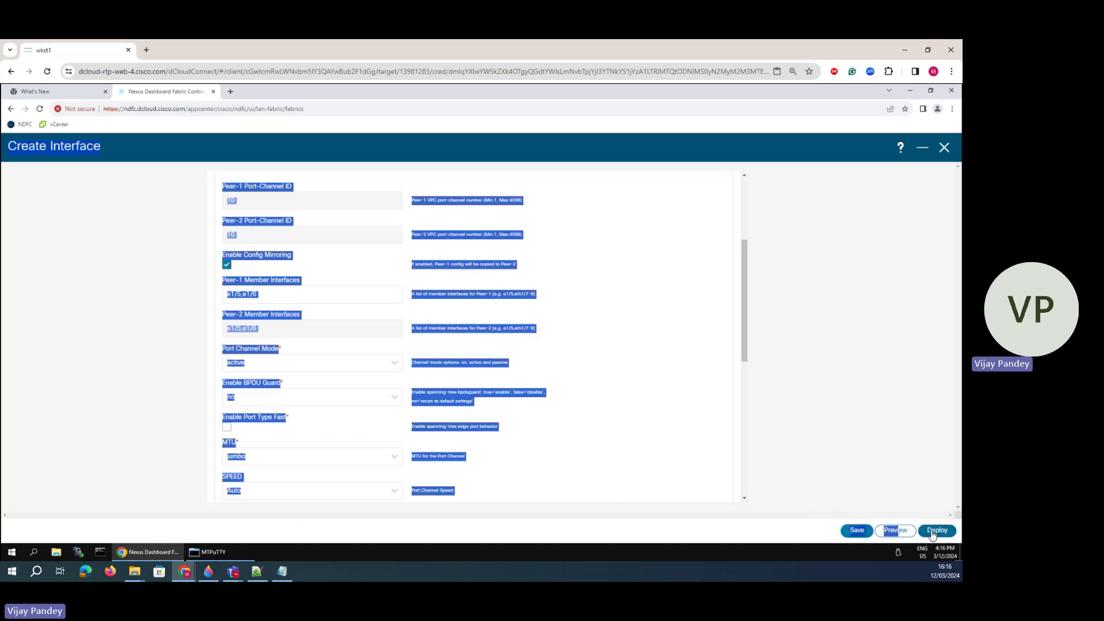
{"action": "left_click", "coordinate": [932, 531]}
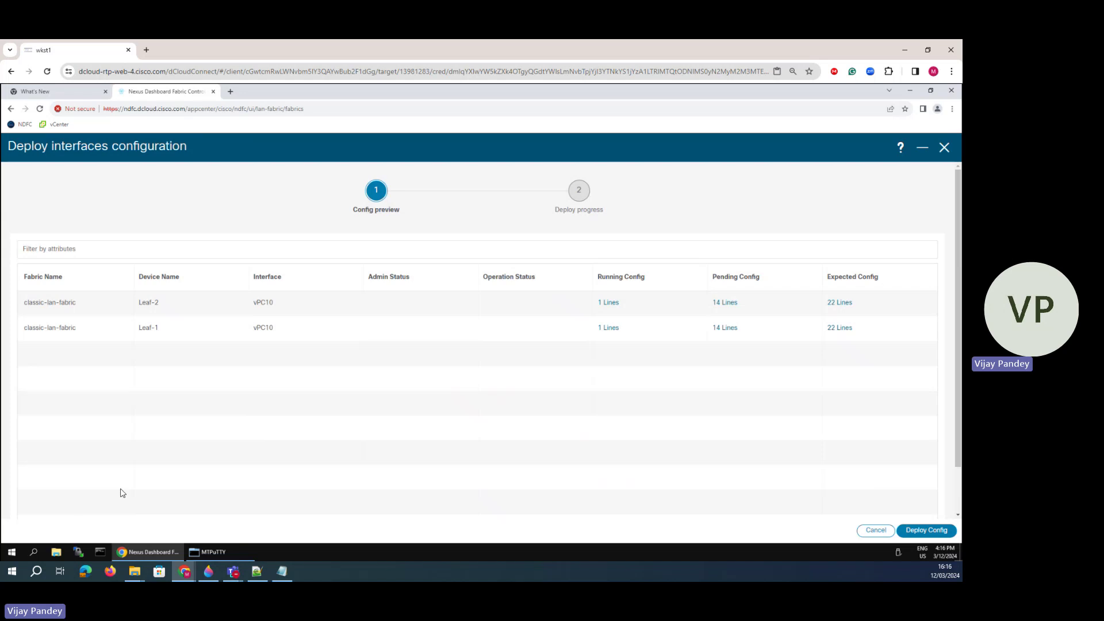
- Deploy the vPC10 config to Leaf-2 and Leaf-1, marking the links below the spines on the diagram
{"action": "left_click", "coordinate": [926, 530]}
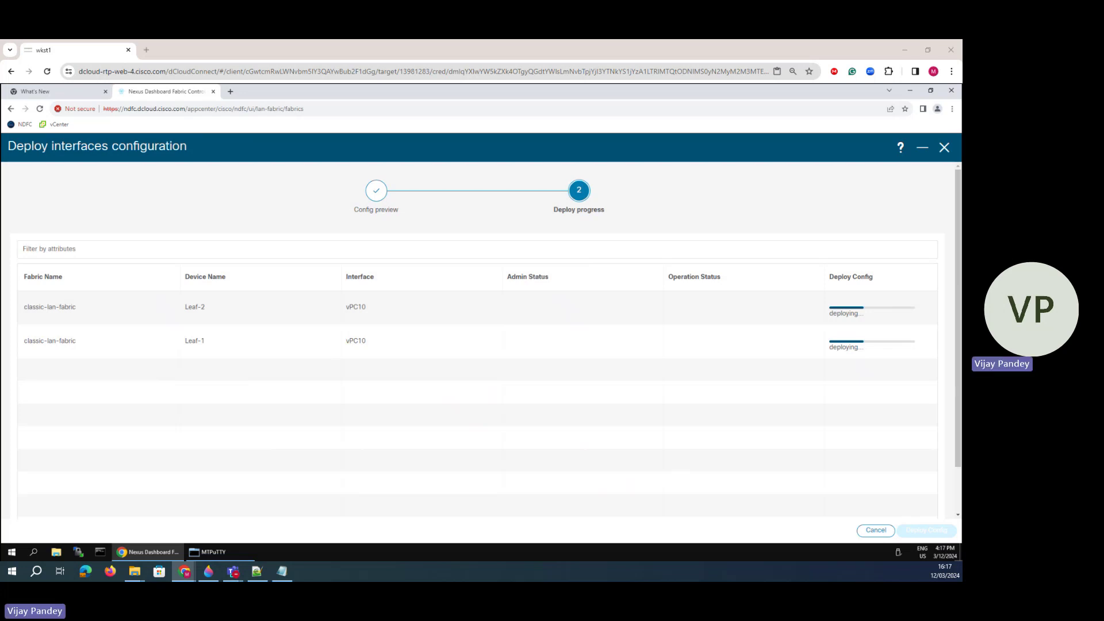
{"action": "left_click", "coordinate": [208, 571]}
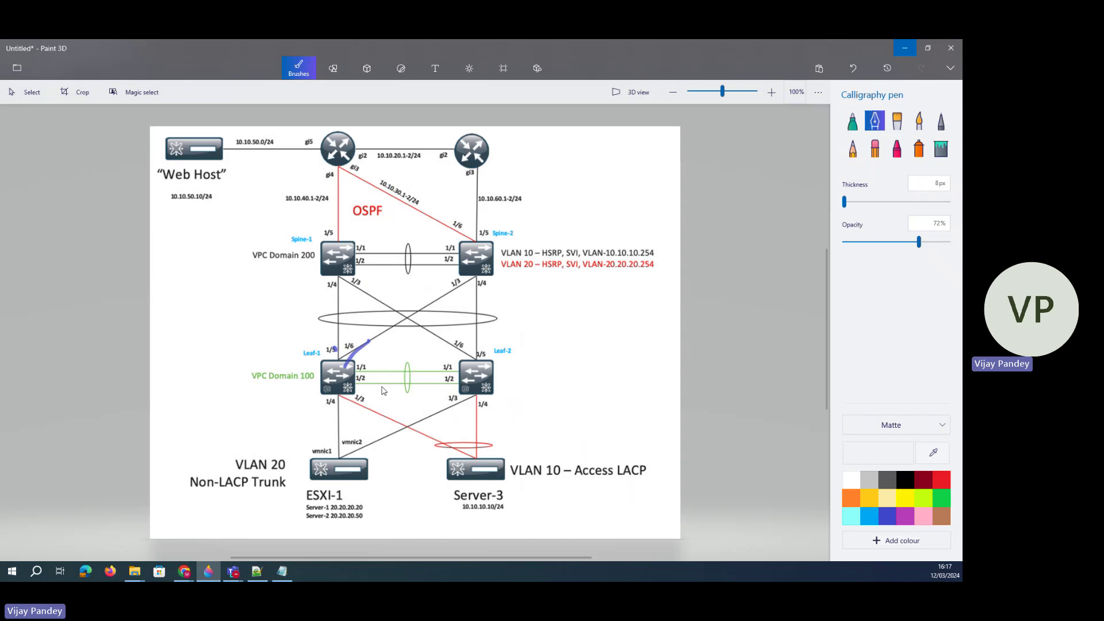
{"action": "left_click_drag", "start_coordinate": [448, 278], "coordinate": [373, 353]}
{"action": "left_click_drag", "start_coordinate": [329, 288], "coordinate": [409, 337]}
{"action": "key", "text": "alt+Tab"}
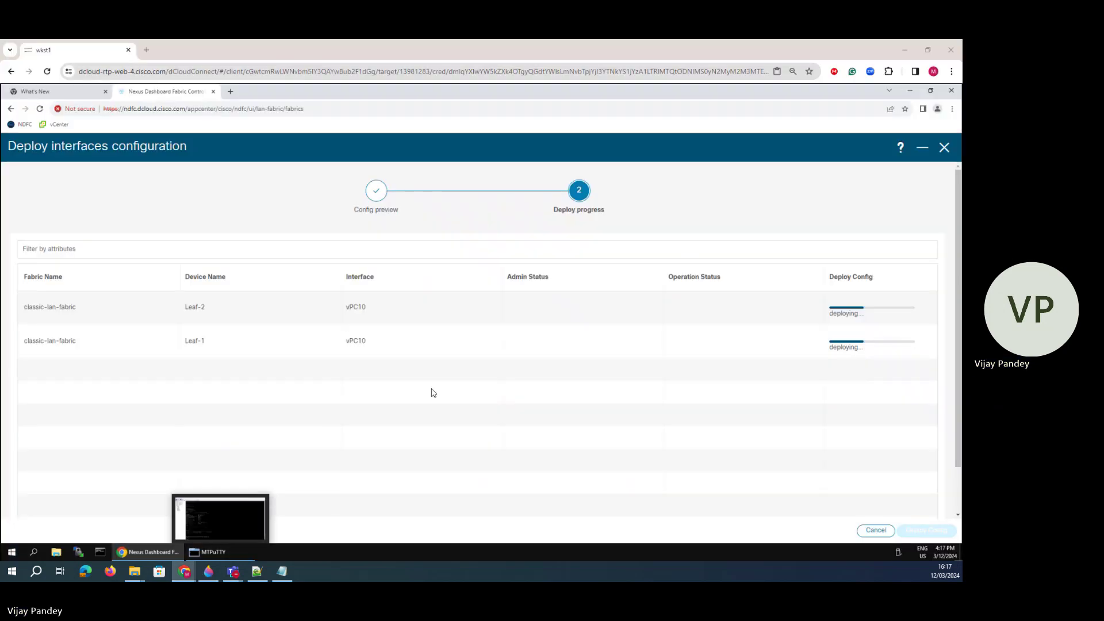
- Run sh vpc on Spine-1 and confirm the Po20 vPC is now up
{"action": "left_click", "coordinate": [201, 559]}
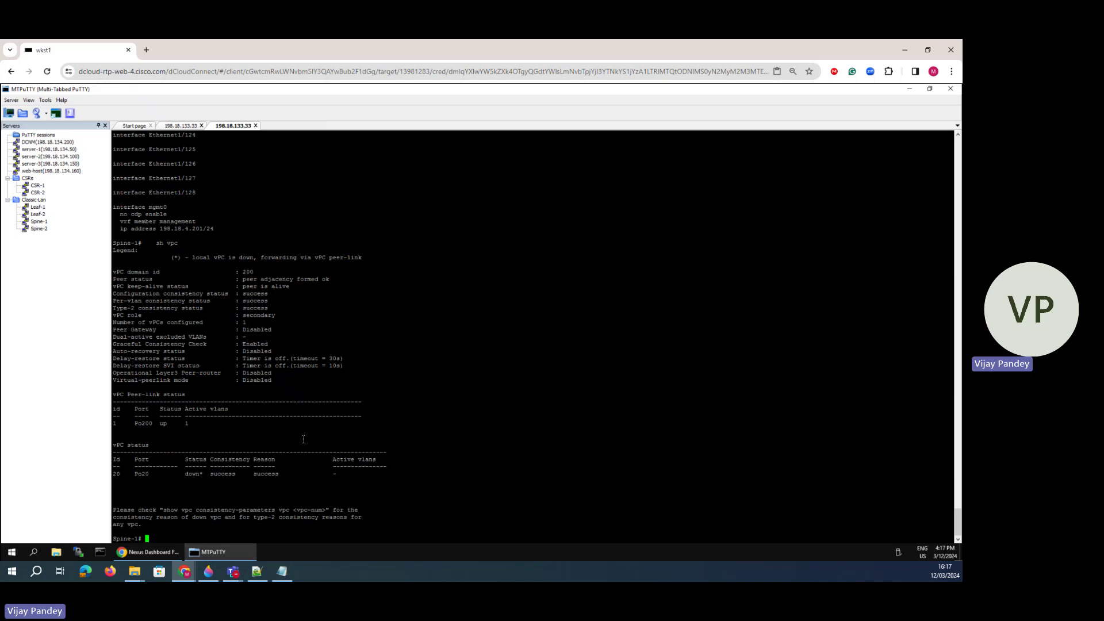
{"action": "type", "text": "sh vpc"}
{"action": "key", "text": "Return"}
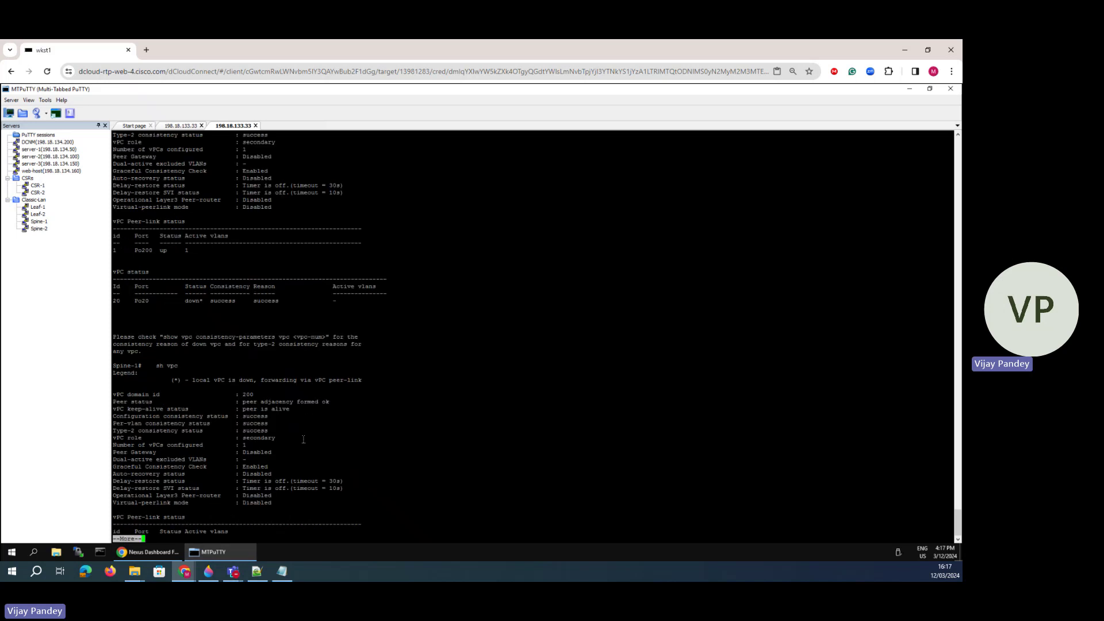
{"action": "key", "text": "space"}
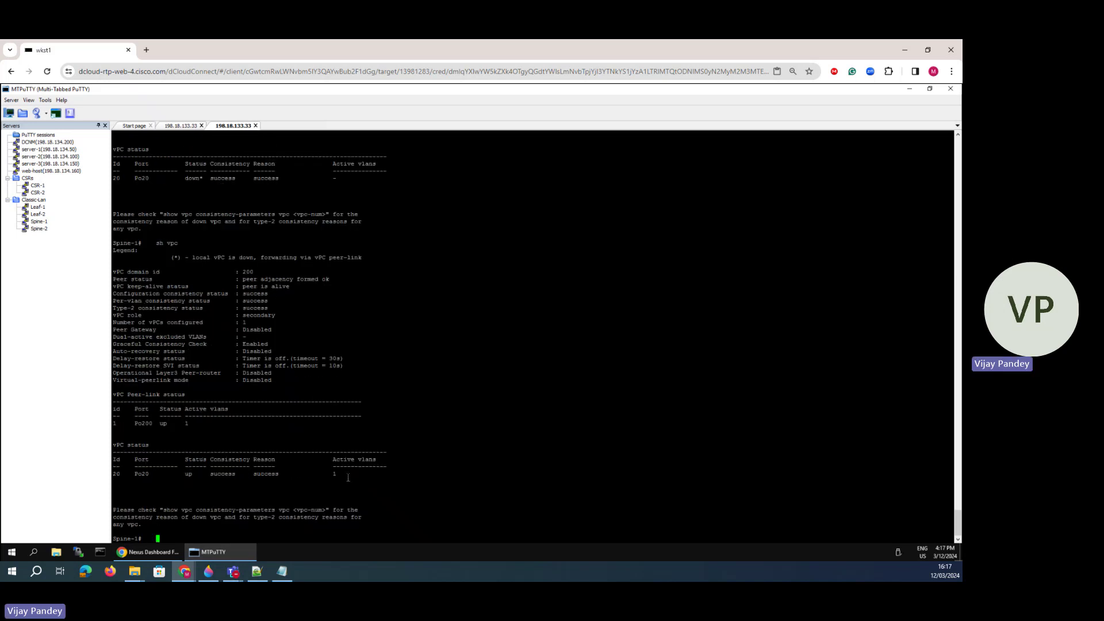
{"action": "left_click_drag", "start_coordinate": [348, 477], "coordinate": [131, 474]}
{"action": "left_click", "coordinate": [225, 485]}
{"action": "key", "text": "Return"}
{"action": "key", "text": "Return"}
{"action": "key", "text": "Return"}
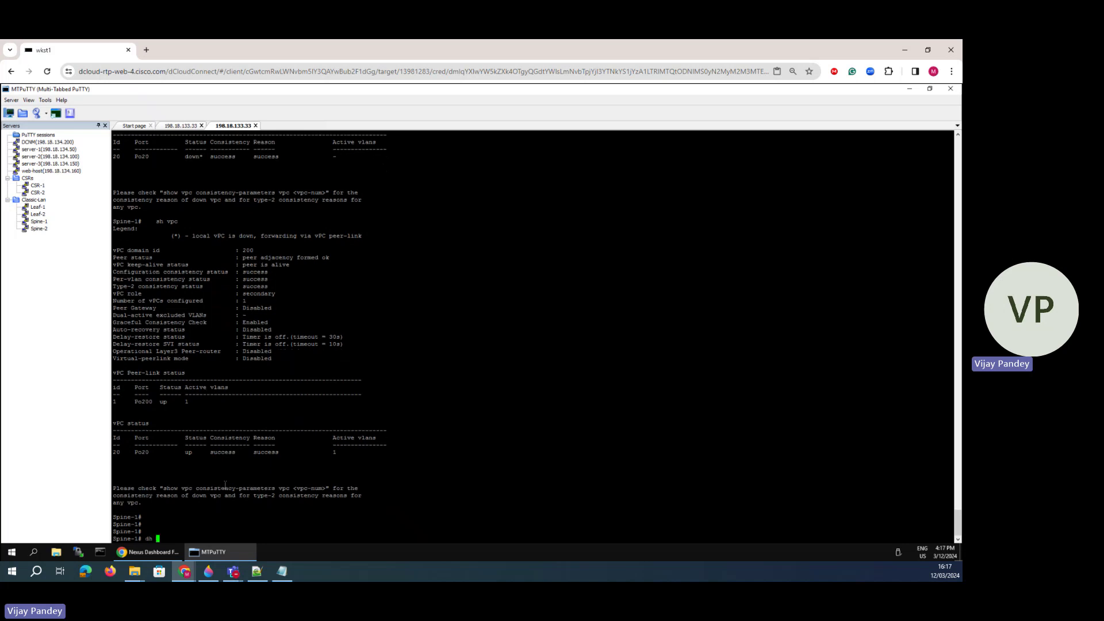
{"action": "key", "text": "BackSpace"}
{"action": "key", "text": "BackSpace"}
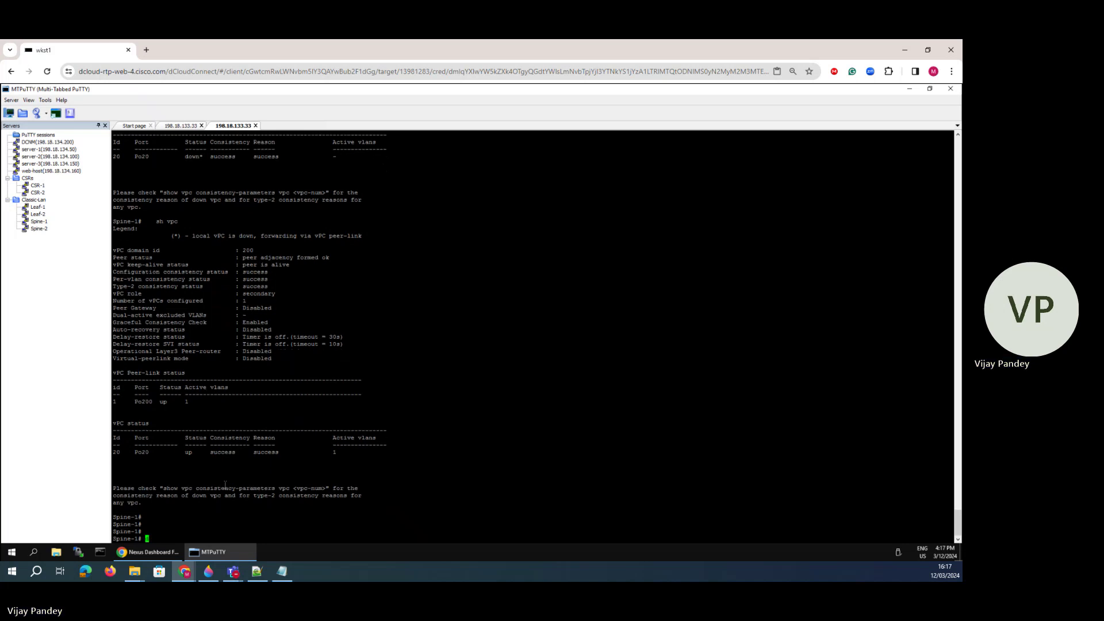
- List Spine-1's VLANs with sh vlan
{"action": "type", "text": "sh vlan"}
{"action": "key", "text": "Return"}
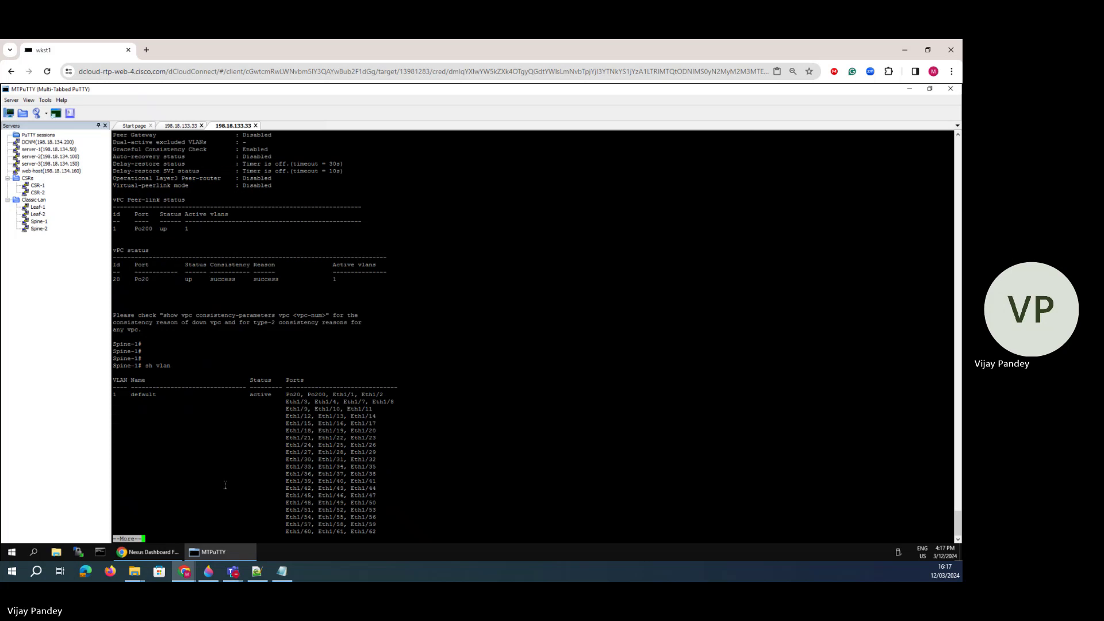
{"action": "key", "text": "space"}
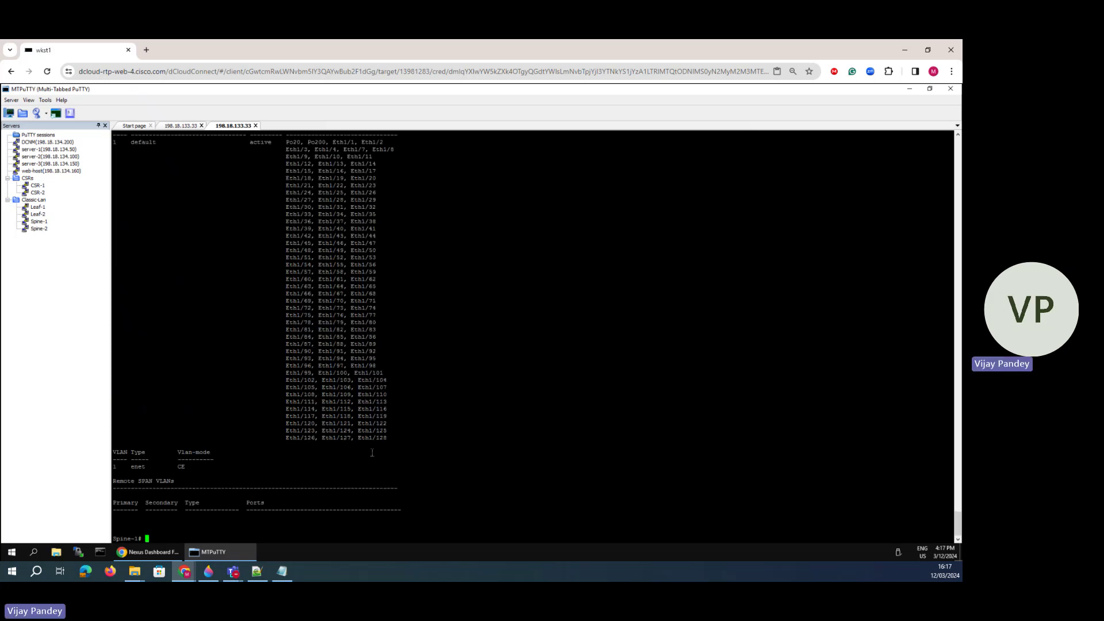
{"action": "left_click_drag", "start_coordinate": [372, 453], "coordinate": [181, 423]}
{"action": "left_click", "coordinate": [204, 395]}
{"action": "scroll", "coordinate": [204, 395], "scroll_direction": "up", "scroll_amount": 10}
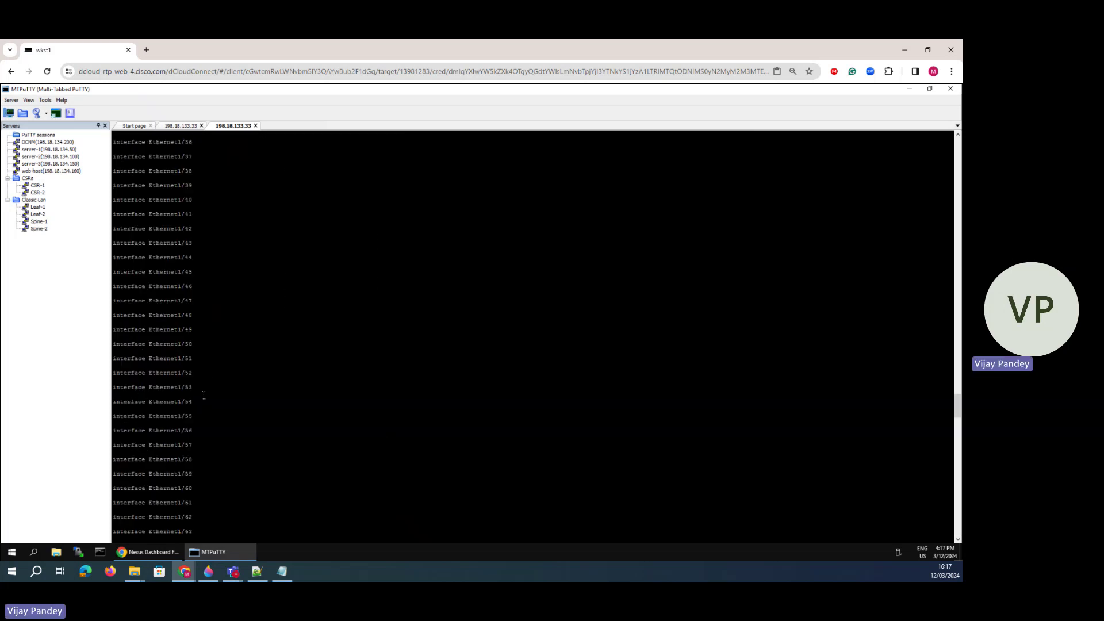
{"action": "scroll", "coordinate": [204, 397], "scroll_direction": "down", "scroll_amount": 10}
- Recheck sh vpc on Spine-1 and list its LLDP and CDP neighbours
{"action": "type", "text": "sh vpc"}
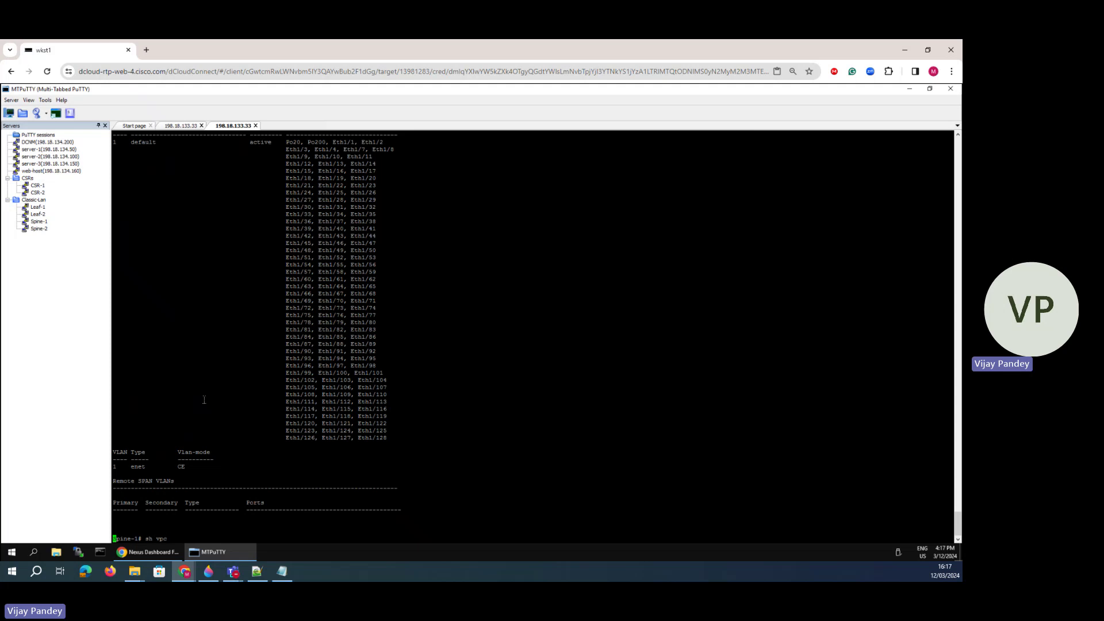
{"action": "key", "text": "Return"}
{"action": "type", "text": "sh l"}
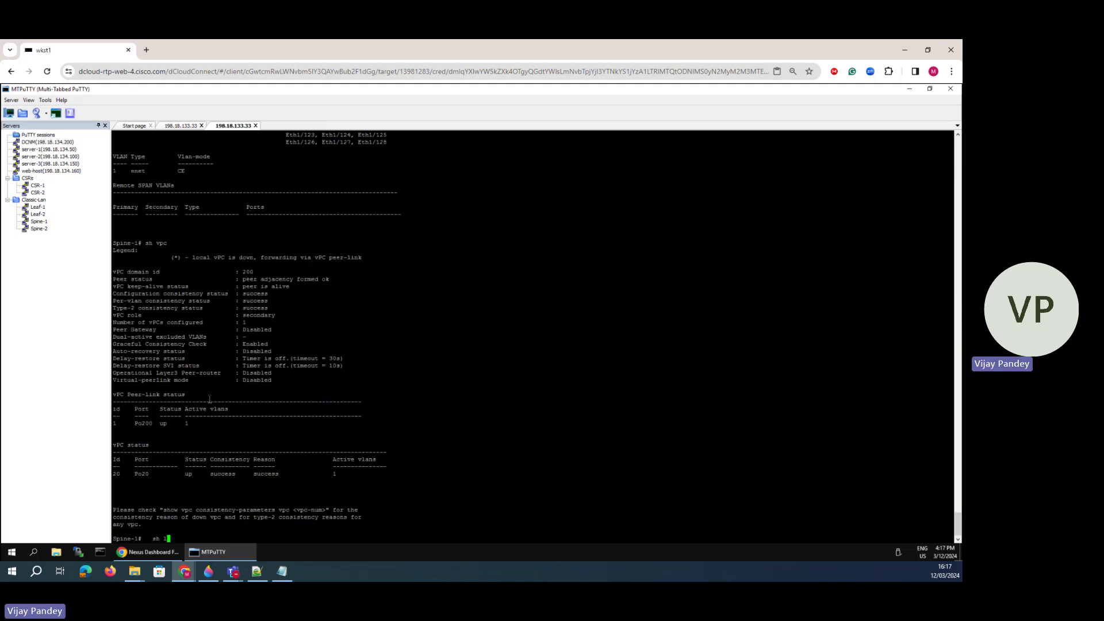
{"action": "type", "text": "ldp nei"}
{"action": "key", "text": "Return"}
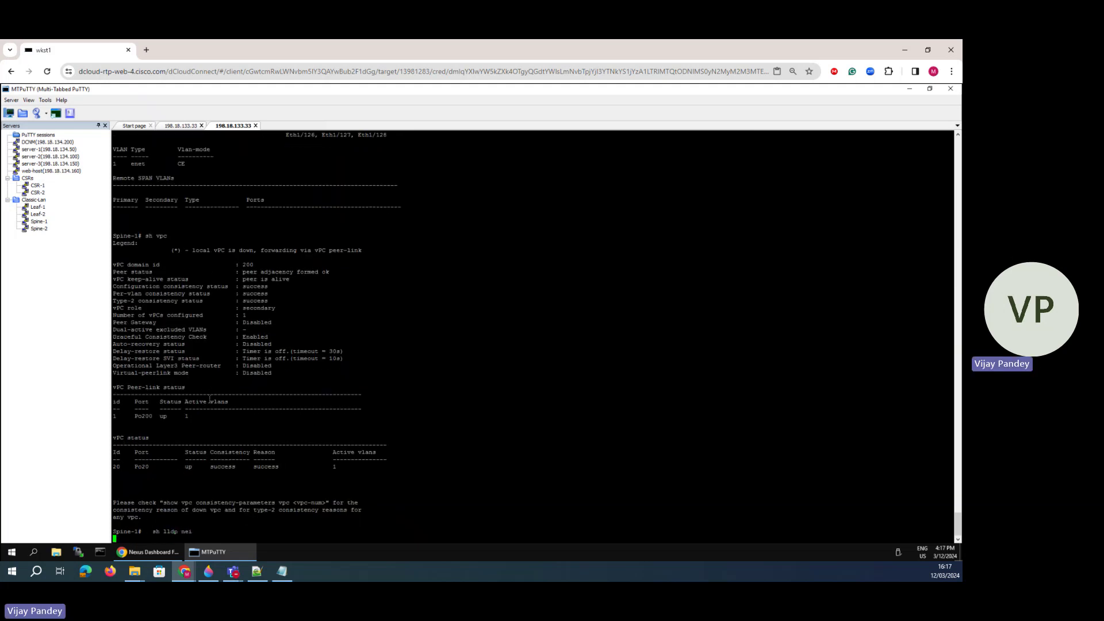
{"action": "type", "text": "sh cdp nei"}
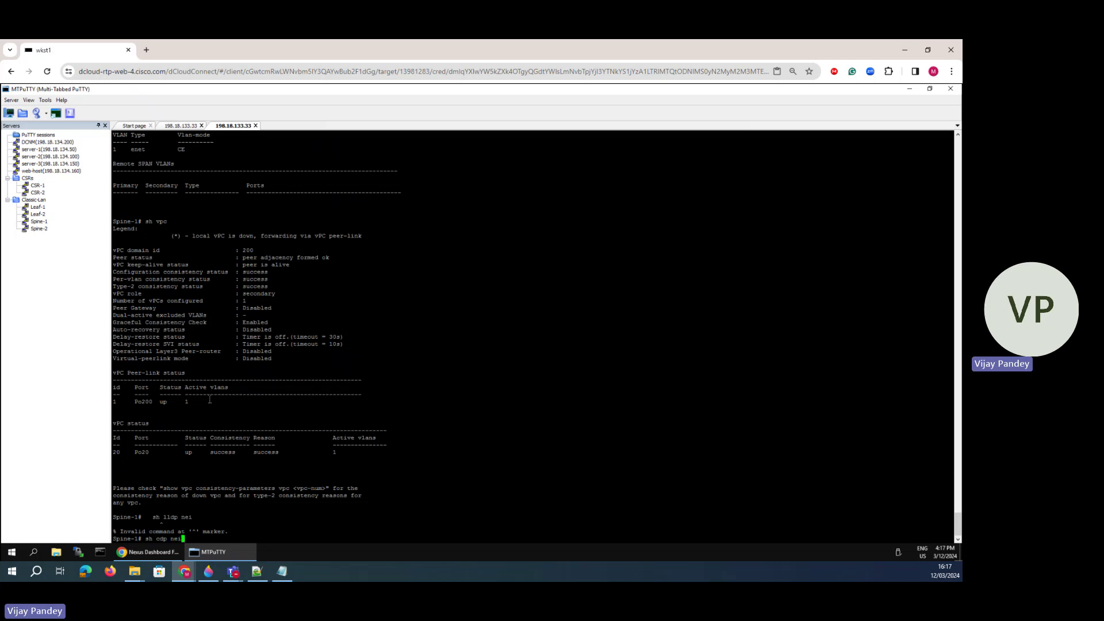
{"action": "key", "text": "Return"}
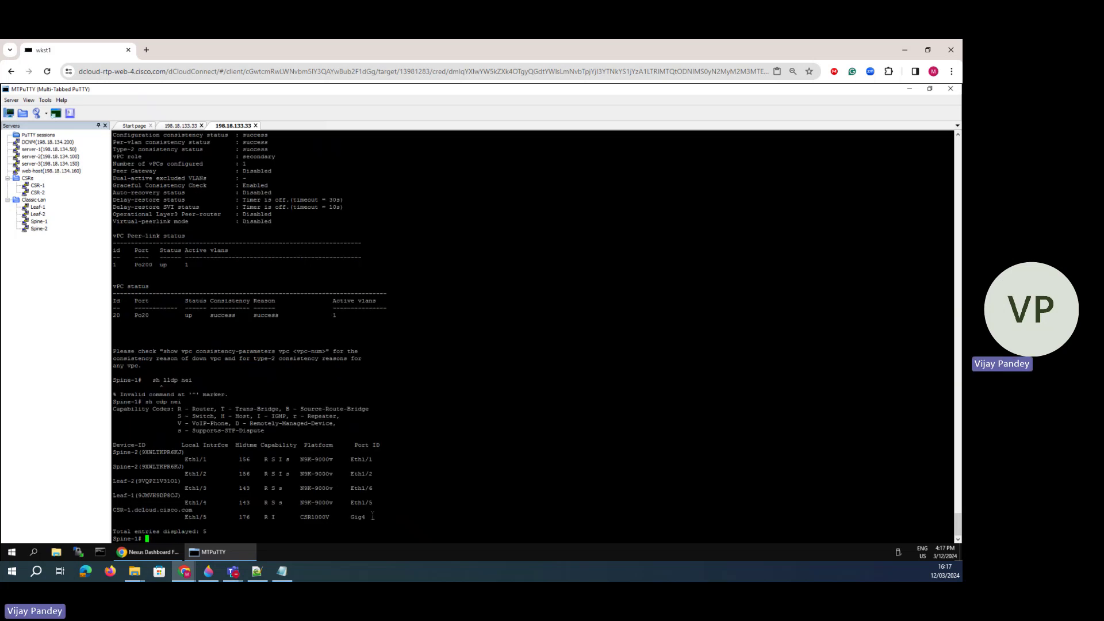
{"action": "left_click_drag", "start_coordinate": [373, 516], "coordinate": [152, 452]}
{"action": "left_click", "coordinate": [153, 451]}
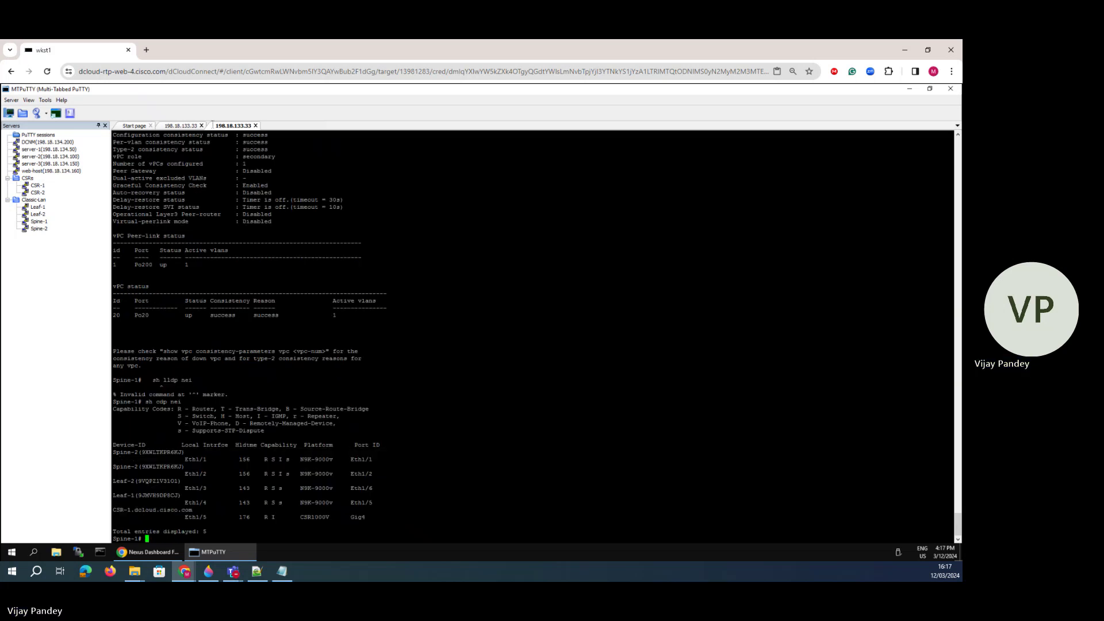
- Run sh vpc on Leaf-1 to confirm vPC 10 on Po10 is up with consistency success
{"action": "left_click", "coordinate": [187, 127]}
{"action": "key", "text": "Return"}
{"action": "key", "text": "Return"}
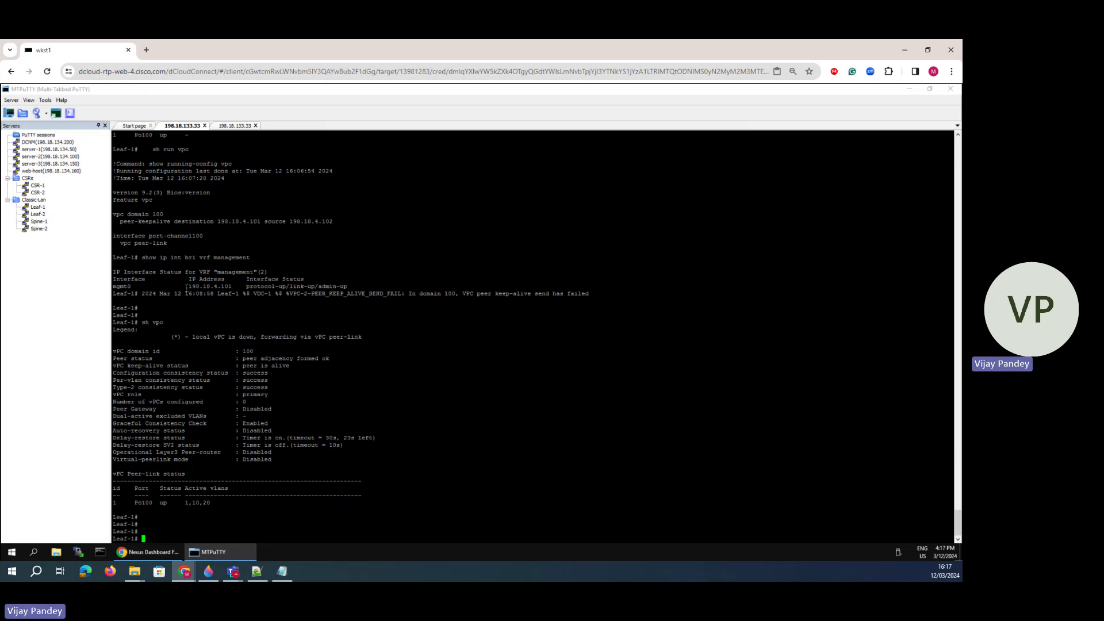
{"action": "type", "text": "sh vpc"}
{"action": "key", "text": "Return"}
{"action": "key", "text": "space"}
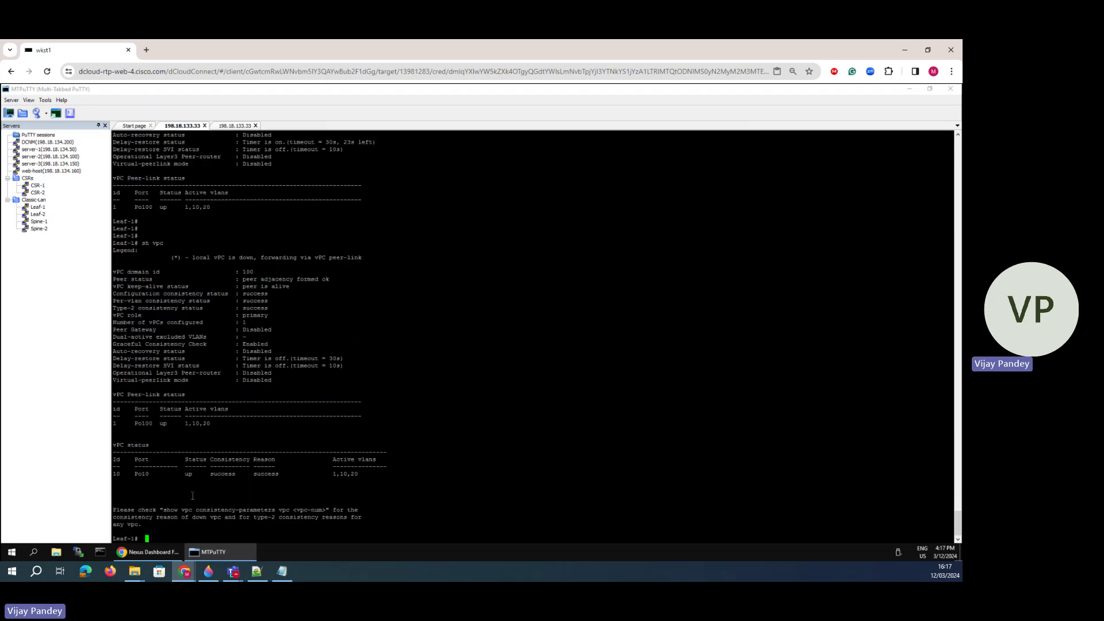
{"action": "left_click_drag", "start_coordinate": [388, 478], "coordinate": [242, 394]}
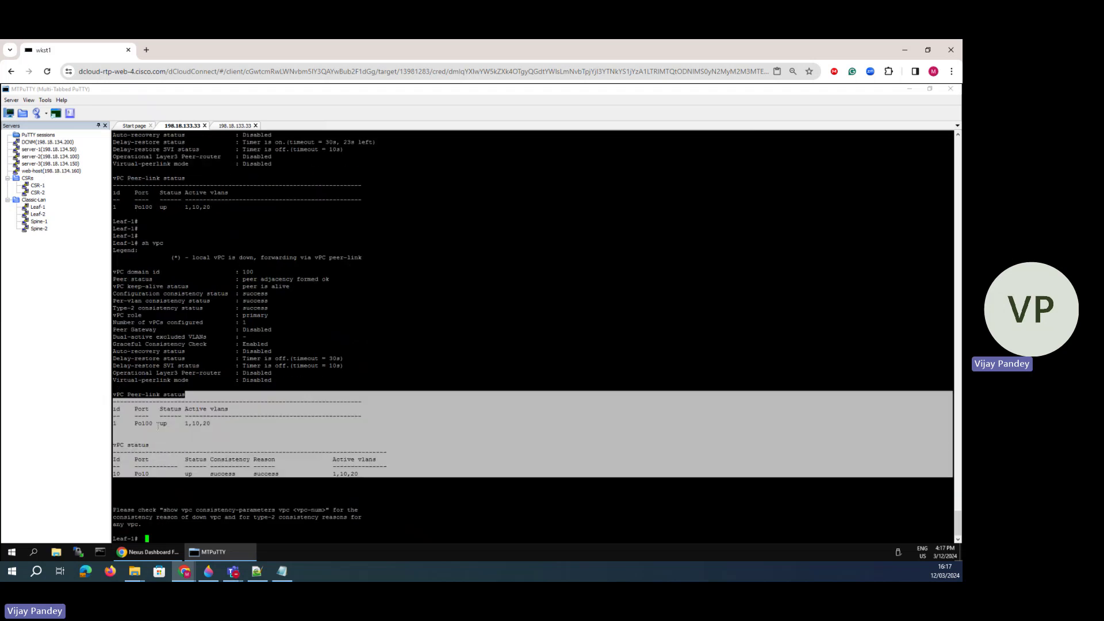
{"action": "left_click", "coordinate": [242, 441]}
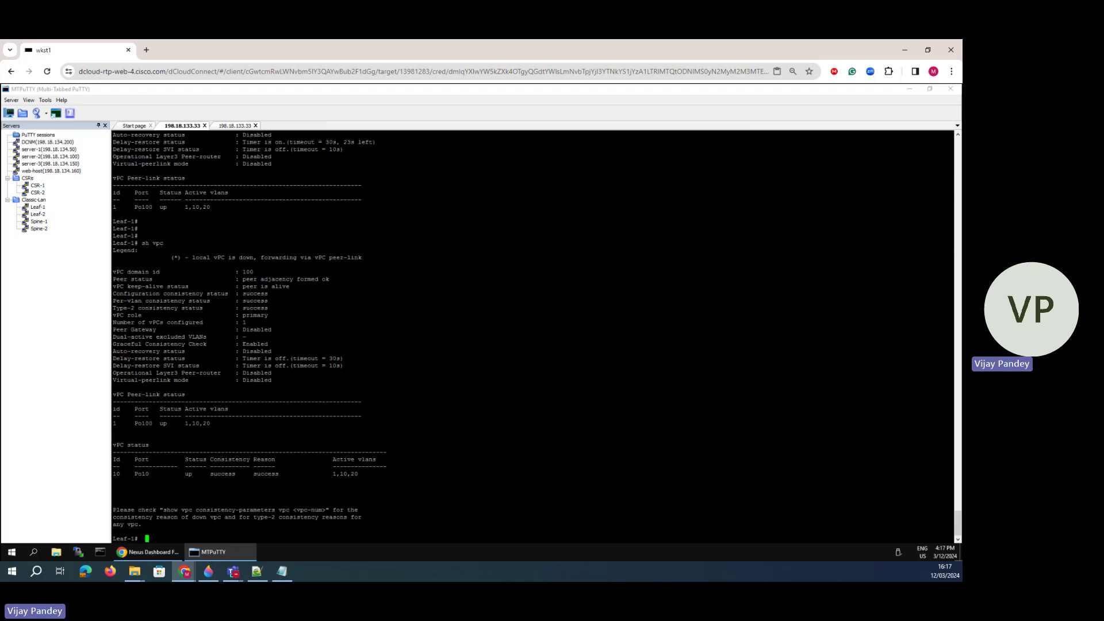
- Mark the VLAN interface with HSRP task in the lab notes and return to the browser
{"action": "left_click", "coordinate": [281, 571]}
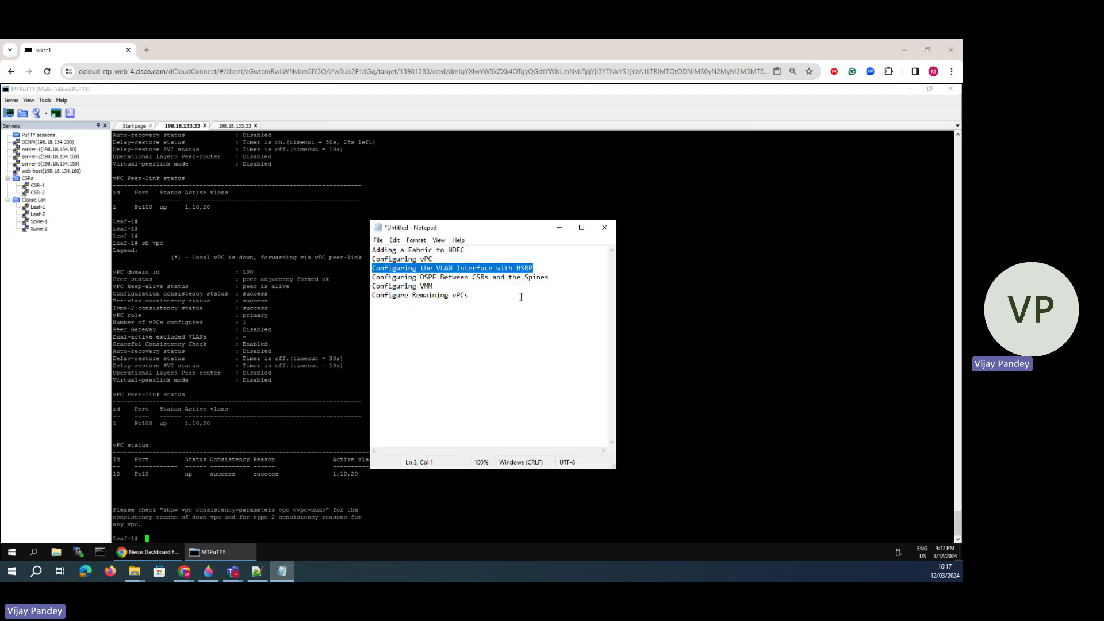
{"action": "left_click_drag", "start_coordinate": [533, 269], "coordinate": [369, 264]}
{"action": "left_click_drag", "start_coordinate": [533, 268], "coordinate": [380, 268]}
{"action": "left_click", "coordinate": [149, 552]}
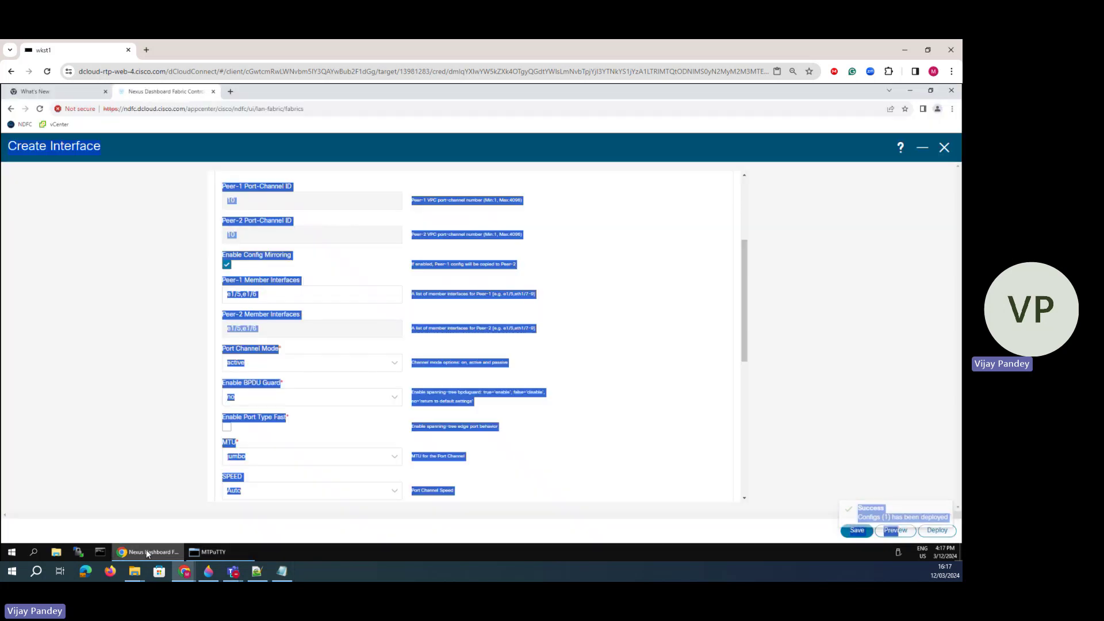
- Tick off the VLAN 10 and 20 SVI labels in the Paint 3D diagram, then return to Create Interface
{"action": "left_click", "coordinate": [215, 572]}
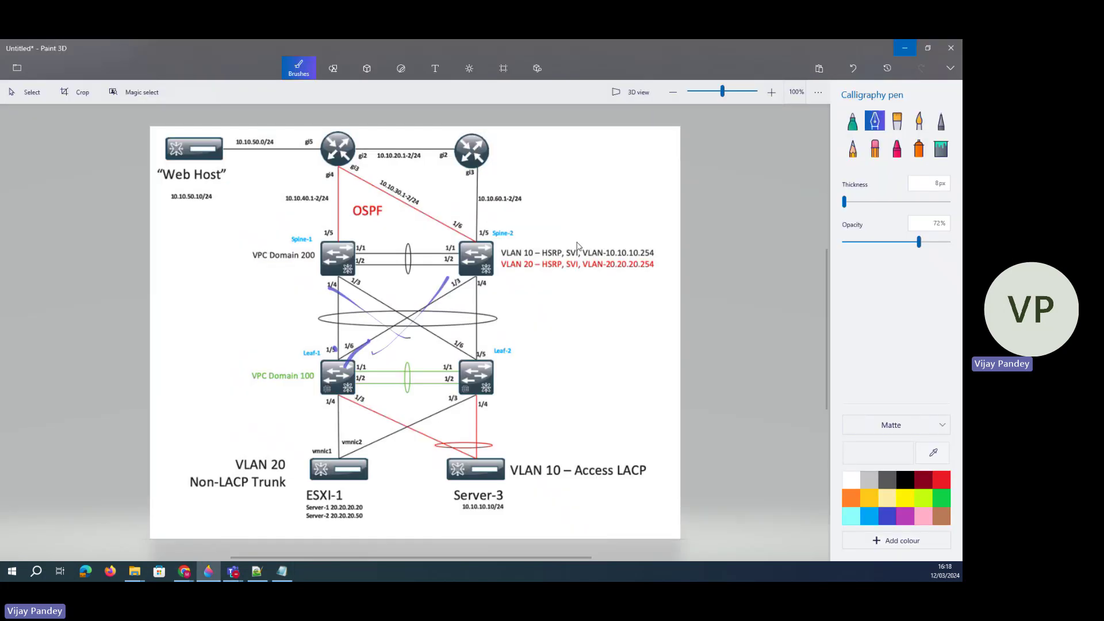
{"action": "mouse_move", "coordinate": [611, 251]}
{"action": "left_mouse_down"}
{"action": "mouse_move", "coordinate": [647, 246]}
{"action": "mouse_move", "coordinate": [650, 260]}
{"action": "left_mouse_up"}
{"action": "mouse_move", "coordinate": [566, 273]}
{"action": "left_mouse_down"}
{"action": "mouse_move", "coordinate": [577, 271]}
{"action": "mouse_move", "coordinate": [569, 246]}
{"action": "left_mouse_up"}
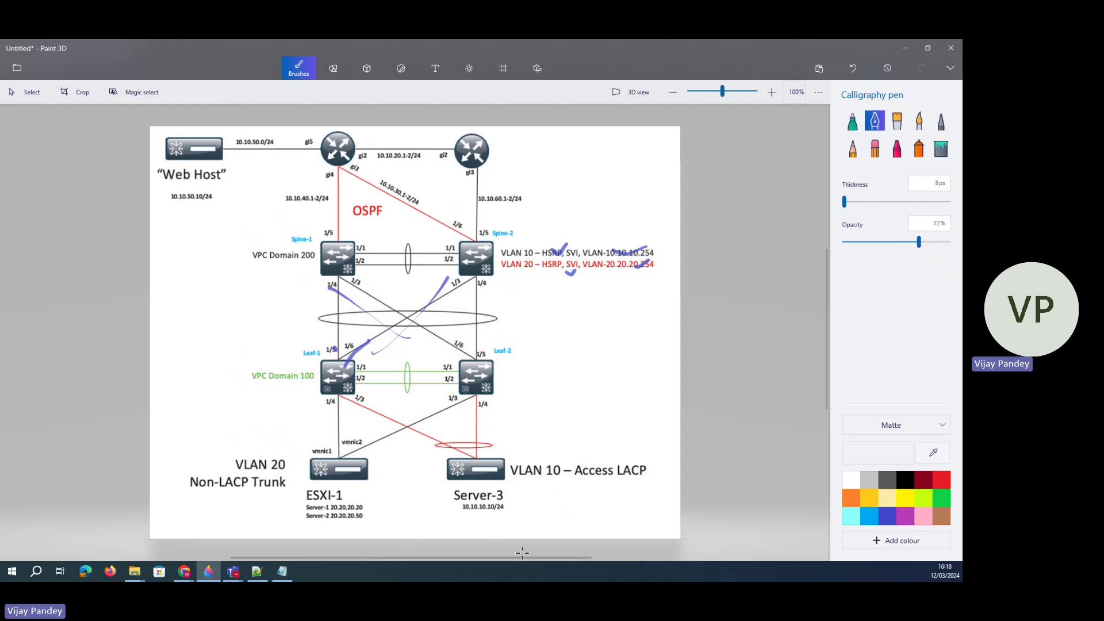
{"action": "mouse_move", "coordinate": [187, 572]}
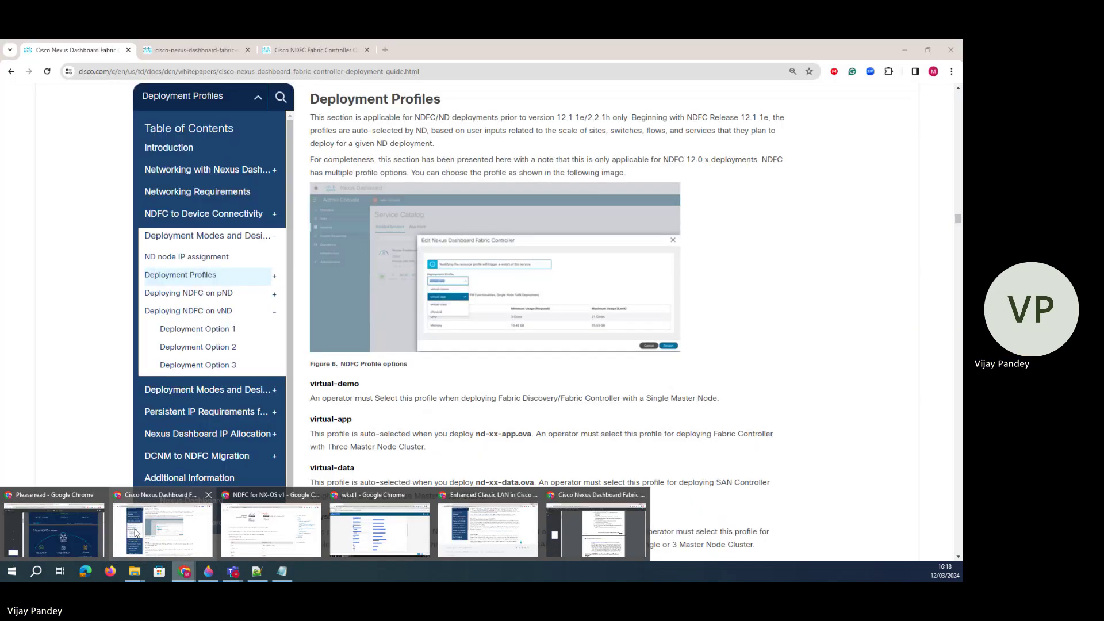
{"action": "left_click", "coordinate": [374, 549]}
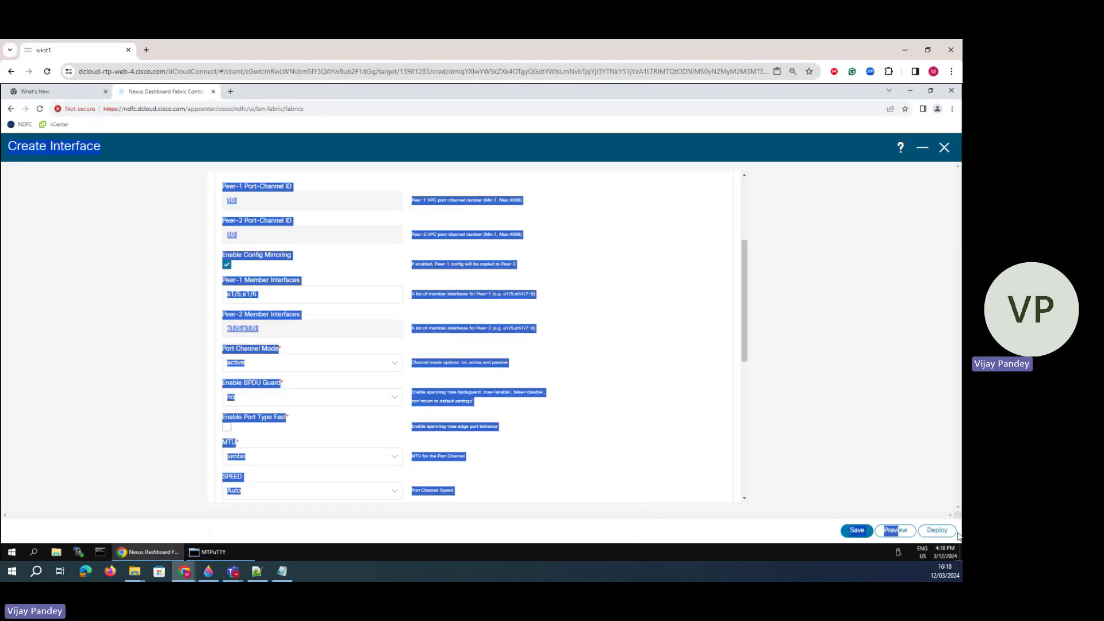
- Discard the port-channel form and reopen classic-lan-fabric's Interfaces list showing vPC10 and vPC20
{"action": "left_click", "coordinate": [944, 148]}
{"action": "key", "text": "Escape"}
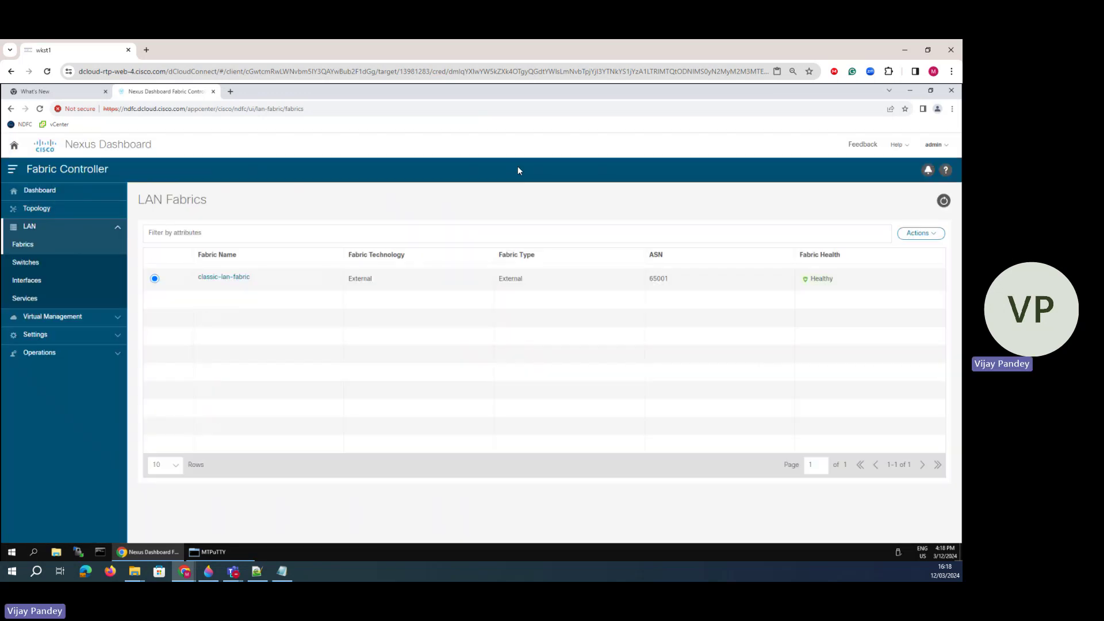
{"action": "left_click", "coordinate": [222, 279]}
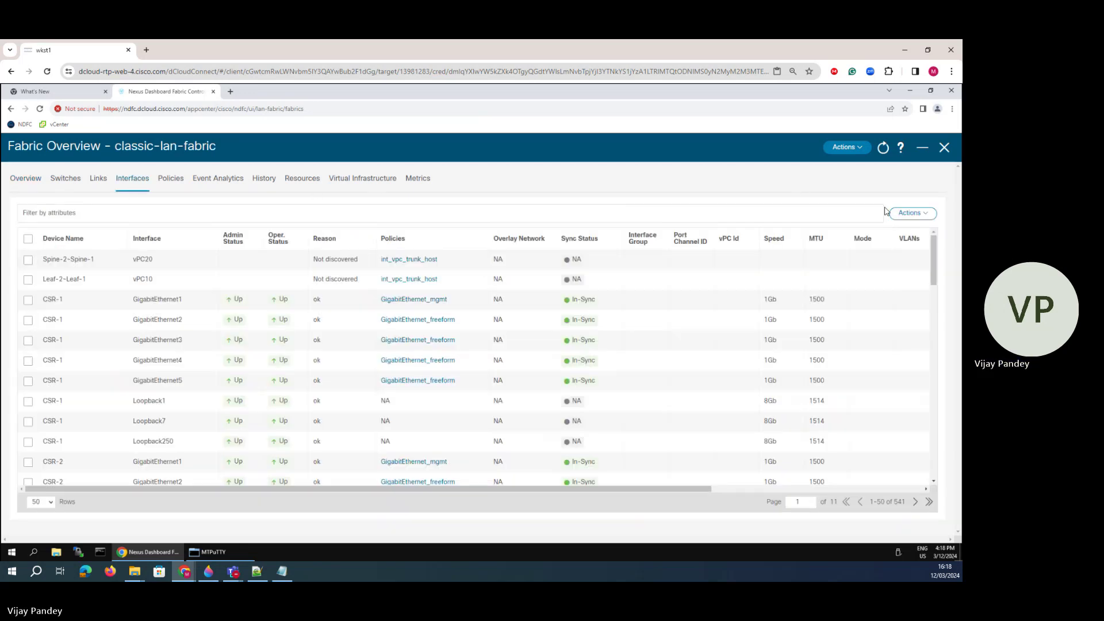
{"action": "left_click", "coordinate": [911, 213]}
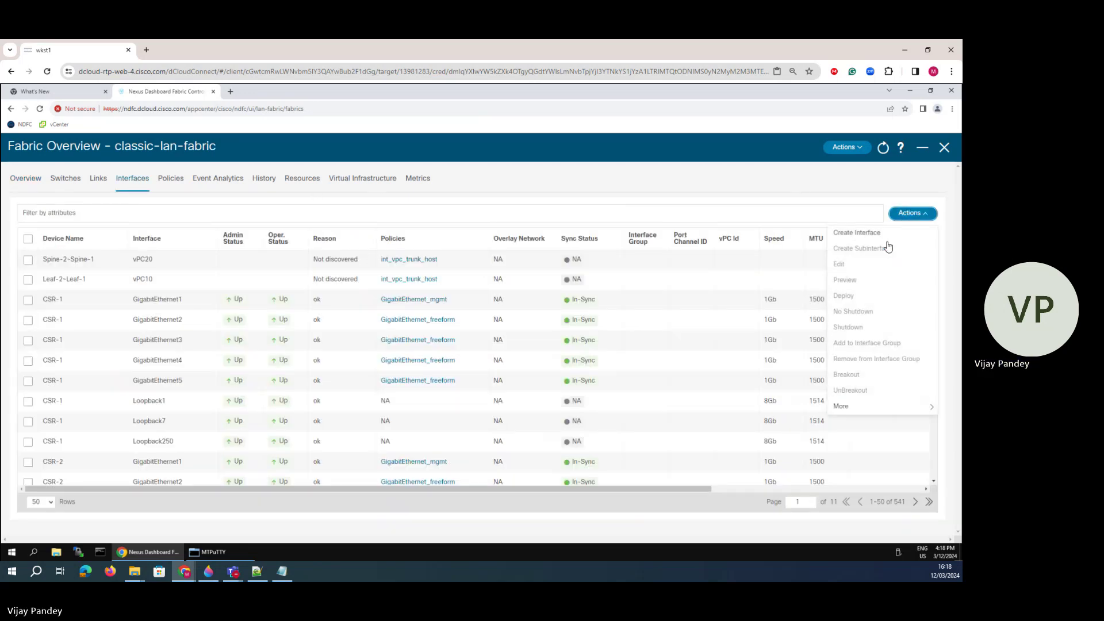
{"action": "left_click", "coordinate": [815, 207]}
{"action": "left_click_drag", "start_coordinate": [824, 299], "coordinate": [813, 299]}
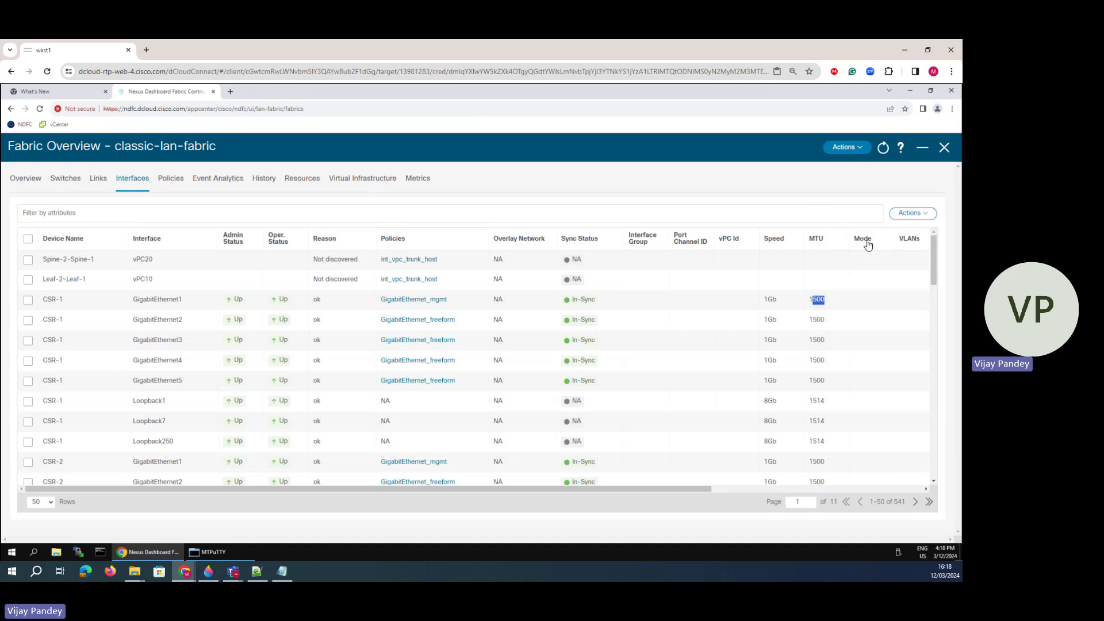
{"action": "left_click_drag", "start_coordinate": [897, 239], "coordinate": [909, 238]}
{"action": "left_click_drag", "start_coordinate": [657, 488], "coordinate": [882, 460]}
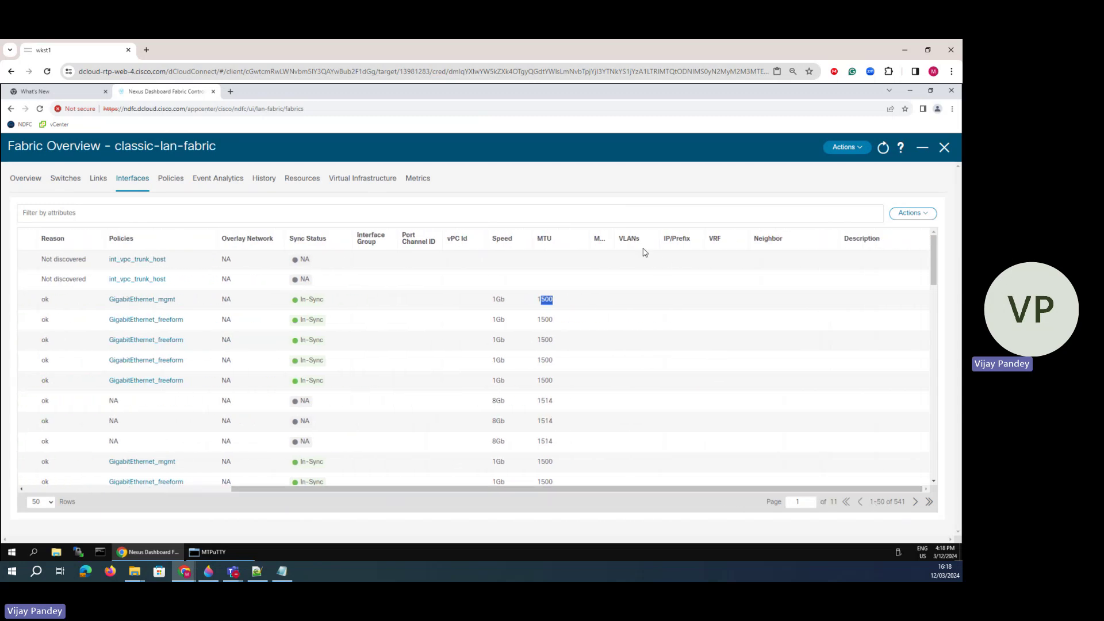
- Create a new SVI interface on Spine-1 with VLAN ID 10
{"action": "left_click", "coordinate": [912, 212]}
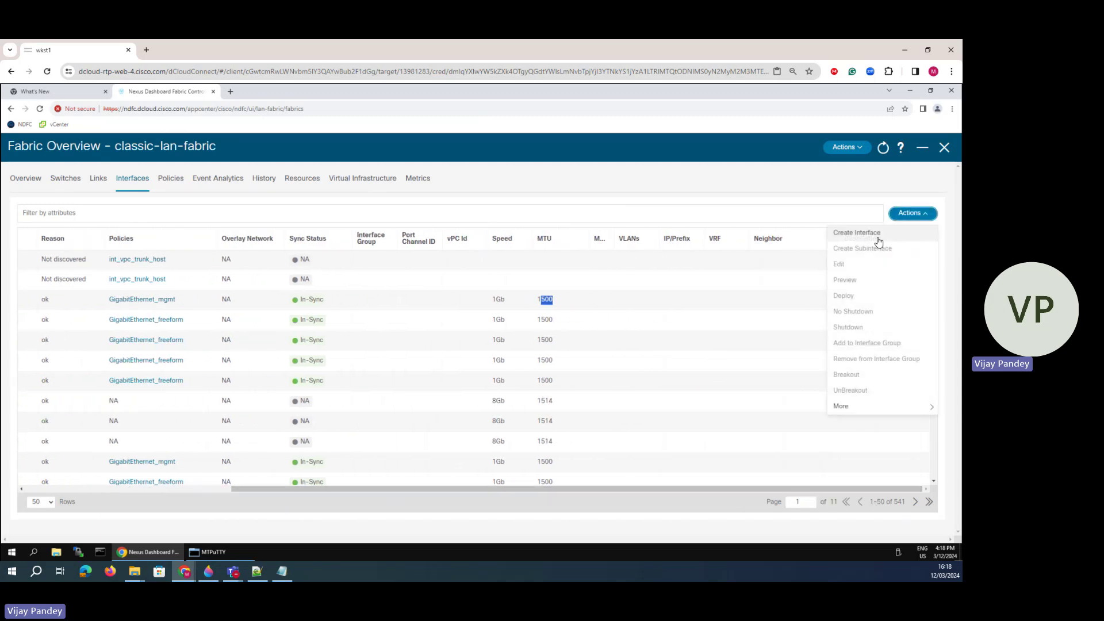
{"action": "left_click", "coordinate": [876, 241]}
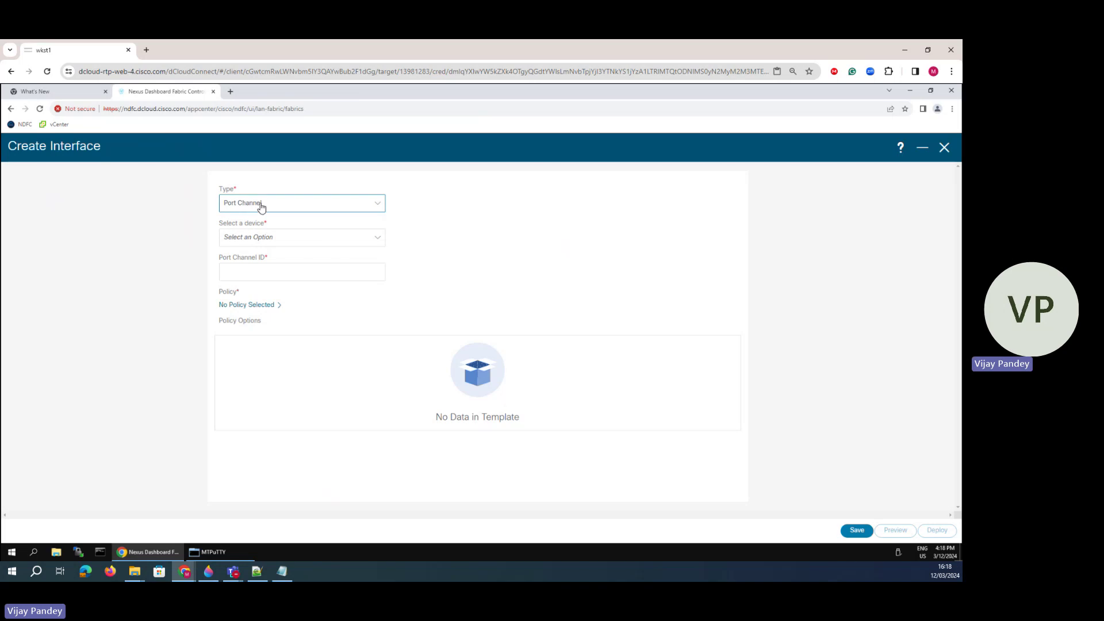
{"action": "left_click", "coordinate": [261, 206]}
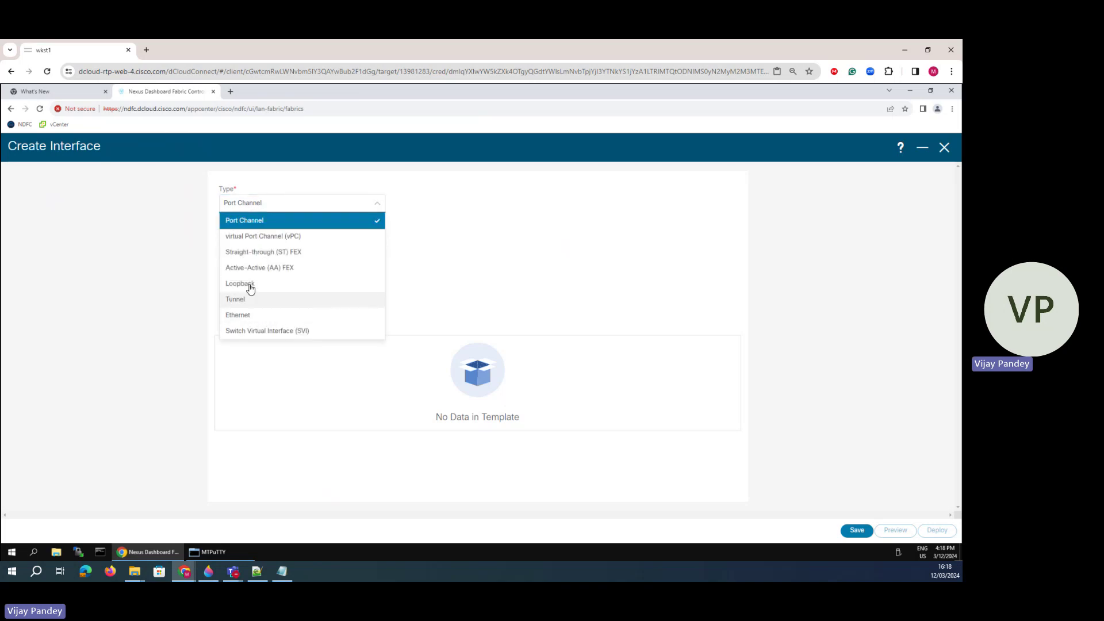
{"action": "left_click", "coordinate": [257, 334]}
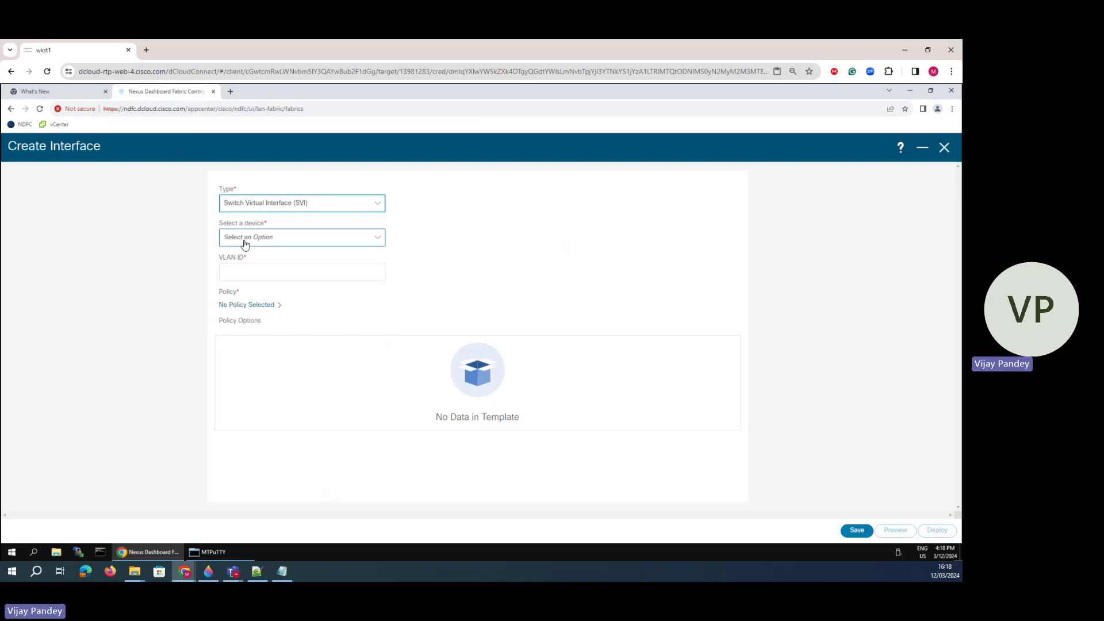
{"action": "left_click", "coordinate": [241, 240]}
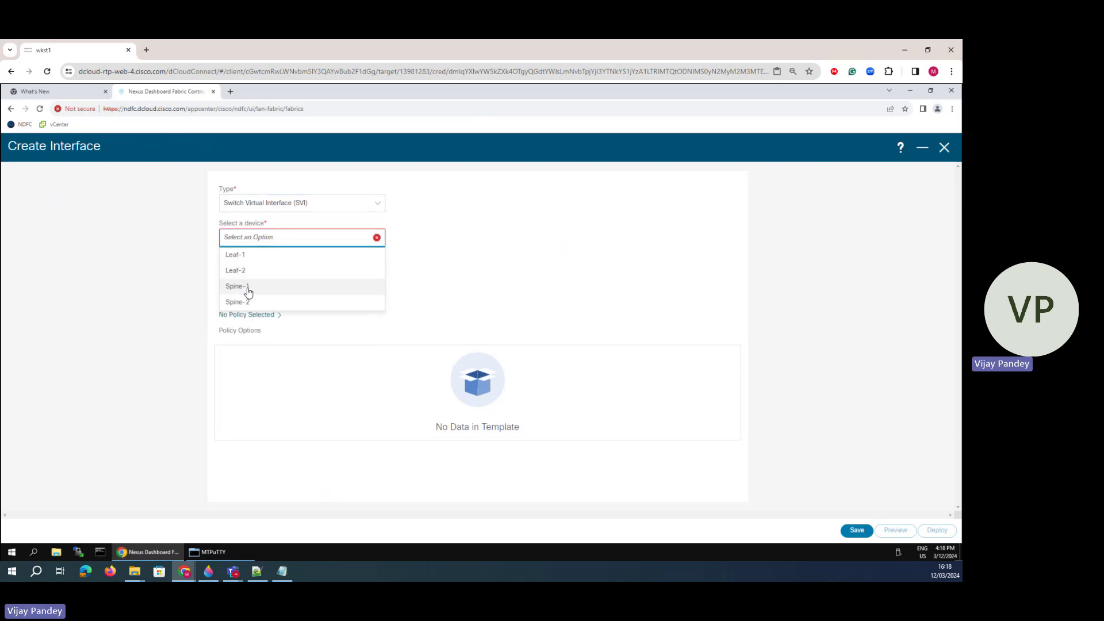
{"action": "left_click", "coordinate": [249, 291]}
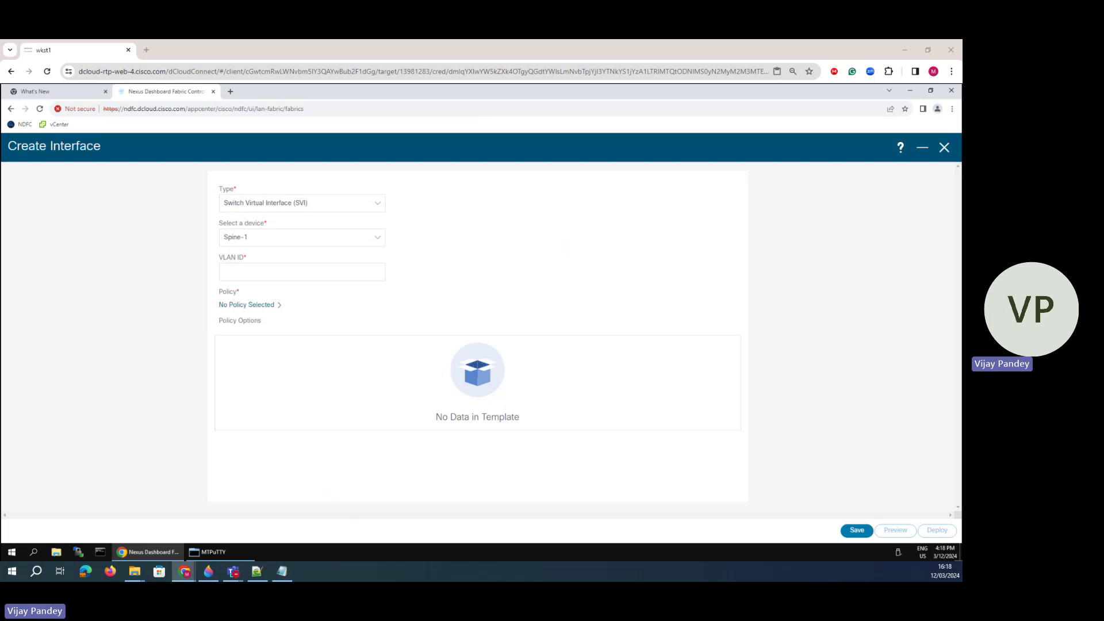
{"action": "left_click", "coordinate": [279, 270]}
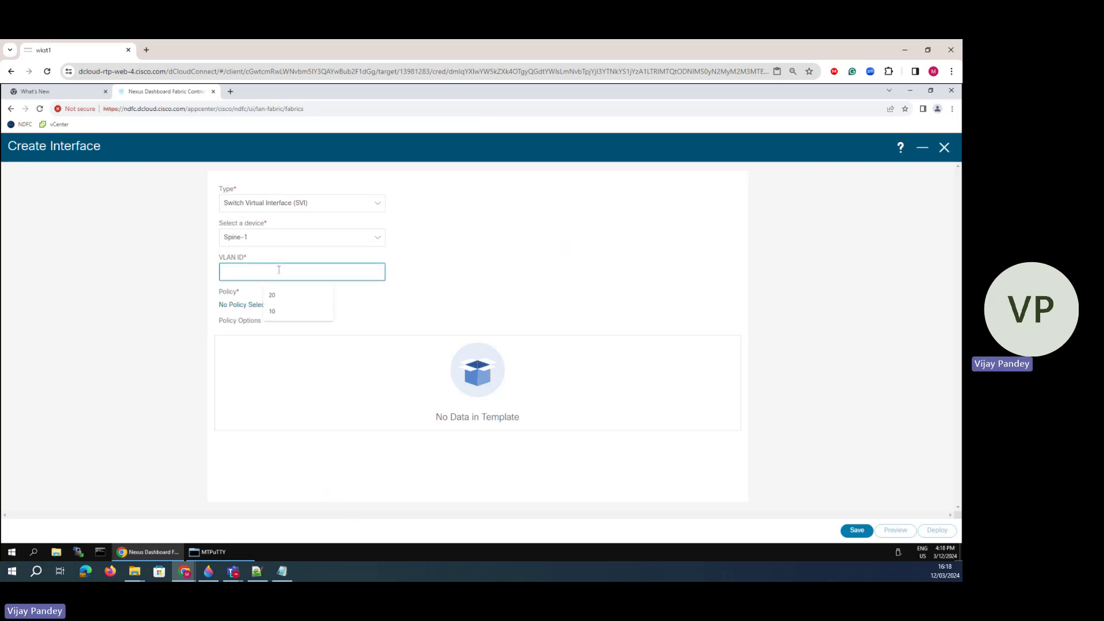
{"action": "type", "text": "10"}
- Attach the int_vlan policy and check the network diagram for the addressing
{"action": "left_click", "coordinate": [244, 306]}
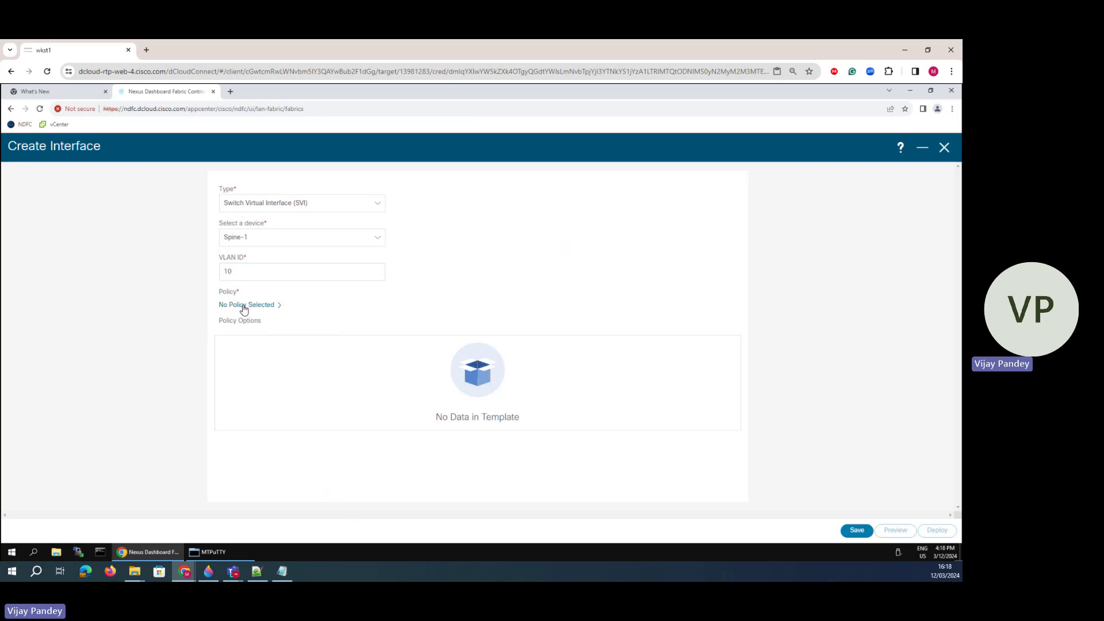
{"action": "left_click", "coordinate": [391, 209]}
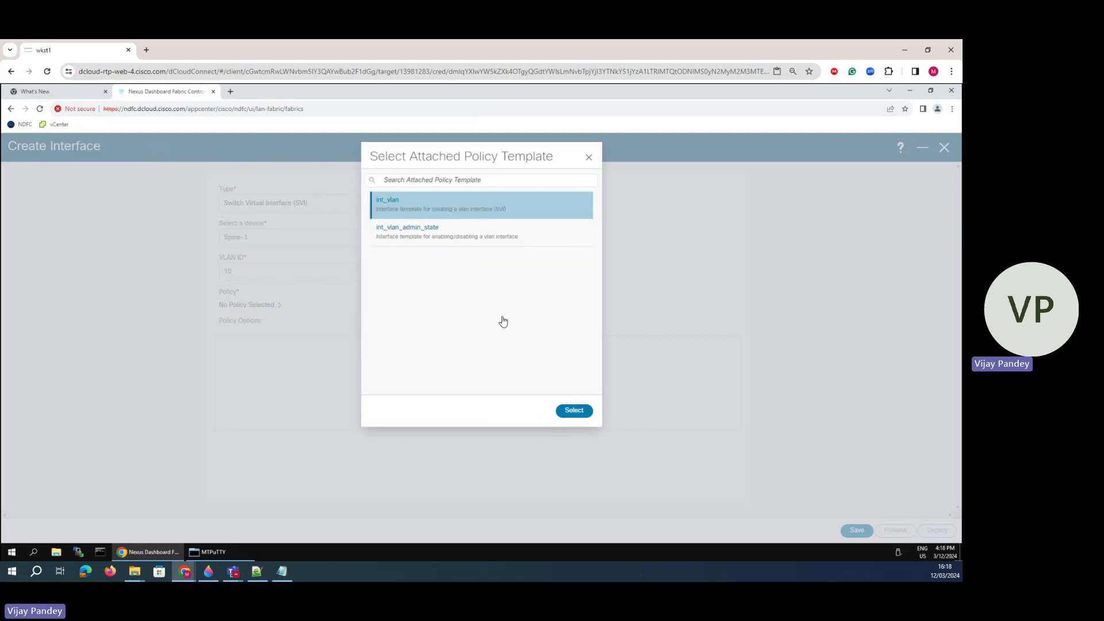
{"action": "left_click", "coordinate": [573, 411]}
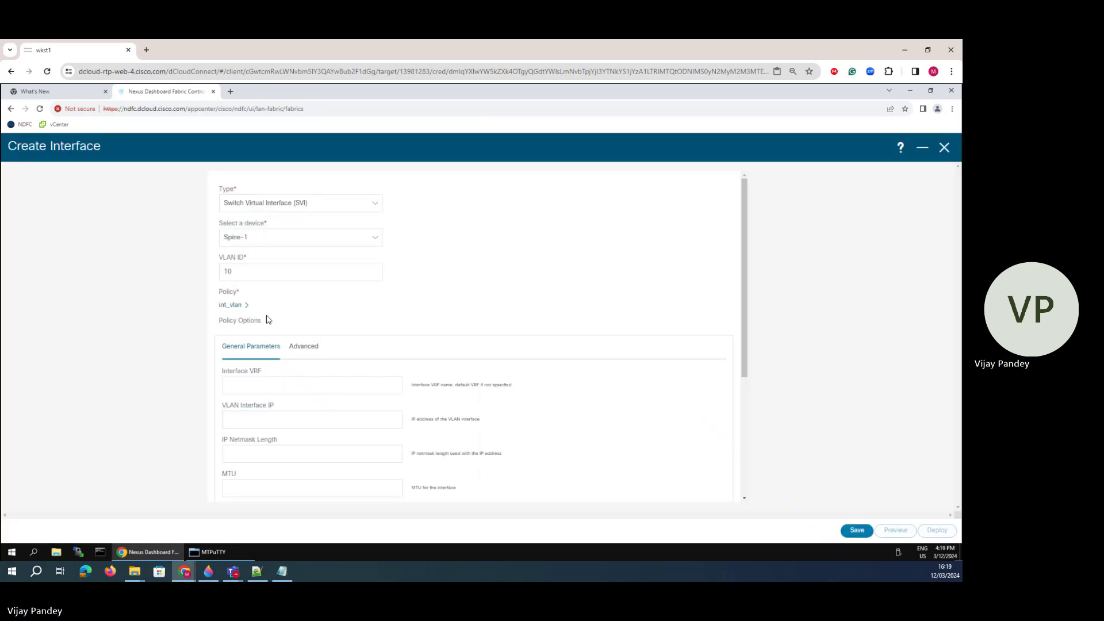
{"action": "scroll", "coordinate": [268, 320], "scroll_direction": "down", "scroll_amount": 2}
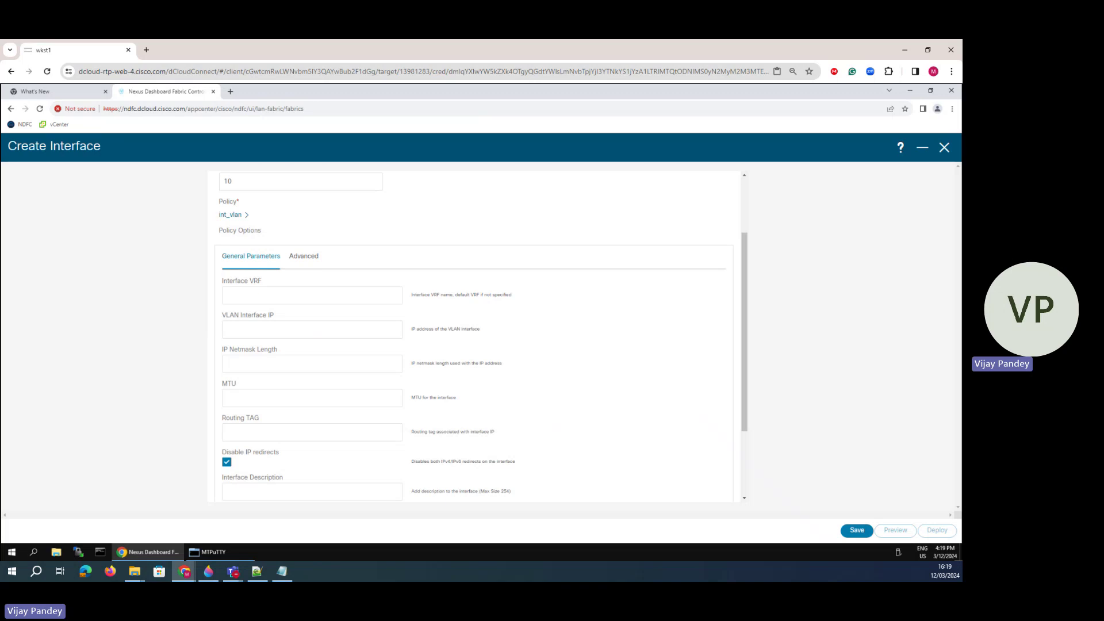
{"action": "left_click", "coordinate": [303, 290]}
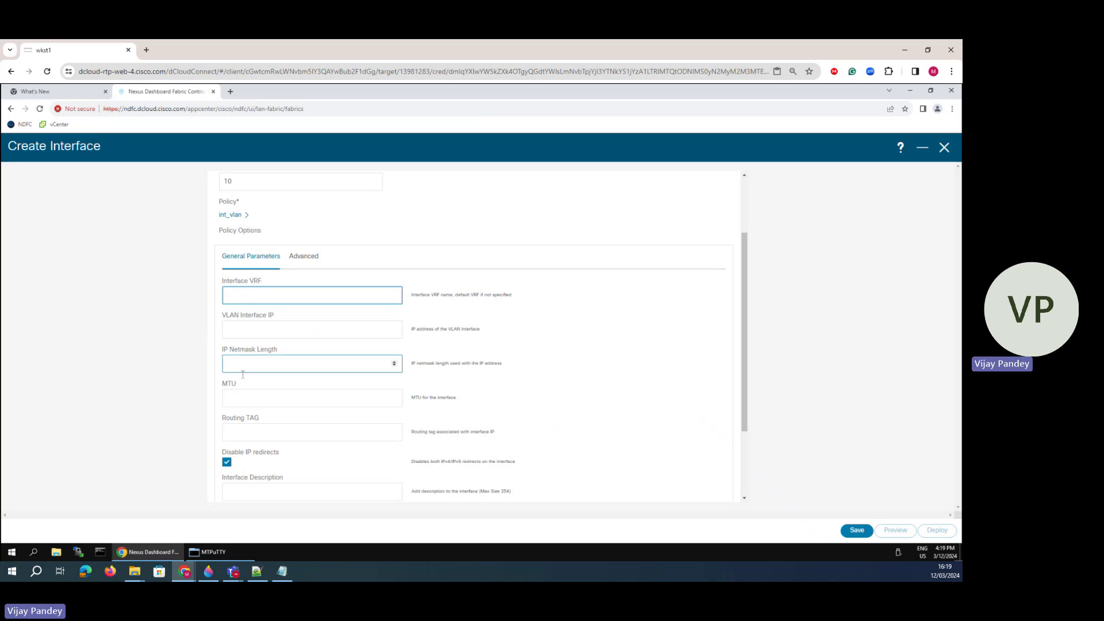
{"action": "left_click", "coordinate": [209, 570]}
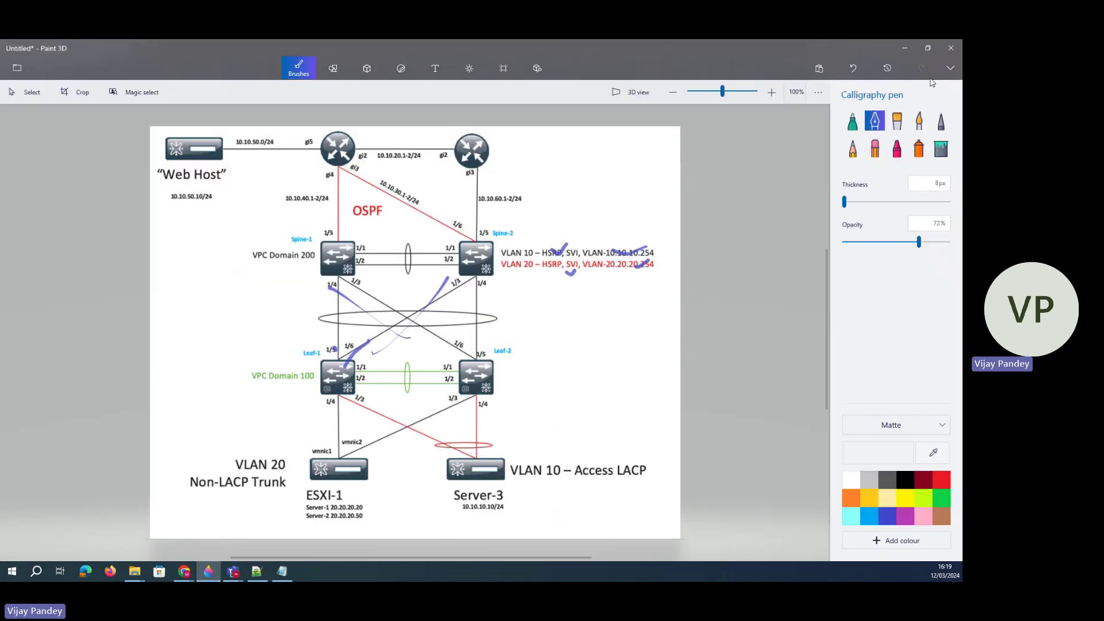
{"action": "left_click", "coordinate": [904, 48]}
- Paste 10.10.10.1 as the VLAN interface IP, checking the diagram for the prefix
{"action": "left_click", "coordinate": [254, 365]}
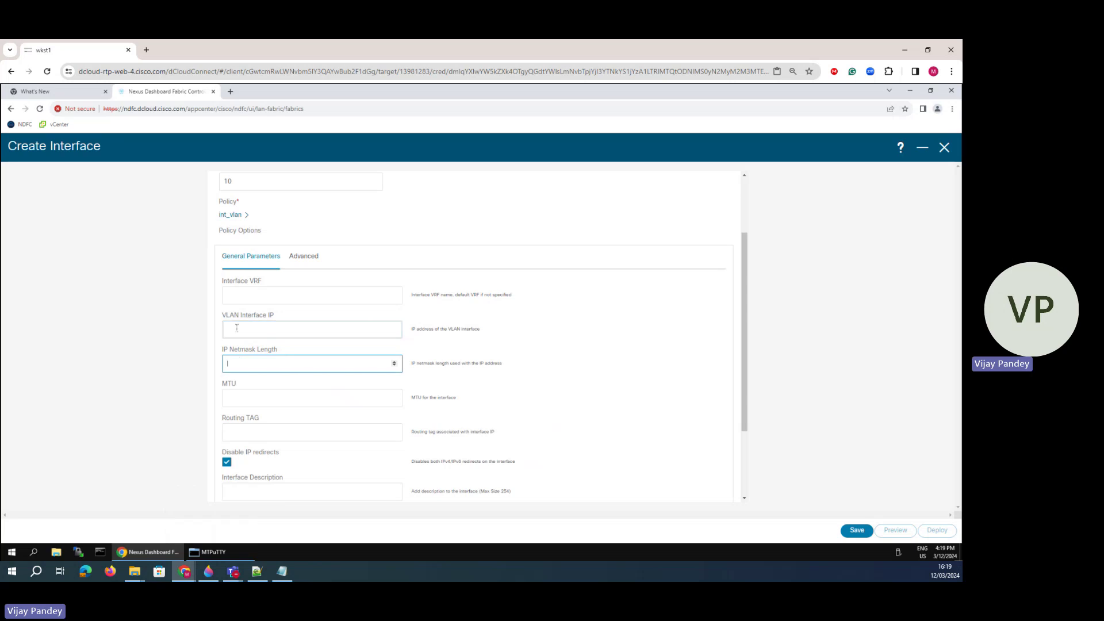
{"action": "left_click", "coordinate": [258, 330]}
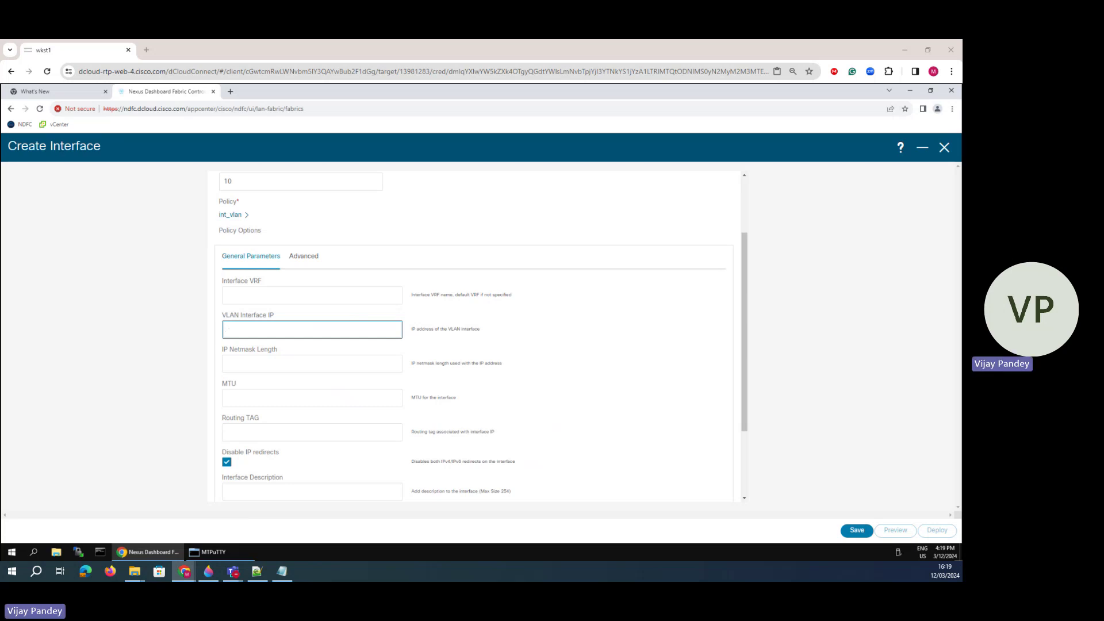
{"action": "type", "text": "10.10.10.1"}
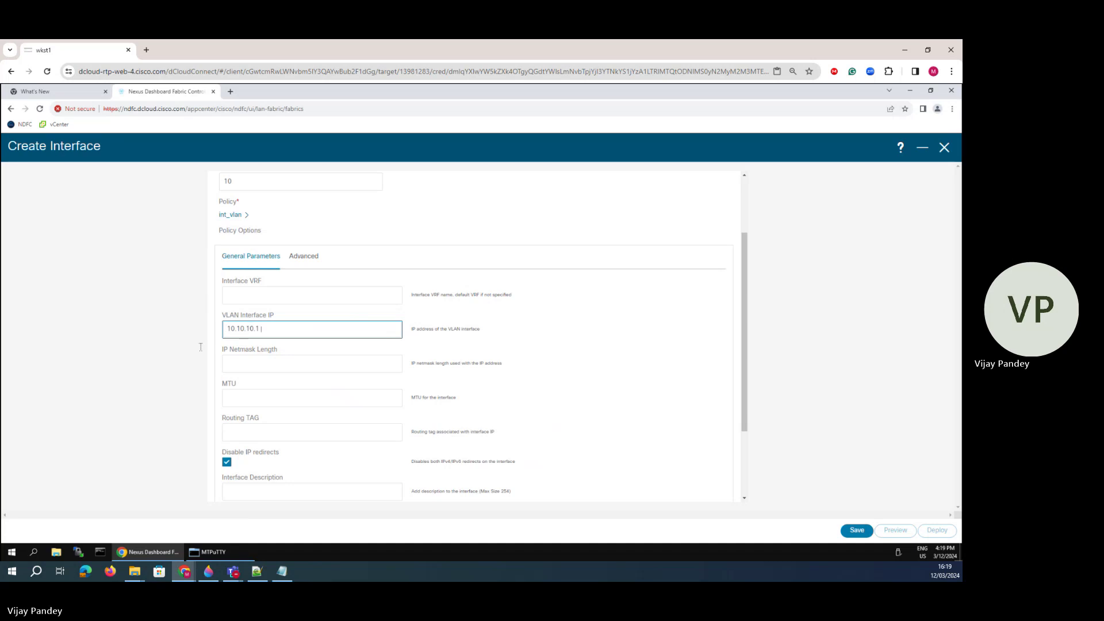
{"action": "left_click", "coordinate": [154, 368]}
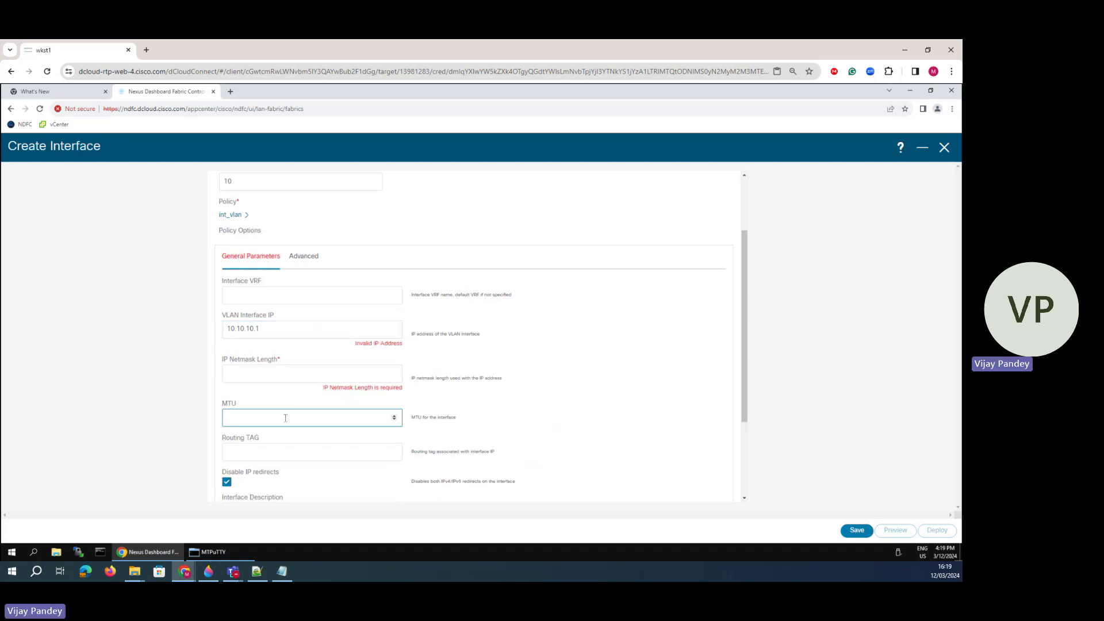
{"action": "left_click", "coordinate": [282, 329]}
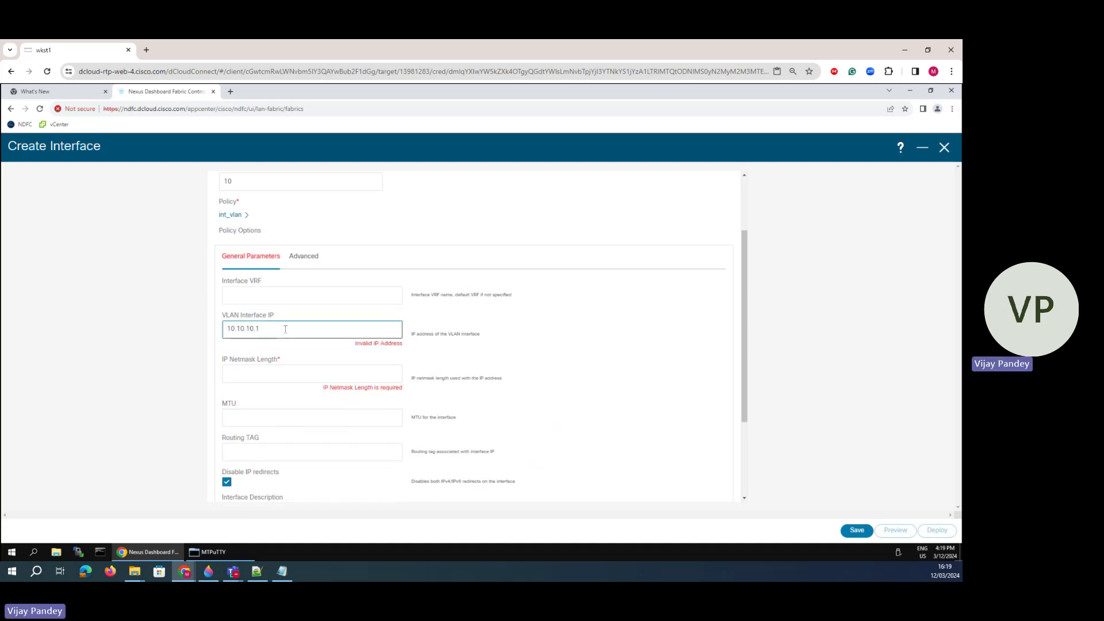
{"action": "key", "text": "BackSpace"}
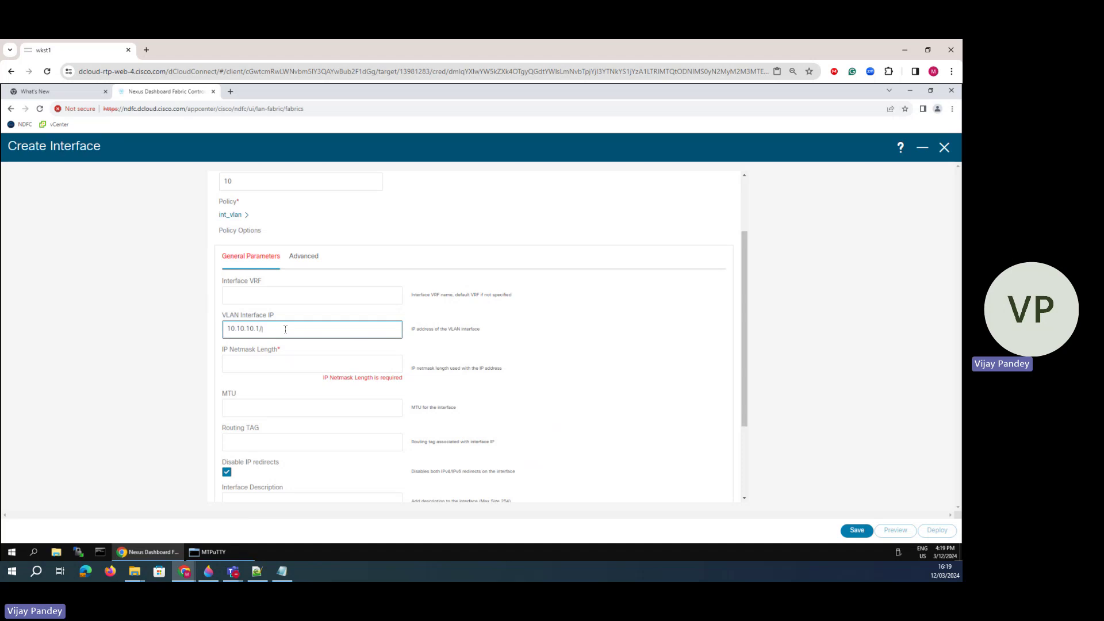
{"action": "type", "text": "/24"}
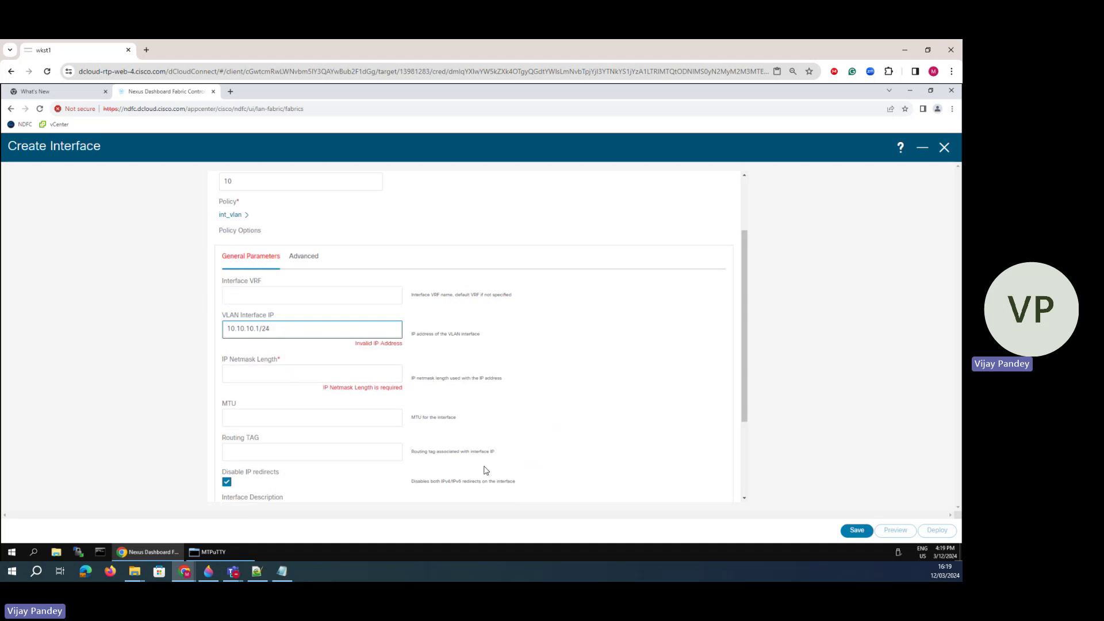
{"action": "left_click", "coordinate": [207, 571]}
{"action": "left_click", "coordinate": [184, 571]}
- Set the IP netmask length to 24 and leave MTU empty
{"action": "key", "text": "BackSpace"}
{"action": "key", "text": "BackSpace"}
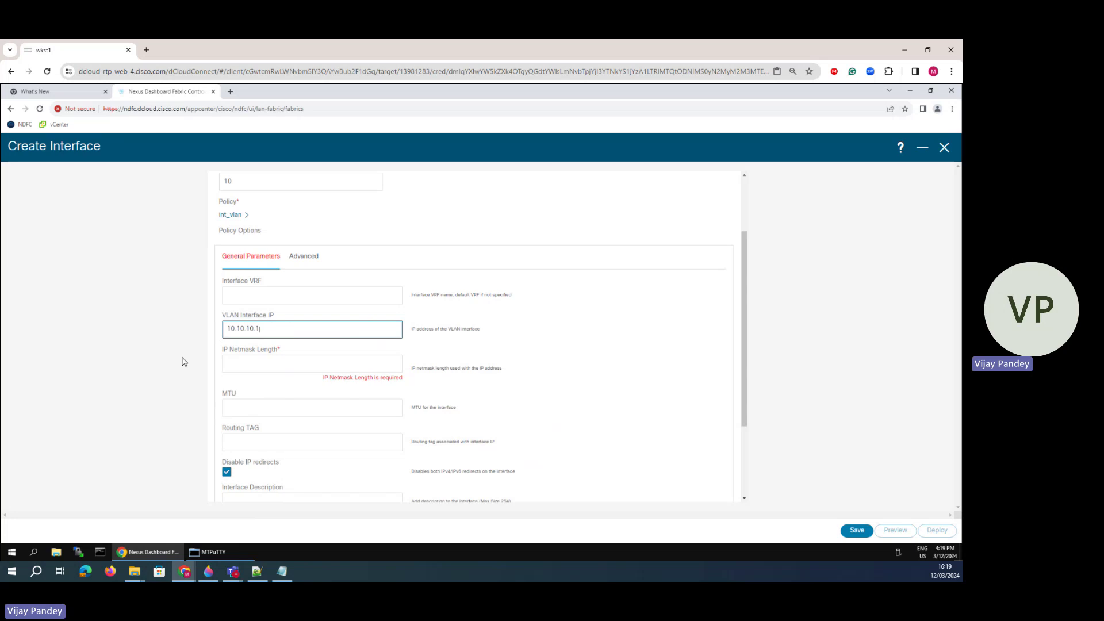
{"action": "left_click", "coordinate": [251, 361]}
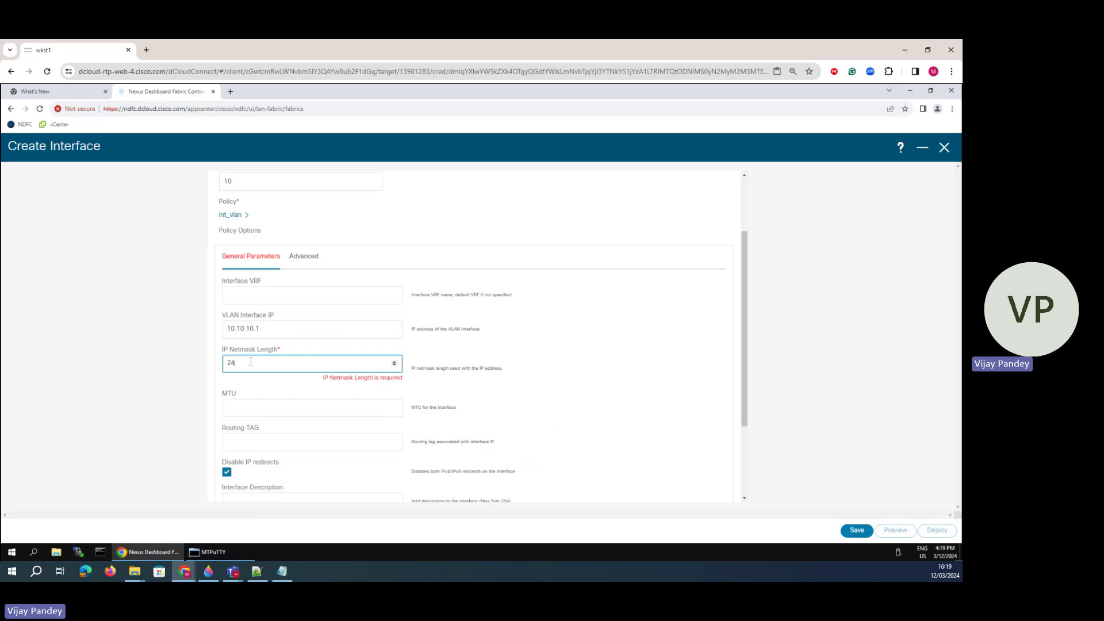
{"action": "left_click", "coordinate": [230, 403]}
{"action": "left_click", "coordinate": [222, 374]}
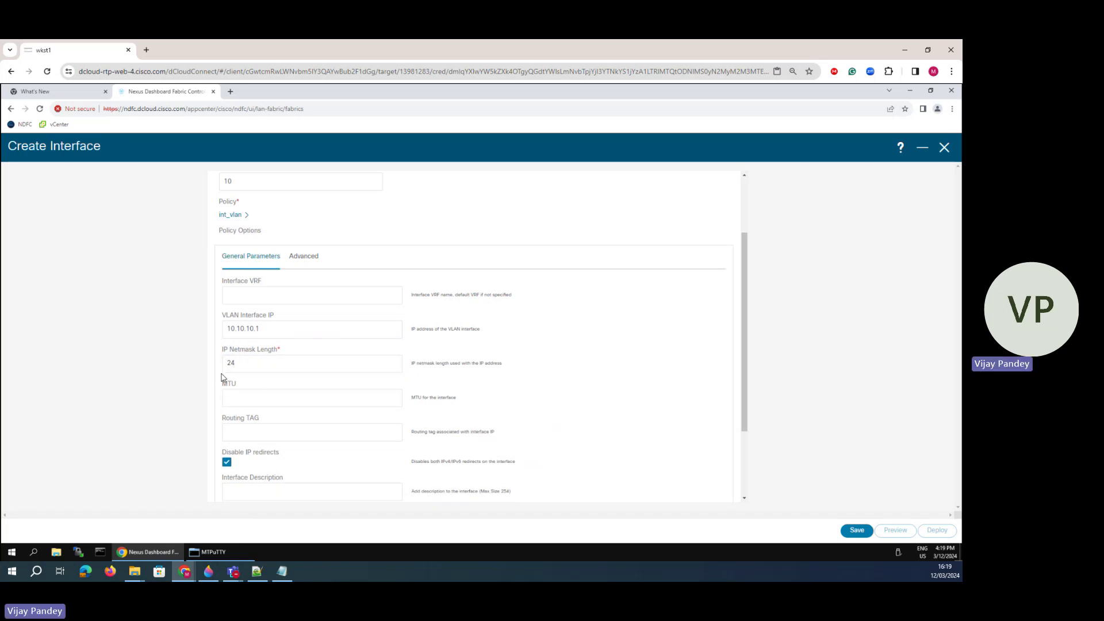
{"action": "scroll", "coordinate": [222, 376], "scroll_direction": "down", "scroll_amount": 2}
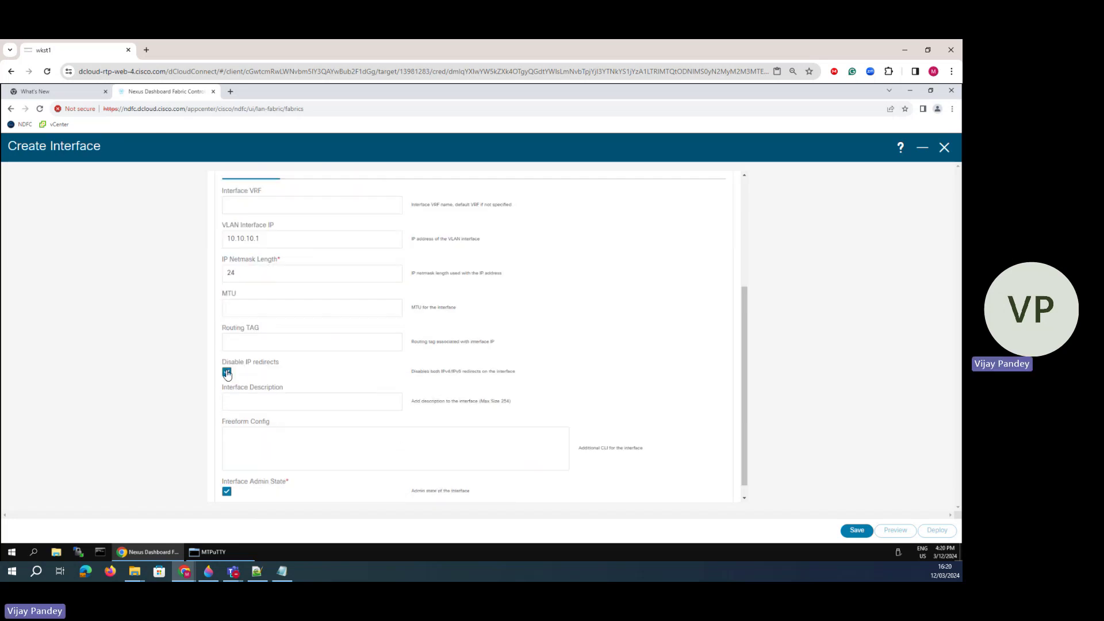
{"action": "scroll", "coordinate": [246, 387], "scroll_direction": "down", "scroll_amount": 1}
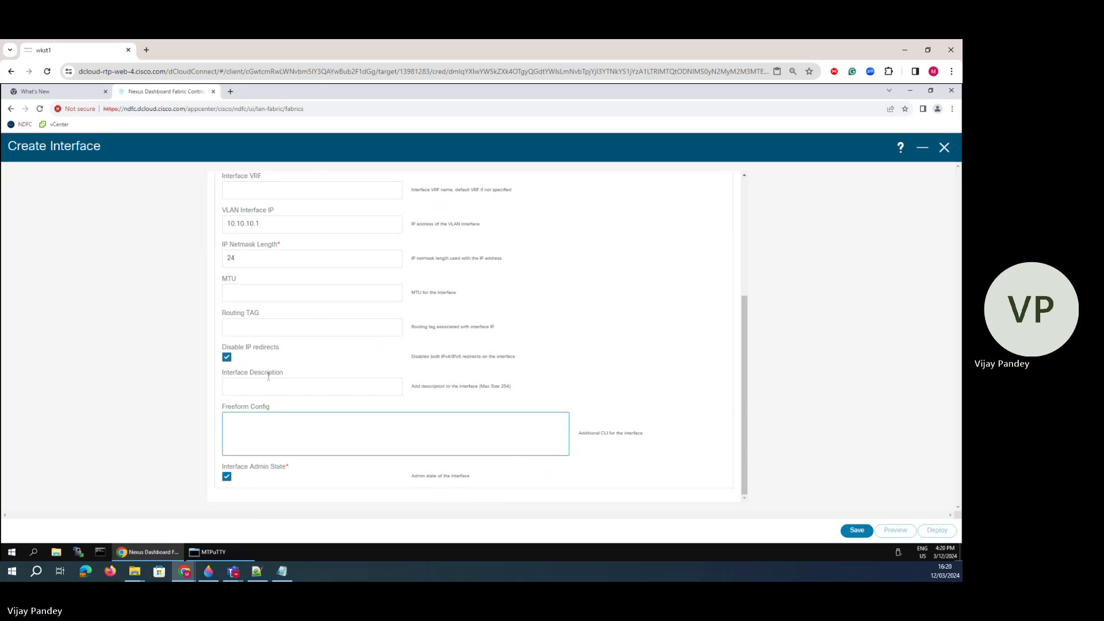
{"action": "scroll", "coordinate": [268, 366], "scroll_direction": "up", "scroll_amount": 4}
- Enable HSRP with virtual address 10.10.10.254 and group 10
{"action": "left_click", "coordinate": [310, 352]}
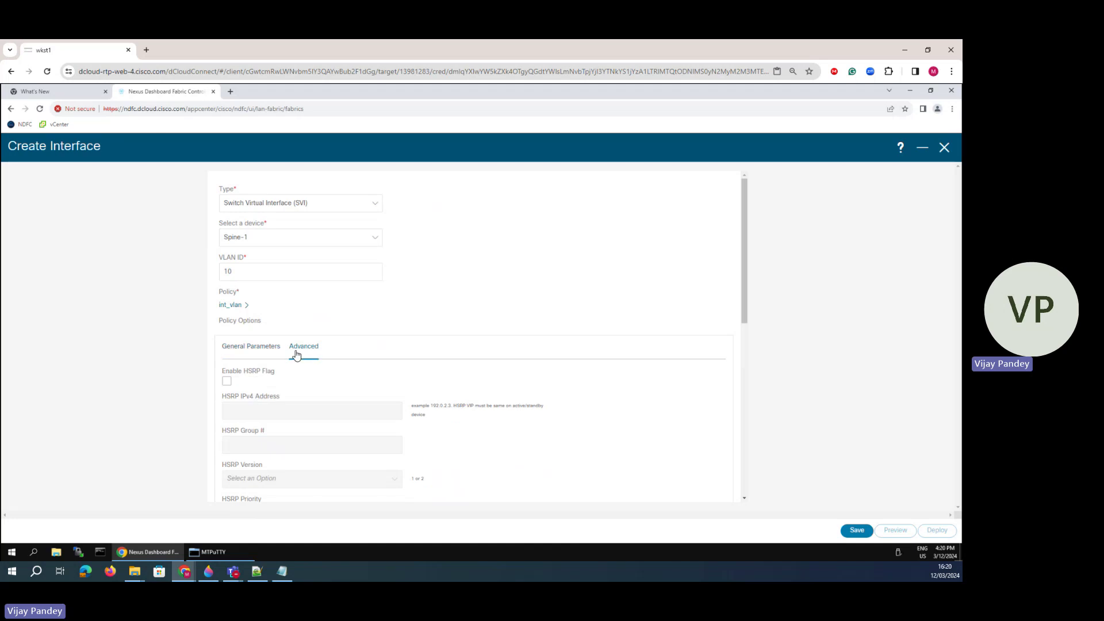
{"action": "scroll", "coordinate": [227, 320], "scroll_direction": "down", "scroll_amount": 3}
{"action": "scroll", "coordinate": [273, 340], "scroll_direction": "up", "scroll_amount": 3}
{"action": "left_click", "coordinate": [227, 381]}
{"action": "left_click", "coordinate": [235, 413]}
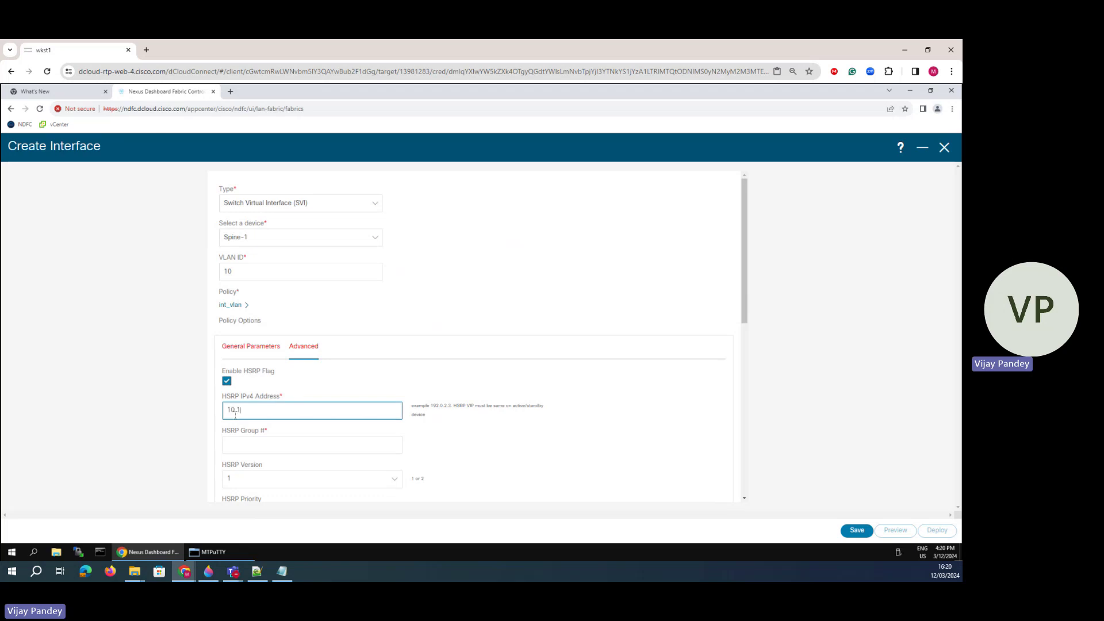
{"action": "type", "text": "10.10.10.254"}
{"action": "left_click", "coordinate": [314, 454]}
{"action": "scroll", "coordinate": [315, 453], "scroll_direction": "down", "scroll_amount": 2}
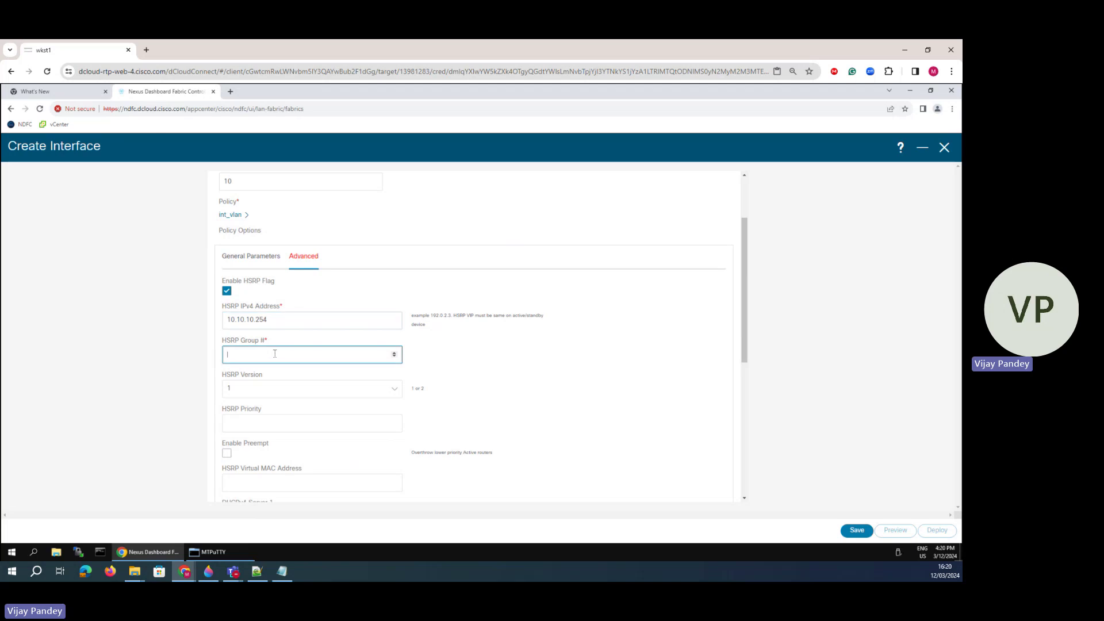
{"action": "type", "text": "10"}
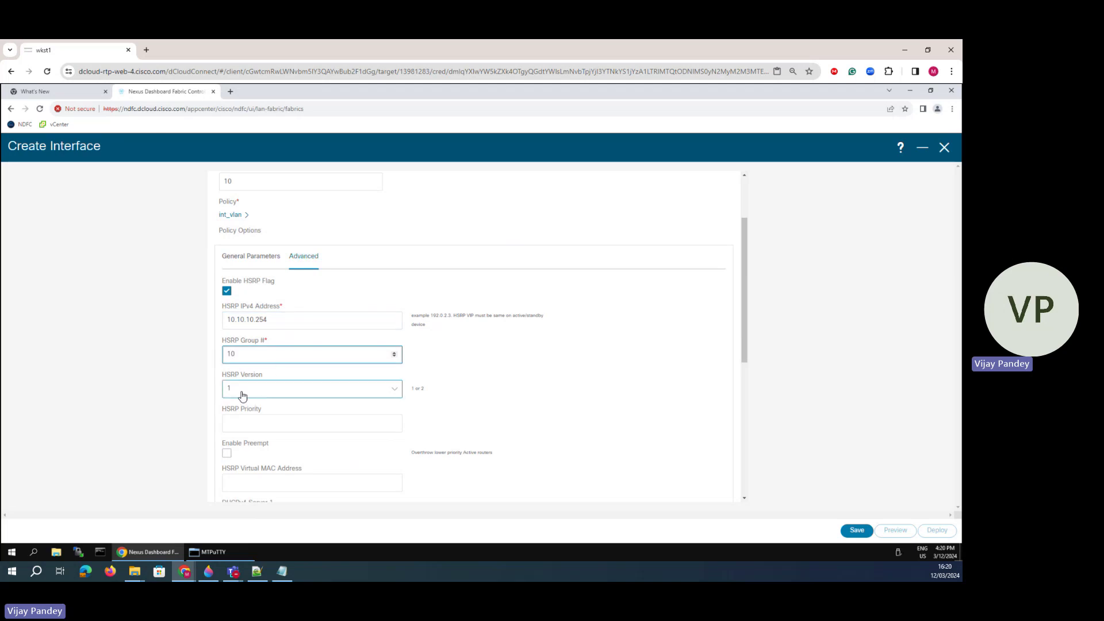
- Set HSRP version 2, priority 50, and enable preemption
{"action": "left_click", "coordinate": [242, 395]}
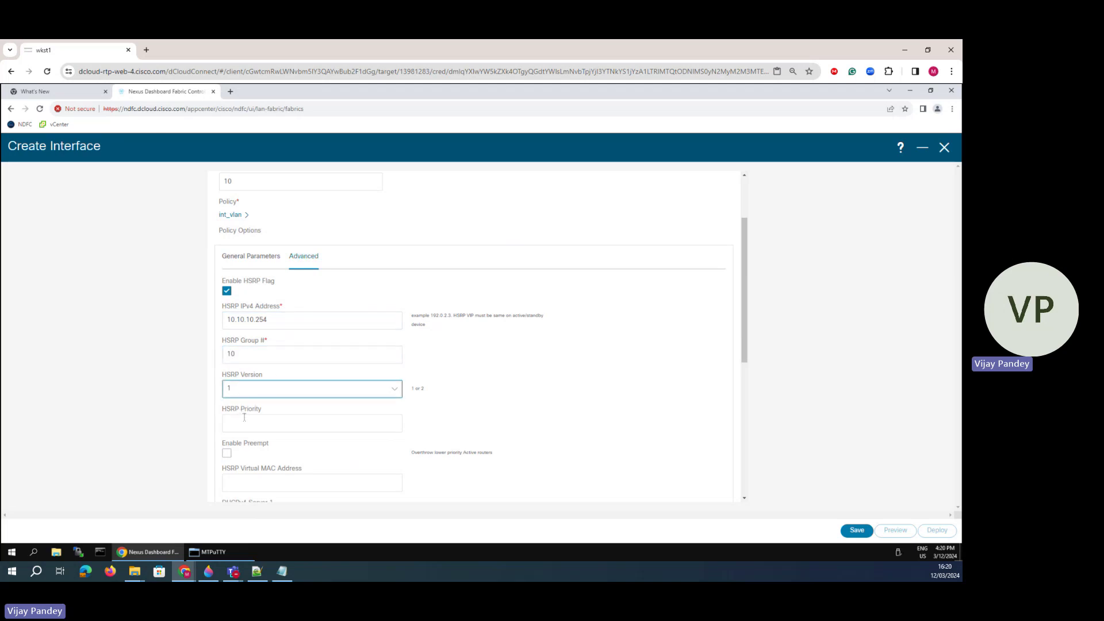
{"action": "left_click", "coordinate": [244, 421]}
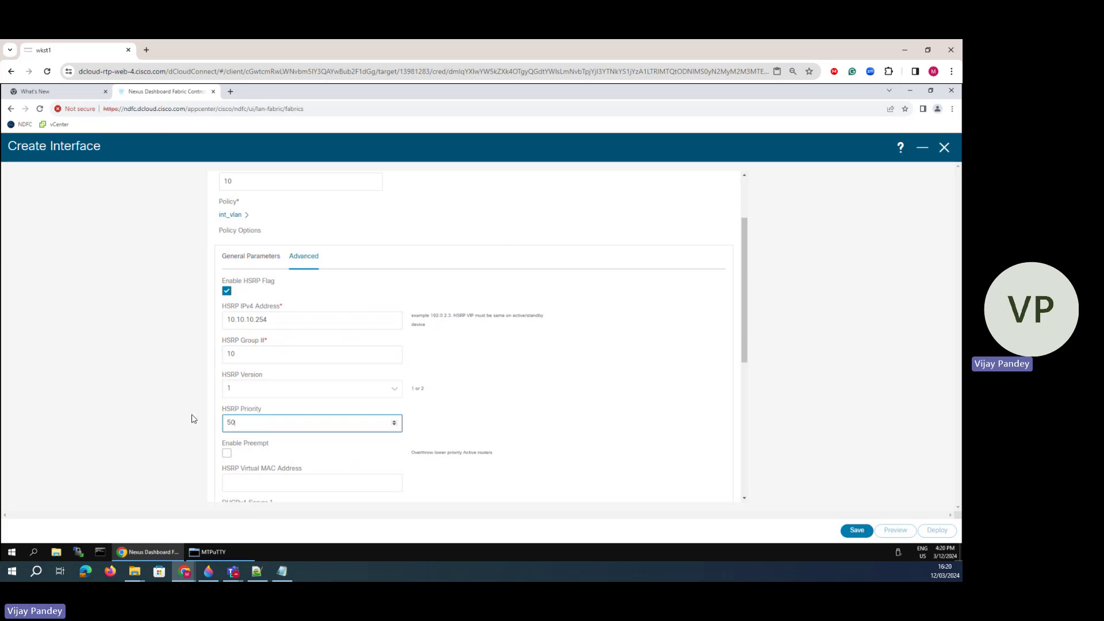
{"action": "scroll", "coordinate": [246, 408], "scroll_direction": "down", "scroll_amount": 2}
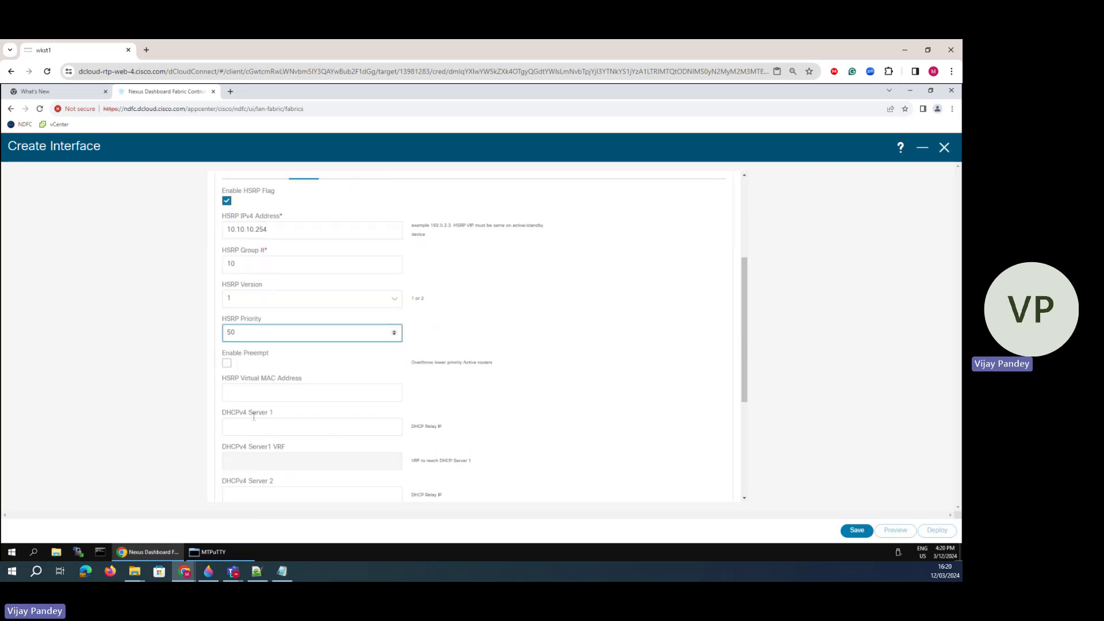
{"action": "left_click", "coordinate": [294, 303]}
{"action": "left_click", "coordinate": [241, 335]}
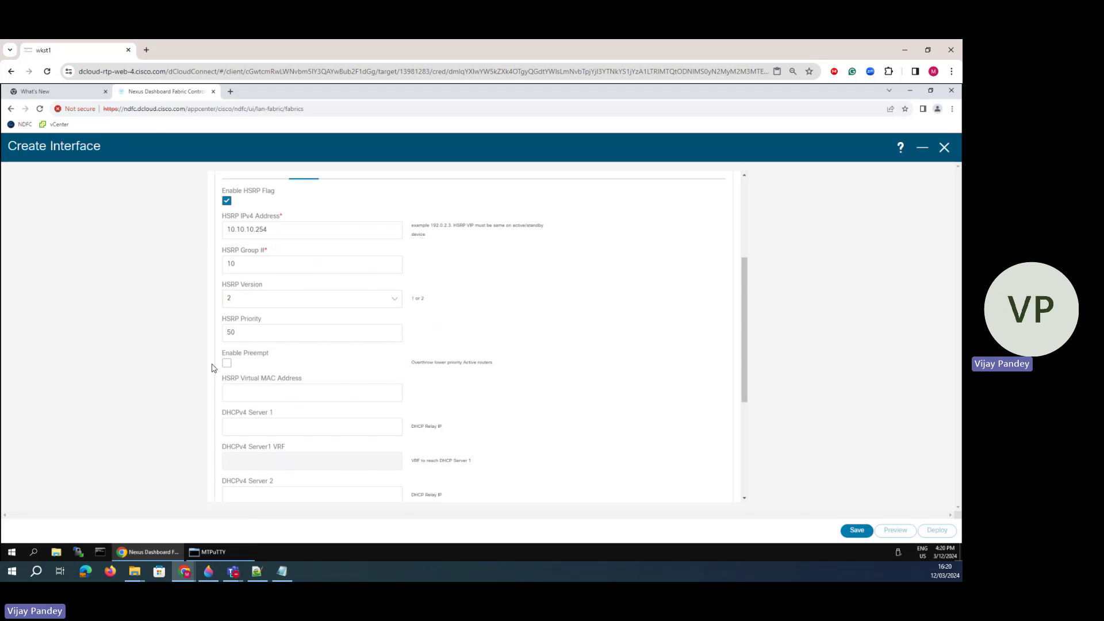
{"action": "scroll", "coordinate": [248, 363], "scroll_direction": "down", "scroll_amount": 4}
{"action": "scroll", "coordinate": [248, 363], "scroll_direction": "up", "scroll_amount": 4}
{"action": "left_click", "coordinate": [227, 363]}
{"action": "scroll", "coordinate": [340, 438], "scroll_direction": "down", "scroll_amount": 5}
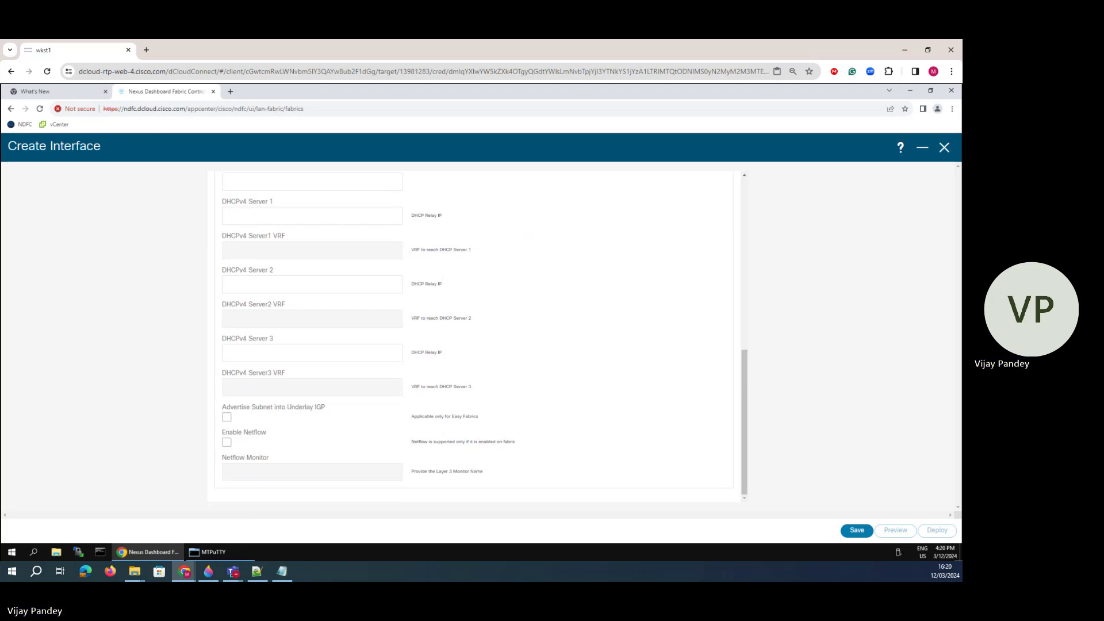
- Save Spine-1's VLAN 10 SVI and close the form
{"action": "left_click", "coordinate": [856, 530]}
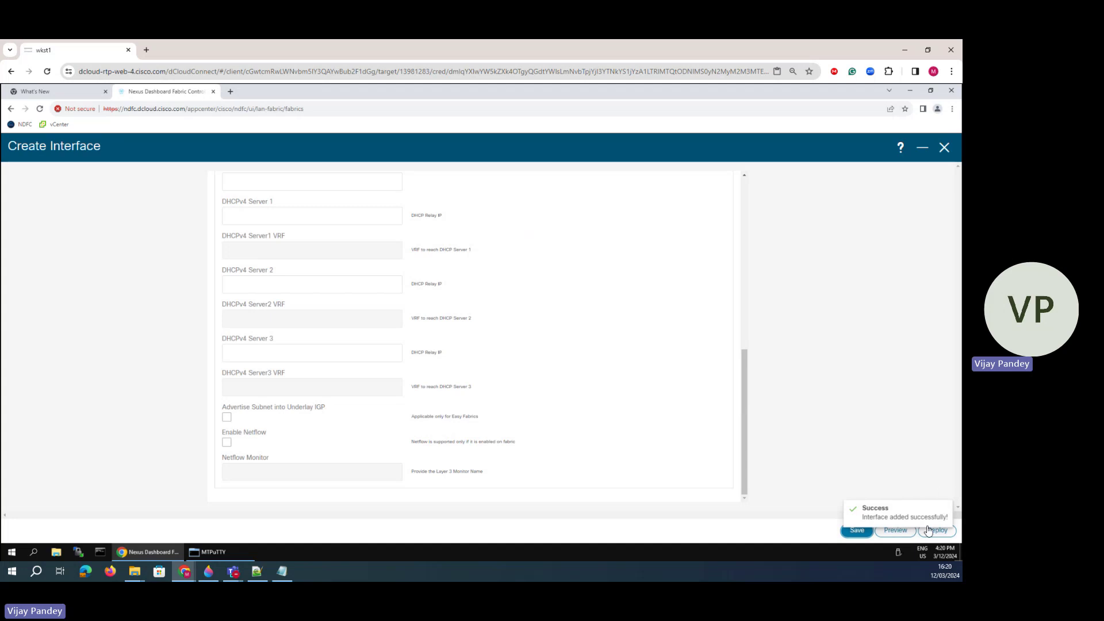
{"action": "left_click", "coordinate": [944, 148]}
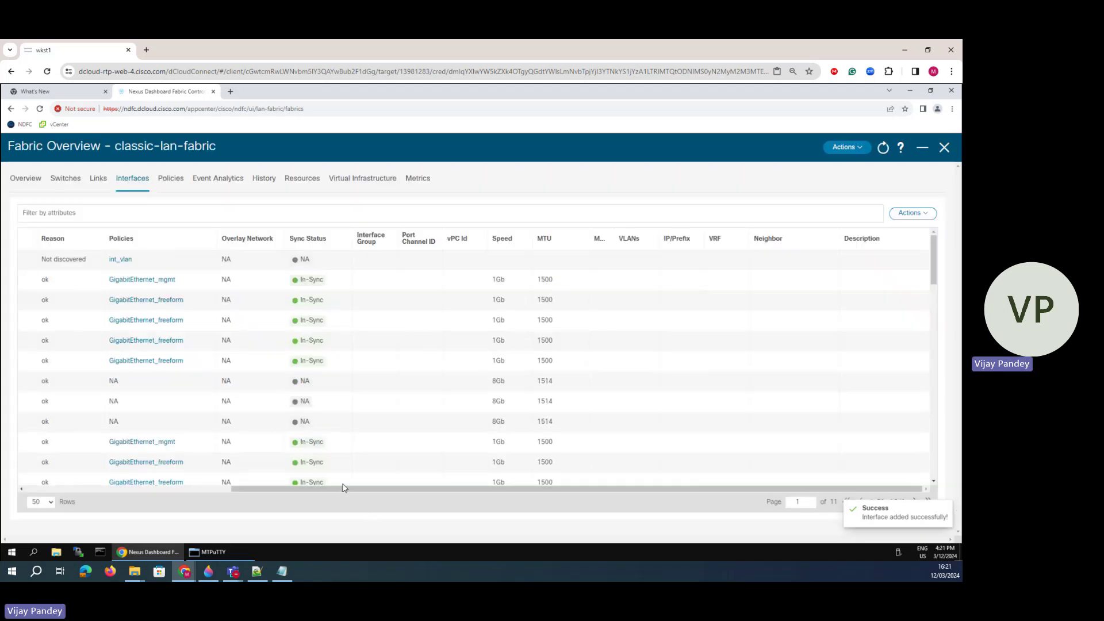
{"action": "left_click_drag", "start_coordinate": [348, 489], "coordinate": [23, 486]}
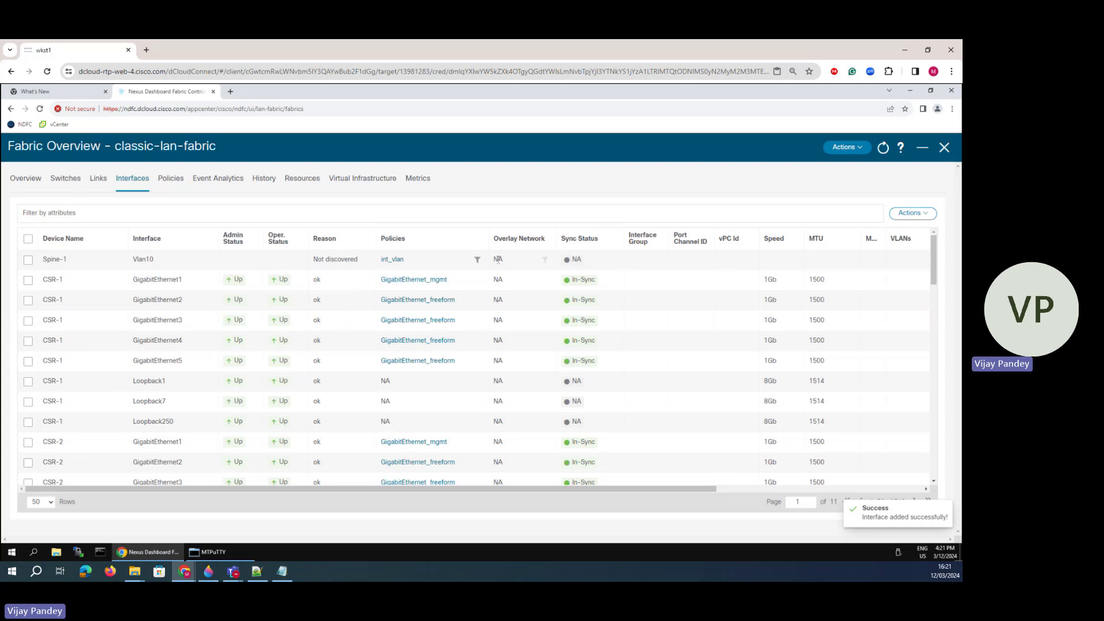
{"action": "left_click", "coordinate": [903, 214]}
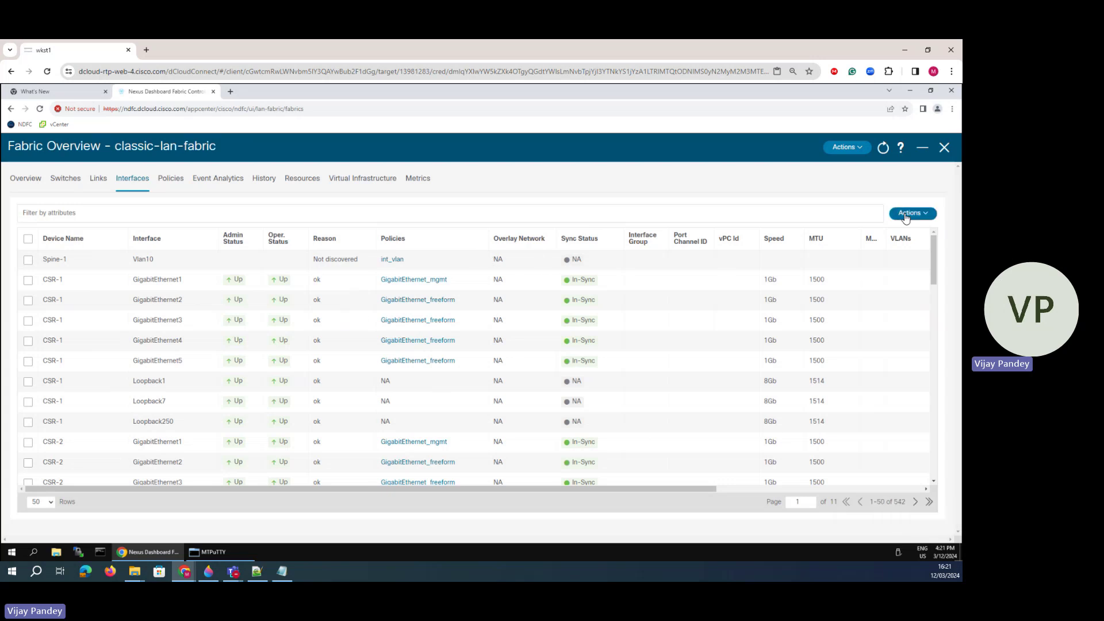
- Start a new SVI on Spine-2 for VLAN 10 with the int_vlan policy
{"action": "left_click", "coordinate": [861, 237]}
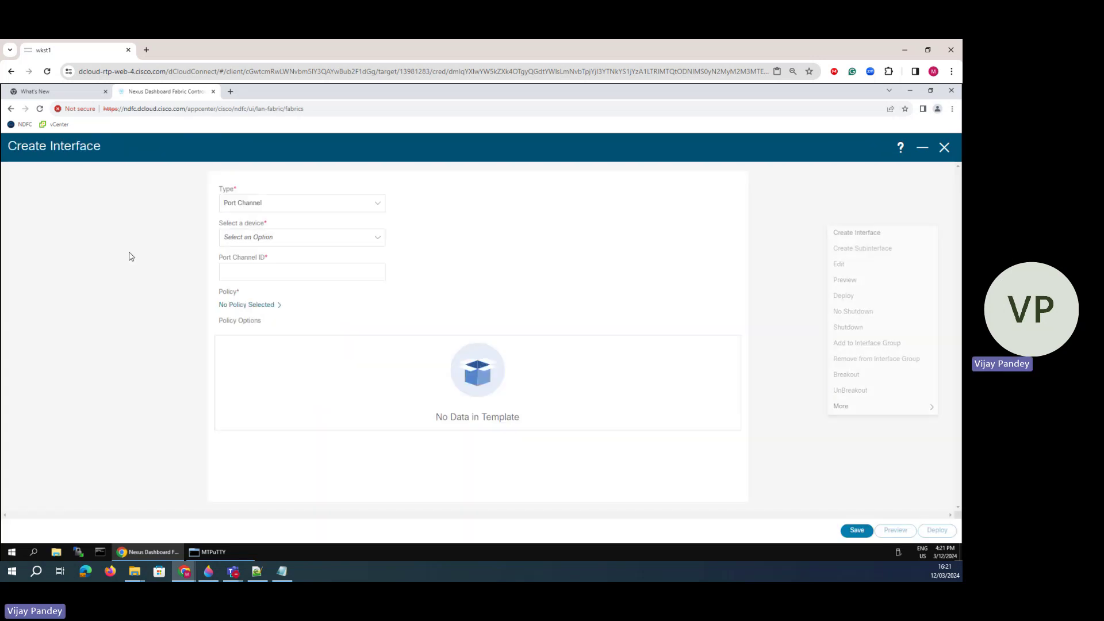
{"action": "left_click", "coordinate": [256, 208]}
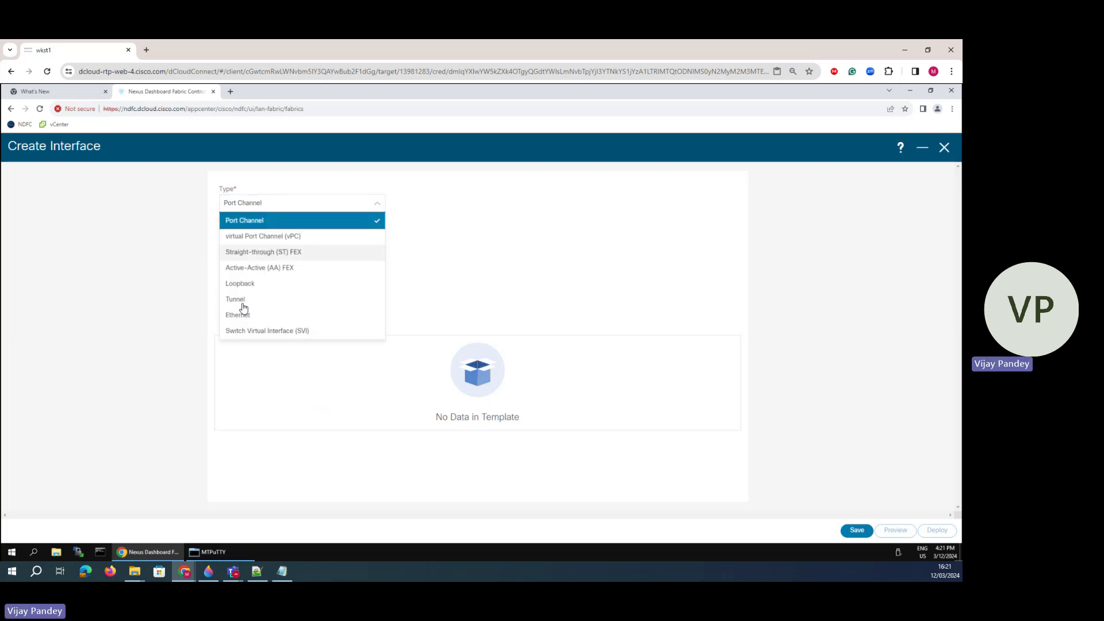
{"action": "left_click", "coordinate": [239, 334]}
{"action": "left_click", "coordinate": [263, 242]}
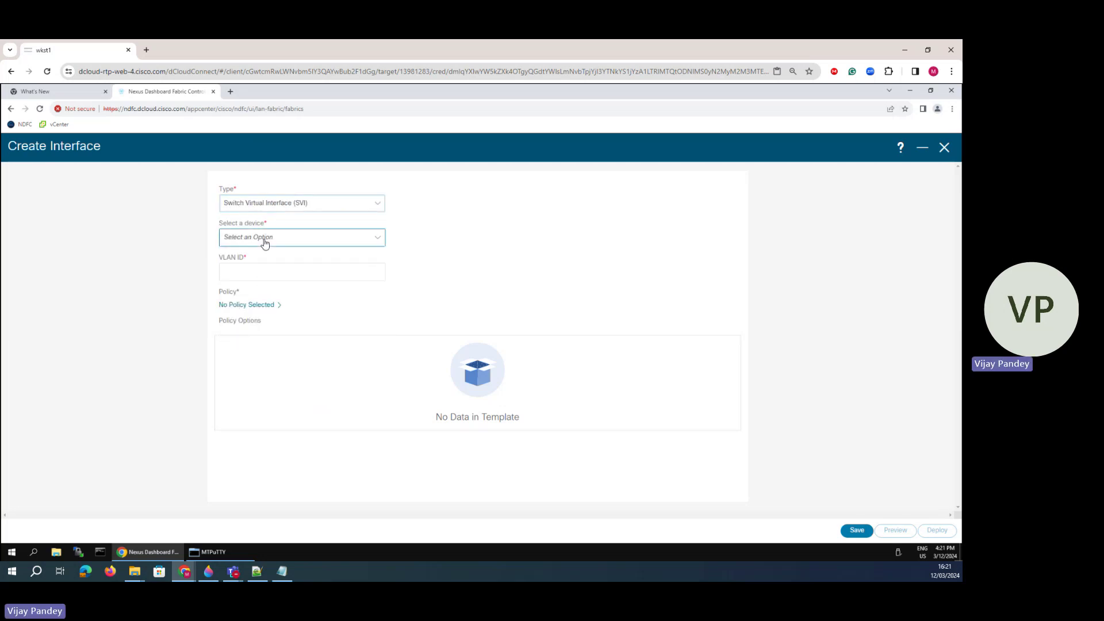
{"action": "left_click", "coordinate": [244, 303]}
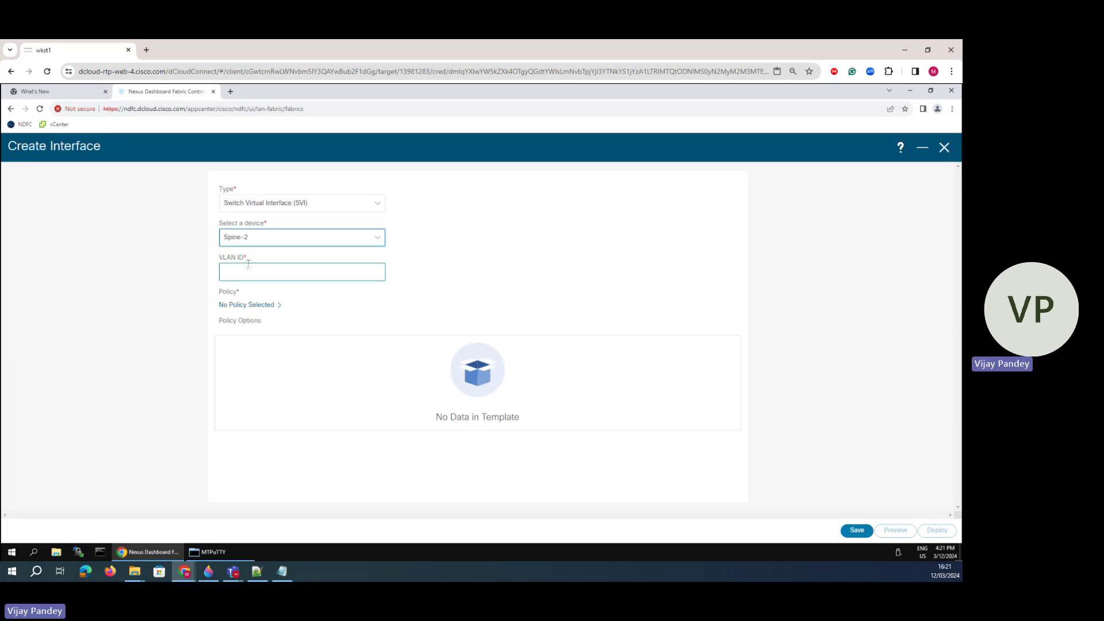
{"action": "left_click", "coordinate": [270, 273]}
{"action": "left_click", "coordinate": [273, 302]}
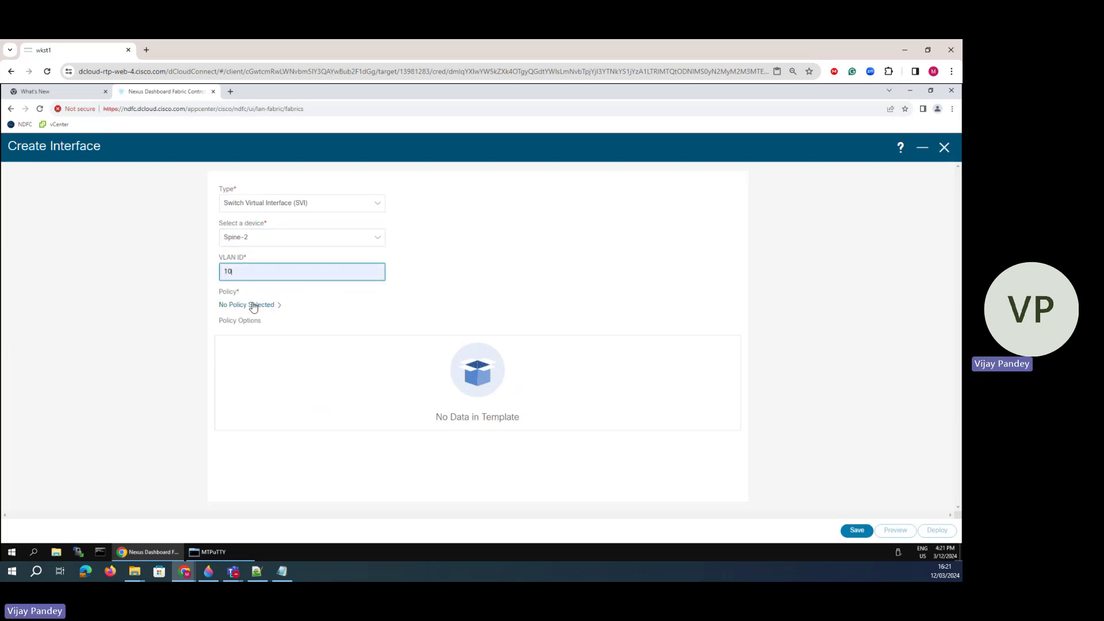
{"action": "left_click", "coordinate": [252, 306]}
{"action": "left_click", "coordinate": [394, 206]}
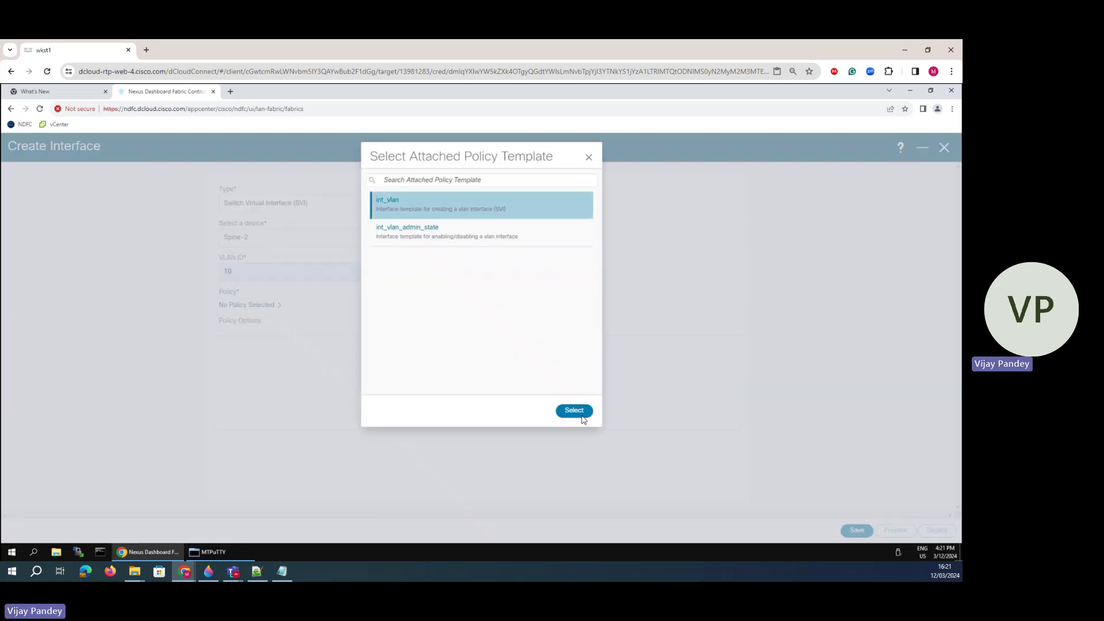
{"action": "left_click", "coordinate": [574, 411]}
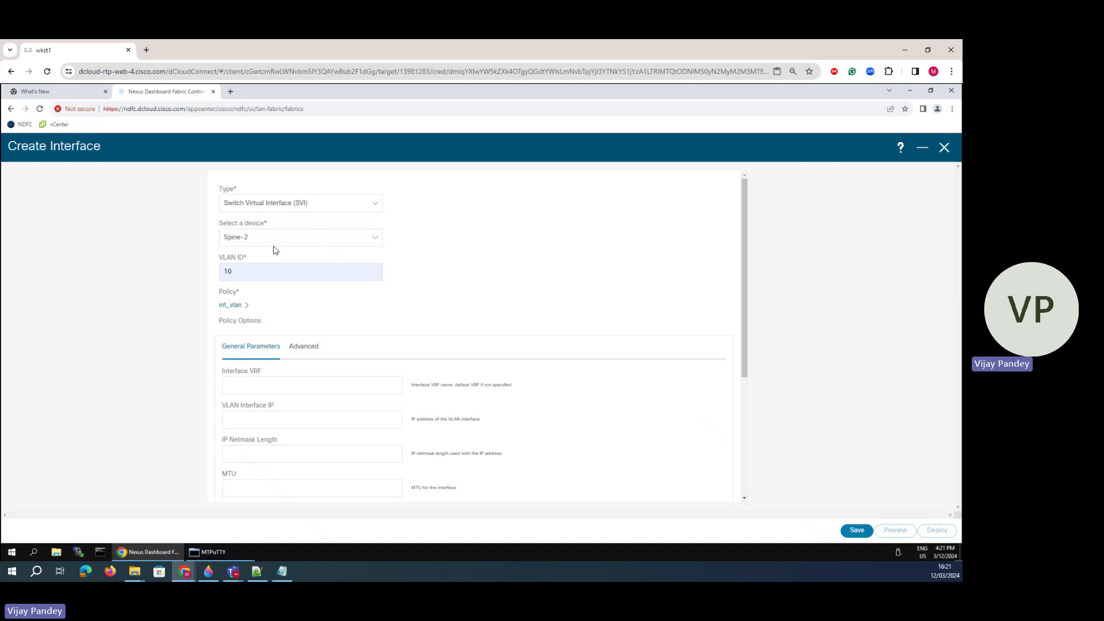
- Set Spine-2's VLAN interface IP to 10.10.10.2 and fill in the netmask length
{"action": "left_click", "coordinate": [233, 384]}
{"action": "left_click", "coordinate": [237, 418]}
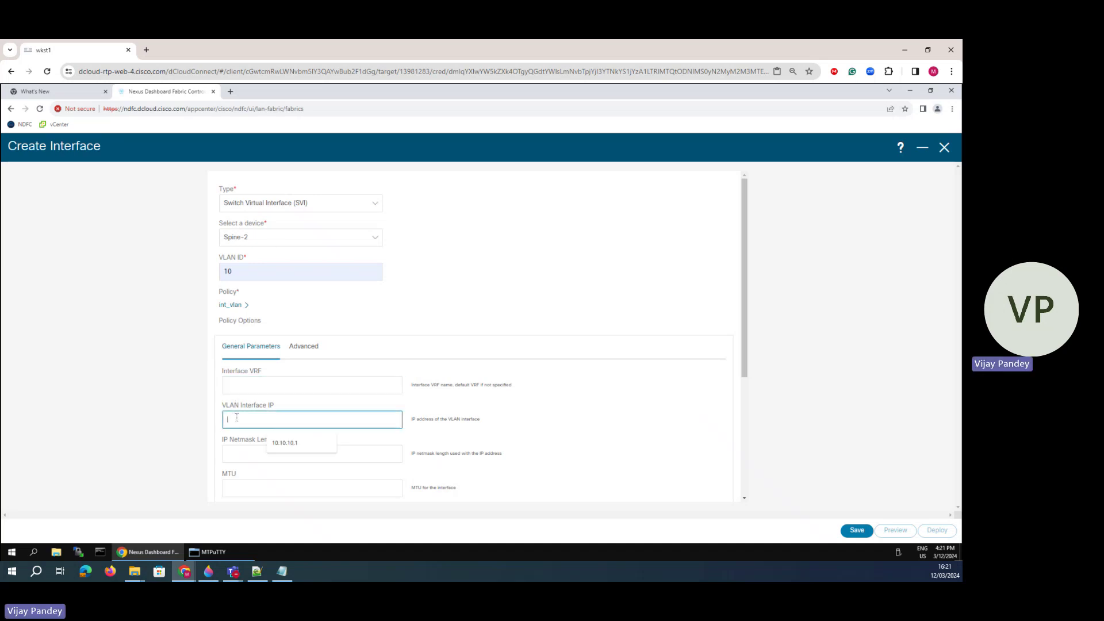
{"action": "left_click", "coordinate": [286, 442]}
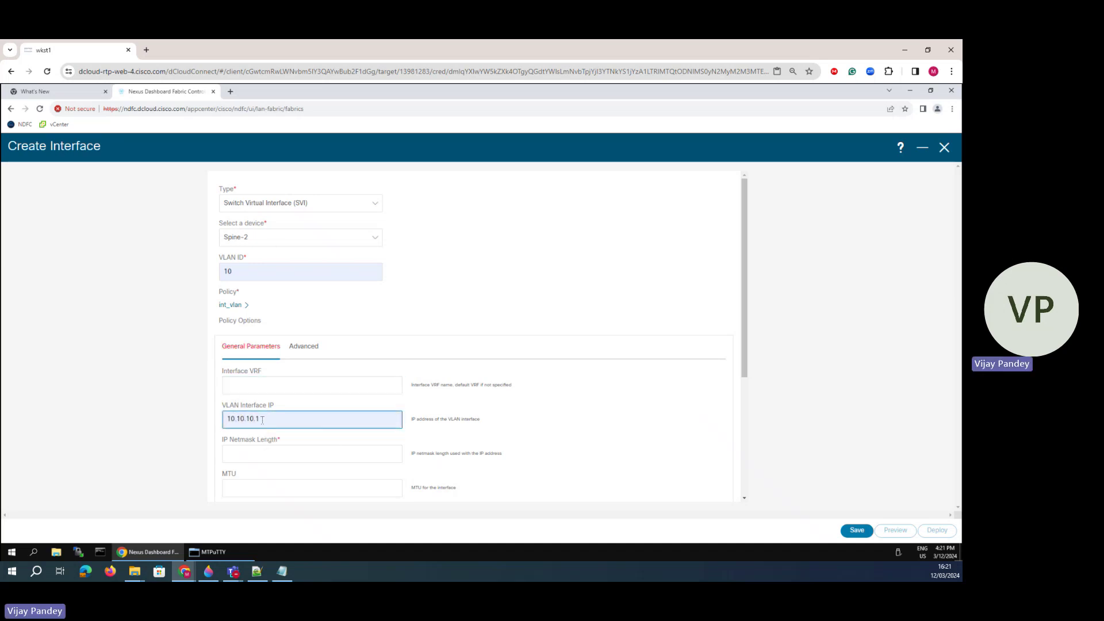
{"action": "key", "text": "BackSpace"}
{"action": "type", "text": "2"}
{"action": "left_click", "coordinate": [246, 457]}
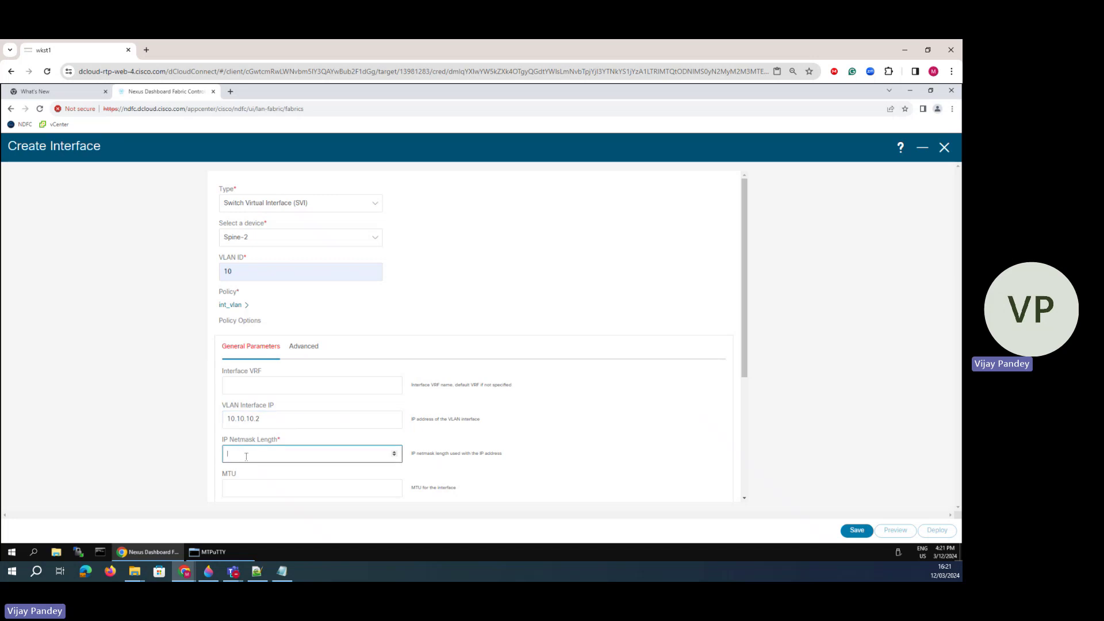
{"action": "scroll", "coordinate": [274, 434], "scroll_direction": "down", "scroll_amount": 4}
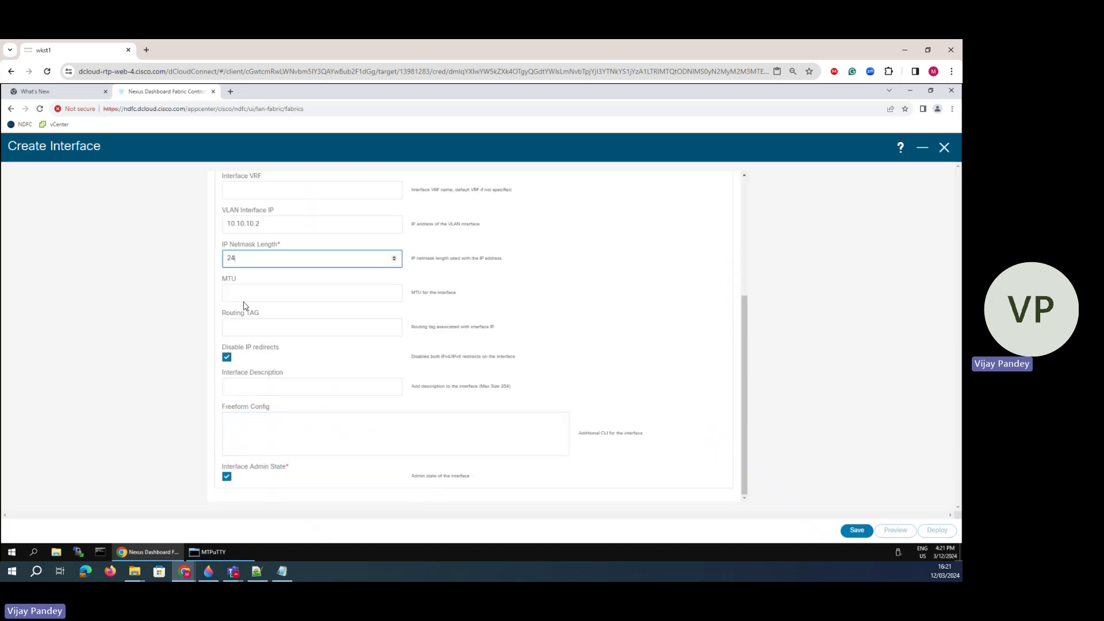
{"action": "left_click", "coordinate": [244, 299]}
{"action": "scroll", "coordinate": [281, 451], "scroll_direction": "up", "scroll_amount": 4}
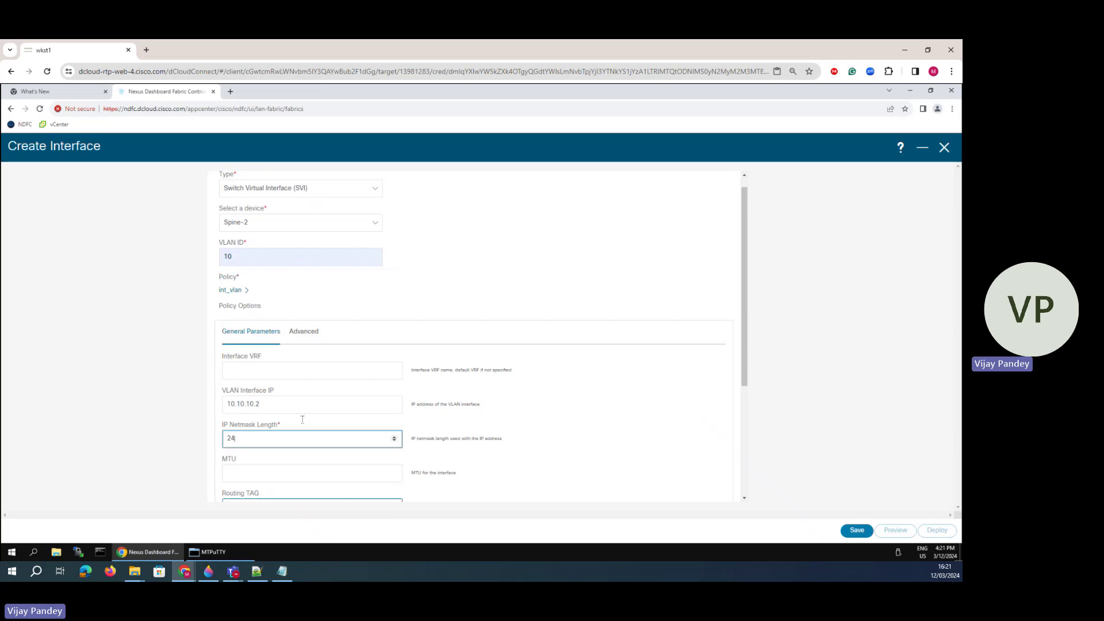
- Enable HSRP with address 10.10.10.254, group 10, version 2, and save the interface
{"action": "left_click", "coordinate": [306, 339]}
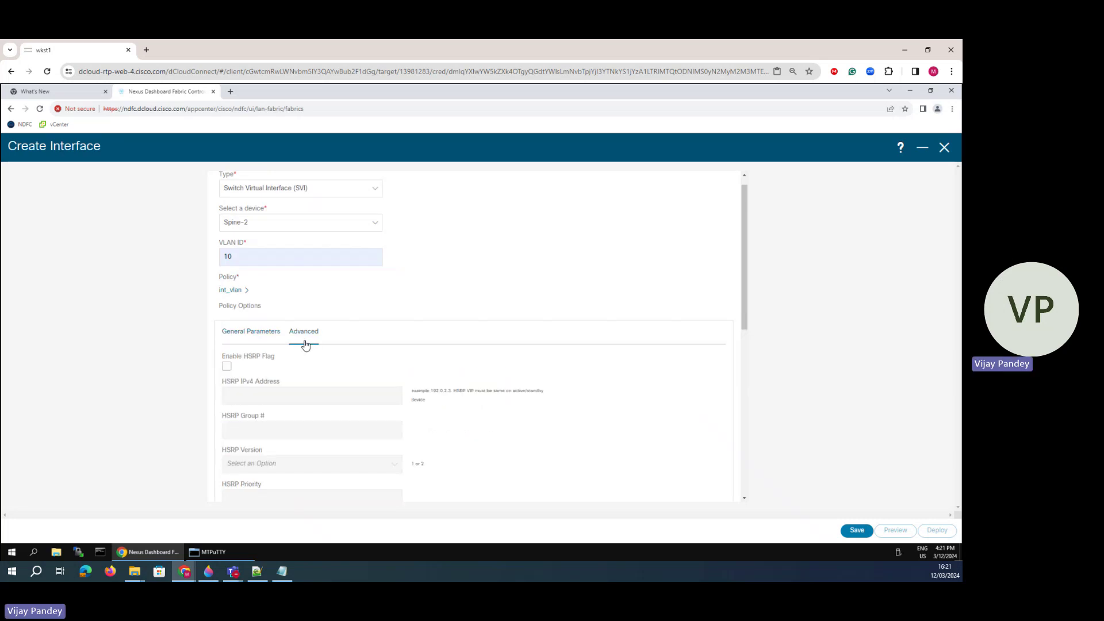
{"action": "left_click", "coordinate": [227, 366]}
{"action": "left_click", "coordinate": [253, 398]}
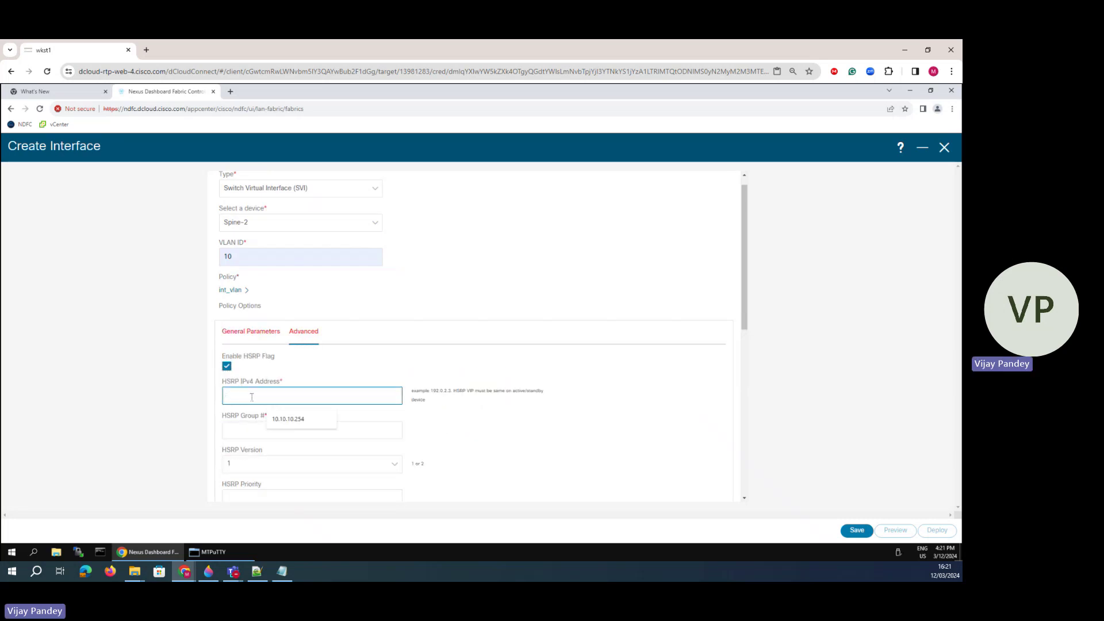
{"action": "left_click", "coordinate": [287, 418]}
{"action": "left_click", "coordinate": [246, 431]}
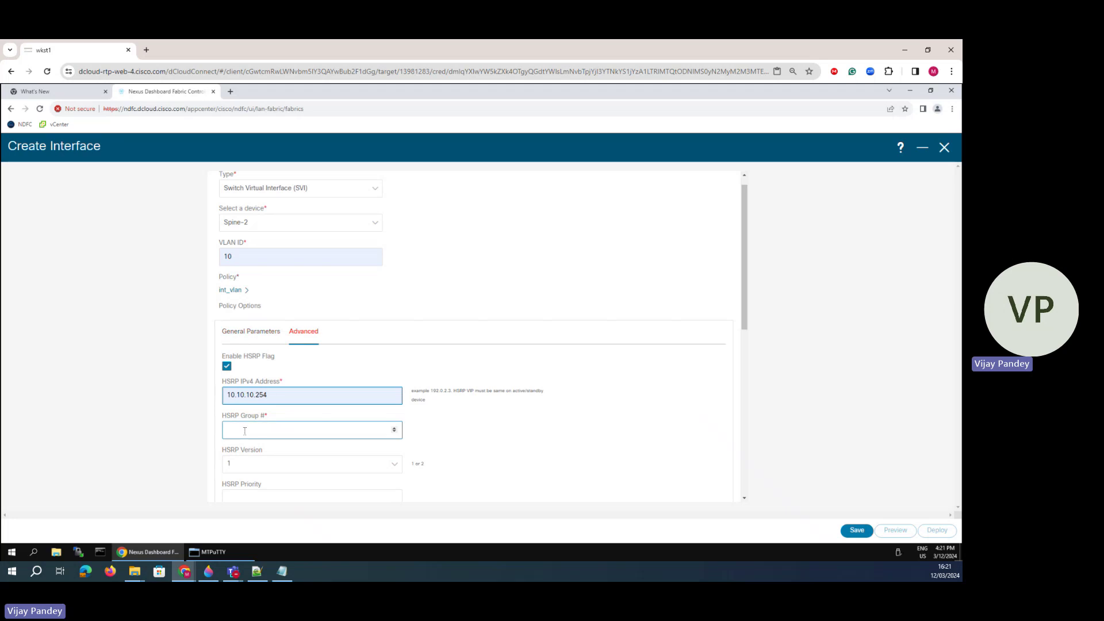
{"action": "type", "text": "10"}
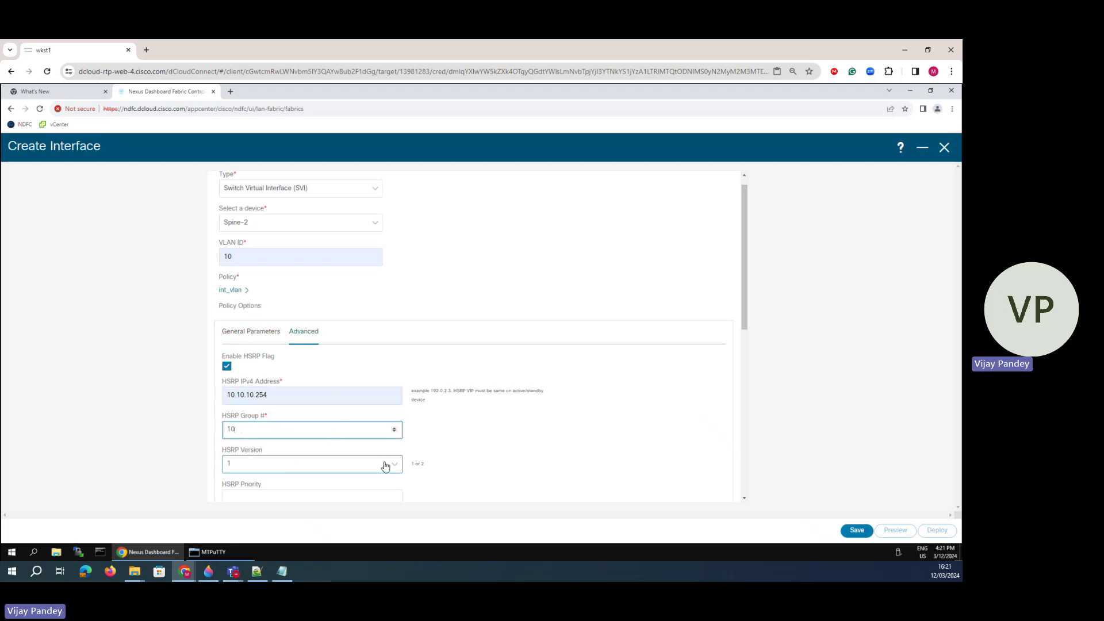
{"action": "left_click", "coordinate": [394, 467]}
{"action": "left_click", "coordinate": [332, 470]}
{"action": "left_click", "coordinate": [264, 454]}
{"action": "scroll", "coordinate": [340, 431], "scroll_direction": "down", "scroll_amount": 2}
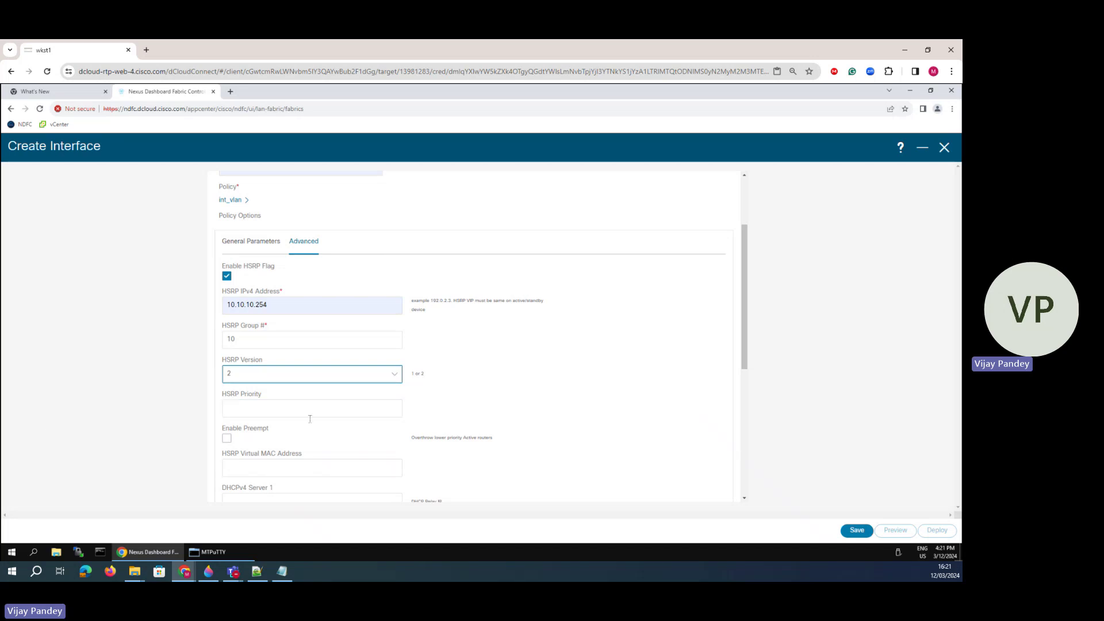
{"action": "scroll", "coordinate": [310, 418], "scroll_direction": "down", "scroll_amount": 5}
{"action": "scroll", "coordinate": [471, 412], "scroll_direction": "up", "scroll_amount": 7}
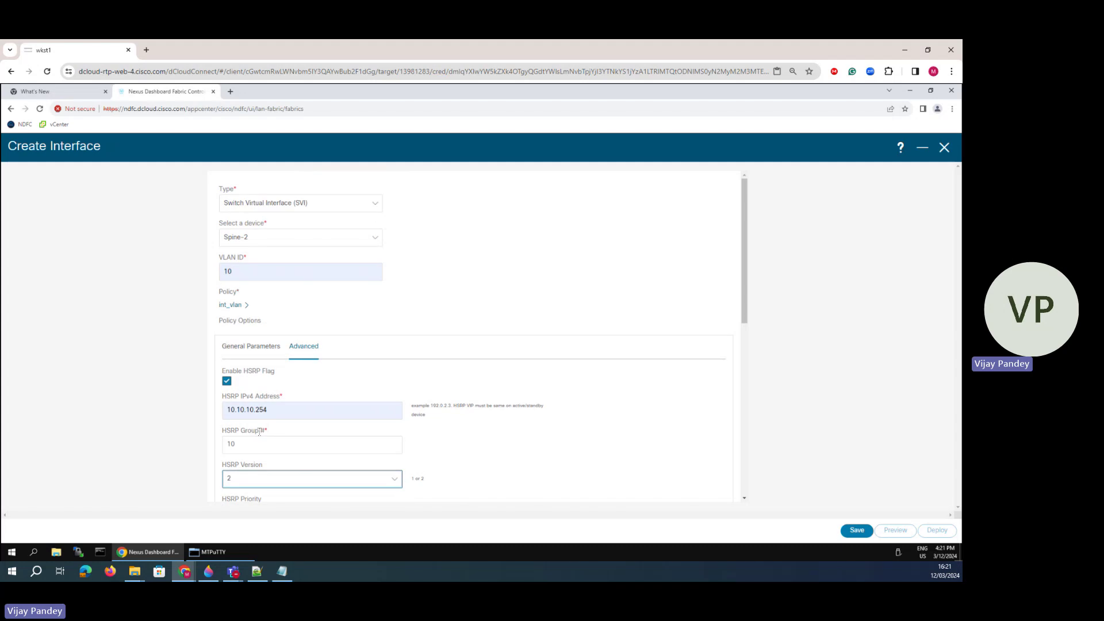
{"action": "scroll", "coordinate": [253, 432], "scroll_direction": "down", "scroll_amount": 5}
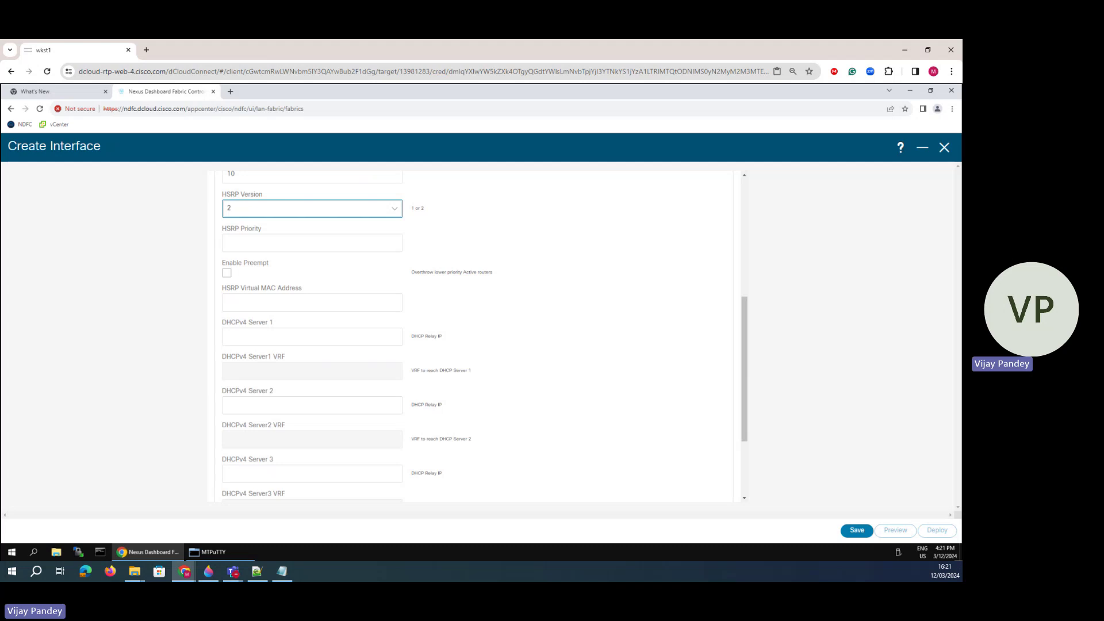
{"action": "left_click", "coordinate": [856, 529]}
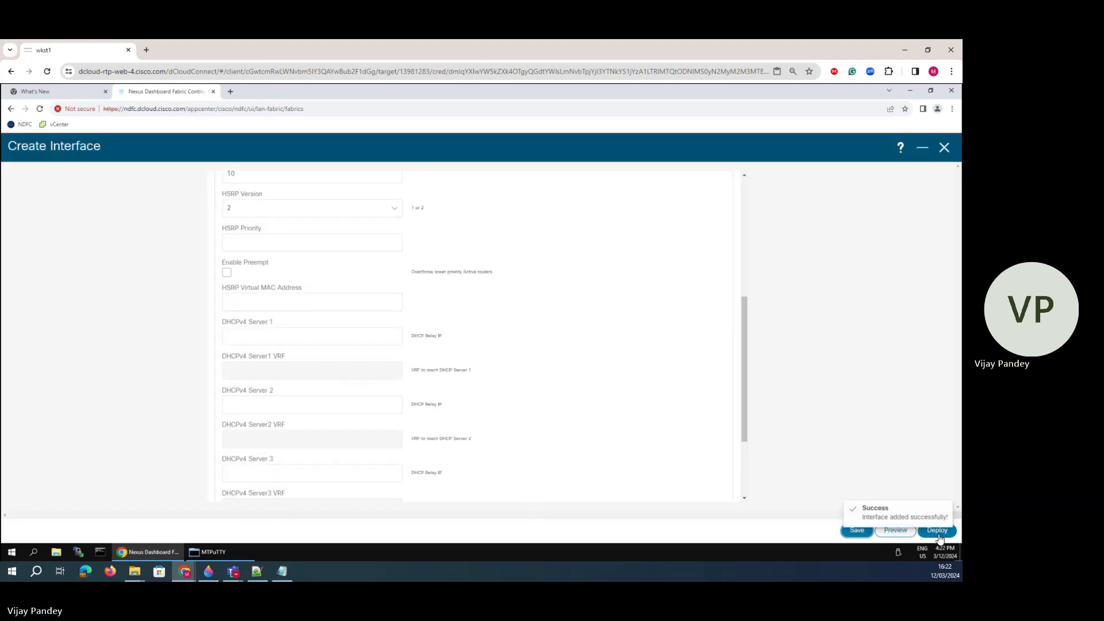
- Deploy the Spine-1 and Spine-2 Vlan10 SVIs with Deploy Config, then bring up MTPuTTY
{"action": "left_click", "coordinate": [944, 148]}
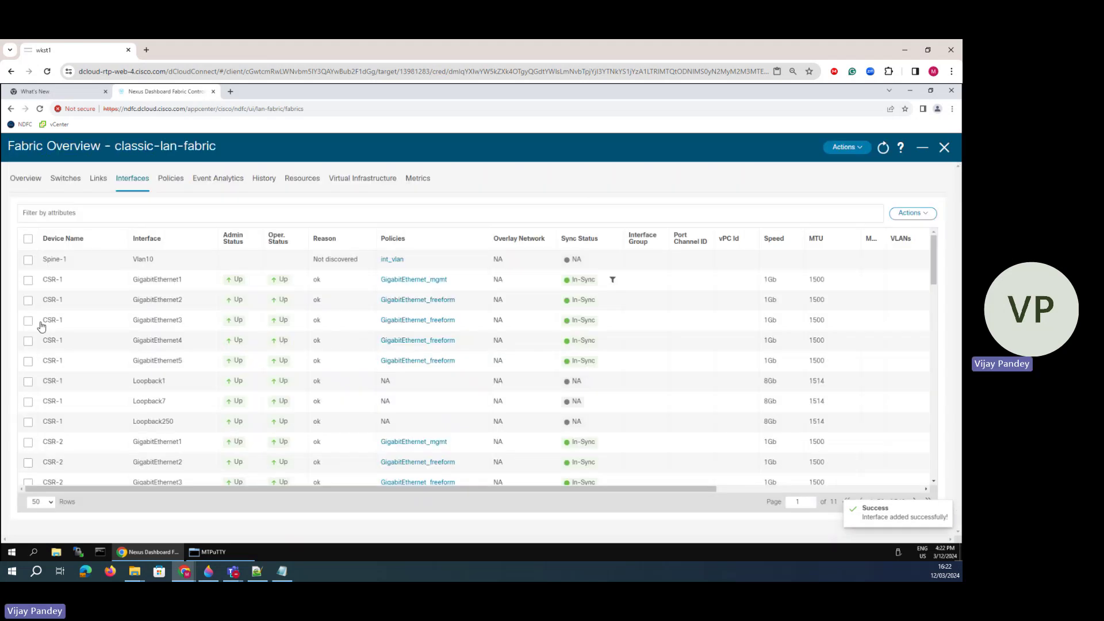
{"action": "left_click", "coordinate": [28, 259]}
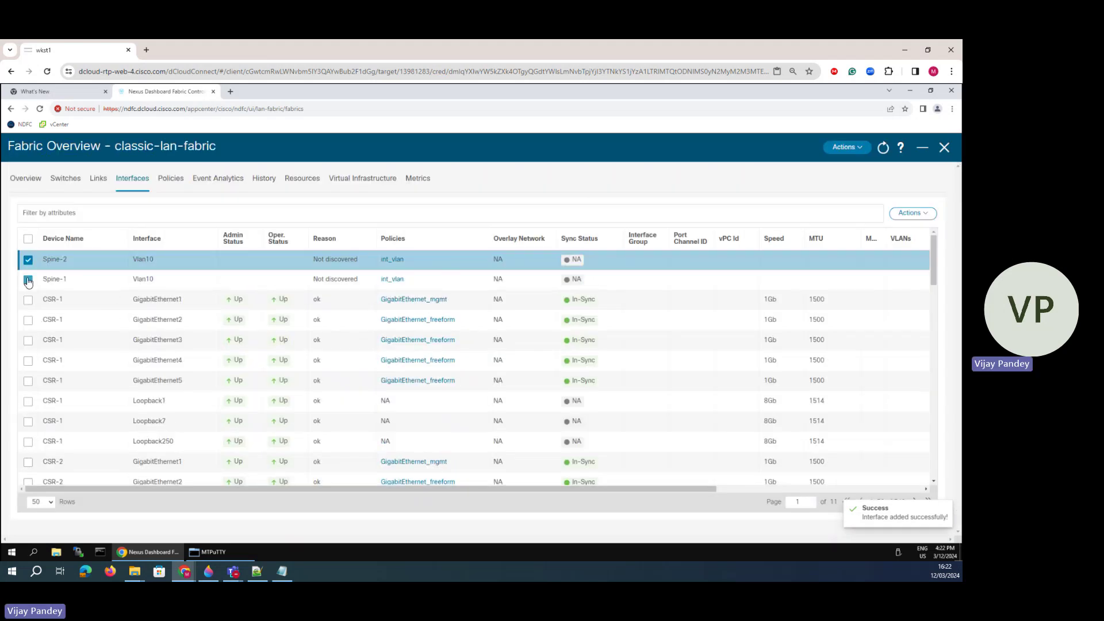
{"action": "left_click", "coordinate": [27, 280]}
{"action": "left_click", "coordinate": [912, 213]}
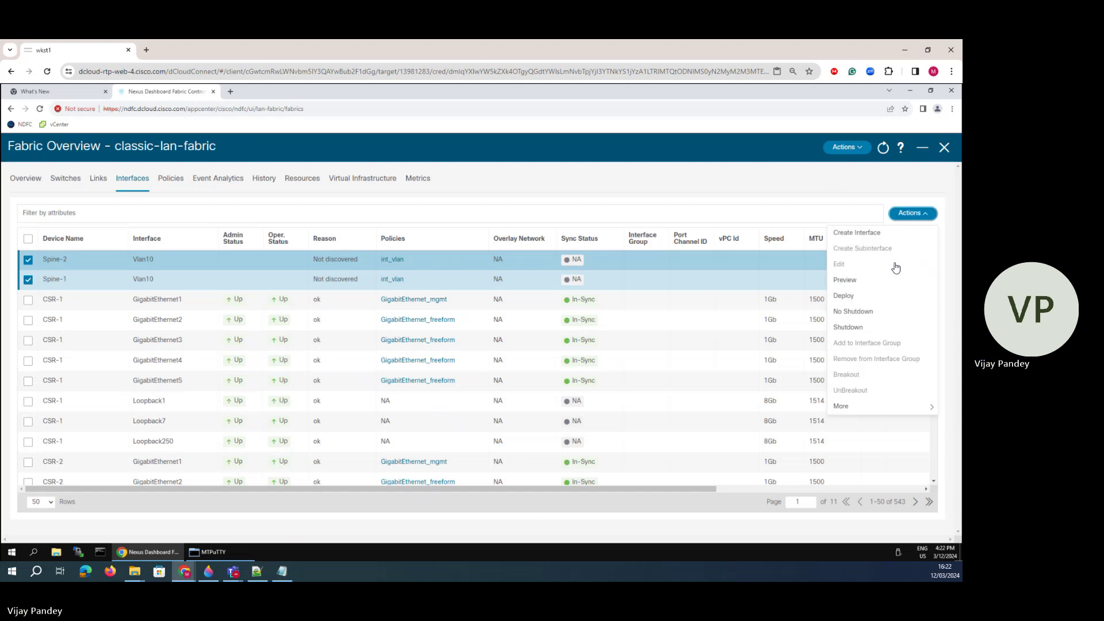
{"action": "left_click", "coordinate": [843, 296]}
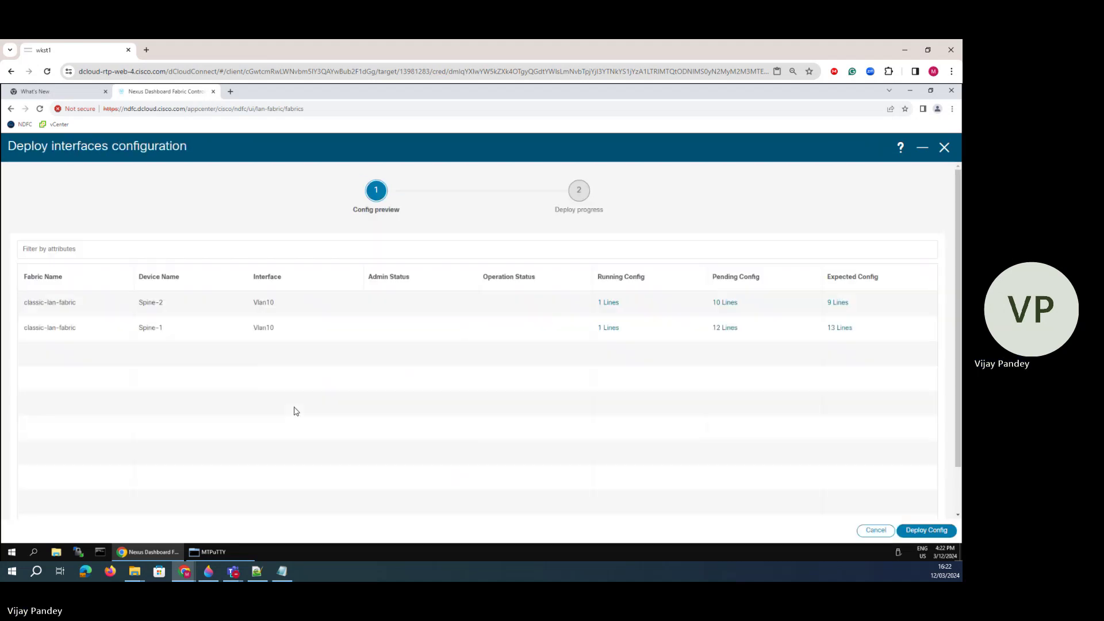
{"action": "left_click", "coordinate": [943, 531]}
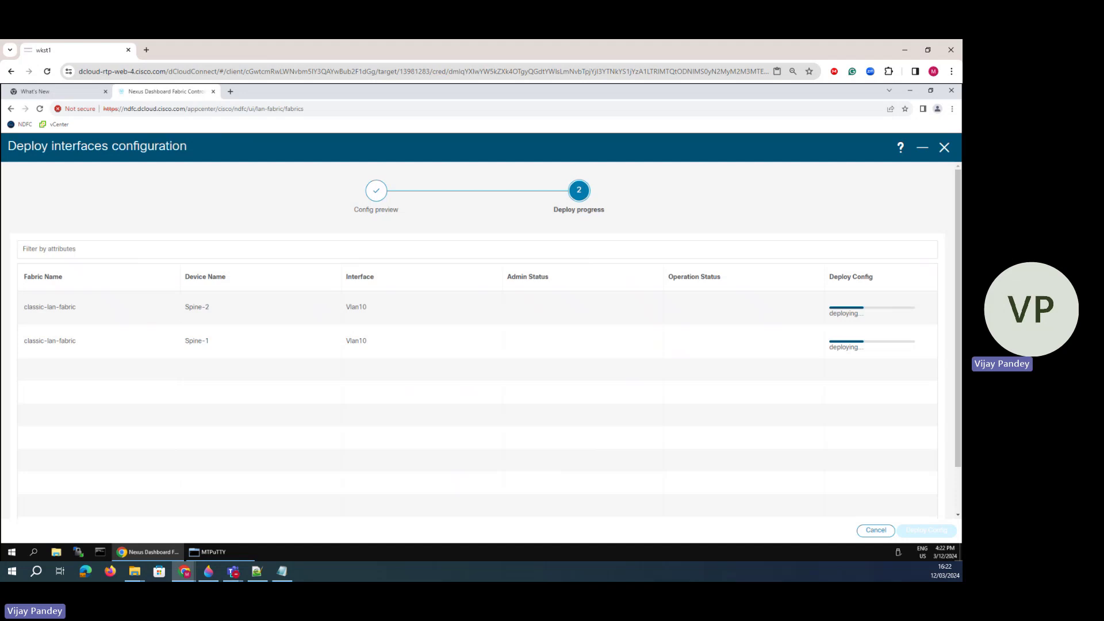
{"action": "left_click", "coordinate": [219, 550]}
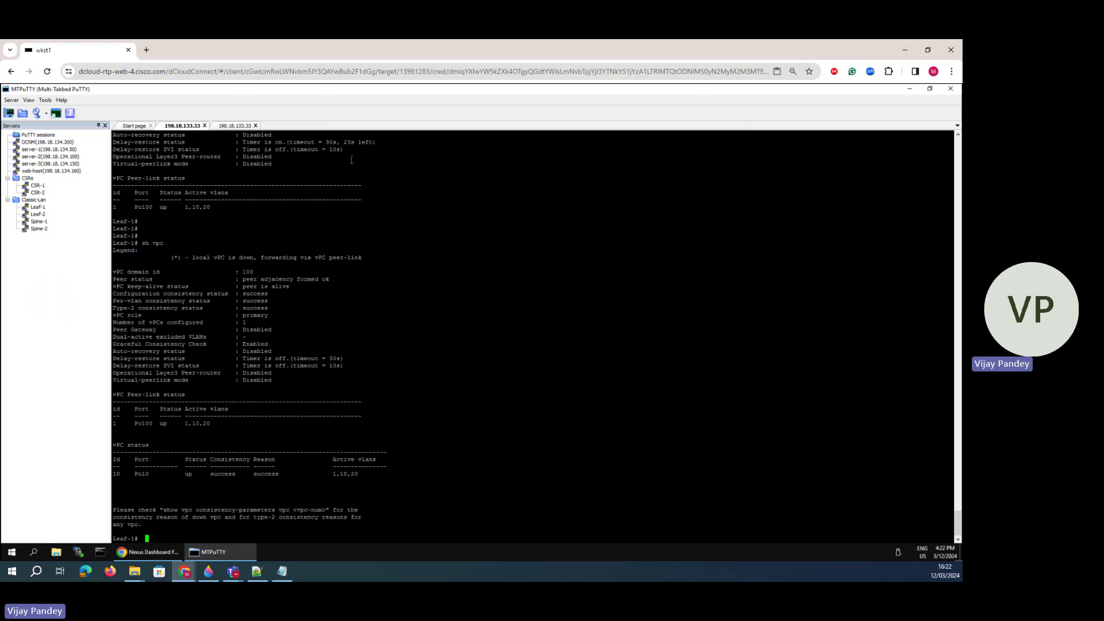
- Run show hsrp on Spine-1 and inspect the Vlan10 group 10 state and priority
{"action": "left_click", "coordinate": [237, 128]}
{"action": "key", "text": "Return"}
{"action": "key", "text": "Return"}
{"action": "key", "text": "Return"}
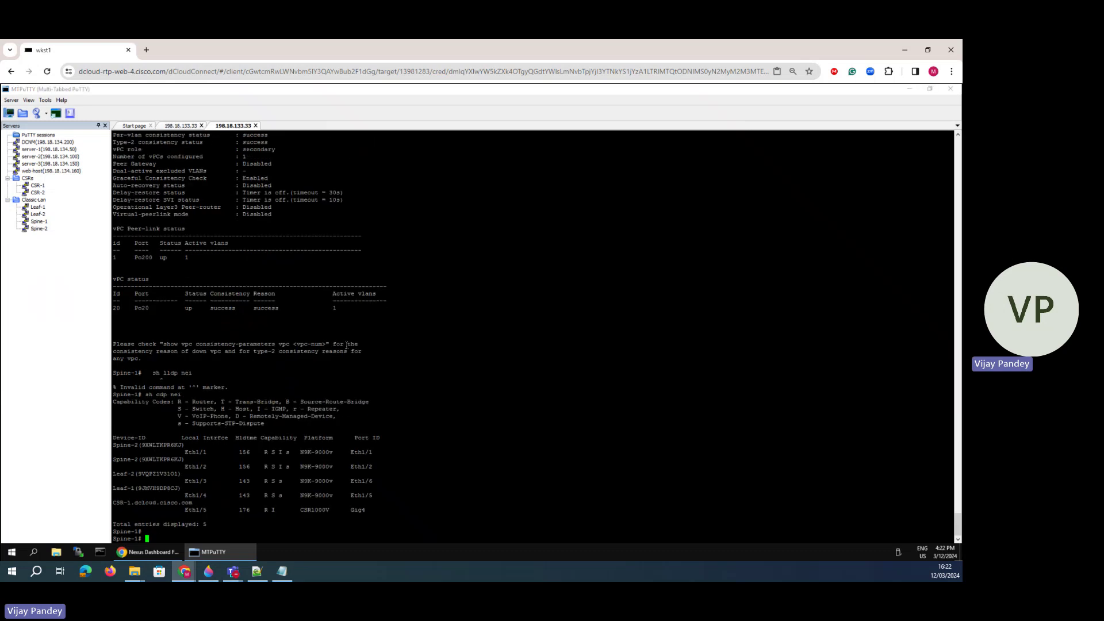
{"action": "type", "text": "show hsrp"}
{"action": "key", "text": "Return"}
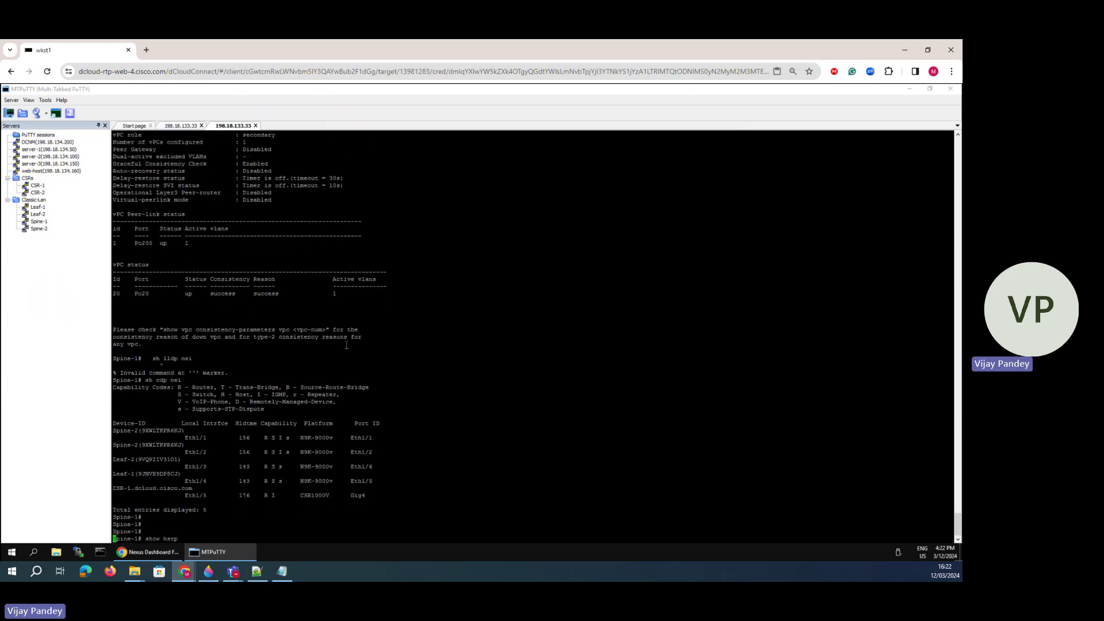
{"action": "left_click_drag", "start_coordinate": [951, 452], "coordinate": [114, 455]}
{"action": "left_click", "coordinate": [207, 489]}
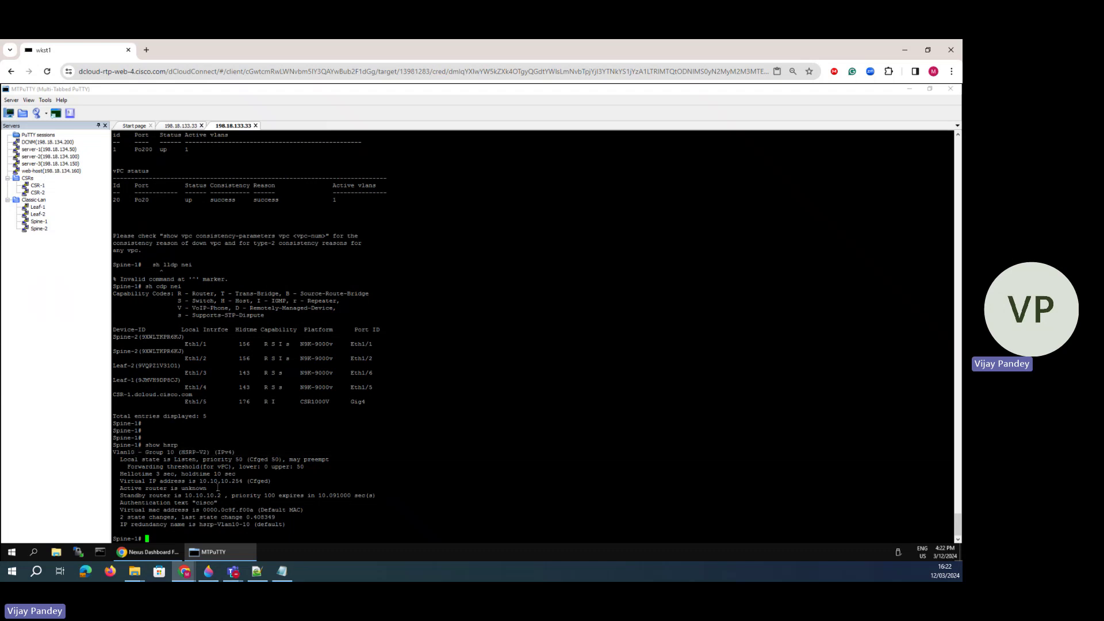
{"action": "left_click_drag", "start_coordinate": [218, 489], "coordinate": [246, 459]}
{"action": "left_click", "coordinate": [364, 519]}
- Run show hsrp standby and show hsrp summary on Spine-1
{"action": "key", "text": "Return"}
{"action": "key", "text": "Return"}
{"action": "type", "text": "show "}
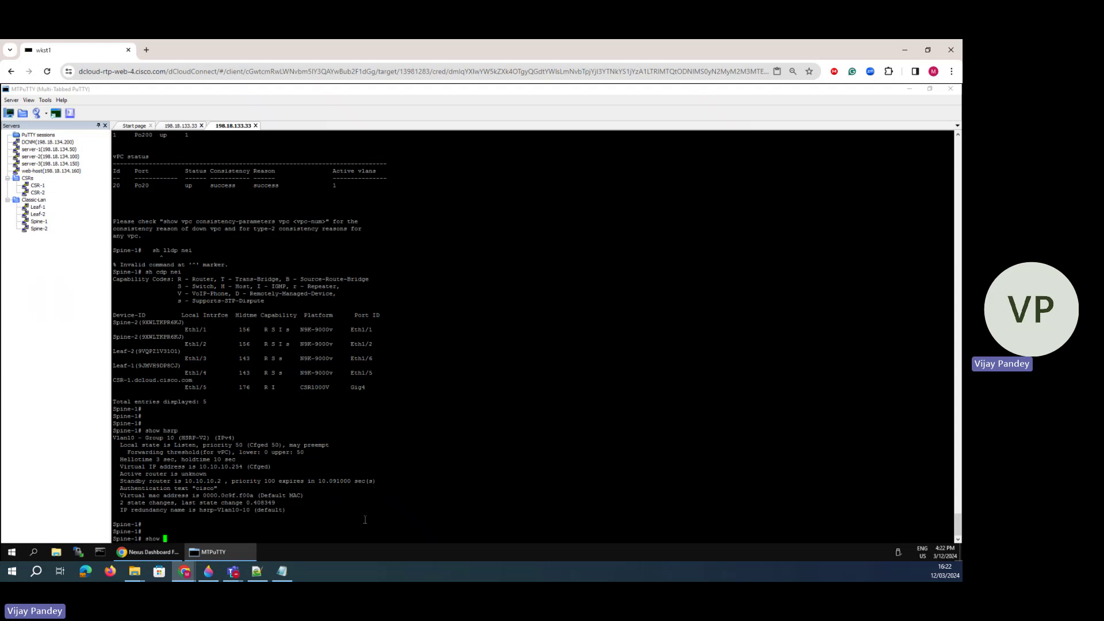
{"action": "type", "text": "hsrp standby"}
{"action": "key", "text": "Return"}
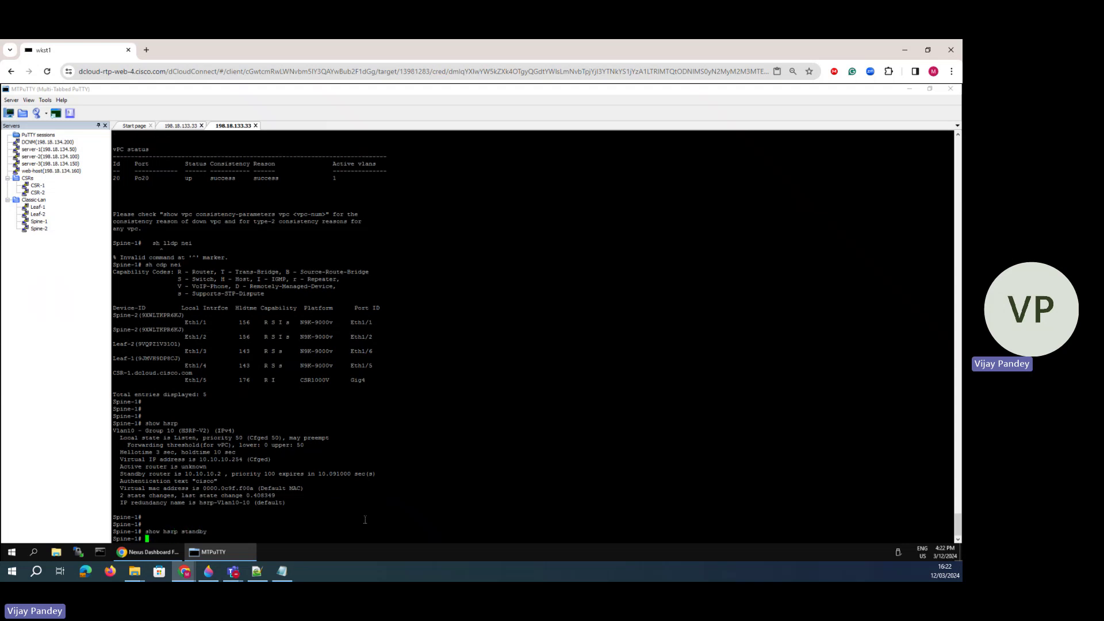
{"action": "key", "text": "Return"}
{"action": "key", "text": "Return"}
{"action": "type", "text": "show "}
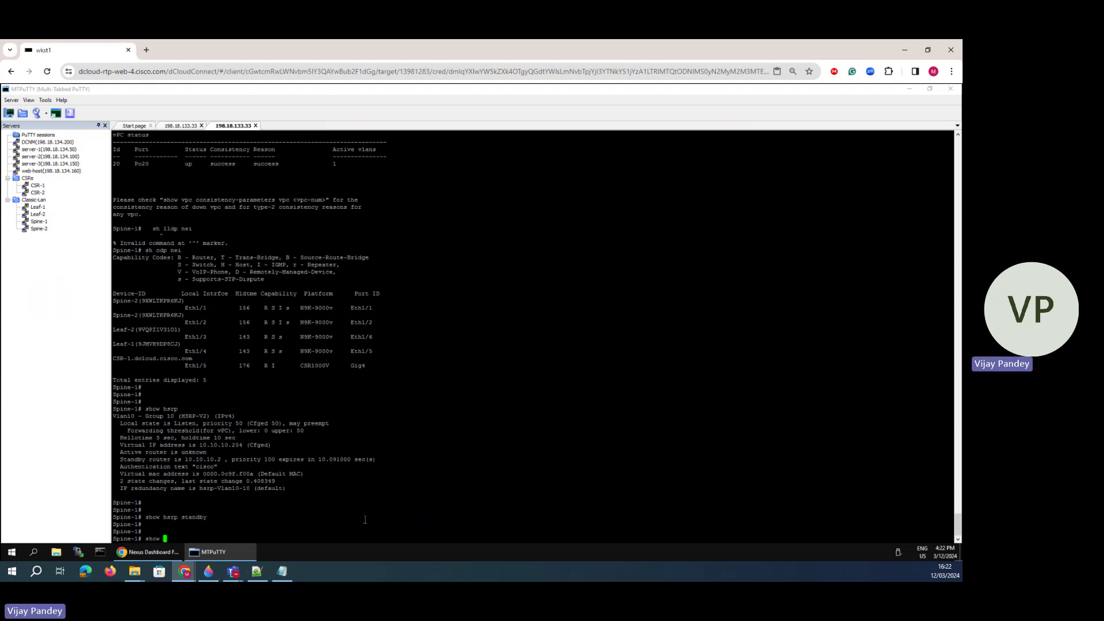
{"action": "type", "text": "hsrp summary"}
{"action": "key", "text": "Return"}
- Run show hsrp bri and note 10.10.10.2 as the active router
{"action": "type", "text": "show"}
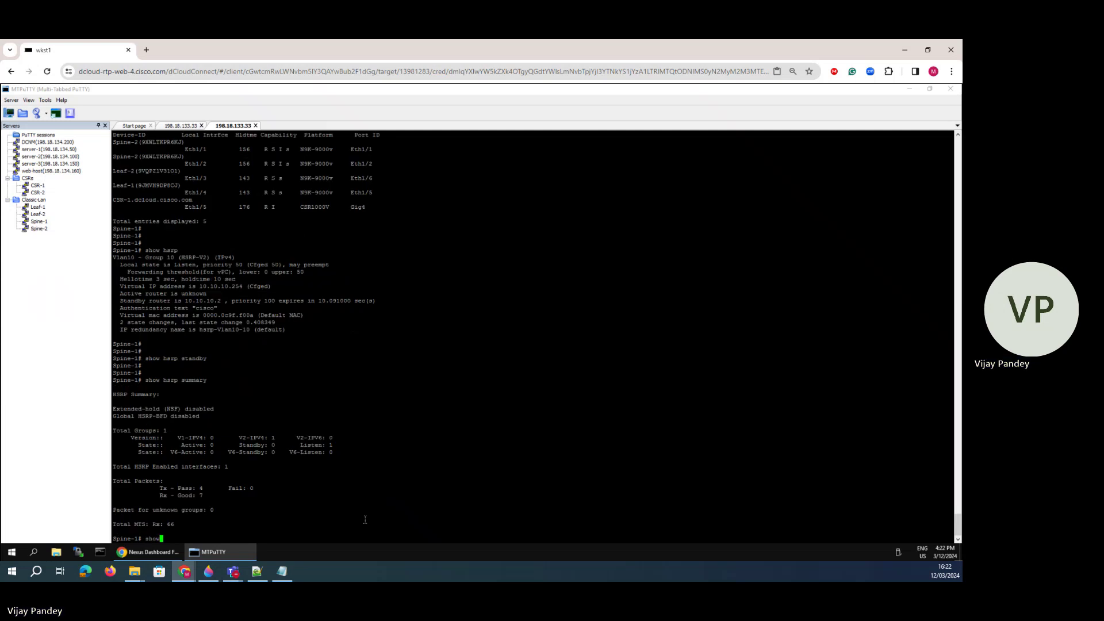
{"action": "type", "text": " hsrp bri"}
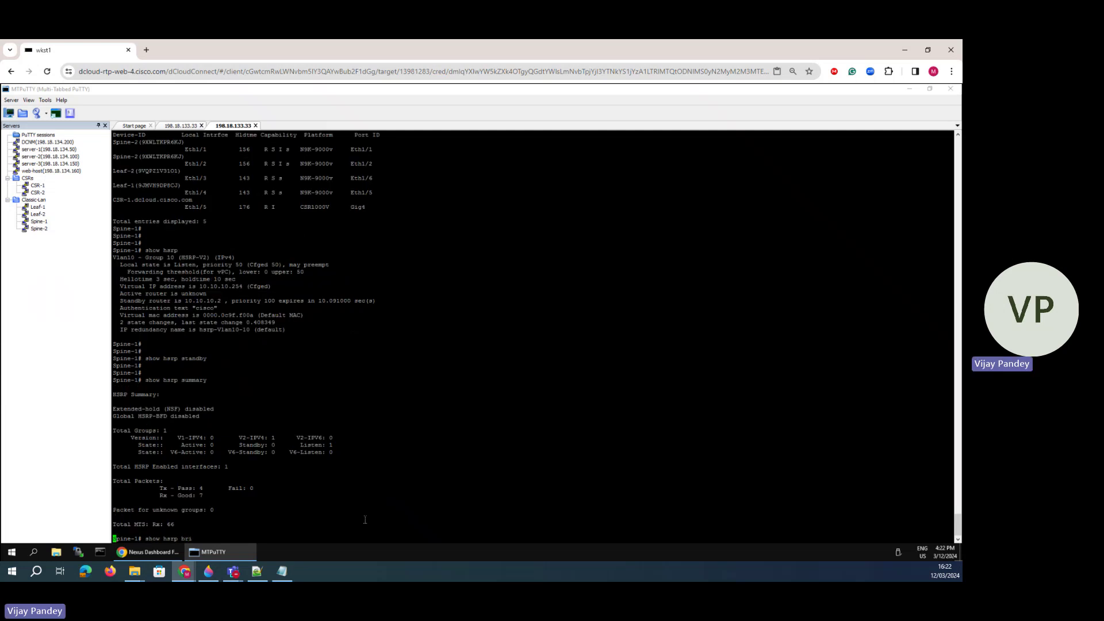
{"action": "key", "text": "Return"}
{"action": "left_click_drag", "start_coordinate": [282, 525], "coordinate": [237, 519]}
{"action": "left_click", "coordinate": [277, 524]}
{"action": "left_click", "coordinate": [313, 524]}
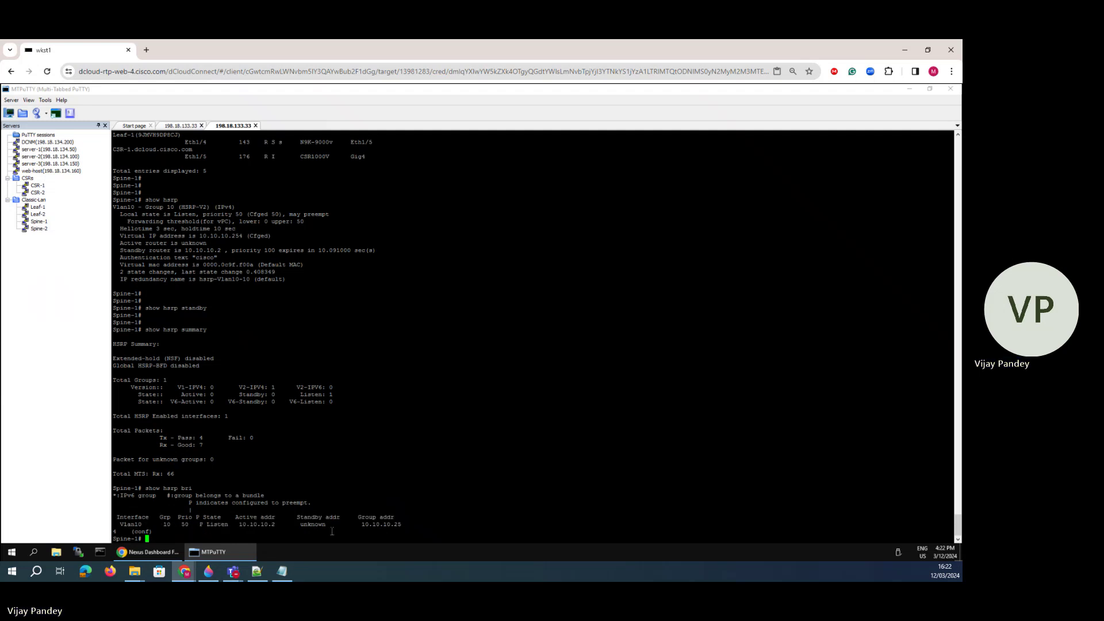
- Rerun show hsrp bri repeatedly until Vlan10 group 10 reports Standby
{"action": "key", "text": "Up"}
{"action": "key", "text": "Return"}
{"action": "key", "text": "Up"}
{"action": "key", "text": "Return"}
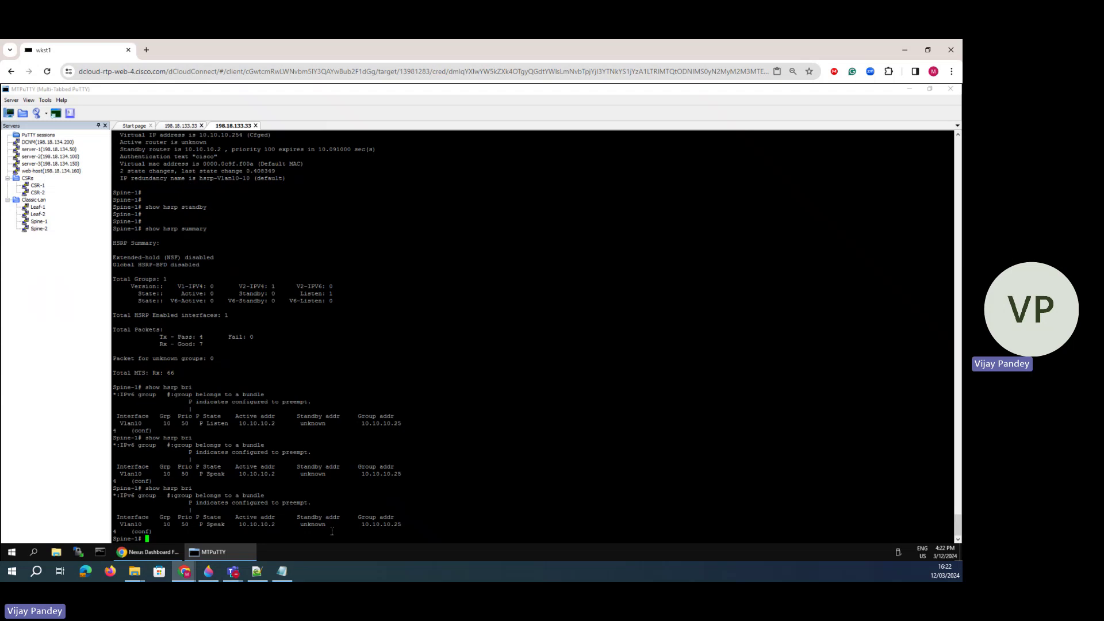
{"action": "key", "text": "Up"}
{"action": "key", "text": "Return"}
{"action": "key", "text": "Up"}
{"action": "key", "text": "Return"}
{"action": "key", "text": "Up"}
{"action": "key", "text": "Return"}
{"action": "key", "text": "Up"}
{"action": "key", "text": "Return"}
{"action": "key", "text": "Up"}
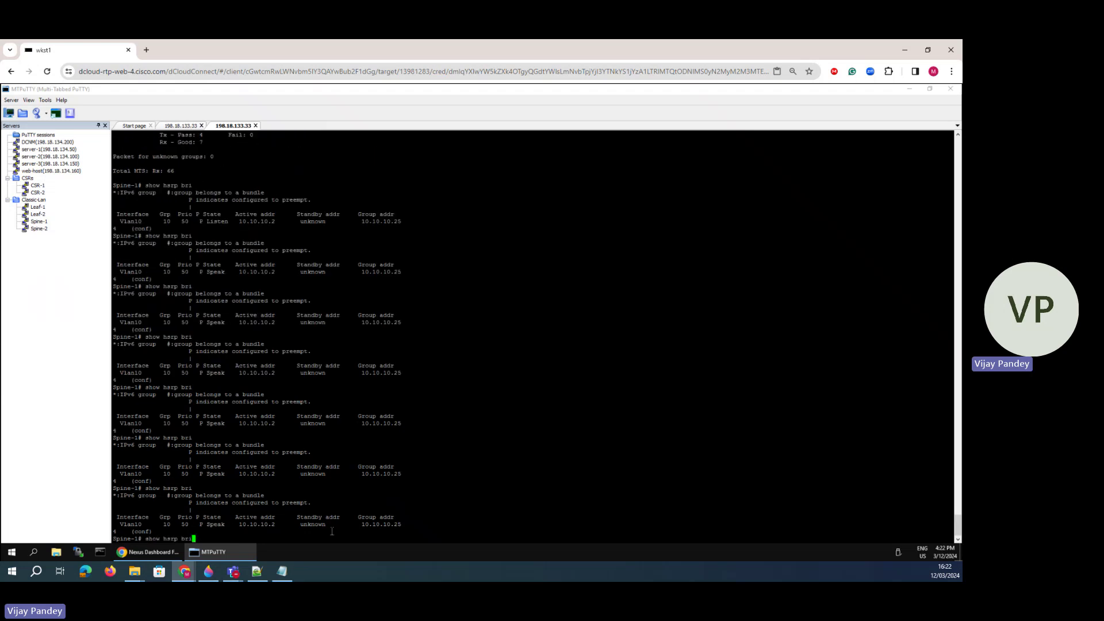
{"action": "key", "text": "Return"}
{"action": "key", "text": "Up"}
{"action": "key", "text": "Return"}
{"action": "key", "text": "Up"}
{"action": "key", "text": "Return"}
{"action": "key", "text": "Up"}
{"action": "key", "text": "Return"}
{"action": "key", "text": "Up"}
{"action": "key", "text": "Return"}
{"action": "key", "text": "Up"}
{"action": "key", "text": "Return"}
{"action": "key", "text": "Up"}
{"action": "key", "text": "Return"}
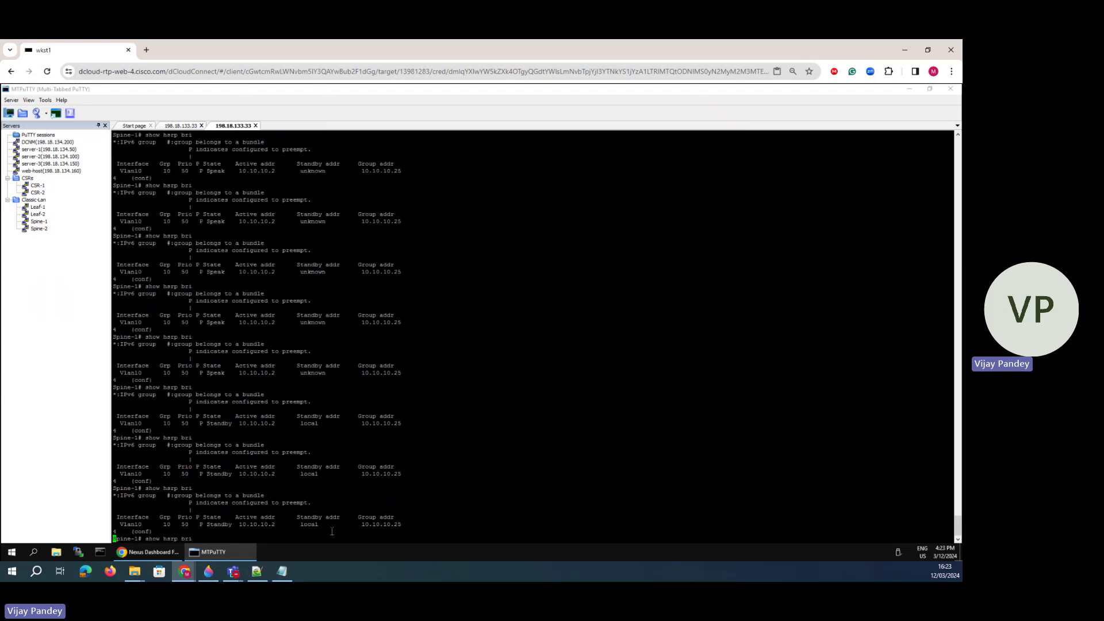
{"action": "key", "text": "BackSpace"}
{"action": "key", "text": "BackSpace"}
{"action": "key", "text": "BackSpace"}
{"action": "key", "text": "BackSpace"}
{"action": "key", "text": "BackSpace"}
{"action": "key", "text": "BackSpace"}
{"action": "key", "text": "BackSpace"}
{"action": "key", "text": "BackSpace"}
{"action": "key", "text": "BackSpace"}
{"action": "key", "text": "BackSpace"}
{"action": "key", "text": "BackSpace"}
{"action": "key", "text": "BackSpace"}
{"action": "key", "text": "BackSpace"}
{"action": "key", "text": "Return"}
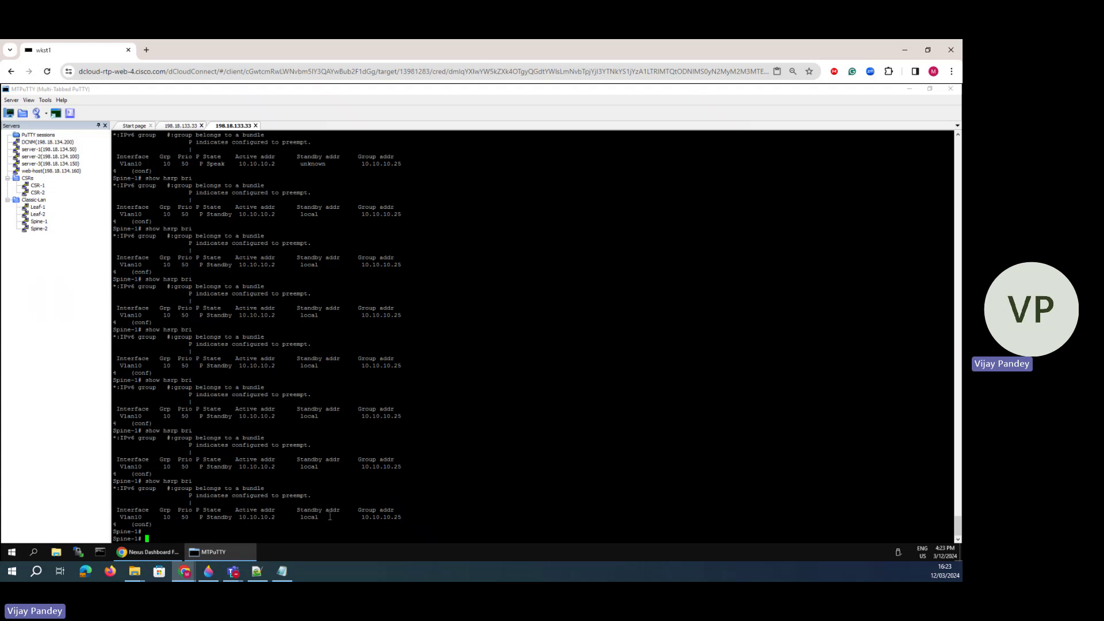
{"action": "mouse_move", "coordinate": [318, 512]}
{"action": "left_mouse_down"}
{"action": "mouse_move", "coordinate": [247, 517]}
{"action": "mouse_move", "coordinate": [300, 517]}
{"action": "left_mouse_up"}
- Open a new Spine-2 session, log in, and check its vPC status
{"action": "double_click", "coordinate": [40, 222]}
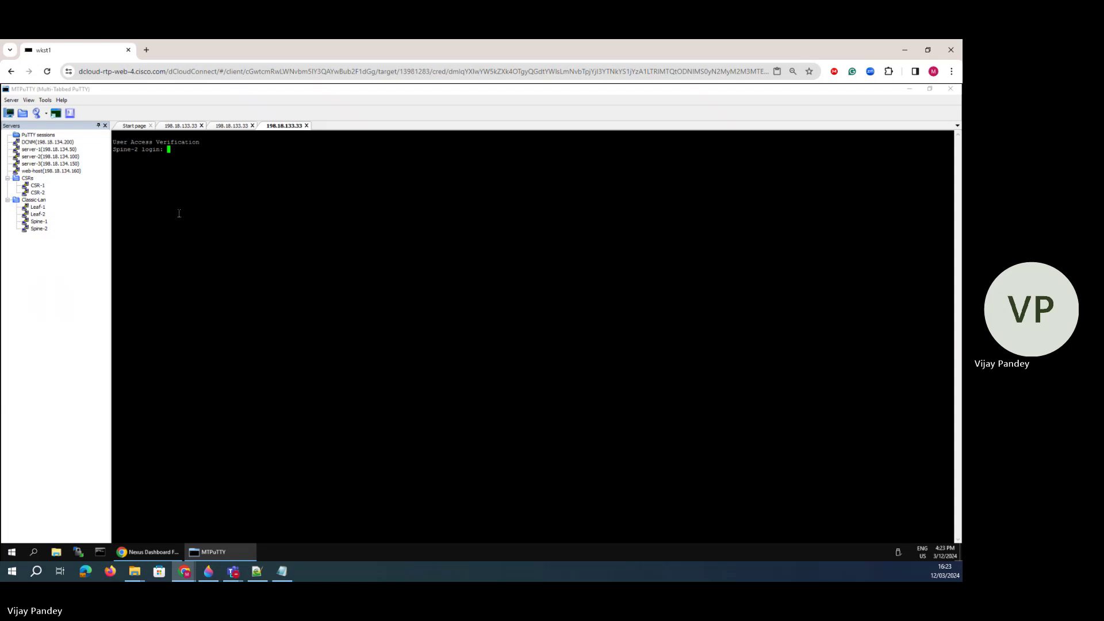
{"action": "type", "text": "admin"}
{"action": "key", "text": "Return"}
{"action": "key", "text": "Return"}
{"action": "key", "text": "Return"}
{"action": "key", "text": "Return"}
{"action": "type", "text": "show vpc"}
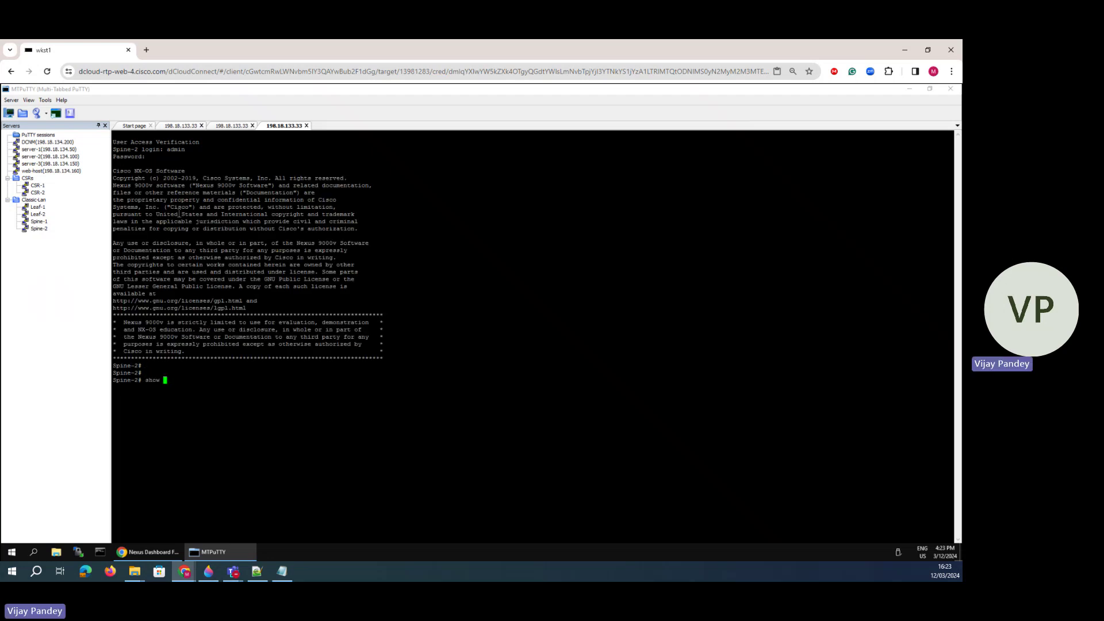
- Run show hsrp summary and show hsrp brief on Spine-2 to check the group address
{"action": "key", "text": "Return"}
{"action": "key", "text": "space"}
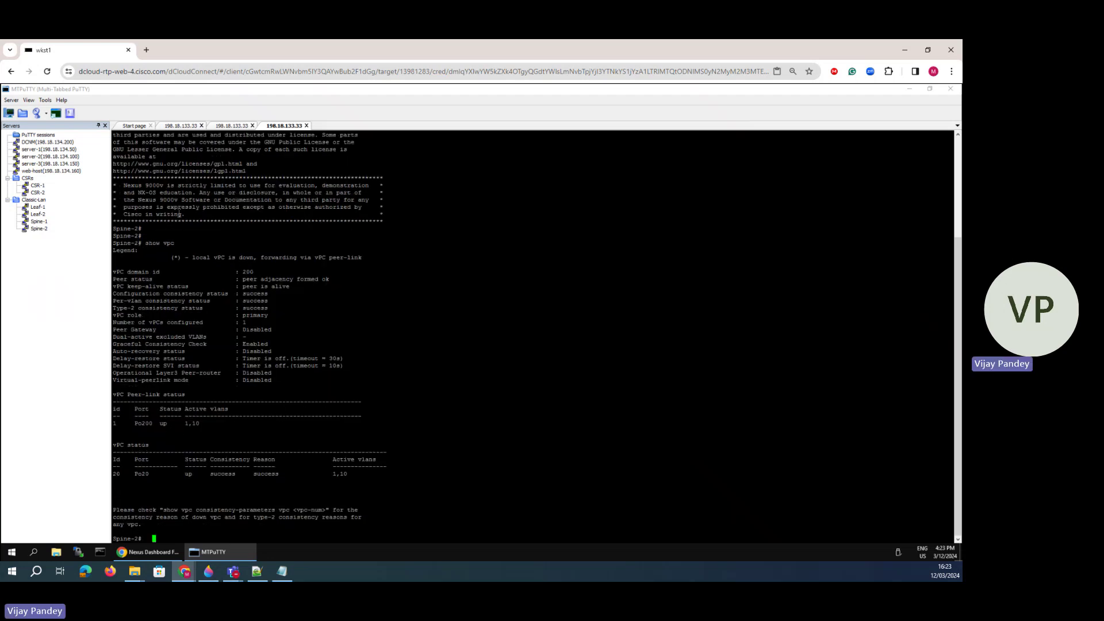
{"action": "type", "text": "show "}
{"action": "type", "text": "harp"}
{"action": "key", "text": "BackSpace"}
{"action": "key", "text": "BackSpace"}
{"action": "key", "text": "BackSpace"}
{"action": "key", "text": "BackSpace"}
{"action": "type", "text": "srp su"}
{"action": "key", "text": "Return"}
{"action": "type", "text": "show h"}
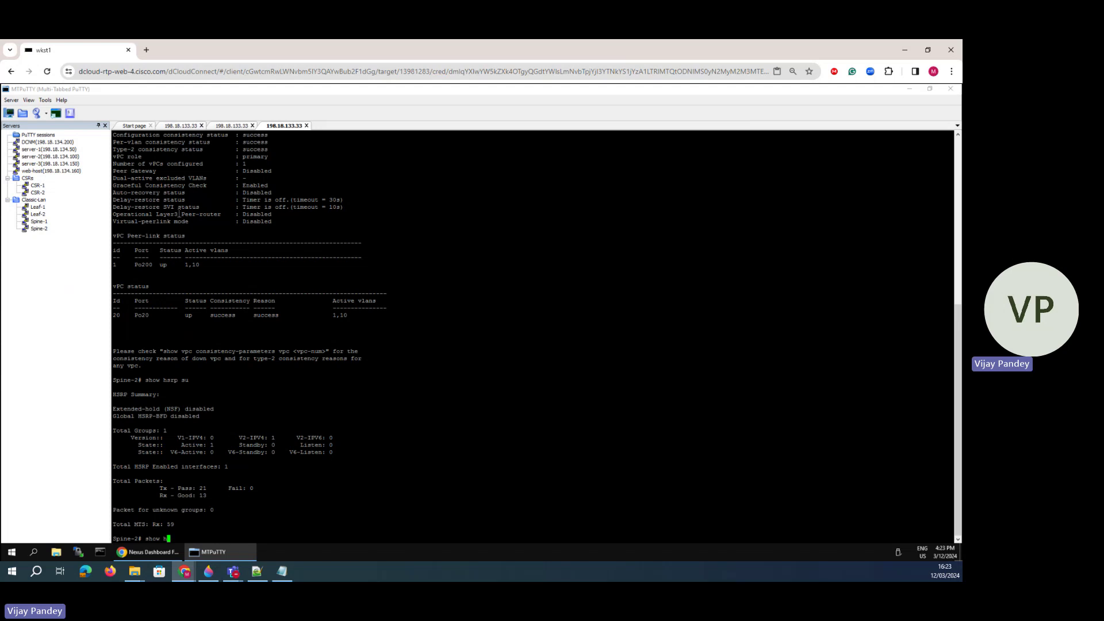
{"action": "type", "text": "srp brief"}
{"action": "key", "text": "Return"}
{"action": "key", "text": "Return"}
{"action": "key", "text": "Return"}
{"action": "key", "text": "Return"}
{"action": "key", "text": "Return"}
{"action": "key", "text": "Return"}
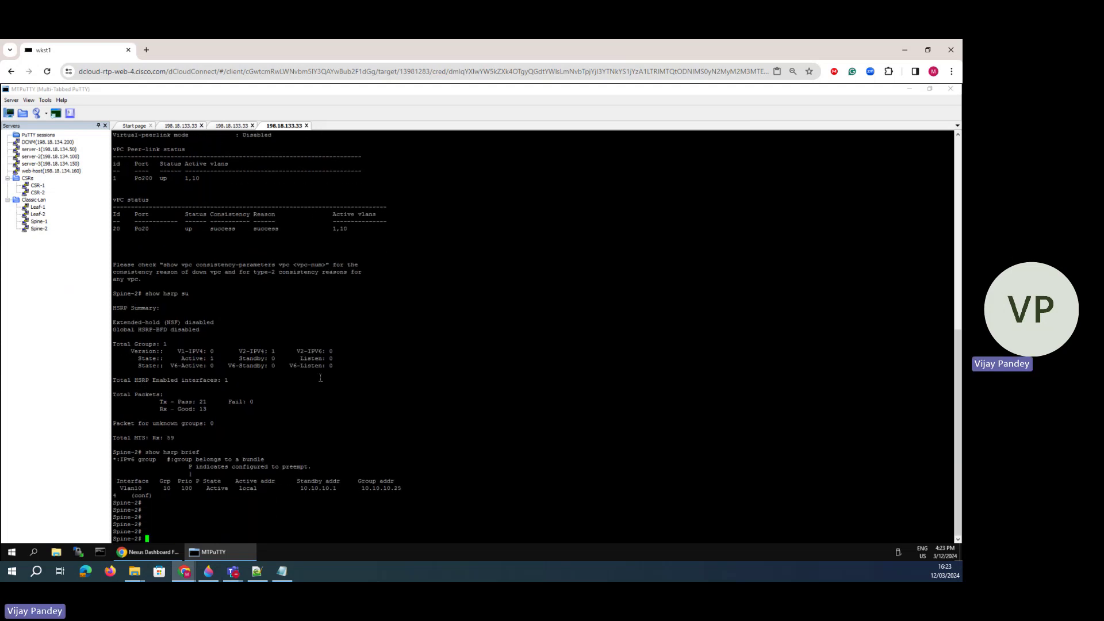
{"action": "left_click_drag", "start_coordinate": [402, 490], "coordinate": [298, 490]}
- Show Spine-2's interface Vlan10 running config with sh run int vlan10, then switch to the diagram
{"action": "key", "text": "Return"}
{"action": "key", "text": "Return"}
{"action": "type", "text": "sh run"}
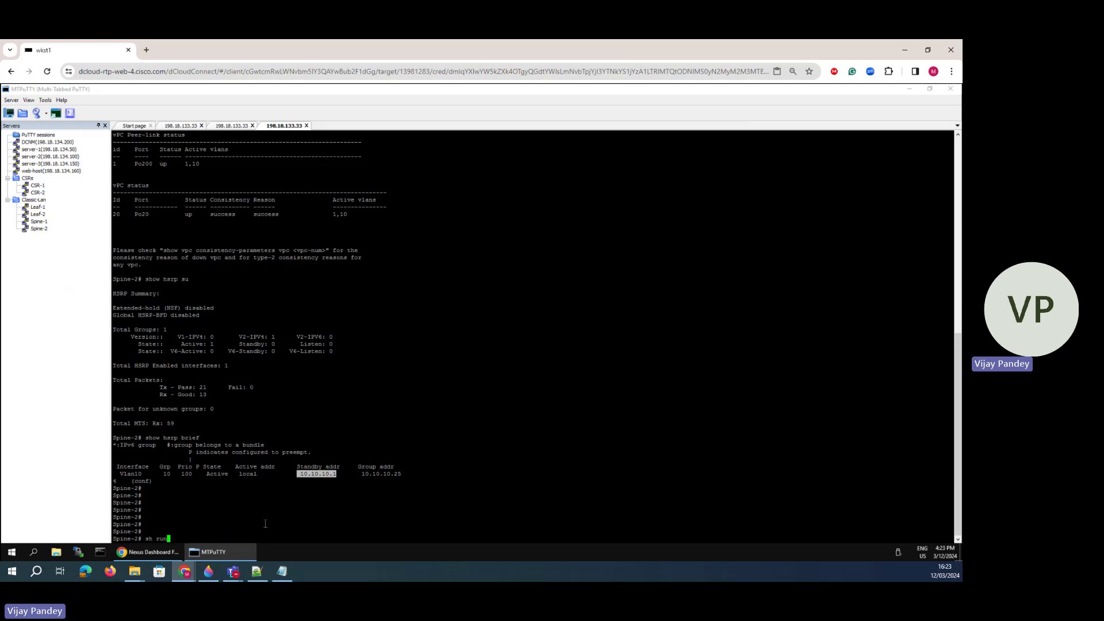
{"action": "type", "text": " vlan"}
{"action": "key", "text": "BackSpace"}
{"action": "key", "text": "BackSpace"}
{"action": "key", "text": "BackSpace"}
{"action": "key", "text": "BackSpace"}
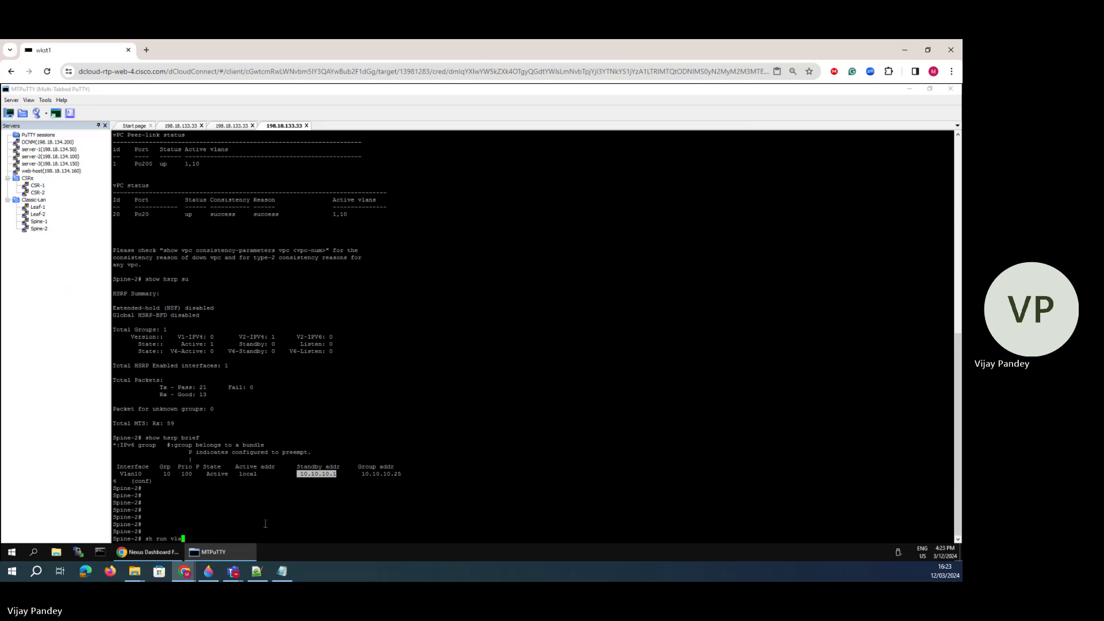
{"action": "type", "text": "int vlan10"}
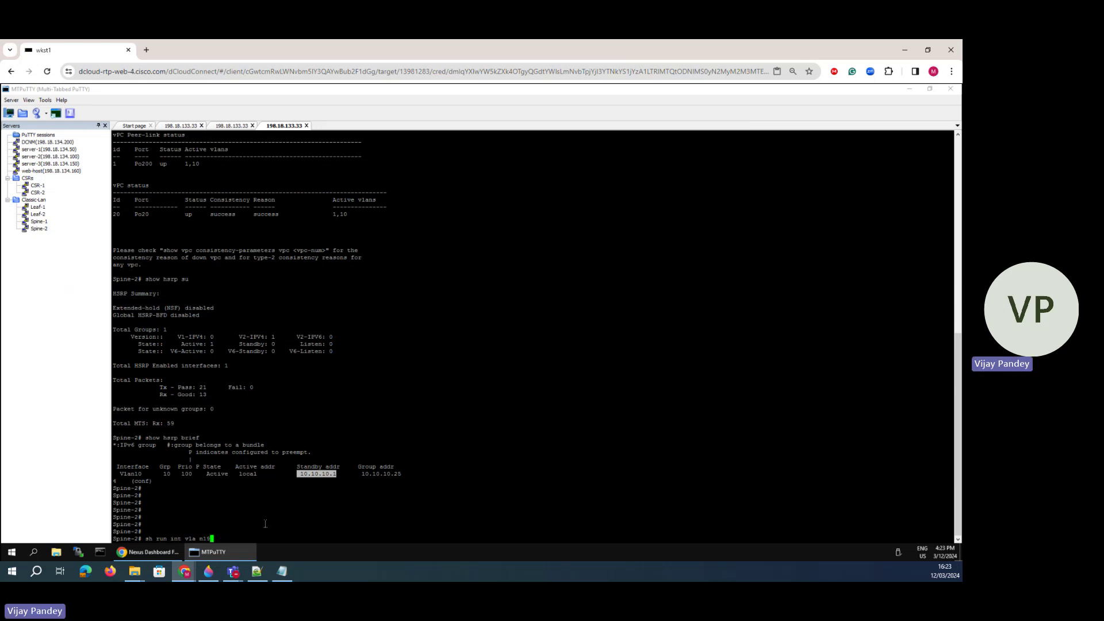
{"action": "key", "text": "BackSpace"}
{"action": "key", "text": "BackSpace"}
{"action": "type", "text": "0"}
{"action": "key", "text": "Return"}
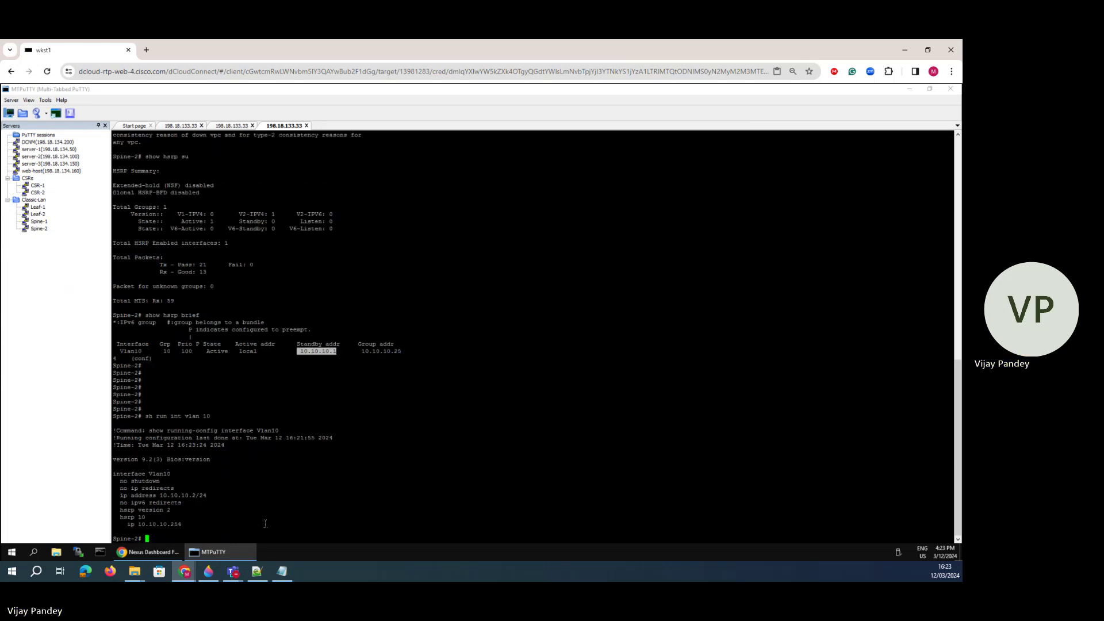
{"action": "left_click_drag", "start_coordinate": [190, 520], "coordinate": [126, 467]}
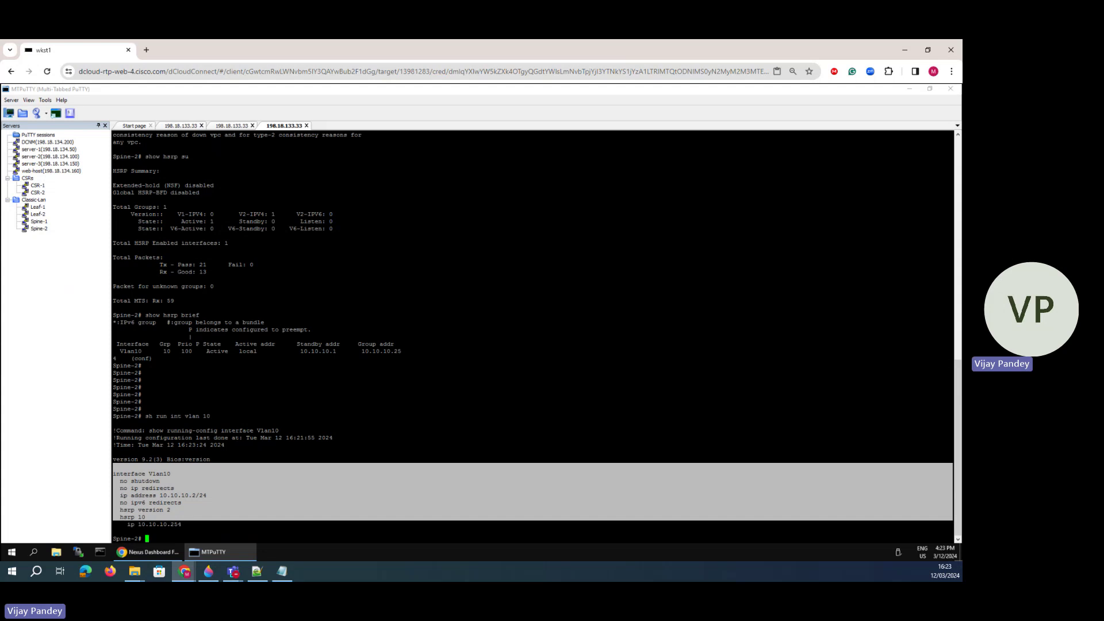
{"action": "left_click", "coordinate": [208, 571]}
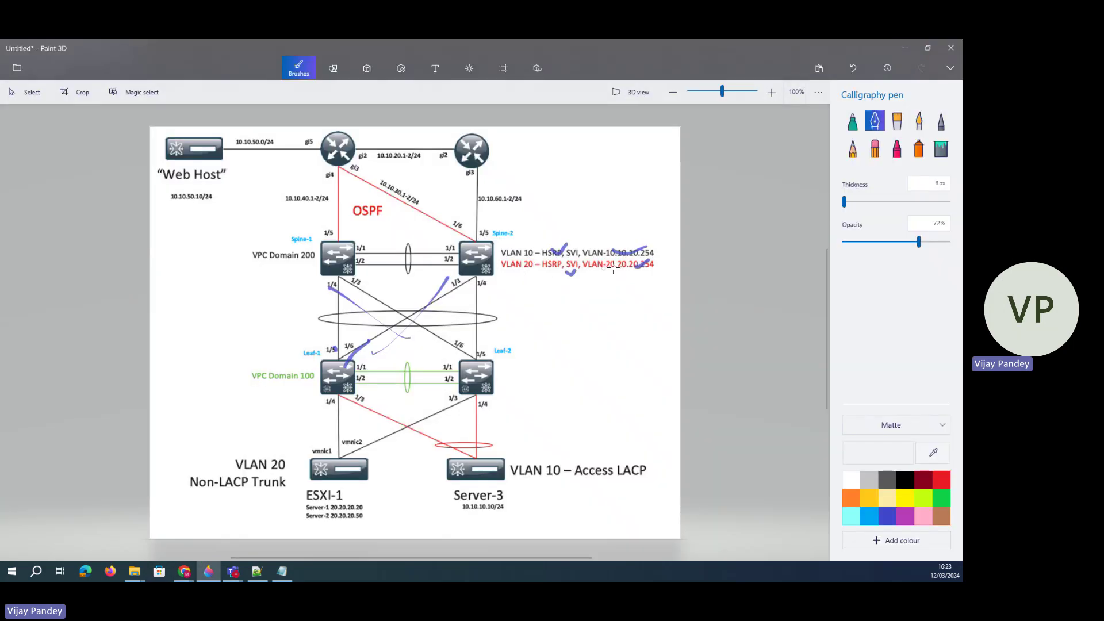
- Tick VLAN 20 on the diagram, read the lab guide's Spine-1 VLAN 20 table, and return to Nexus Dashboard
{"action": "left_click_drag", "start_coordinate": [611, 266], "coordinate": [640, 261]}
{"action": "left_click", "coordinate": [184, 571]}
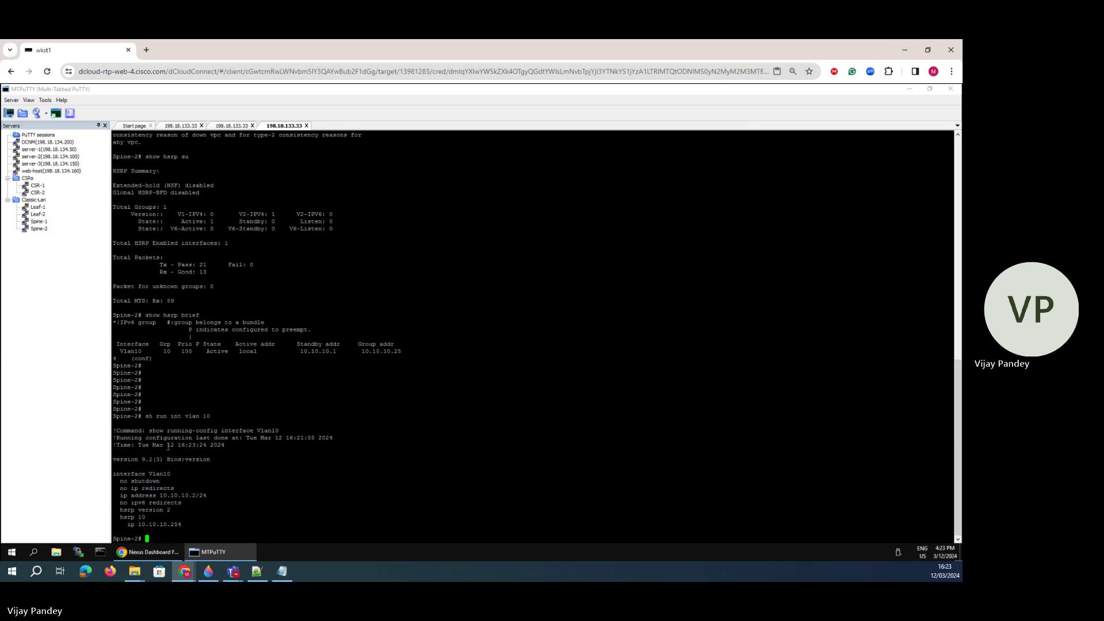
{"action": "left_click_drag", "start_coordinate": [0, 92], "coordinate": [471, 97]}
{"action": "left_click", "coordinate": [675, 95]}
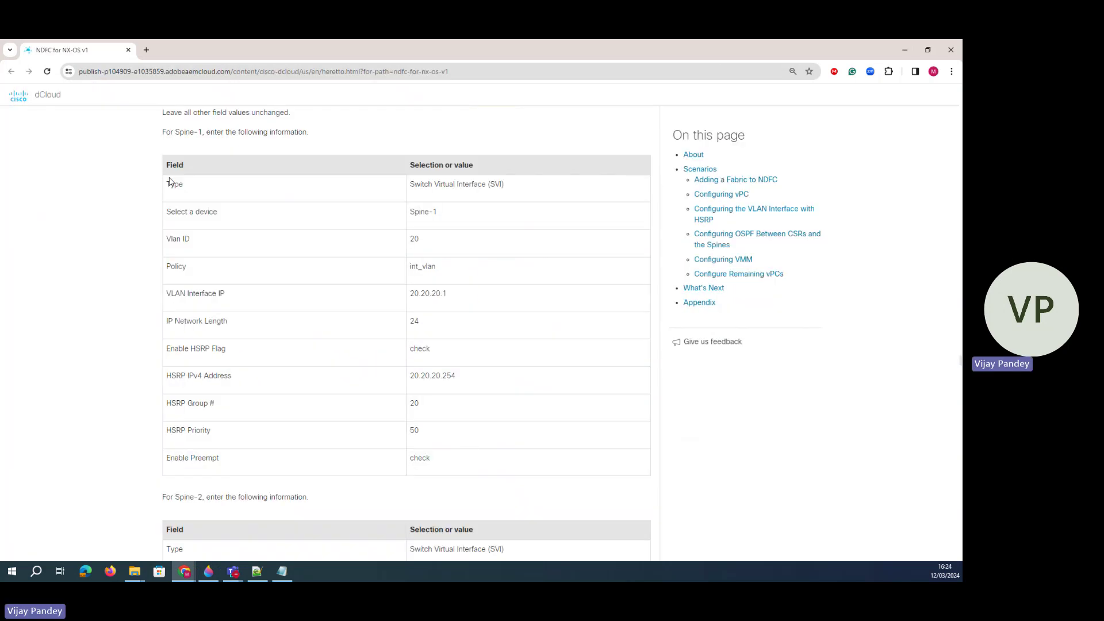
{"action": "left_click_drag", "start_coordinate": [170, 184], "coordinate": [445, 470]}
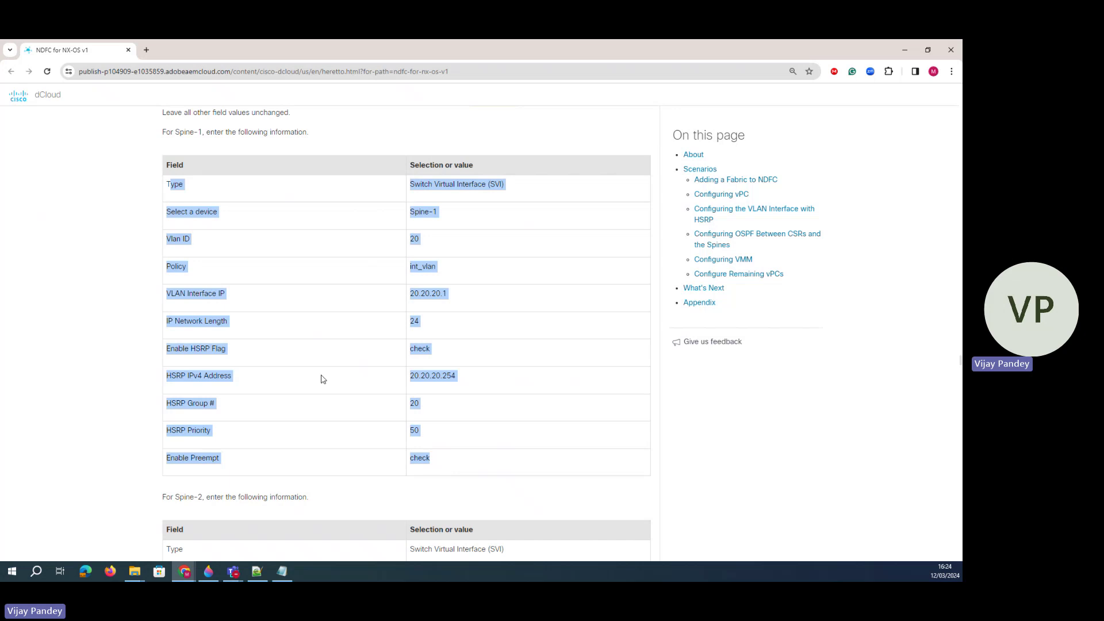
{"action": "scroll", "coordinate": [311, 362], "scroll_direction": "up", "scroll_amount": 3}
{"action": "left_click_drag", "start_coordinate": [229, 301], "coordinate": [156, 301]}
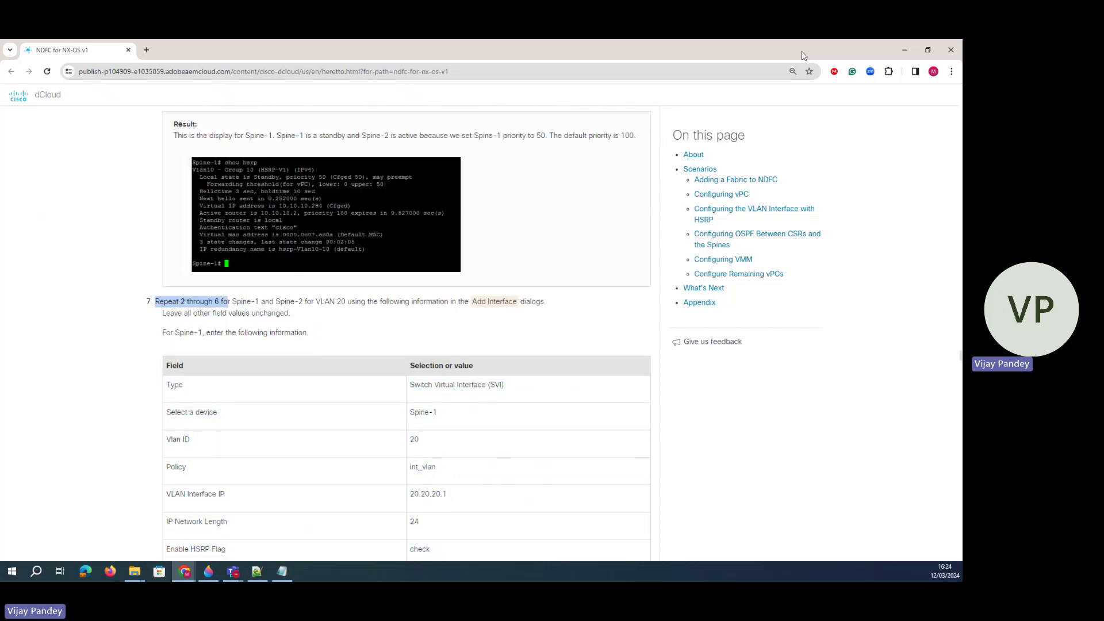
{"action": "left_click_drag", "start_coordinate": [801, 51], "coordinate": [0, 69]}
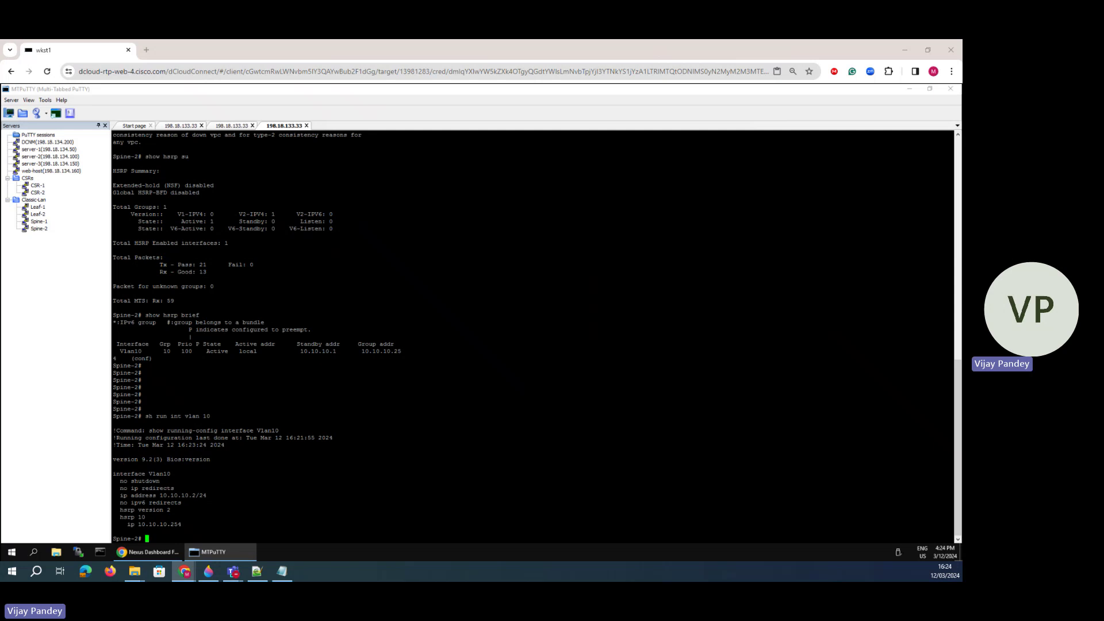
{"action": "left_click", "coordinate": [147, 550]}
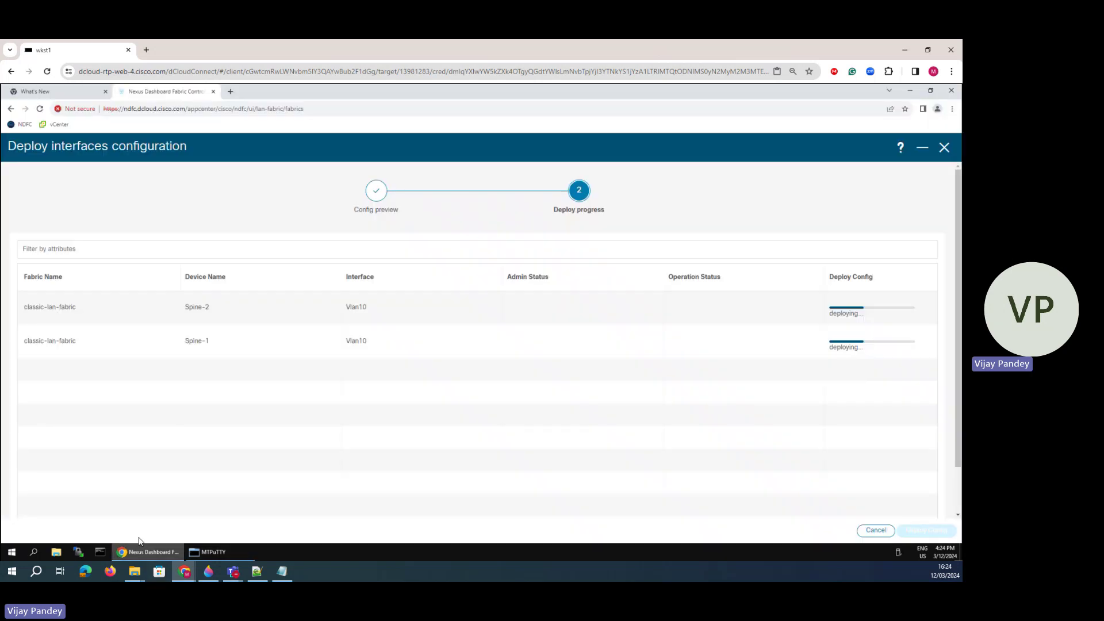
- Start creating a new SVI interface on Spine-1
{"action": "left_click", "coordinate": [914, 214]}
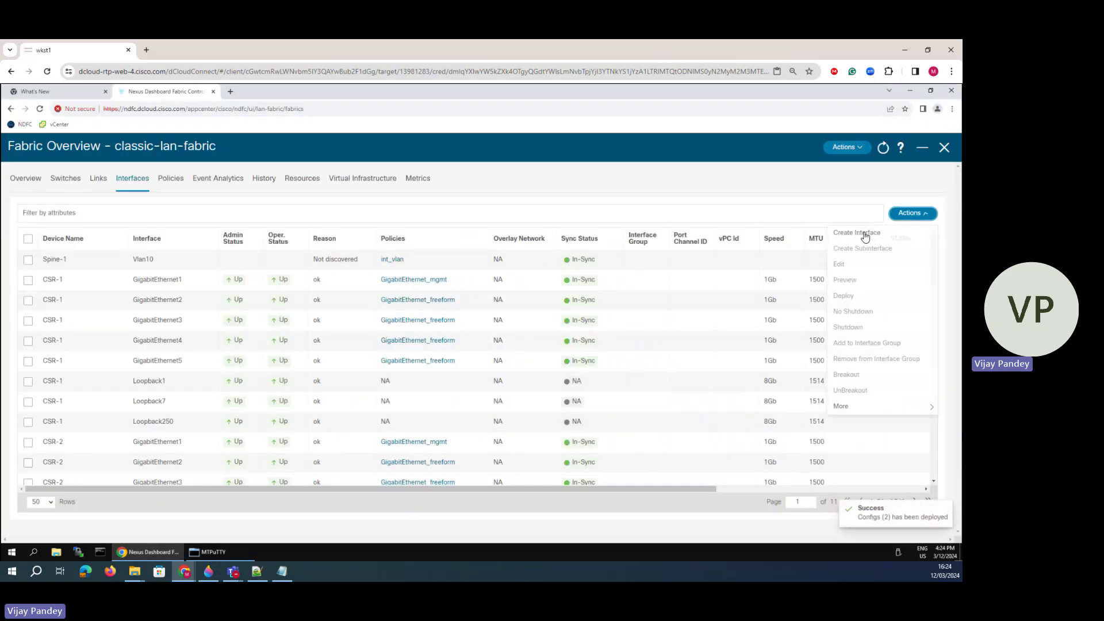
{"action": "left_click", "coordinate": [857, 232]}
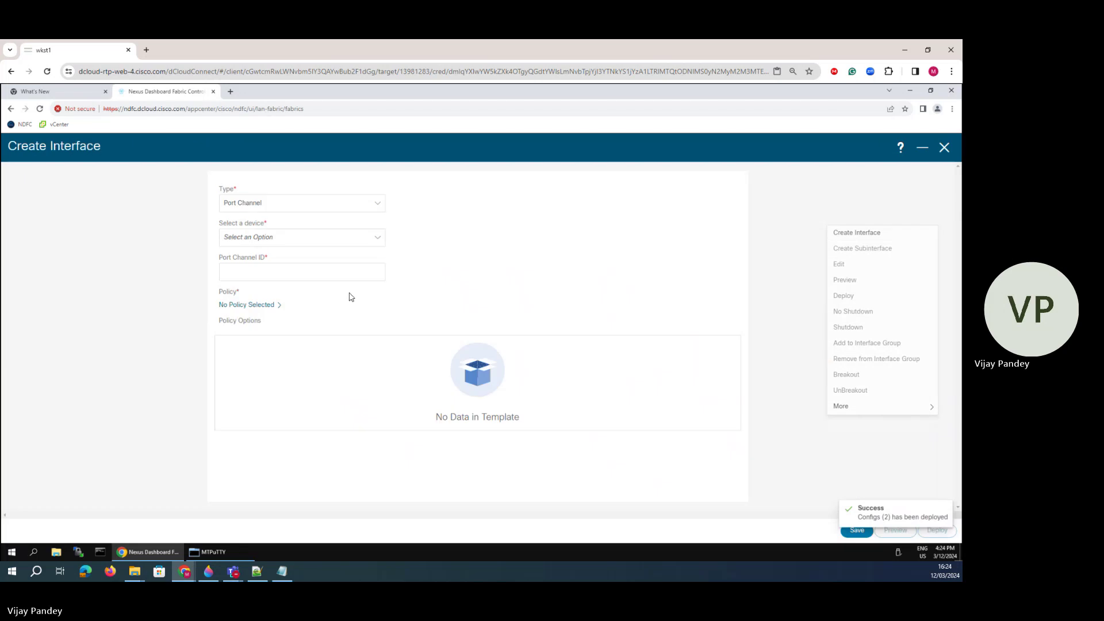
{"action": "left_click", "coordinate": [257, 206]}
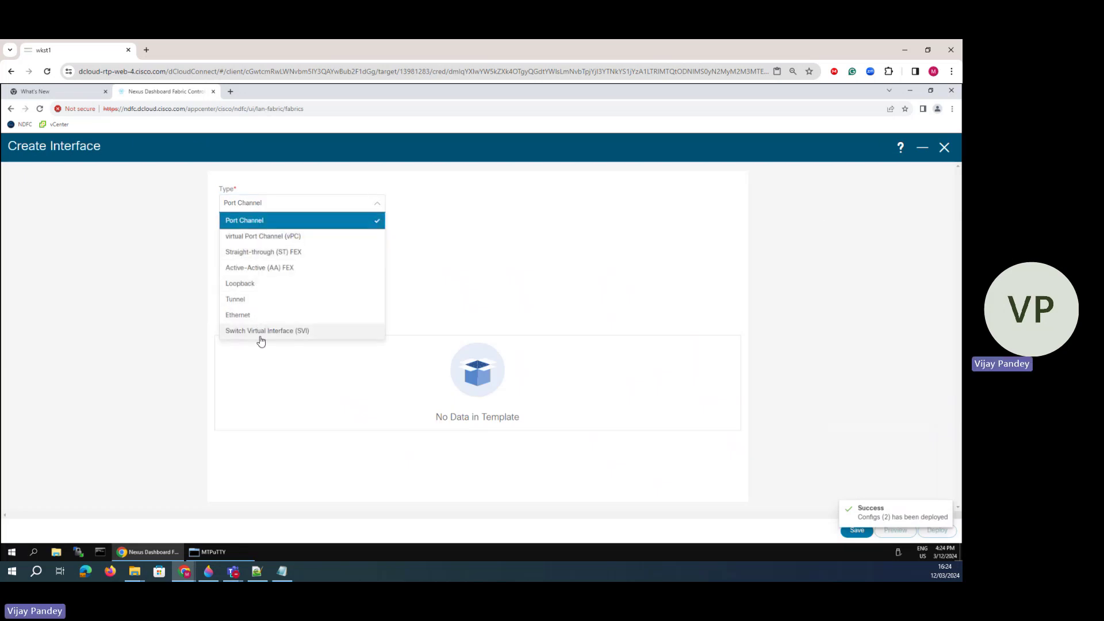
{"action": "left_click", "coordinate": [259, 332]}
{"action": "left_click", "coordinate": [268, 238]}
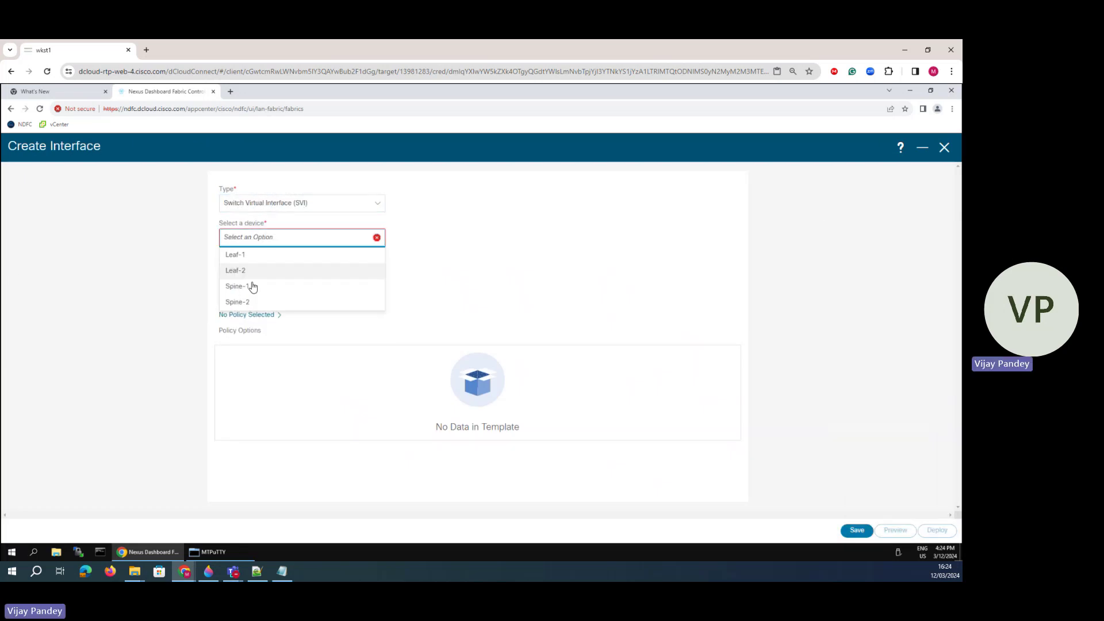
{"action": "left_click", "coordinate": [257, 284]}
- Set VLAN ID 20, policy int_vlan, interface IP 20.20.20.1 and netmask length 24
{"action": "left_click", "coordinate": [258, 274]}
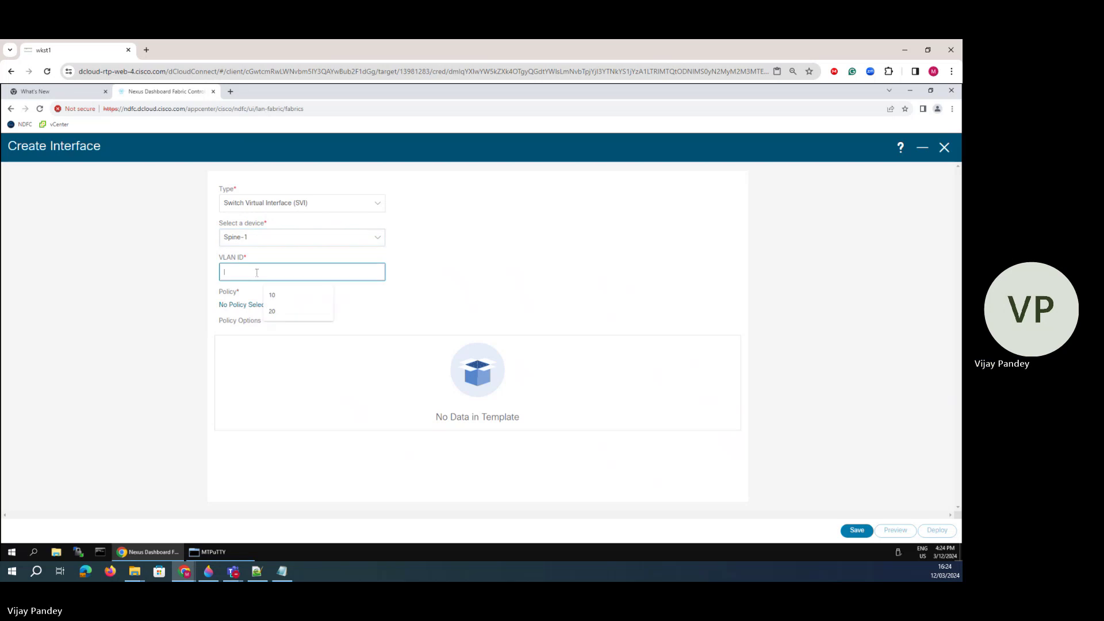
{"action": "type", "text": "20"}
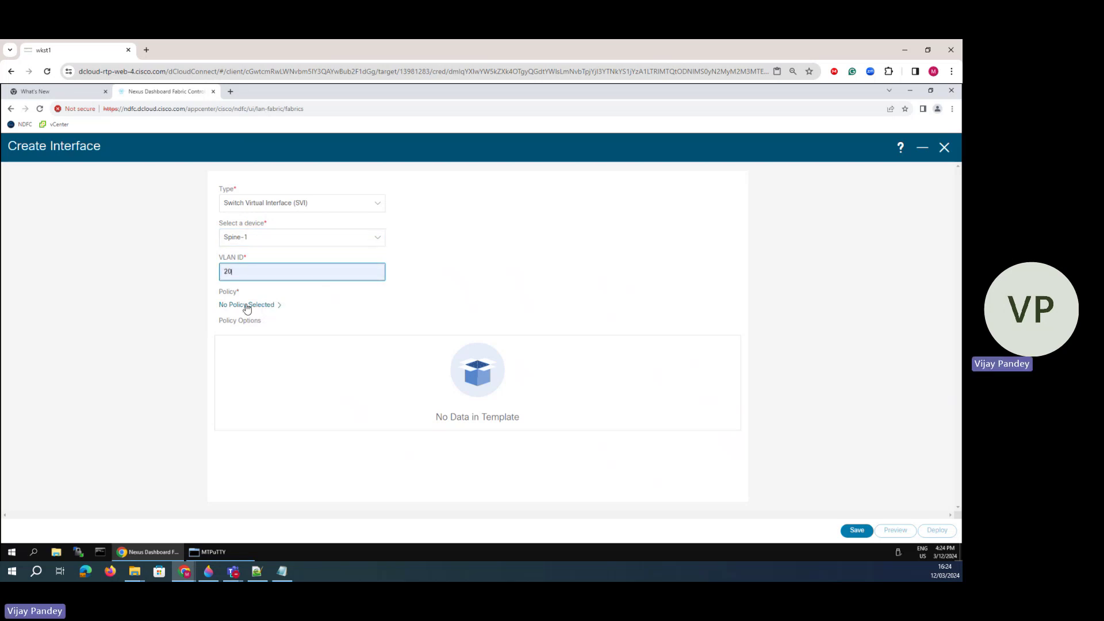
{"action": "left_click", "coordinate": [248, 306]}
{"action": "left_click", "coordinate": [407, 205]}
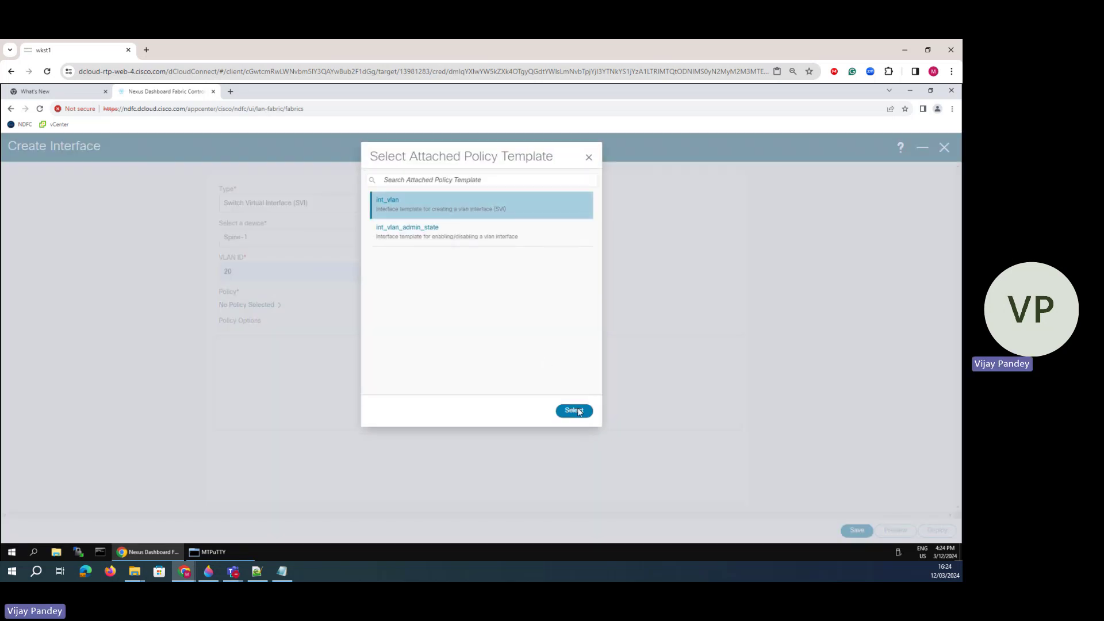
{"action": "left_click", "coordinate": [575, 410]}
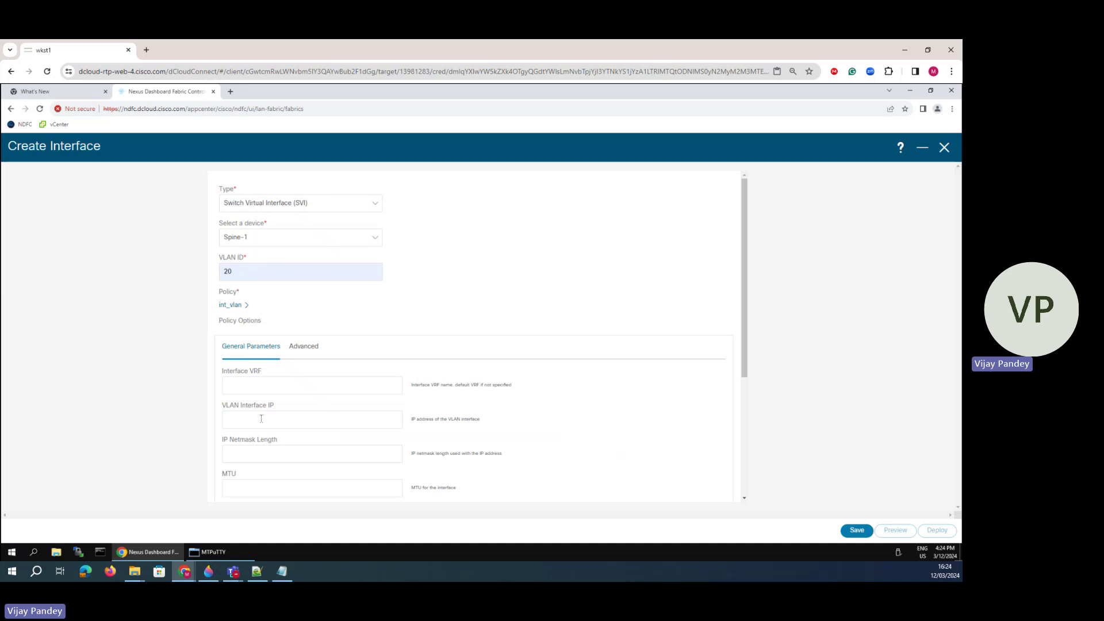
{"action": "left_click", "coordinate": [261, 419]}
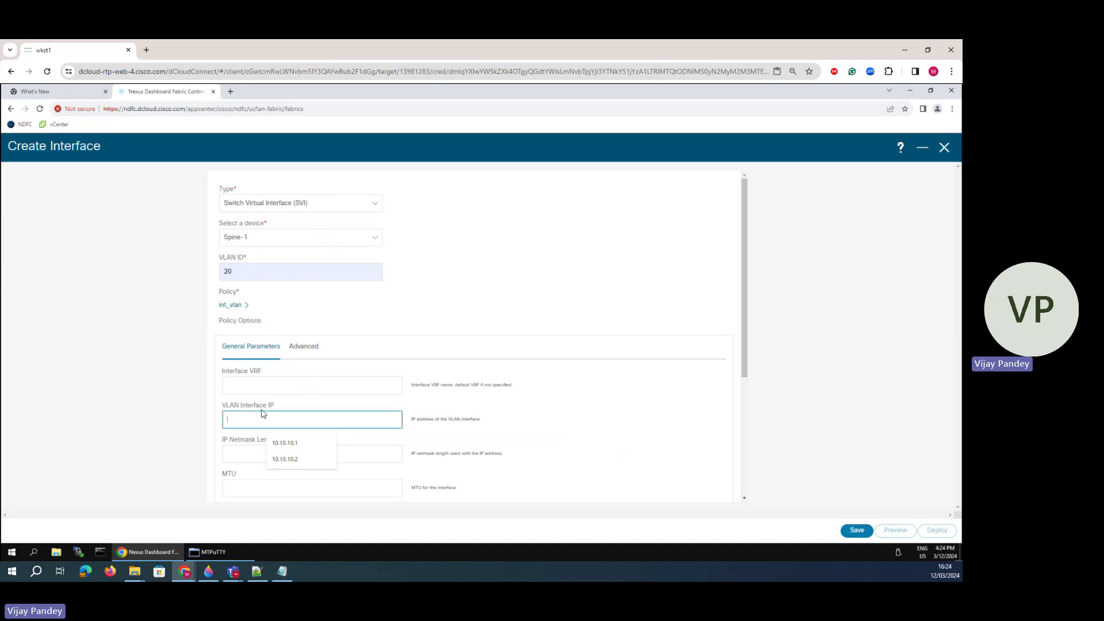
{"action": "type", "text": "20.20.20.1"}
{"action": "left_click", "coordinate": [237, 453]}
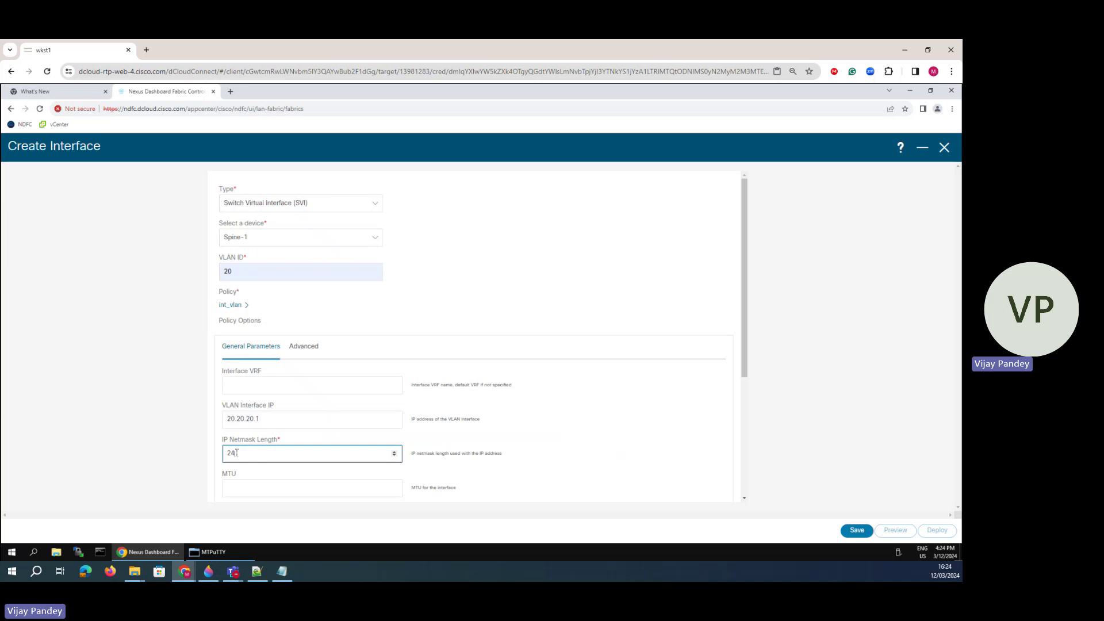
{"action": "scroll", "coordinate": [267, 448], "scroll_direction": "down", "scroll_amount": 2}
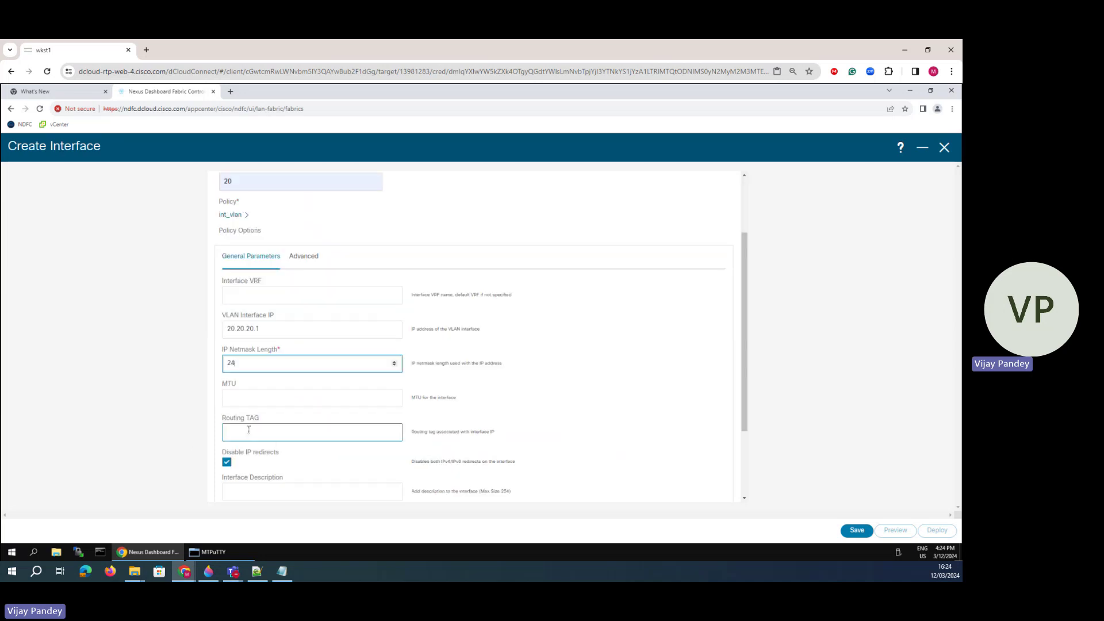
{"action": "scroll", "coordinate": [240, 414], "scroll_direction": "down", "scroll_amount": 2}
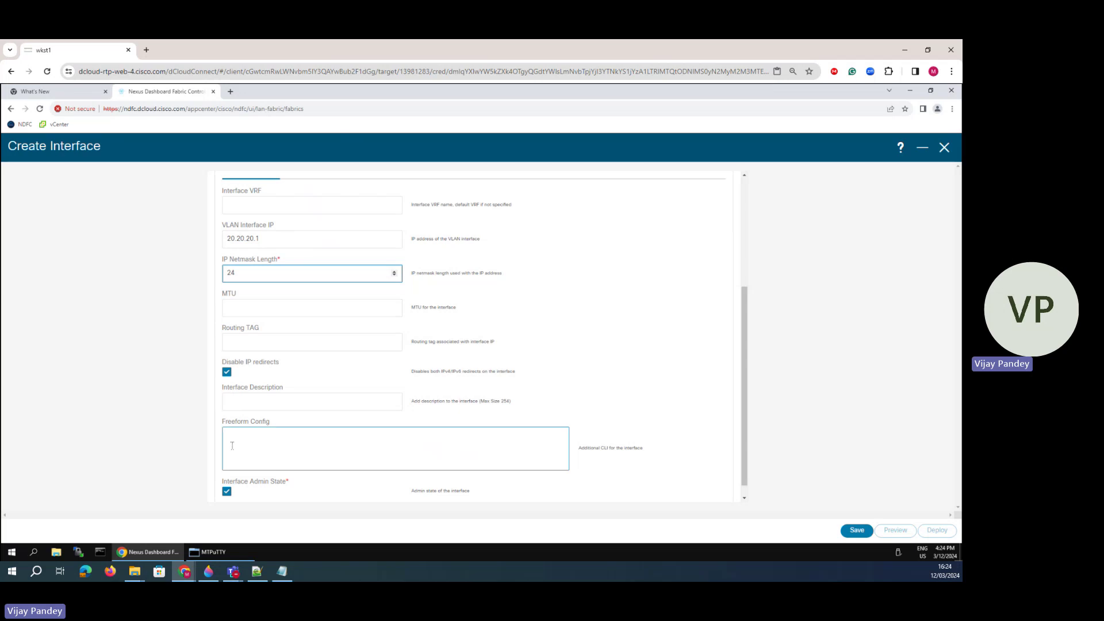
{"action": "scroll", "coordinate": [247, 402], "scroll_direction": "down", "scroll_amount": 1}
{"action": "scroll", "coordinate": [252, 382], "scroll_direction": "up", "scroll_amount": 4}
- Enable HSRP with virtual address 20.20.20.254 and group 20
{"action": "left_click", "coordinate": [305, 348]}
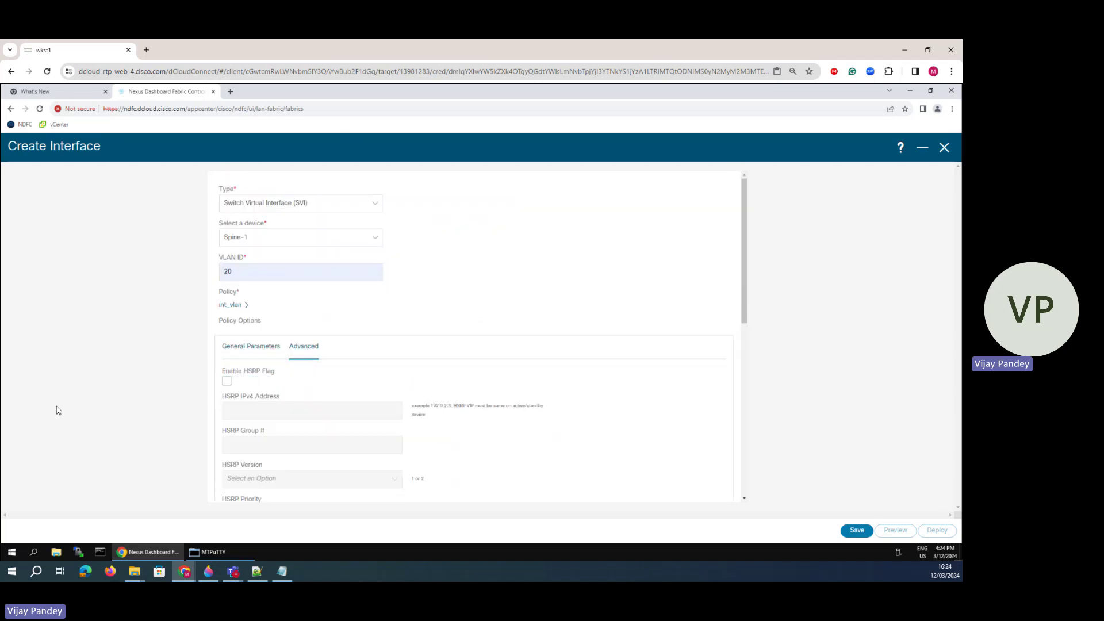
{"action": "left_click", "coordinate": [226, 381]}
{"action": "left_click", "coordinate": [248, 409]}
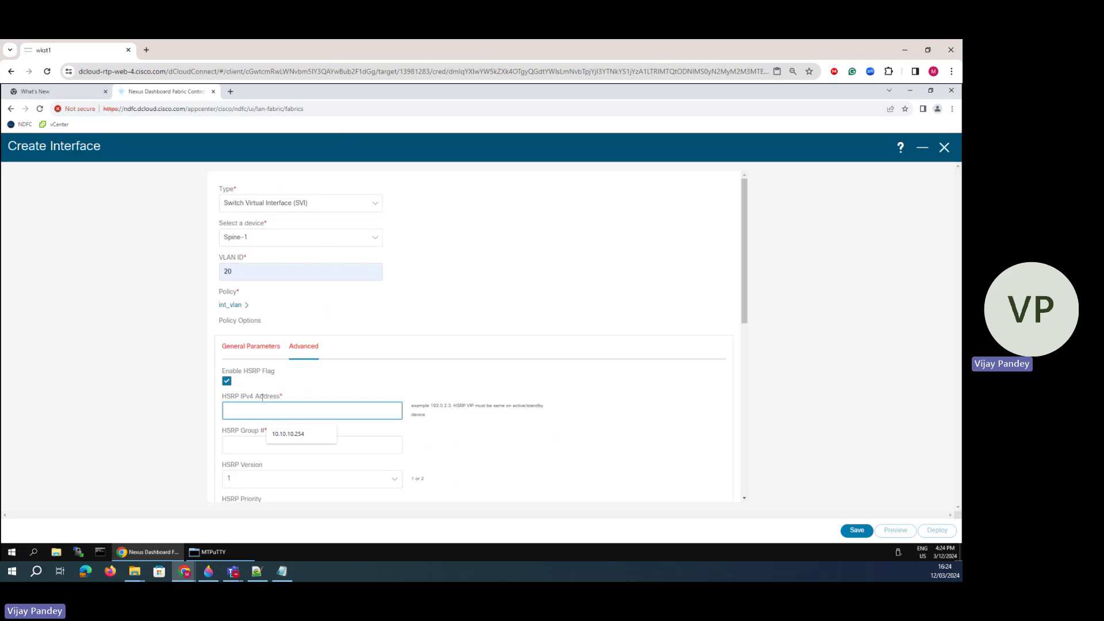
{"action": "type", "text": "20.20.20.254"}
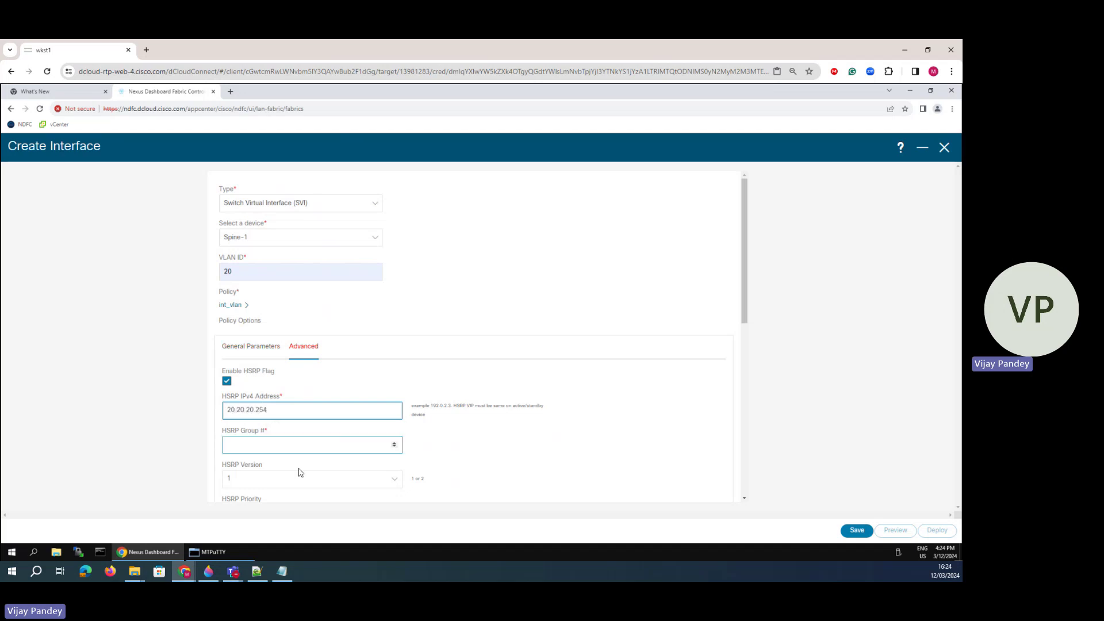
{"action": "left_click", "coordinate": [275, 446]}
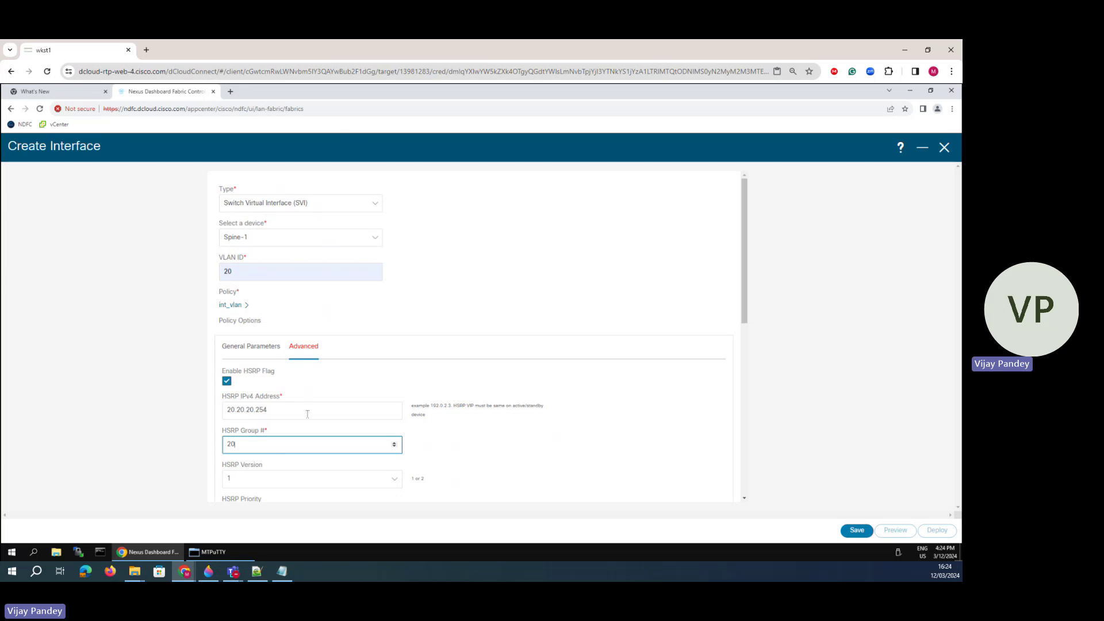
{"action": "scroll", "coordinate": [308, 414], "scroll_direction": "down", "scroll_amount": 3}
- Set HSRP priority 50, enable preempt, and save the Spine-1 Vlan20 SVI
{"action": "left_click", "coordinate": [258, 330]}
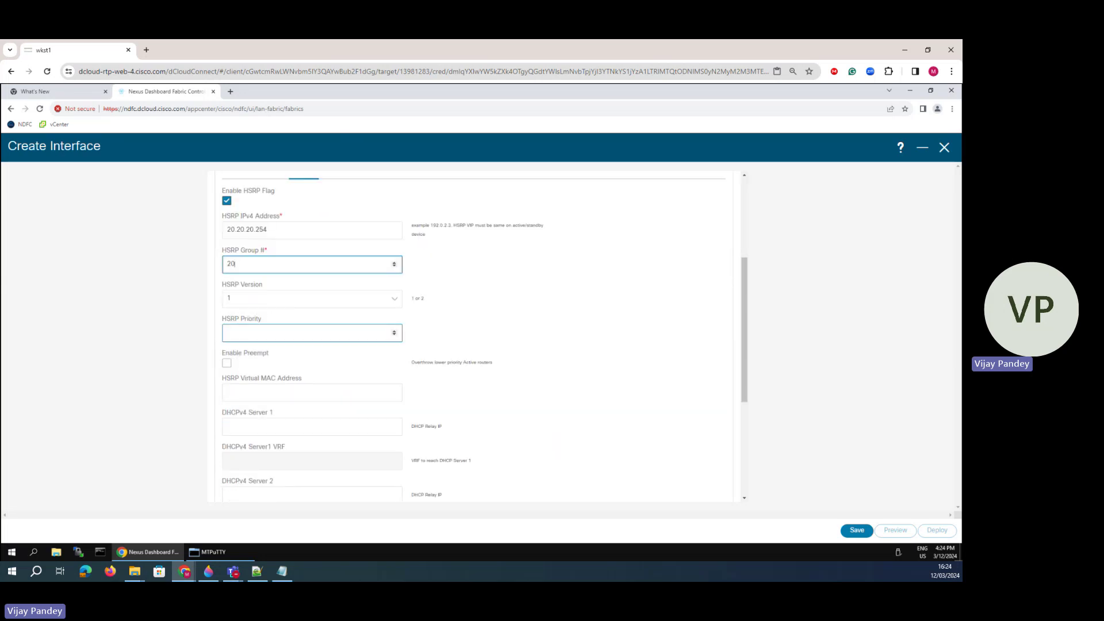
{"action": "left_click", "coordinate": [256, 336]}
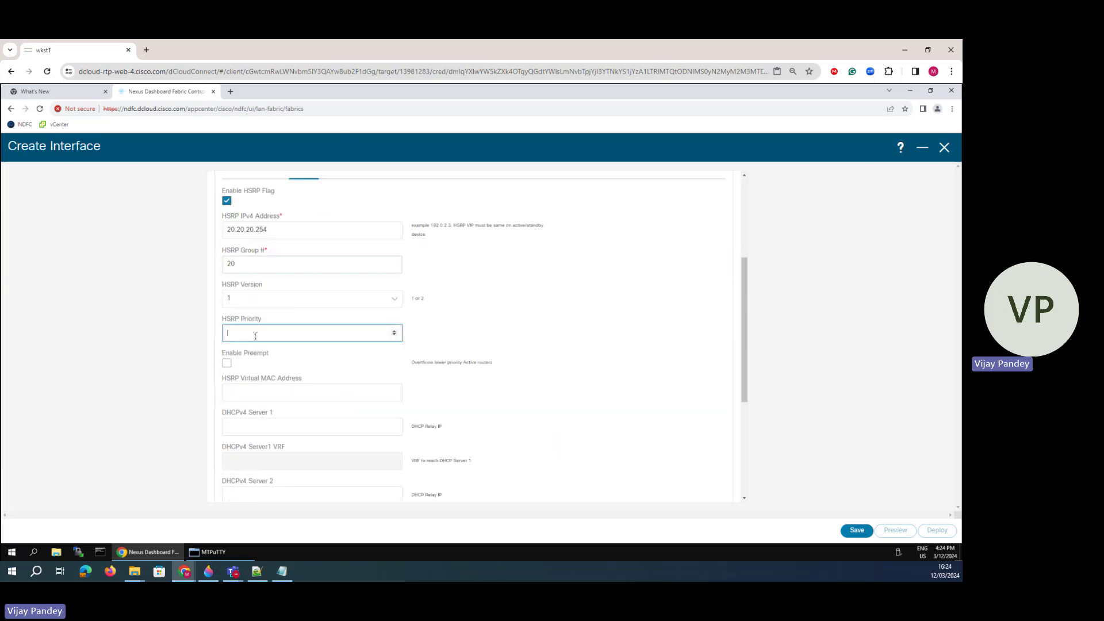
{"action": "type", "text": "50"}
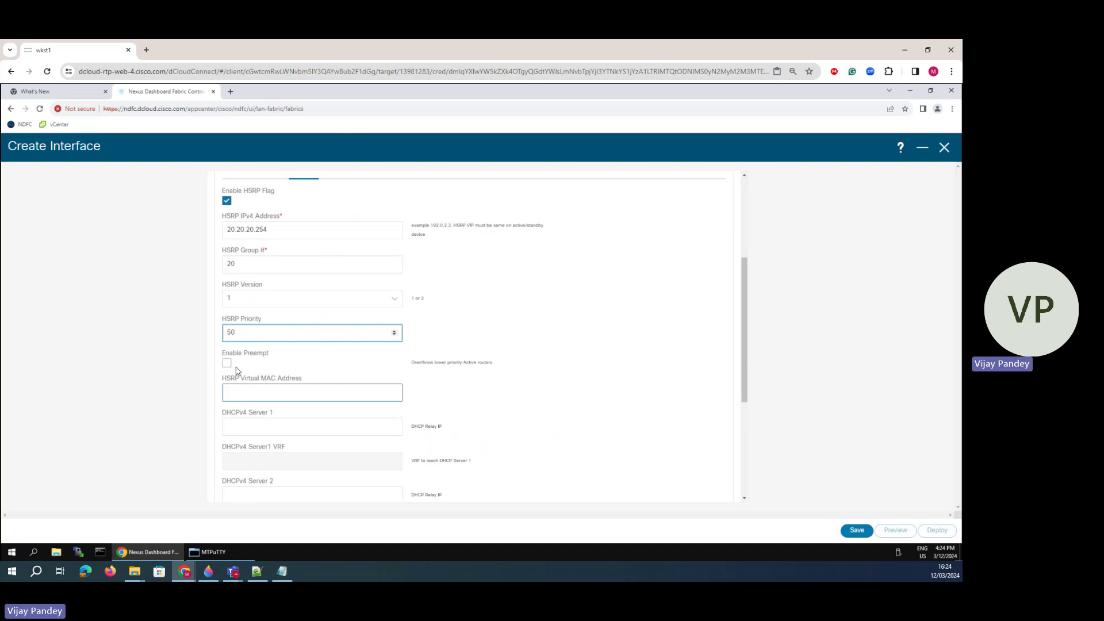
{"action": "left_click", "coordinate": [226, 363]}
{"action": "scroll", "coordinate": [357, 369], "scroll_direction": "down", "scroll_amount": 4}
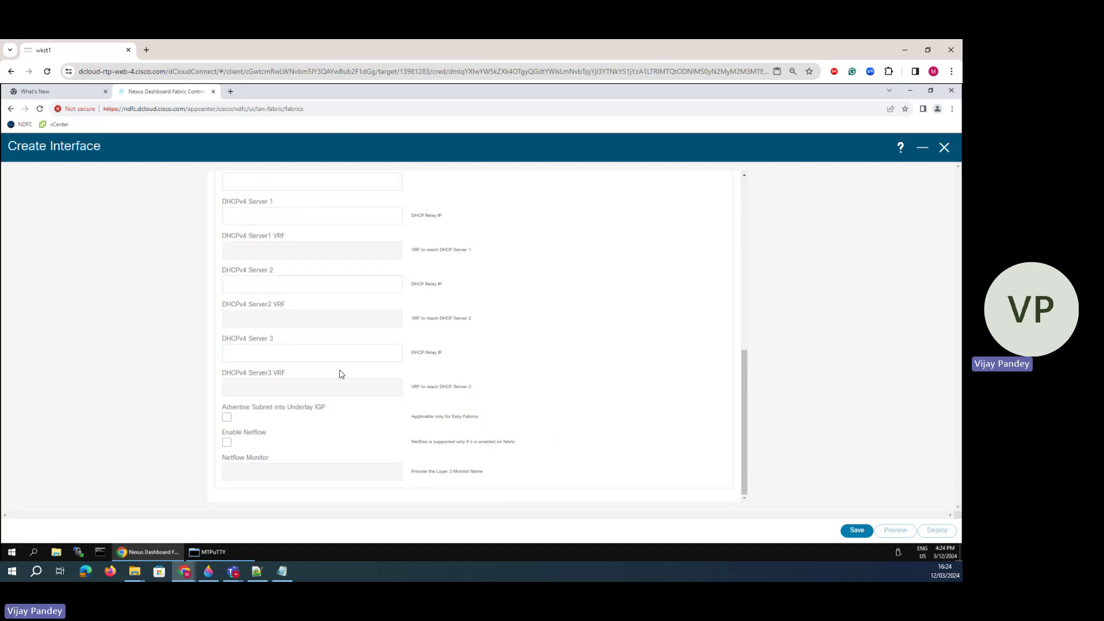
{"action": "scroll", "coordinate": [324, 389], "scroll_direction": "up", "scroll_amount": 4}
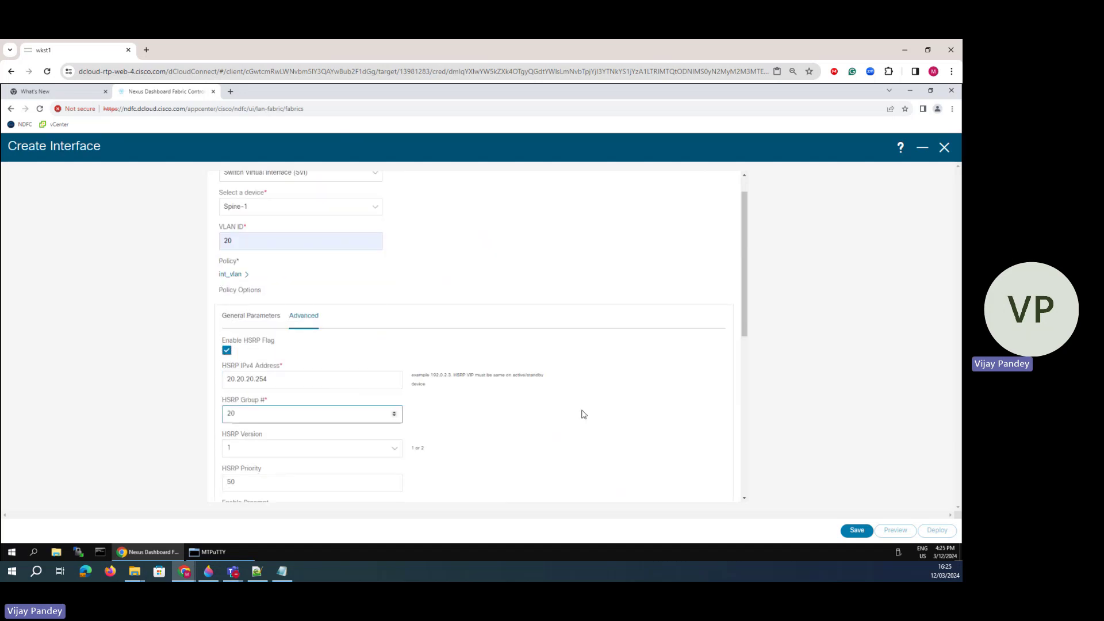
{"action": "scroll", "coordinate": [582, 412], "scroll_direction": "down", "scroll_amount": 4}
{"action": "left_click", "coordinate": [856, 530]}
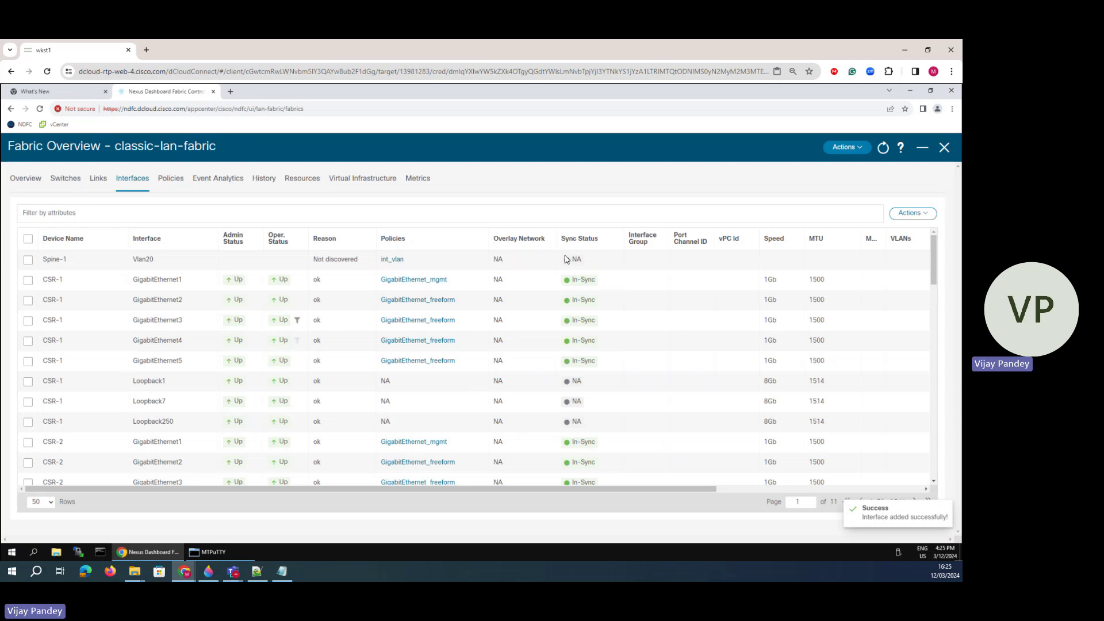
- Start creating a new SVI interface on Spine-2
{"action": "left_click", "coordinate": [916, 213]}
{"action": "left_click", "coordinate": [895, 239]}
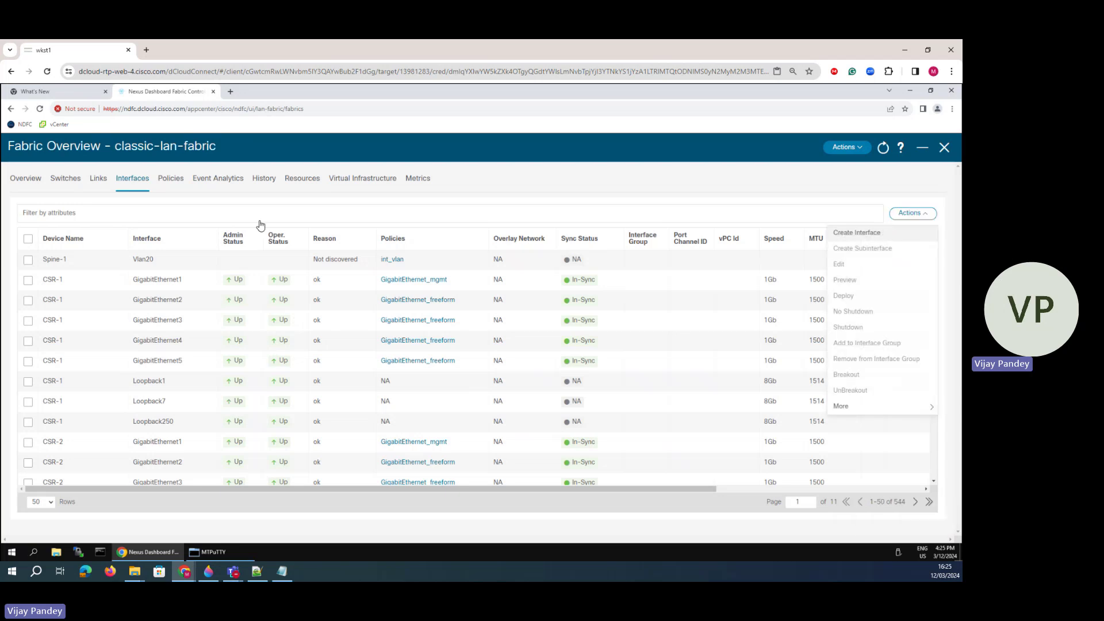
{"action": "left_click", "coordinate": [250, 205]}
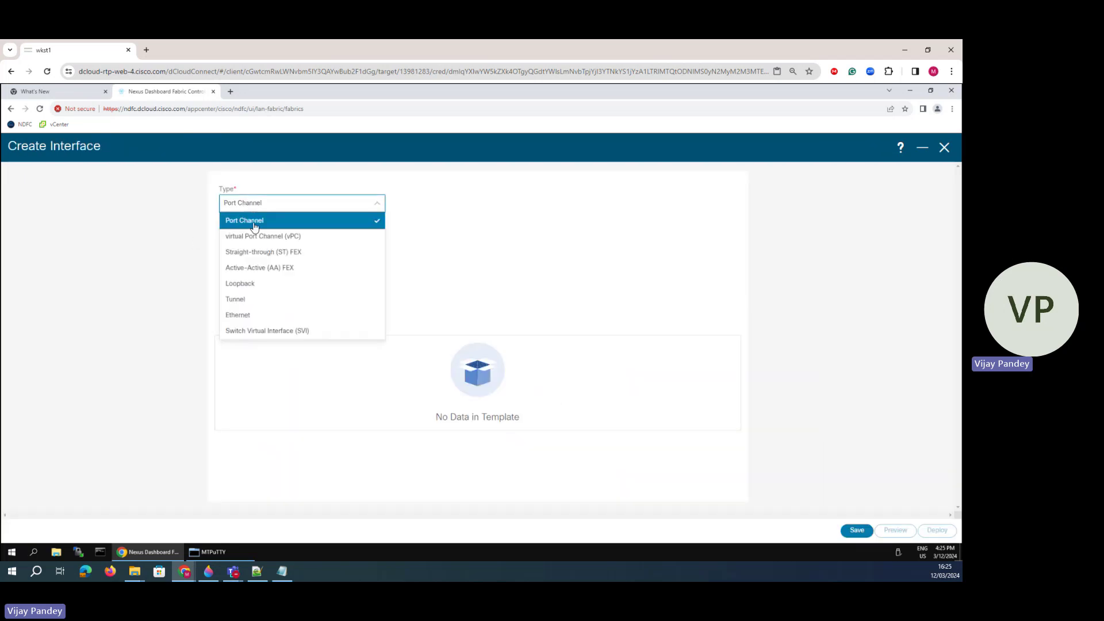
{"action": "left_click", "coordinate": [253, 331]}
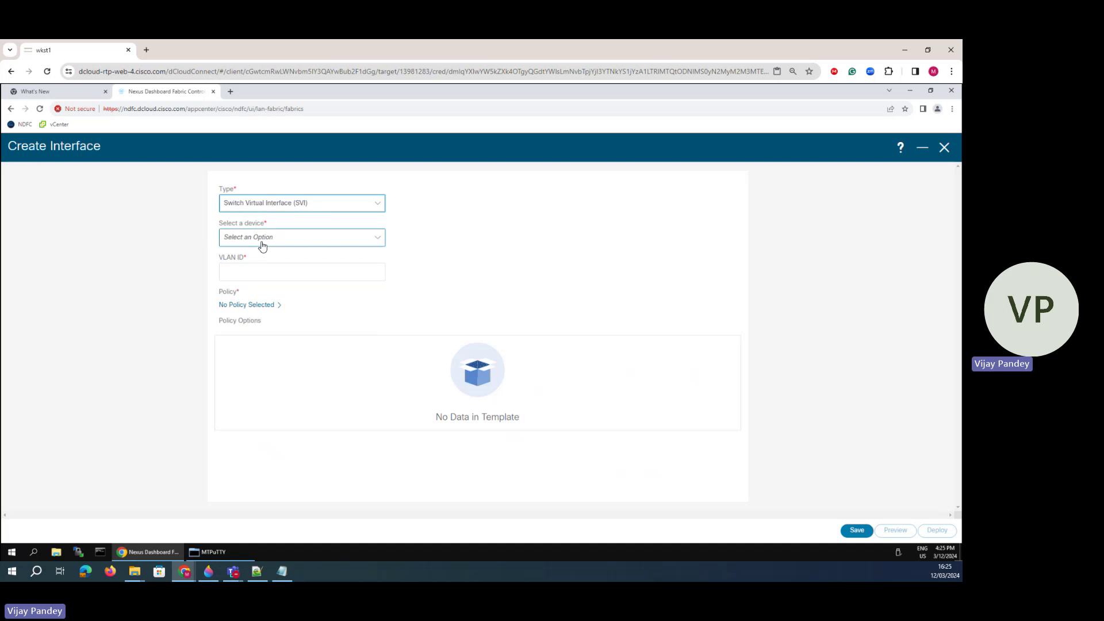
{"action": "left_click", "coordinate": [261, 240]}
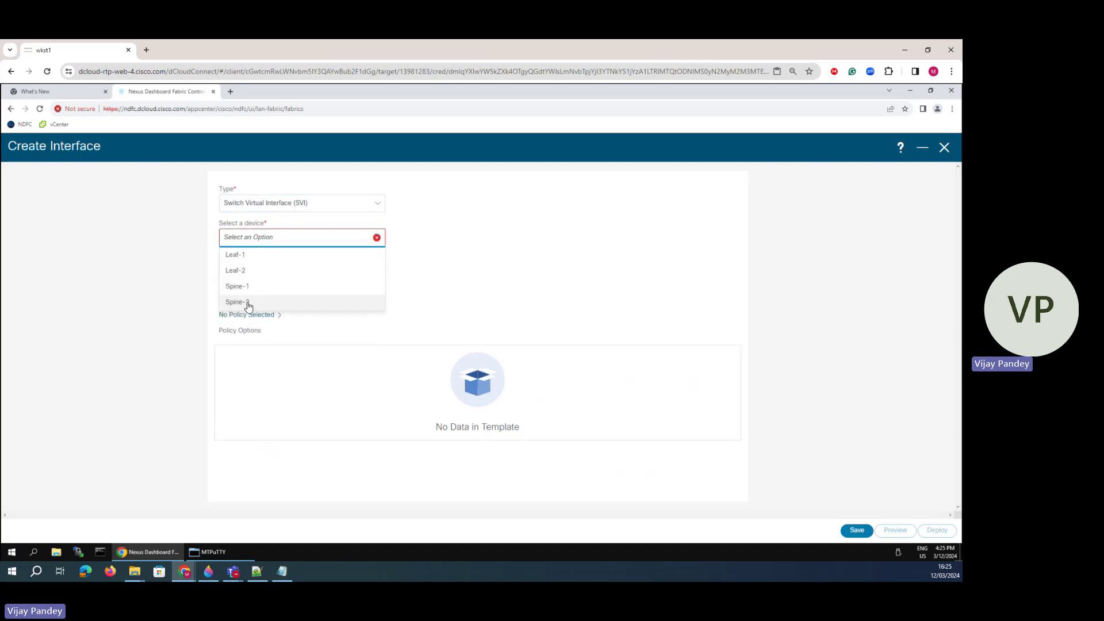
{"action": "left_click", "coordinate": [249, 303]}
- Set VLAN ID 20, policy int_vlan, interface IP 20.20.20.2 and netmask length 24
{"action": "left_click", "coordinate": [254, 270]}
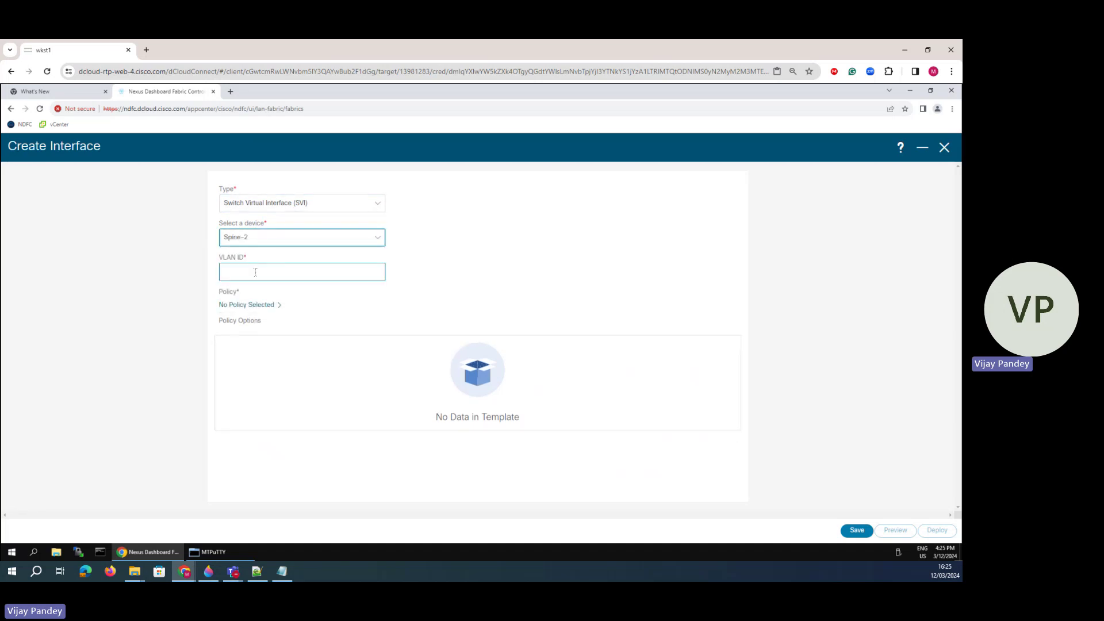
{"action": "type", "text": "20"}
{"action": "left_click", "coordinate": [280, 313]}
{"action": "left_click", "coordinate": [249, 306]}
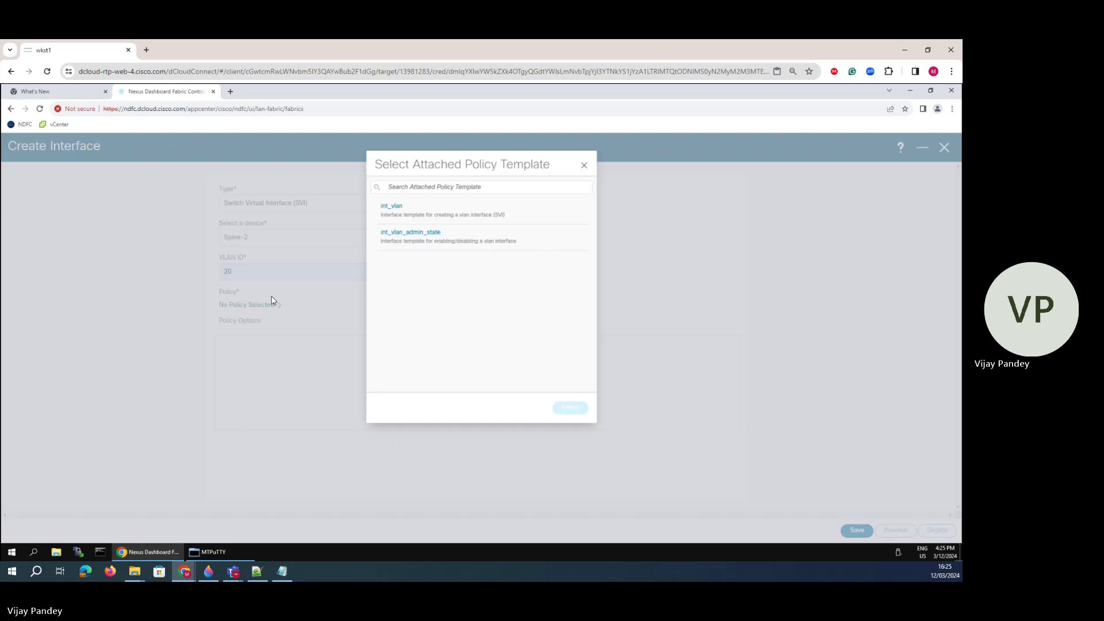
{"action": "left_click", "coordinate": [574, 411]}
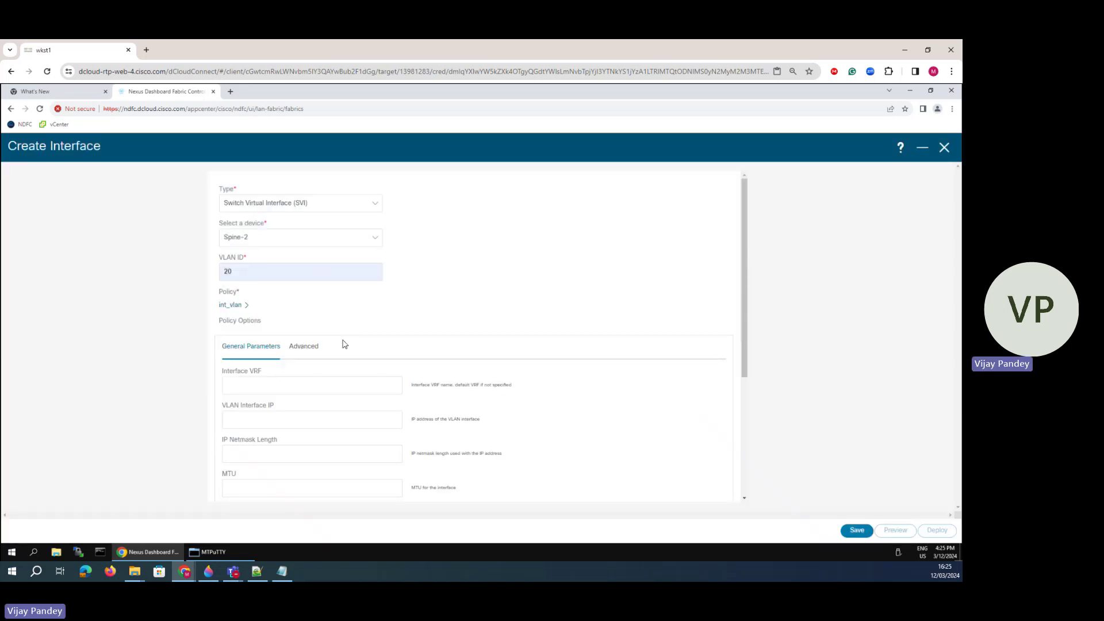
{"action": "left_click", "coordinate": [257, 386]}
{"action": "left_click", "coordinate": [243, 420]}
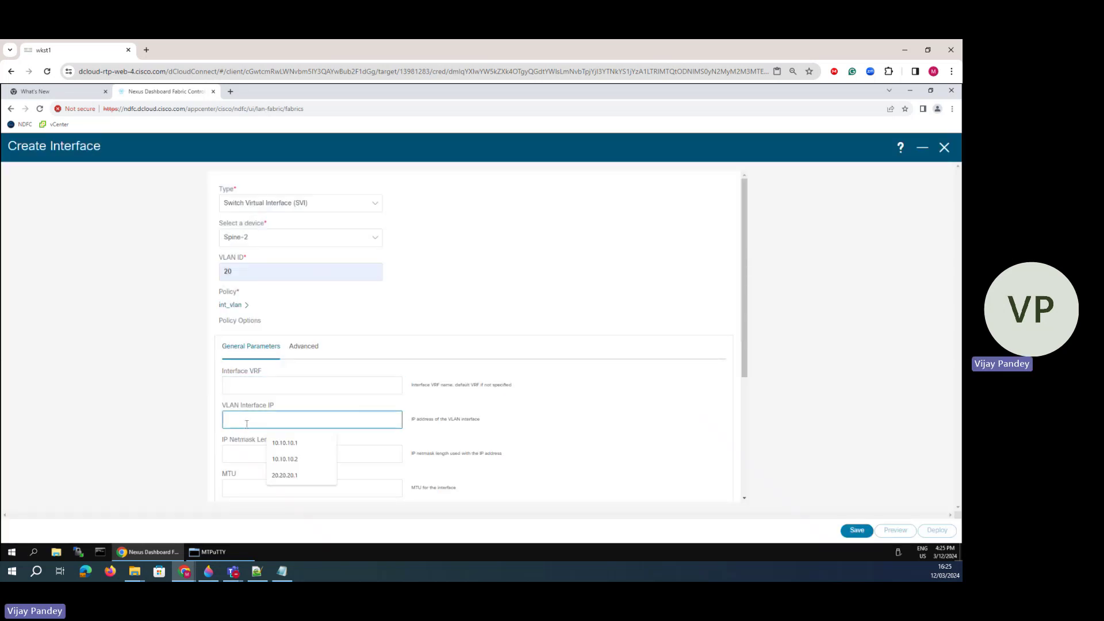
{"action": "left_click", "coordinate": [288, 474]}
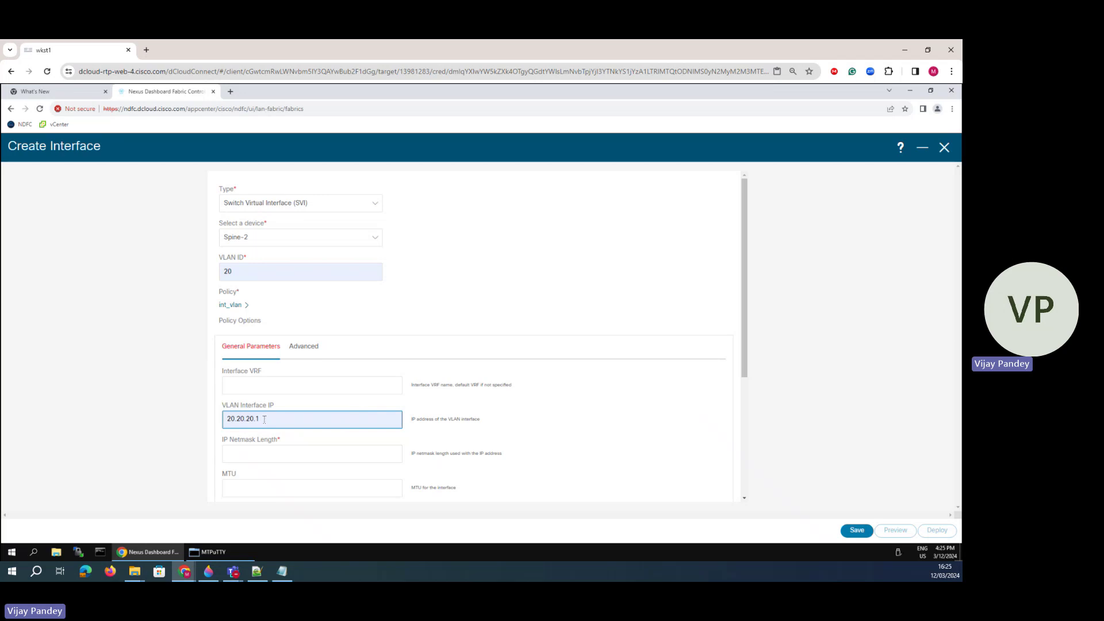
{"action": "key", "text": "BackSpace"}
{"action": "type", "text": "2"}
{"action": "scroll", "coordinate": [316, 422], "scroll_direction": "down", "scroll_amount": 3}
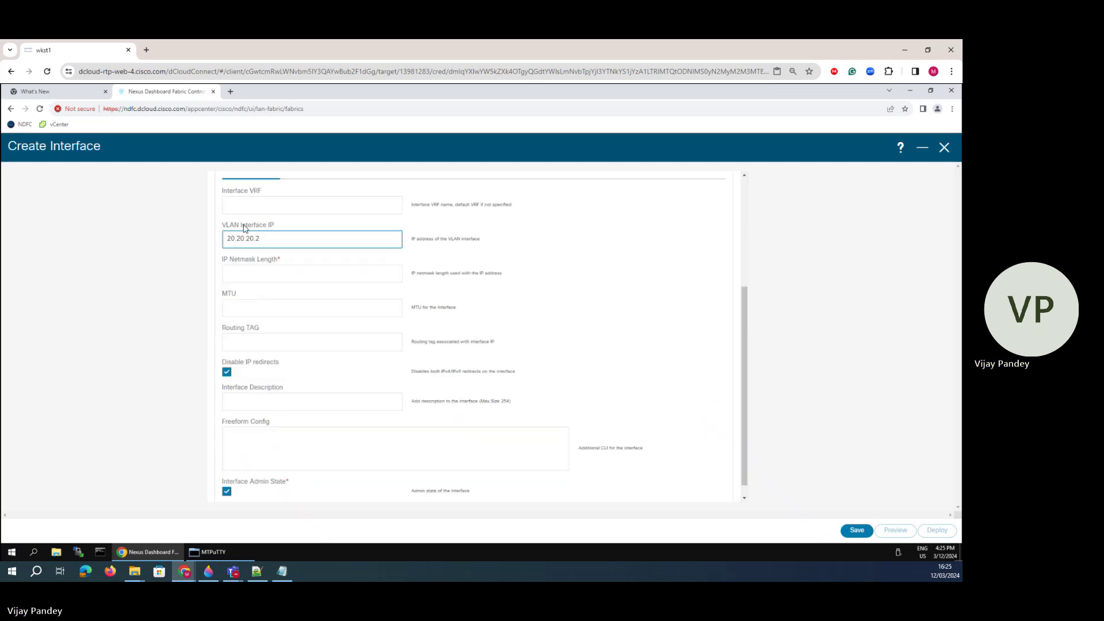
{"action": "left_click", "coordinate": [241, 275]}
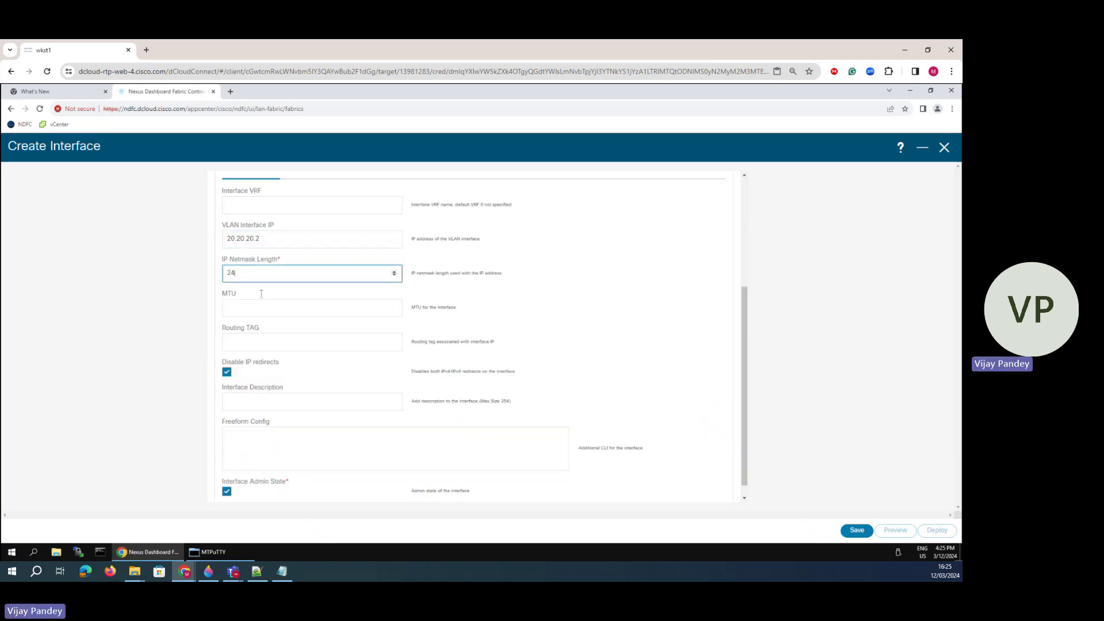
{"action": "scroll", "coordinate": [276, 287], "scroll_direction": "up", "scroll_amount": 3}
- Turn on HSRP with virtual IP 20.20.20.254 and group 20, then save the Spine-2 Vlan20 SVI
{"action": "left_click", "coordinate": [302, 346]}
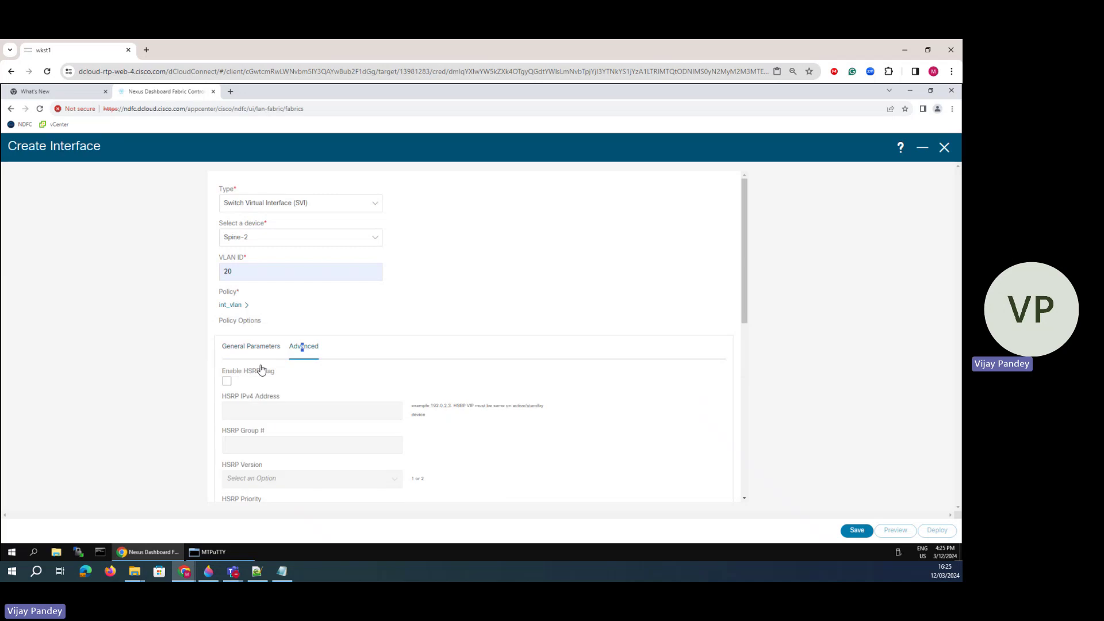
{"action": "left_click", "coordinate": [226, 380]}
{"action": "left_click", "coordinate": [246, 405]}
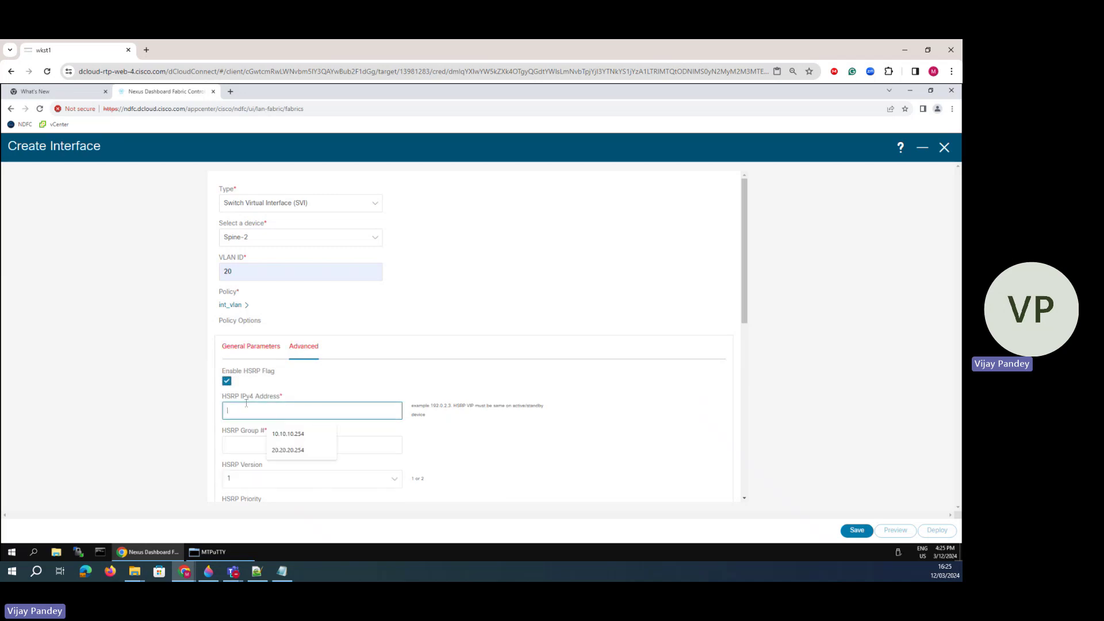
{"action": "left_click", "coordinate": [282, 450]}
{"action": "scroll", "coordinate": [266, 424], "scroll_direction": "down", "scroll_amount": 3}
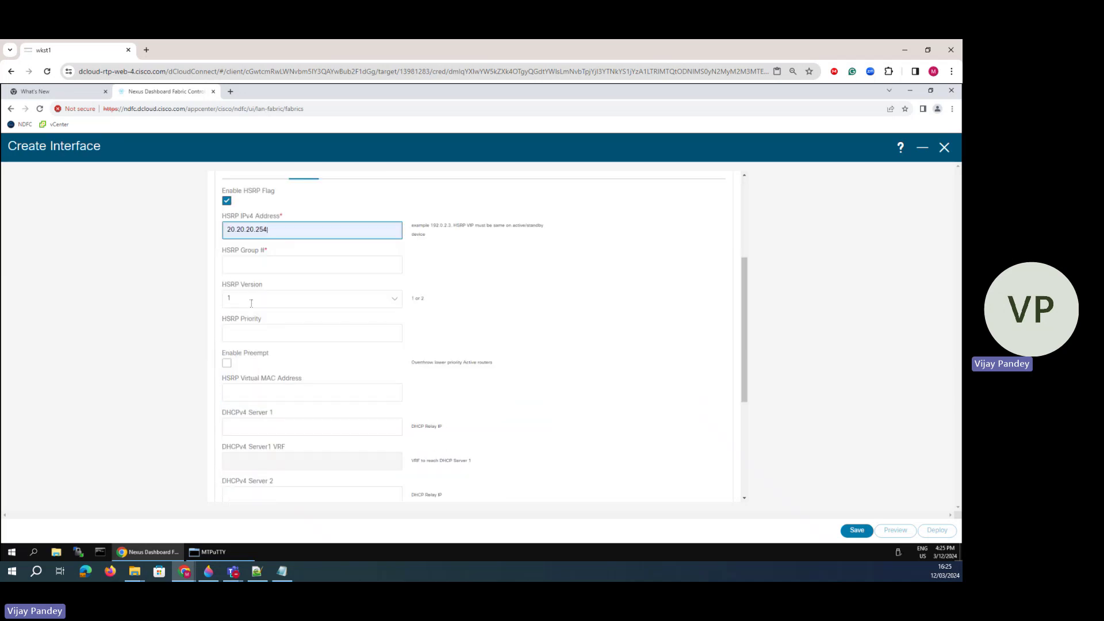
{"action": "left_click", "coordinate": [257, 268]}
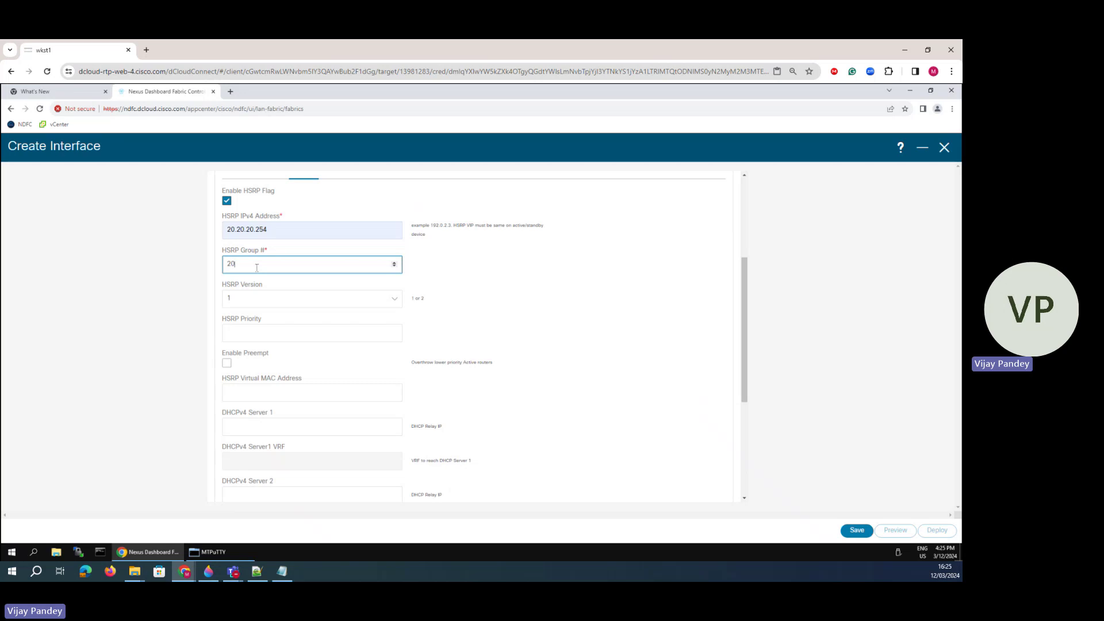
{"action": "left_click", "coordinate": [227, 363]}
{"action": "left_click_drag", "start_coordinate": [229, 365], "coordinate": [385, 383]}
{"action": "left_click", "coordinate": [228, 363]}
{"action": "left_click", "coordinate": [519, 388]}
{"action": "scroll", "coordinate": [486, 417], "scroll_direction": "down", "scroll_amount": 4}
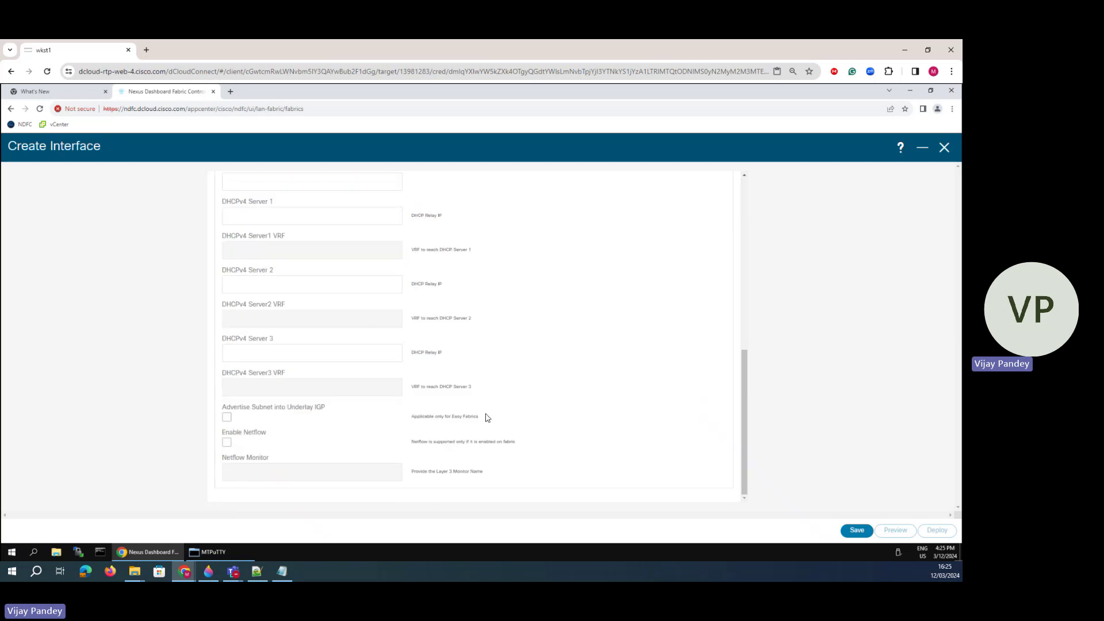
{"action": "left_click", "coordinate": [857, 530]}
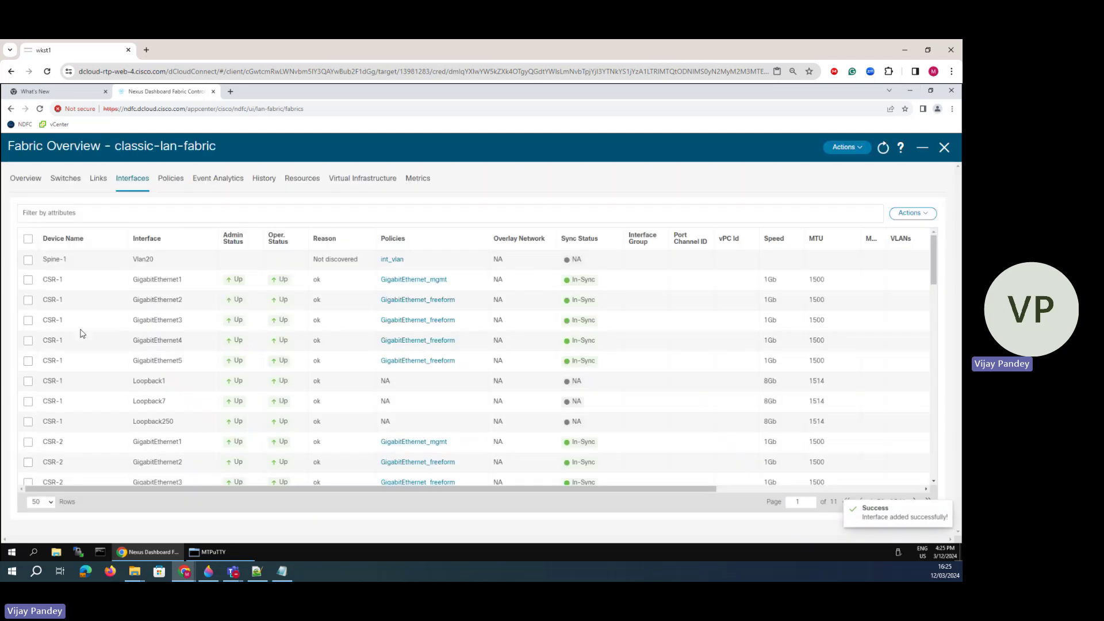
- Select the Spine-1 and Spine-2 Vlan20 rows and deploy their previewed configuration
{"action": "left_click", "coordinate": [28, 259]}
{"action": "left_click", "coordinate": [28, 280]}
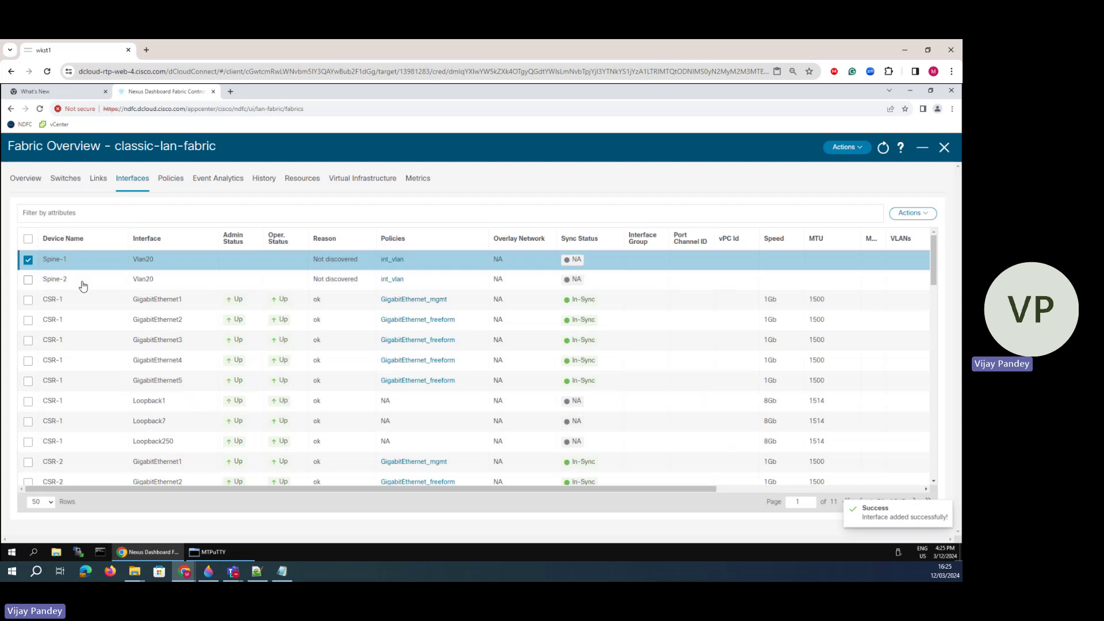
{"action": "left_click", "coordinate": [913, 214]}
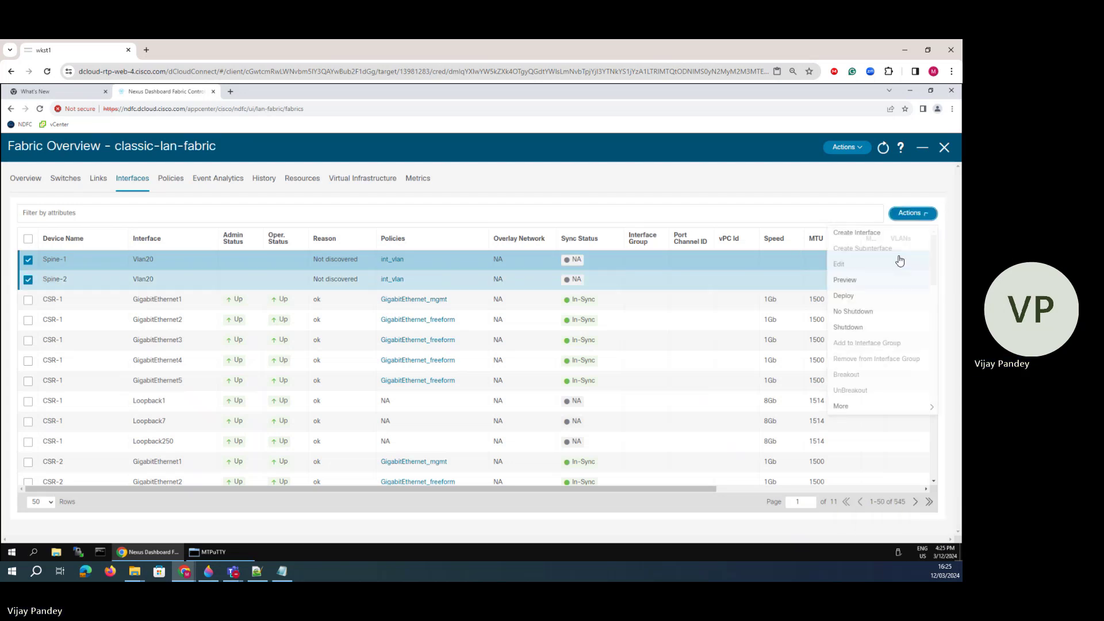
{"action": "left_click", "coordinate": [846, 297]}
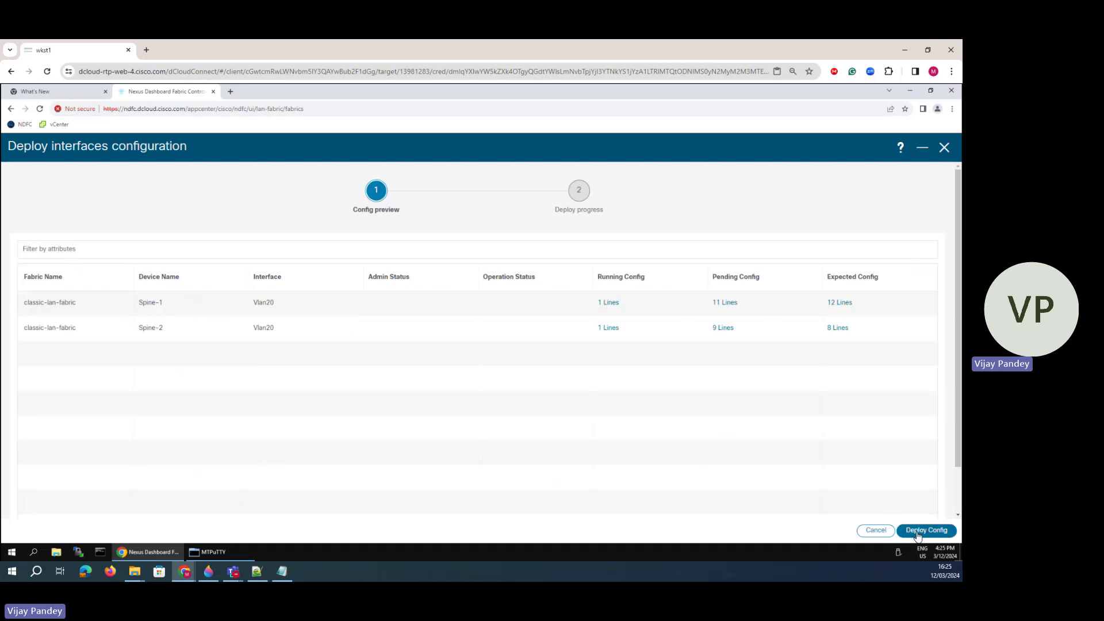
{"action": "left_click", "coordinate": [919, 530]}
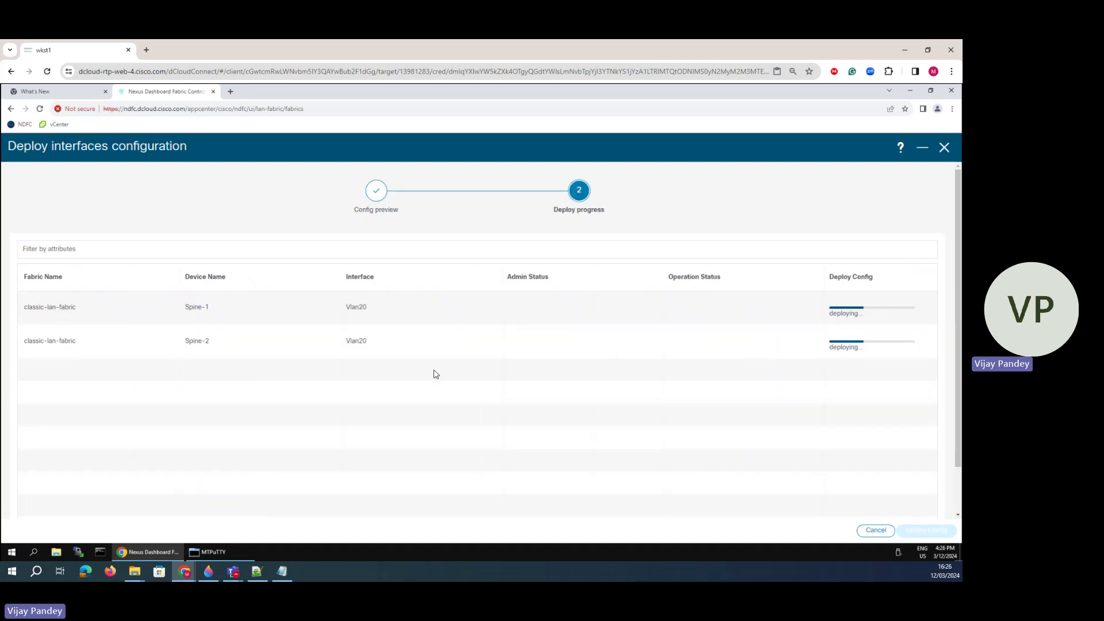
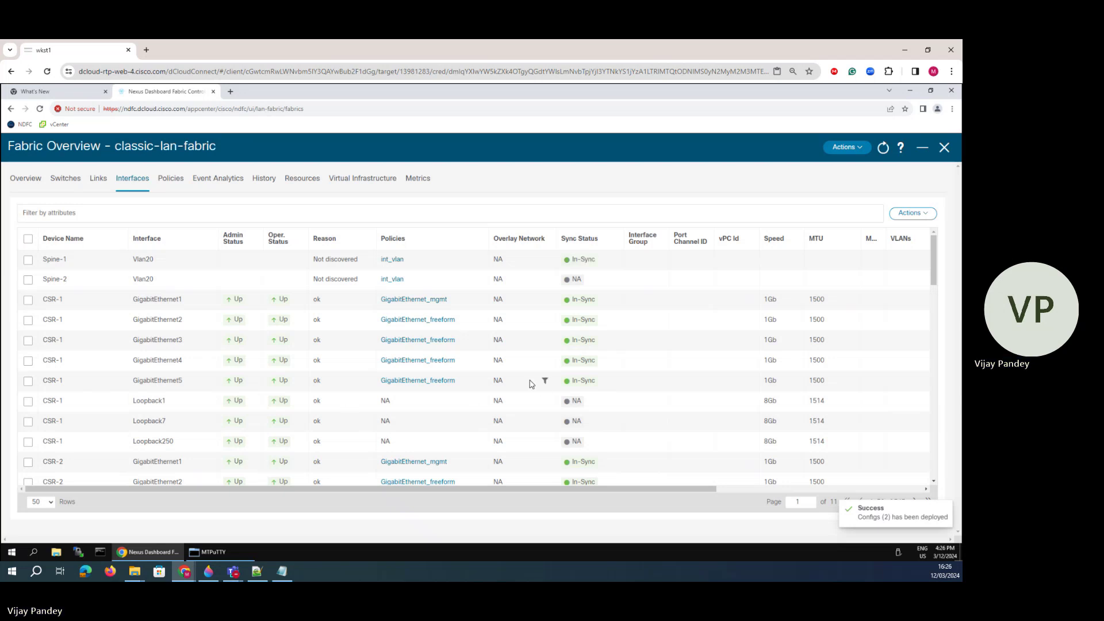
- Switch from the browser to the MTPuTTY window holding the switch sessions
{"action": "left_click", "coordinate": [209, 557]}
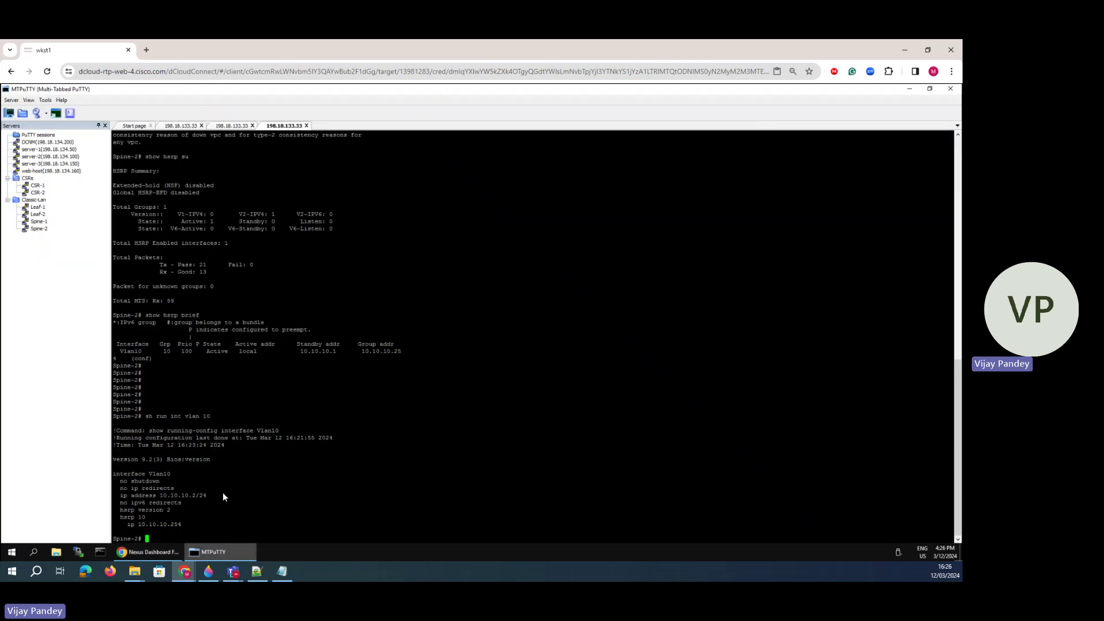
- On Spine-2, show the Vlan20 running config and the HSRP brief status
{"action": "key", "text": "Up"}
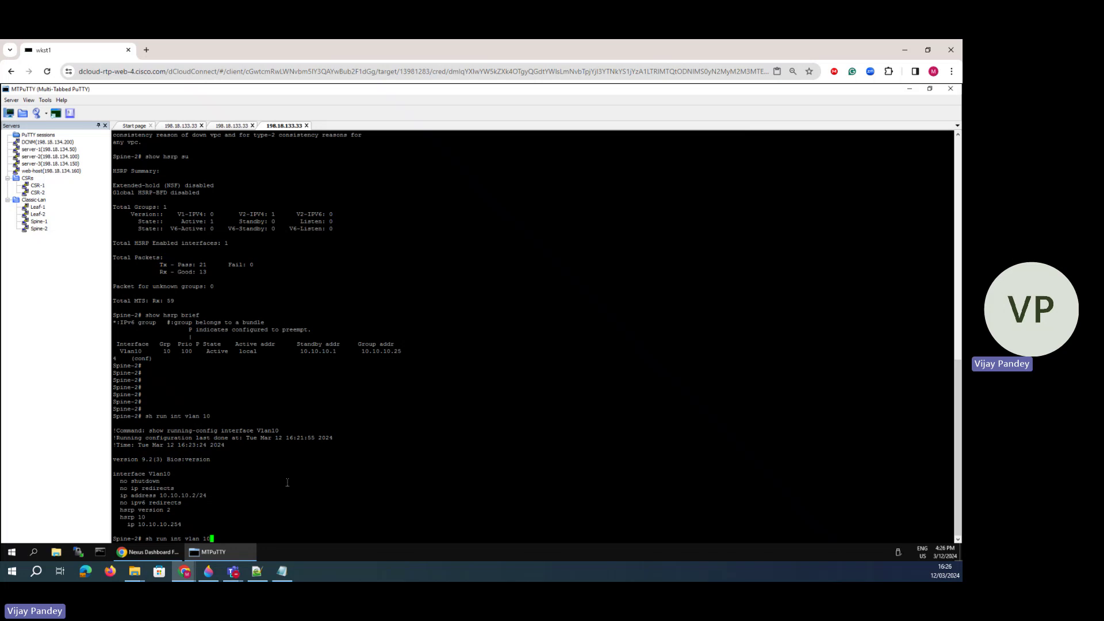
{"action": "type", "text": "20"}
{"action": "key", "text": "Return"}
{"action": "key", "text": "Return"}
{"action": "key", "text": "Return"}
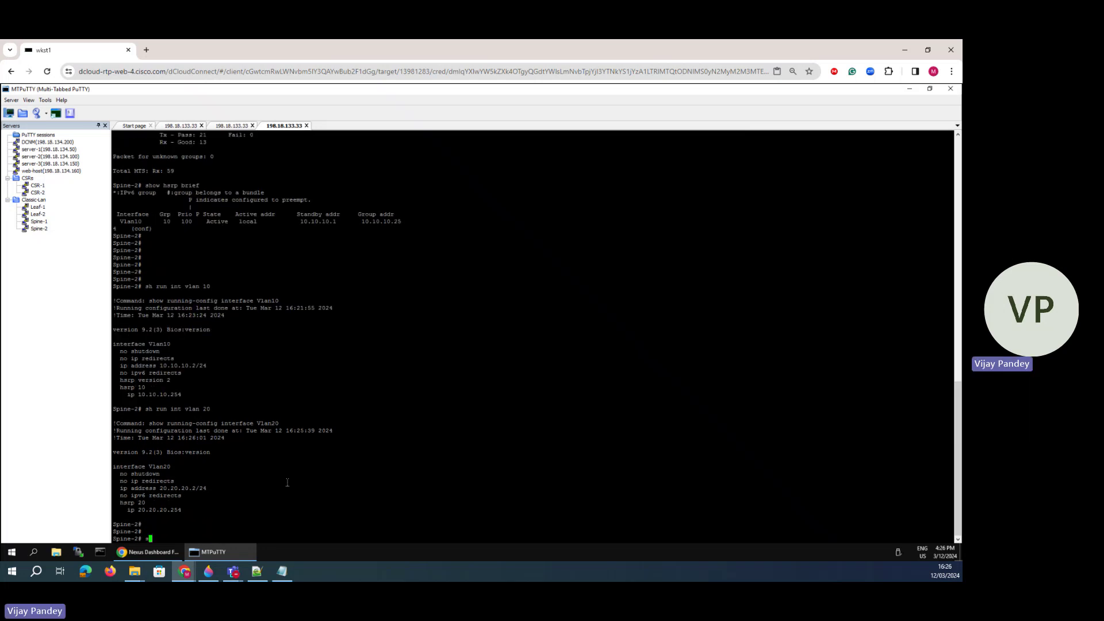
{"action": "key", "text": "Return"}
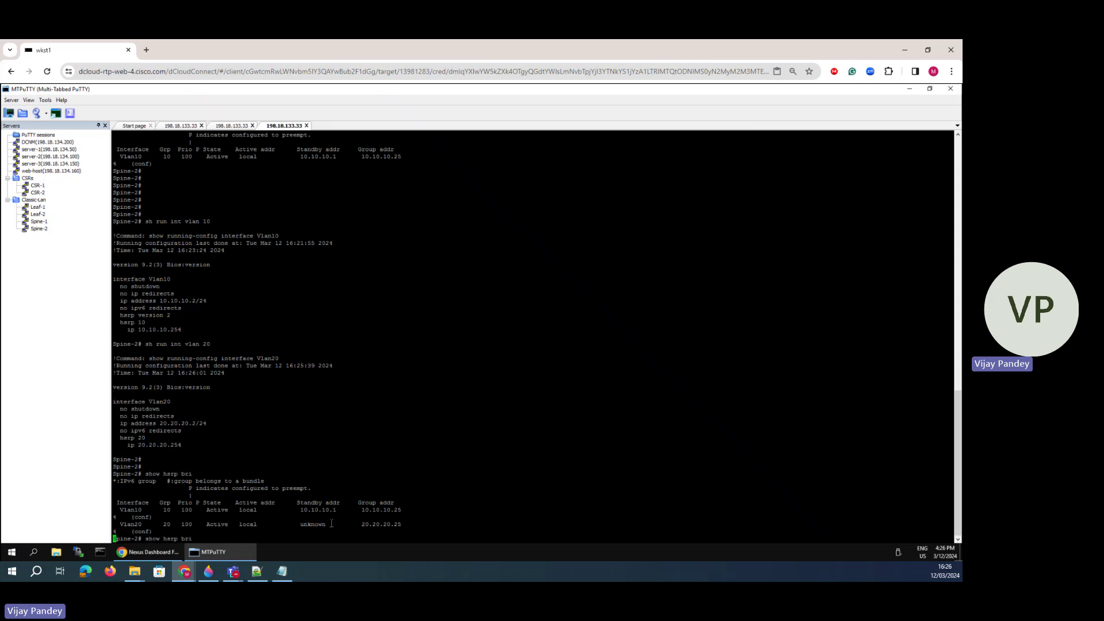
{"action": "key", "text": "Up"}
{"action": "key", "text": "Return"}
{"action": "key", "text": "Up"}
{"action": "key", "text": "Return"}
{"action": "key", "text": "Up"}
{"action": "key", "text": "Return"}
{"action": "key", "text": "Up"}
{"action": "key", "text": "Return"}
{"action": "key", "text": "Up"}
{"action": "key", "text": "Return"}
{"action": "key", "text": "Up"}
{"action": "key", "text": "Return"}
{"action": "key", "text": "Up"}
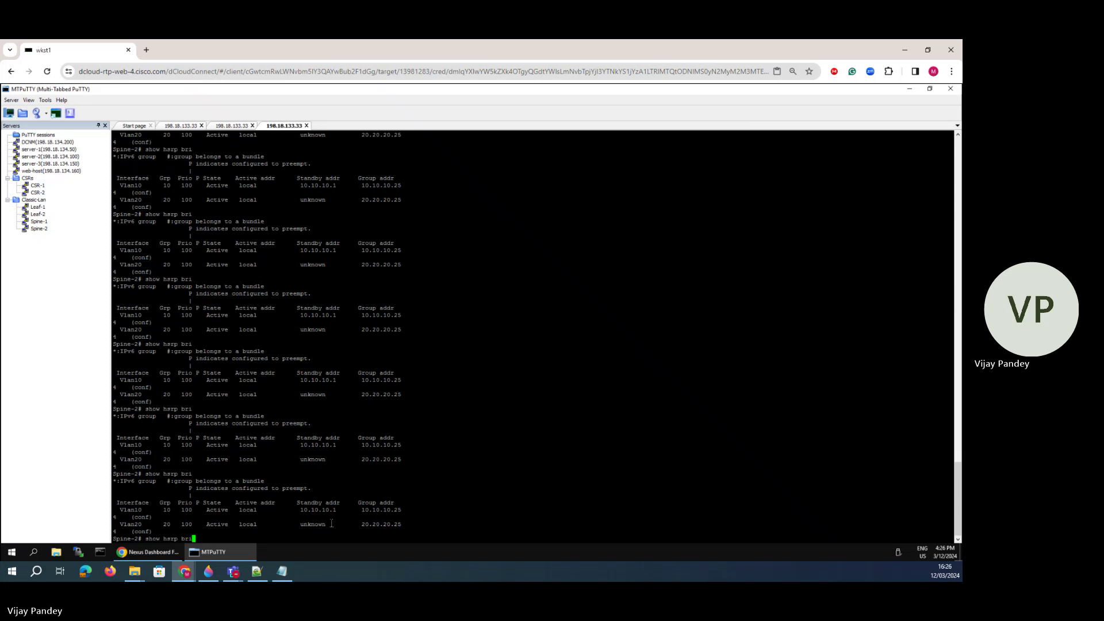
- On Spine-1, run show hsrp brief and highlight Vlan20's Standby state
{"action": "left_click", "coordinate": [229, 127]}
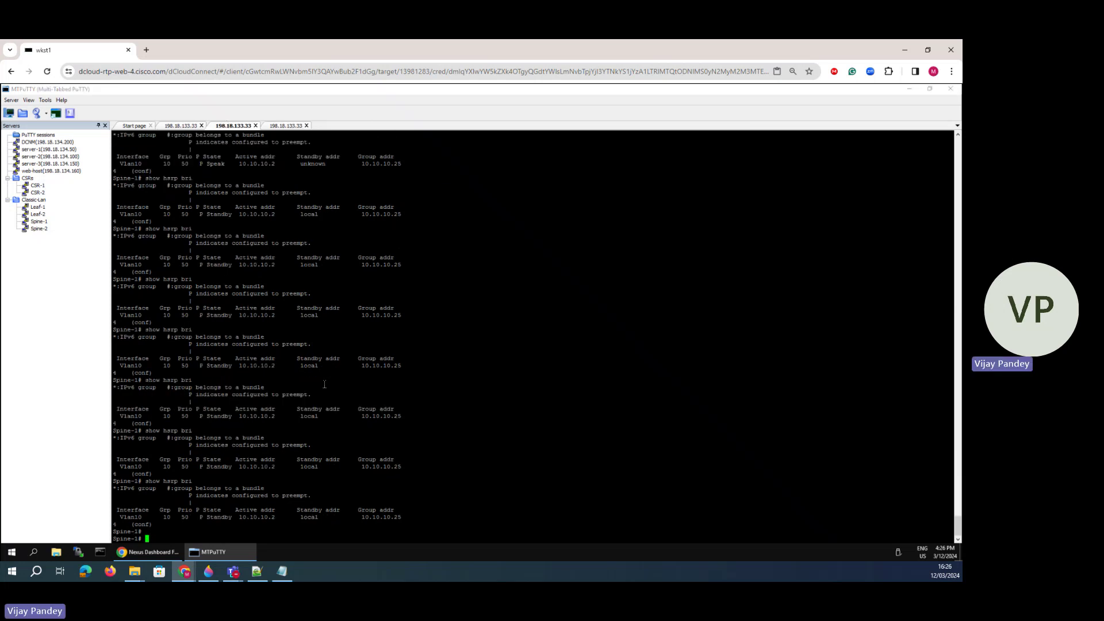
{"action": "key", "text": "Return"}
{"action": "key", "text": "Return"}
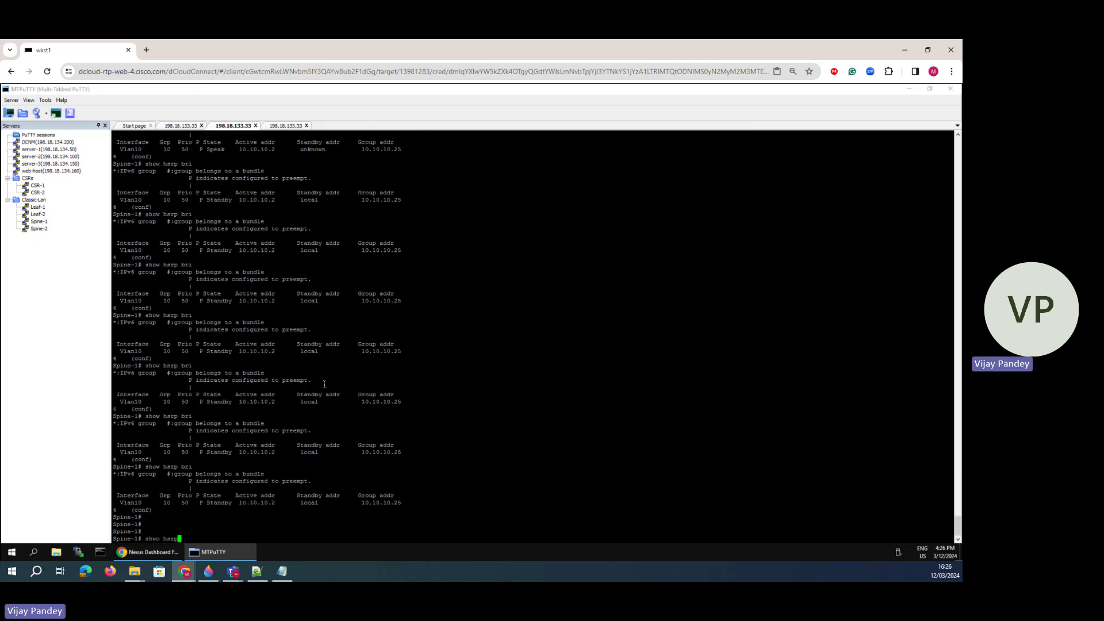
{"action": "type", "text": "shwo hsrp bri"}
{"action": "key", "text": "Return"}
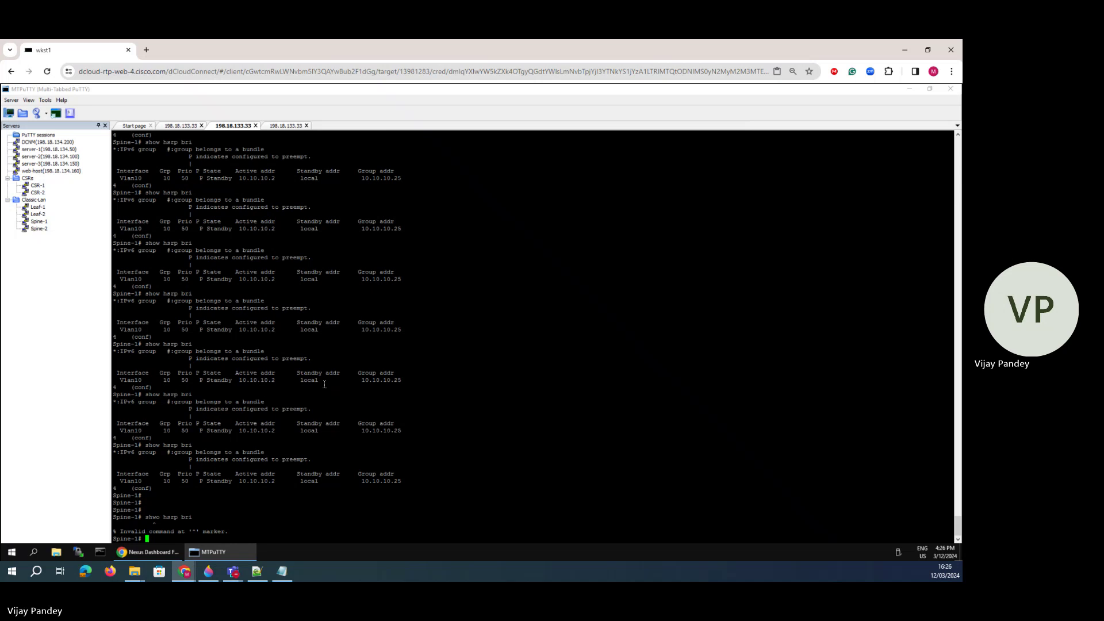
{"action": "type", "text": "show hsrp bri"}
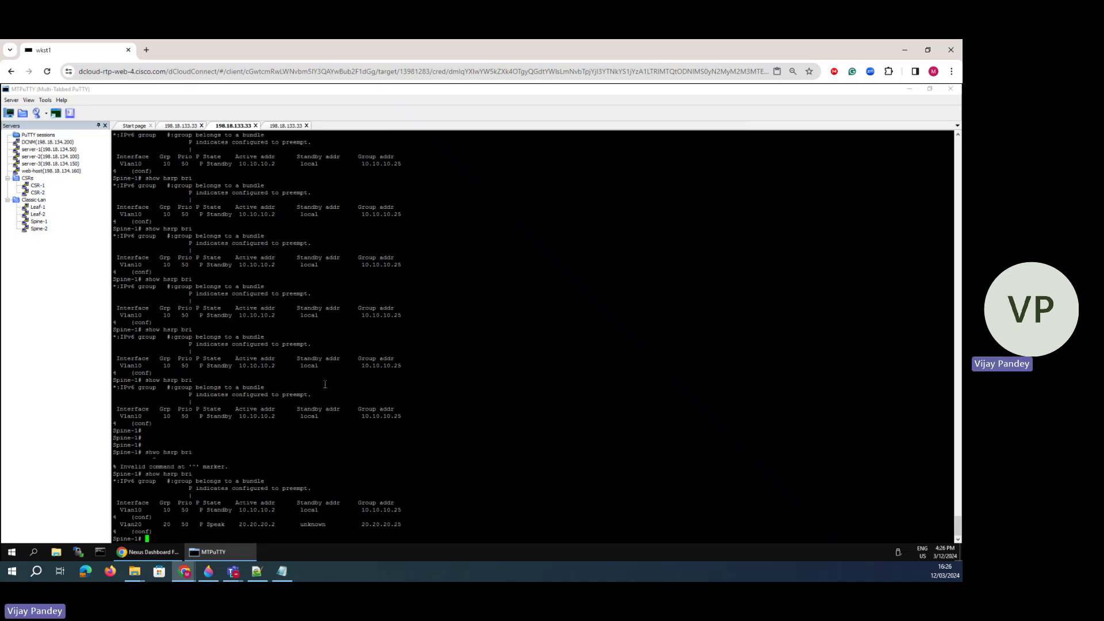
{"action": "key", "text": "Up"}
{"action": "key", "text": "Return"}
{"action": "key", "text": "Up"}
{"action": "key", "text": "Return"}
{"action": "key", "text": "Up"}
{"action": "key", "text": "Return"}
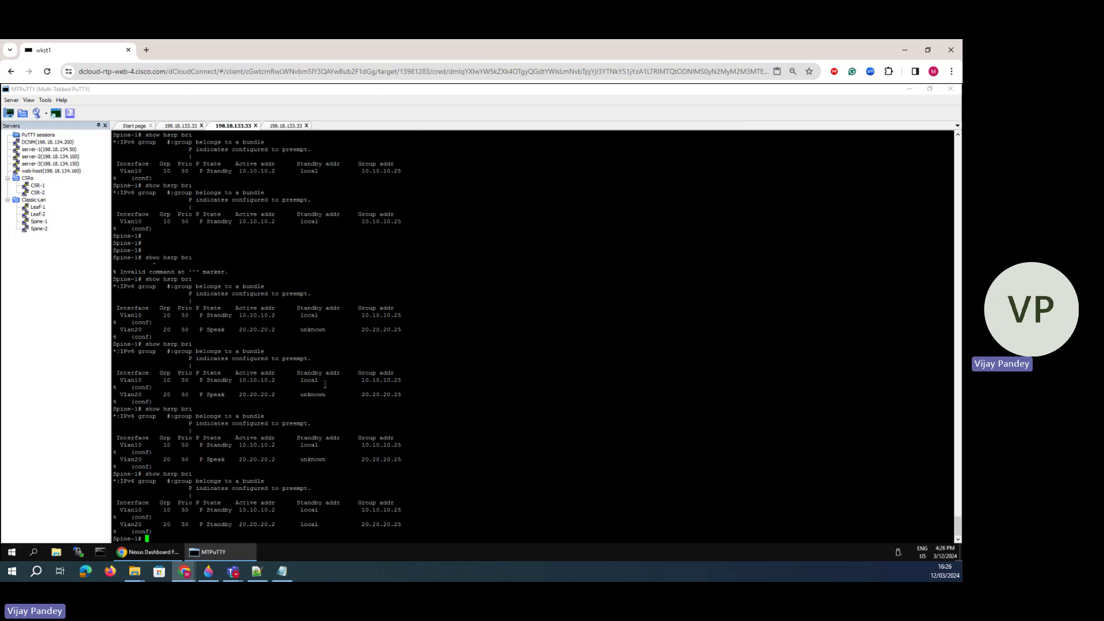
{"action": "key", "text": "Up"}
{"action": "key", "text": "Return"}
{"action": "key", "text": "Return"}
{"action": "key", "text": "Return"}
{"action": "key", "text": "Return"}
{"action": "key", "text": "Return"}
{"action": "key", "text": "Return"}
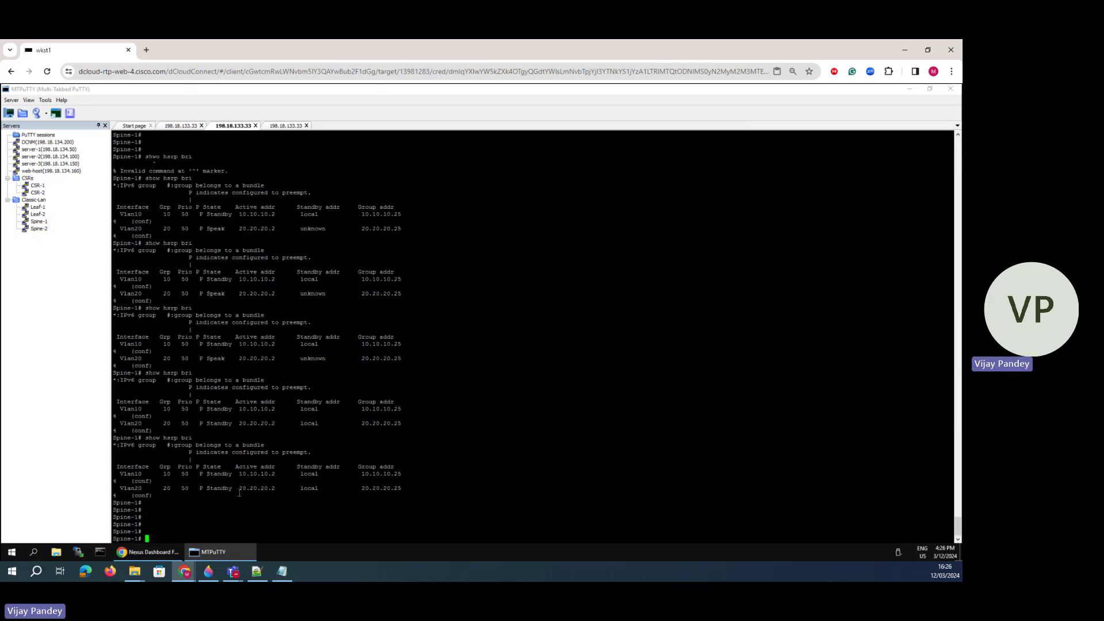
{"action": "left_click_drag", "start_coordinate": [236, 489], "coordinate": [209, 487]}
{"action": "left_click_drag", "start_coordinate": [323, 488], "coordinate": [289, 488]}
- Recheck Spine-2's Vlan20 config and HSRP table, then return to Nexus Dashboard
{"action": "left_click", "coordinate": [293, 128]}
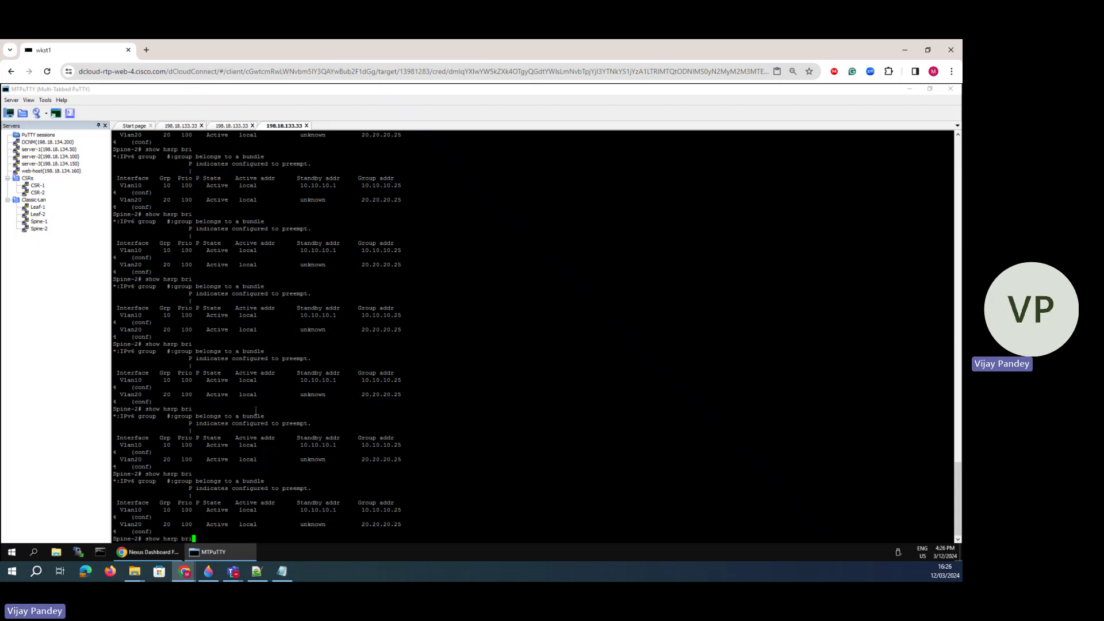
{"action": "key", "text": "Up"}
{"action": "key", "text": "Return"}
{"action": "key", "text": "Up"}
{"action": "key", "text": "Up"}
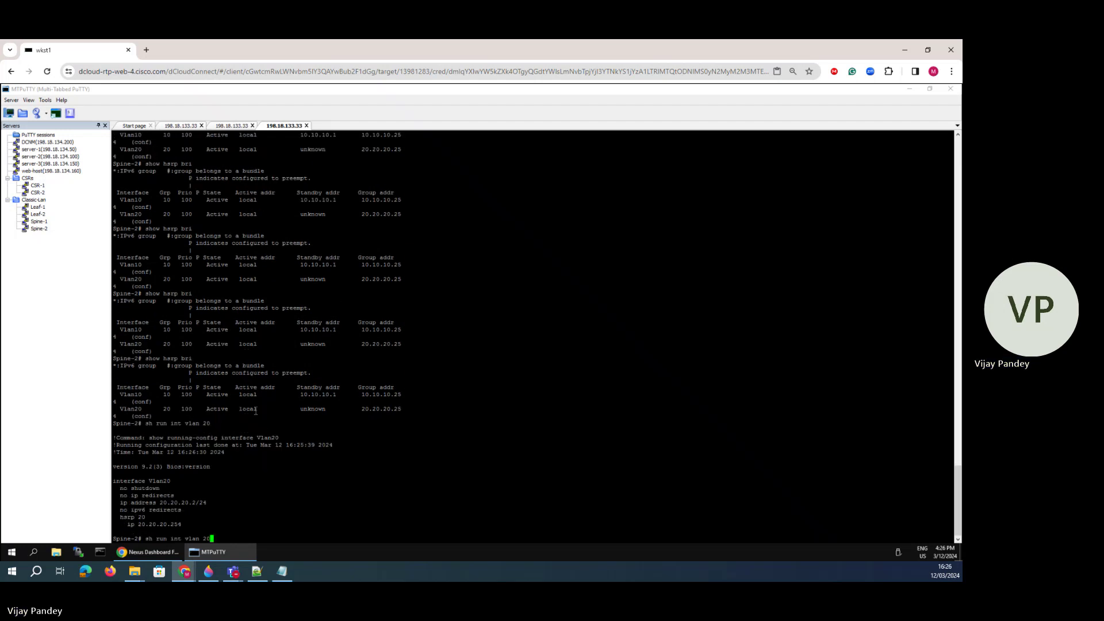
{"action": "key", "text": "Return"}
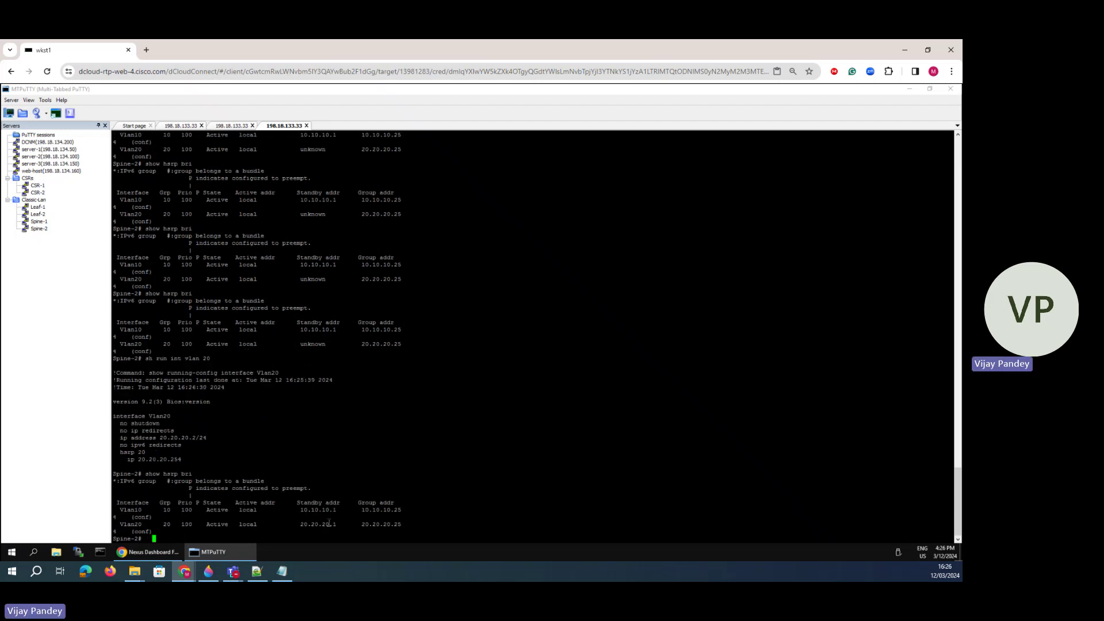
{"action": "left_click_drag", "start_coordinate": [163, 532], "coordinate": [109, 496]}
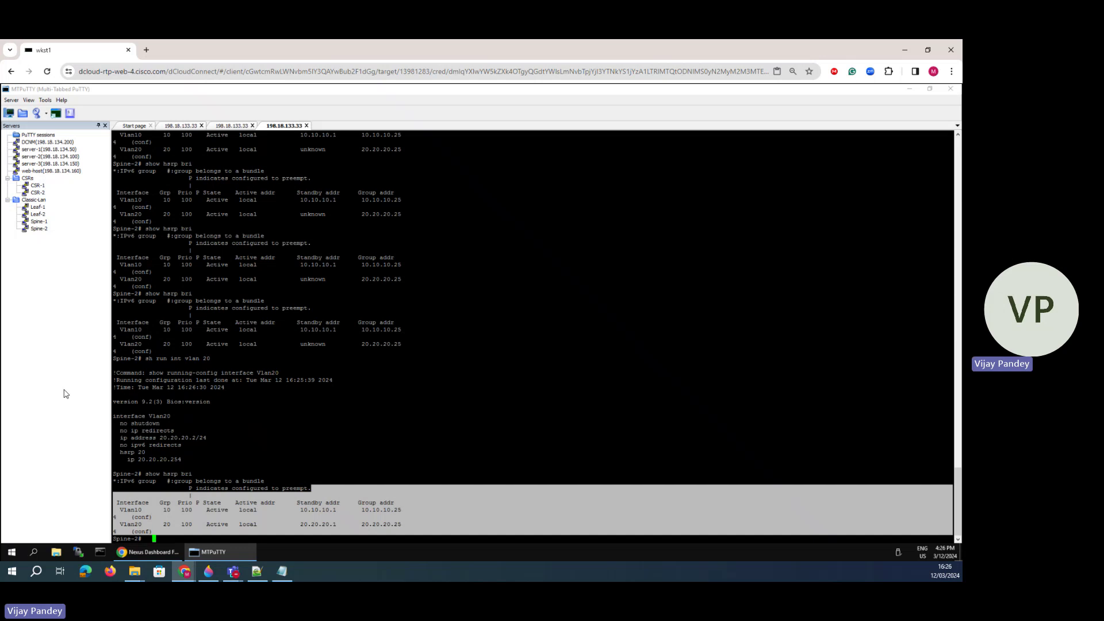
{"action": "left_click", "coordinate": [148, 552]}
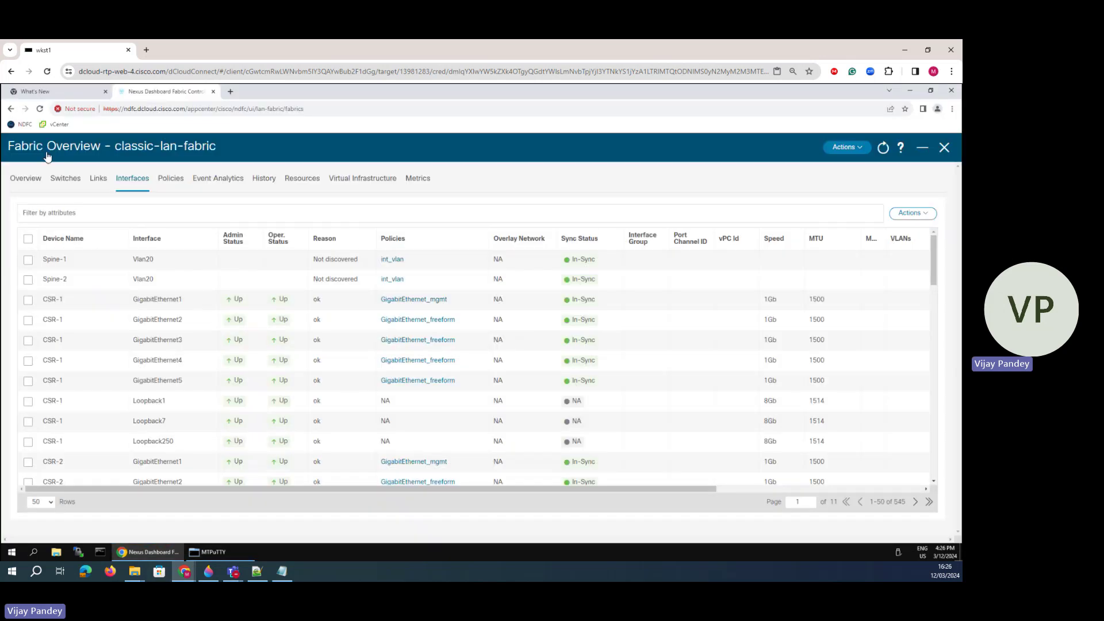
- Close Fabric Overview and open the classic-lan-fabric topology view
{"action": "left_click", "coordinate": [944, 148]}
{"action": "left_click", "coordinate": [53, 211]}
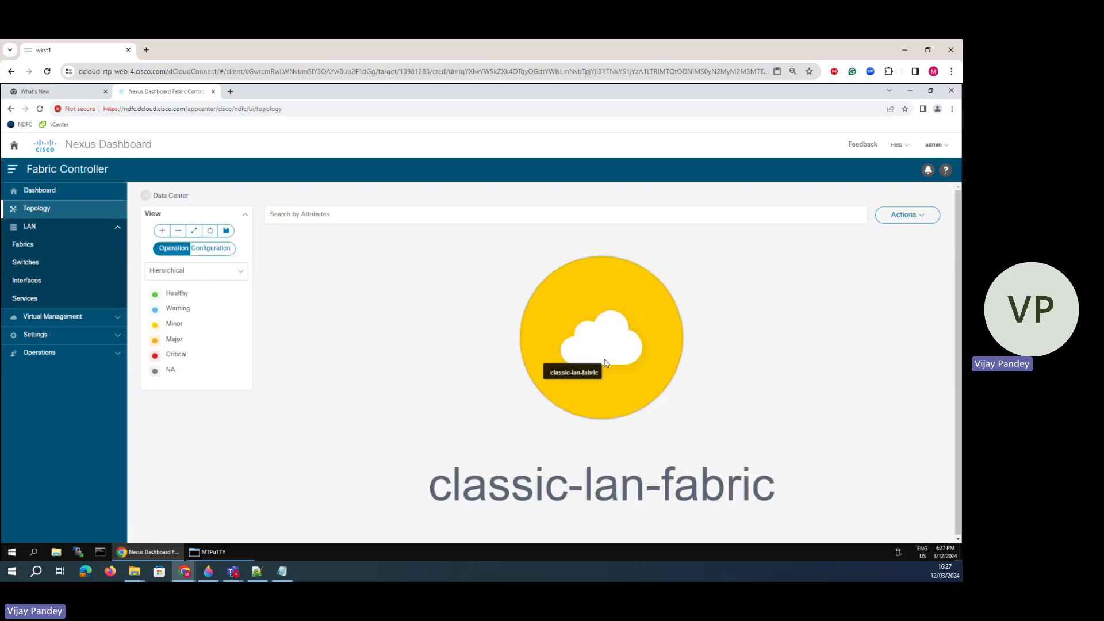
{"action": "double_click", "coordinate": [604, 365]}
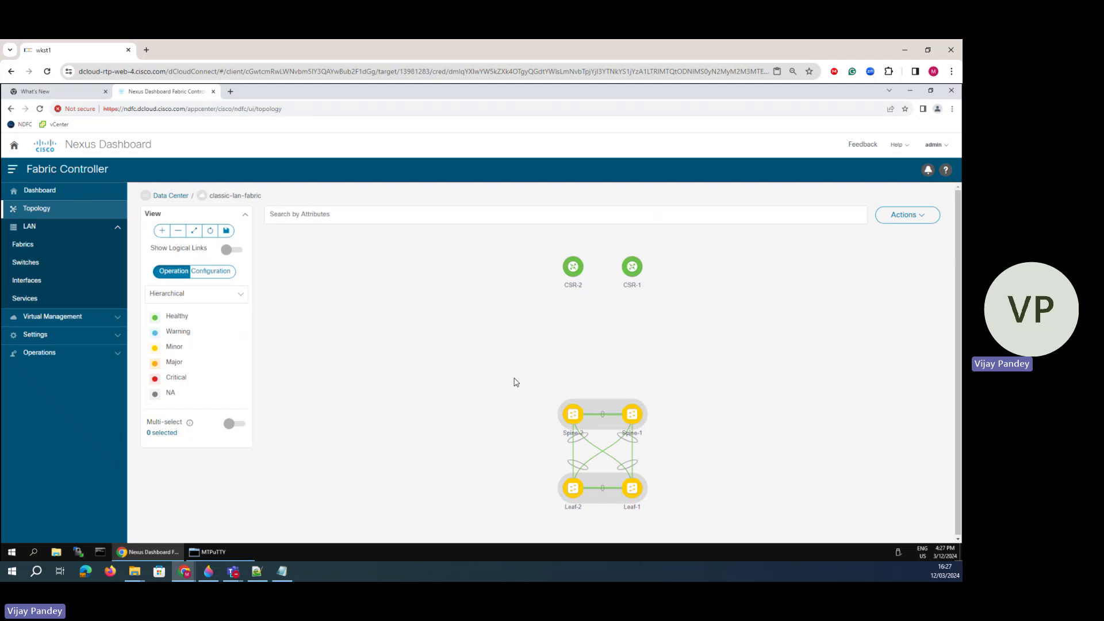
{"action": "left_click_drag", "start_coordinate": [514, 378], "coordinate": [496, 357]}
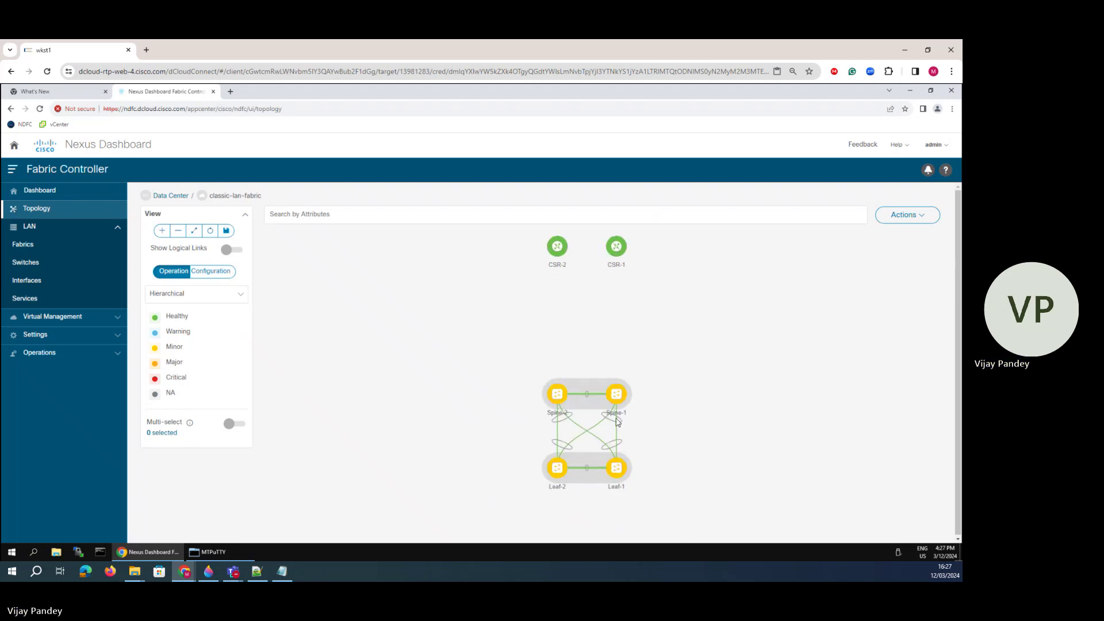
- Review the Leaf-1 and Spine-2 switch details, then close the side panel
{"action": "mouse_move", "coordinate": [617, 423]}
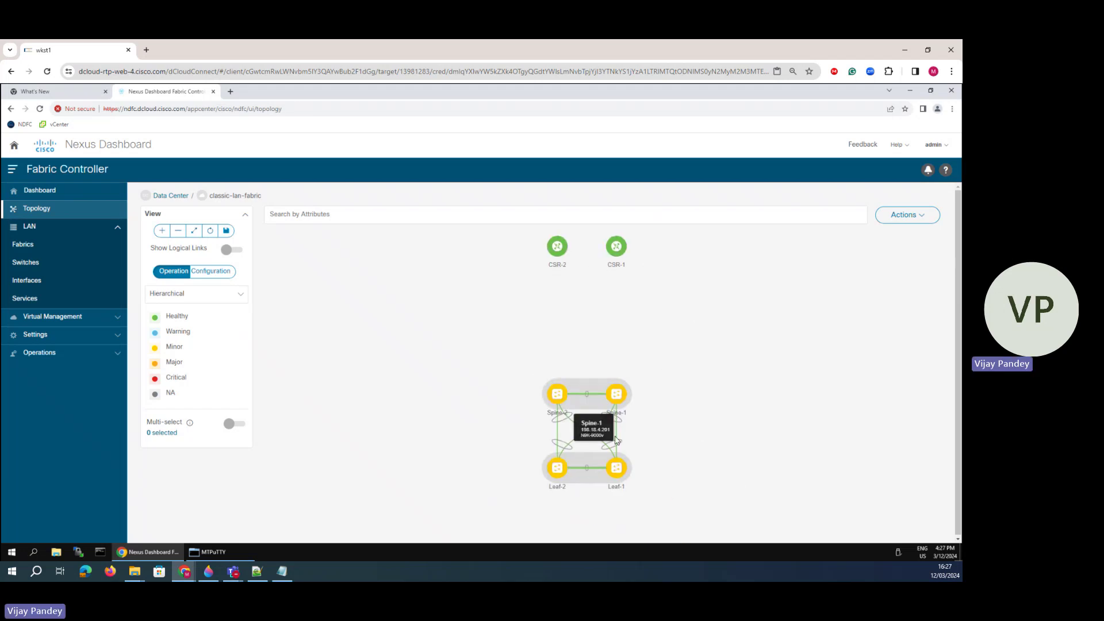
{"action": "left_click", "coordinate": [616, 468]}
{"action": "scroll", "coordinate": [931, 287], "scroll_direction": "down", "scroll_amount": 1}
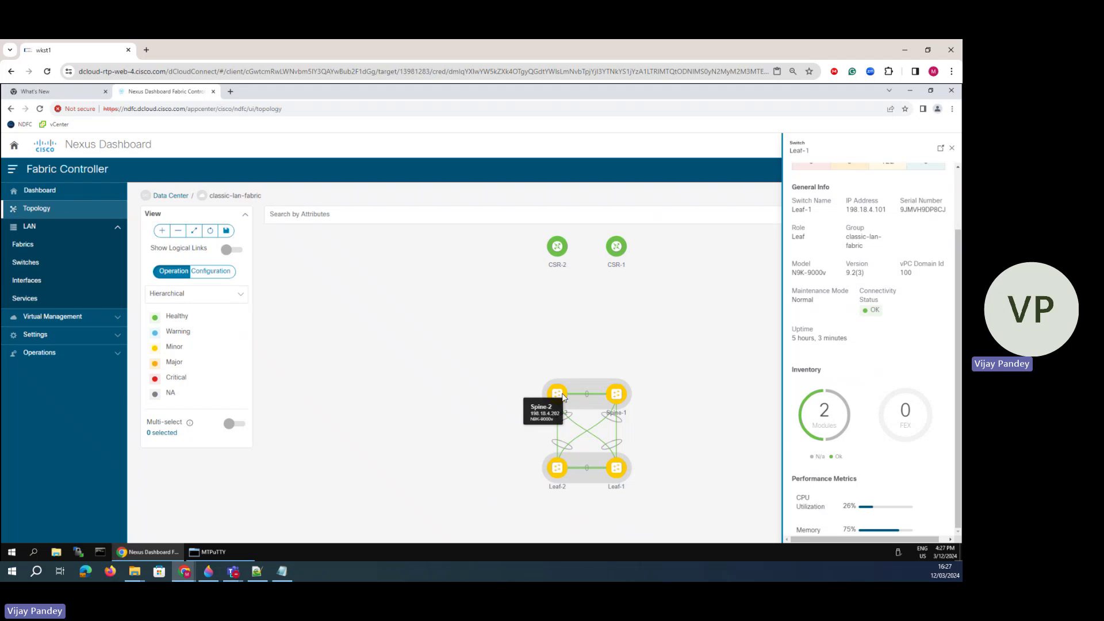
{"action": "left_click", "coordinate": [565, 425]}
{"action": "left_click_drag", "start_coordinate": [566, 425], "coordinate": [562, 409]}
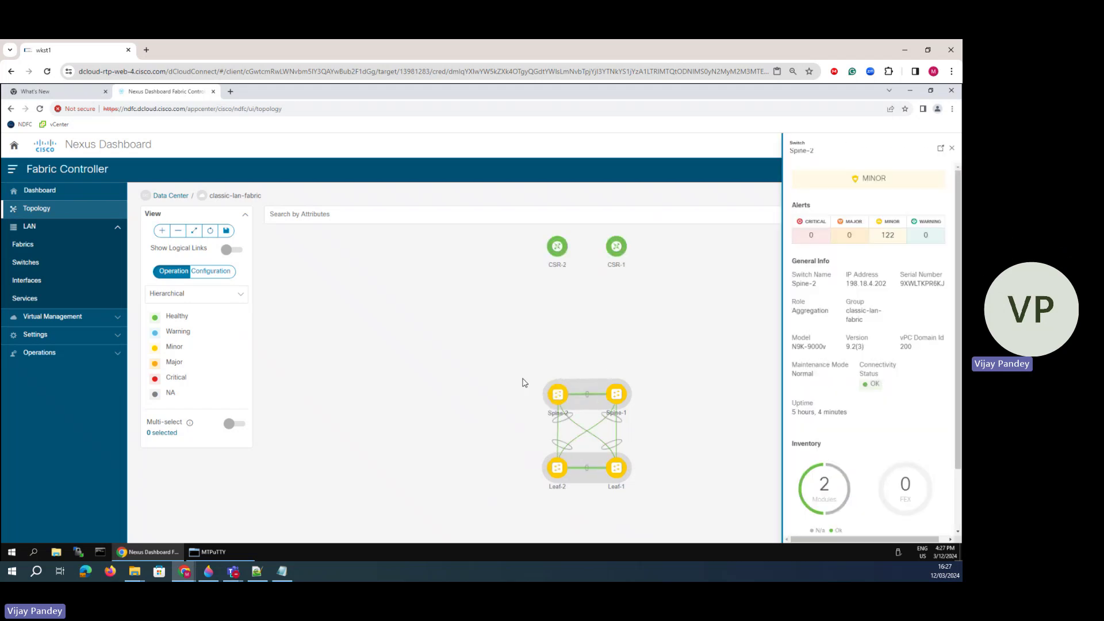
{"action": "left_click", "coordinate": [506, 377]}
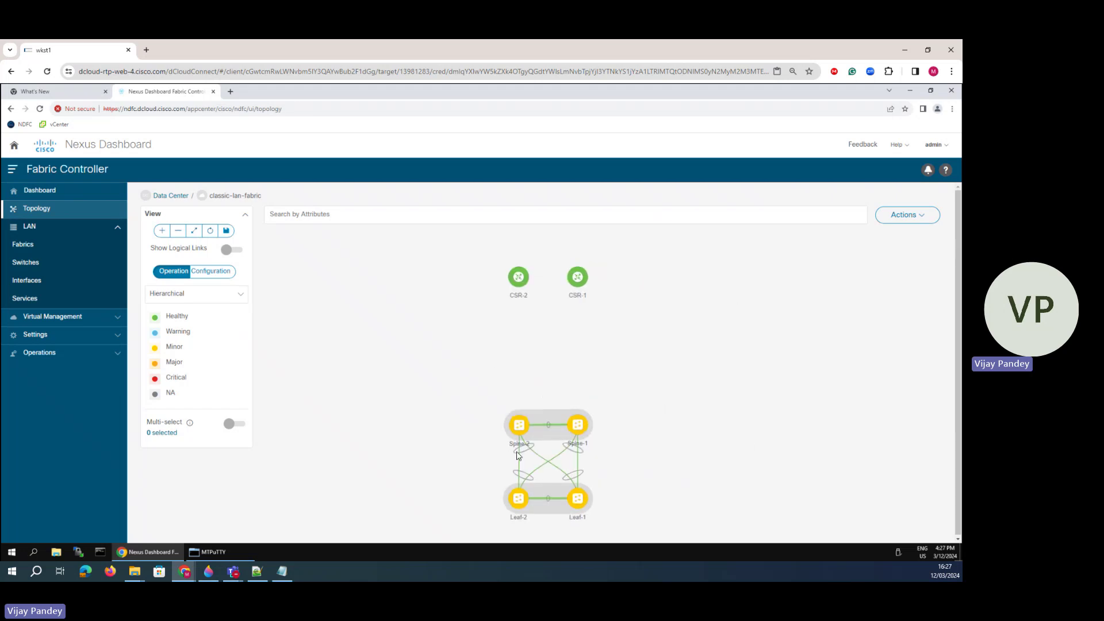
- Pen-mark the OSPF label and the Server-1, Server-2 and Server-3 addresses on the diagram
{"action": "left_click", "coordinate": [208, 571]}
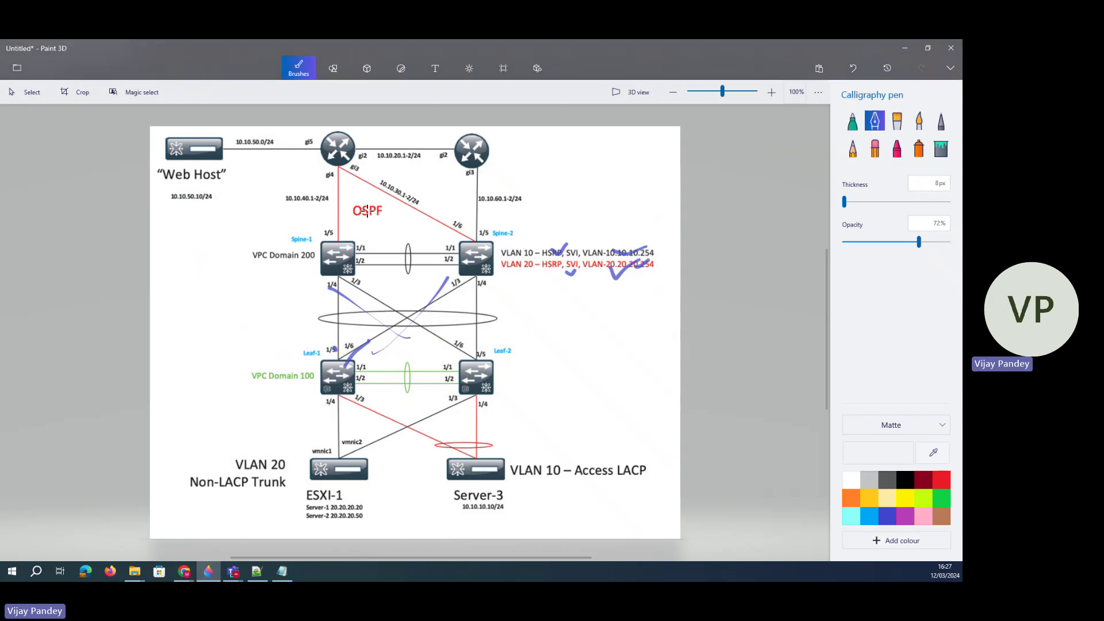
{"action": "mouse_move", "coordinate": [344, 189]}
{"action": "left_mouse_down"}
{"action": "mouse_move", "coordinate": [365, 194]}
{"action": "mouse_move", "coordinate": [374, 179]}
{"action": "mouse_move", "coordinate": [341, 214]}
{"action": "mouse_move", "coordinate": [390, 179]}
{"action": "mouse_move", "coordinate": [377, 181]}
{"action": "left_mouse_up"}
{"action": "left_click_drag", "start_coordinate": [381, 222], "coordinate": [395, 212]}
{"action": "left_click_drag", "start_coordinate": [400, 202], "coordinate": [364, 215]}
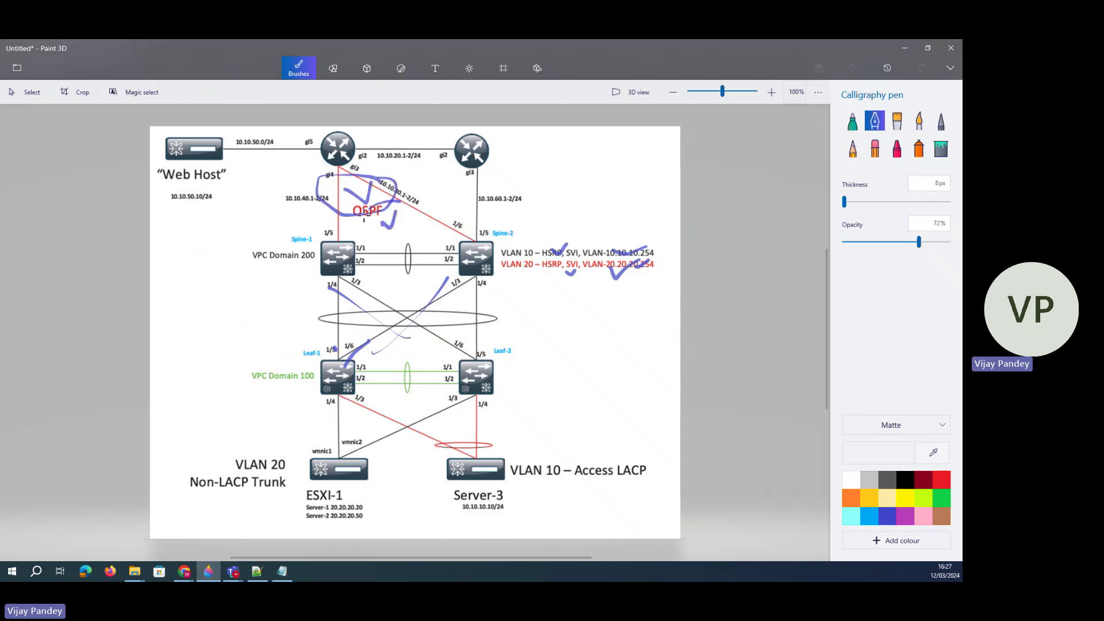
{"action": "left_click", "coordinate": [904, 49]}
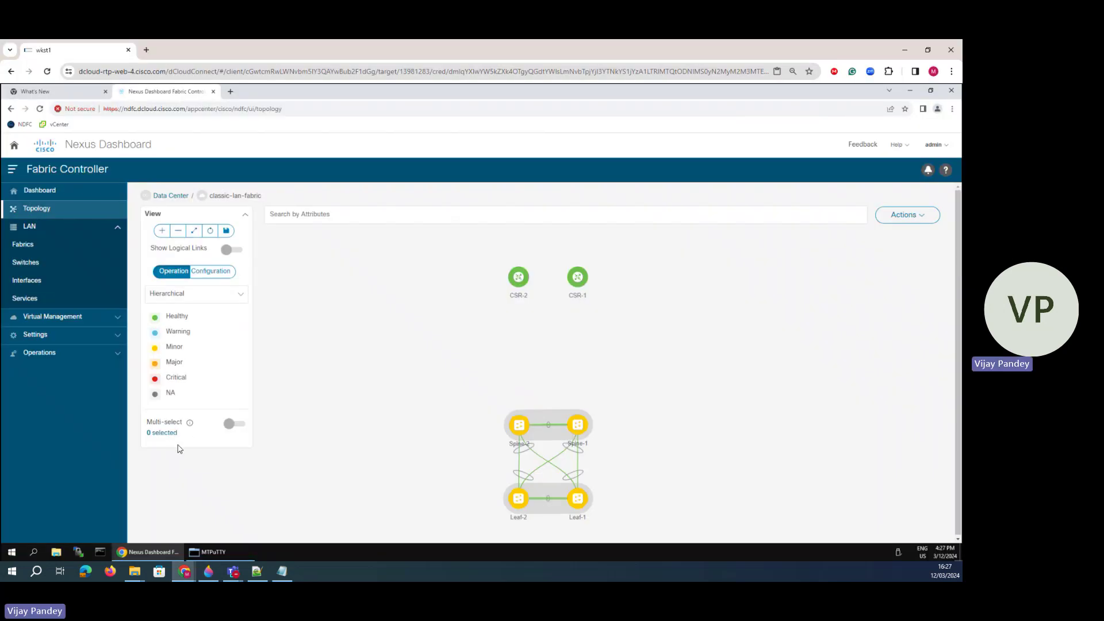
{"action": "left_click", "coordinate": [211, 576]}
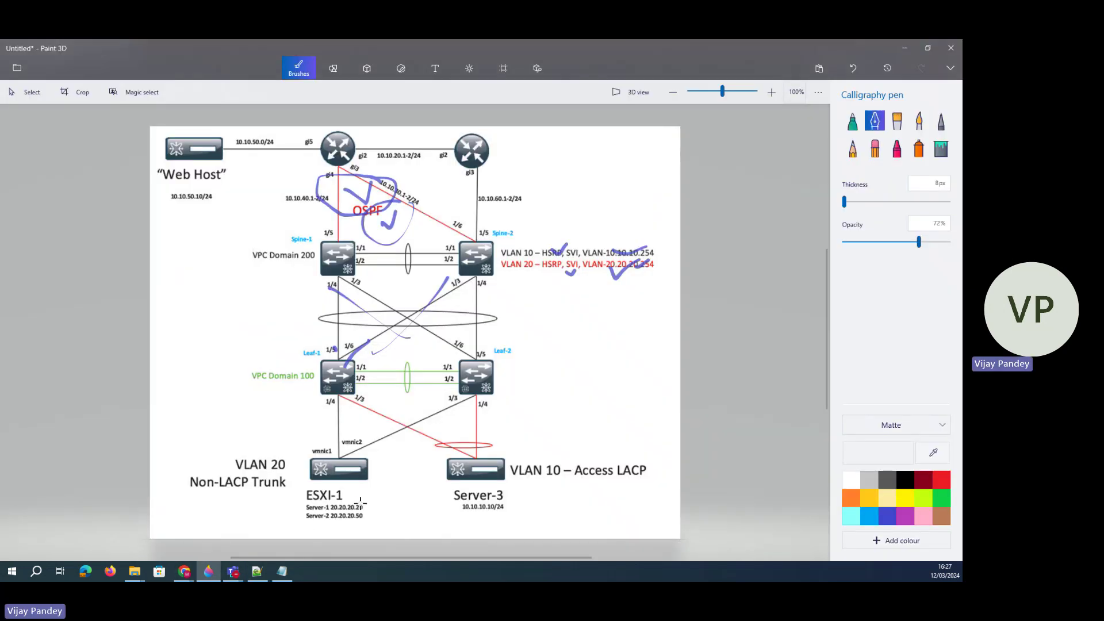
{"action": "mouse_move", "coordinate": [363, 502]}
{"action": "left_mouse_down"}
{"action": "mouse_move", "coordinate": [303, 503]}
{"action": "mouse_move", "coordinate": [365, 503]}
{"action": "mouse_move", "coordinate": [335, 484]}
{"action": "mouse_move", "coordinate": [338, 397]}
{"action": "mouse_move", "coordinate": [361, 262]}
{"action": "mouse_move", "coordinate": [380, 281]}
{"action": "left_mouse_up"}
{"action": "mouse_move", "coordinate": [505, 493]}
{"action": "left_mouse_down"}
{"action": "mouse_move", "coordinate": [451, 525]}
{"action": "mouse_move", "coordinate": [480, 486]}
{"action": "mouse_move", "coordinate": [374, 291]}
{"action": "mouse_move", "coordinate": [467, 265]}
{"action": "mouse_move", "coordinate": [461, 274]}
{"action": "left_mouse_up"}
- Undo every pen stroke and minimize Paint 3D
{"action": "left_click", "coordinate": [853, 69]}
{"action": "left_click", "coordinate": [853, 69]}
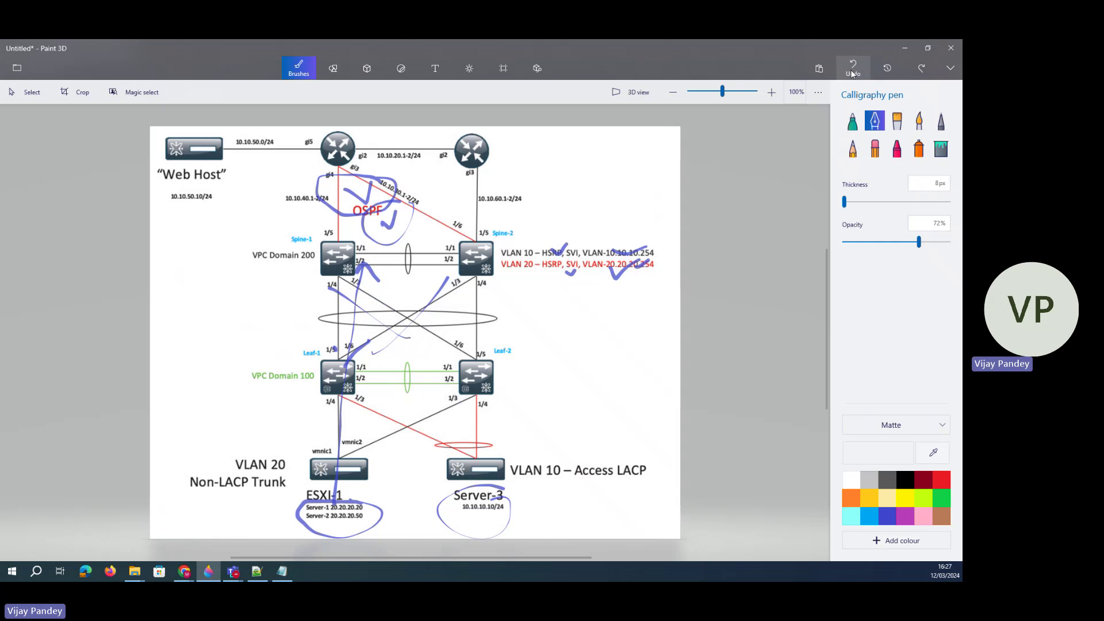
{"action": "left_click", "coordinate": [853, 69]}
{"action": "left_click", "coordinate": [853, 69]}
{"action": "left_click", "coordinate": [853, 69]}
{"action": "left_click", "coordinate": [853, 69]}
{"action": "left_click", "coordinate": [853, 69]}
{"action": "left_click", "coordinate": [851, 74]}
{"action": "left_click", "coordinate": [851, 73]}
{"action": "left_click", "coordinate": [851, 73]}
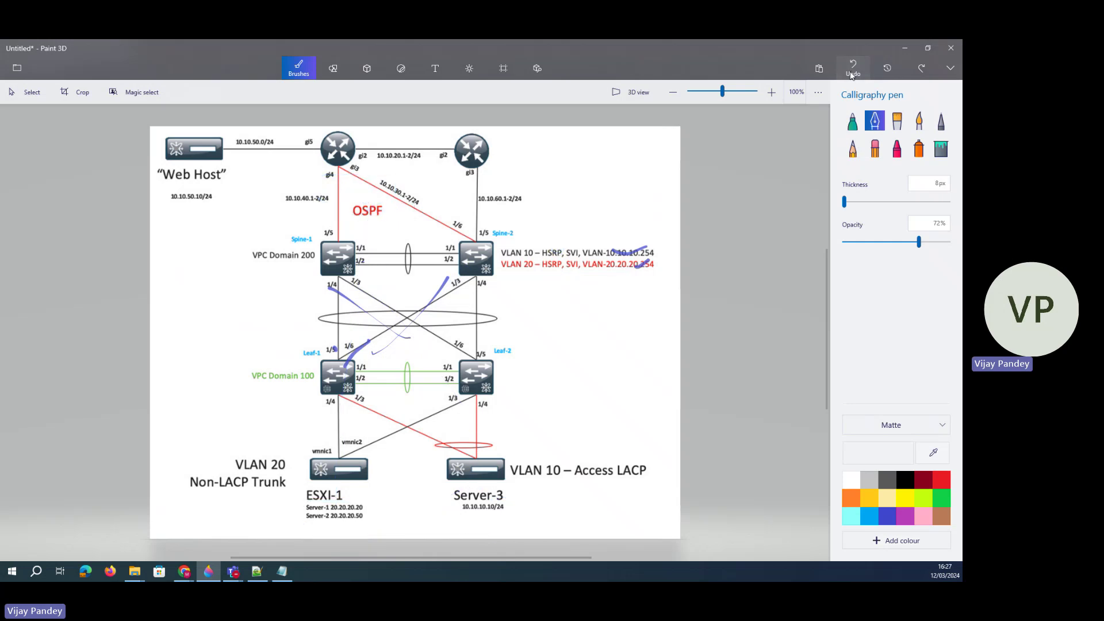
{"action": "left_click", "coordinate": [851, 73]}
{"action": "left_click", "coordinate": [851, 74]}
{"action": "left_click", "coordinate": [851, 73]}
{"action": "left_click", "coordinate": [851, 74]}
{"action": "left_click", "coordinate": [851, 73]}
{"action": "left_click", "coordinate": [904, 48]}
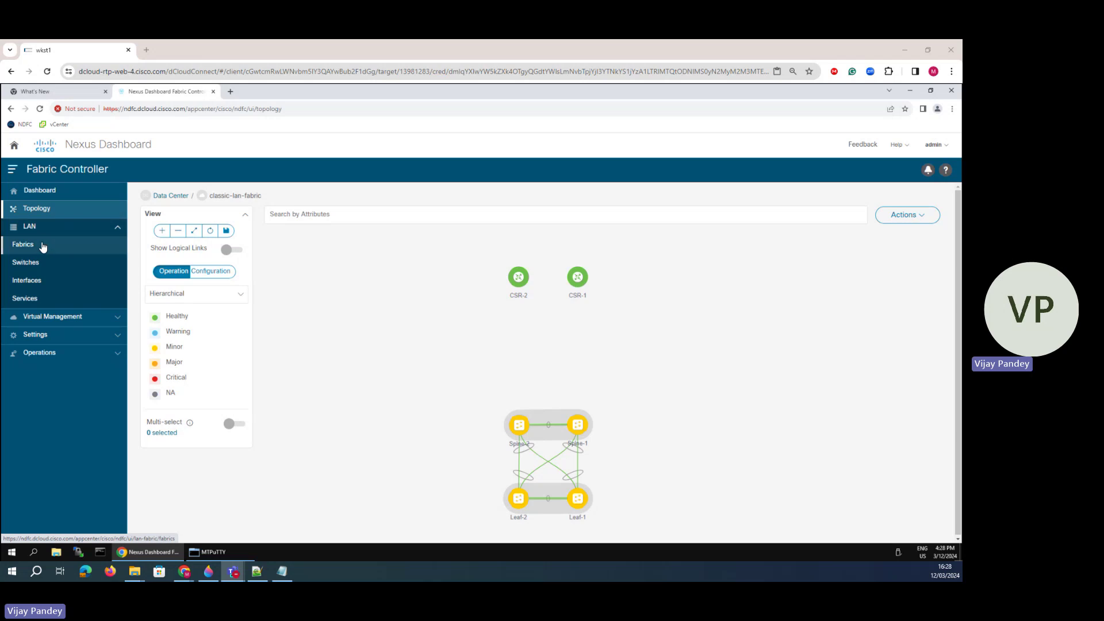
- Go to classic-lan-fabric's Policies tab and open its Actions menu to add a policy
{"action": "left_click", "coordinate": [35, 247]}
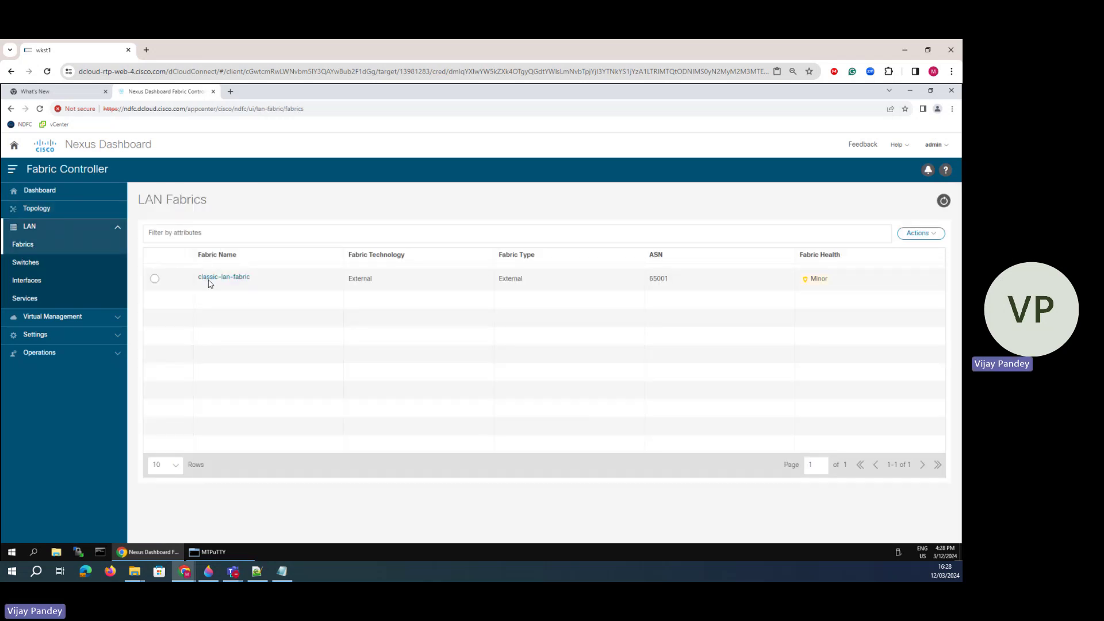
{"action": "left_click", "coordinate": [218, 281]}
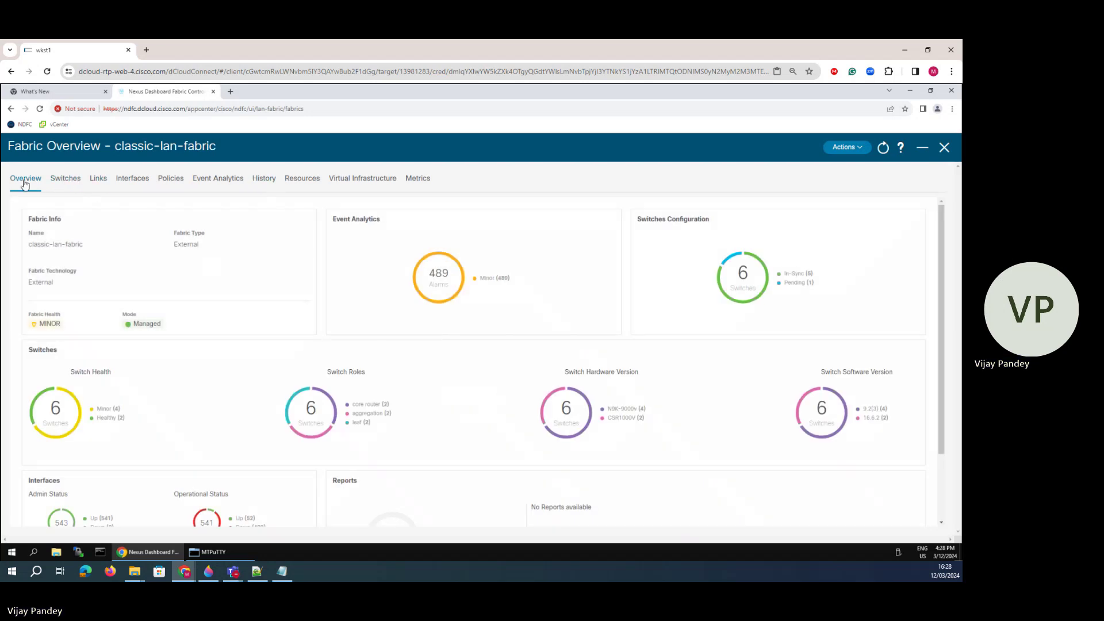
{"action": "left_click", "coordinate": [171, 179]}
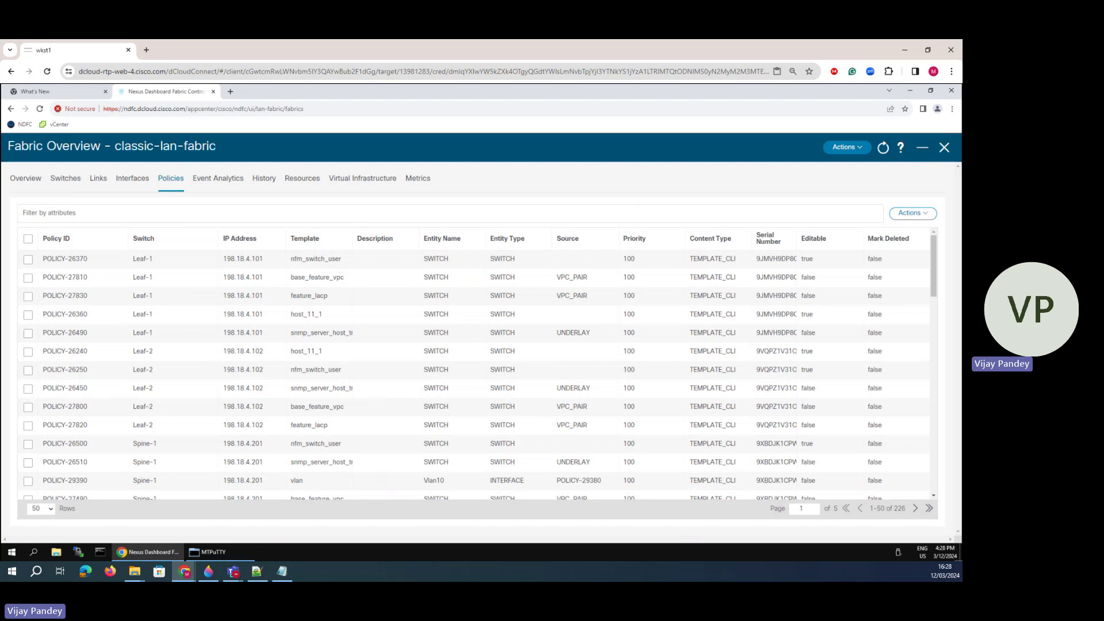
{"action": "left_click", "coordinate": [920, 215]}
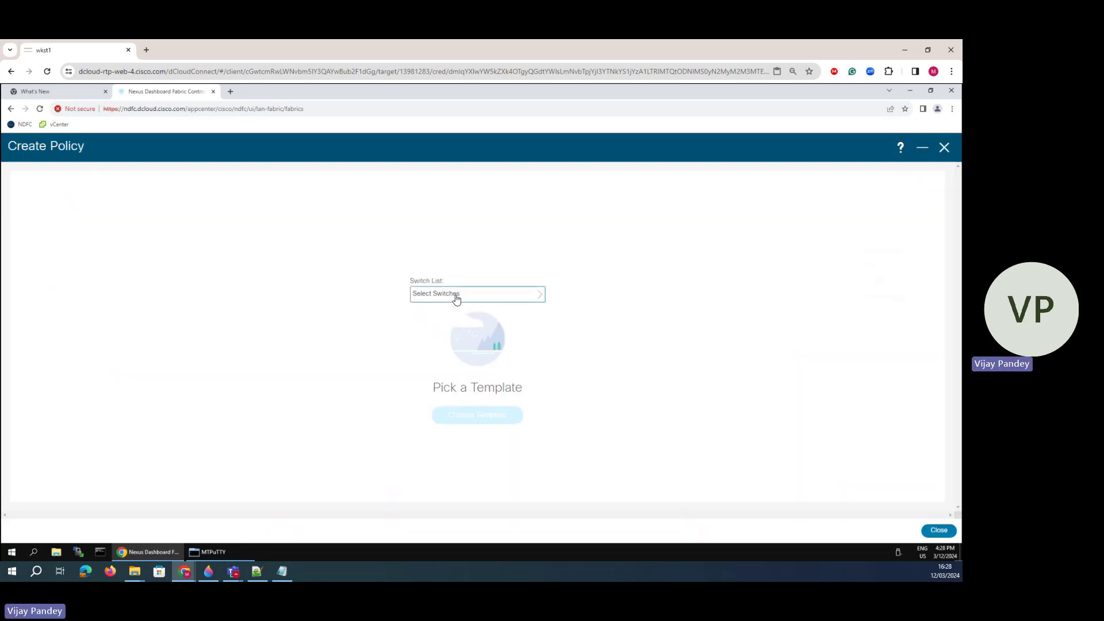
- Choose Spine-1 as the new policy's switch
{"action": "left_click", "coordinate": [456, 299]}
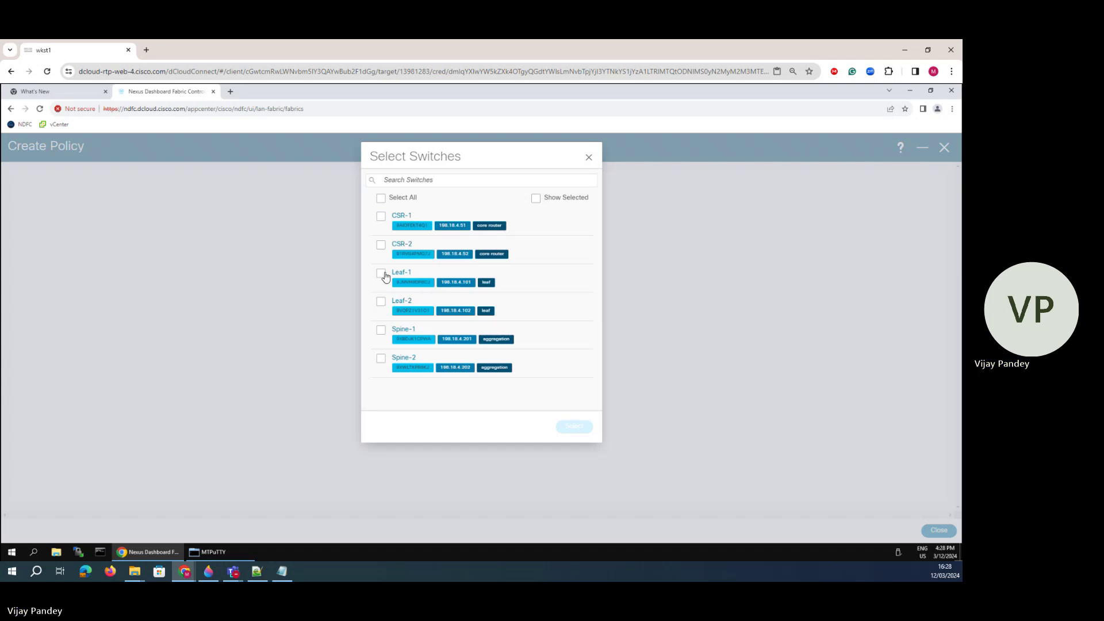
{"action": "left_click", "coordinate": [380, 332]}
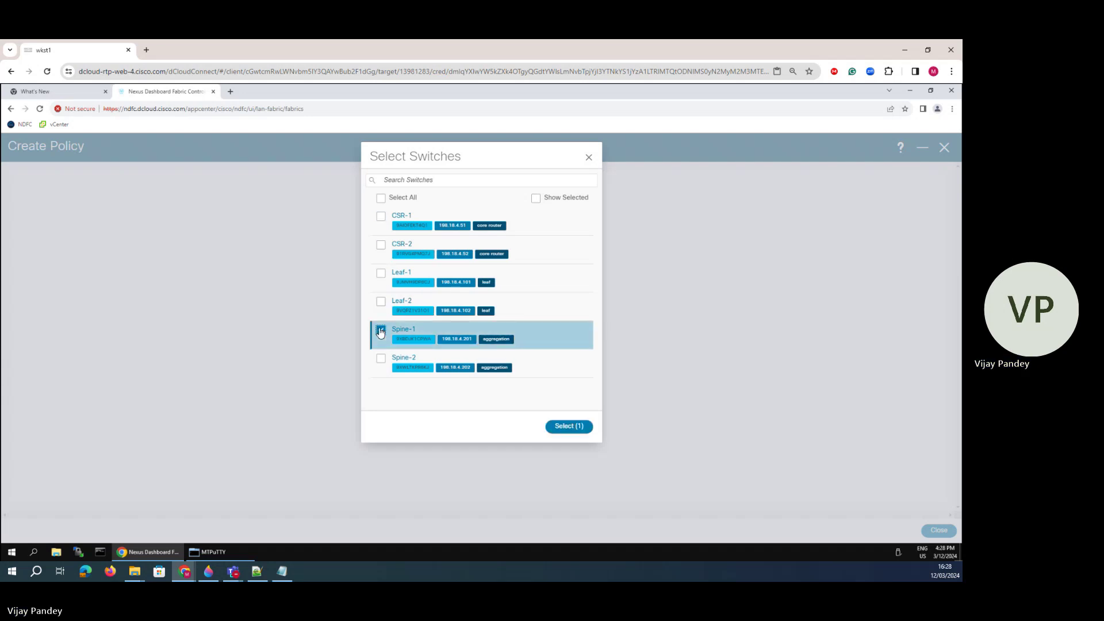
{"action": "left_click", "coordinate": [569, 428]}
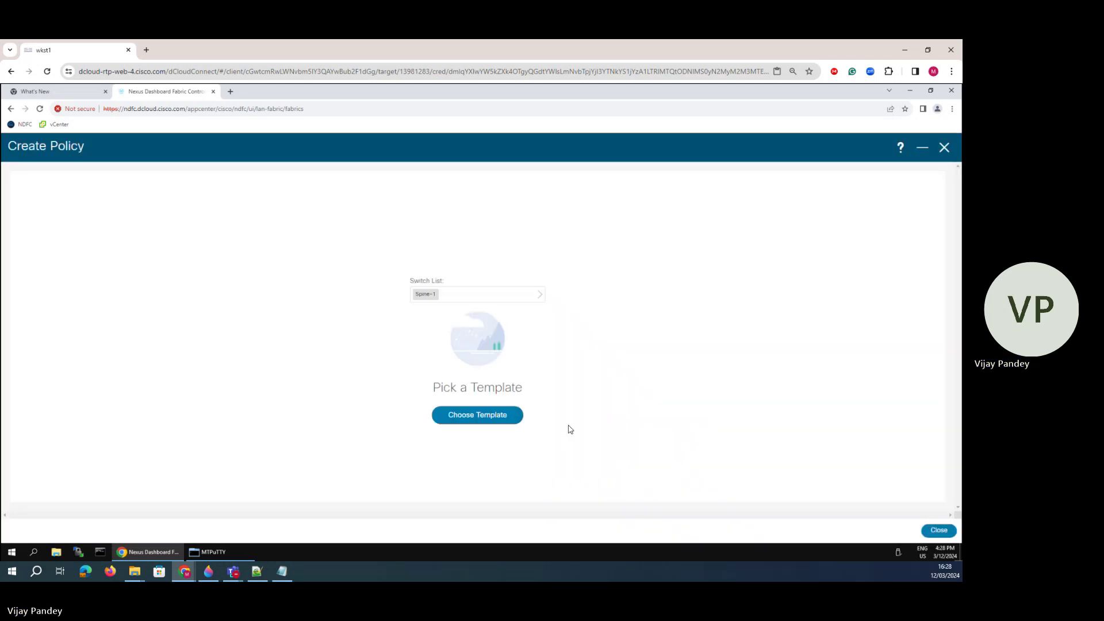
- Search 'feature_os' and select the feature_ospf template
{"action": "left_click", "coordinate": [480, 418]}
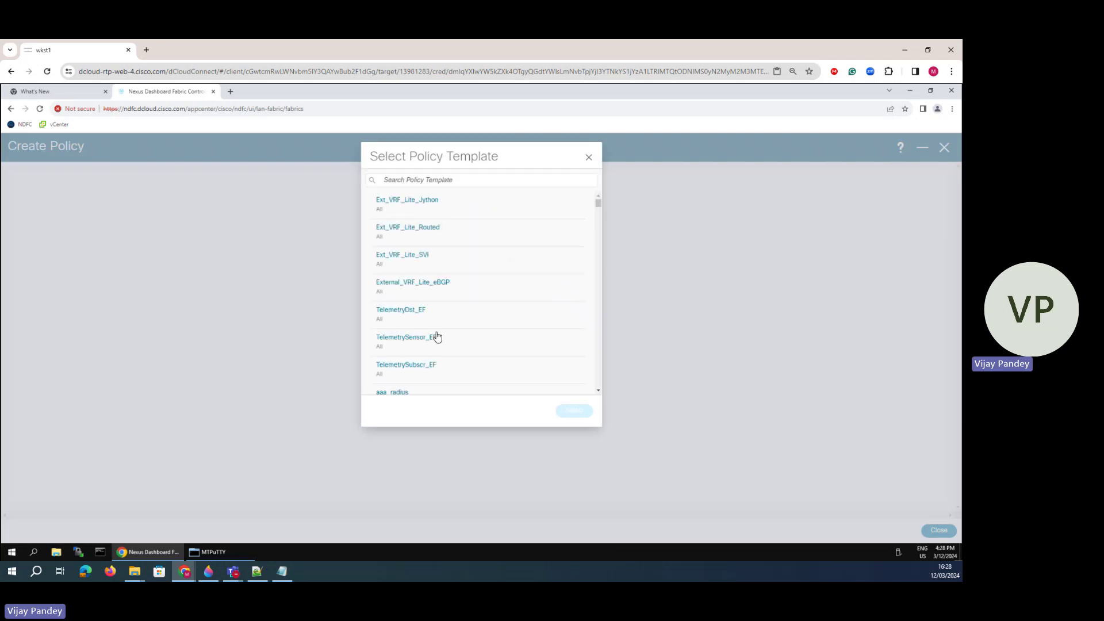
{"action": "scroll", "coordinate": [436, 335], "scroll_direction": "down", "scroll_amount": 8}
{"action": "scroll", "coordinate": [434, 299], "scroll_direction": "down", "scroll_amount": 20}
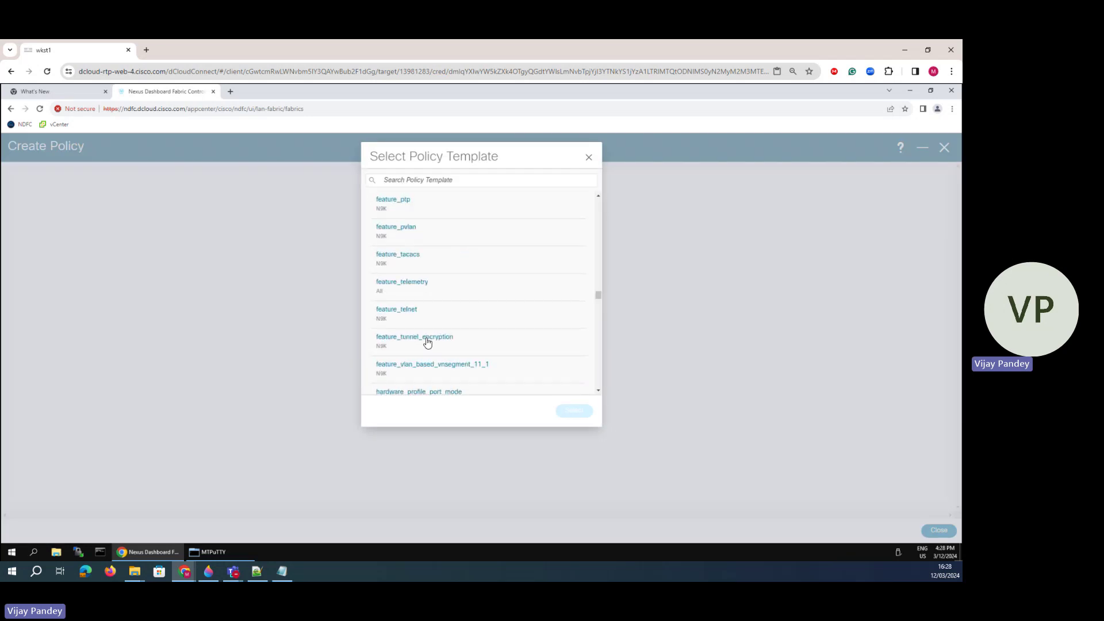
{"action": "left_click", "coordinate": [416, 180]}
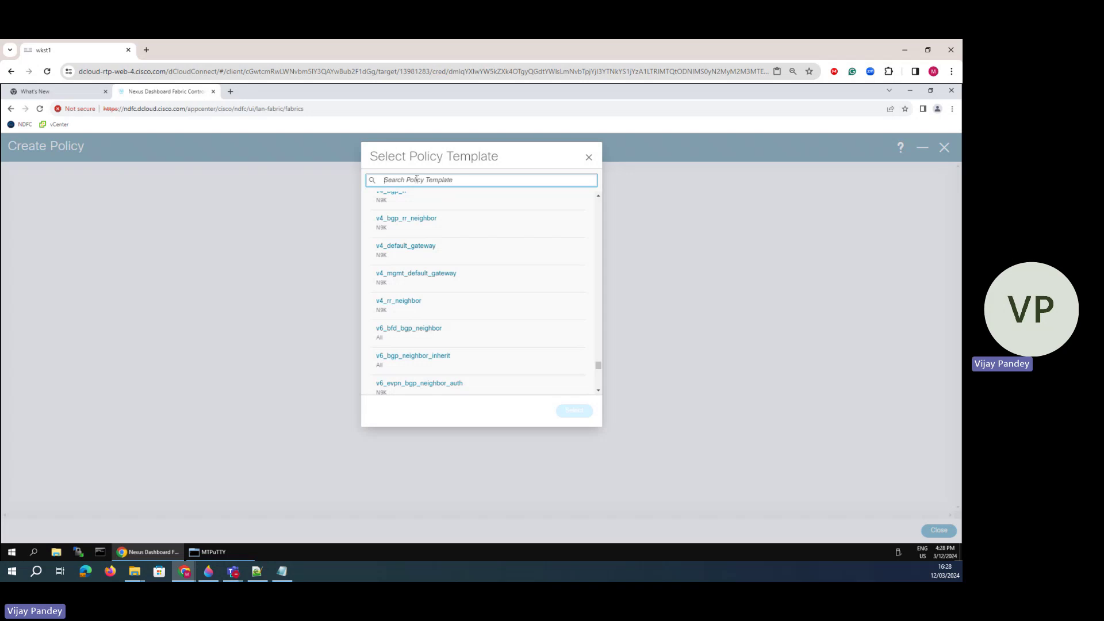
{"action": "type", "text": "bas"}
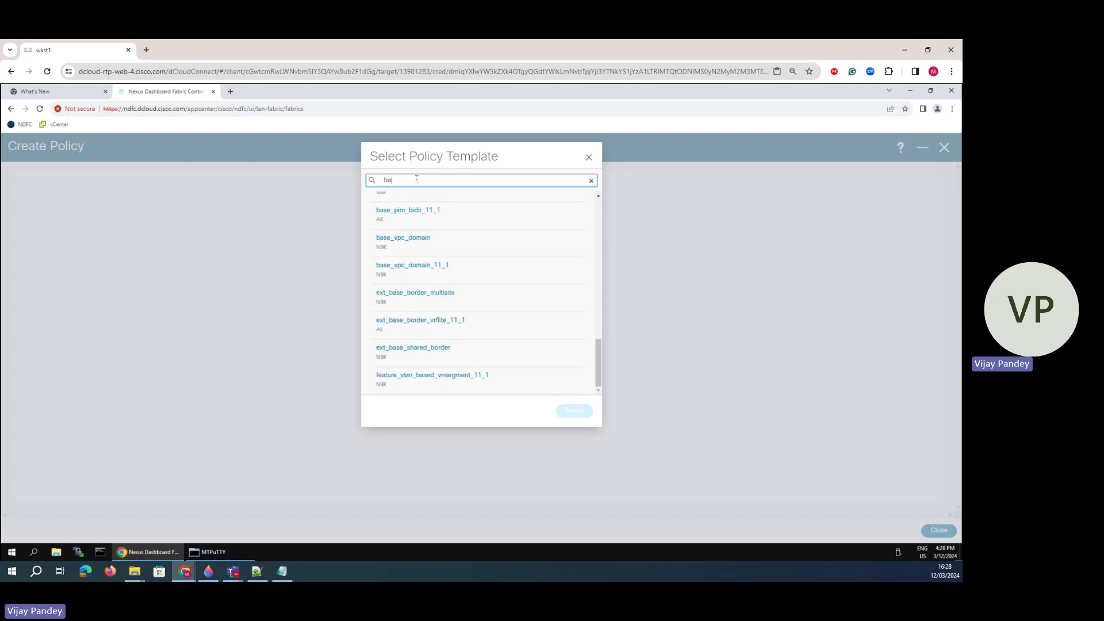
{"action": "key", "text": "BackSpace"}
{"action": "key", "text": "BackSpace"}
{"action": "type", "text": "feature"}
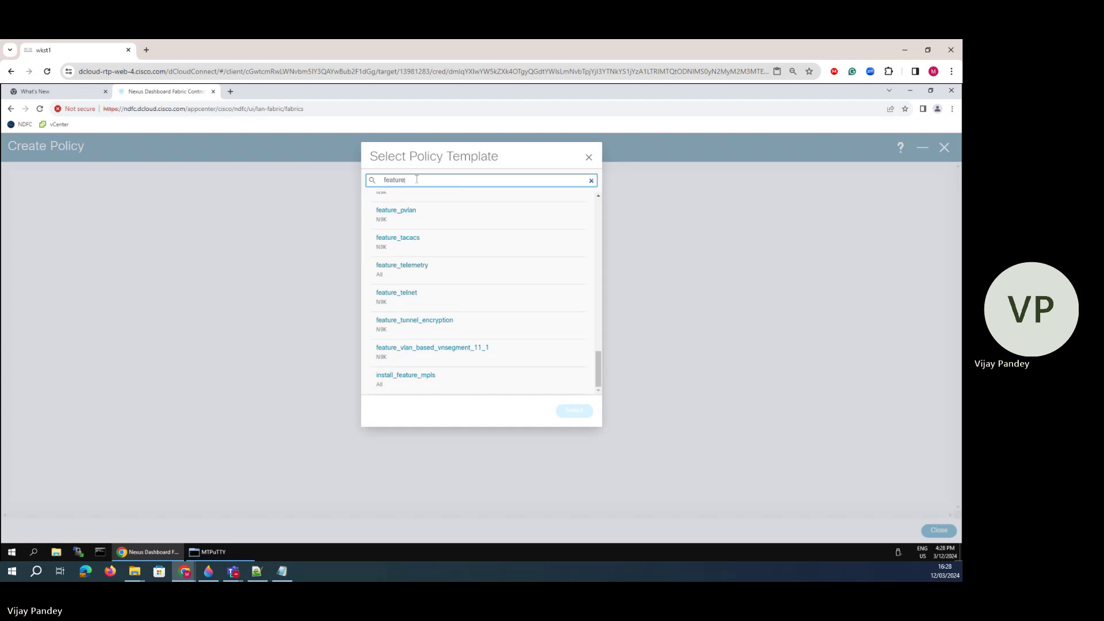
{"action": "type", "text": "_os"}
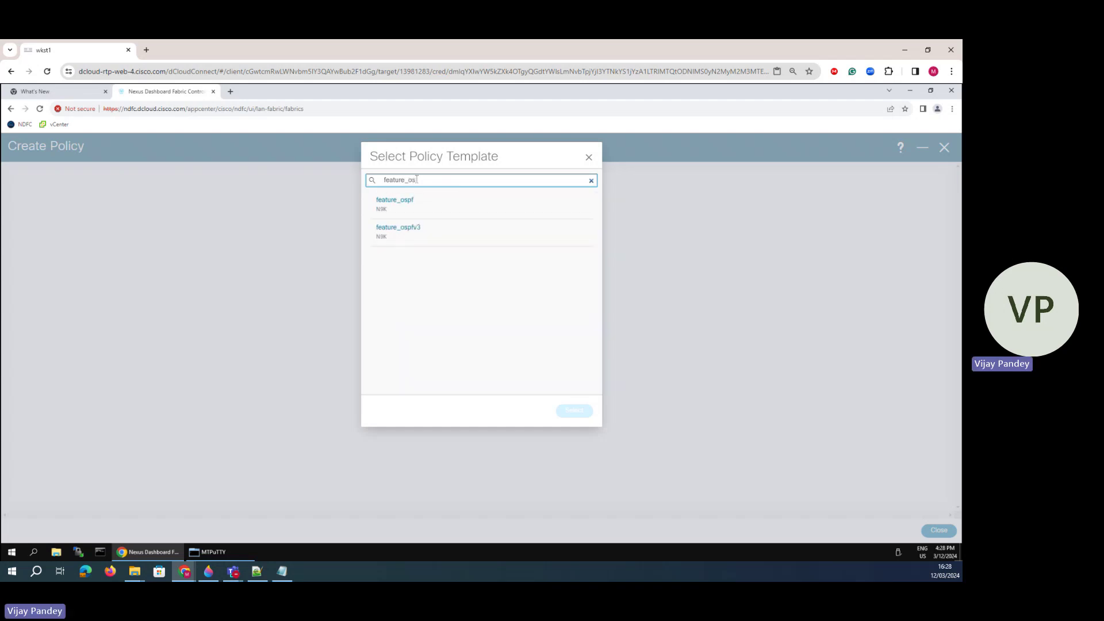
{"action": "left_click", "coordinate": [387, 208]}
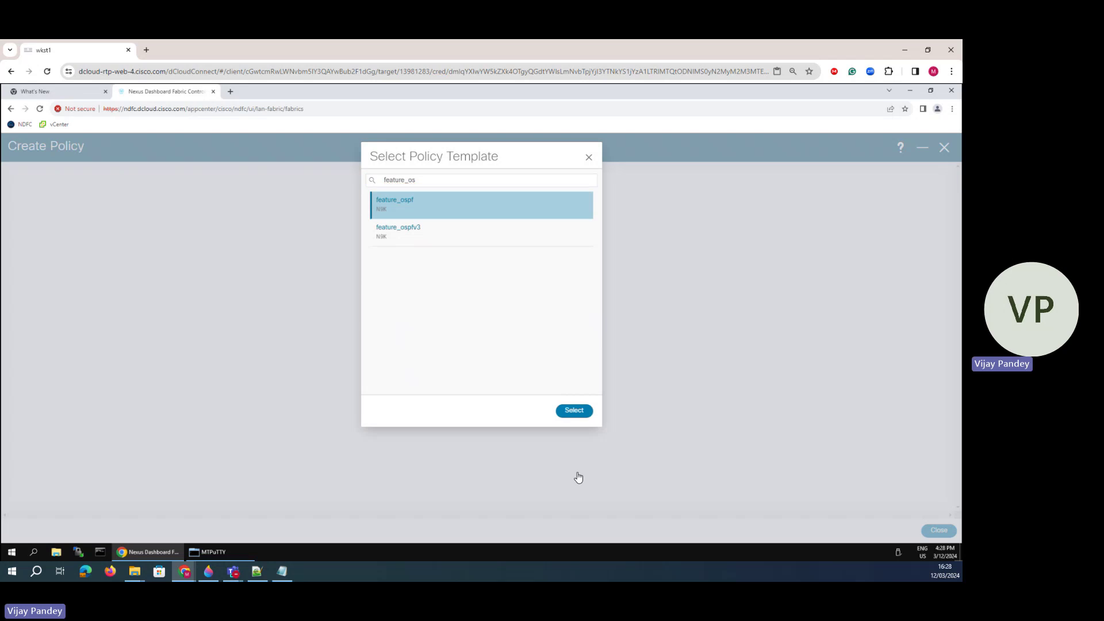
{"action": "left_click", "coordinate": [566, 414]}
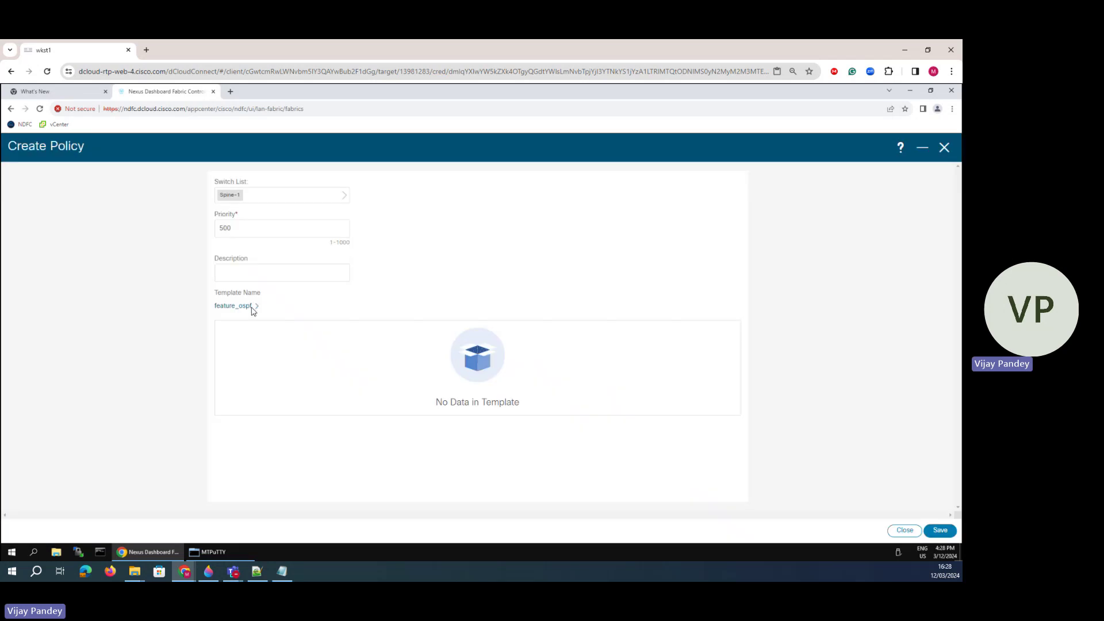
{"action": "left_click", "coordinate": [258, 276]}
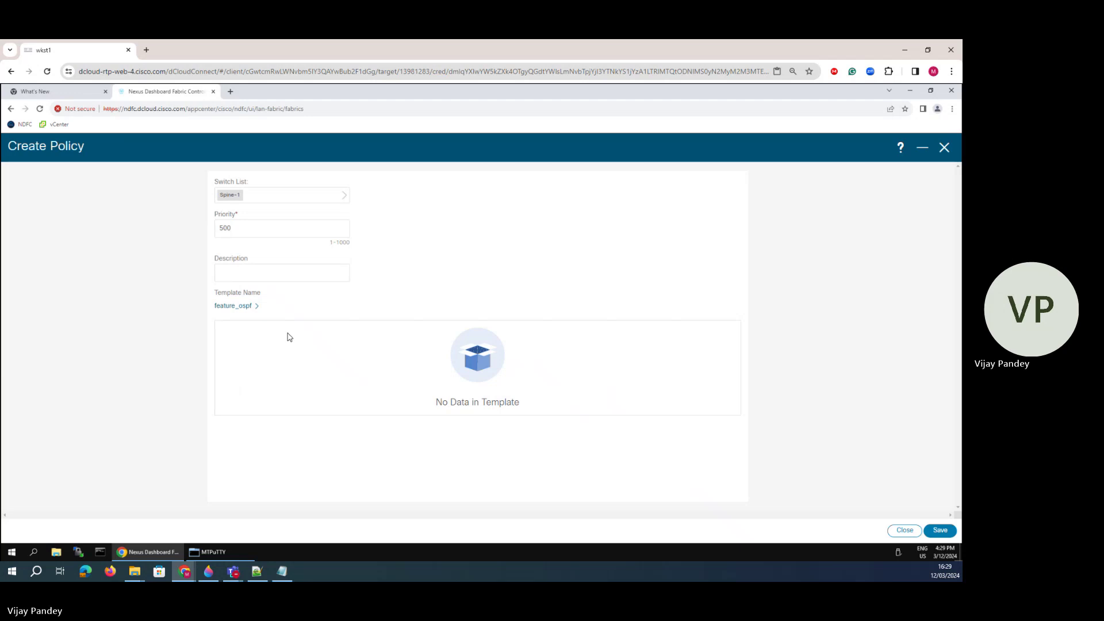
- Save the feature_ospf policy for Spine-1 at priority 500
{"action": "left_click", "coordinate": [257, 267]}
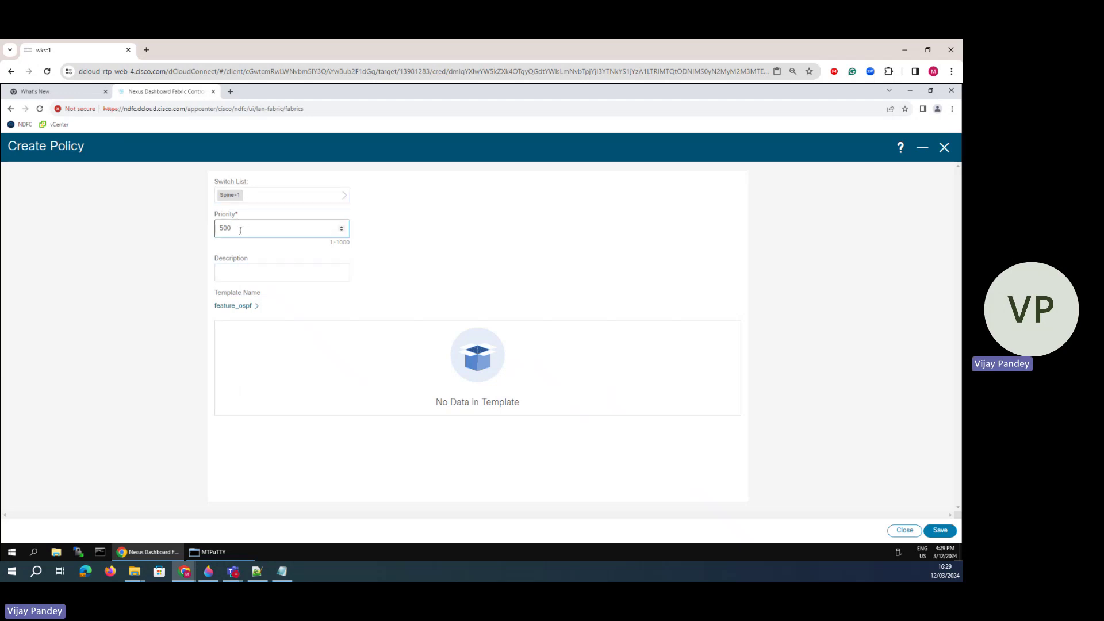
{"action": "left_click", "coordinate": [399, 50]}
{"action": "left_click", "coordinate": [942, 533]}
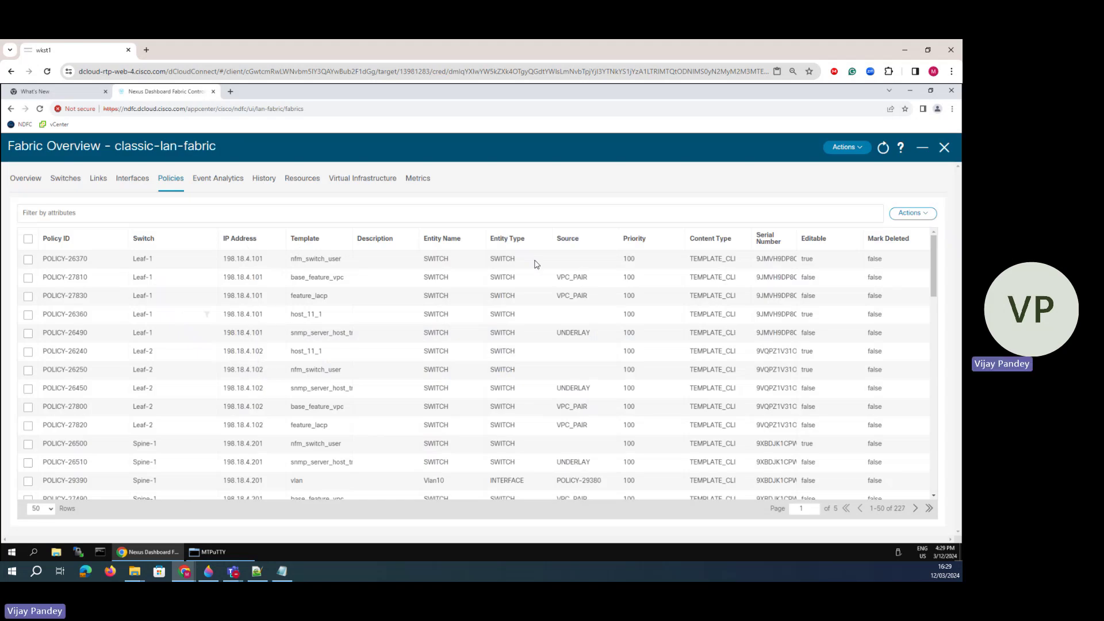
- Start another new policy targeting Spine-1
{"action": "left_click", "coordinate": [915, 214]}
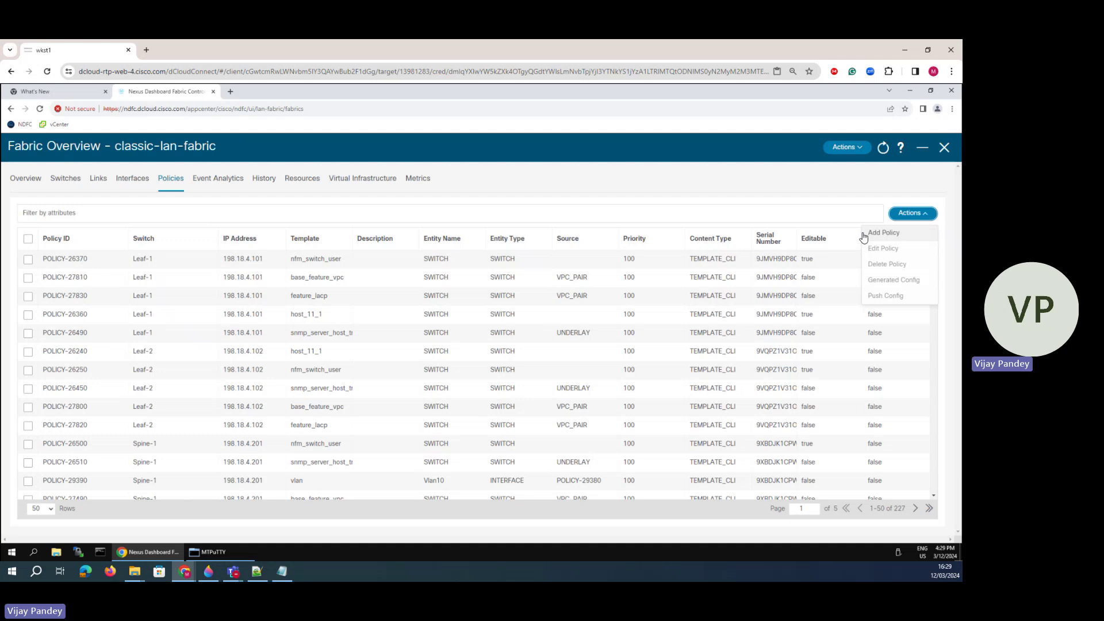
{"action": "left_click", "coordinate": [894, 234]}
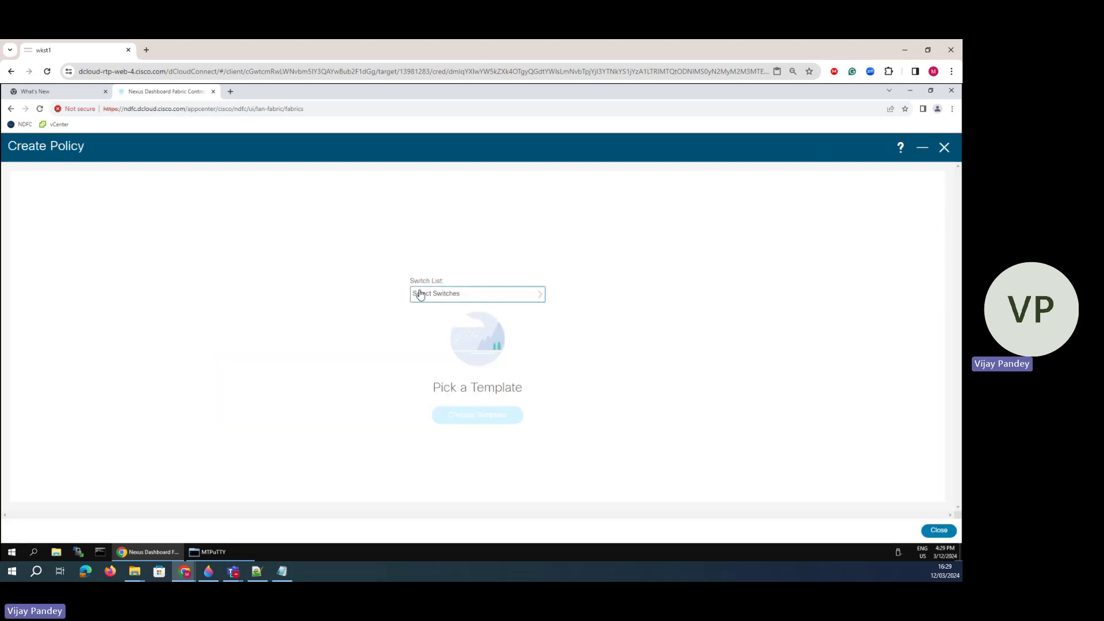
{"action": "left_click", "coordinate": [419, 294]}
{"action": "left_click", "coordinate": [381, 331]}
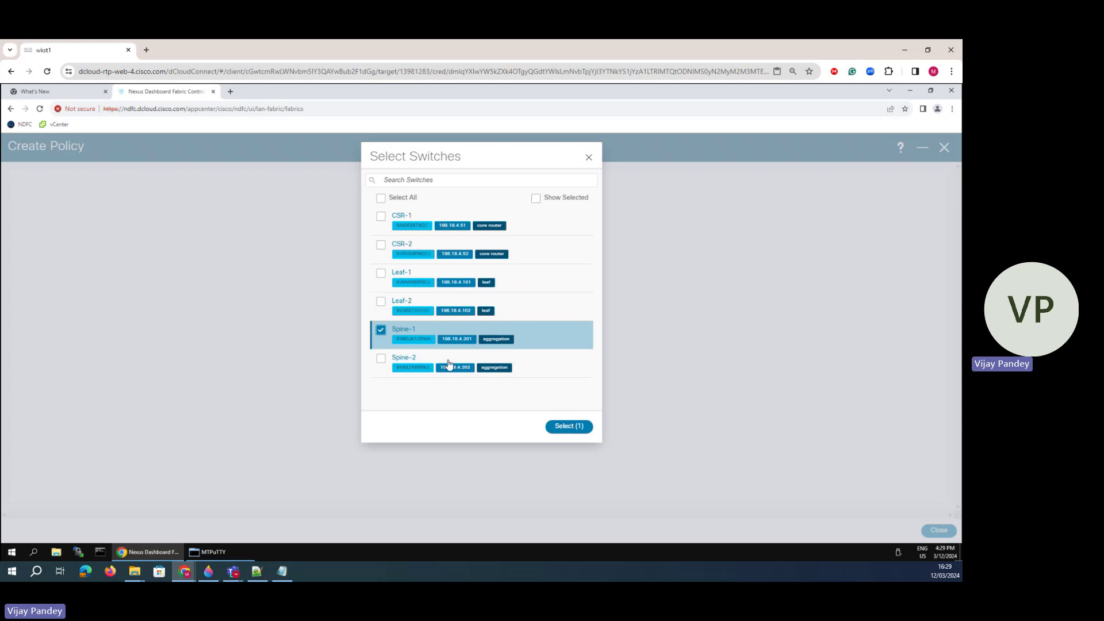
{"action": "left_click", "coordinate": [569, 426]}
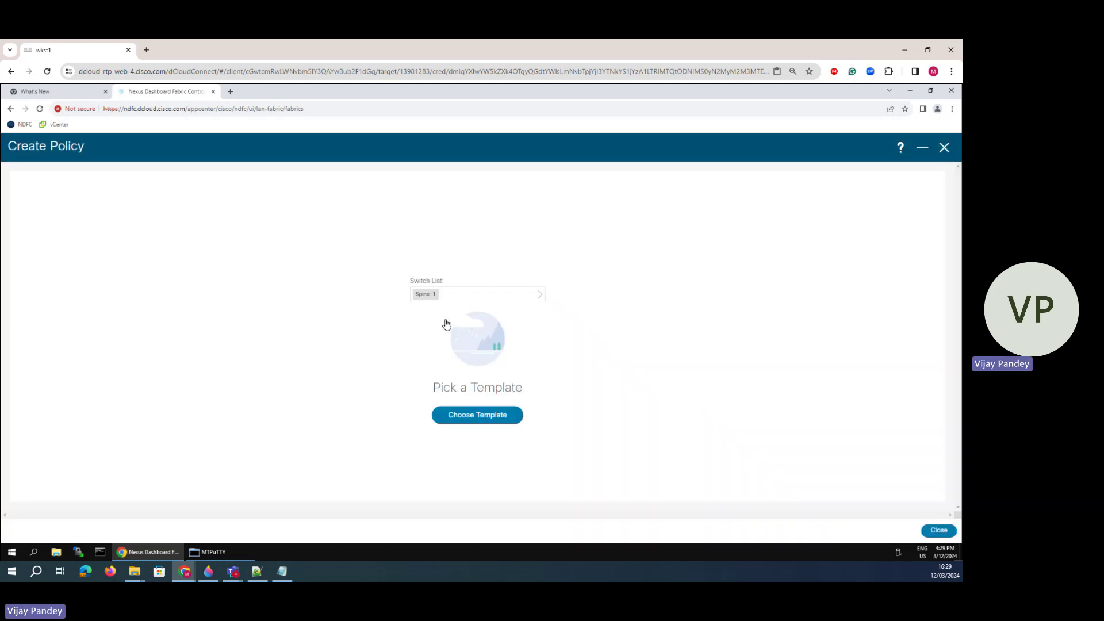
- Search 'osp' and select the base_ospf template
{"action": "left_click", "coordinate": [467, 416]}
{"action": "left_click", "coordinate": [421, 181]}
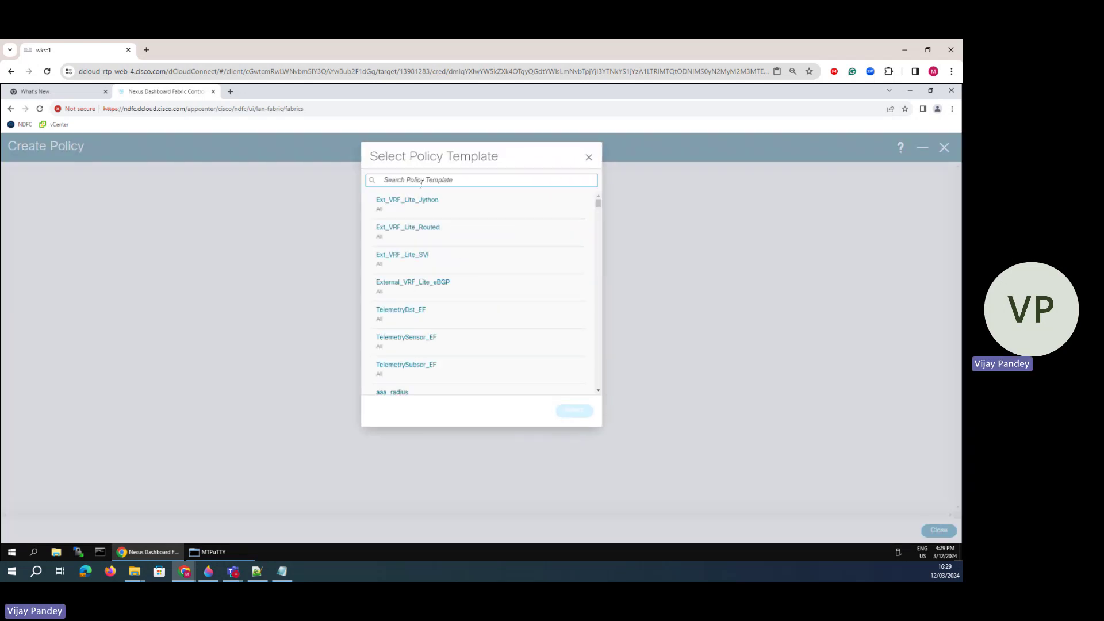
{"action": "type", "text": "ospf"}
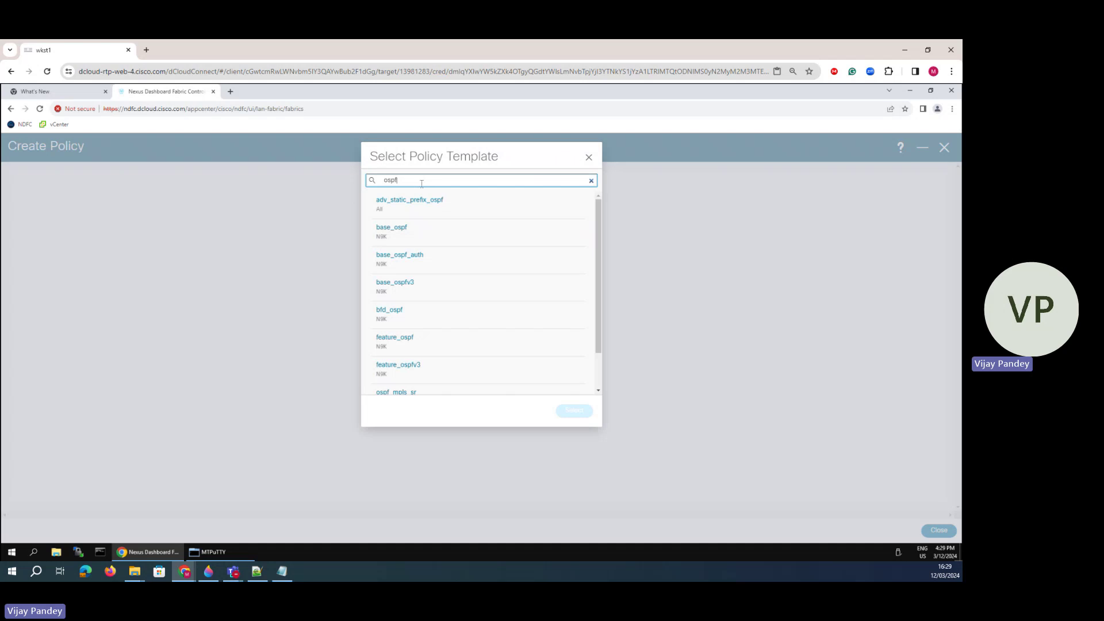
{"action": "left_click", "coordinate": [396, 230]}
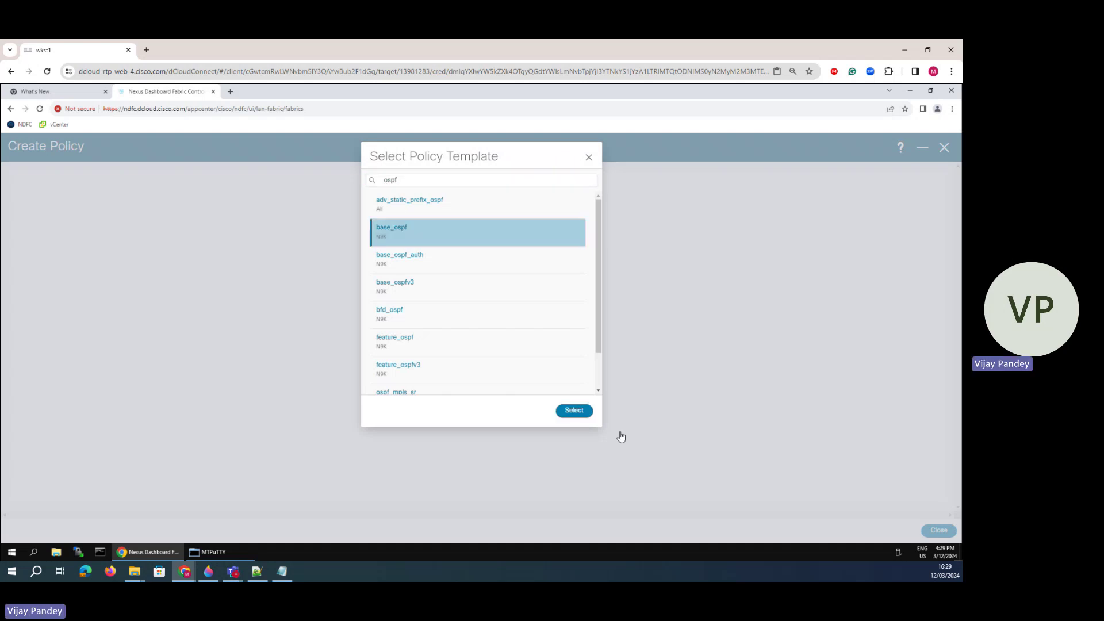
{"action": "left_click", "coordinate": [572, 411]}
{"action": "left_click", "coordinate": [265, 351]}
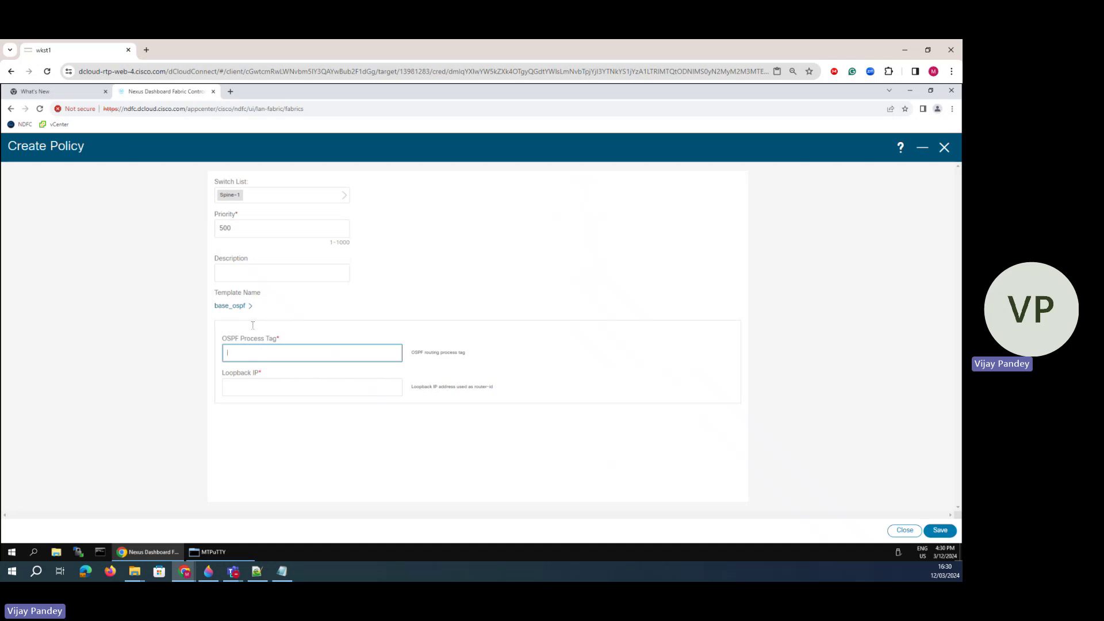
- Set loopback IP 1.1.1.1 with process tag 100 and save the policy
{"action": "left_click", "coordinate": [255, 391]}
{"action": "type", "text": "1.1.1.1"}
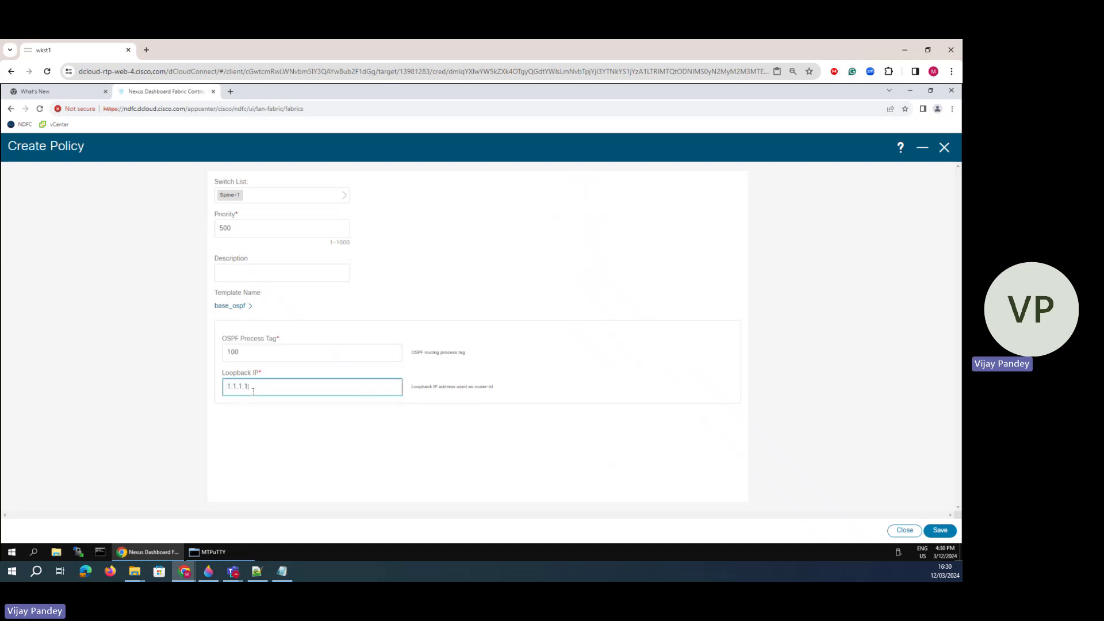
{"action": "left_click", "coordinate": [306, 446]}
{"action": "left_click", "coordinate": [943, 530]}
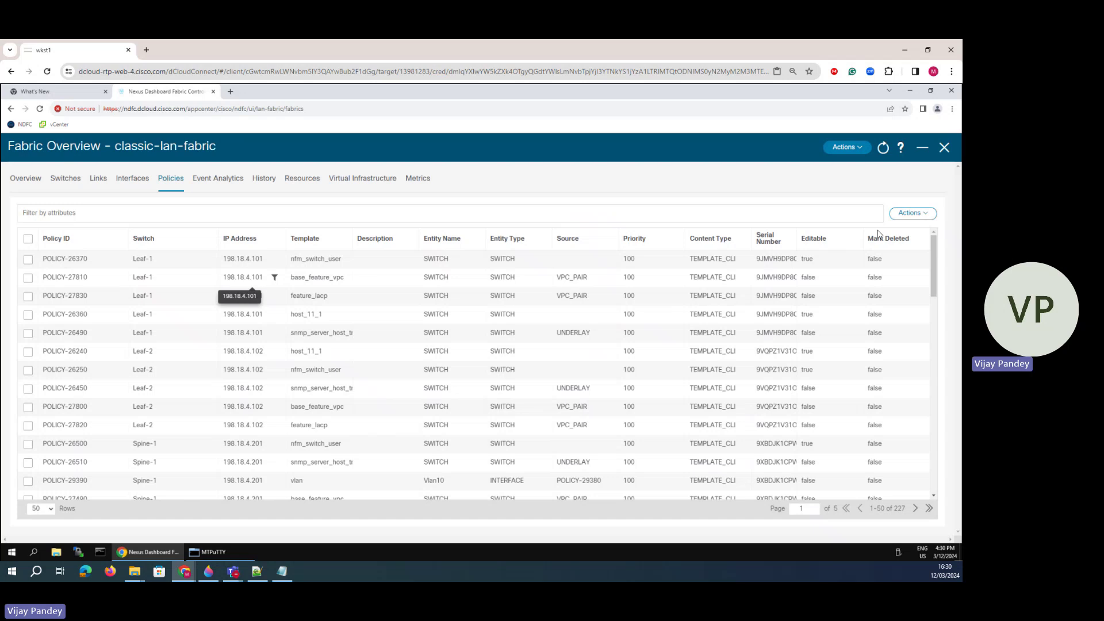
- Create and save a priority-500 feature_ospf policy targeting Spine-2
{"action": "left_click", "coordinate": [913, 213]}
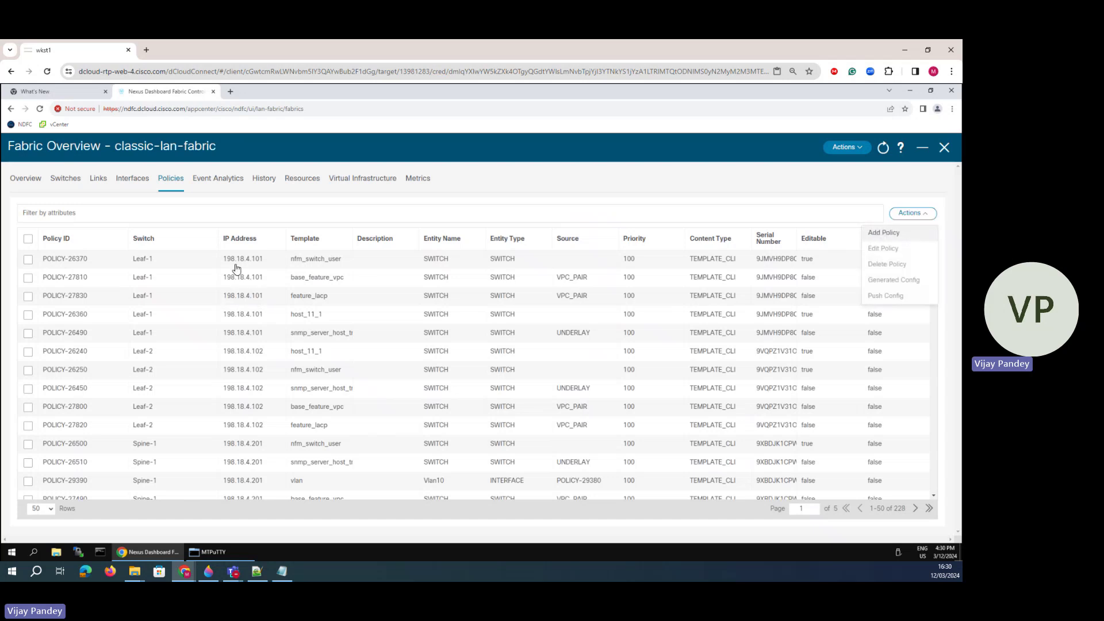
{"action": "left_click", "coordinate": [456, 294]}
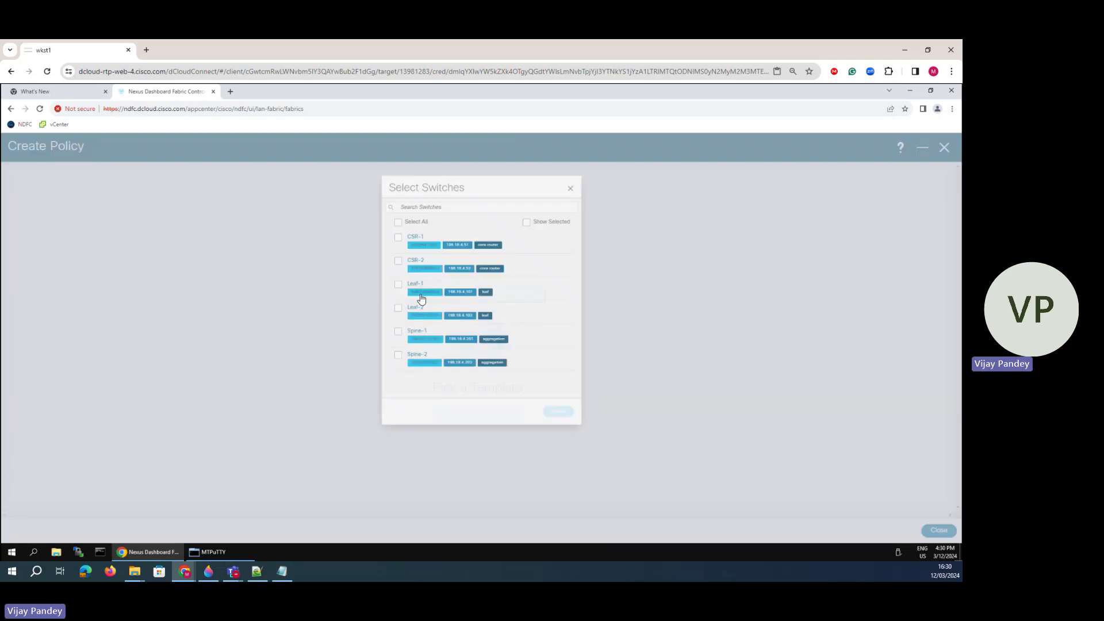
{"action": "left_click", "coordinate": [381, 358]}
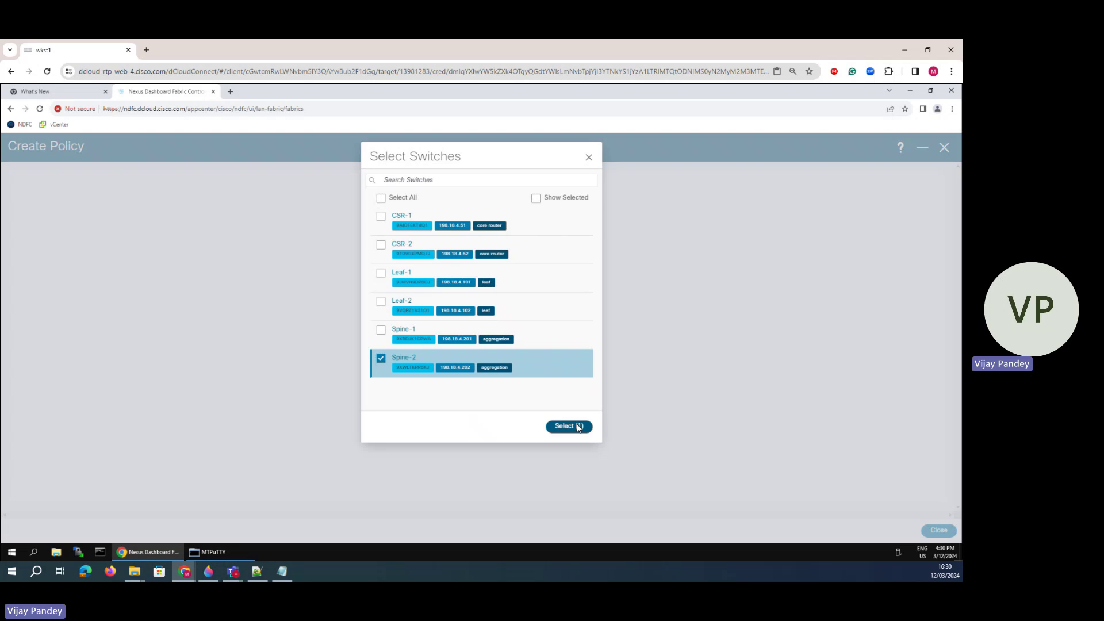
{"action": "left_click", "coordinate": [578, 427]}
{"action": "left_click", "coordinate": [481, 415]}
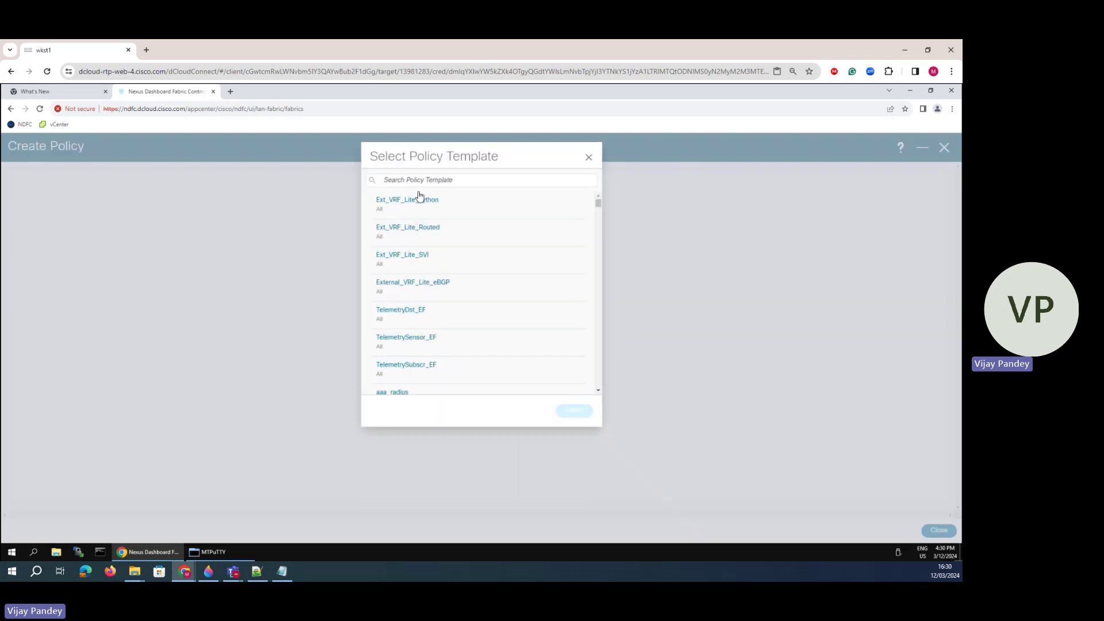
{"action": "left_click", "coordinate": [422, 181]}
{"action": "type", "text": "ospf"}
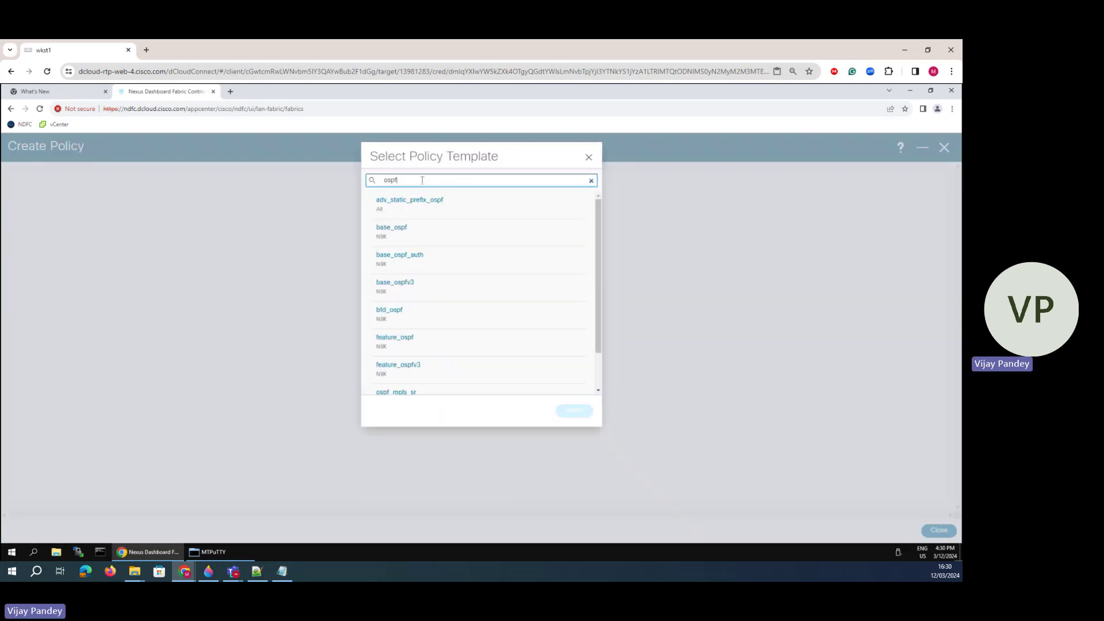
{"action": "left_click", "coordinate": [406, 343]}
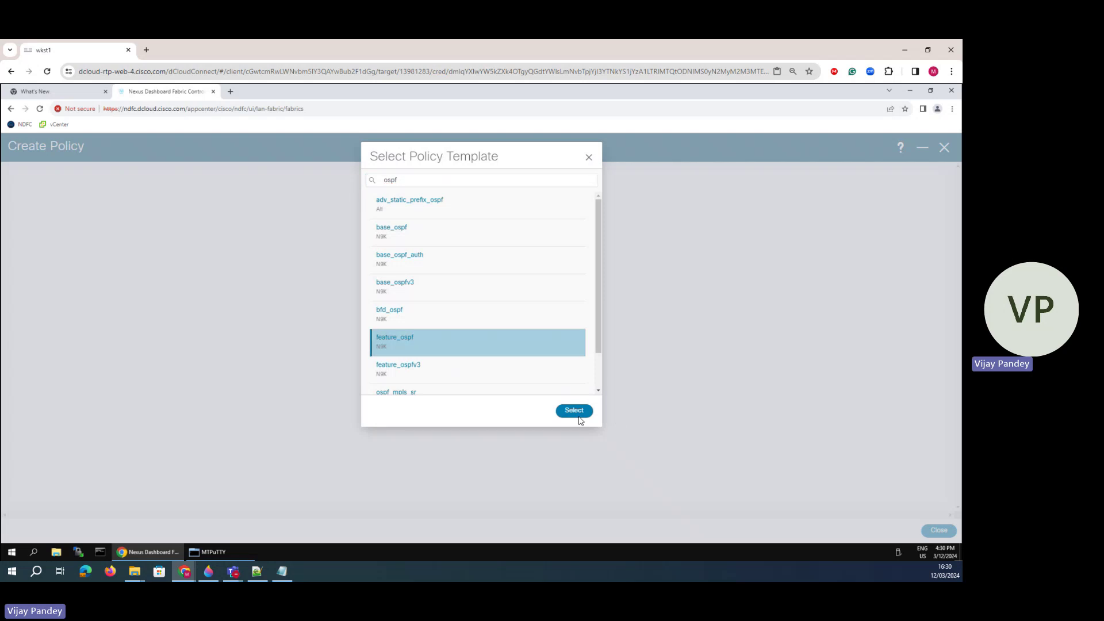
{"action": "left_click", "coordinate": [574, 410]}
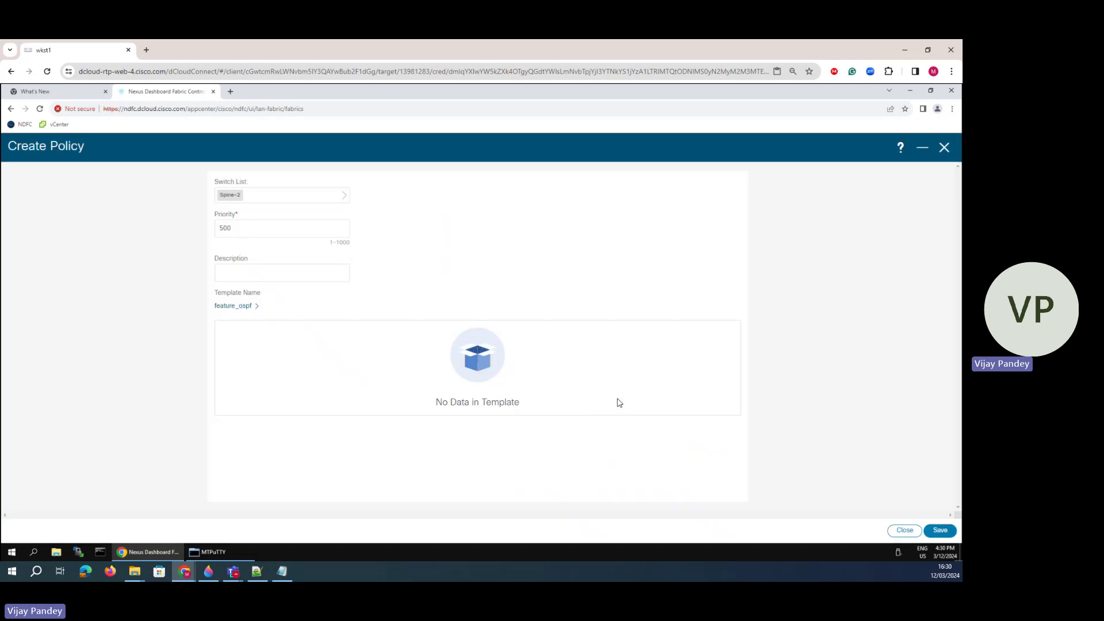
{"action": "left_click", "coordinate": [951, 533]}
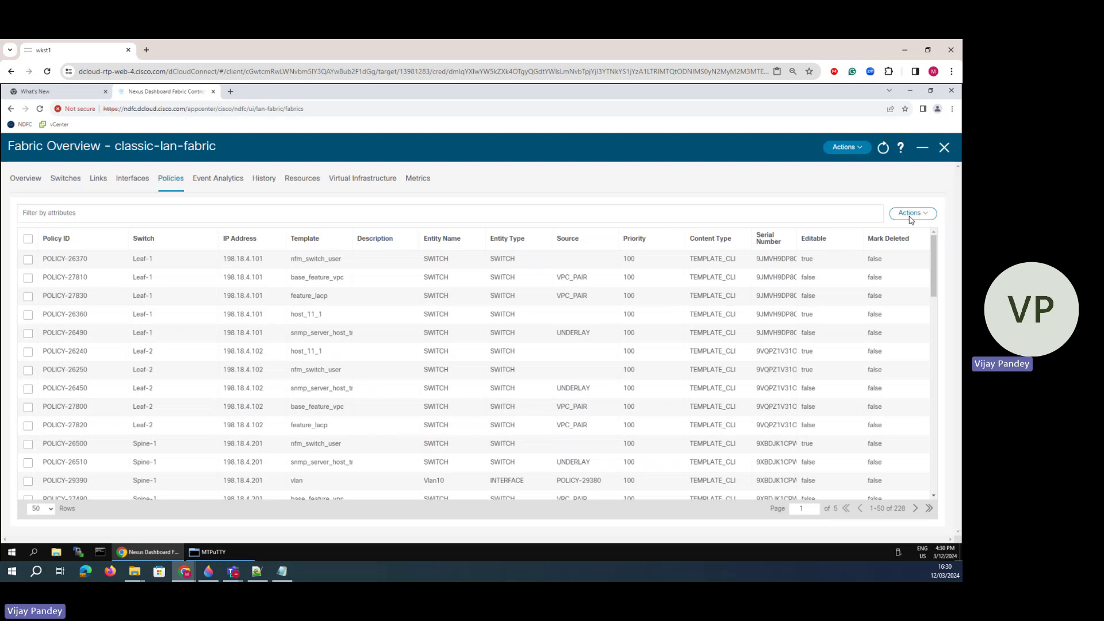
- Start a new Spine-2 policy using the base_ospf template
{"action": "left_click", "coordinate": [906, 215]}
{"action": "left_click", "coordinate": [894, 232]}
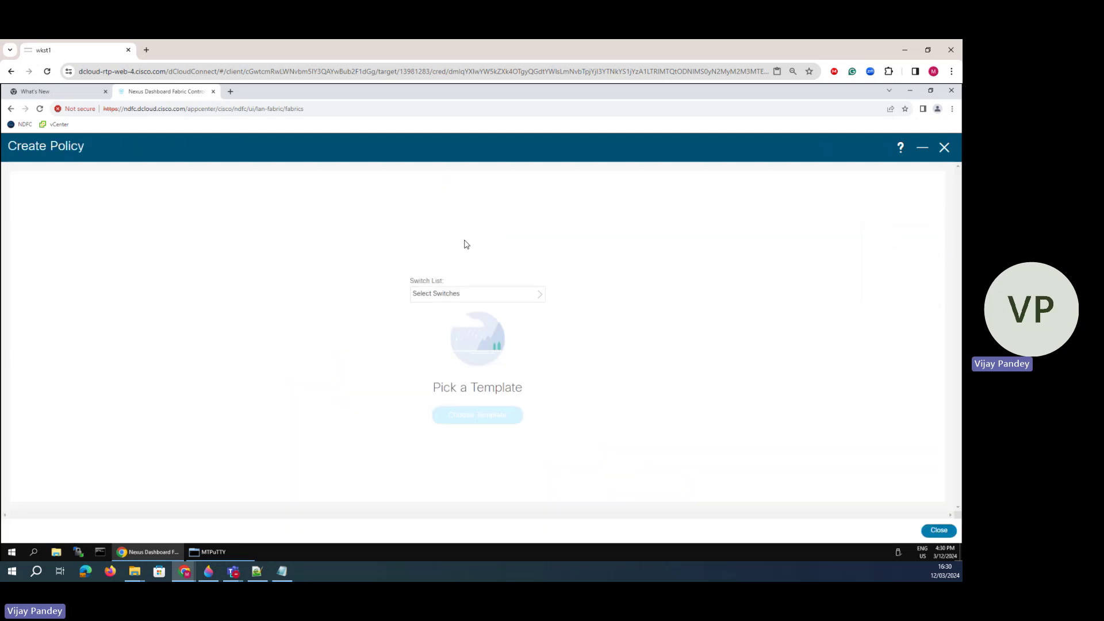
{"action": "left_click", "coordinate": [453, 295]}
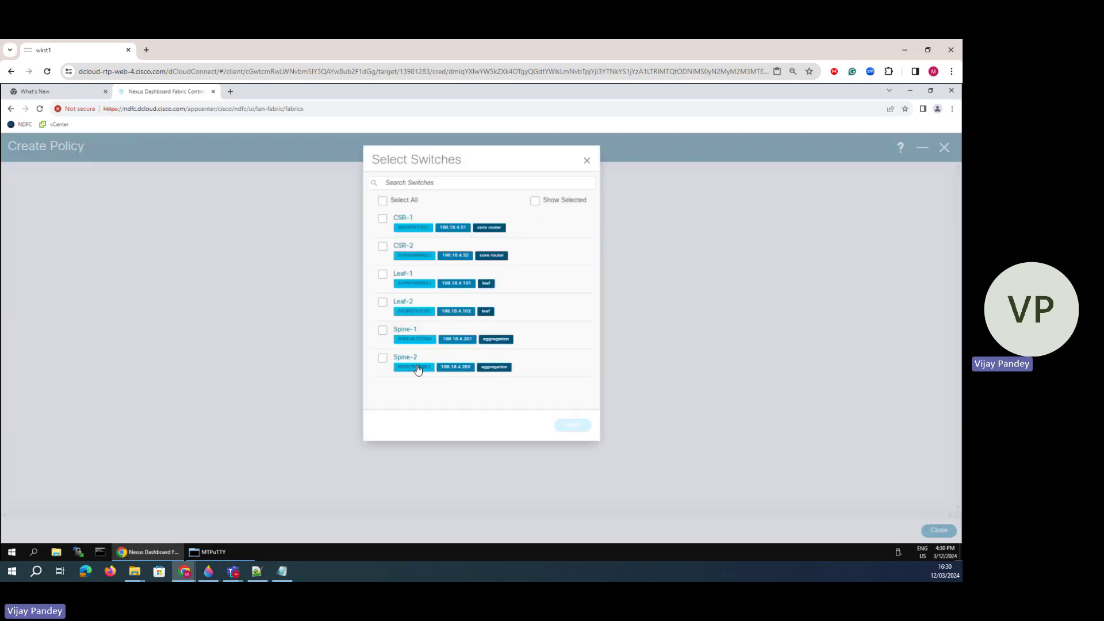
{"action": "left_click", "coordinate": [381, 359]}
{"action": "left_click", "coordinate": [566, 426]}
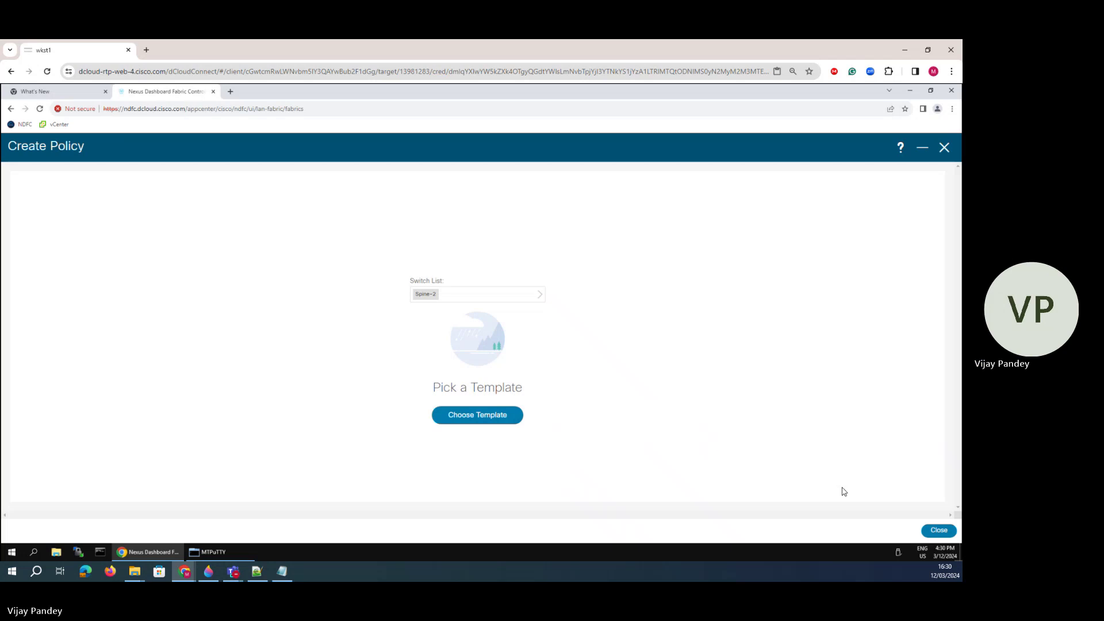
{"action": "left_click", "coordinate": [485, 411]}
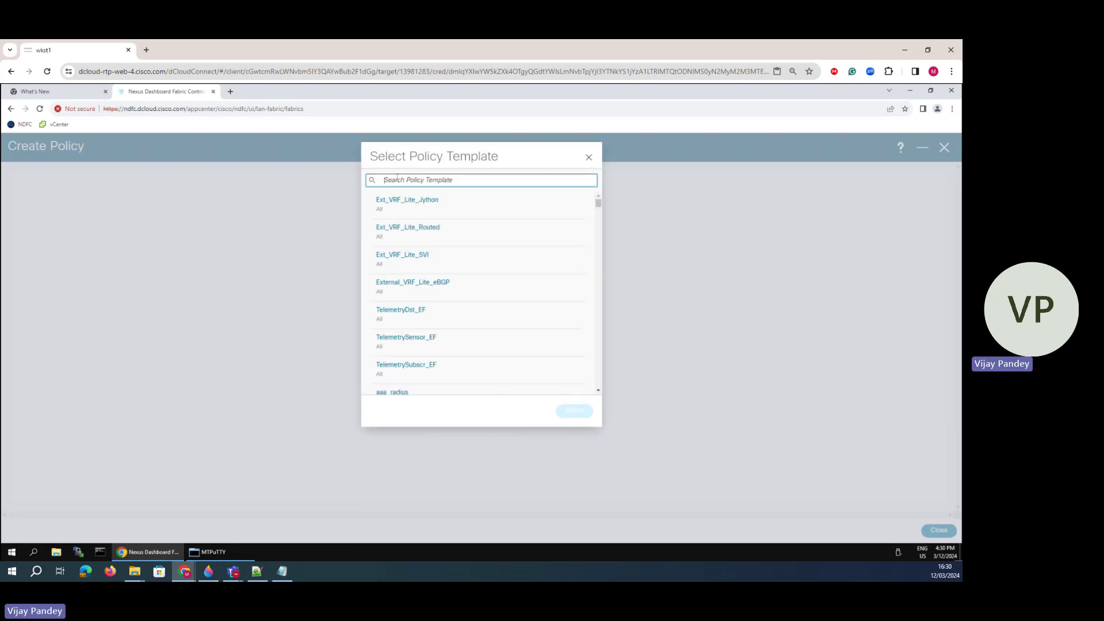
{"action": "type", "text": "ospf"}
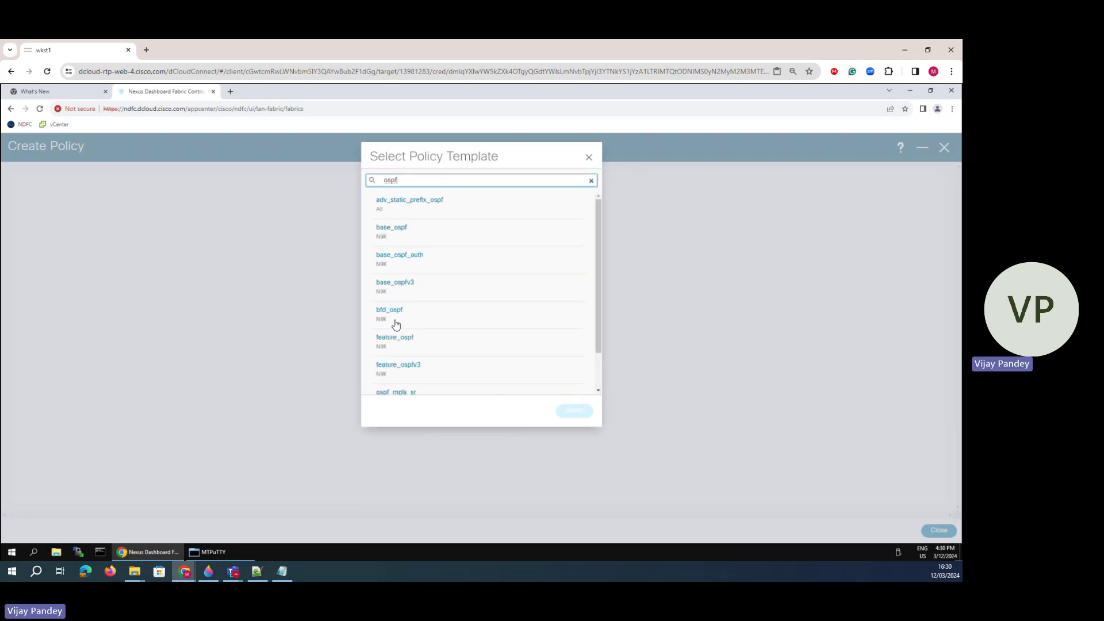
{"action": "left_click", "coordinate": [404, 236]}
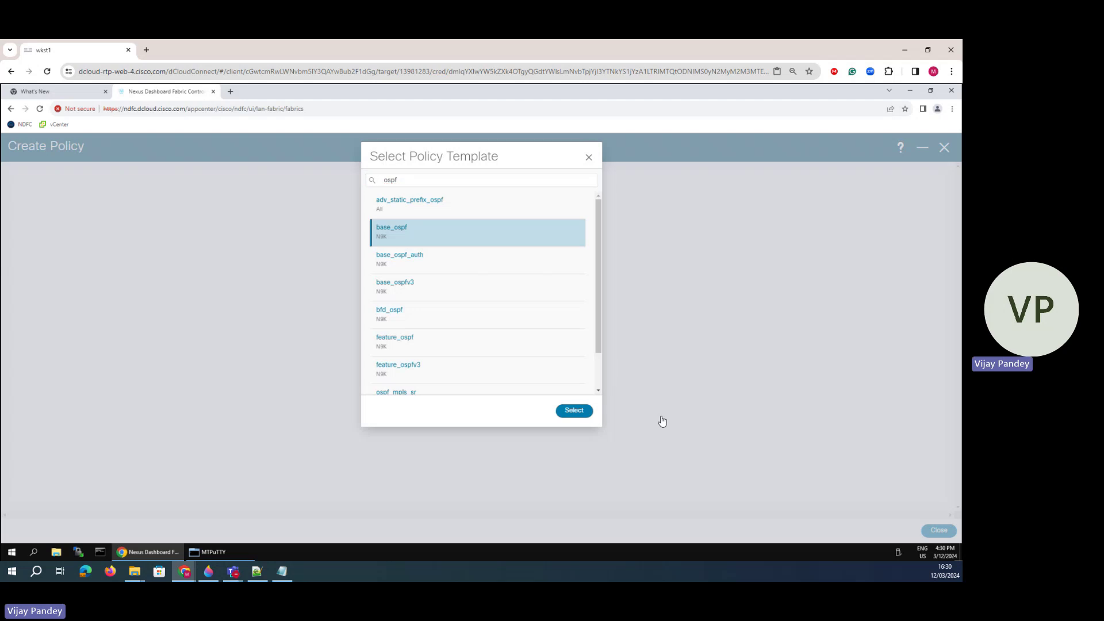
{"action": "left_click", "coordinate": [574, 411]}
- Enter process tag 100 and loopback IP 2.2.2.2, then save the policy
{"action": "left_click", "coordinate": [266, 352]}
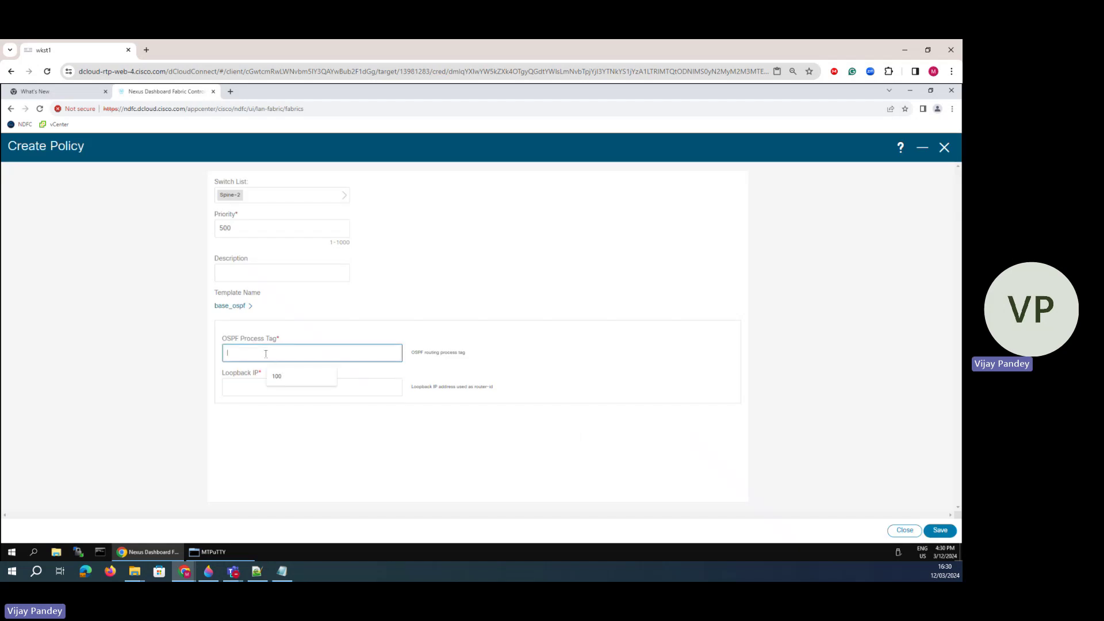
{"action": "type", "text": "100"}
{"action": "left_click", "coordinate": [232, 384]}
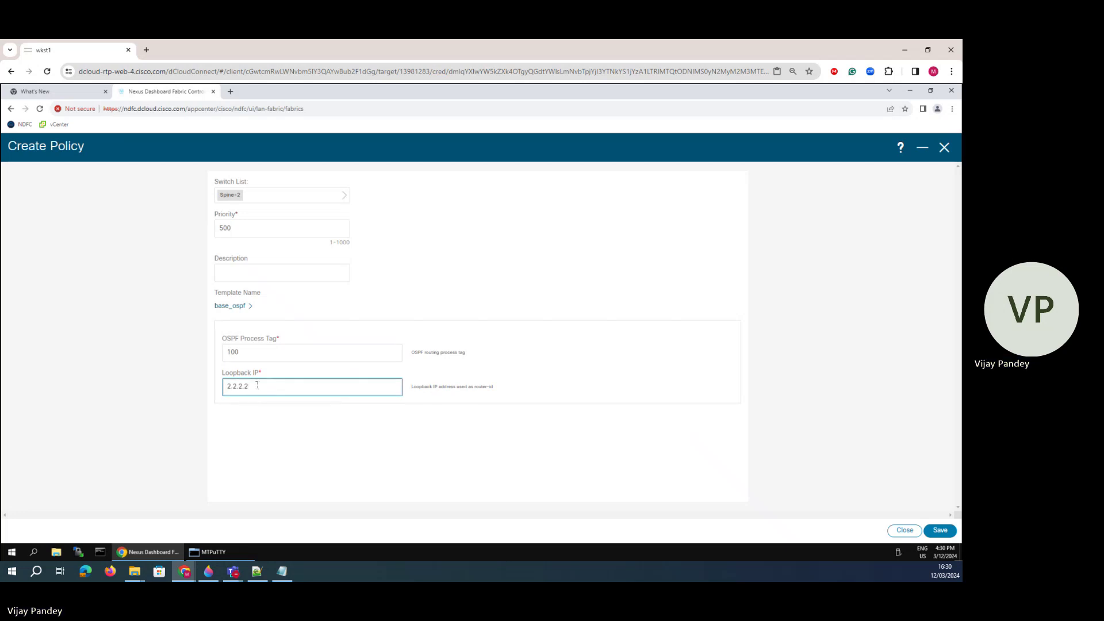
{"action": "left_click", "coordinate": [299, 439]}
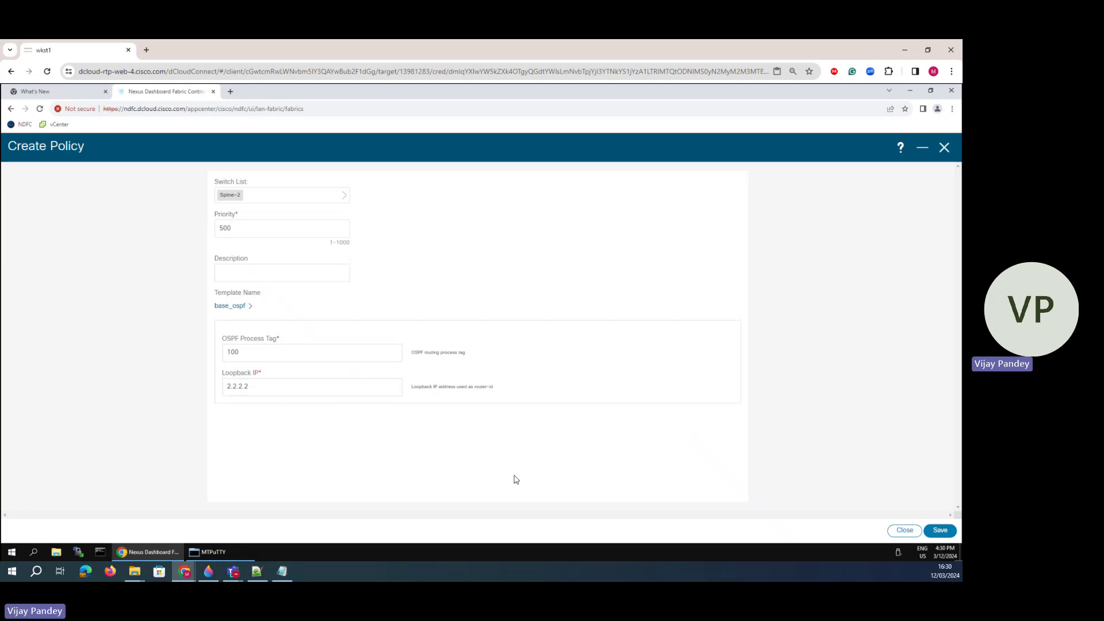
{"action": "left_click", "coordinate": [937, 531]}
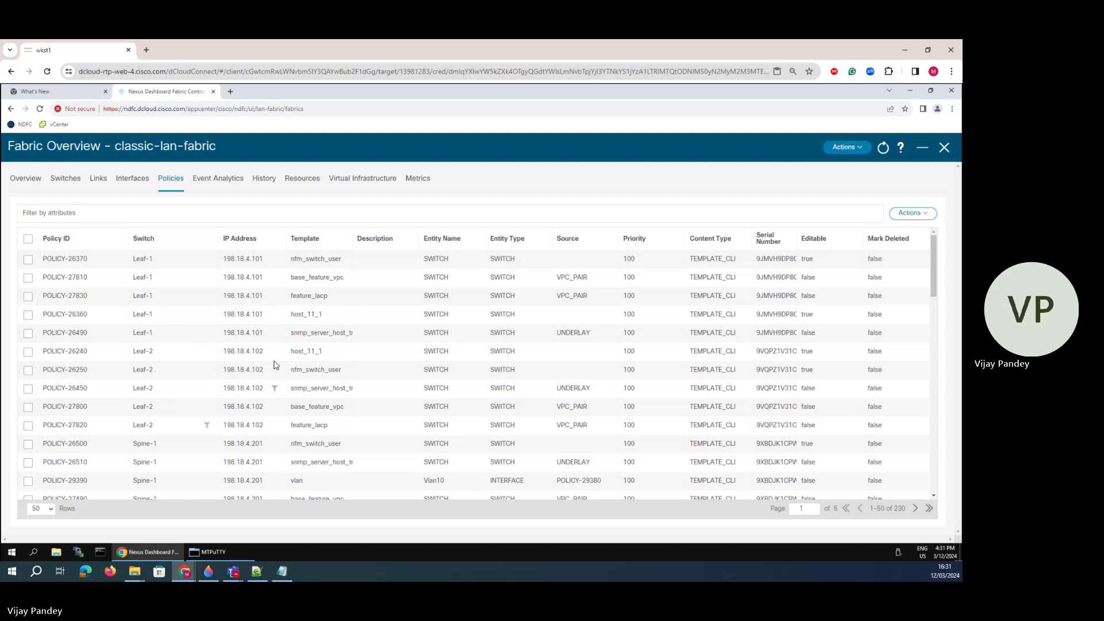
- Run Recalculate and Deploy from the fabric's Actions menu
{"action": "left_click", "coordinate": [846, 147]}
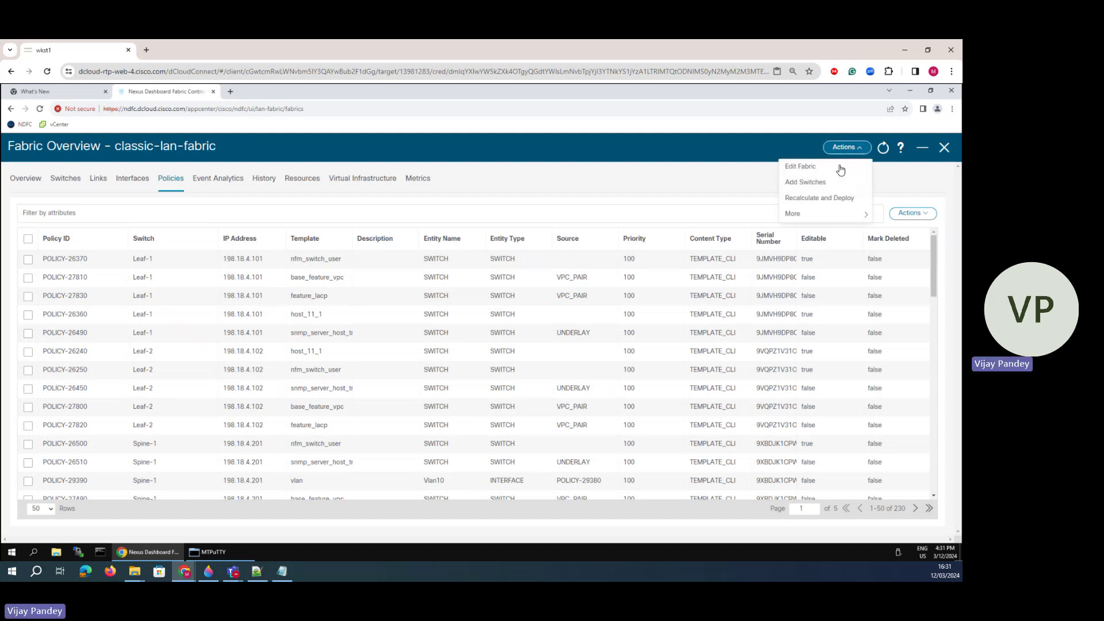
{"action": "left_click", "coordinate": [811, 202]}
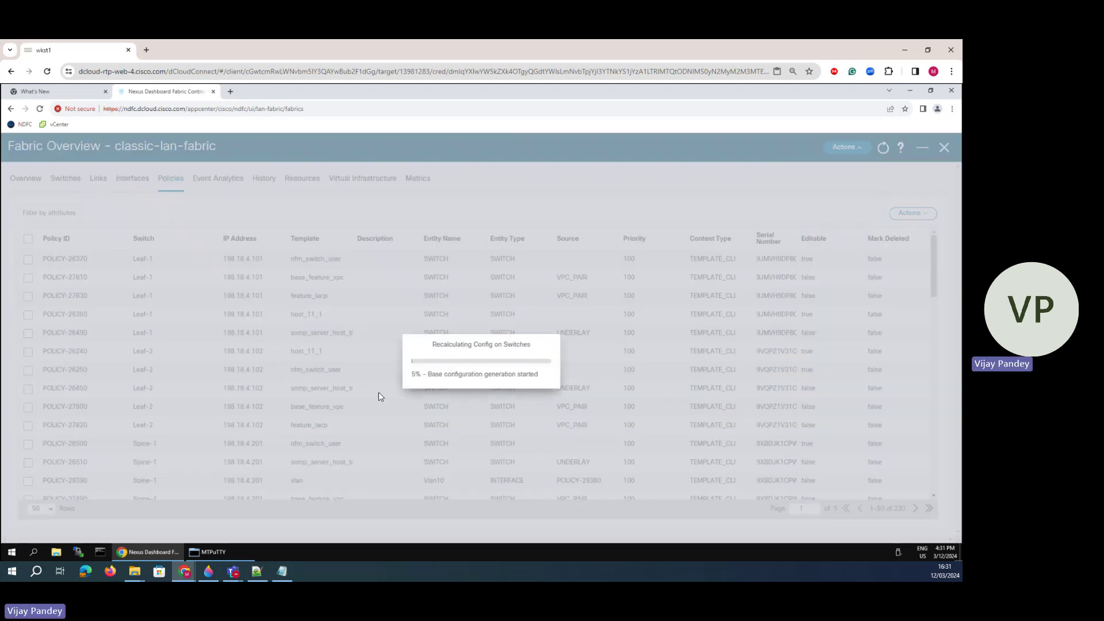
- On Spine-2, try 'sh run ospf', which the switch rejects as an invalid command
{"action": "left_click", "coordinate": [221, 555]}
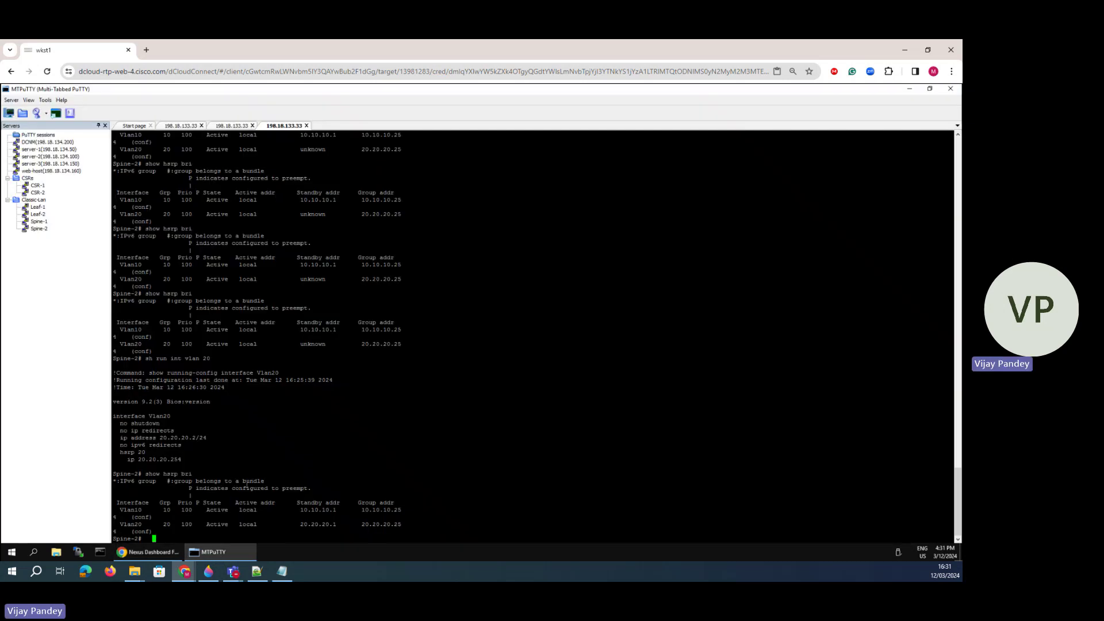
{"action": "key", "text": "Return"}
{"action": "key", "text": "Return"}
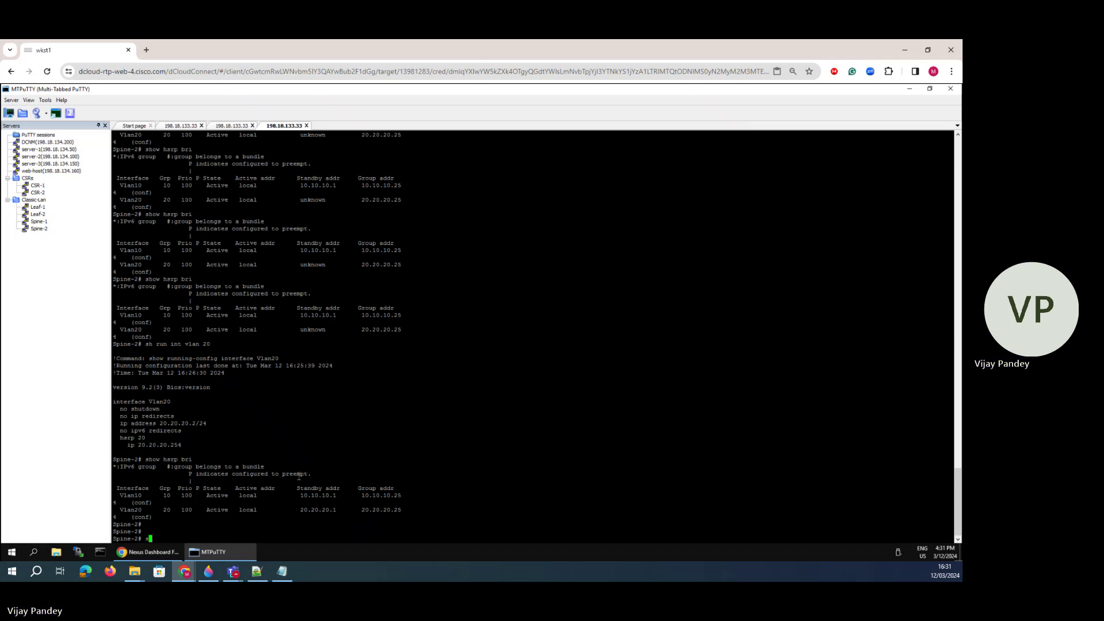
{"action": "type", "text": "sh run co"}
{"action": "type", "text": "pf"}
{"action": "key", "text": "Return"}
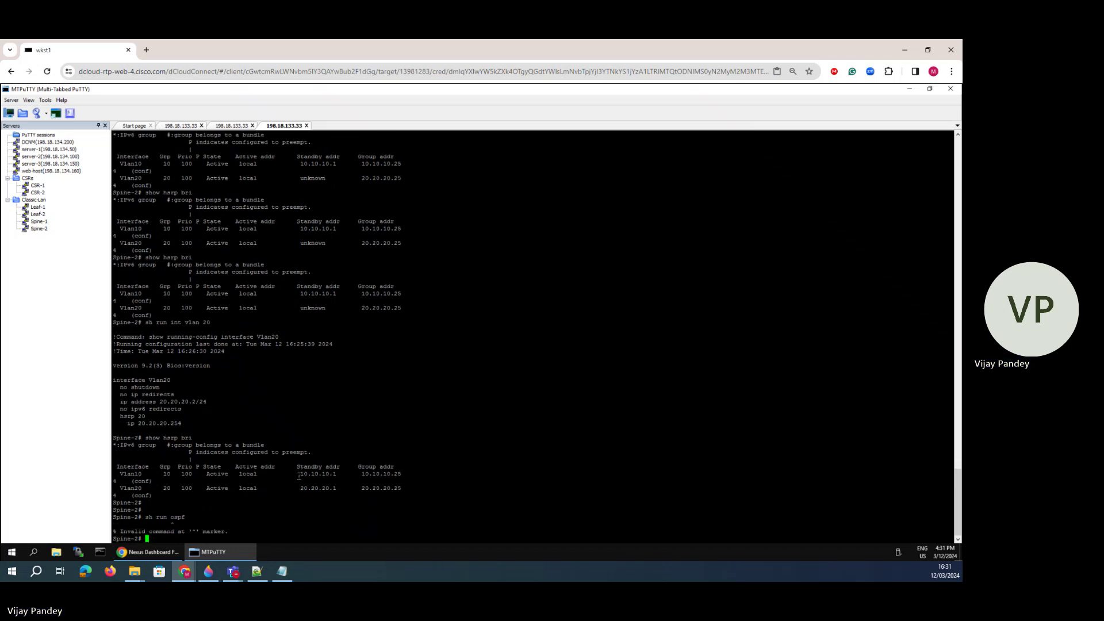
{"action": "type", "text": "sh r"}
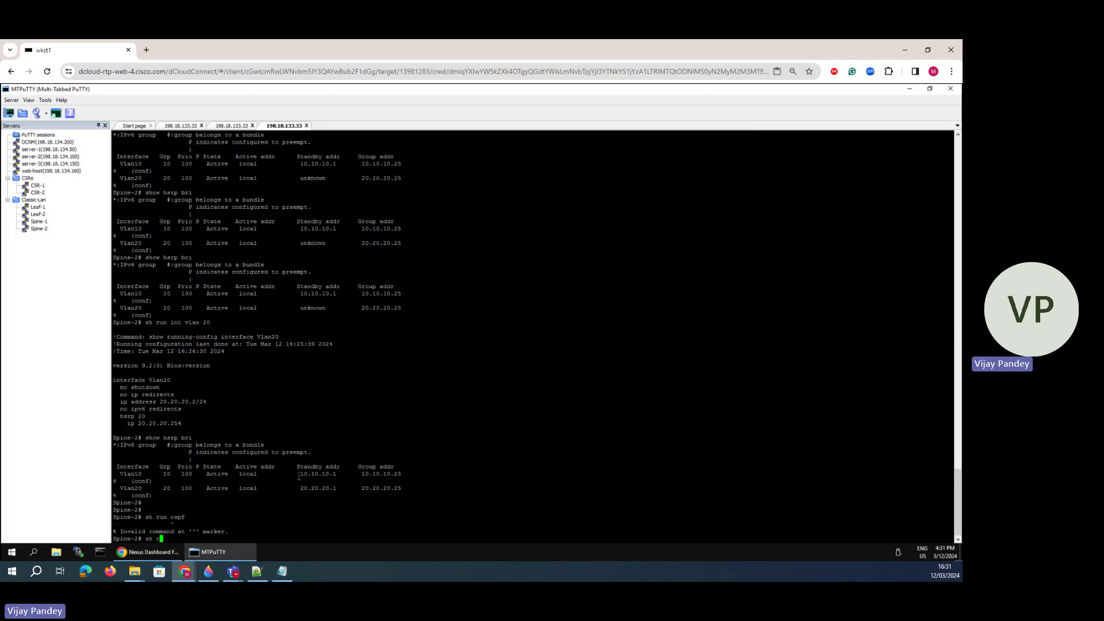
{"action": "type", "text": "un ospf"}
{"action": "key", "text": "Return"}
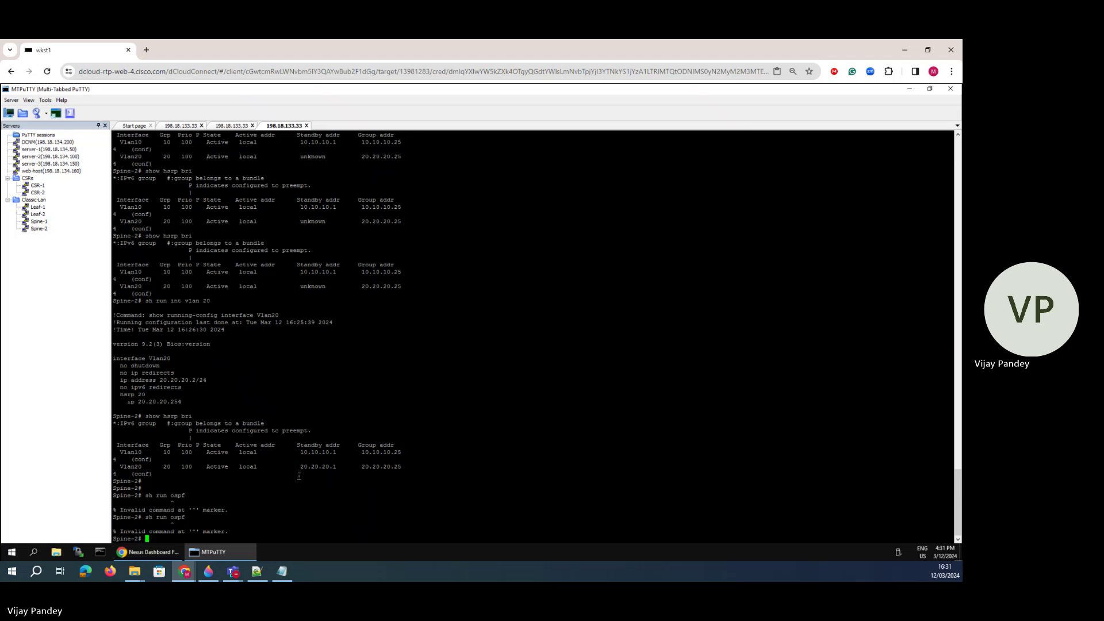
- Run 'sh run' and page through Spine-2's full running configuration to the end
{"action": "type", "text": "sh run"}
{"action": "key", "text": "Return"}
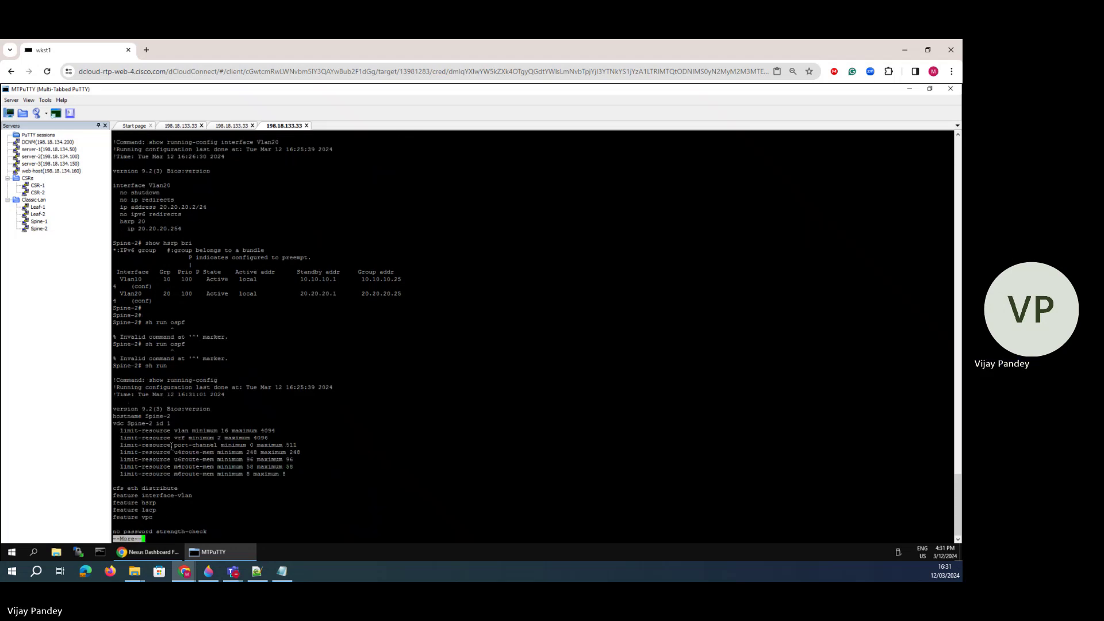
{"action": "key", "text": "space"}
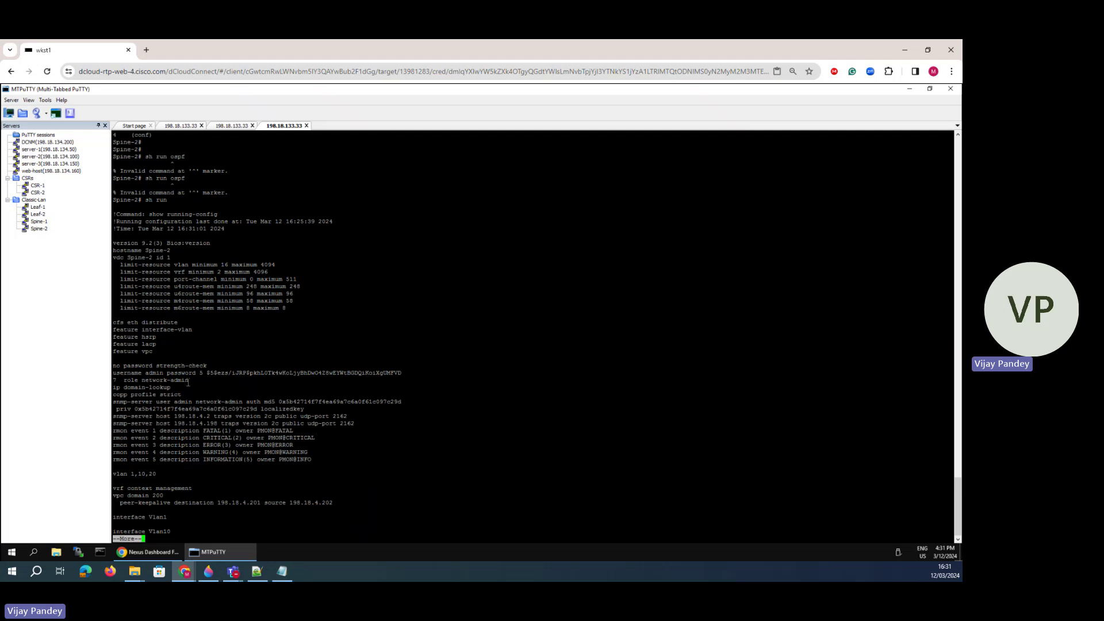
{"action": "key", "text": "space"}
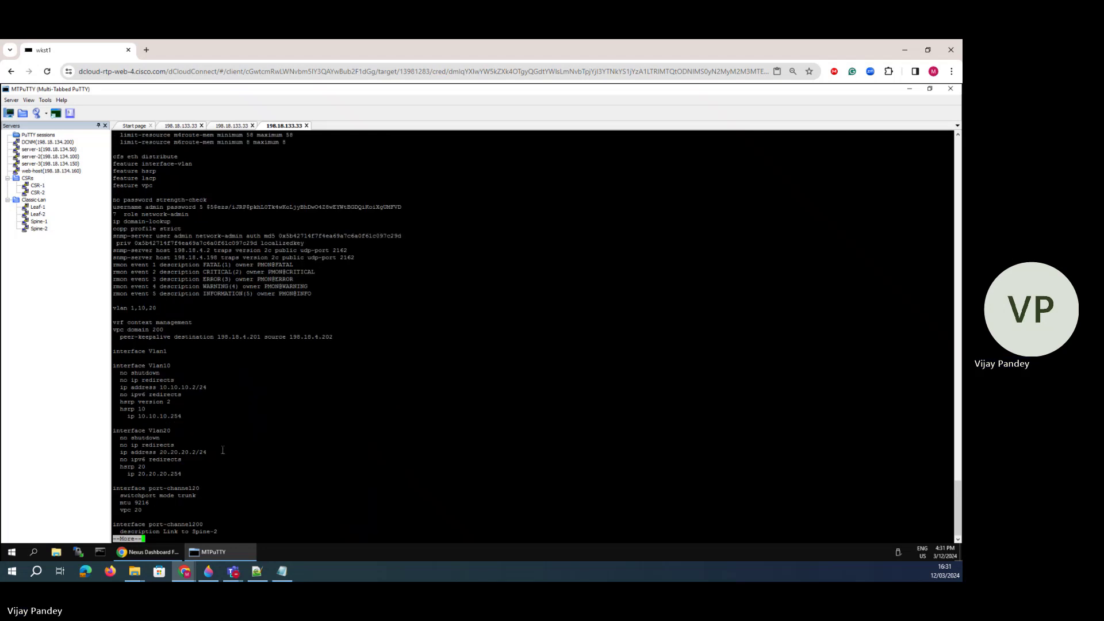
{"action": "key", "text": "space"}
{"action": "key", "text": "space"}
{"action": "key", "text": "space"}
{"action": "key", "text": "space"}
{"action": "key", "text": "space"}
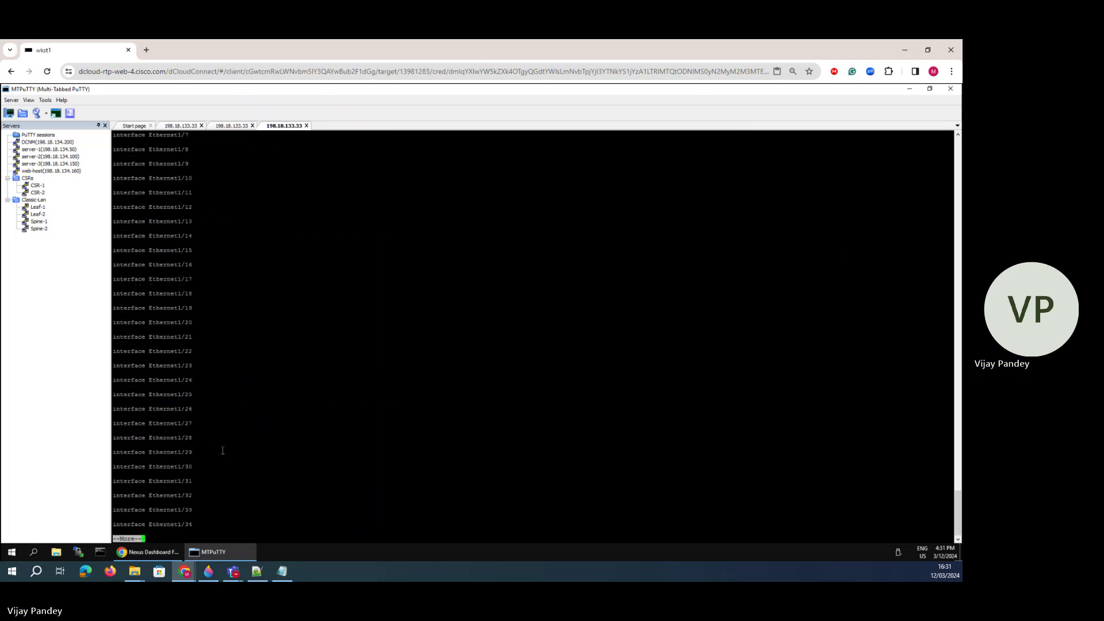
{"action": "key", "text": "space"}
{"action": "key", "text": "space"}
{"action": "key", "text": "space"}
{"action": "key", "text": "space"}
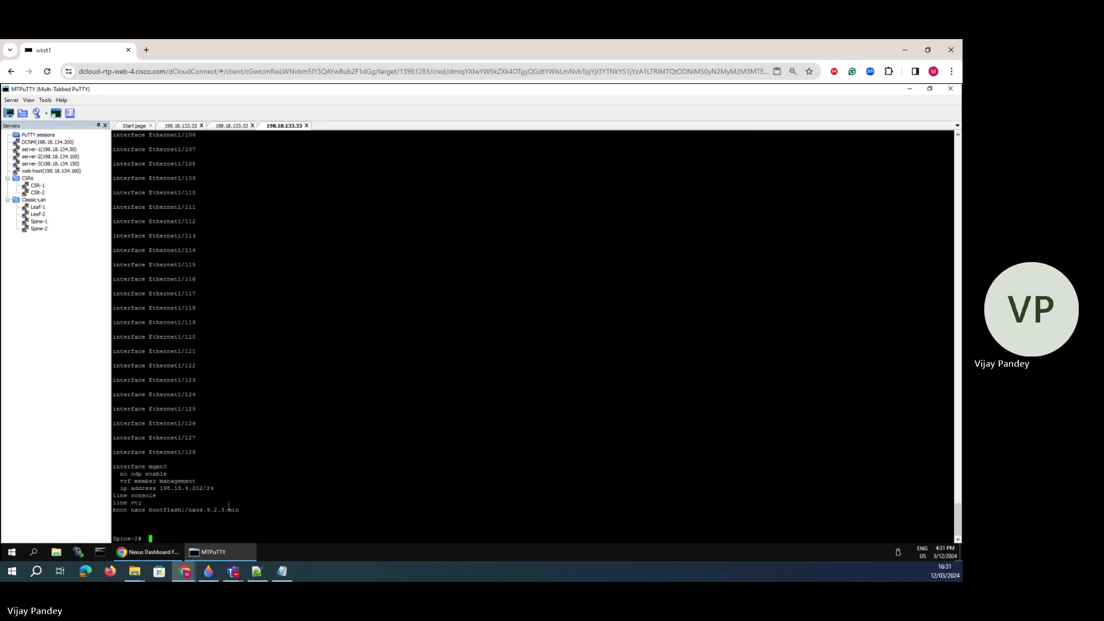
- Deploy all pending configuration, with Leaf-2, Spine-1 and Spine-2 all succeeding
{"action": "left_click", "coordinate": [163, 552]}
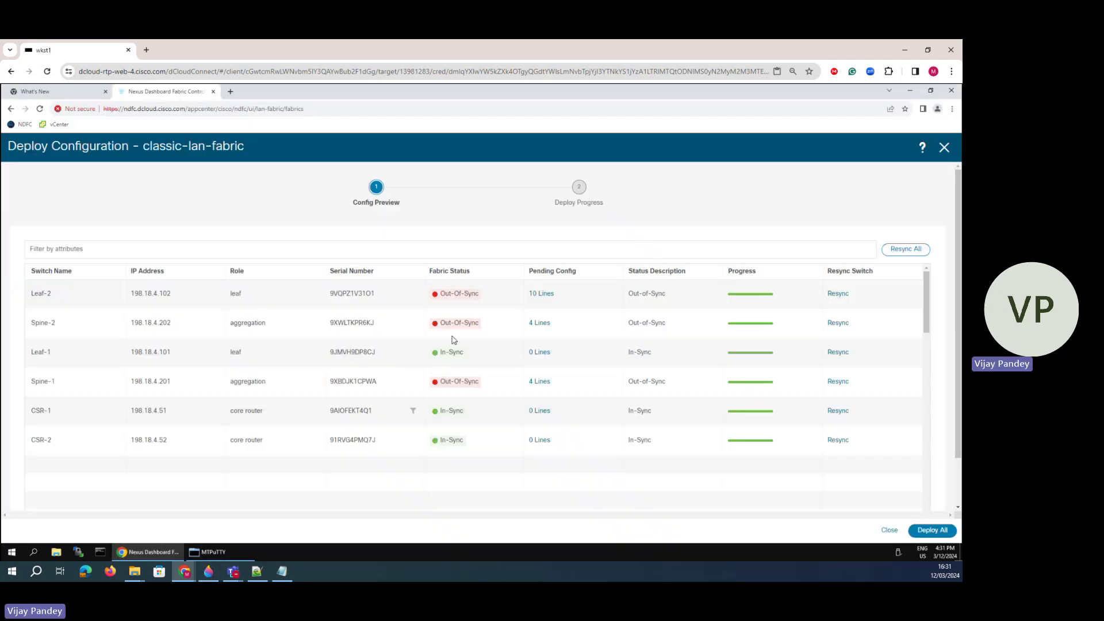
{"action": "left_click", "coordinate": [946, 528]}
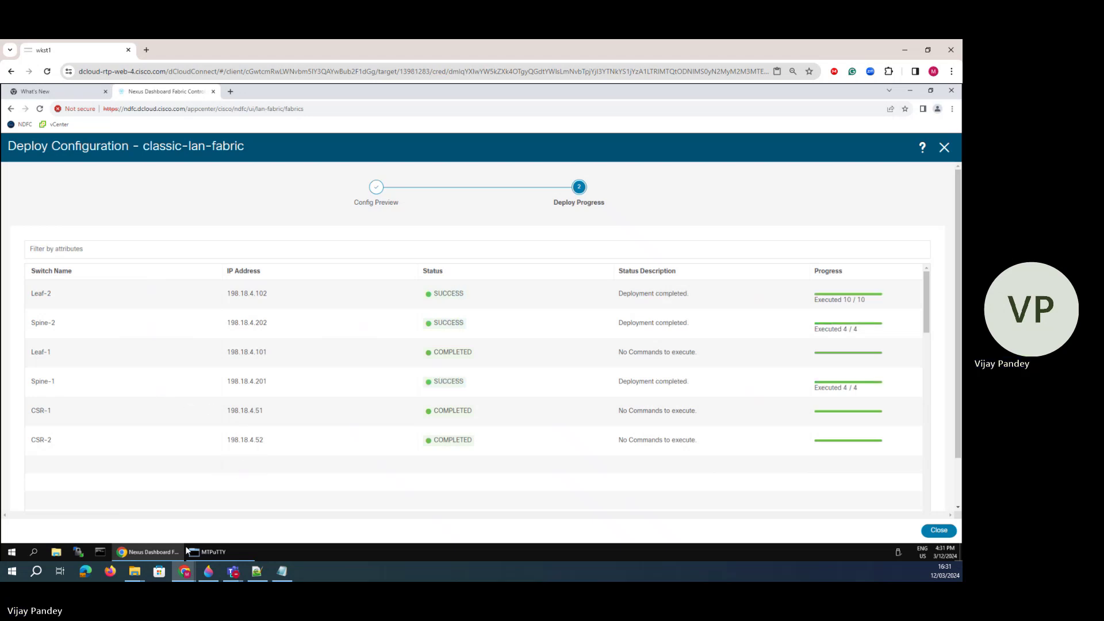
{"action": "left_click", "coordinate": [207, 555]}
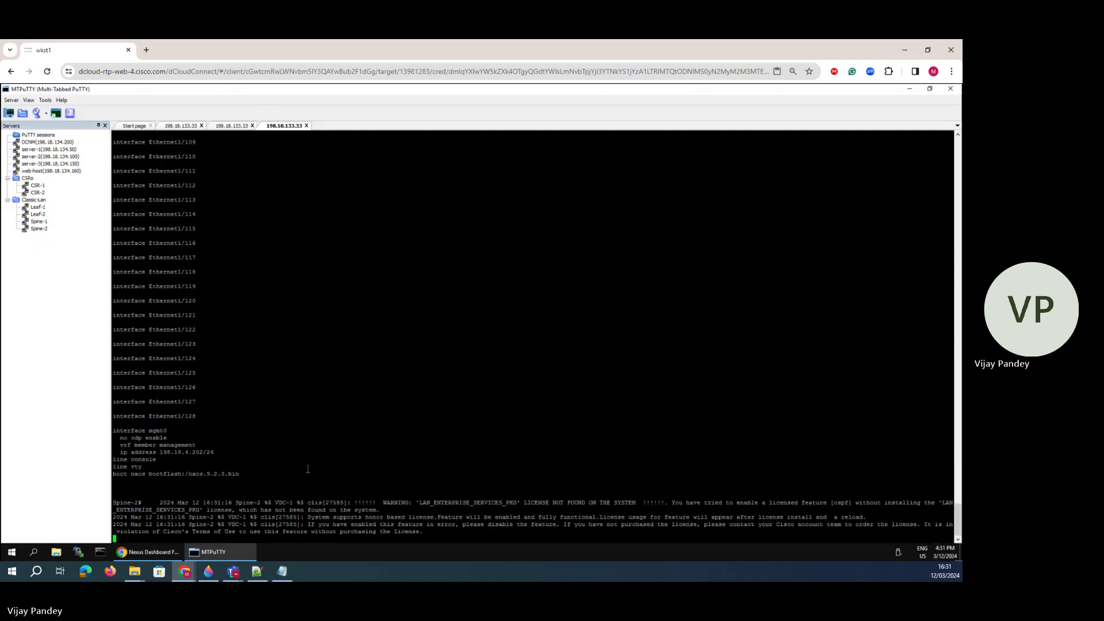
{"action": "key", "text": "Return"}
{"action": "key", "text": "Return"}
{"action": "left_click_drag", "start_coordinate": [455, 505], "coordinate": [309, 498]}
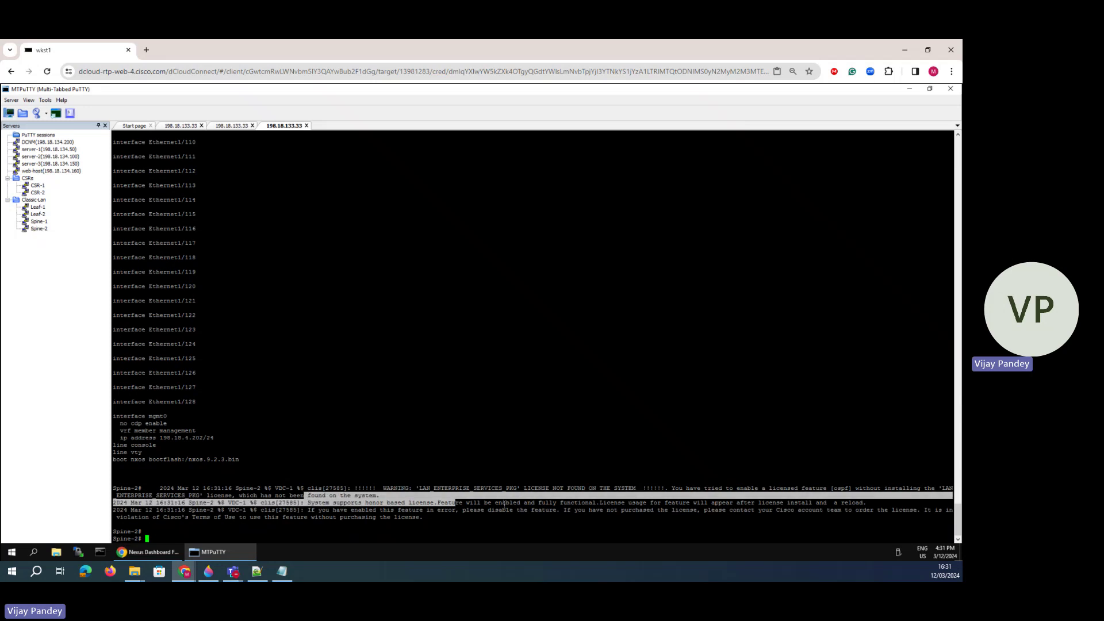
{"action": "left_click_drag", "start_coordinate": [624, 502], "coordinate": [372, 502]}
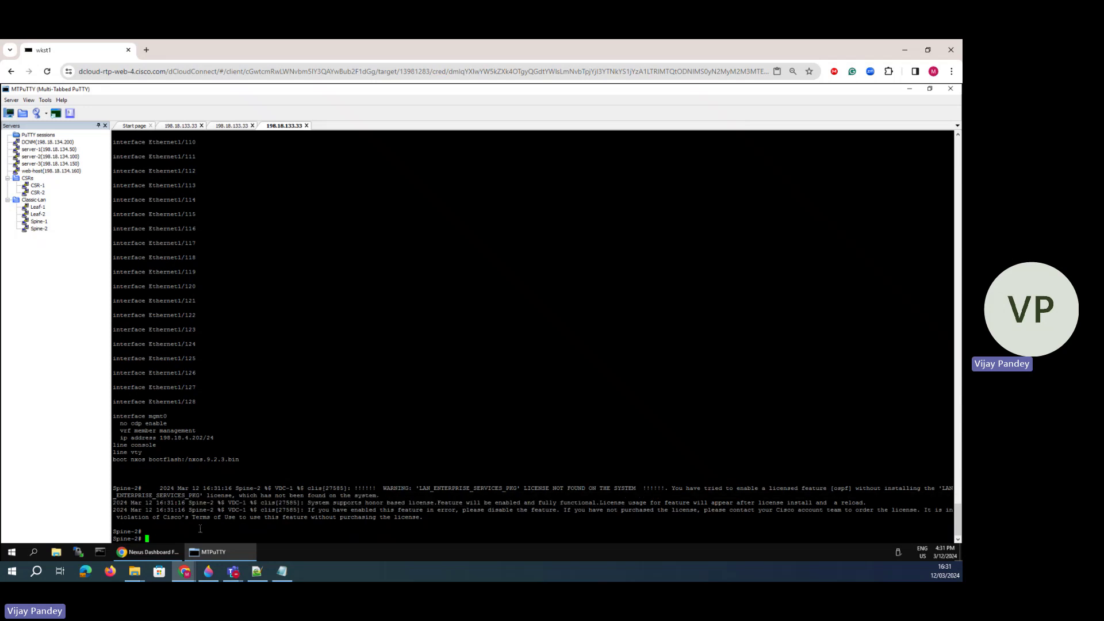
{"action": "key", "text": "Return"}
{"action": "key", "text": "Return"}
{"action": "key", "text": "Return"}
{"action": "type", "text": "sh"}
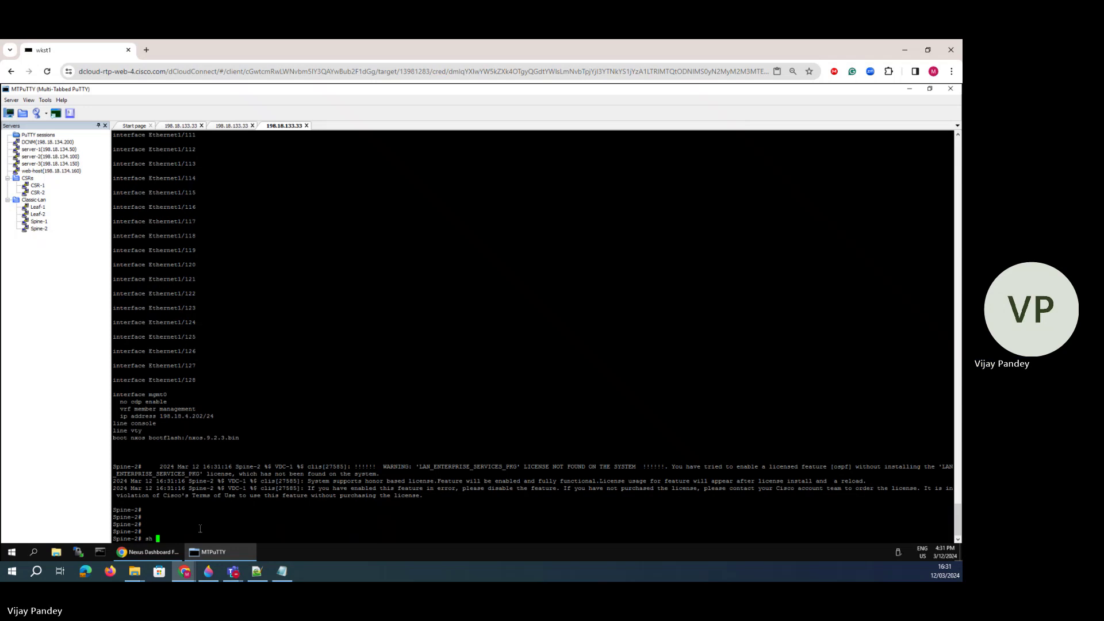
{"action": "type", "text": " run ospf"}
{"action": "key", "text": "Return"}
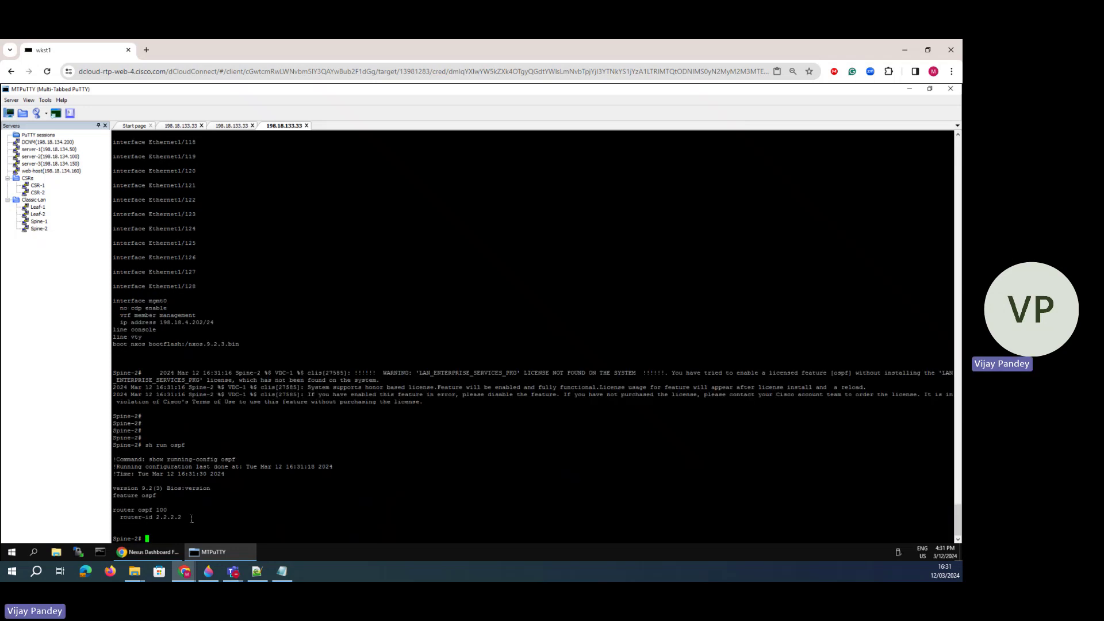
{"action": "left_click_drag", "start_coordinate": [192, 519], "coordinate": [105, 494]}
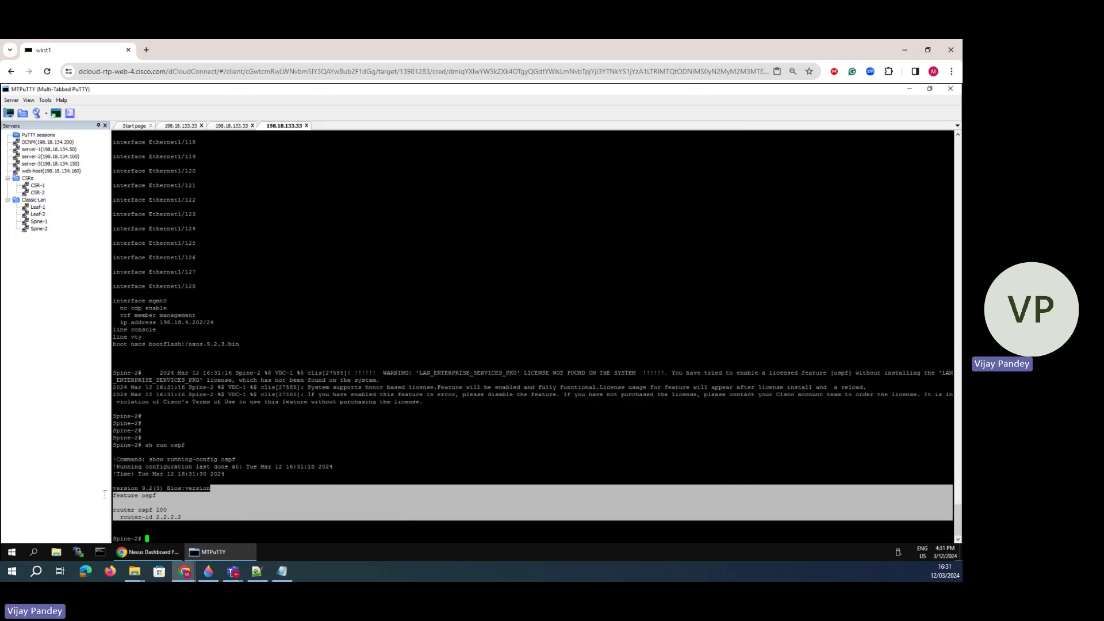
{"action": "left_click", "coordinate": [170, 530]}
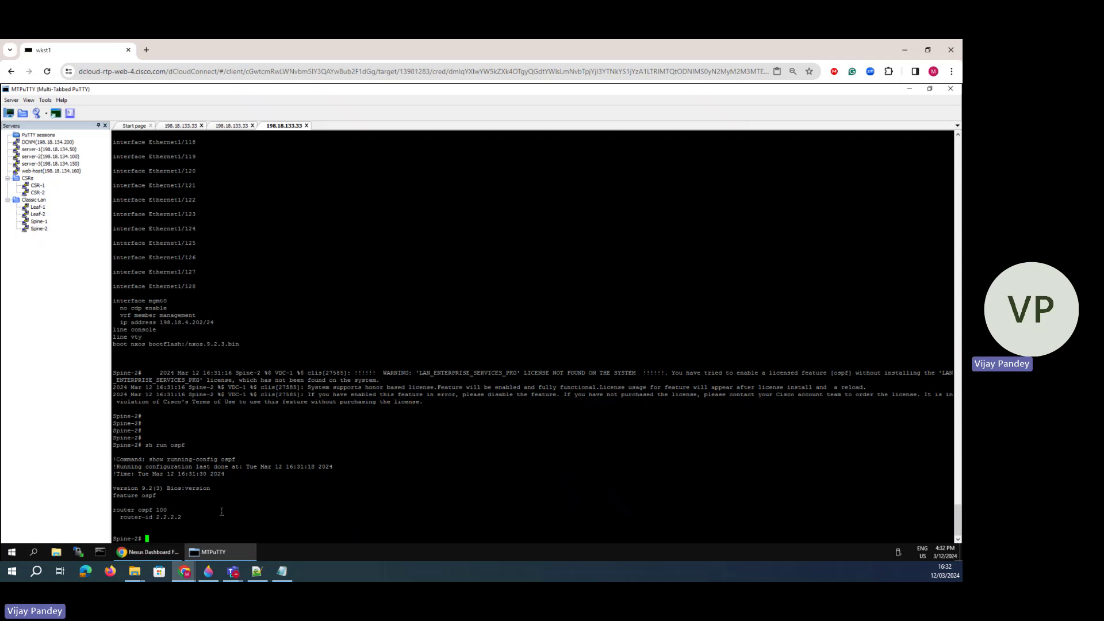
- On the network diagram, sketch over the gi4 and gi3 OSPF links and ports 1/5 and 1/6
{"action": "left_click", "coordinate": [208, 571]}
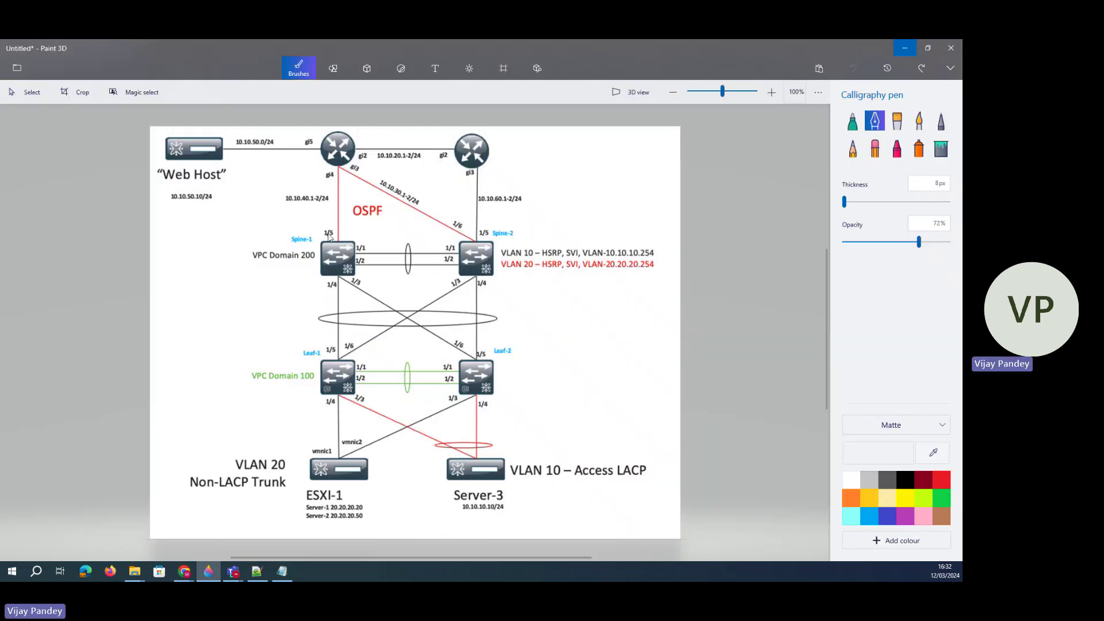
{"action": "left_click_drag", "start_coordinate": [338, 240], "coordinate": [344, 159]}
{"action": "left_click_drag", "start_coordinate": [427, 225], "coordinate": [316, 143]}
{"action": "mouse_move", "coordinate": [344, 223]}
{"action": "left_mouse_down"}
{"action": "mouse_move", "coordinate": [319, 223]}
{"action": "mouse_move", "coordinate": [344, 229]}
{"action": "left_mouse_up"}
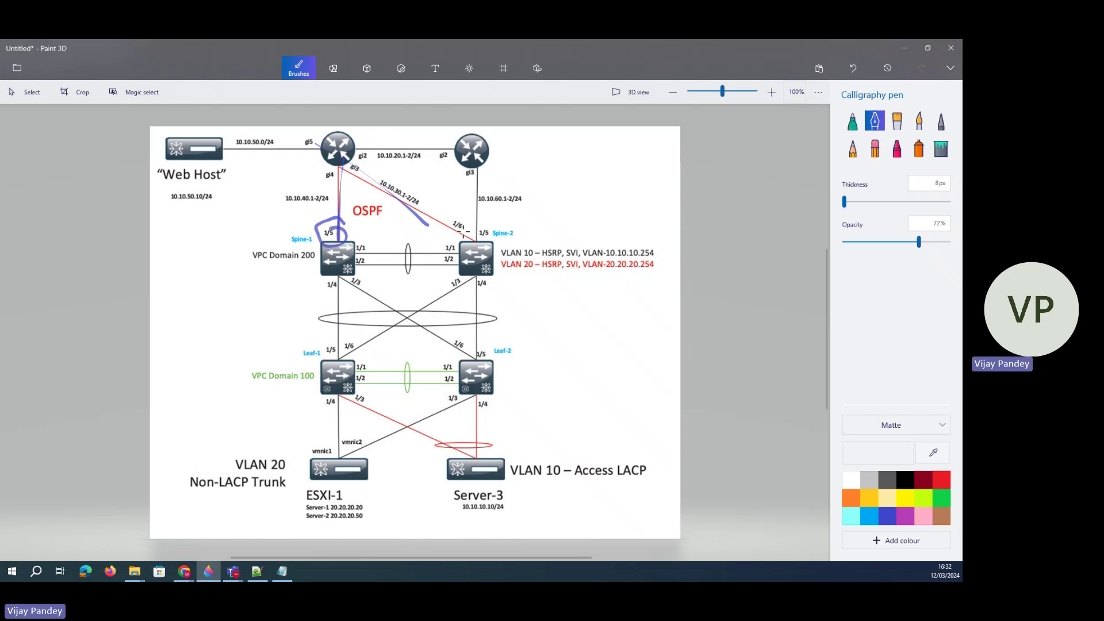
{"action": "mouse_move", "coordinate": [489, 213]}
{"action": "left_mouse_down"}
{"action": "mouse_move", "coordinate": [435, 216]}
{"action": "mouse_move", "coordinate": [441, 233]}
{"action": "mouse_move", "coordinate": [454, 220]}
{"action": "left_mouse_up"}
- Undo all annotation strokes and minimize Paint 3D
{"action": "left_click", "coordinate": [853, 68]}
{"action": "left_click", "coordinate": [853, 68]}
{"action": "left_click", "coordinate": [852, 68]}
{"action": "left_click", "coordinate": [853, 68]}
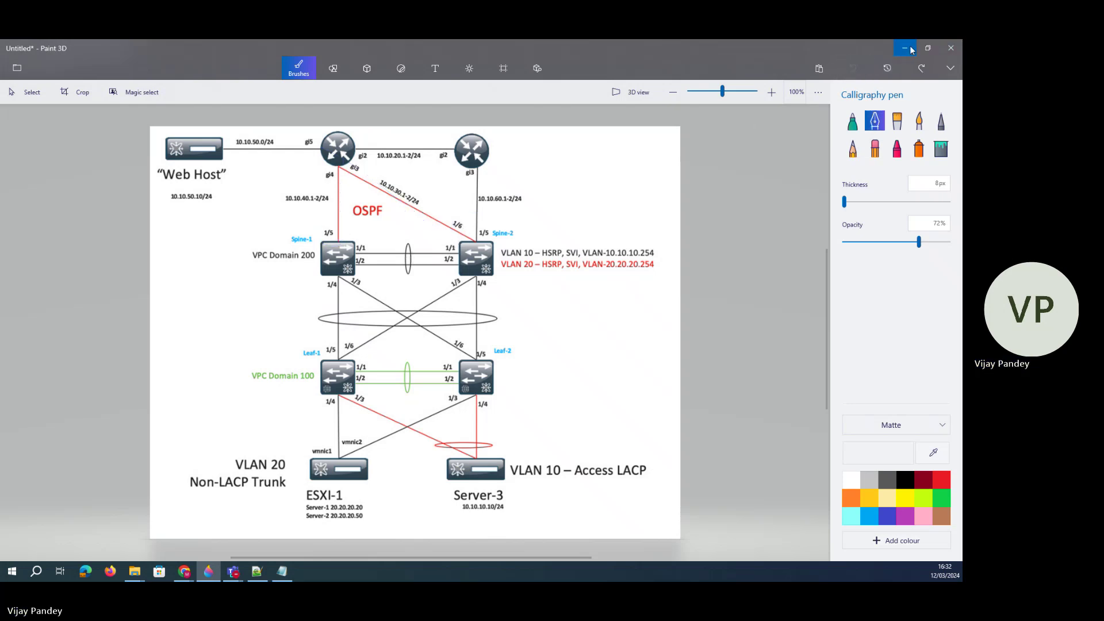
{"action": "left_click", "coordinate": [911, 50]}
- Close the deployment results, open Spine-1's Interfaces list and select Ethernet1/5
{"action": "left_click", "coordinate": [150, 550]}
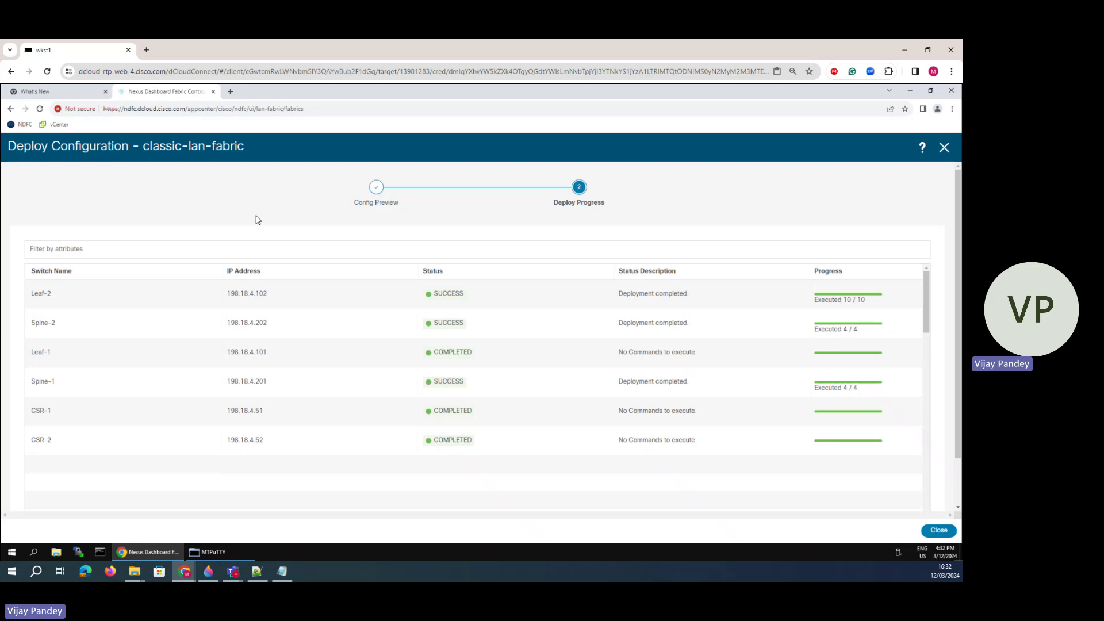
{"action": "left_click", "coordinate": [944, 149]}
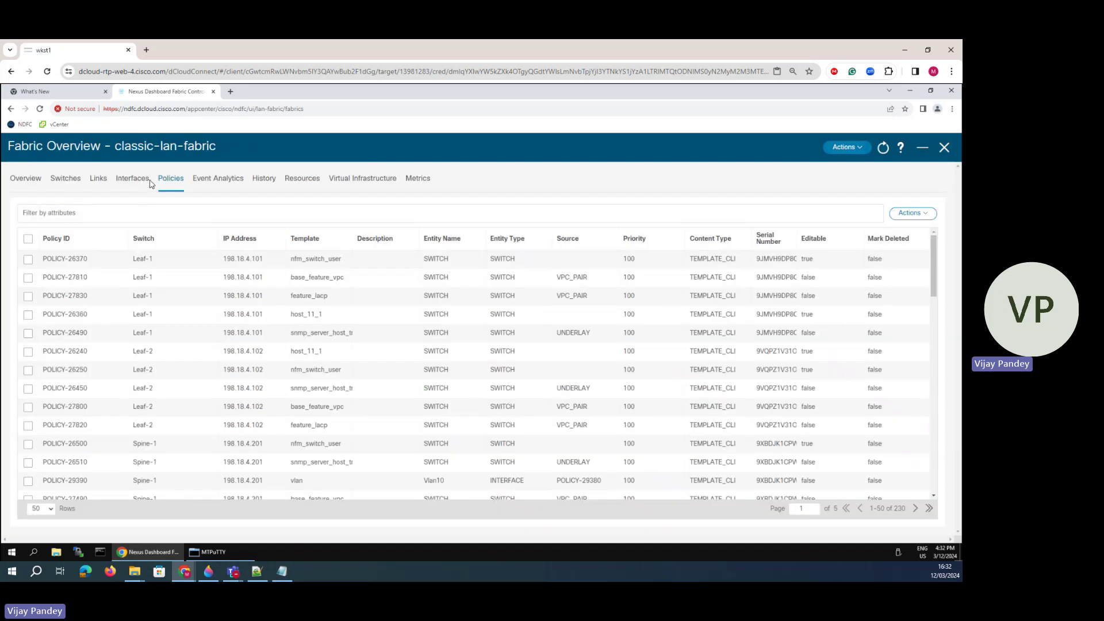
{"action": "left_click", "coordinate": [141, 183]}
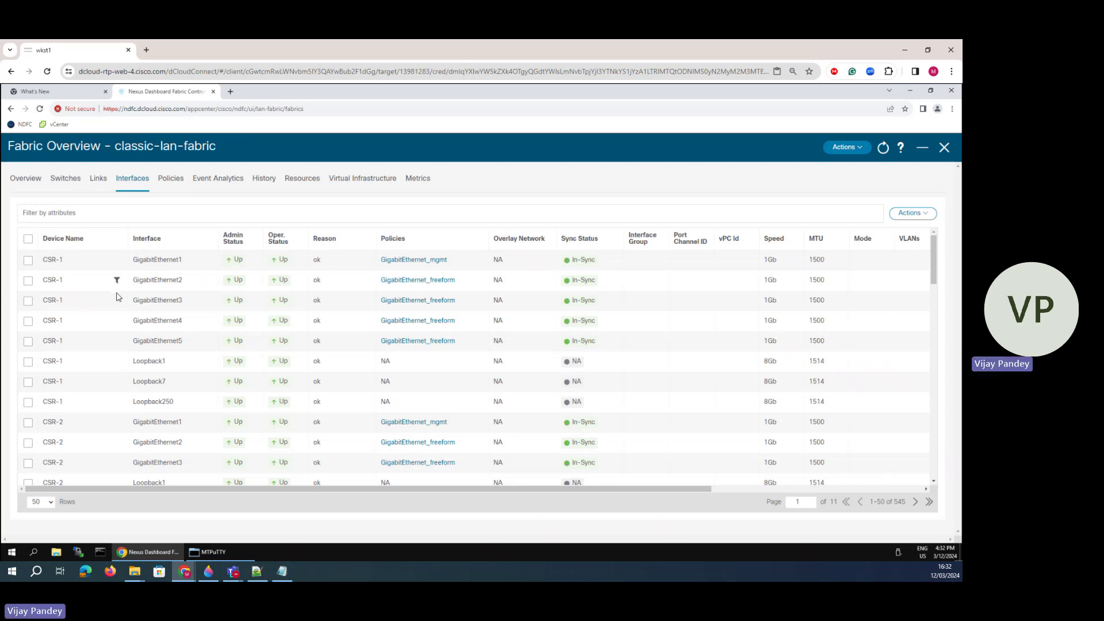
{"action": "left_click", "coordinate": [66, 179]}
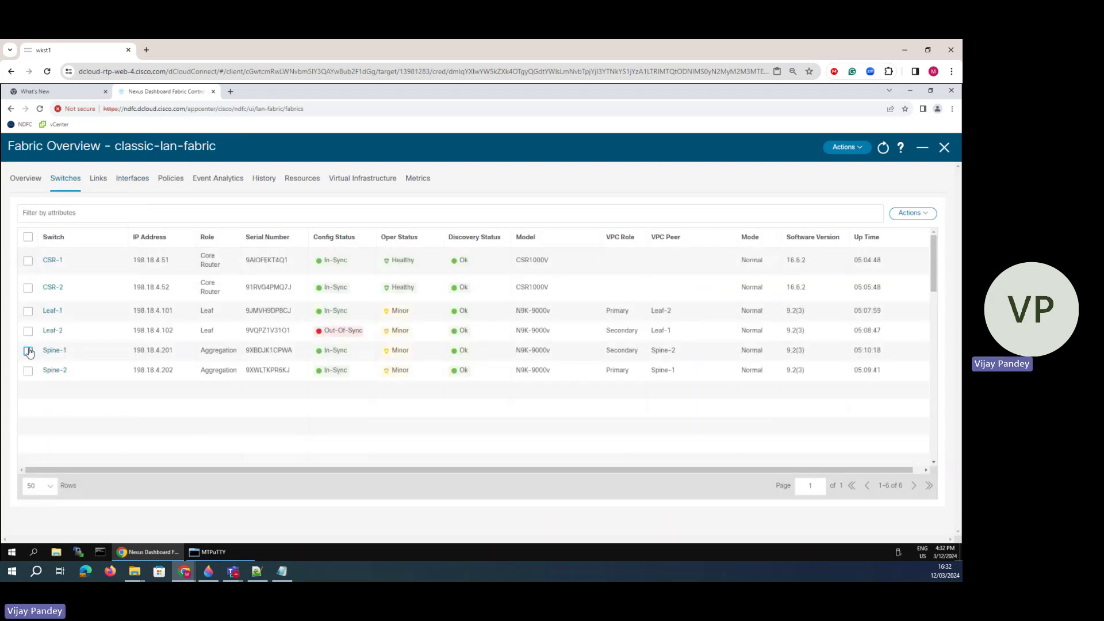
{"action": "left_click", "coordinate": [56, 350]}
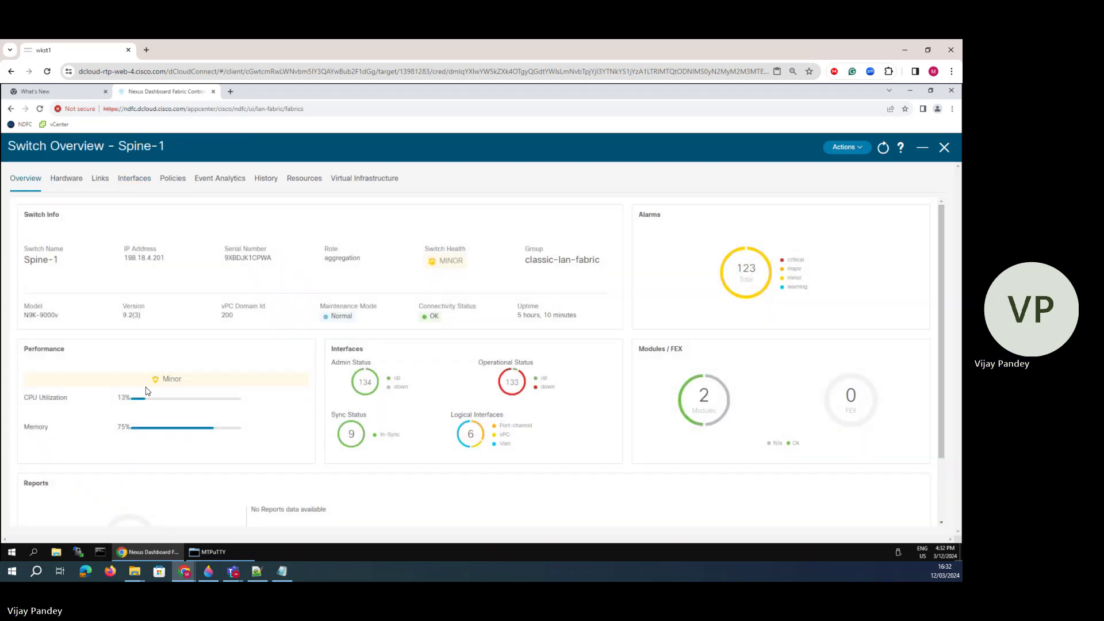
{"action": "left_click", "coordinate": [134, 180]}
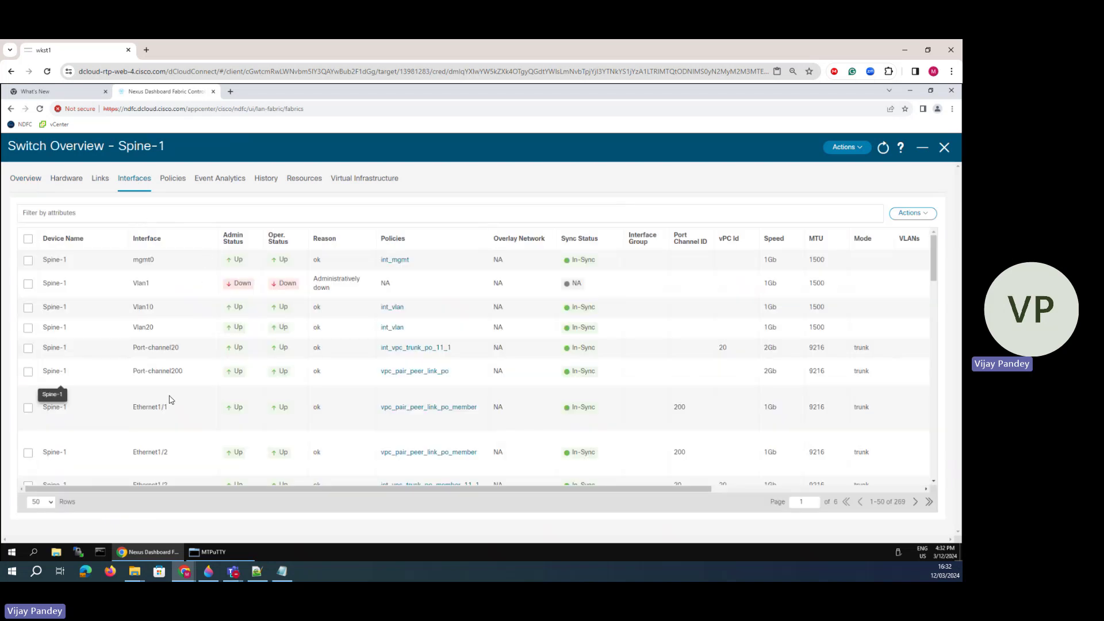
{"action": "scroll", "coordinate": [184, 394], "scroll_direction": "down", "scroll_amount": 7}
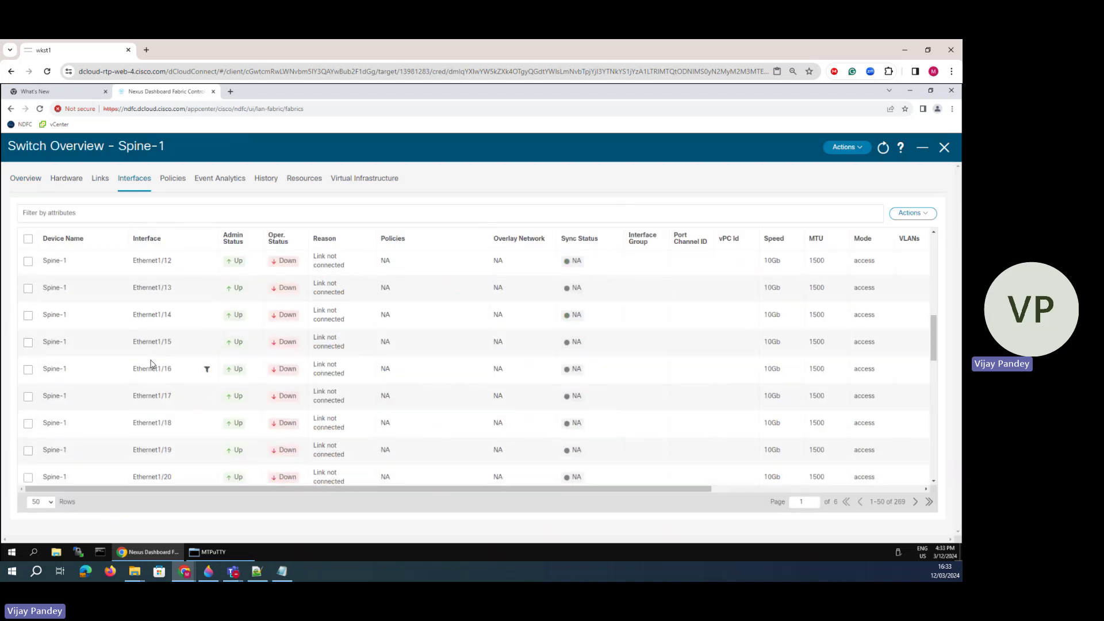
{"action": "scroll", "coordinate": [149, 360], "scroll_direction": "up", "scroll_amount": 3}
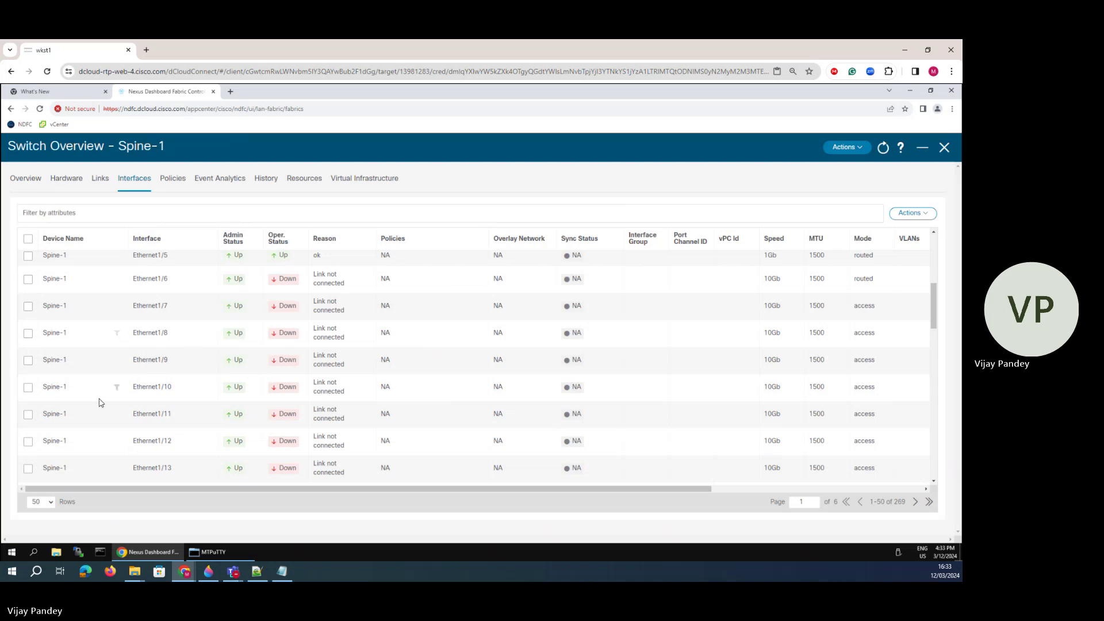
{"action": "left_click", "coordinate": [28, 256]}
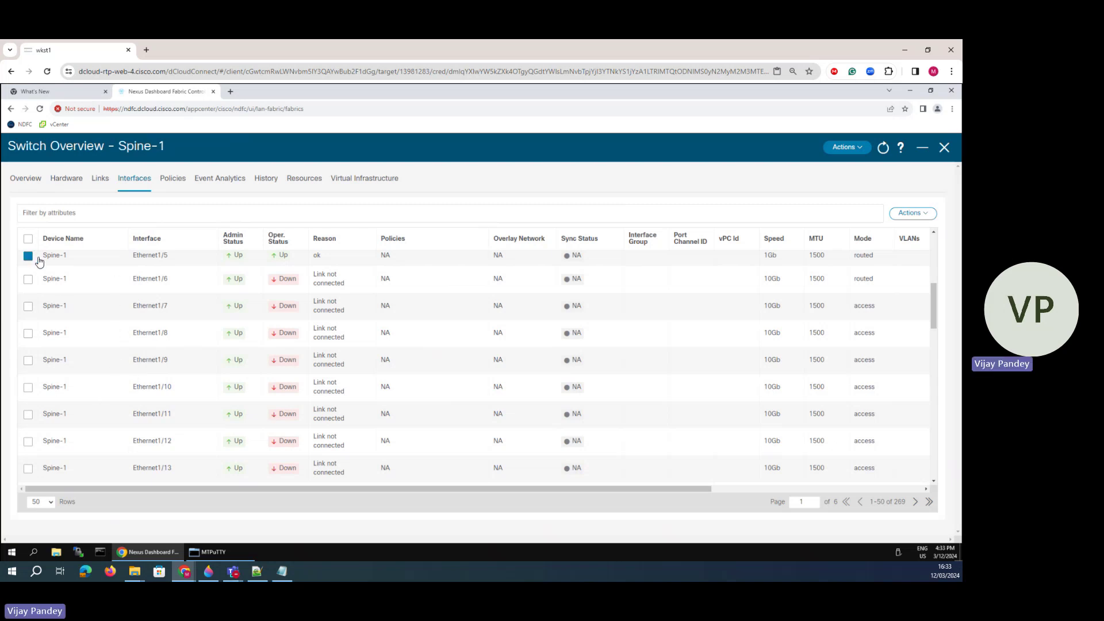
- Edit Spine-1 Ethernet1/5 and attach the int_routed_host policy template
{"action": "left_click", "coordinate": [909, 216]}
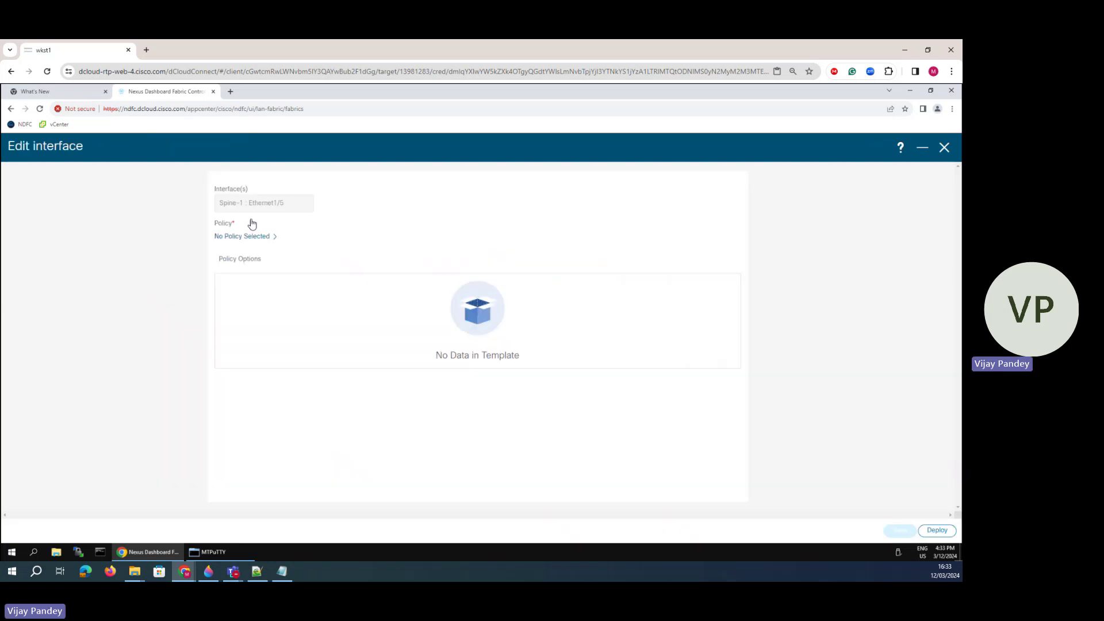
{"action": "left_click", "coordinate": [262, 241]}
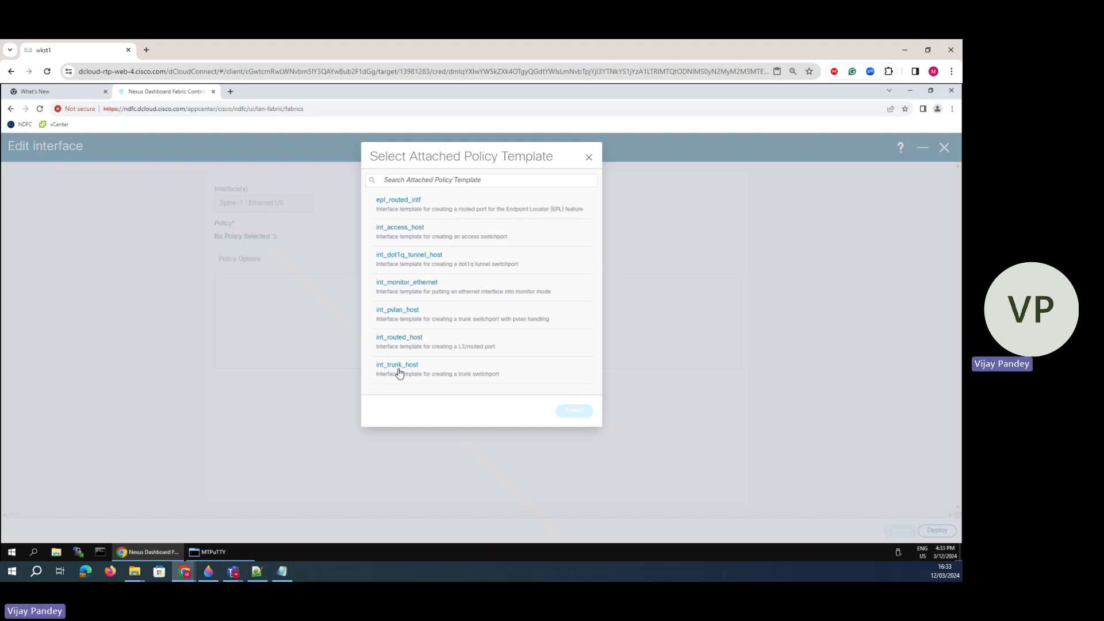
{"action": "left_click", "coordinate": [405, 339]}
{"action": "left_click", "coordinate": [575, 412]}
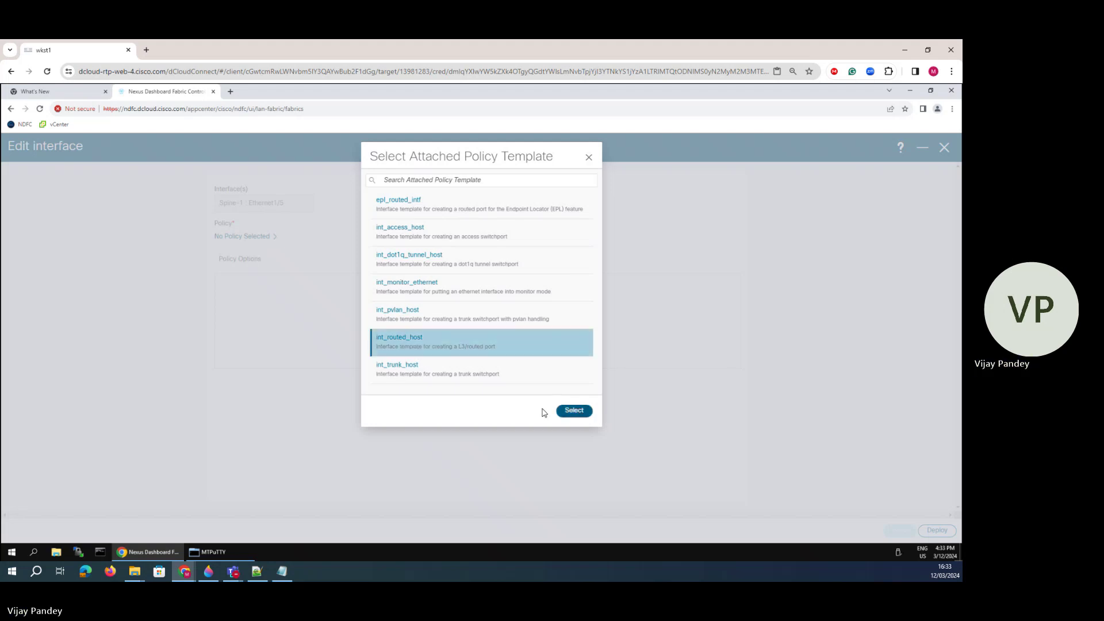
{"action": "left_click", "coordinate": [267, 303]}
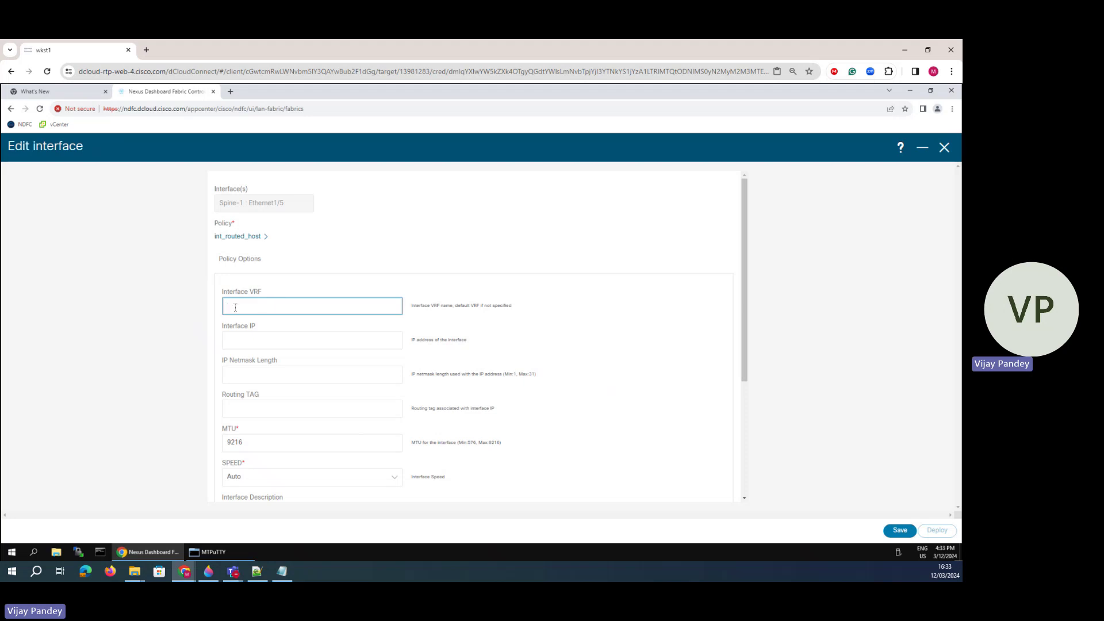
- Enter Interface IP 10.10.40.2, confirming the 10.10.40 link on the network diagram
{"action": "left_click", "coordinate": [234, 341]}
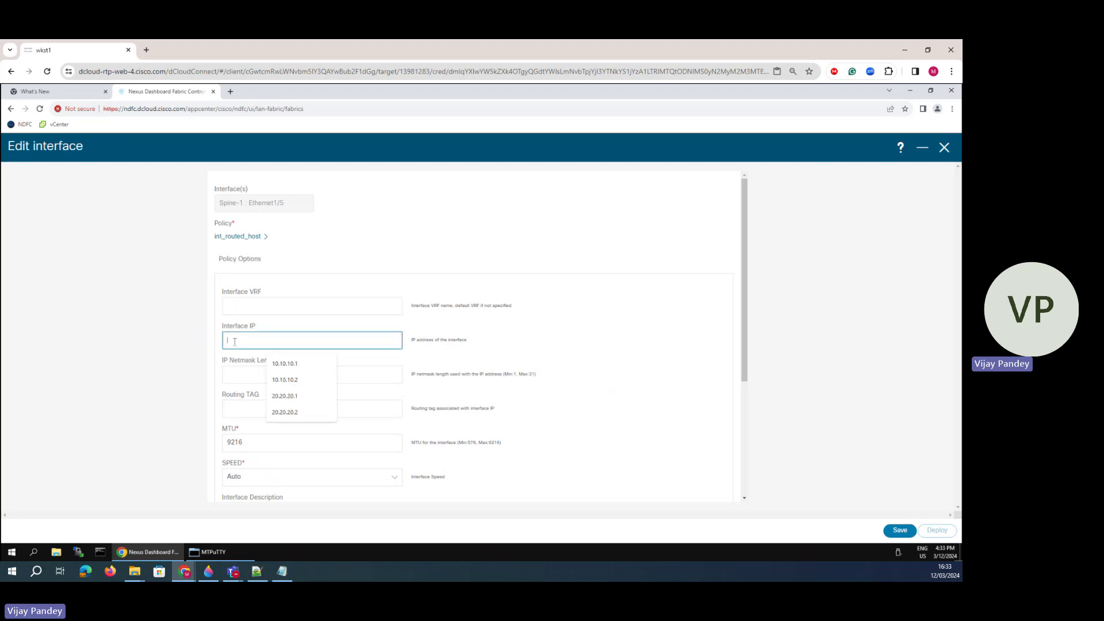
{"action": "type", "text": "10.1"}
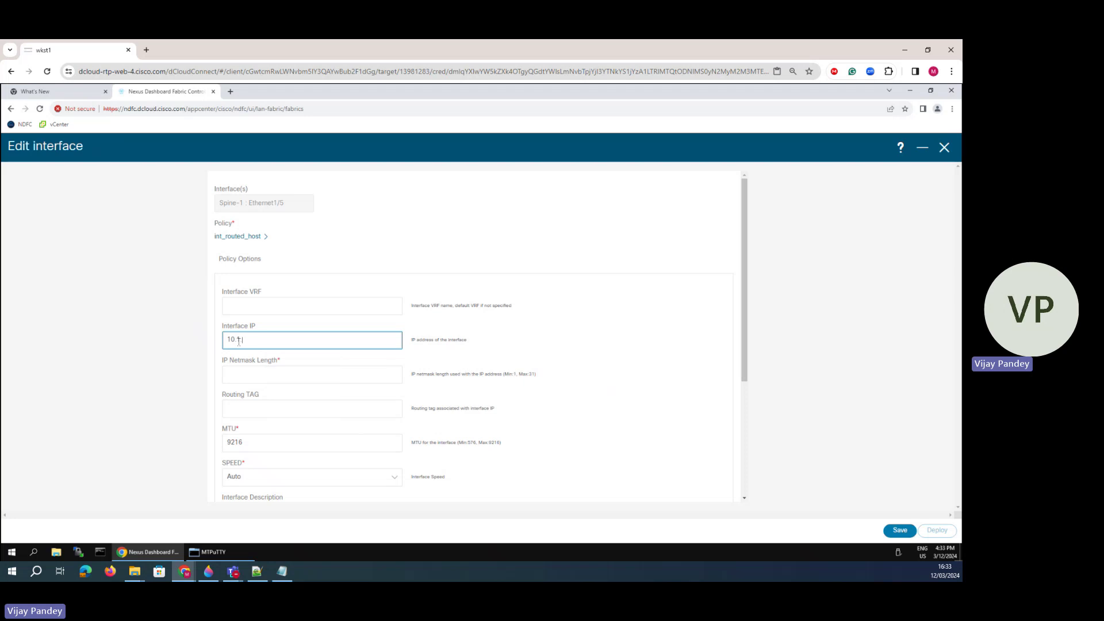
{"action": "type", "text": ".4"}
{"action": "key", "text": "BackSpace"}
{"action": "key", "text": "BackSpace"}
{"action": "type", "text": "0.4"}
{"action": "left_click", "coordinate": [208, 571]}
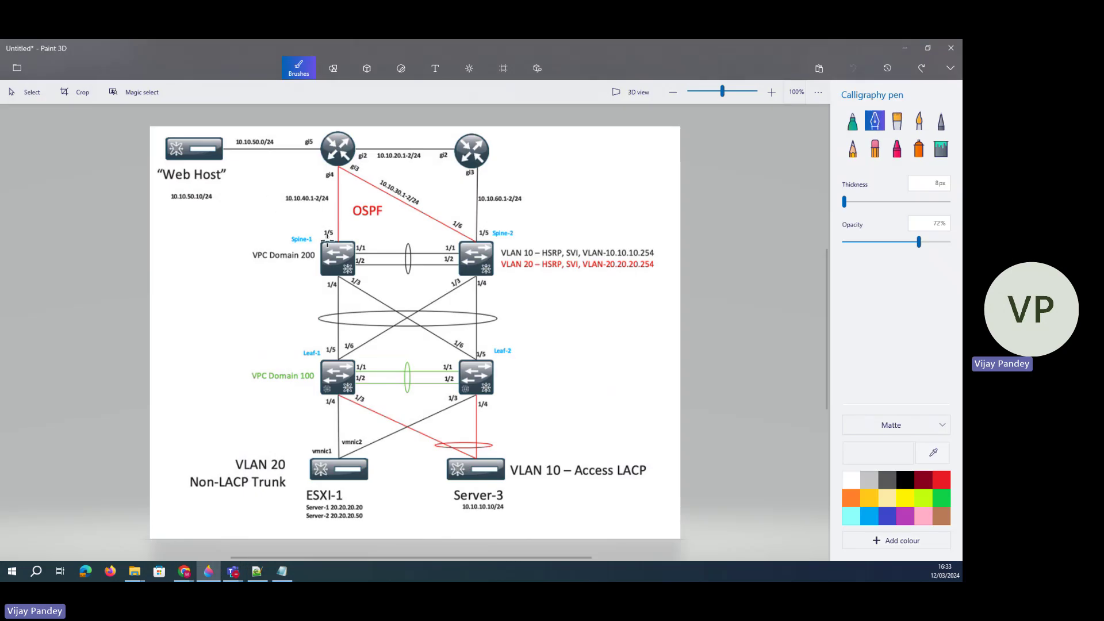
{"action": "left_click_drag", "start_coordinate": [331, 230], "coordinate": [345, 238]}
{"action": "left_click_drag", "start_coordinate": [326, 168], "coordinate": [345, 168]}
{"action": "left_click", "coordinate": [900, 47]}
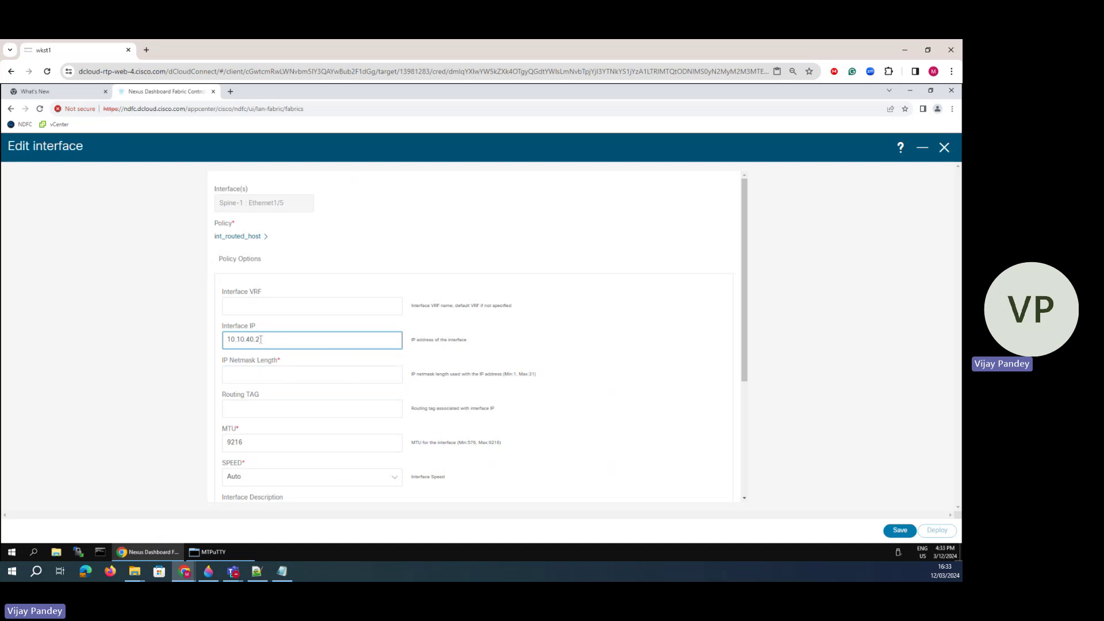
- Set the netmask length to 24 and the MTU to 1500
{"action": "left_click", "coordinate": [235, 369]}
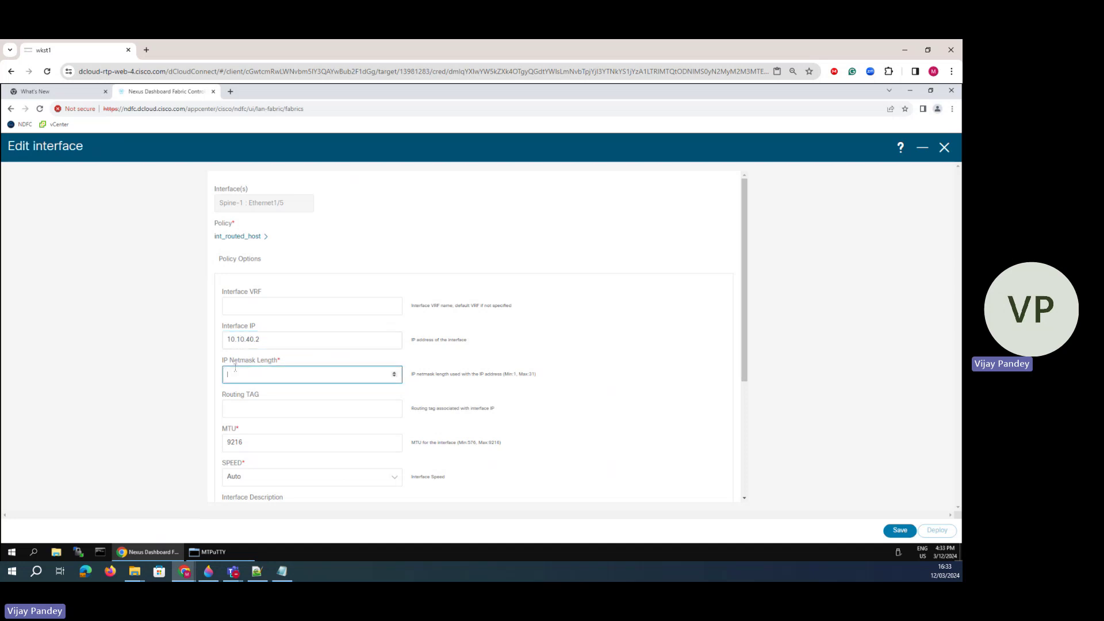
{"action": "left_click", "coordinate": [248, 407]}
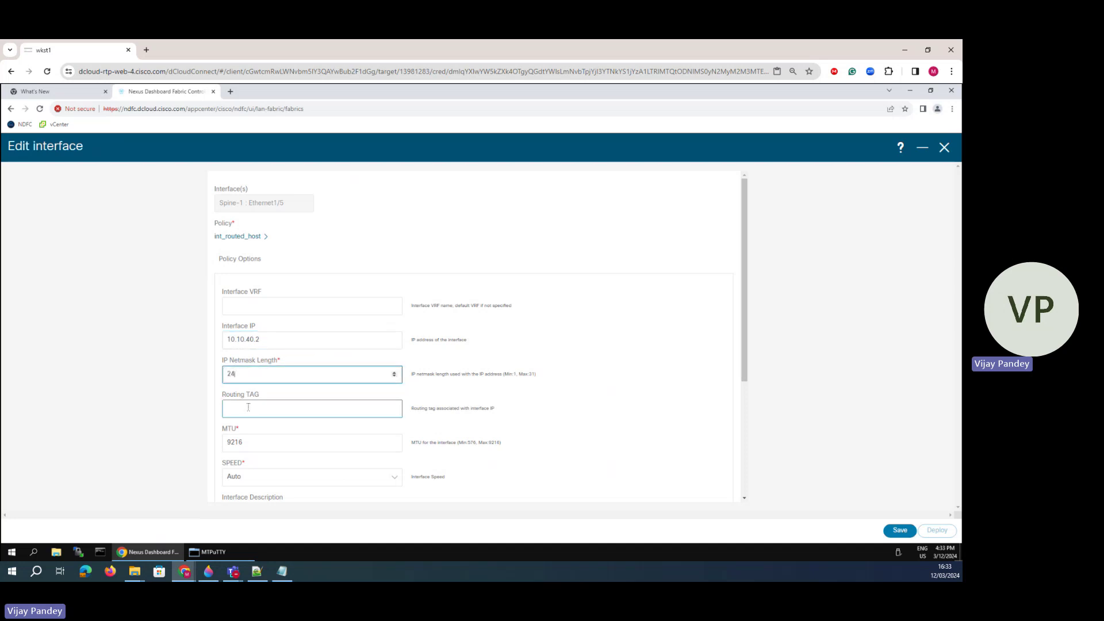
{"action": "scroll", "coordinate": [228, 413], "scroll_direction": "down", "scroll_amount": 2}
{"action": "key", "text": "Tab"}
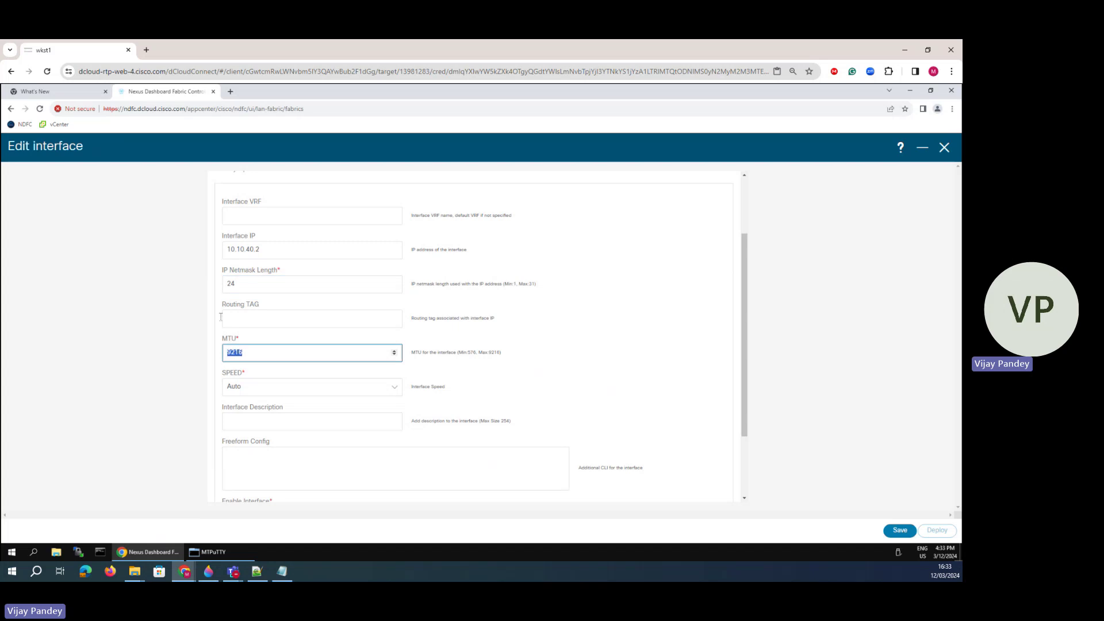
{"action": "type", "text": "1500"}
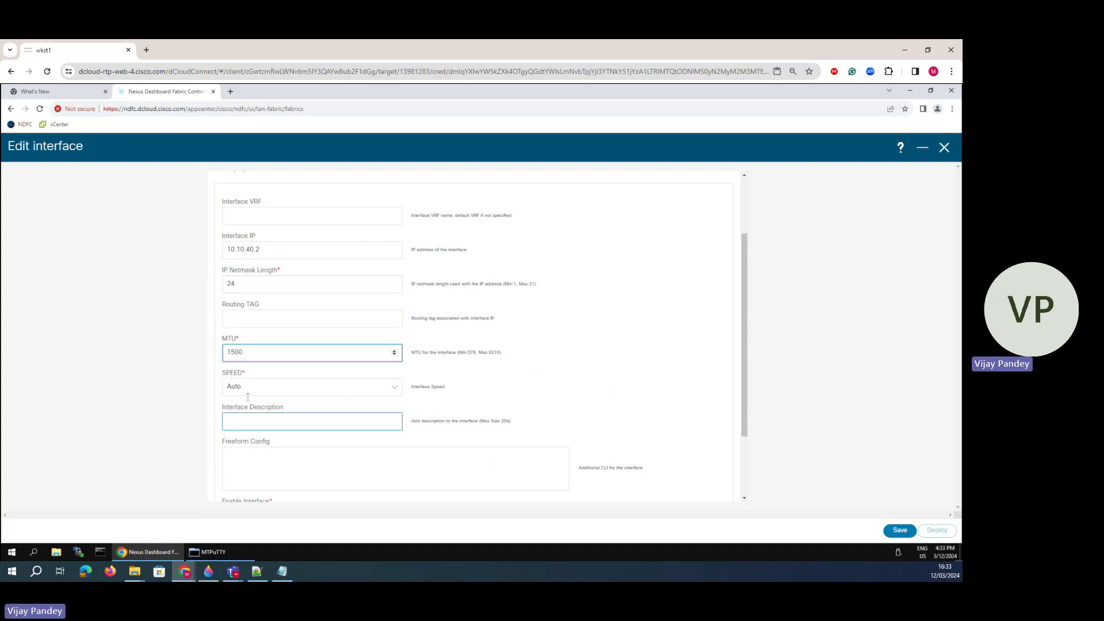
- Add freeform config 'ip router ospf 100 area 0' and 'no shut', then save
{"action": "left_click", "coordinate": [235, 459]}
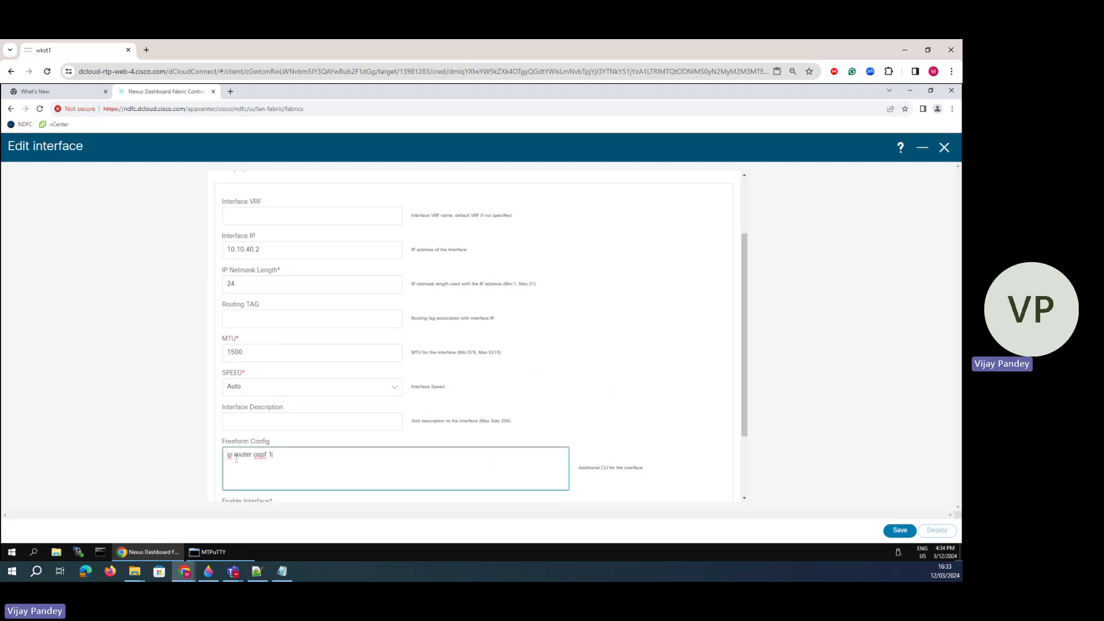
{"action": "type", "text": "ip router ospf 100 are a"}
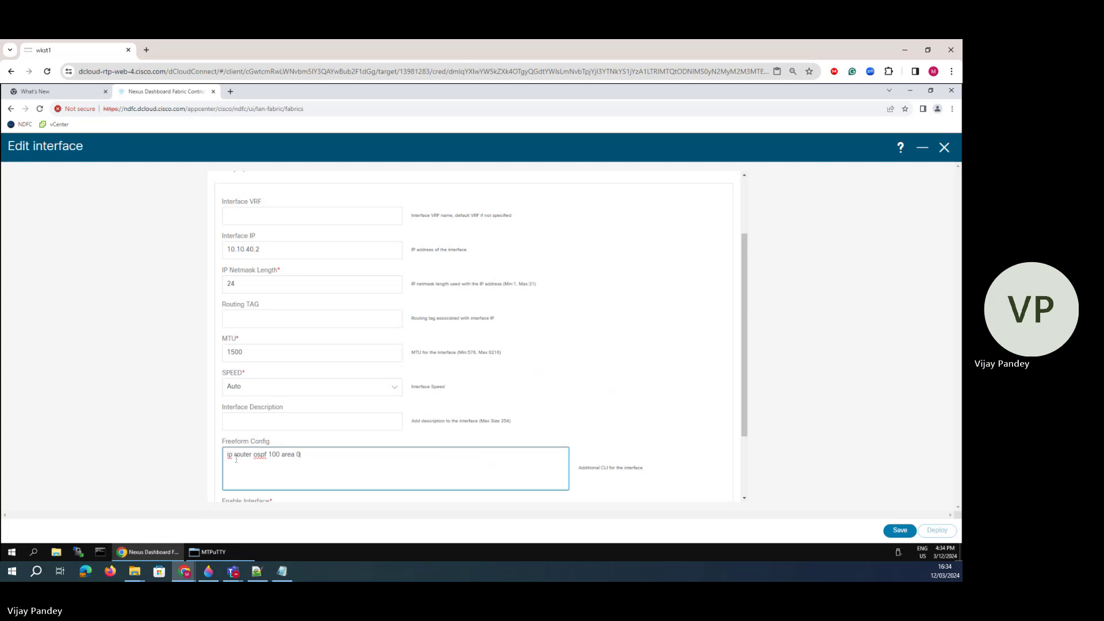
{"action": "type", "text": "0"}
{"action": "key", "text": "Return"}
{"action": "type", "text": "no shut"}
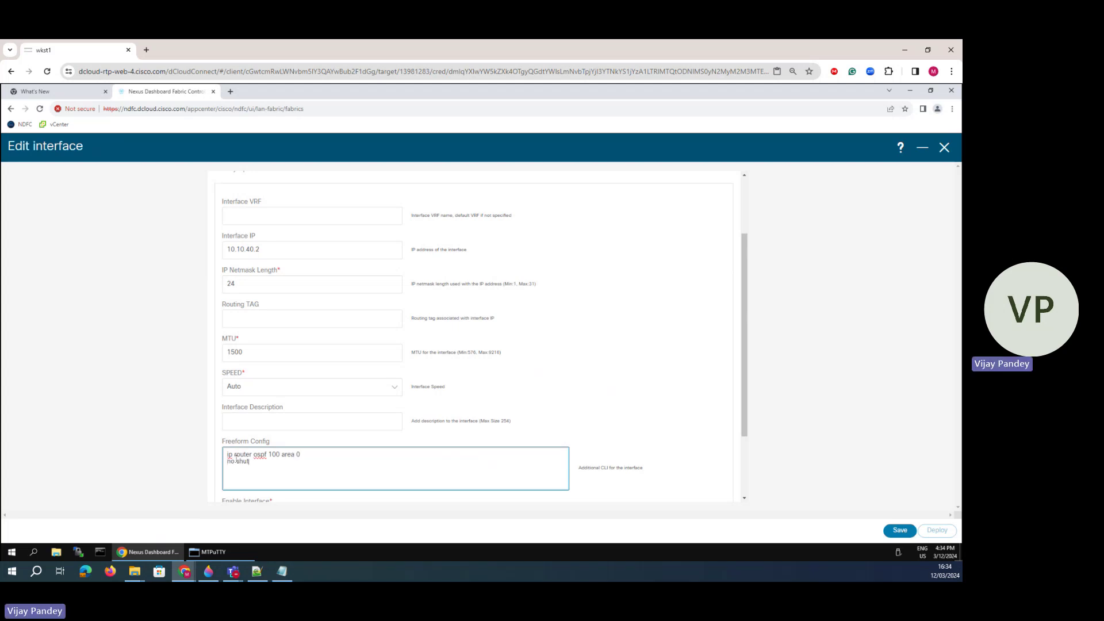
{"action": "scroll", "coordinate": [236, 458], "scroll_direction": "down", "scroll_amount": 2}
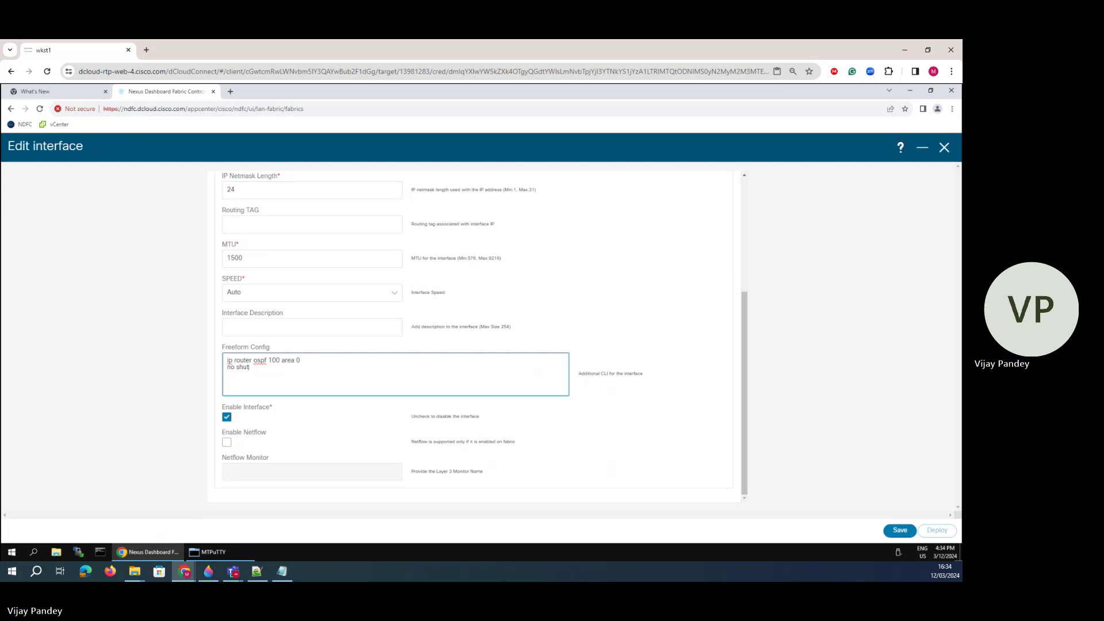
{"action": "left_click", "coordinate": [900, 530]}
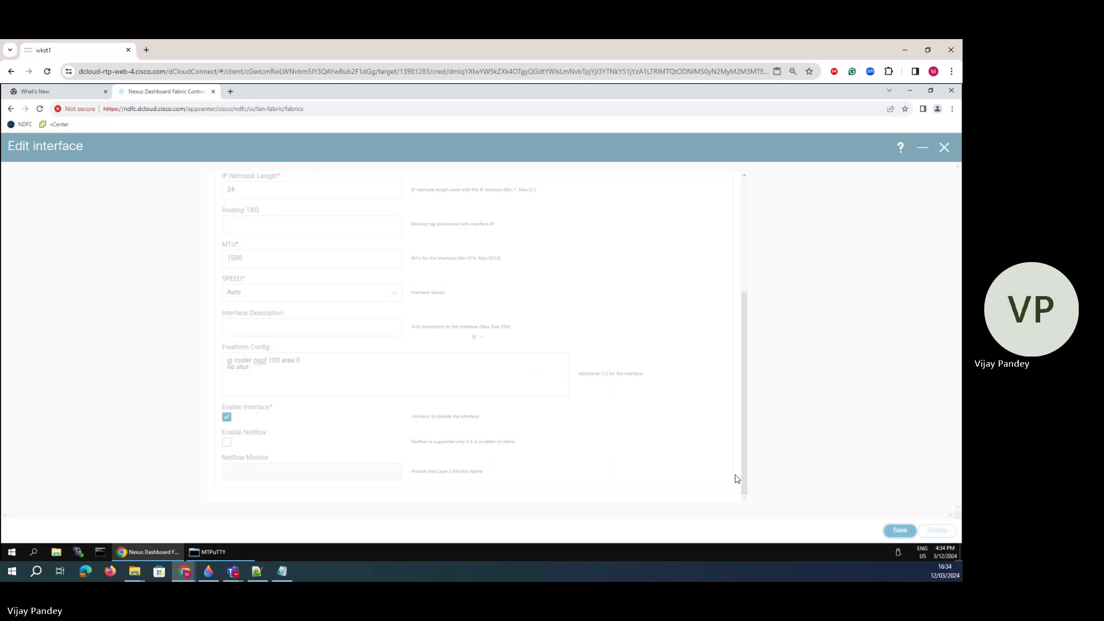
- Deploy Spine-1's saved Ethernet1/5 configuration, then get a fresh prompt in the Spine-2 terminal
{"action": "left_click", "coordinate": [939, 530]}
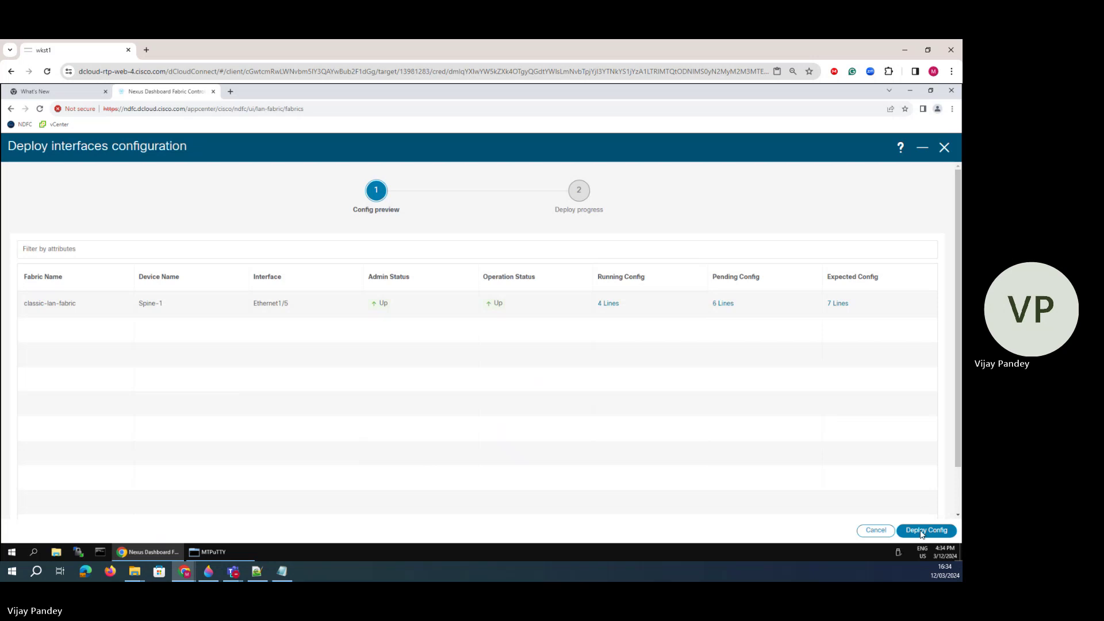
{"action": "left_click", "coordinate": [925, 530]}
{"action": "left_click", "coordinate": [213, 552]}
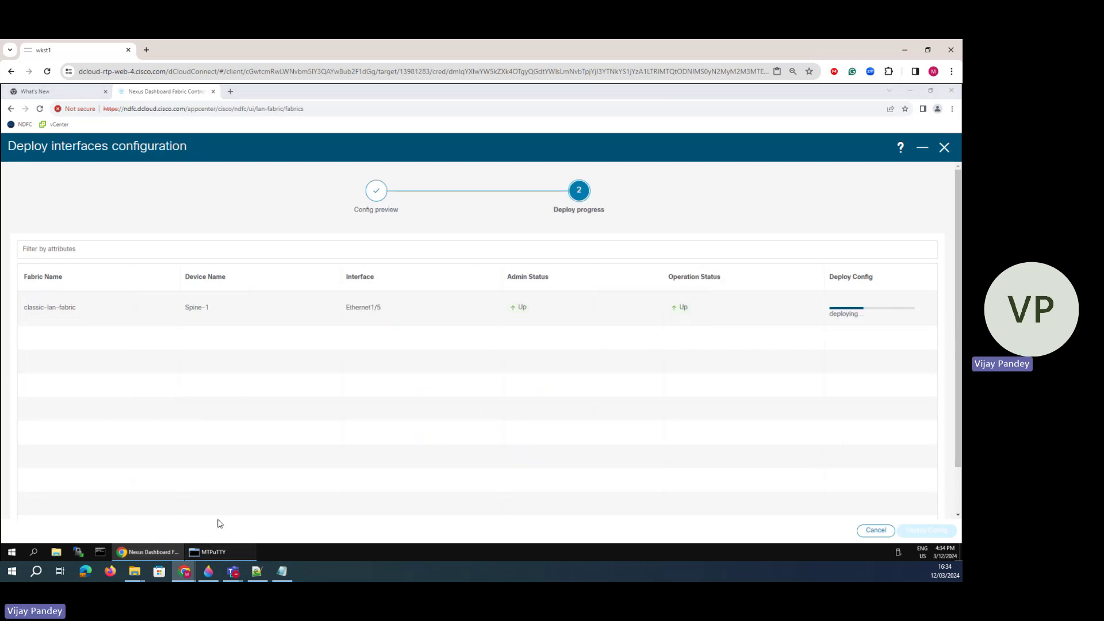
{"action": "key", "text": "Return"}
{"action": "key", "text": "Return"}
- Run 'sh run ospf' on Spine-2 twice
{"action": "type", "text": "sh run ospf"}
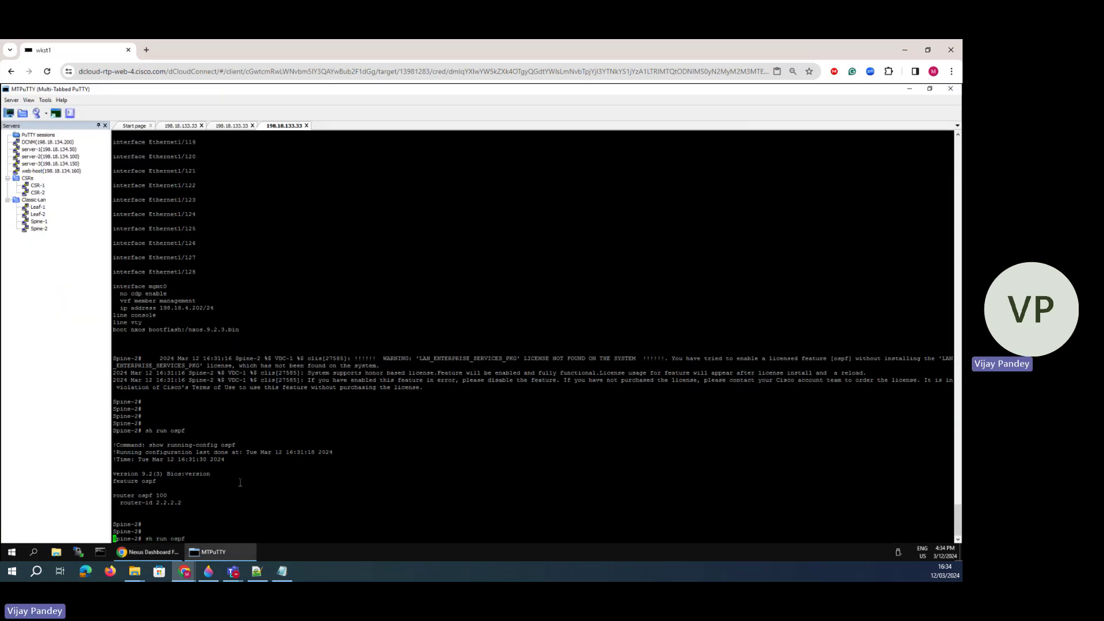
{"action": "key", "text": "Return"}
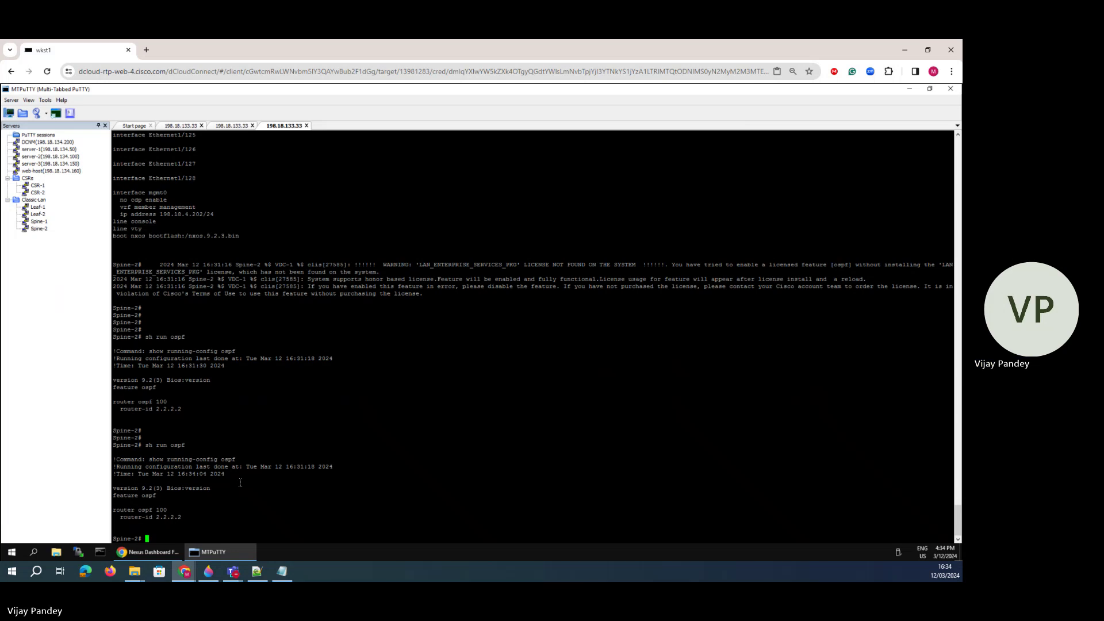
{"action": "key", "text": "Up"}
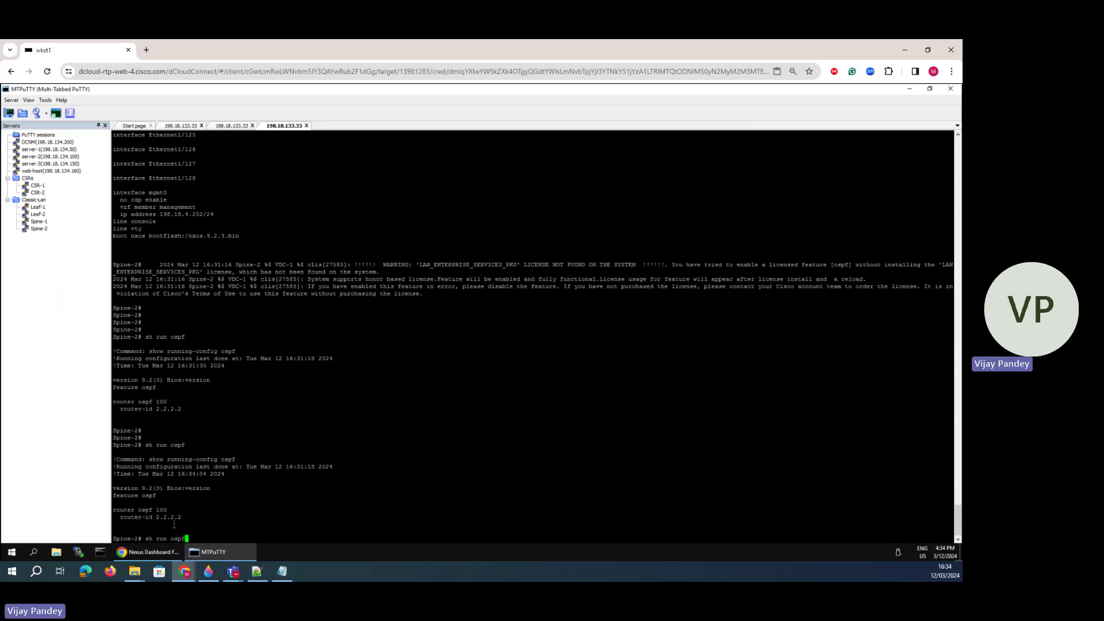
{"action": "key", "text": "Return"}
- Run 'sh run ospf' on Spine-1 and highlight Ethernet1/5's OSPF area lines
{"action": "left_click", "coordinate": [228, 126]}
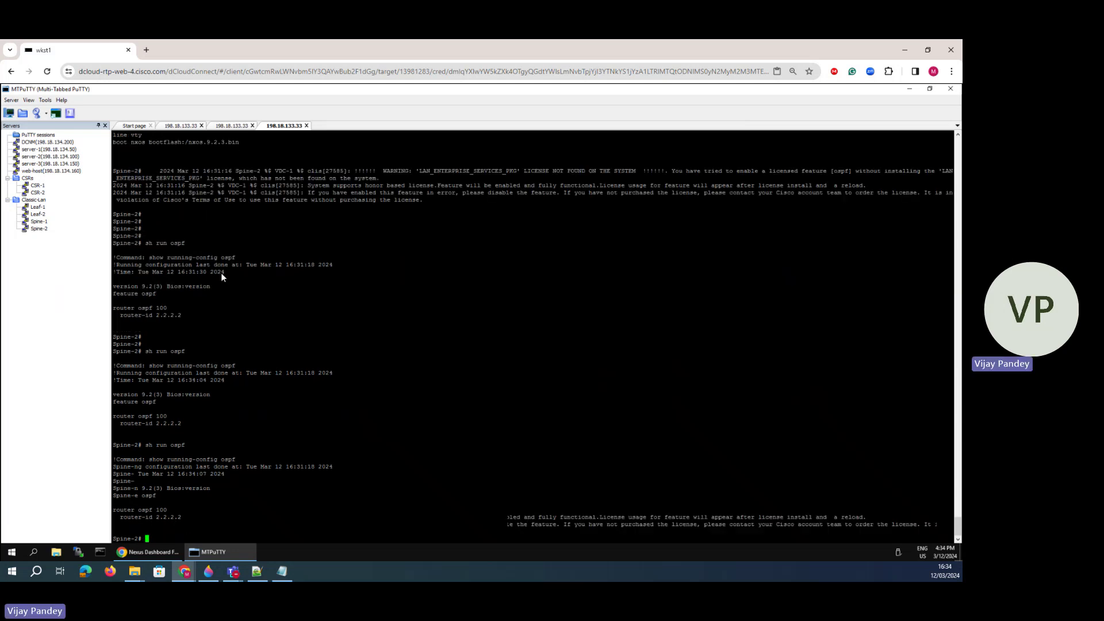
{"action": "key", "text": "Return"}
{"action": "key", "text": "Return"}
{"action": "key", "text": "Return"}
{"action": "type", "text": "s"}
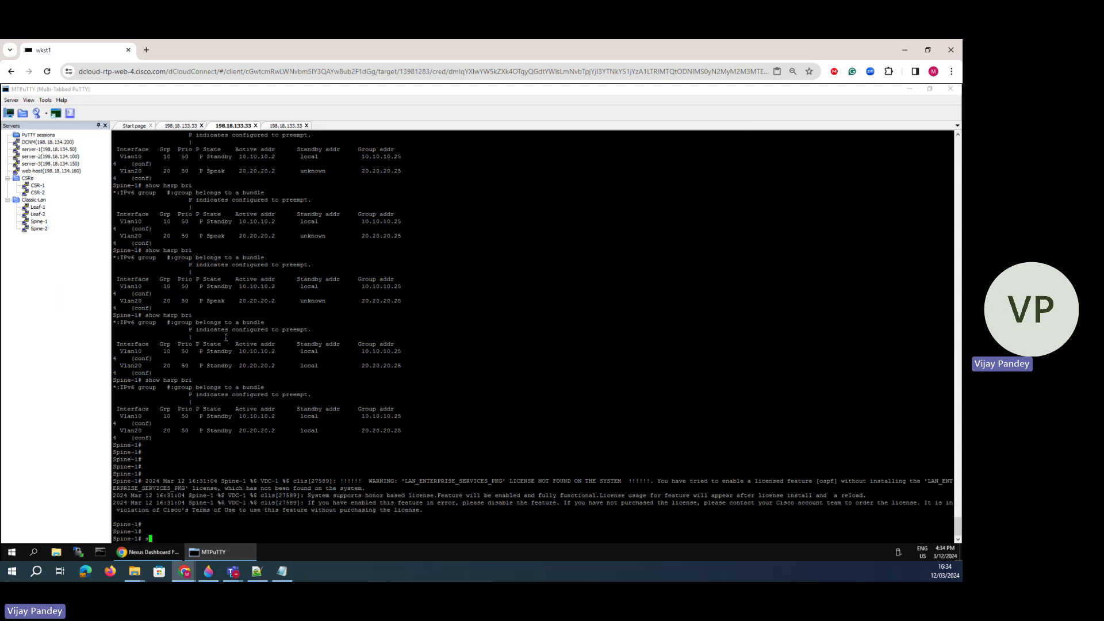
{"action": "type", "text": "h run ospf"}
{"action": "key", "text": "Return"}
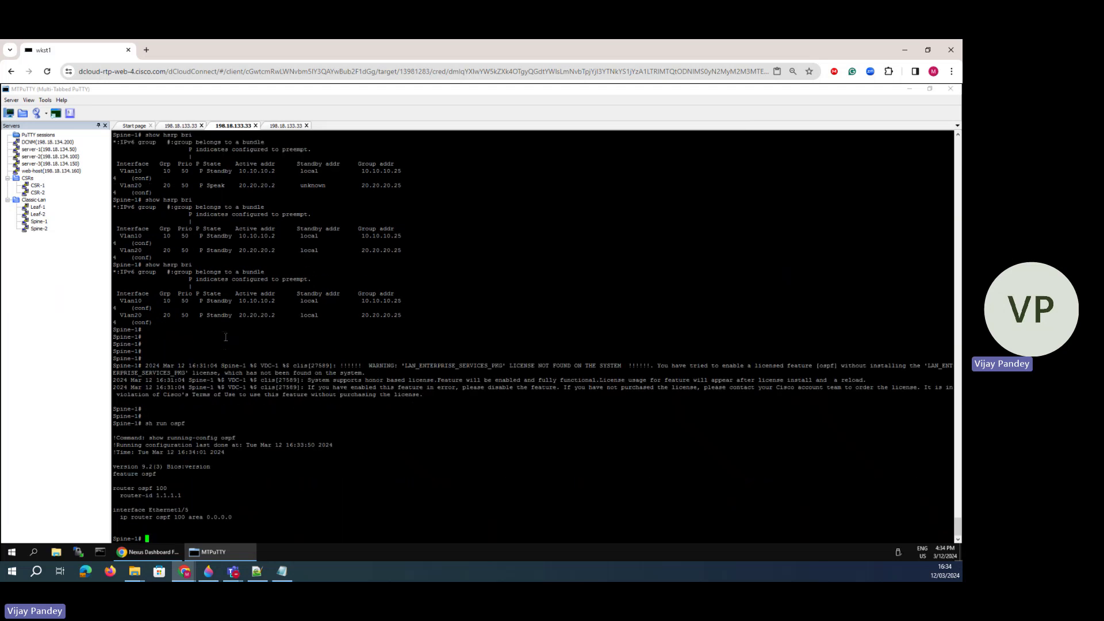
{"action": "left_click_drag", "start_coordinate": [232, 521], "coordinate": [230, 499]}
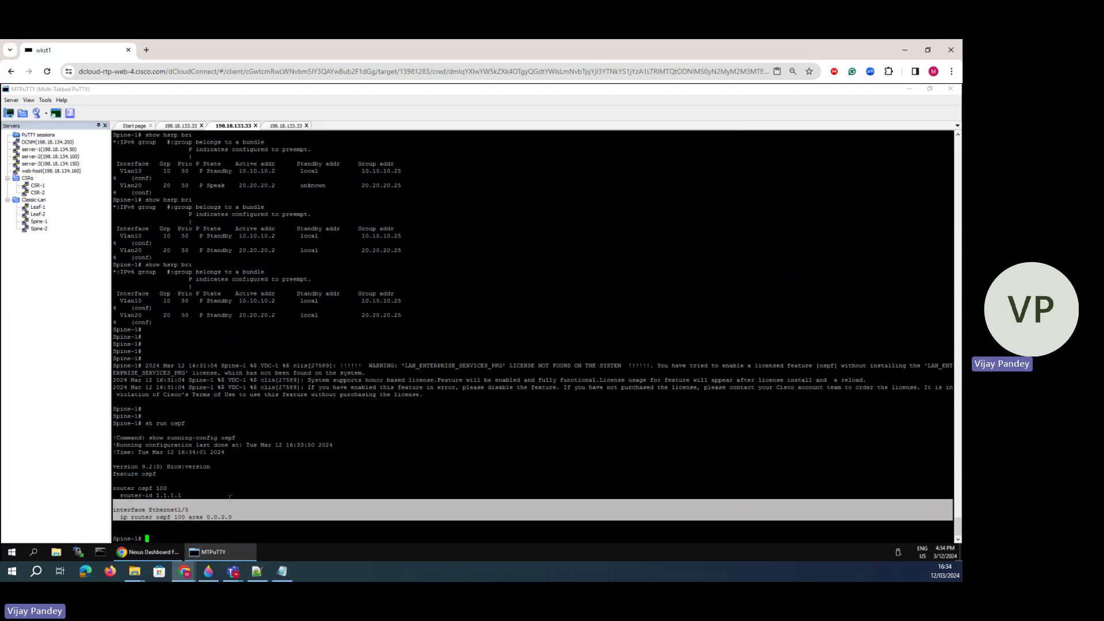
{"action": "left_click", "coordinate": [259, 499]}
- Run 'show ip os nei' on Spine-1, confirming a FULL neighbor on Eth1/5
{"action": "key", "text": "Return"}
{"action": "key", "text": "Return"}
{"action": "key", "text": "Return"}
{"action": "type", "text": "s"}
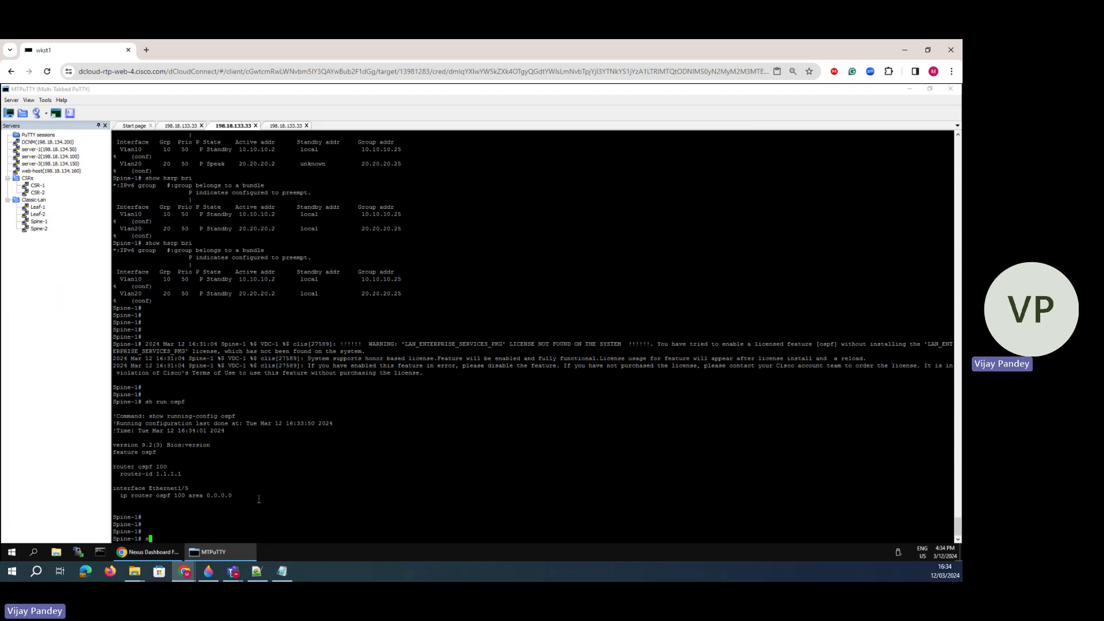
{"action": "type", "text": "how ip os nei"}
{"action": "key", "text": "Return"}
{"action": "left_click_drag", "start_coordinate": [360, 534], "coordinate": [289, 524]}
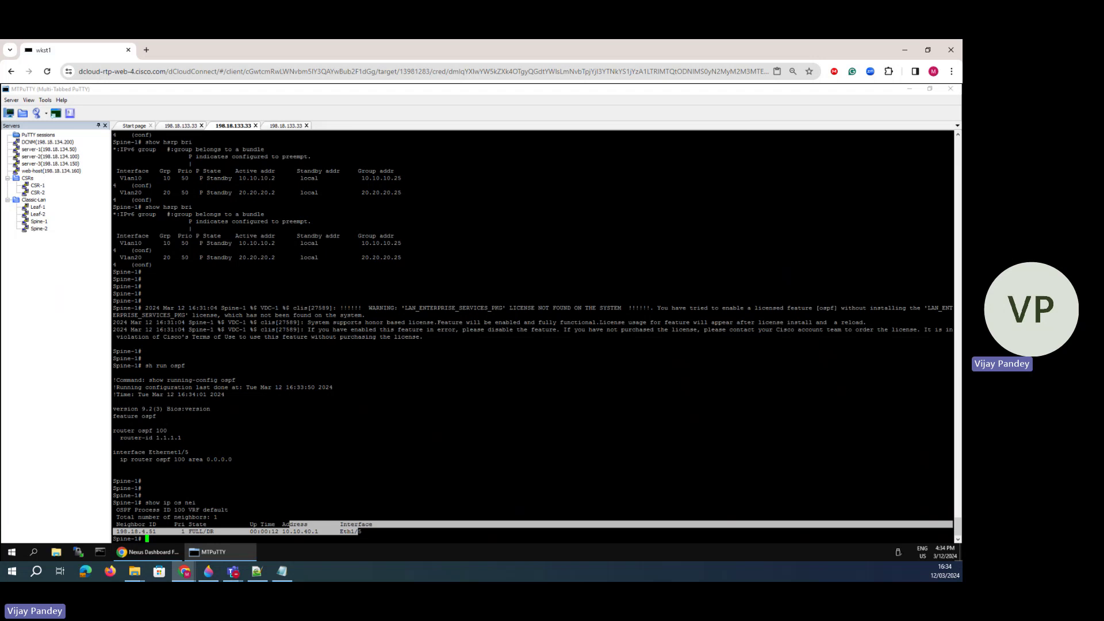
{"action": "left_click", "coordinate": [209, 567]}
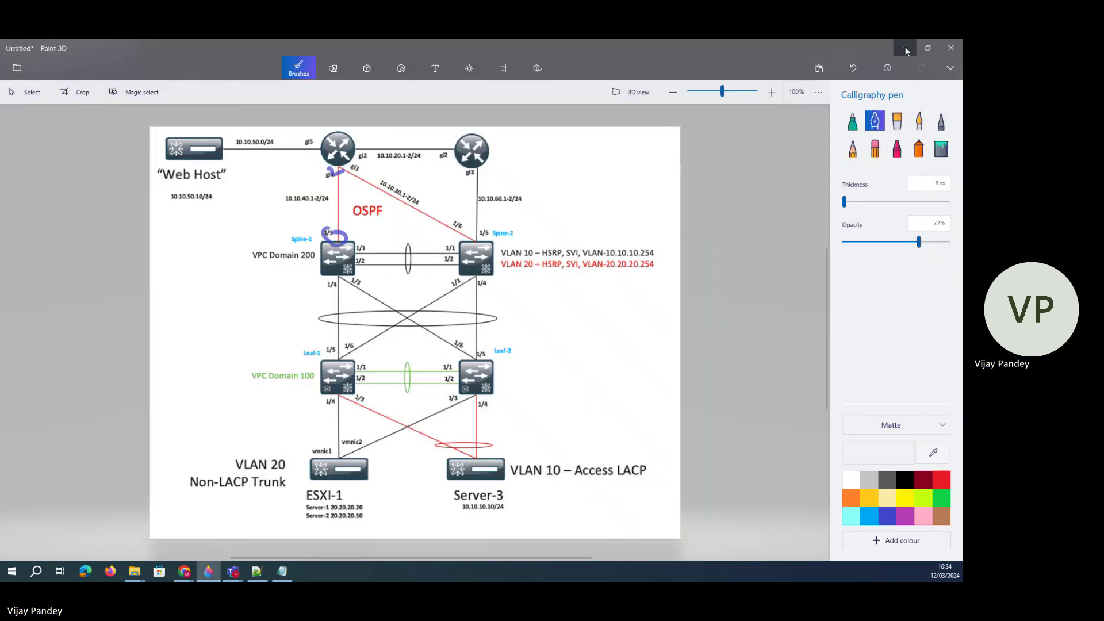
{"action": "left_click", "coordinate": [906, 48]}
{"action": "left_click", "coordinate": [148, 552]}
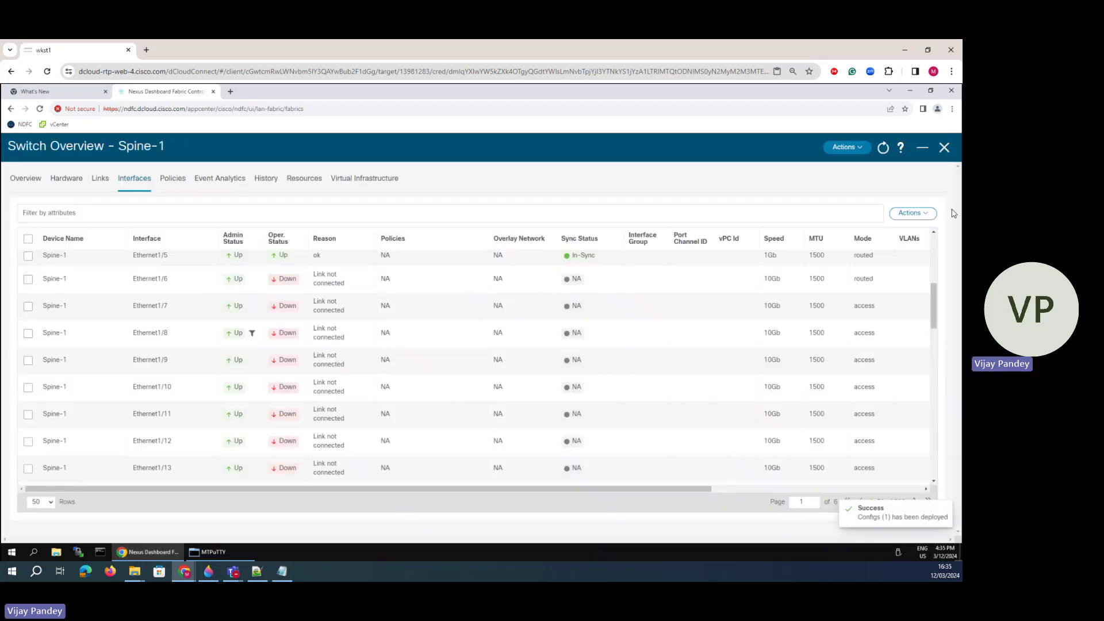
- Close the switch overview, reopen the switch's Interfaces list and open Ethernet1/6 for editing
{"action": "left_click", "coordinate": [944, 148]}
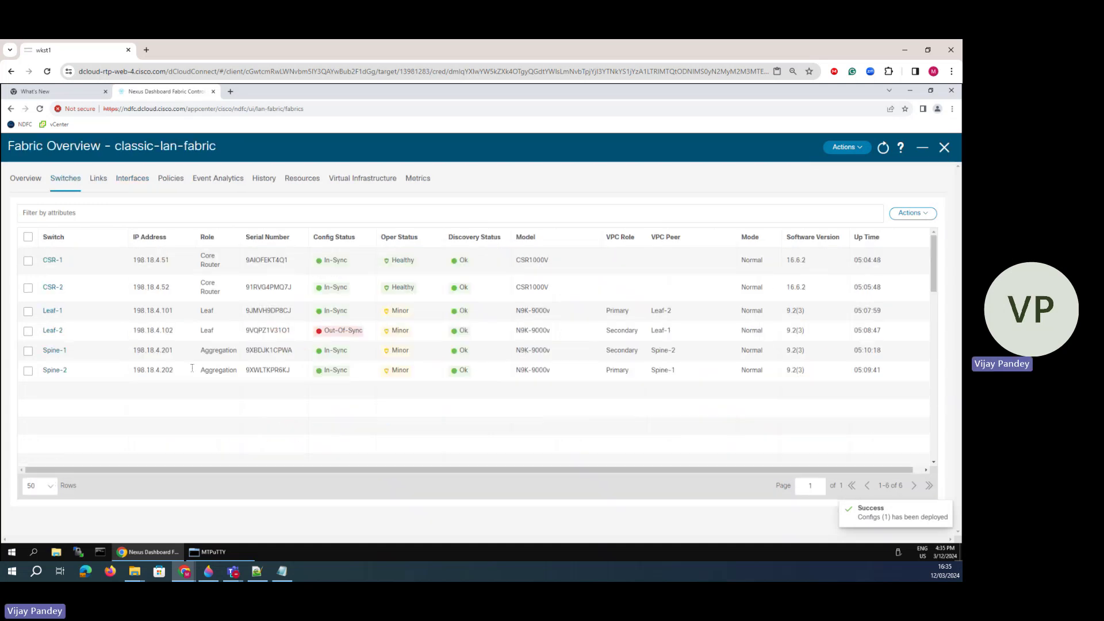
{"action": "left_click", "coordinate": [54, 371]}
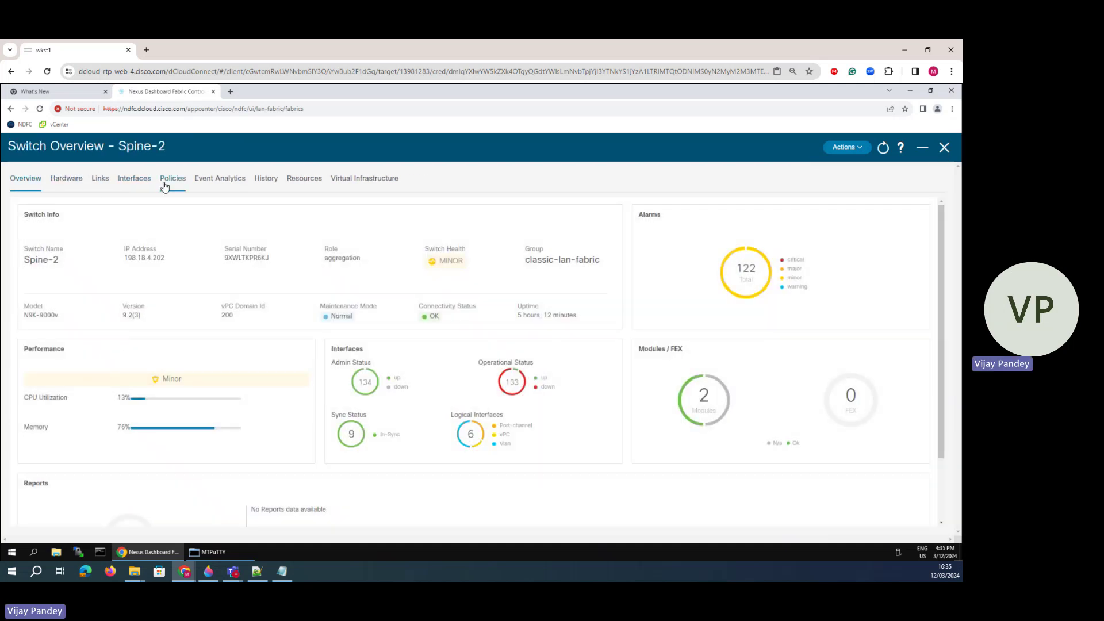
{"action": "left_click", "coordinate": [165, 179]}
{"action": "left_click", "coordinate": [138, 179]}
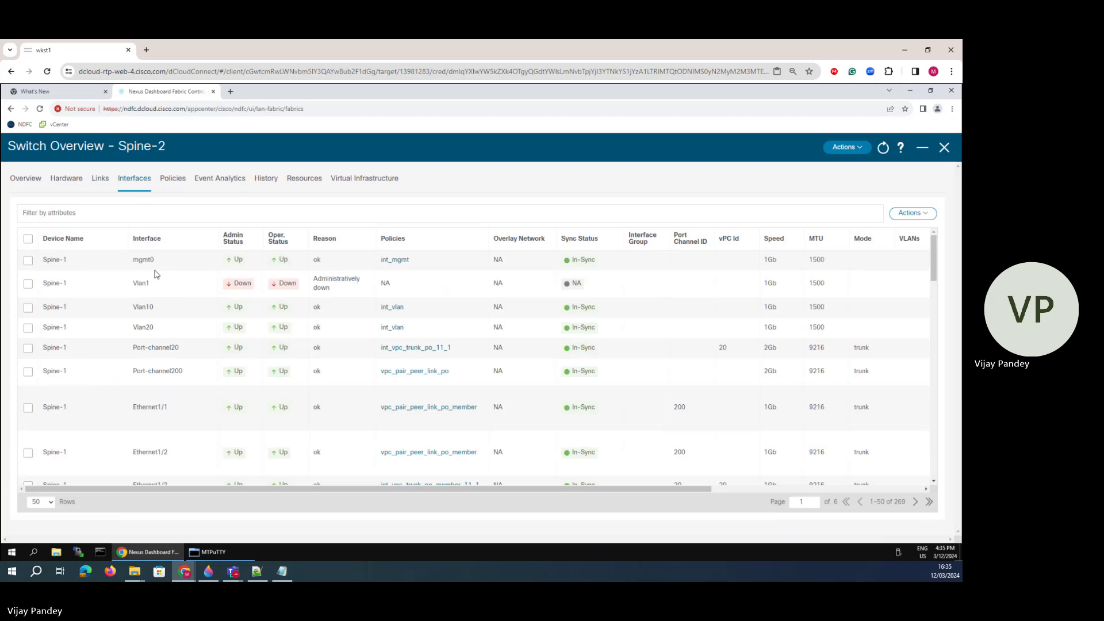
{"action": "scroll", "coordinate": [119, 396], "scroll_direction": "down", "scroll_amount": 3}
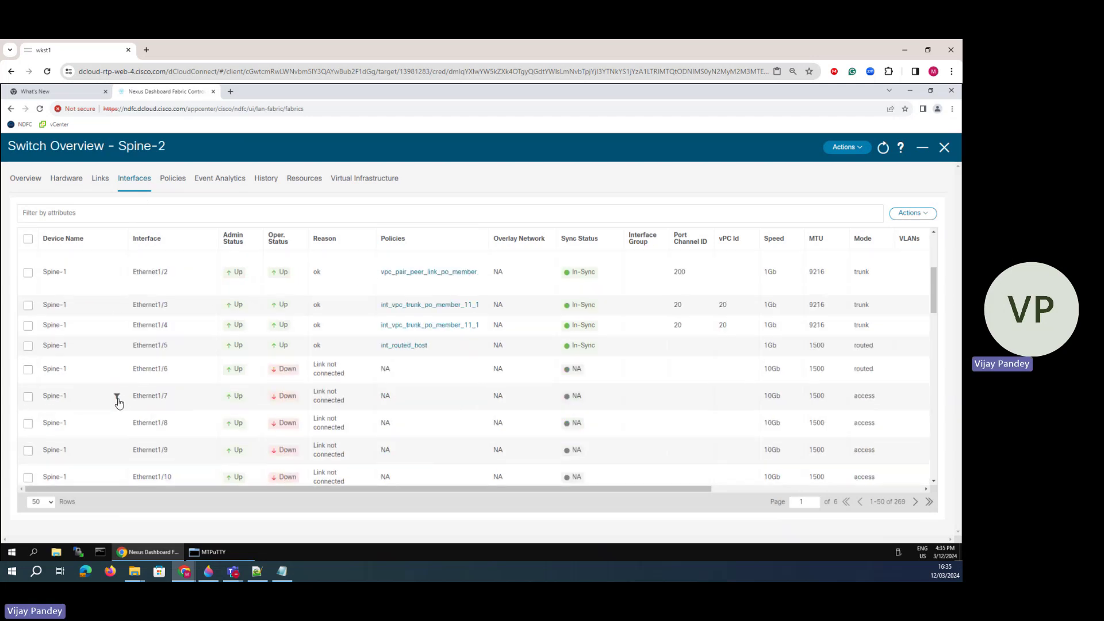
{"action": "left_click", "coordinate": [28, 371]}
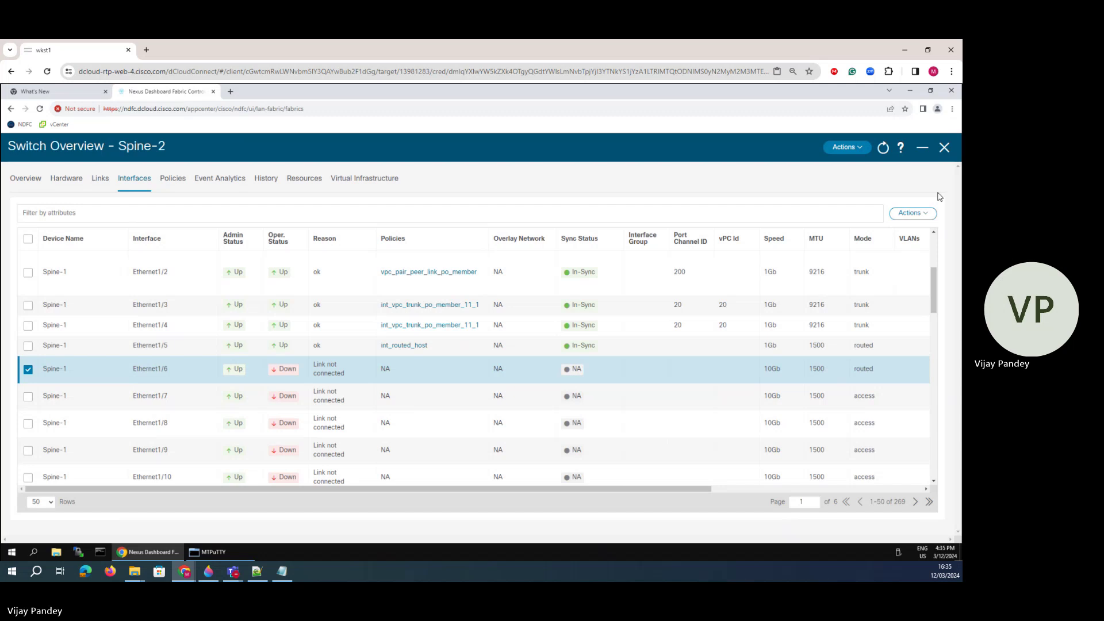
{"action": "left_click", "coordinate": [913, 212]}
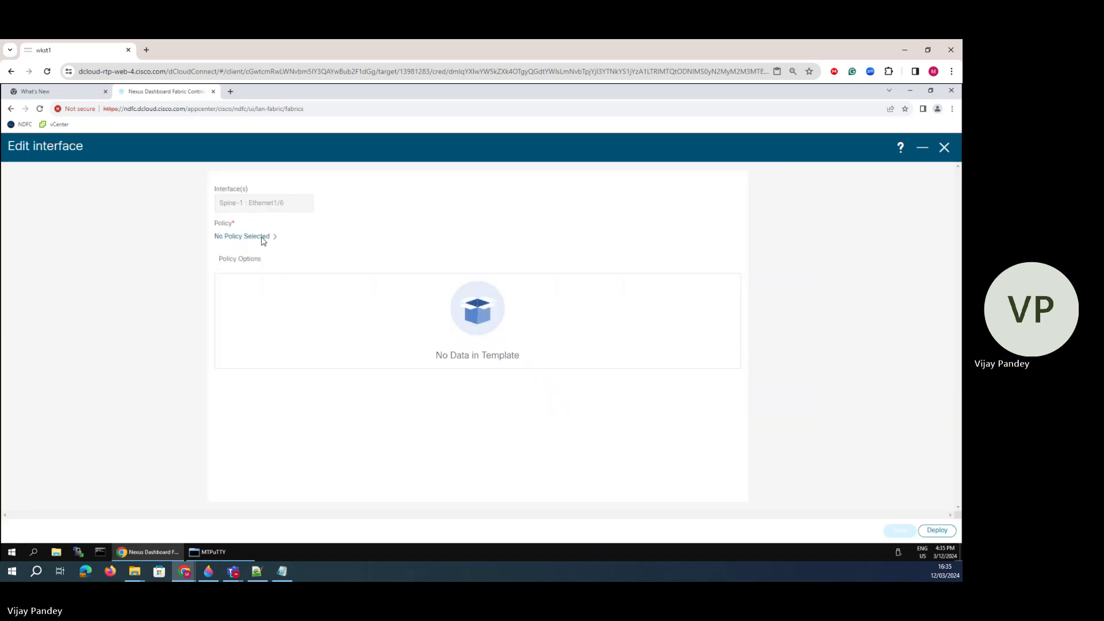
- Attach the int_routed_host template to Ethernet1/6, checking the network diagram before returning
{"action": "left_click", "coordinate": [263, 237]}
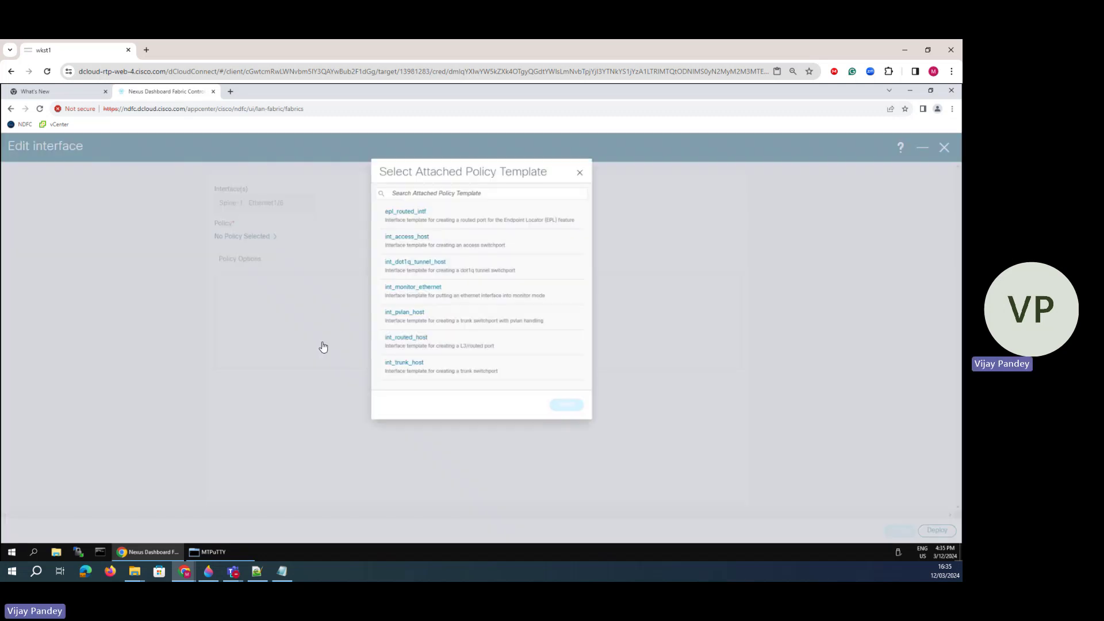
{"action": "left_click", "coordinate": [397, 346]}
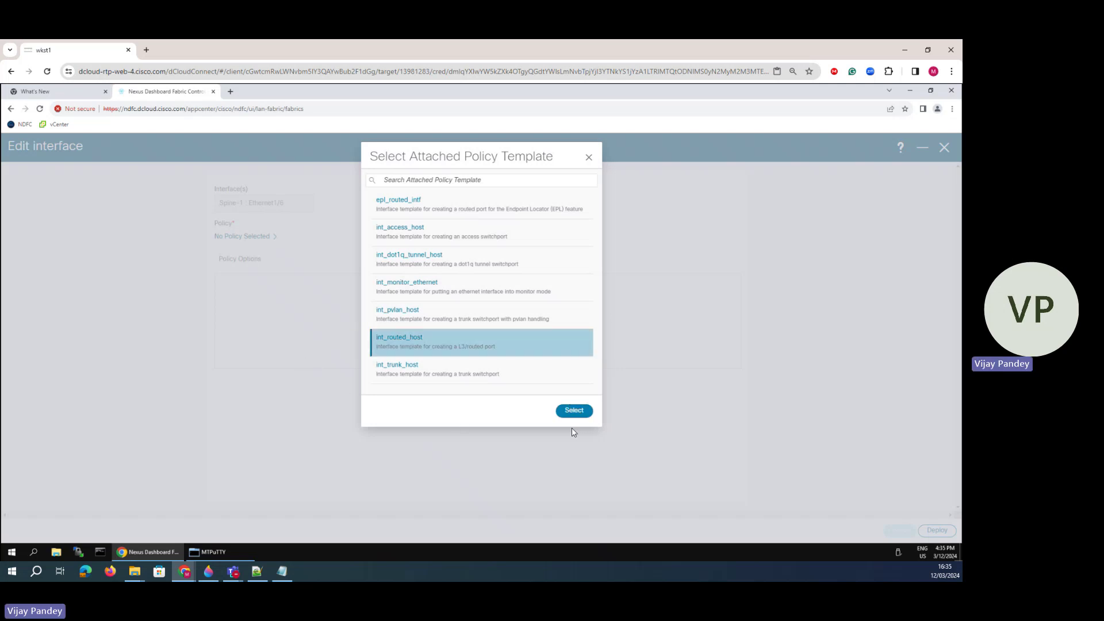
{"action": "left_click", "coordinate": [568, 411]}
{"action": "left_click", "coordinate": [259, 303]}
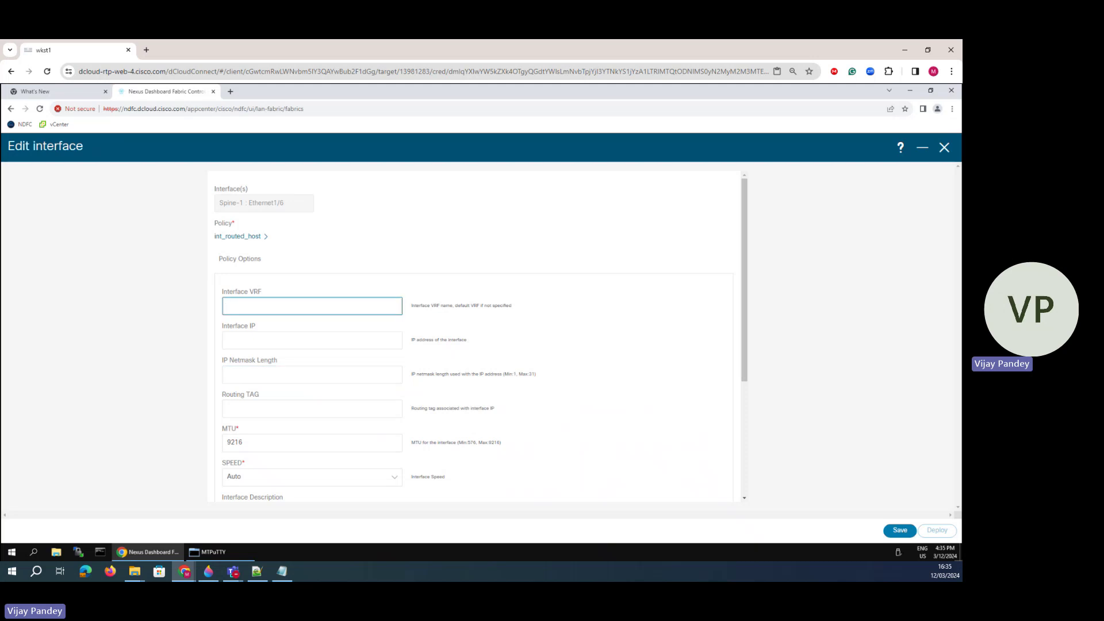
{"action": "left_click", "coordinate": [208, 571]}
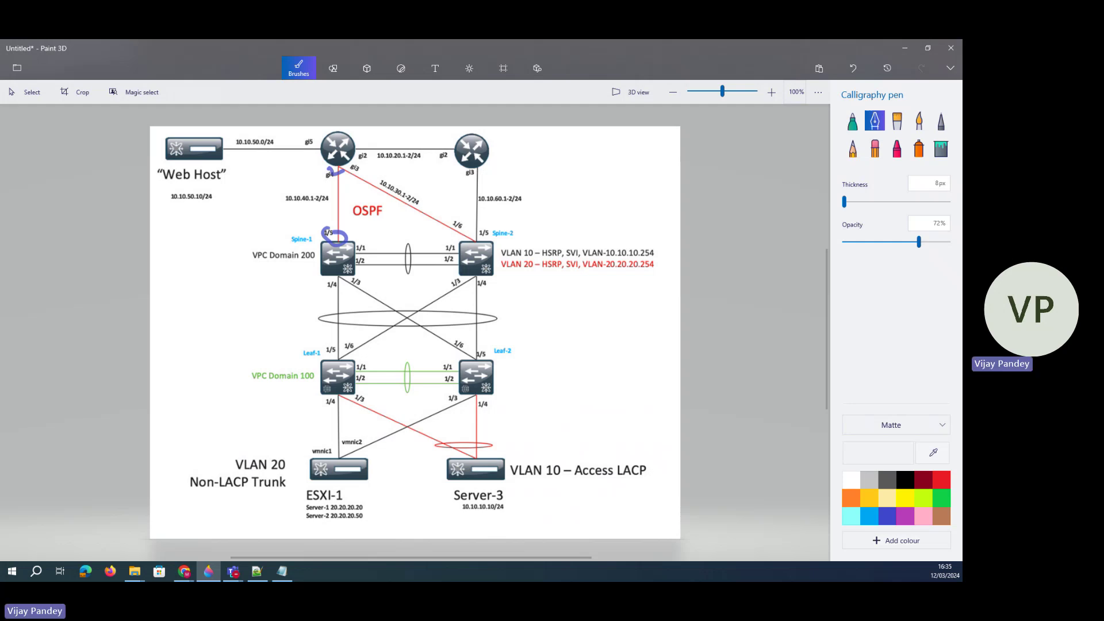
{"action": "mouse_move", "coordinate": [184, 571]}
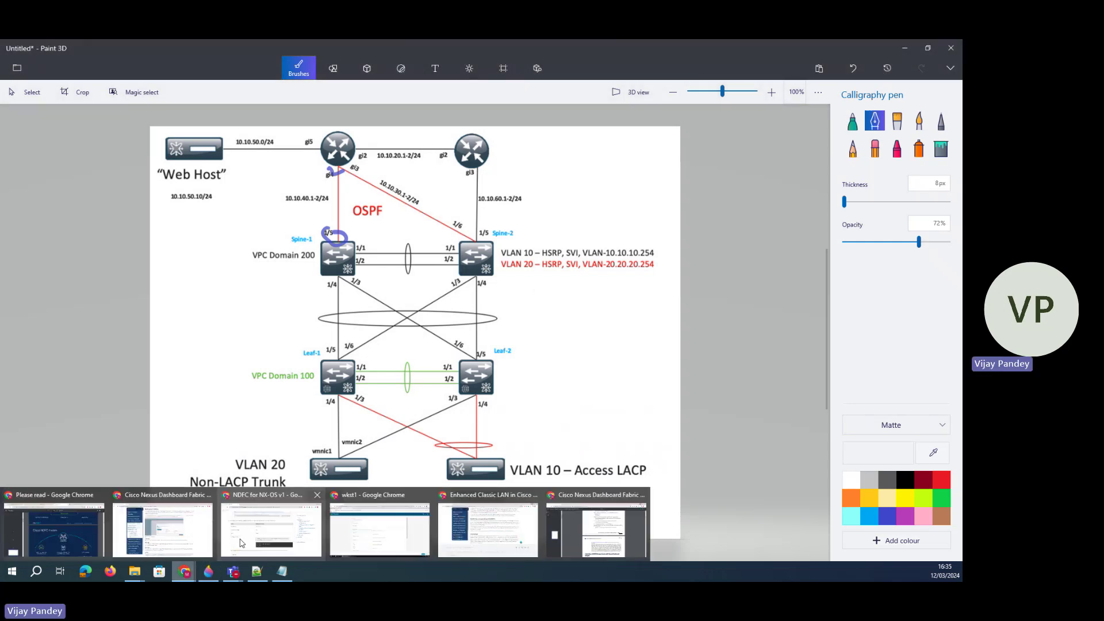
{"action": "left_click", "coordinate": [259, 535]}
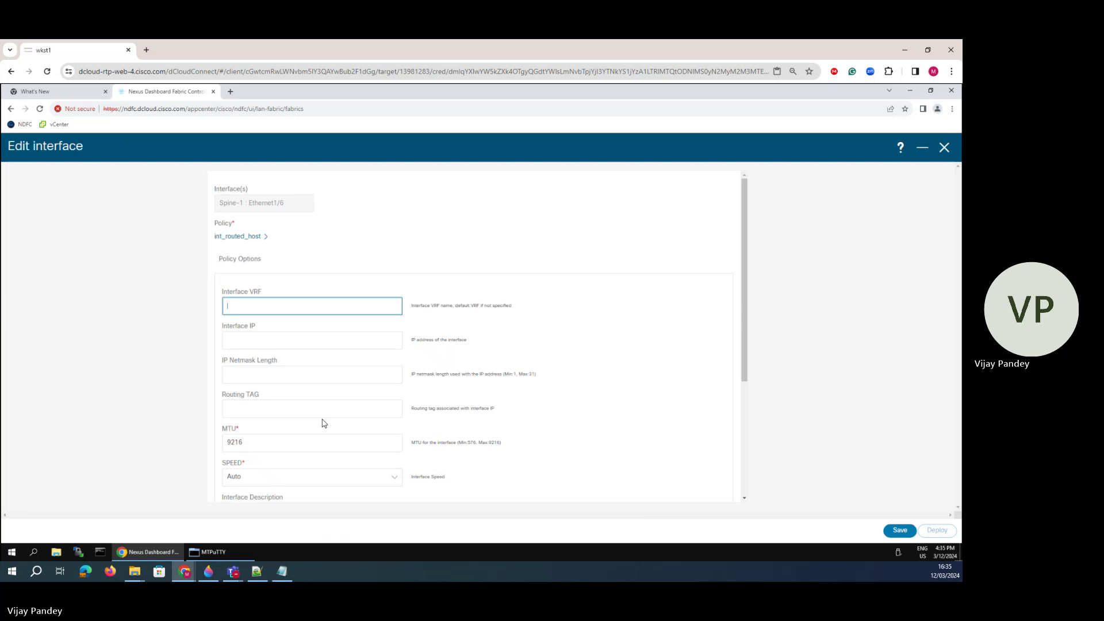
- Enter Ethernet1/6's interface IP 10.10.60.2, netmask length 24 and MTU 1500
{"action": "left_click", "coordinate": [235, 342]}
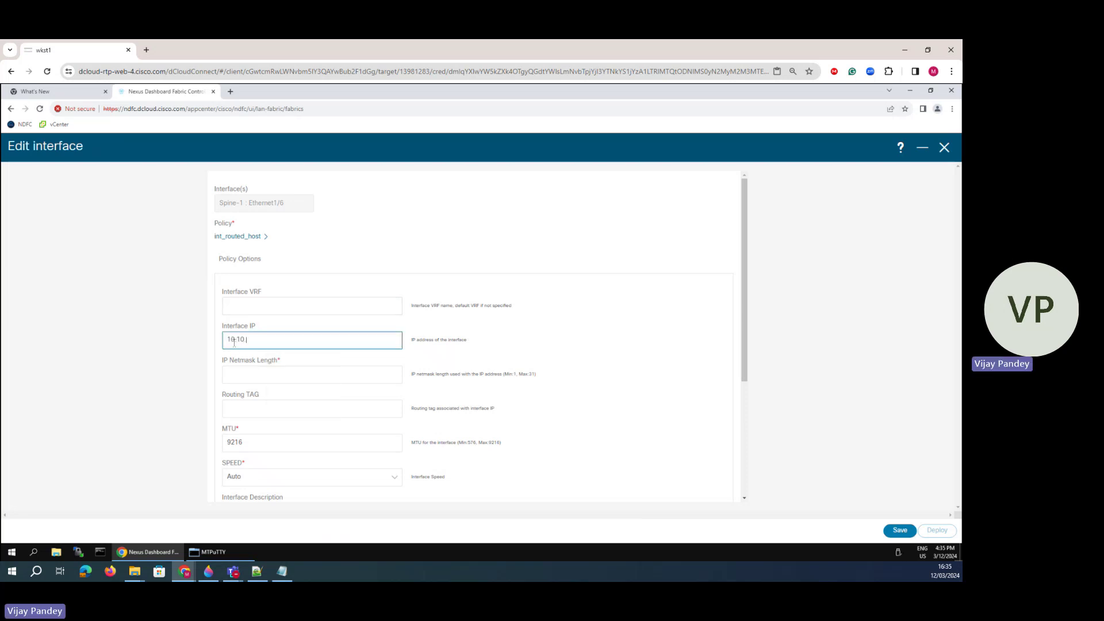
{"action": "left_click", "coordinate": [232, 373]}
{"action": "type", "text": "24"}
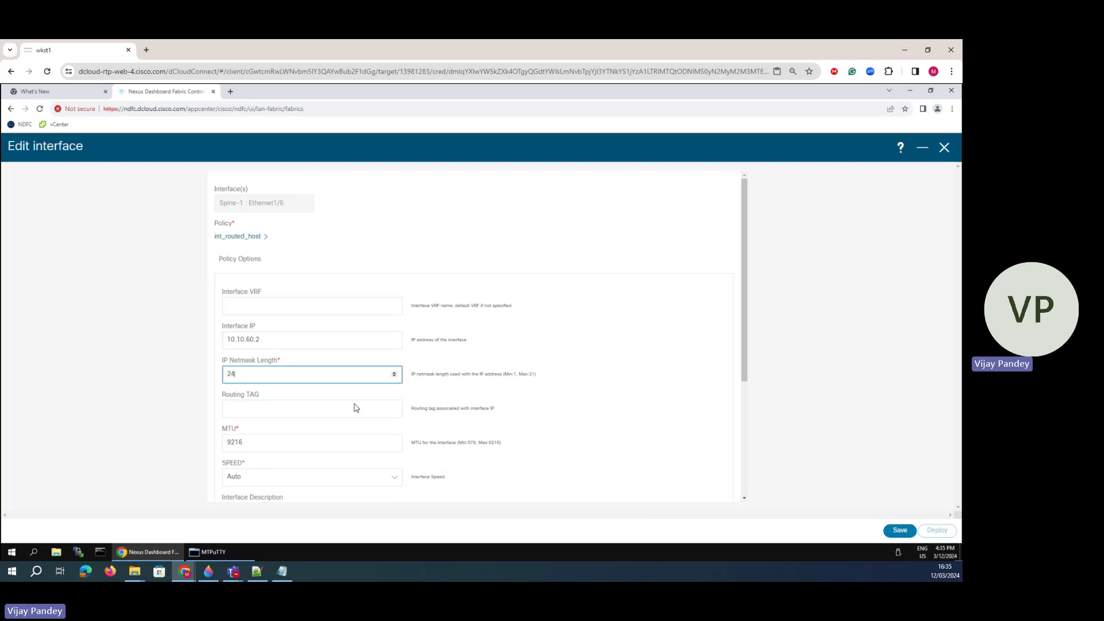
{"action": "left_click", "coordinate": [257, 411]}
{"action": "scroll", "coordinate": [239, 407], "scroll_direction": "down", "scroll_amount": 3}
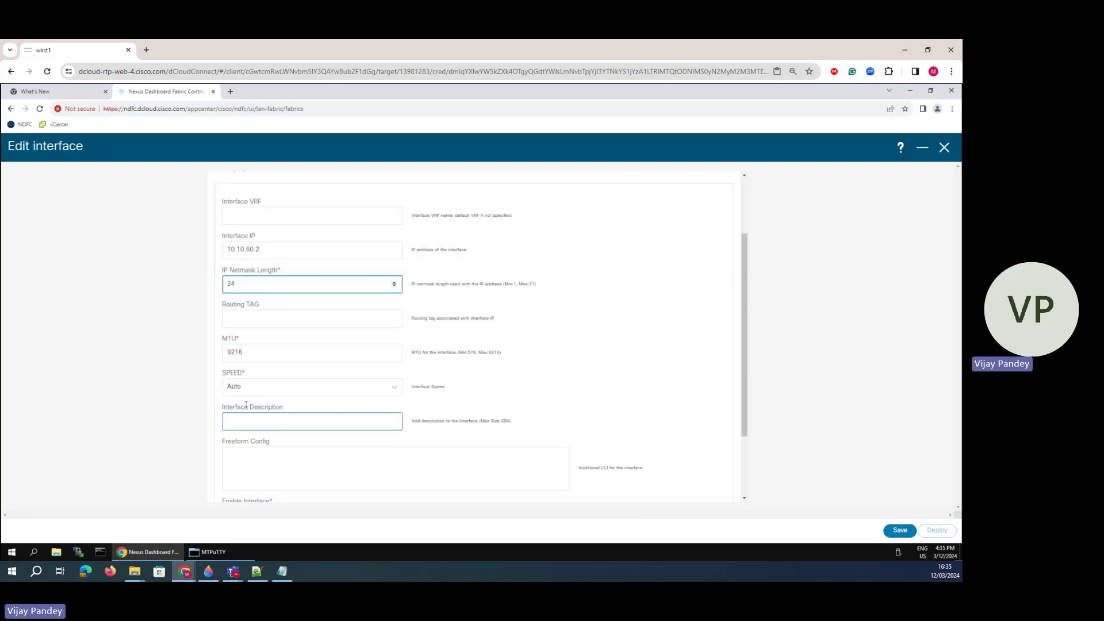
{"action": "left_click_drag", "start_coordinate": [258, 263], "coordinate": [217, 262]}
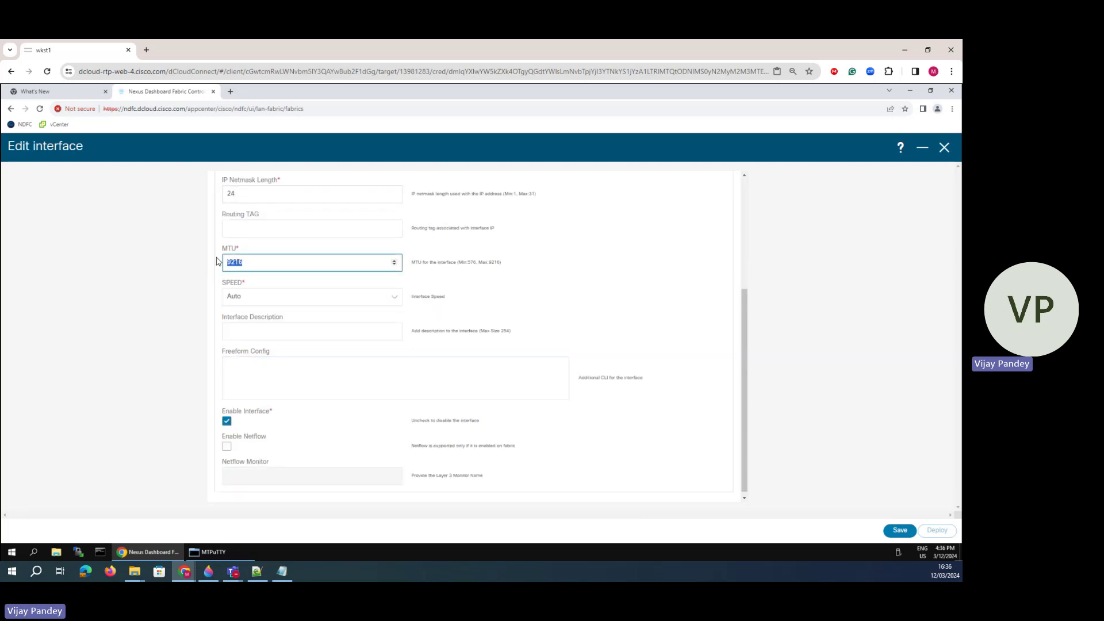
{"action": "type", "text": "1500"}
- Add the 'ip router ospf 100' area 0 freeform line and save Ethernet1/6
{"action": "left_click", "coordinate": [241, 364]}
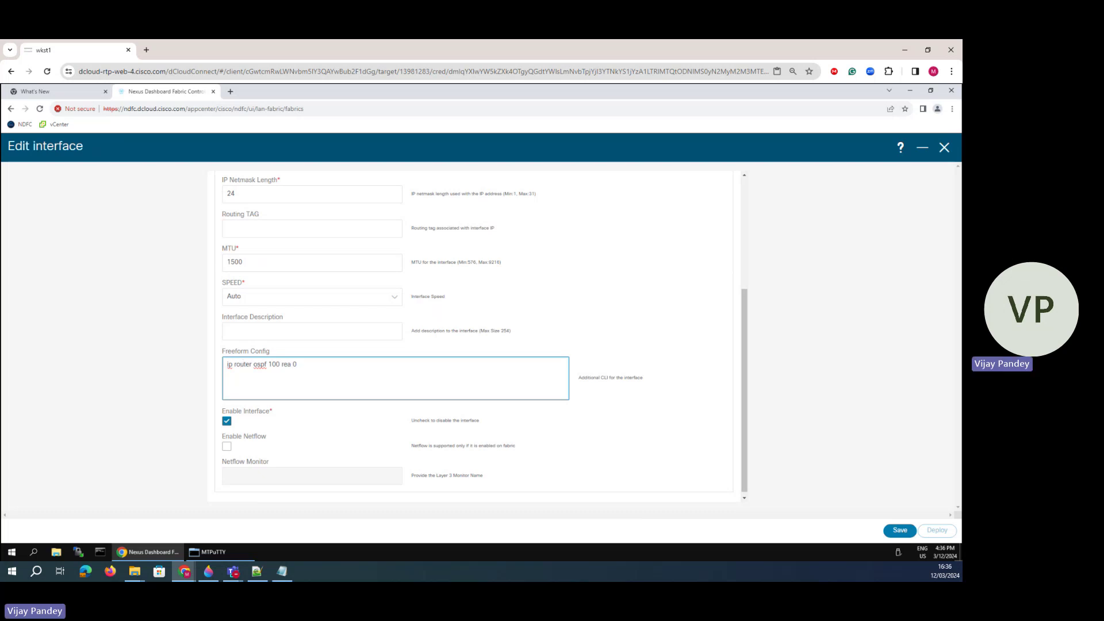
{"action": "scroll", "coordinate": [288, 452], "scroll_direction": "down", "scroll_amount": 1}
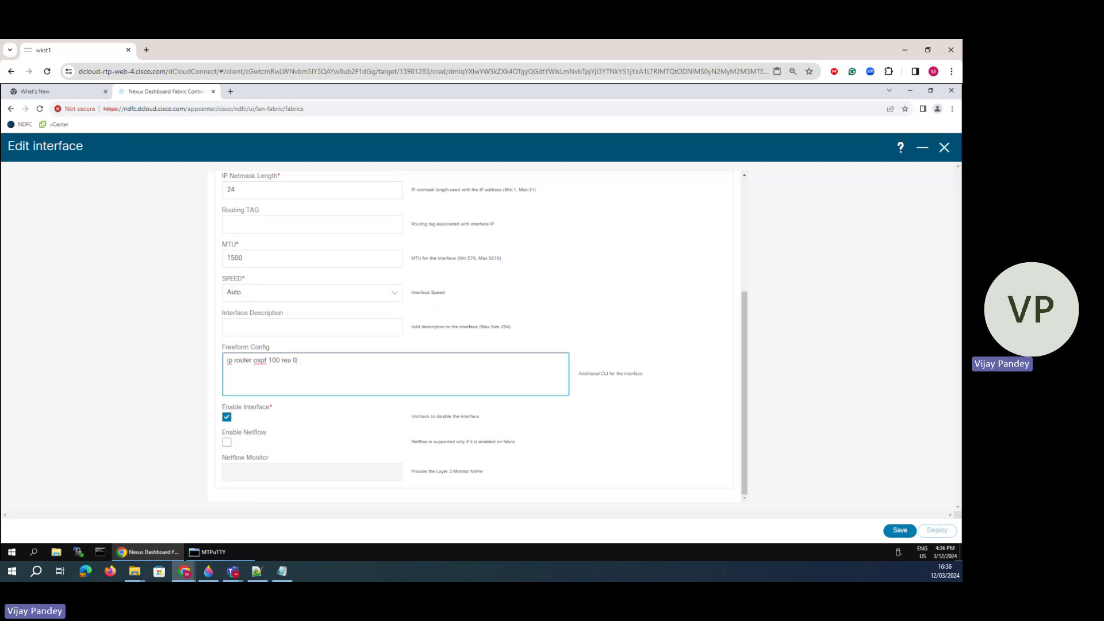
{"action": "left_click", "coordinate": [900, 530]}
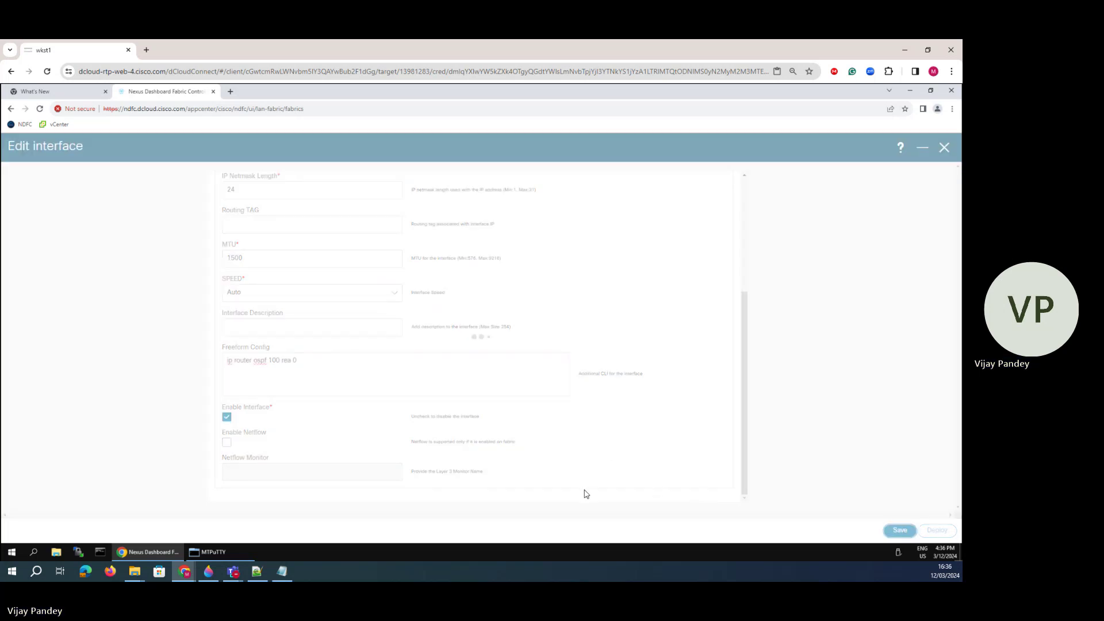
{"action": "left_click", "coordinate": [273, 364]}
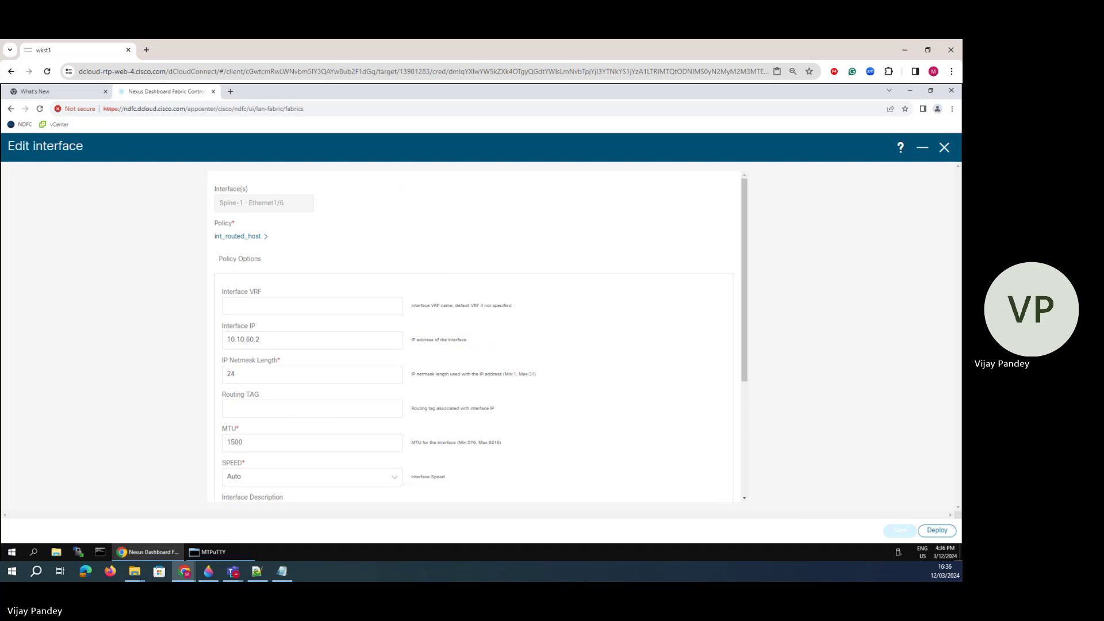
- Mark the 1/5 port labels on the network diagram in Paint 3D, then undo those stray strokes
{"action": "left_click", "coordinate": [209, 569]}
{"action": "mouse_move", "coordinate": [486, 242]}
{"action": "left_mouse_down"}
{"action": "mouse_move", "coordinate": [489, 227]}
{"action": "mouse_move", "coordinate": [466, 229]}
{"action": "mouse_move", "coordinate": [471, 246]}
{"action": "left_mouse_up"}
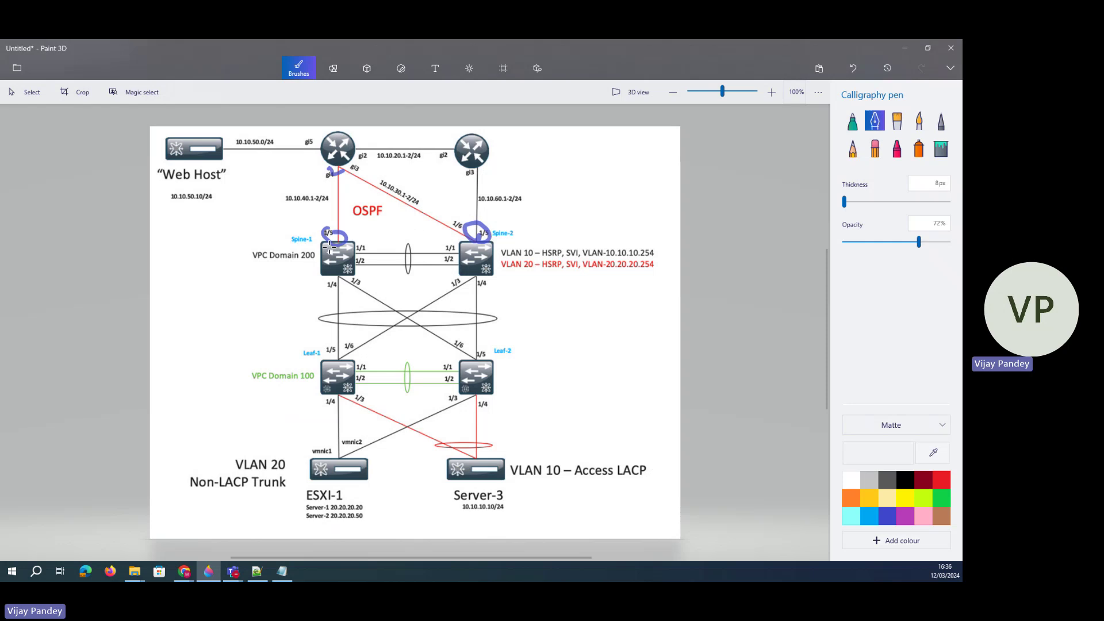
{"action": "left_click_drag", "start_coordinate": [315, 261], "coordinate": [319, 263]}
{"action": "mouse_move", "coordinate": [338, 227]}
{"action": "left_mouse_down"}
{"action": "mouse_move", "coordinate": [338, 243]}
{"action": "mouse_move", "coordinate": [332, 232]}
{"action": "left_mouse_up"}
{"action": "left_click", "coordinate": [852, 68]}
{"action": "left_click", "coordinate": [853, 68]}
{"action": "left_click", "coordinate": [853, 68]}
{"action": "left_click", "coordinate": [853, 68]}
{"action": "left_click", "coordinate": [853, 68]}
- Circle the 1/6 link label and the 10.10.30.1-2/24 subnet label, then minimize Paint 3D
{"action": "mouse_move", "coordinate": [463, 221]}
{"action": "left_mouse_down"}
{"action": "mouse_move", "coordinate": [449, 221]}
{"action": "mouse_move", "coordinate": [496, 231]}
{"action": "left_mouse_up"}
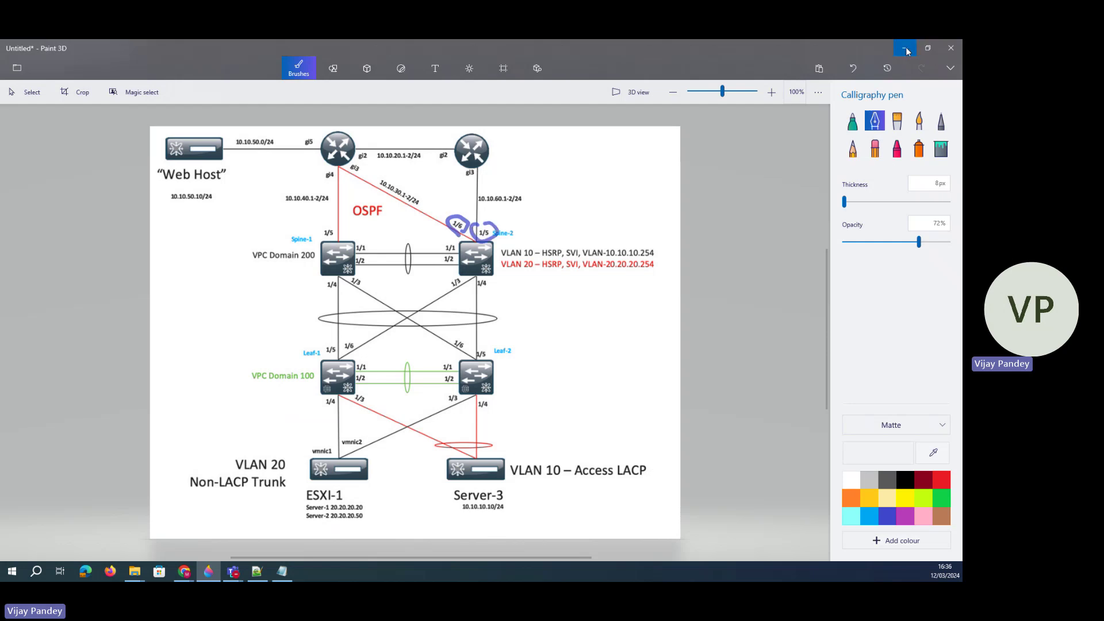
{"action": "mouse_move", "coordinate": [421, 209]}
{"action": "left_mouse_down"}
{"action": "mouse_move", "coordinate": [415, 179]}
{"action": "mouse_move", "coordinate": [380, 199]}
{"action": "mouse_move", "coordinate": [423, 200]}
{"action": "left_mouse_up"}
{"action": "left_click_drag", "start_coordinate": [522, 187], "coordinate": [503, 186]}
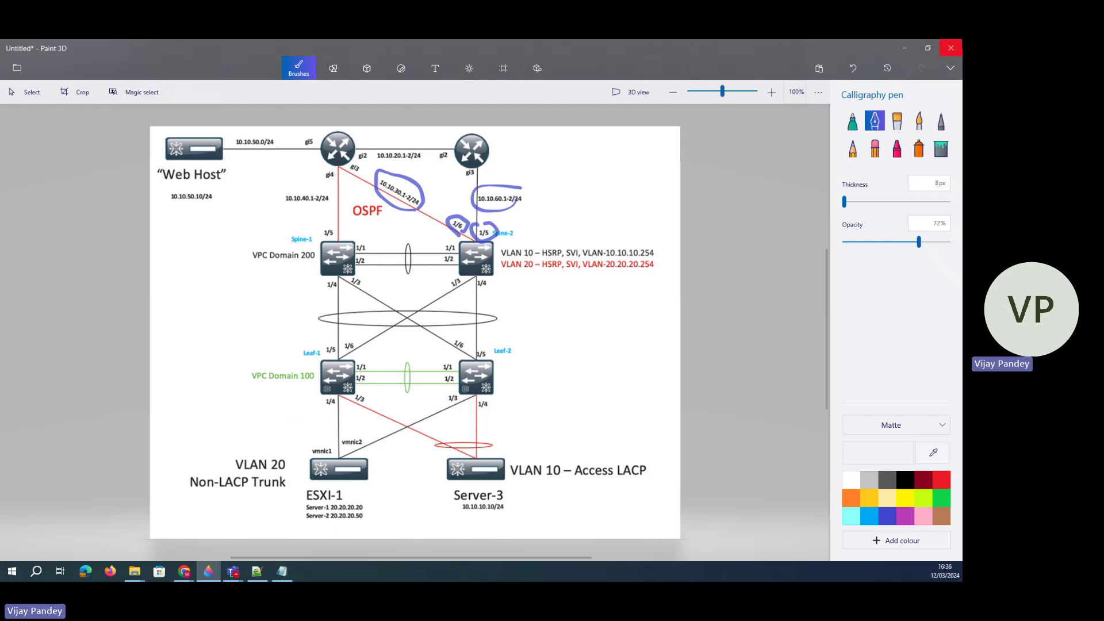
{"action": "left_click", "coordinate": [905, 48]}
- Resave Ethernet1/6 with interface IP 10.10.30.2, then select Ethernet1/5 and open its Actions
{"action": "left_click", "coordinate": [258, 340]}
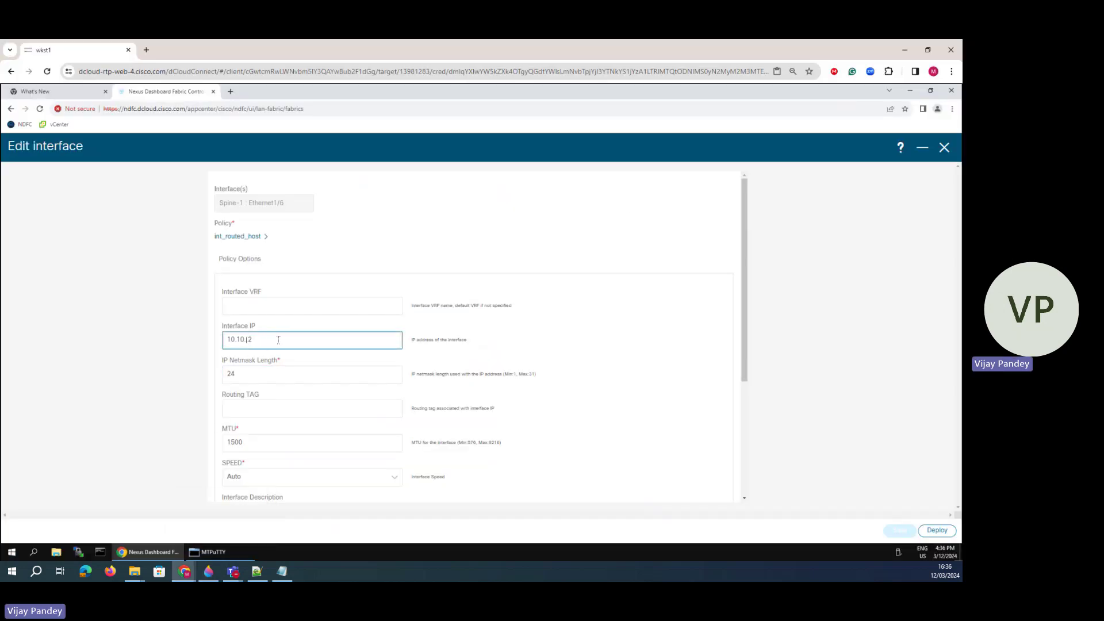
{"action": "type", "text": "30."}
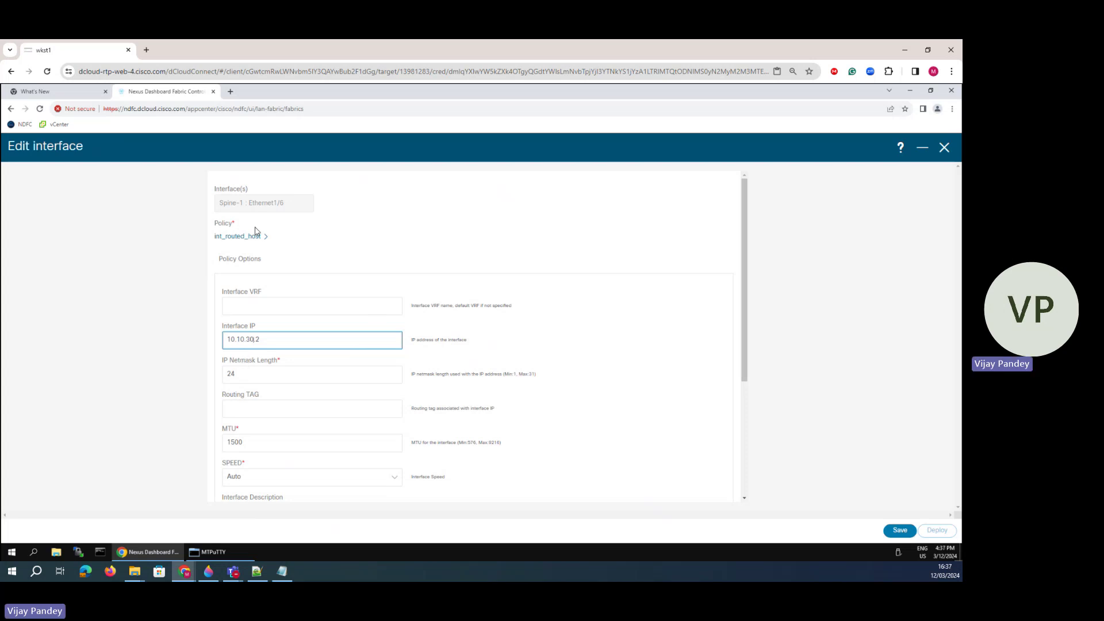
{"action": "scroll", "coordinate": [249, 268], "scroll_direction": "down", "scroll_amount": 3}
{"action": "left_click", "coordinate": [272, 365]}
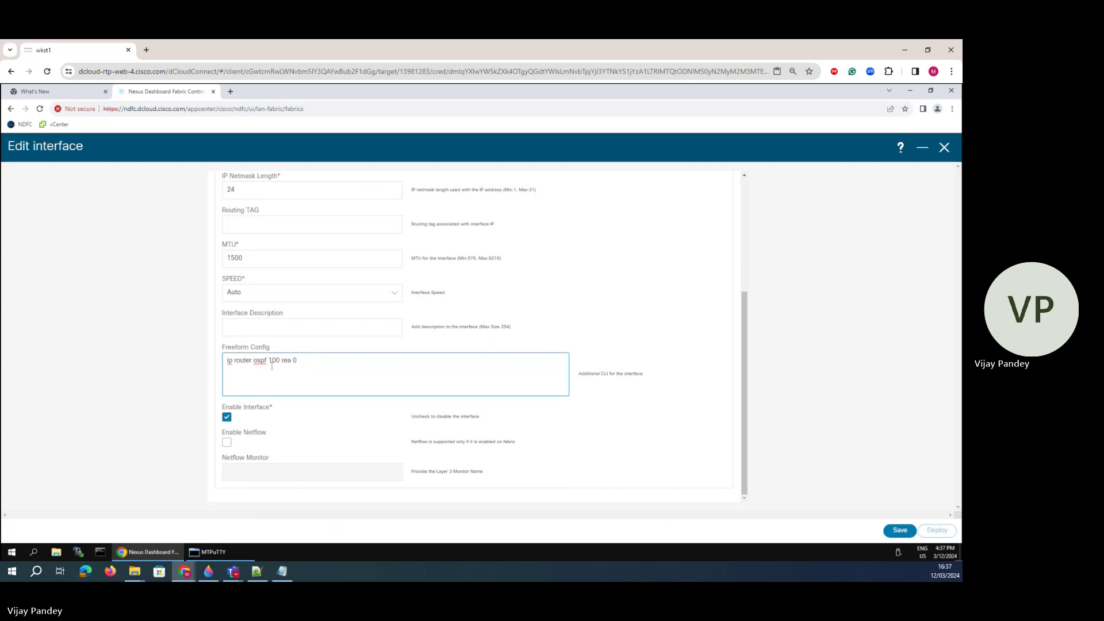
{"action": "left_click", "coordinate": [898, 531]}
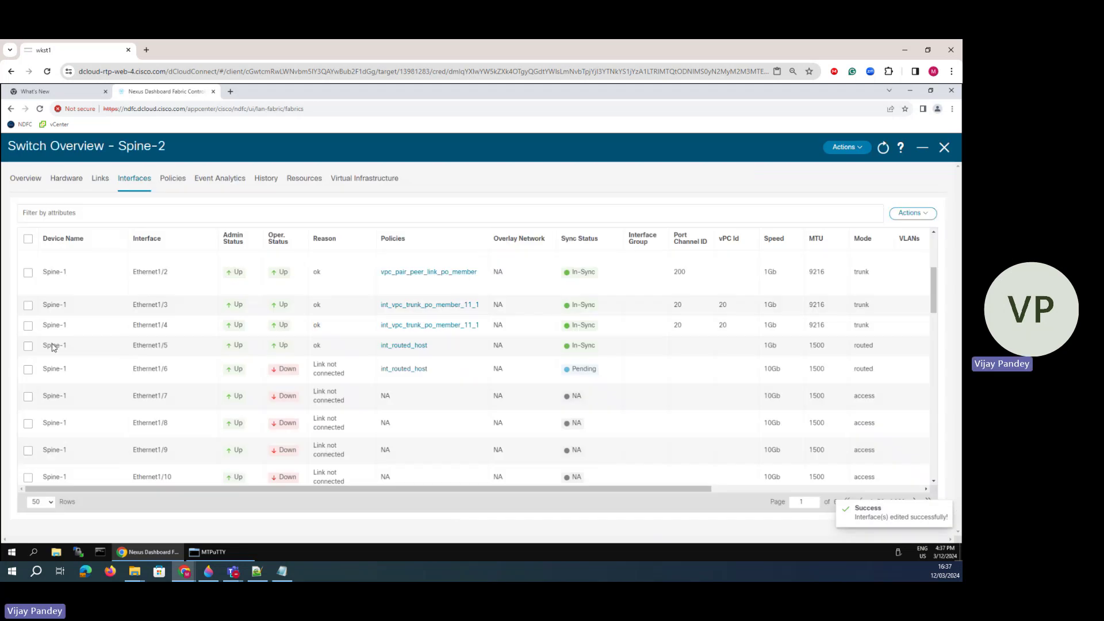
{"action": "left_click", "coordinate": [27, 347]}
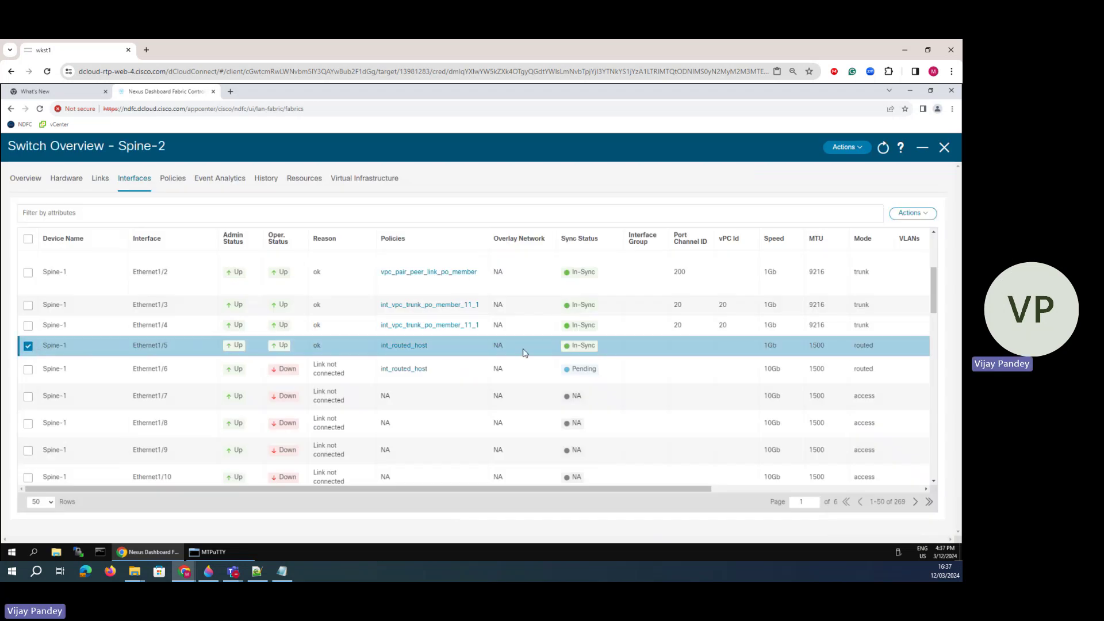
{"action": "left_click", "coordinate": [911, 214]}
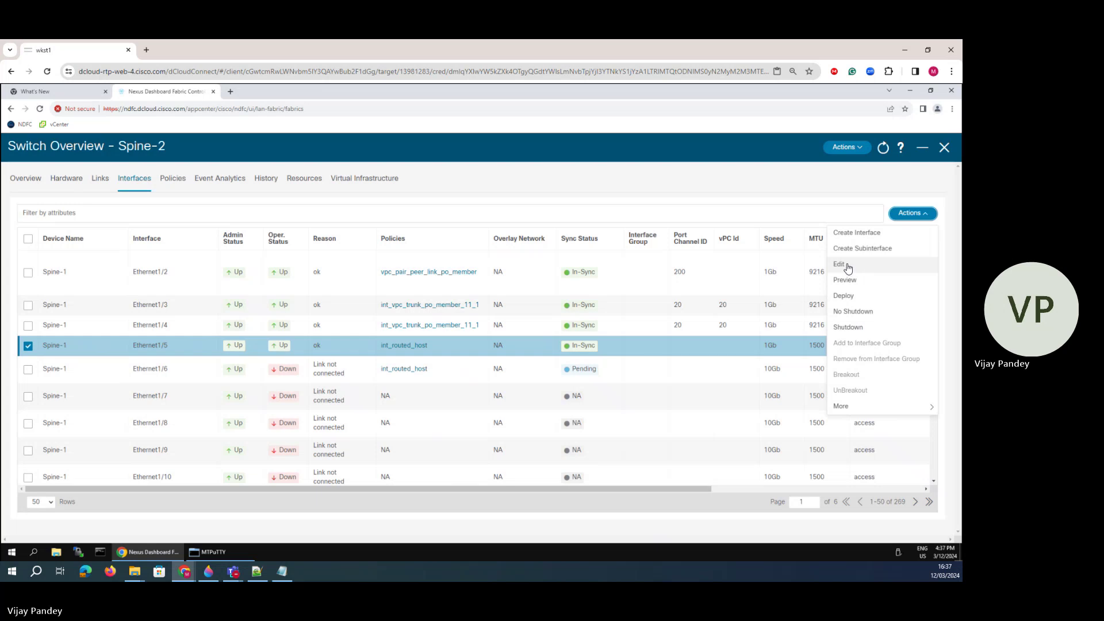
{"action": "left_click", "coordinate": [849, 266]}
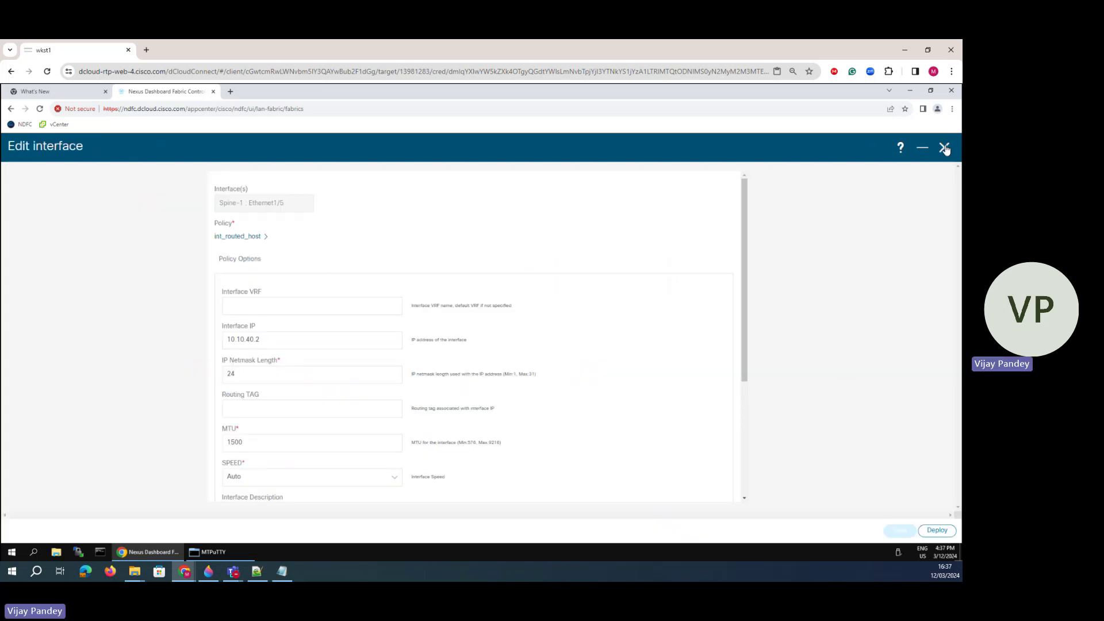
{"action": "left_click", "coordinate": [943, 148]}
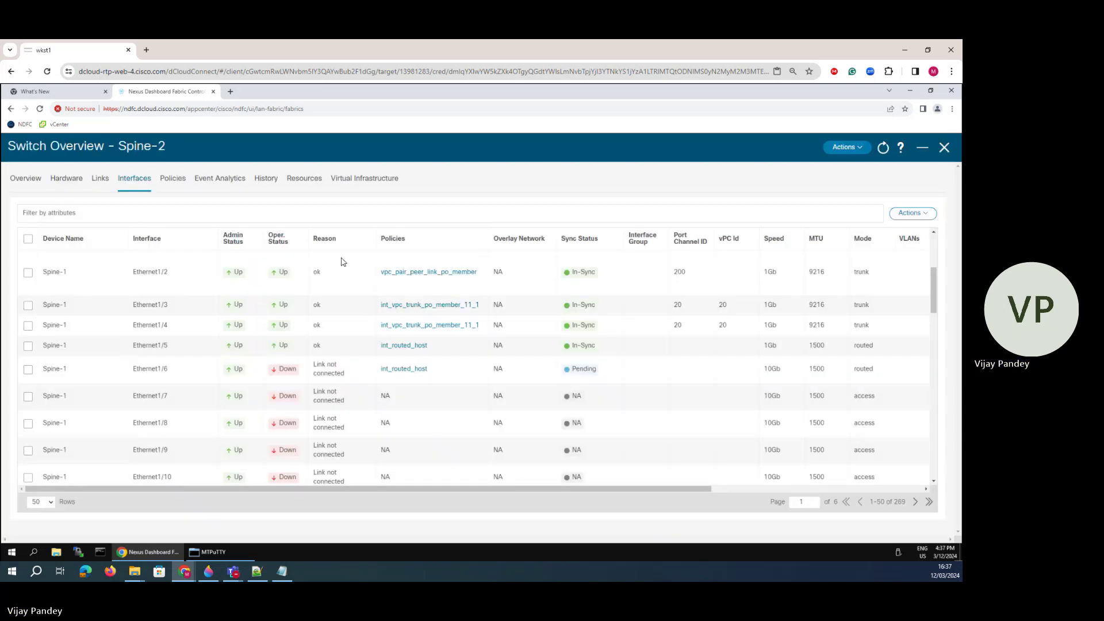
{"action": "scroll", "coordinate": [138, 371], "scroll_direction": "down", "scroll_amount": 15}
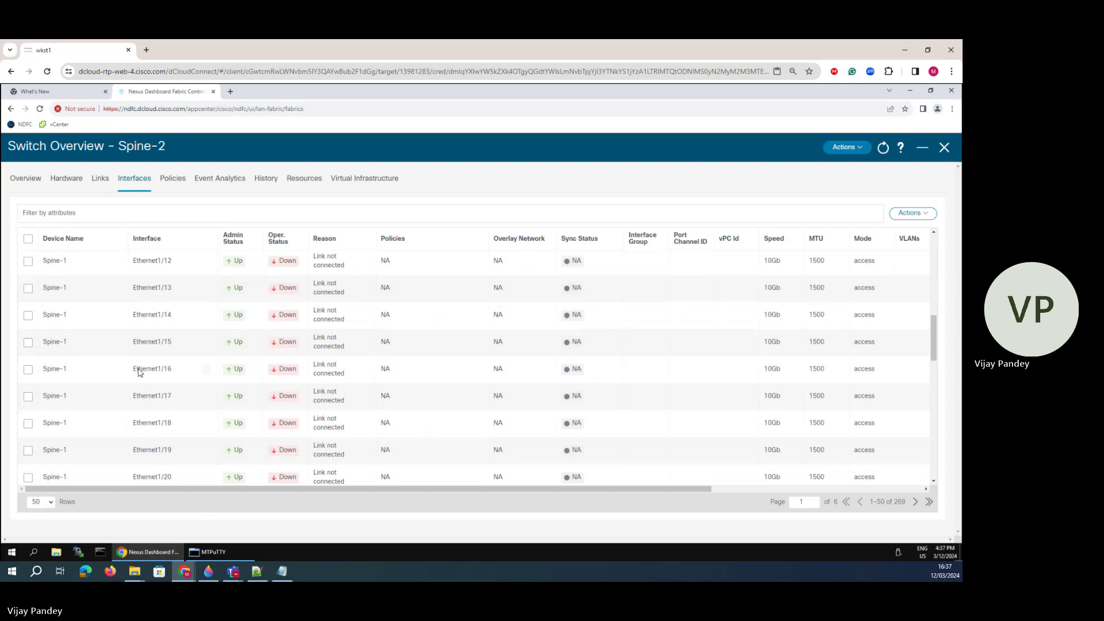
{"action": "scroll", "coordinate": [109, 368], "scroll_direction": "up", "scroll_amount": 15}
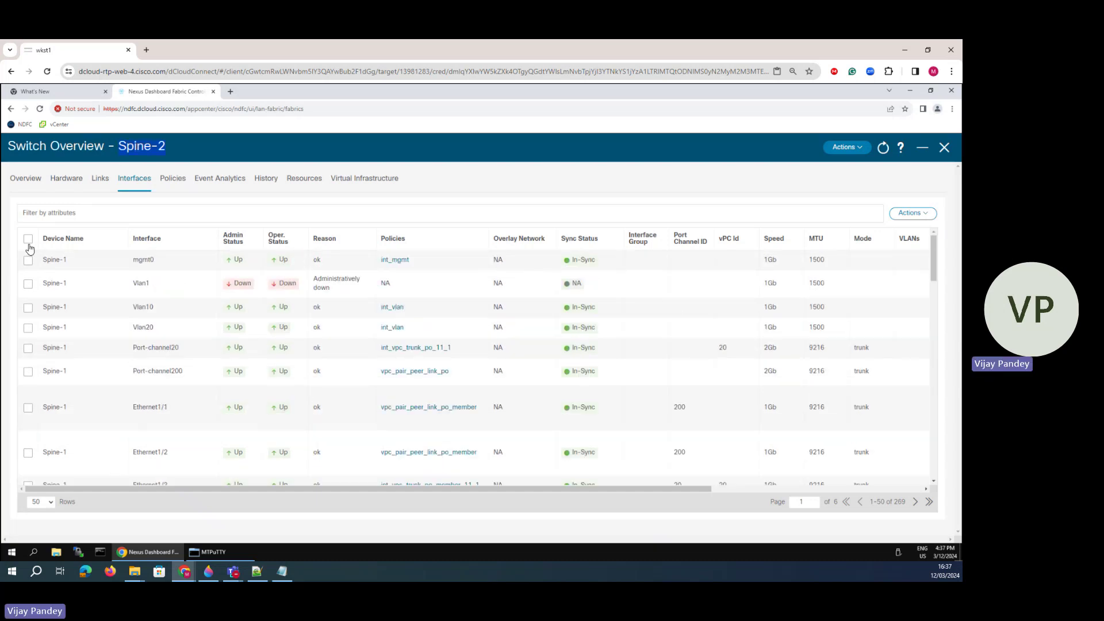
{"action": "left_click", "coordinate": [27, 178]}
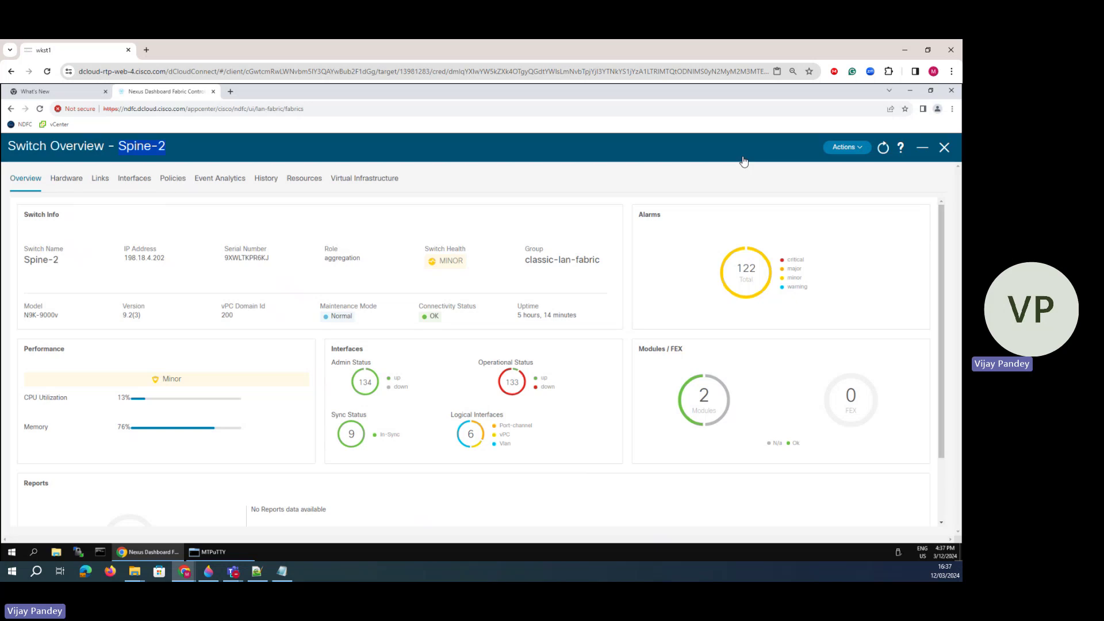
{"action": "left_click", "coordinate": [944, 149]}
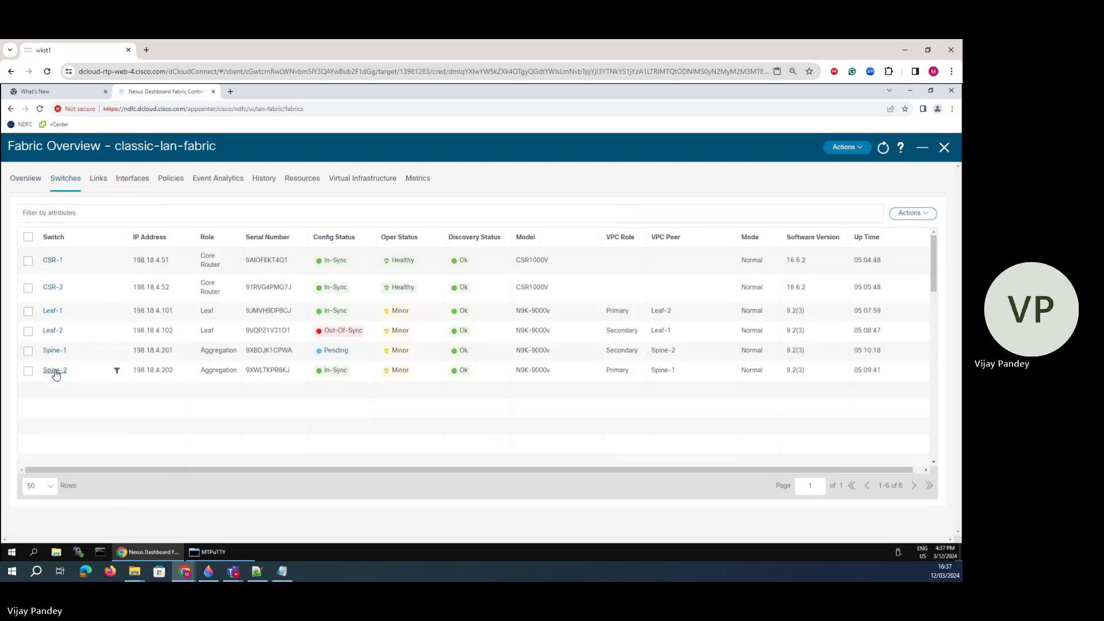
{"action": "left_click", "coordinate": [54, 371]}
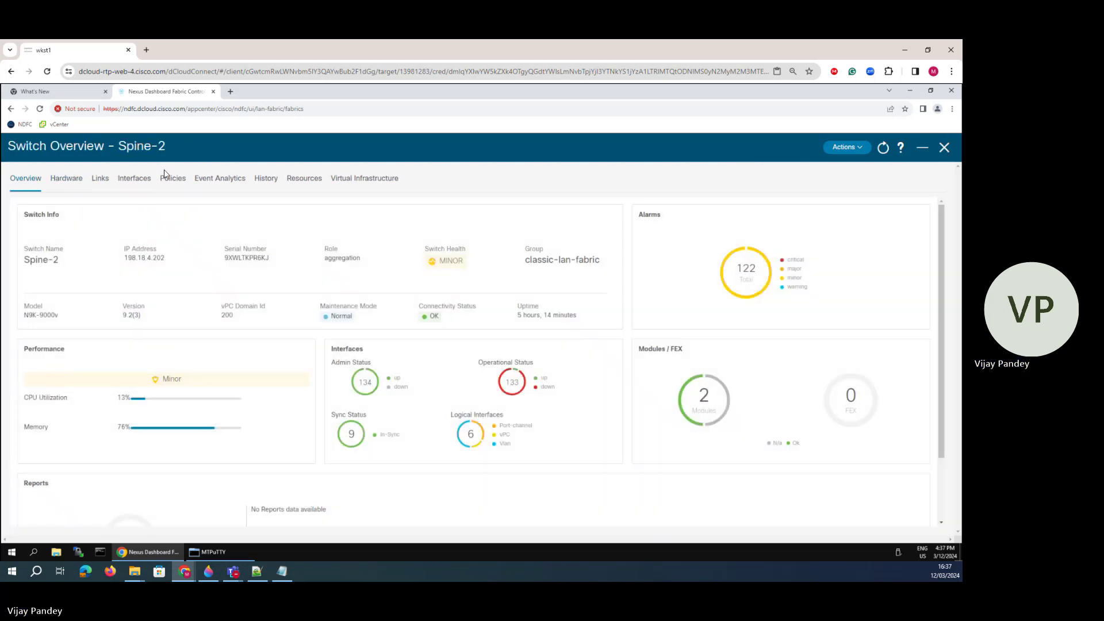
{"action": "left_click", "coordinate": [130, 180]}
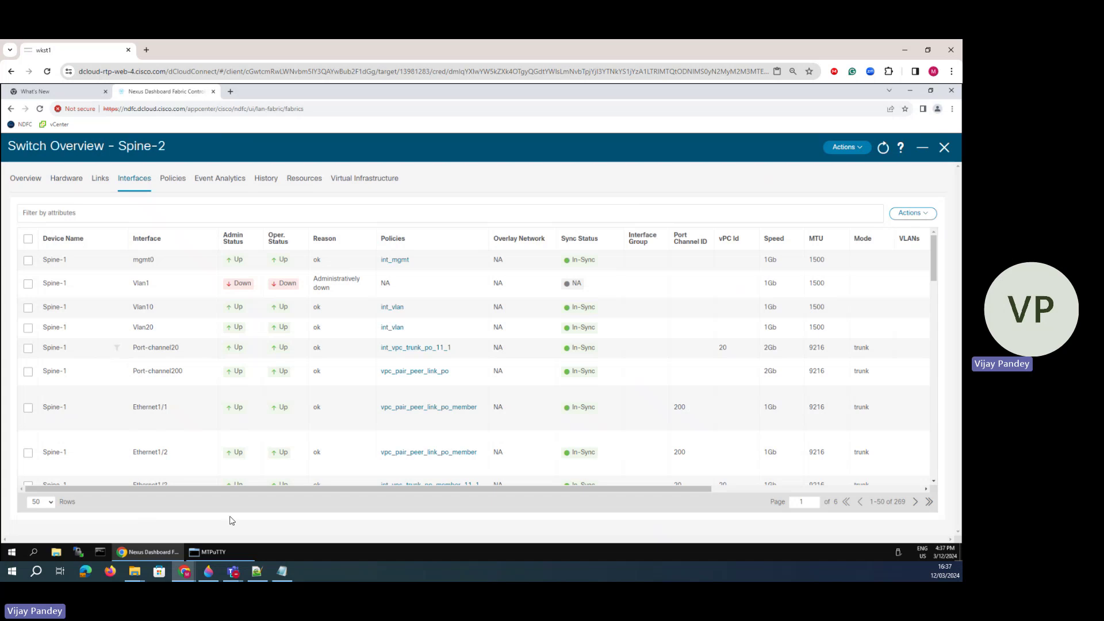
{"action": "left_click", "coordinate": [223, 550]}
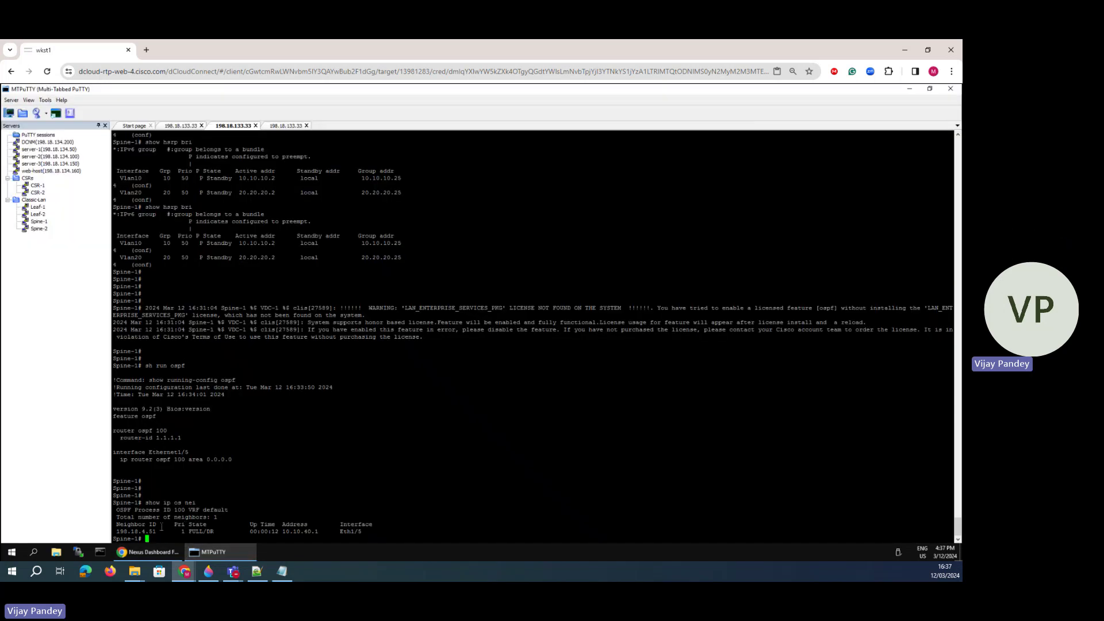
{"action": "left_click_drag", "start_coordinate": [163, 525], "coordinate": [114, 509]}
{"action": "left_click", "coordinate": [151, 552]}
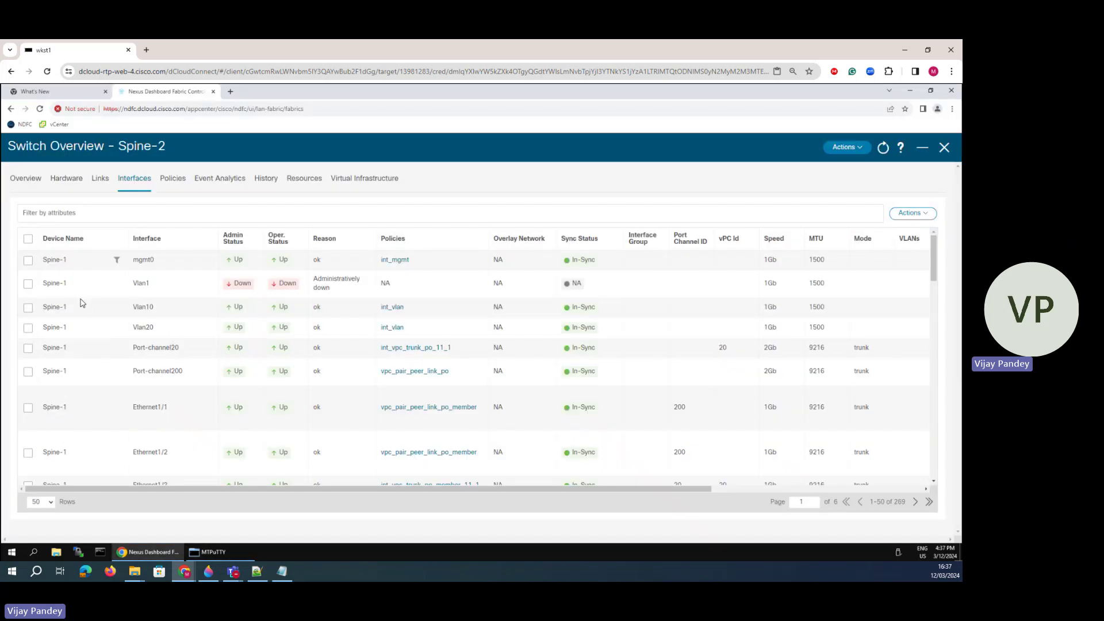
{"action": "left_click", "coordinate": [946, 149]}
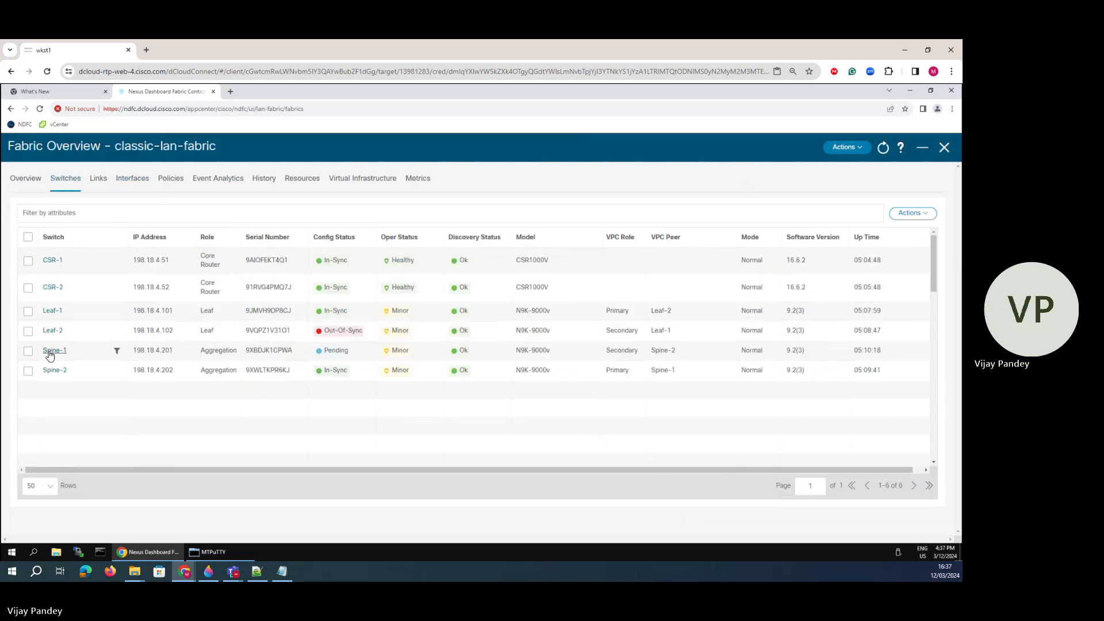
{"action": "left_click", "coordinate": [50, 352]}
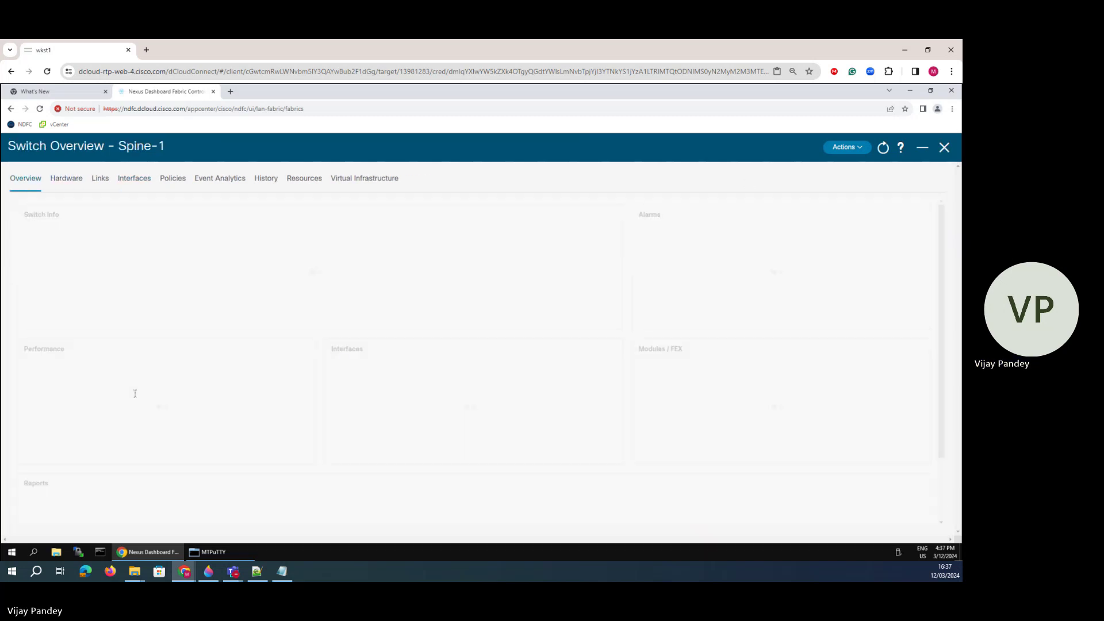
{"action": "left_click", "coordinate": [145, 179]}
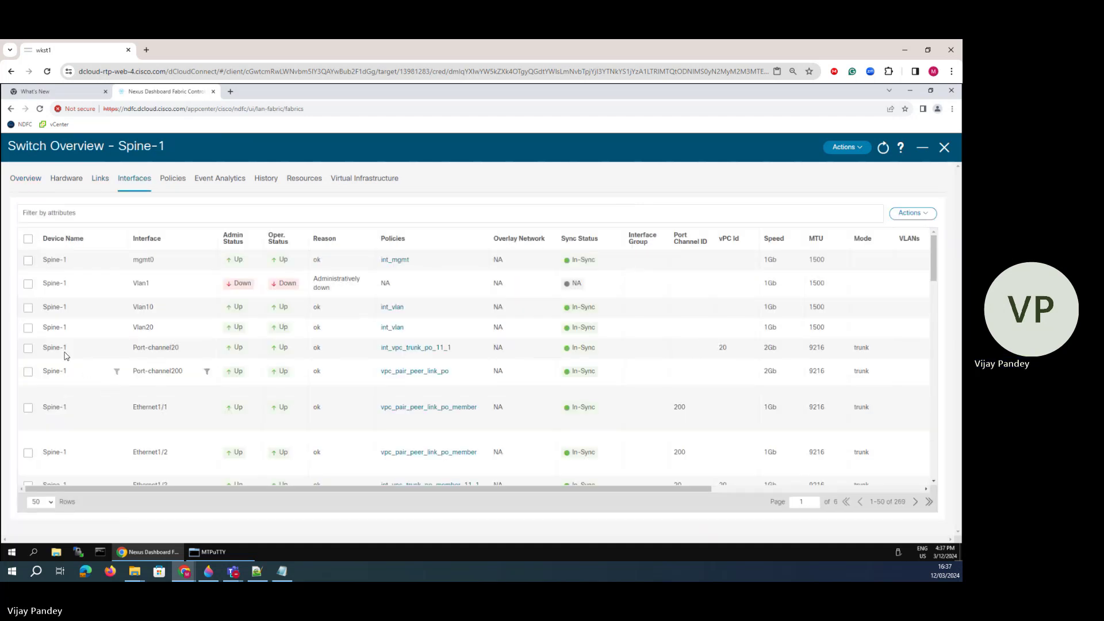
{"action": "scroll", "coordinate": [179, 405], "scroll_direction": "down", "scroll_amount": 3}
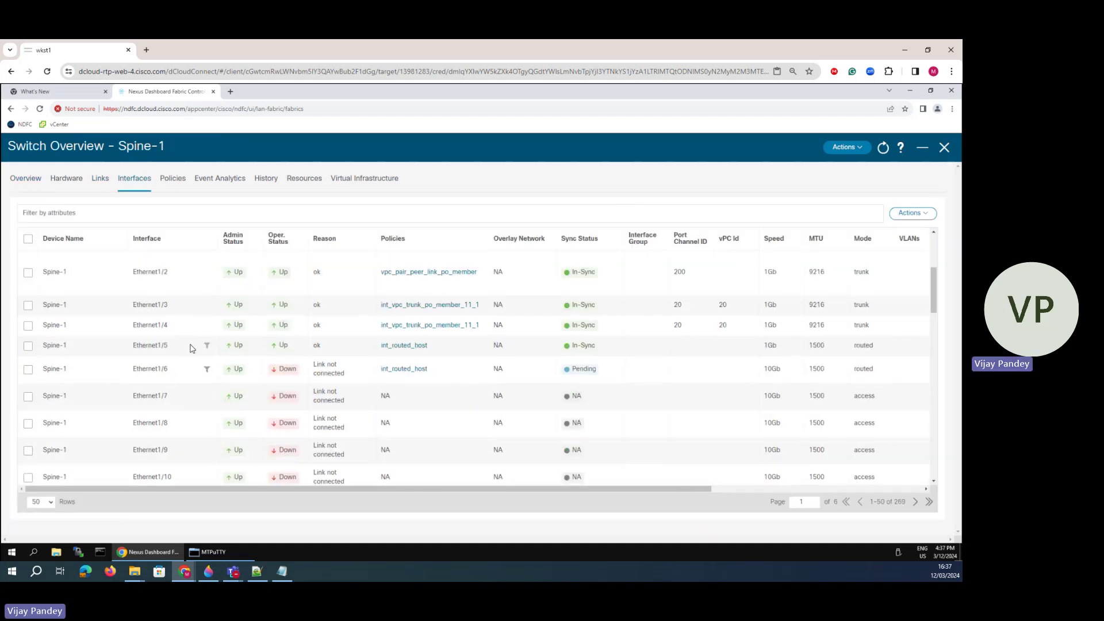
{"action": "left_click_drag", "start_coordinate": [223, 345], "coordinate": [457, 349]}
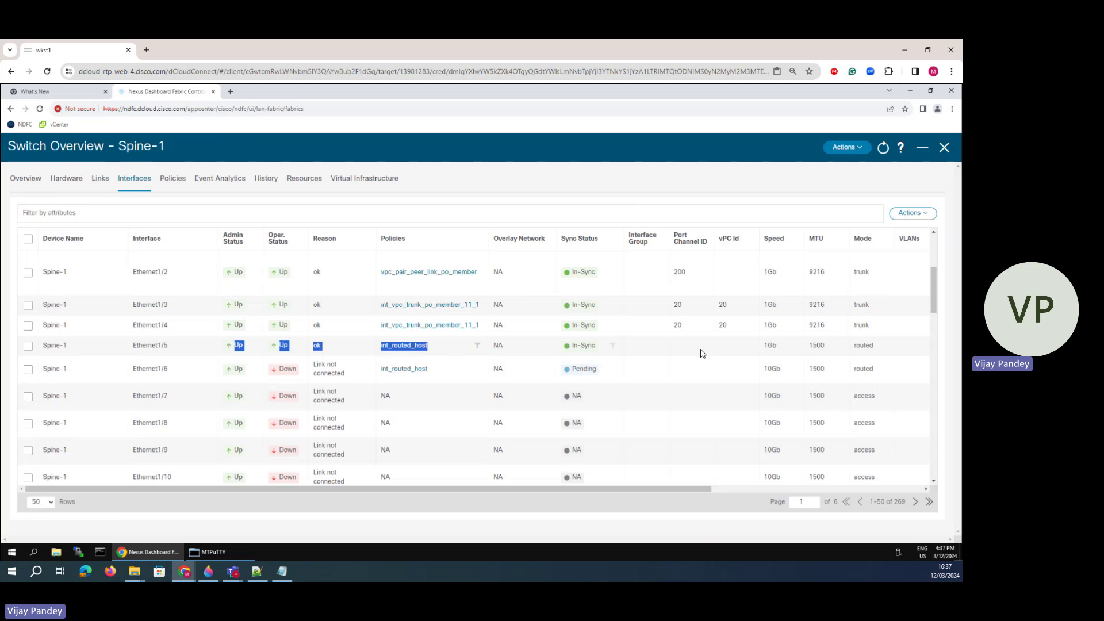
{"action": "left_click", "coordinate": [943, 148]}
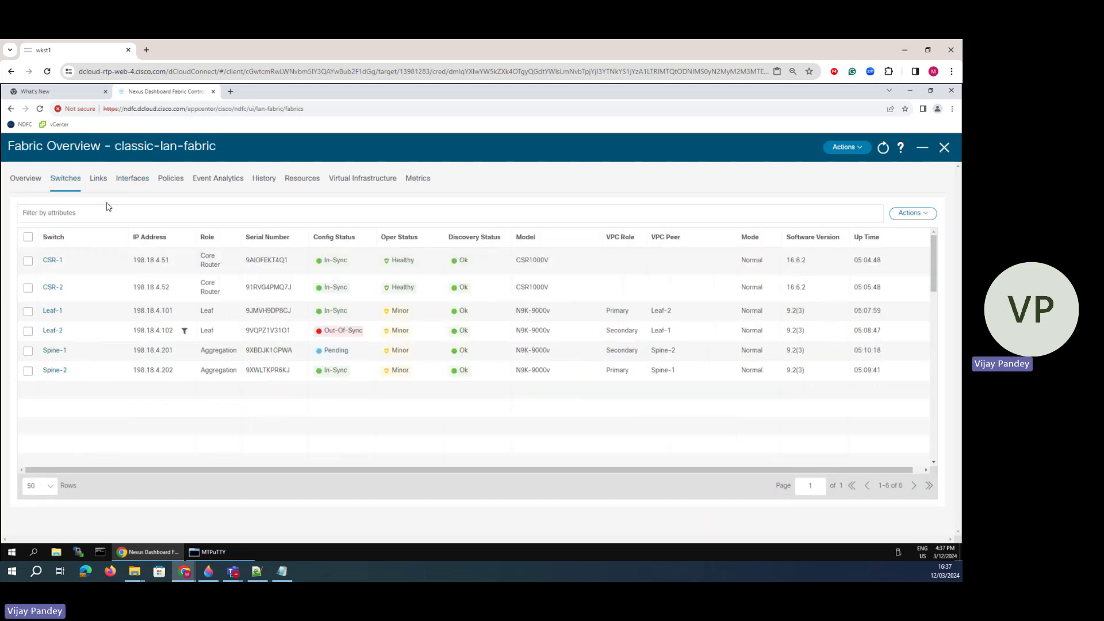
{"action": "left_click", "coordinate": [944, 148]}
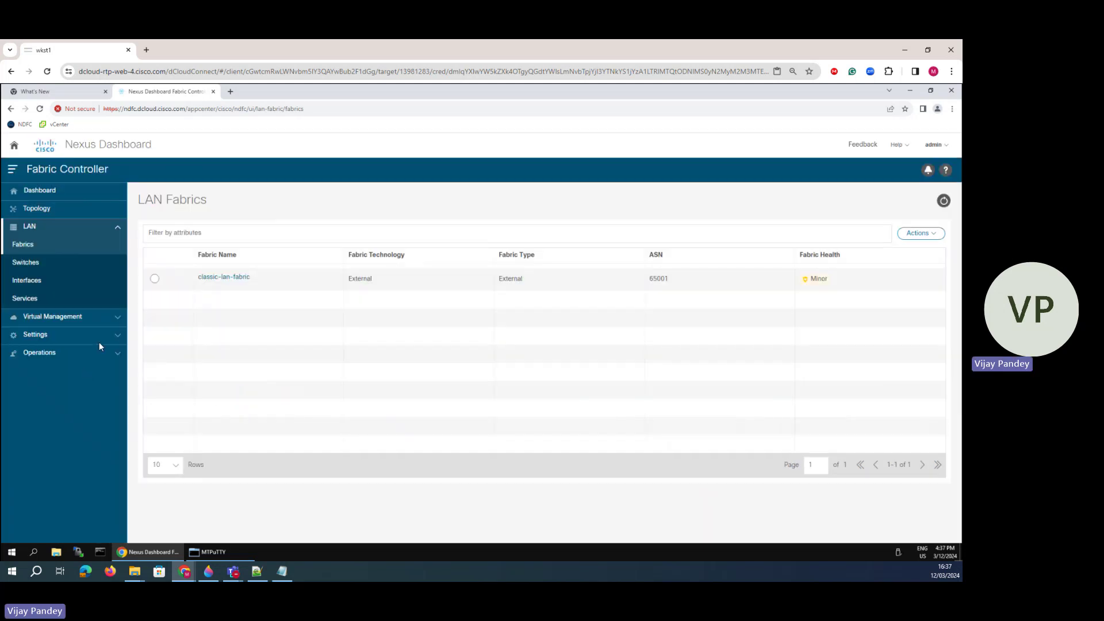
{"action": "left_click", "coordinate": [224, 277]}
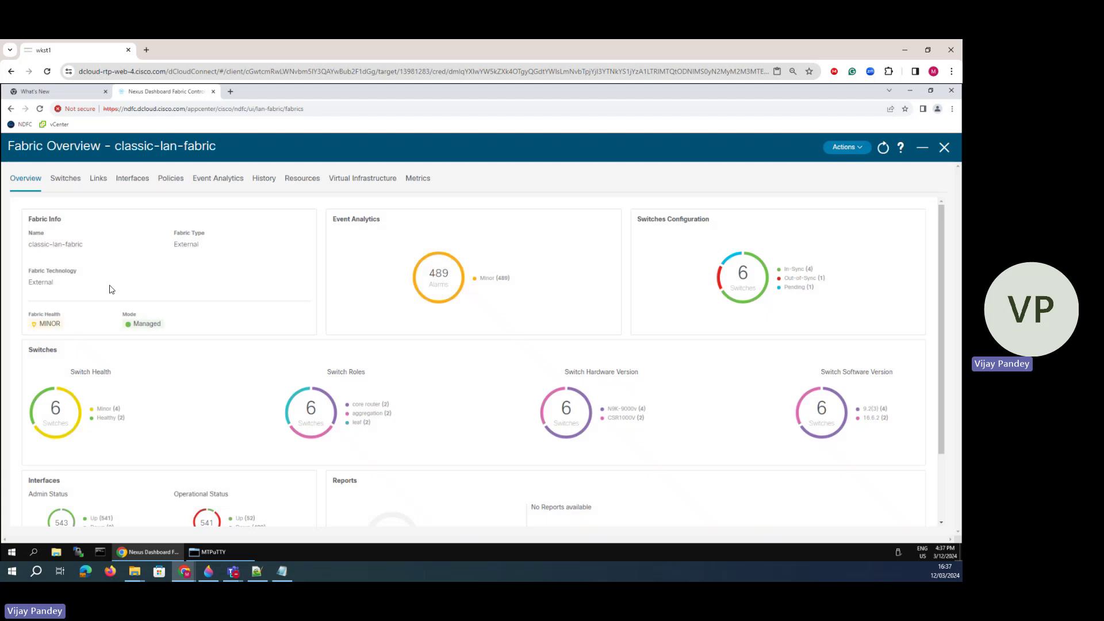
{"action": "left_click", "coordinate": [65, 178]}
{"action": "double_click", "coordinate": [51, 370]}
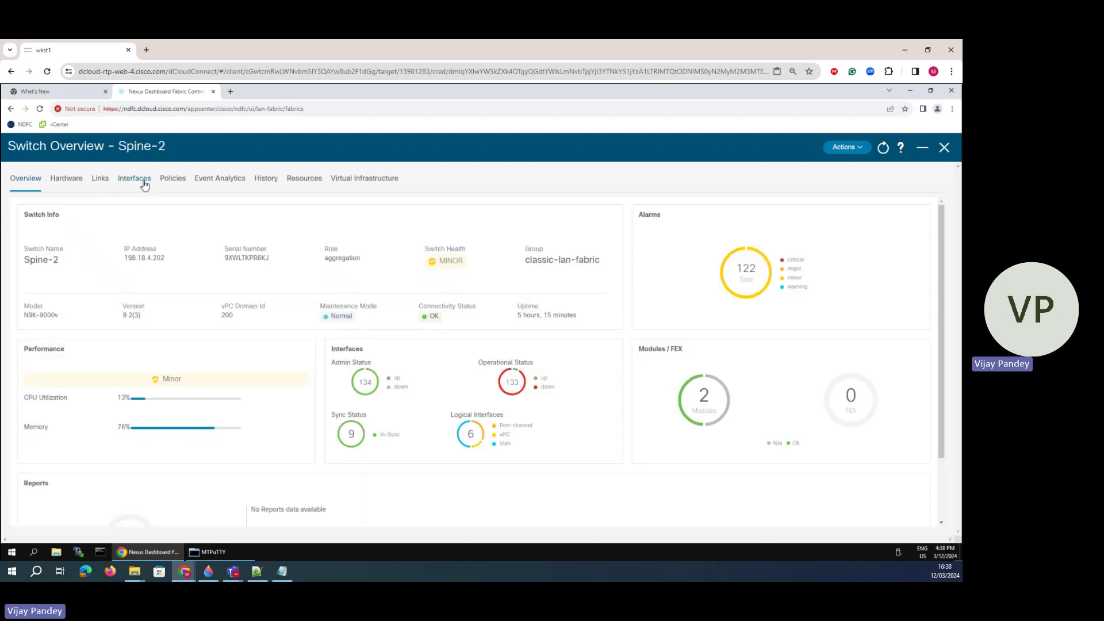
{"action": "left_click", "coordinate": [144, 182]}
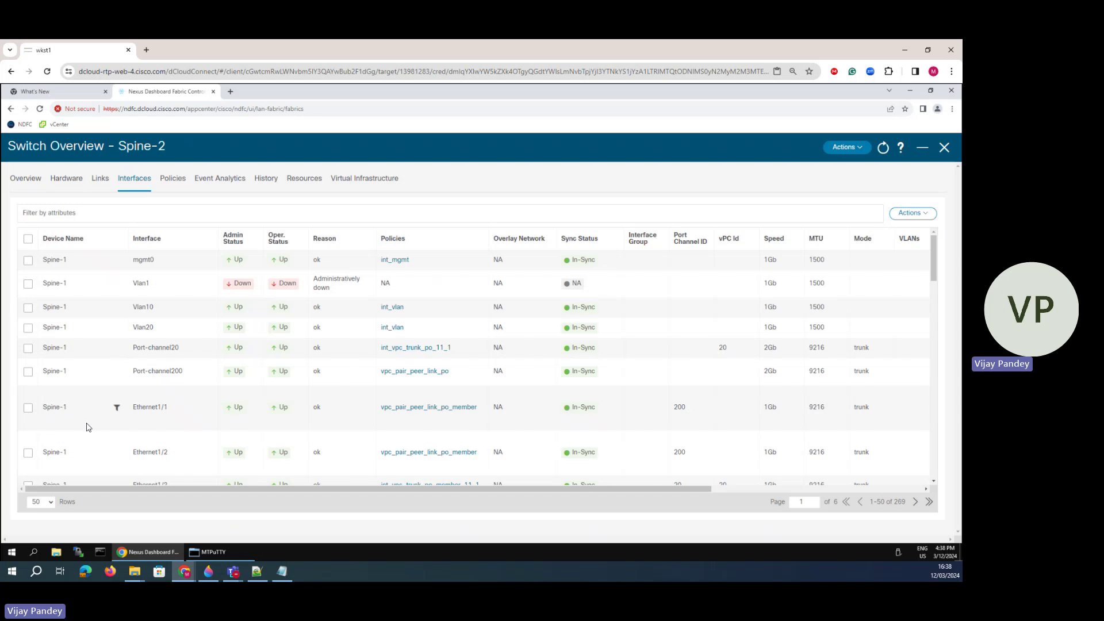
{"action": "scroll", "coordinate": [118, 436], "scroll_direction": "down", "scroll_amount": 6}
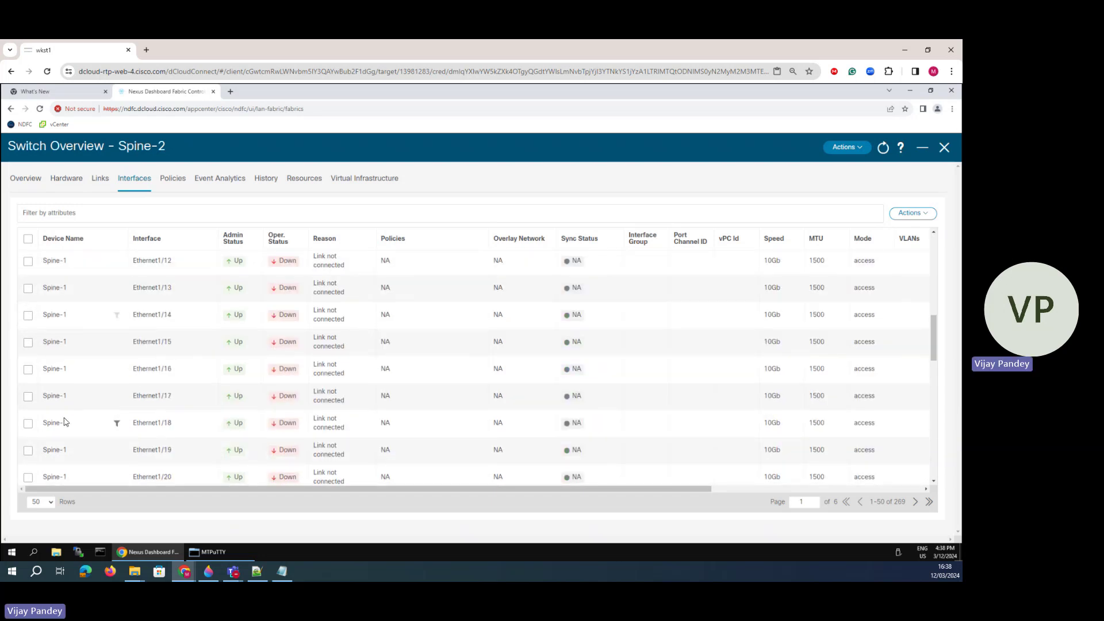
{"action": "scroll", "coordinate": [66, 421], "scroll_direction": "up", "scroll_amount": 3}
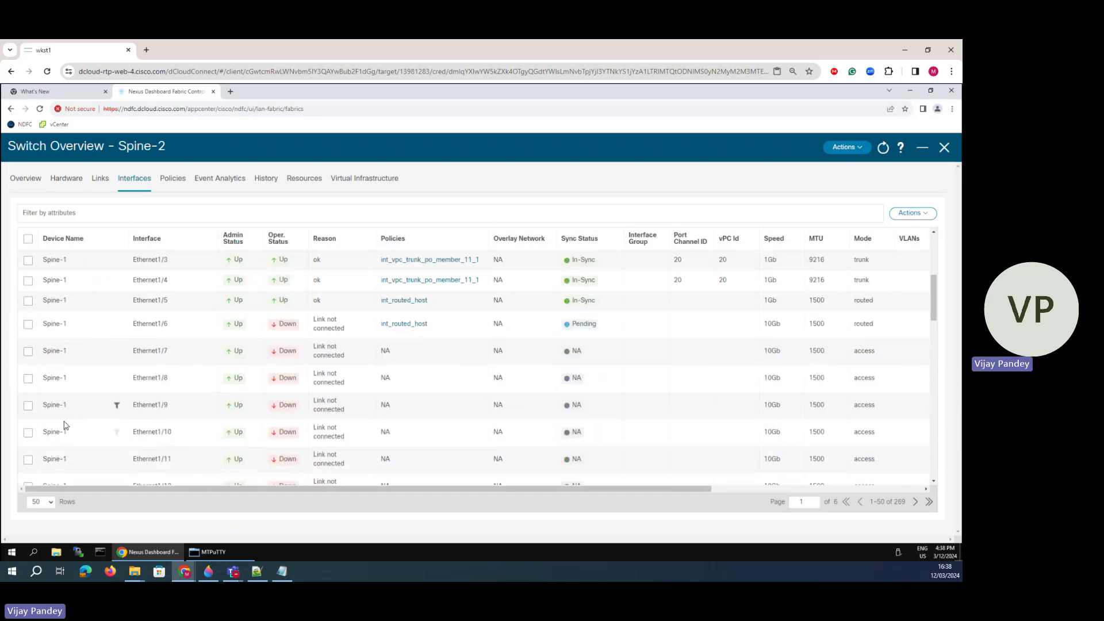
- Review Ethernet1/6's pending int_routed_host expected config, then tick Spine-1's Ethernet1/5 row
{"action": "double_click", "coordinate": [402, 324]}
{"action": "left_click", "coordinate": [406, 324]}
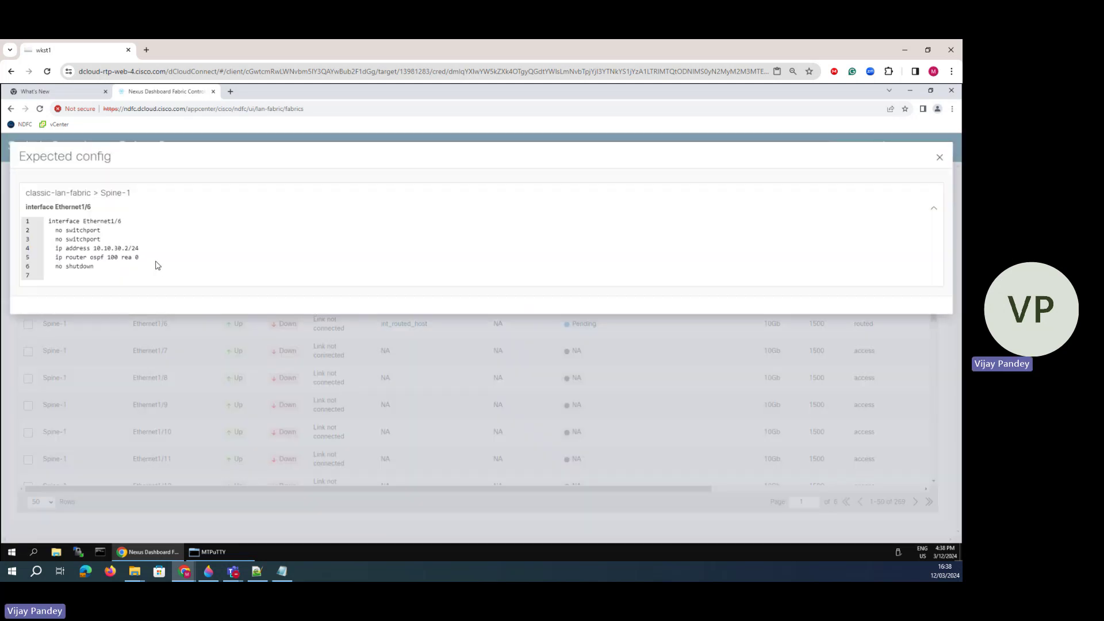
{"action": "left_click_drag", "start_coordinate": [139, 258], "coordinate": [62, 220]}
{"action": "left_click", "coordinate": [940, 158]}
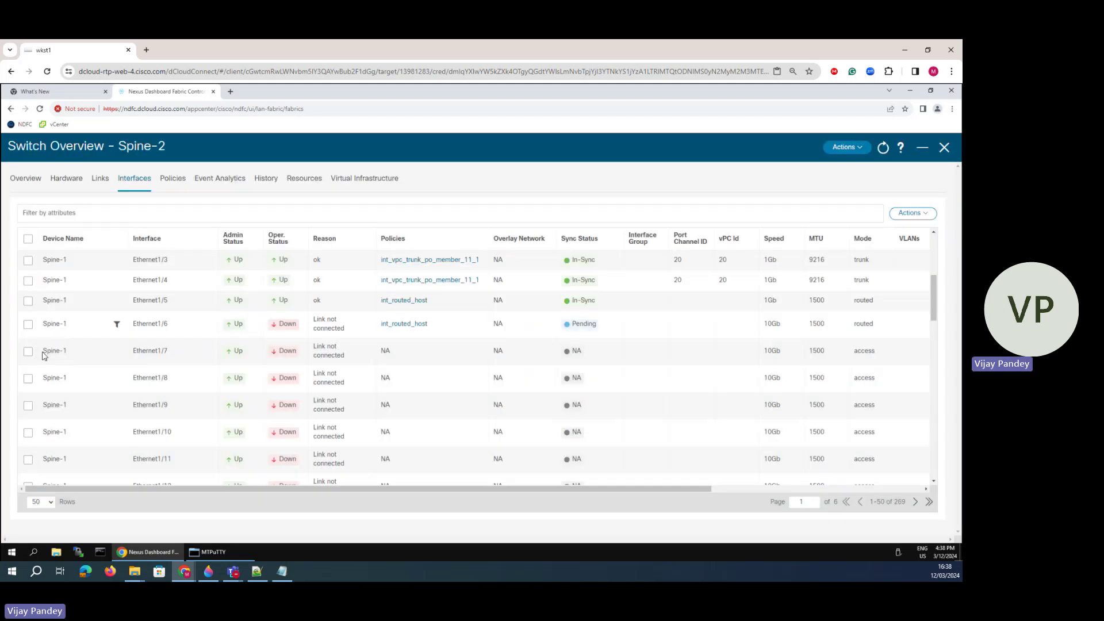
{"action": "left_click", "coordinate": [27, 301]}
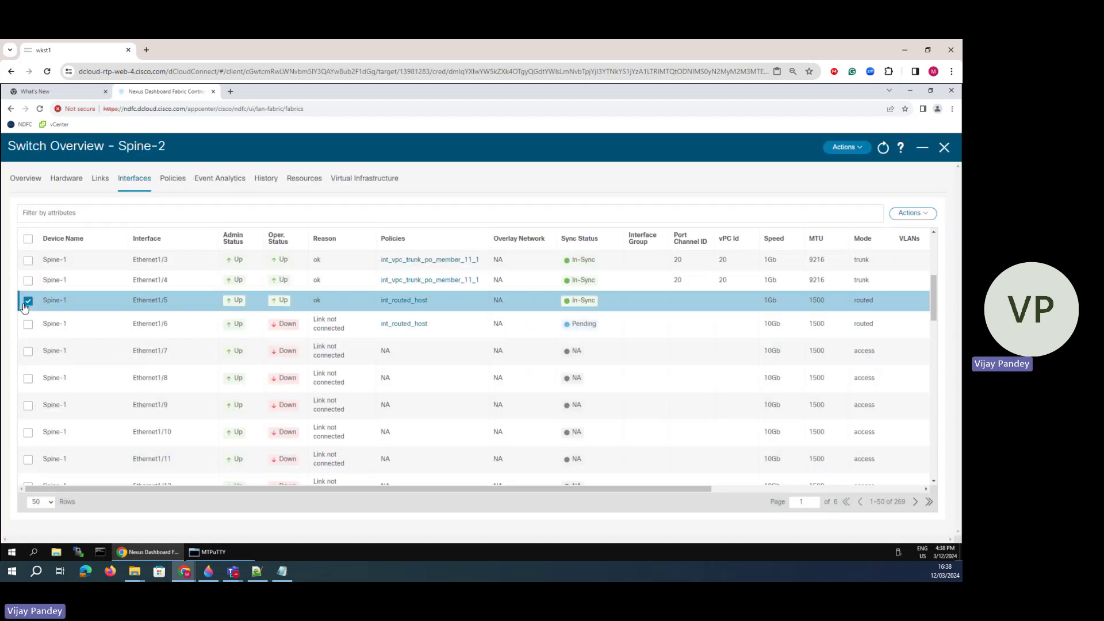
- Edit Ethernet1/5's interface IP from 10.10.40.2 to 10.10.60.2, save, and close the edit form
{"action": "left_click", "coordinate": [912, 213]}
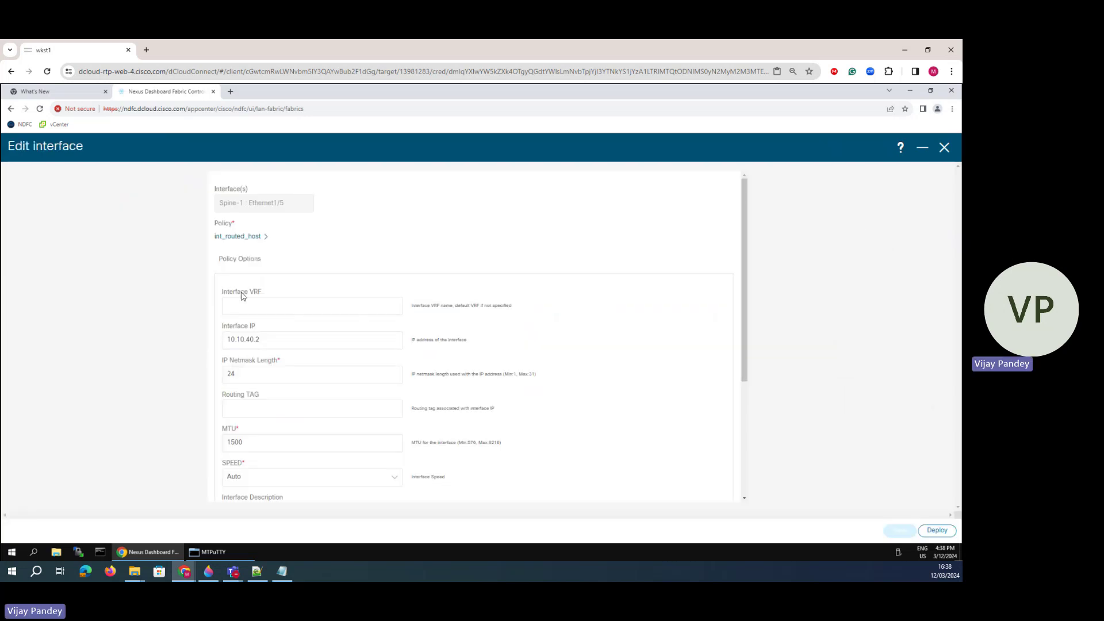
{"action": "left_click", "coordinate": [254, 340]}
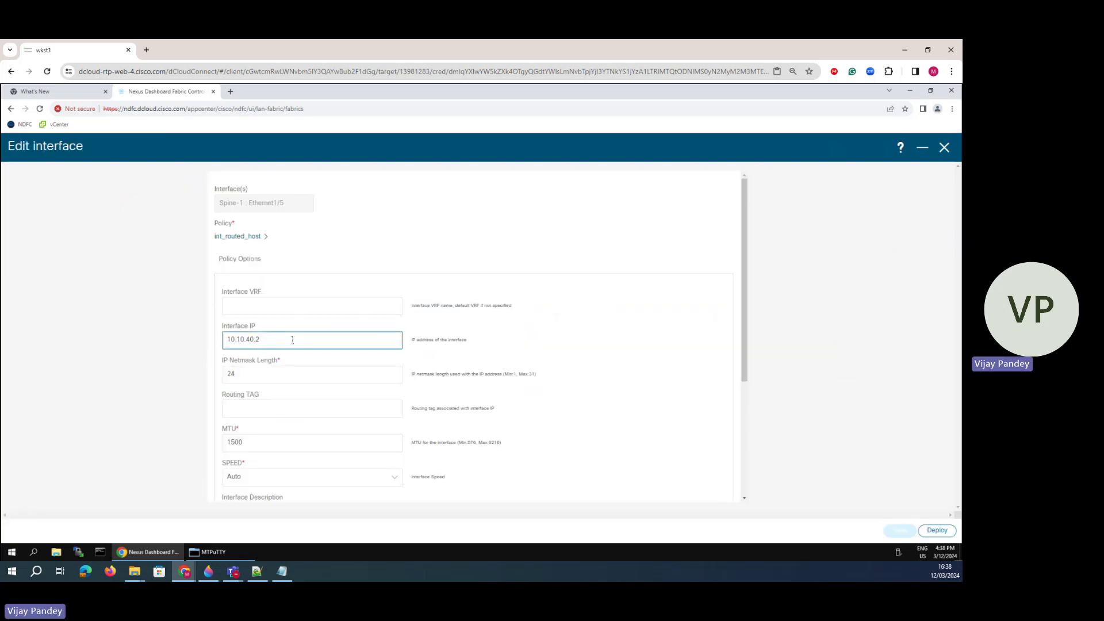
{"action": "key", "text": "BackSpace"}
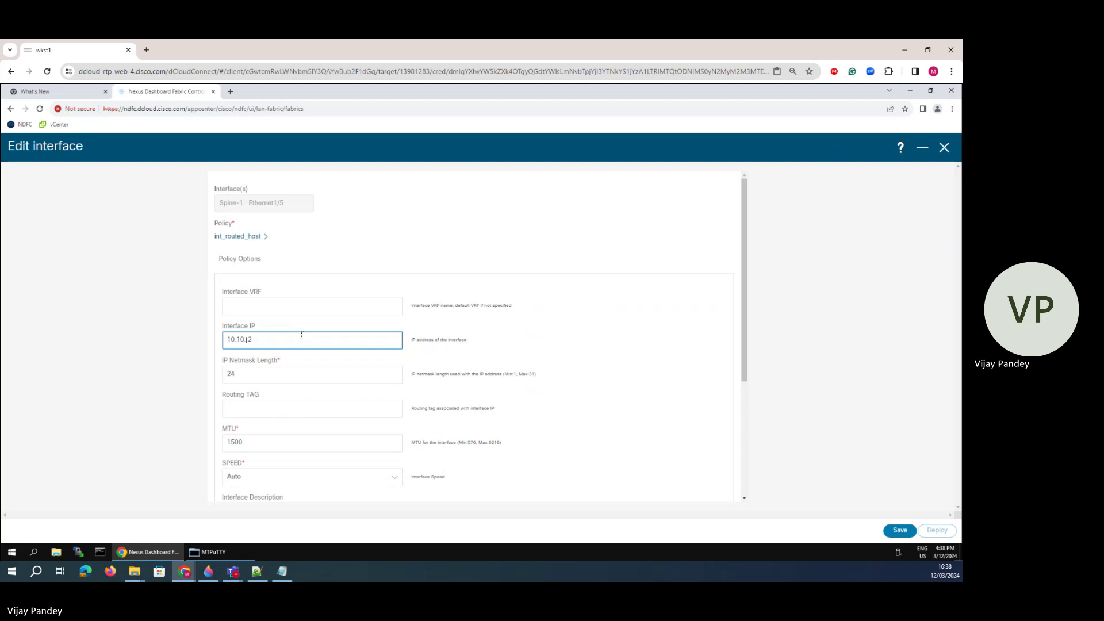
{"action": "type", "text": "60."}
{"action": "scroll", "coordinate": [249, 386], "scroll_direction": "down", "scroll_amount": 3}
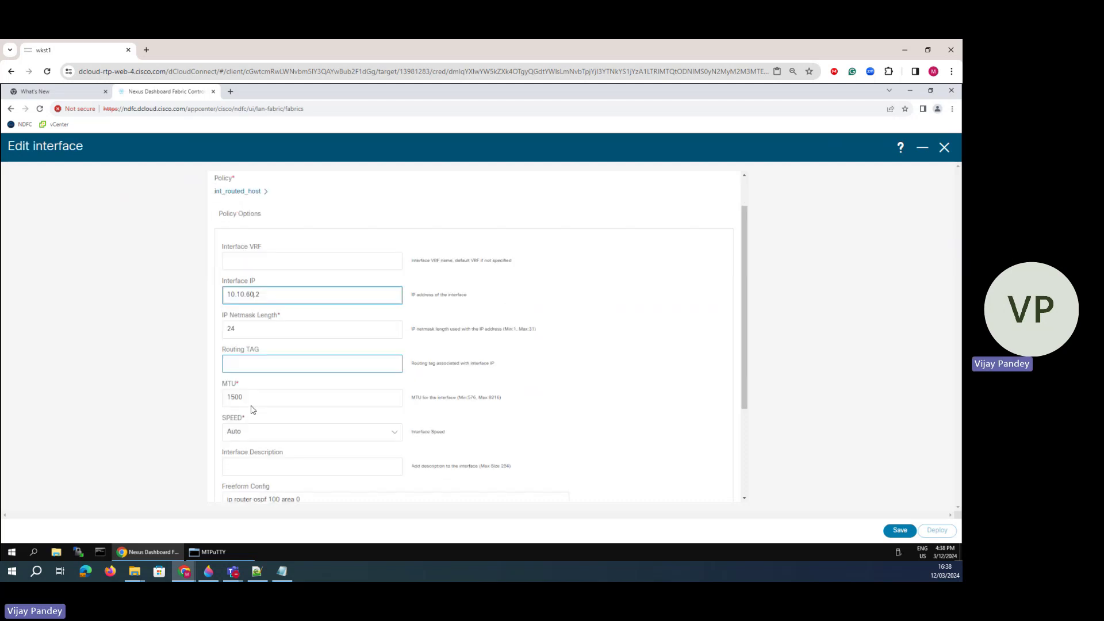
{"action": "left_click", "coordinate": [892, 531]}
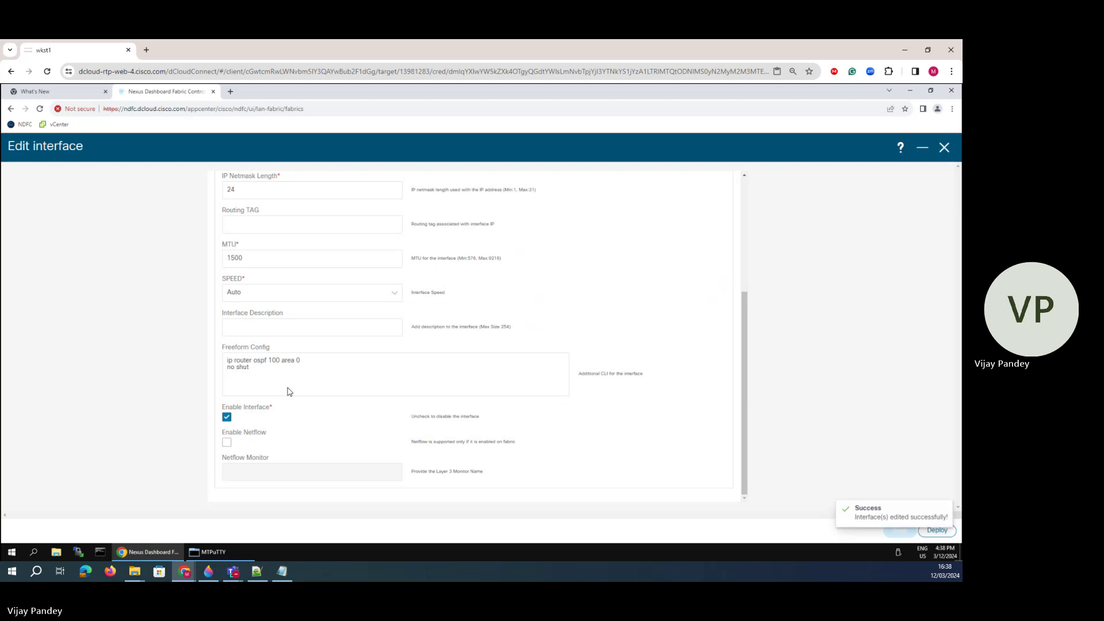
{"action": "left_click", "coordinate": [944, 148]}
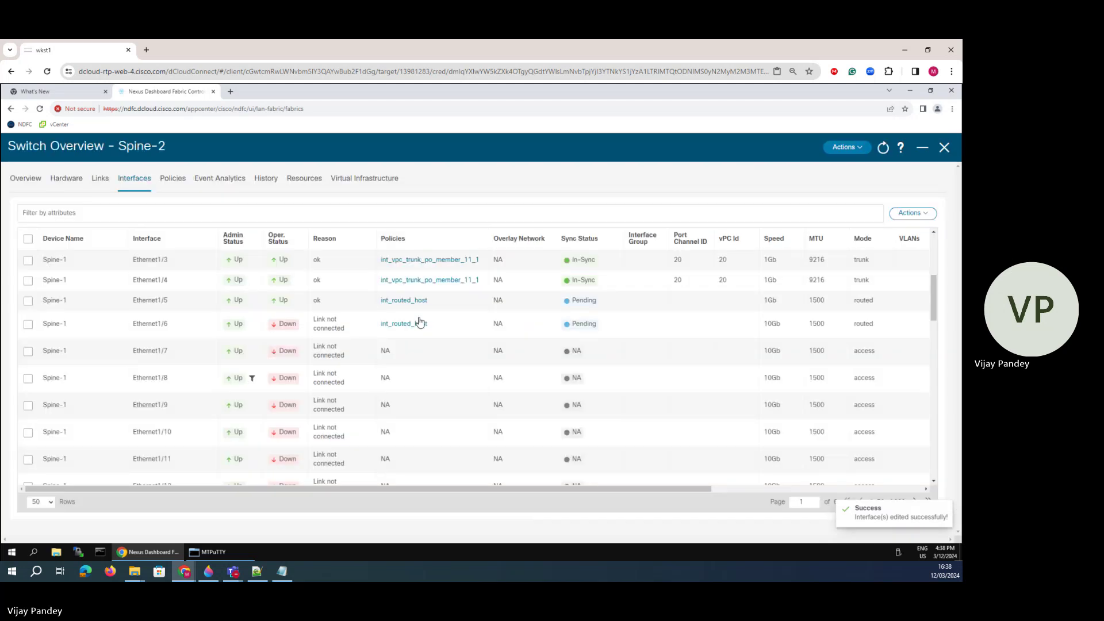
- Correct Ethernet1/6's freeform config to 'ip router ospf 100 area 0' plus 'no shut' and save
{"action": "left_click", "coordinate": [28, 325]}
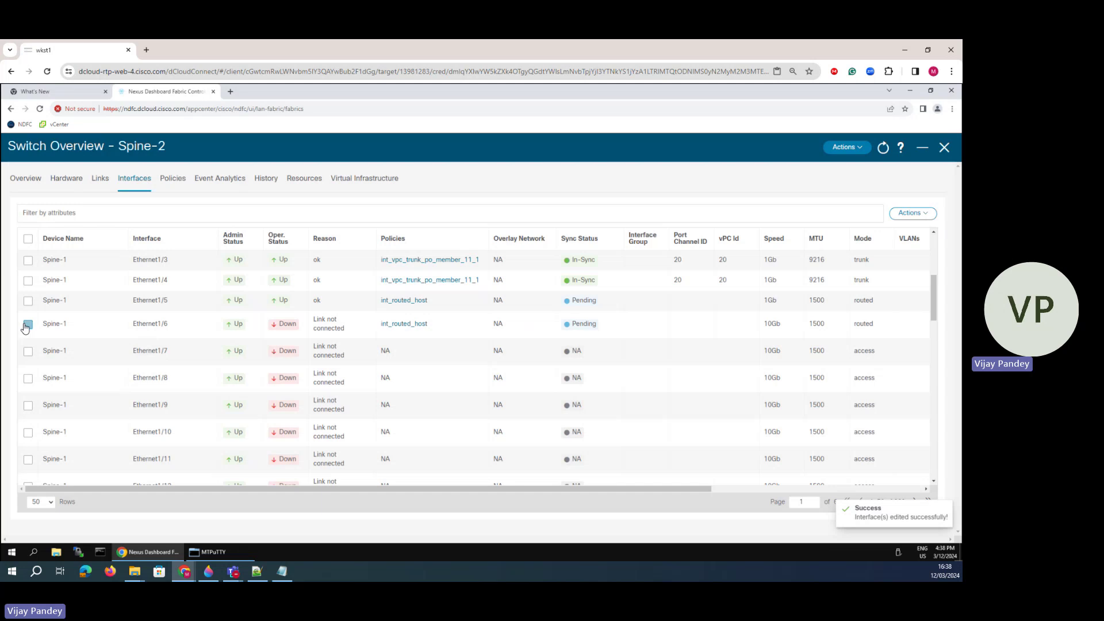
{"action": "left_click", "coordinate": [921, 214]}
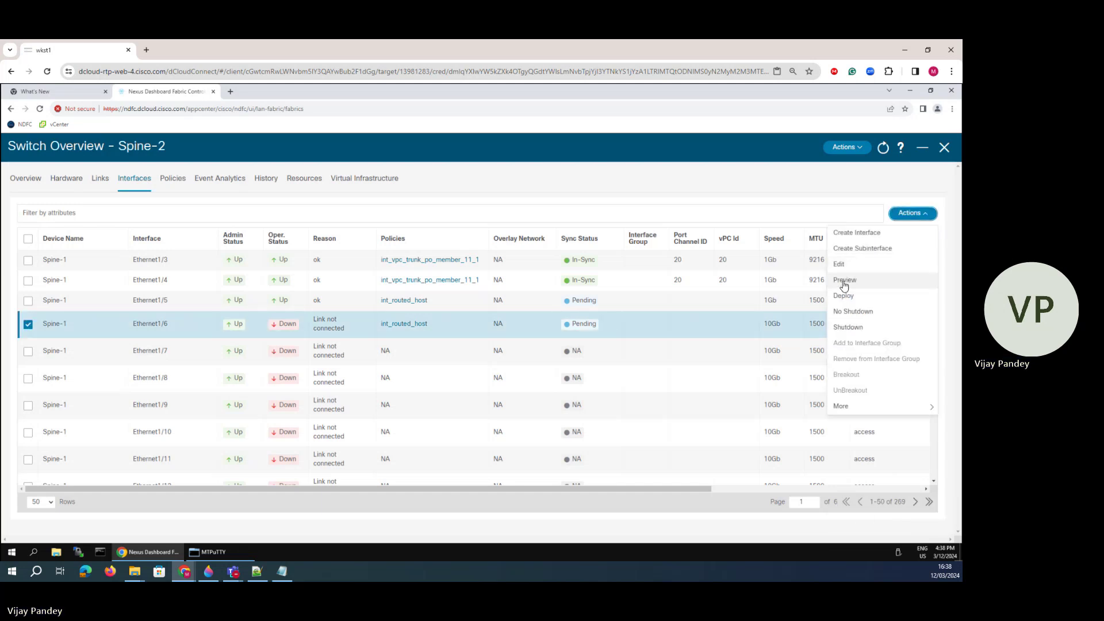
{"action": "left_click", "coordinate": [840, 268]}
{"action": "scroll", "coordinate": [249, 389], "scroll_direction": "down", "scroll_amount": 3}
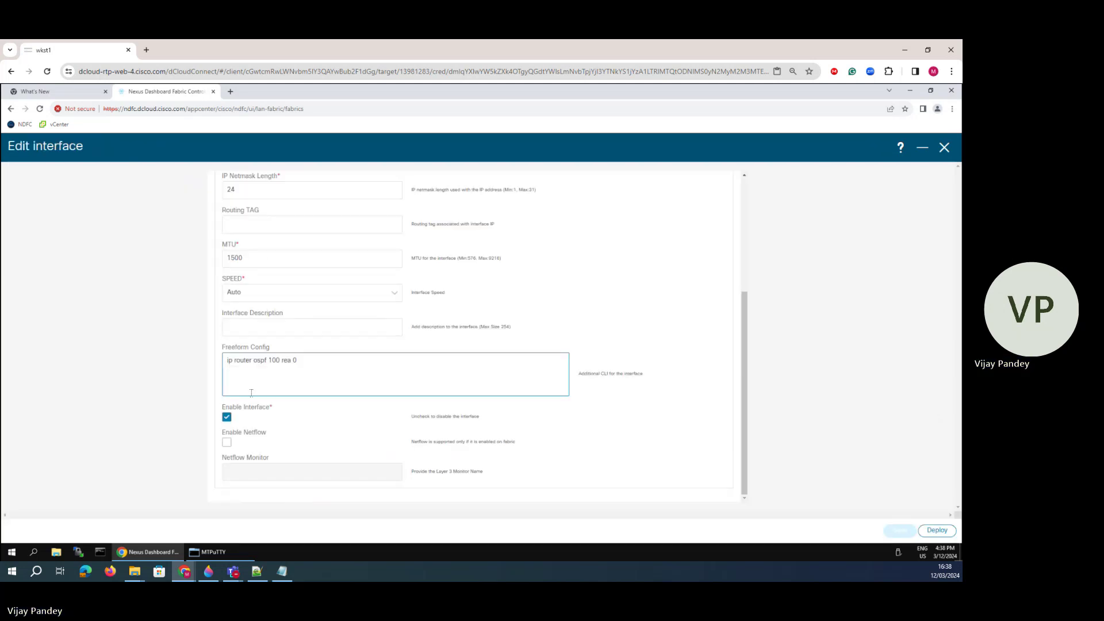
{"action": "left_click", "coordinate": [303, 363]}
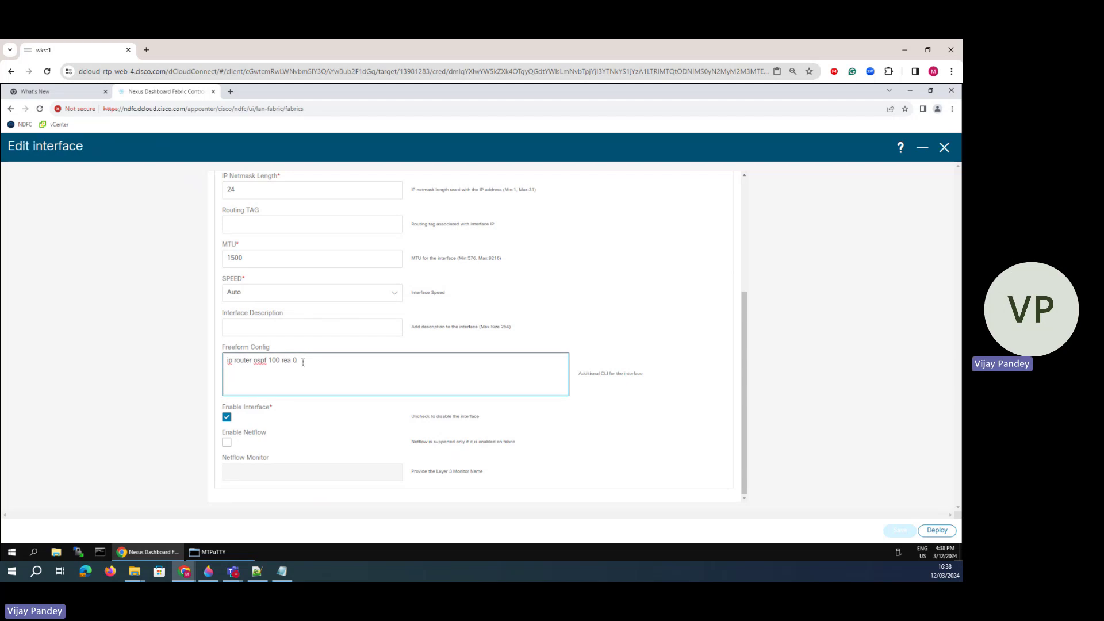
{"action": "key", "text": "BackSpace"}
{"action": "key", "text": "BackSpace"}
{"action": "key", "text": "BackSpace"}
{"action": "key", "text": "BackSpace"}
{"action": "key", "text": "BackSpace"}
{"action": "key", "text": "BackSpace"}
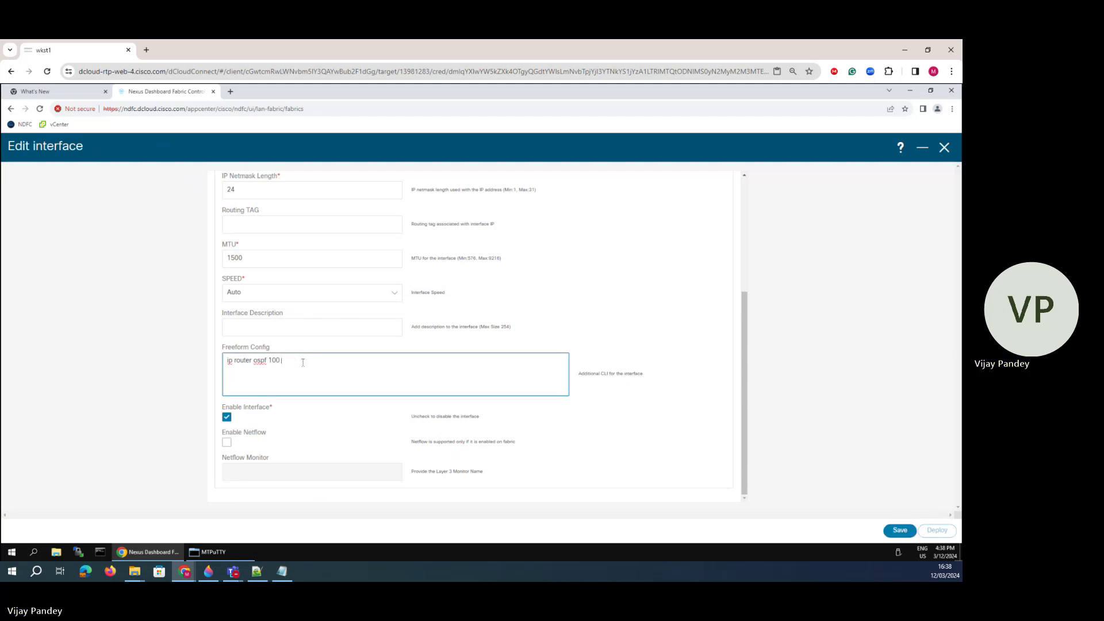
{"action": "type", "text": "area "}
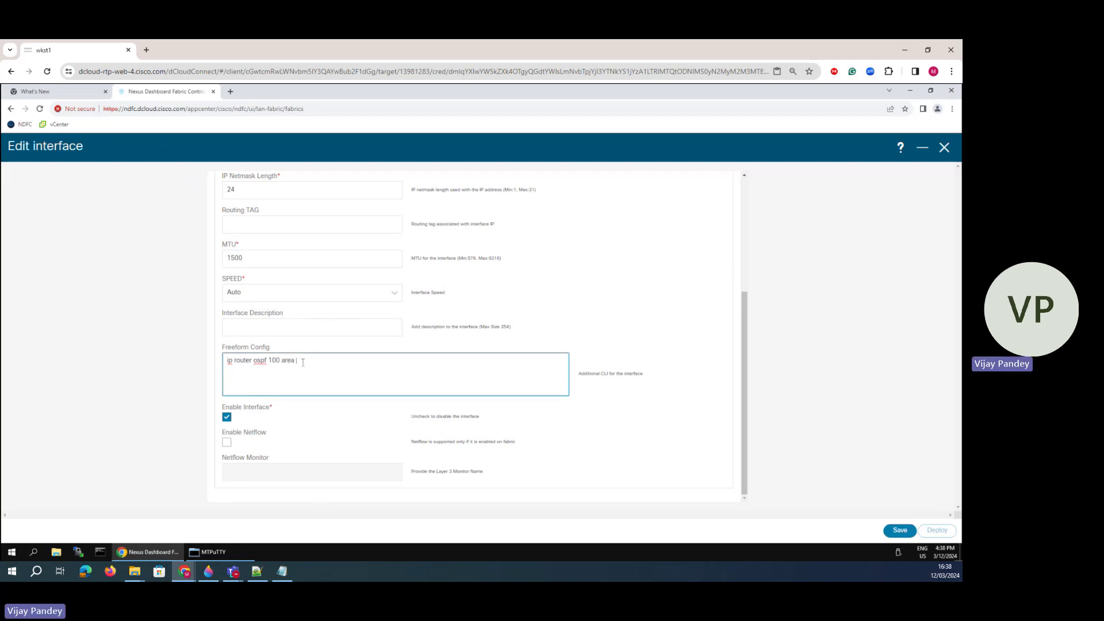
{"action": "type", "text": "0 no shut"}
{"action": "left_click", "coordinate": [893, 530]}
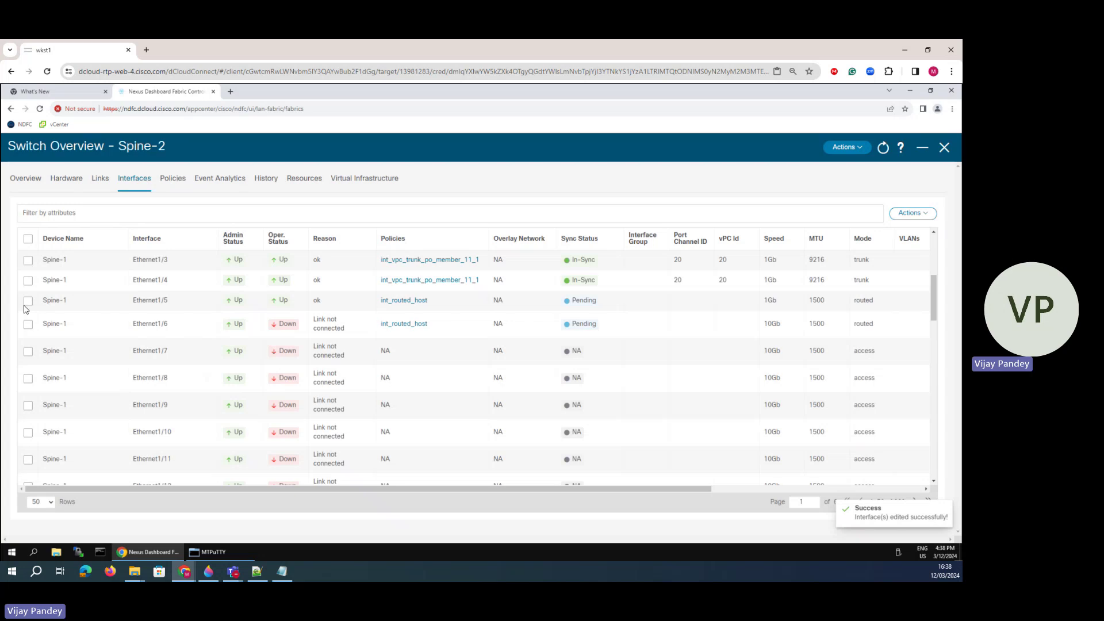
- Select Ethernet1/5 and Ethernet1/6 and deploy their pending configuration to Spine-1
{"action": "left_click", "coordinate": [27, 300]}
{"action": "left_click", "coordinate": [28, 324]}
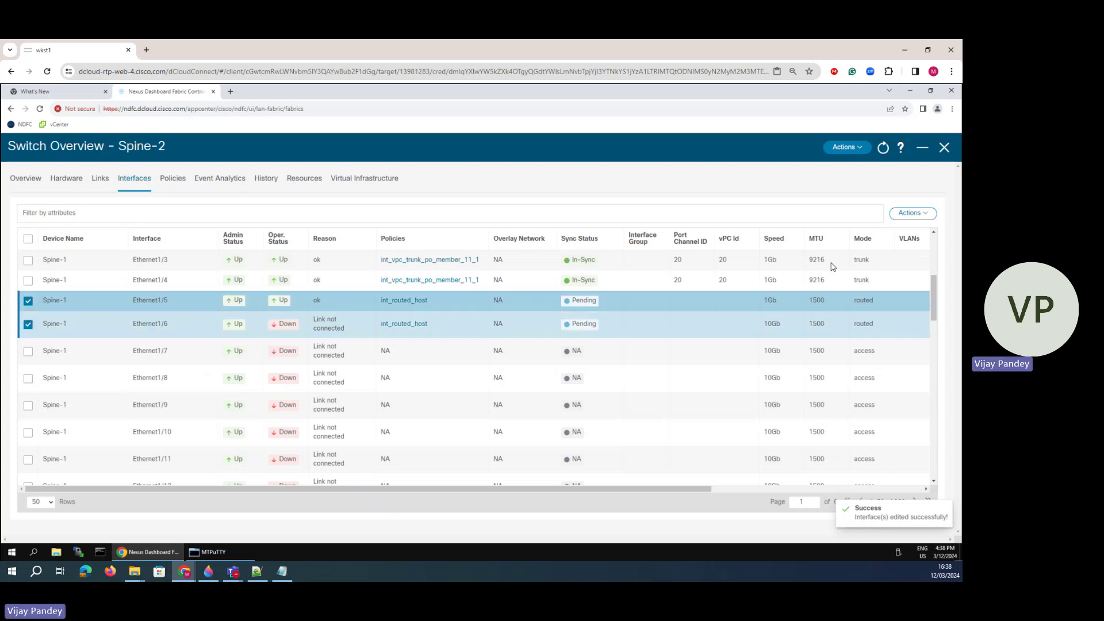
{"action": "left_click", "coordinate": [929, 214]}
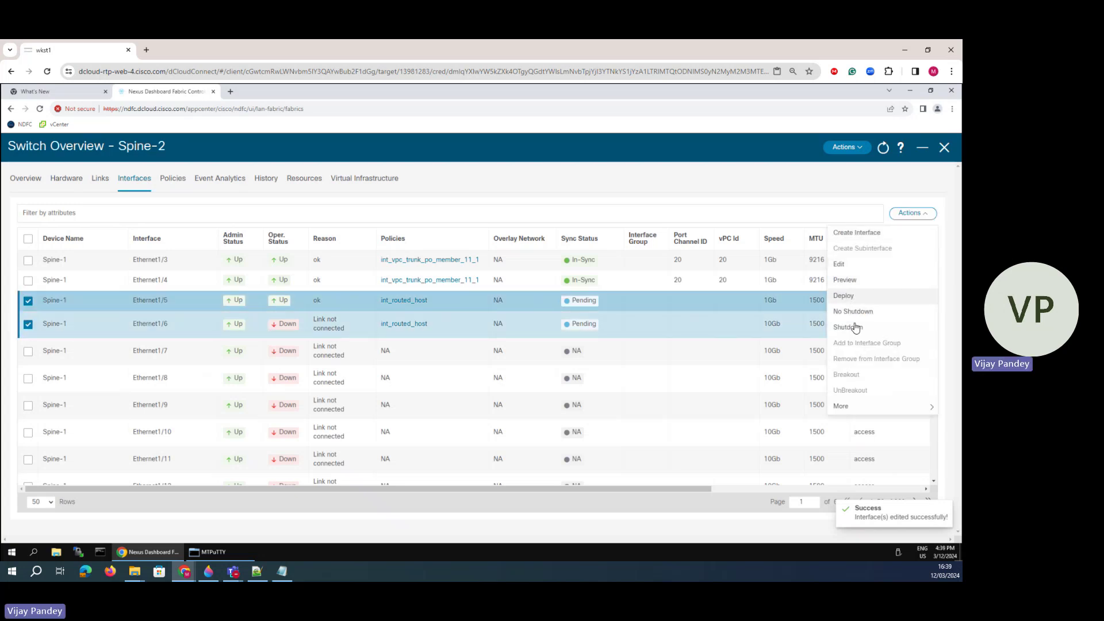
{"action": "left_click", "coordinate": [844, 295]}
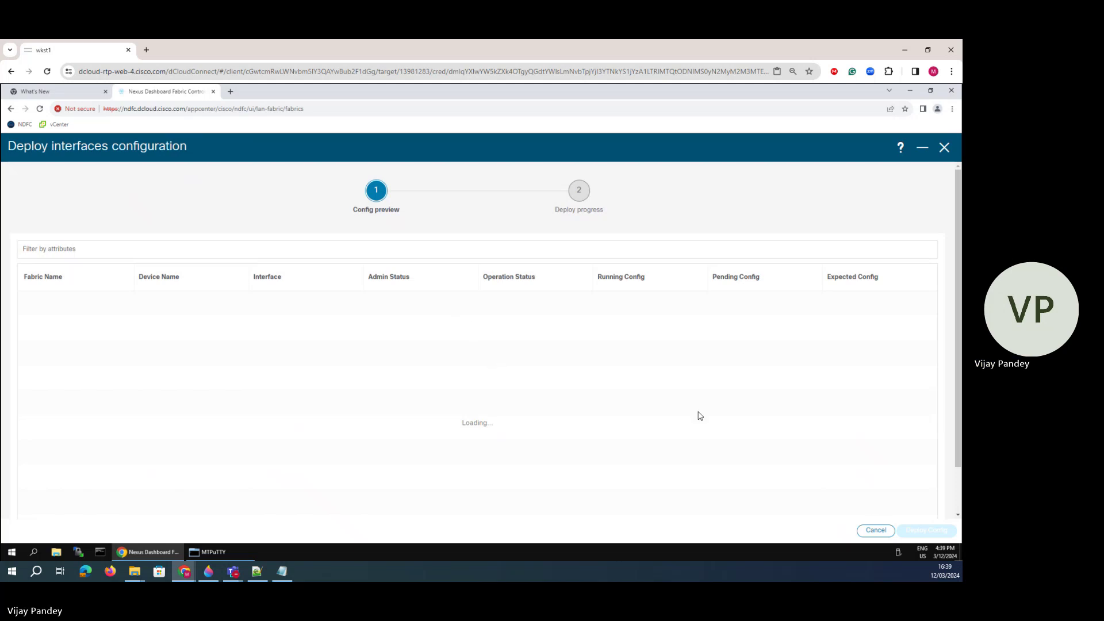
{"action": "left_click", "coordinate": [902, 530]}
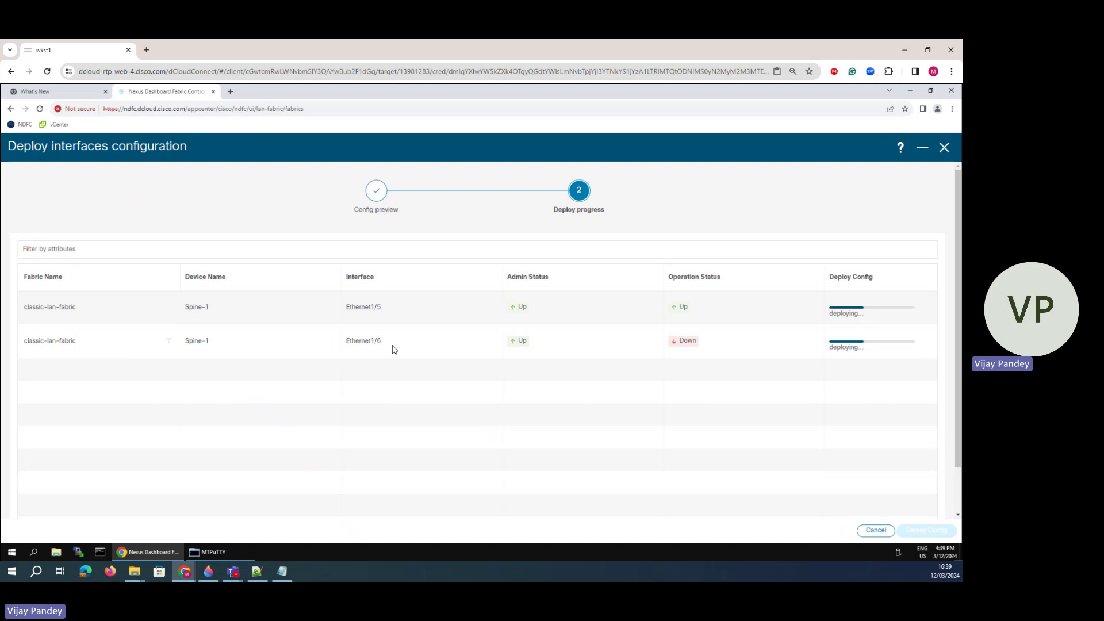
{"action": "left_click_drag", "start_coordinate": [666, 344], "coordinate": [706, 345]}
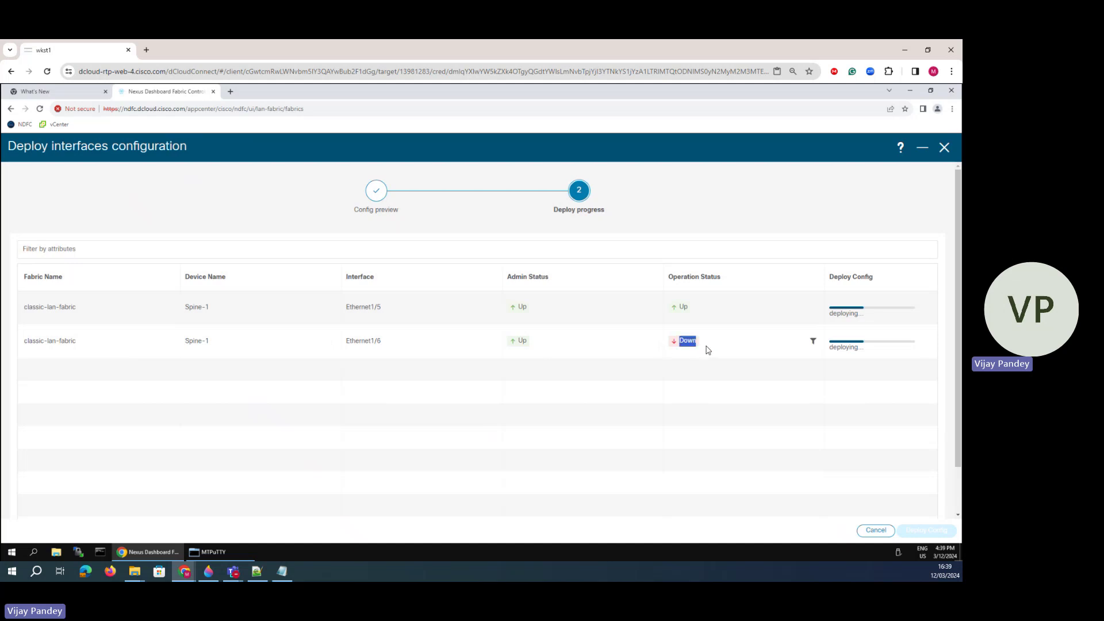
{"action": "left_click", "coordinate": [618, 439]}
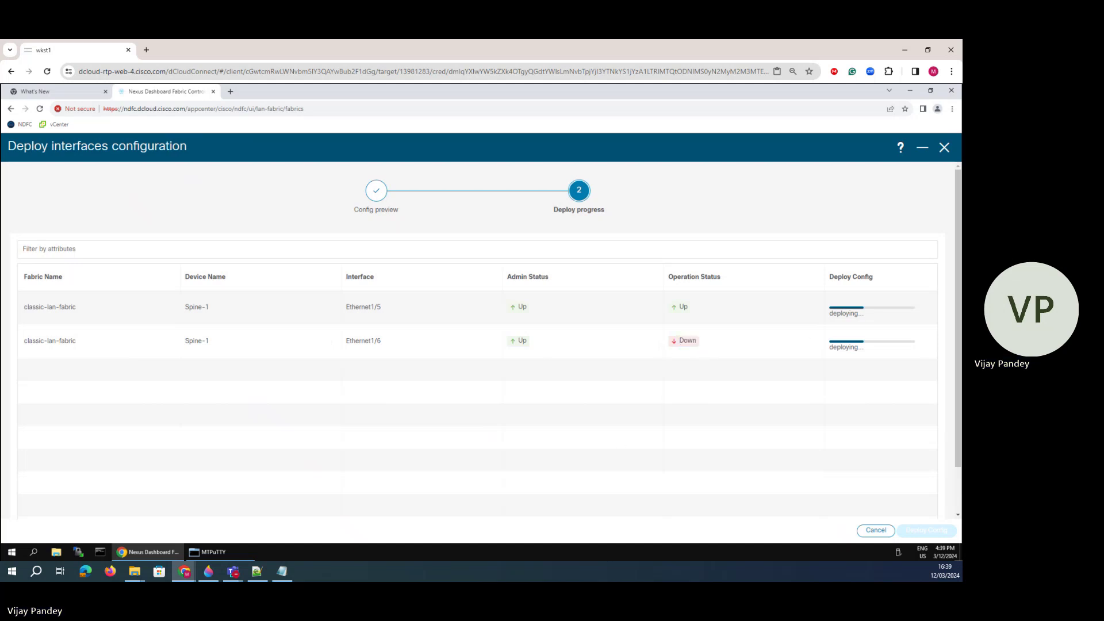
{"action": "left_click", "coordinate": [213, 552]}
- Rerun 'show ip os nei' repeatedly on Spine-1, checking deployment progress in between
{"action": "left_click", "coordinate": [262, 447]}
{"action": "key", "text": "Up"}
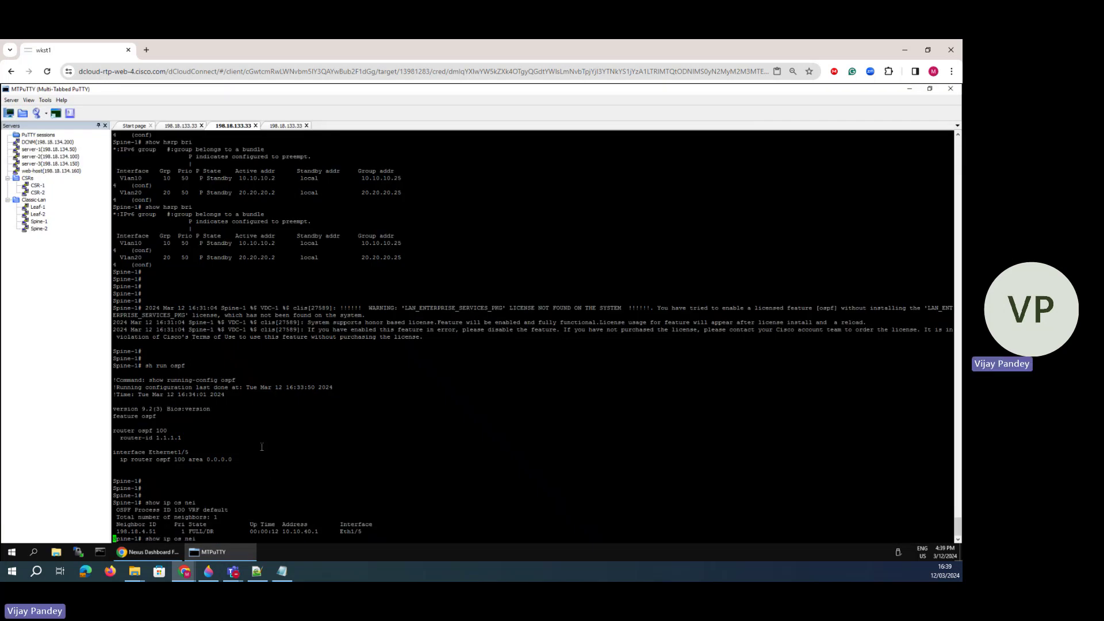
{"action": "key", "text": "Return"}
{"action": "key", "text": "Up"}
{"action": "key", "text": "Return"}
{"action": "key", "text": "Up"}
{"action": "key", "text": "Return"}
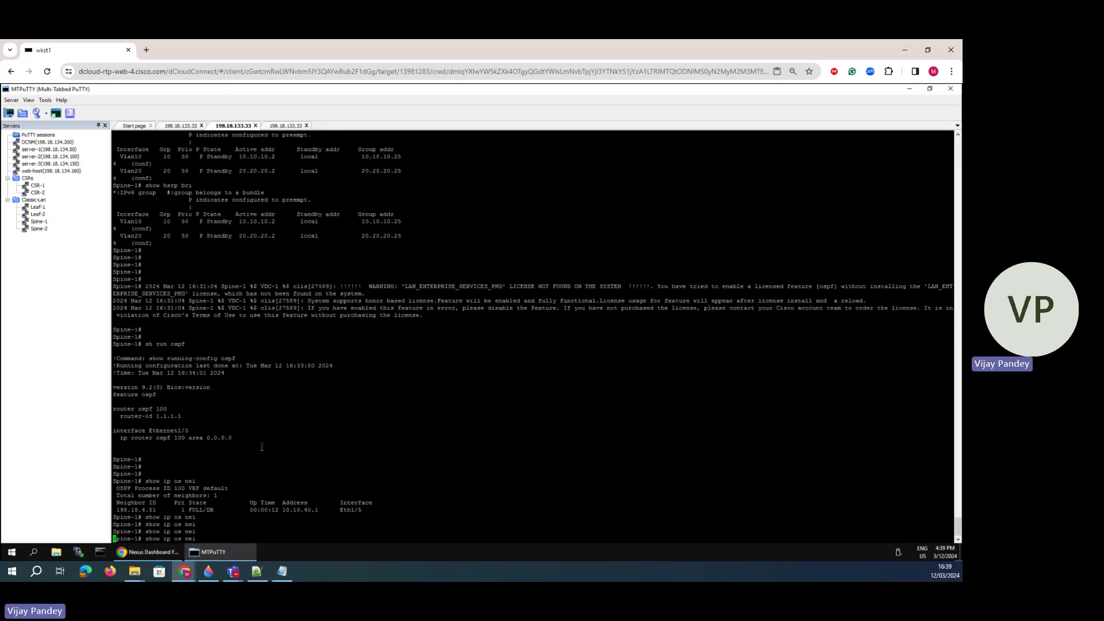
{"action": "key", "text": "Up"}
{"action": "key", "text": "Return"}
{"action": "key", "text": "Up"}
{"action": "key", "text": "Return"}
{"action": "key", "text": "Up"}
{"action": "key", "text": "Return"}
{"action": "key", "text": "Up"}
{"action": "key", "text": "Return"}
{"action": "key", "text": "Up"}
{"action": "key", "text": "Return"}
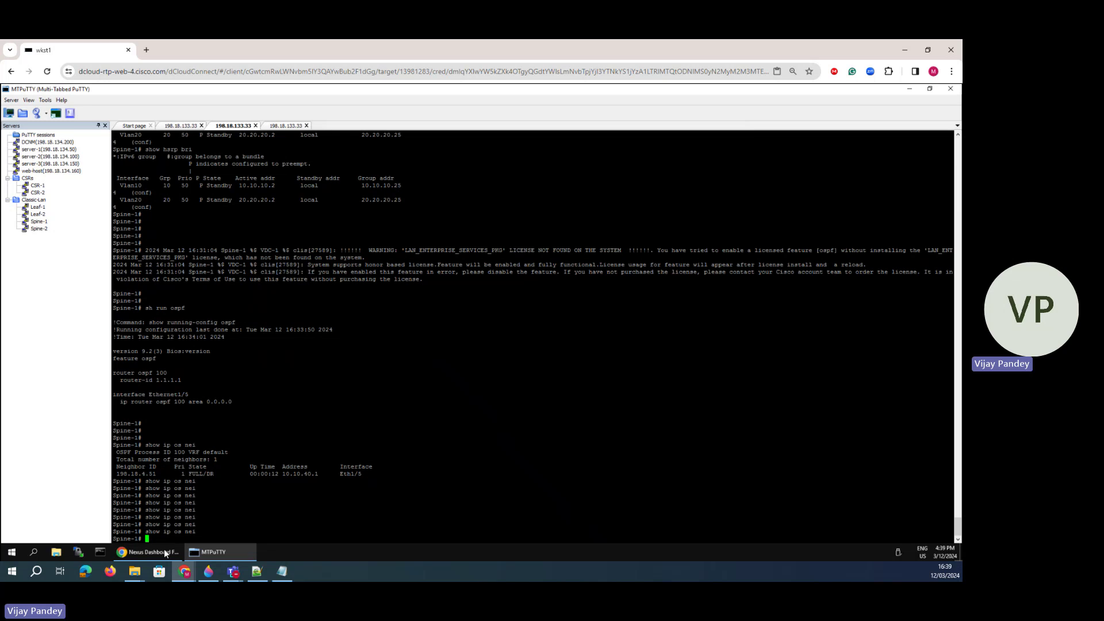
{"action": "left_click", "coordinate": [164, 551]}
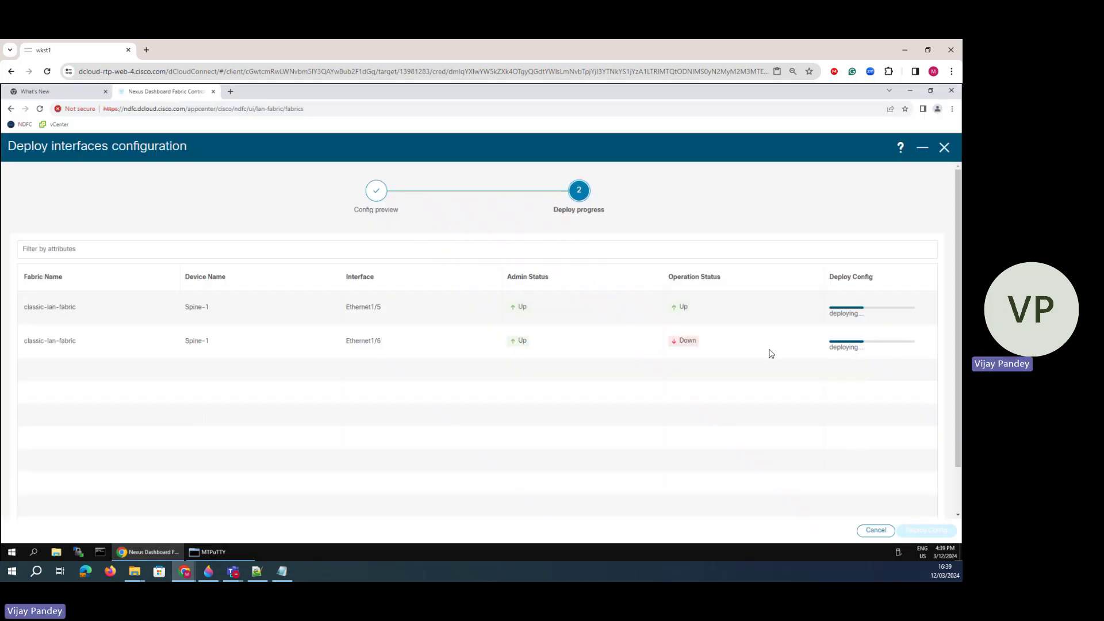
{"action": "left_click", "coordinate": [209, 552]}
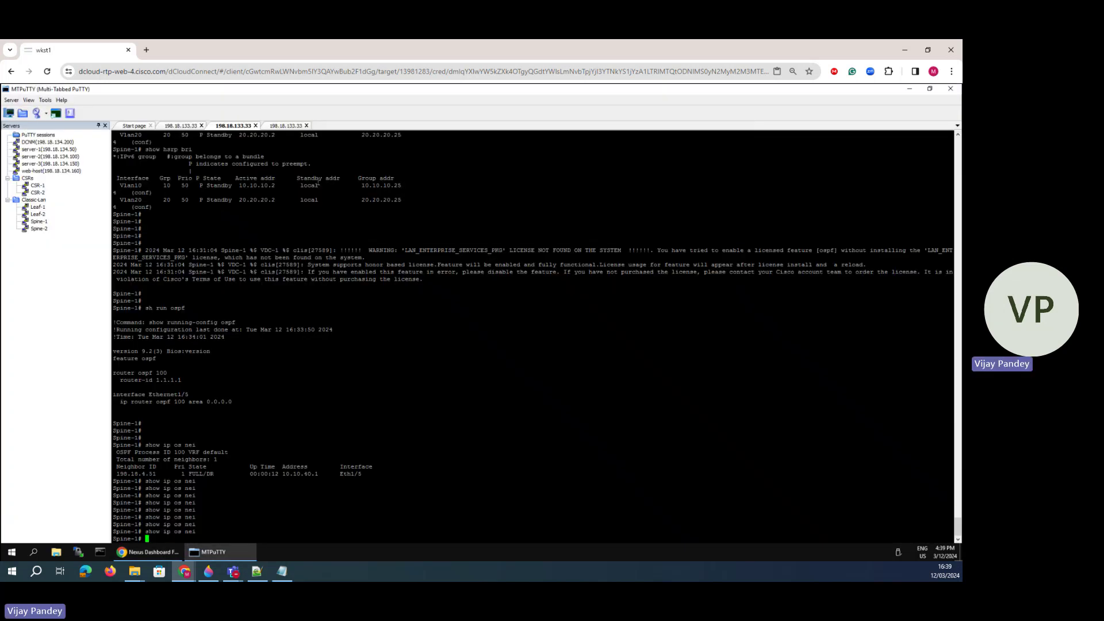
- On the Spine-2 session, rerun 'sh run ospf' and then run 'sh ip os nei'
{"action": "left_click", "coordinate": [284, 125]}
{"action": "key", "text": "Return"}
{"action": "key", "text": "Return"}
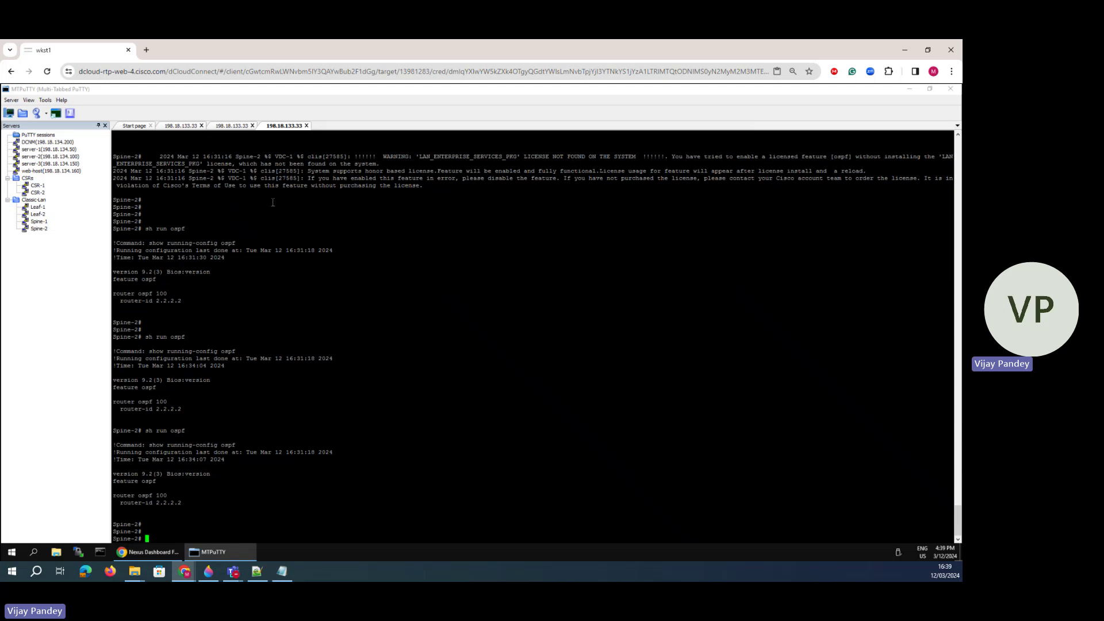
{"action": "key", "text": "Up"}
{"action": "key", "text": "Return"}
{"action": "key", "text": "Up"}
{"action": "key", "text": "Return"}
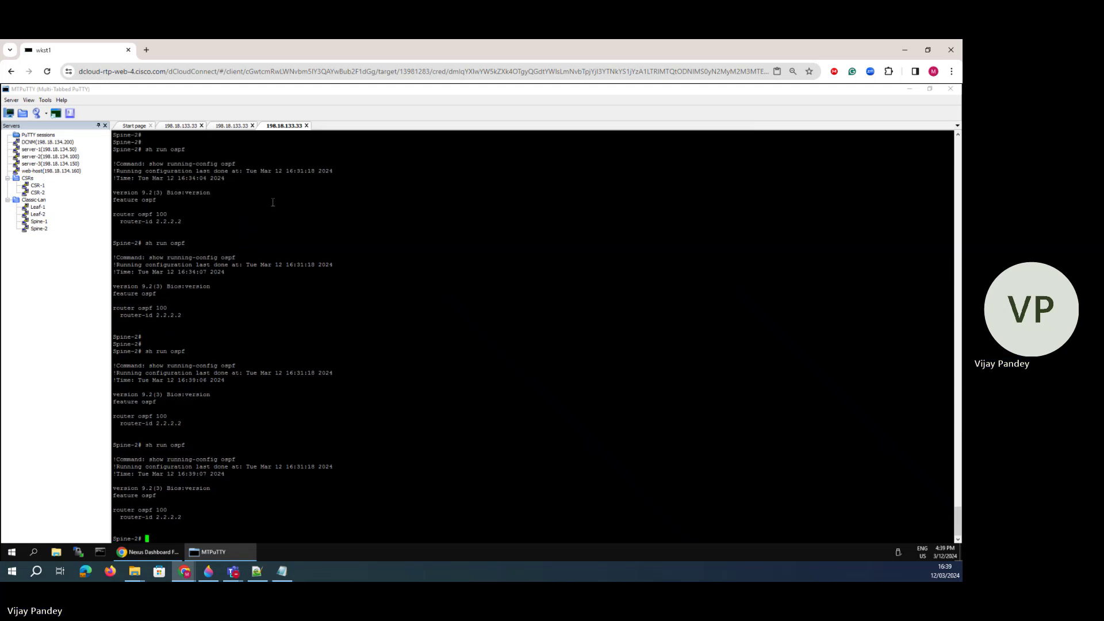
{"action": "key", "text": "Up"}
{"action": "key", "text": "Return"}
{"action": "type", "text": "sh ip"}
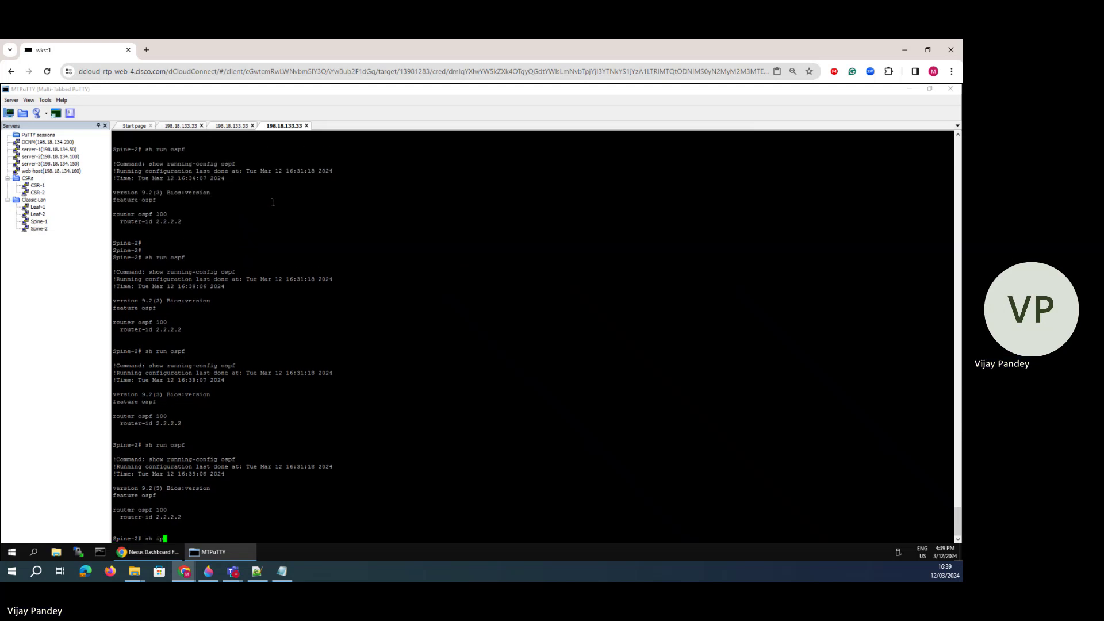
{"action": "type", "text": " os nei"}
{"action": "key", "text": "Return"}
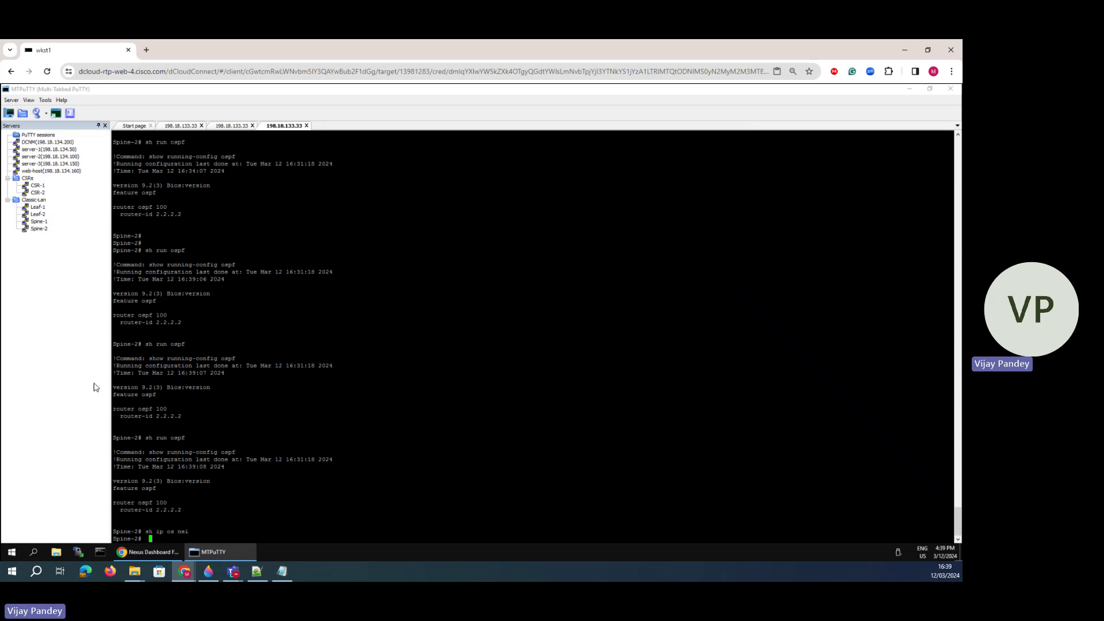
- Page through the Interfaces table, return to page 1 and scroll to Ethernet1/5 and Ethernet1/6
{"action": "left_click", "coordinate": [147, 550]}
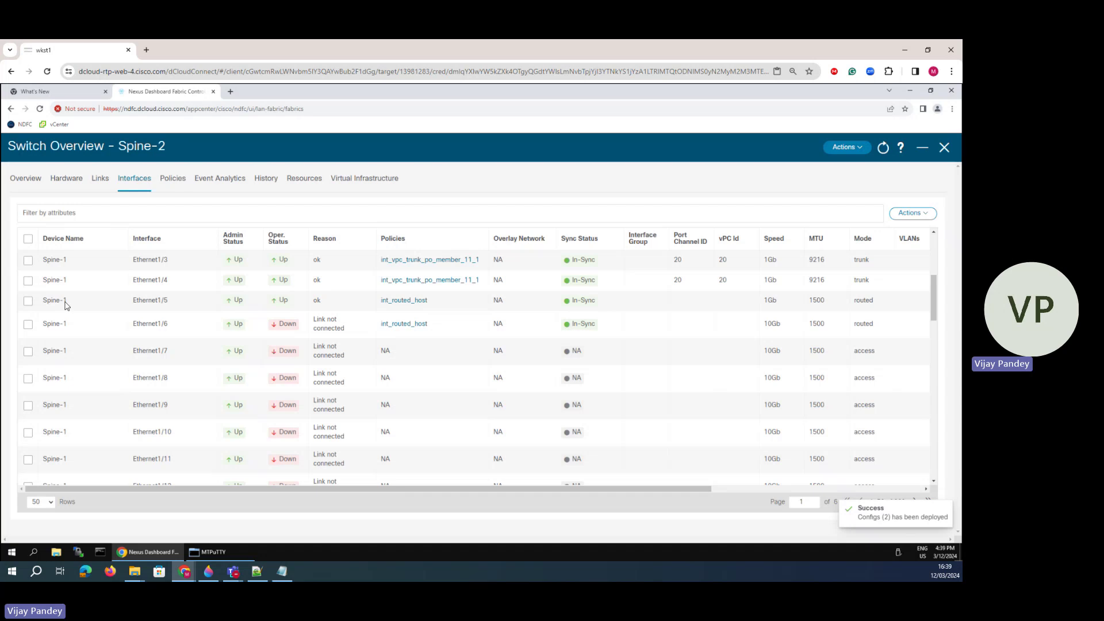
{"action": "left_click_drag", "start_coordinate": [67, 301], "coordinate": [43, 301]}
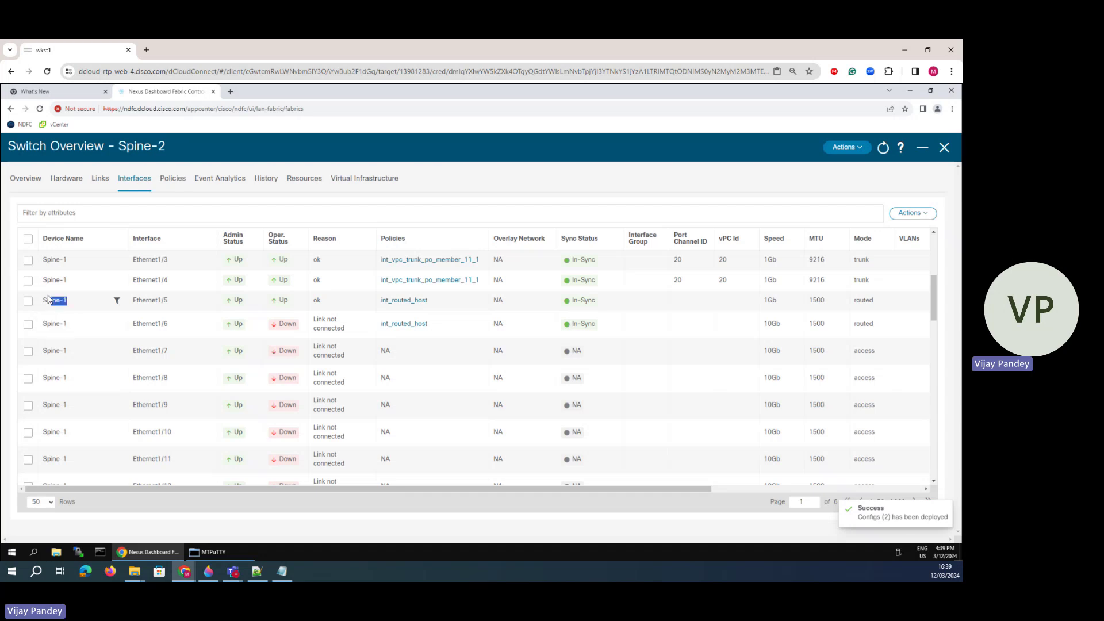
{"action": "left_click", "coordinate": [100, 212]}
{"action": "scroll", "coordinate": [502, 467], "scroll_direction": "down", "scroll_amount": 15}
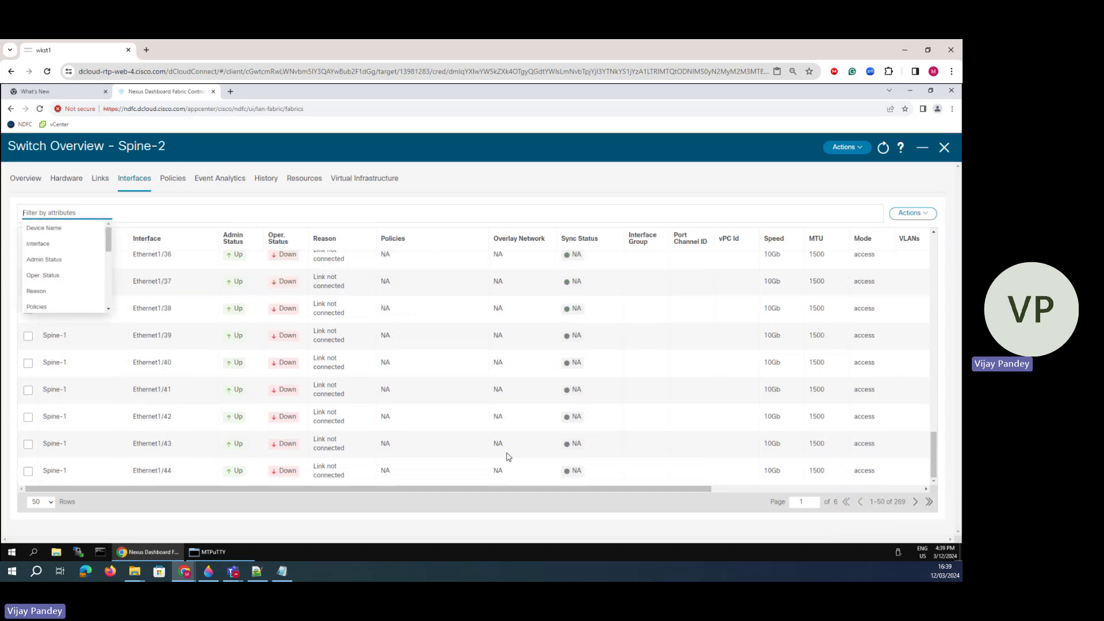
{"action": "left_click", "coordinate": [916, 502]}
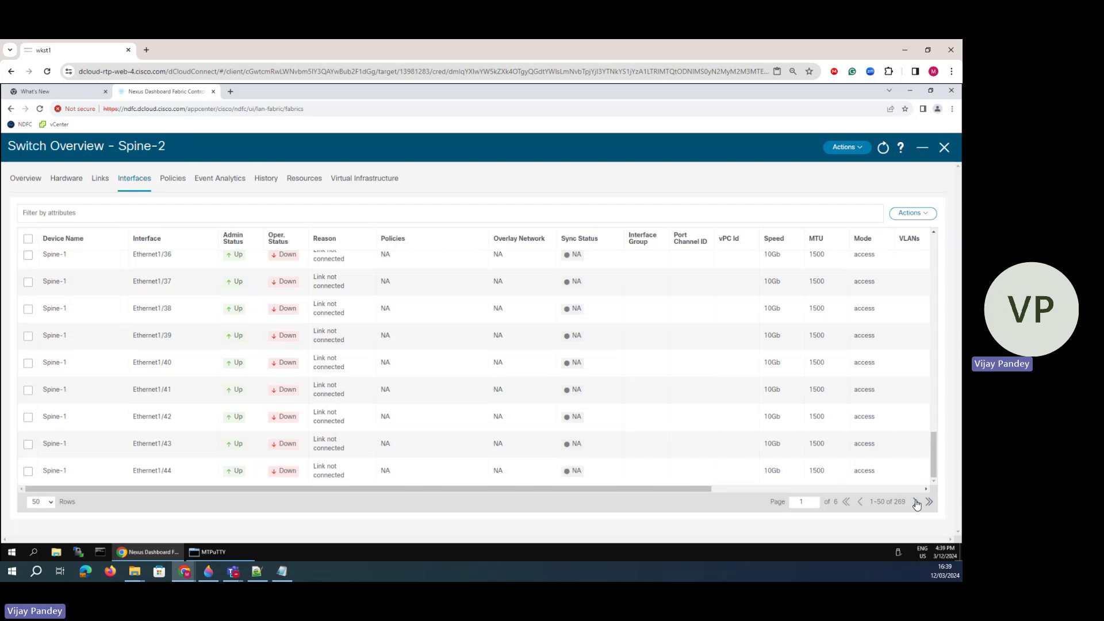
{"action": "left_click", "coordinate": [916, 503]}
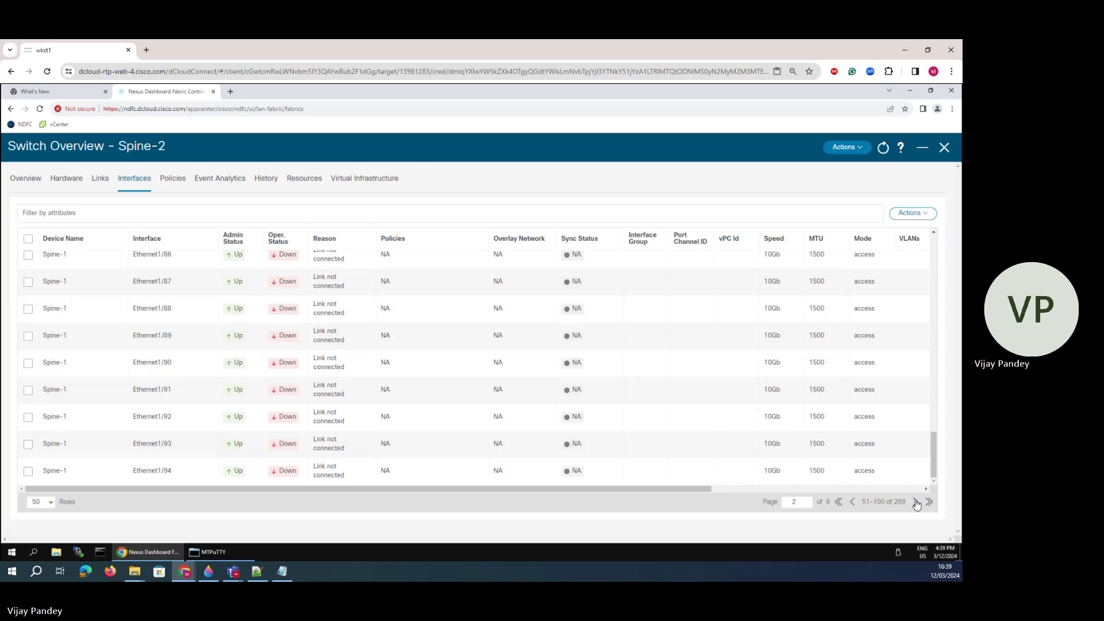
{"action": "left_click", "coordinate": [916, 503]}
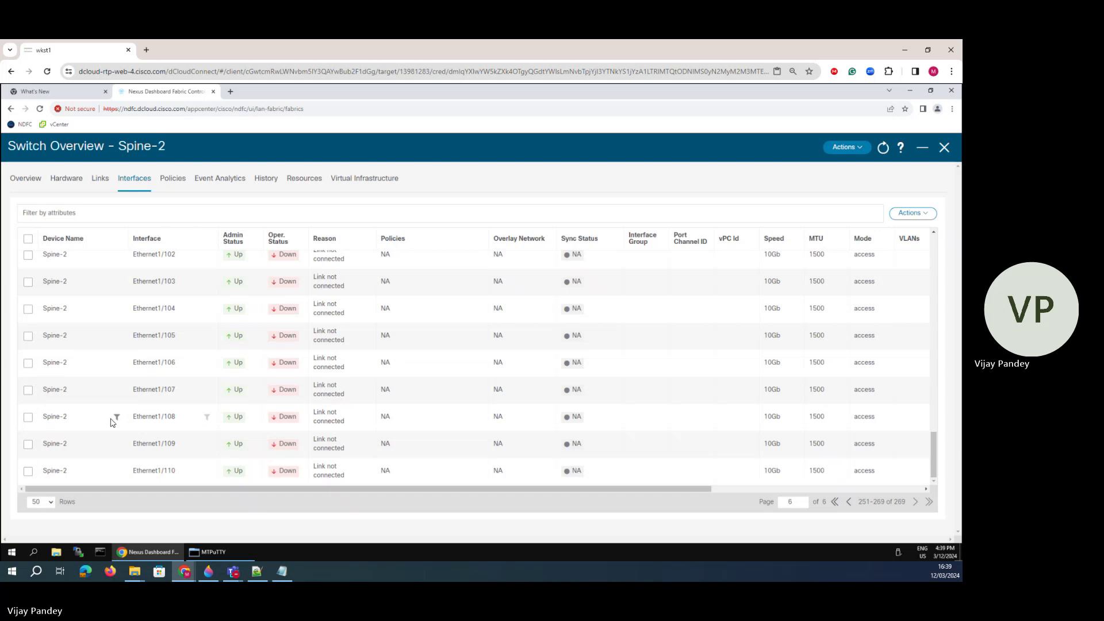
{"action": "scroll", "coordinate": [115, 422], "scroll_direction": "up", "scroll_amount": 19}
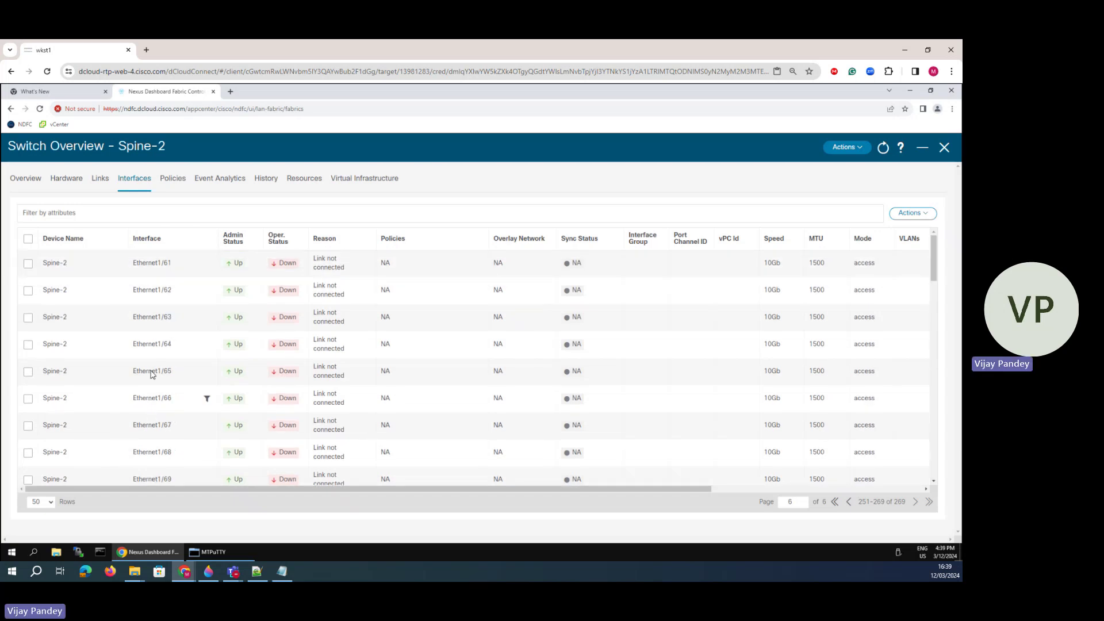
{"action": "left_click", "coordinate": [835, 503]}
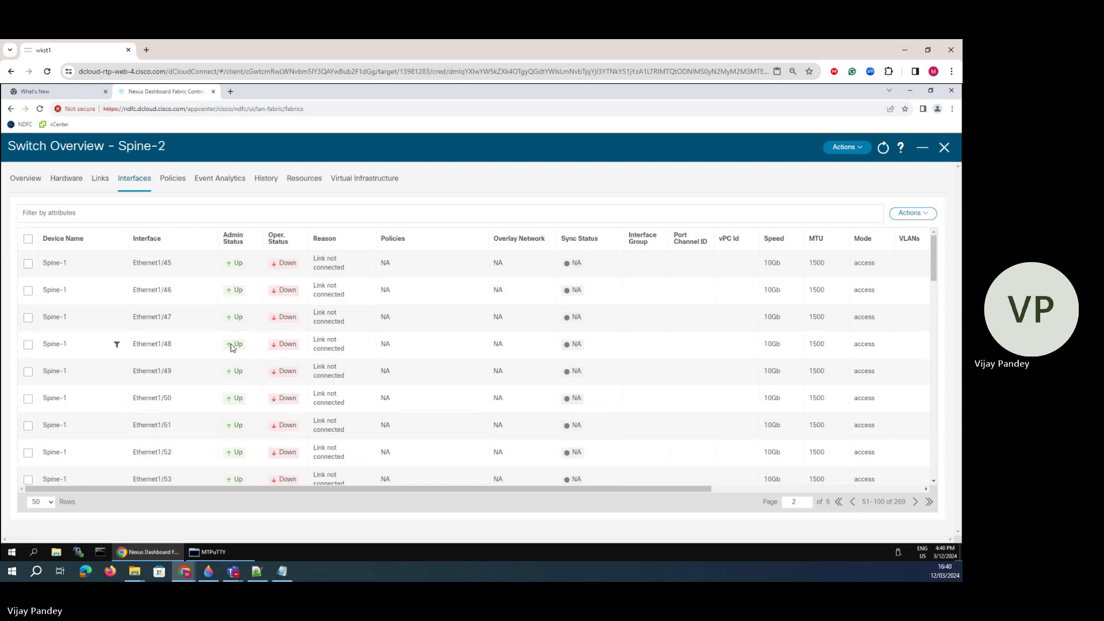
{"action": "left_click", "coordinate": [839, 503]}
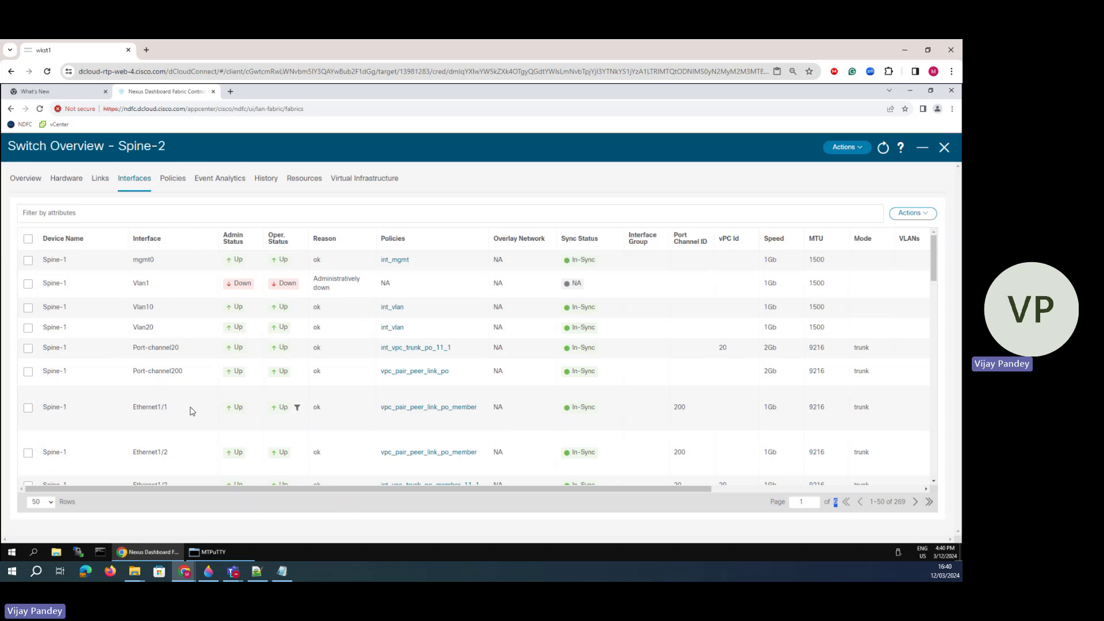
{"action": "scroll", "coordinate": [138, 437], "scroll_direction": "down", "scroll_amount": 3}
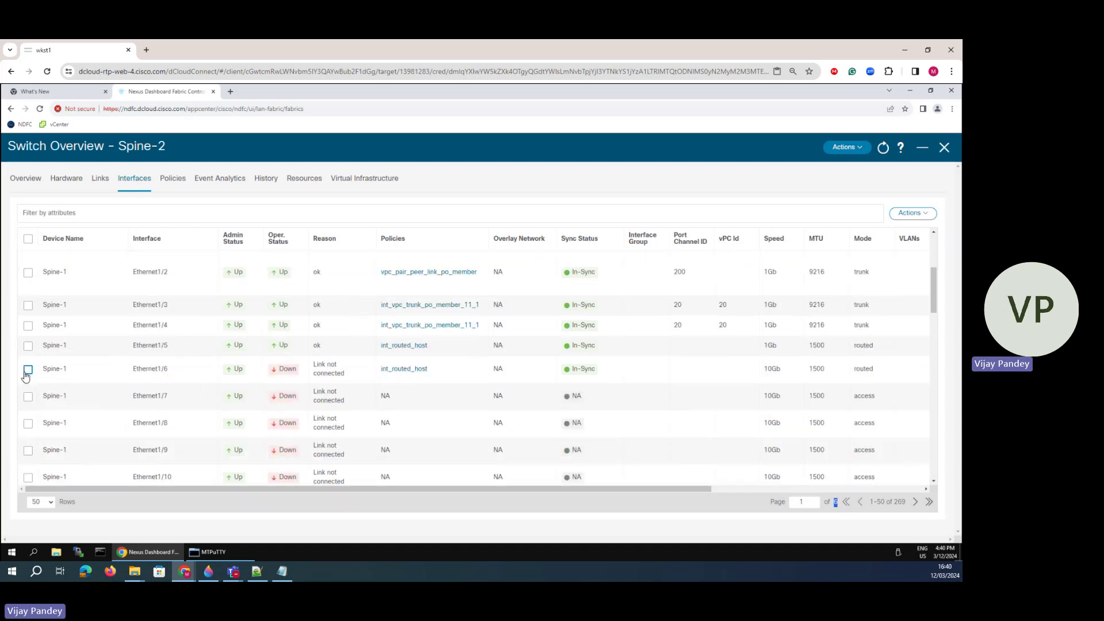
- Shut down Ethernet1/6, save it, and deploy the config to Spine-1
{"action": "left_click", "coordinate": [27, 369]}
{"action": "left_click", "coordinate": [912, 212]}
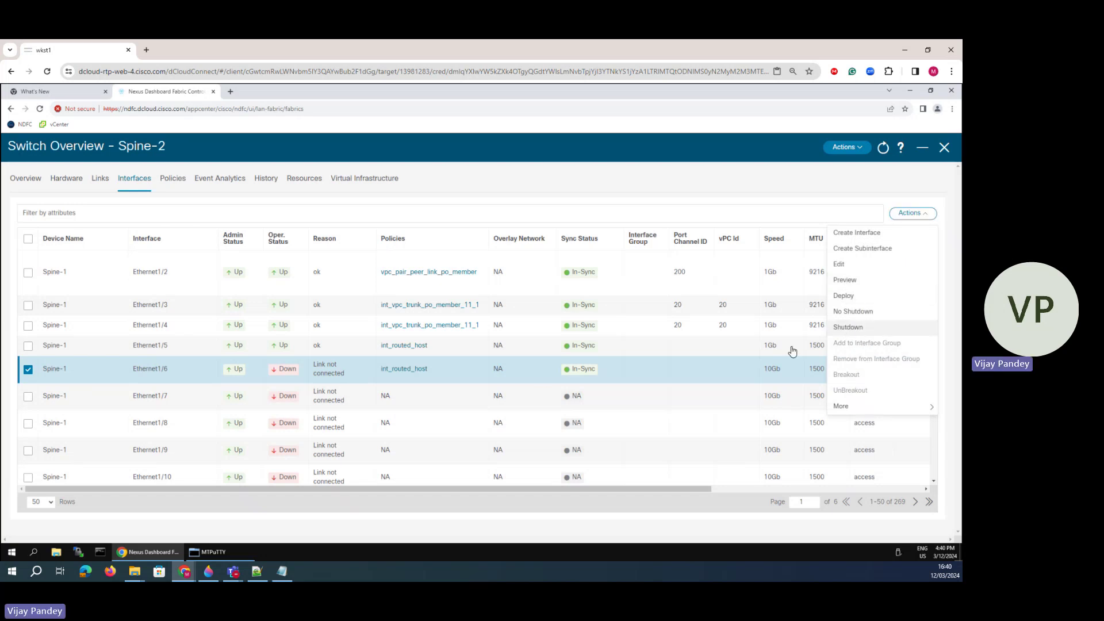
{"action": "left_click", "coordinate": [849, 328]}
{"action": "left_click", "coordinate": [540, 241]}
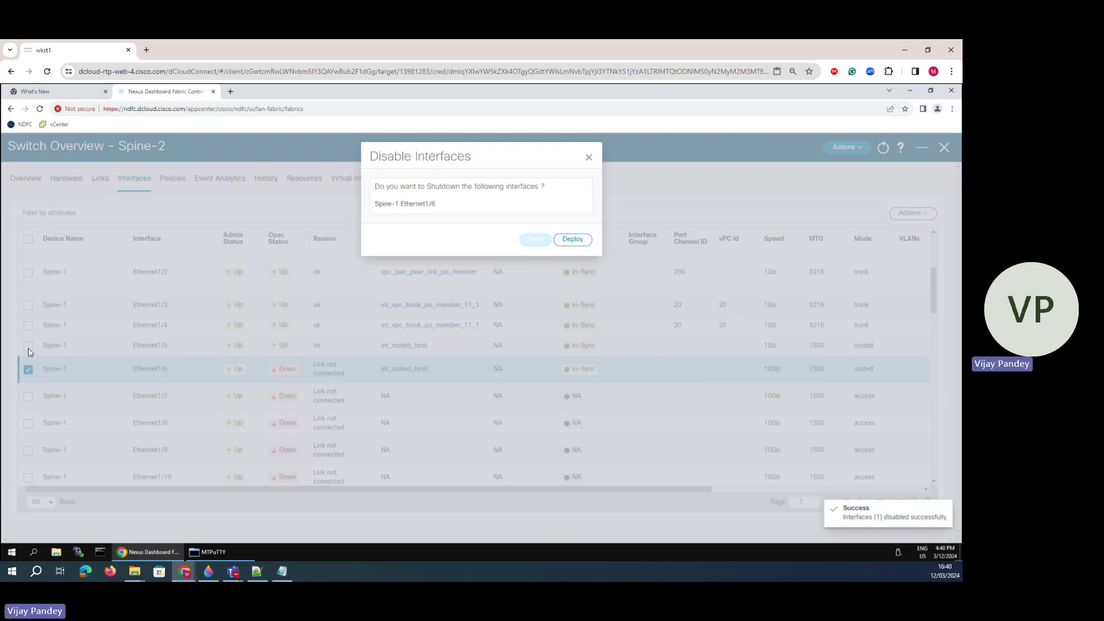
{"action": "left_click", "coordinate": [572, 239]}
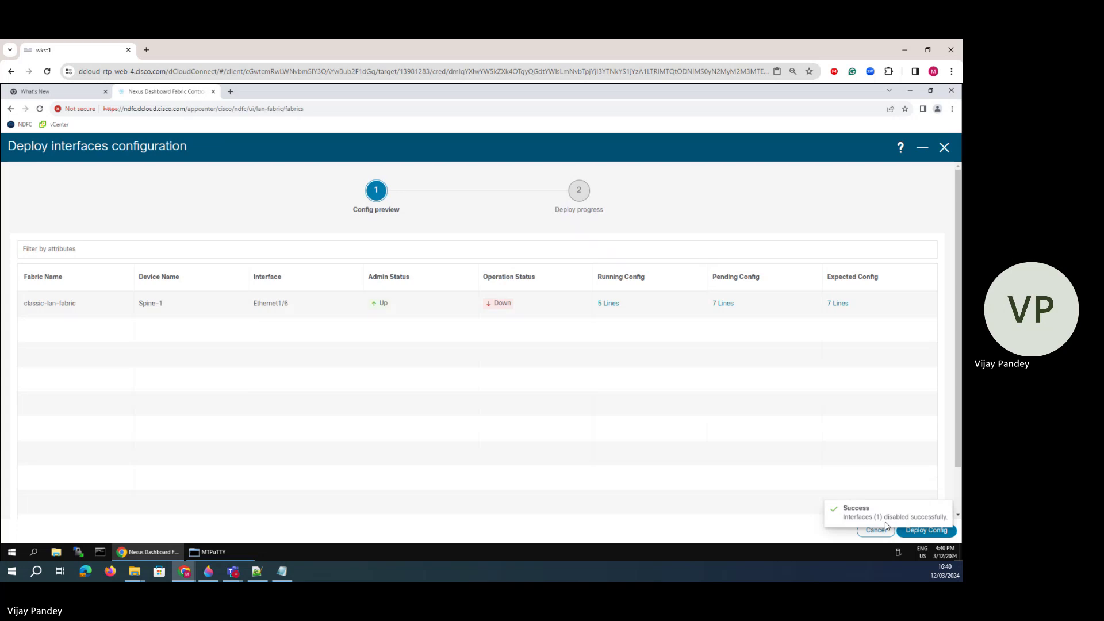
{"action": "left_click", "coordinate": [927, 531]}
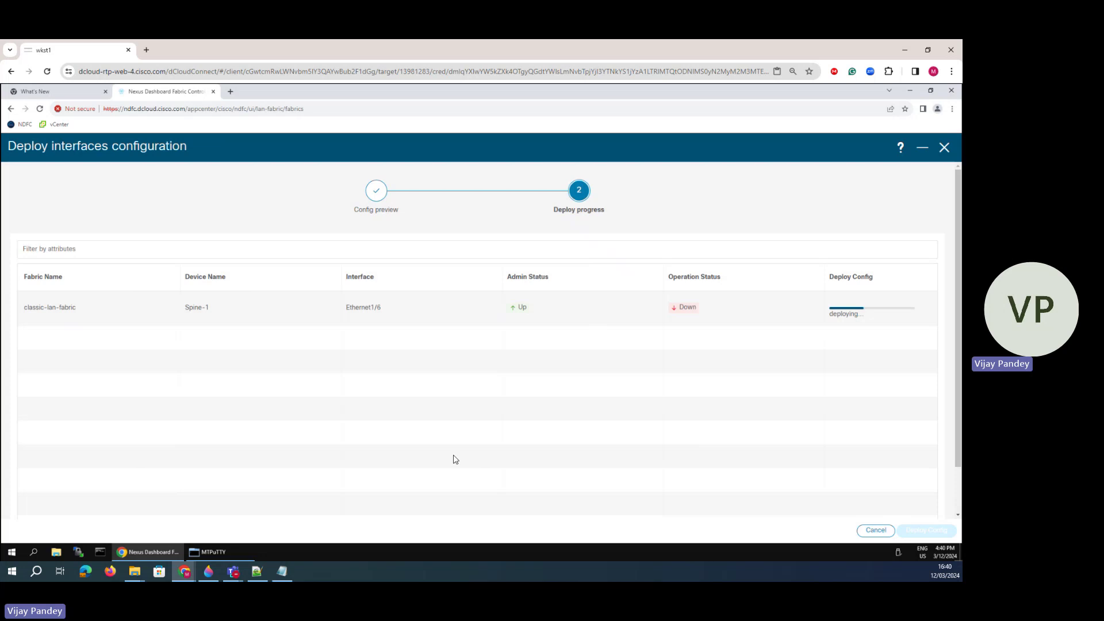
- Rerun the 'sh ip os nei' OSPF neighbor check twice in the MTPuTTY terminal
{"action": "left_click", "coordinate": [193, 554]}
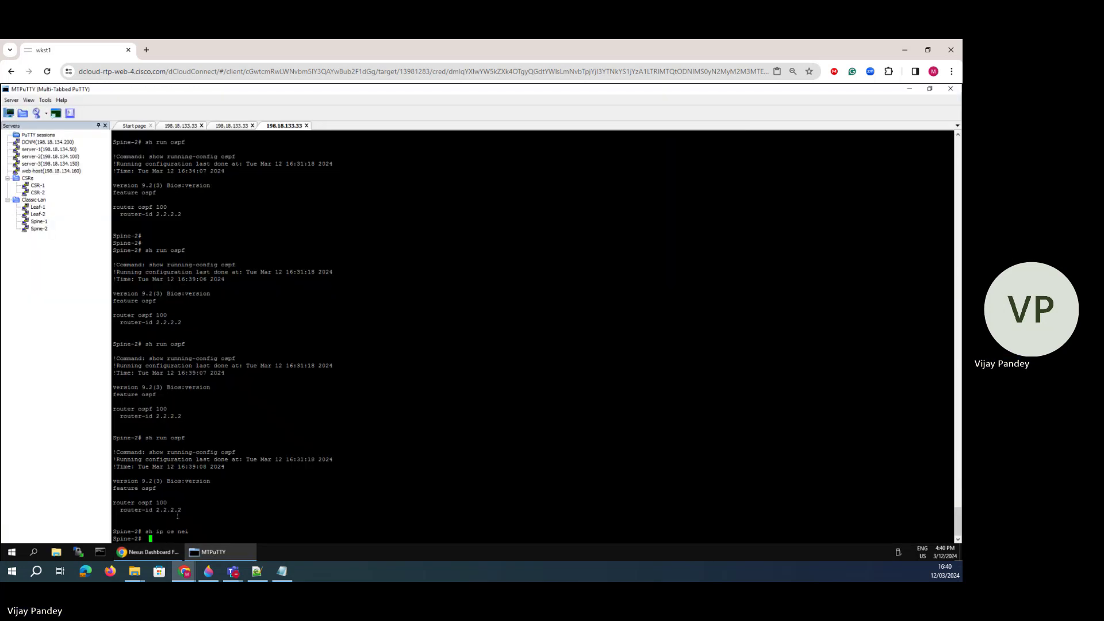
{"action": "key", "text": "Up"}
{"action": "key", "text": "Return"}
{"action": "key", "text": "Up"}
{"action": "key", "text": "Return"}
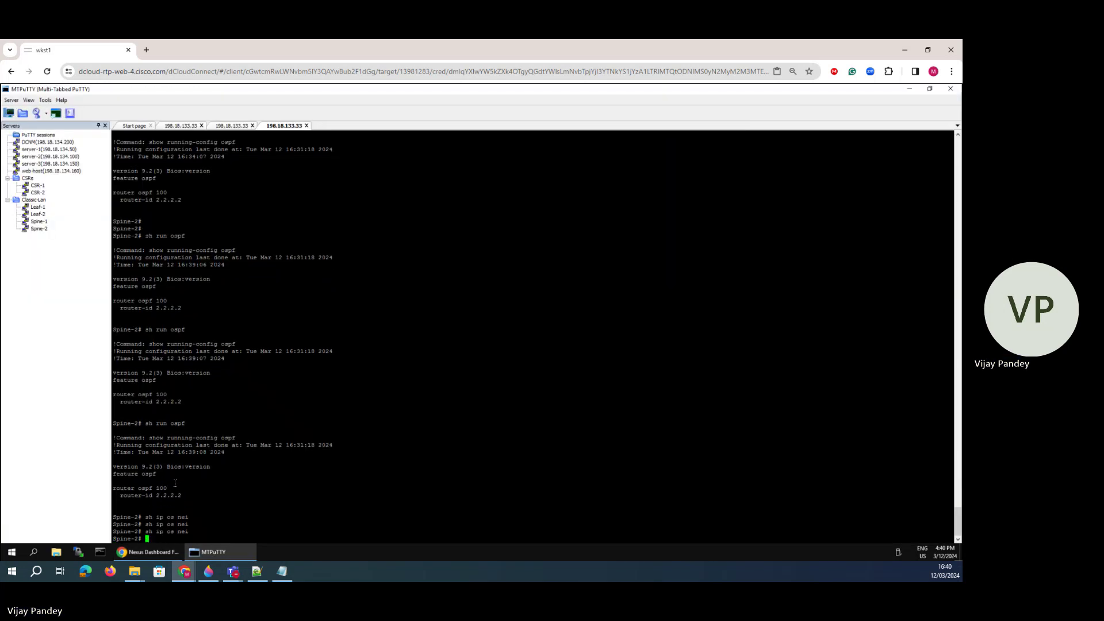
{"action": "left_click", "coordinate": [148, 552]}
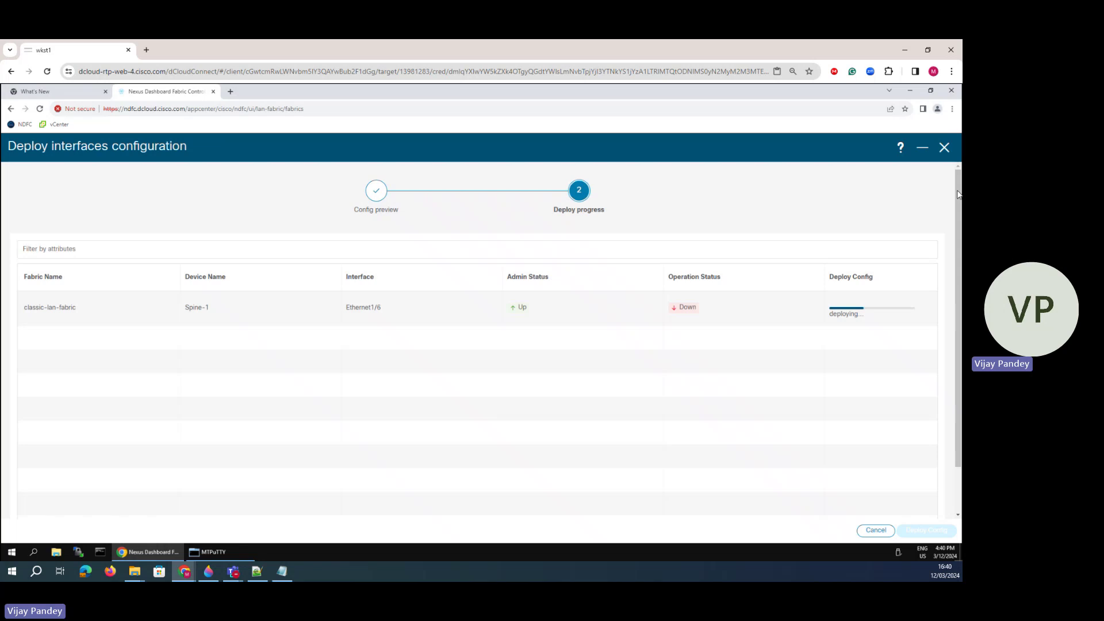
- Close the deploy window, go to classic-lan-fabric's Spine-1 interfaces, and select Ethernet1/5
{"action": "left_click", "coordinate": [945, 151]}
{"action": "left_click", "coordinate": [944, 149]}
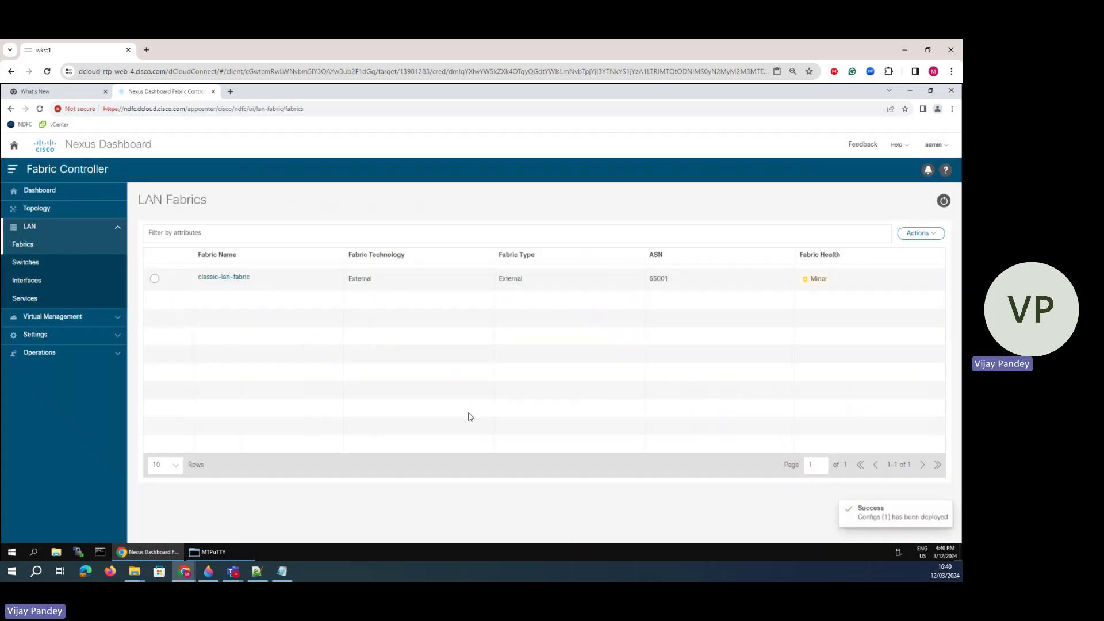
{"action": "left_click", "coordinate": [228, 281]}
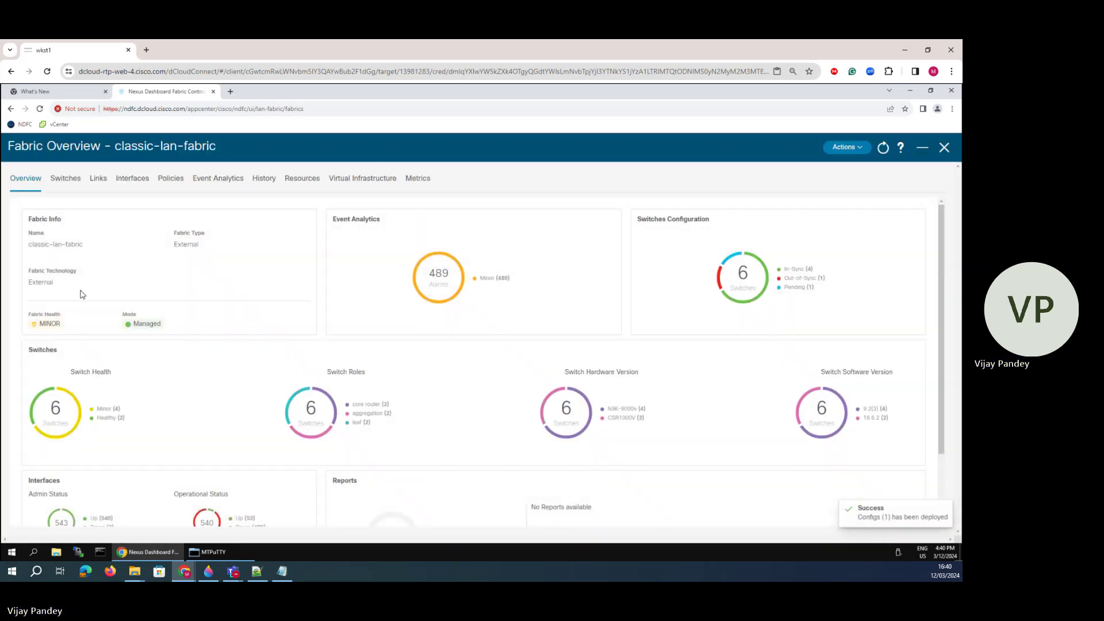
{"action": "left_click", "coordinate": [64, 179]}
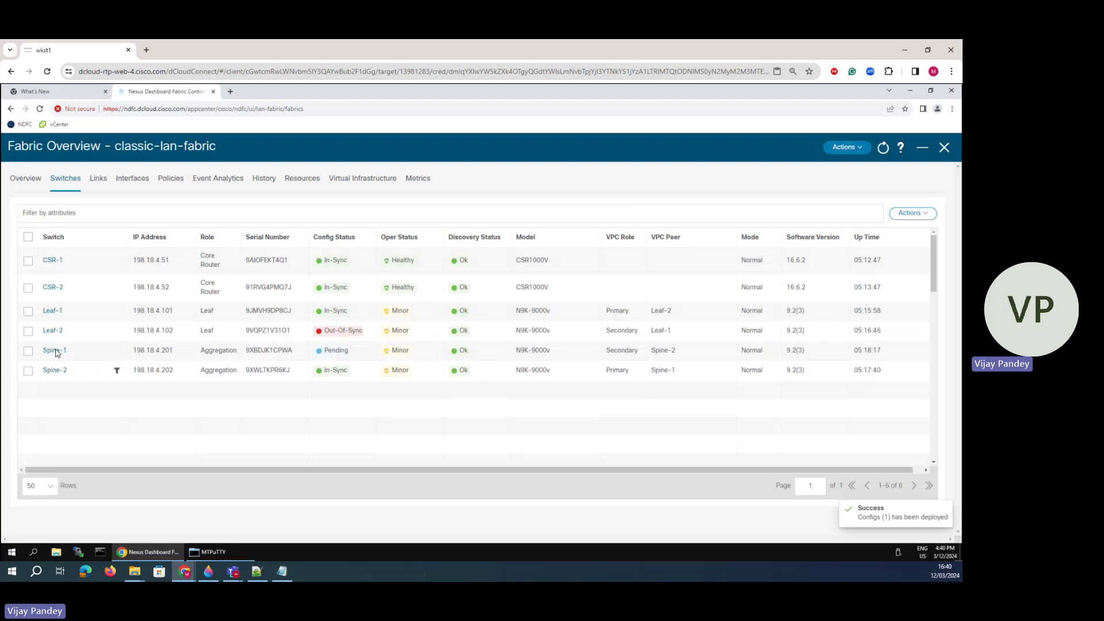
{"action": "left_click", "coordinate": [51, 352]}
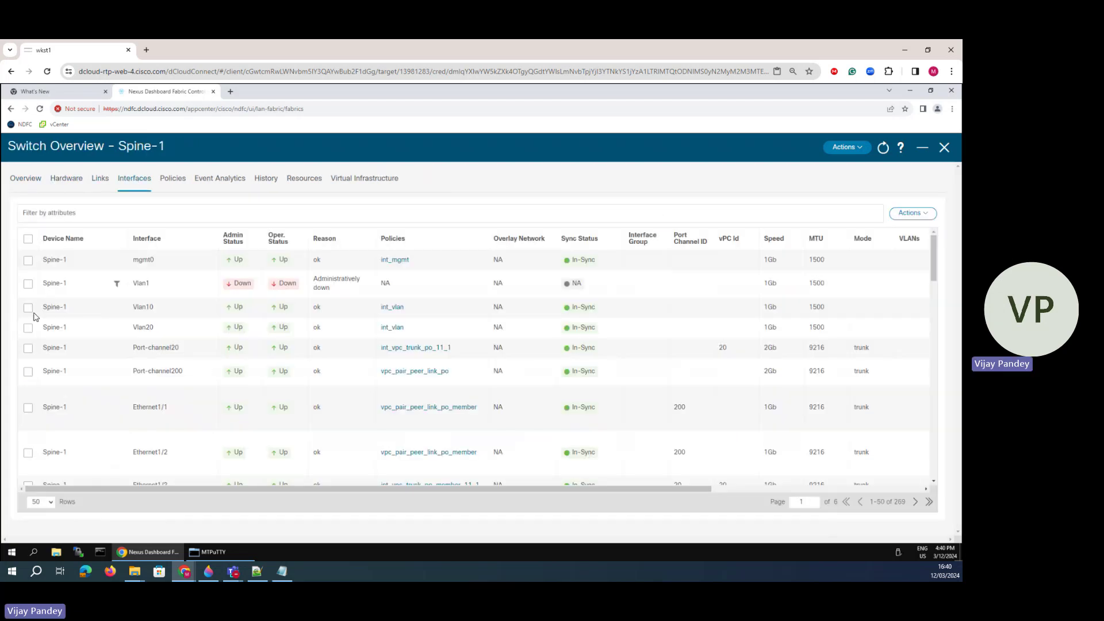
{"action": "scroll", "coordinate": [43, 449], "scroll_direction": "down", "scroll_amount": 5}
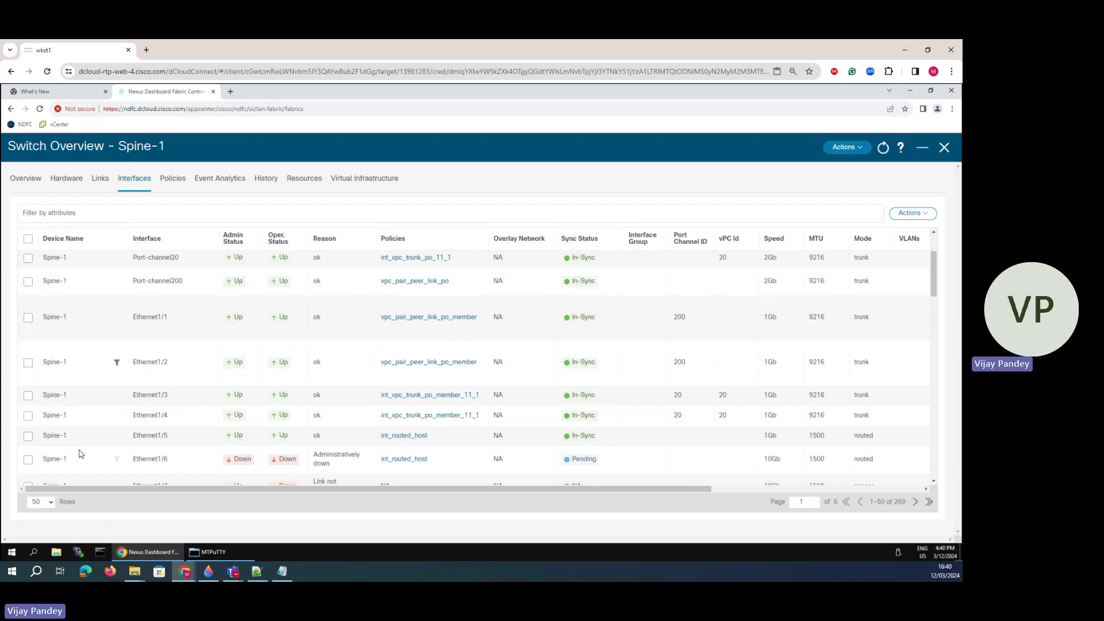
{"action": "left_click", "coordinate": [27, 346]}
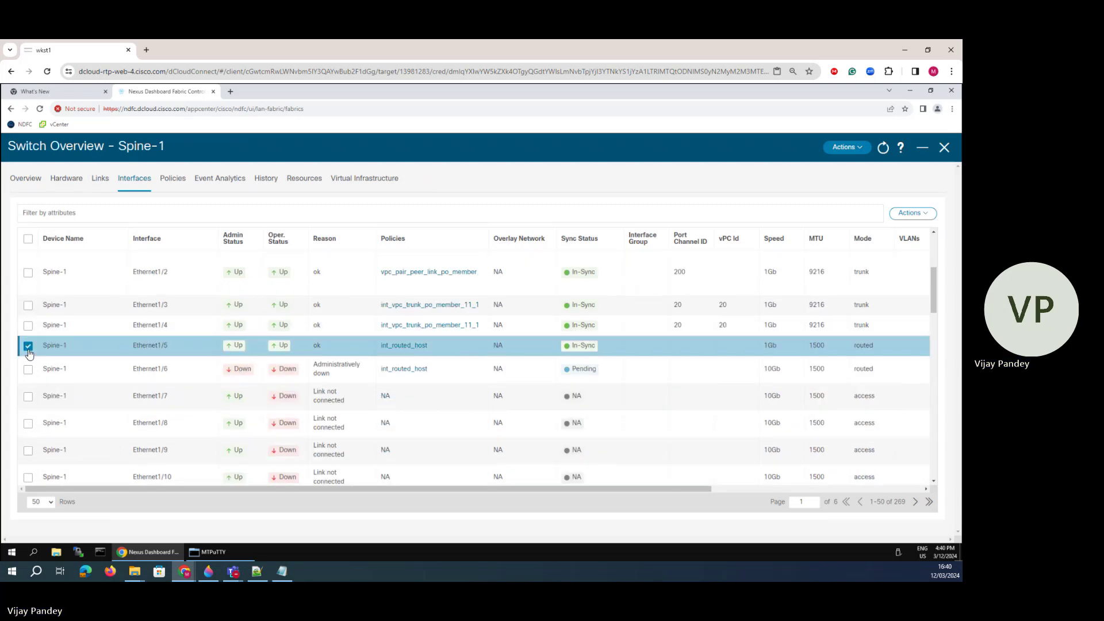
- Change Ethernet1/5's interface IP to 10.10.40.2, save, and deploy the config to Spine-1
{"action": "left_click", "coordinate": [914, 214]}
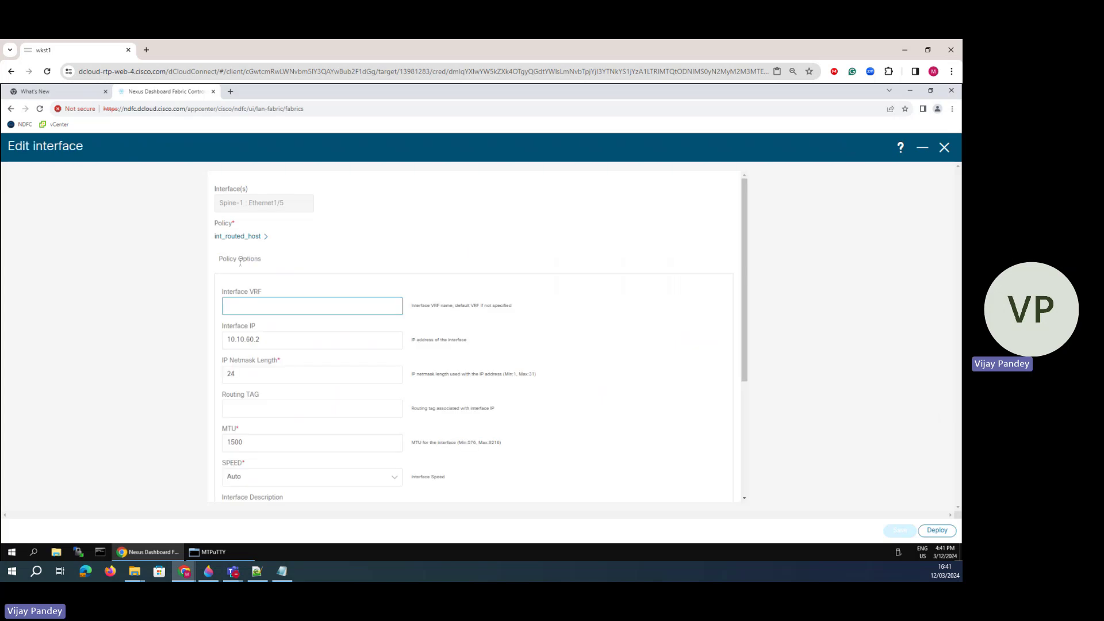
{"action": "left_click", "coordinate": [255, 340]}
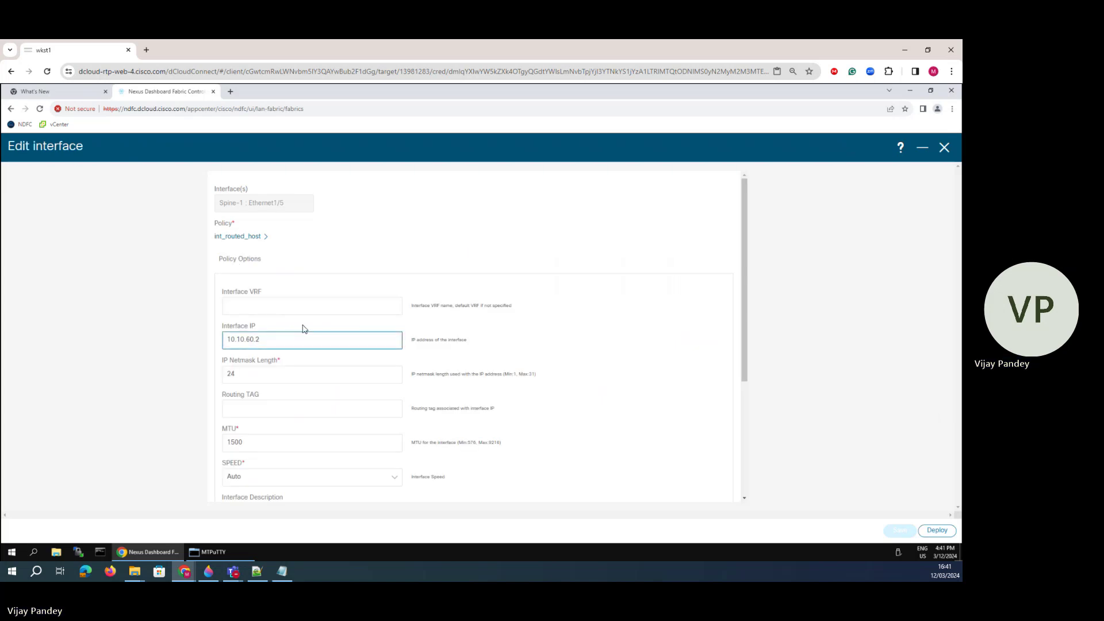
{"action": "key", "text": "BackSpace"}
{"action": "key", "text": "BackSpace"}
{"action": "key", "text": "BackSpace"}
{"action": "type", "text": "40"}
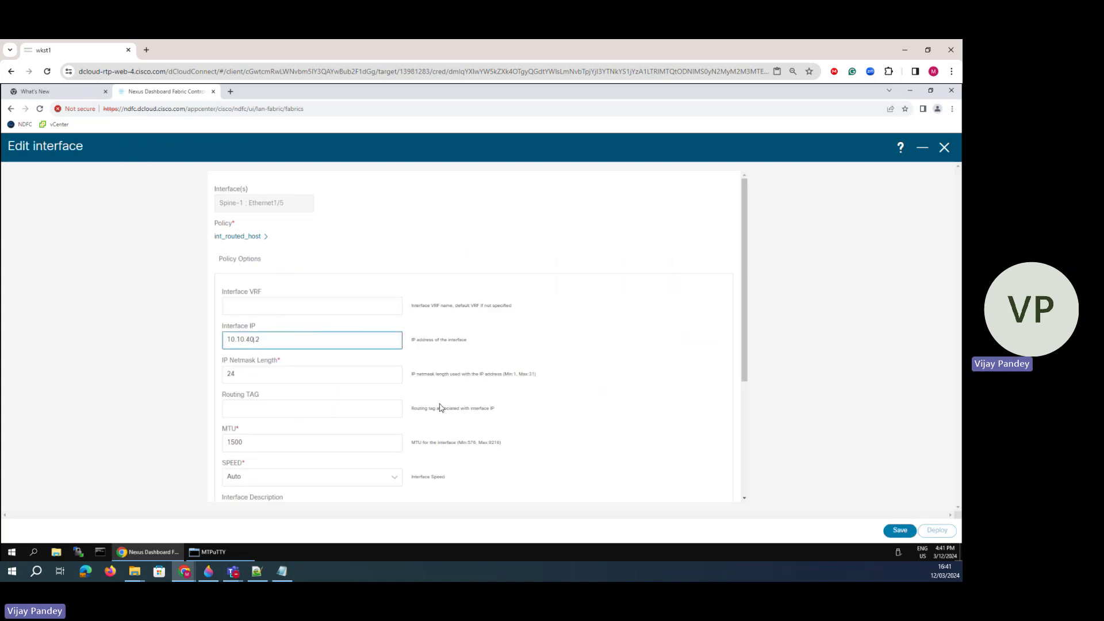
{"action": "scroll", "coordinate": [469, 429], "scroll_direction": "down", "scroll_amount": 4}
{"action": "left_click", "coordinate": [900, 531]}
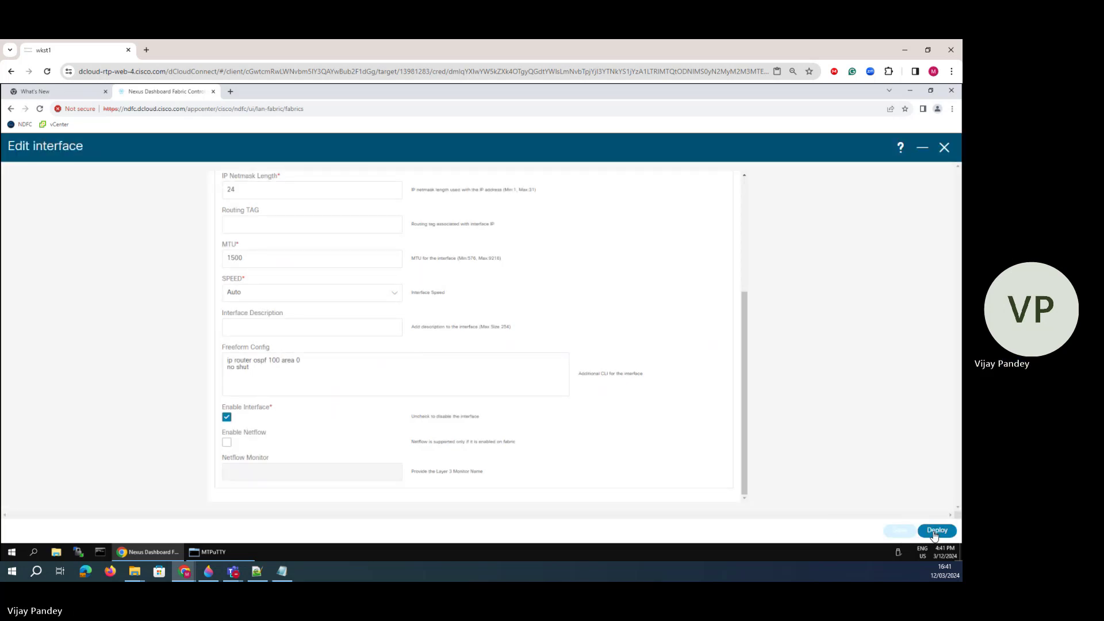
{"action": "left_click", "coordinate": [936, 532]}
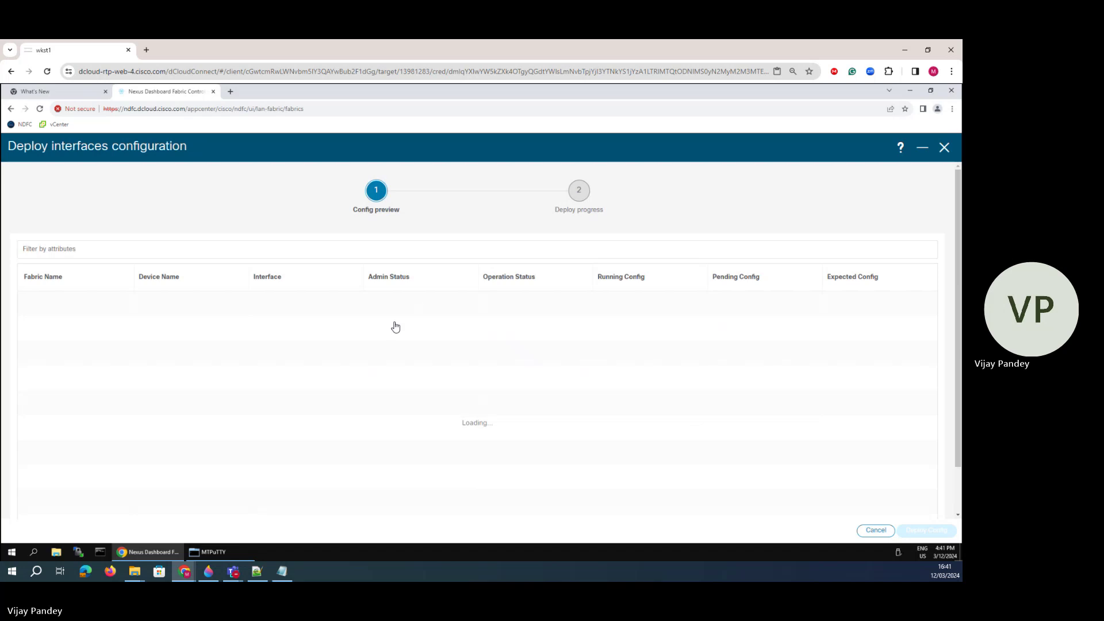
{"action": "left_click", "coordinate": [932, 532]}
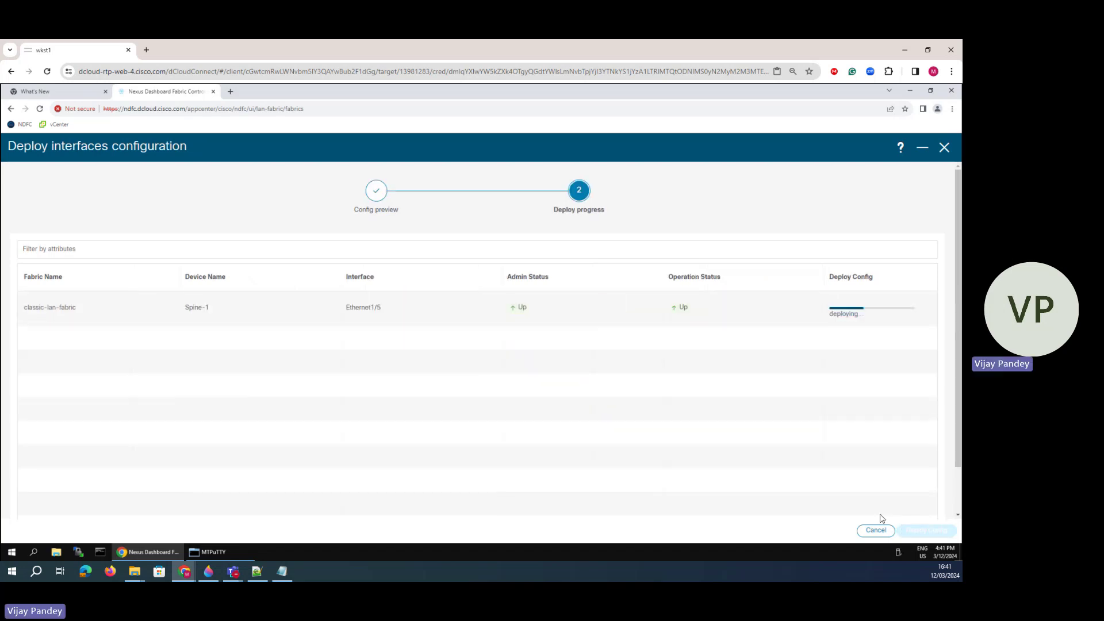
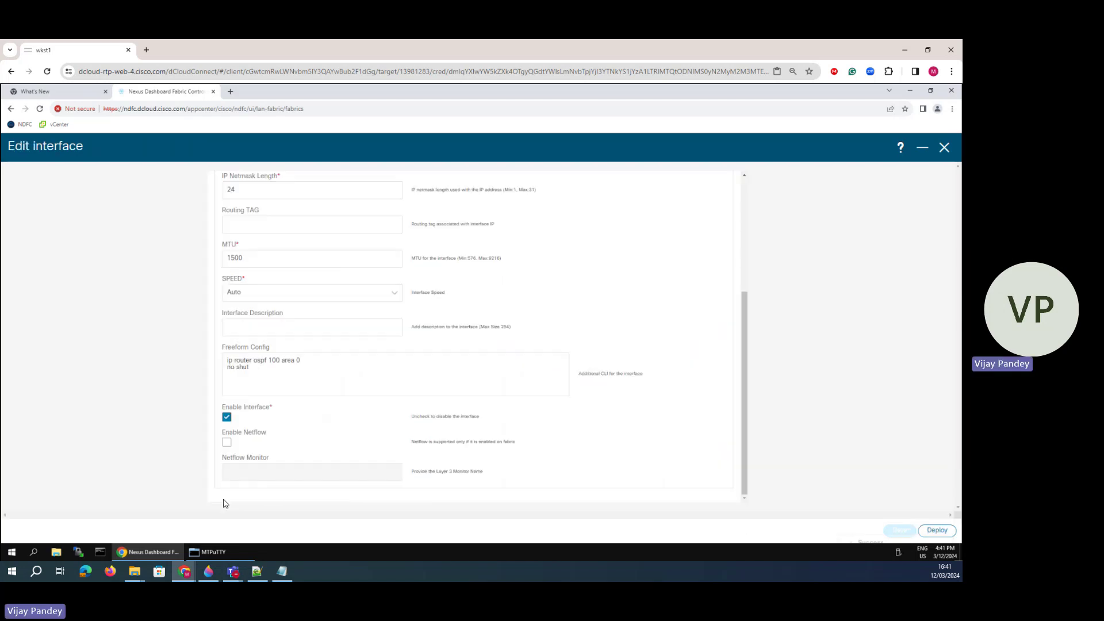
- Close the Ethernet1/5 editor and scroll down Spine-1's interface list
{"action": "left_click", "coordinate": [945, 148]}
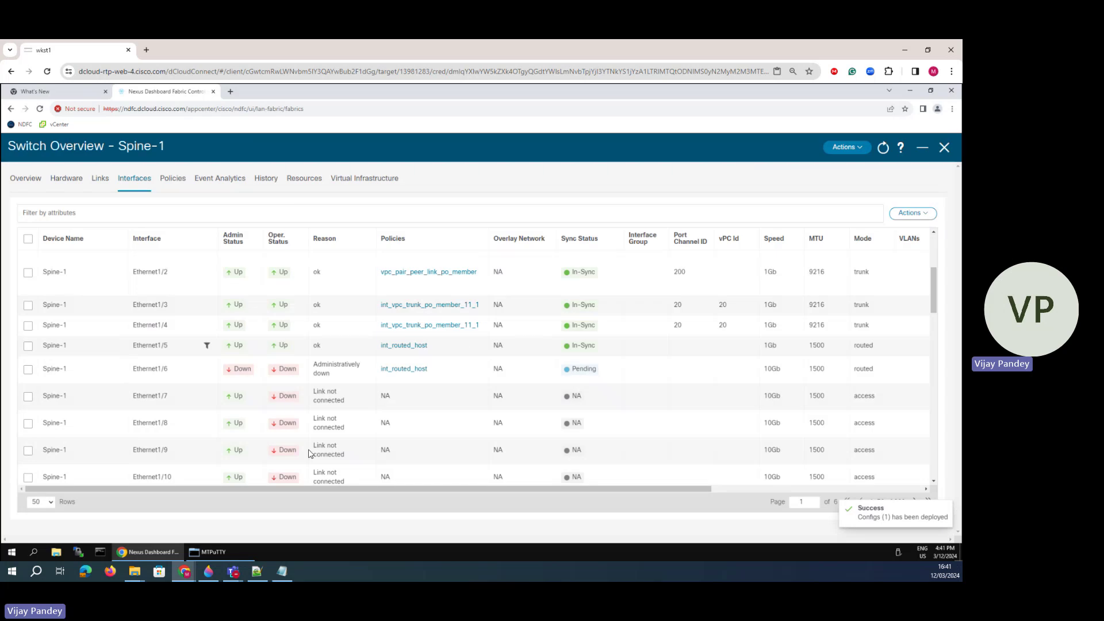
{"action": "scroll", "coordinate": [338, 466], "scroll_direction": "down", "scroll_amount": 10}
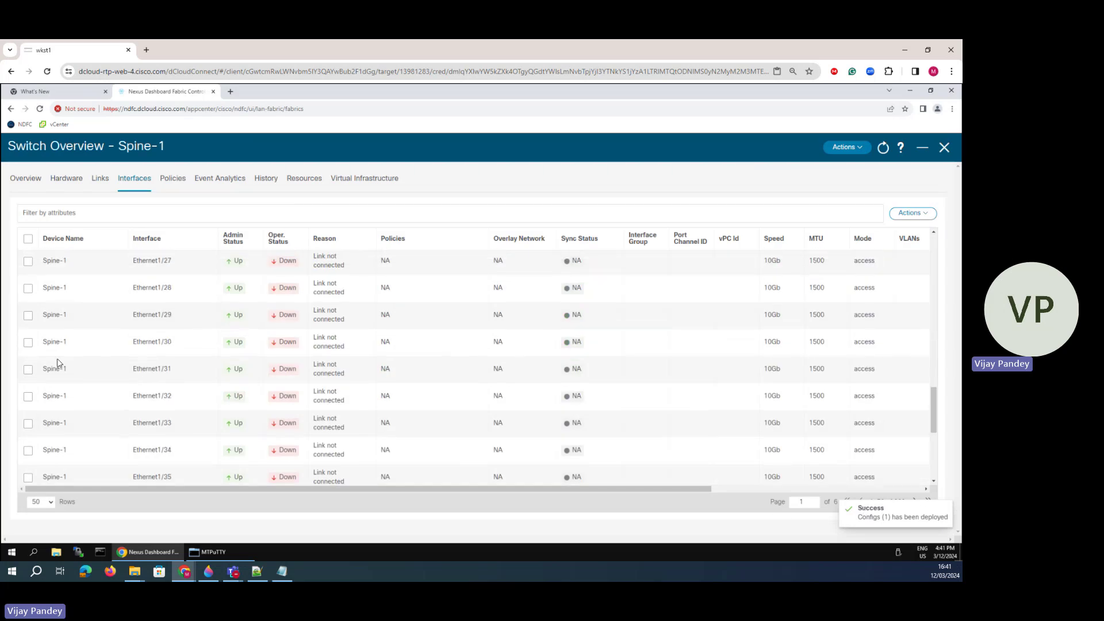
- Filter interfaces by Device Name == Spine-2 and page forward to page 3
{"action": "left_click", "coordinate": [105, 214]}
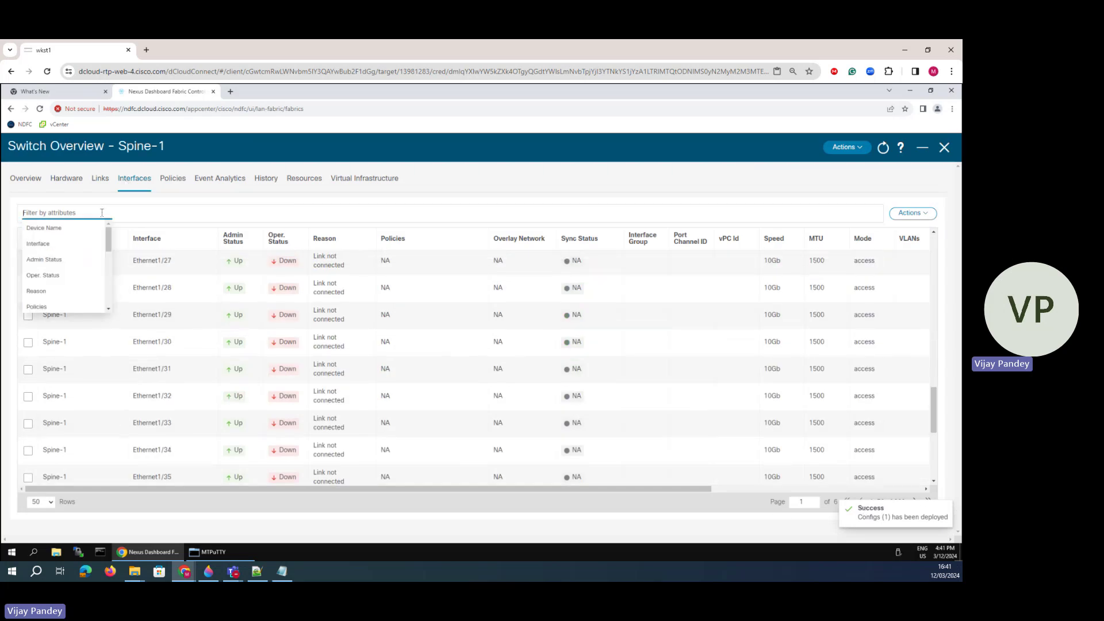
{"action": "left_click", "coordinate": [87, 228]}
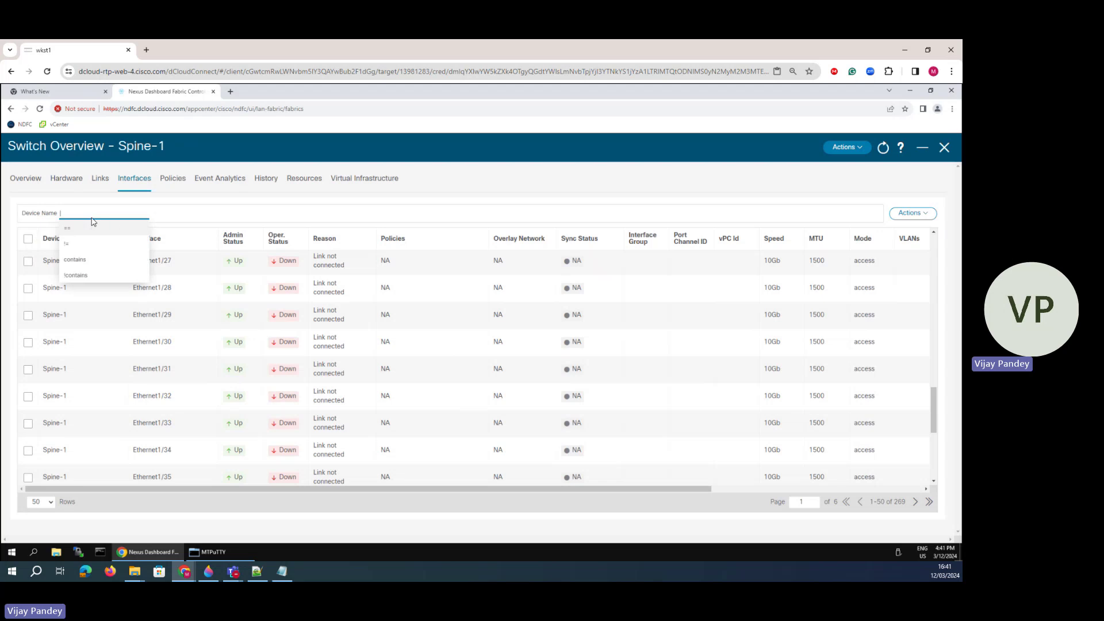
{"action": "type", "text": "Soube"}
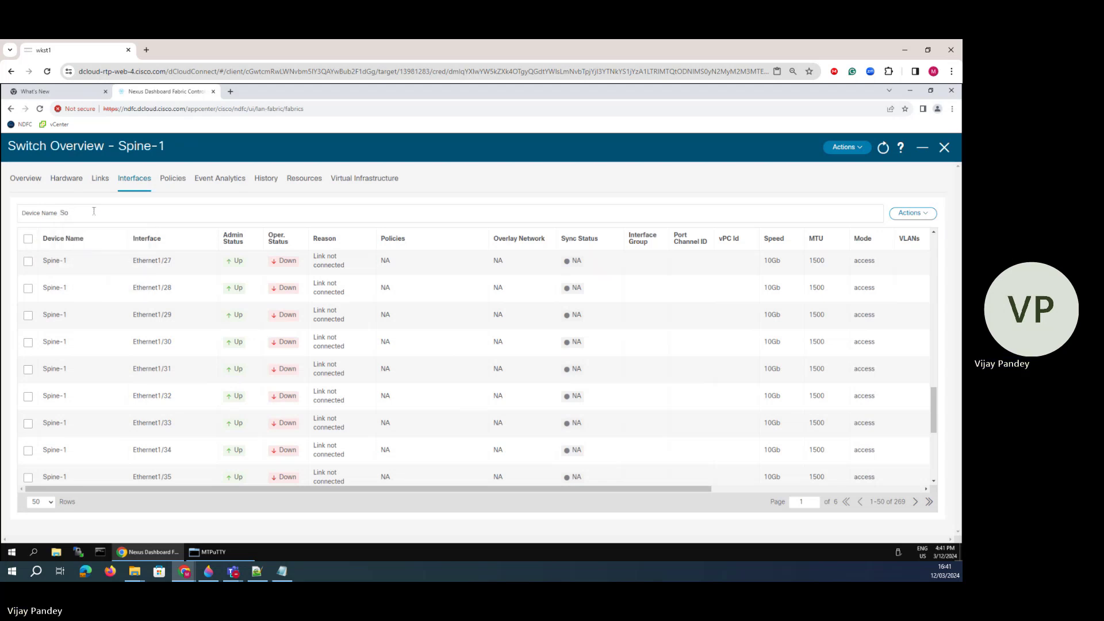
{"action": "key", "text": "BackSpace"}
{"action": "key", "text": "BackSpace"}
{"action": "key", "text": "BackSpace"}
{"action": "key", "text": "BackSpace"}
{"action": "type", "text": "p"}
{"action": "type", "text": "-"}
{"action": "type", "text": "="}
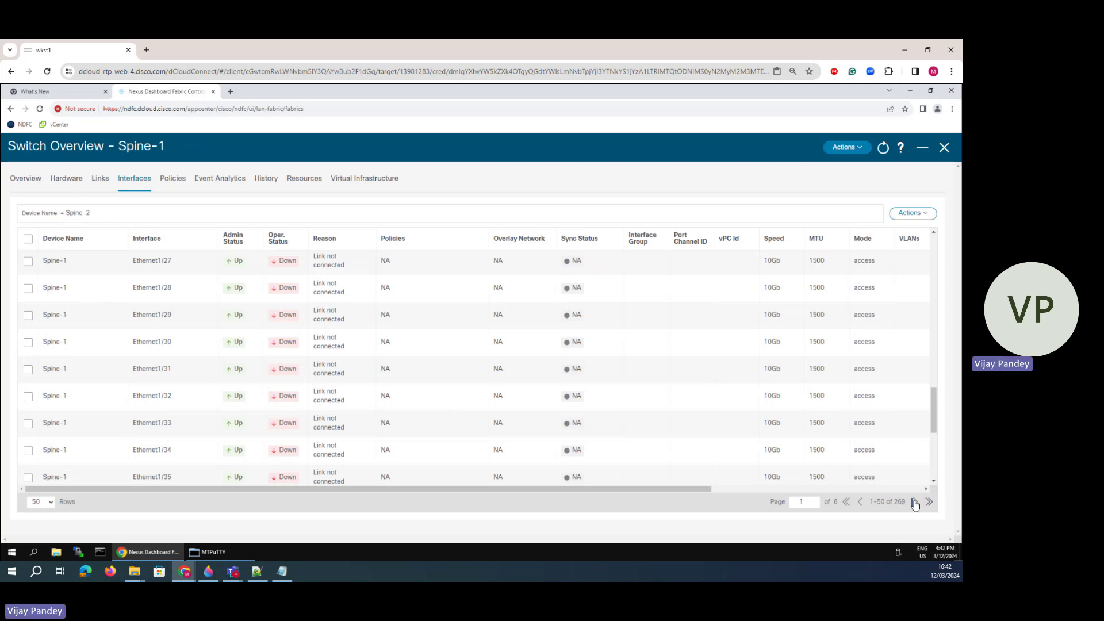
{"action": "left_click", "coordinate": [917, 502]}
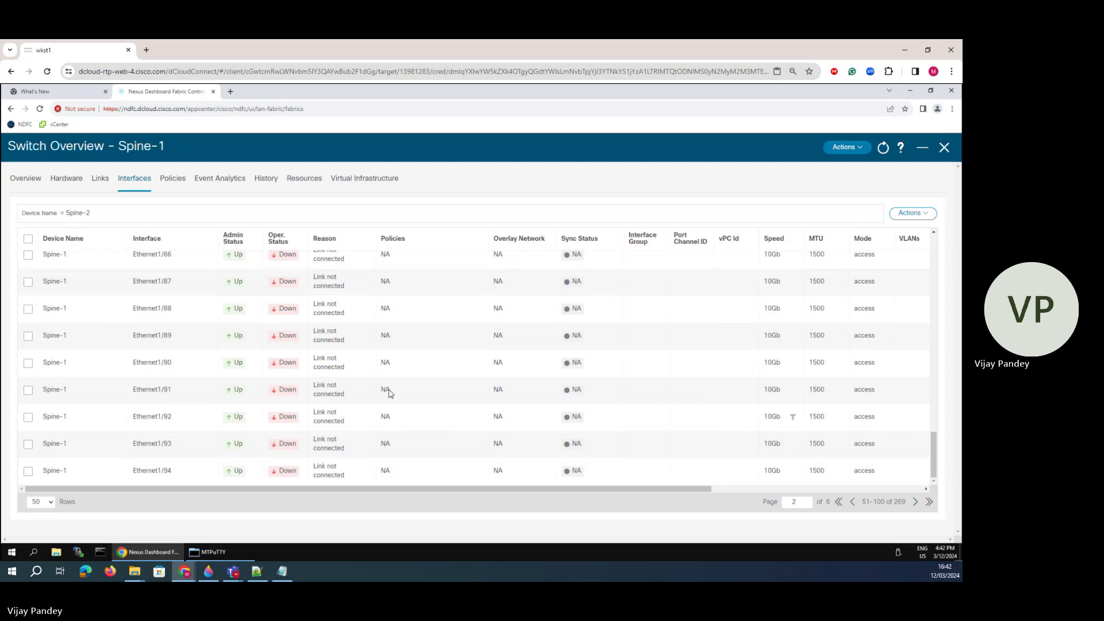
{"action": "left_click", "coordinate": [917, 503]}
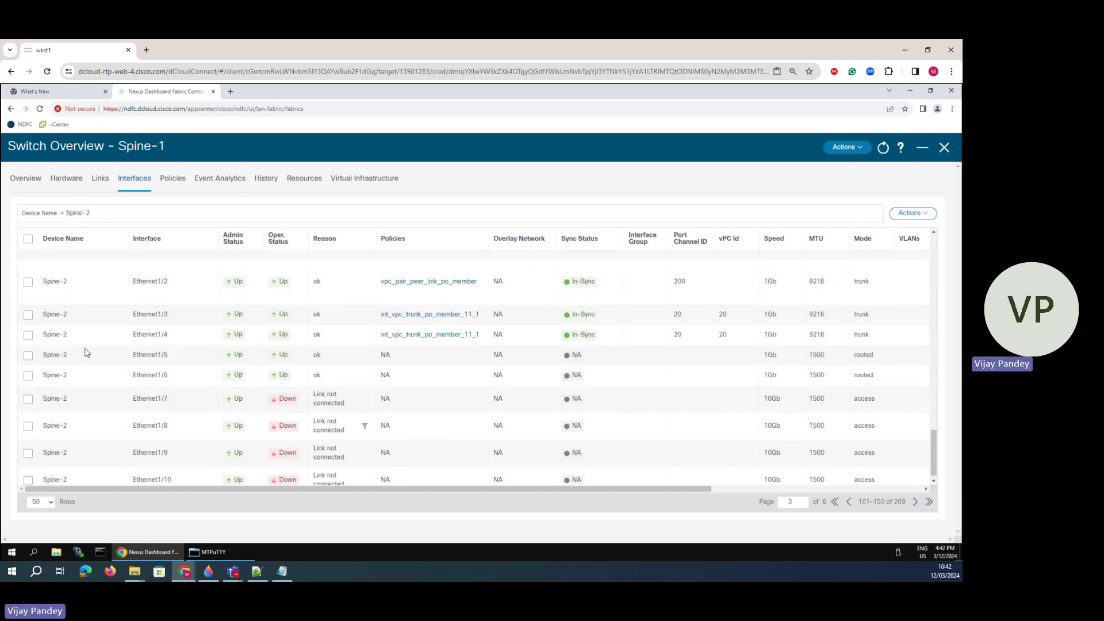
- Edit Spine-2's Ethernet1/5 and apply the int_routed_host policy
{"action": "left_click", "coordinate": [27, 356]}
{"action": "left_click", "coordinate": [912, 213]}
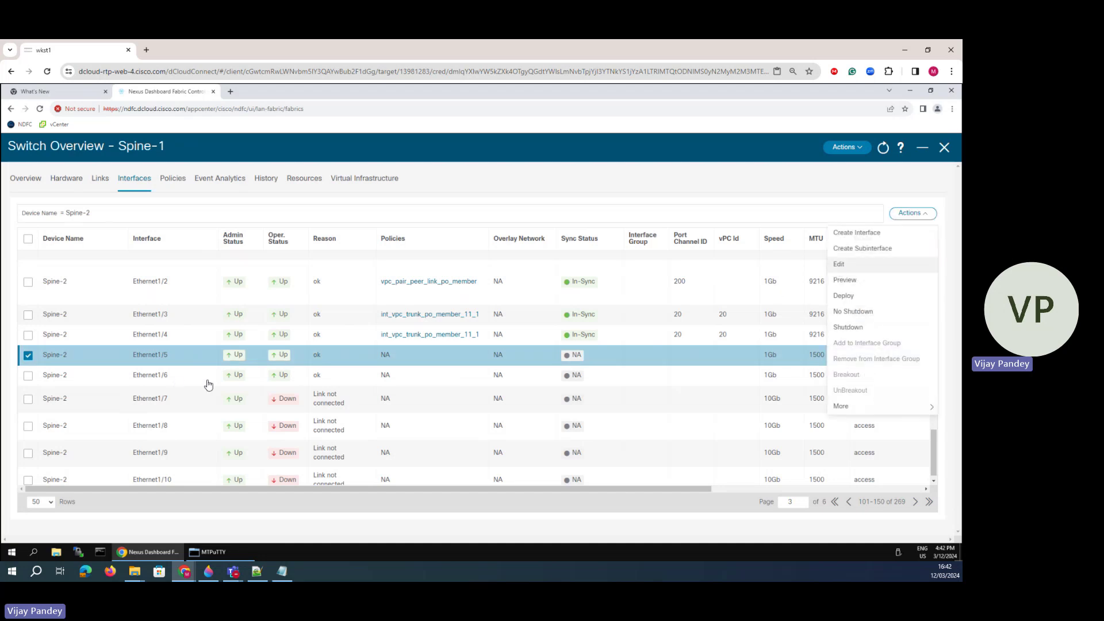
{"action": "left_click", "coordinate": [839, 264]}
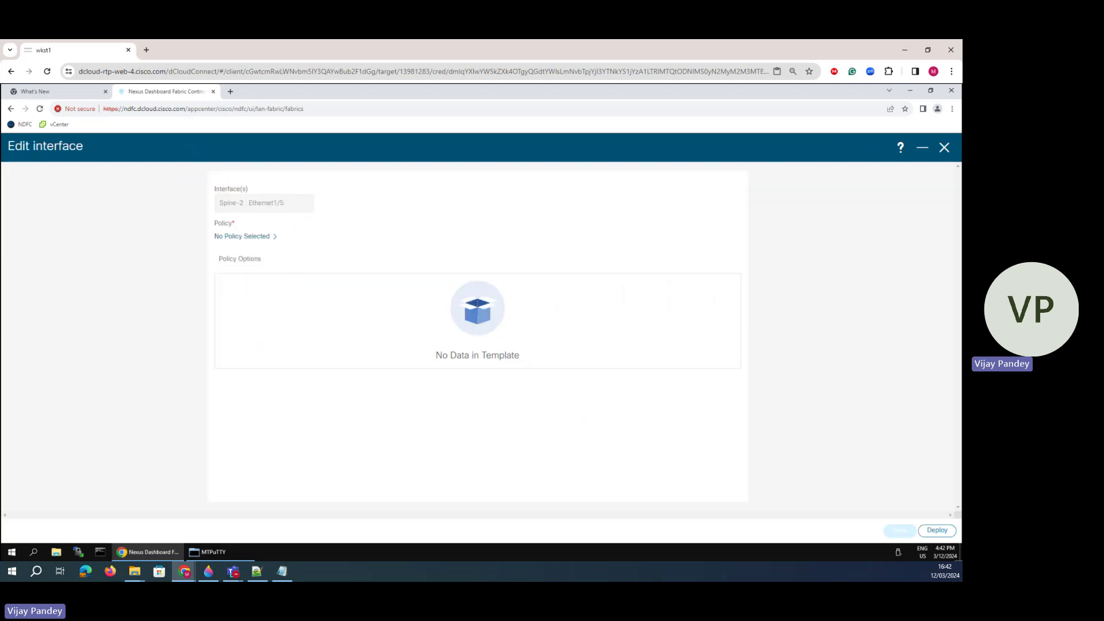
{"action": "left_click", "coordinate": [262, 237]}
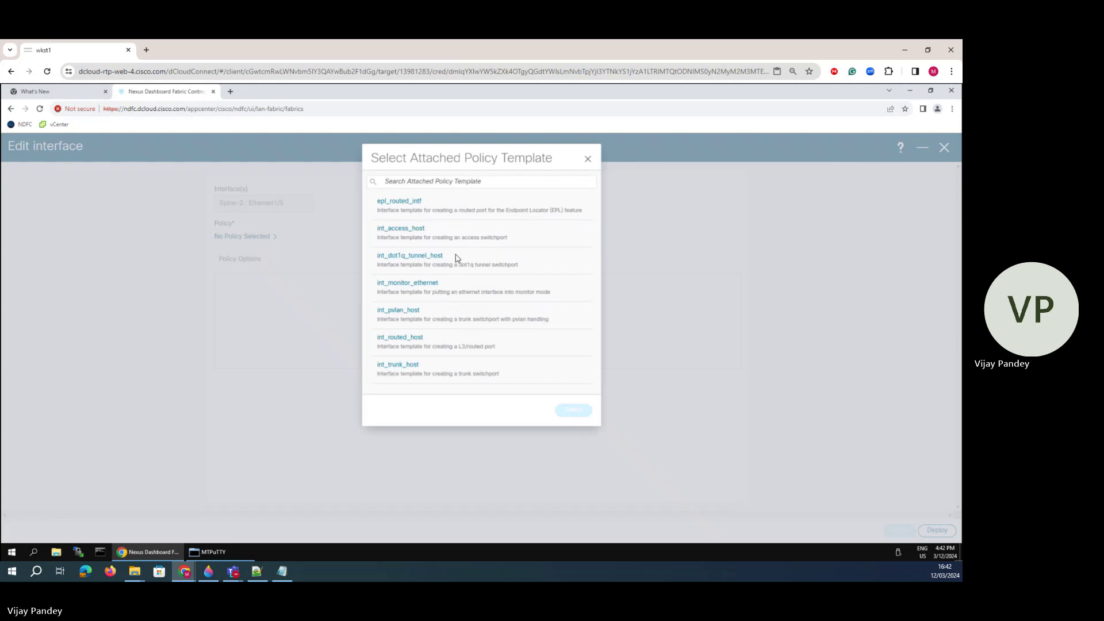
{"action": "left_click", "coordinate": [409, 348]}
{"action": "left_click", "coordinate": [573, 410]}
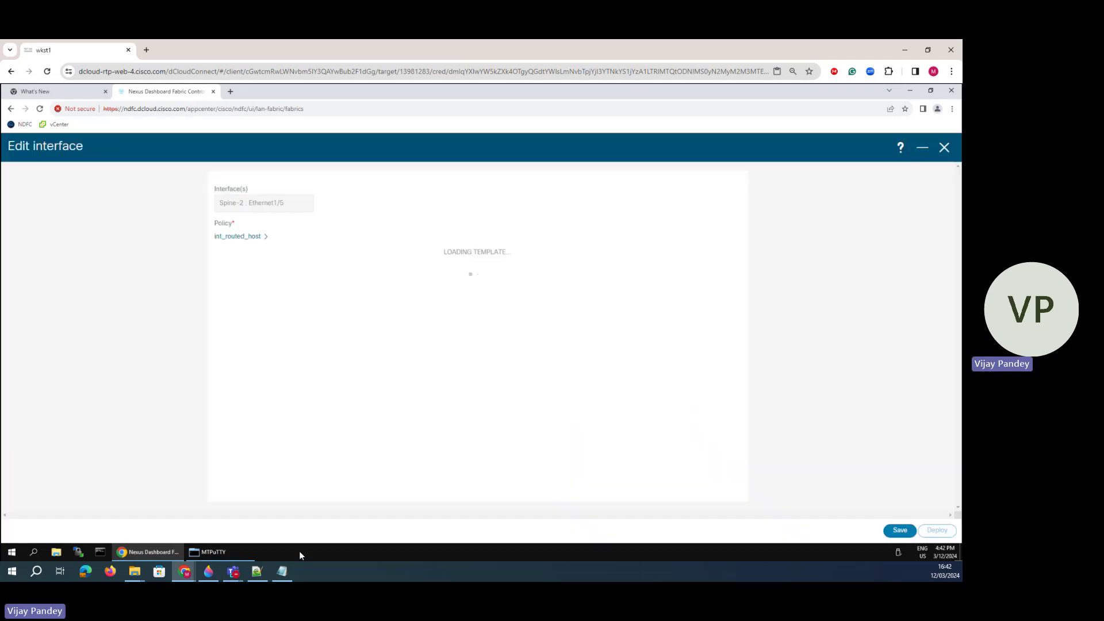
- Give Ethernet1/5 IP 10.10.60.2, netmask 24 and MTU 1500
{"action": "left_click", "coordinate": [208, 570]}
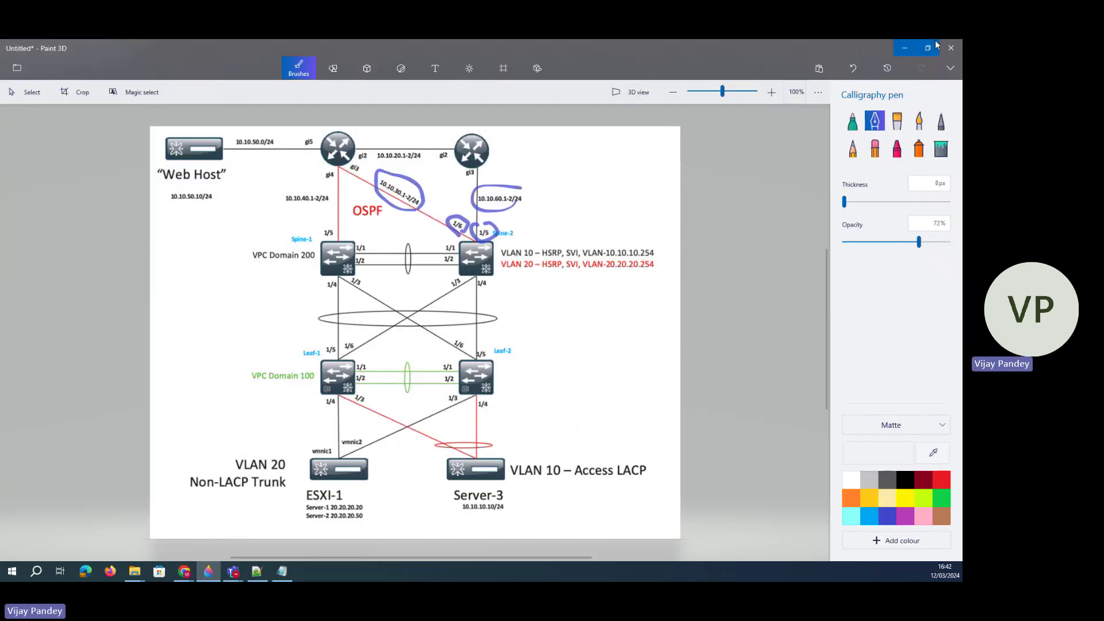
{"action": "left_click", "coordinate": [904, 48]}
{"action": "left_click", "coordinate": [251, 342]}
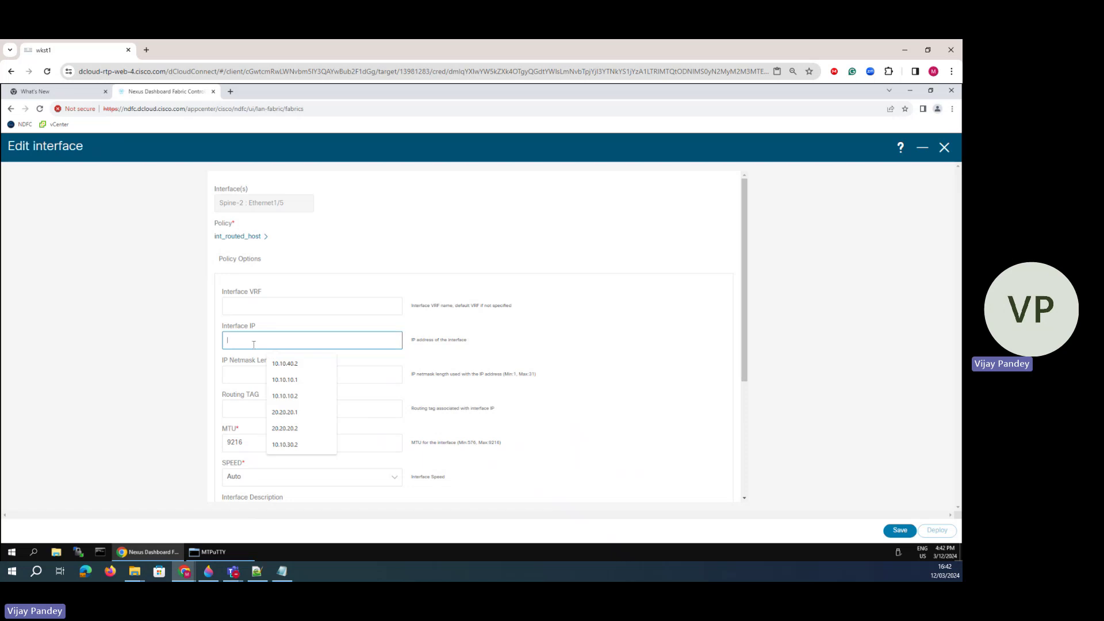
{"action": "type", "text": "10.10.60.2"}
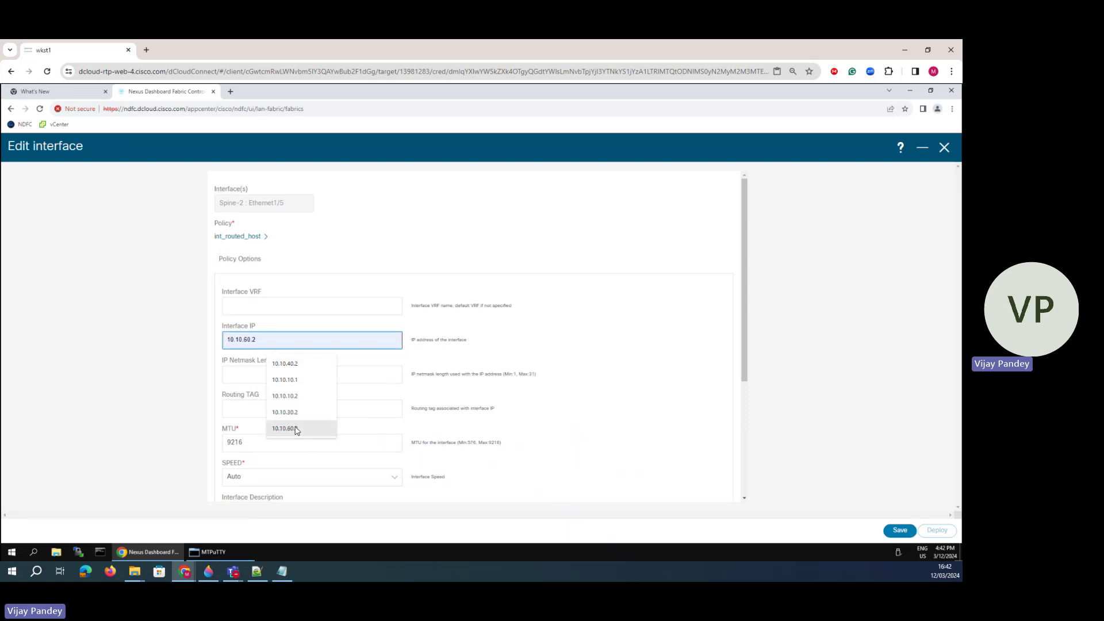
{"action": "left_click", "coordinate": [287, 429]}
{"action": "left_click", "coordinate": [239, 374]}
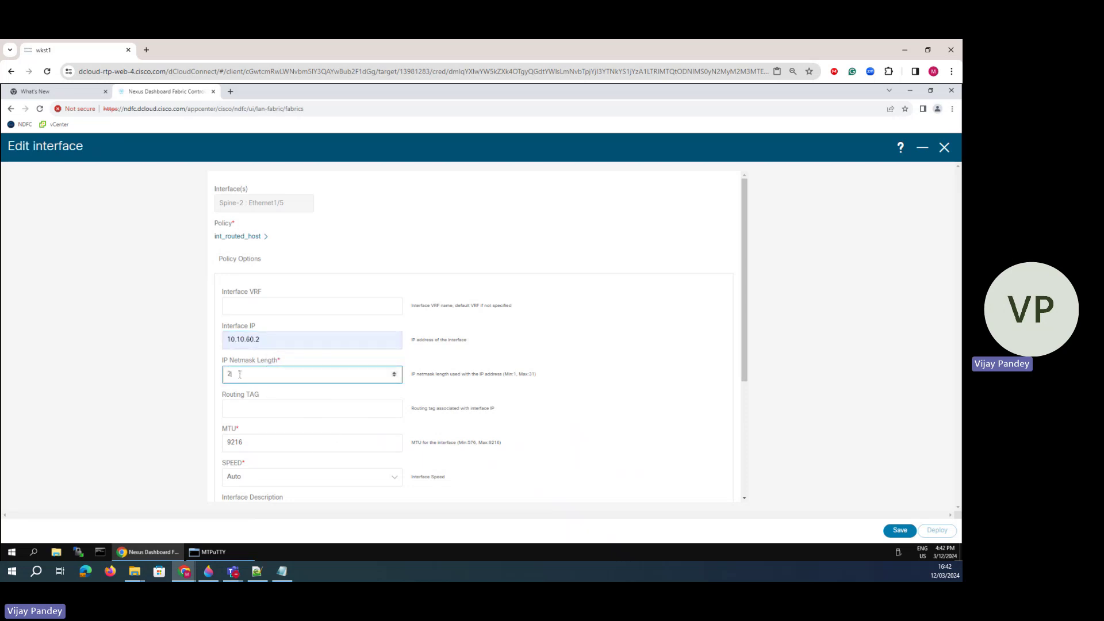
{"action": "type", "text": "24"}
{"action": "key", "text": "Tab"}
{"action": "key", "text": "Tab"}
{"action": "type", "text": "1"}
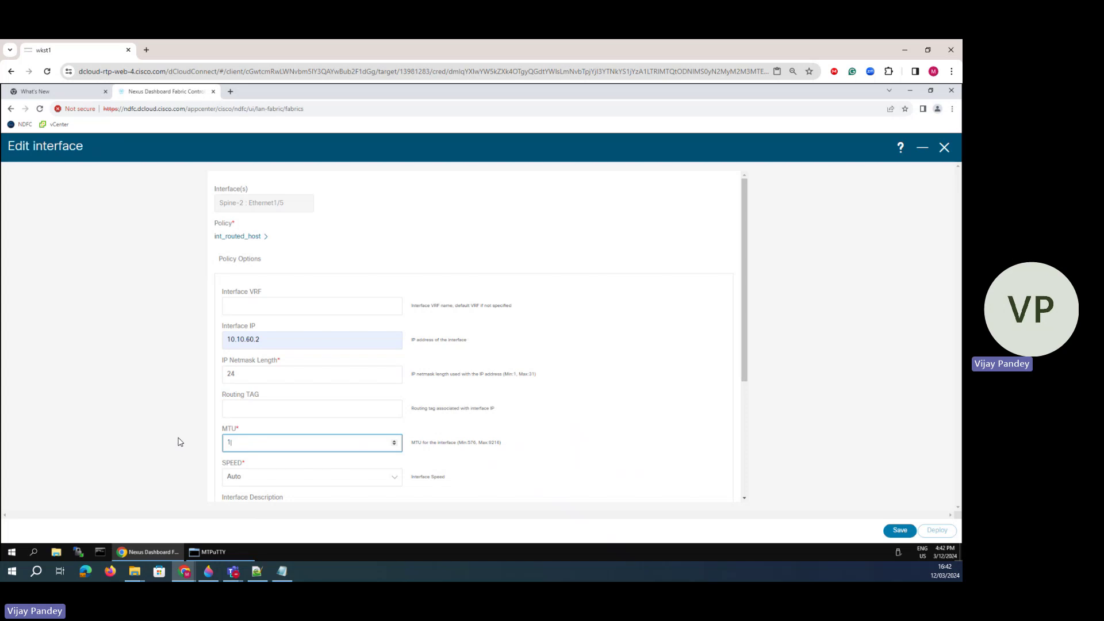
{"action": "scroll", "coordinate": [266, 426], "scroll_direction": "down", "scroll_amount": 2}
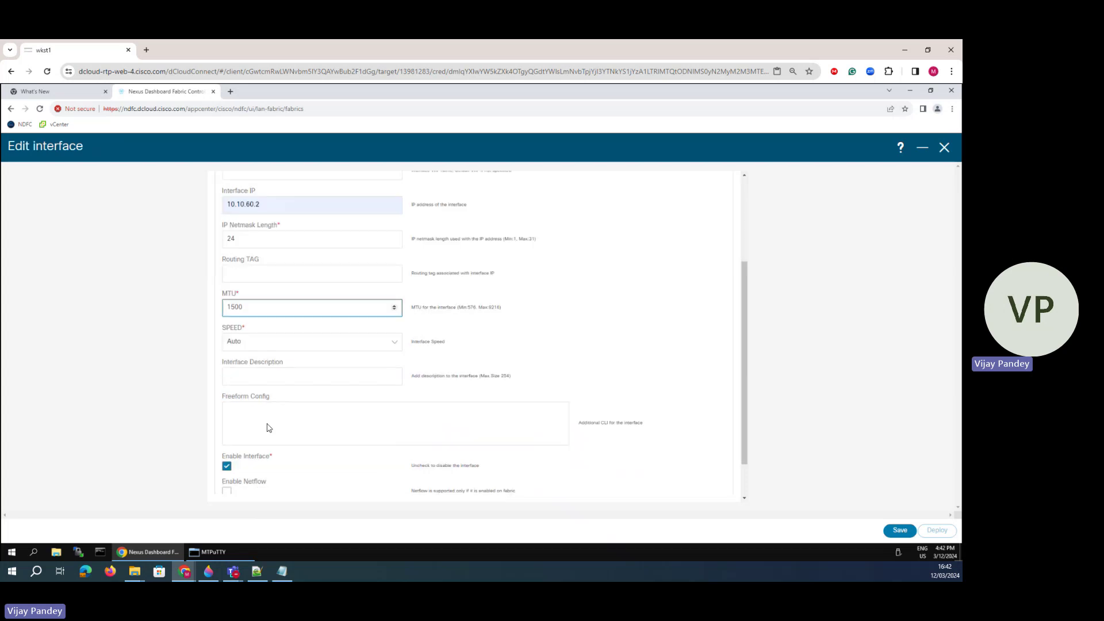
{"action": "scroll", "coordinate": [238, 418], "scroll_direction": "down", "scroll_amount": 1}
- Add freeform config 'ip router ospf 100 area 0' and save the interface
{"action": "left_click", "coordinate": [257, 366]}
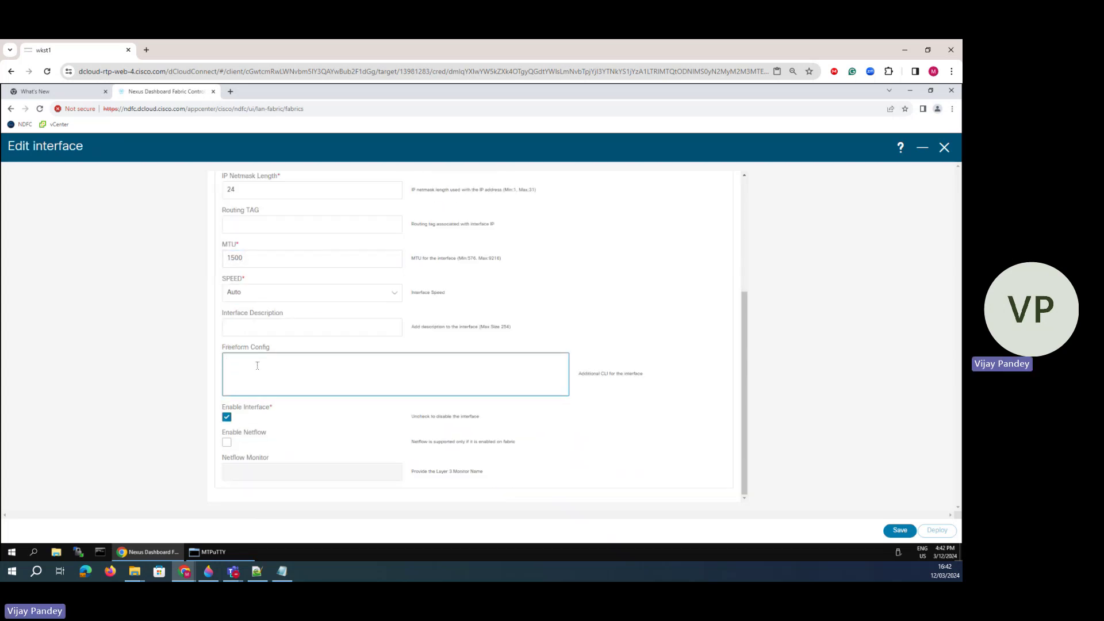
{"action": "type", "text": "ip a"}
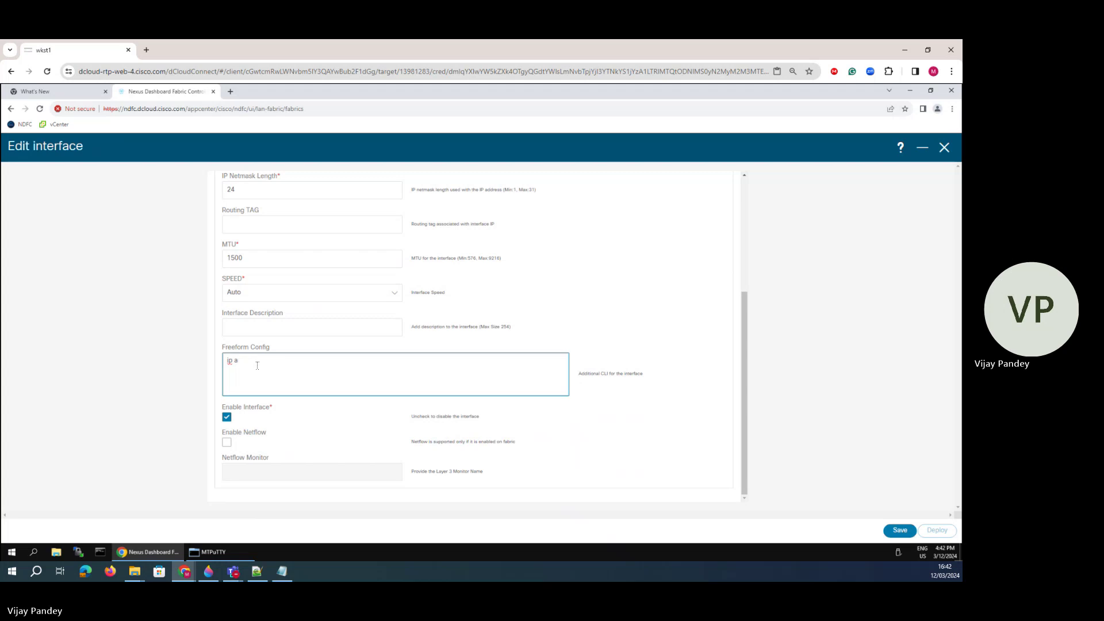
{"action": "type", "text": "ccerouter ospf 100 re"}
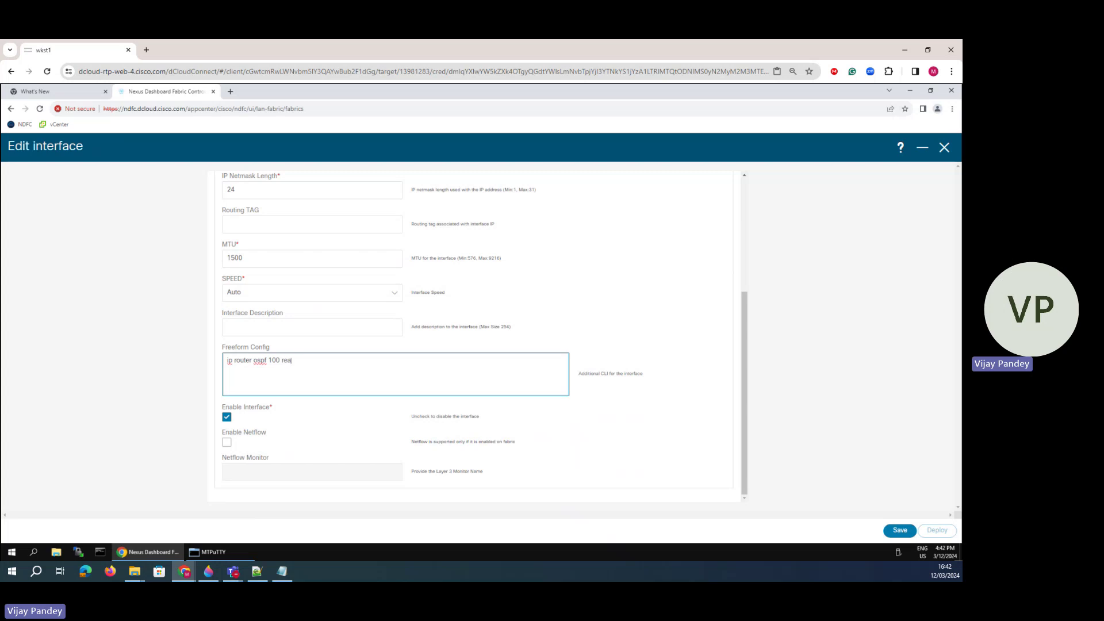
{"action": "key", "text": "BackSpace"}
{"action": "key", "text": "BackSpace"}
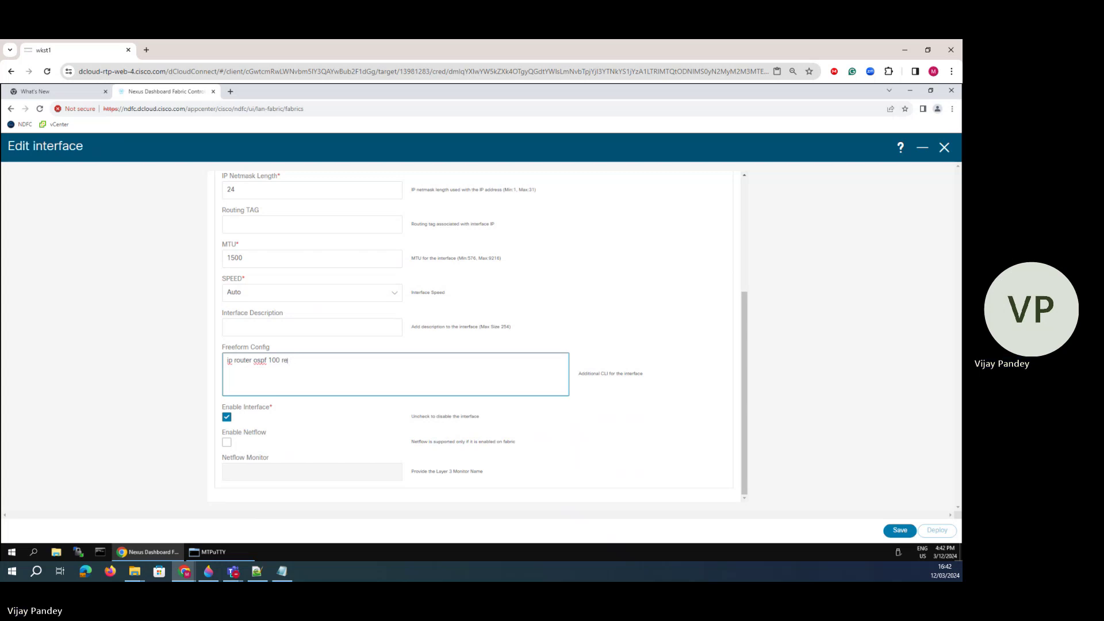
{"action": "type", "text": "rea 0"}
{"action": "key", "text": "Return"}
{"action": "left_click", "coordinate": [900, 531]}
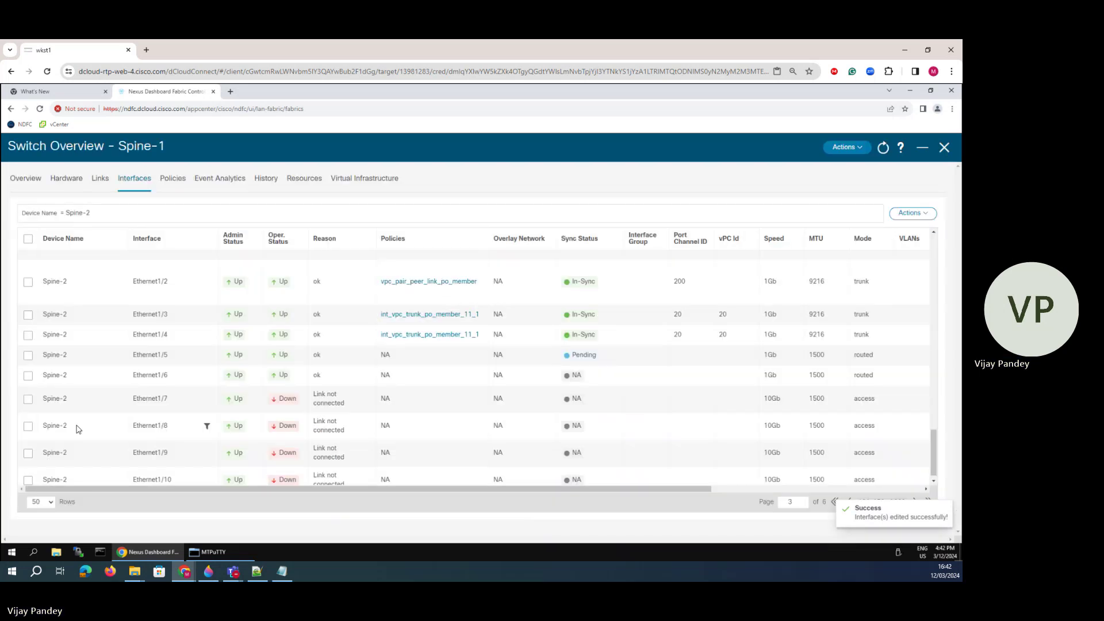
- Edit Spine-2's Ethernet1/6 and apply the int_routed_host policy
{"action": "left_click", "coordinate": [28, 375]}
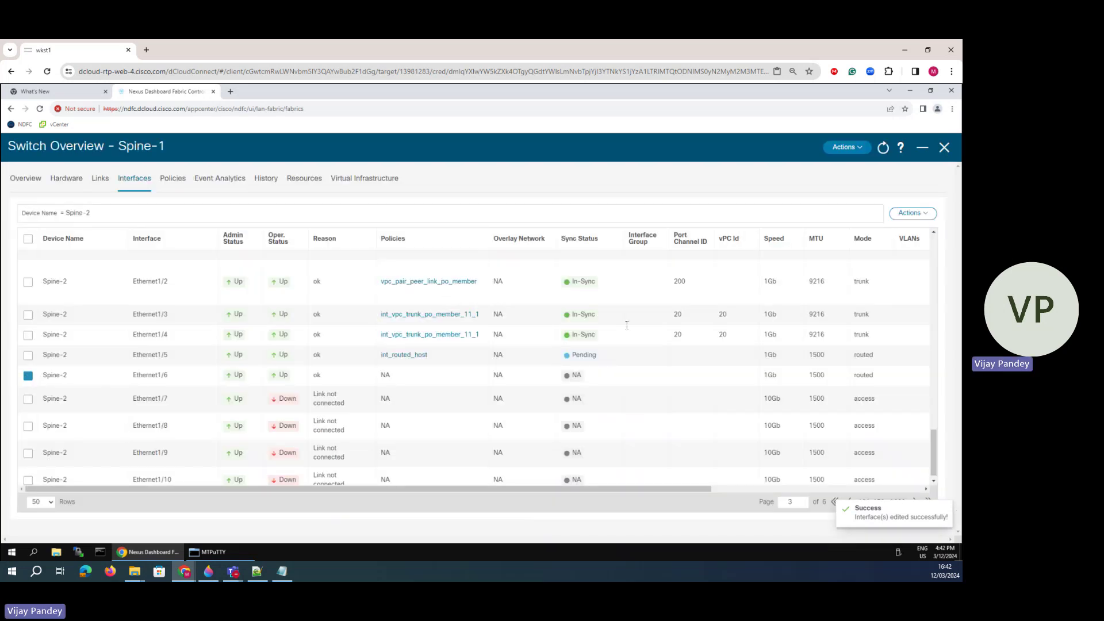
{"action": "left_click", "coordinate": [912, 213]}
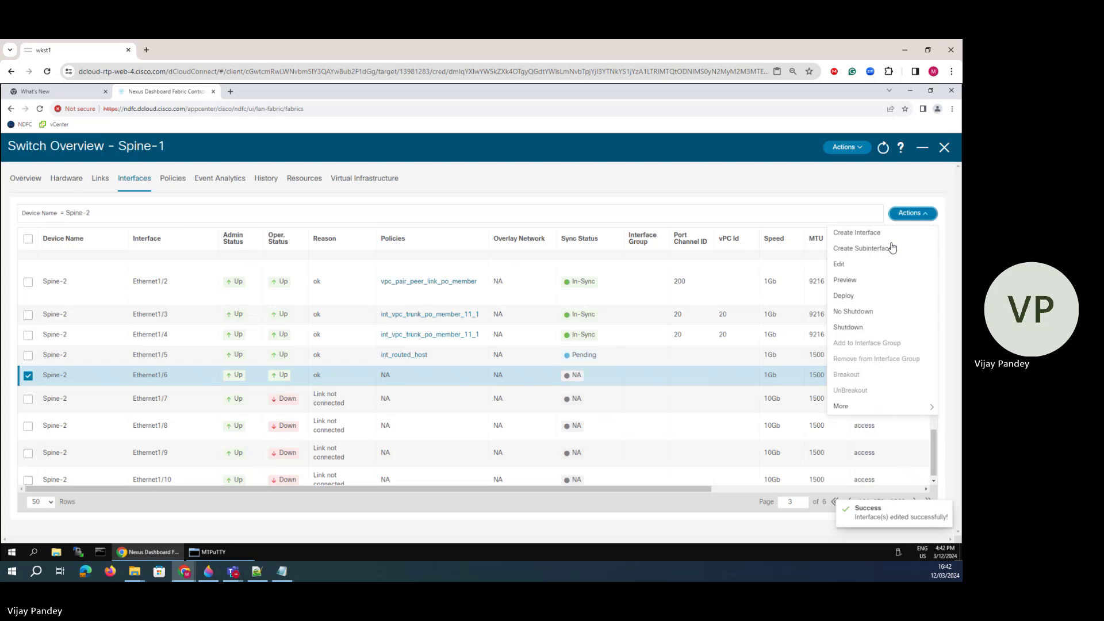
{"action": "left_click", "coordinate": [851, 266]}
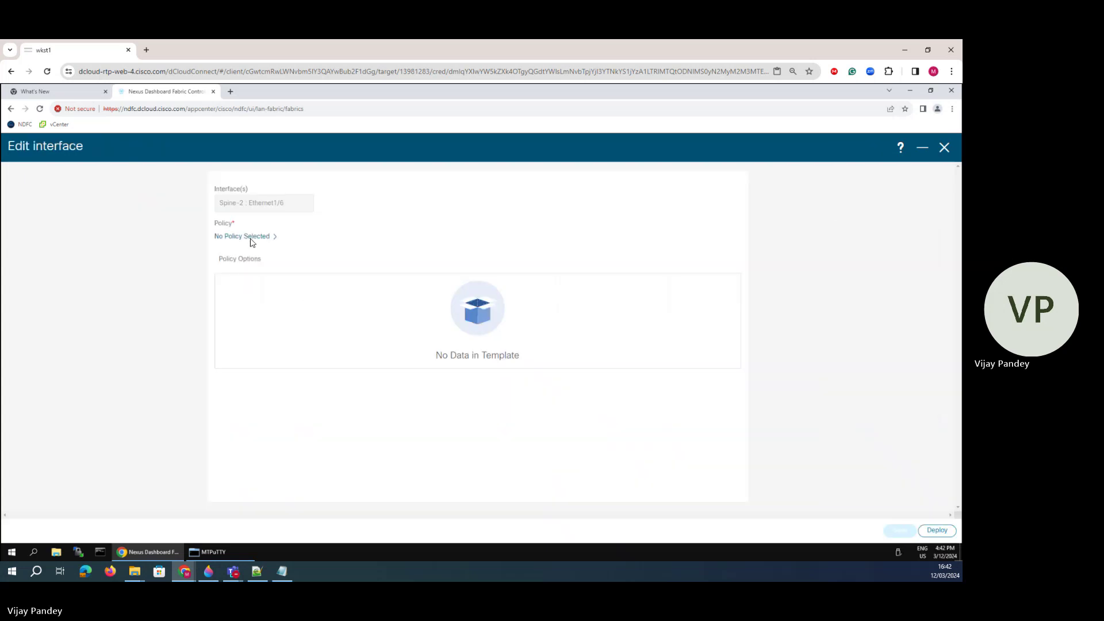
{"action": "left_click", "coordinate": [253, 241]}
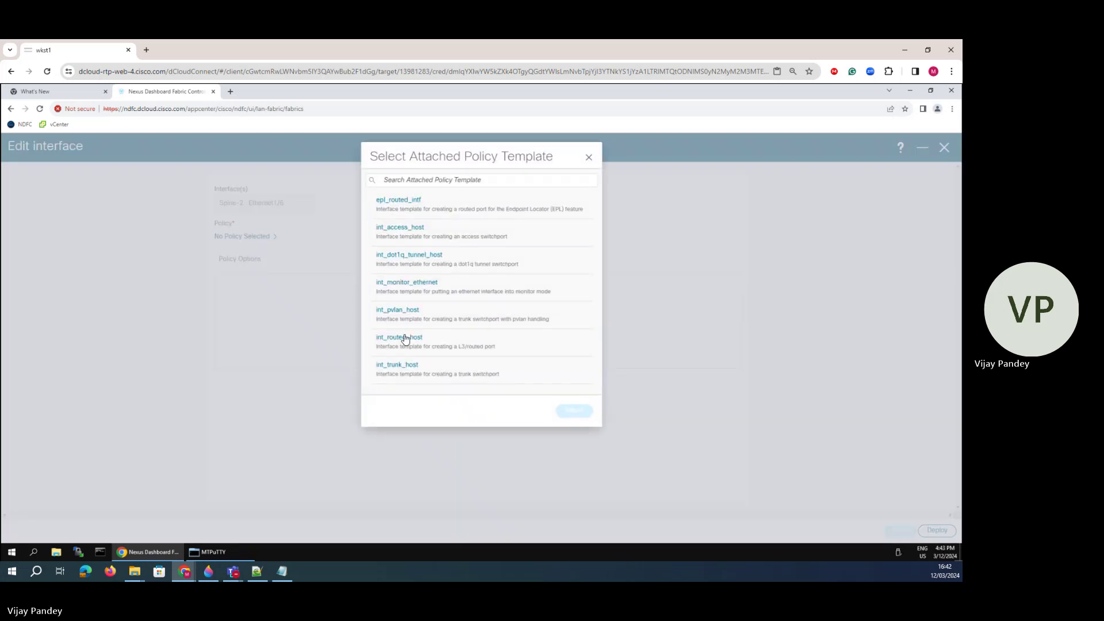
{"action": "left_click", "coordinate": [407, 340]}
{"action": "left_click", "coordinate": [573, 410]}
- Set Ethernet1/6 IP to 10.10.30.2, netmask 24 and MTU 1500
{"action": "left_click", "coordinate": [291, 340]}
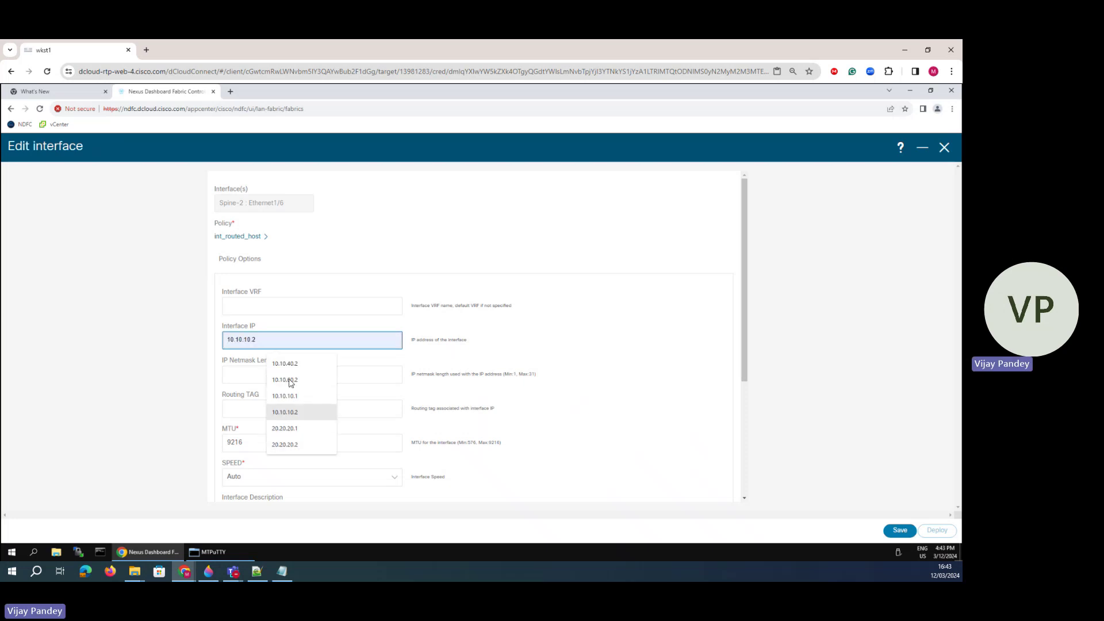
{"action": "left_click", "coordinate": [287, 364]}
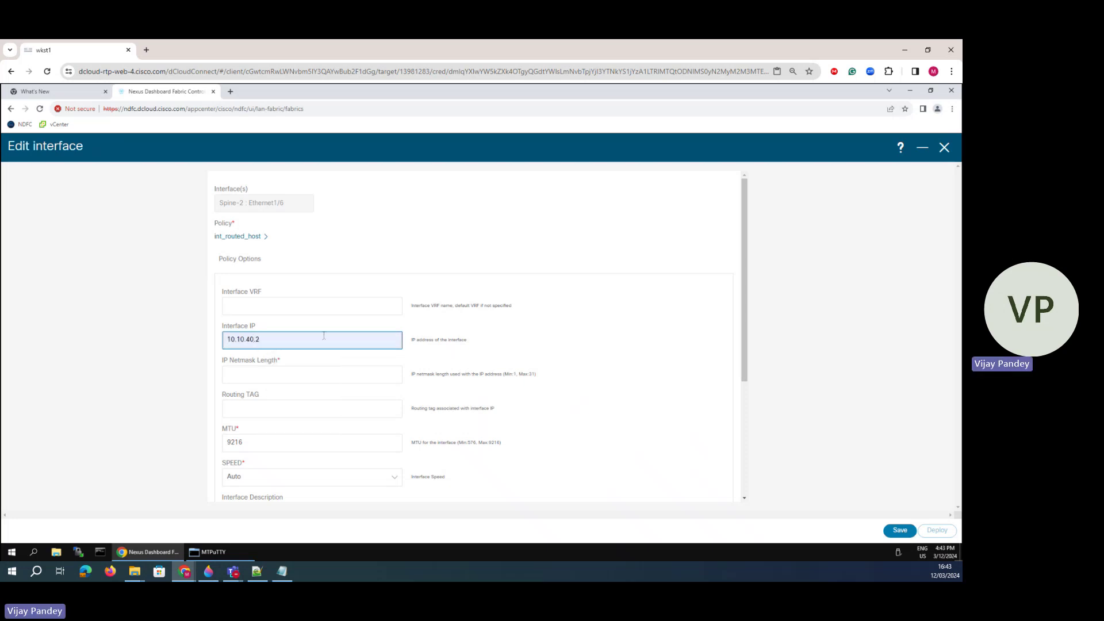
{"action": "key", "text": "Left"}
{"action": "key", "text": "Left"}
{"action": "key", "text": "BackSpace"}
{"action": "key", "text": "BackSpace"}
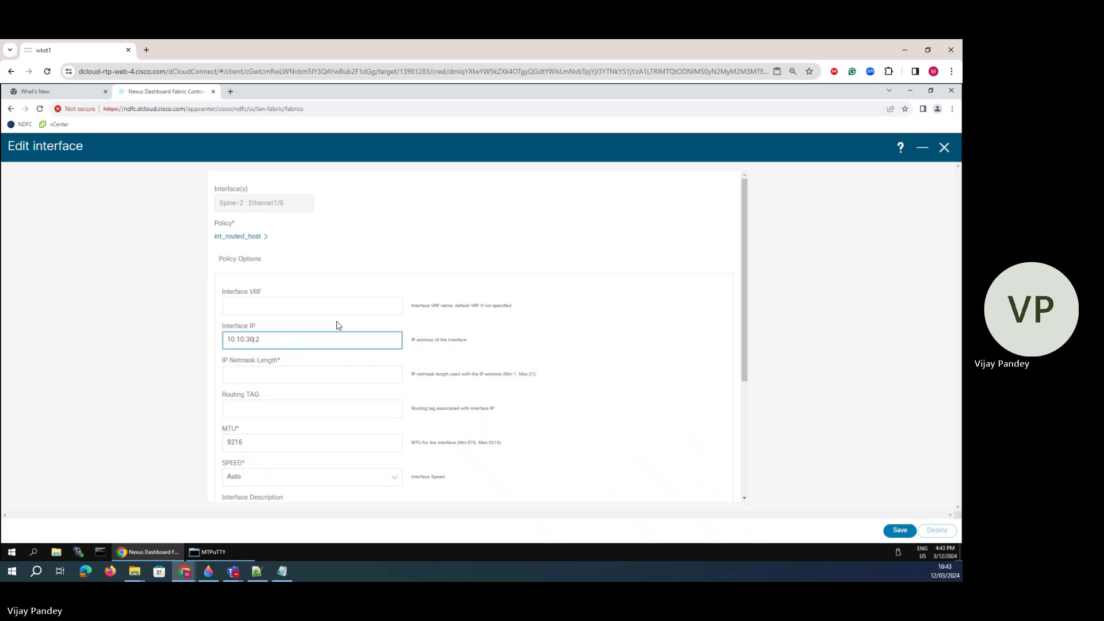
{"action": "left_click", "coordinate": [254, 377]}
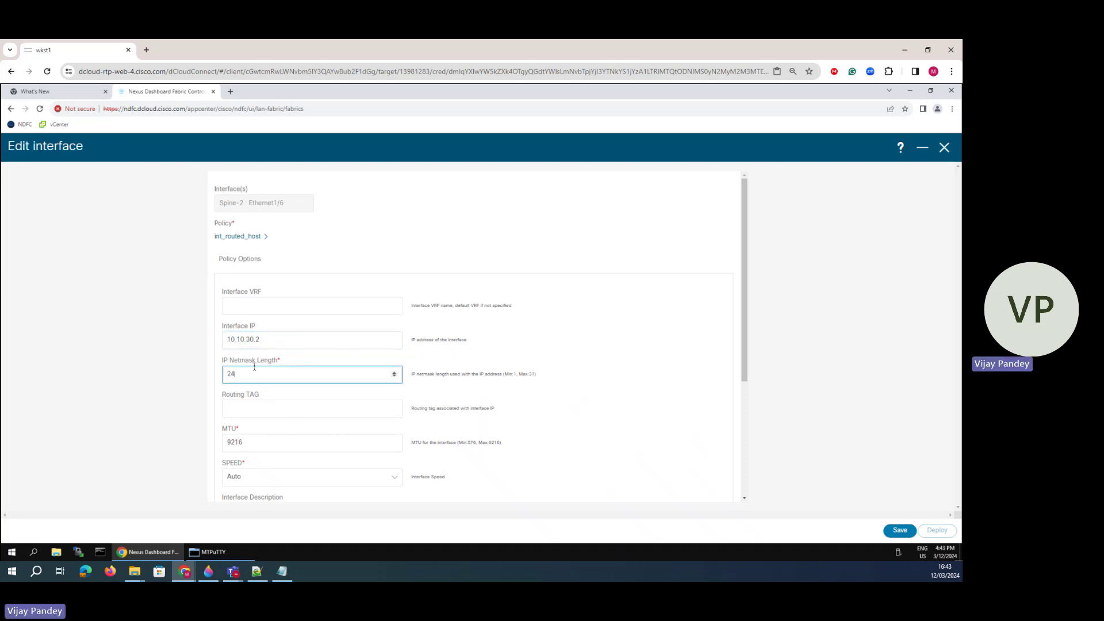
{"action": "left_click_drag", "start_coordinate": [248, 447], "coordinate": [207, 444]}
{"action": "type", "text": "1"}
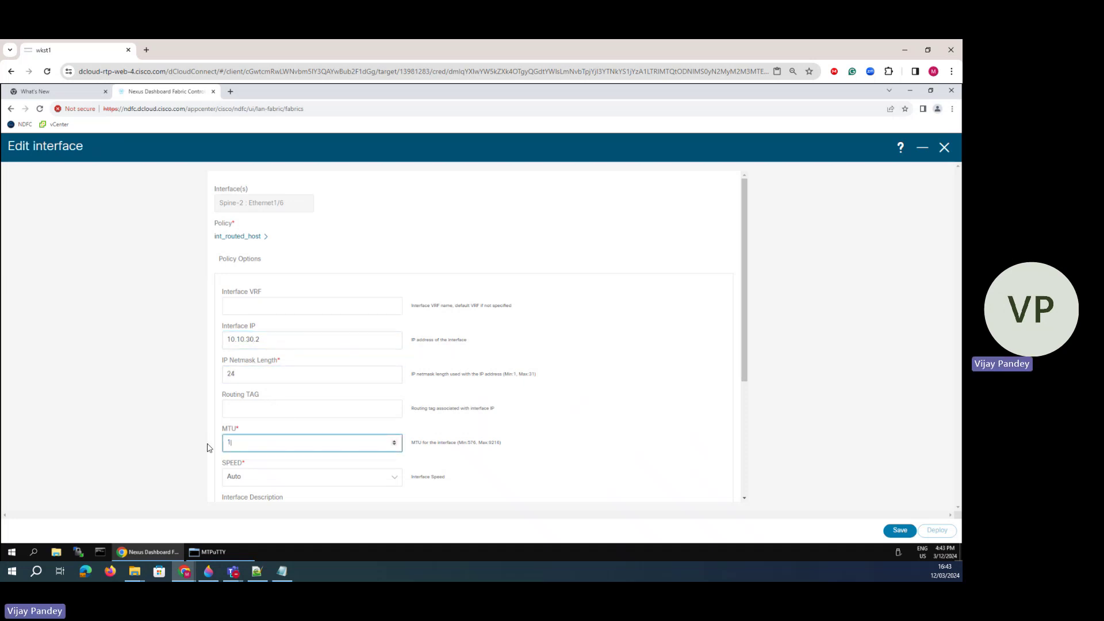
{"action": "type", "text": "500"}
{"action": "scroll", "coordinate": [286, 389], "scroll_direction": "down", "scroll_amount": 3}
- Add freeform 'ip router ospf 100 area 0', save, and return to the interfaces list
{"action": "left_click", "coordinate": [251, 376]}
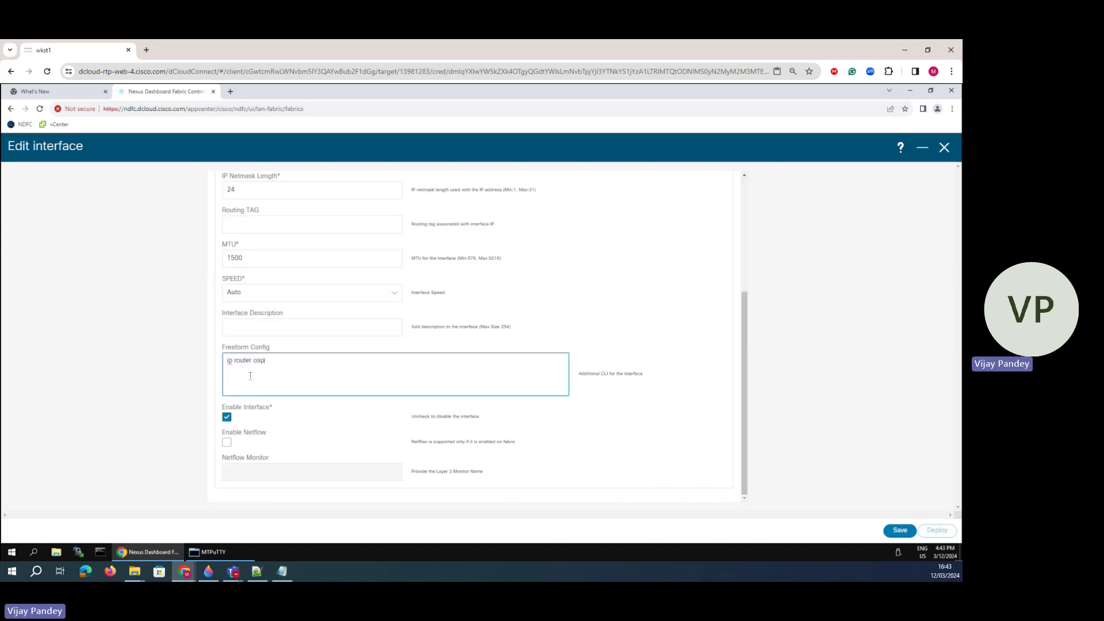
{"action": "type", "text": "ip router ospf 100 area 0"}
{"action": "left_click", "coordinate": [897, 532]}
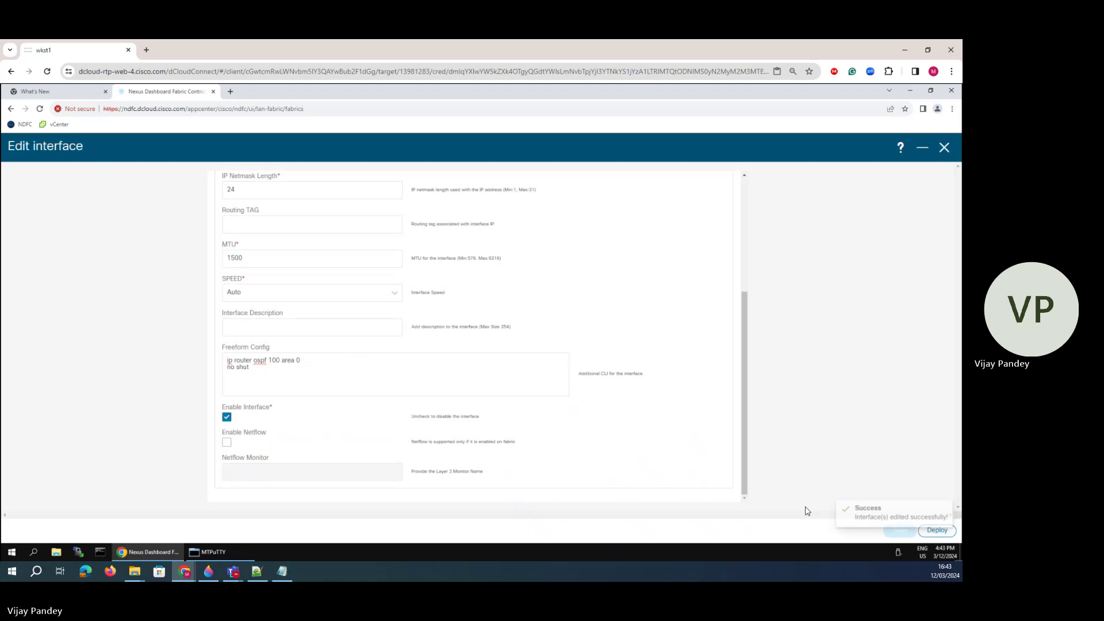
{"action": "left_click", "coordinate": [945, 148]}
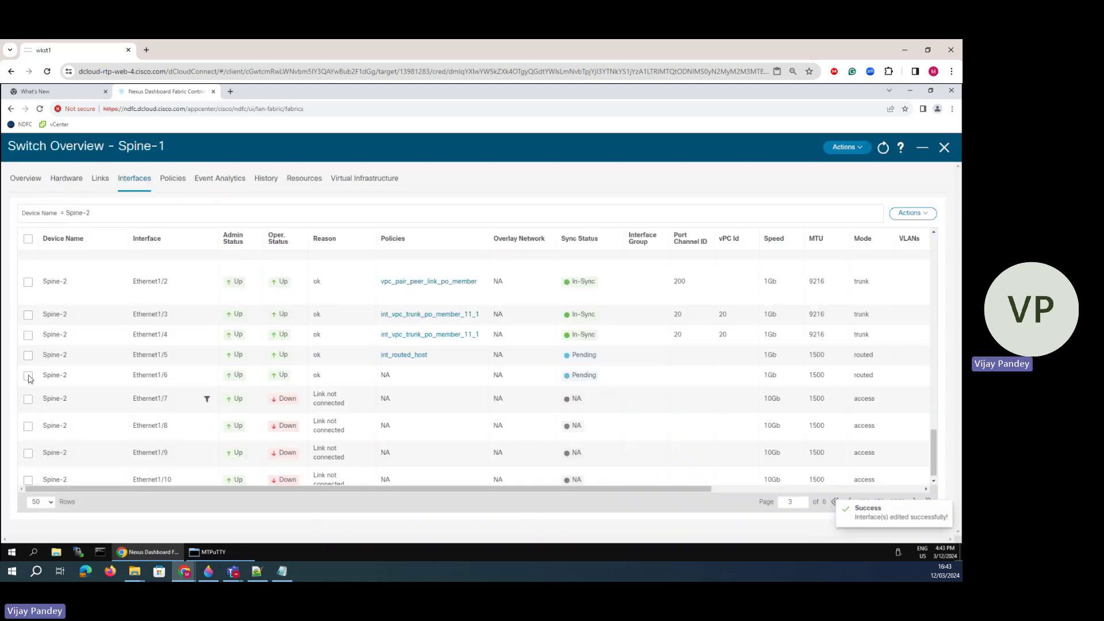
- Deploy the pending config for Spine-2 Ethernet1/5 and Ethernet1/6
{"action": "left_click", "coordinate": [28, 375]}
{"action": "left_click", "coordinate": [27, 355]}
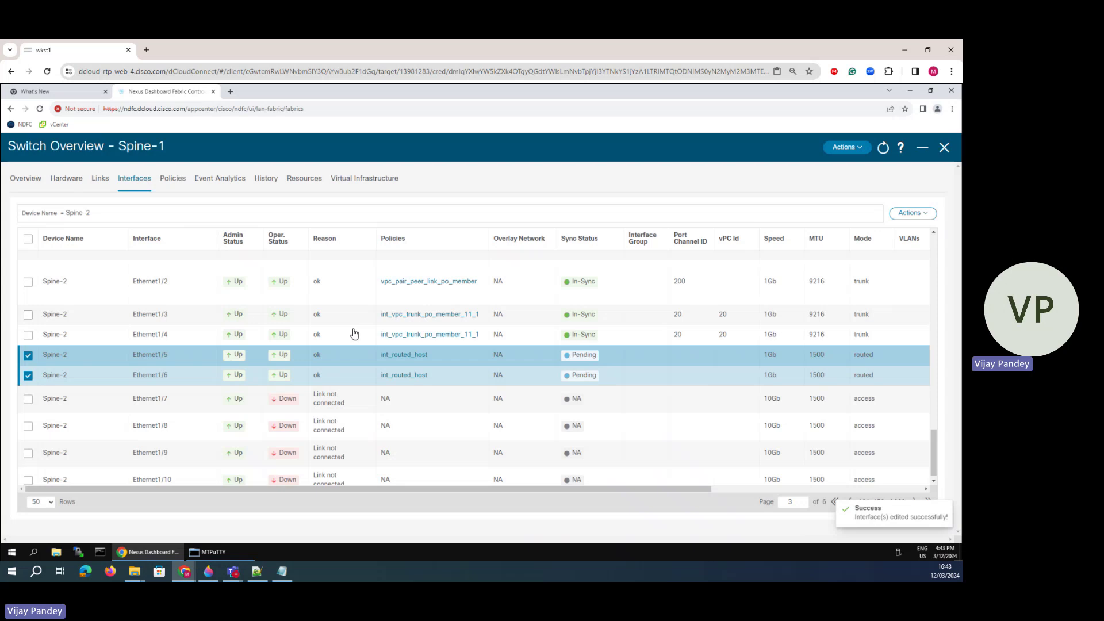
{"action": "left_click", "coordinate": [904, 214]}
{"action": "left_click", "coordinate": [843, 296]}
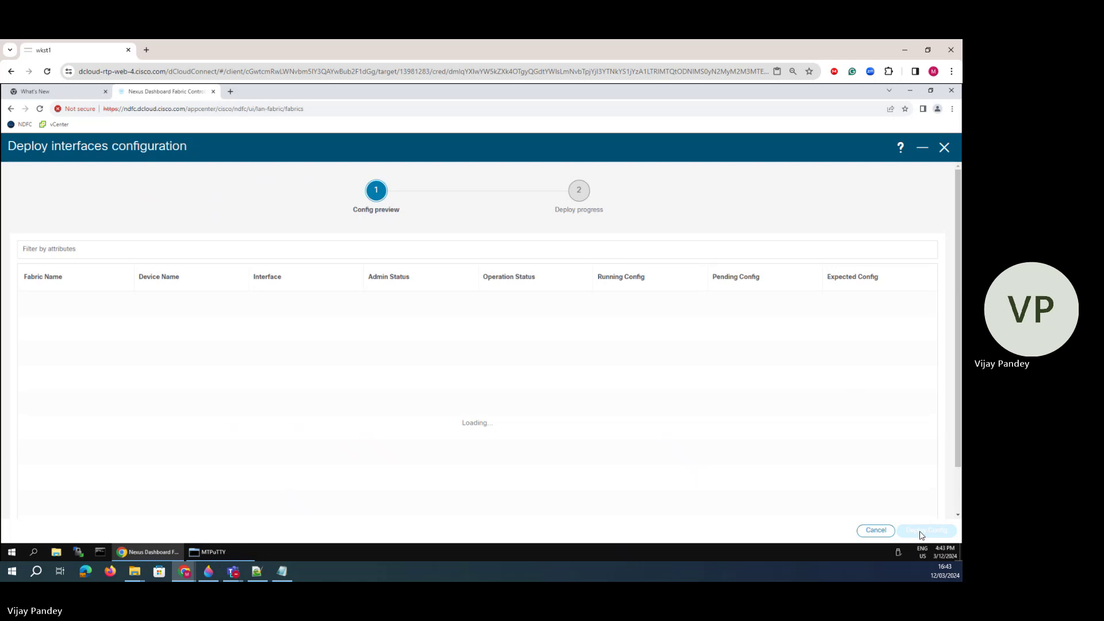
{"action": "left_click", "coordinate": [927, 530]}
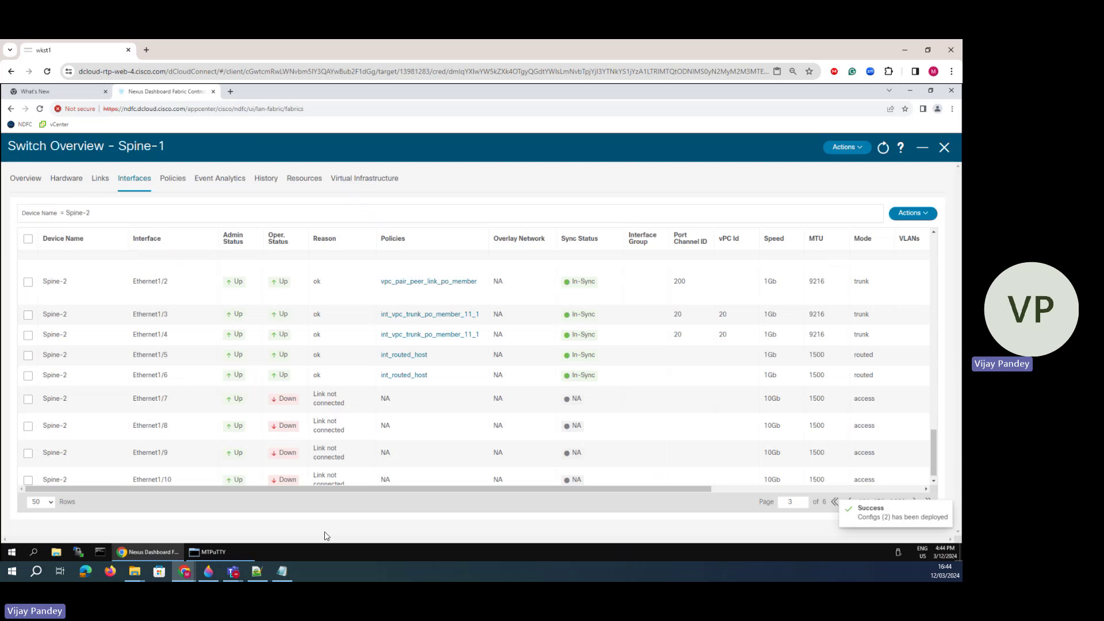
- Rerun the OSPF neighbor check on Spine-2 in MTPuTTY
{"action": "left_click", "coordinate": [233, 553]}
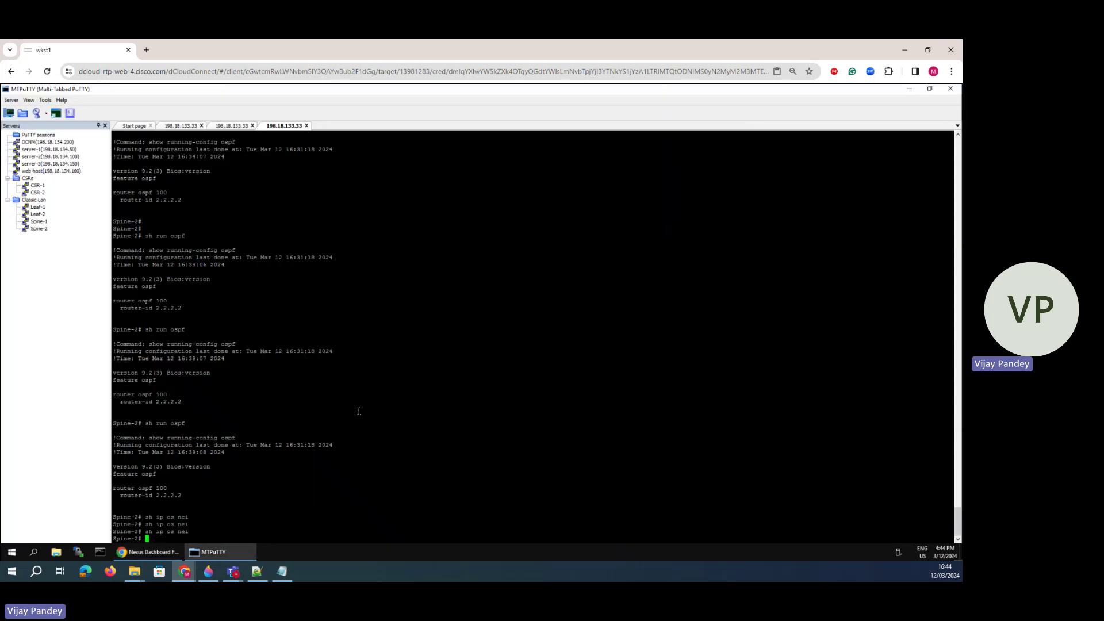
{"action": "key", "text": "Up"}
{"action": "key", "text": "Return"}
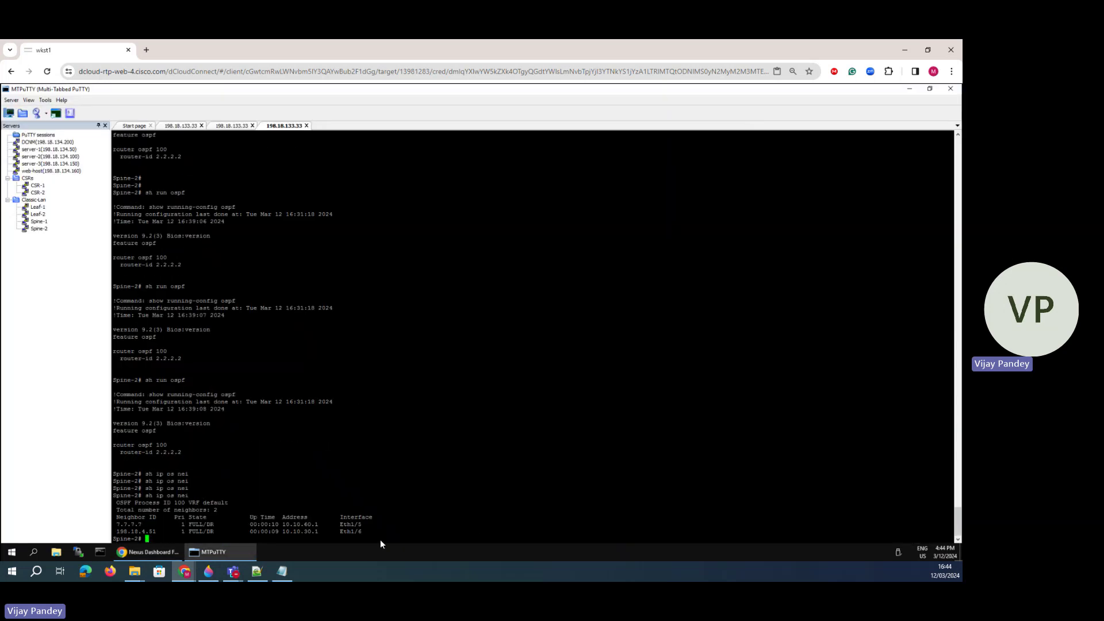
- Mark the Spine-2 gi3 link and the Spine-1 link on the Paint 3D diagram
{"action": "left_click", "coordinate": [208, 571]}
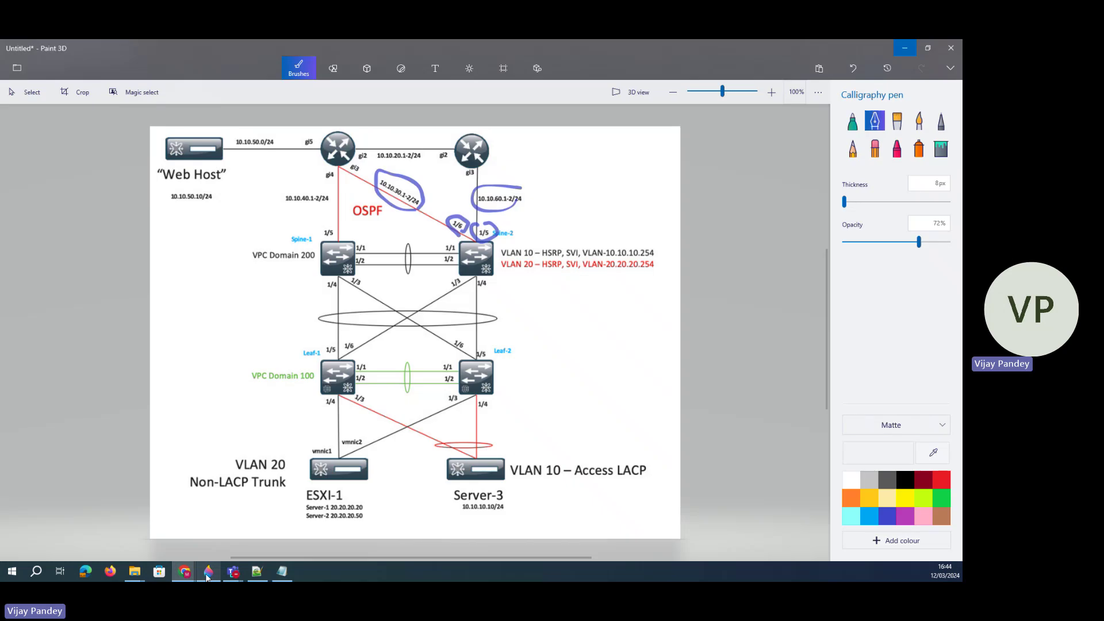
{"action": "left_click_drag", "start_coordinate": [477, 232], "coordinate": [481, 166]}
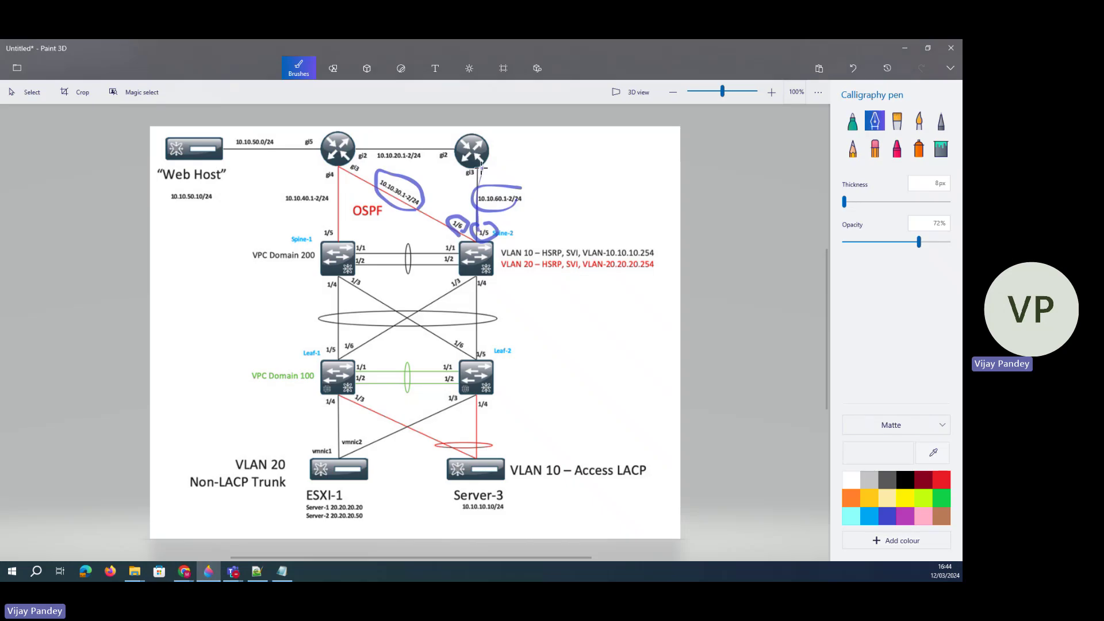
{"action": "left_click_drag", "start_coordinate": [342, 243], "coordinate": [348, 213]}
{"action": "left_click_drag", "start_coordinate": [338, 256], "coordinate": [343, 242]}
{"action": "left_click", "coordinate": [904, 48]}
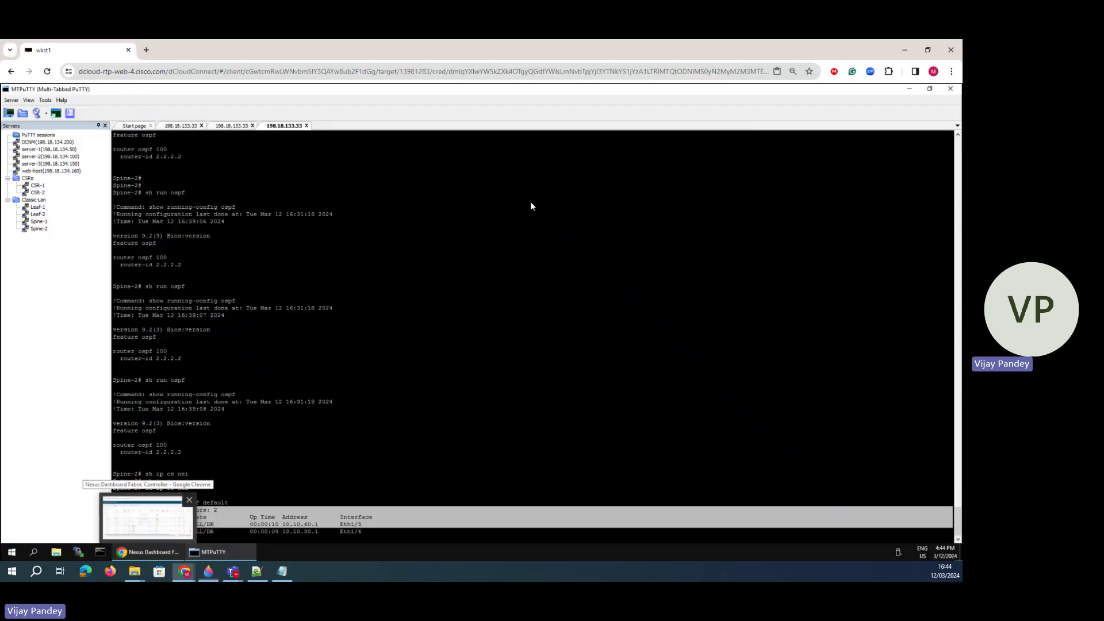
- Rerun the OSPF neighbor check on Spine-1
{"action": "left_click", "coordinate": [223, 128]}
{"action": "key", "text": "Up"}
{"action": "key", "text": "Return"}
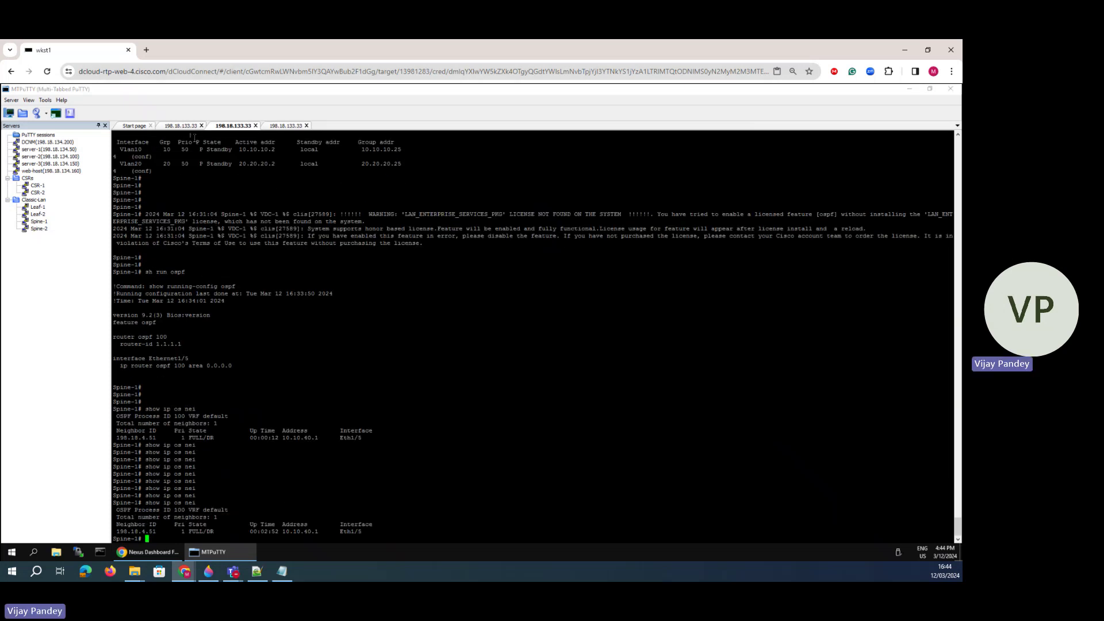
- Run 'sh run' on CSR-1 and highlight its OSPF 100 networks and Gi3–5 addresses
{"action": "double_click", "coordinate": [38, 185]}
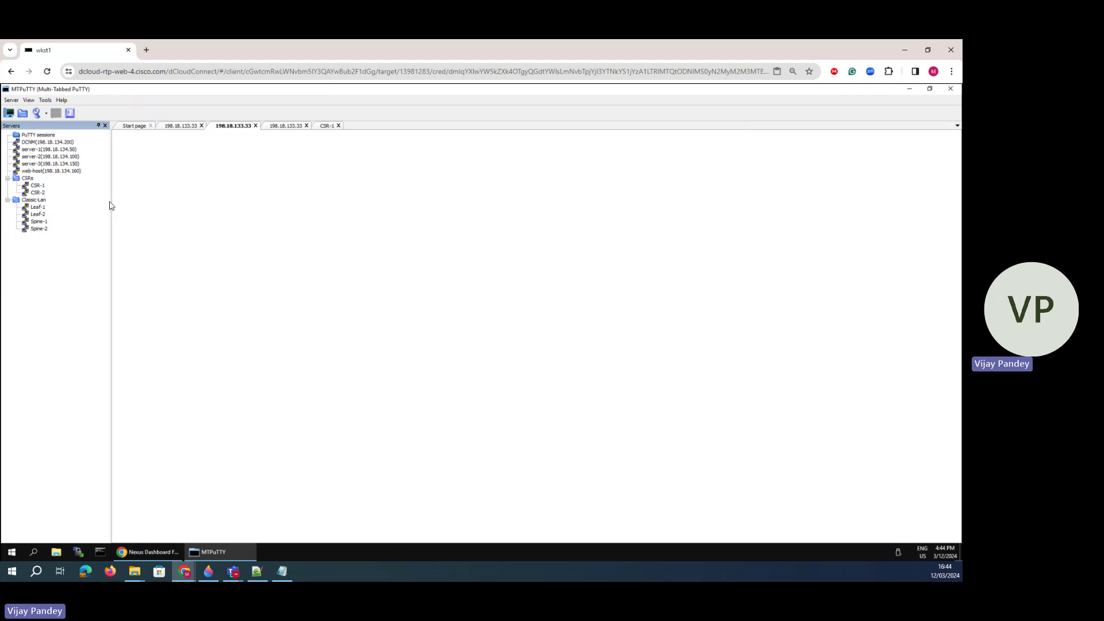
{"action": "key", "text": "Return"}
{"action": "key", "text": "Return"}
{"action": "type", "text": "sh run"}
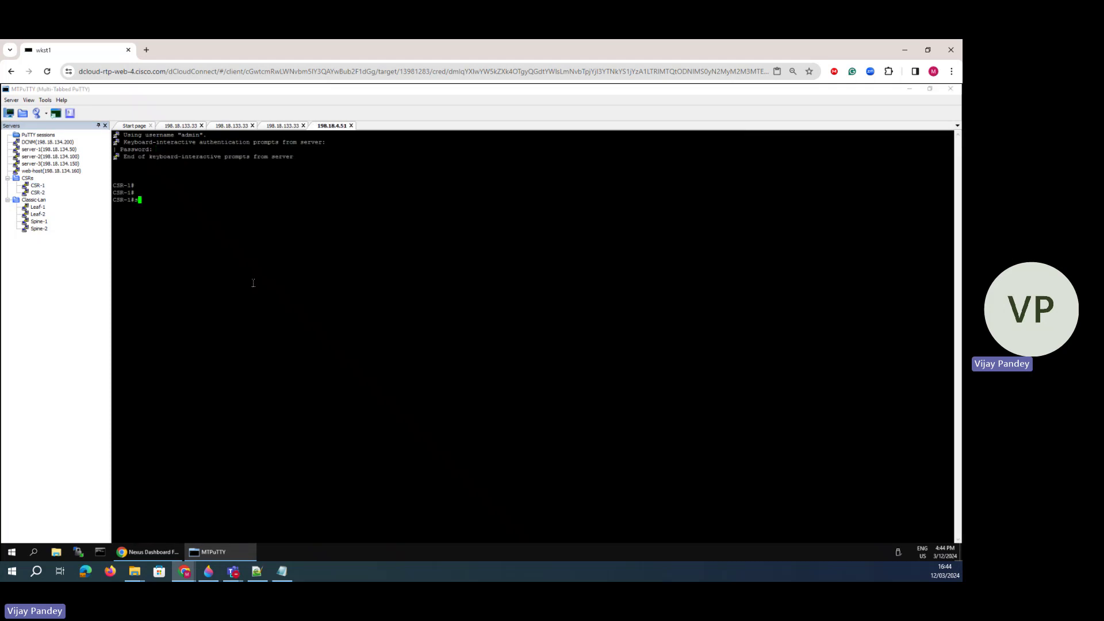
{"action": "key", "text": "Return"}
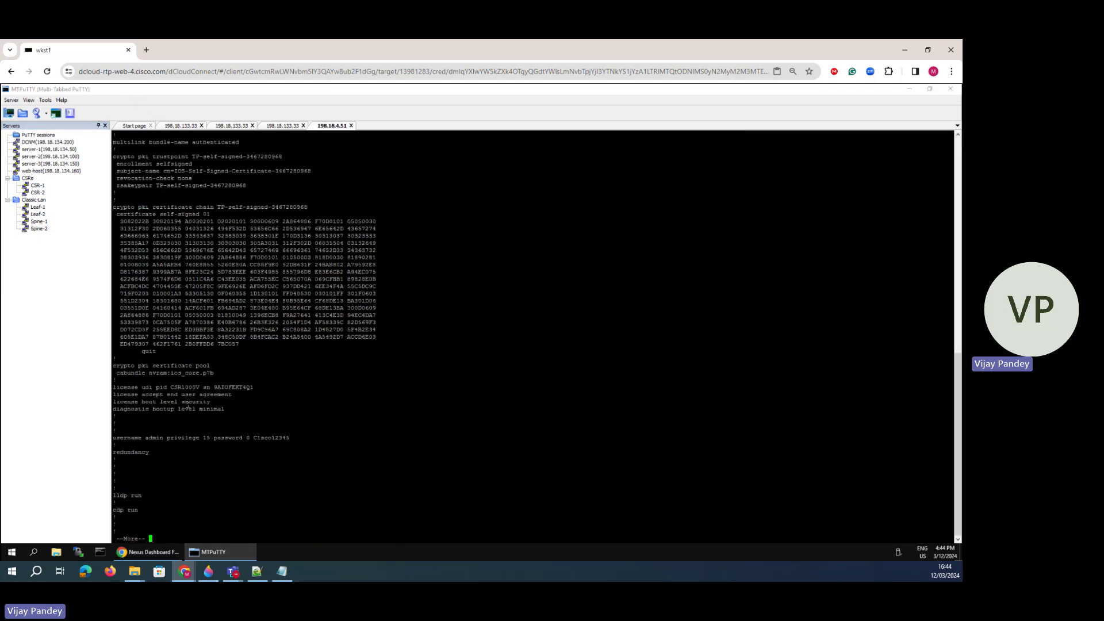
{"action": "key", "text": "space"}
{"action": "left_click_drag", "start_coordinate": [249, 505], "coordinate": [238, 470]}
{"action": "left_click_drag", "start_coordinate": [171, 418], "coordinate": [198, 482]}
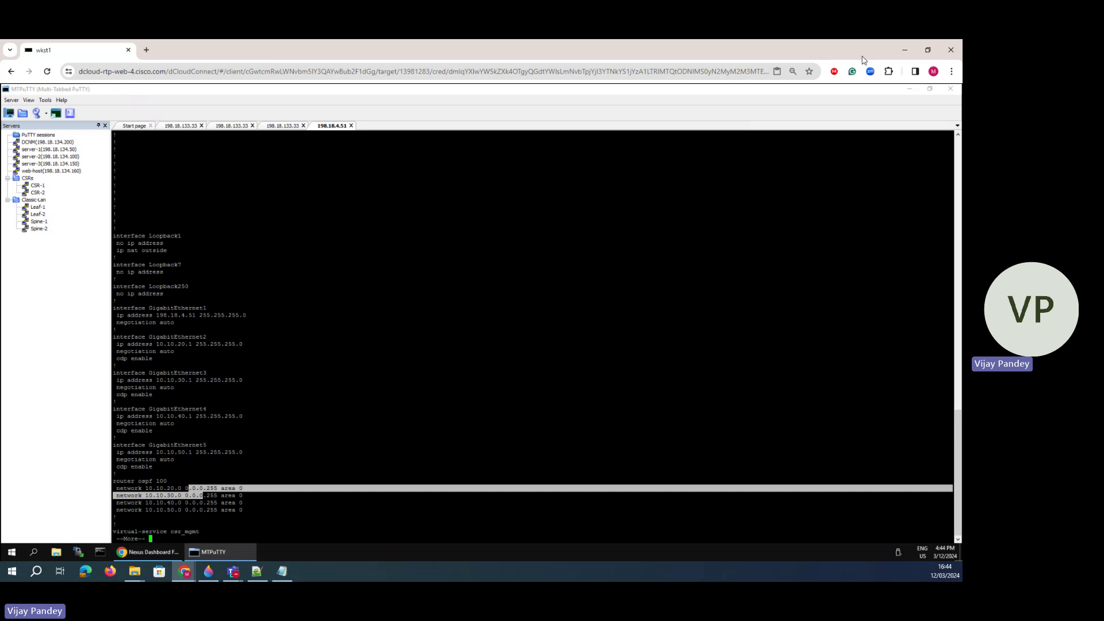
{"action": "left_click", "coordinate": [150, 552]}
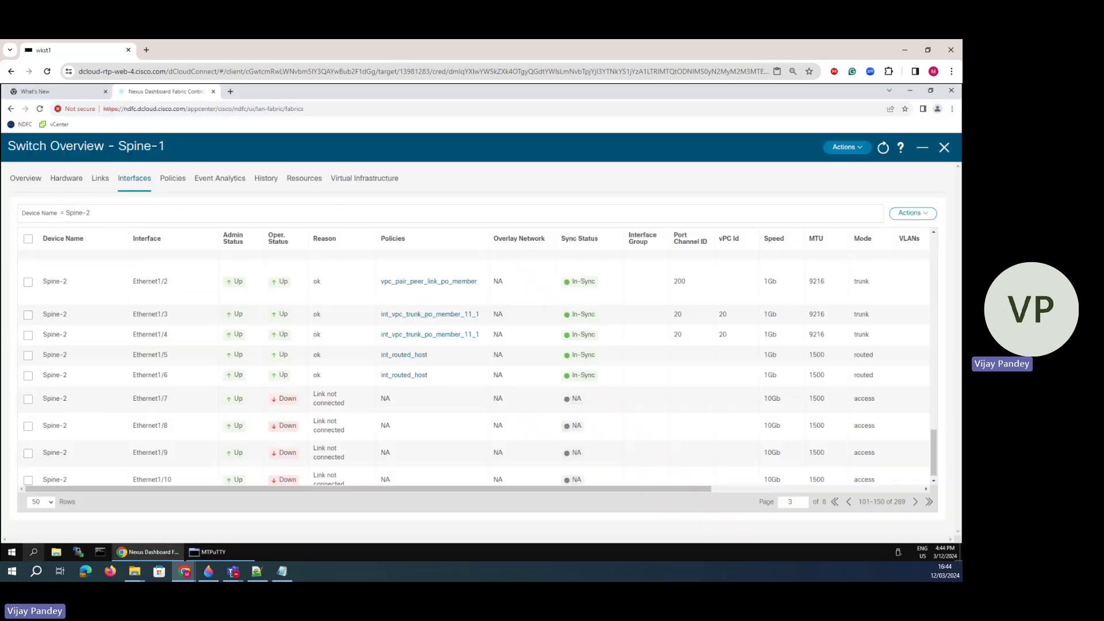
- Open the classic-lan-fabric topology coloured by configuration sync status
{"action": "left_click", "coordinate": [944, 149]}
{"action": "left_click", "coordinate": [948, 149]}
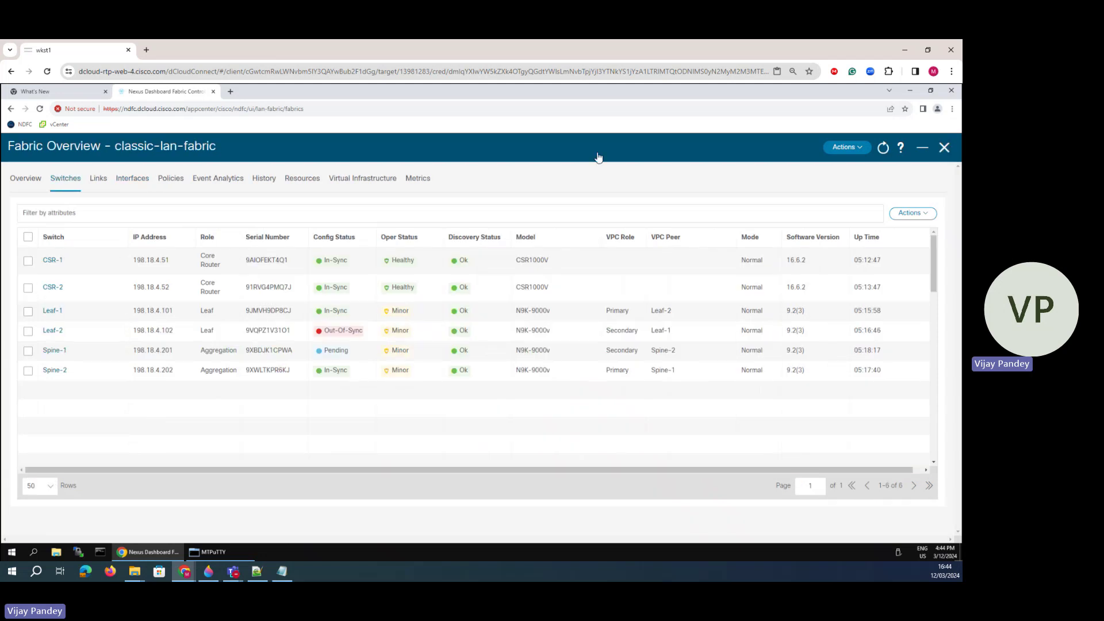
{"action": "left_click", "coordinate": [37, 209]}
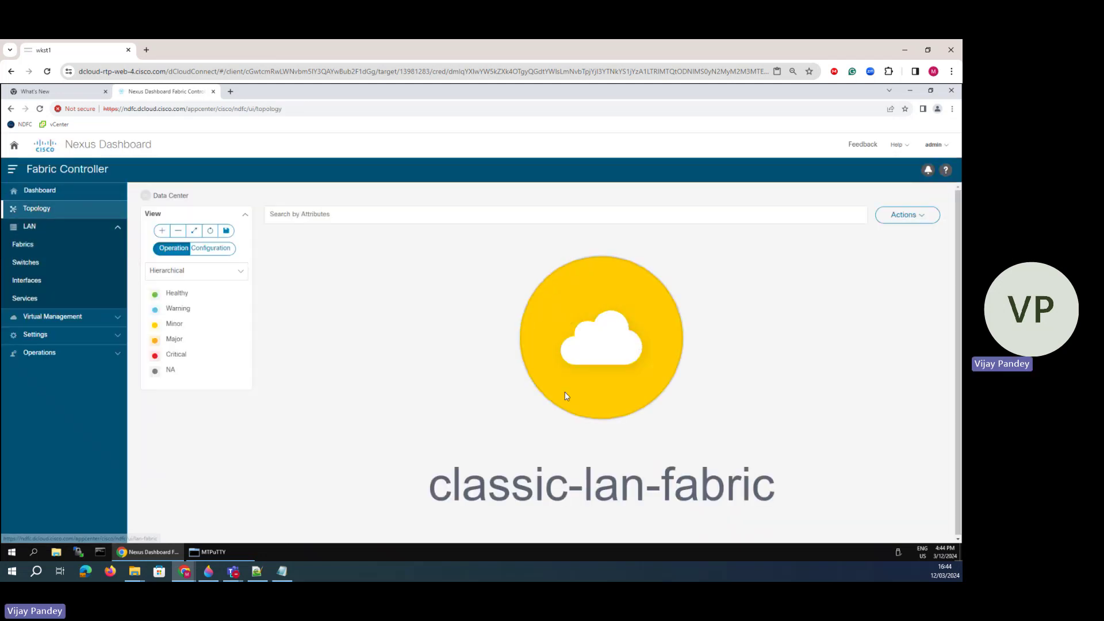
{"action": "double_click", "coordinate": [605, 360]}
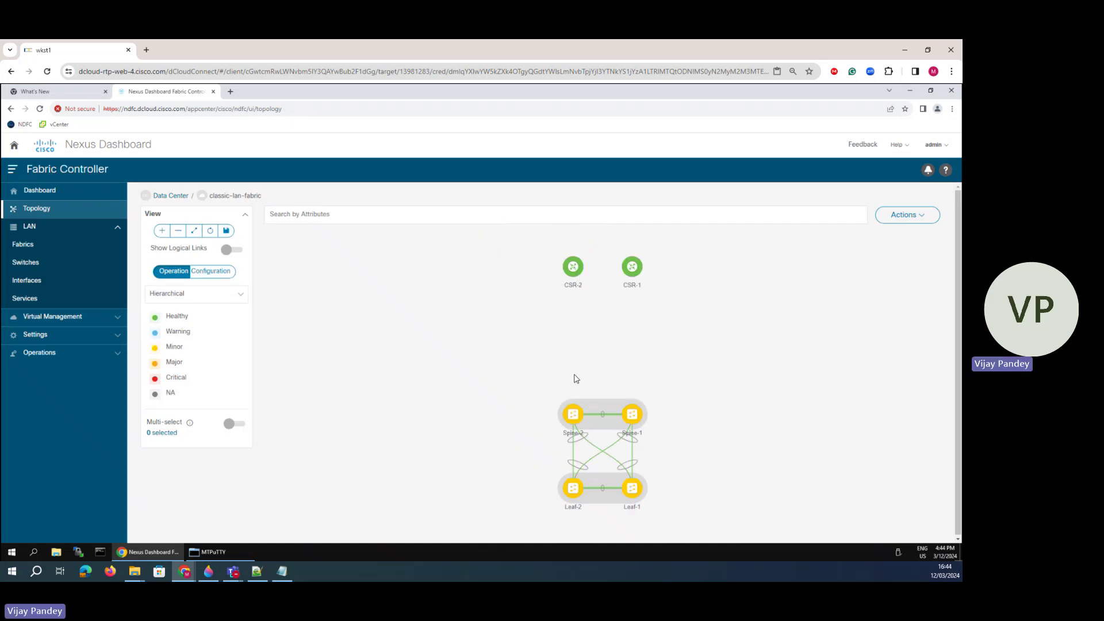
{"action": "left_click", "coordinate": [171, 276]}
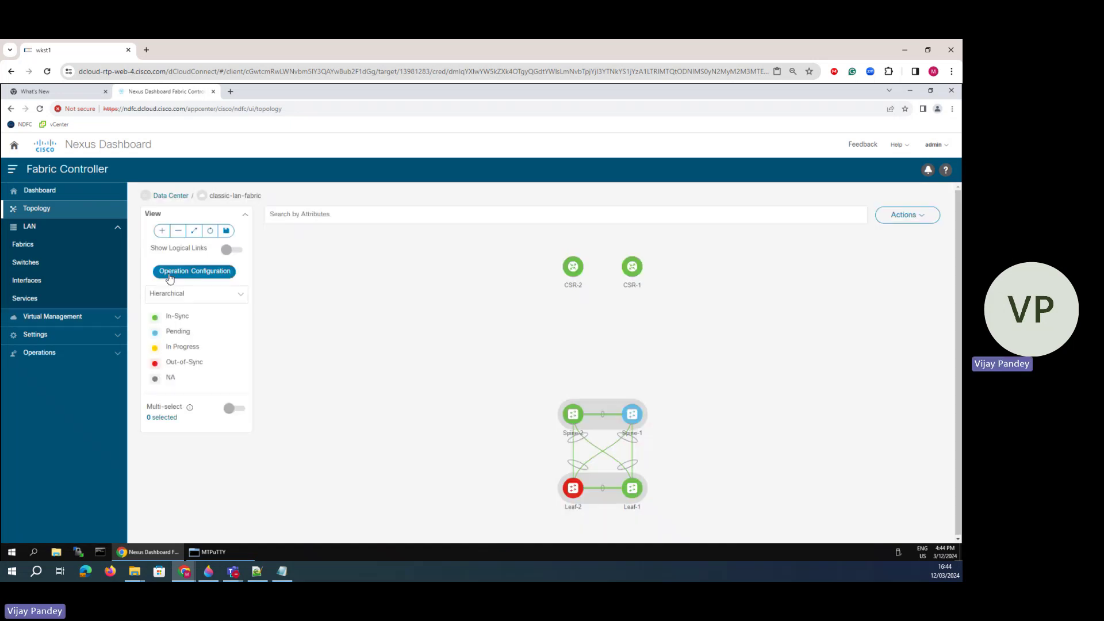
- Inspect Leaf-2's and Spine-1's switch details in the topology
{"action": "left_click", "coordinate": [575, 491]}
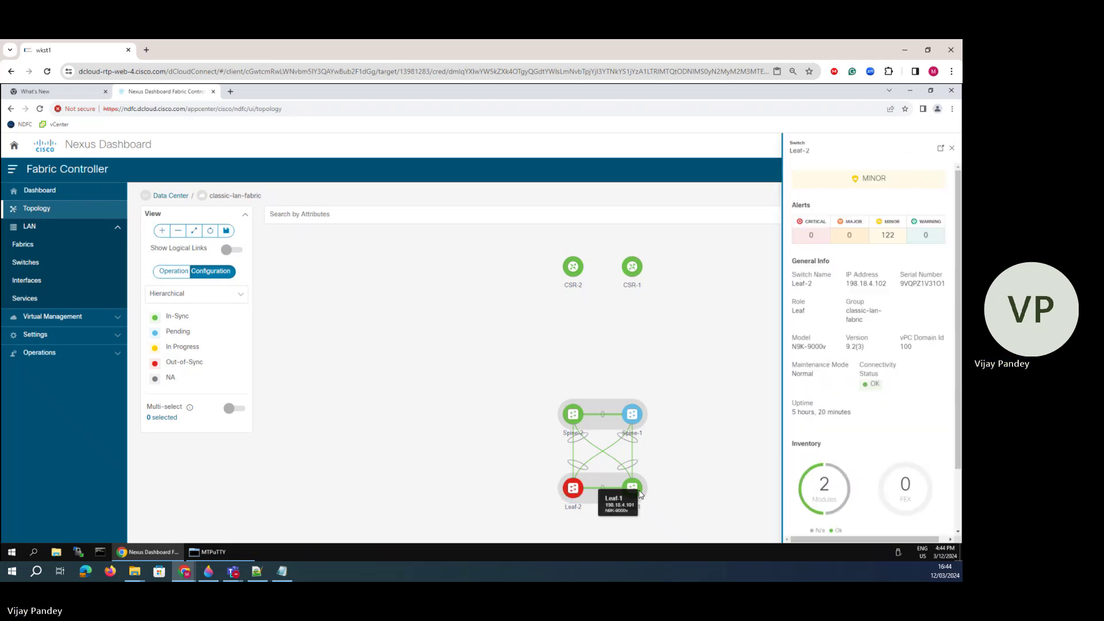
{"action": "left_click_drag", "start_coordinate": [632, 488], "coordinate": [640, 490]}
{"action": "left_click", "coordinate": [632, 414]}
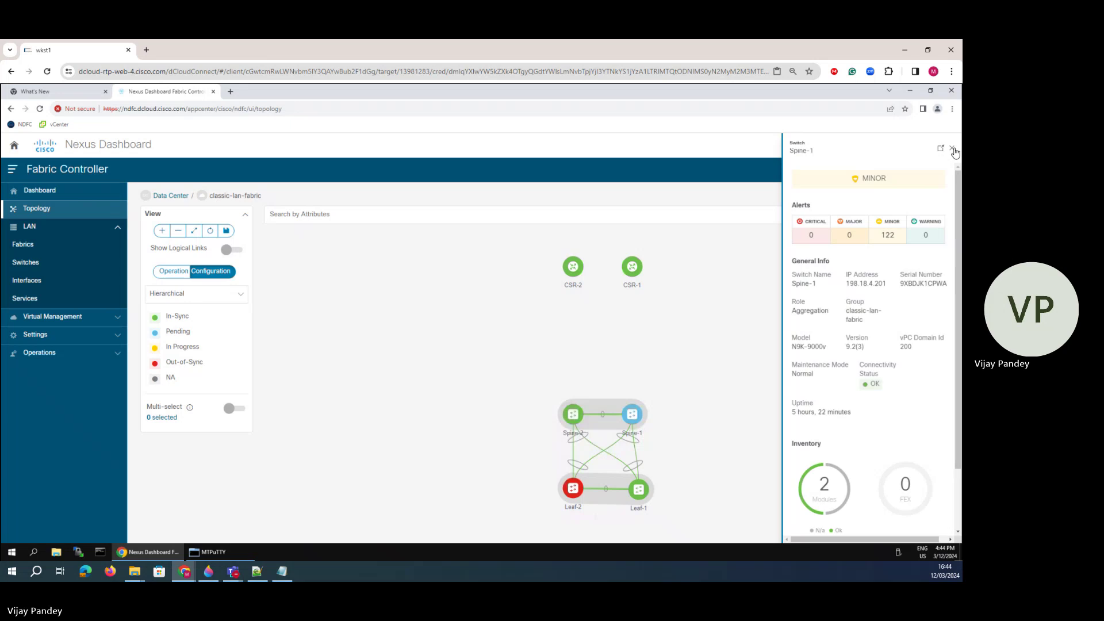
{"action": "left_click", "coordinate": [951, 148]}
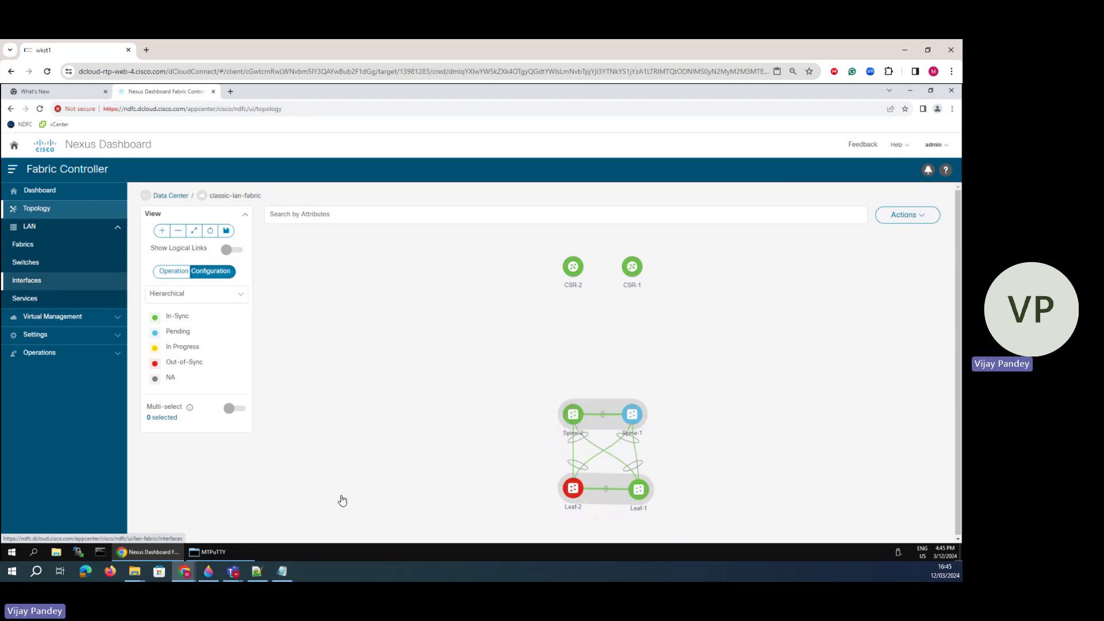
- Review the Notepad agenda, highlighting completed items and next topic Configuring VMM
{"action": "key", "text": "alt+Tab"}
{"action": "left_click_drag", "start_coordinate": [549, 277], "coordinate": [359, 246]}
{"action": "left_click_drag", "start_coordinate": [439, 285], "coordinate": [373, 286]}
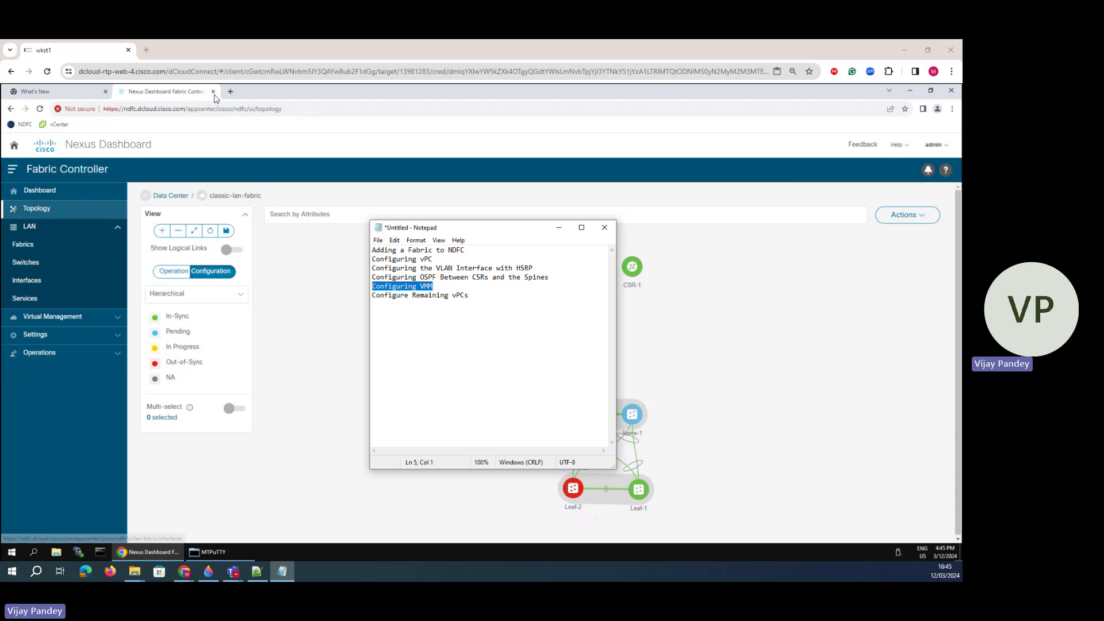
- Sign into vCenter with Windows session authentication, view Leaf-1's summary, then return to the topology
{"action": "left_click", "coordinate": [50, 133]}
{"action": "key", "text": "ctrl+t"}
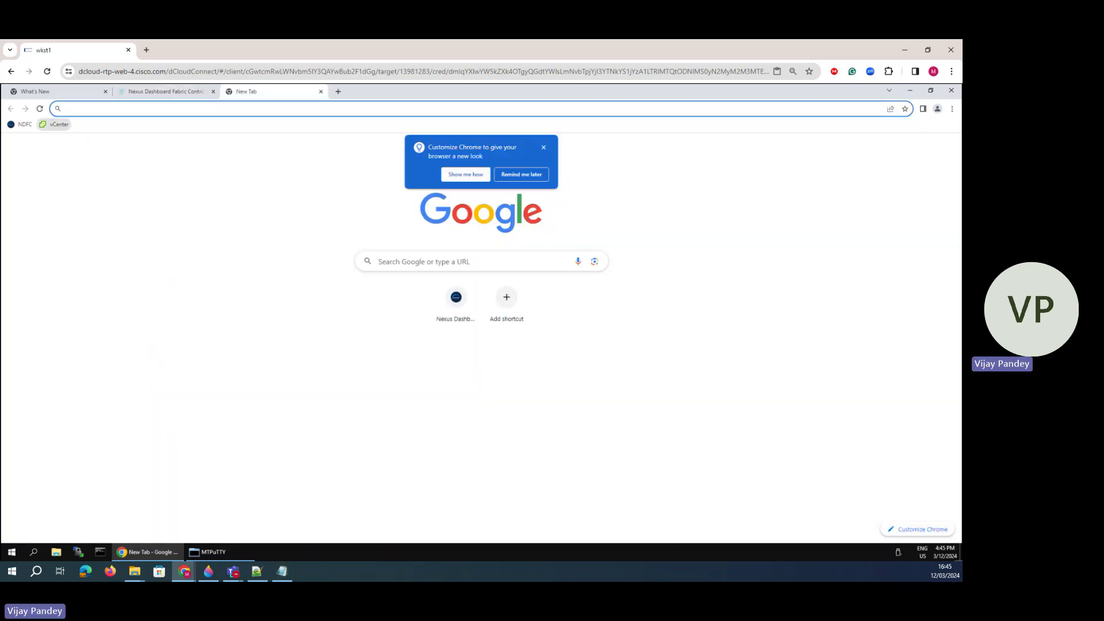
{"action": "left_click", "coordinate": [58, 124]}
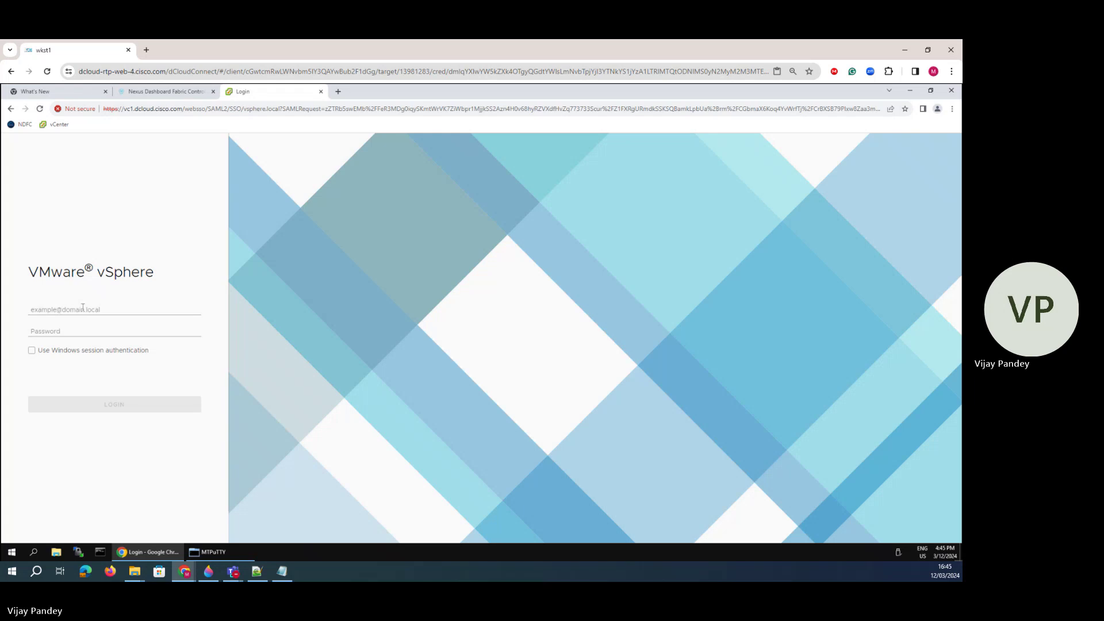
{"action": "left_click", "coordinate": [32, 351]}
{"action": "left_click", "coordinate": [104, 406]}
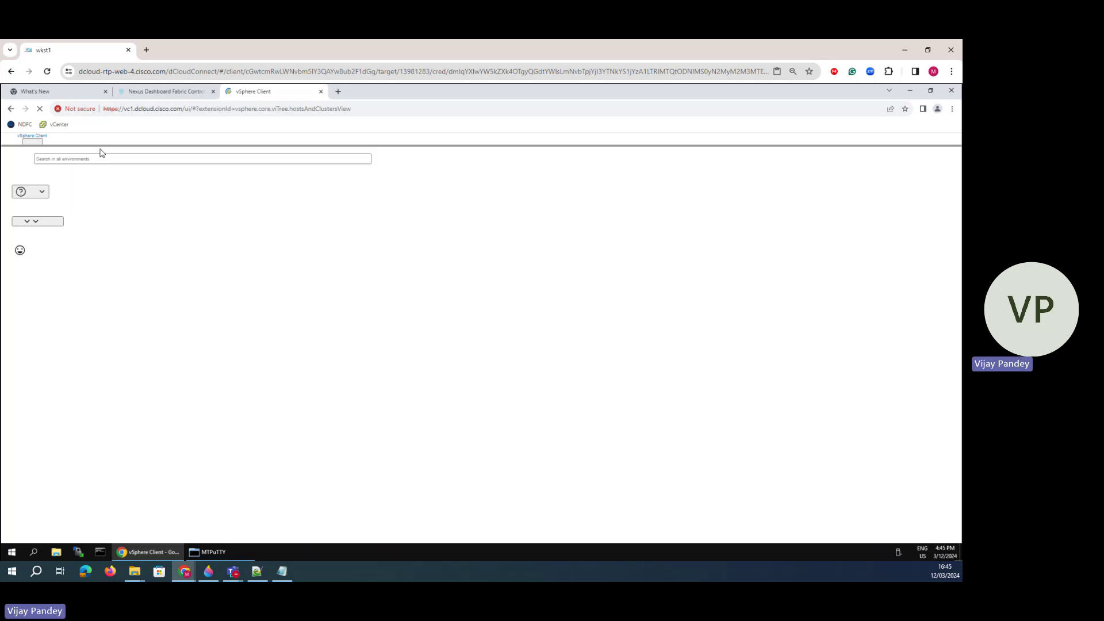
{"action": "left_click", "coordinate": [53, 269]}
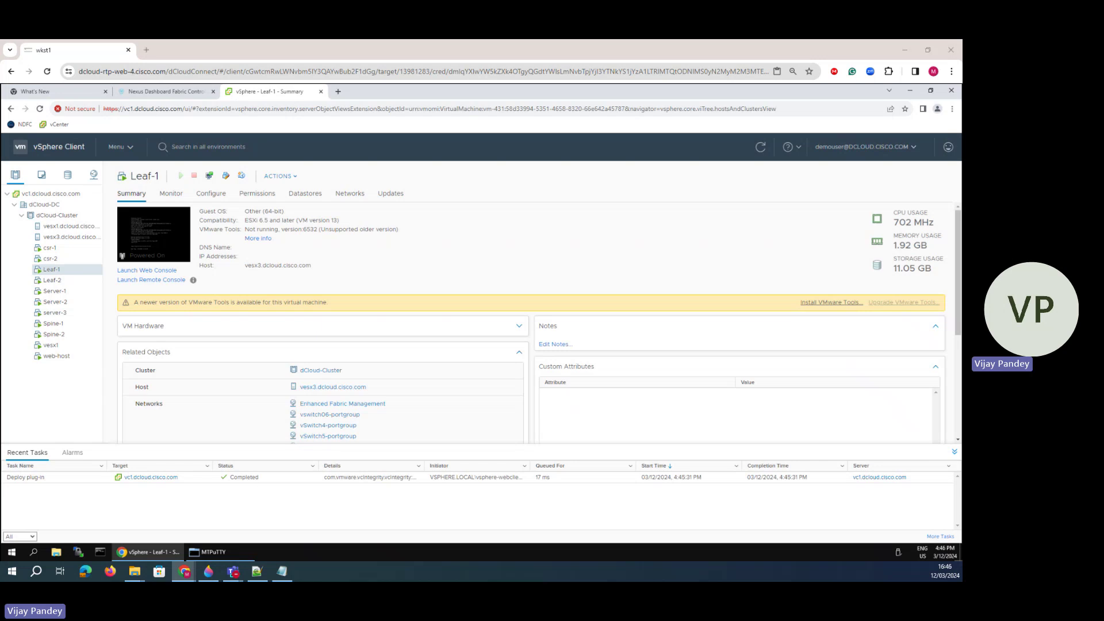
{"action": "left_click", "coordinate": [169, 92]}
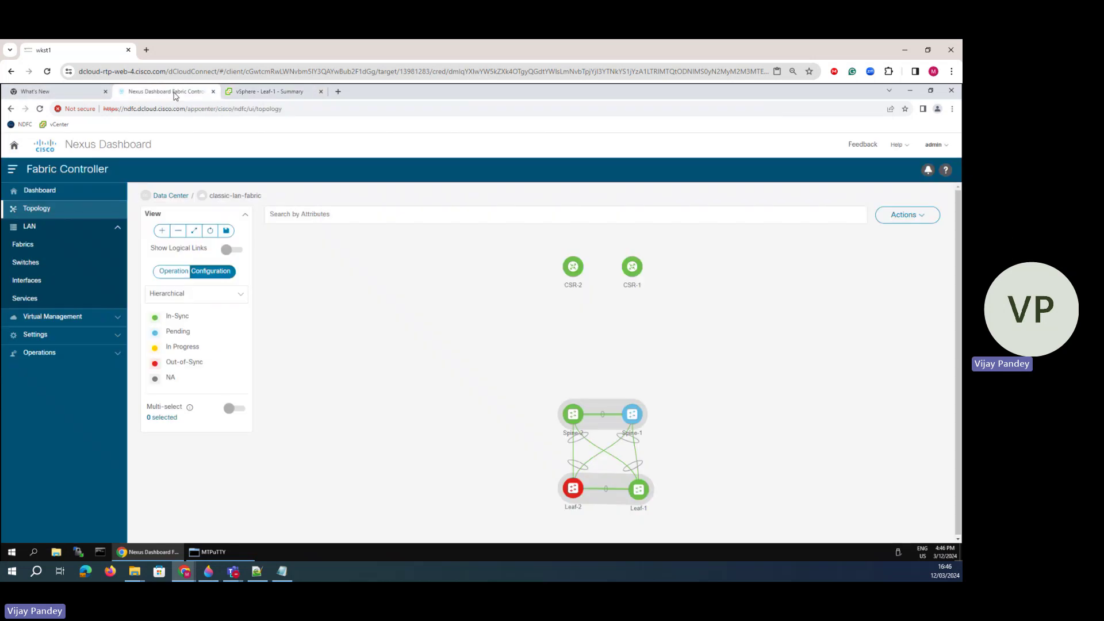
- Start adding a vCenter instance in Virtual Infrastructure Manager
{"action": "left_click", "coordinate": [66, 319]}
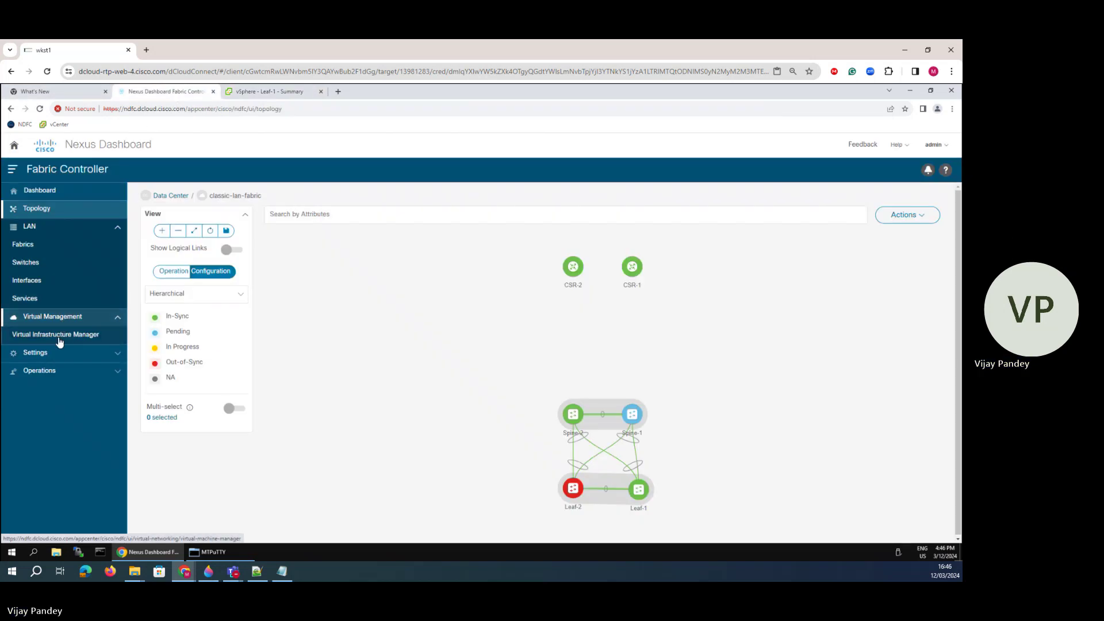
{"action": "left_click", "coordinate": [57, 336]}
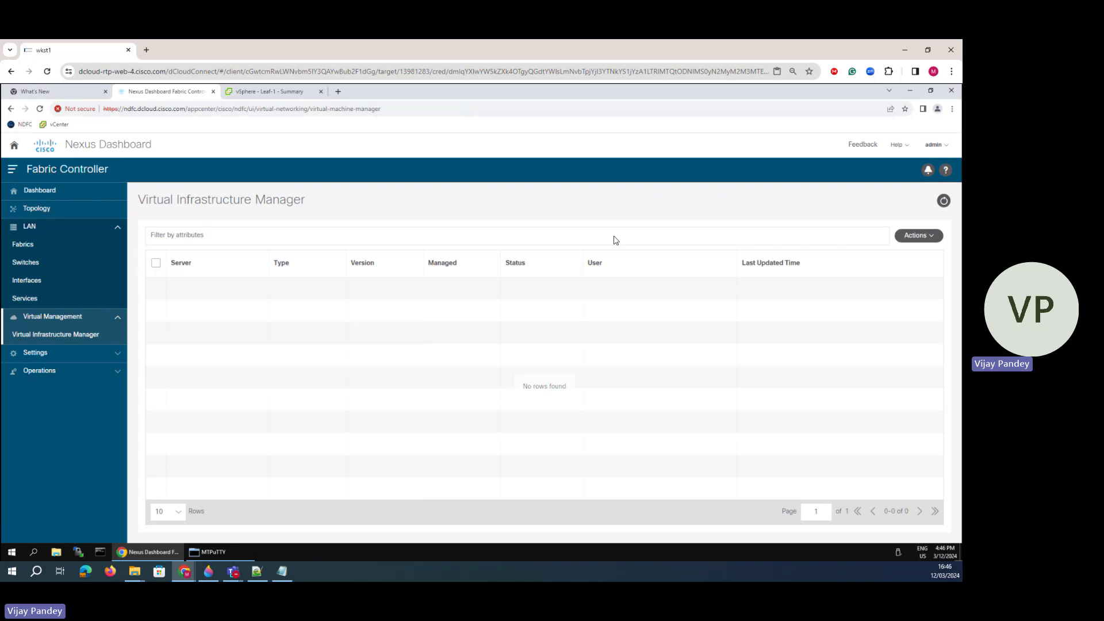
{"action": "left_click", "coordinate": [923, 236]}
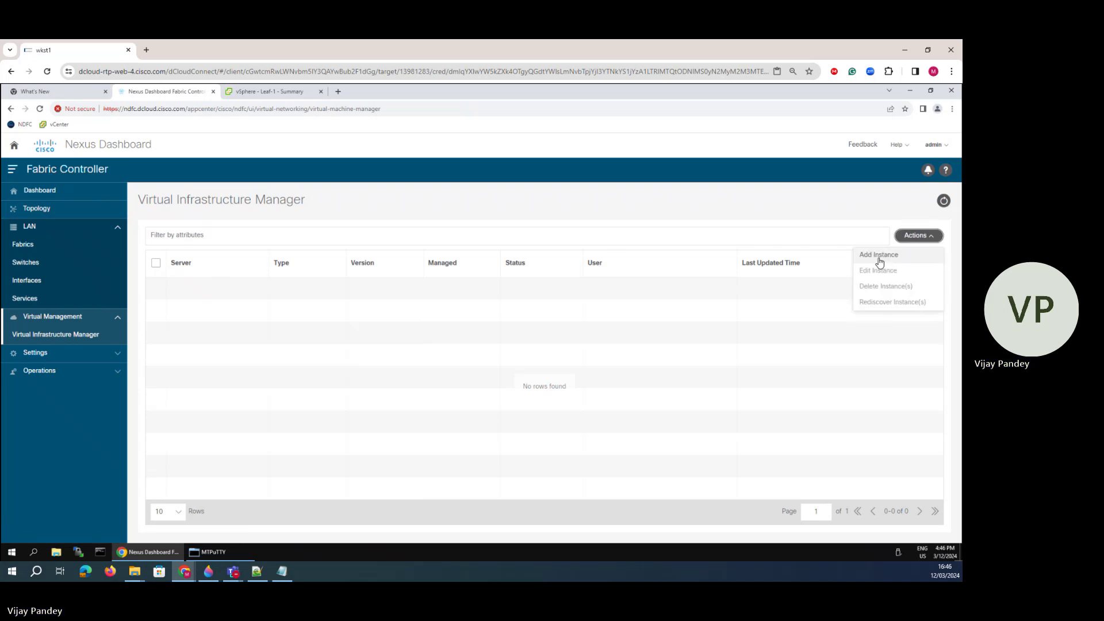
{"action": "left_click", "coordinate": [882, 255]}
{"action": "left_click", "coordinate": [301, 205]}
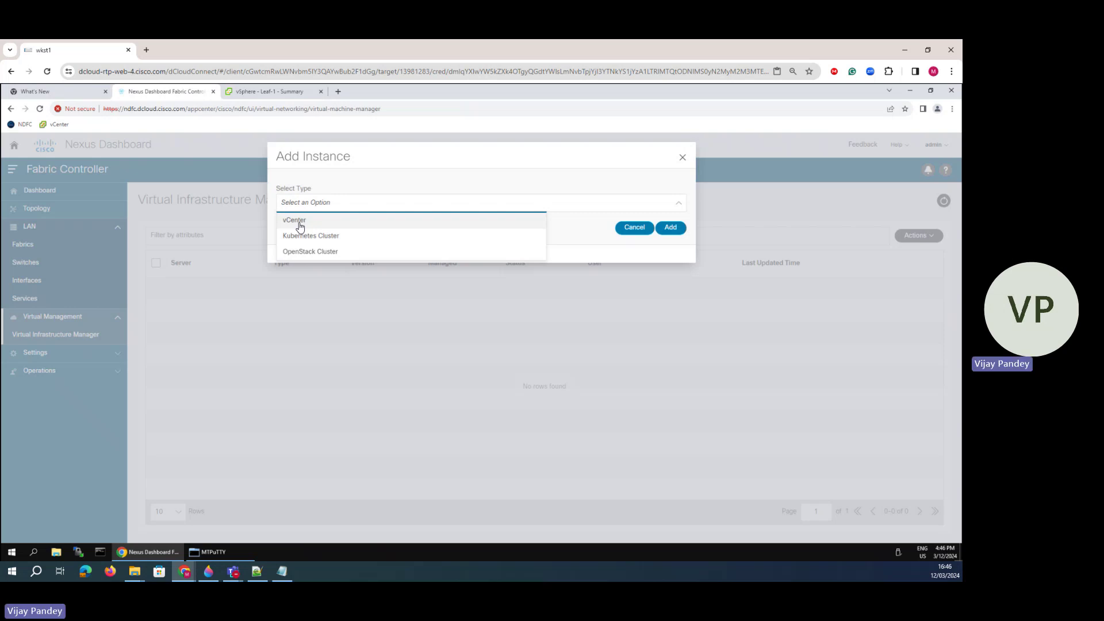
{"action": "left_click", "coordinate": [307, 222]}
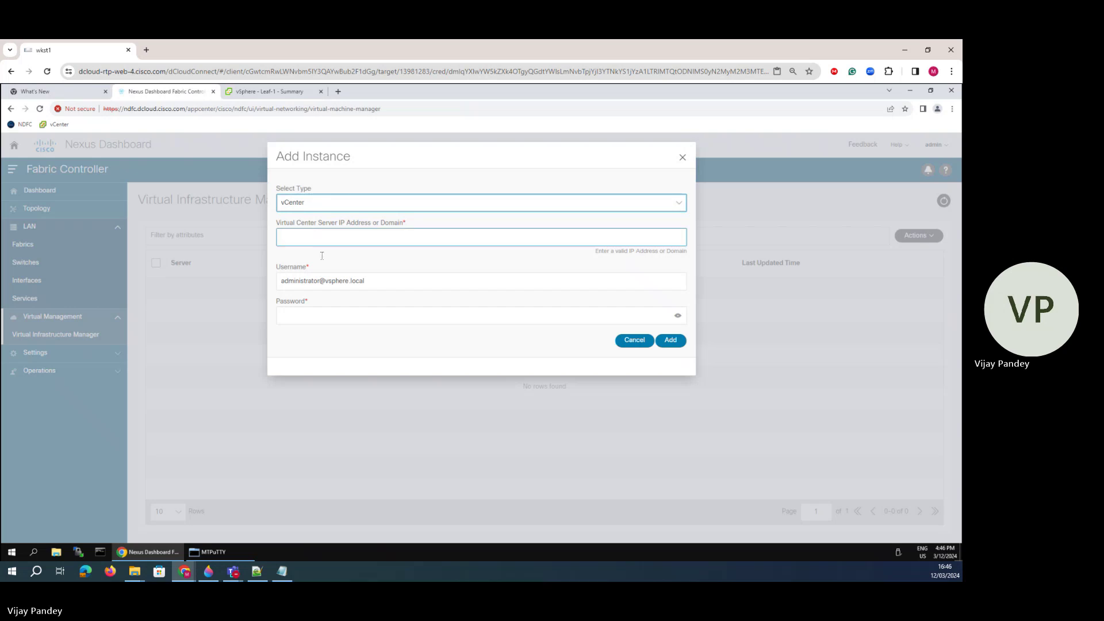
- Enter vCenter address 198.18.133.30 and the admin password, add the instance, and confirm
{"action": "left_click", "coordinate": [318, 239]}
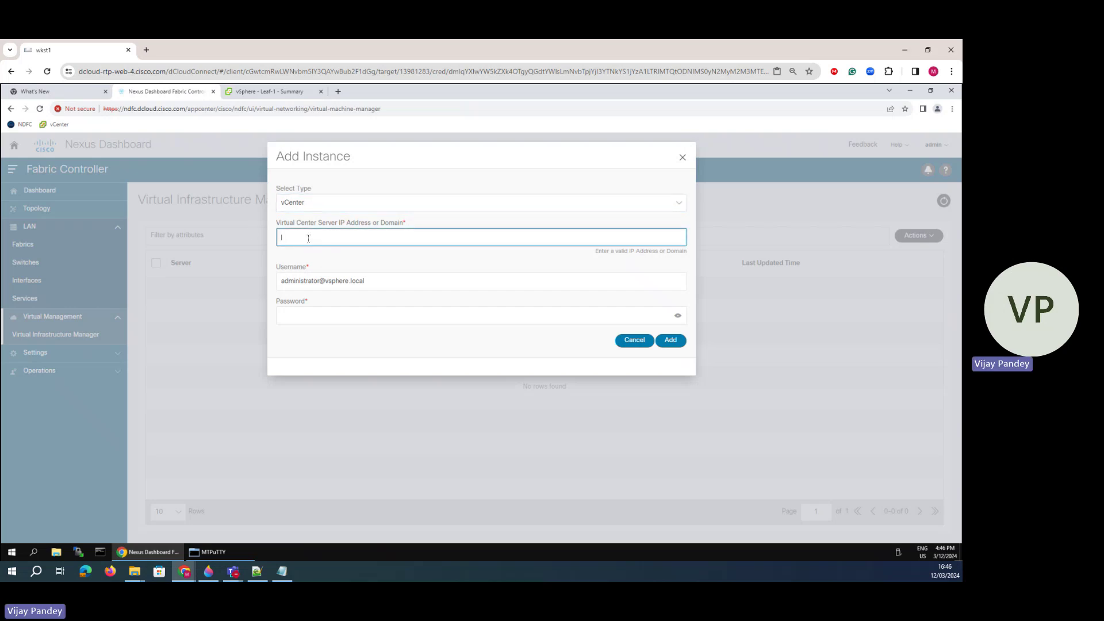
{"action": "type", "text": "198.18.133.30"}
{"action": "left_click", "coordinate": [286, 315]}
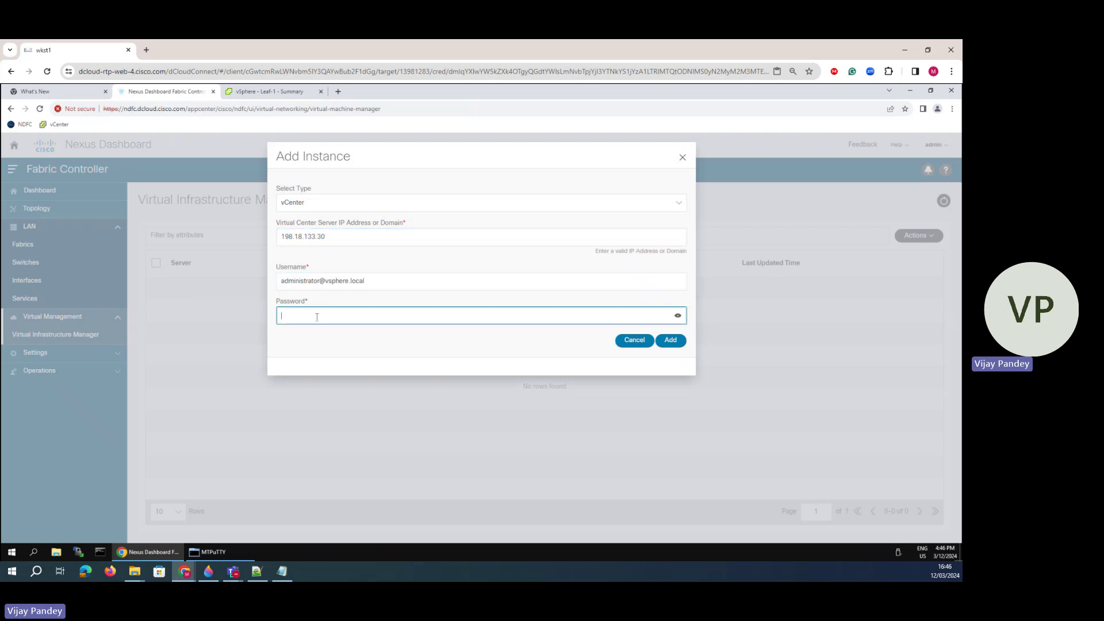
{"action": "key", "text": "ctrl+v"}
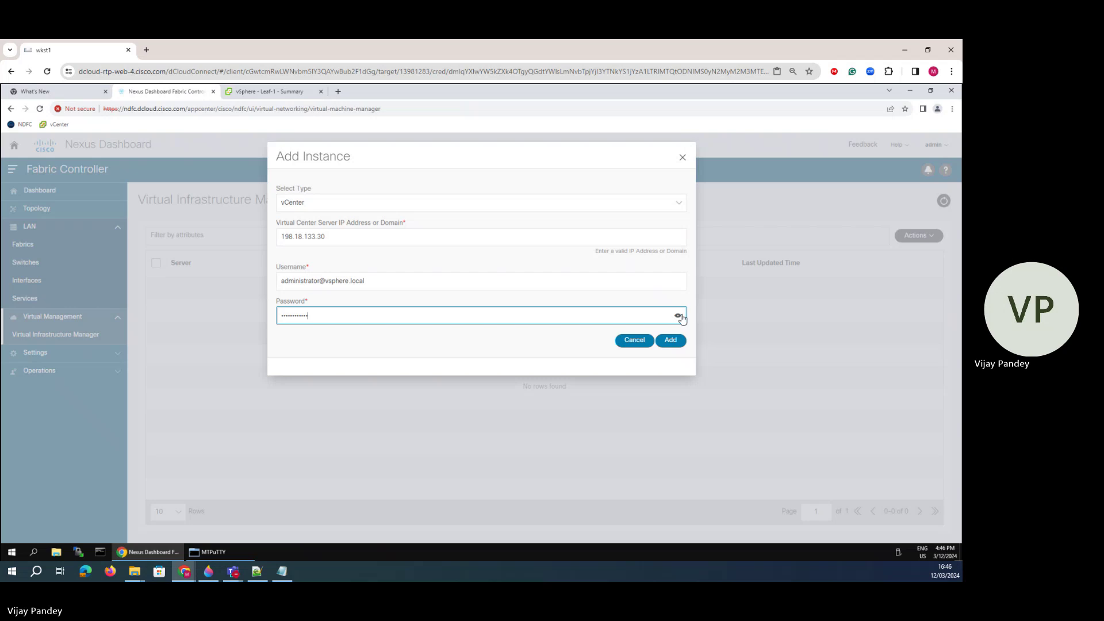
{"action": "left_click", "coordinate": [678, 317]}
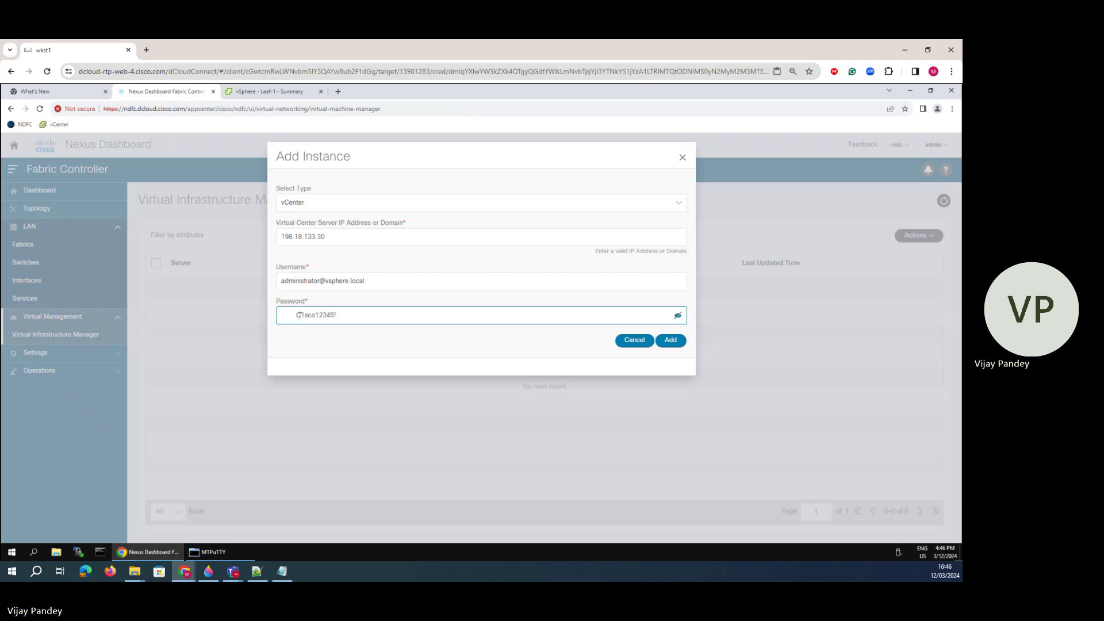
{"action": "key", "text": "BackSpace"}
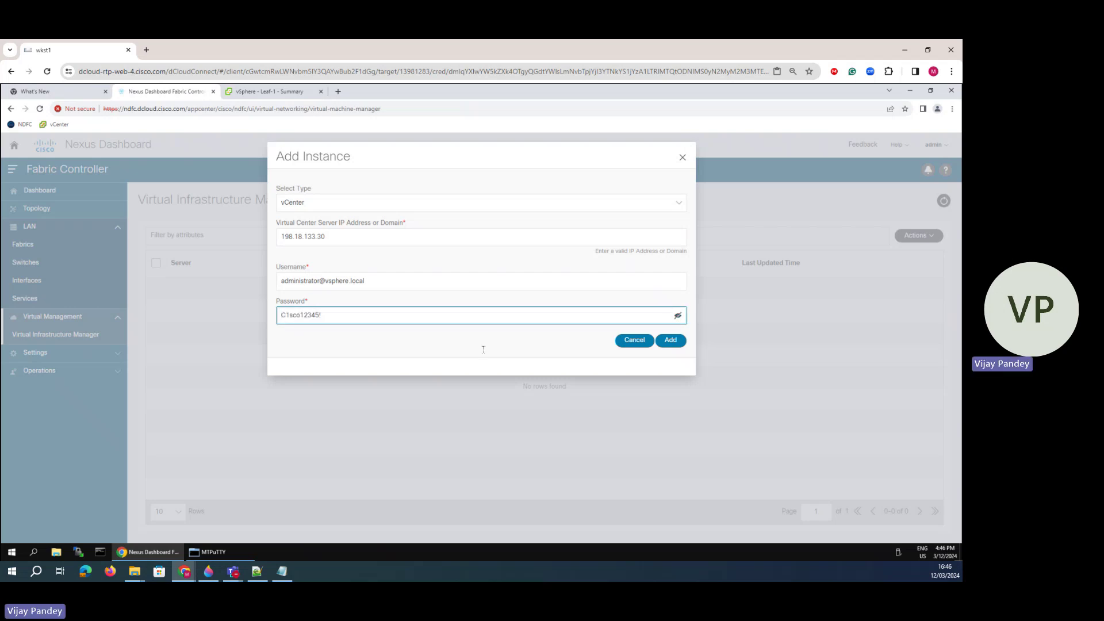
{"action": "left_click", "coordinate": [669, 340]}
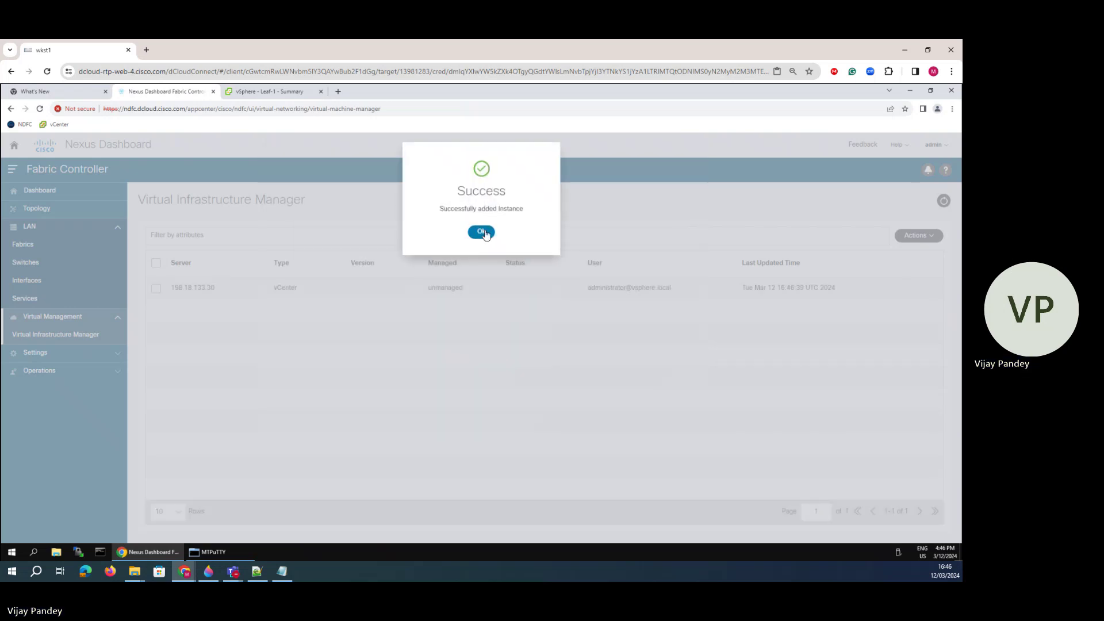
{"action": "left_click", "coordinate": [482, 232]}
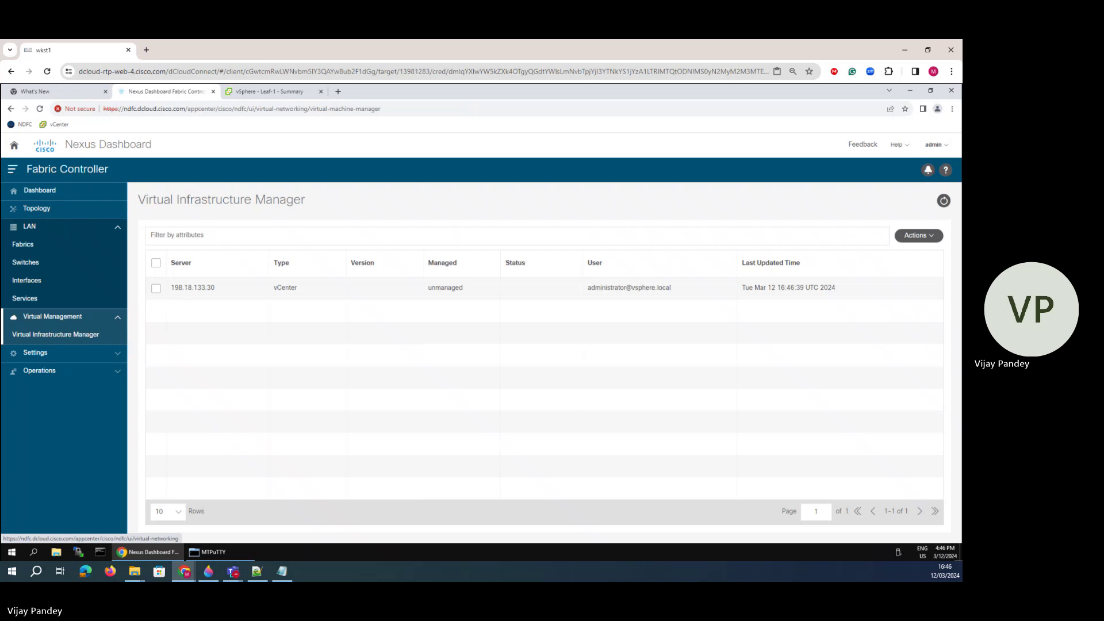
- Drill into classic-lan-fabric's VM (2) group and toggle multi-select, config sync and health views
{"action": "left_click", "coordinate": [46, 207]}
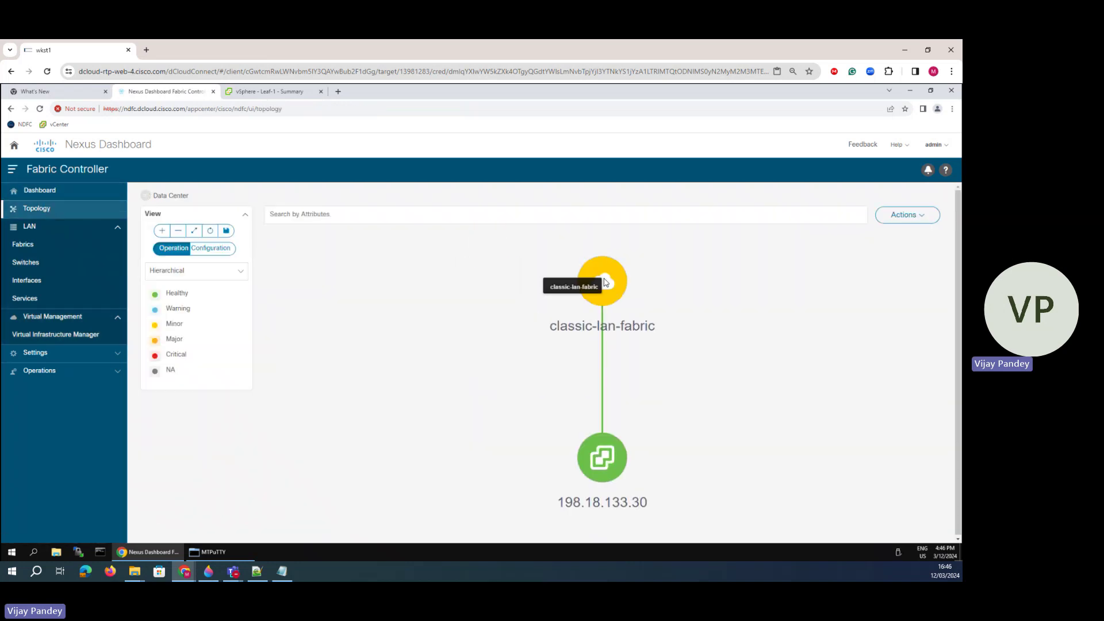
{"action": "double_click", "coordinate": [605, 283]}
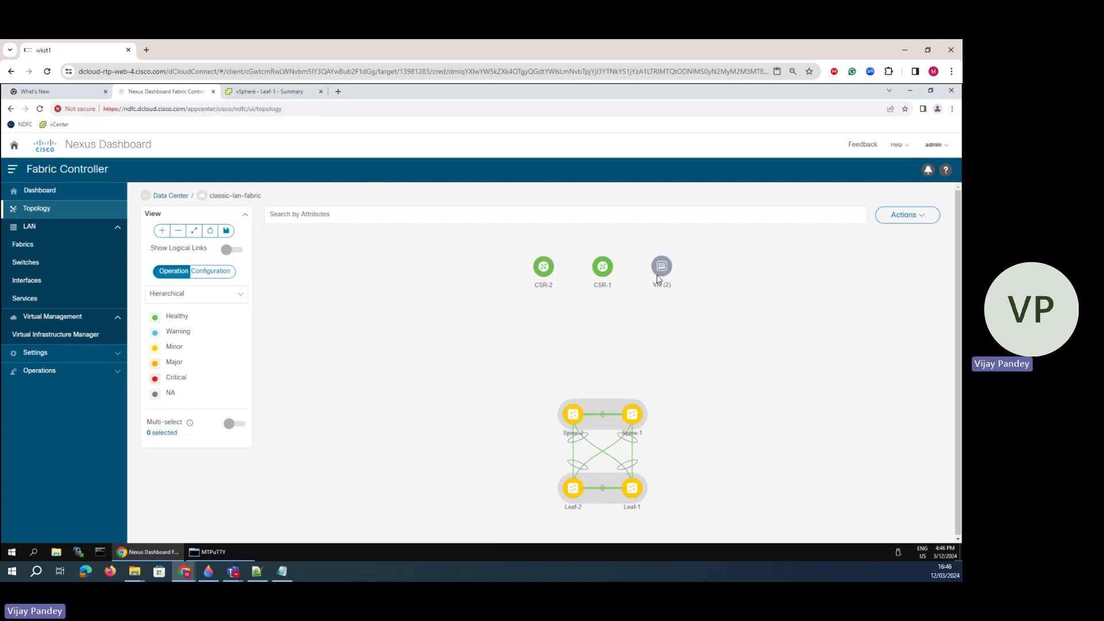
{"action": "double_click", "coordinate": [662, 267]}
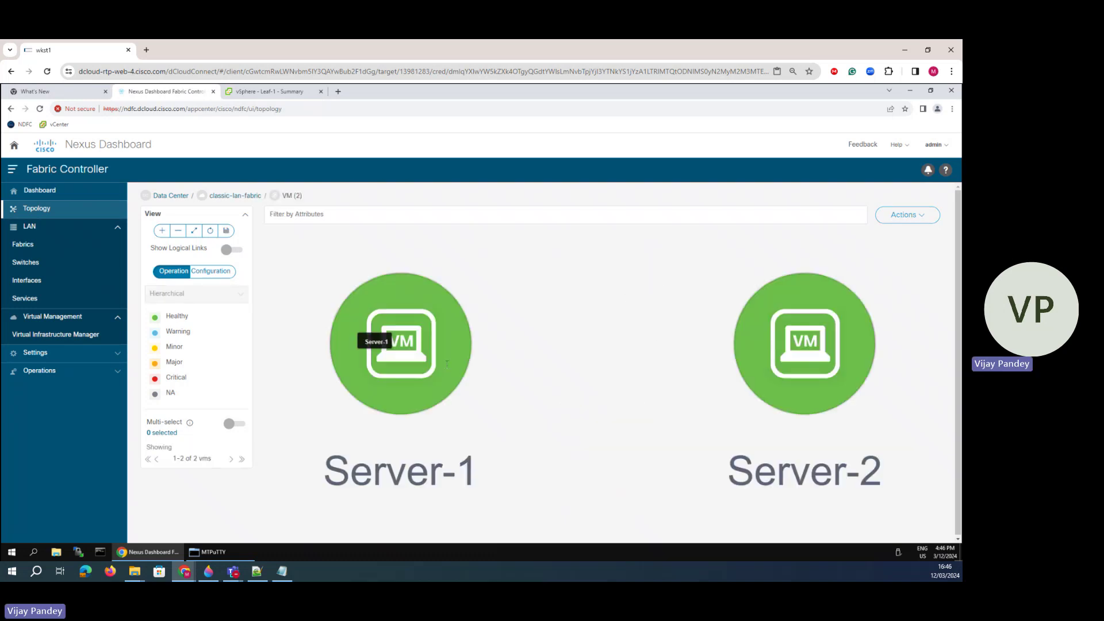
{"action": "scroll", "coordinate": [662, 382], "scroll_direction": "down", "scroll_amount": 5}
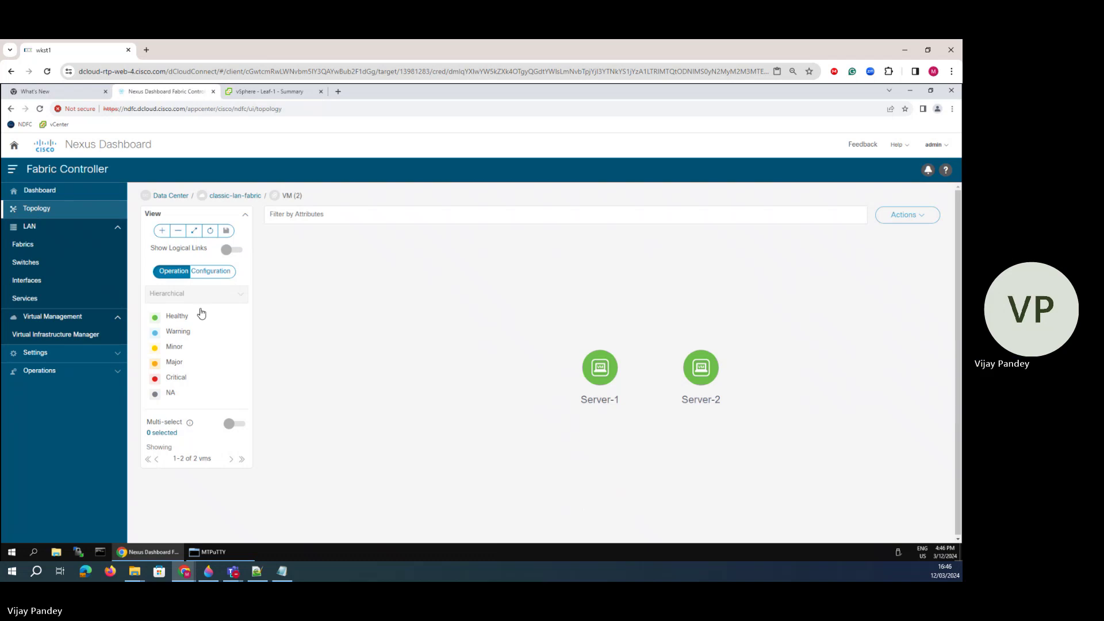
{"action": "left_click", "coordinate": [237, 196]}
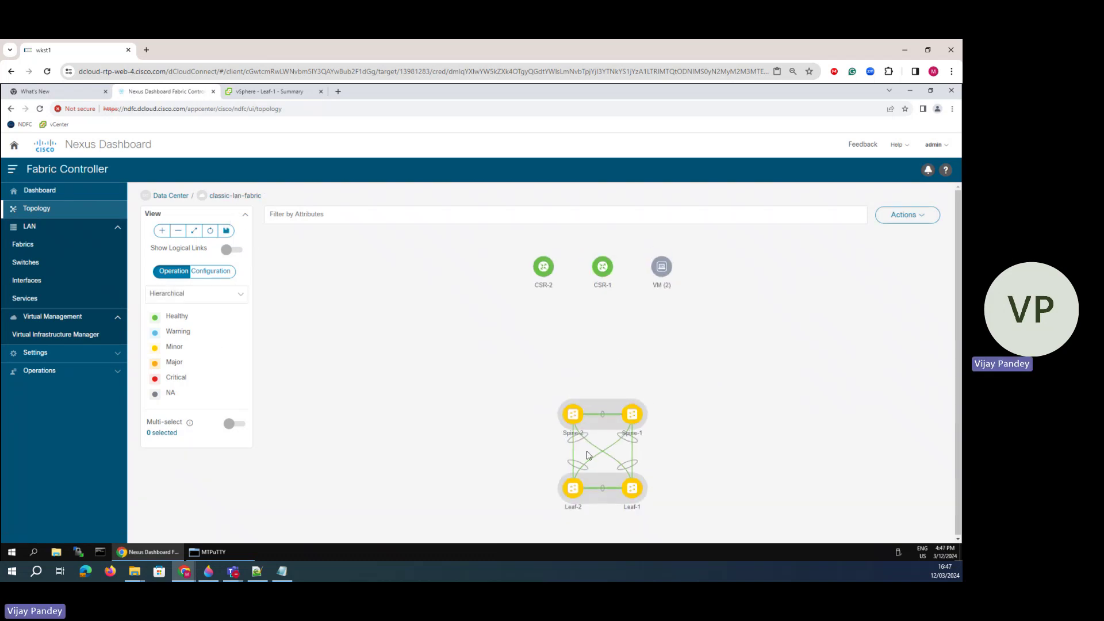
{"action": "left_click", "coordinate": [238, 425]}
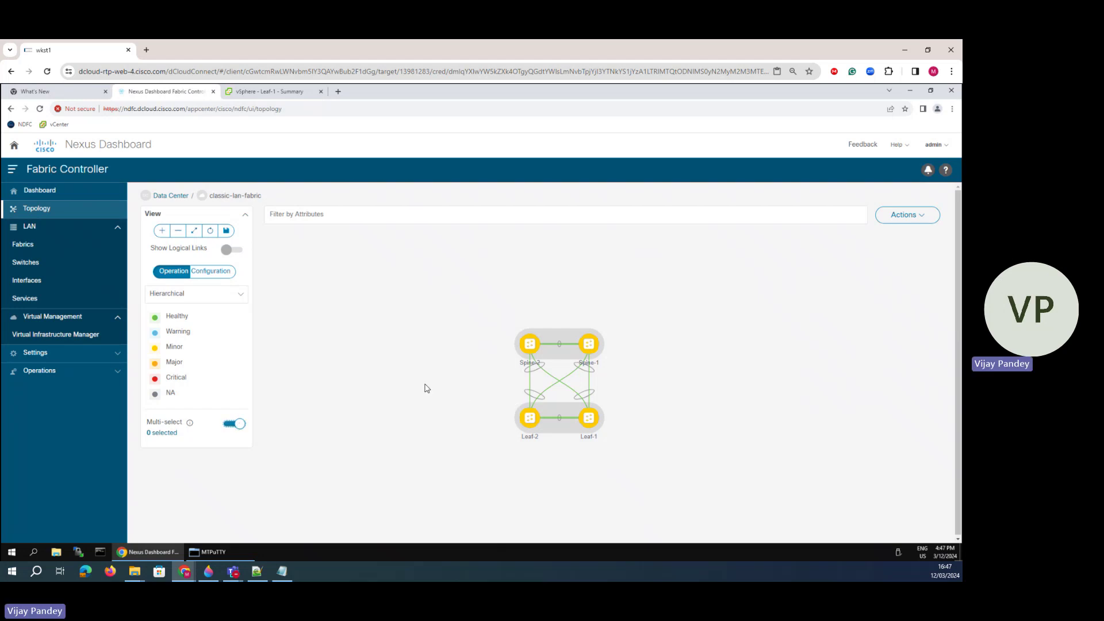
{"action": "left_click", "coordinate": [205, 273]}
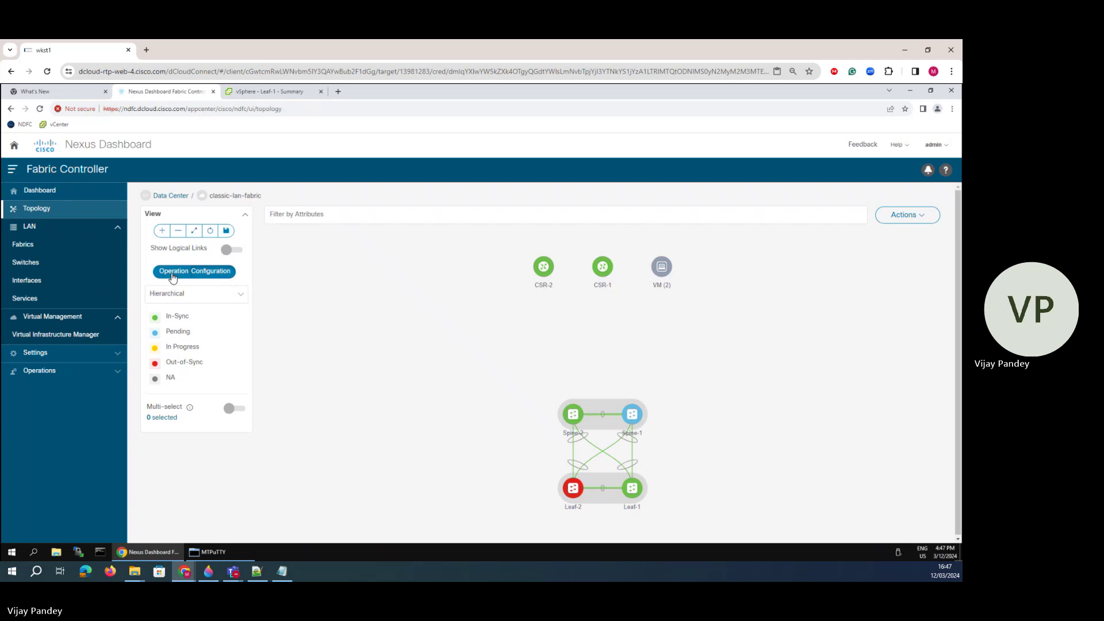
{"action": "left_click", "coordinate": [172, 278]}
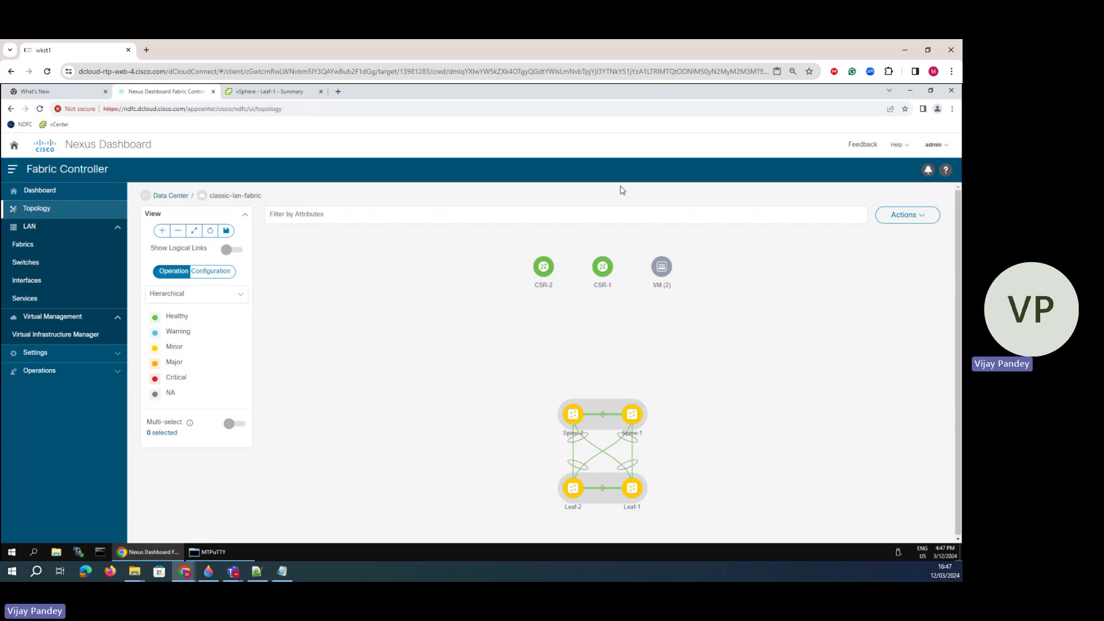
- Show Server-1's connection path through the fabric, then bring up the Paint 3D diagram
{"action": "double_click", "coordinate": [662, 267]}
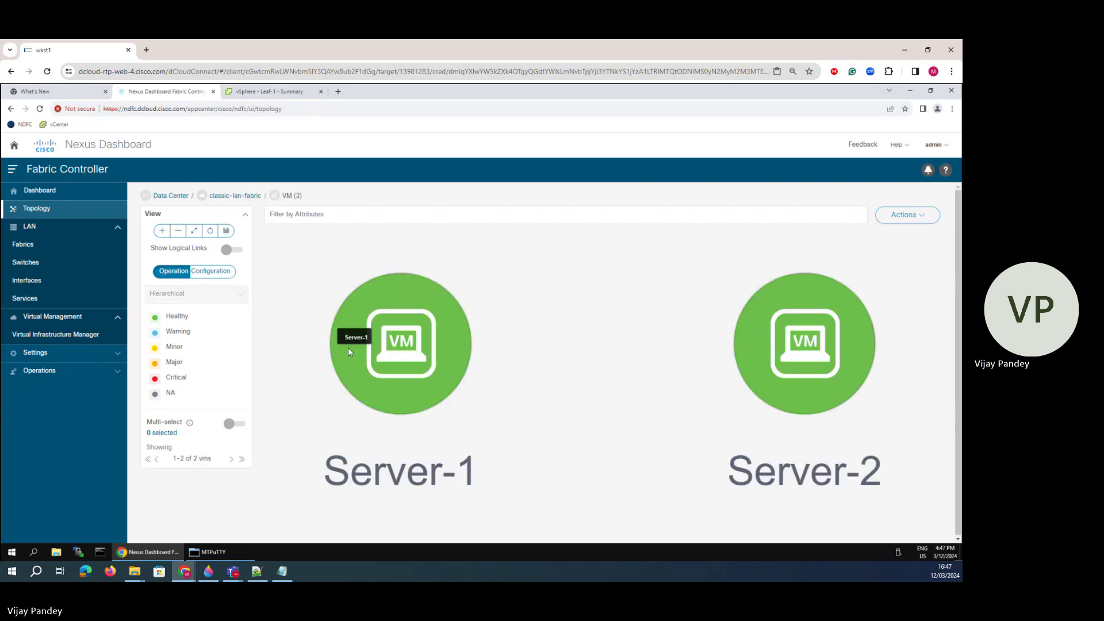
{"action": "double_click", "coordinate": [392, 354]}
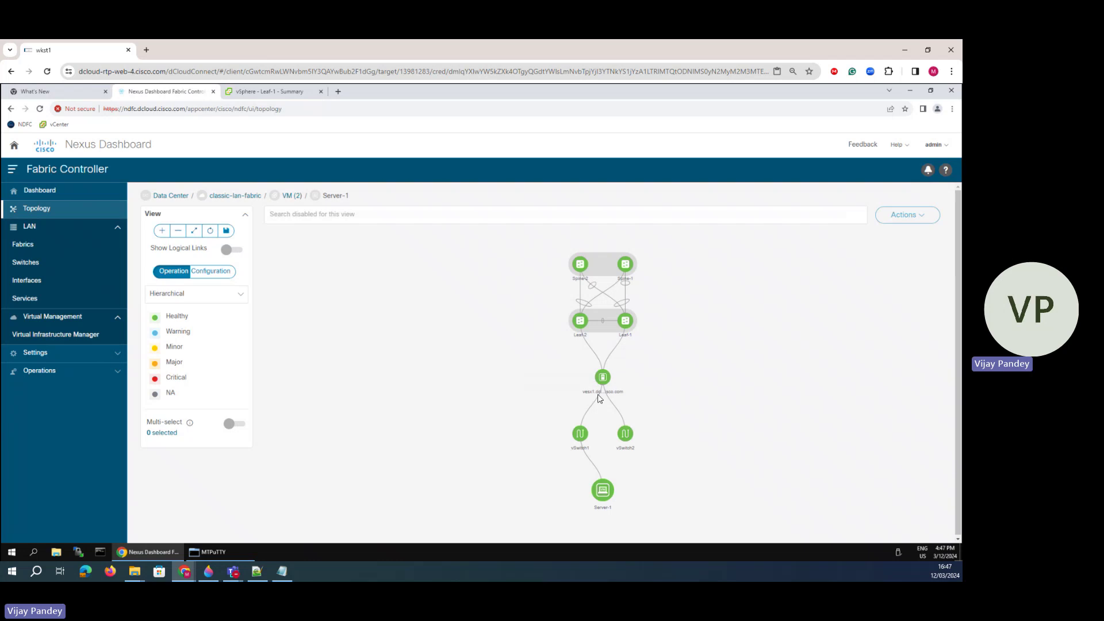
{"action": "left_click", "coordinate": [208, 572]}
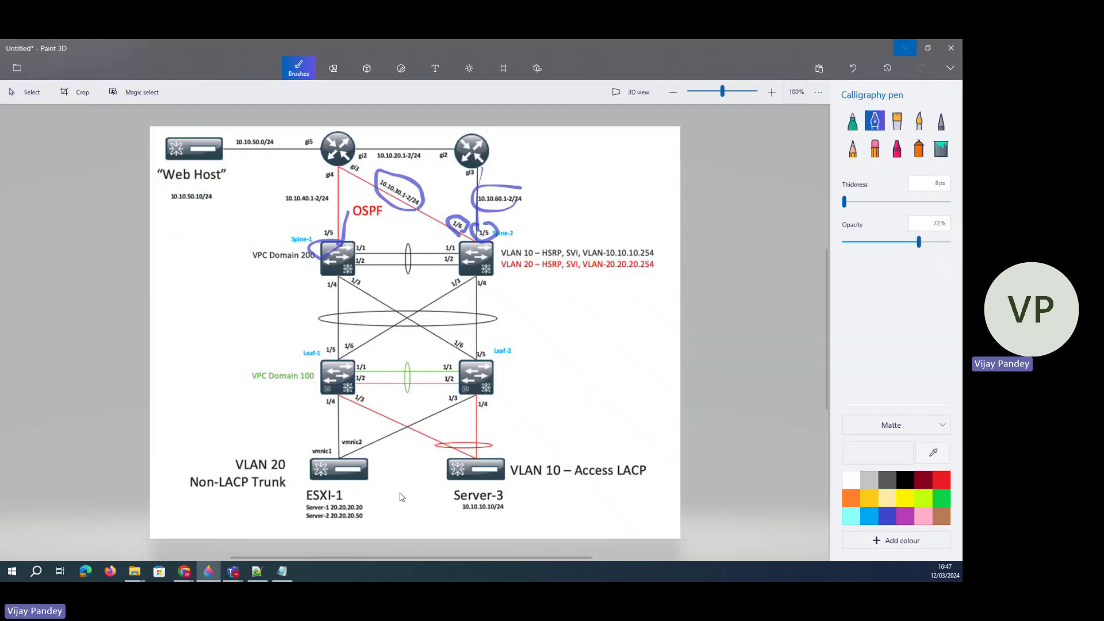
- Draw blue Calligraphy strokes beside the VLAN 20 trunk toward ESXI-1 and under Server-3, then minimize Paint 3D
{"action": "left_click_drag", "start_coordinate": [251, 438], "coordinate": [386, 495]}
{"action": "mouse_move", "coordinate": [453, 441]}
{"action": "left_mouse_down"}
{"action": "mouse_move", "coordinate": [466, 486]}
{"action": "mouse_move", "coordinate": [519, 472]}
{"action": "left_mouse_up"}
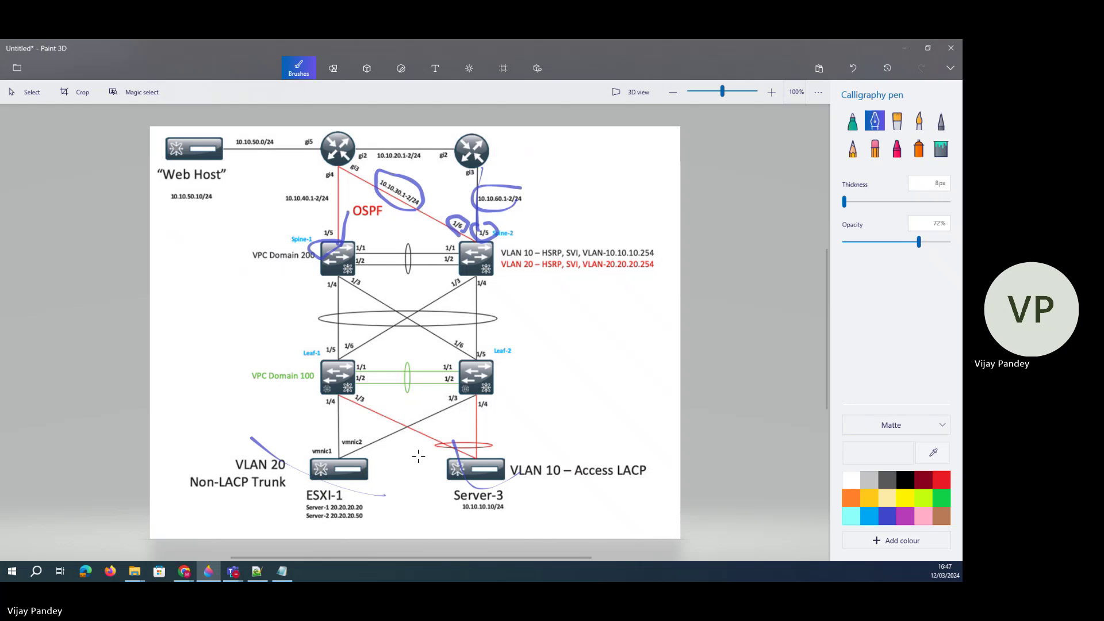
{"action": "left_click", "coordinate": [905, 48]}
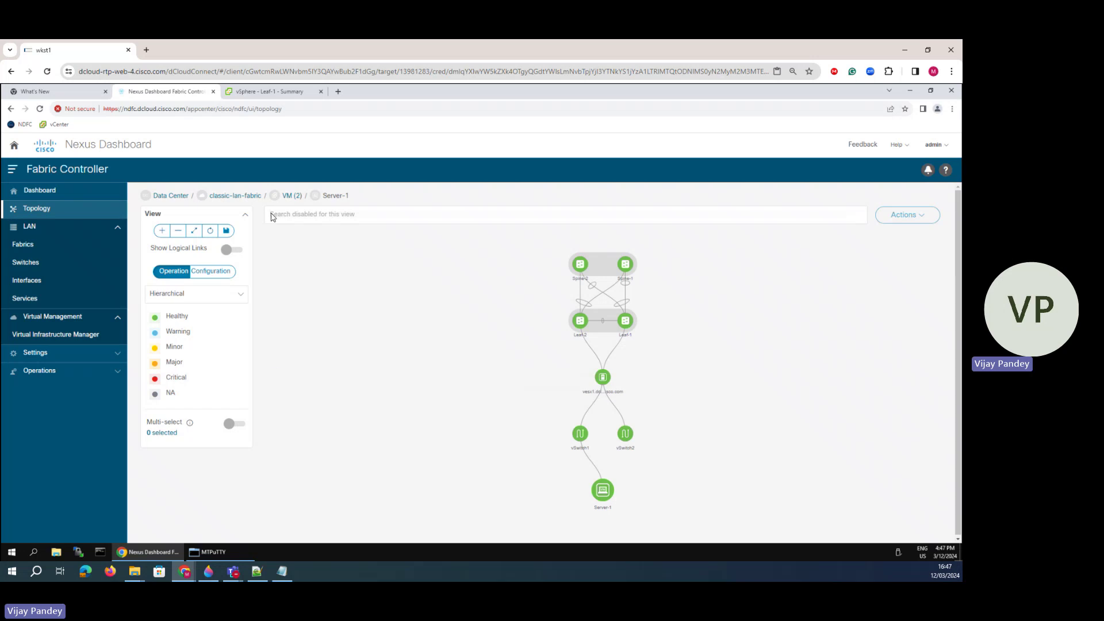
{"action": "left_click", "coordinate": [293, 198]}
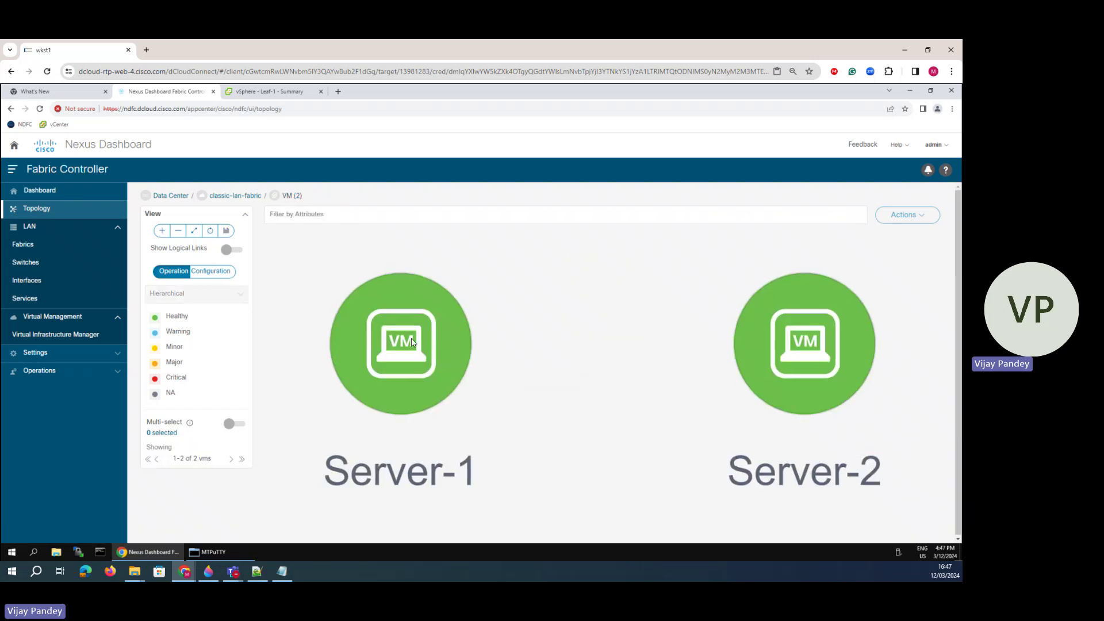
{"action": "left_click", "coordinate": [234, 197]}
{"action": "left_click", "coordinate": [658, 267]}
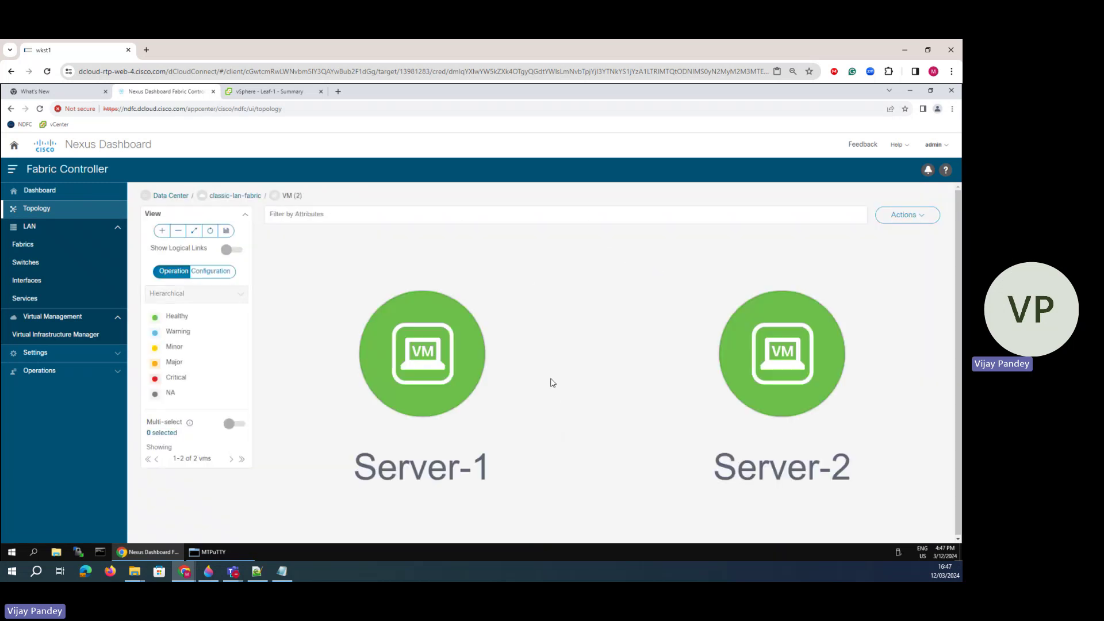
{"action": "left_click", "coordinate": [409, 352]}
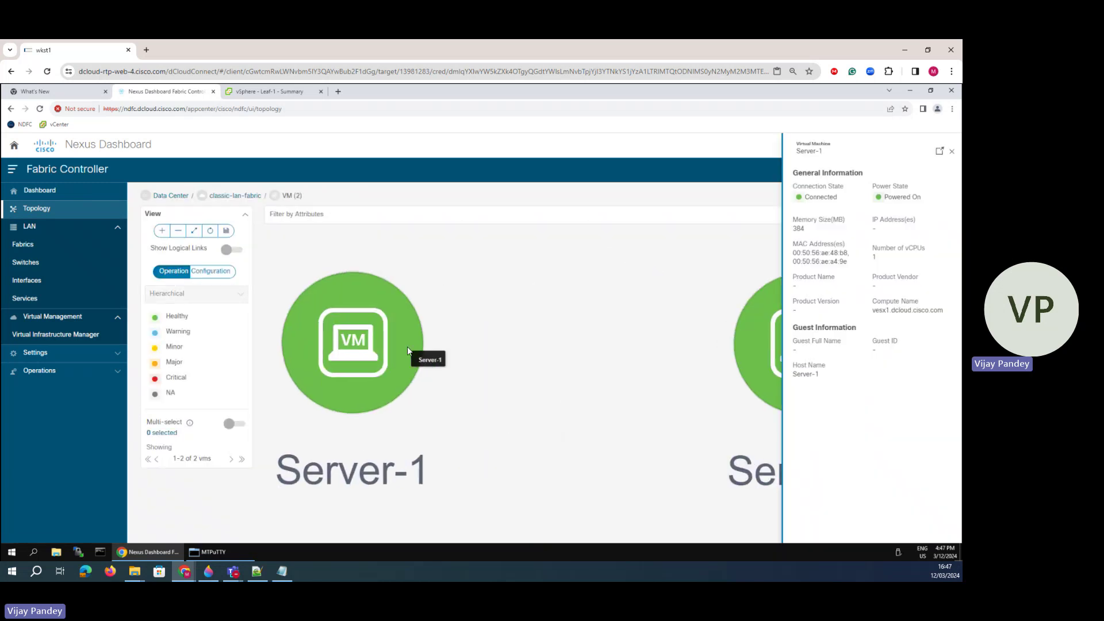
{"action": "left_click", "coordinate": [404, 326]}
{"action": "double_click", "coordinate": [405, 326]}
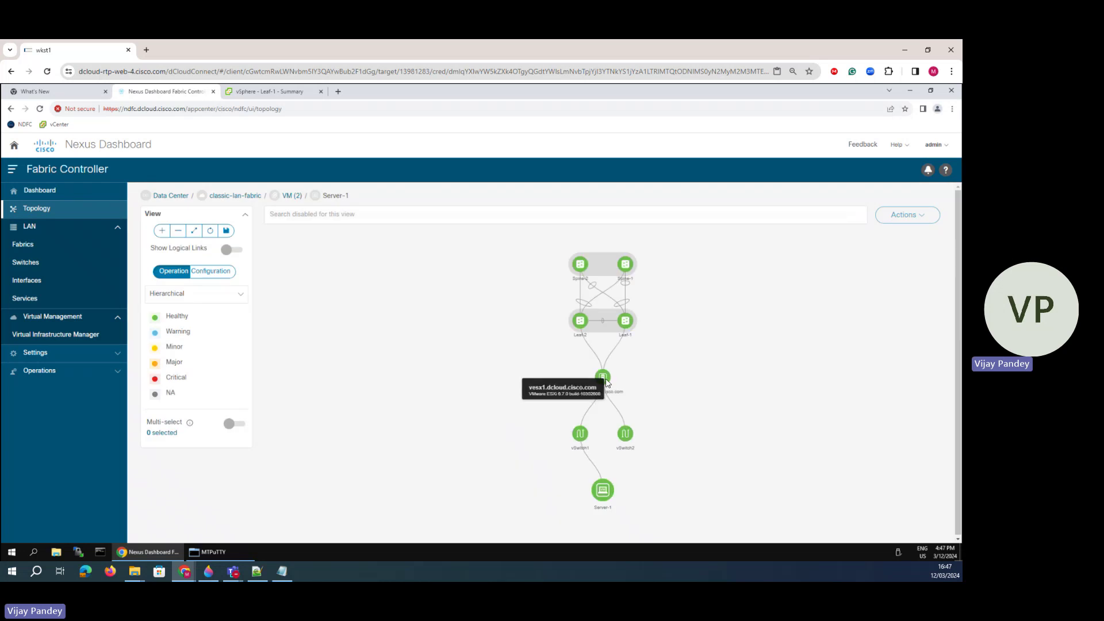
{"action": "left_click", "coordinate": [603, 378]}
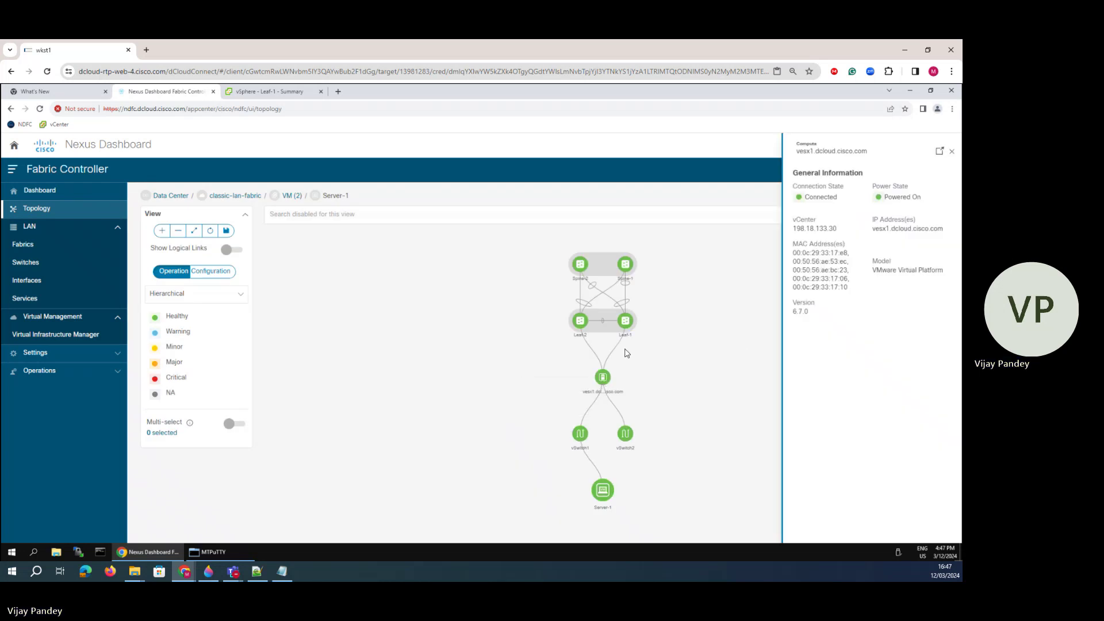
{"action": "left_click", "coordinate": [951, 152]}
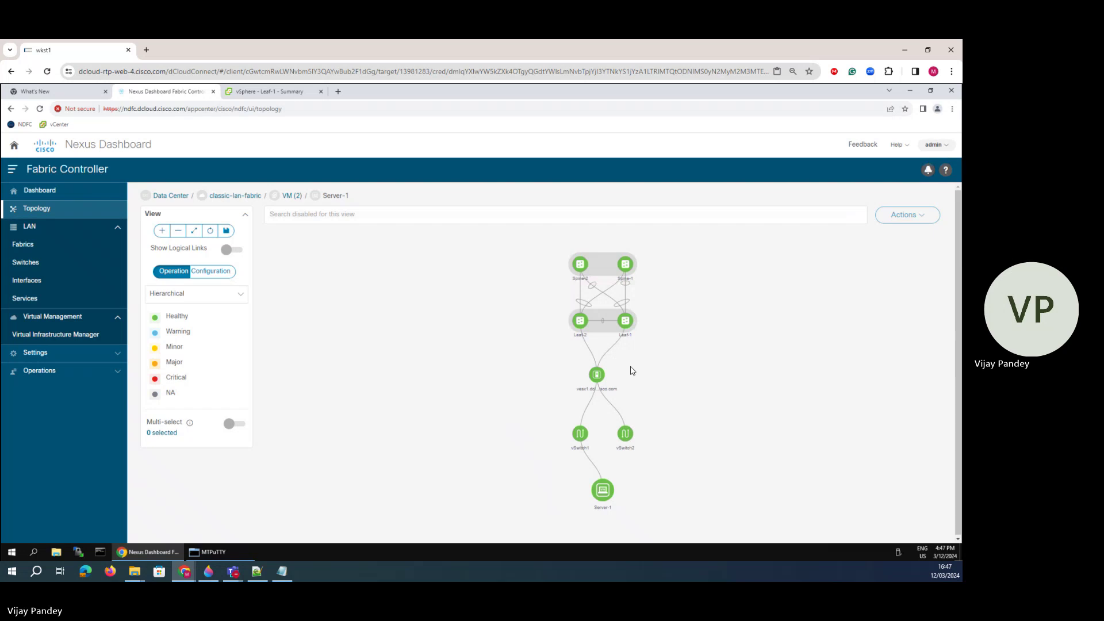
{"action": "left_click", "coordinate": [291, 195]}
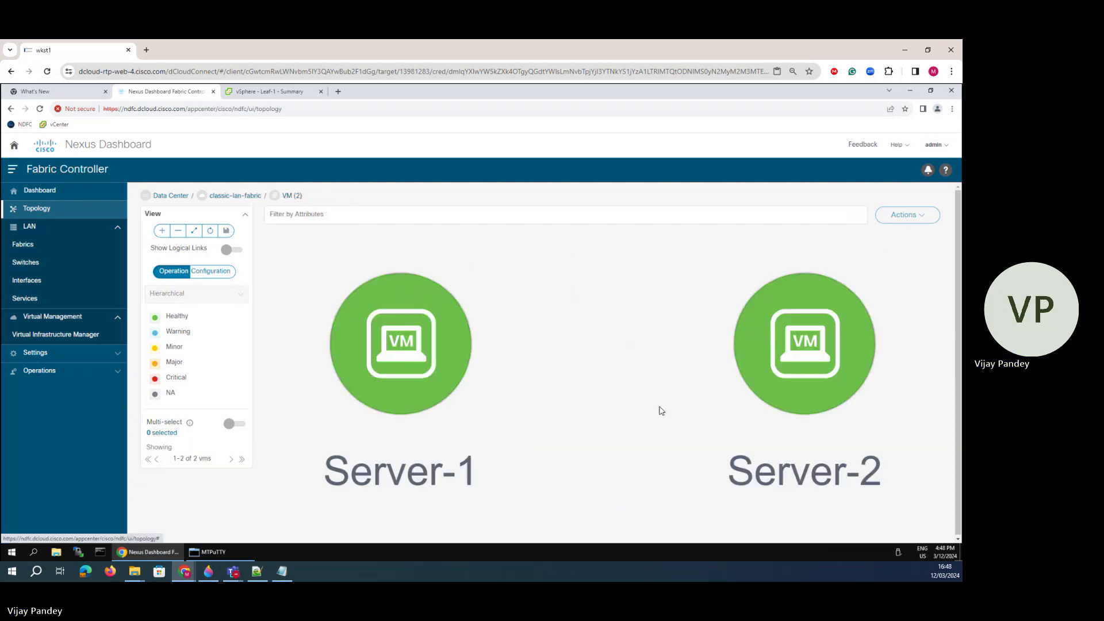
{"action": "left_click", "coordinate": [234, 195]}
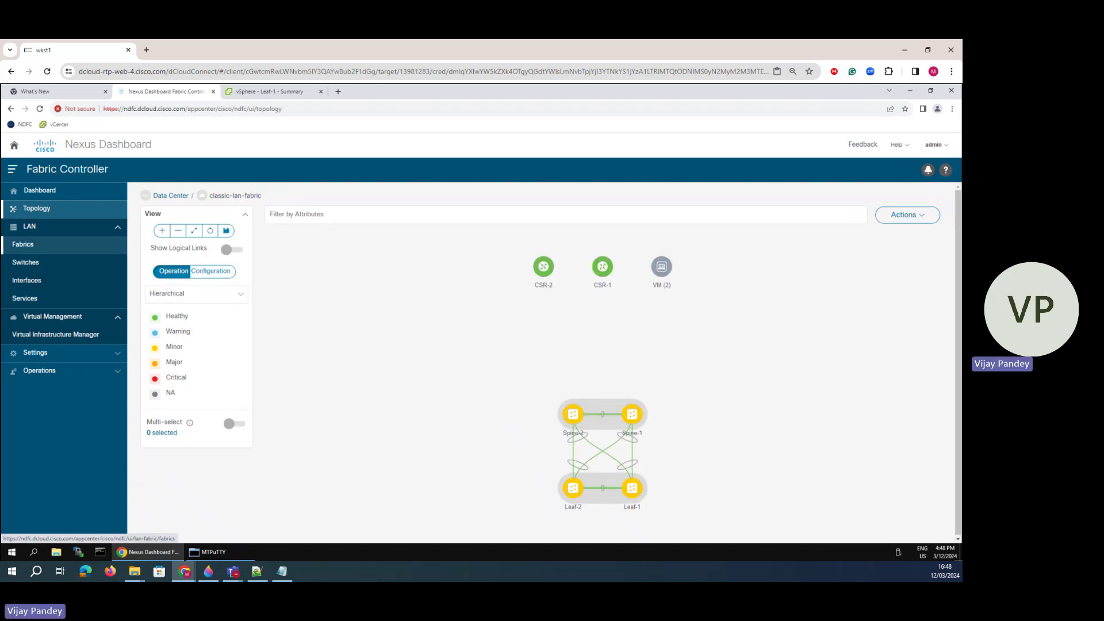
- Select the 198.18.133.30 vCenter in Virtual Infrastructure Manager and view its topology with classic-lan-fabric
{"action": "left_click", "coordinate": [56, 334]}
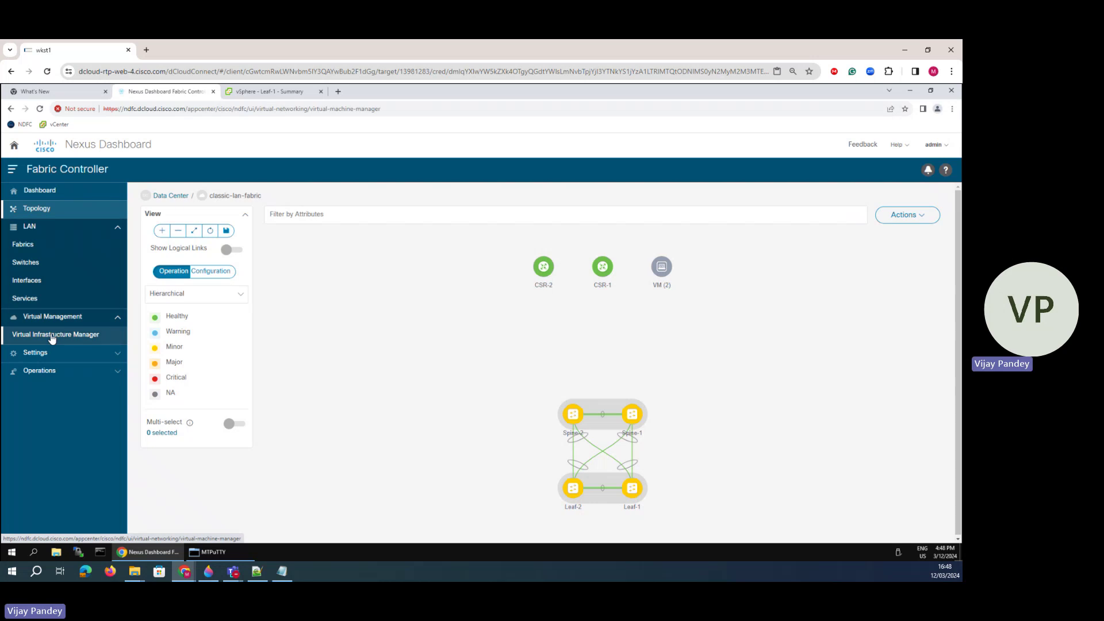
{"action": "double_click", "coordinate": [194, 288]}
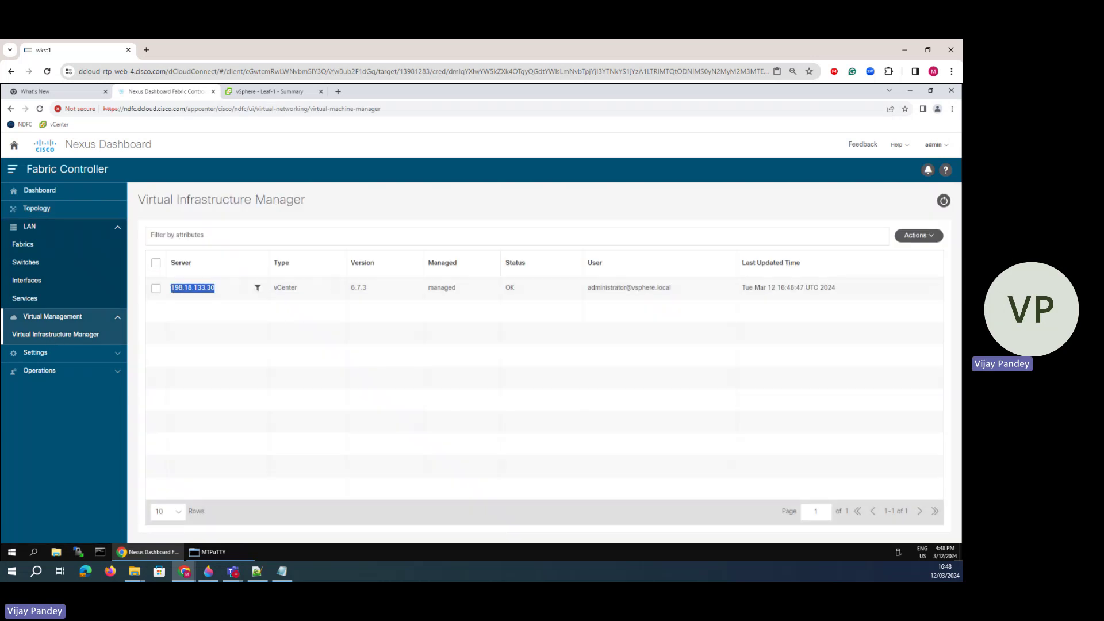
{"action": "left_click", "coordinate": [155, 289]}
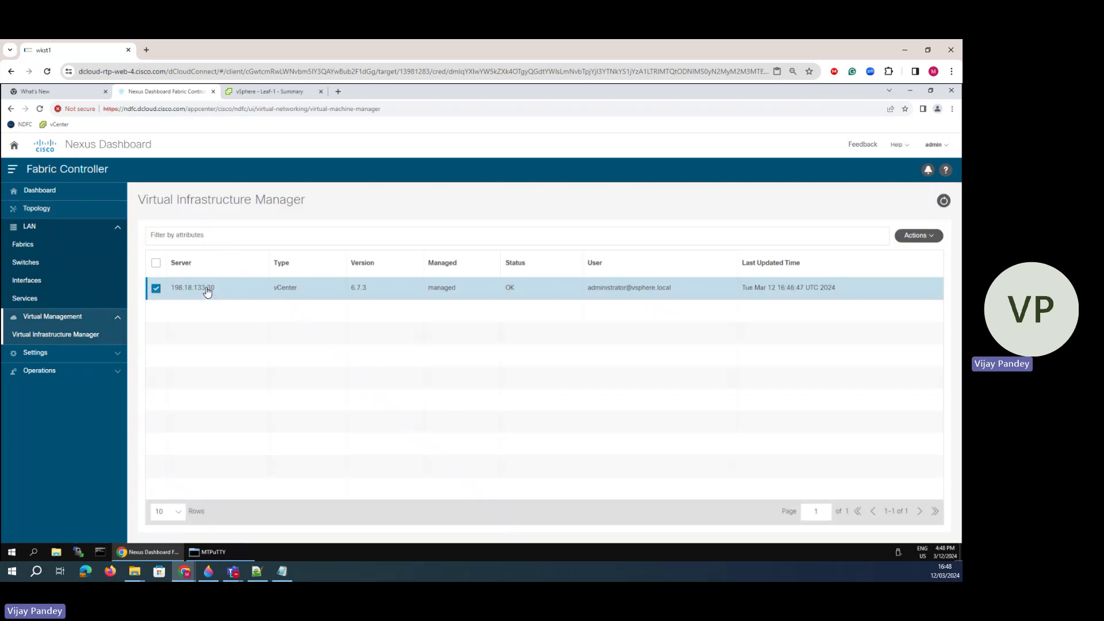
{"action": "left_click", "coordinate": [50, 211]}
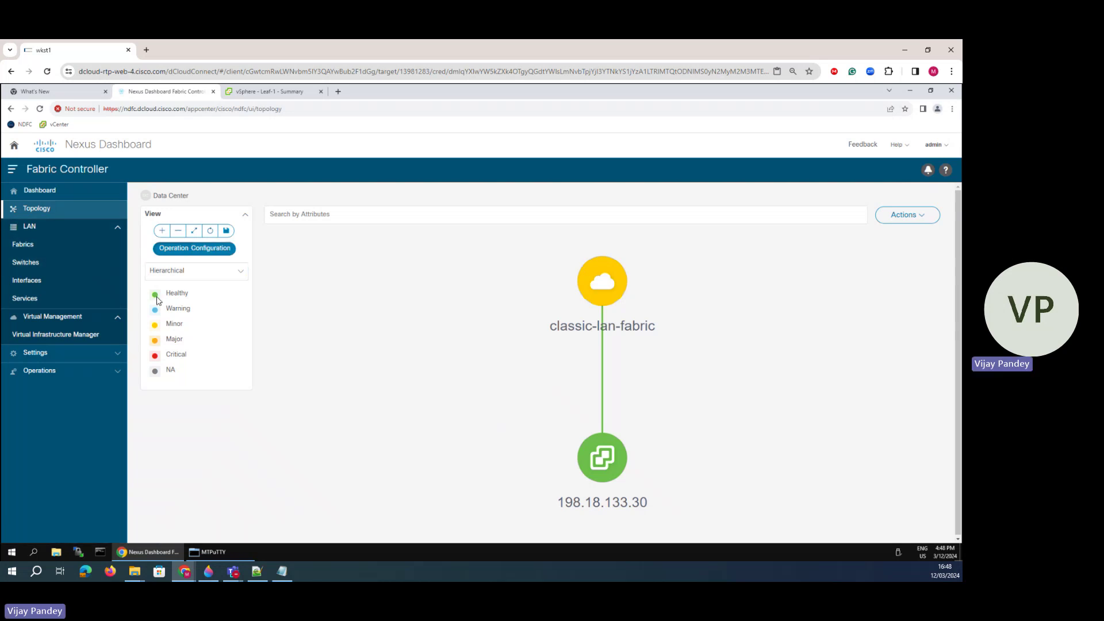
- Drill from the 198.18.133.30 vCenter through Compute (1) into host vesx1.dcloud.cisco.com's topology
{"action": "left_click", "coordinate": [178, 230]}
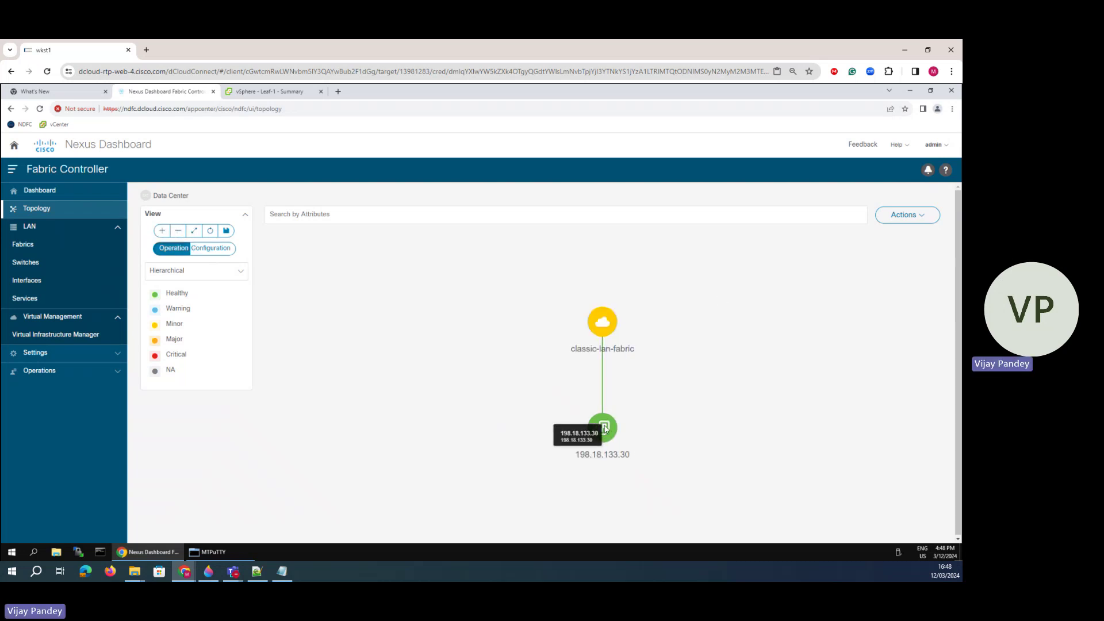
{"action": "left_click", "coordinate": [603, 428]}
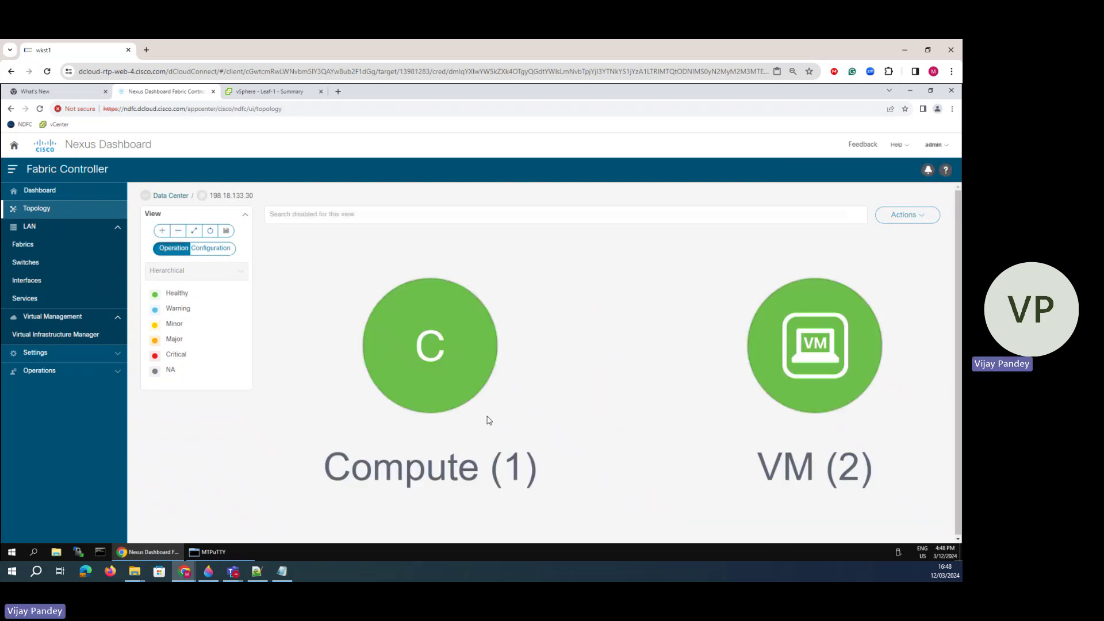
{"action": "double_click", "coordinate": [437, 370]}
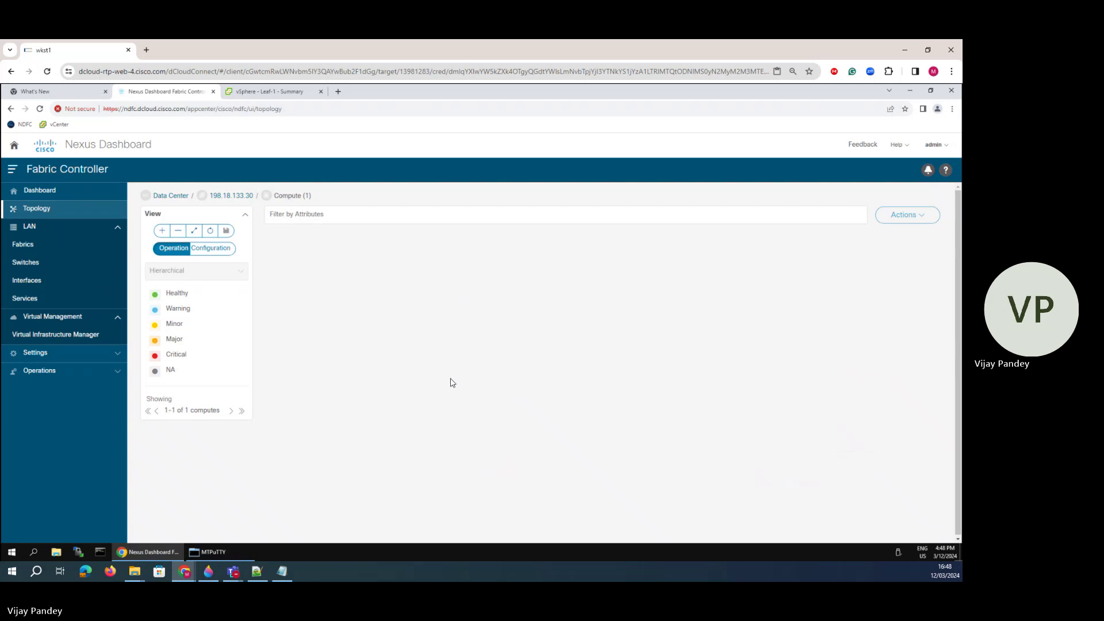
{"action": "left_click", "coordinate": [210, 231]}
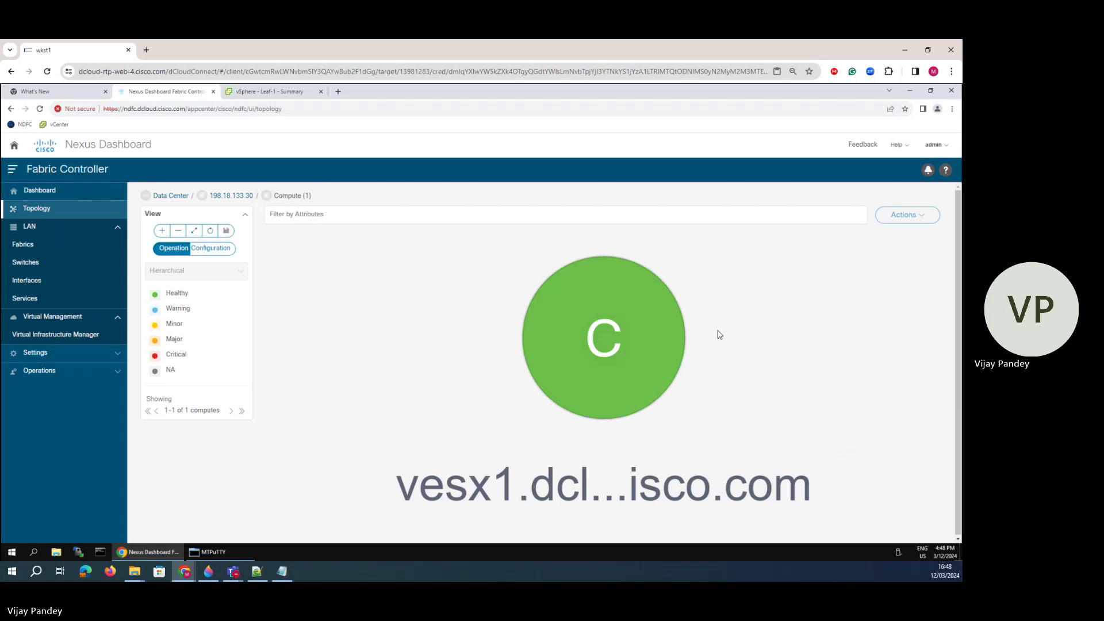
{"action": "double_click", "coordinate": [598, 354]}
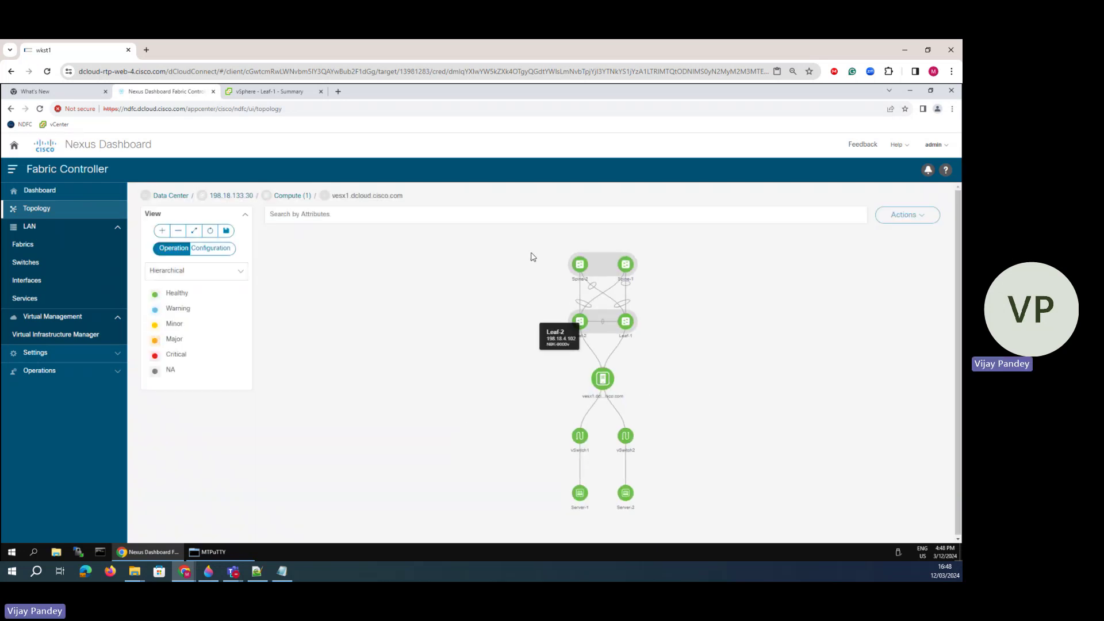
- Bring up the Paint 3D diagram and undo the earlier blue pen strokes
{"action": "left_click", "coordinate": [208, 571]}
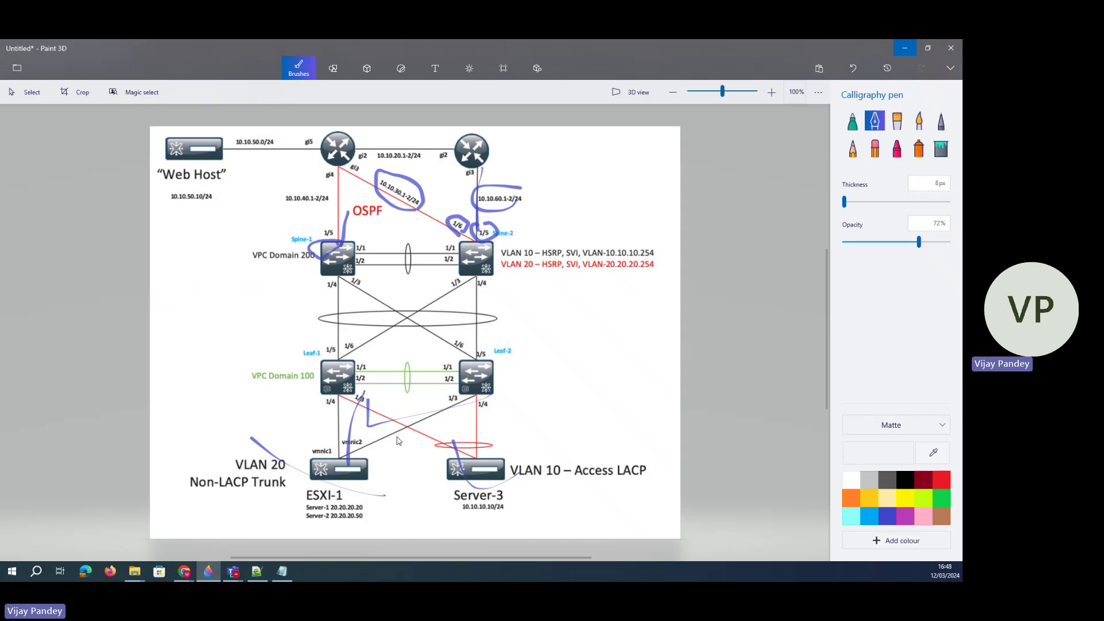
{"action": "left_click", "coordinate": [853, 68]}
{"action": "left_click", "coordinate": [852, 67]}
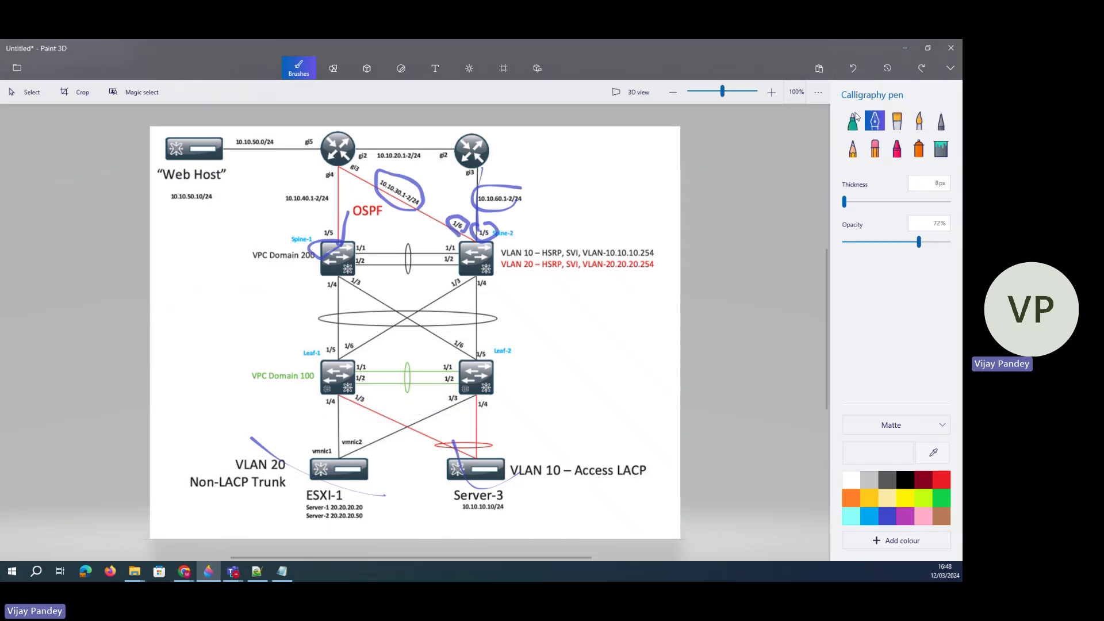
{"action": "left_click", "coordinate": [858, 71]}
{"action": "left_click", "coordinate": [858, 72]}
{"action": "left_click", "coordinate": [857, 71]}
{"action": "left_click", "coordinate": [858, 72]}
{"action": "left_click", "coordinate": [858, 72]}
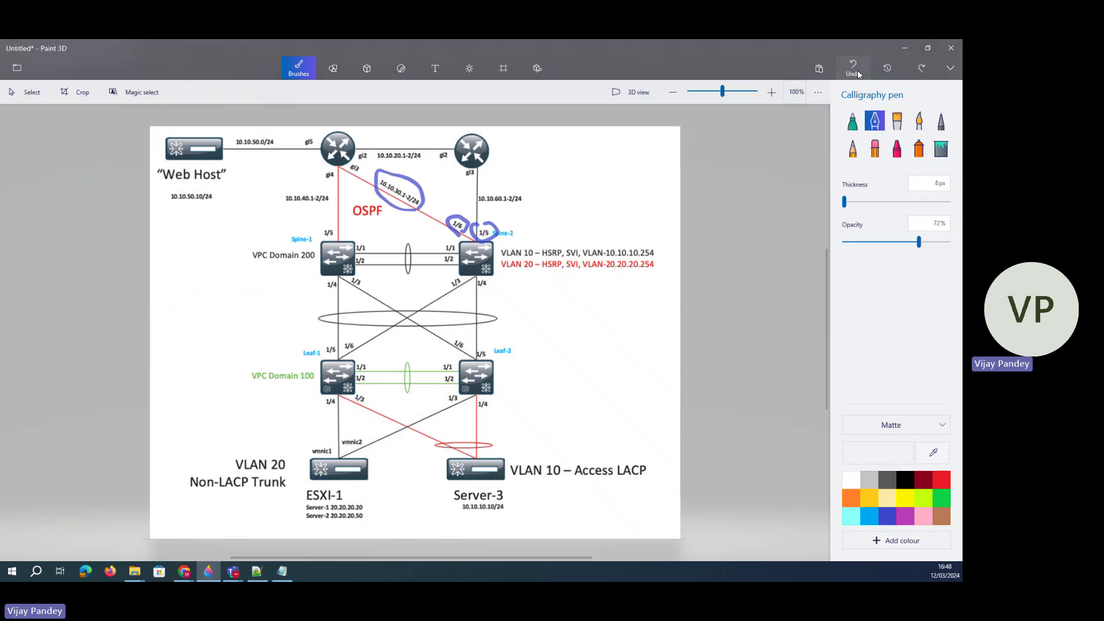
{"action": "left_click", "coordinate": [858, 72]}
- Draw a trial marker line from ESXi-1 to Leaf-1, undo all marker strokes, and minimise Paint 3D
{"action": "left_click", "coordinate": [852, 121]}
{"action": "mouse_move", "coordinate": [345, 477]}
{"action": "left_mouse_down"}
{"action": "mouse_move", "coordinate": [341, 375]}
{"action": "mouse_move", "coordinate": [450, 460]}
{"action": "mouse_move", "coordinate": [483, 401]}
{"action": "mouse_move", "coordinate": [499, 456]}
{"action": "left_mouse_up"}
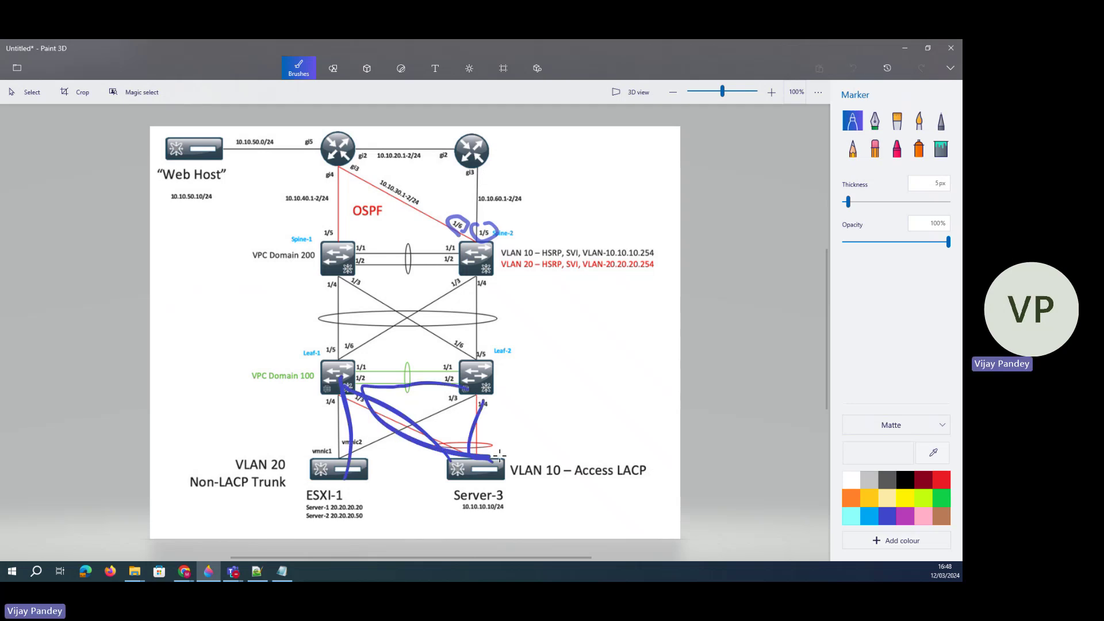
{"action": "left_click", "coordinate": [857, 73]}
{"action": "left_click", "coordinate": [857, 73]}
{"action": "left_click", "coordinate": [857, 72]}
{"action": "left_click", "coordinate": [857, 72]}
{"action": "left_click", "coordinate": [856, 72]}
{"action": "left_click", "coordinate": [857, 72]}
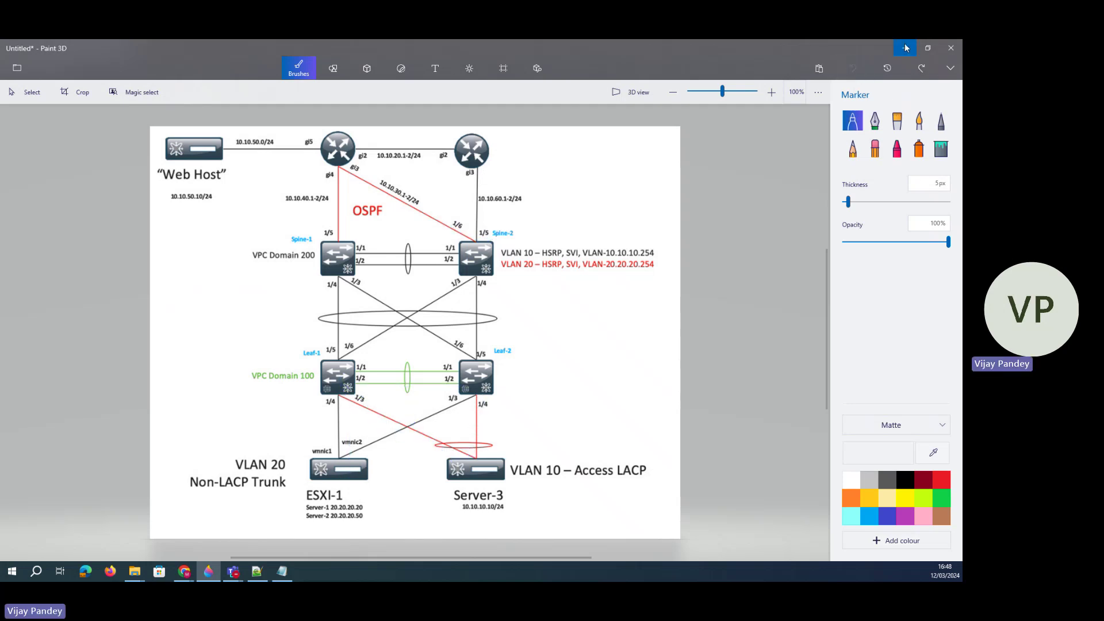
{"action": "left_click", "coordinate": [905, 47]}
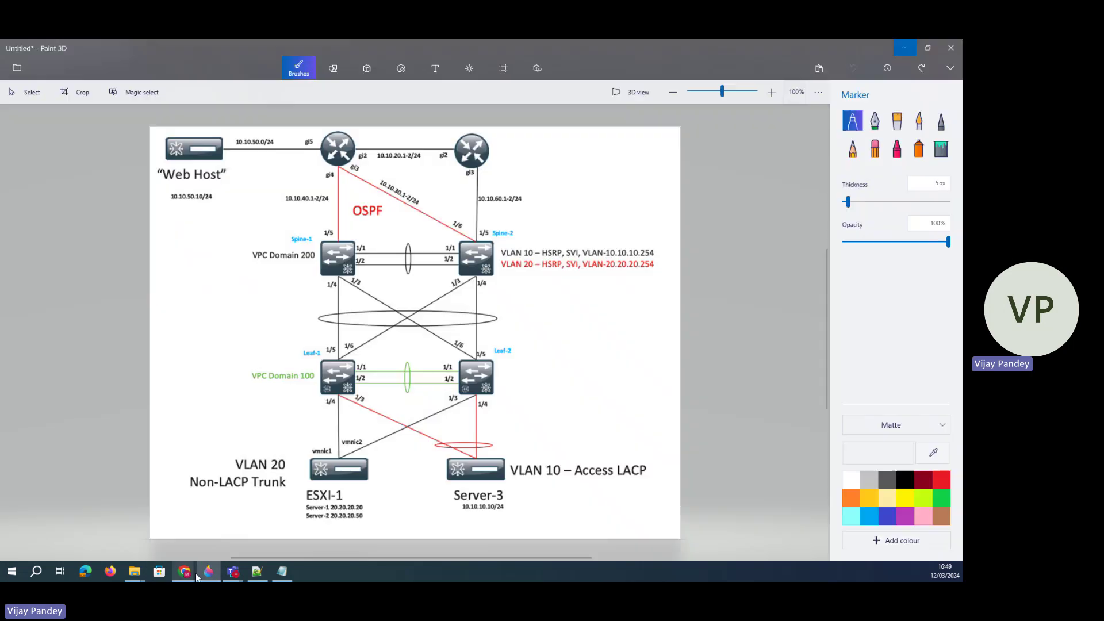
- Circle Leaf-1's 1/3 and 1/4 ports and trace the leaf links down to Server-3 in blue marker
{"action": "left_click", "coordinate": [208, 571]}
{"action": "mouse_move", "coordinate": [352, 395]}
{"action": "left_mouse_down"}
{"action": "mouse_move", "coordinate": [347, 405]}
{"action": "mouse_move", "coordinate": [352, 396]}
{"action": "left_mouse_up"}
{"action": "left_click_drag", "start_coordinate": [337, 395], "coordinate": [328, 414]}
{"action": "left_click", "coordinate": [398, 404]}
{"action": "mouse_move", "coordinate": [460, 389]}
{"action": "left_mouse_down"}
{"action": "mouse_move", "coordinate": [483, 405]}
{"action": "mouse_move", "coordinate": [475, 454]}
{"action": "left_mouse_up"}
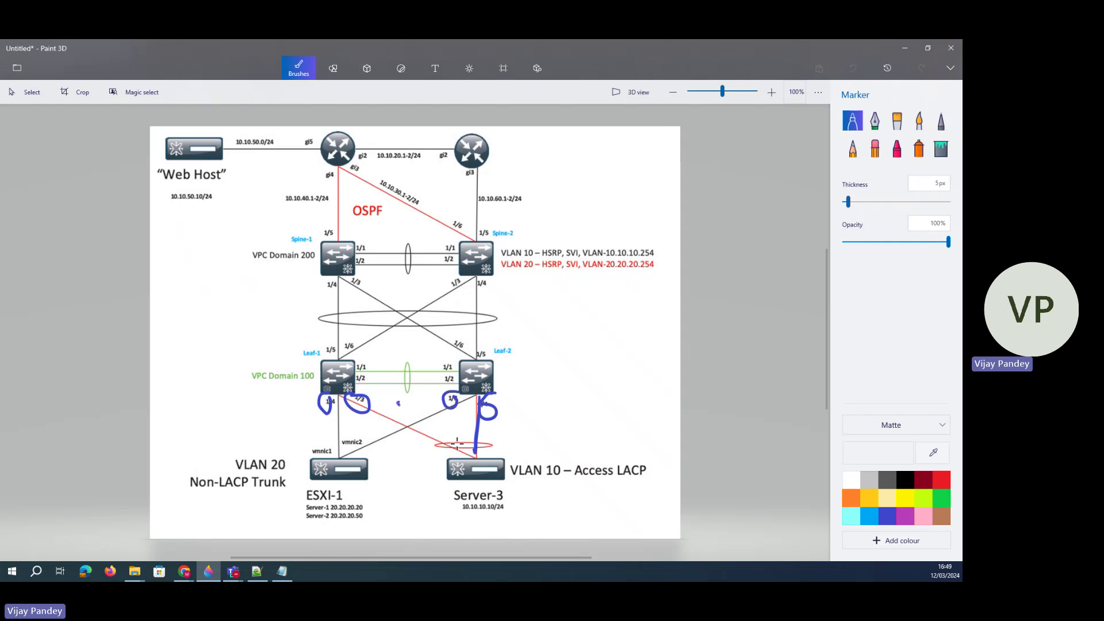
{"action": "mouse_move", "coordinate": [397, 402]}
{"action": "left_mouse_down"}
{"action": "mouse_move", "coordinate": [498, 460]}
{"action": "mouse_move", "coordinate": [477, 493]}
{"action": "mouse_move", "coordinate": [503, 470]}
{"action": "left_mouse_up"}
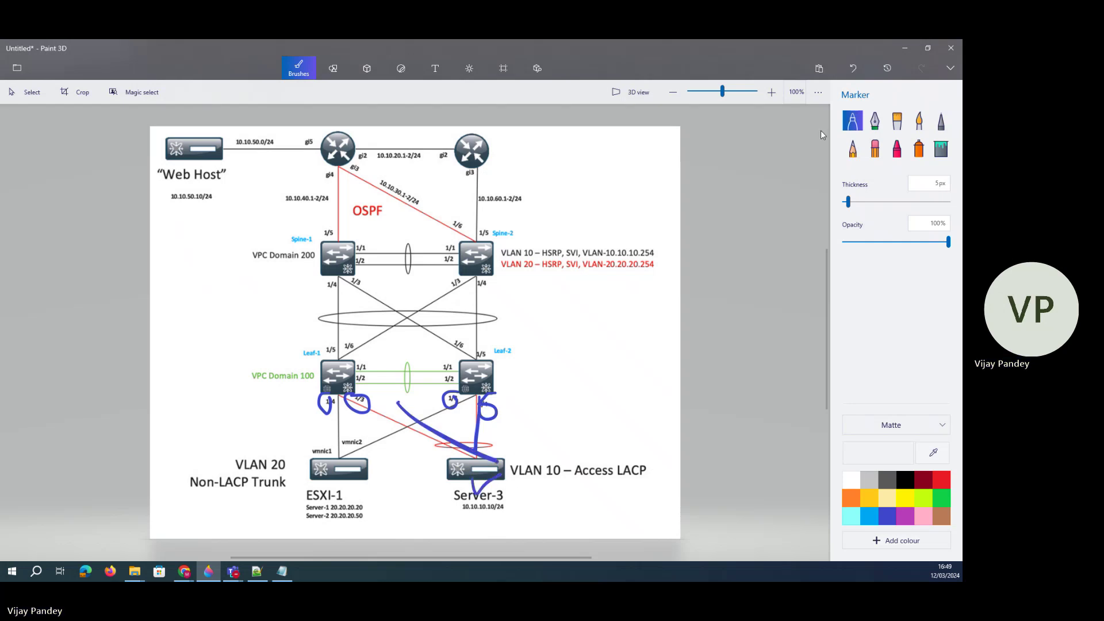
- Circle ESXi-1 and underline the Server-1/Server-2 addresses, then return to the Fabric Controller
{"action": "mouse_move", "coordinate": [338, 478]}
{"action": "left_mouse_down"}
{"action": "mouse_move", "coordinate": [348, 443]}
{"action": "mouse_move", "coordinate": [354, 490]}
{"action": "mouse_move", "coordinate": [339, 475]}
{"action": "left_mouse_up"}
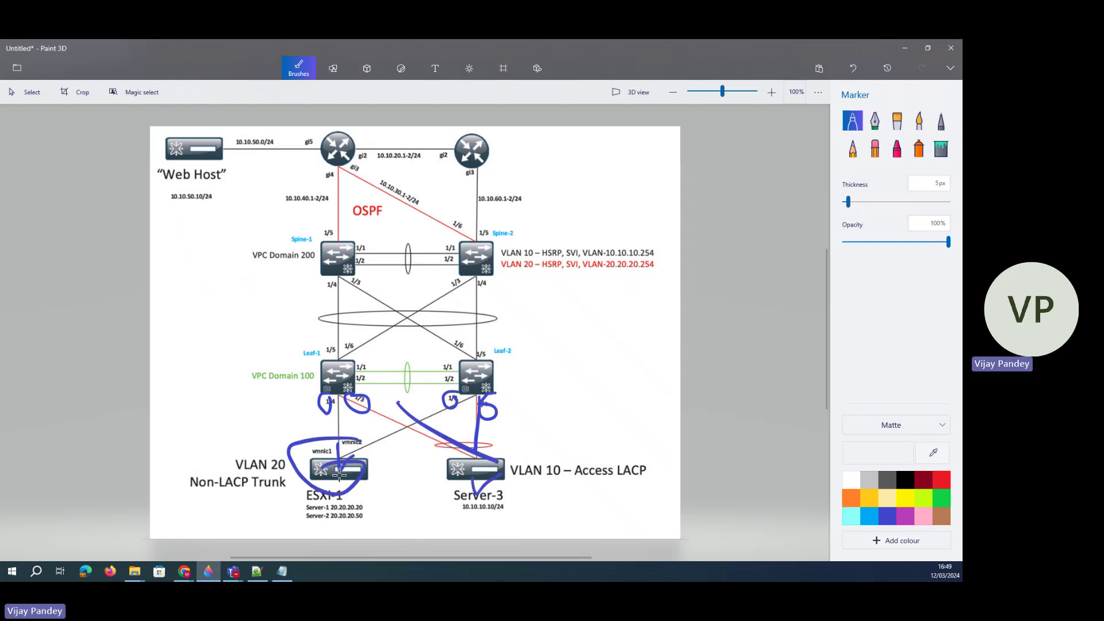
{"action": "left_click_drag", "start_coordinate": [292, 506], "coordinate": [407, 518]}
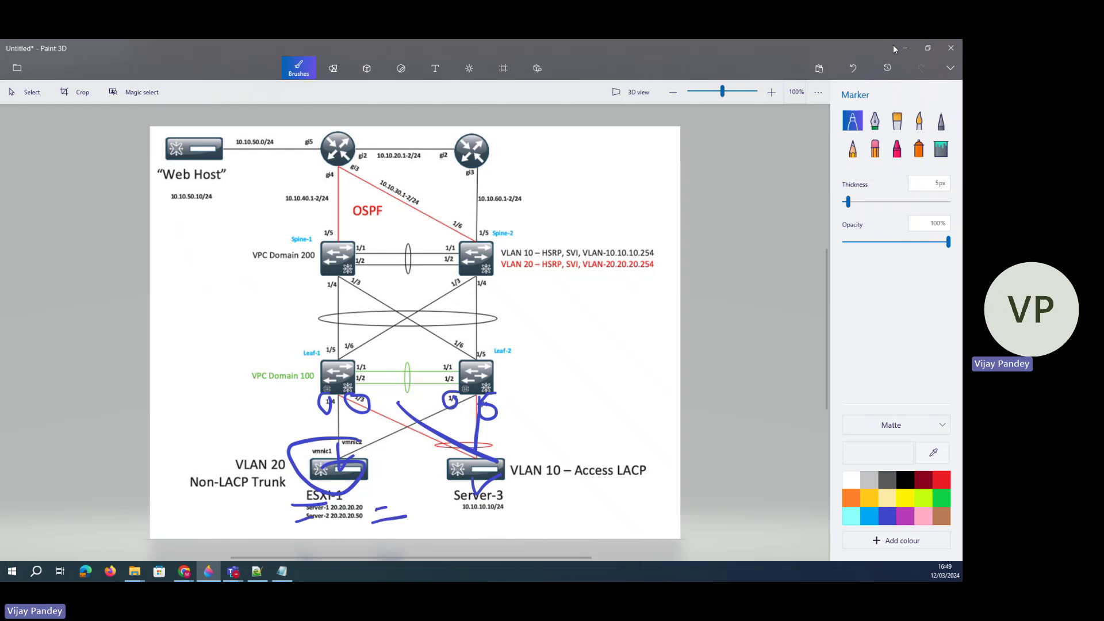
{"action": "left_click", "coordinate": [184, 571]}
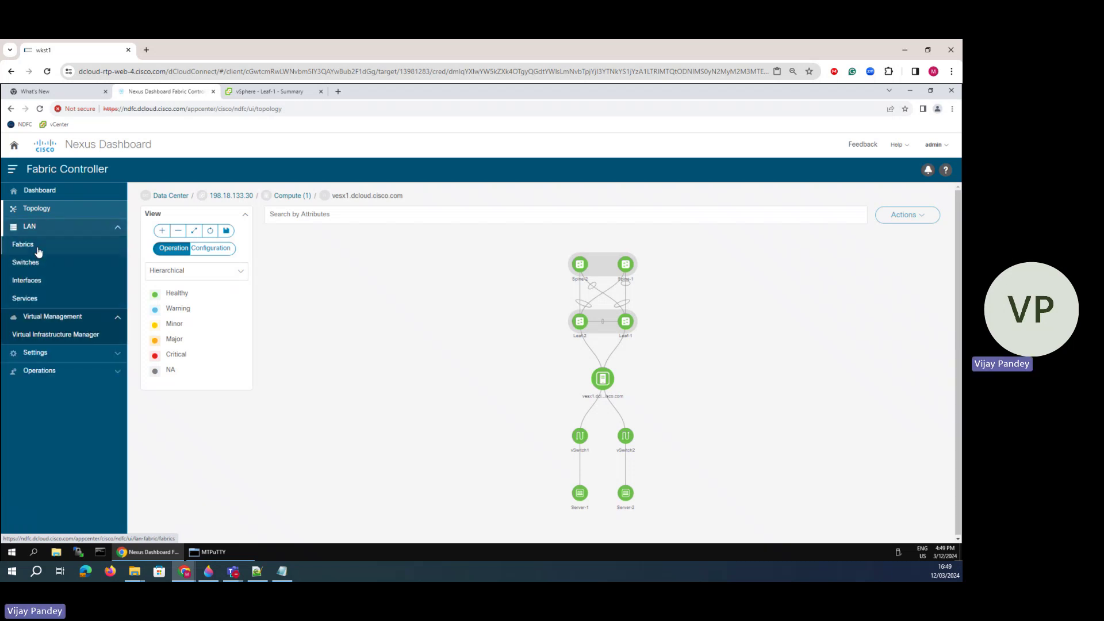
- Leave the classic-lan-fabric overview and show the LAN Interfaces list
{"action": "left_click", "coordinate": [39, 249]}
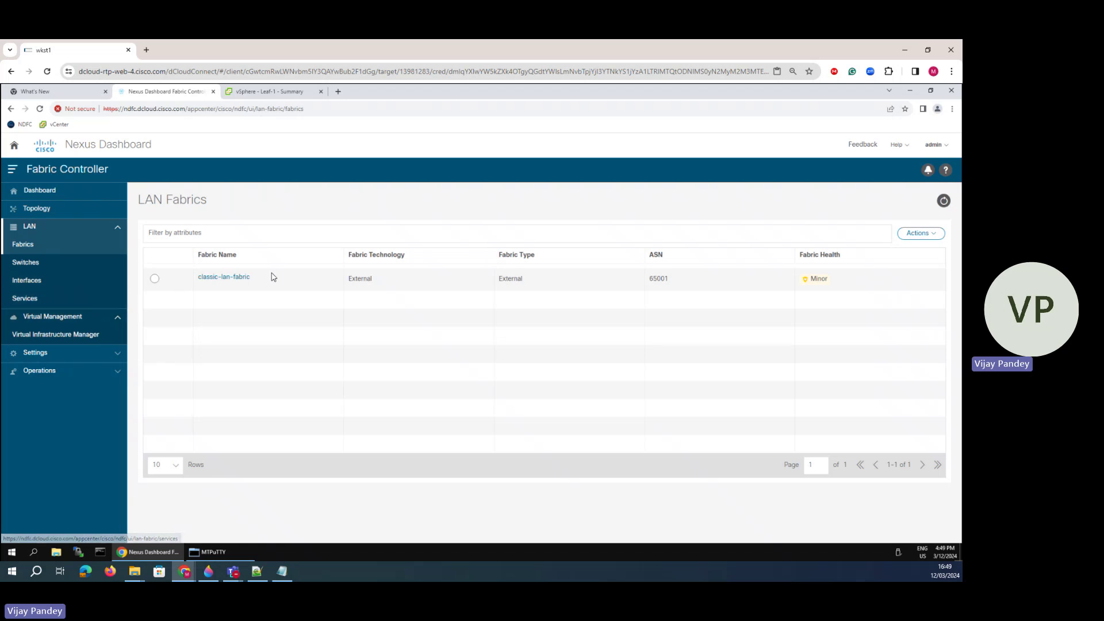
{"action": "left_click", "coordinate": [232, 278]}
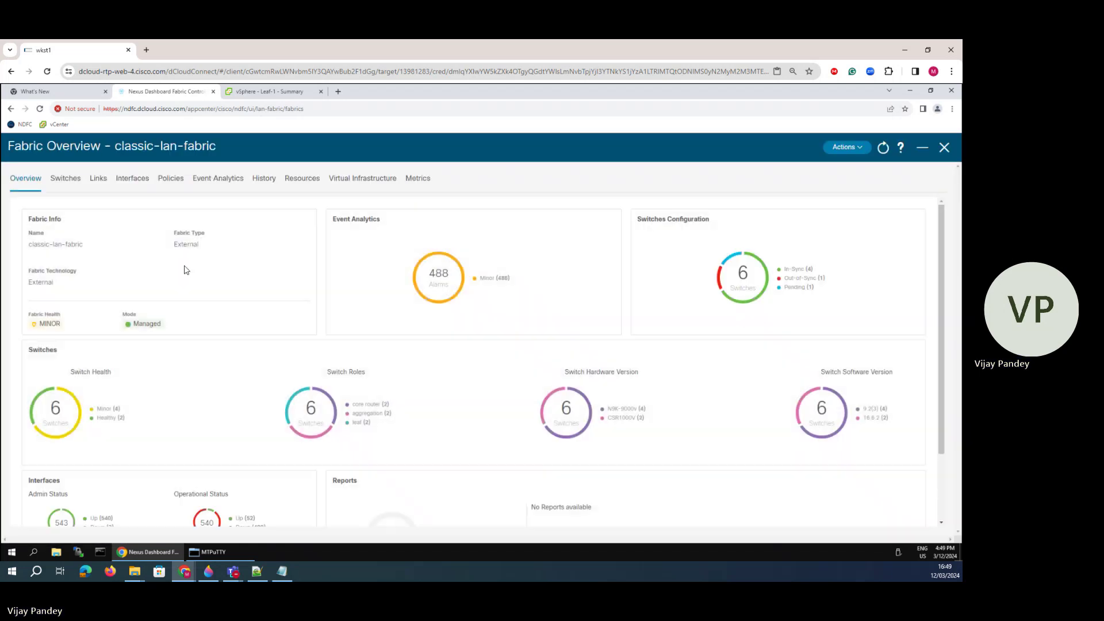
{"action": "left_click", "coordinate": [944, 148]}
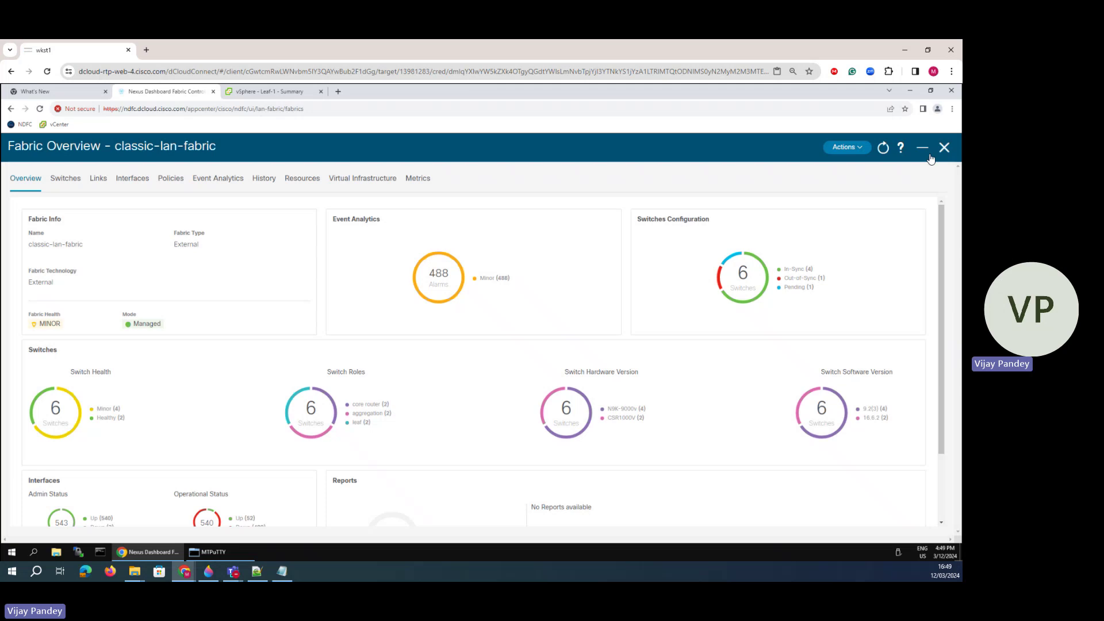
{"action": "left_click", "coordinate": [70, 277]}
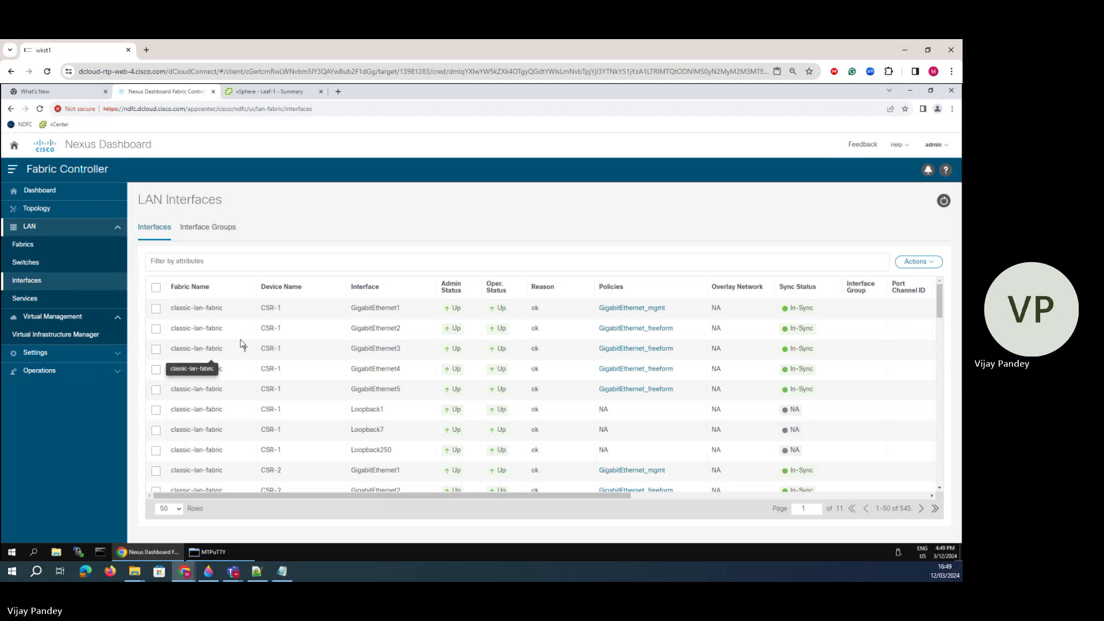
- Select Leaf-1's Ethernet1/4 interface and open its Actions menu to edit it
{"action": "scroll", "coordinate": [316, 373], "scroll_direction": "down", "scroll_amount": 8}
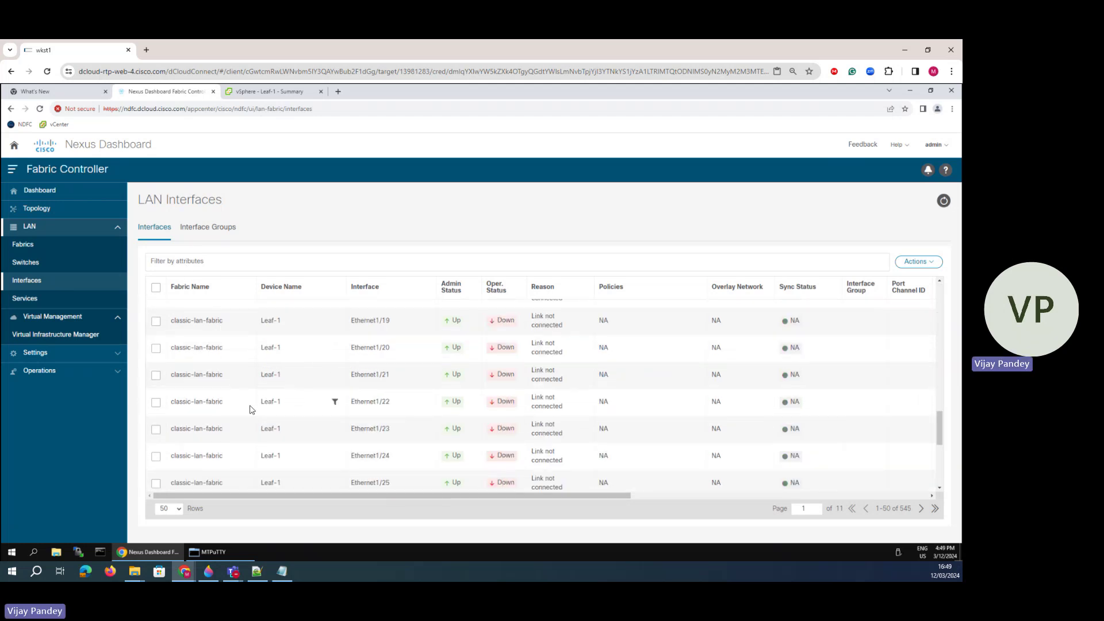
{"action": "scroll", "coordinate": [253, 409], "scroll_direction": "down", "scroll_amount": 3}
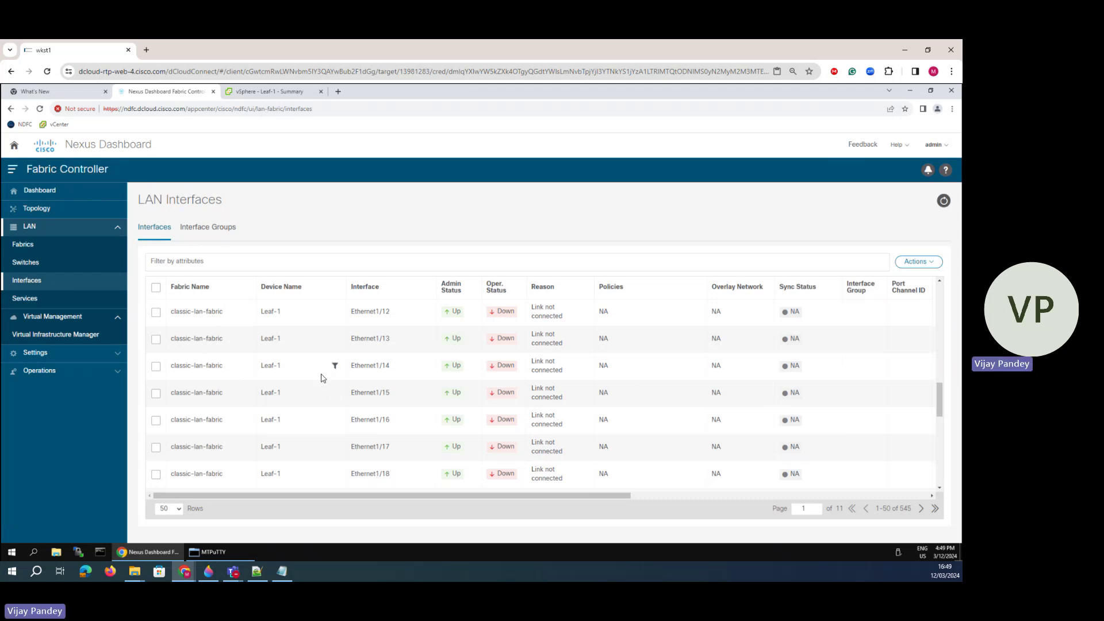
{"action": "scroll", "coordinate": [311, 383], "scroll_direction": "up", "scroll_amount": 3}
{"action": "scroll", "coordinate": [317, 386], "scroll_direction": "up", "scroll_amount": 2}
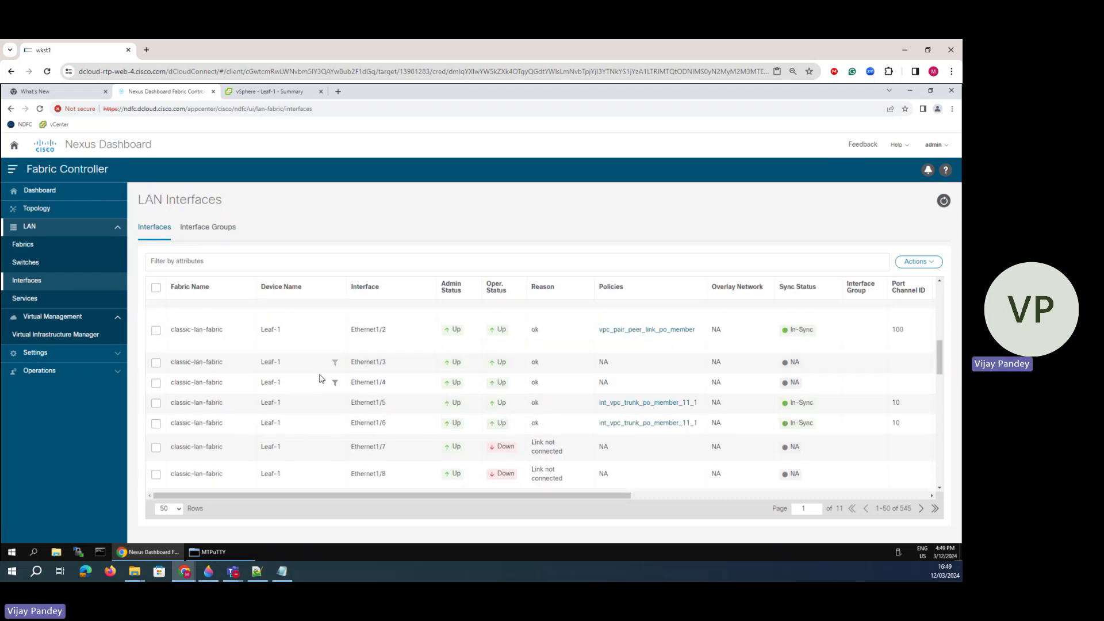
{"action": "left_click", "coordinate": [156, 383]}
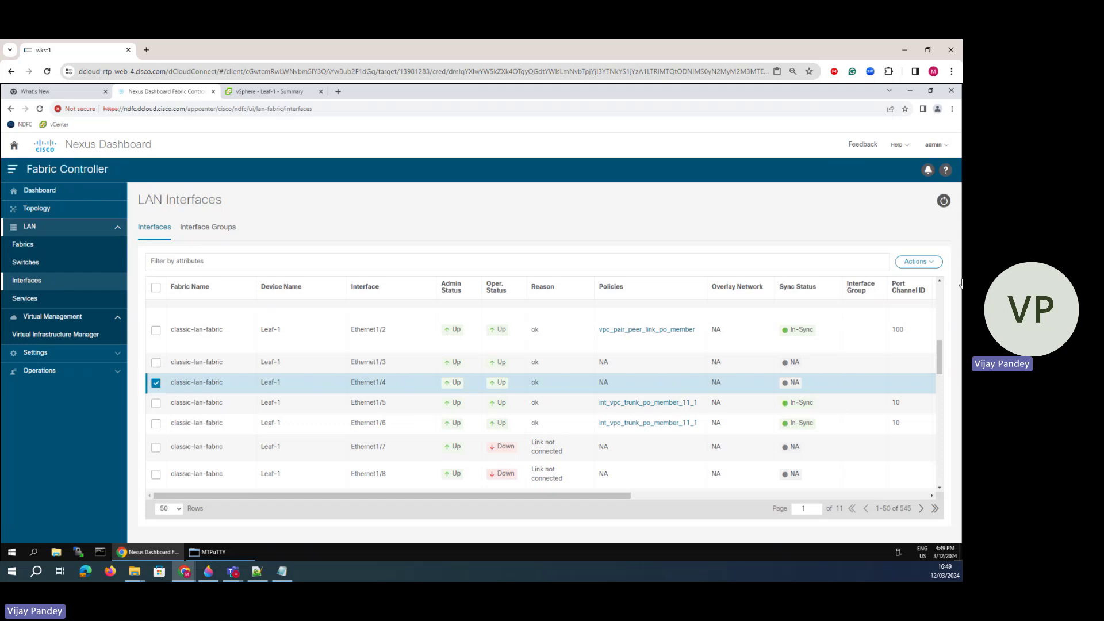
{"action": "left_click", "coordinate": [923, 264]}
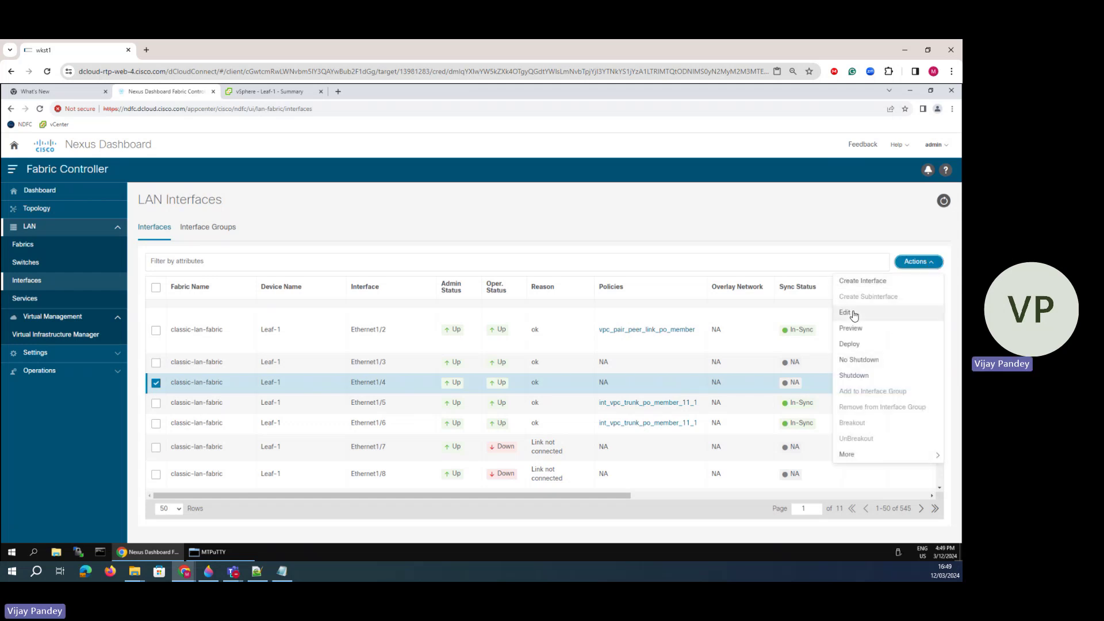
- Undo the five blue marker strokes on the Paint 3D diagram, then return to the edit form
{"action": "left_click", "coordinate": [211, 571]}
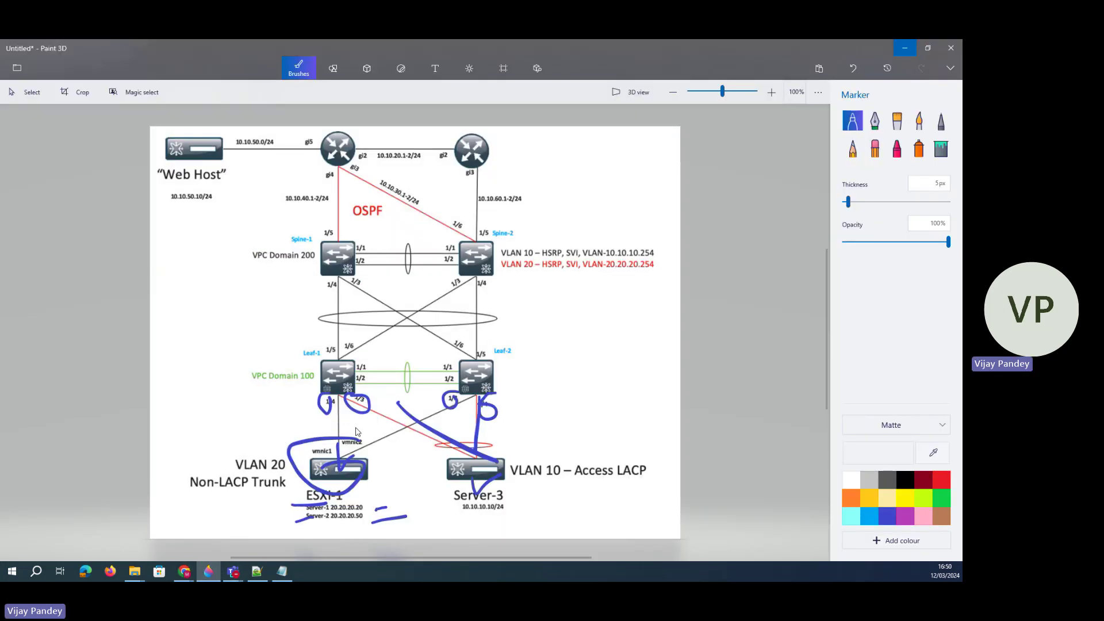
{"action": "left_click", "coordinate": [851, 68]}
{"action": "left_click", "coordinate": [851, 68]}
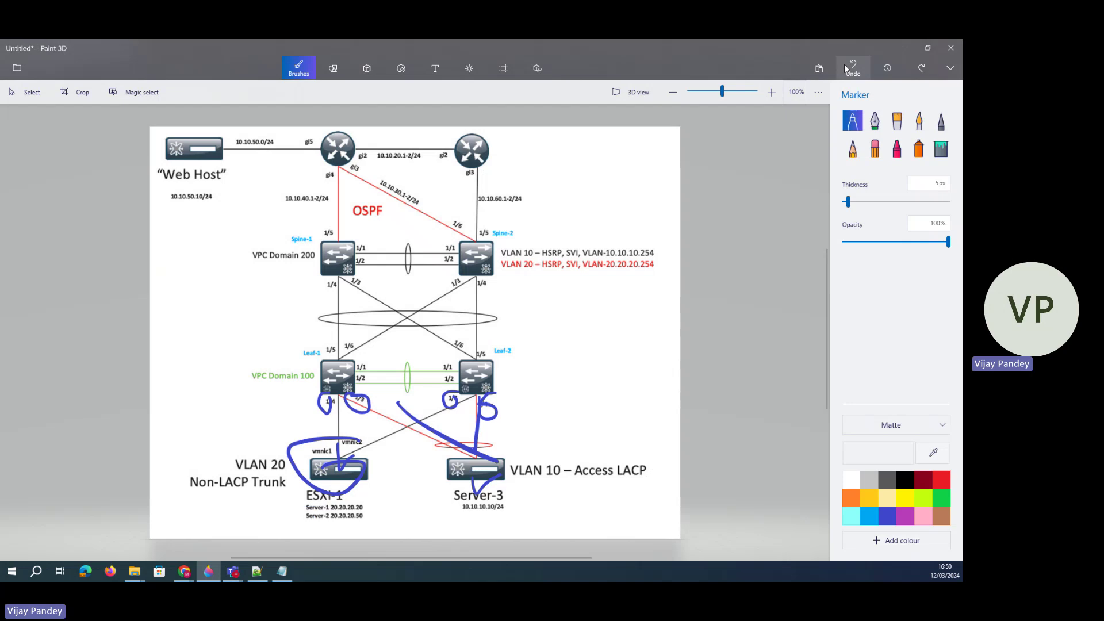
{"action": "left_click", "coordinate": [851, 68]}
{"action": "left_click", "coordinate": [851, 68]}
{"action": "left_click", "coordinate": [851, 68]}
{"action": "left_click", "coordinate": [851, 68]}
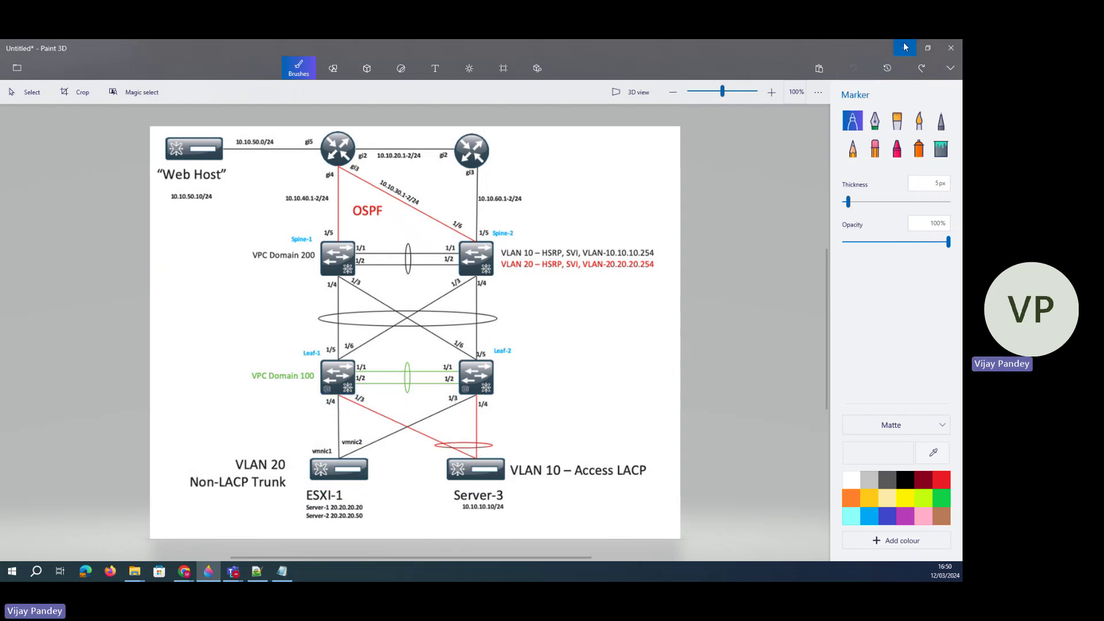
{"action": "key", "text": "alt+Tab"}
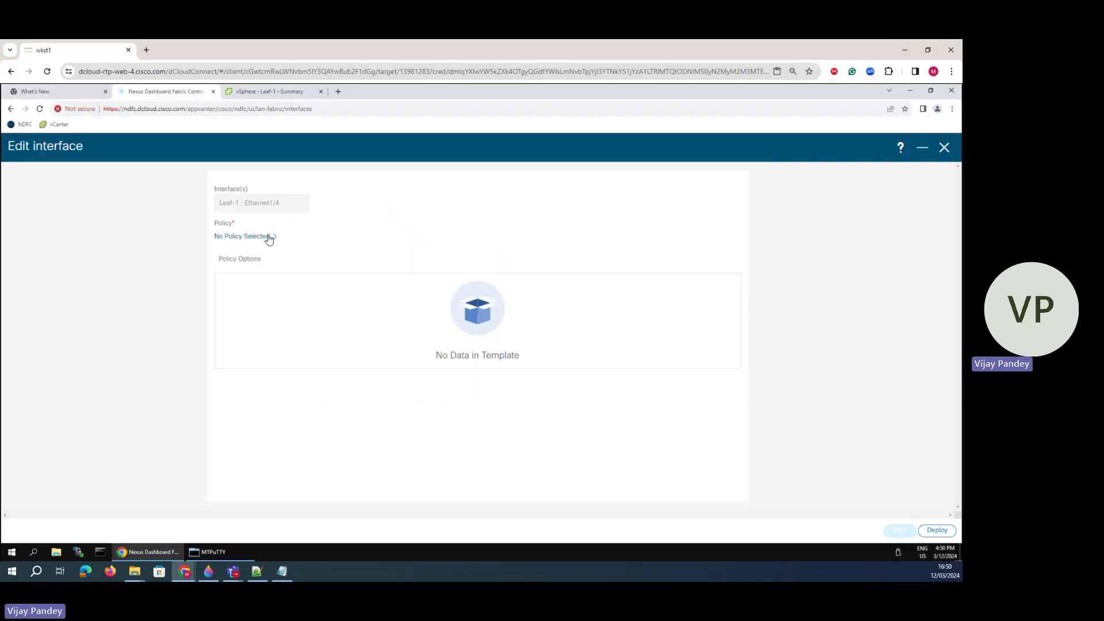
- Attach the int_trunk_host policy with Enable Port Type Fast off and MTU set to default
{"action": "left_click", "coordinate": [268, 238]}
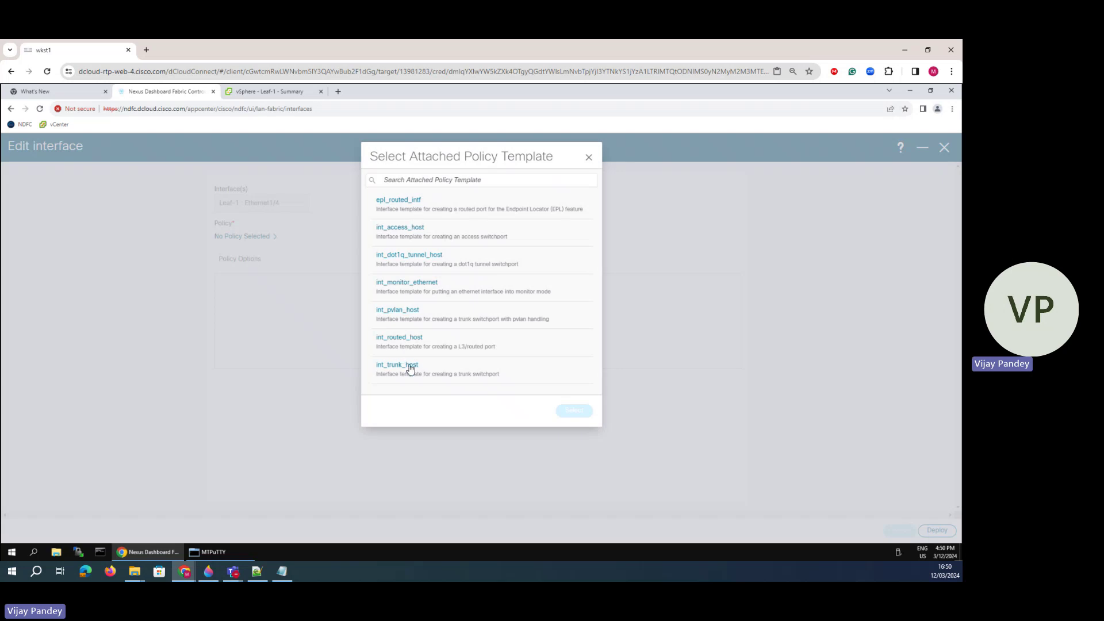
{"action": "left_click", "coordinate": [453, 377]}
{"action": "left_click", "coordinate": [572, 410]}
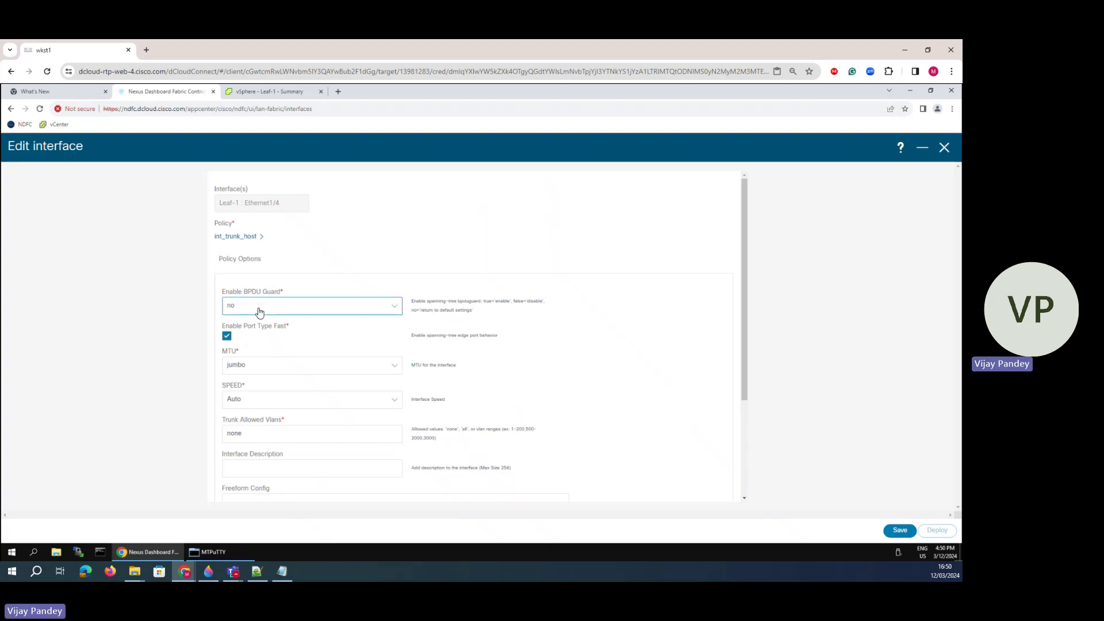
{"action": "left_click", "coordinate": [228, 336]}
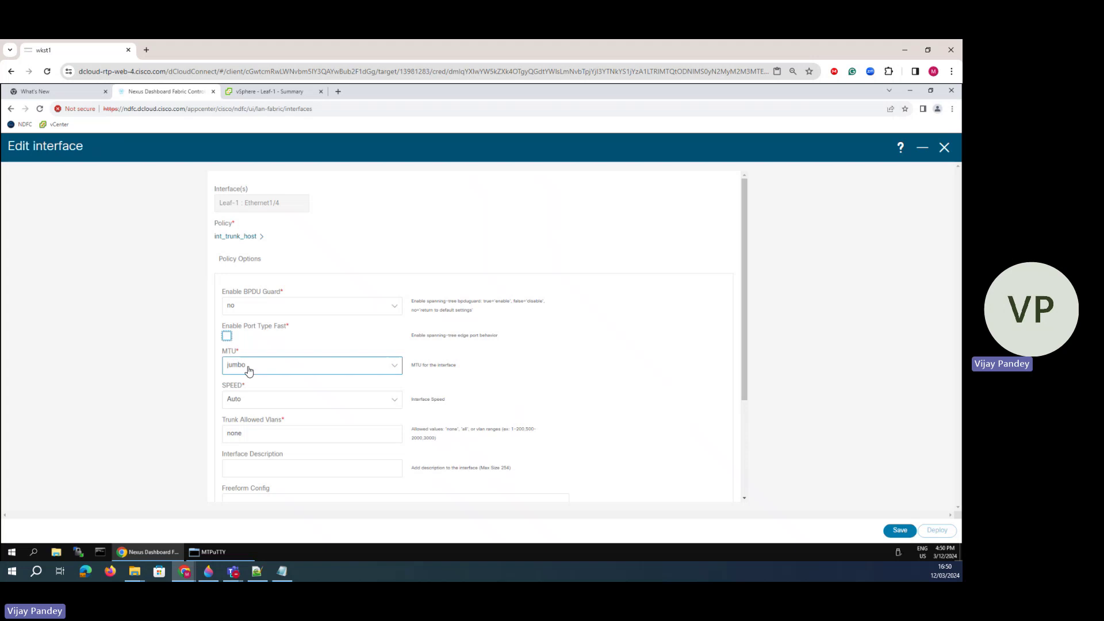
{"action": "left_click", "coordinate": [252, 372]}
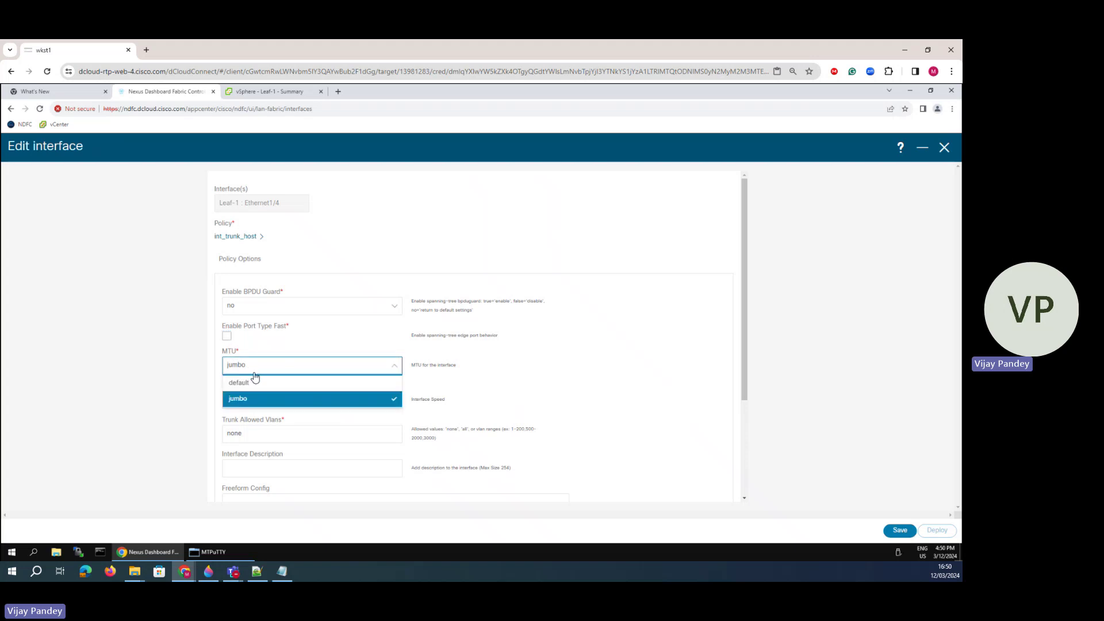
{"action": "left_click", "coordinate": [253, 388]}
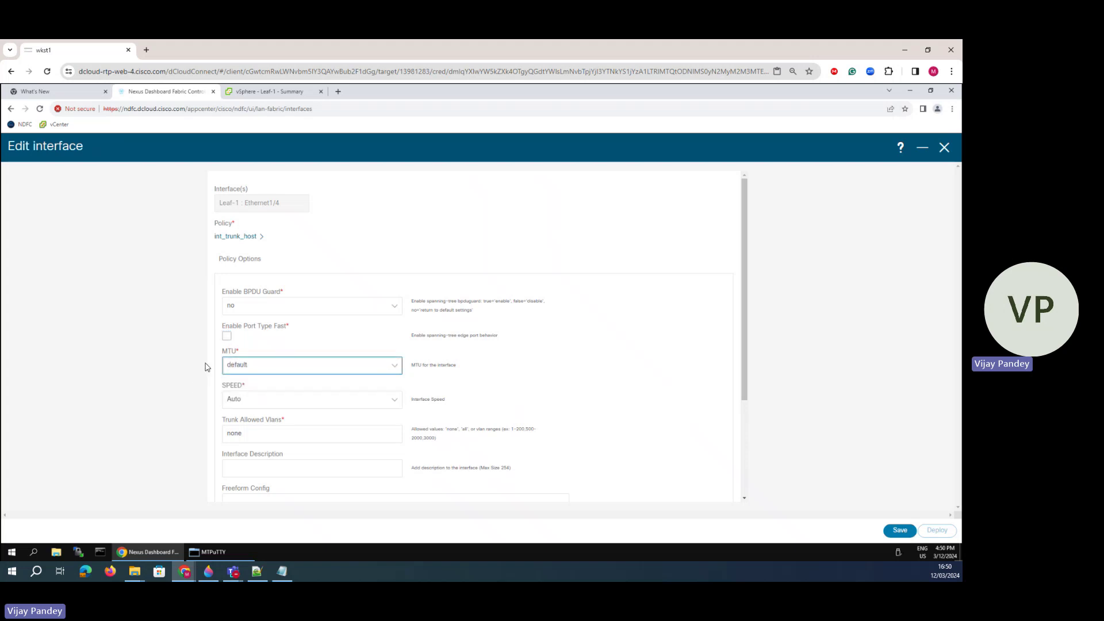
- Keep speed Auto, set Trunk Allowed Vlans to all, save the interface, and start deployment
{"action": "scroll", "coordinate": [293, 397], "scroll_direction": "down", "scroll_amount": 2}
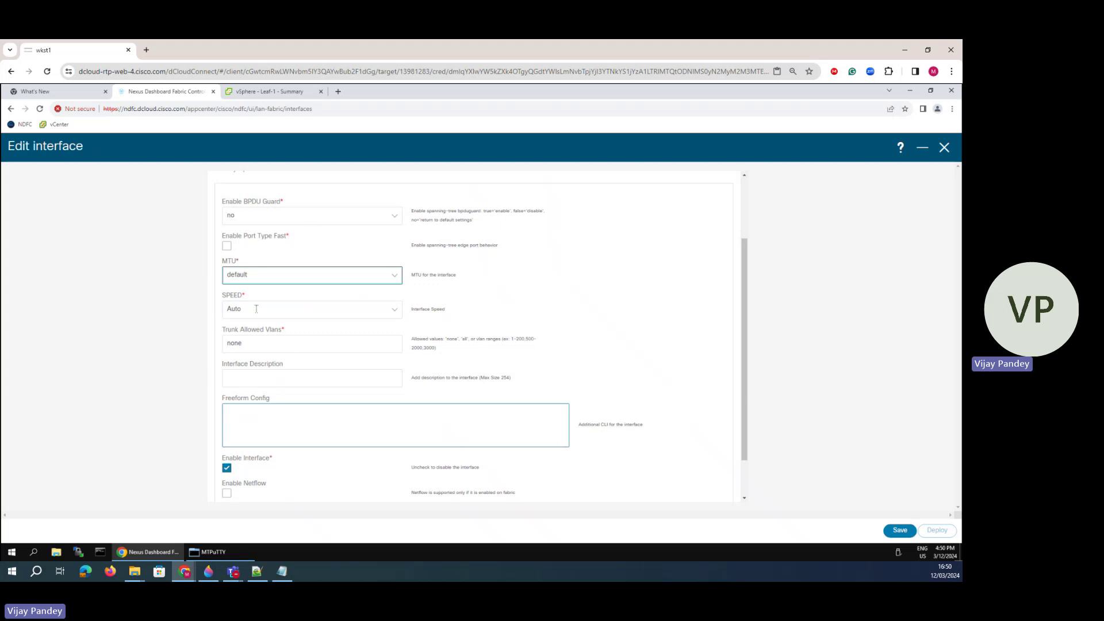
{"action": "left_click", "coordinate": [237, 310]}
{"action": "left_click", "coordinate": [246, 348]}
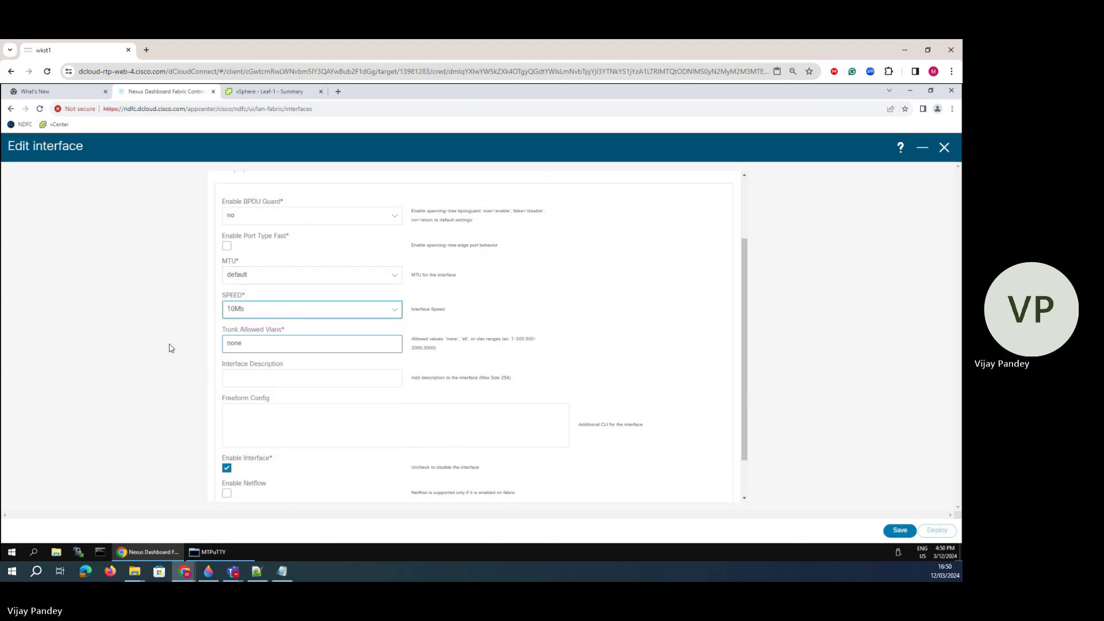
{"action": "left_click", "coordinate": [253, 319]}
{"action": "left_click", "coordinate": [241, 323]}
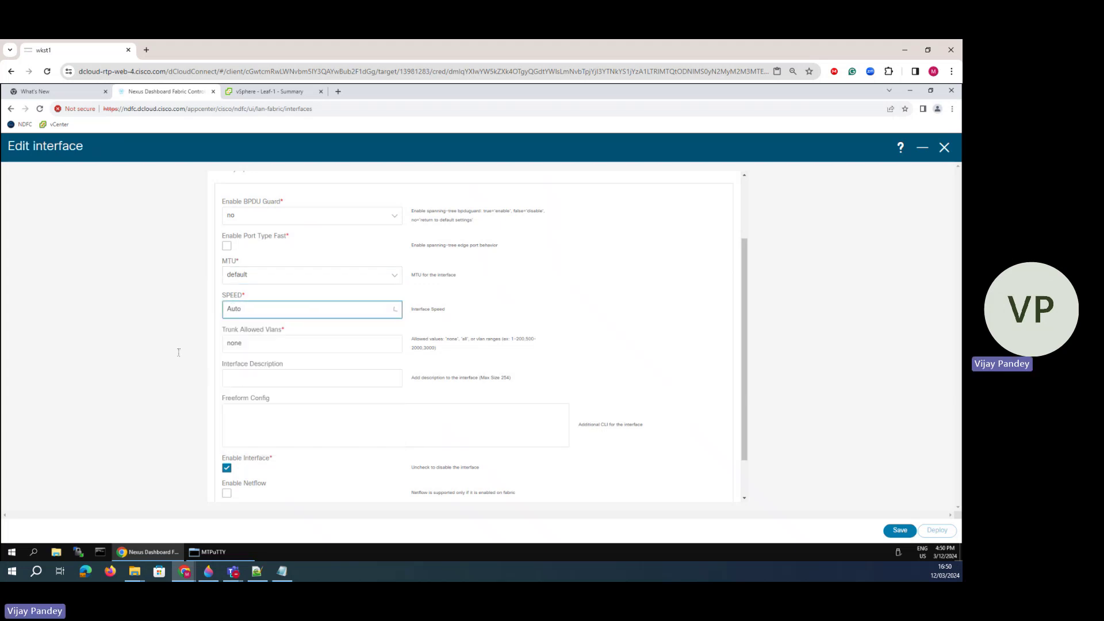
{"action": "double_click", "coordinate": [231, 344]}
{"action": "type", "text": "all"}
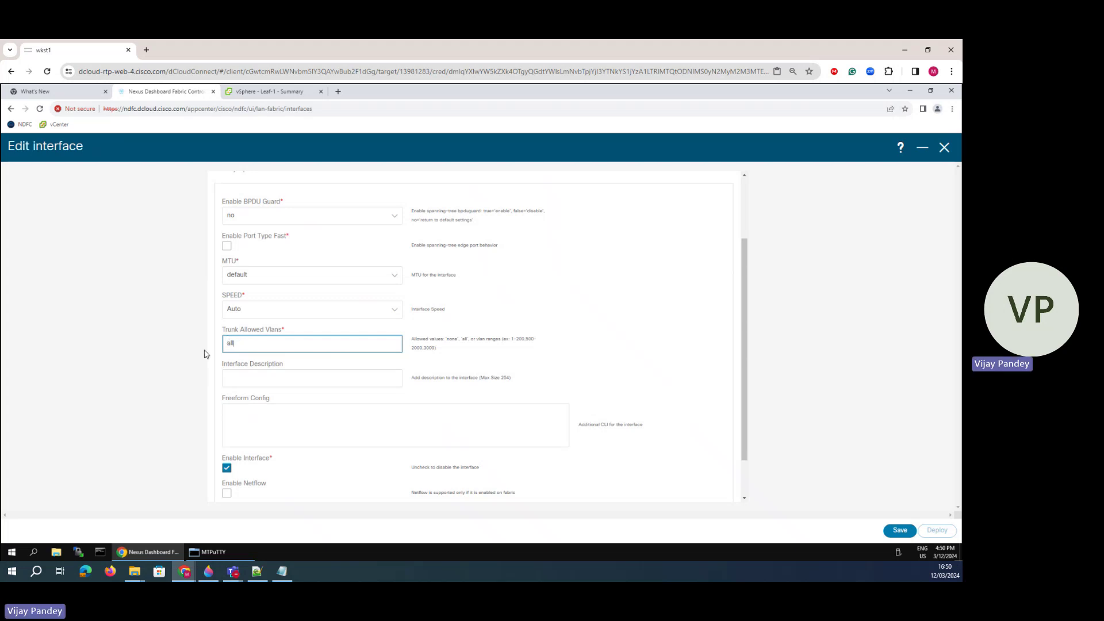
{"action": "left_click", "coordinate": [270, 417]}
{"action": "scroll", "coordinate": [277, 414], "scroll_direction": "down", "scroll_amount": 1}
{"action": "left_click", "coordinate": [277, 414]}
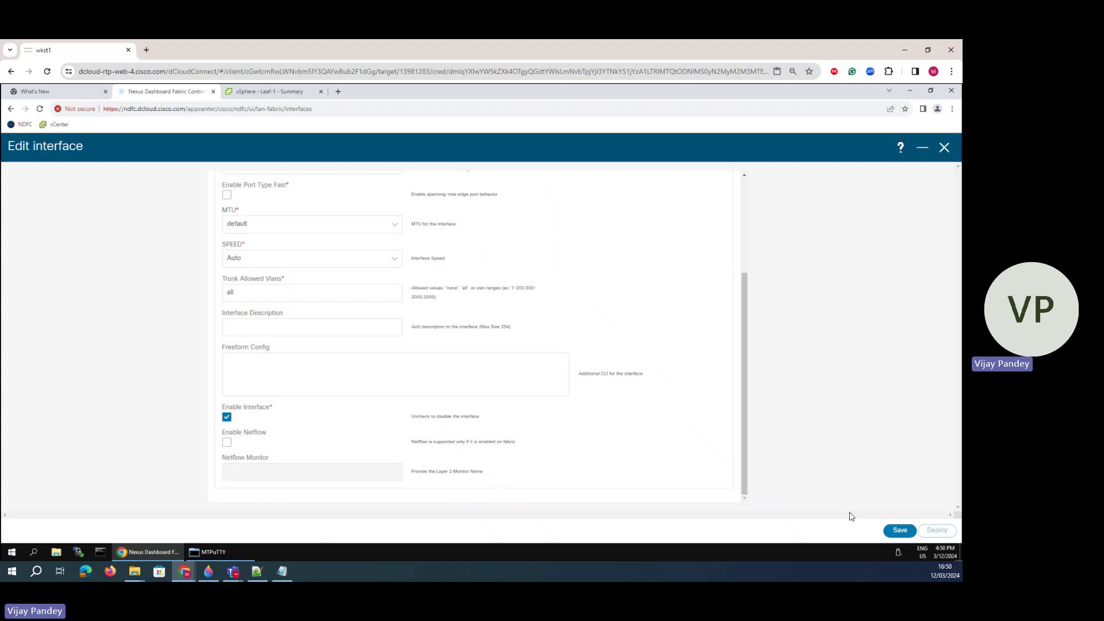
{"action": "left_click", "coordinate": [913, 530]}
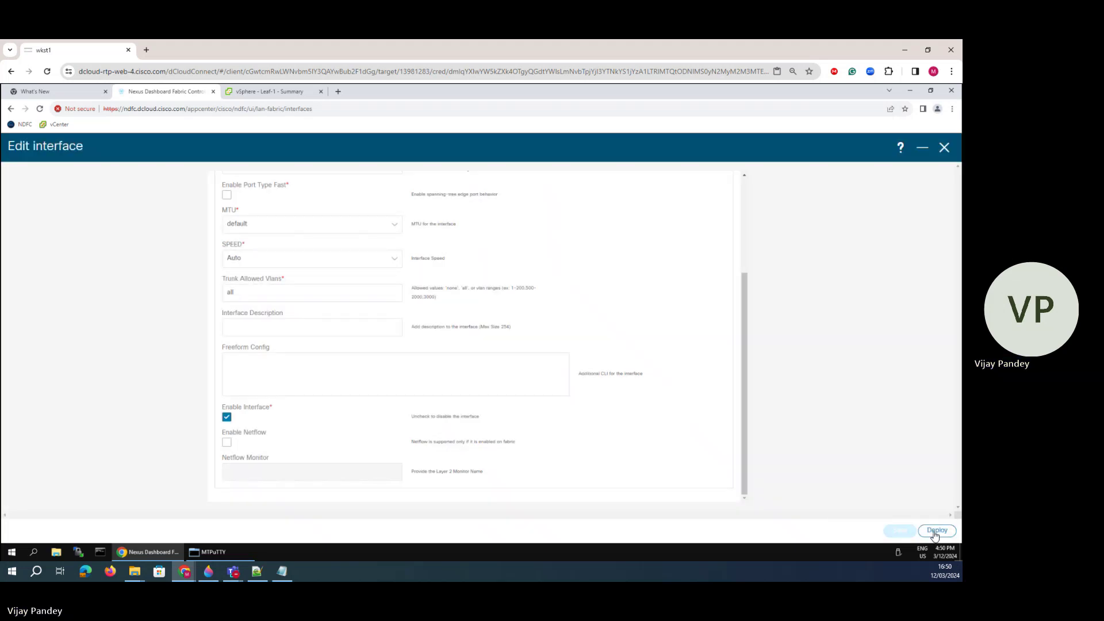
{"action": "left_click", "coordinate": [933, 532]}
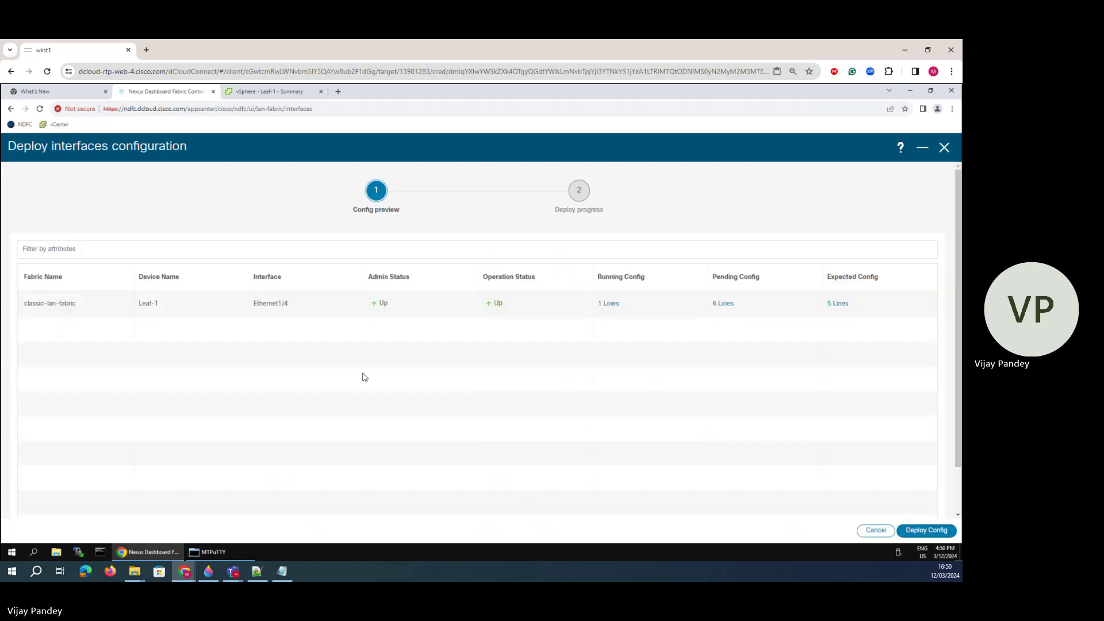
- Deploy the Ethernet1/4 trunk config to Leaf-1, then circle the server addresses and VLAN 20 SVI label
{"action": "left_click", "coordinate": [924, 528]}
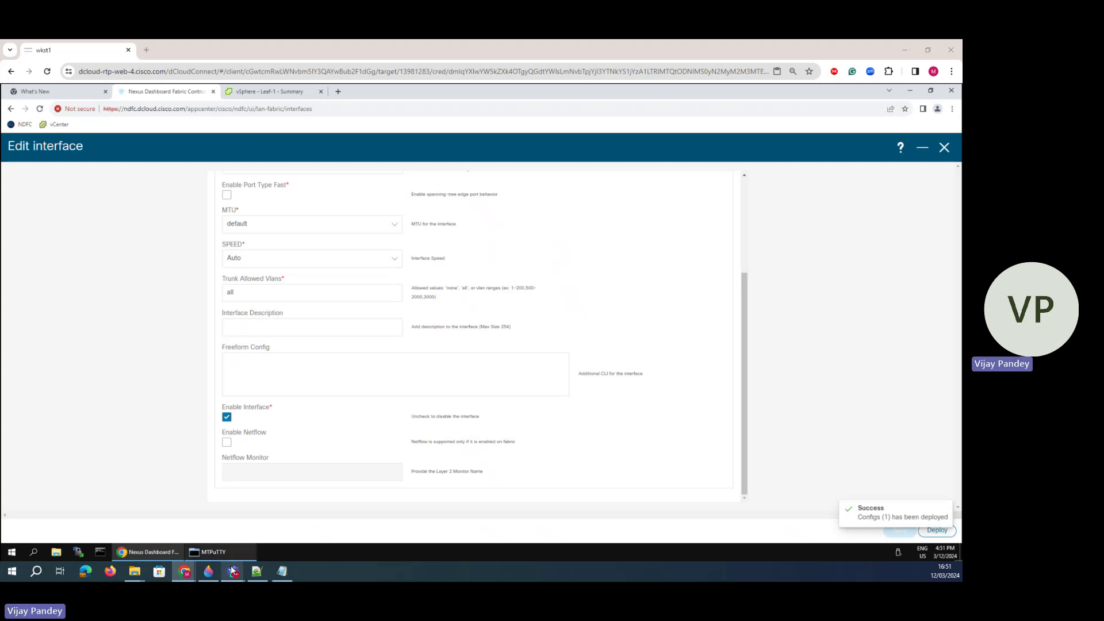
{"action": "left_click", "coordinate": [208, 571]}
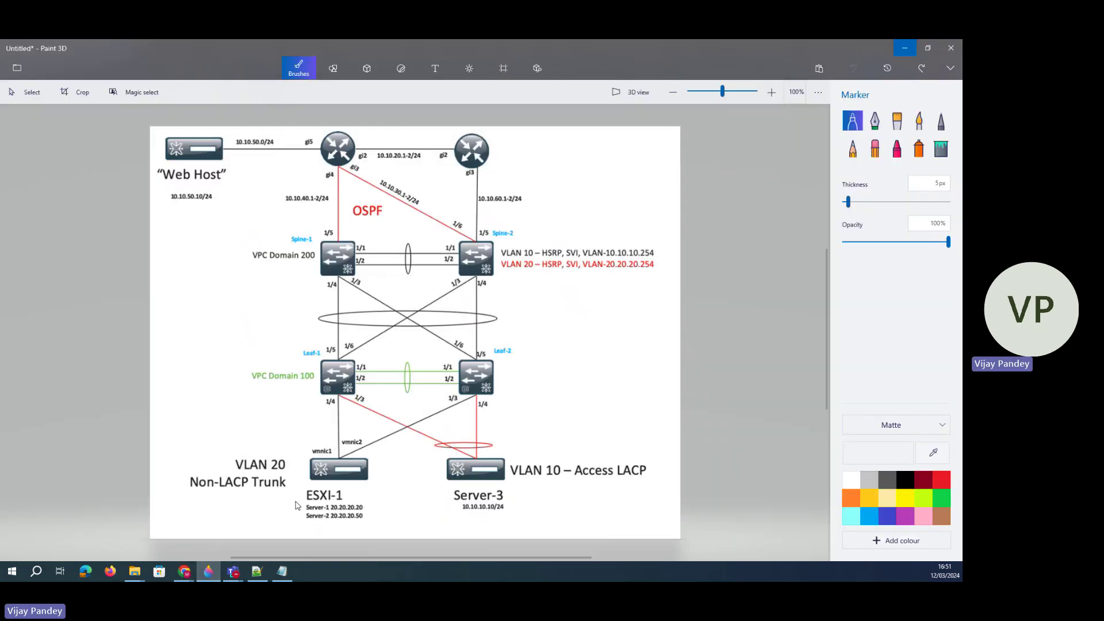
{"action": "mouse_move", "coordinate": [345, 501]}
{"action": "left_mouse_down"}
{"action": "mouse_move", "coordinate": [371, 503]}
{"action": "mouse_move", "coordinate": [325, 521]}
{"action": "mouse_move", "coordinate": [310, 503]}
{"action": "left_mouse_up"}
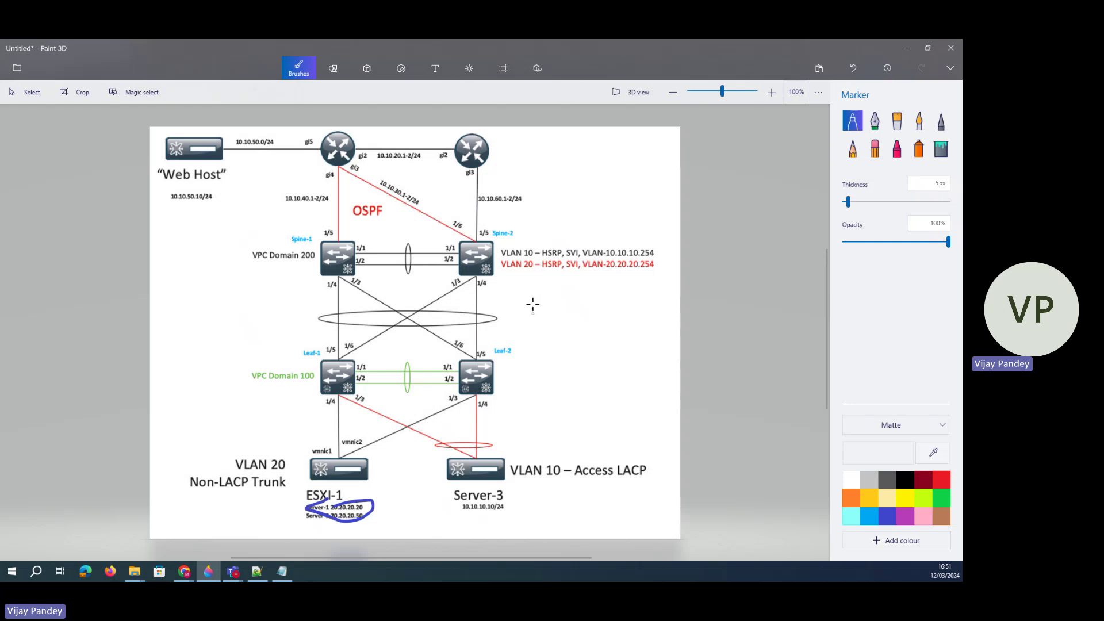
{"action": "mouse_move", "coordinate": [540, 269]}
{"action": "left_mouse_down"}
{"action": "mouse_move", "coordinate": [564, 281]}
{"action": "mouse_move", "coordinate": [658, 270]}
{"action": "mouse_move", "coordinate": [570, 249]}
{"action": "mouse_move", "coordinate": [545, 278]}
{"action": "left_mouse_up"}
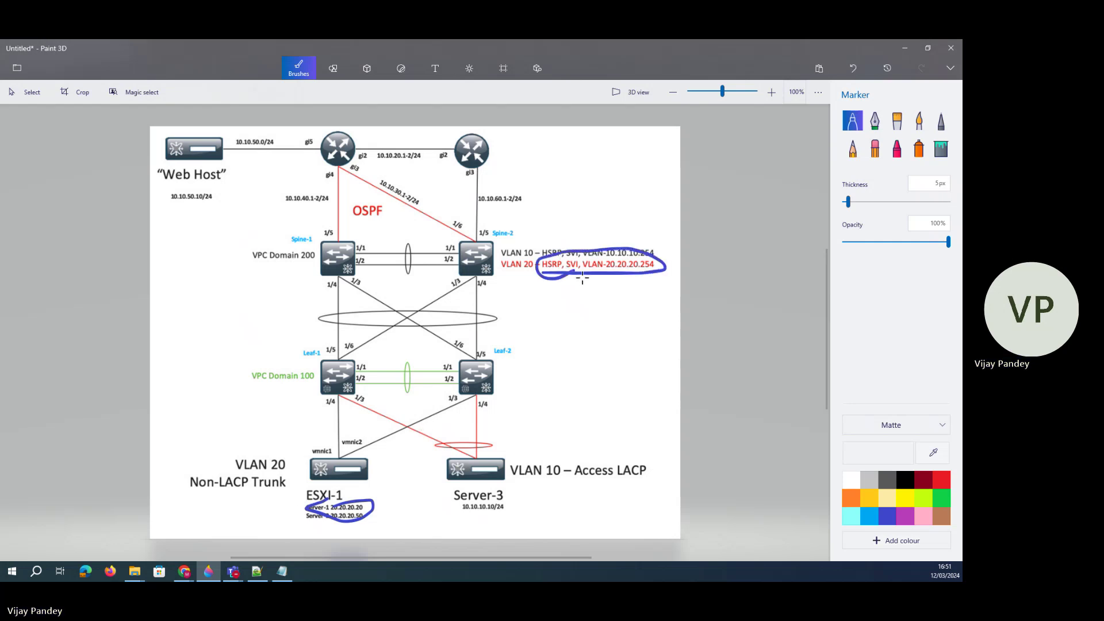
{"action": "left_click", "coordinate": [184, 571]}
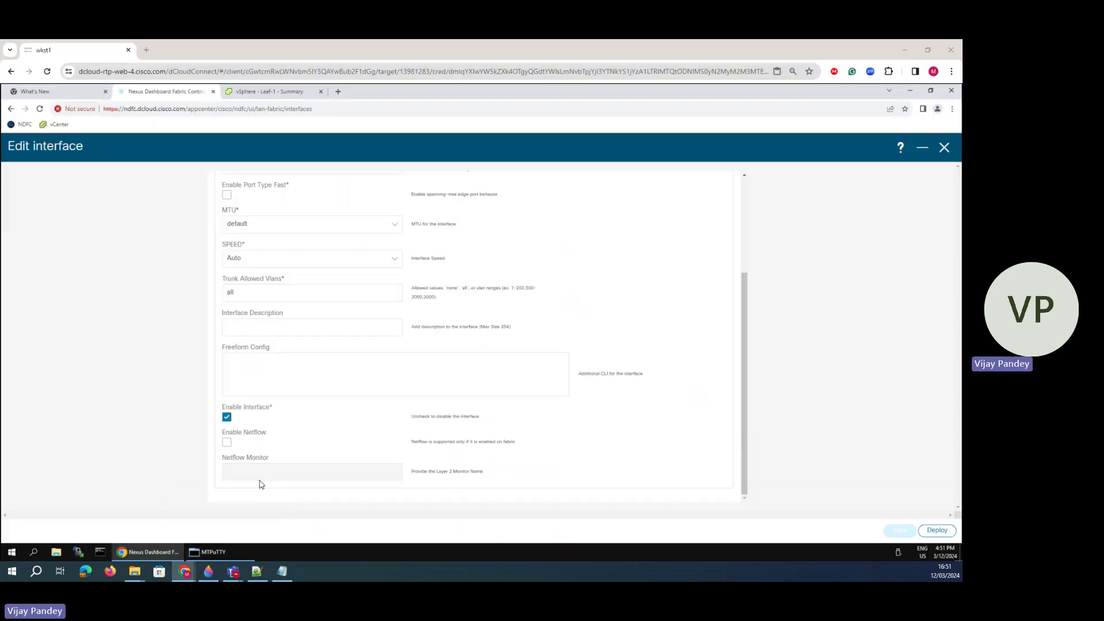
- Review the Server-2, Server-1 and server-3 VM summaries, then open Server-1's Launch Console choices
{"action": "left_click", "coordinate": [269, 91]}
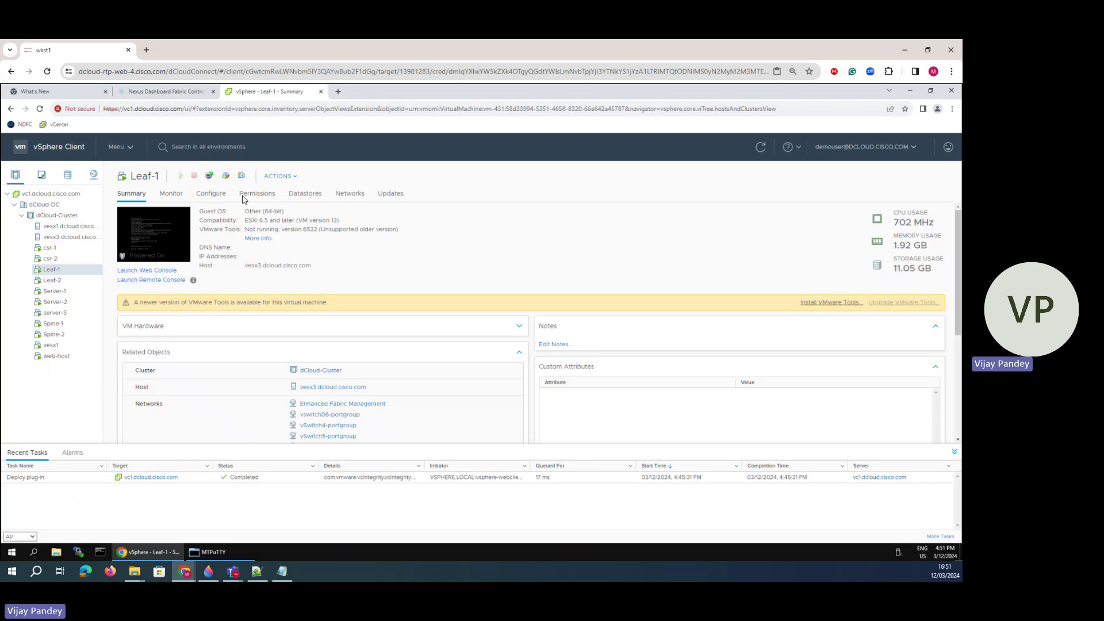
{"action": "left_click", "coordinate": [55, 324]}
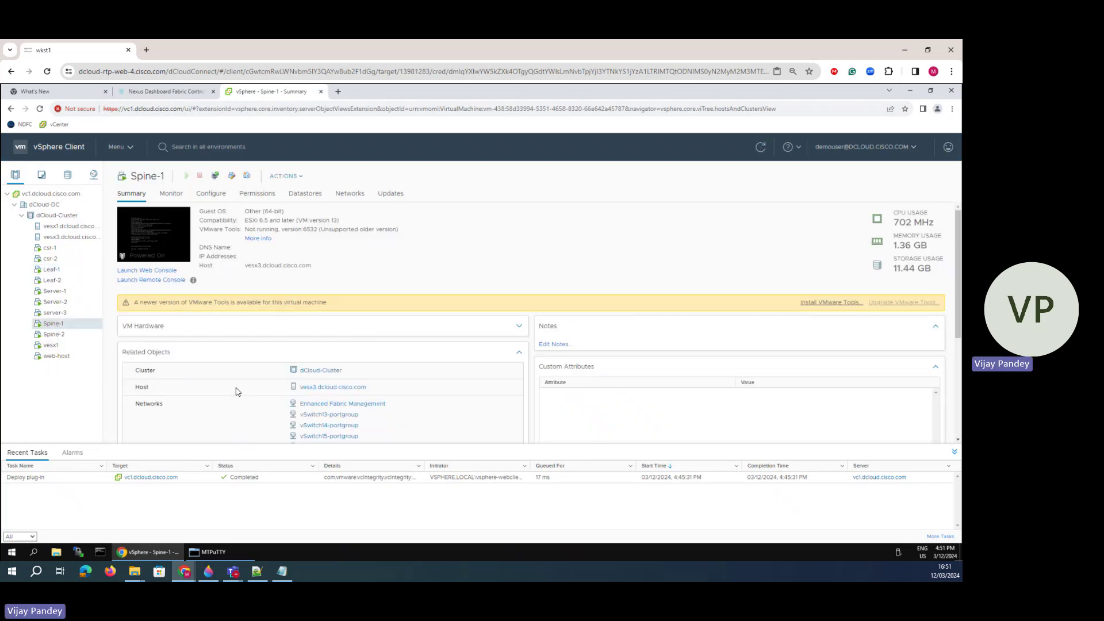
{"action": "scroll", "coordinate": [236, 387], "scroll_direction": "down", "scroll_amount": 3}
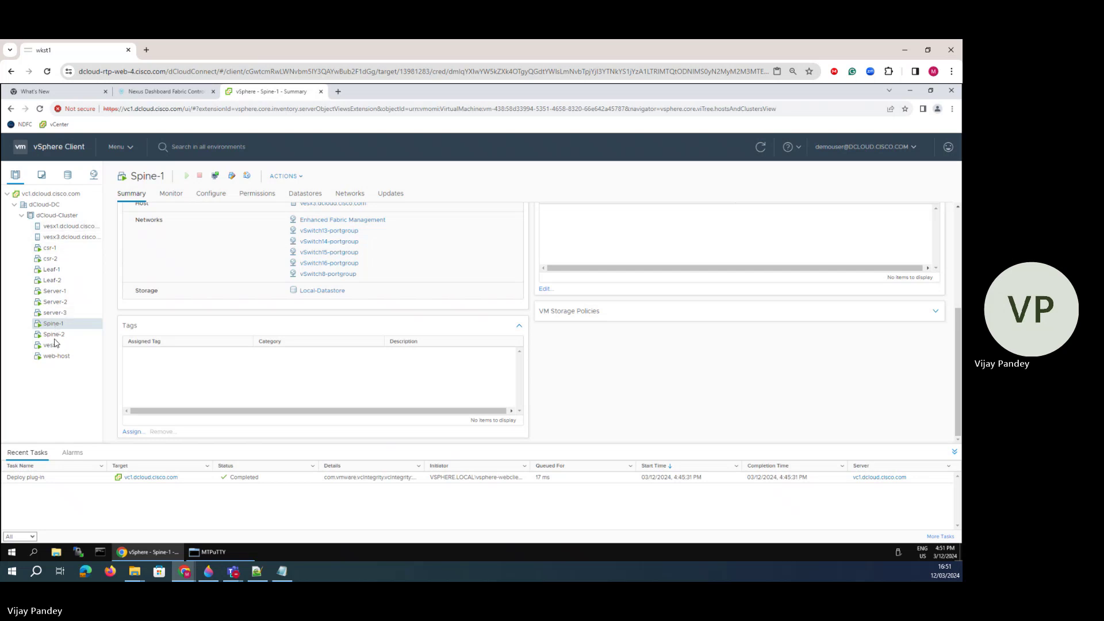
{"action": "left_click", "coordinate": [62, 300]}
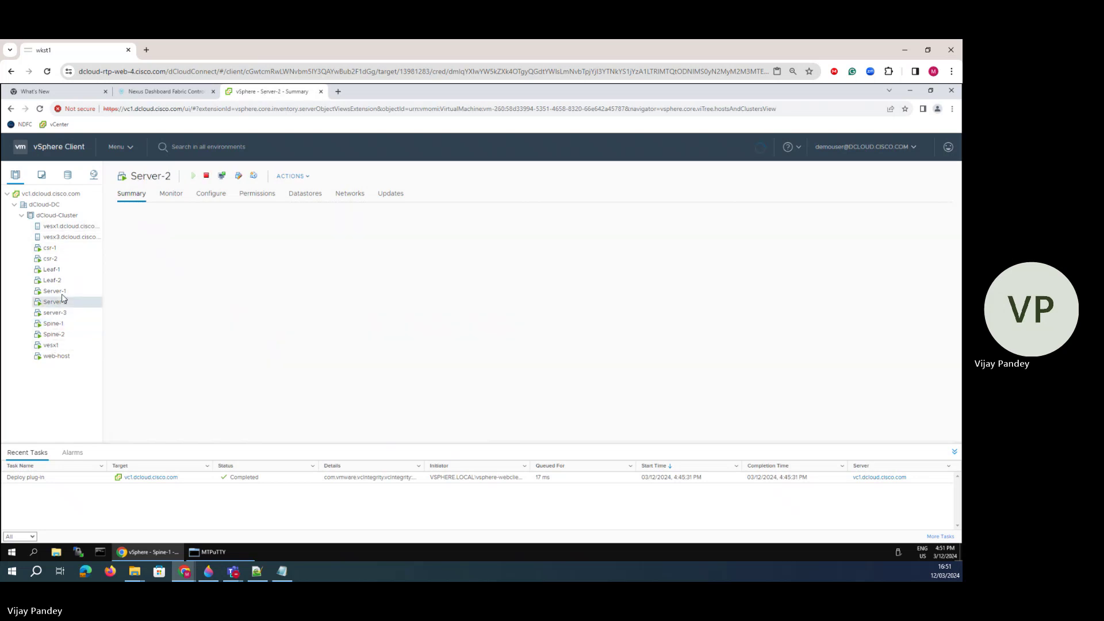
{"action": "left_click", "coordinate": [62, 294]}
{"action": "left_click", "coordinate": [59, 304]}
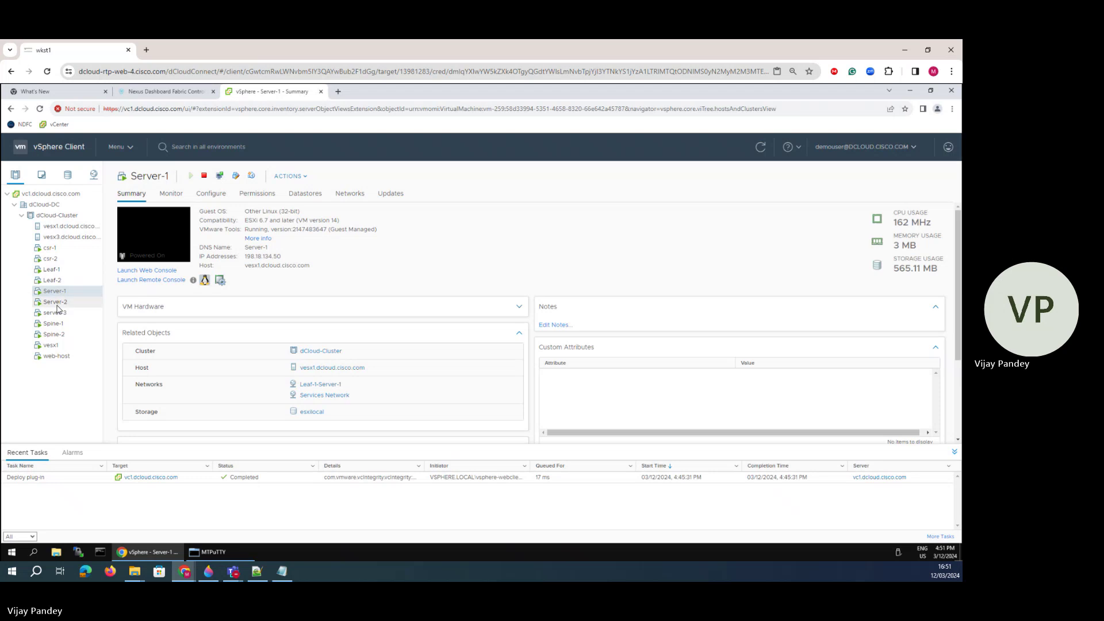
{"action": "left_click", "coordinate": [59, 312]}
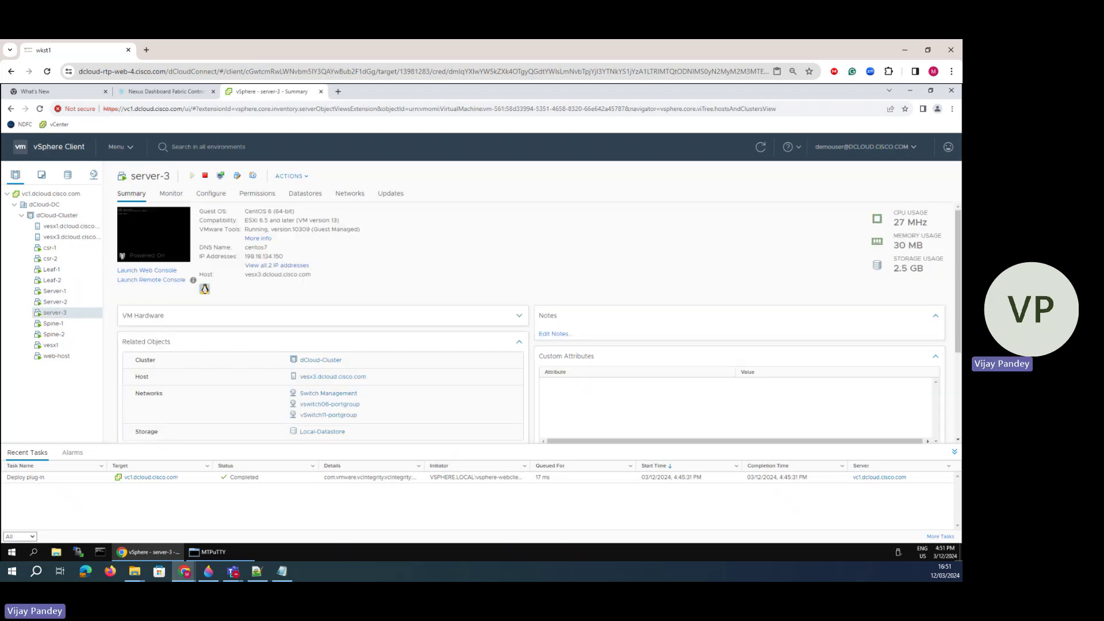
{"action": "left_click", "coordinate": [56, 290]}
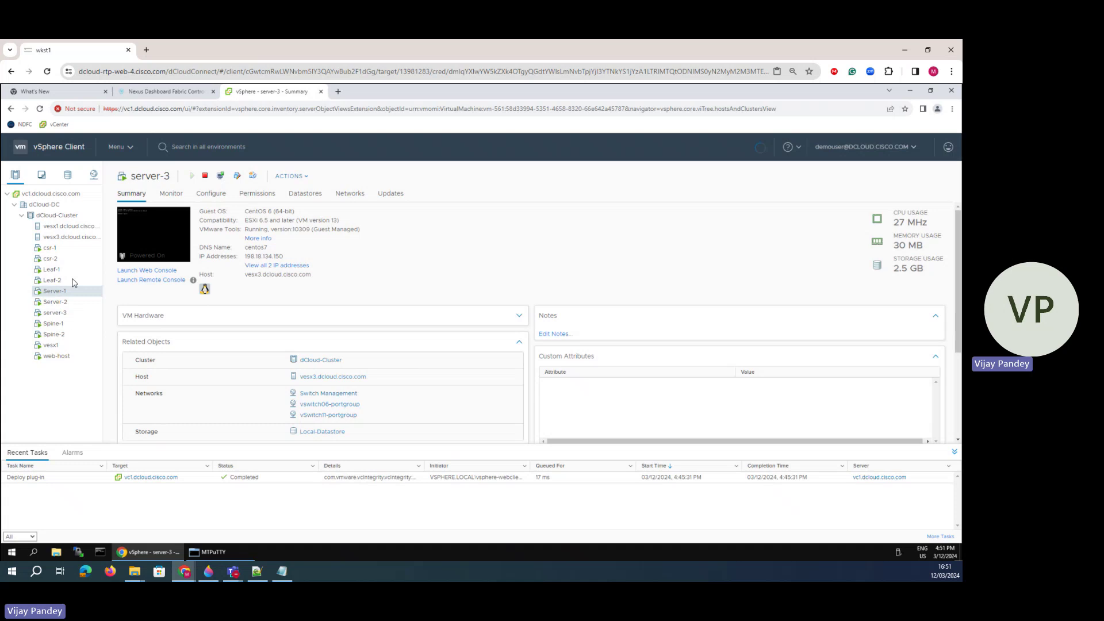
{"action": "left_click", "coordinate": [151, 272]}
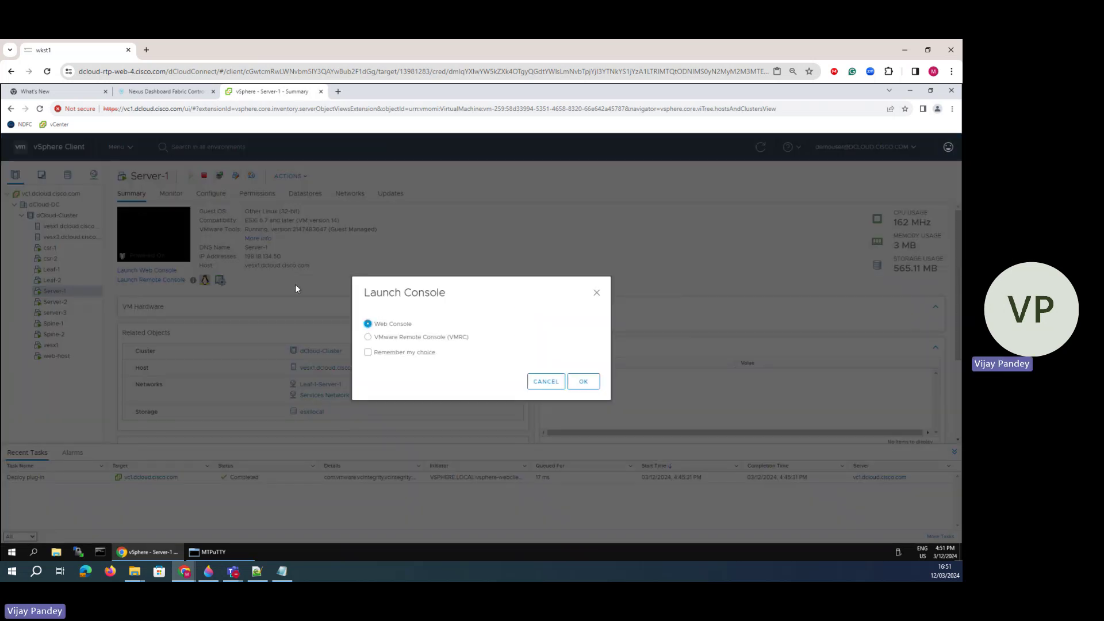
- From Server-1's web console, ping 20.20.20.254 and get six replies
{"action": "left_click", "coordinate": [584, 383]}
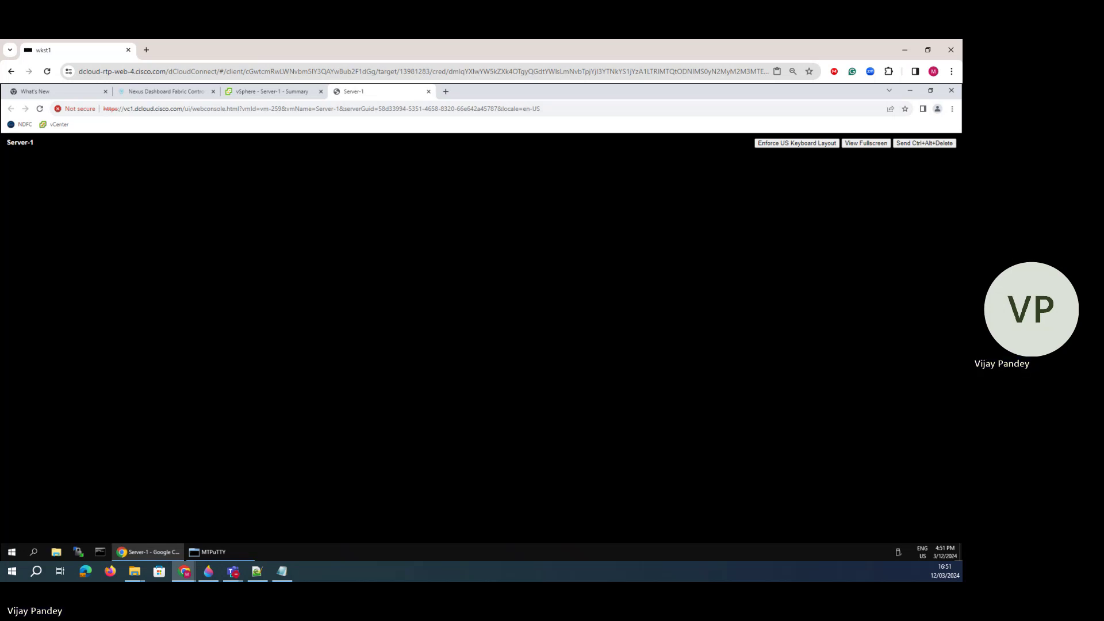
{"action": "key", "text": "Return"}
{"action": "key", "text": "Return"}
{"action": "key", "text": "Return"}
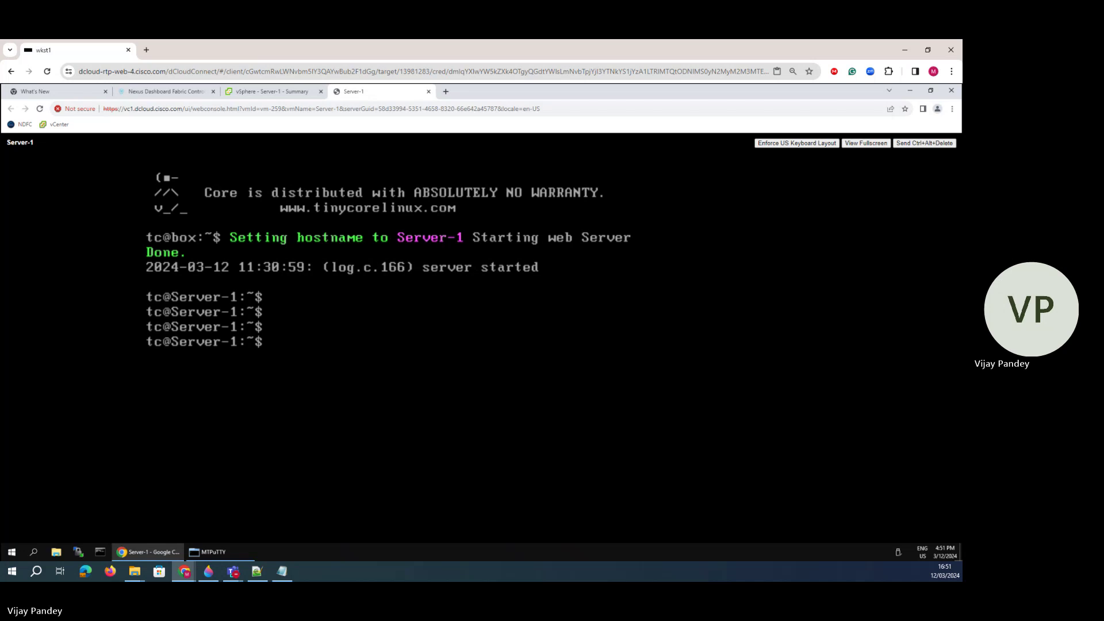
{"action": "type", "text": "ping 20.20.20.2"}
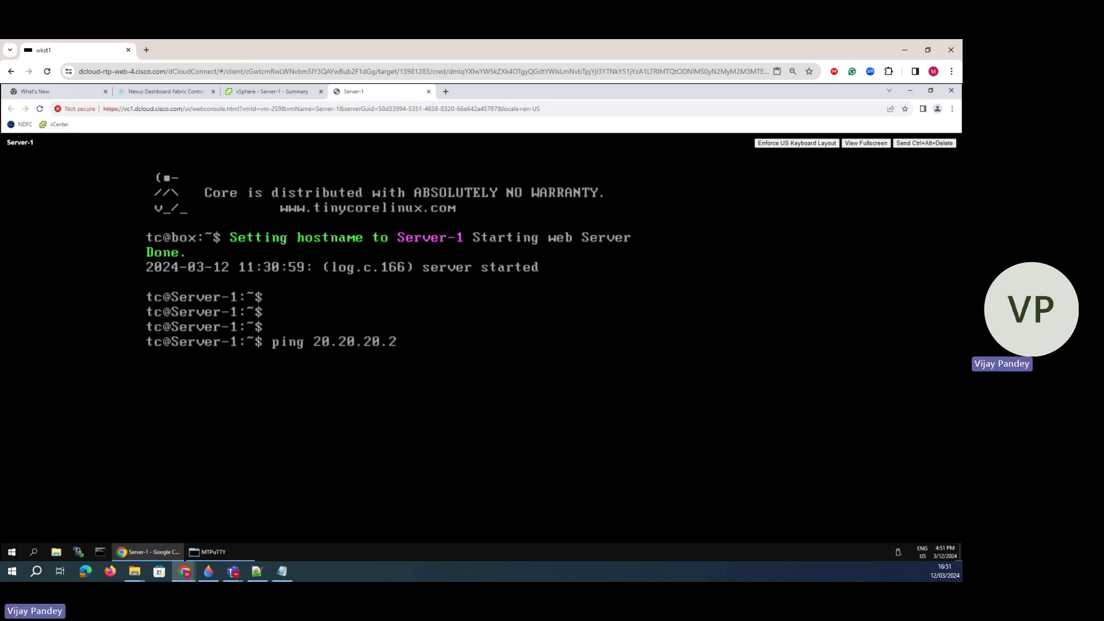
{"action": "type", "text": "54"}
{"action": "key", "text": "Return"}
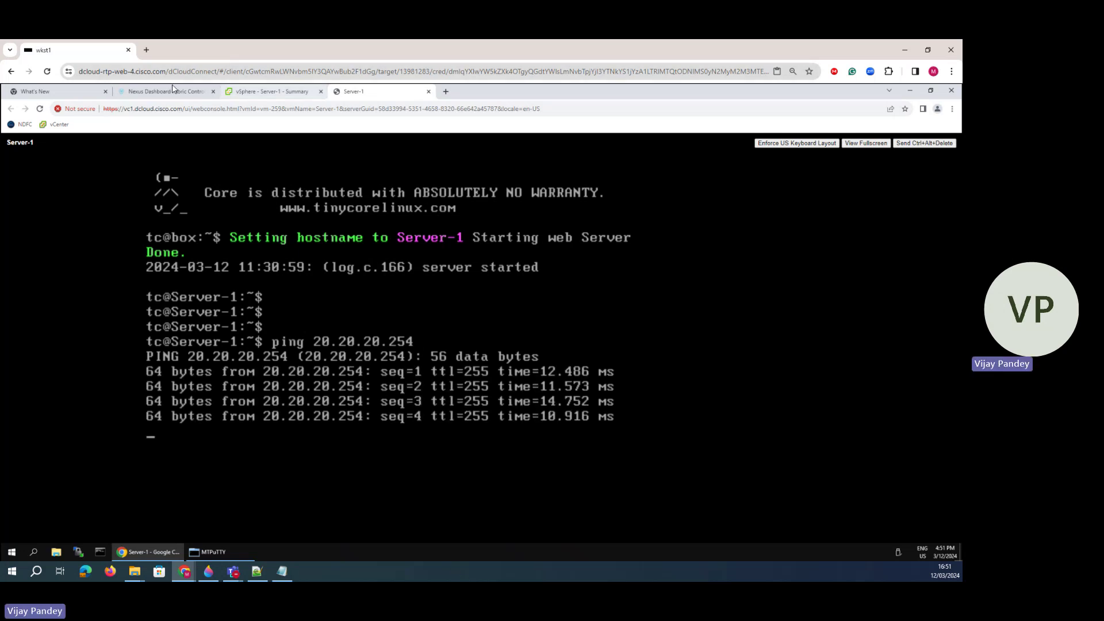
{"action": "left_click", "coordinate": [206, 553]}
- Run sh ip arp on Spine-1 and highlight the 20.20.20.20 entry learned on Vlan20
{"action": "left_click", "coordinate": [232, 127]}
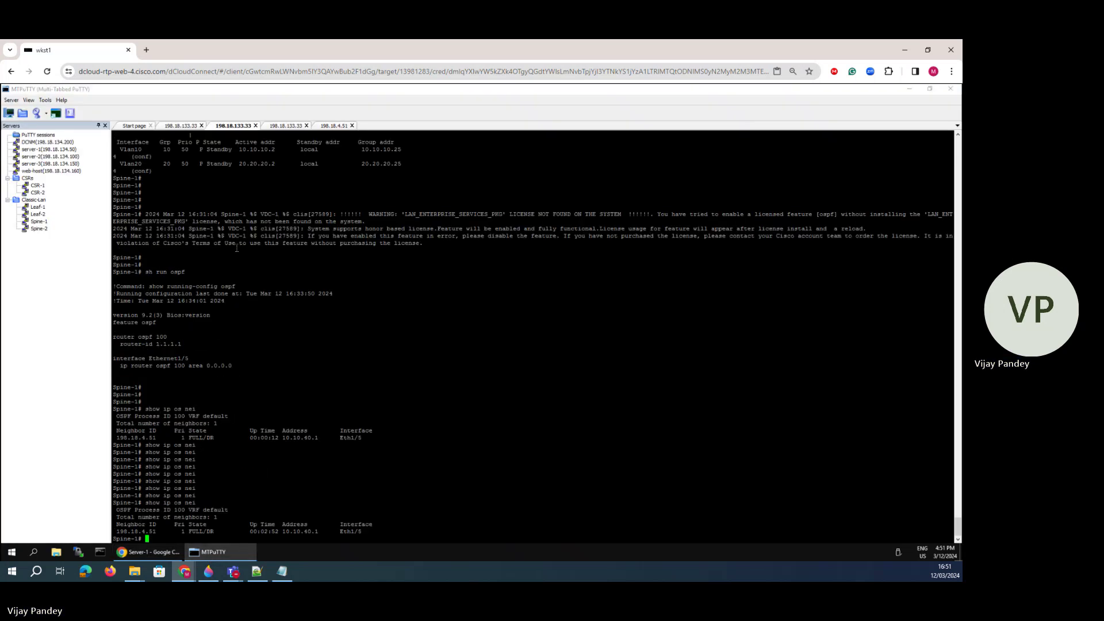
{"action": "key", "text": "Return"}
{"action": "key", "text": "Return"}
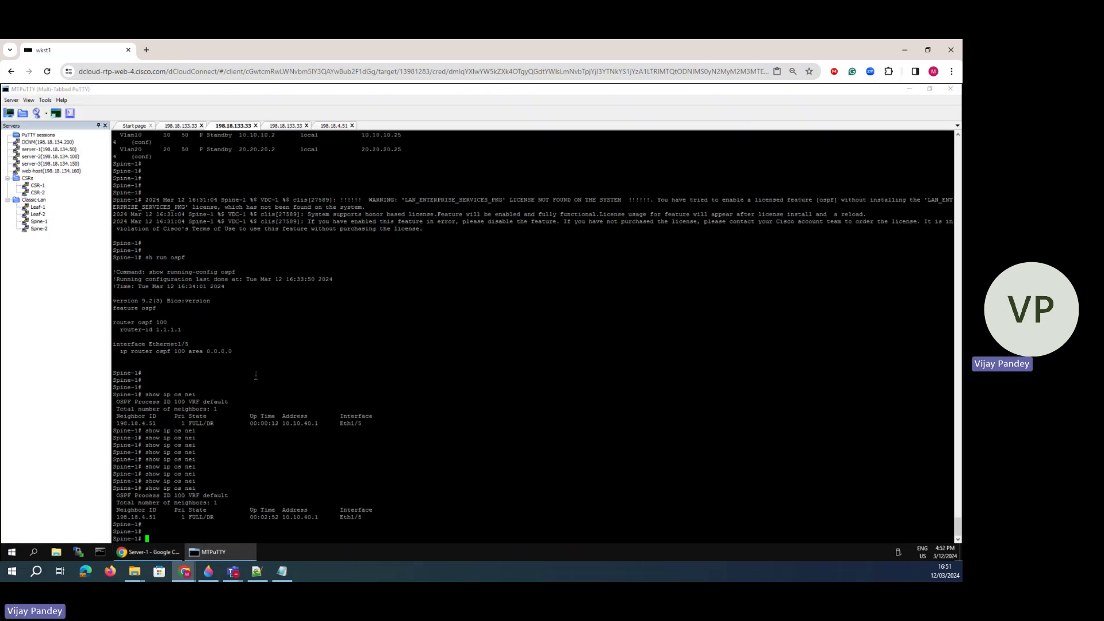
{"action": "type", "text": "sh ip arp"}
{"action": "key", "text": "Return"}
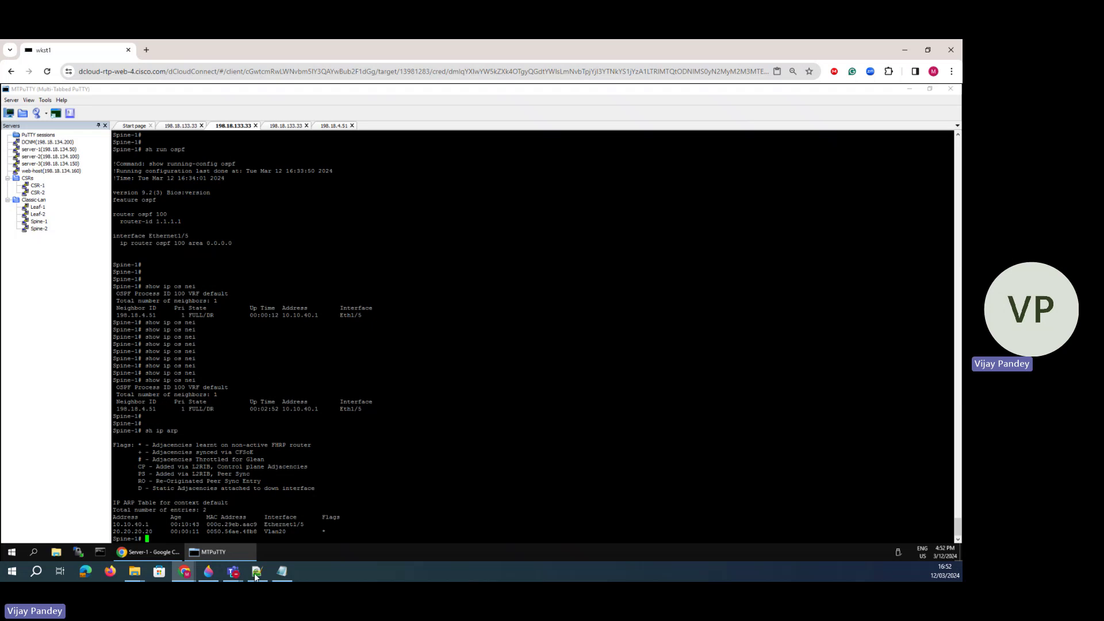
{"action": "left_click_drag", "start_coordinate": [297, 532], "coordinate": [117, 532]}
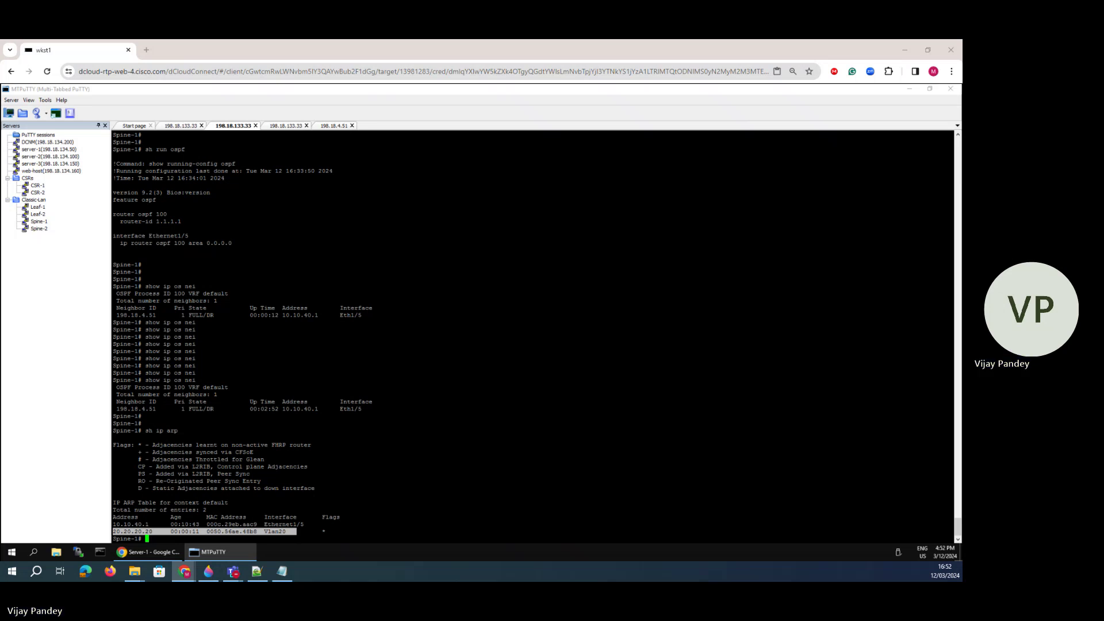
{"action": "left_click", "coordinate": [208, 571]}
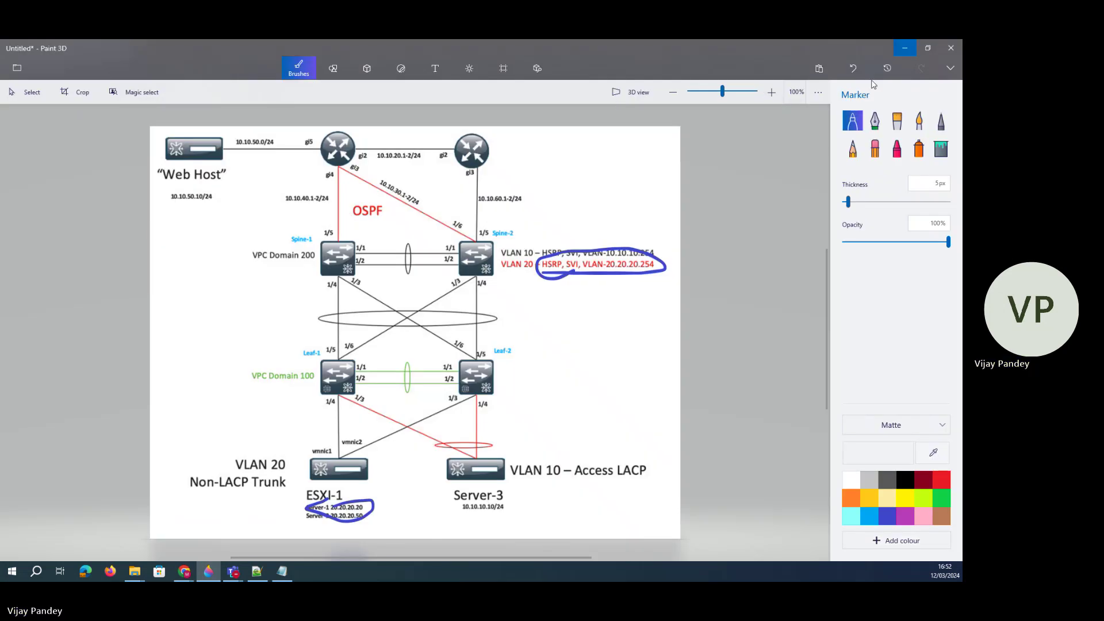
- Sketch purple calligraphy-pen marks over the diagram's spine ports, VLAN lines, Web Host and routers
{"action": "left_click", "coordinate": [875, 121]}
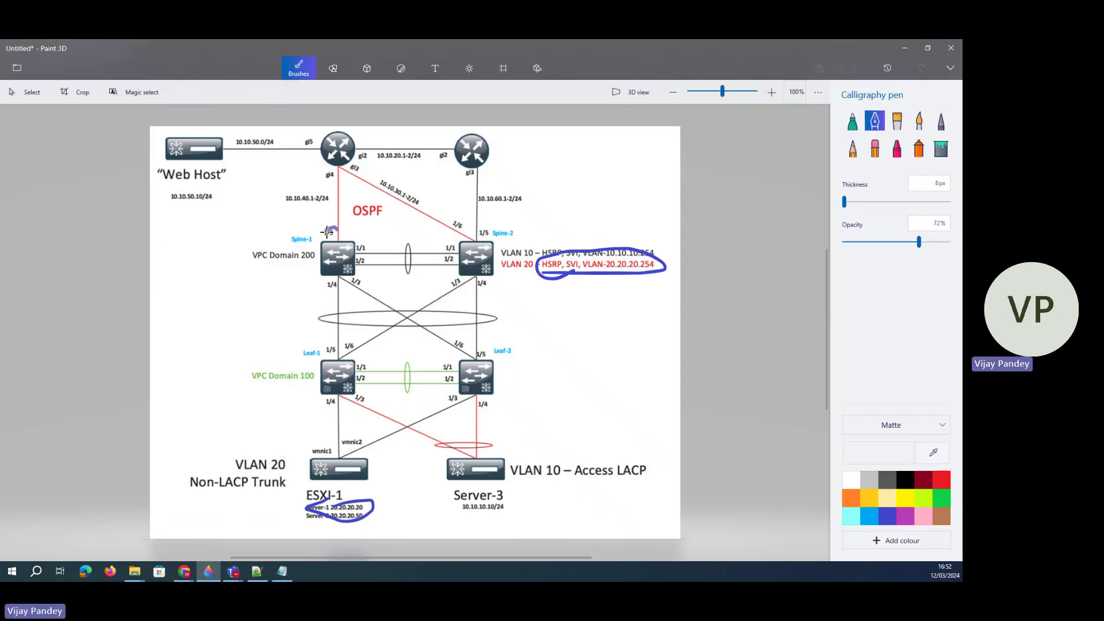
{"action": "left_click_drag", "start_coordinate": [326, 233], "coordinate": [336, 231]}
{"action": "left_click_drag", "start_coordinate": [442, 227], "coordinate": [458, 229]}
{"action": "mouse_move", "coordinate": [485, 222]}
{"action": "left_mouse_down"}
{"action": "mouse_move", "coordinate": [479, 231]}
{"action": "mouse_move", "coordinate": [528, 252]}
{"action": "mouse_move", "coordinate": [542, 241]}
{"action": "mouse_move", "coordinate": [534, 266]}
{"action": "left_mouse_up"}
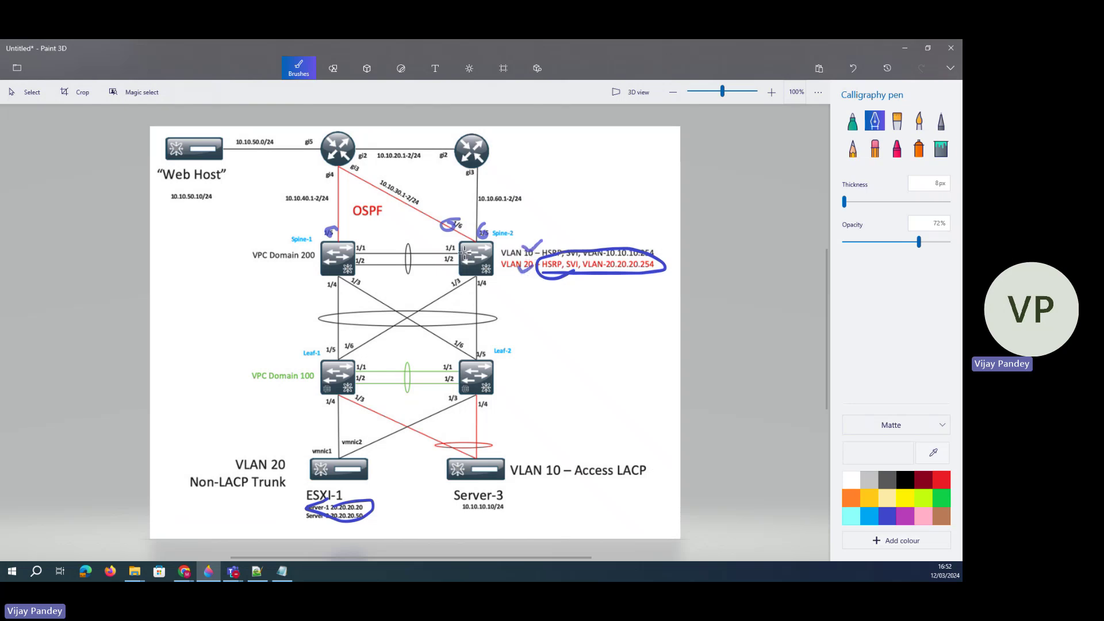
{"action": "left_click_drag", "start_coordinate": [465, 251], "coordinate": [436, 231]}
{"action": "mouse_move", "coordinate": [357, 246]}
{"action": "left_mouse_down"}
{"action": "mouse_move", "coordinate": [375, 226]}
{"action": "mouse_move", "coordinate": [372, 237]}
{"action": "left_mouse_up"}
{"action": "left_click_drag", "start_coordinate": [472, 255], "coordinate": [416, 227]}
{"action": "left_click_drag", "start_coordinate": [356, 251], "coordinate": [405, 219]}
{"action": "left_click_drag", "start_coordinate": [218, 189], "coordinate": [197, 206]}
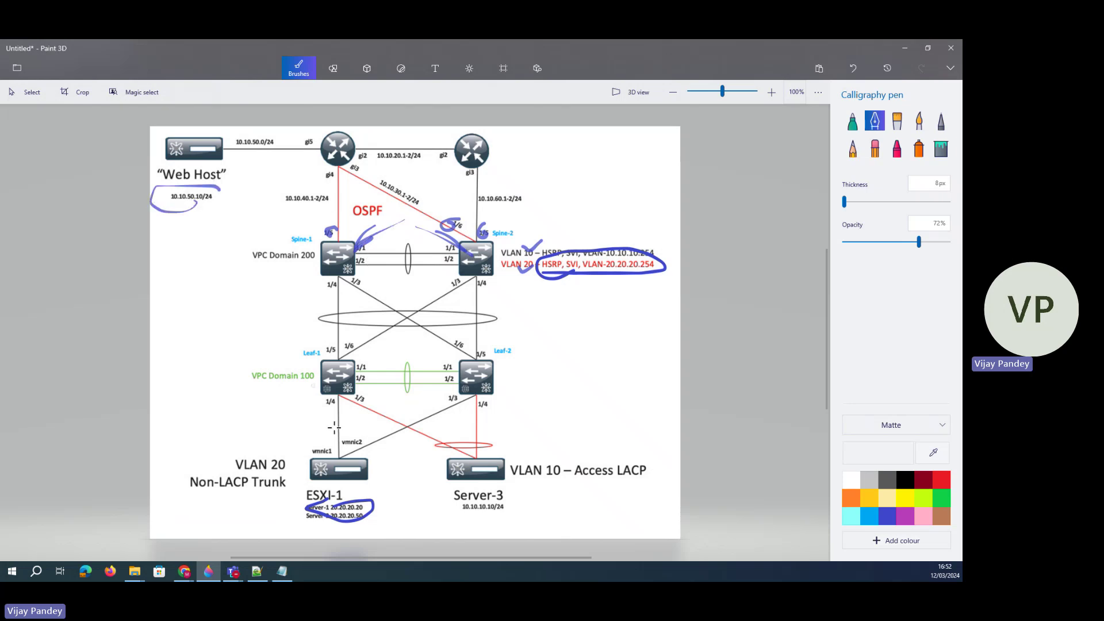
{"action": "left_click_drag", "start_coordinate": [335, 478], "coordinate": [335, 489]}
{"action": "mouse_move", "coordinate": [206, 148]}
{"action": "left_mouse_down"}
{"action": "mouse_move", "coordinate": [339, 195]}
{"action": "mouse_move", "coordinate": [341, 356]}
{"action": "mouse_move", "coordinate": [315, 466]}
{"action": "left_mouse_up"}
{"action": "left_click_drag", "start_coordinate": [339, 127], "coordinate": [368, 154]}
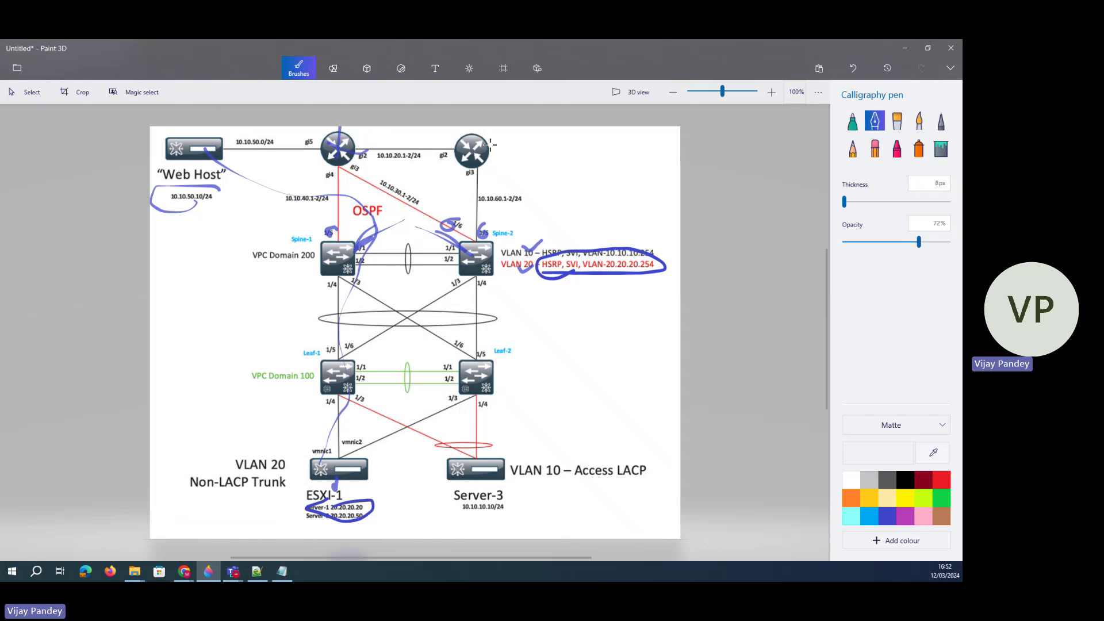
{"action": "left_click_drag", "start_coordinate": [486, 138], "coordinate": [544, 175]}
{"action": "left_click_drag", "start_coordinate": [581, 285], "coordinate": [592, 282]}
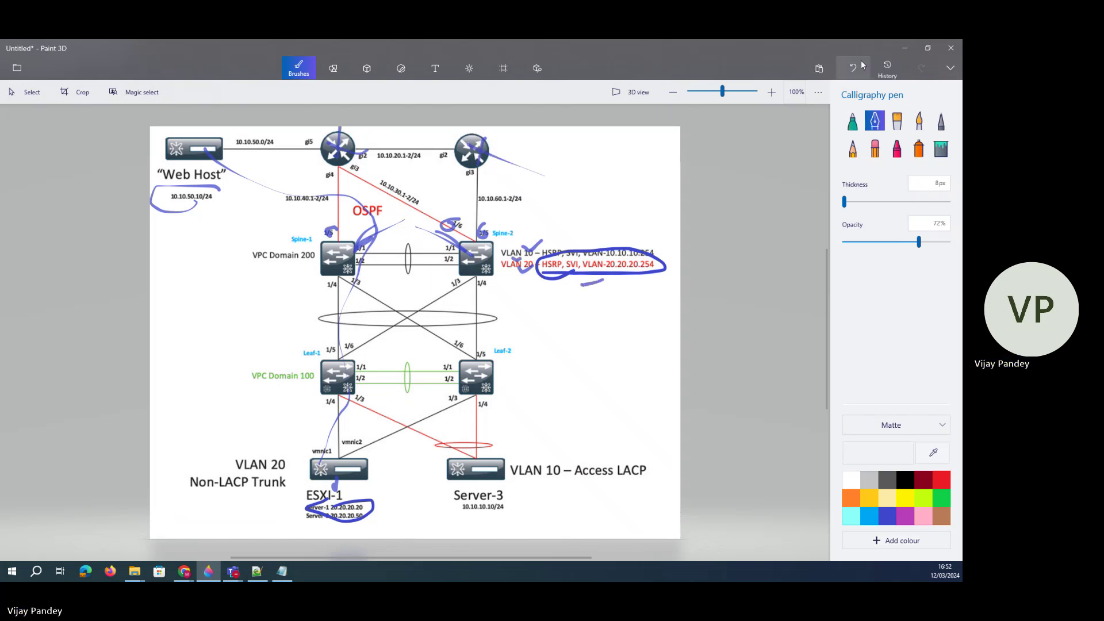
- Undo every pen stroke to leave the diagram clean, then minimize Paint 3D
{"action": "left_click", "coordinate": [862, 66]}
{"action": "left_click", "coordinate": [862, 66]}
{"action": "left_click", "coordinate": [862, 66]}
{"action": "left_click", "coordinate": [863, 66]}
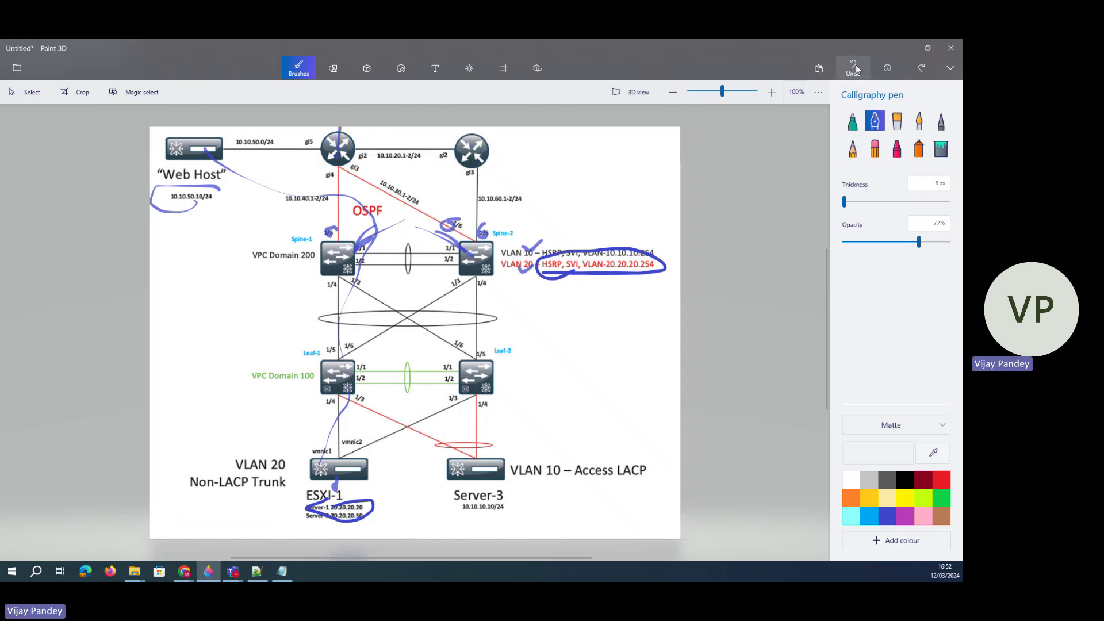
{"action": "left_click", "coordinate": [855, 67]}
{"action": "left_click", "coordinate": [856, 68]}
{"action": "left_click", "coordinate": [856, 68]}
{"action": "left_click", "coordinate": [856, 68]}
{"action": "left_click", "coordinate": [855, 68]}
{"action": "left_click", "coordinate": [856, 68]}
{"action": "left_click", "coordinate": [855, 68]}
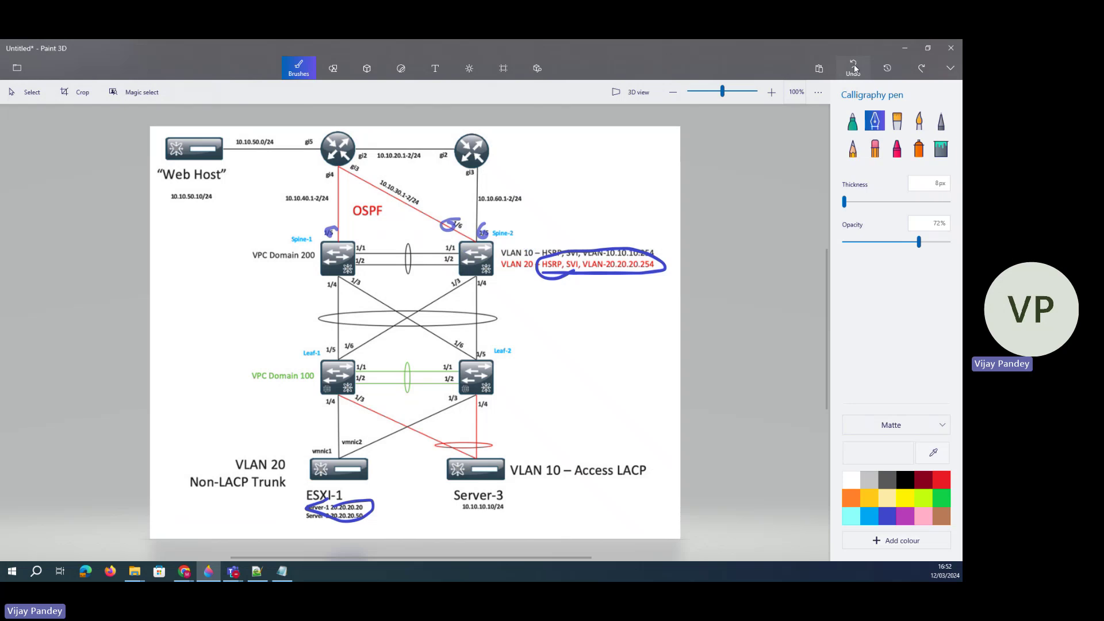
{"action": "left_click", "coordinate": [855, 68]}
{"action": "left_click", "coordinate": [855, 68]}
{"action": "left_click", "coordinate": [855, 68]}
{"action": "left_click", "coordinate": [854, 67]}
{"action": "left_click", "coordinate": [855, 68]}
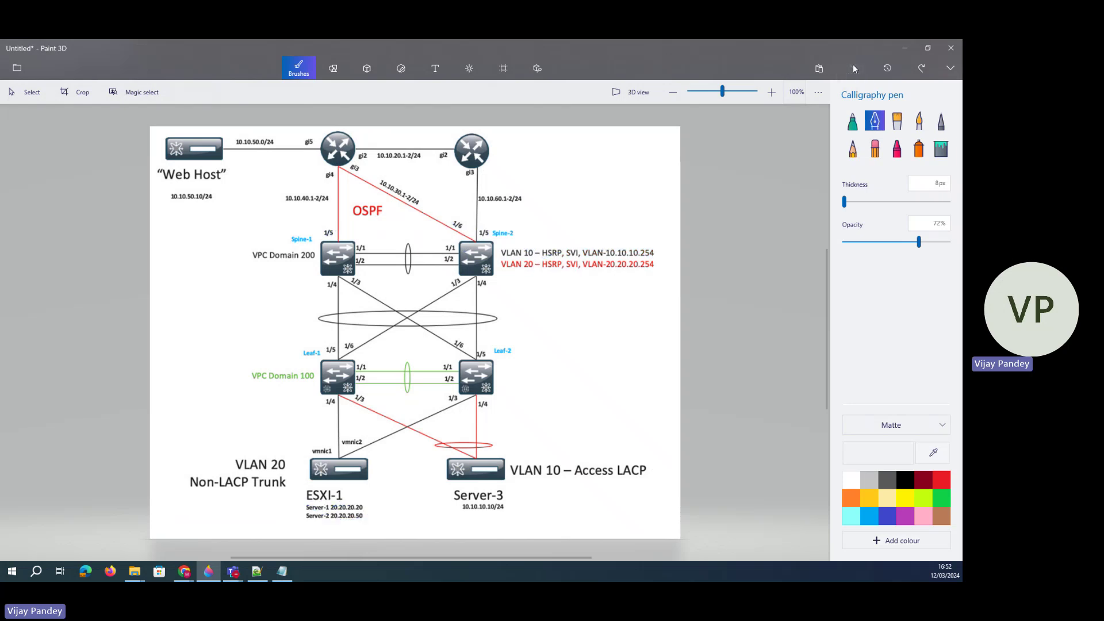
{"action": "left_click", "coordinate": [905, 49]}
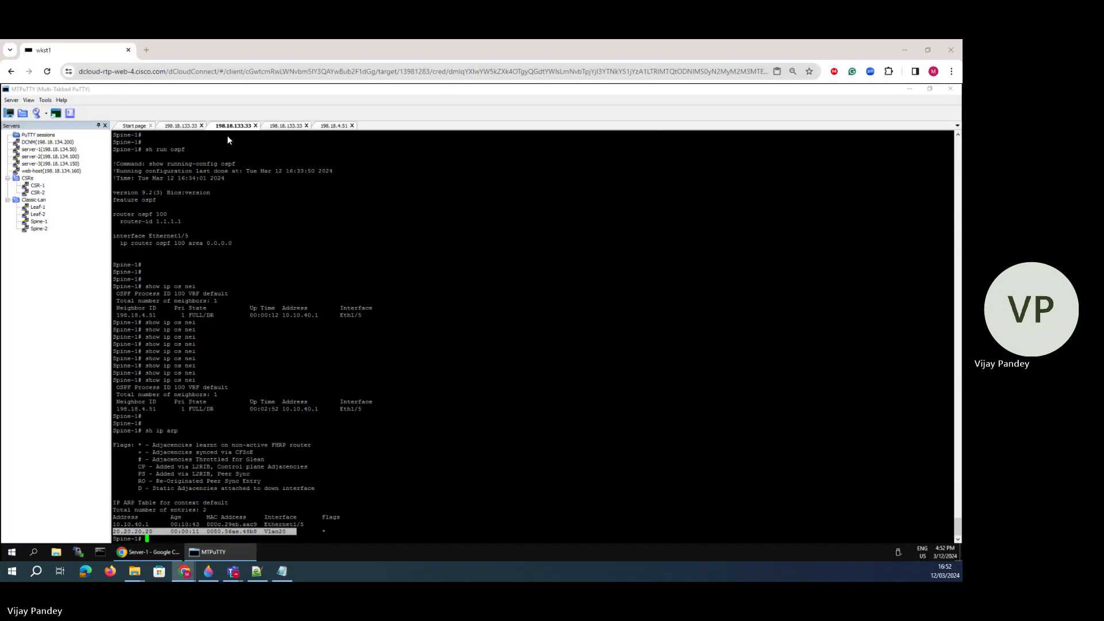
- Check Spine-2's OSPF neighbours, then finish paging CSR-1's running config
{"action": "left_click", "coordinate": [279, 126]}
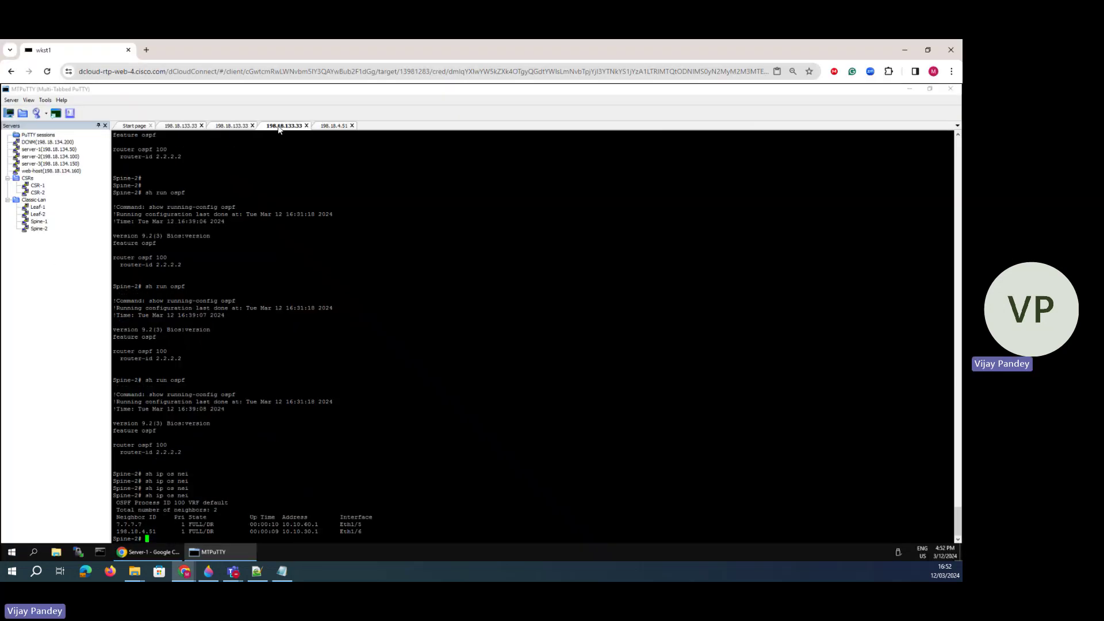
{"action": "left_click", "coordinate": [333, 126]}
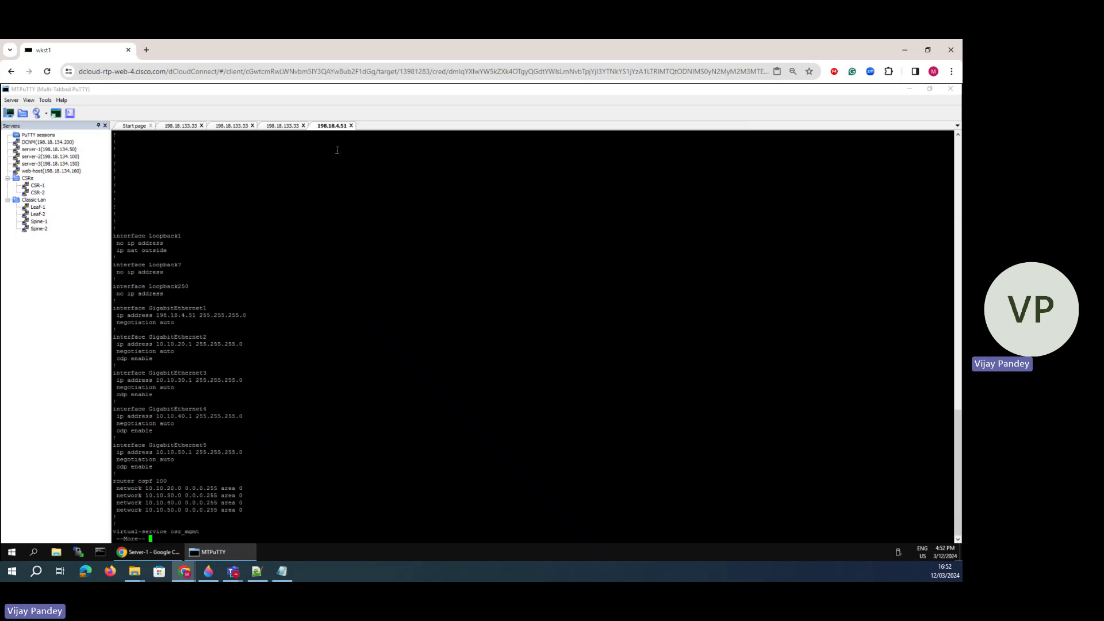
{"action": "key", "text": "Return"}
{"action": "key", "text": "space"}
- Show CSR-1's routing table and highlight 10.10.60.0/24 learned via OSPF
{"action": "key", "text": "Return"}
{"action": "type", "text": "s"}
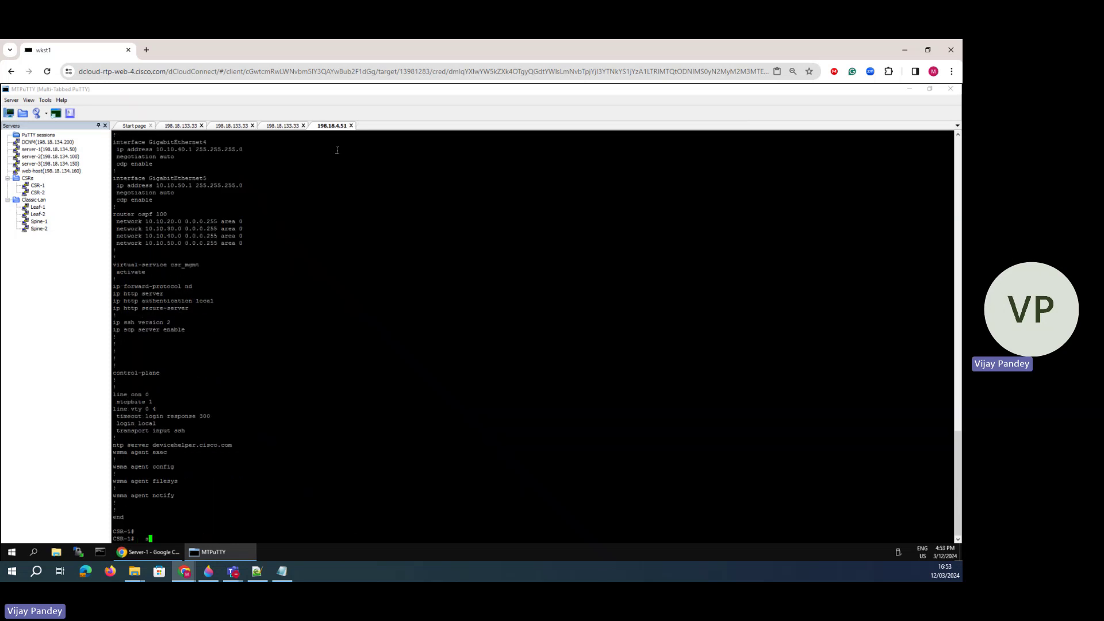
{"action": "type", "text": "h ipo"}
{"action": "key", "text": "BackSpace"}
{"action": "type", "text": "r"}
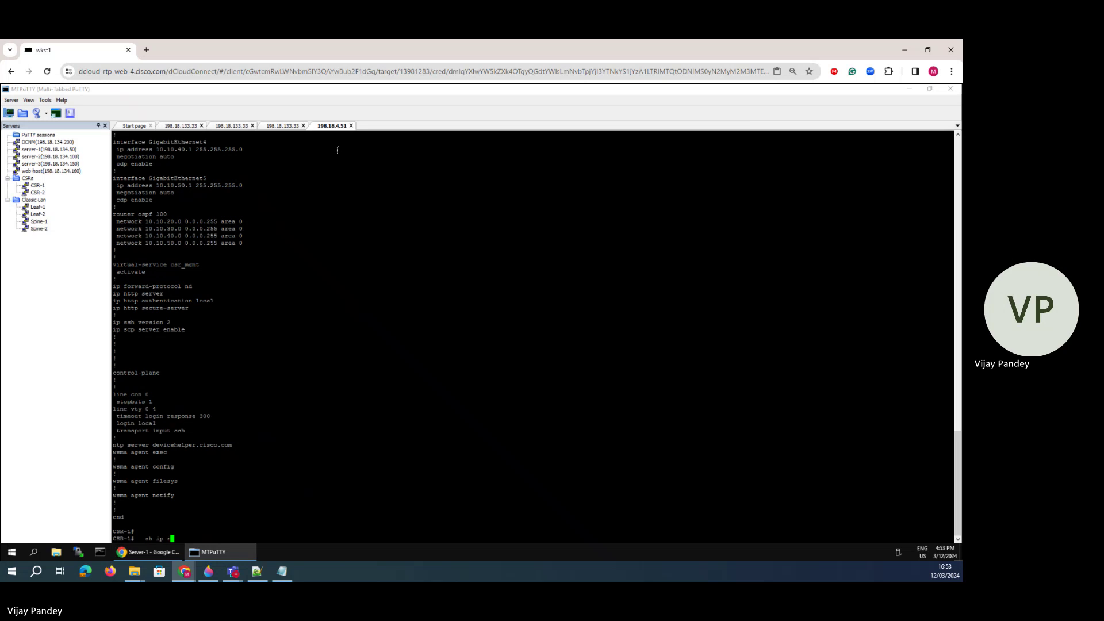
{"action": "type", "text": "oute"}
{"action": "key", "text": "Return"}
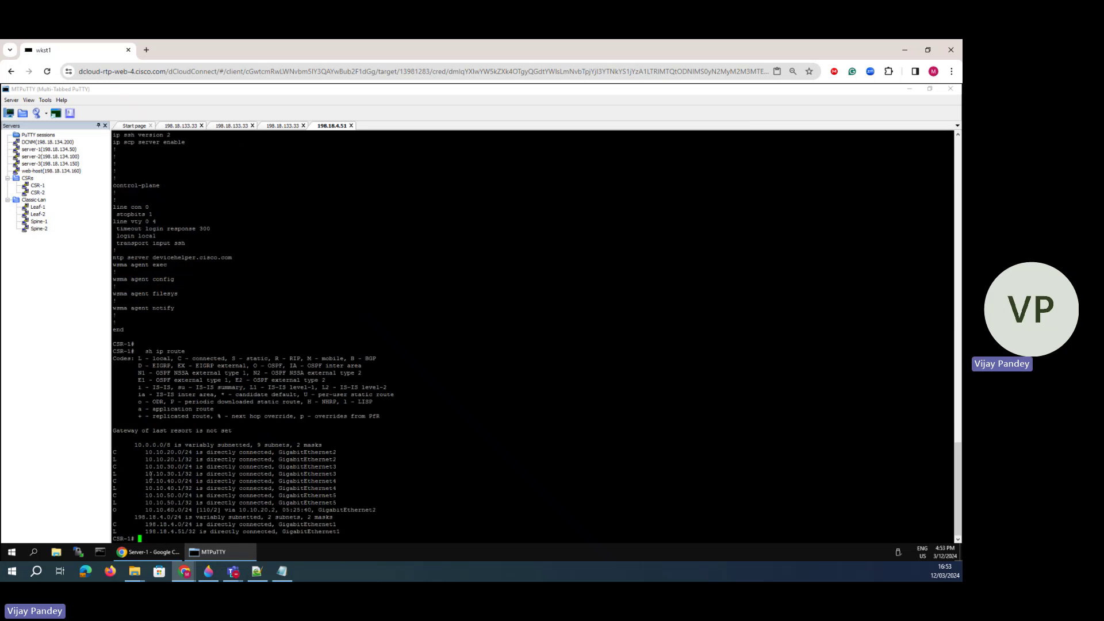
{"action": "left_click_drag", "start_coordinate": [146, 452], "coordinate": [351, 535]}
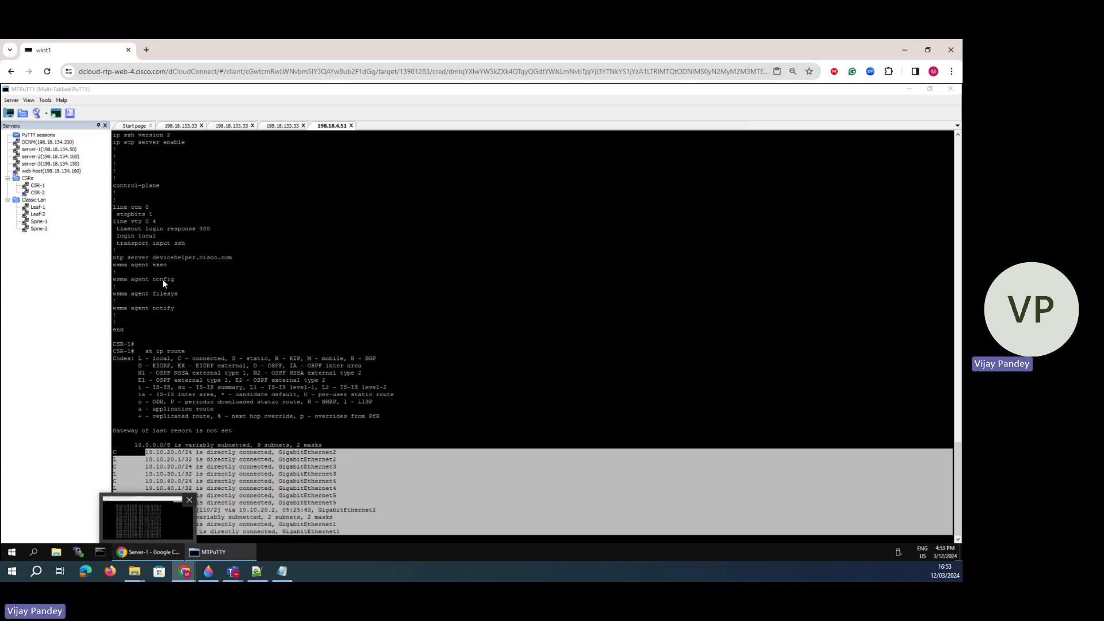
{"action": "left_click", "coordinate": [162, 553]}
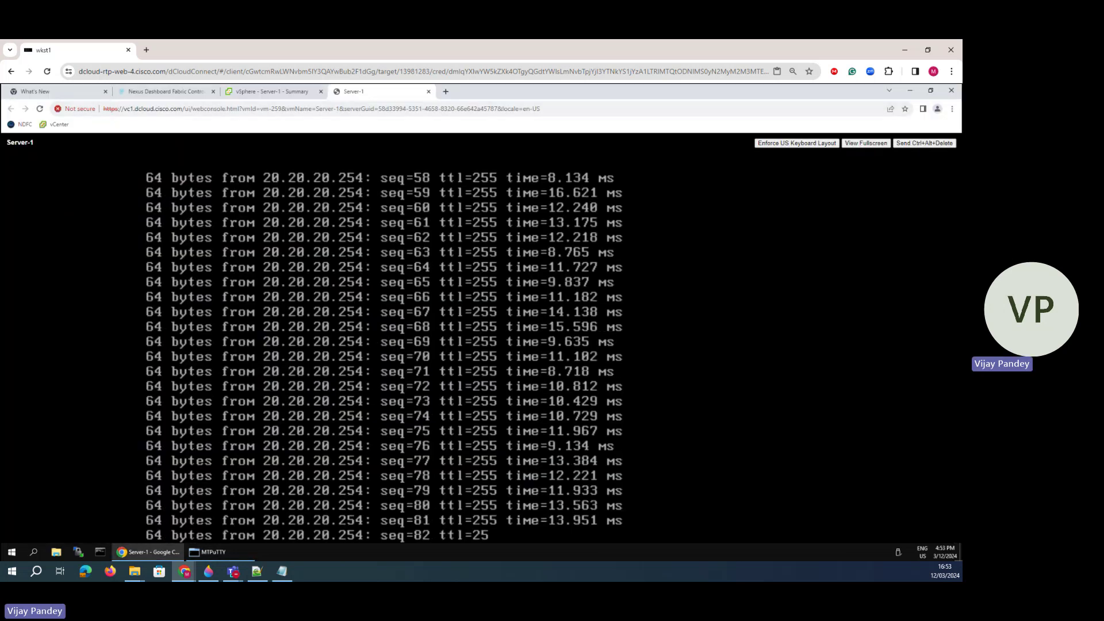
- Stop Server-1's ping (82 of 83 replies) and close NDFC's Edit interface form unchanged
{"action": "key", "text": "ctrl+c"}
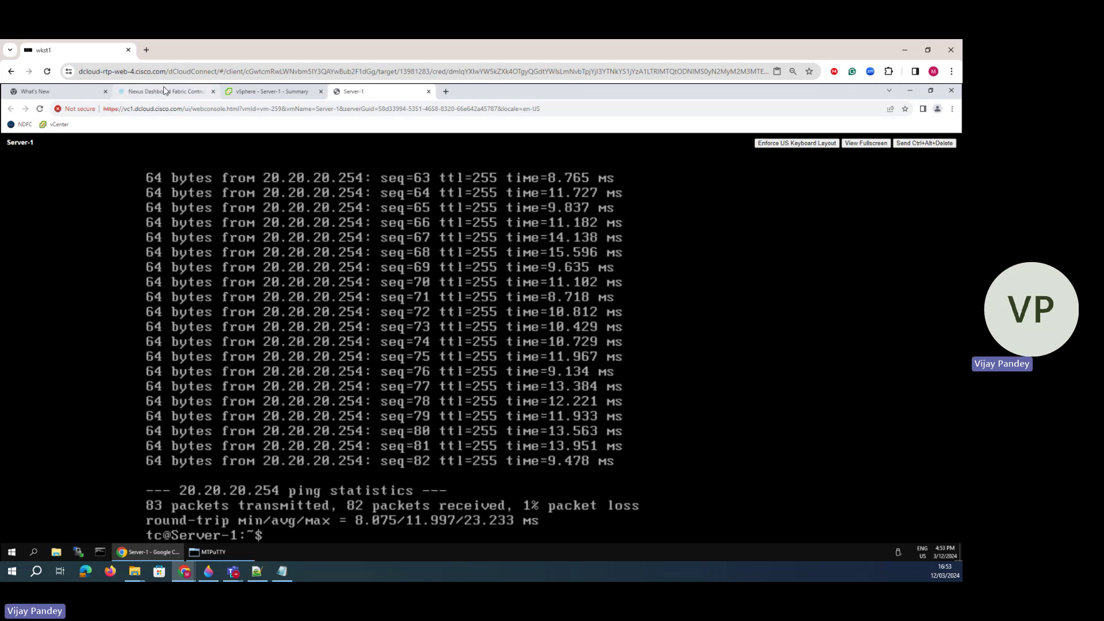
{"action": "left_click", "coordinate": [199, 86]}
{"action": "left_click", "coordinate": [262, 293]}
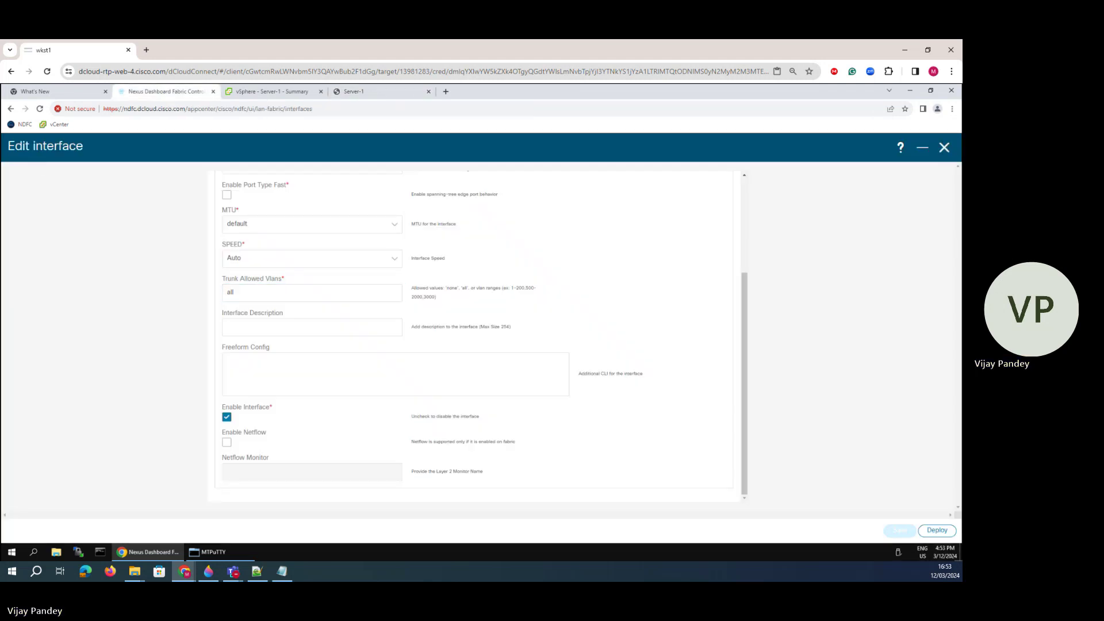
{"action": "left_click", "coordinate": [944, 148]}
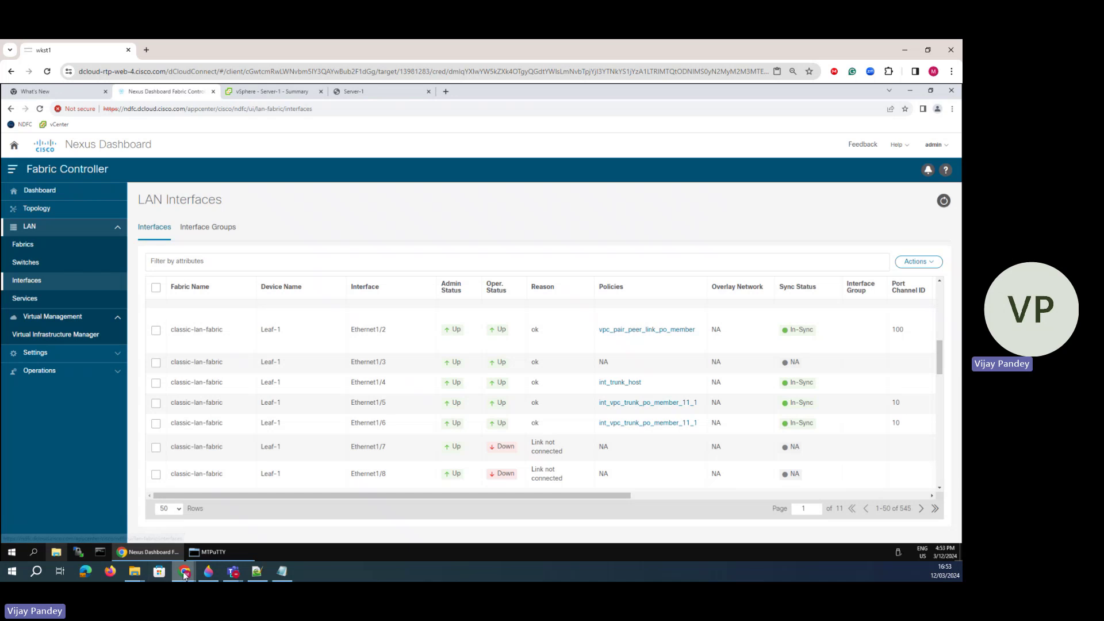
{"action": "left_click", "coordinate": [208, 571]}
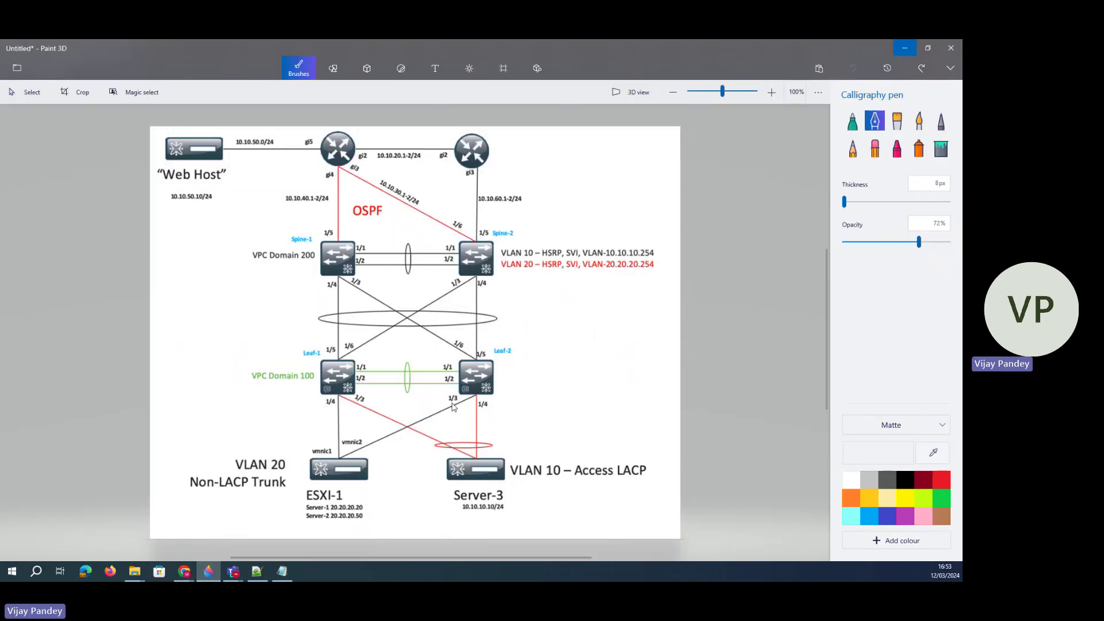
- Circle Leaf-2's 1/3 port label on the diagram with the purple pen
{"action": "left_click_drag", "start_coordinate": [455, 403], "coordinate": [454, 398]}
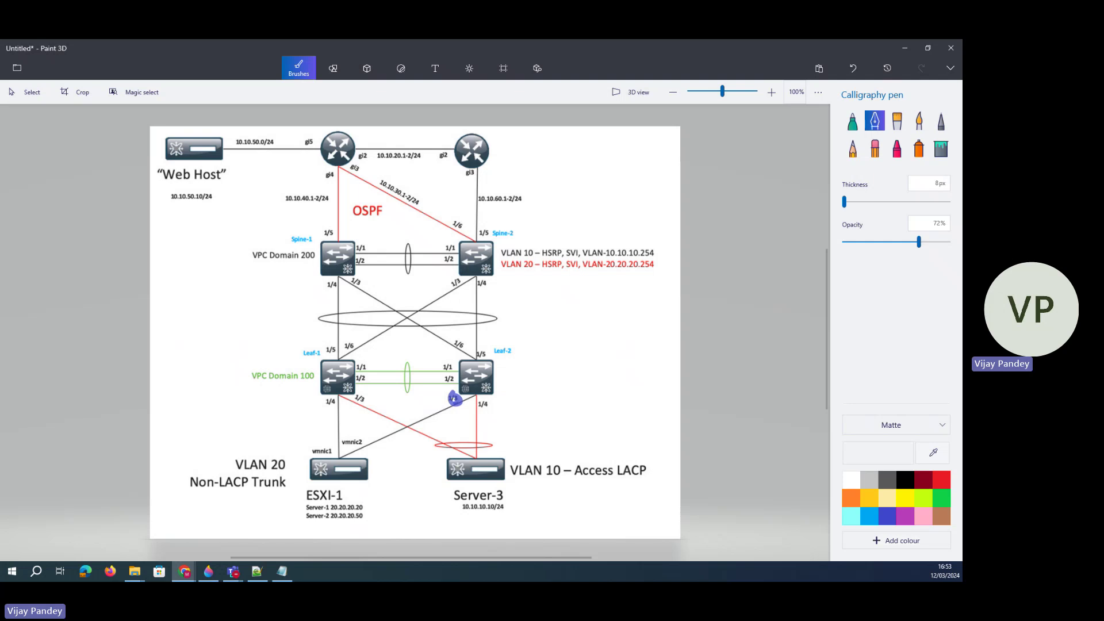
{"action": "mouse_move", "coordinate": [184, 571]}
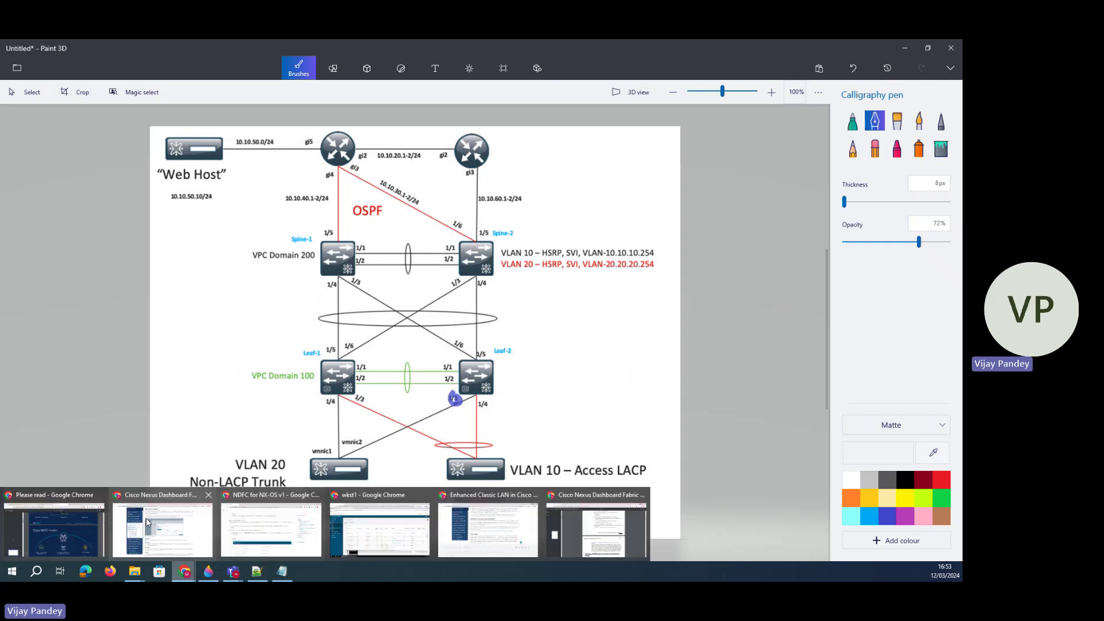
{"action": "left_click", "coordinate": [384, 536]}
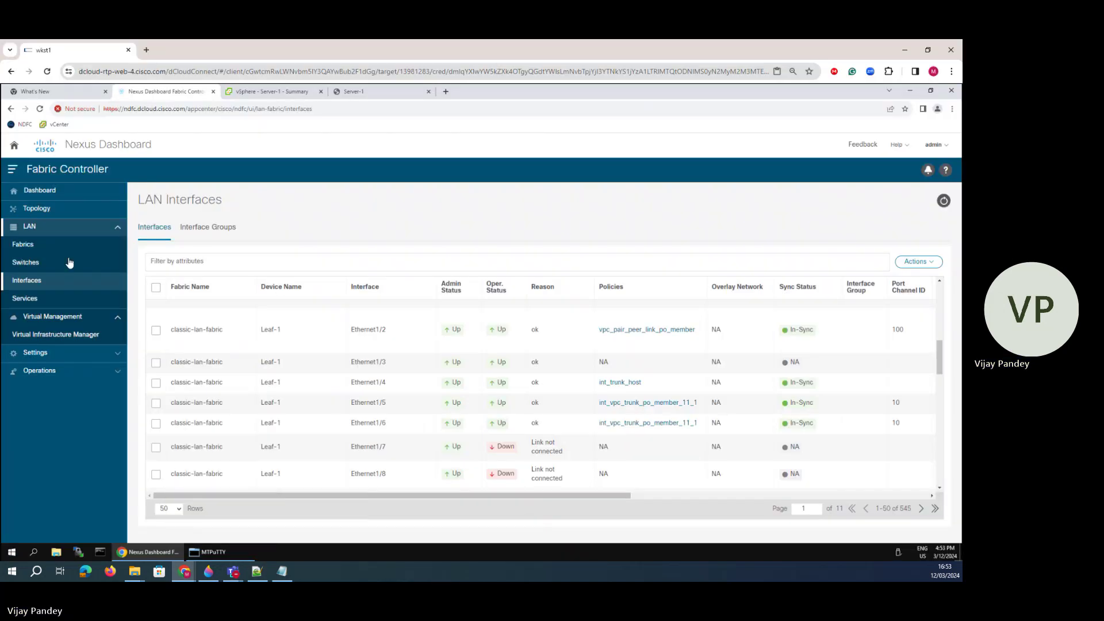
{"action": "left_click", "coordinate": [34, 246]}
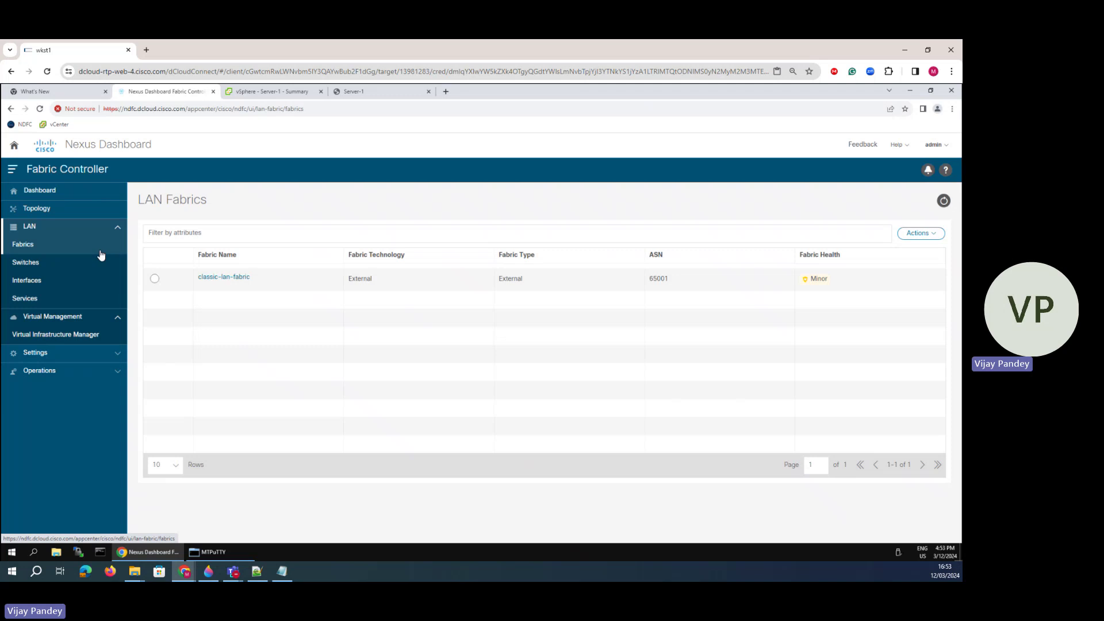
{"action": "left_click", "coordinate": [235, 278]}
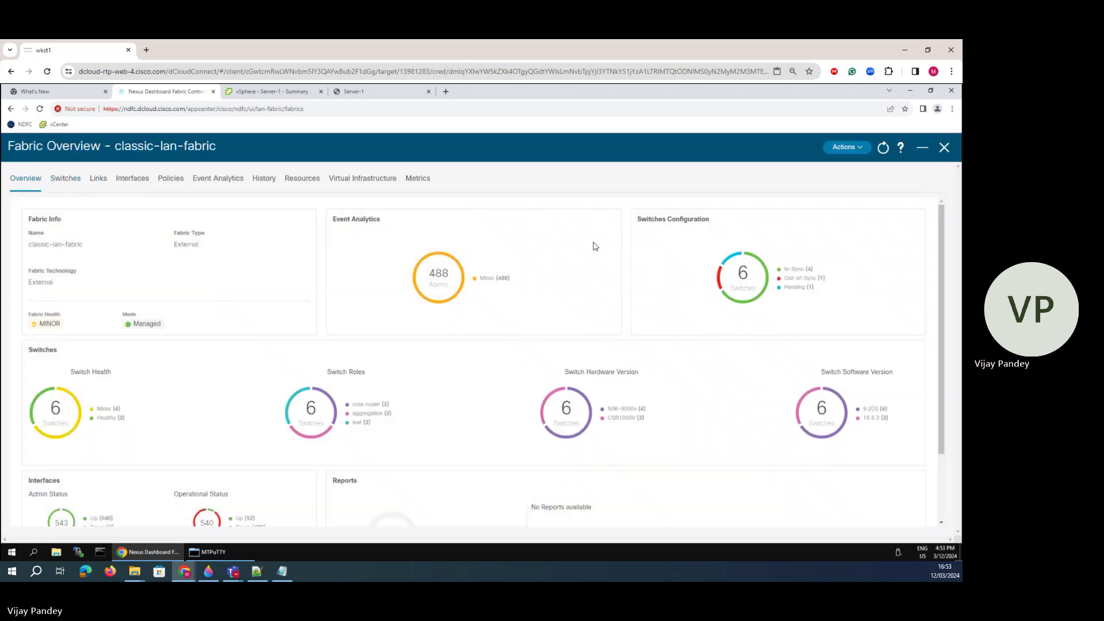
{"action": "left_click", "coordinate": [946, 148]}
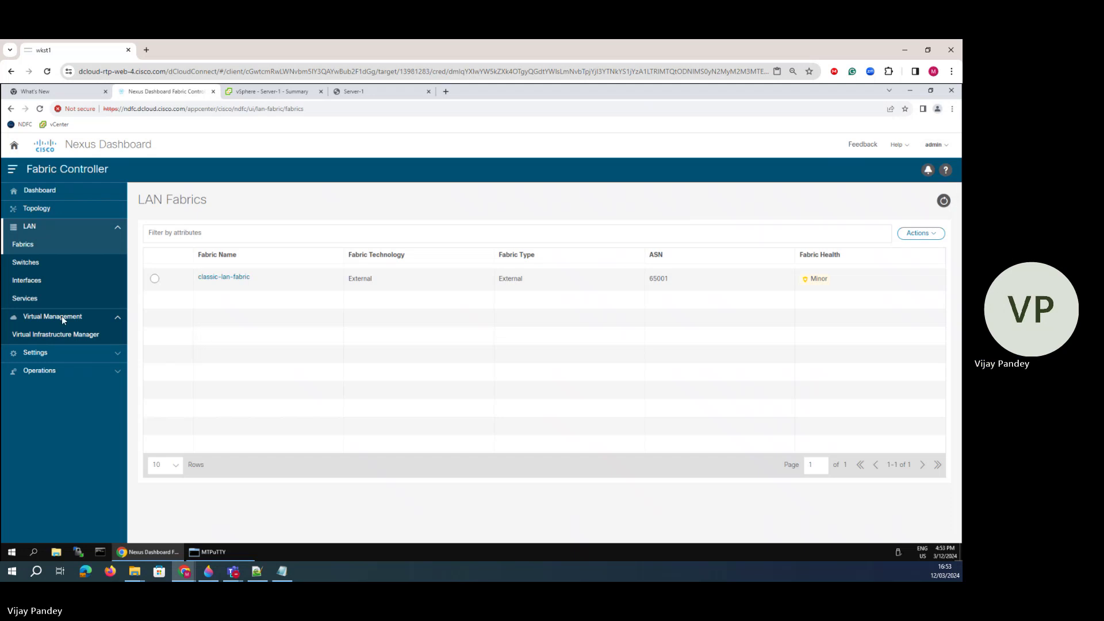
{"action": "left_click", "coordinate": [26, 263]}
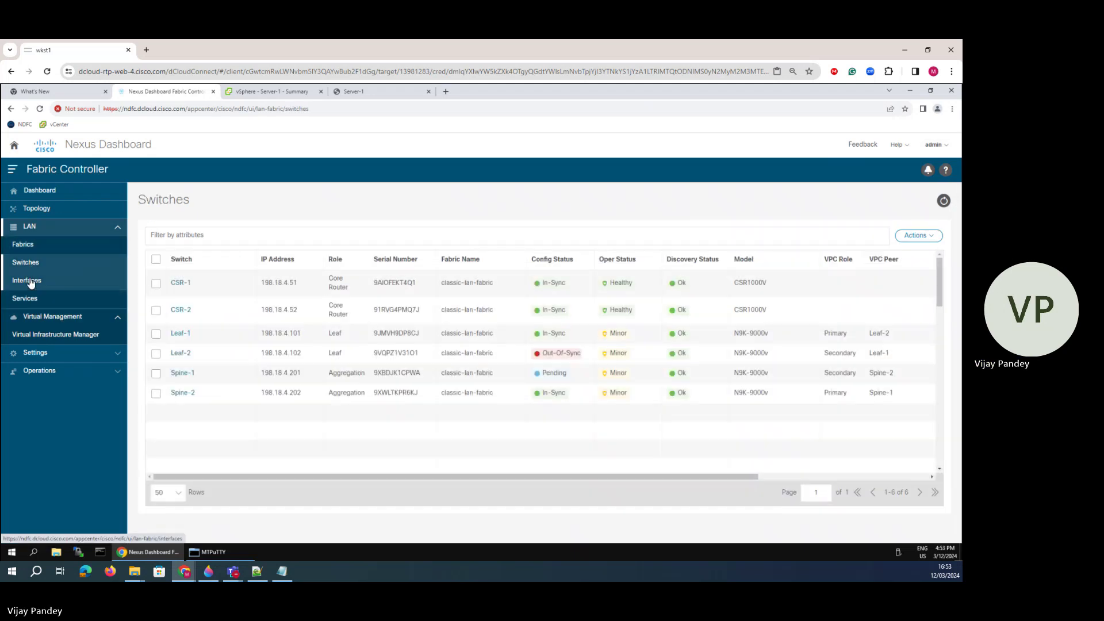
{"action": "left_click", "coordinate": [27, 281]}
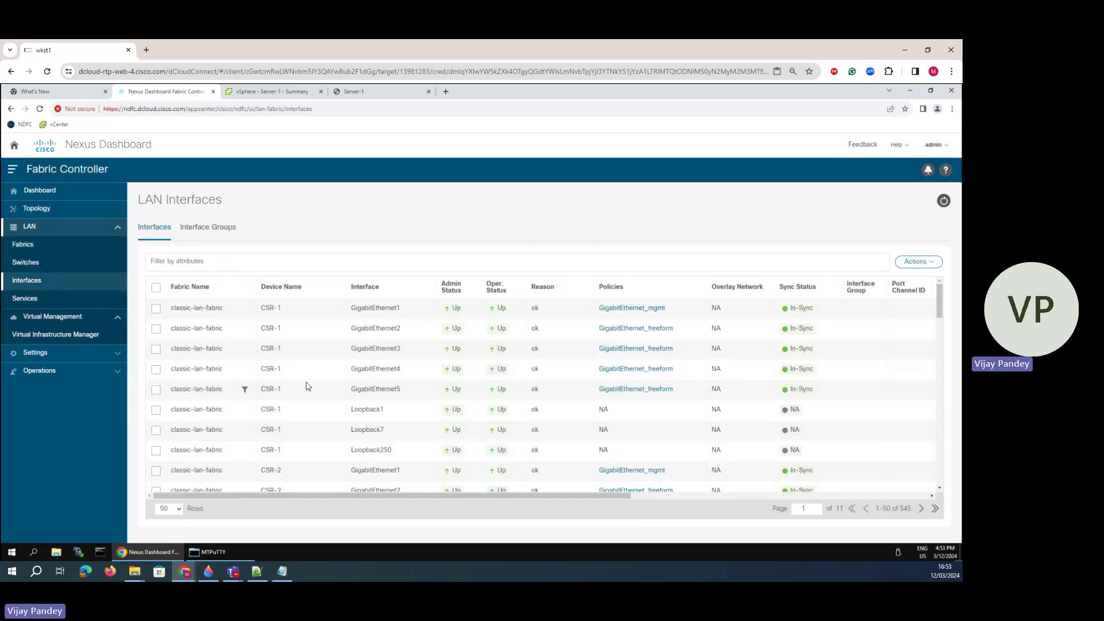
- Page the LAN Interfaces table to page 7 to reach Spine-1's ports, then open Fabrics
{"action": "scroll", "coordinate": [322, 398], "scroll_direction": "down", "scroll_amount": 5}
{"action": "scroll", "coordinate": [341, 441], "scroll_direction": "down", "scroll_amount": 10}
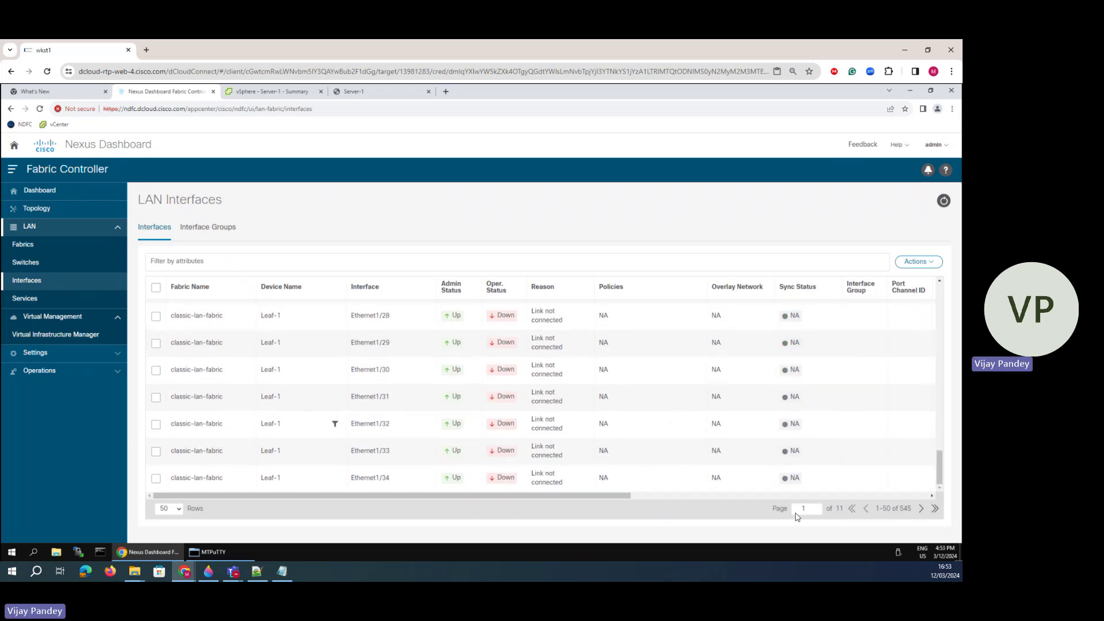
{"action": "left_click", "coordinate": [922, 510]}
{"action": "left_click", "coordinate": [921, 510]}
{"action": "left_click", "coordinate": [921, 510]}
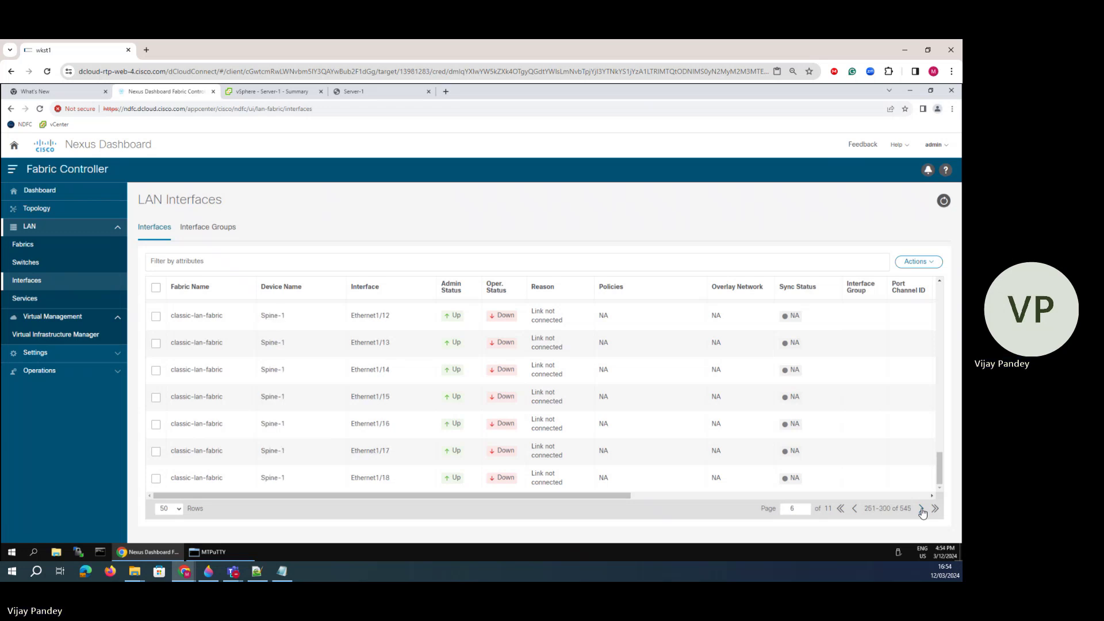
{"action": "left_click", "coordinate": [921, 510]}
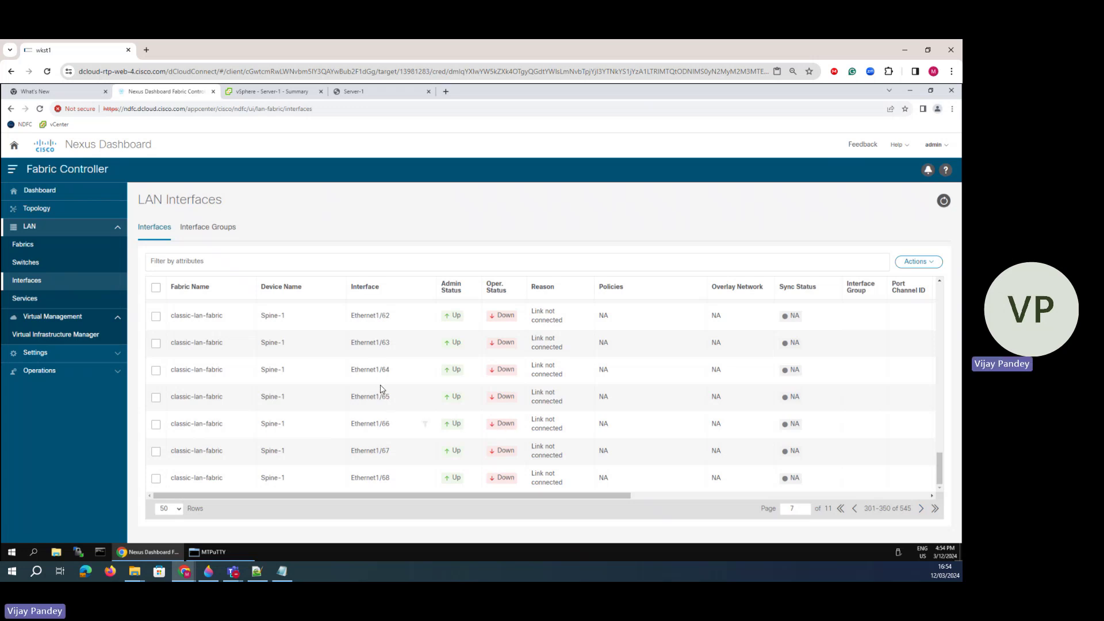
{"action": "left_click", "coordinate": [29, 247]}
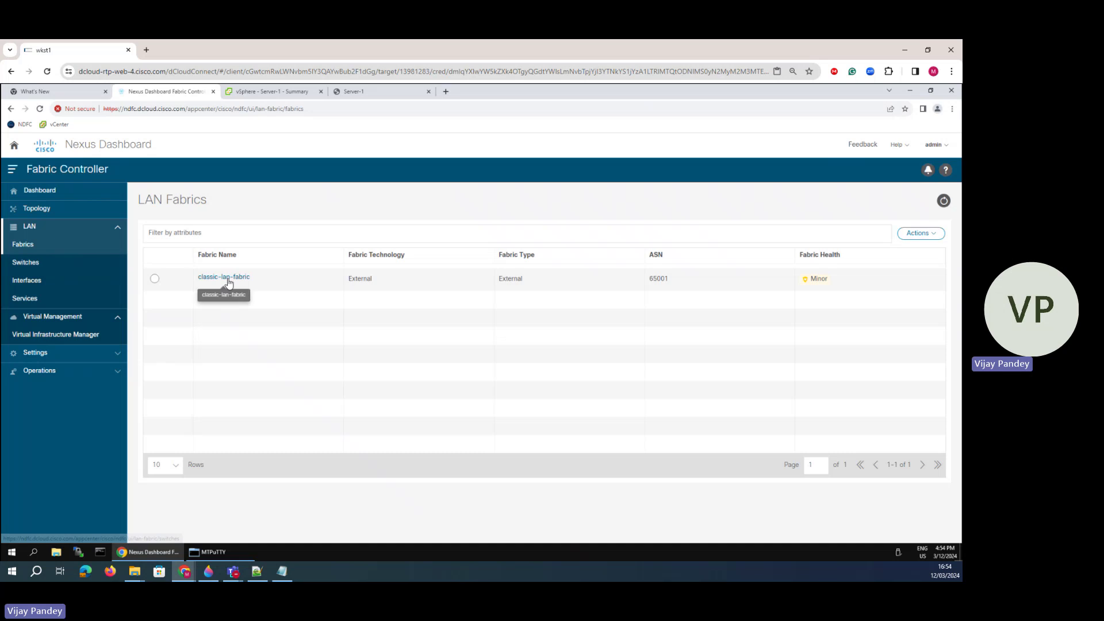
{"action": "left_click", "coordinate": [225, 277]}
{"action": "left_click", "coordinate": [130, 179]}
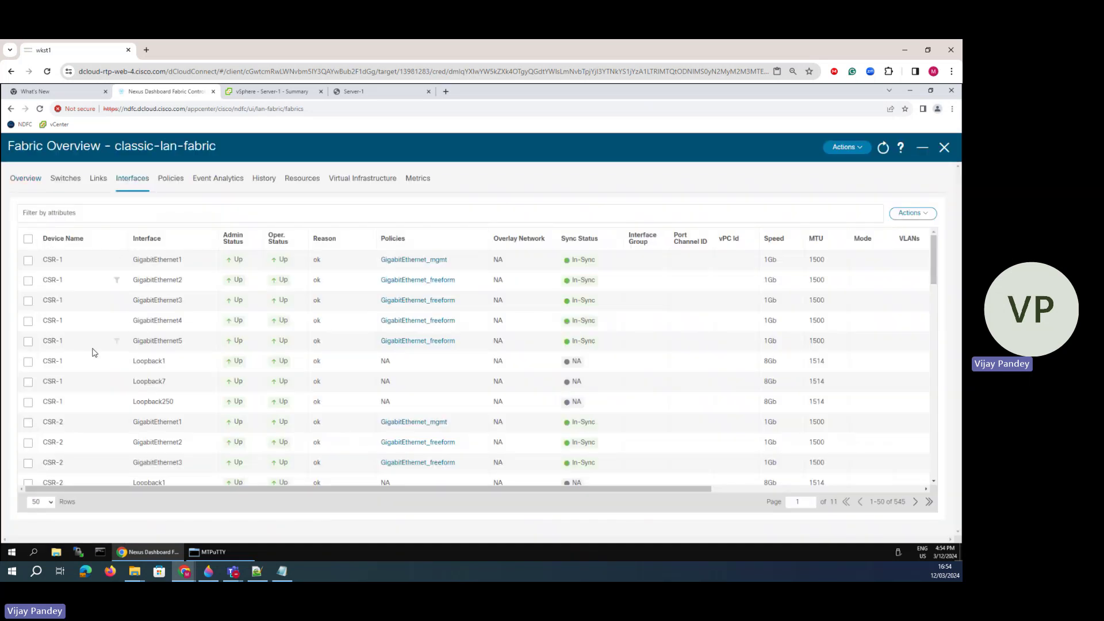
{"action": "scroll", "coordinate": [92, 348], "scroll_direction": "down", "scroll_amount": 5}
{"action": "scroll", "coordinate": [66, 374], "scroll_direction": "down", "scroll_amount": 10}
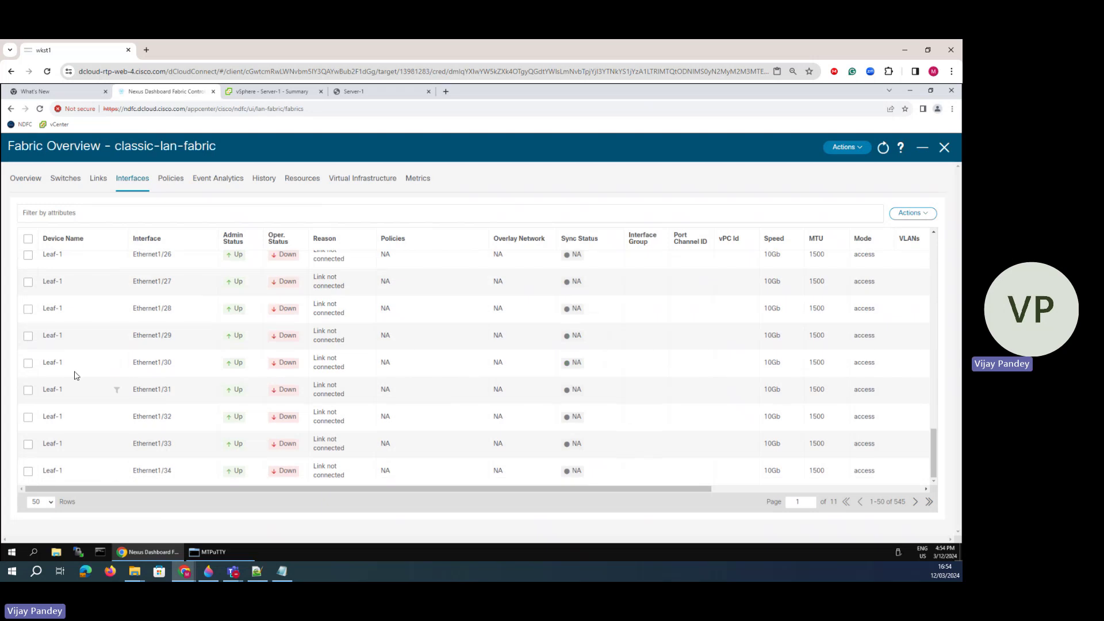
{"action": "left_click", "coordinate": [915, 504]}
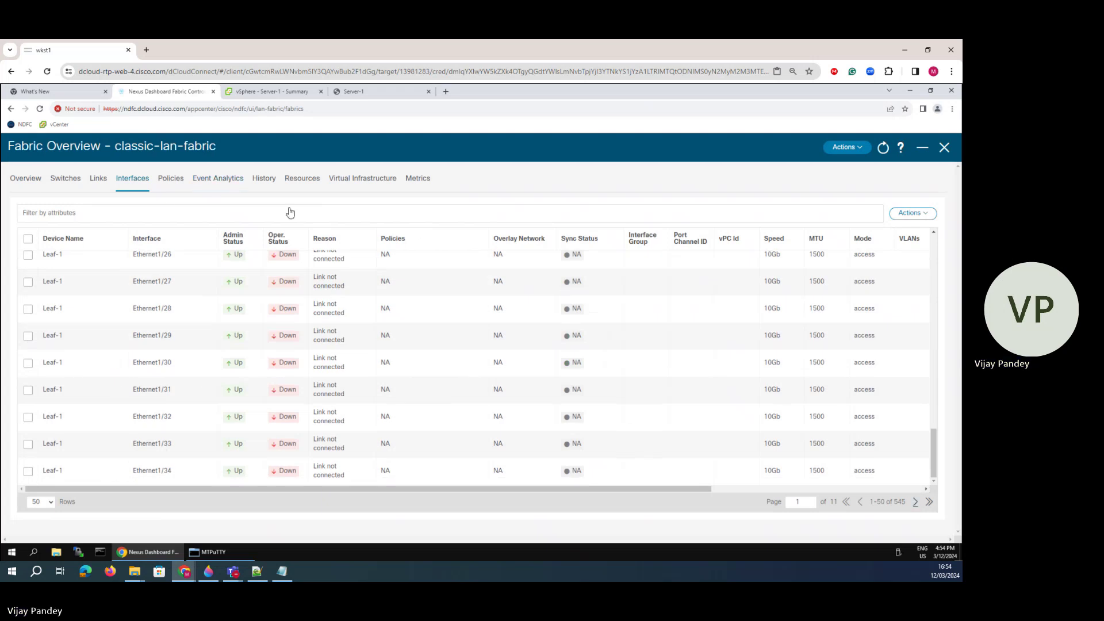
{"action": "left_click", "coordinate": [169, 180]}
{"action": "left_click", "coordinate": [132, 179]}
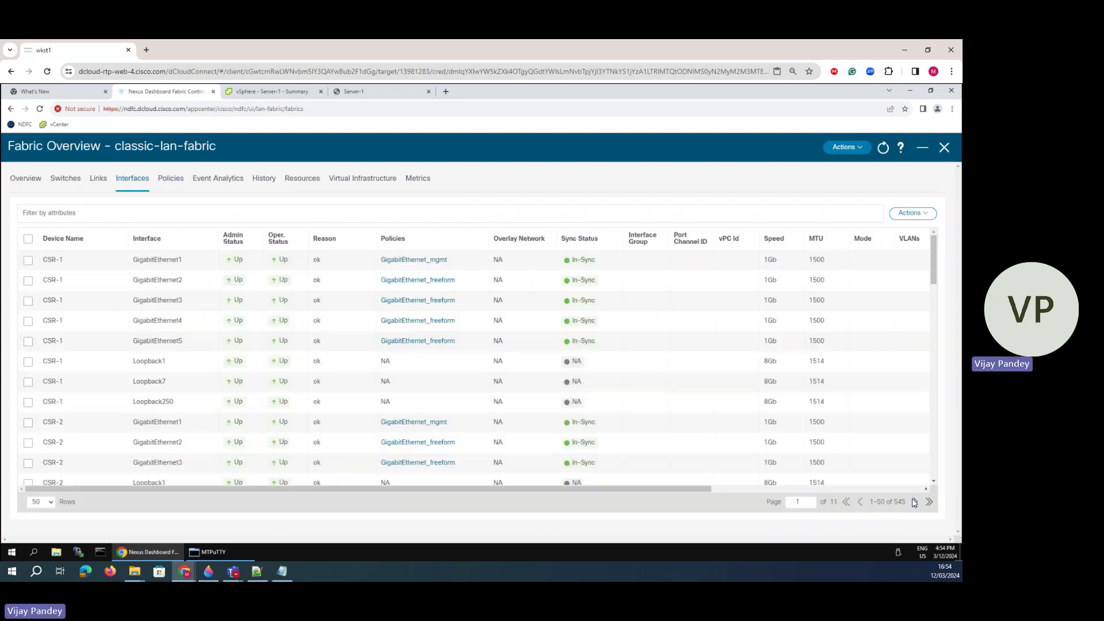
{"action": "left_click", "coordinate": [915, 502]}
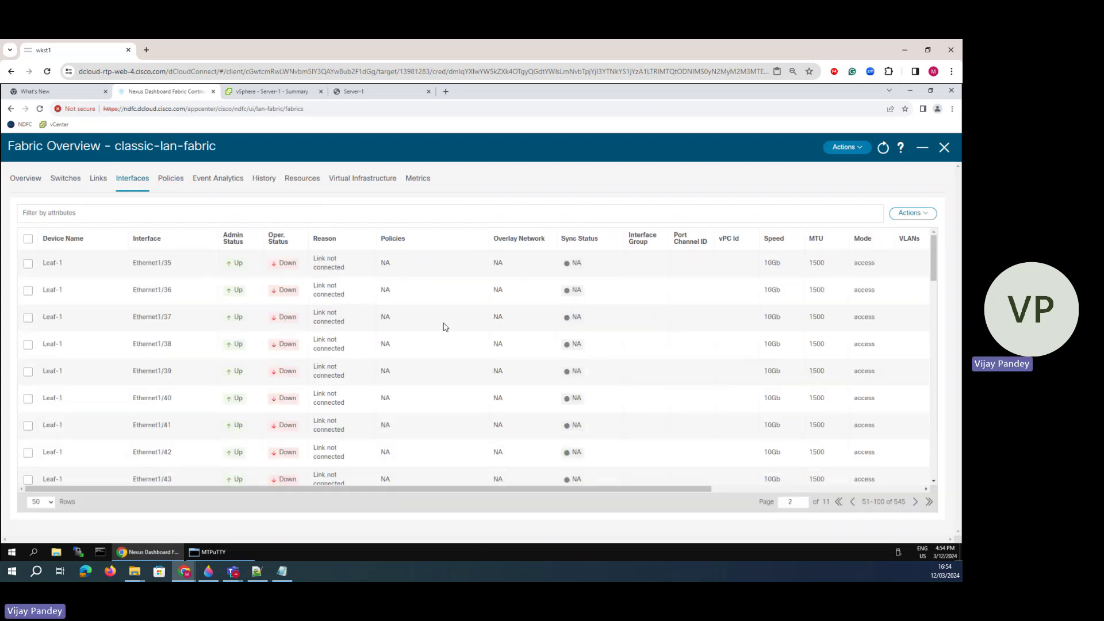
{"action": "left_click", "coordinate": [915, 502]}
{"action": "left_click", "coordinate": [915, 502]}
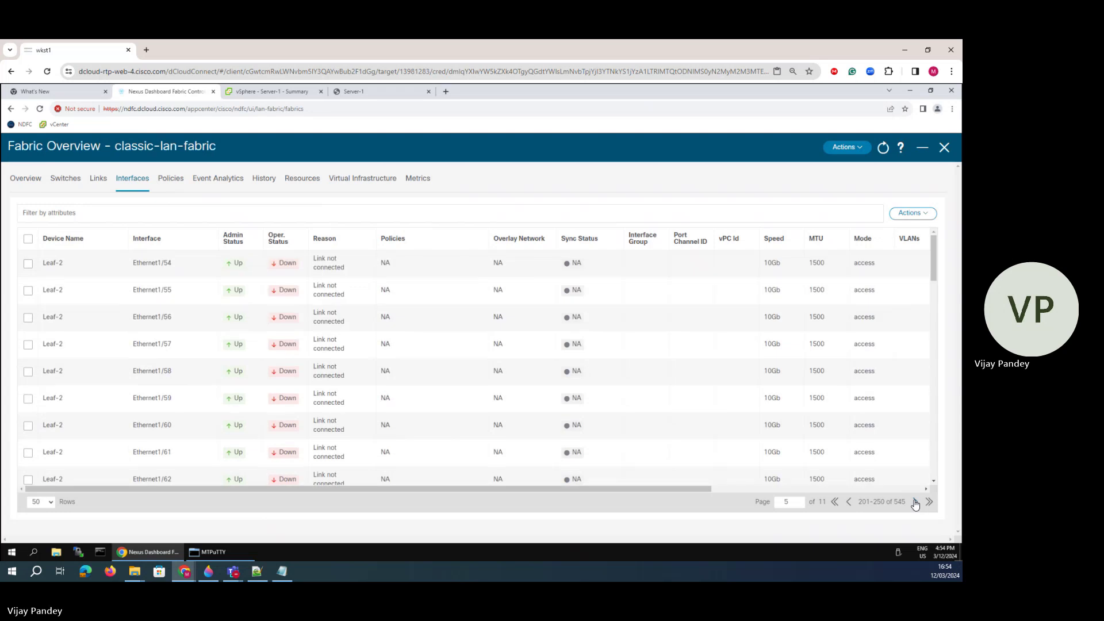
{"action": "left_click", "coordinate": [915, 502]}
{"action": "left_click", "coordinate": [915, 502]}
{"action": "left_click", "coordinate": [915, 504]}
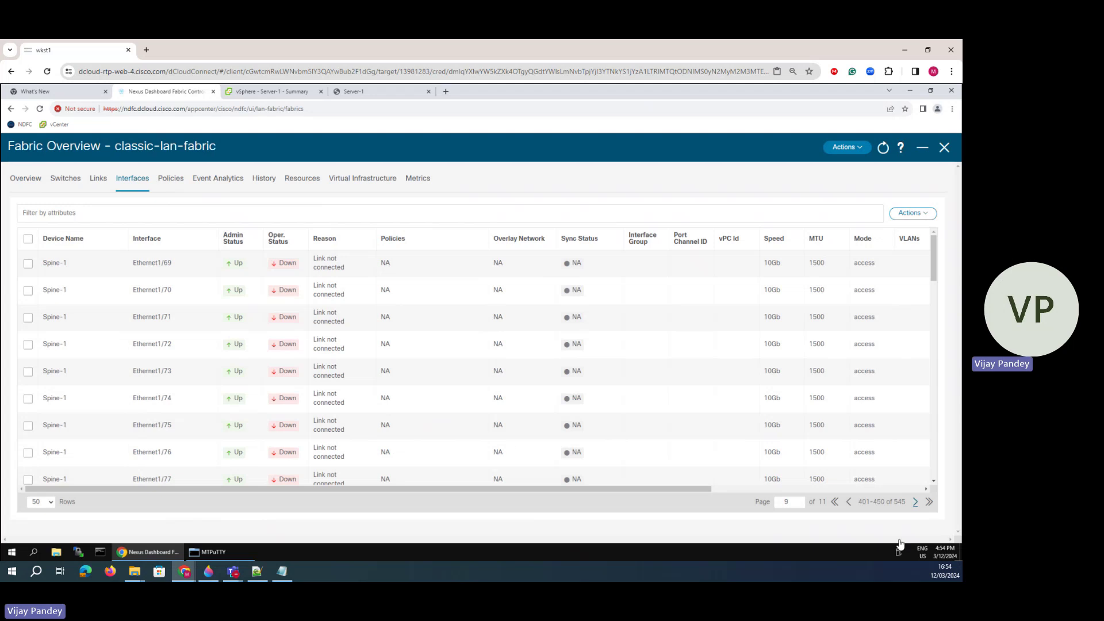
{"action": "left_click", "coordinate": [848, 504]}
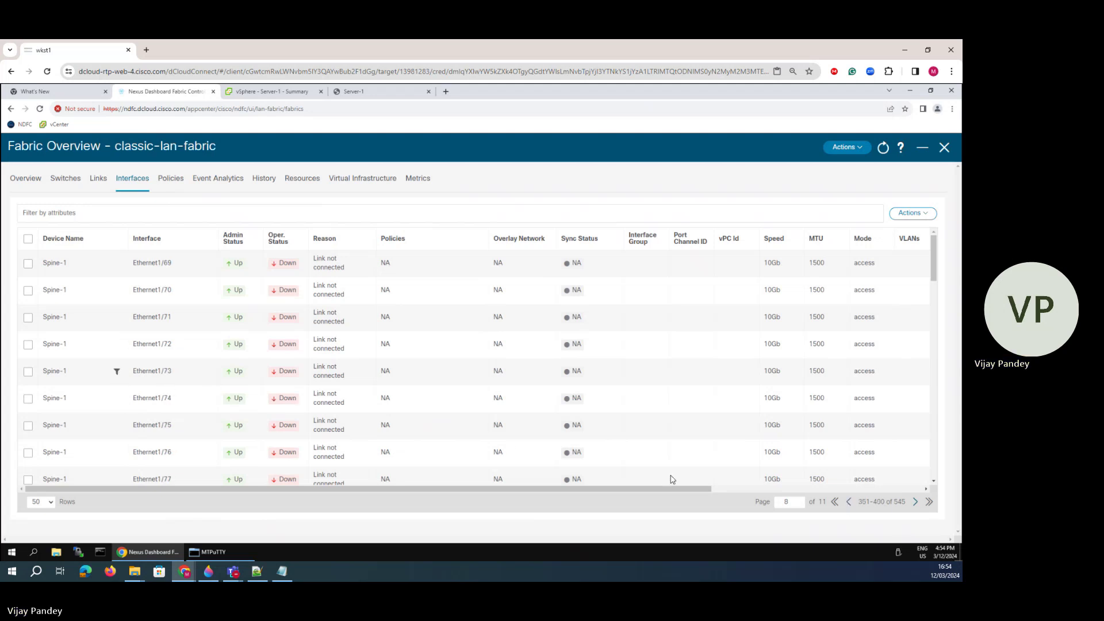
{"action": "left_click", "coordinate": [849, 502]}
{"action": "left_click", "coordinate": [849, 502]}
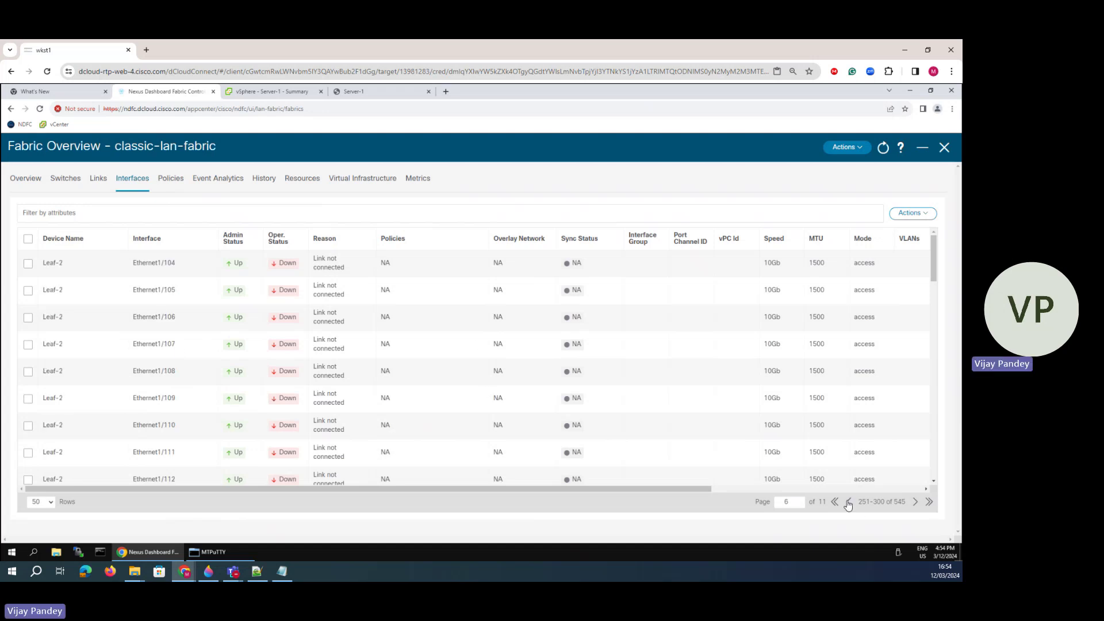
{"action": "scroll", "coordinate": [194, 449], "scroll_direction": "down", "scroll_amount": 10}
{"action": "scroll", "coordinate": [193, 450], "scroll_direction": "down", "scroll_amount": 5}
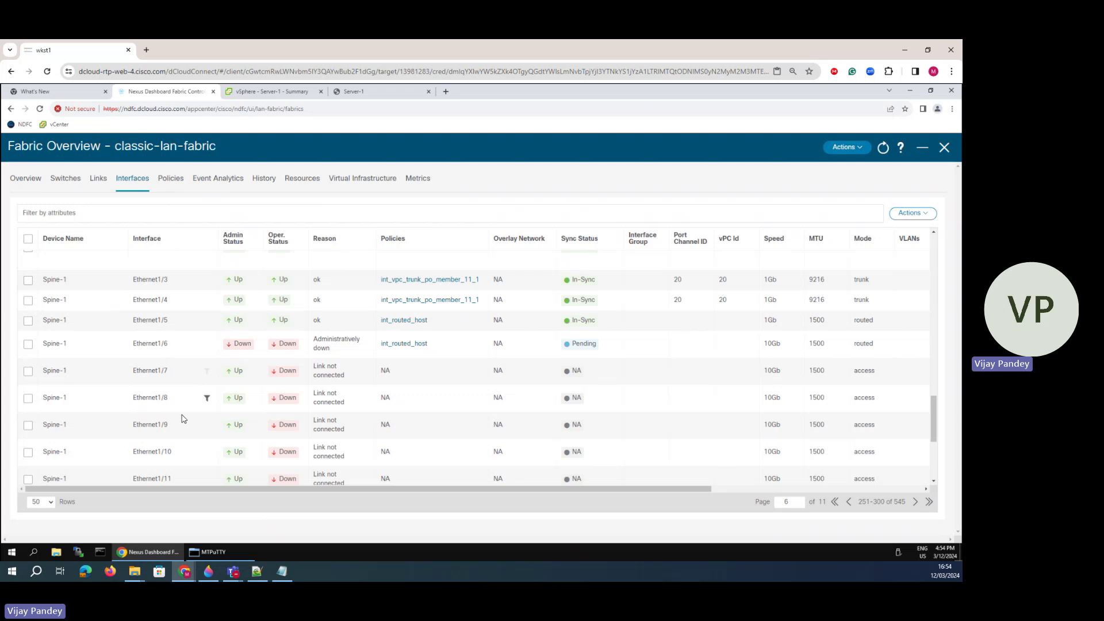
{"action": "scroll", "coordinate": [182, 417], "scroll_direction": "down", "scroll_amount": 4}
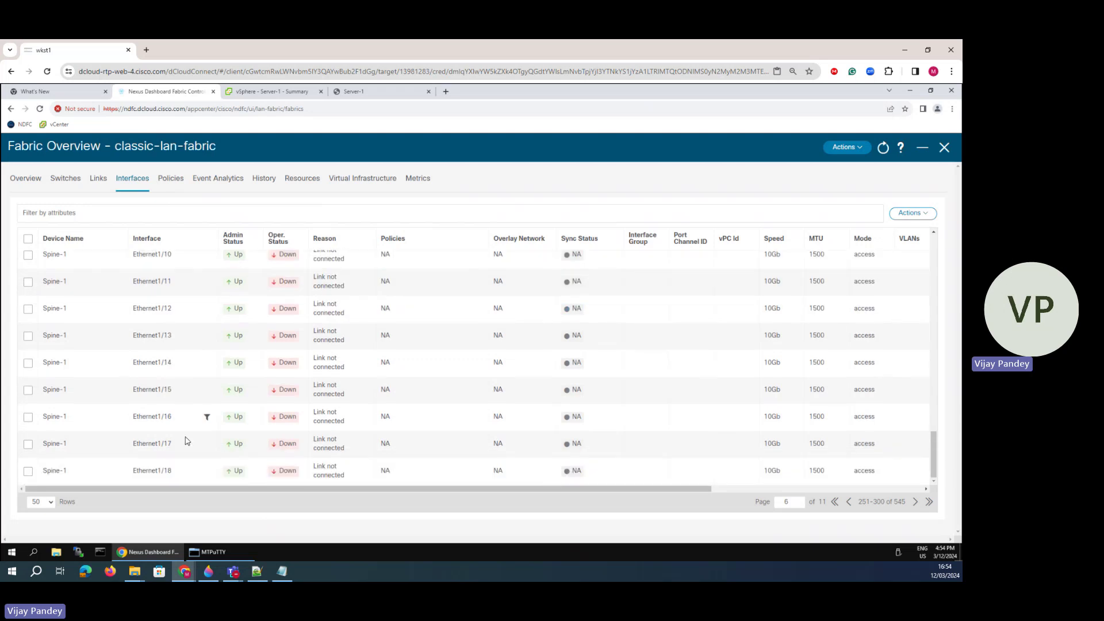
{"action": "left_click", "coordinate": [170, 183]}
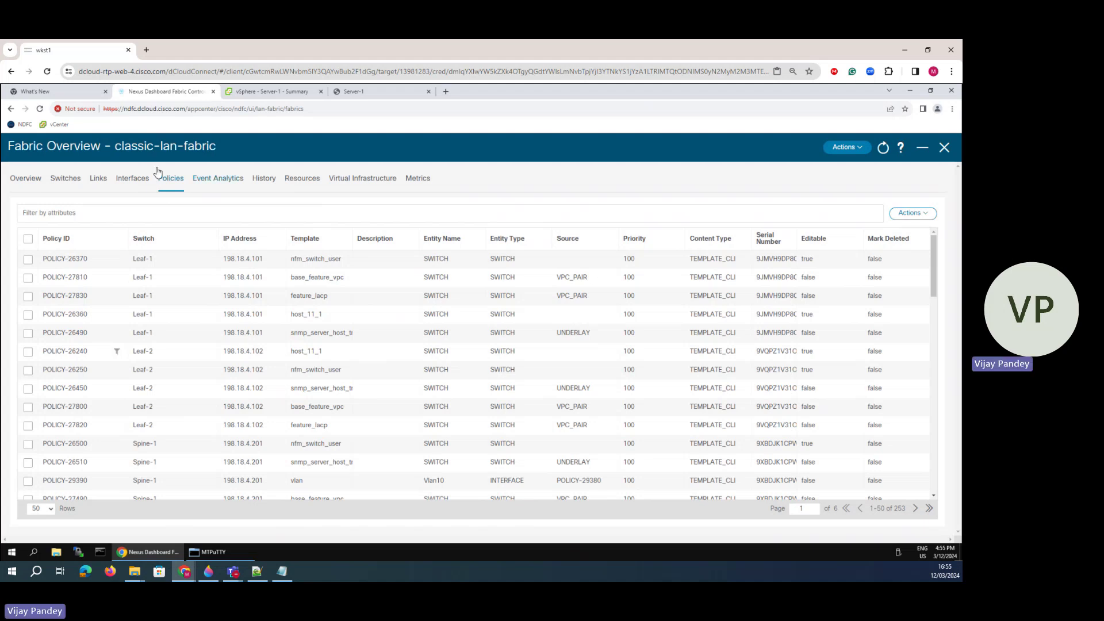
- Filter the LAN Interfaces list by Device Name Spine-1 and select its Vlan20 interface
{"action": "left_click", "coordinate": [942, 148]}
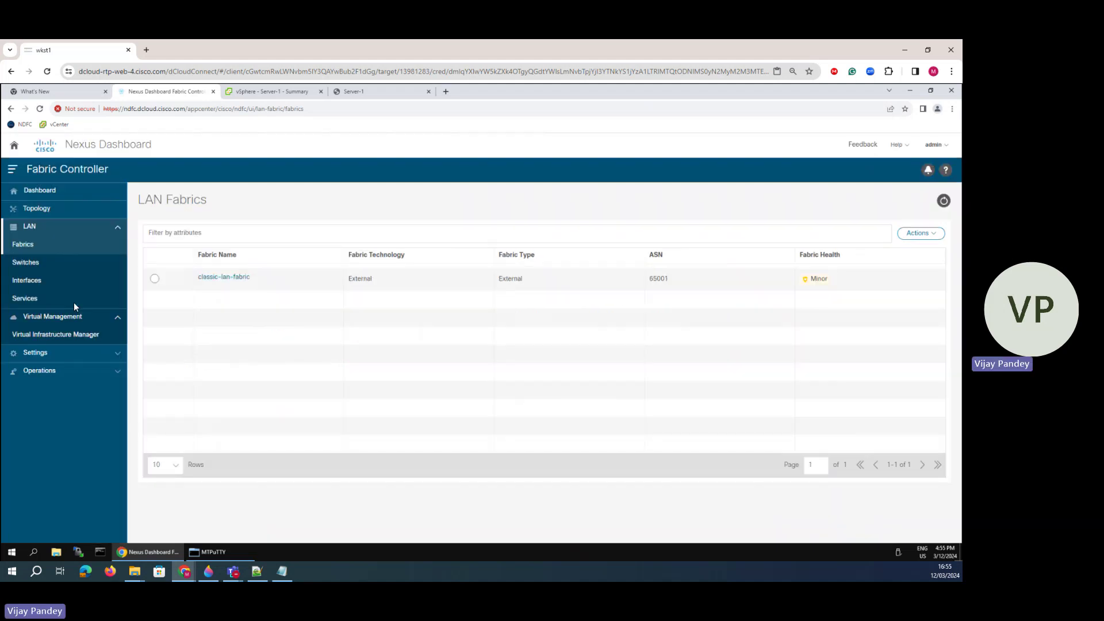
{"action": "left_click", "coordinate": [40, 281]}
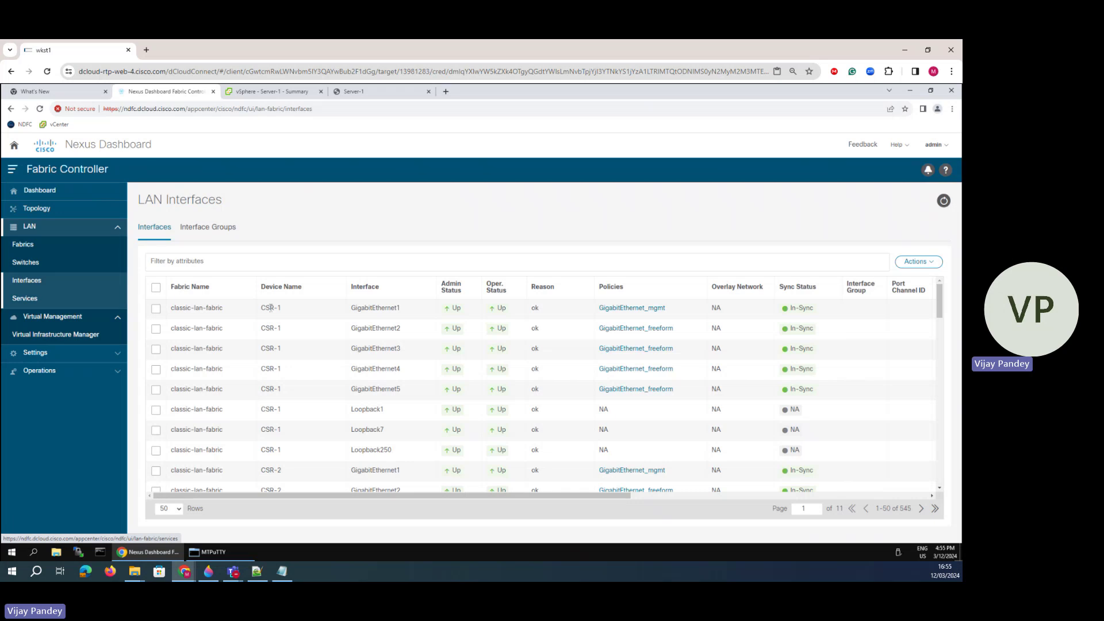
{"action": "left_click", "coordinate": [204, 263]}
{"action": "key", "text": "Return"}
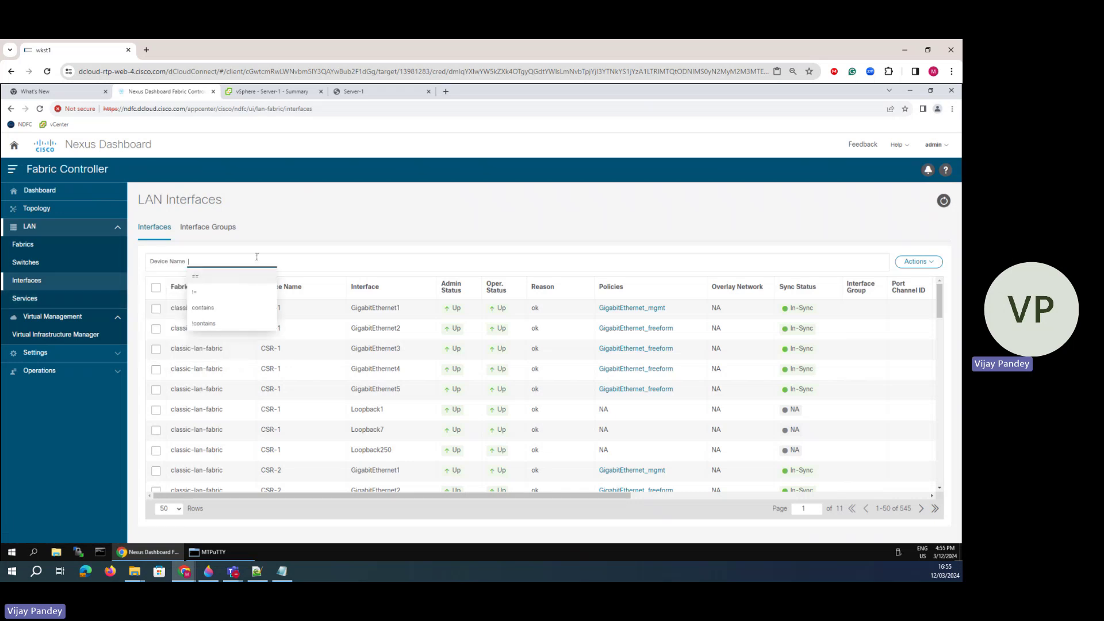
{"action": "left_click", "coordinate": [208, 281]}
{"action": "type", "text": "A"}
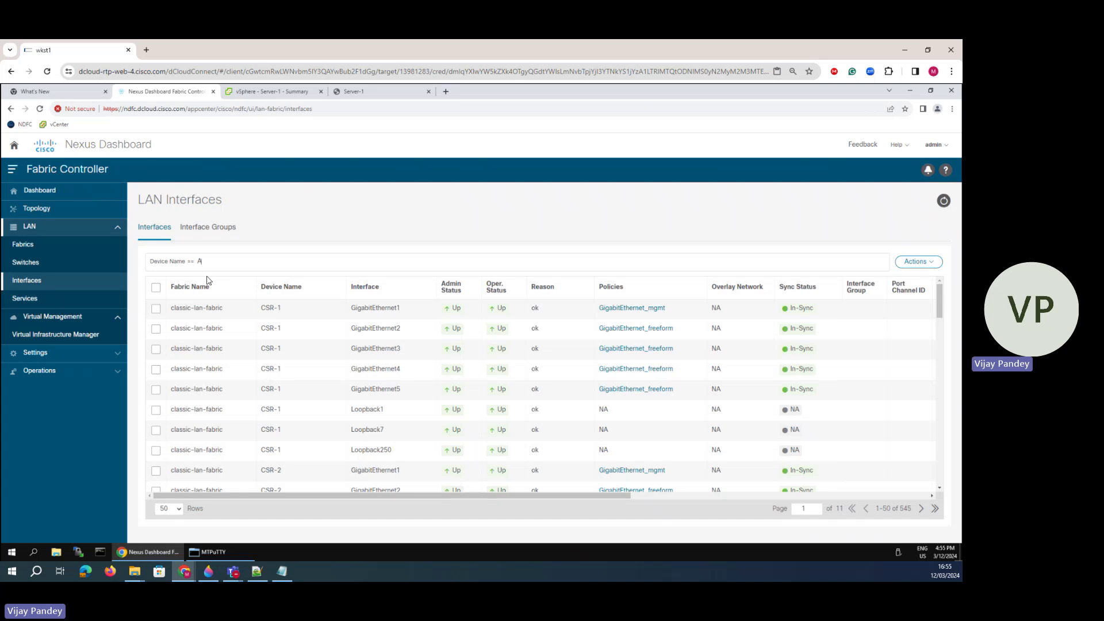
{"action": "type", "text": "pine1"}
{"action": "key", "text": "Return"}
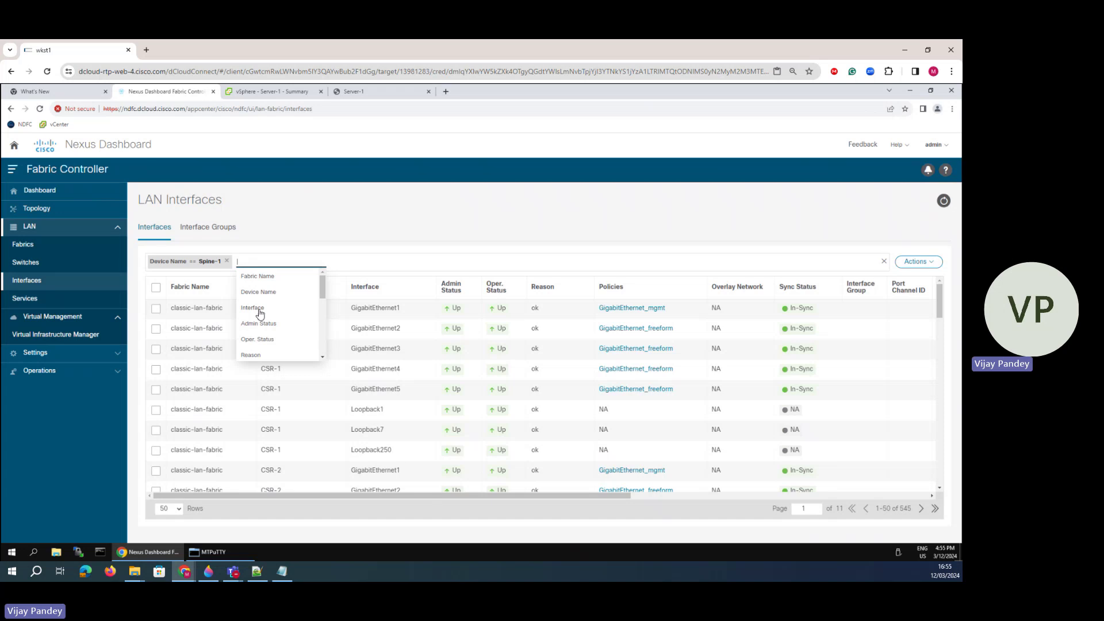
{"action": "left_click", "coordinate": [342, 345]}
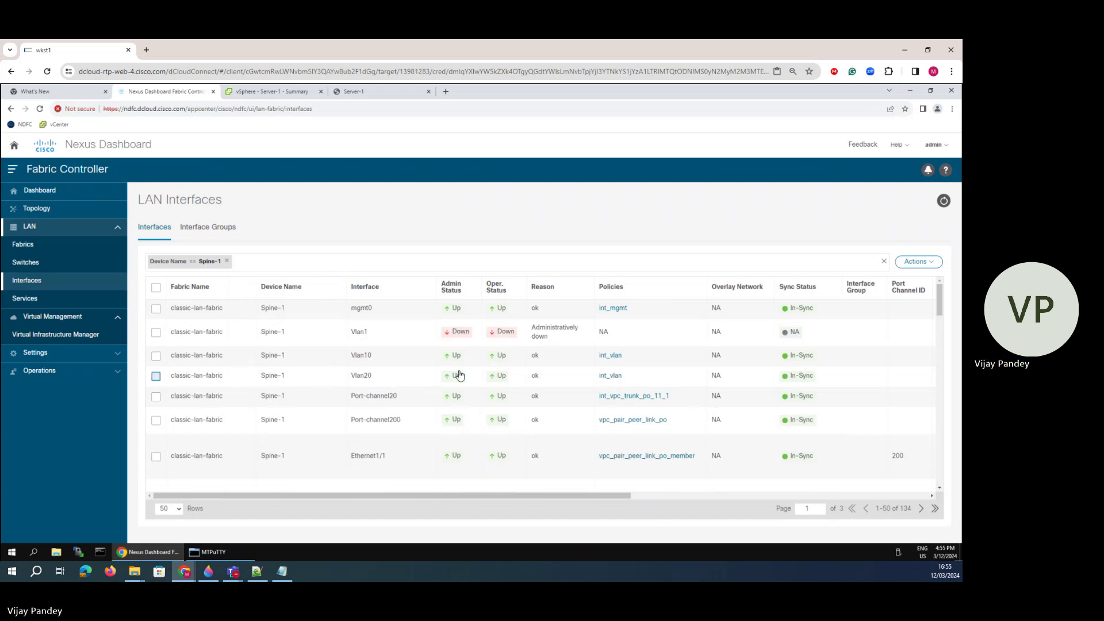
{"action": "left_click", "coordinate": [156, 376]}
- Add freeform config 'ip router ospf 100 area 0' to Vlan20 and save it
{"action": "left_click", "coordinate": [918, 261]}
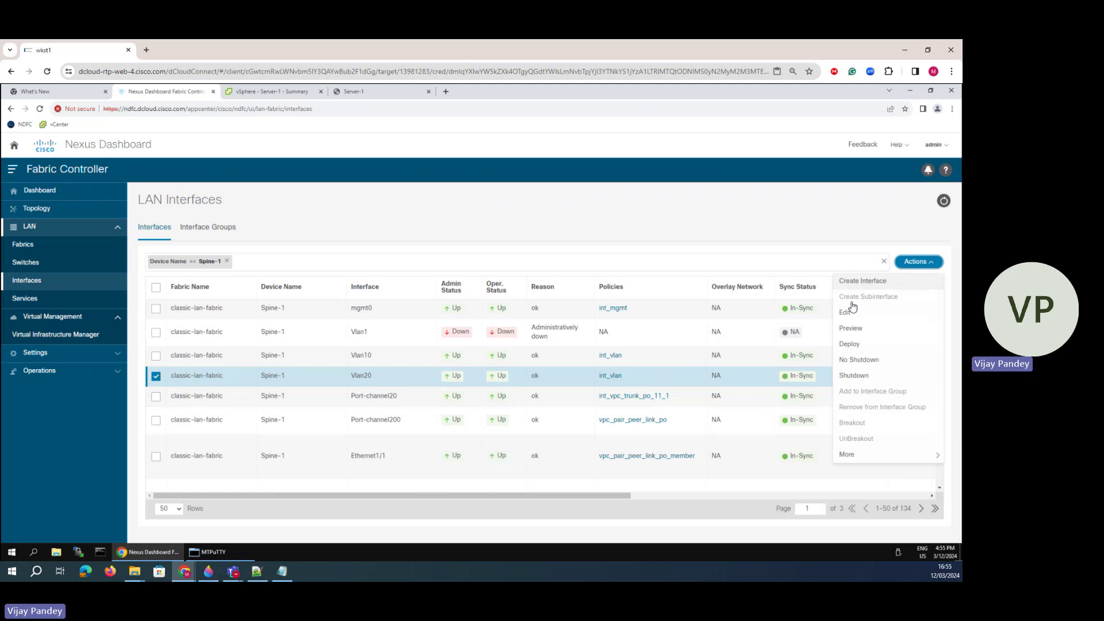
{"action": "left_click", "coordinate": [846, 314]}
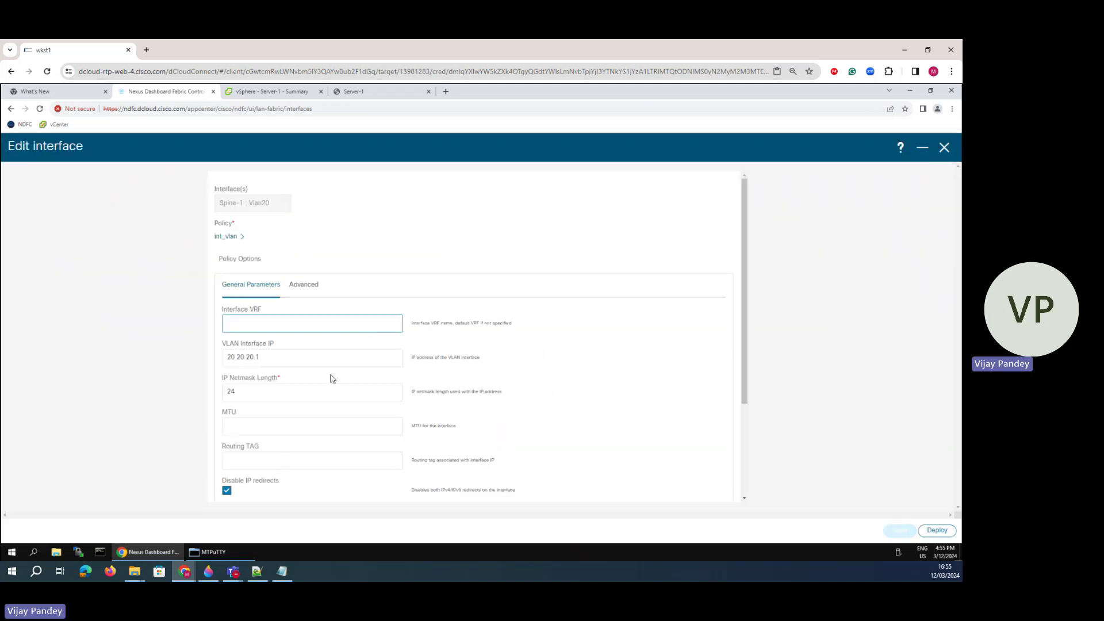
{"action": "scroll", "coordinate": [325, 385], "scroll_direction": "down", "scroll_amount": 3}
{"action": "left_click", "coordinate": [256, 418]}
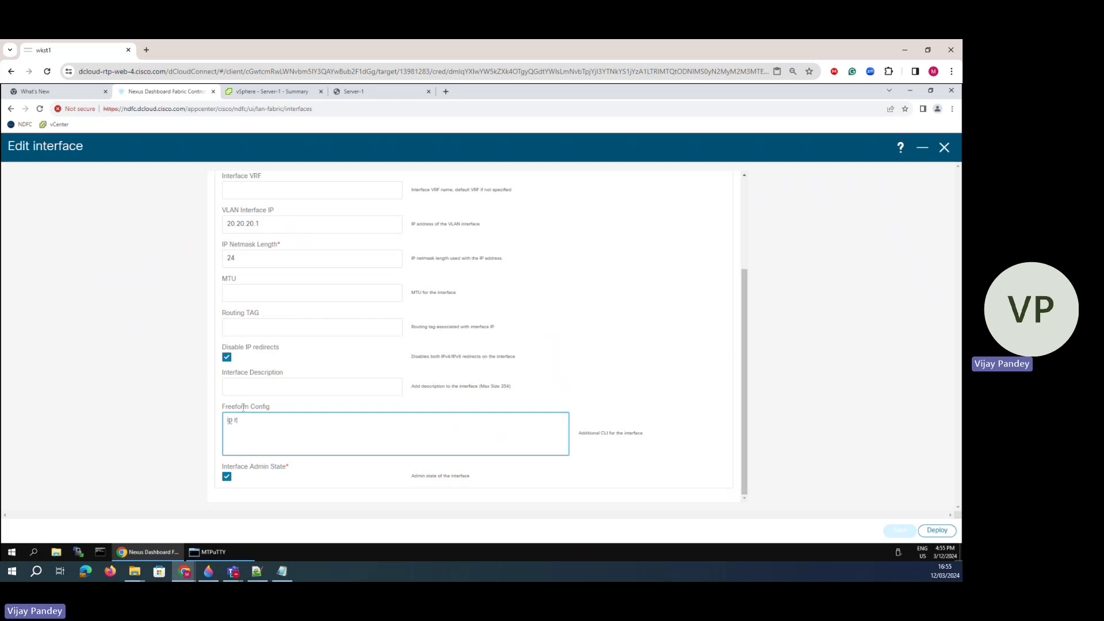
{"action": "type", "text": "ip router ospf 100 area 0"}
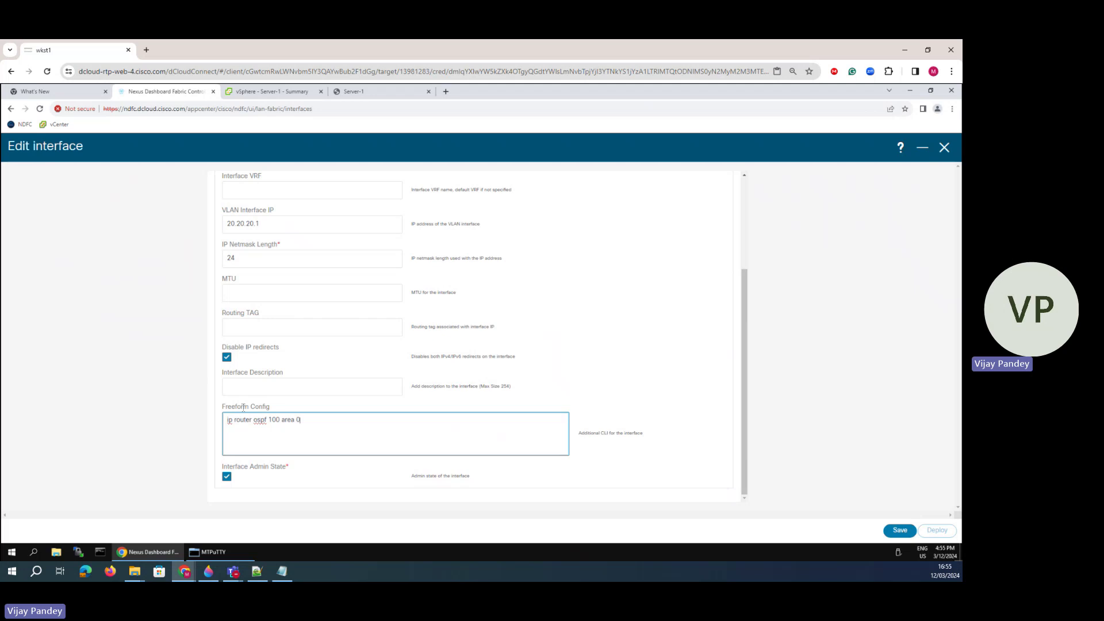
{"action": "left_click", "coordinate": [898, 530]}
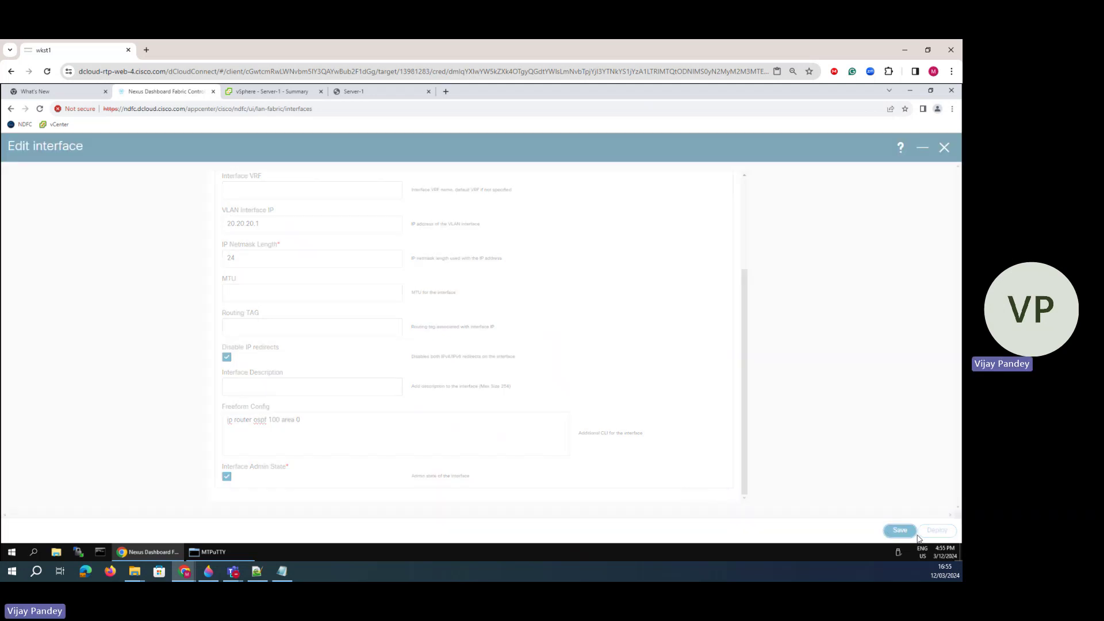
{"action": "left_click", "coordinate": [226, 551]}
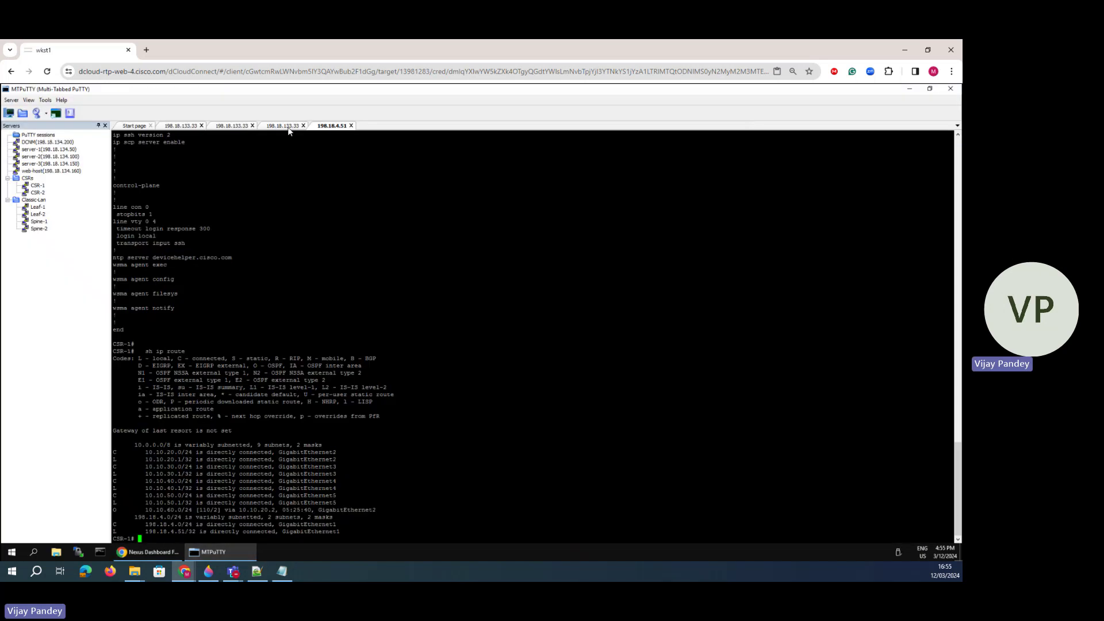
- Show Spine-1's Vlan20 running config: 20.20.20.1/24, HSRP group 20, virtual IP 20.20.20.254
{"action": "left_click", "coordinate": [283, 126]}
{"action": "left_click", "coordinate": [232, 126]}
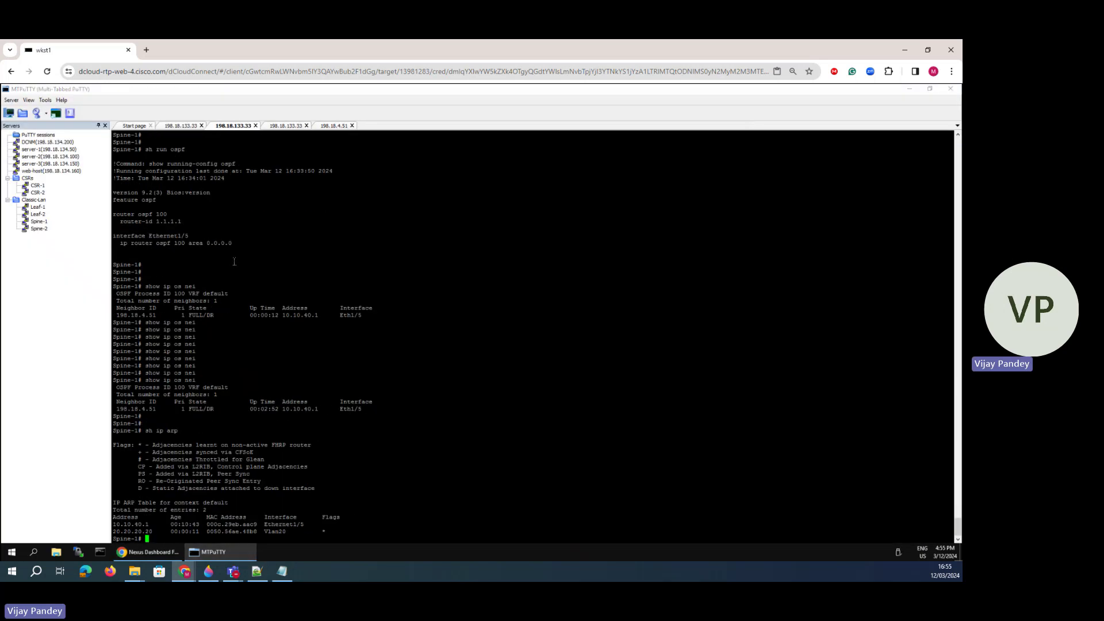
{"action": "type", "text": "4"}
{"action": "key", "text": "Return"}
{"action": "key", "text": "Return"}
{"action": "key", "text": "Return"}
{"action": "key", "text": "Return"}
{"action": "key", "text": "Return"}
{"action": "type", "text": "s"}
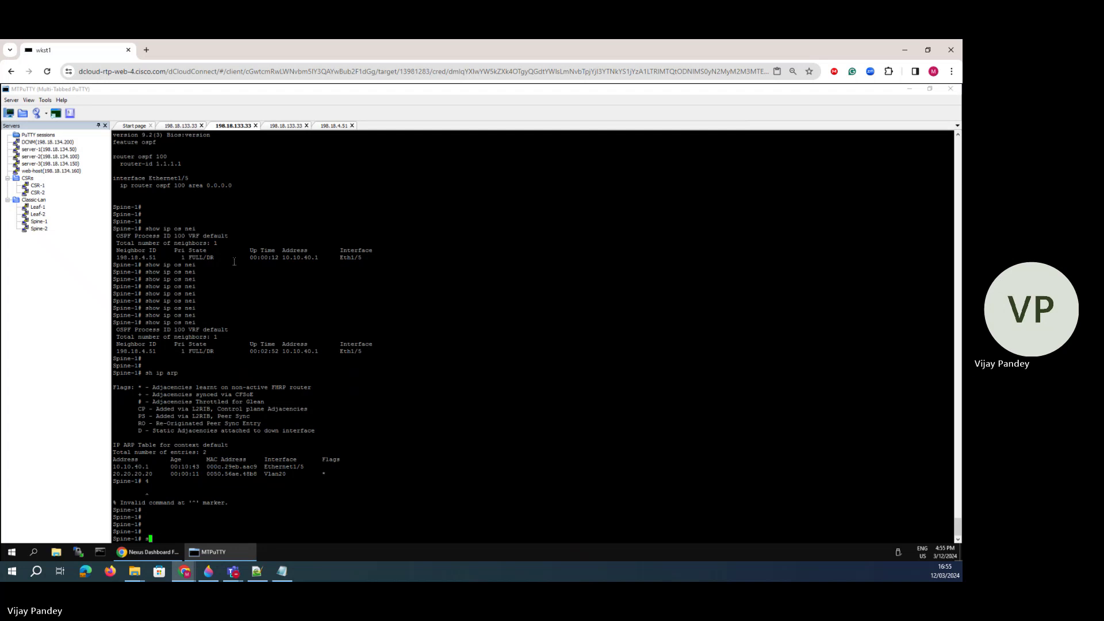
{"action": "type", "text": "h run int vlan"}
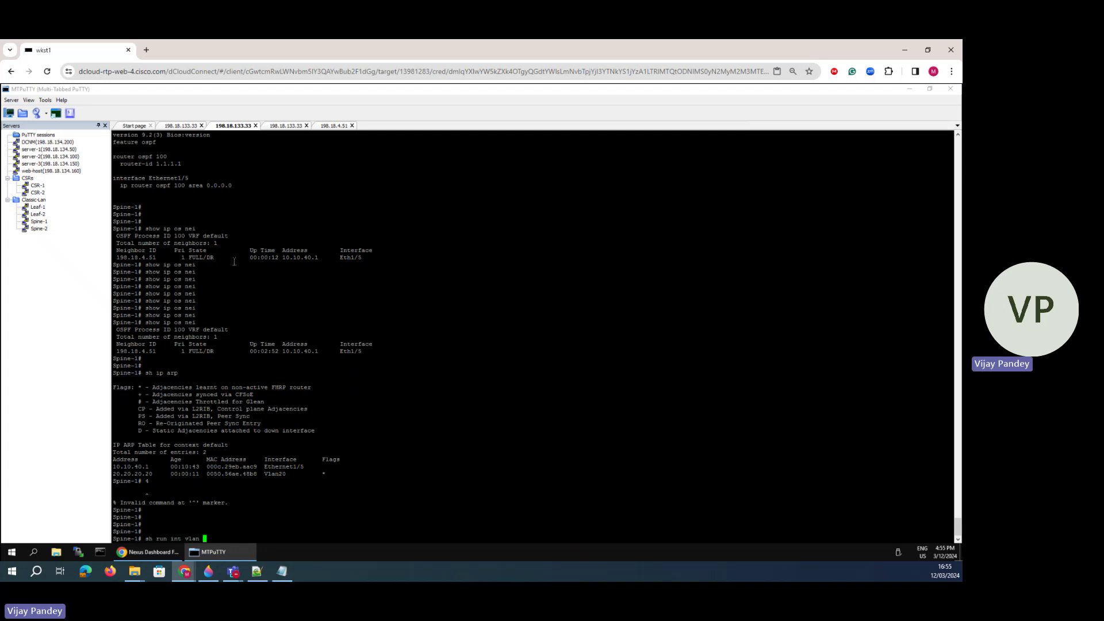
{"action": "type", "text": " 20"}
{"action": "key", "text": "Return"}
{"action": "left_click_drag", "start_coordinate": [183, 525], "coordinate": [114, 467]}
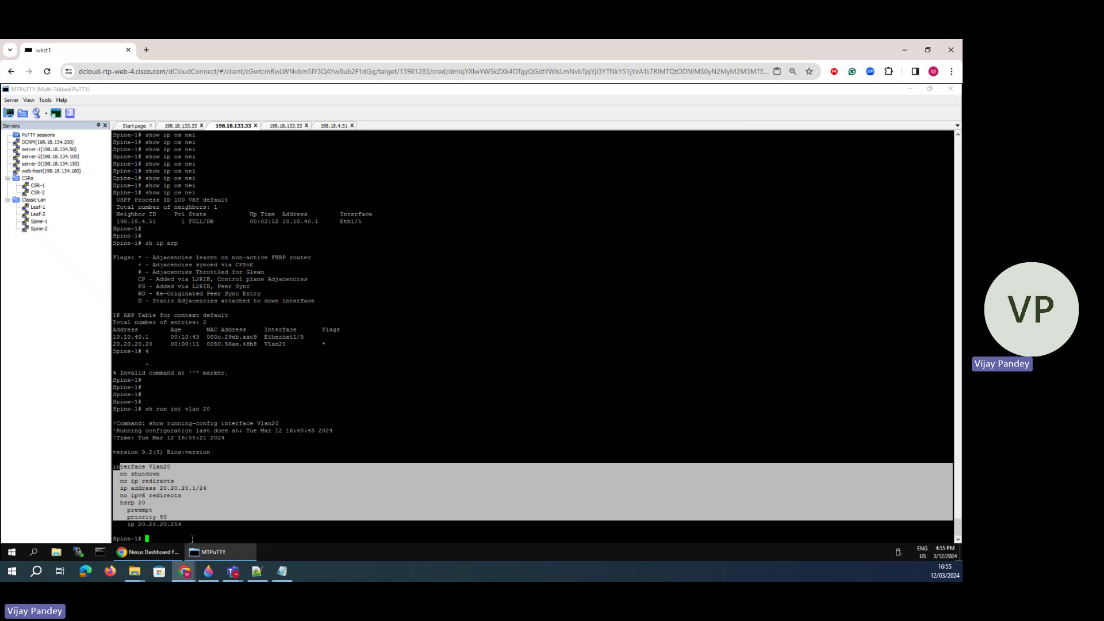
- Deploy the saved Vlan20 change to Spine-1 from the fabric controller
{"action": "left_click", "coordinate": [158, 552]}
{"action": "left_click", "coordinate": [942, 530]}
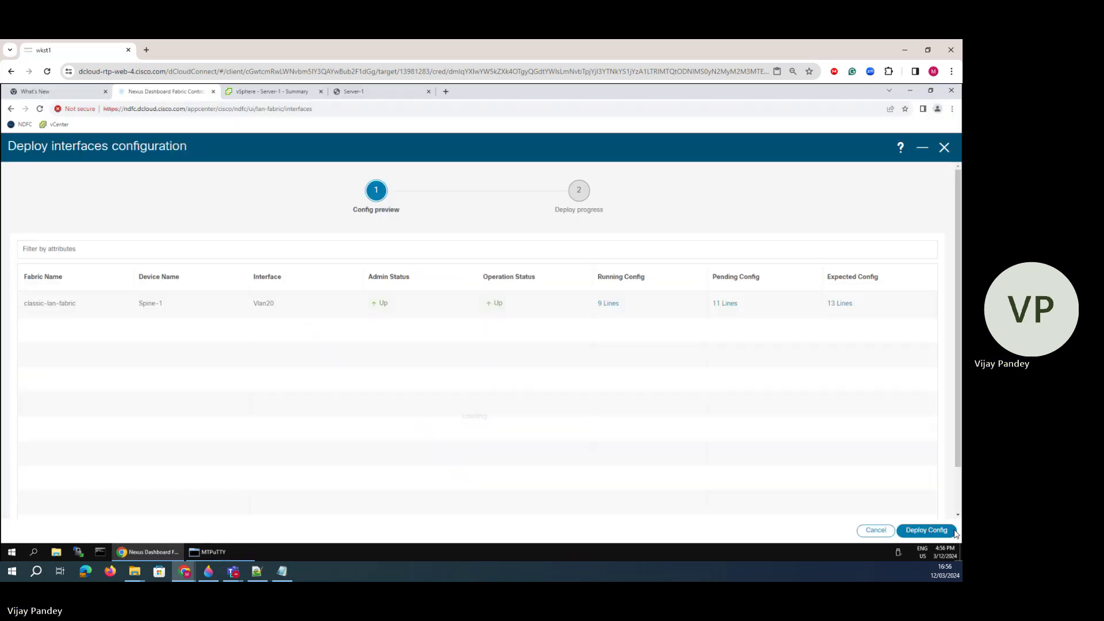
{"action": "left_click", "coordinate": [906, 534]}
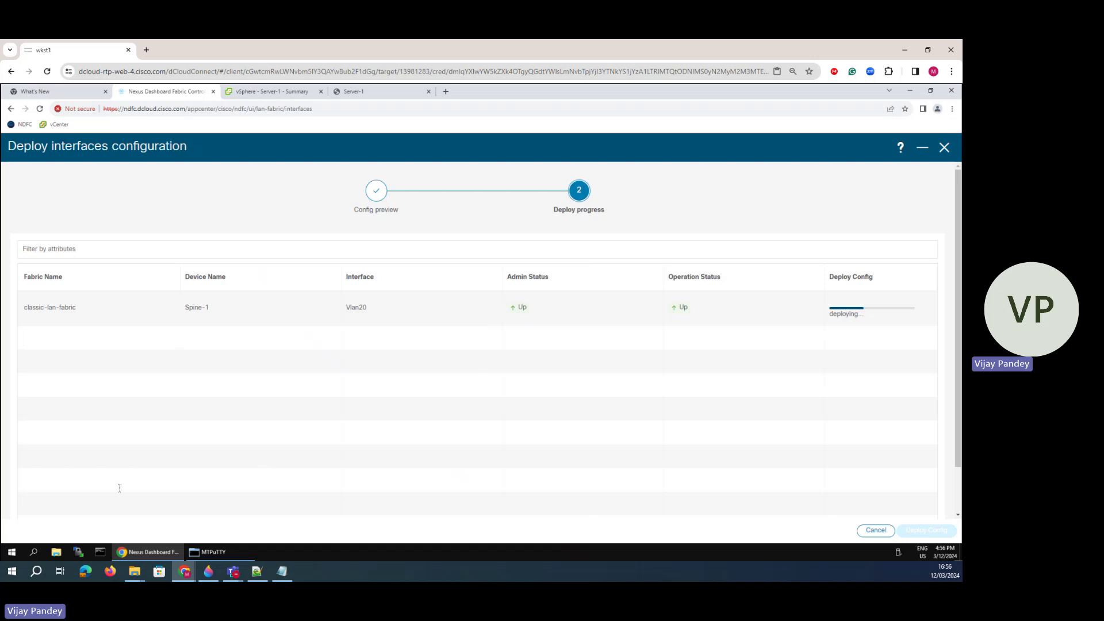
{"action": "left_click", "coordinate": [212, 552]}
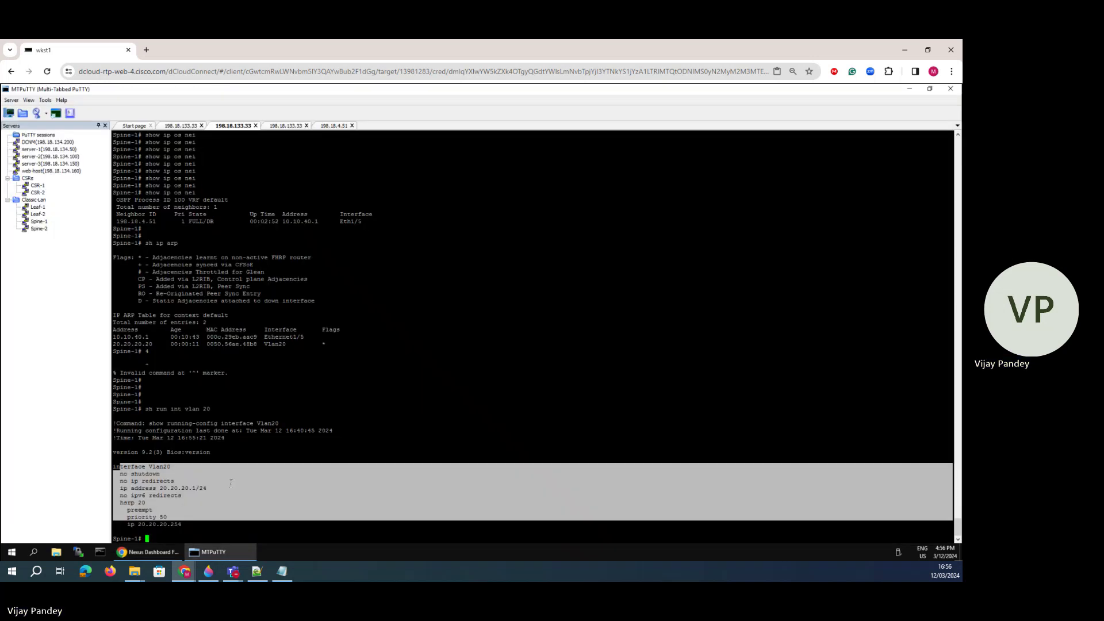
- Re-run sh run int vlan 20 to confirm Vlan20 now has OSPF 100 area 0.0.0.0
{"action": "key", "text": "Up"}
{"action": "key", "text": "Return"}
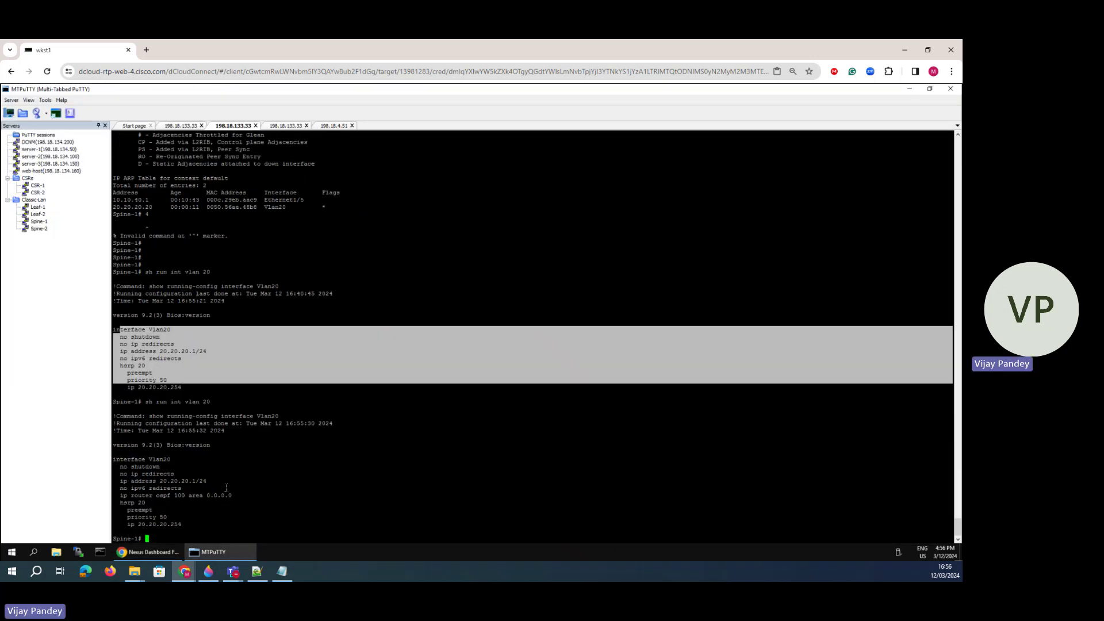
{"action": "left_click_drag", "start_coordinate": [177, 499], "coordinate": [132, 499]}
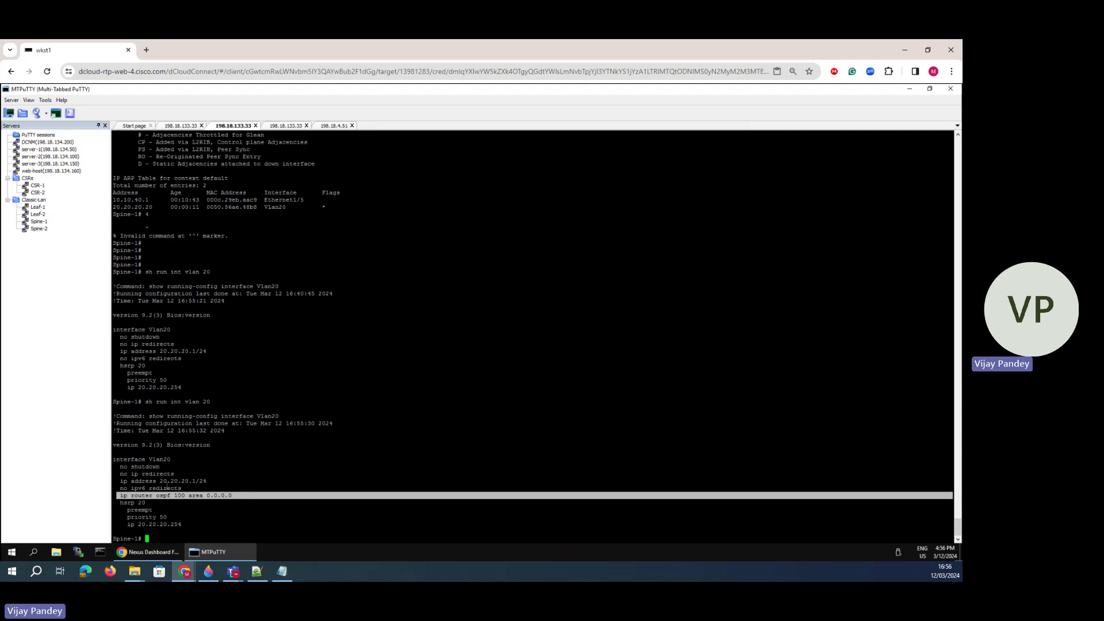
{"action": "left_click_drag", "start_coordinate": [196, 481], "coordinate": [164, 482]}
- Show CSR-1's routing table with 20.20.20.0/24 learned via OSPF on GigabitEthernet4
{"action": "left_click", "coordinate": [327, 125]}
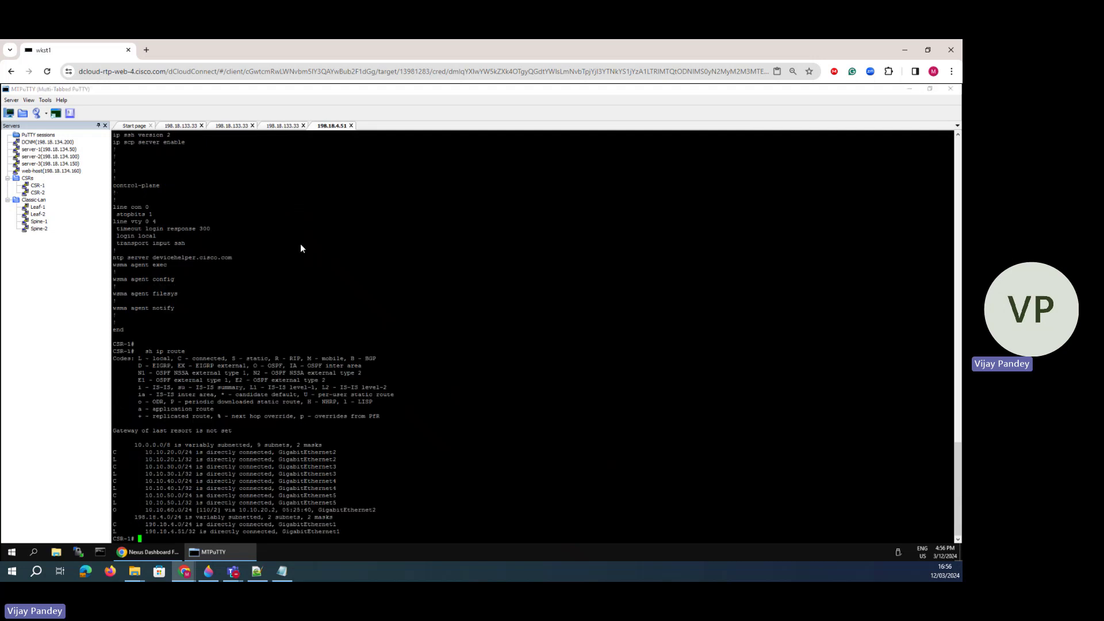
{"action": "type", "text": "sh ip route"}
{"action": "key", "text": "Return"}
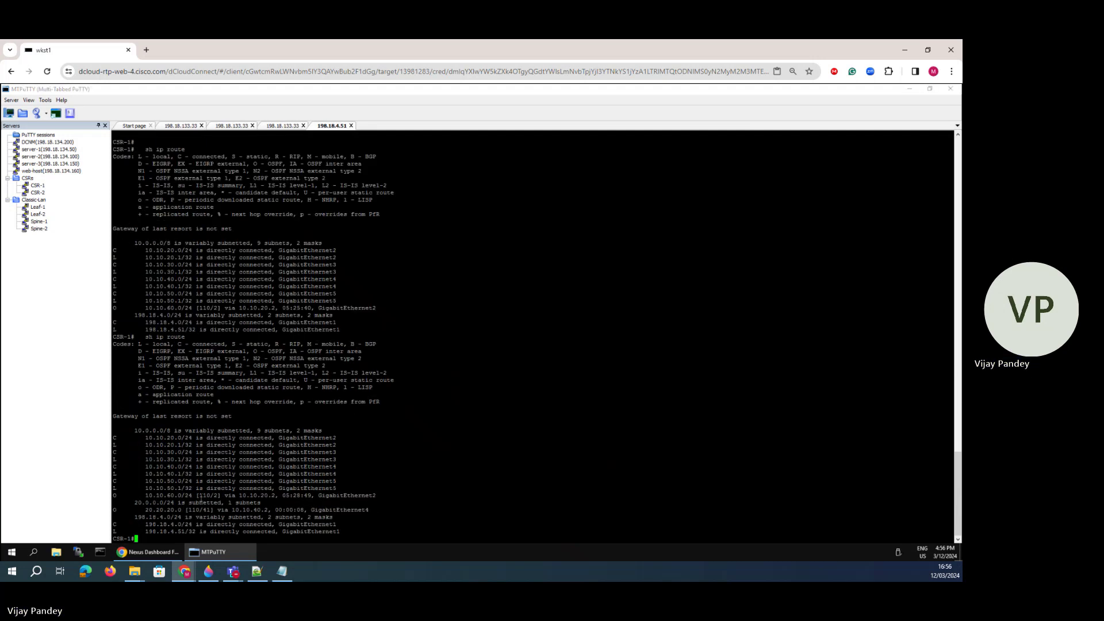
{"action": "left_click_drag", "start_coordinate": [114, 509], "coordinate": [286, 510]}
- Mark the gi4 link down to Spine-1 on the network diagram, then recheck the terminal output
{"action": "left_click", "coordinate": [208, 571]}
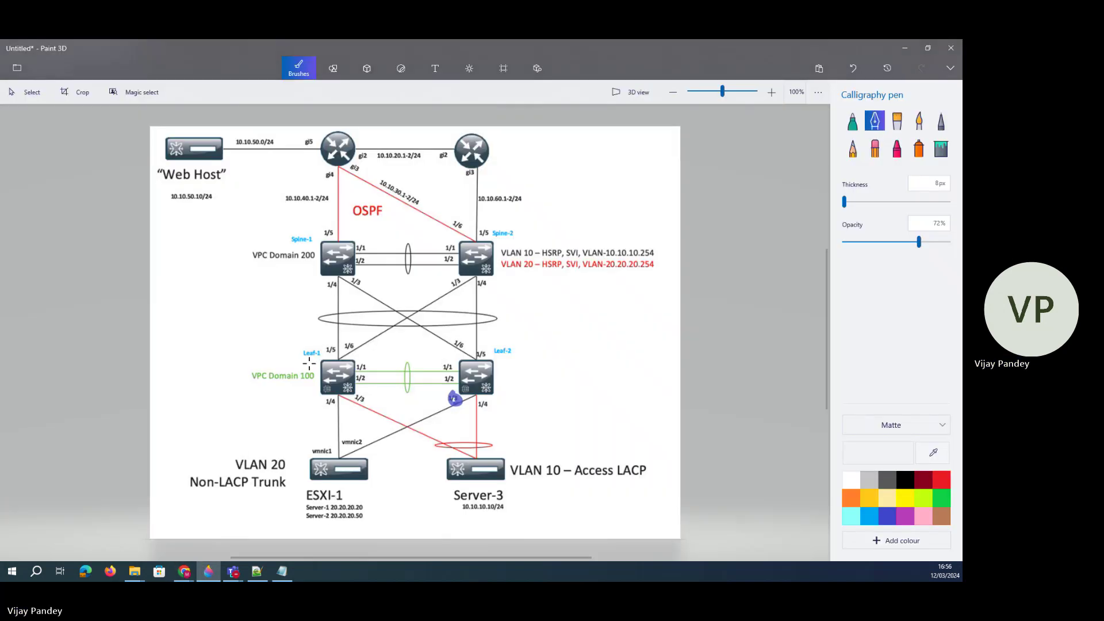
{"action": "mouse_move", "coordinate": [339, 170]}
{"action": "left_mouse_down"}
{"action": "mouse_move", "coordinate": [342, 259]}
{"action": "mouse_move", "coordinate": [345, 239]}
{"action": "left_mouse_up"}
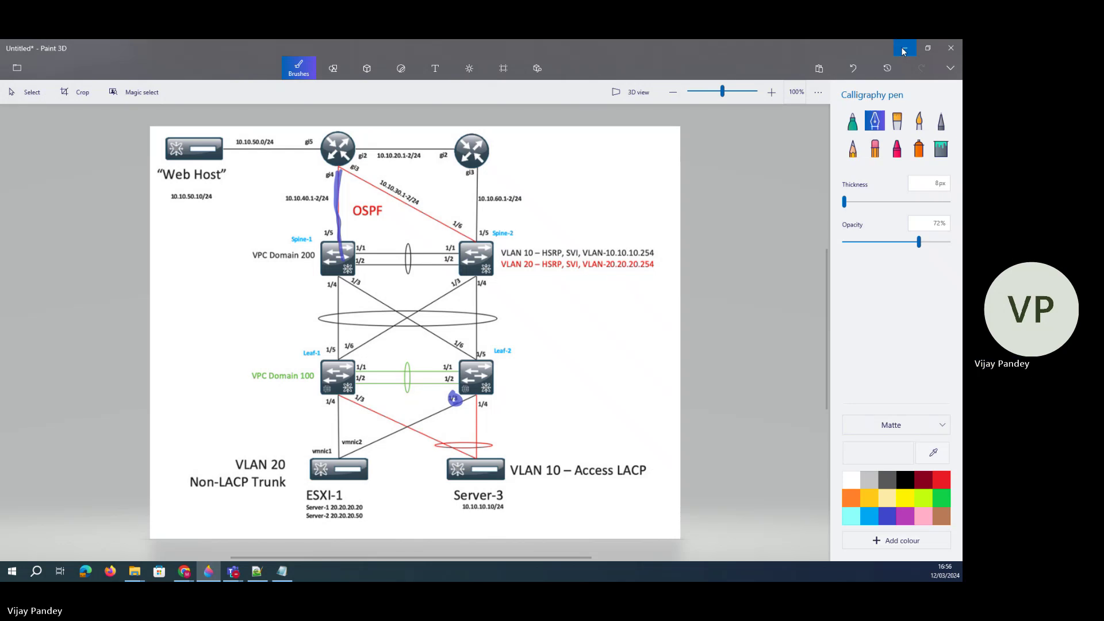
{"action": "left_click", "coordinate": [184, 571]}
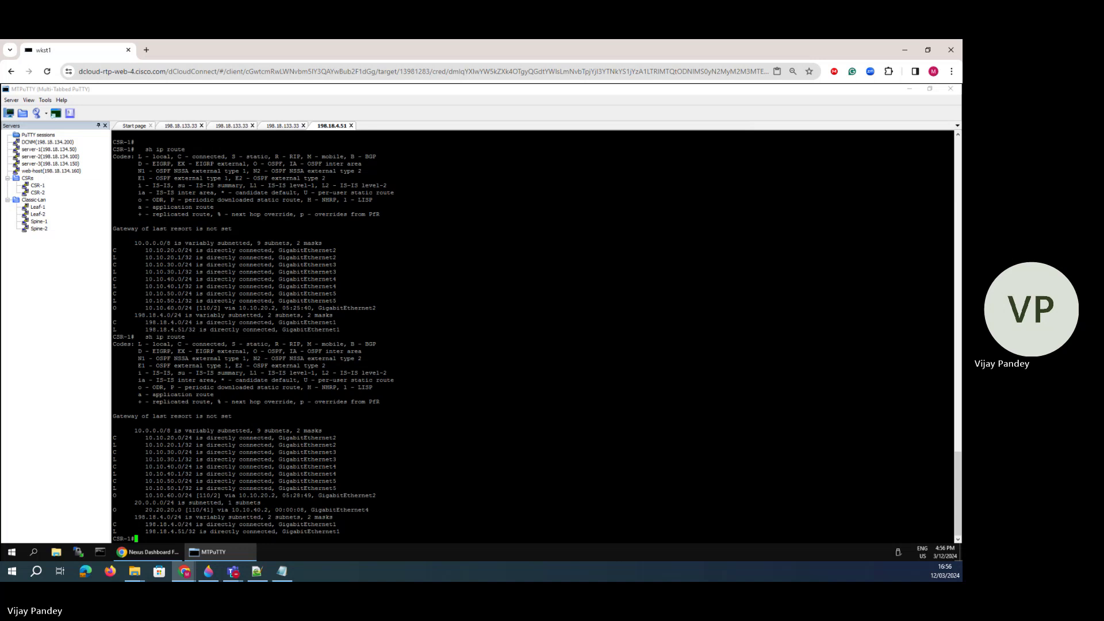
- On the diagram, underline Server-3 and circle port 1/3 under Leaf-1 and port 1/4 under Leaf-2
{"action": "left_click", "coordinate": [208, 571]}
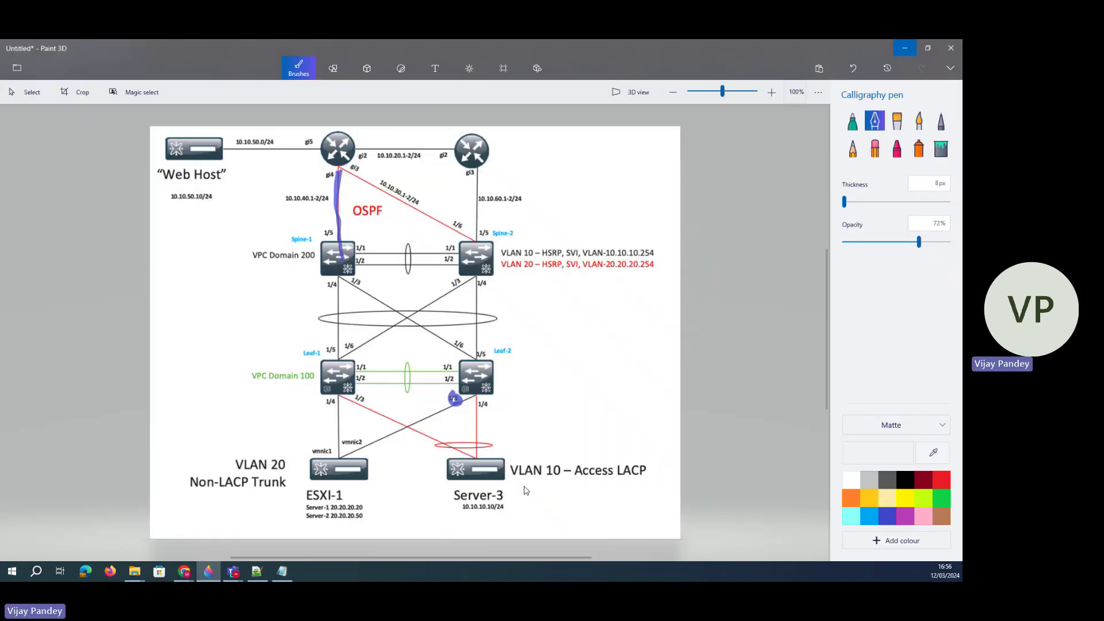
{"action": "mouse_move", "coordinate": [504, 484]}
{"action": "left_mouse_down"}
{"action": "mouse_move", "coordinate": [519, 472]}
{"action": "mouse_move", "coordinate": [482, 495]}
{"action": "mouse_move", "coordinate": [517, 503]}
{"action": "left_mouse_up"}
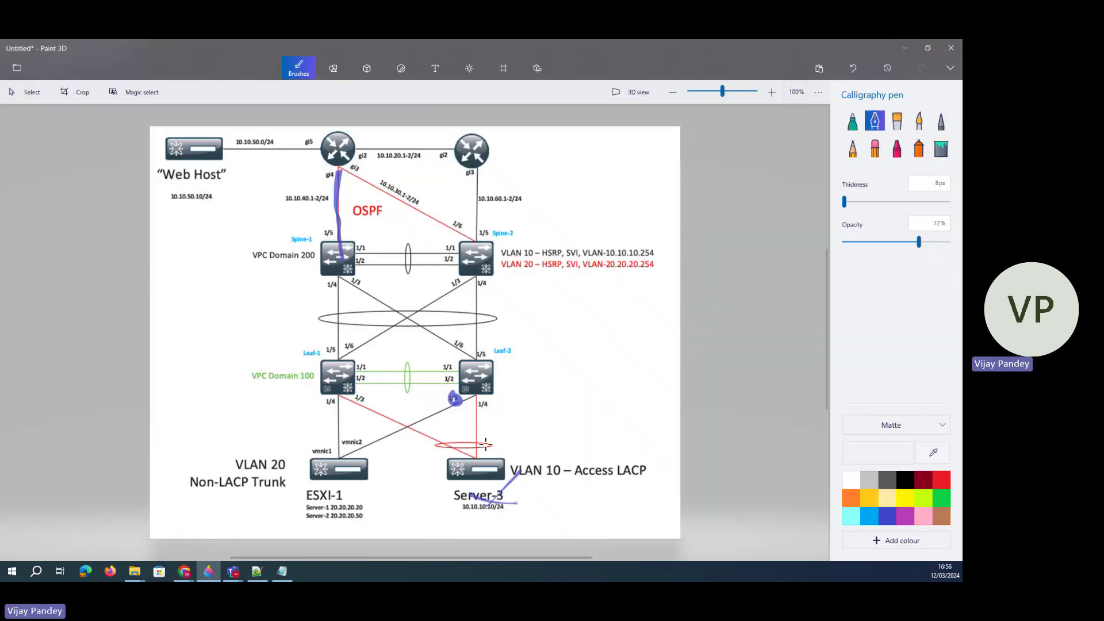
{"action": "left_click_drag", "start_coordinate": [361, 390], "coordinate": [358, 397]}
{"action": "left_click_drag", "start_coordinate": [485, 398], "coordinate": [494, 402]}
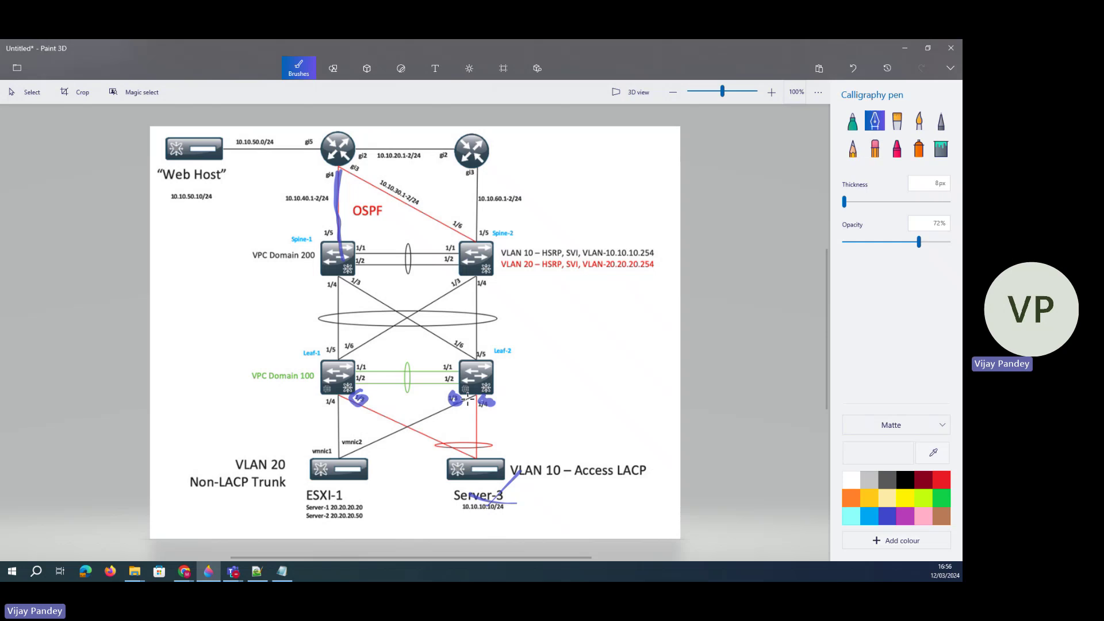
- Undo the stray blue scribbles and circle Leaf-1's 1/4 port
{"action": "mouse_move", "coordinate": [460, 397]}
{"action": "left_mouse_down"}
{"action": "mouse_move", "coordinate": [441, 409]}
{"action": "mouse_move", "coordinate": [478, 402]}
{"action": "left_mouse_up"}
{"action": "left_click", "coordinate": [854, 67]}
{"action": "left_click", "coordinate": [853, 67]}
{"action": "left_click", "coordinate": [854, 67]}
{"action": "left_click", "coordinate": [853, 68]}
{"action": "left_click", "coordinate": [853, 67]}
{"action": "left_click", "coordinate": [854, 67]}
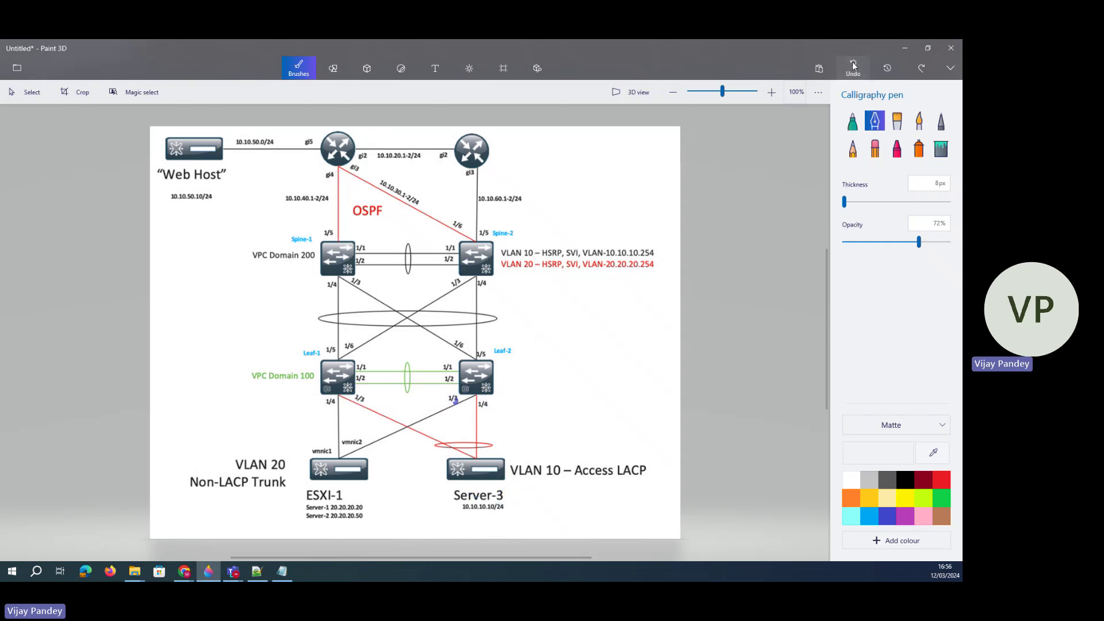
{"action": "left_click_drag", "start_coordinate": [336, 395], "coordinate": [341, 404]}
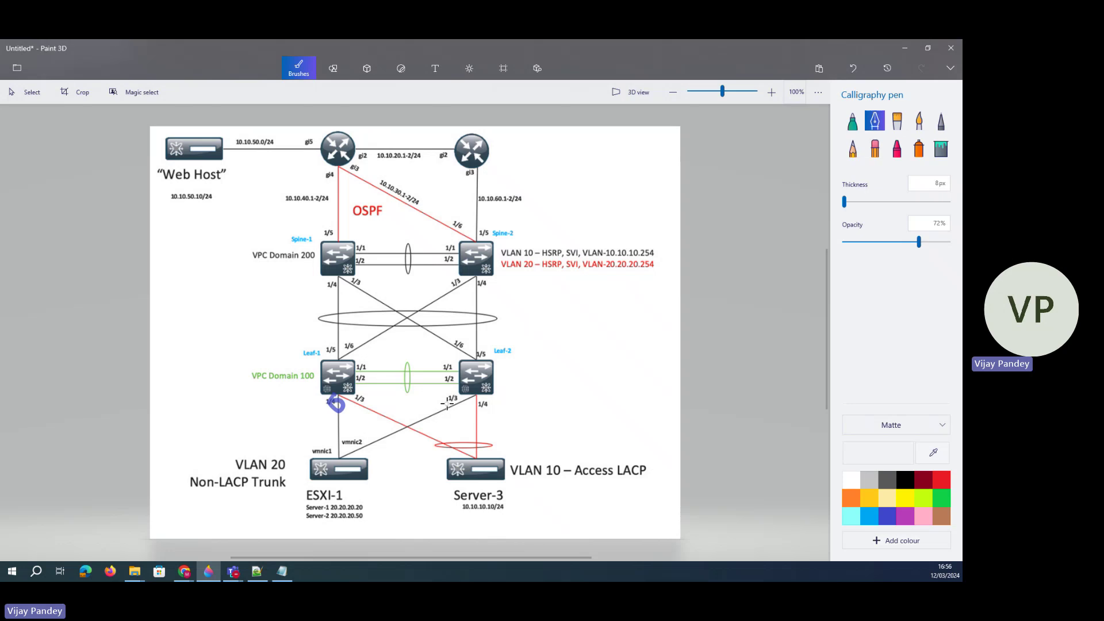
{"action": "mouse_move", "coordinate": [459, 396]}
{"action": "left_mouse_down"}
{"action": "mouse_move", "coordinate": [442, 404]}
{"action": "mouse_move", "coordinate": [458, 403]}
{"action": "left_mouse_up"}
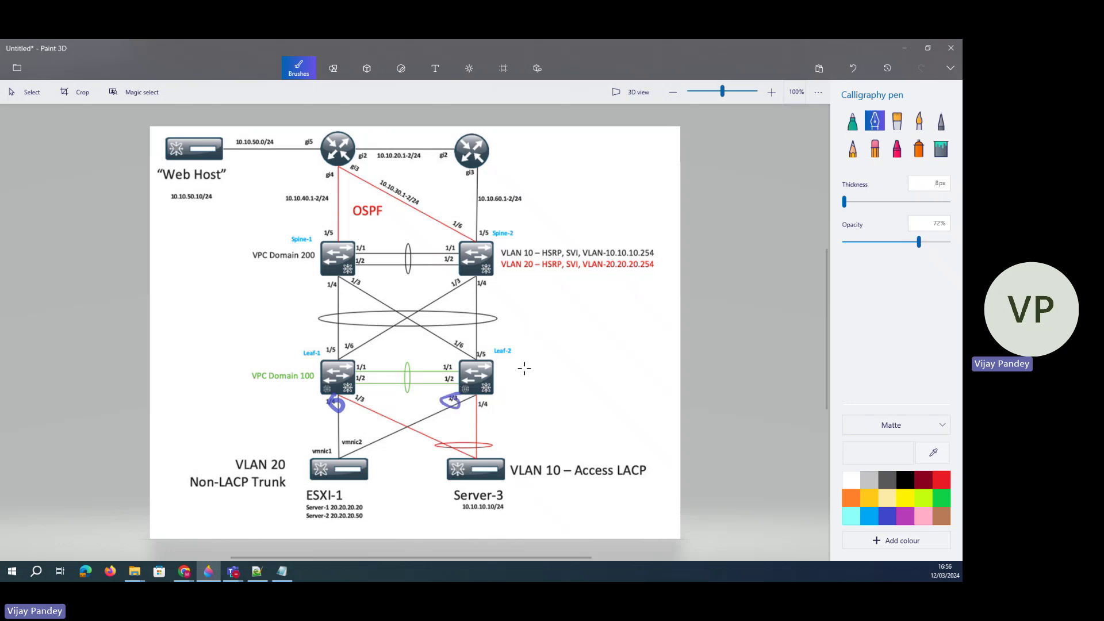
- Draw a blue path from ESXI-1 through Leaf-1 and Spine-1 to the router, then minimise Paint 3D
{"action": "left_click_drag", "start_coordinate": [339, 469], "coordinate": [343, 144]}
{"action": "mouse_move", "coordinate": [336, 469]}
{"action": "left_mouse_down"}
{"action": "mouse_move", "coordinate": [397, 427]}
{"action": "mouse_move", "coordinate": [368, 454]}
{"action": "left_mouse_up"}
{"action": "left_click", "coordinate": [904, 48]}
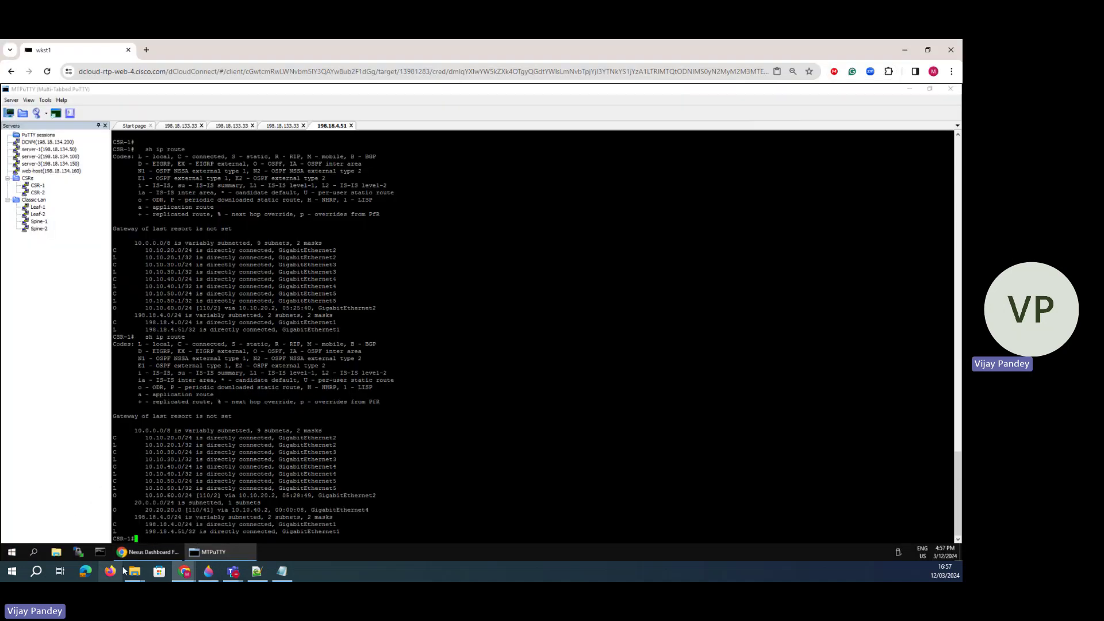
- Bring Nexus Dashboard's Edit interface form, with VLAN IP 20.20.20.1/24, back to the front
{"action": "left_click", "coordinate": [149, 552]}
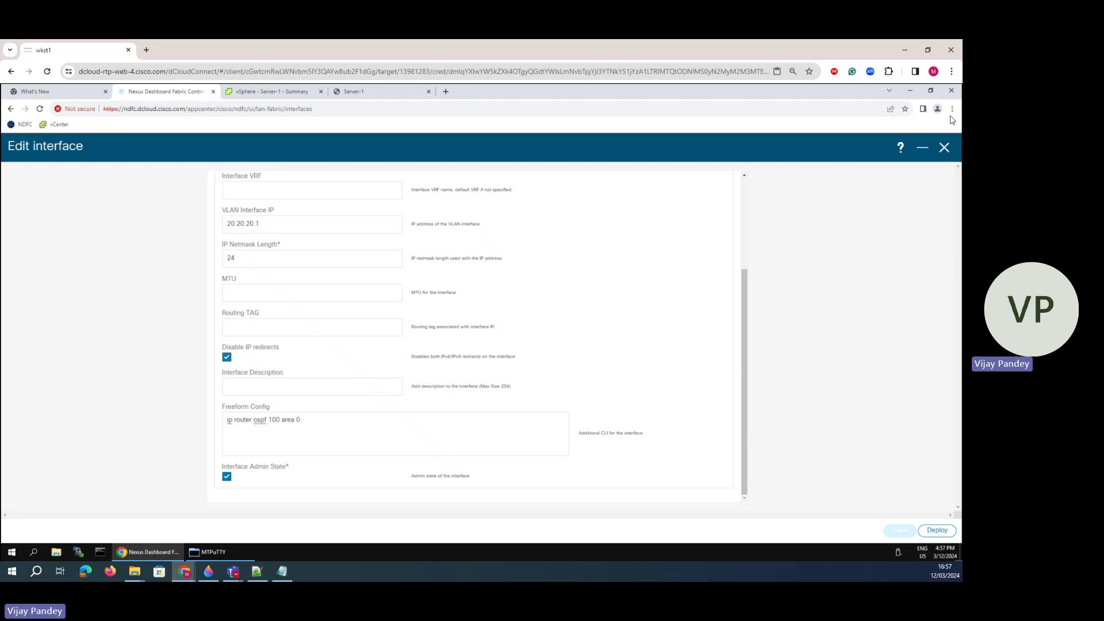
- Close the interface editor and remove the Device Name == Spine-1 filter
{"action": "left_click", "coordinate": [944, 148]}
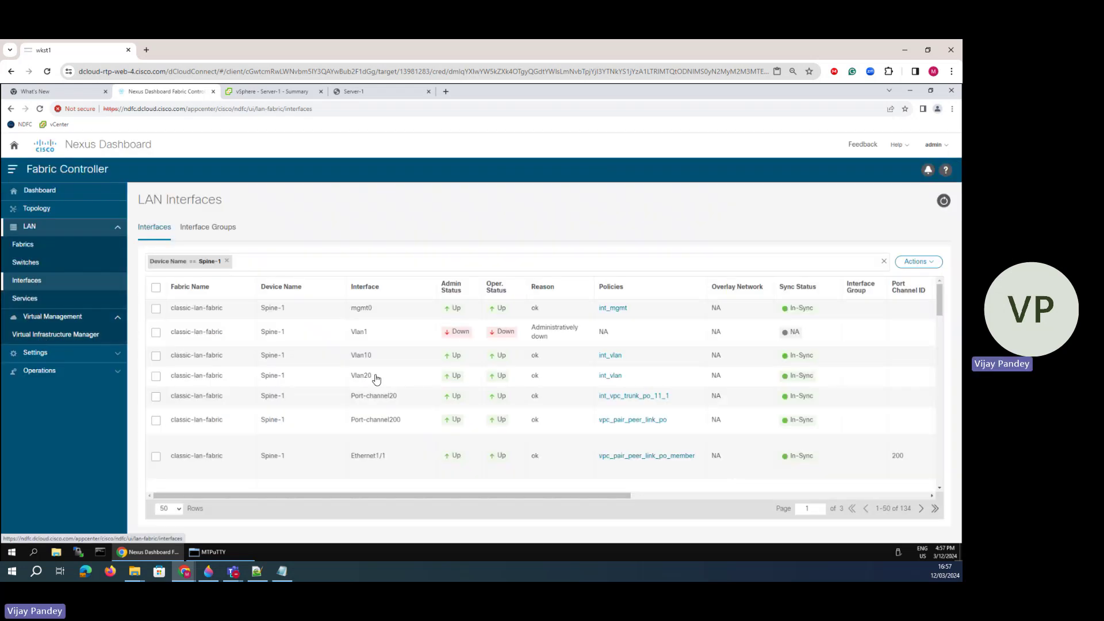
{"action": "double_click", "coordinate": [212, 262]}
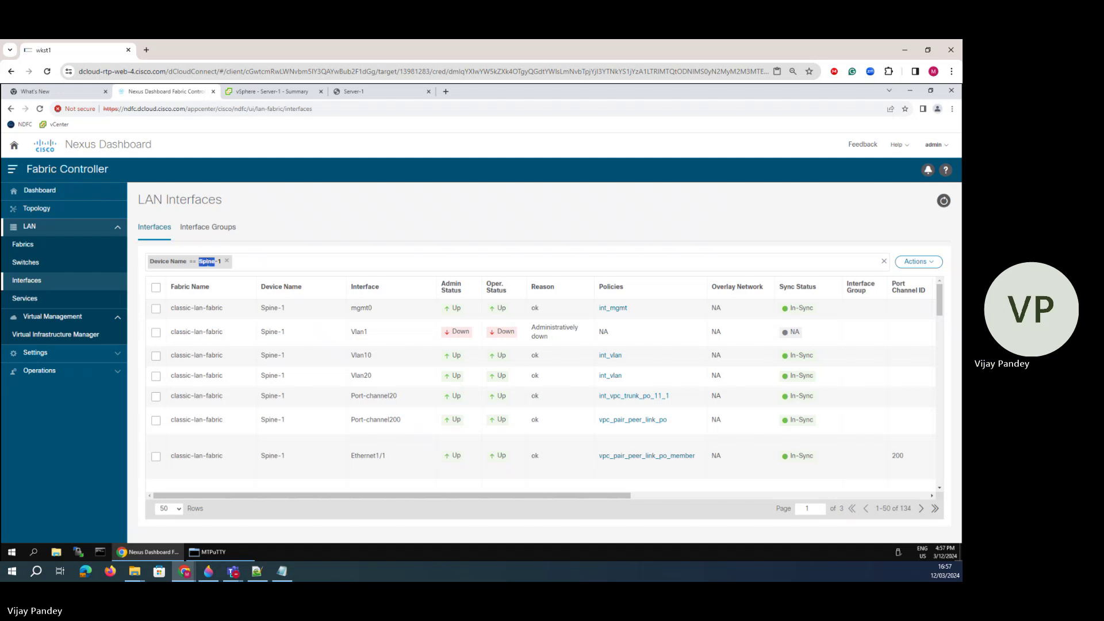
{"action": "double_click", "coordinate": [179, 261]}
{"action": "left_click", "coordinate": [226, 263]}
{"action": "left_click", "coordinate": [226, 262]}
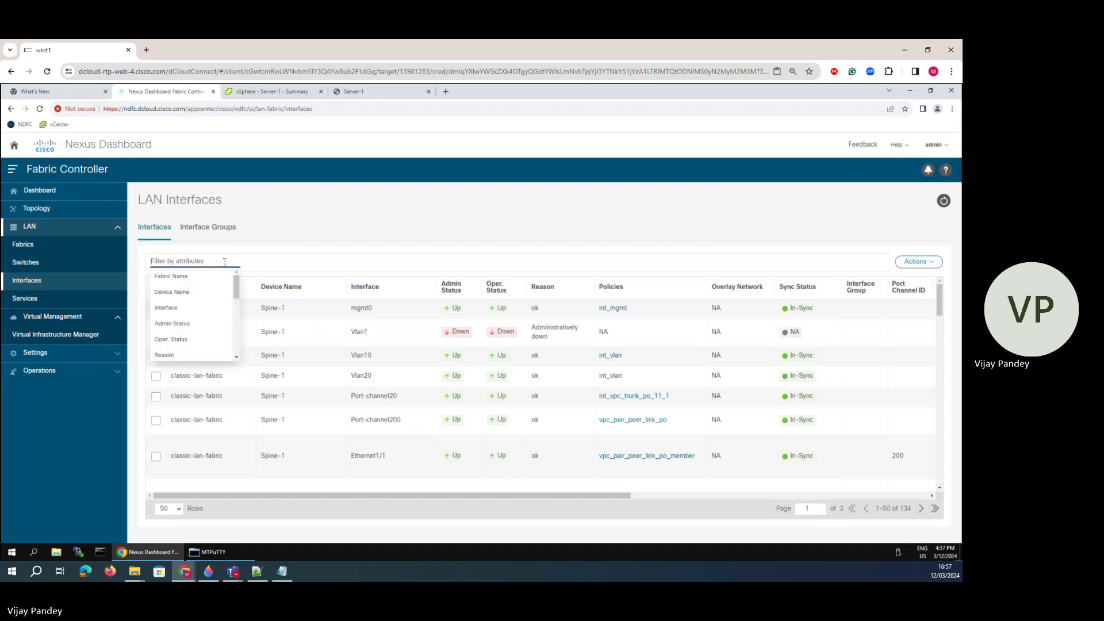
- Filter the LAN Interfaces list to Device Name == Leaf-2, showing 131 interfaces
{"action": "left_click", "coordinate": [181, 293]}
{"action": "left_click", "coordinate": [202, 283]}
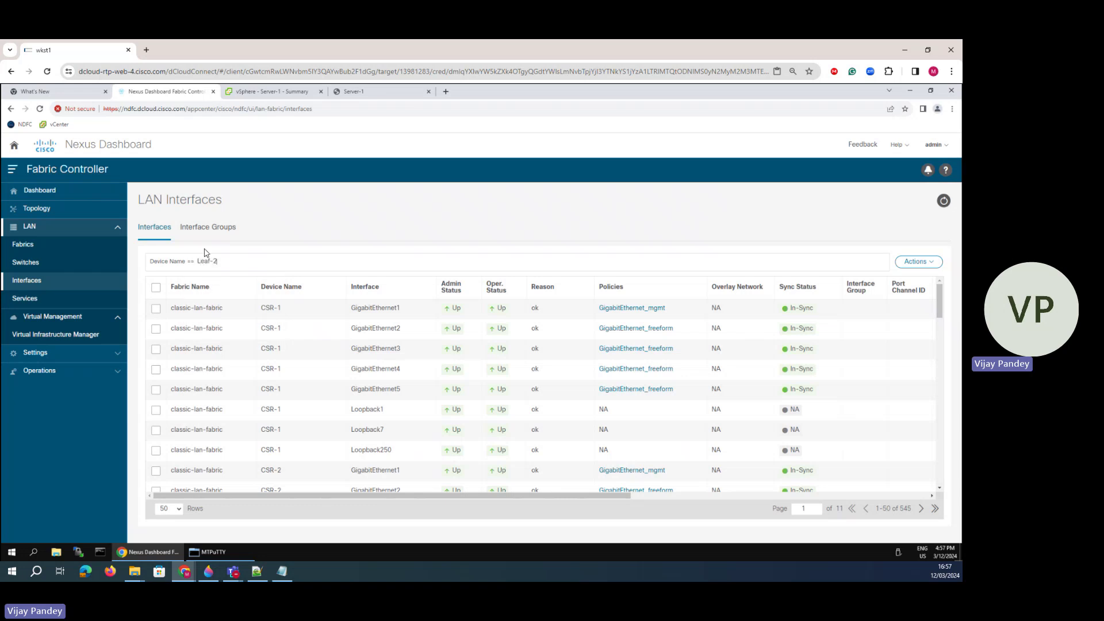
{"action": "key", "text": "Return"}
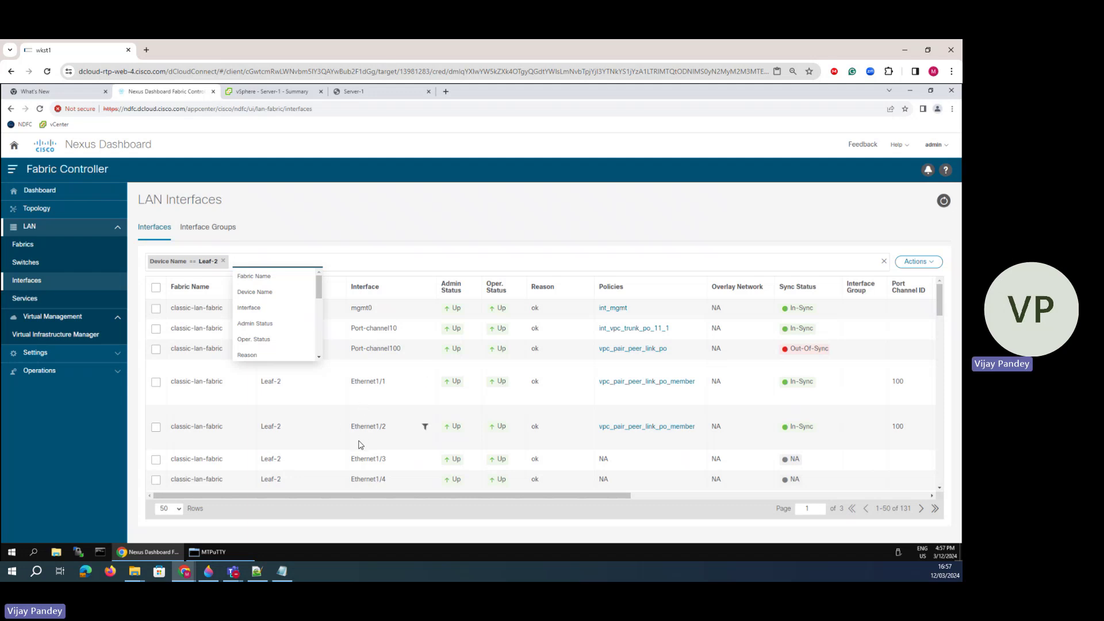
{"action": "left_click", "coordinate": [208, 572]}
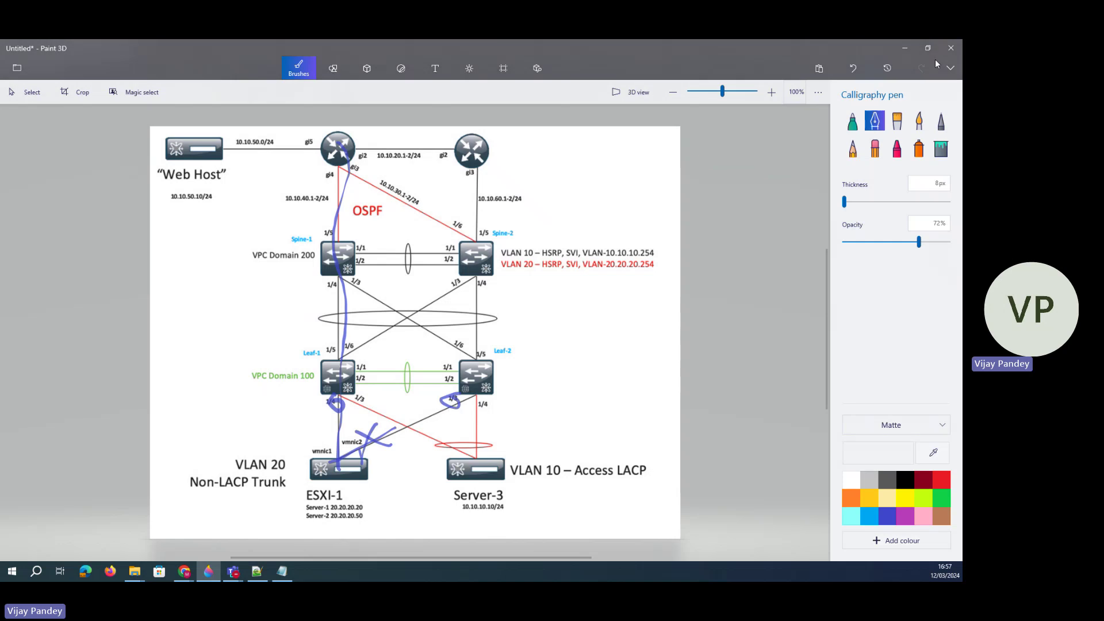
{"action": "left_click", "coordinate": [905, 47]}
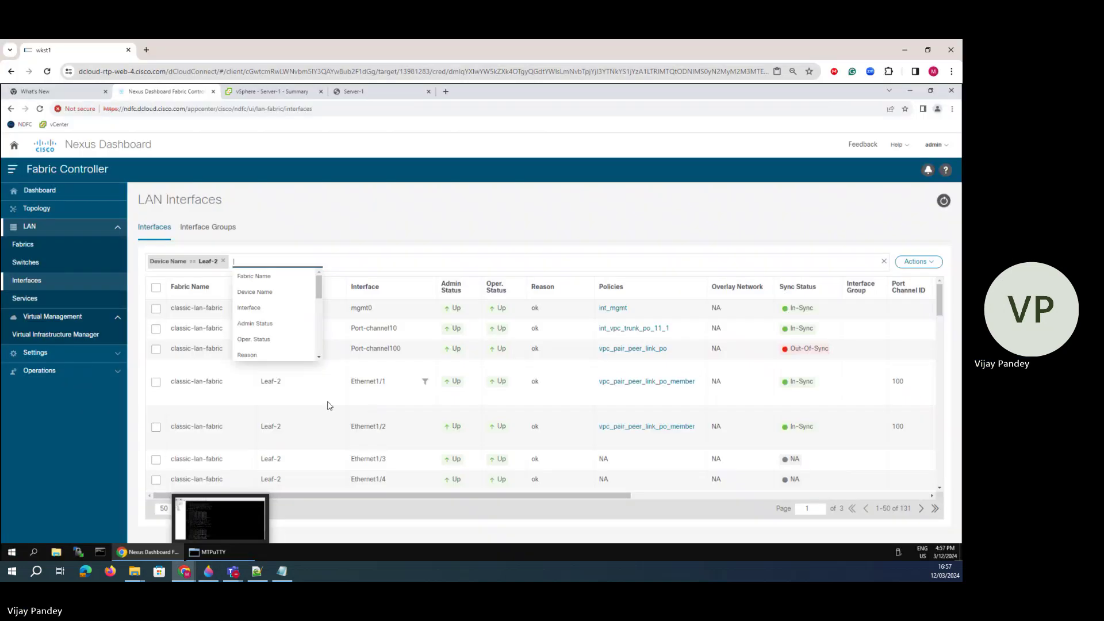
- Edit Leaf-2's Ethernet1/3 and apply the int_trunk_host policy
{"action": "left_click", "coordinate": [156, 460]}
{"action": "left_click", "coordinate": [919, 262]}
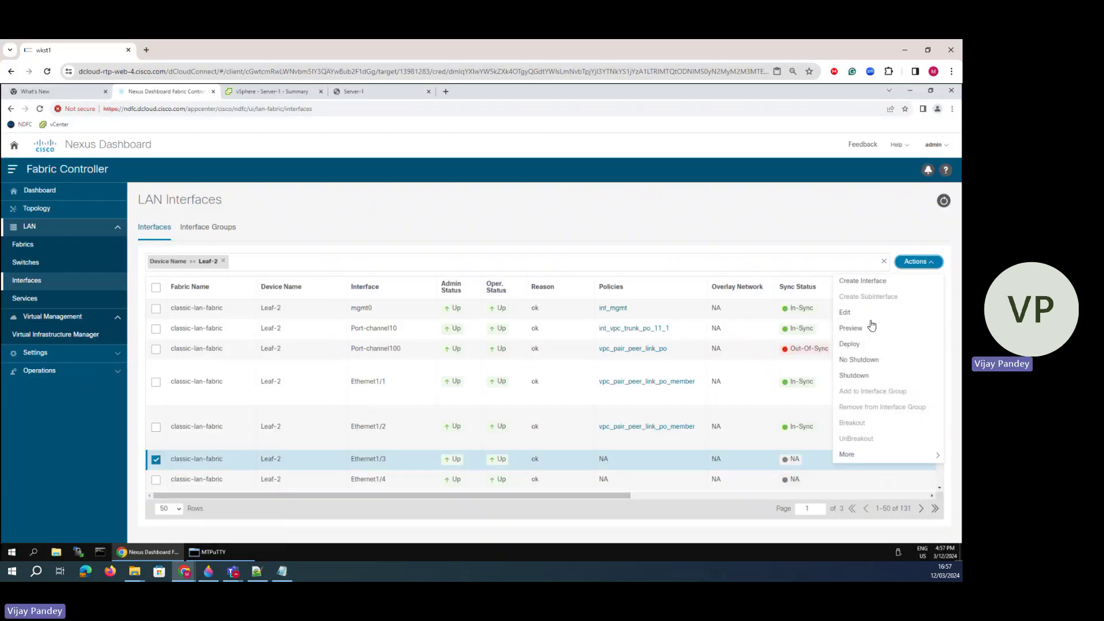
{"action": "left_click", "coordinate": [846, 312]}
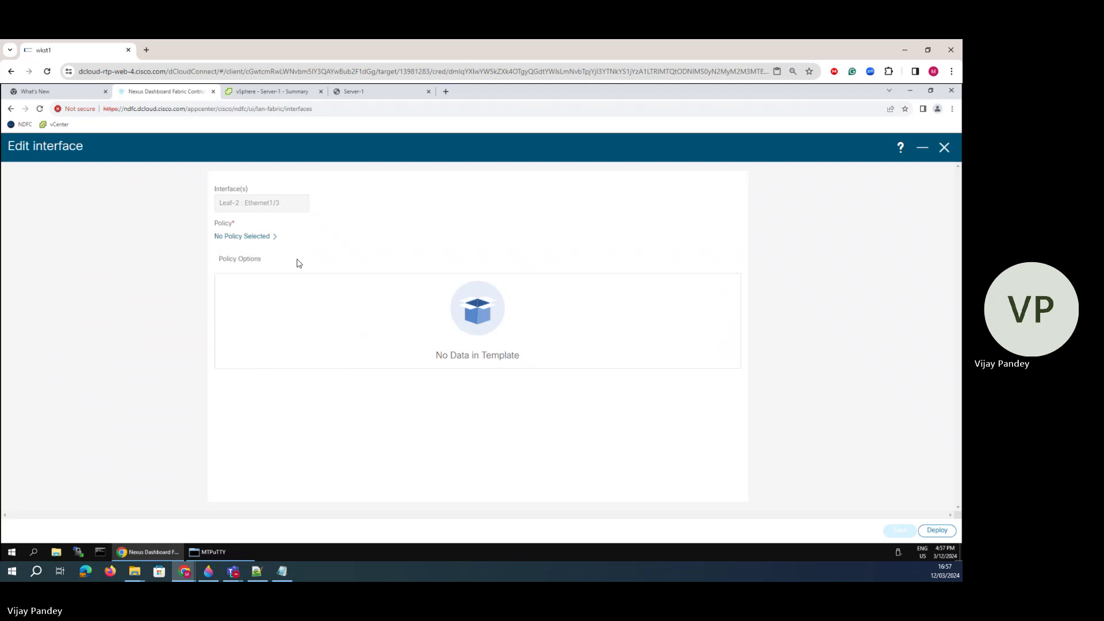
{"action": "left_click", "coordinate": [237, 240]}
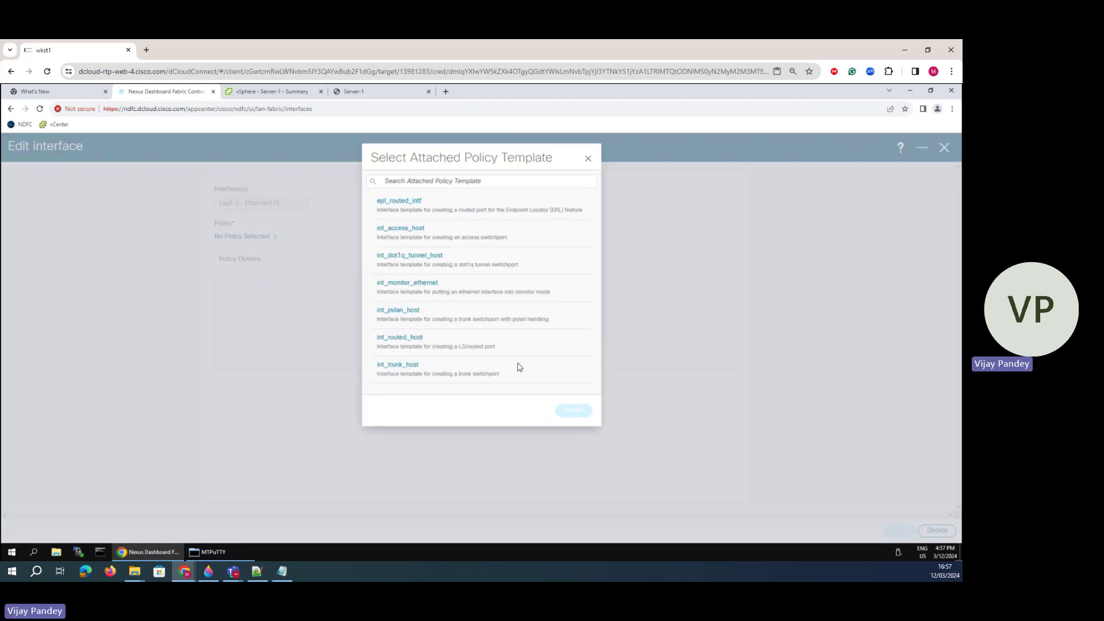
{"action": "left_click", "coordinate": [415, 368]}
{"action": "left_click", "coordinate": [574, 412]}
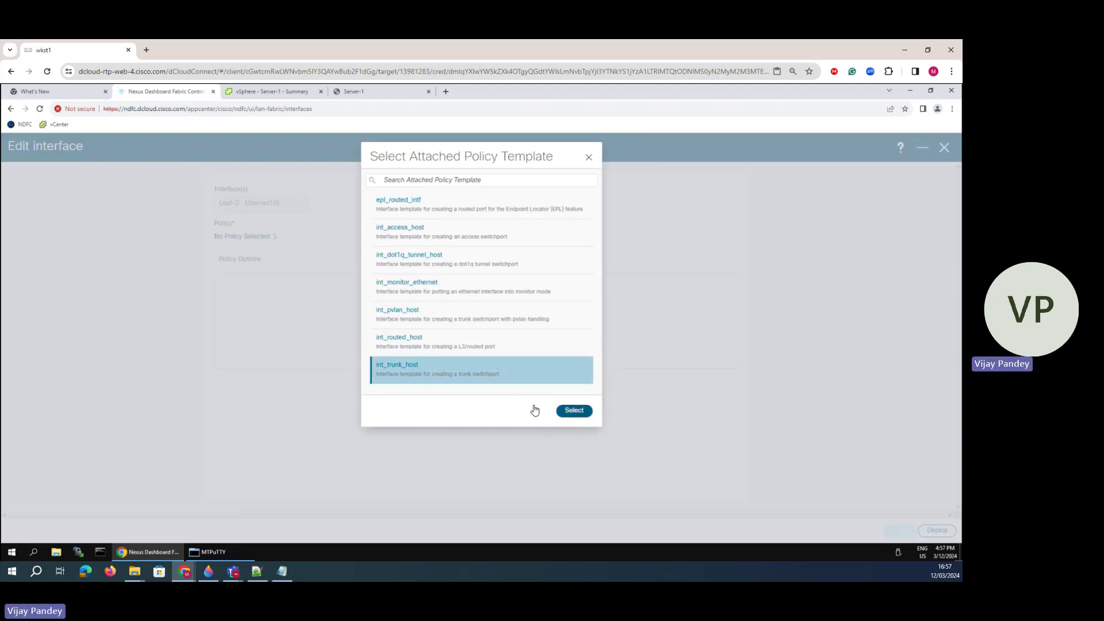
- Set MTU to default, turn off Port Type Fast, and allow all trunk VLANs
{"action": "left_click", "coordinate": [254, 368]}
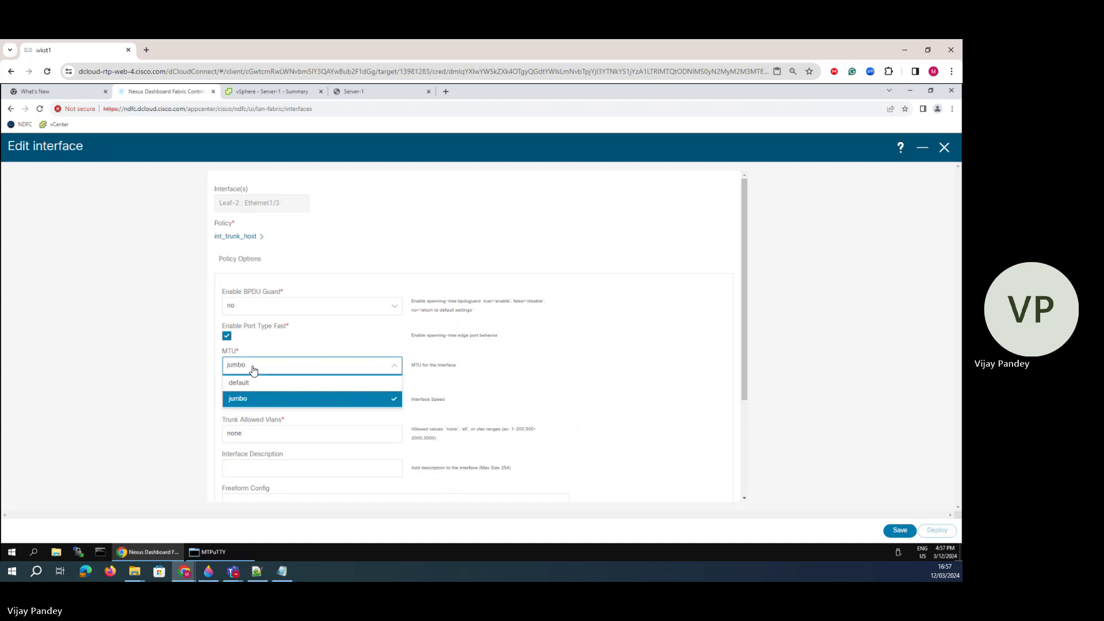
{"action": "left_click", "coordinate": [249, 384]}
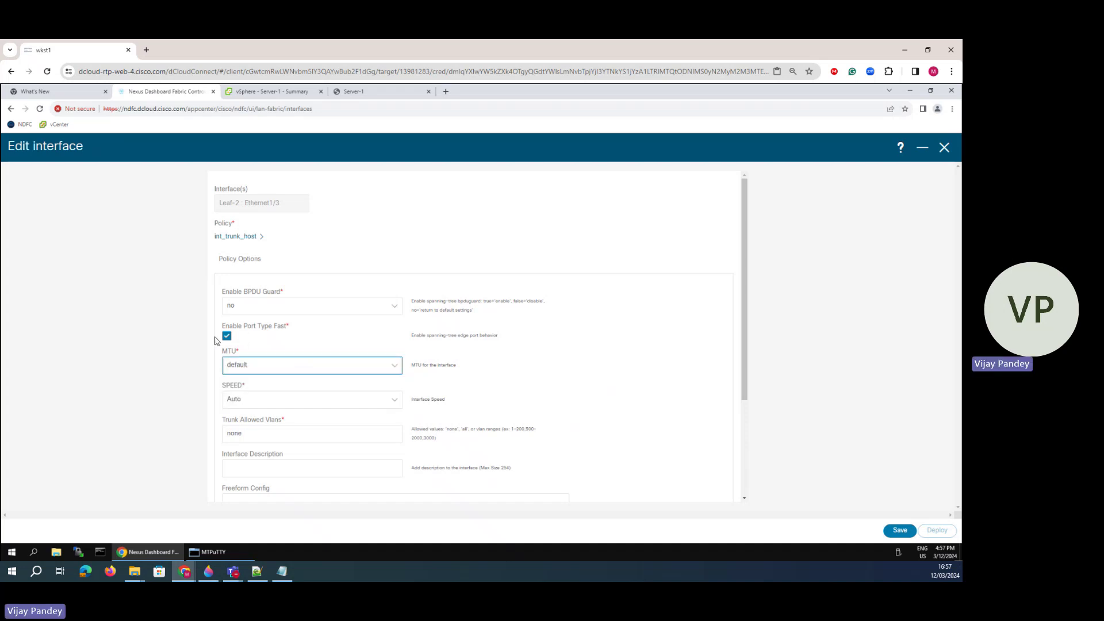
{"action": "left_click", "coordinate": [227, 337]}
{"action": "scroll", "coordinate": [255, 403], "scroll_direction": "down", "scroll_amount": 2}
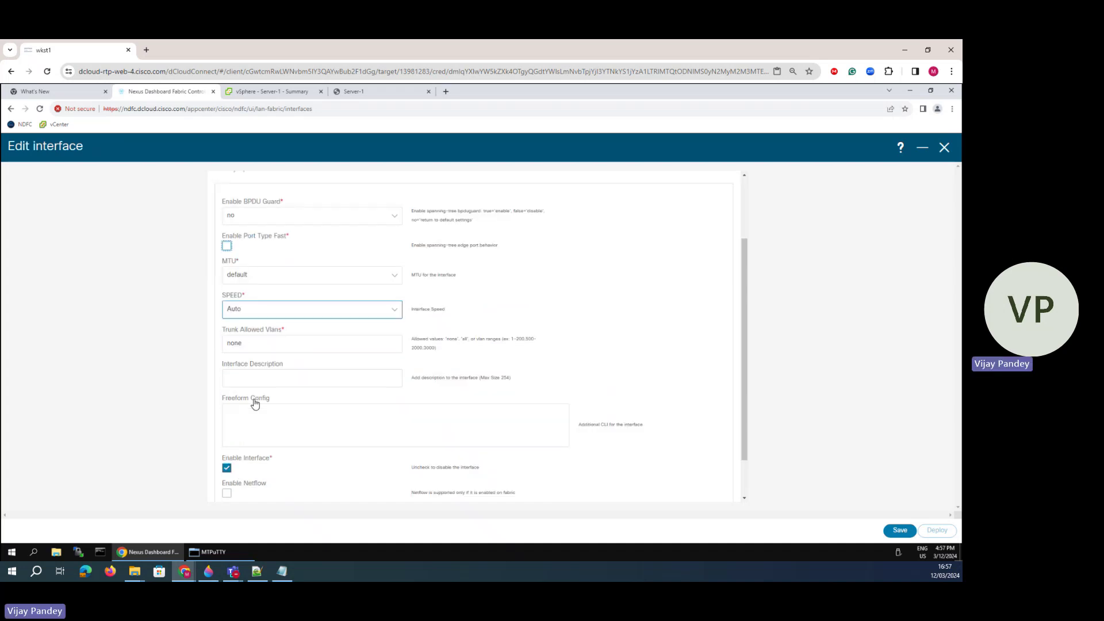
{"action": "double_click", "coordinate": [245, 342]}
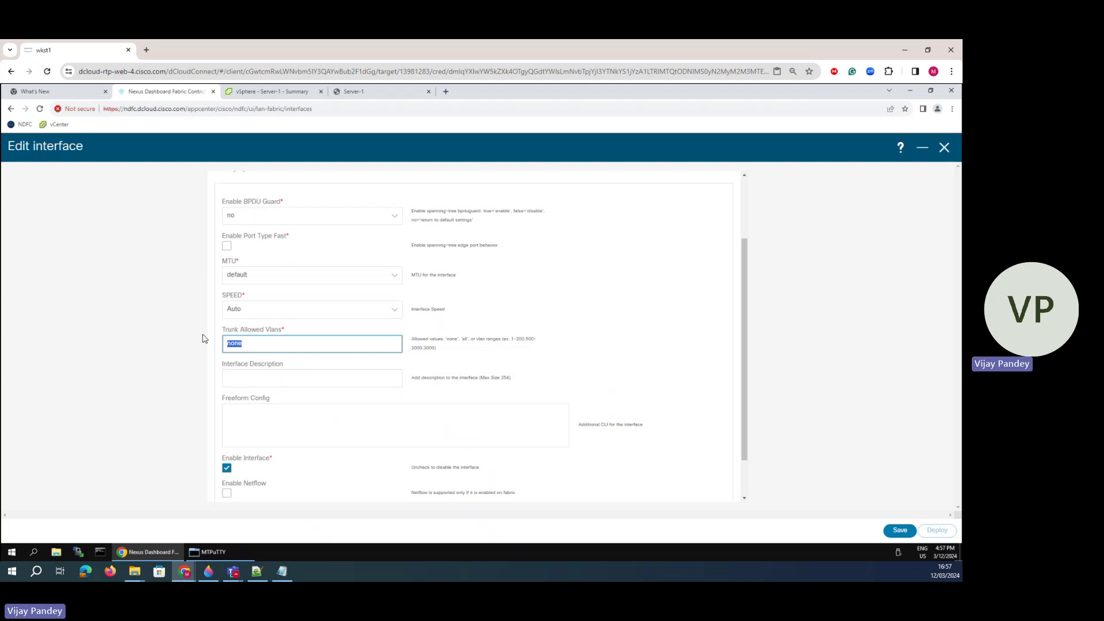
{"action": "type", "text": "all"}
{"action": "scroll", "coordinate": [292, 440], "scroll_direction": "down", "scroll_amount": 1}
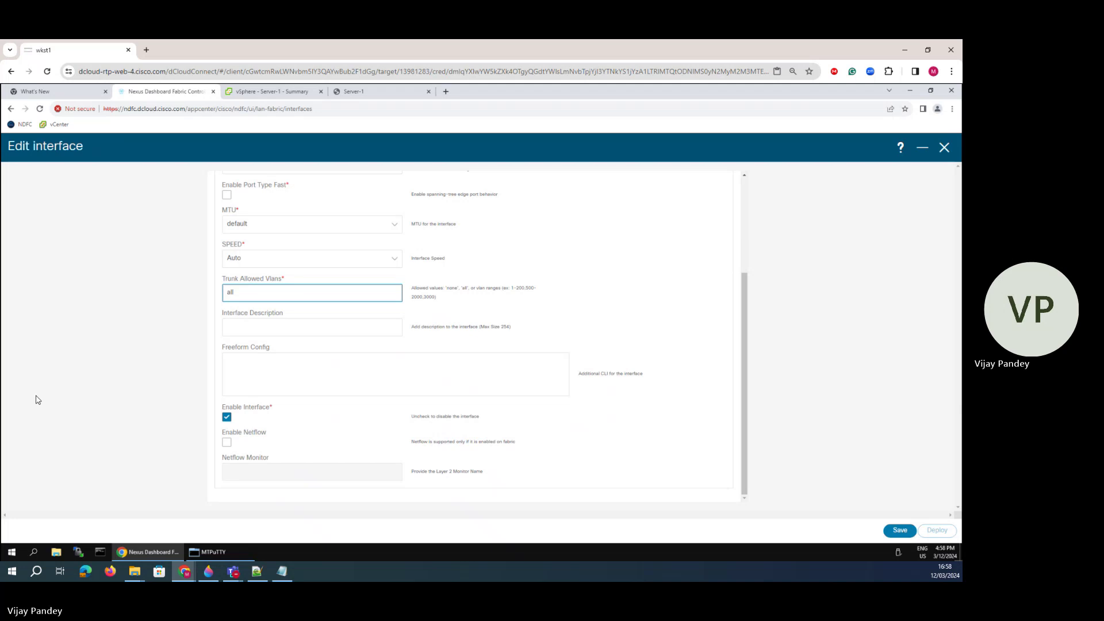
- Save the Ethernet1/3 settings and deploy the config to Leaf-2
{"action": "left_click", "coordinate": [899, 530]}
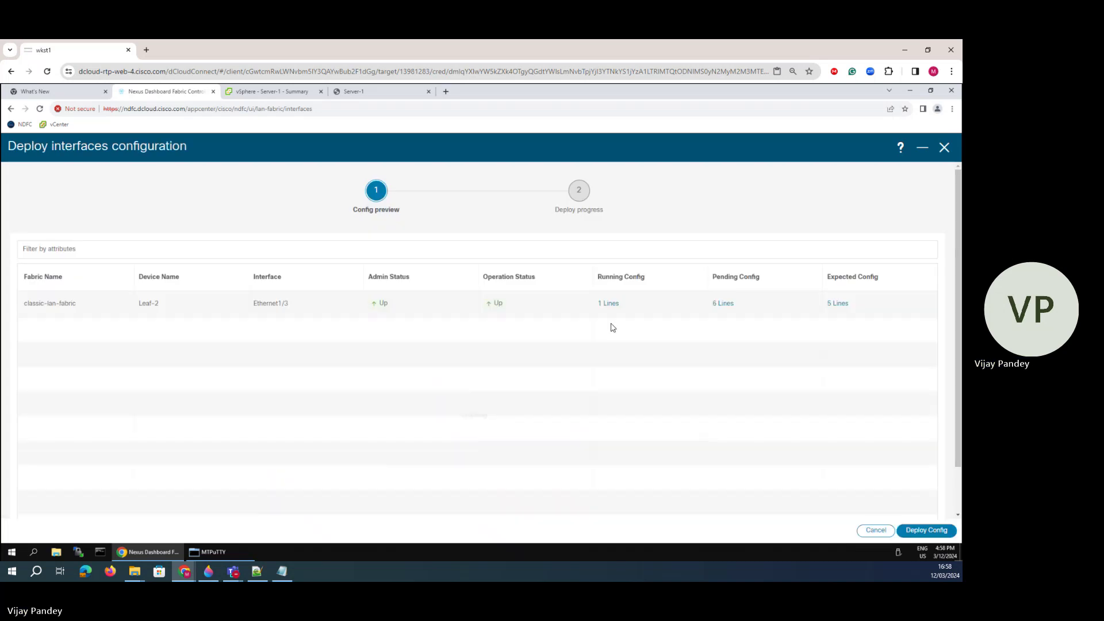
{"action": "left_click", "coordinate": [926, 531]}
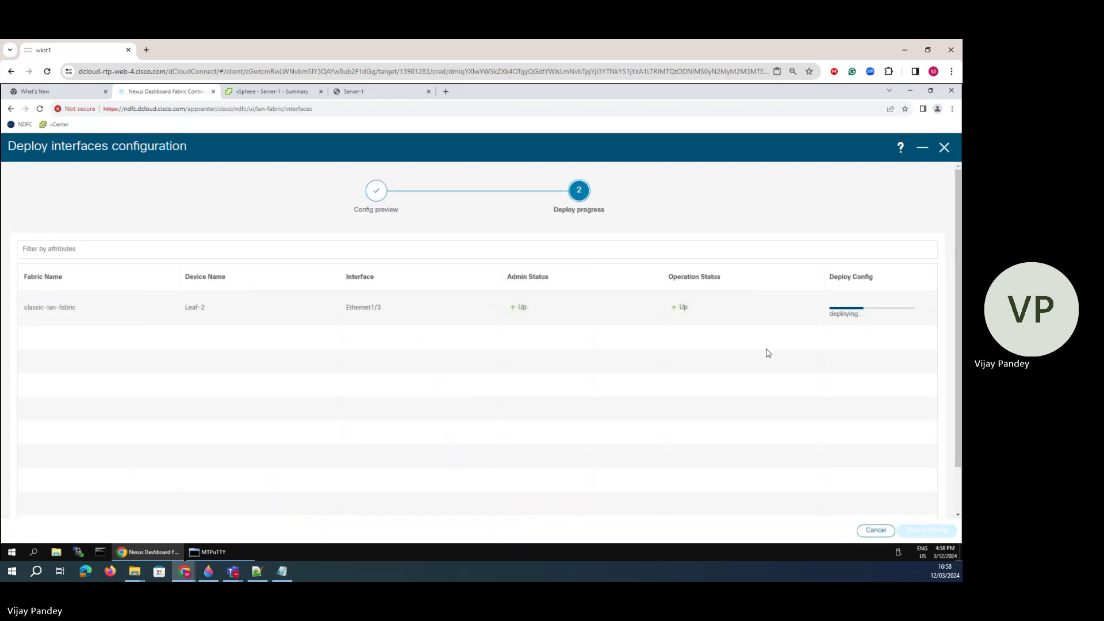
{"action": "left_click", "coordinate": [208, 571]}
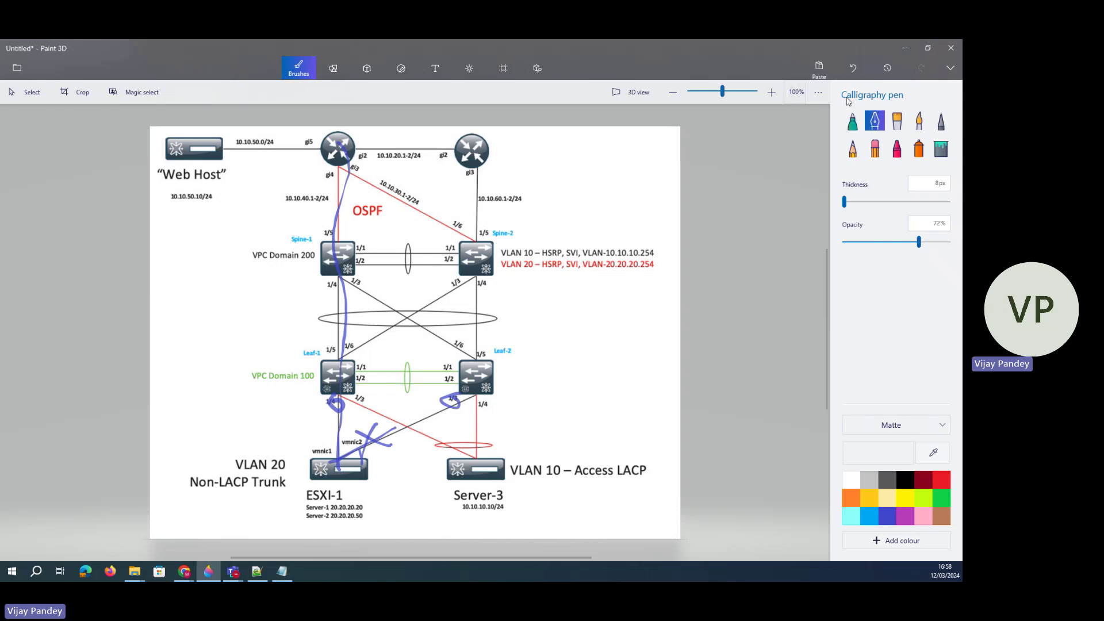
- With the Marker brush, sketch Spine paths, then undo every blue annotation
{"action": "left_click", "coordinate": [852, 120]}
{"action": "mouse_move", "coordinate": [474, 275]}
{"action": "left_mouse_down"}
{"action": "mouse_move", "coordinate": [443, 220]}
{"action": "mouse_move", "coordinate": [357, 167]}
{"action": "mouse_move", "coordinate": [370, 173]}
{"action": "left_mouse_up"}
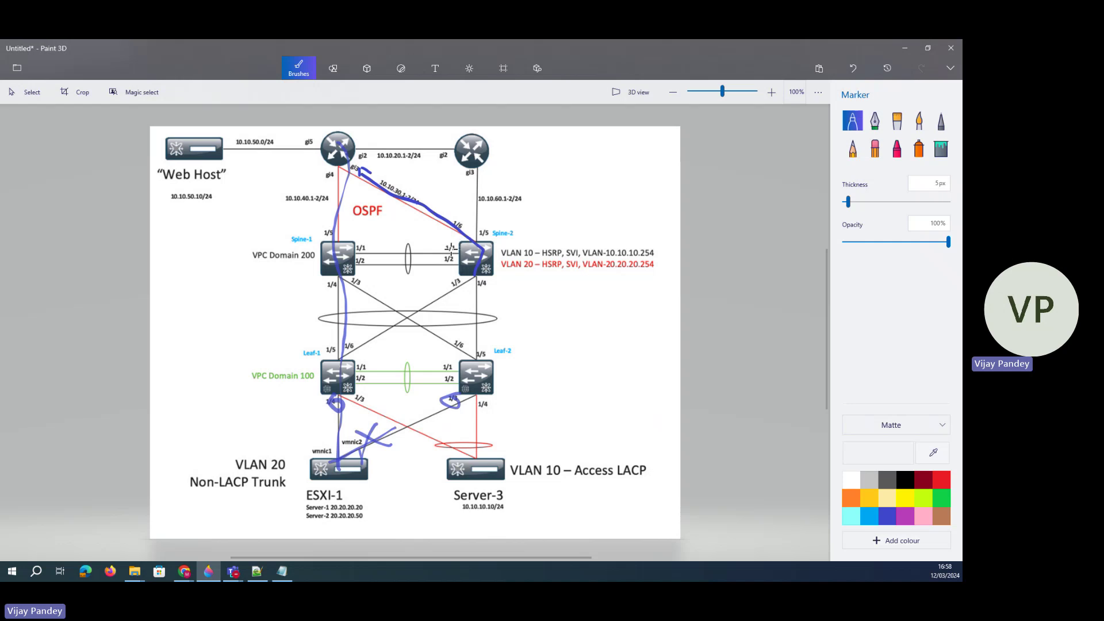
{"action": "mouse_move", "coordinate": [343, 244]}
{"action": "left_mouse_down"}
{"action": "mouse_move", "coordinate": [360, 215]}
{"action": "mouse_move", "coordinate": [367, 233]}
{"action": "left_mouse_up"}
{"action": "mouse_move", "coordinate": [466, 241]}
{"action": "left_mouse_down"}
{"action": "mouse_move", "coordinate": [438, 230]}
{"action": "mouse_move", "coordinate": [441, 241]}
{"action": "left_mouse_up"}
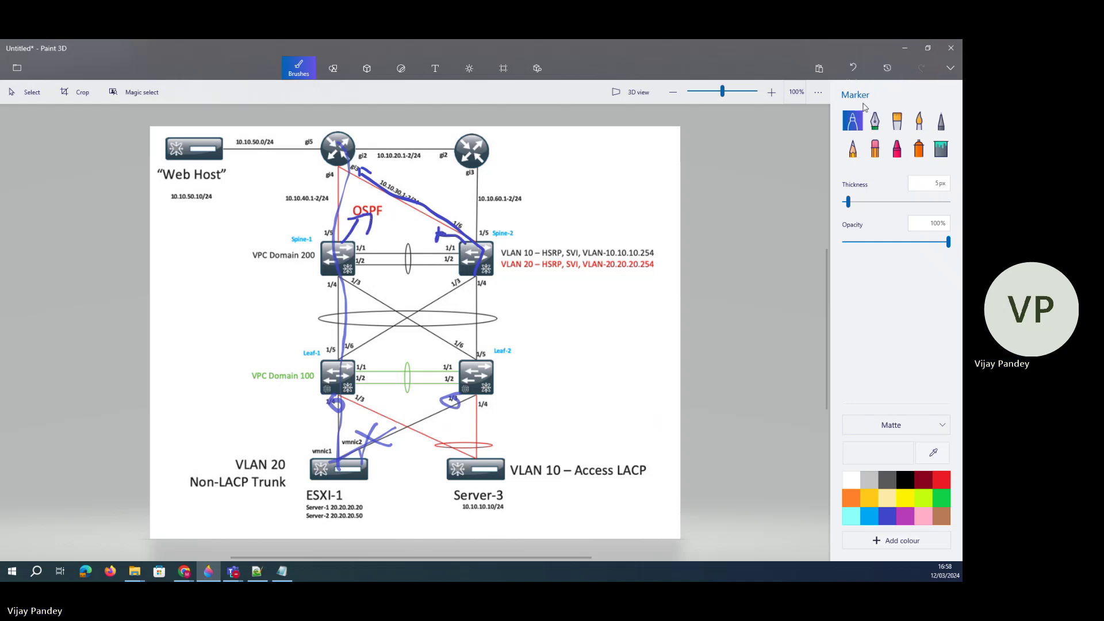
{"action": "left_click", "coordinate": [854, 69]}
{"action": "left_click", "coordinate": [855, 70]}
{"action": "left_click", "coordinate": [855, 72]}
{"action": "left_click", "coordinate": [856, 72]}
{"action": "left_click", "coordinate": [856, 73]}
{"action": "left_click", "coordinate": [856, 72]}
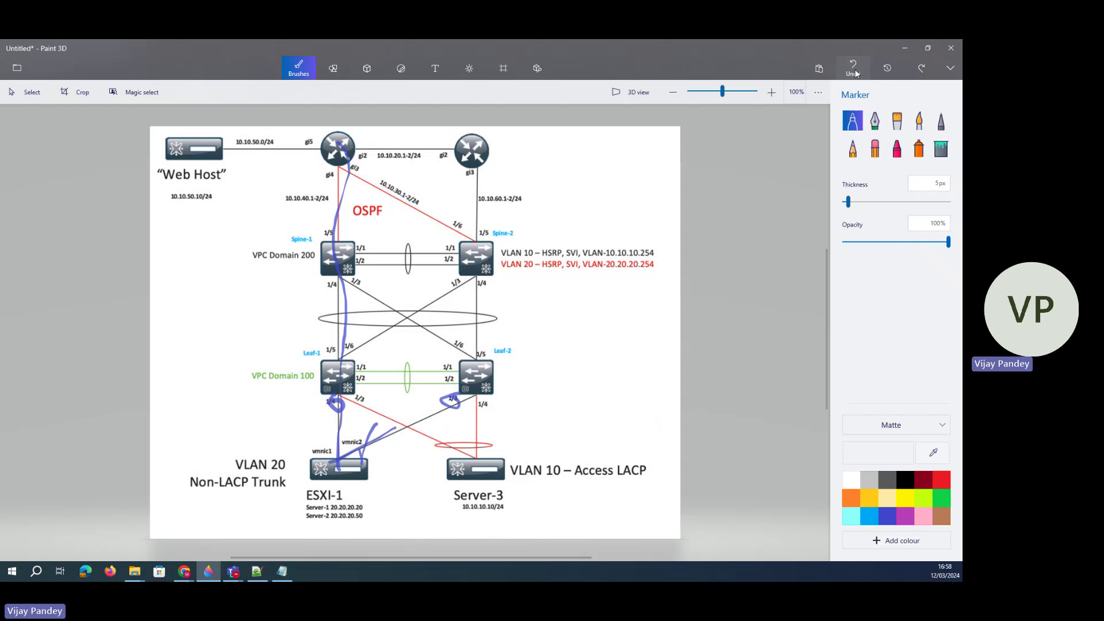
{"action": "left_click", "coordinate": [855, 72]}
{"action": "left_click", "coordinate": [855, 72]}
{"action": "left_click", "coordinate": [856, 73]}
{"action": "left_click", "coordinate": [856, 72]}
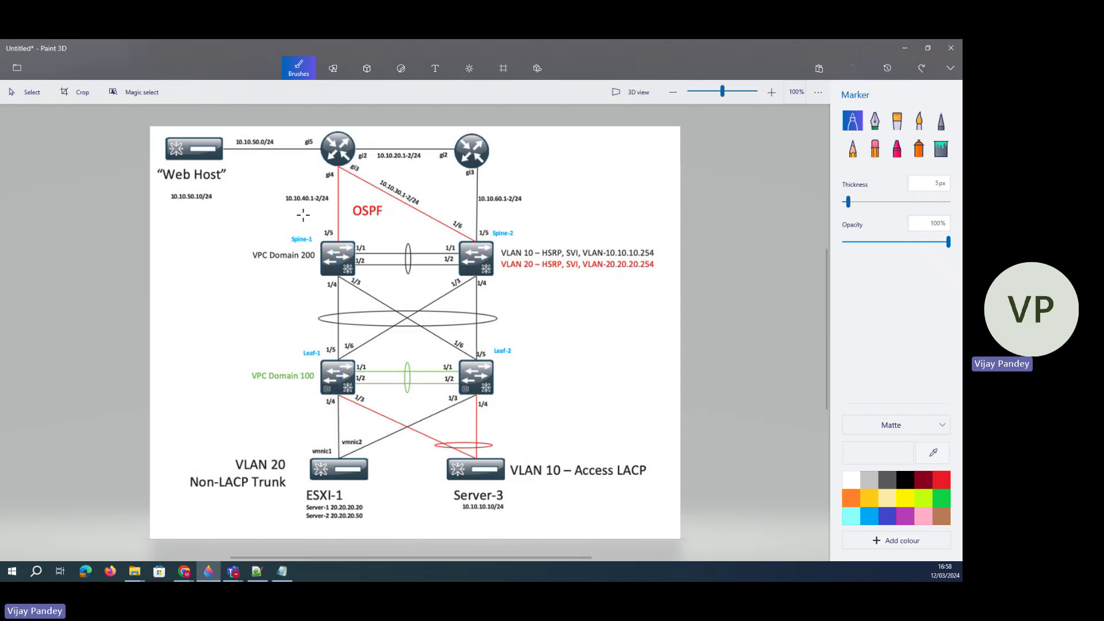
- Circle the 10.10.40.1-2/24 and 10.10.30.1-2/24 subnet labels in blue marker
{"action": "mouse_move", "coordinate": [289, 207]}
{"action": "left_mouse_down"}
{"action": "mouse_move", "coordinate": [336, 198]}
{"action": "mouse_move", "coordinate": [276, 193]}
{"action": "mouse_move", "coordinate": [291, 208]}
{"action": "left_mouse_up"}
{"action": "left_click", "coordinate": [306, 190]}
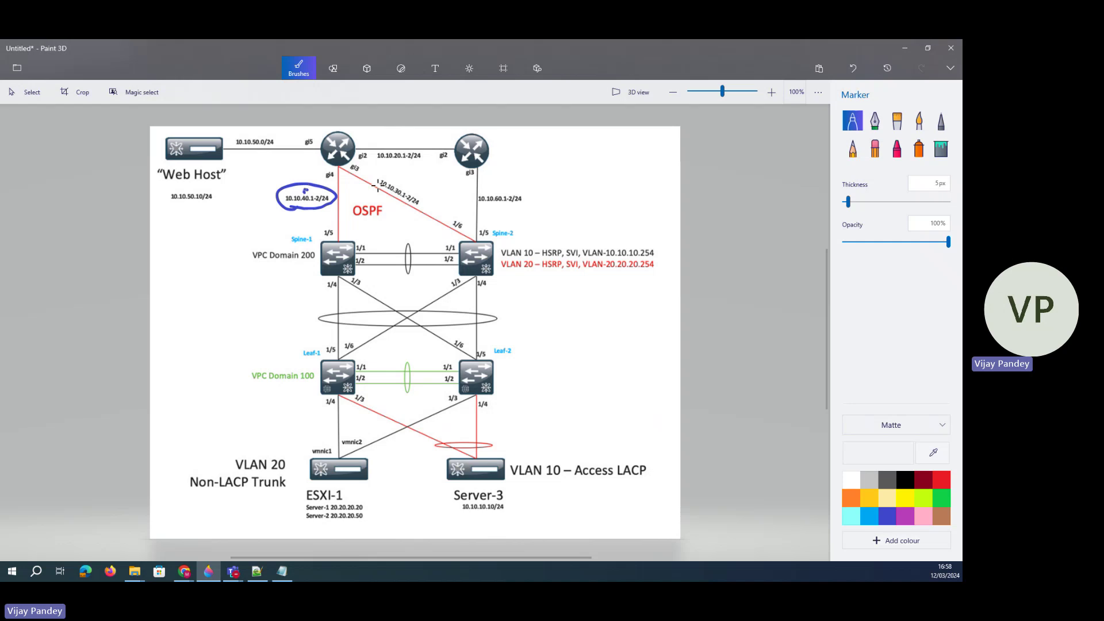
{"action": "mouse_move", "coordinate": [412, 190]}
{"action": "left_mouse_down"}
{"action": "mouse_move", "coordinate": [365, 183]}
{"action": "mouse_move", "coordinate": [408, 203]}
{"action": "left_mouse_up"}
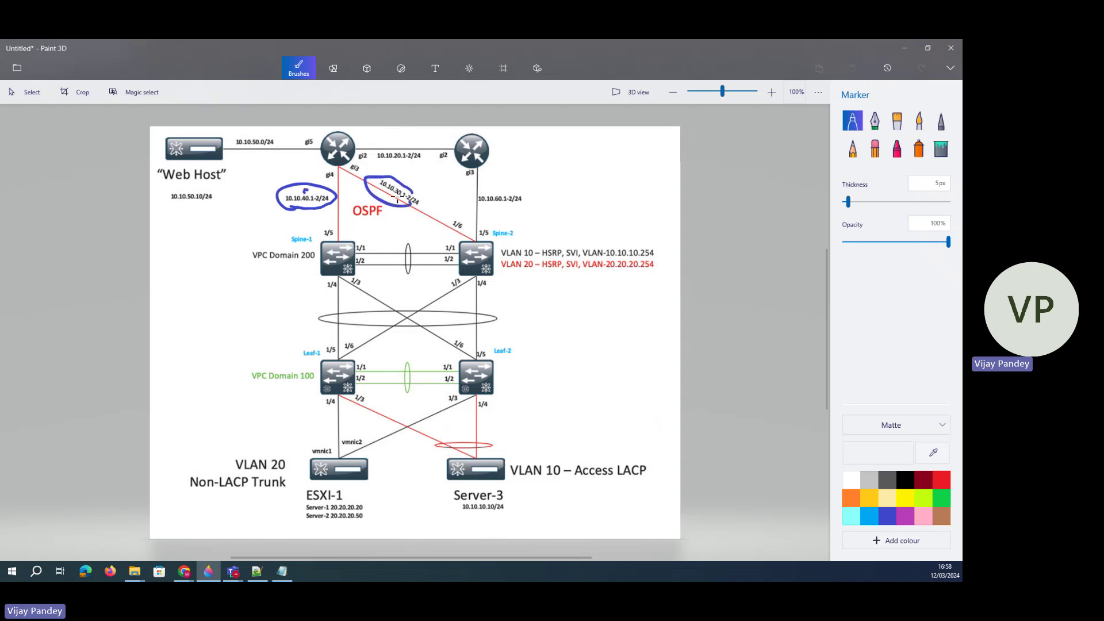
{"action": "left_click", "coordinate": [903, 50]}
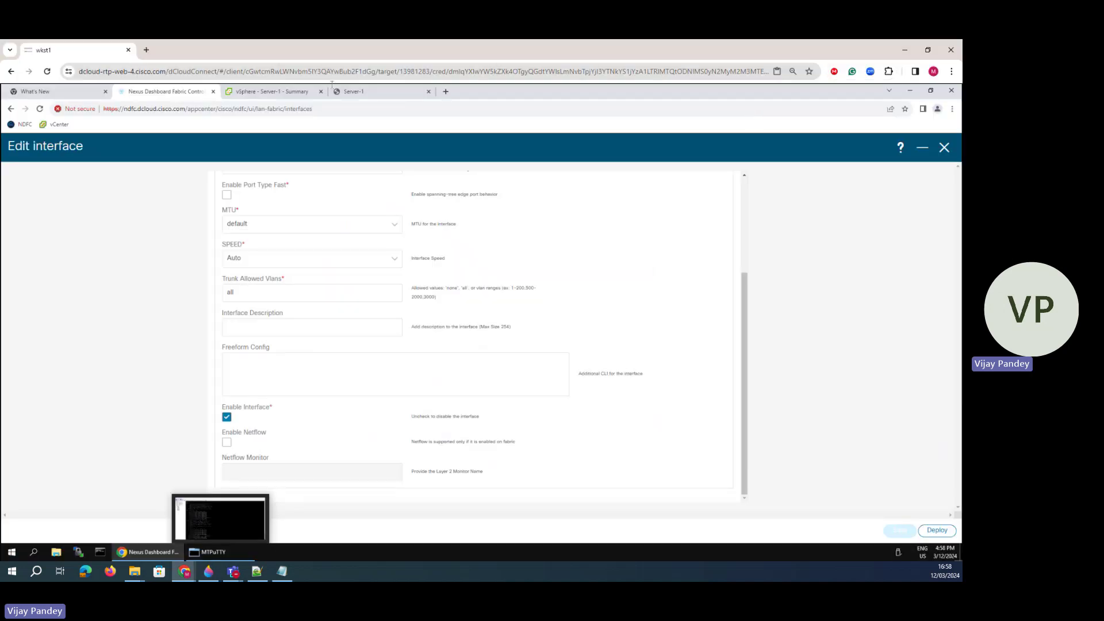
- Highlight CSR-1's OSPF route to 20.20.20.0, then close the unchanged Edit interface form
{"action": "left_click", "coordinate": [217, 546]}
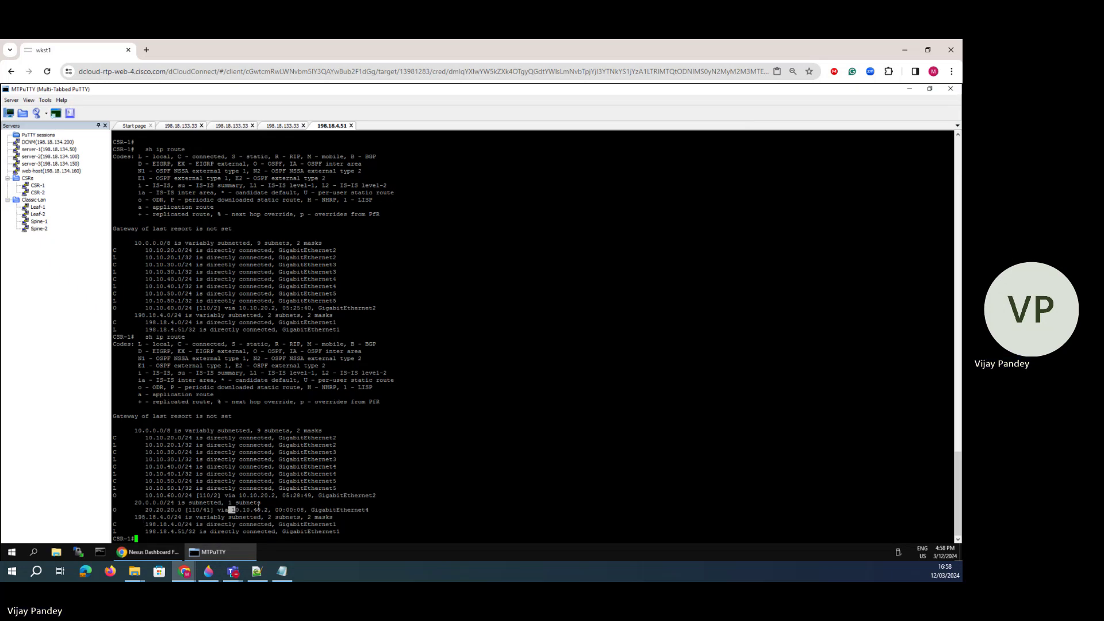
{"action": "left_click_drag", "start_coordinate": [233, 508], "coordinate": [262, 503]}
{"action": "left_click", "coordinate": [154, 555]}
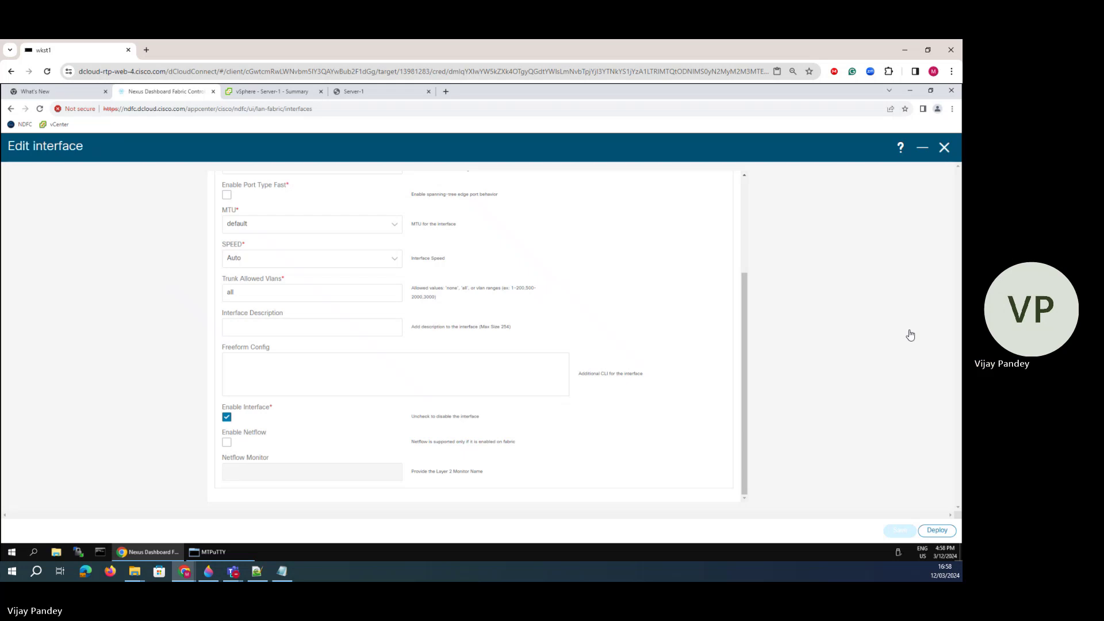
{"action": "left_click", "coordinate": [944, 148]}
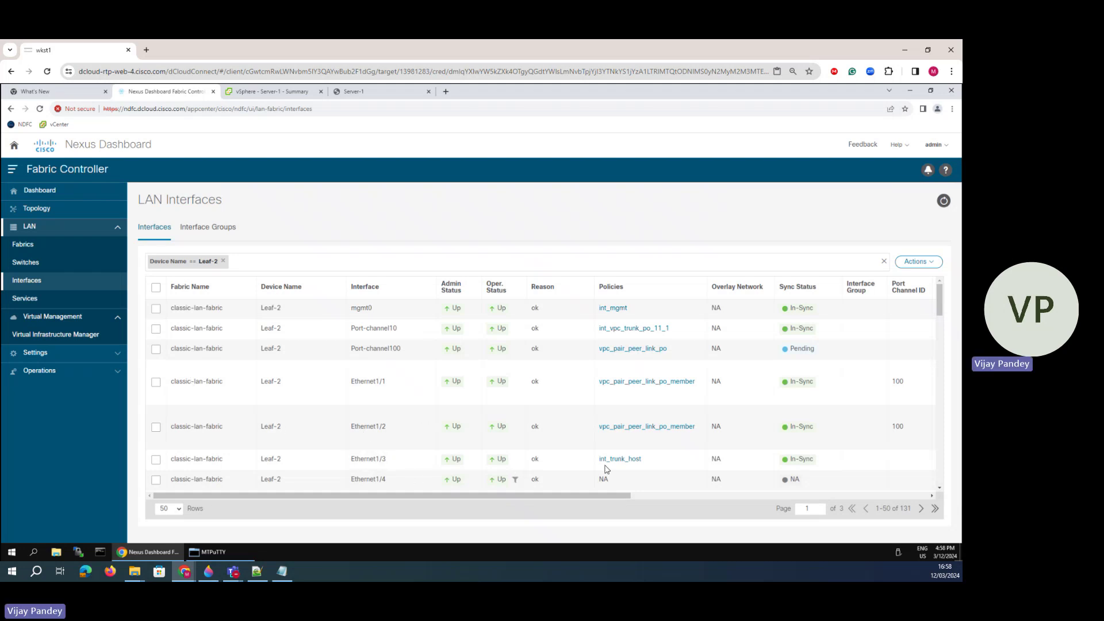
- Replace the Leaf-2 filter with Device Name == Spine-2
{"action": "left_click", "coordinate": [223, 260]}
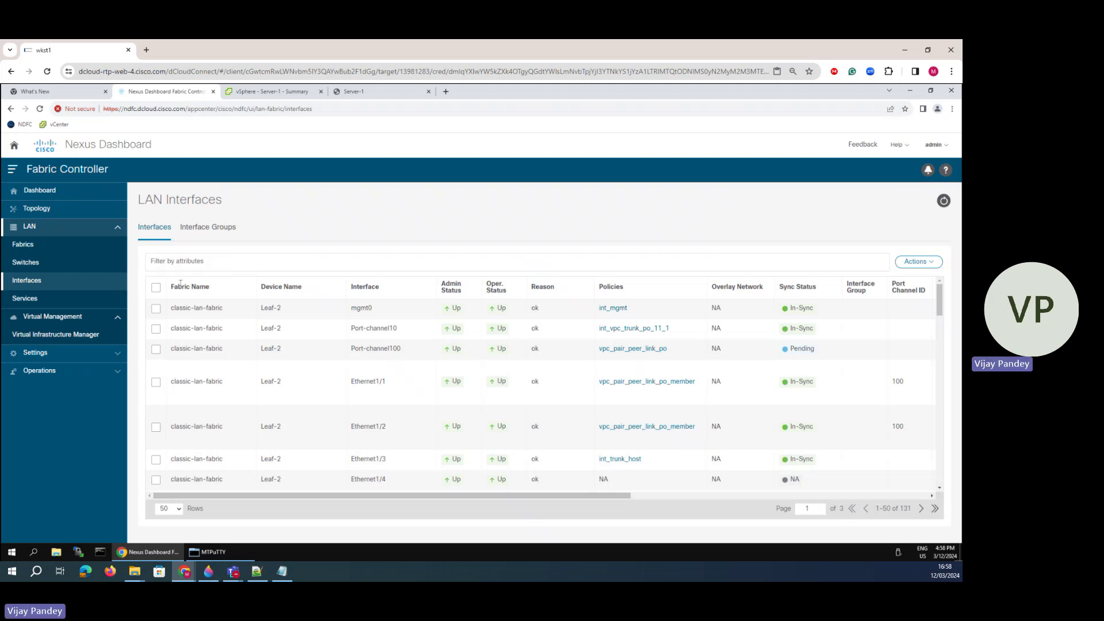
{"action": "left_click", "coordinate": [181, 262]}
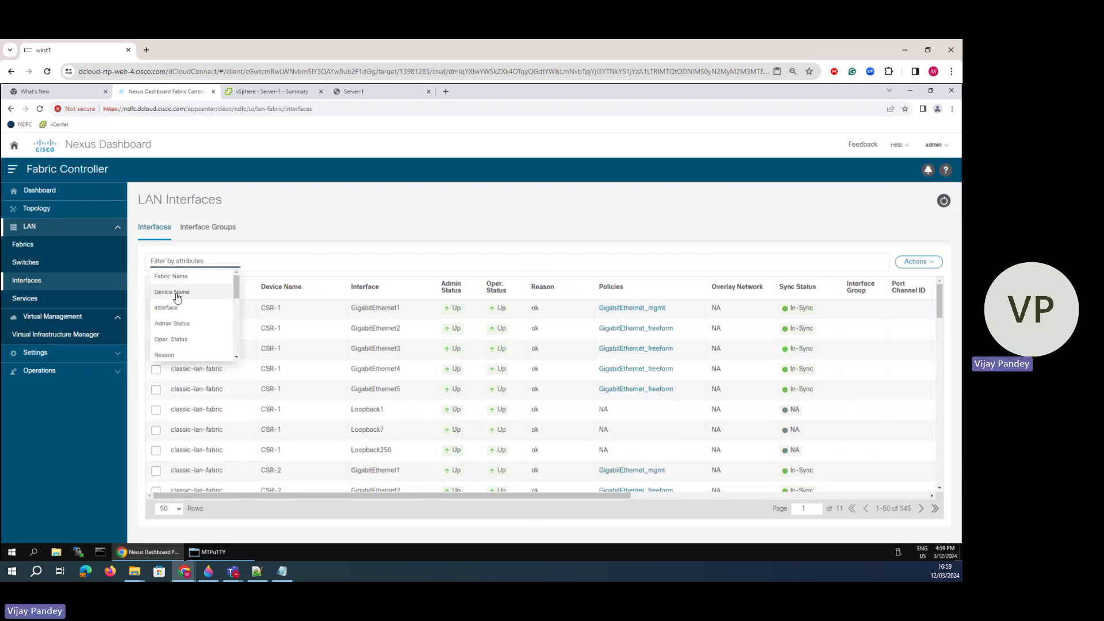
{"action": "left_click", "coordinate": [175, 293]}
{"action": "left_click", "coordinate": [210, 277]}
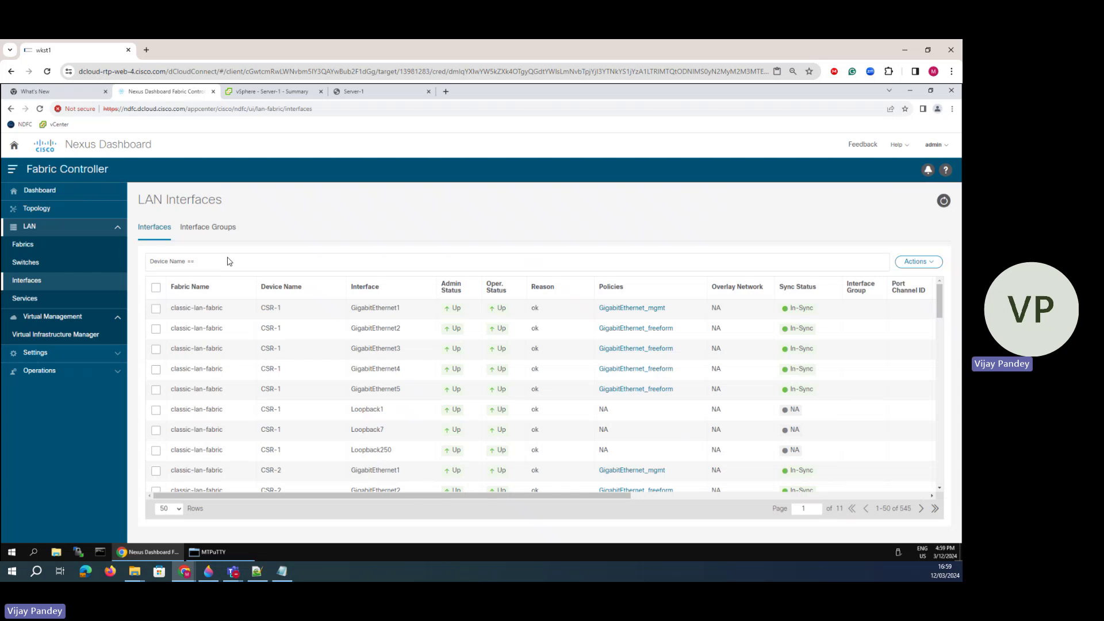
{"action": "type", "text": "Spine-2"}
{"action": "key", "text": "Return"}
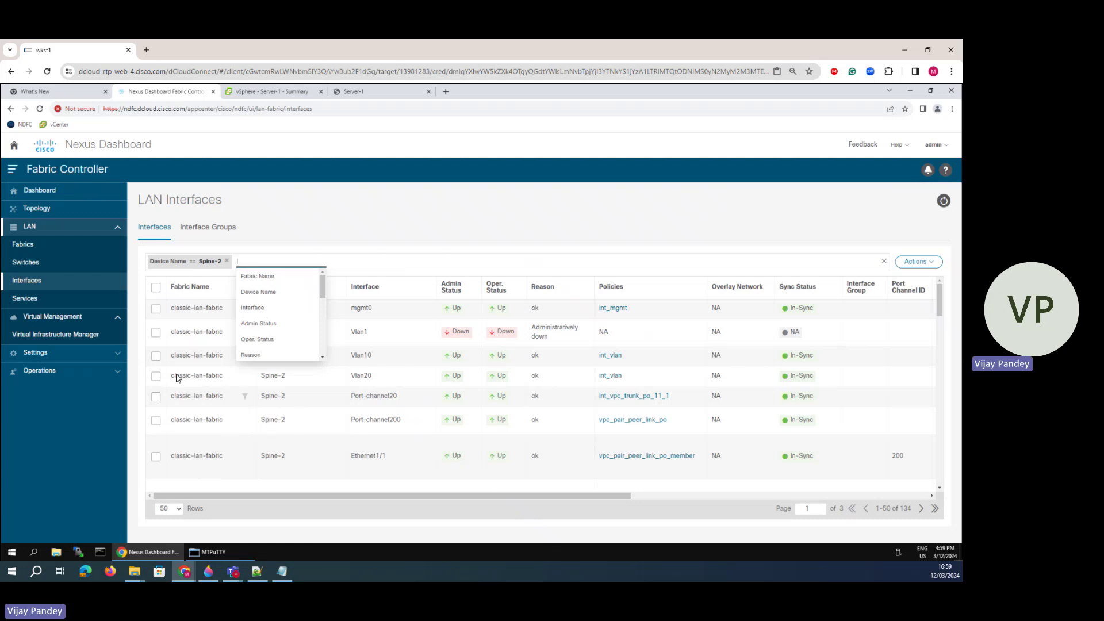
{"action": "left_click", "coordinate": [156, 377]}
- Add 'ip router ospf 100 area 0' to Spine-2 Vlan20's Freeform Config
{"action": "left_click", "coordinate": [156, 377]}
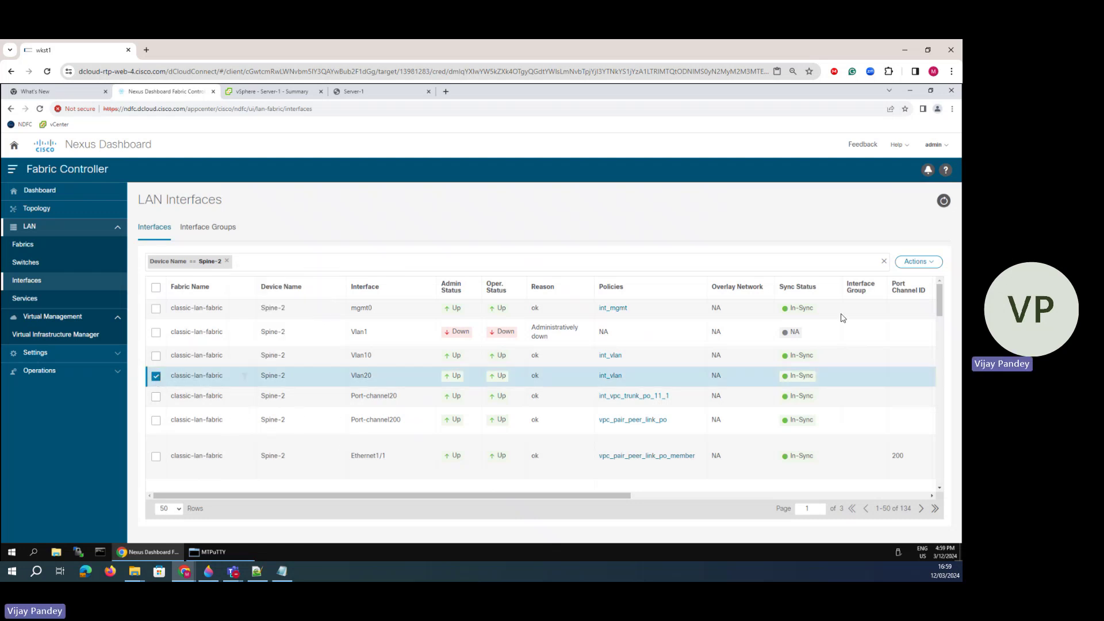
{"action": "left_click", "coordinate": [916, 262]}
{"action": "left_click", "coordinate": [846, 313]}
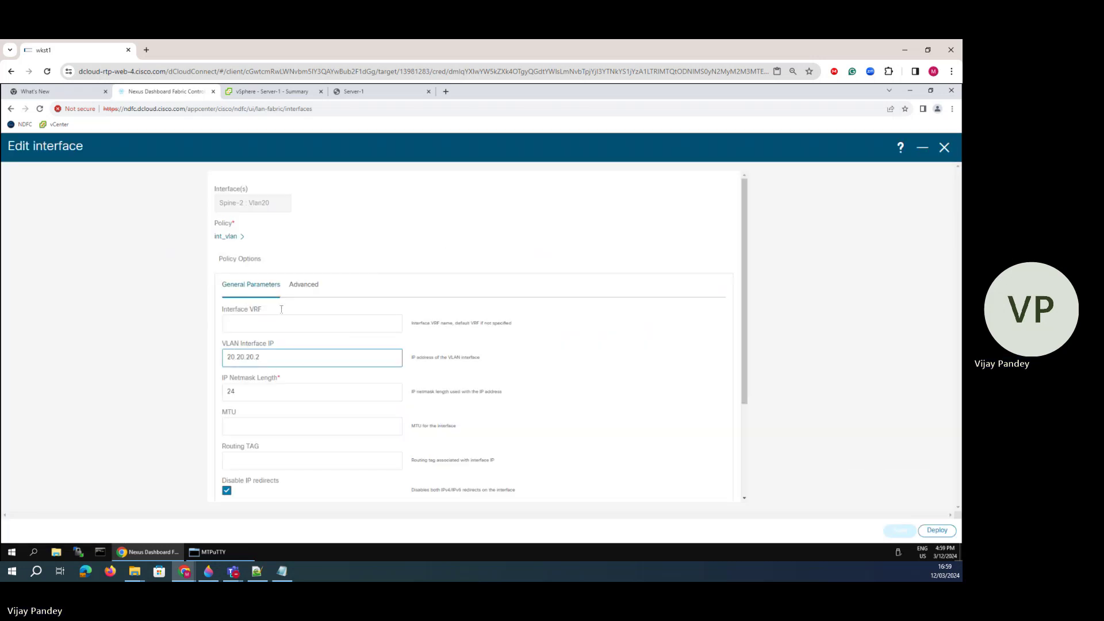
{"action": "scroll", "coordinate": [293, 368], "scroll_direction": "down", "scroll_amount": 3}
{"action": "left_click", "coordinate": [259, 423]}
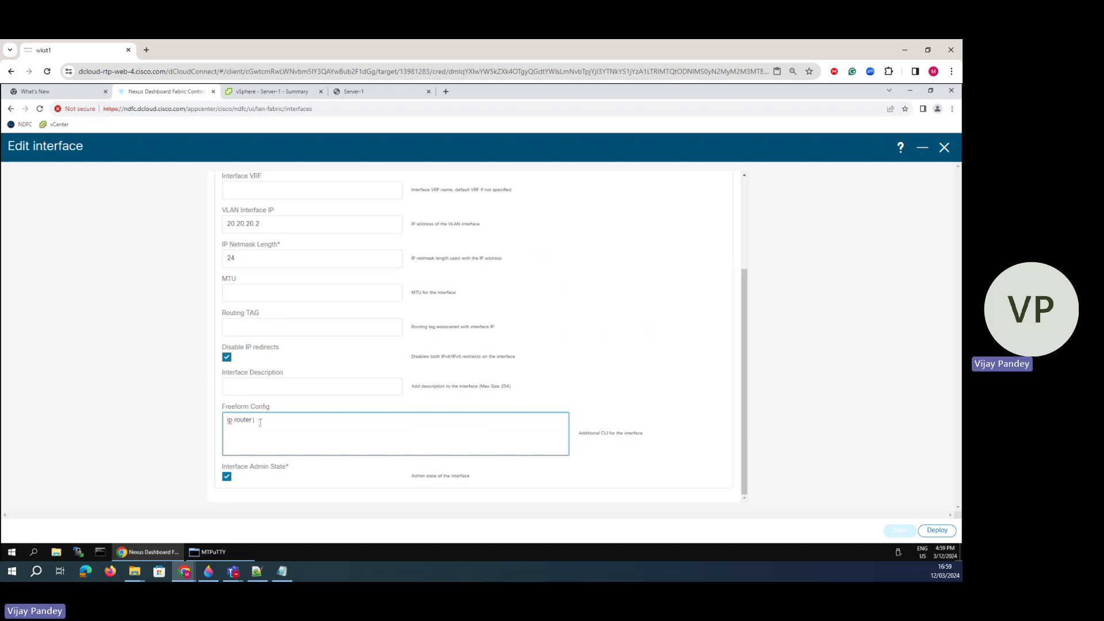
{"action": "type", "text": "ip router ospf 100 "}
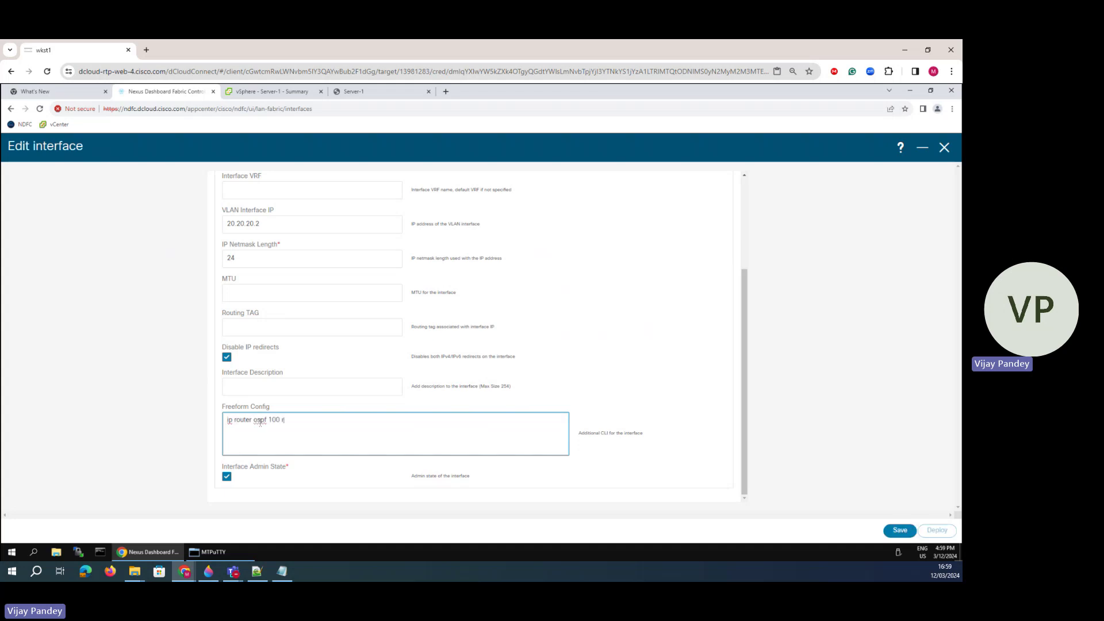
{"action": "type", "text": "area 0"}
- Save the Vlan20 change and deploy the config to Spine-2
{"action": "left_click", "coordinate": [901, 530]}
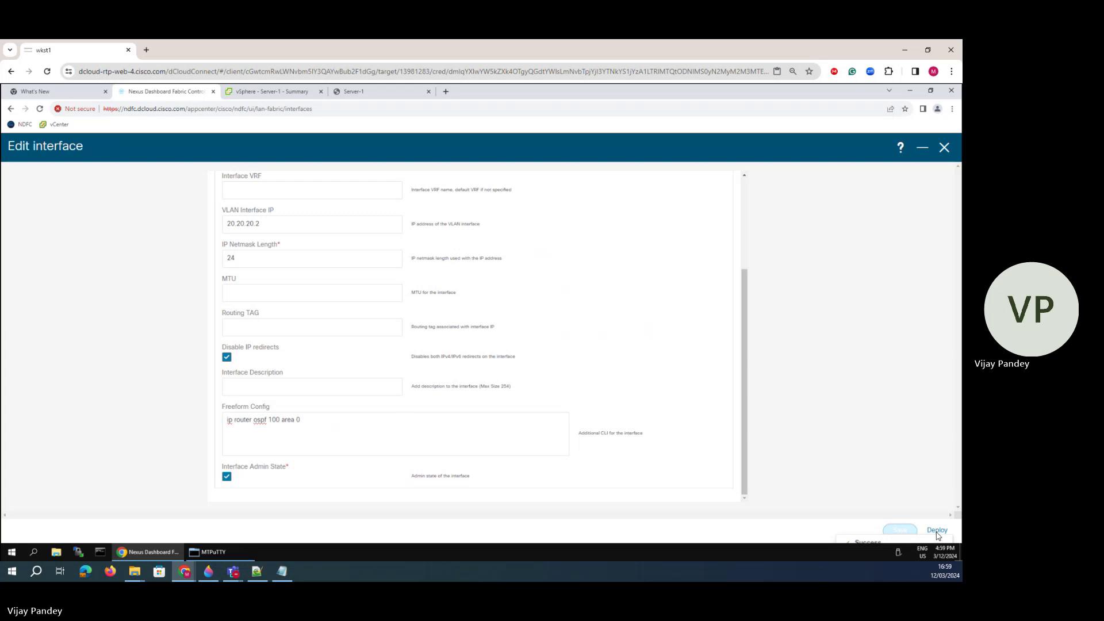
{"action": "left_click", "coordinate": [937, 530]}
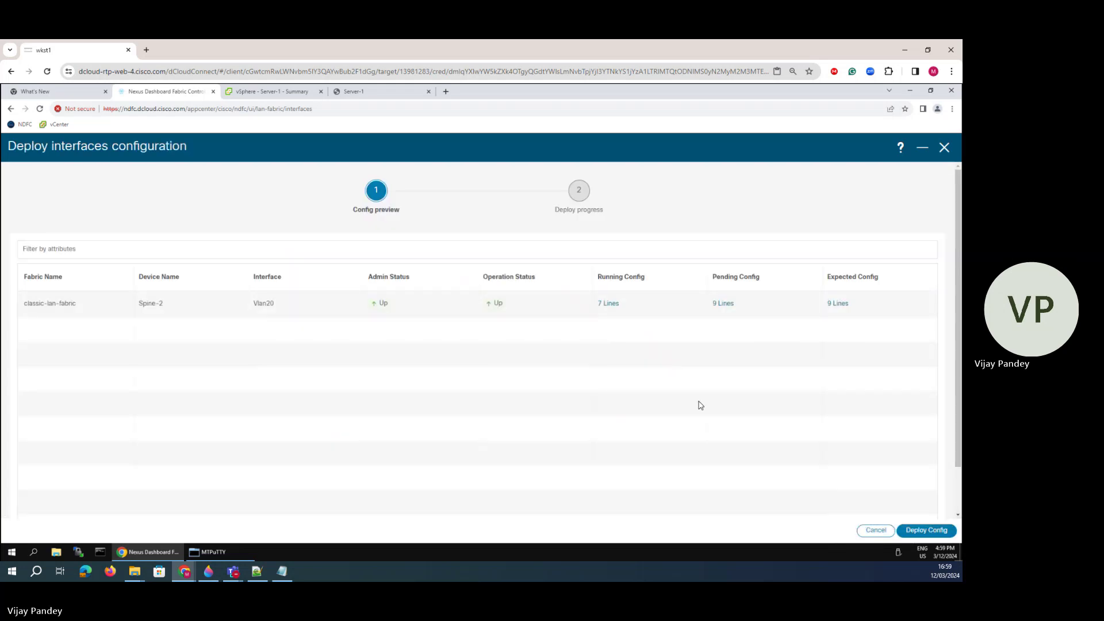
{"action": "left_click", "coordinate": [911, 526]}
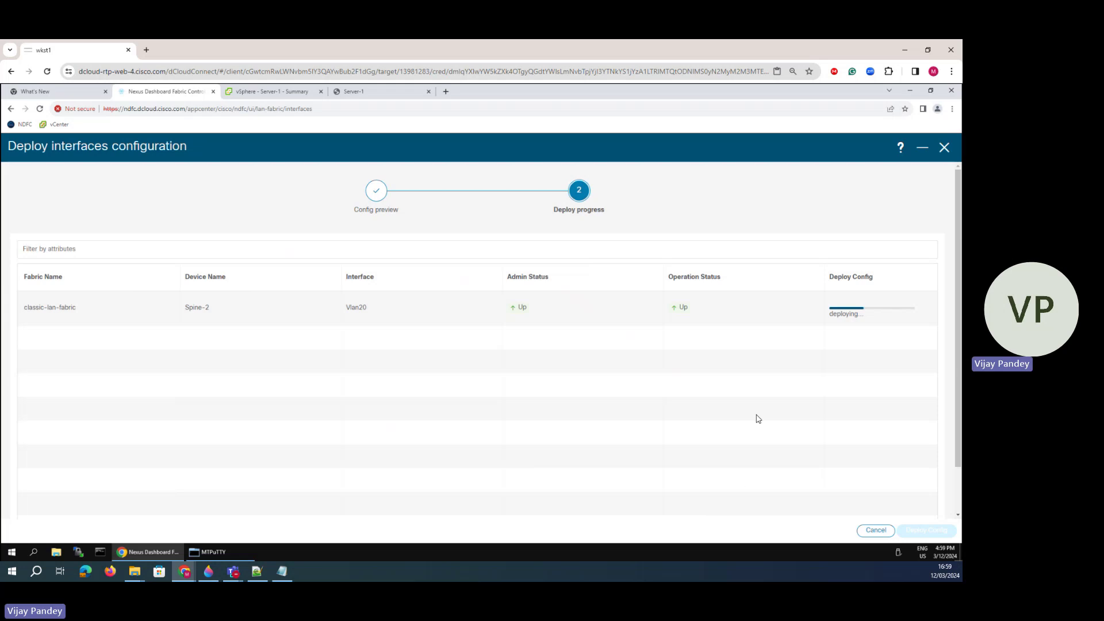
- Rerun 'sh ip route' on CSR-1 and highlight the two OSPF paths to 20.20.20.0/24
{"action": "left_click", "coordinate": [216, 552]}
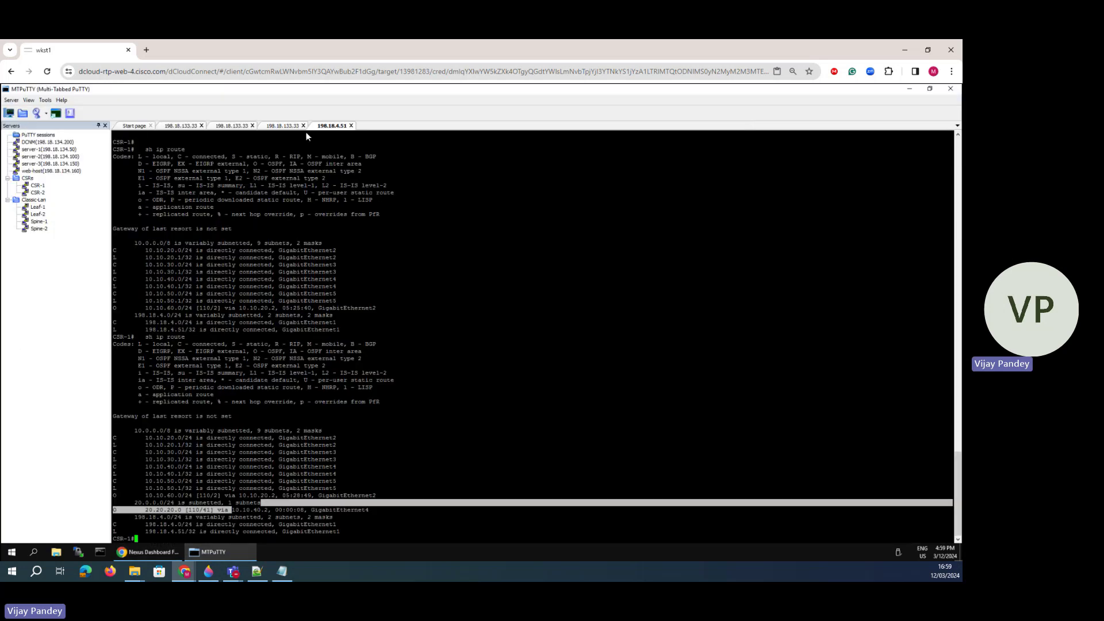
{"action": "key", "text": "Up"}
{"action": "key", "text": "Return"}
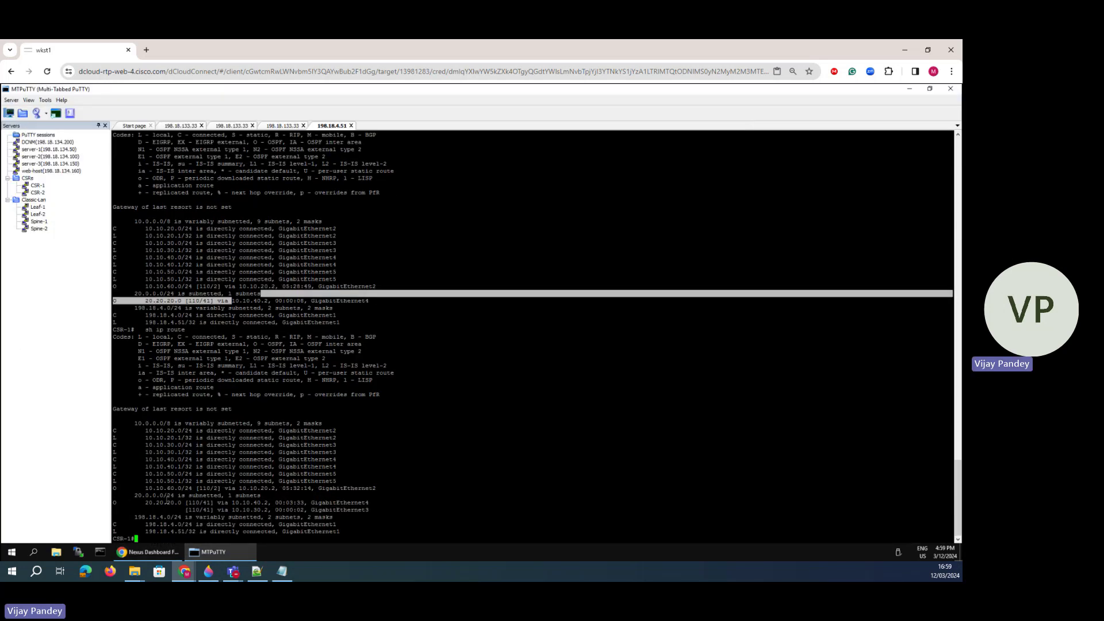
{"action": "left_click_drag", "start_coordinate": [189, 506], "coordinate": [374, 513]}
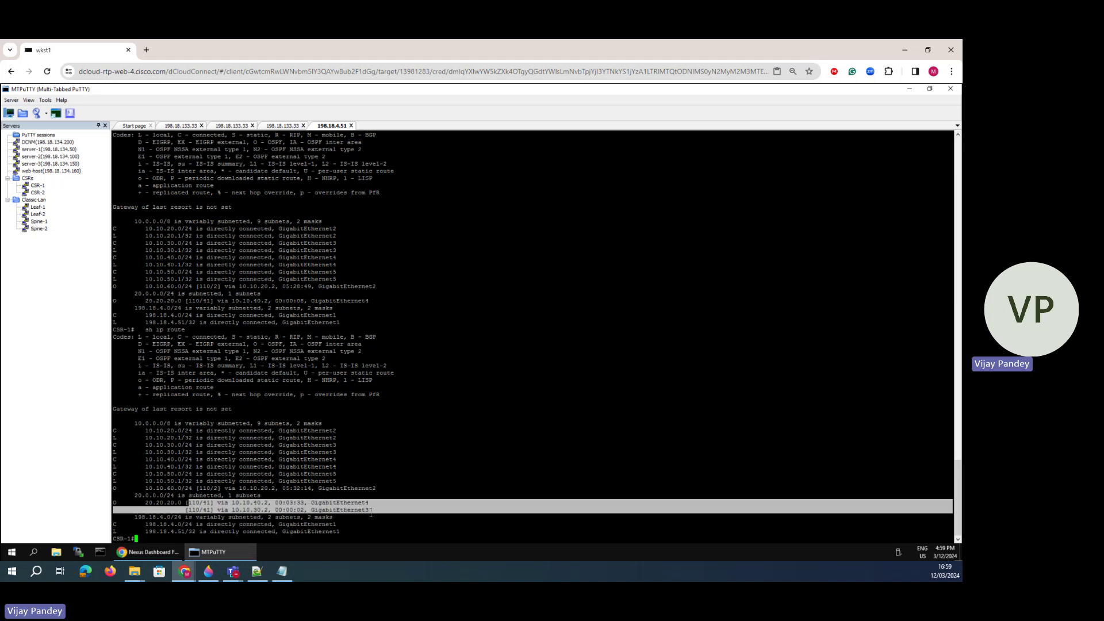
{"action": "left_click", "coordinate": [208, 571]}
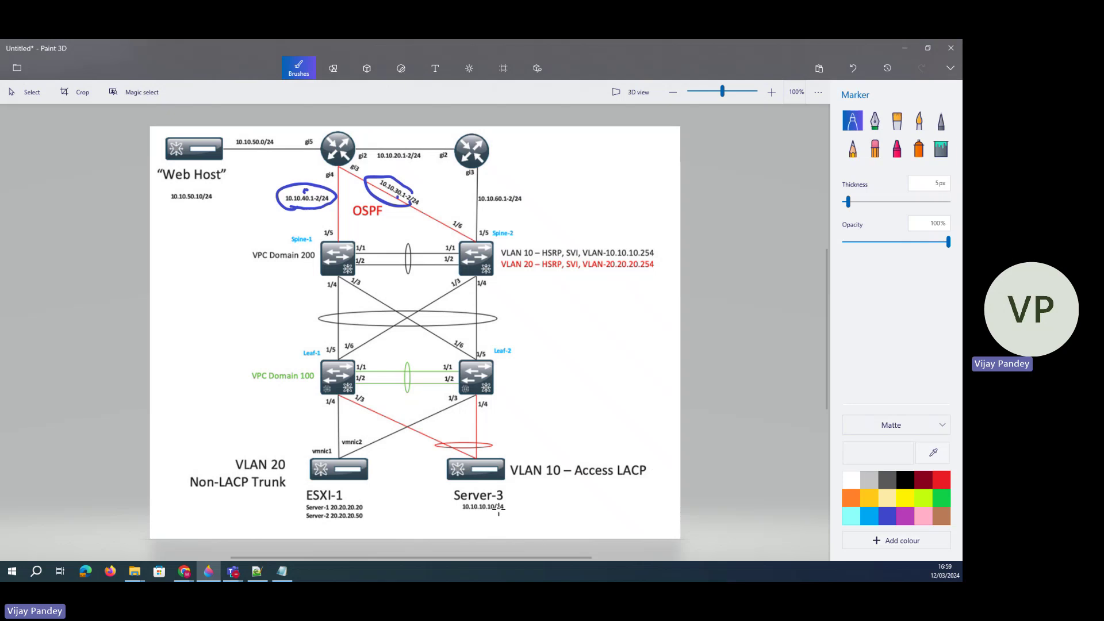
- Circle Server-3, then sketch and undo a path, VLAN 10 ticks and a VLAN 20 circle
{"action": "mouse_move", "coordinate": [486, 453]}
{"action": "left_mouse_down"}
{"action": "mouse_move", "coordinate": [419, 478]}
{"action": "mouse_move", "coordinate": [507, 459]}
{"action": "mouse_move", "coordinate": [498, 450]}
{"action": "left_mouse_up"}
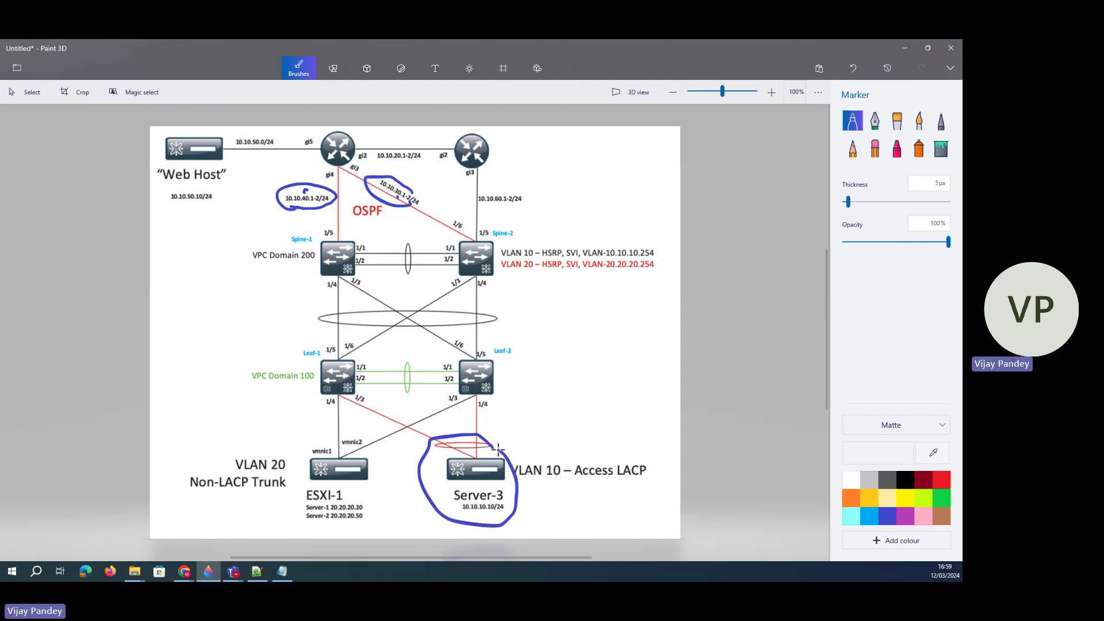
{"action": "mouse_move", "coordinate": [335, 475]}
{"action": "left_mouse_down"}
{"action": "mouse_move", "coordinate": [342, 394]}
{"action": "mouse_move", "coordinate": [317, 151]}
{"action": "mouse_move", "coordinate": [343, 448]}
{"action": "mouse_move", "coordinate": [466, 277]}
{"action": "mouse_move", "coordinate": [311, 167]}
{"action": "left_mouse_up"}
{"action": "left_click", "coordinate": [449, 429]}
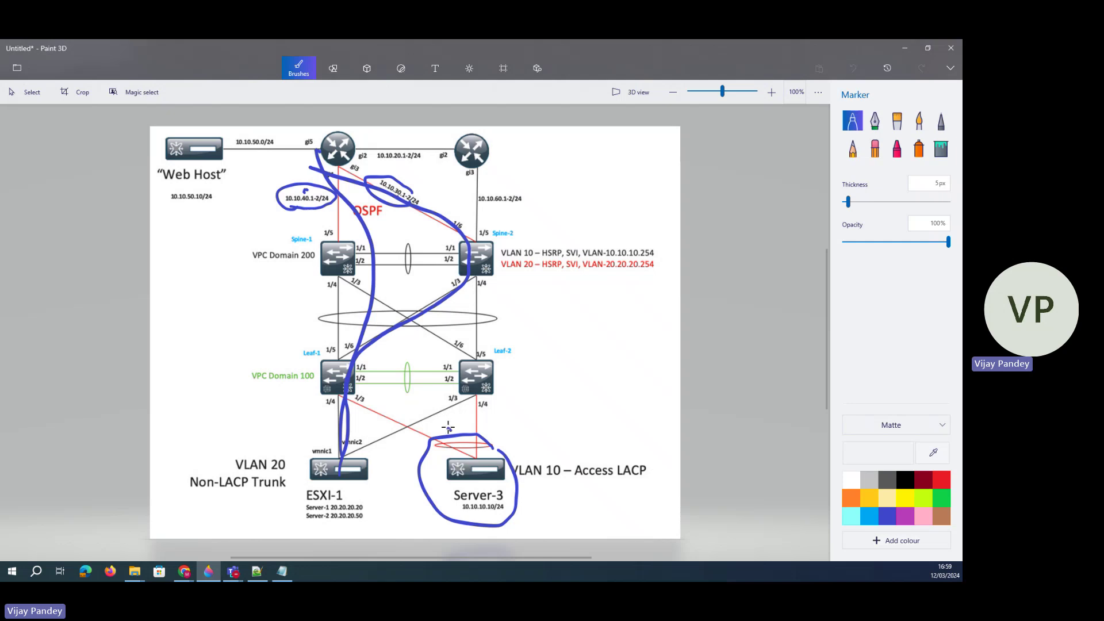
{"action": "left_click_drag", "start_coordinate": [552, 459], "coordinate": [573, 449]}
{"action": "left_click_drag", "start_coordinate": [562, 490], "coordinate": [605, 479]}
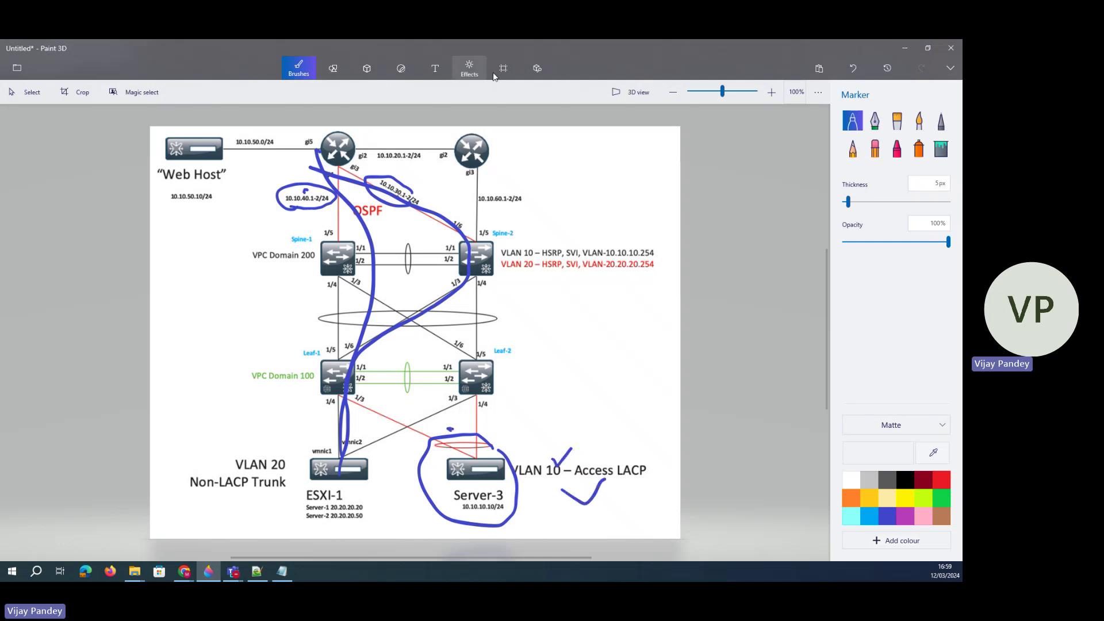
{"action": "mouse_move", "coordinate": [230, 438]}
{"action": "left_mouse_down"}
{"action": "mouse_move", "coordinate": [182, 513]}
{"action": "mouse_move", "coordinate": [247, 441]}
{"action": "mouse_move", "coordinate": [206, 445]}
{"action": "left_mouse_up"}
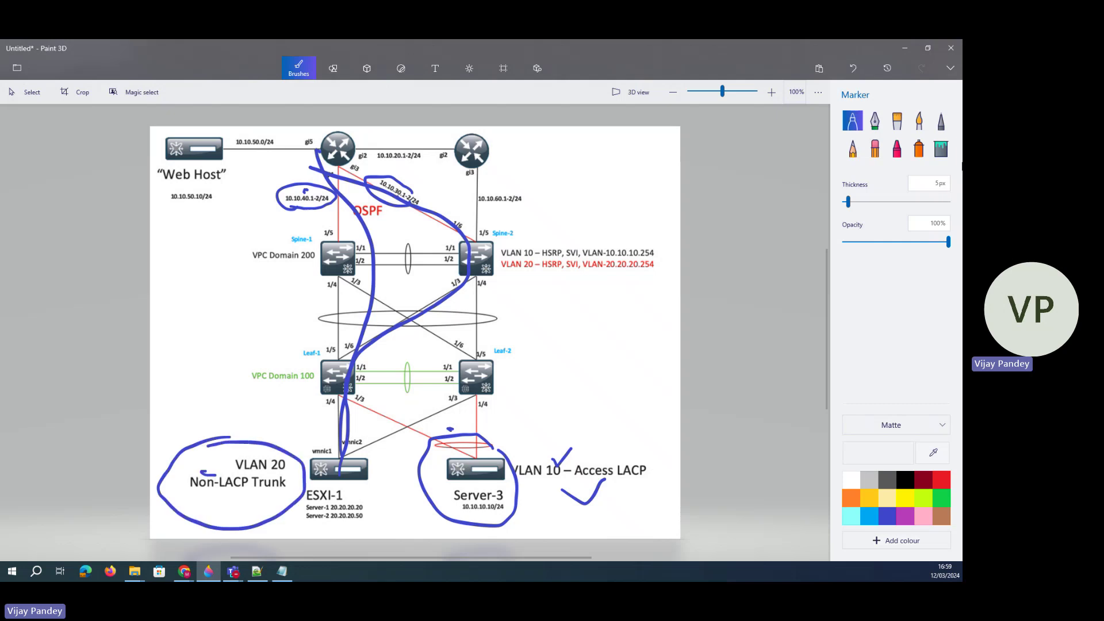
{"action": "left_click", "coordinate": [852, 69]}
{"action": "left_click", "coordinate": [852, 69]}
{"action": "left_click", "coordinate": [852, 69]}
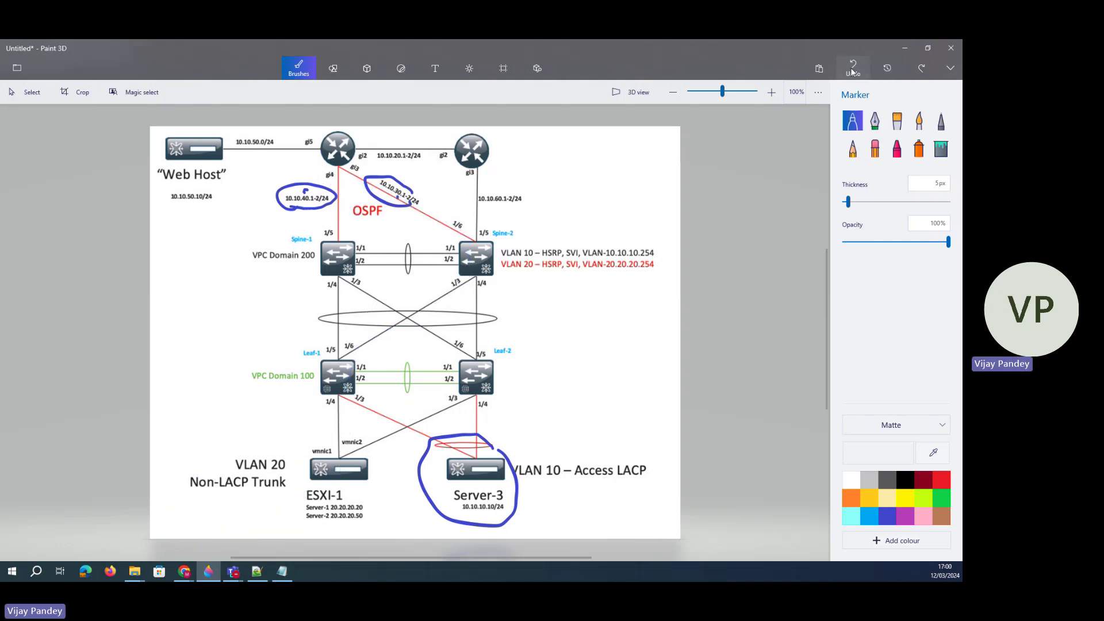
{"action": "left_click", "coordinate": [852, 69]}
{"action": "left_click", "coordinate": [852, 69]}
- Close Spine-2's Vlan20 edit form, then return to the Paint 3D diagram
{"action": "left_click", "coordinate": [904, 49]}
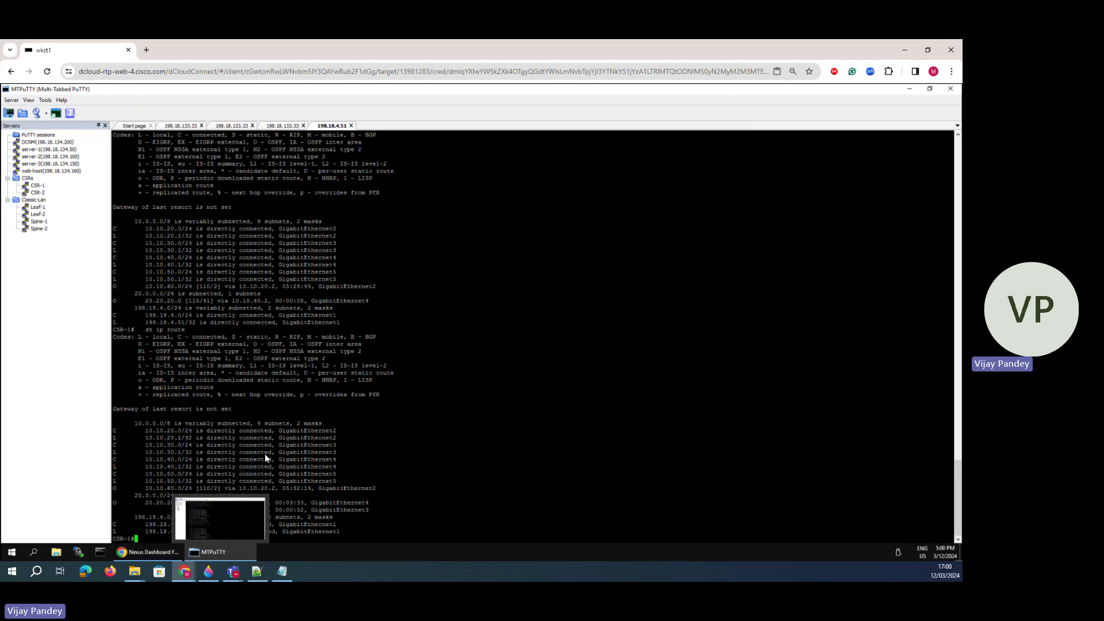
{"action": "left_click", "coordinate": [148, 552]}
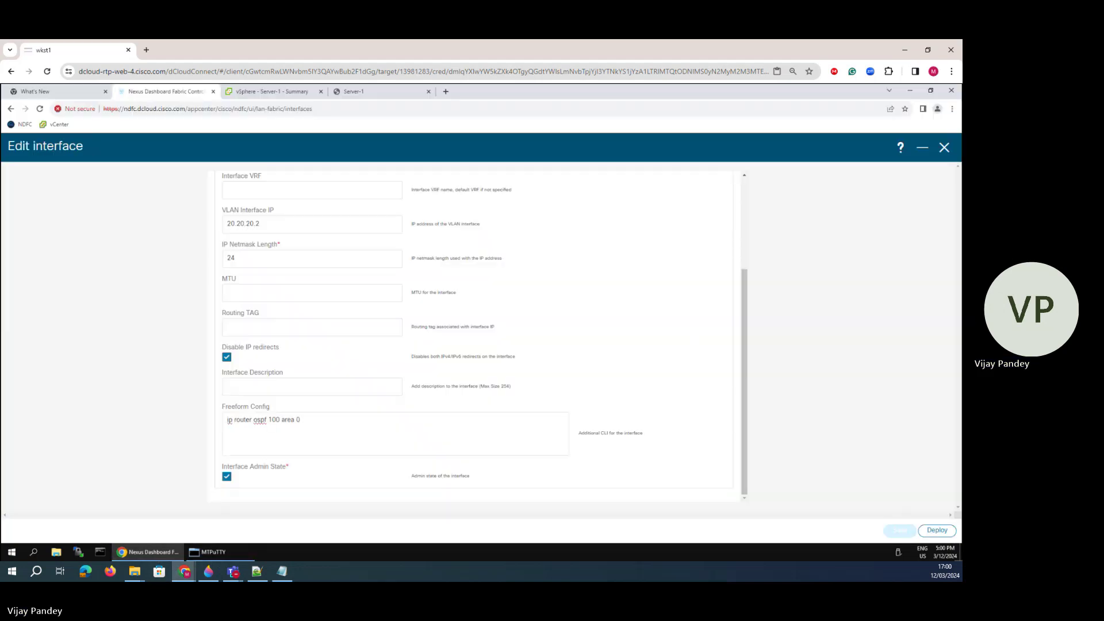
{"action": "left_click", "coordinate": [944, 147]}
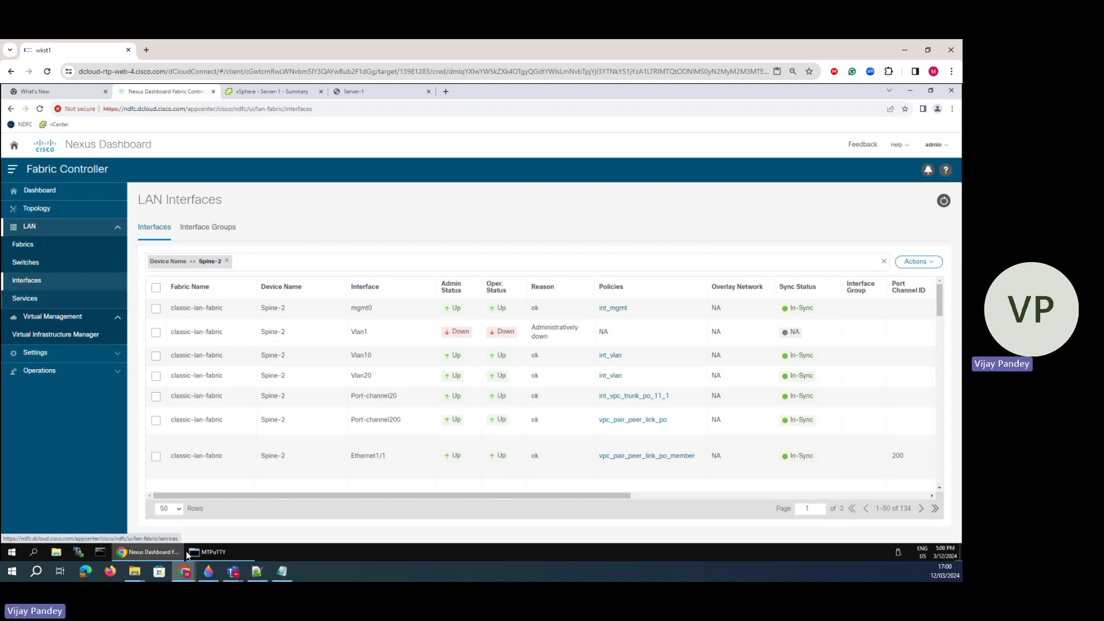
{"action": "left_click", "coordinate": [208, 571]}
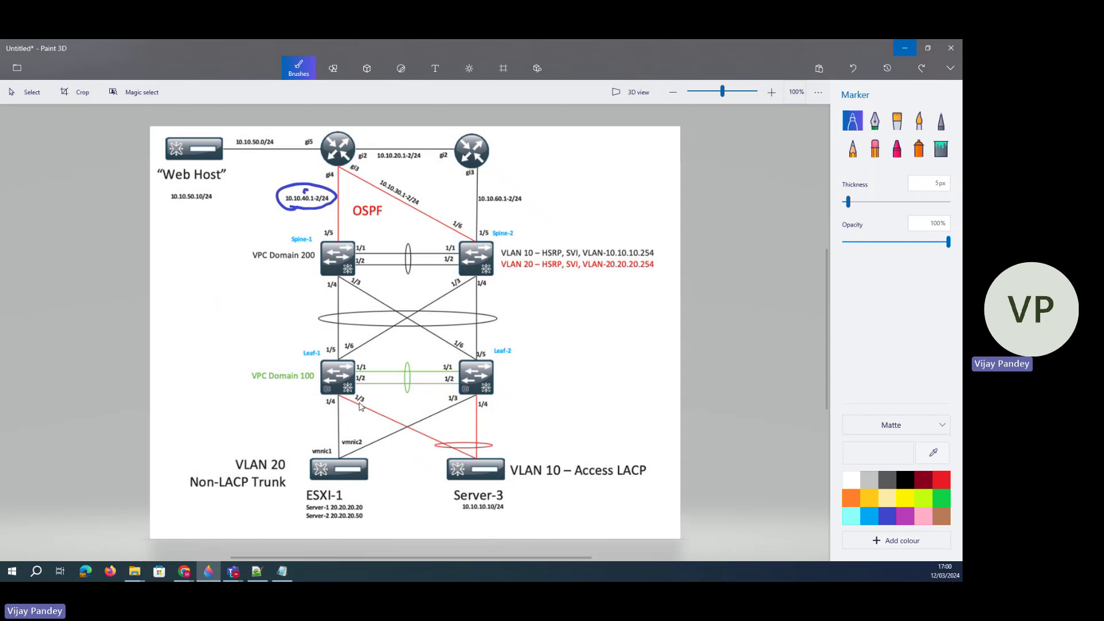
- Undo the Leaf-1 and Leaf-2 port sketches on the network diagram and minimize Paint 3D
{"action": "left_click_drag", "start_coordinate": [472, 399], "coordinate": [469, 402]}
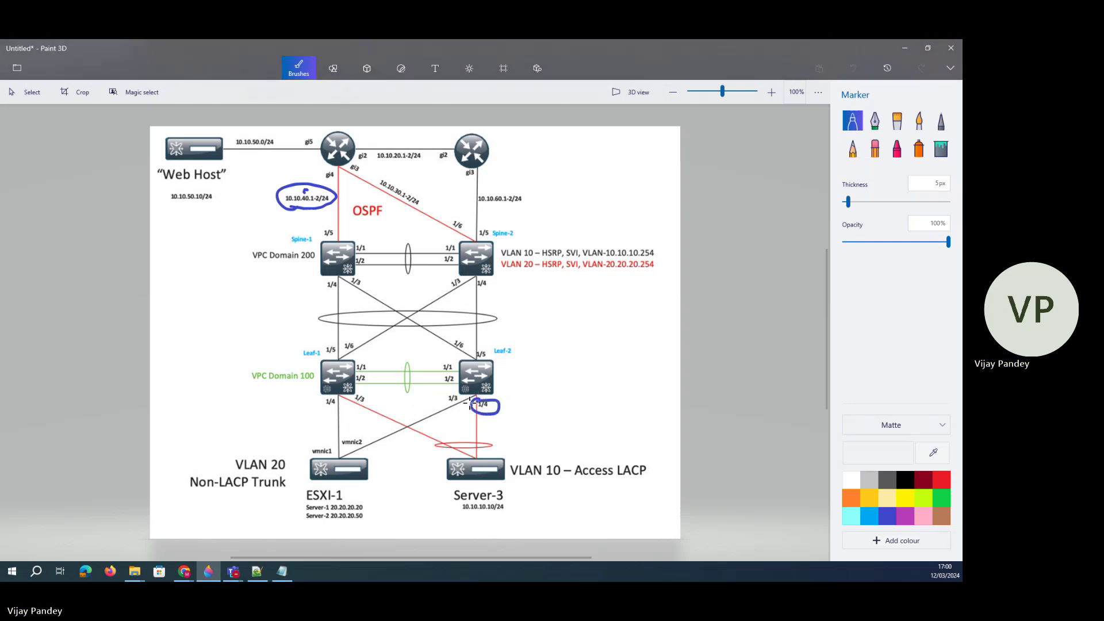
{"action": "mouse_move", "coordinate": [353, 390]}
{"action": "left_mouse_down"}
{"action": "mouse_move", "coordinate": [406, 419]}
{"action": "mouse_move", "coordinate": [413, 397]}
{"action": "mouse_move", "coordinate": [439, 392]}
{"action": "left_mouse_up"}
{"action": "left_click", "coordinate": [853, 68]}
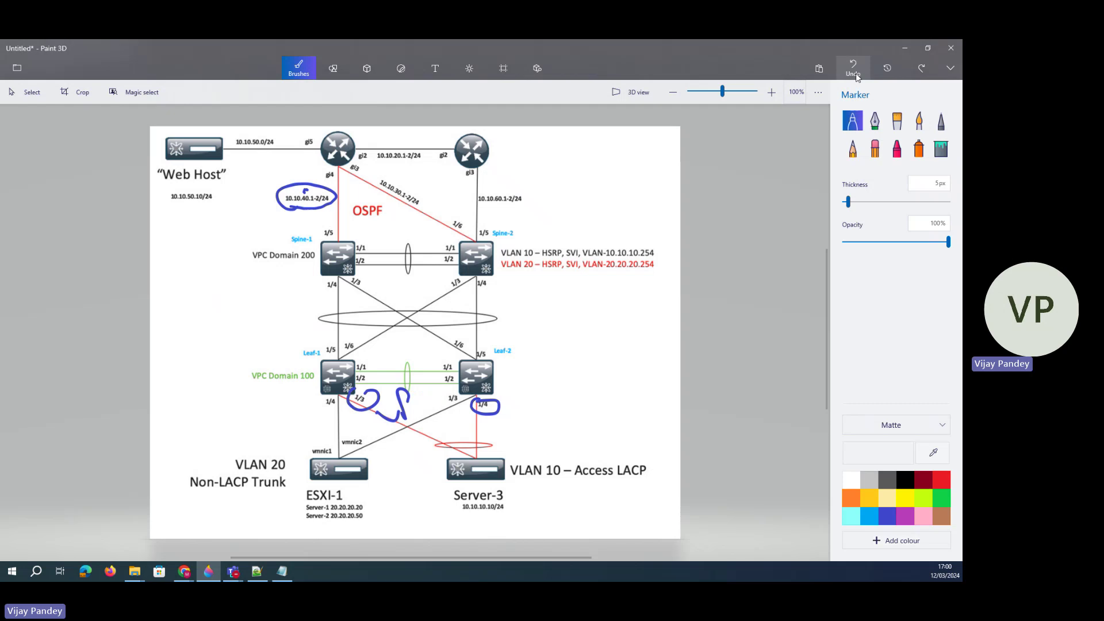
{"action": "left_click", "coordinate": [853, 68]}
{"action": "left_click", "coordinate": [852, 68]}
{"action": "left_click", "coordinate": [853, 68]}
{"action": "left_click", "coordinate": [900, 51]}
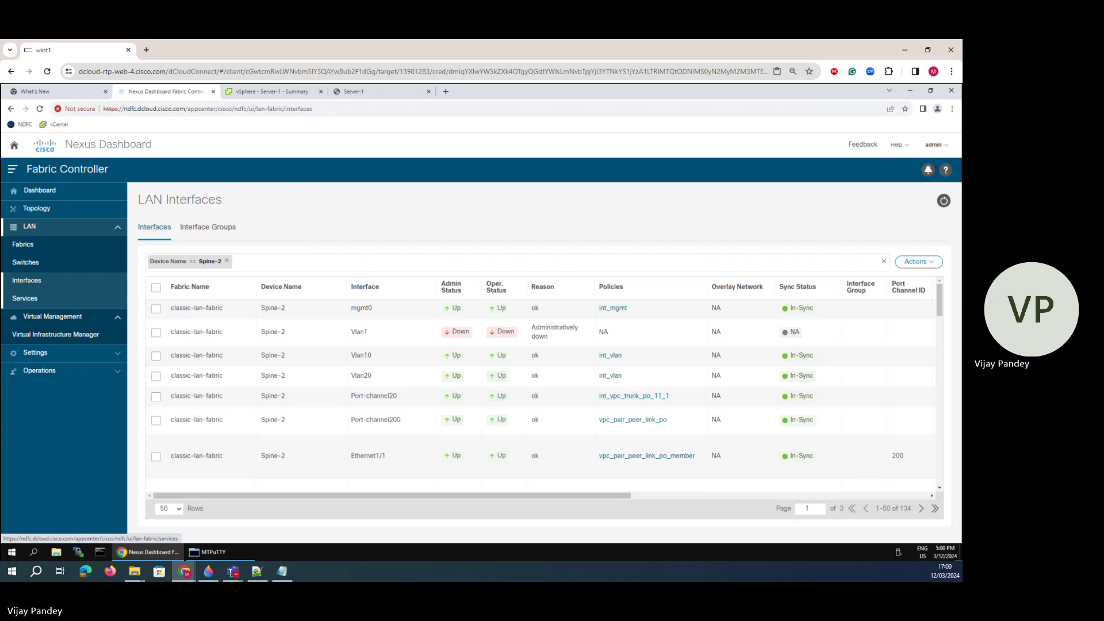
- Go to the LAN Interfaces list and start creating a new interface
{"action": "left_click", "coordinate": [24, 245]}
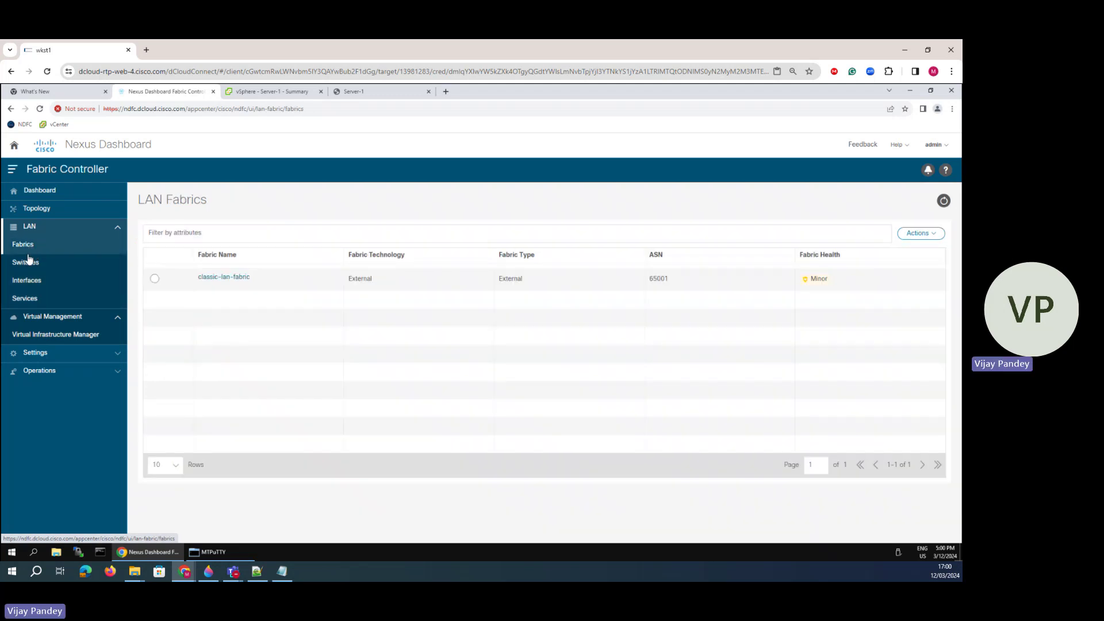
{"action": "left_click", "coordinate": [27, 262]}
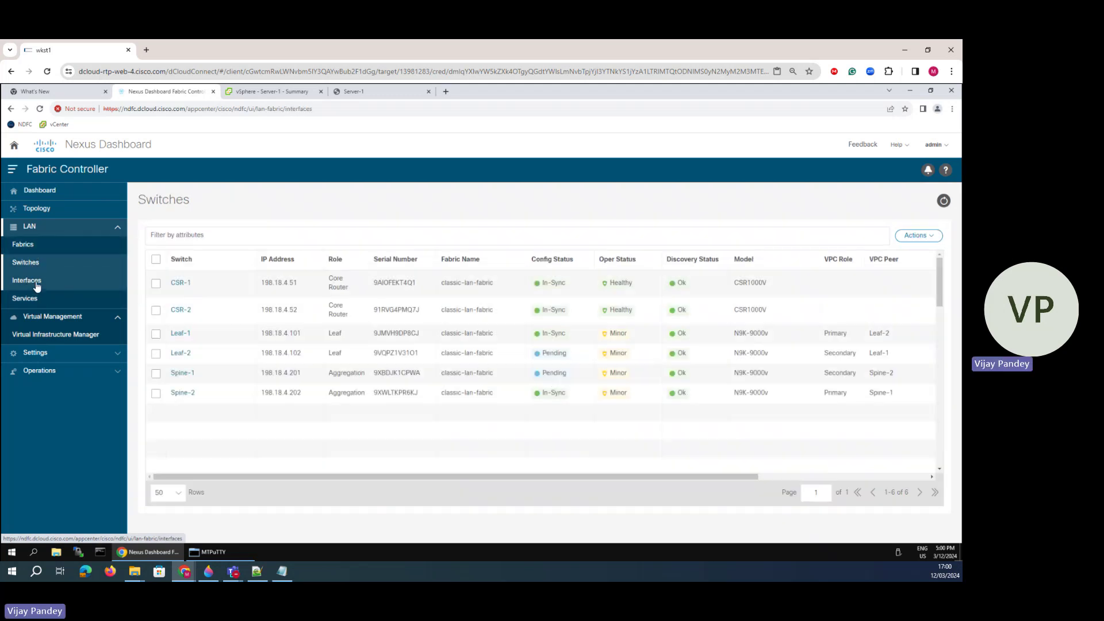
{"action": "left_click", "coordinate": [27, 280]}
{"action": "left_click", "coordinate": [915, 263]}
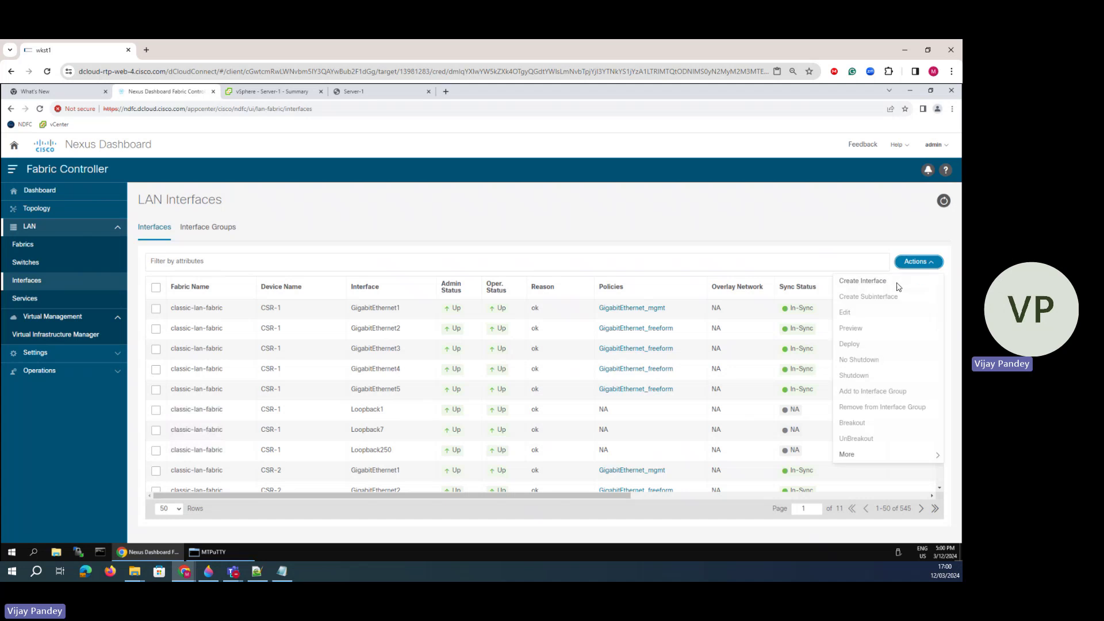
{"action": "left_click", "coordinate": [899, 287]}
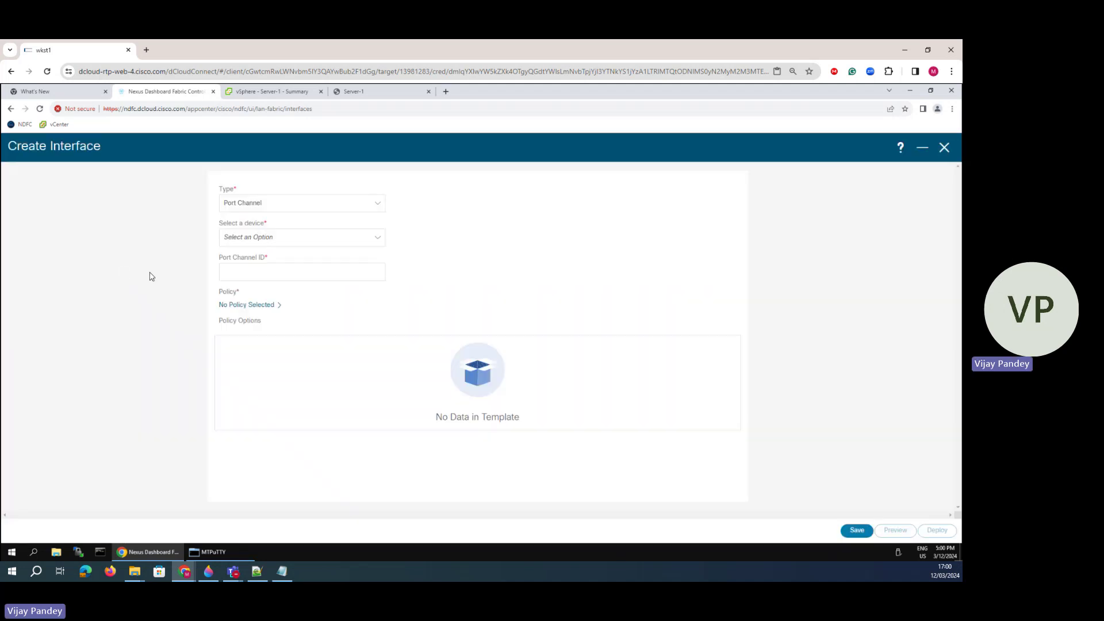
- Make it a vPC on the Leaf-2---Leaf-1 pair with ID 55 and the int_vpc_trunk_host template
{"action": "left_click", "coordinate": [244, 205]}
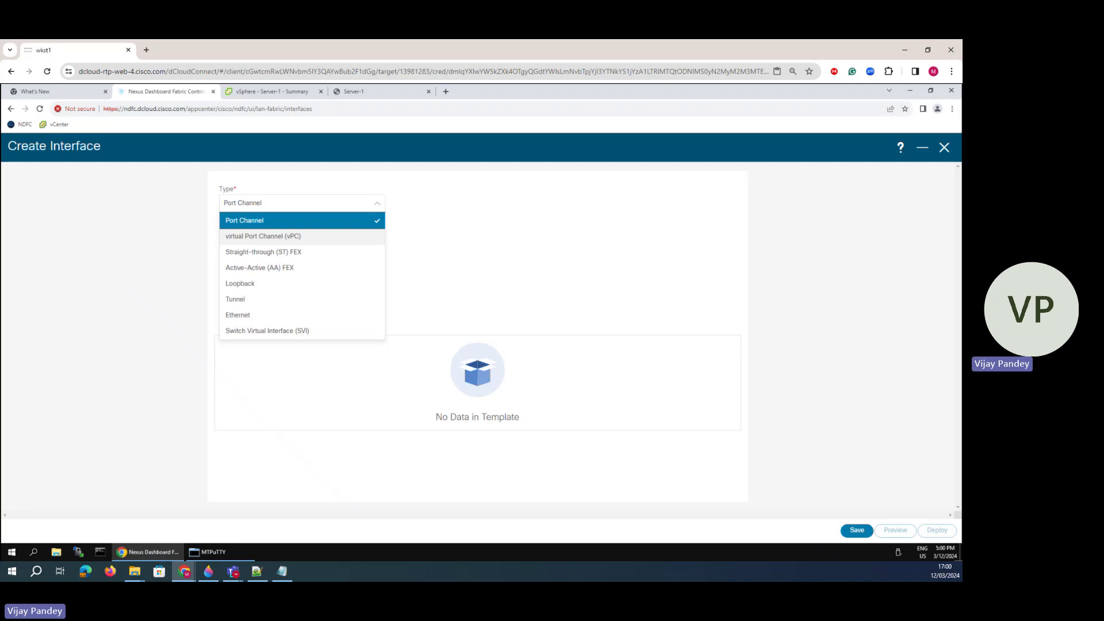
{"action": "left_click", "coordinate": [263, 236]}
{"action": "left_click", "coordinate": [243, 239]}
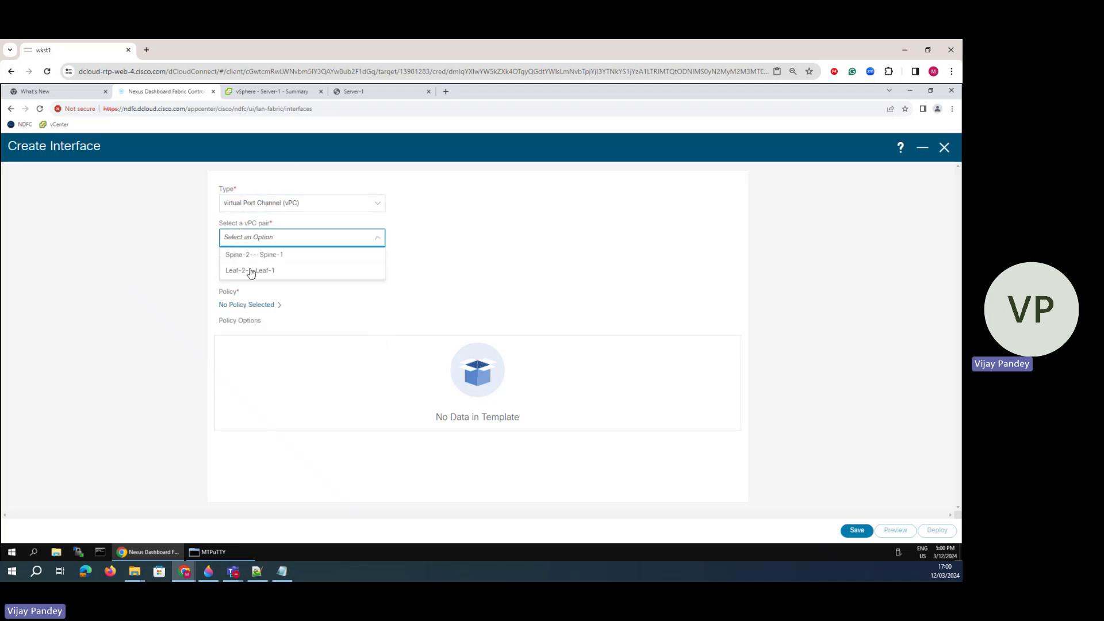
{"action": "left_click", "coordinate": [249, 271]}
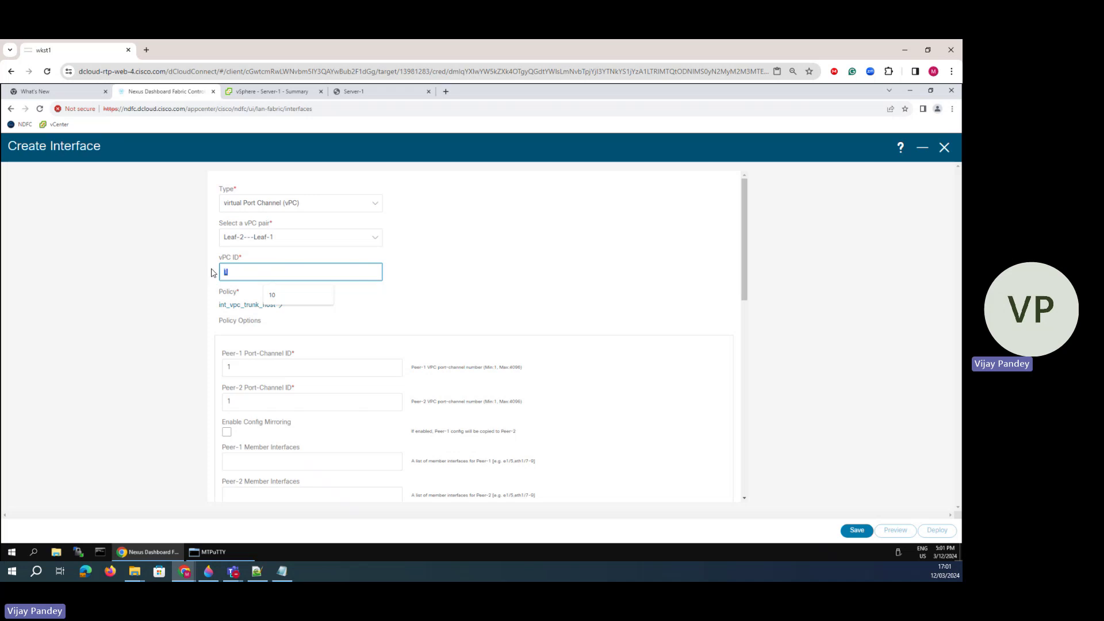
{"action": "type", "text": "55"}
{"action": "left_click_drag", "start_coordinate": [283, 305], "coordinate": [209, 303]}
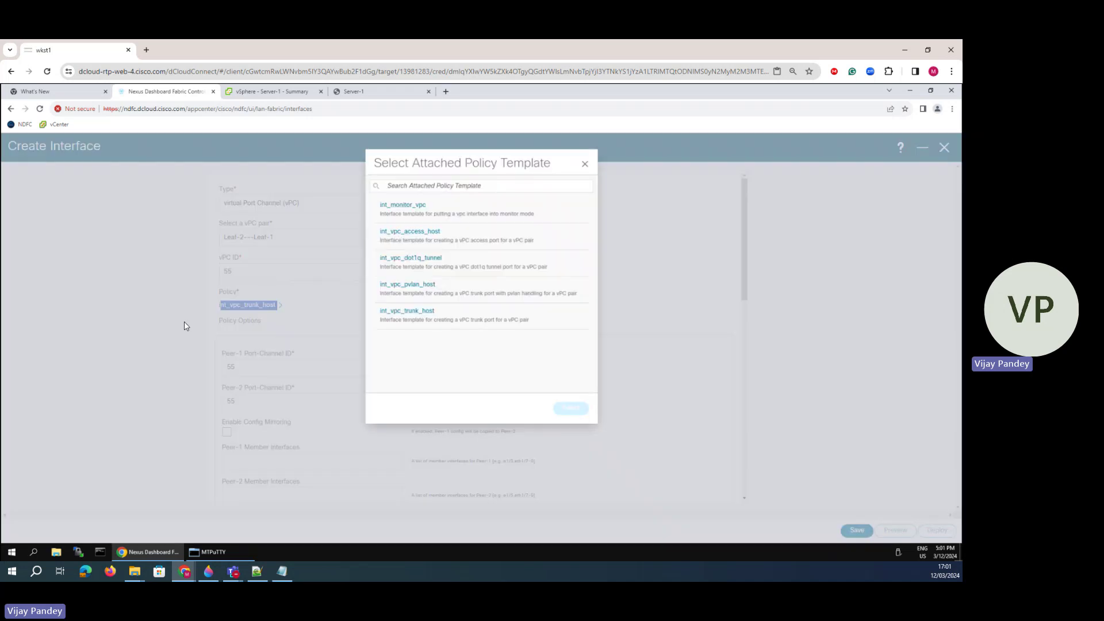
{"action": "left_click", "coordinate": [588, 159]}
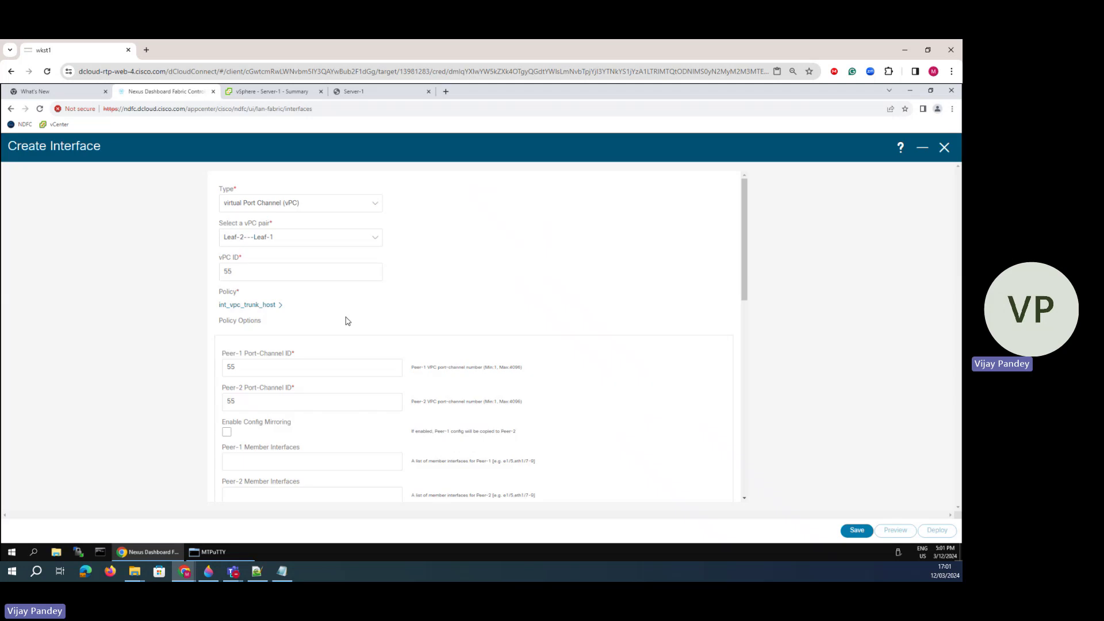
{"action": "scroll", "coordinate": [347, 319], "scroll_direction": "down", "scroll_amount": 3}
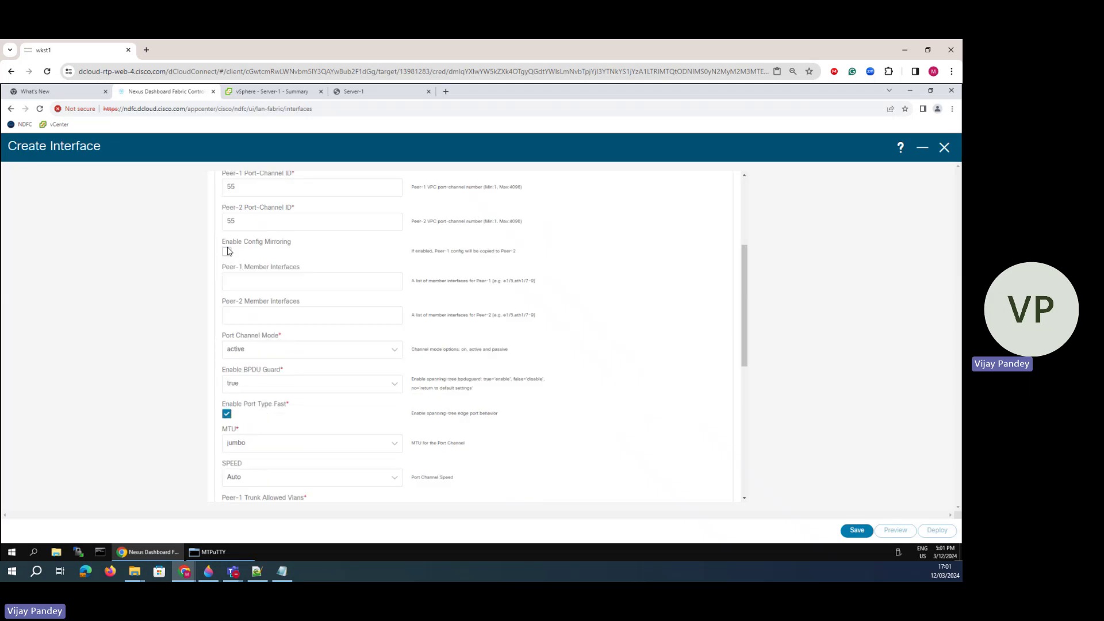
- Set Peer-1 member interface e1/3 and Peer-2 member interface e1/4
{"action": "left_click", "coordinate": [235, 283]}
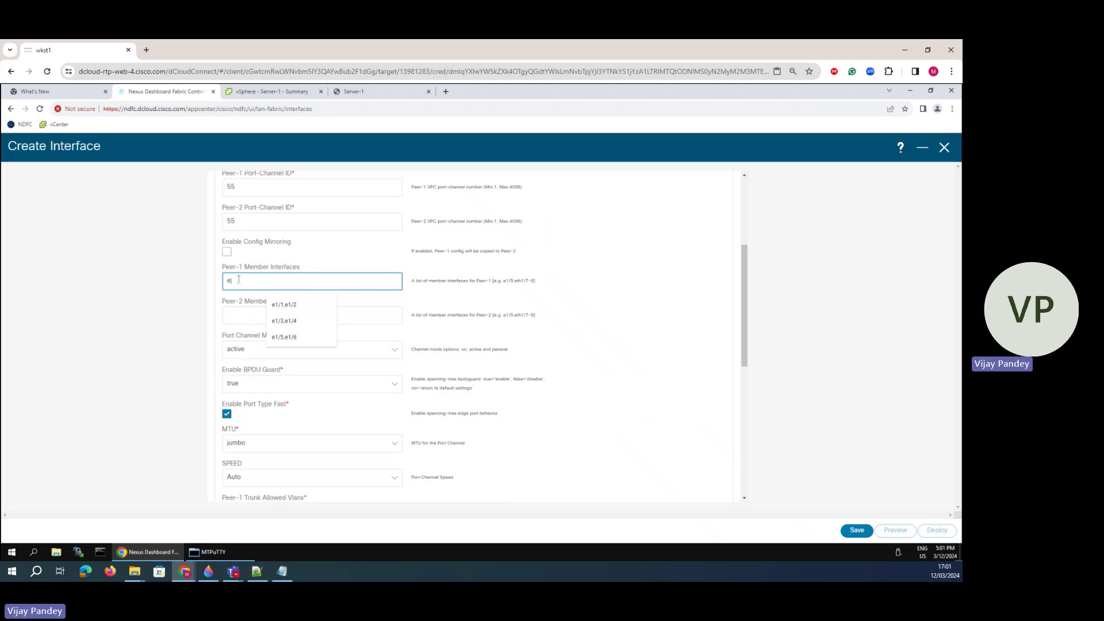
{"action": "type", "text": "e1/3"}
{"action": "left_click", "coordinate": [237, 319]}
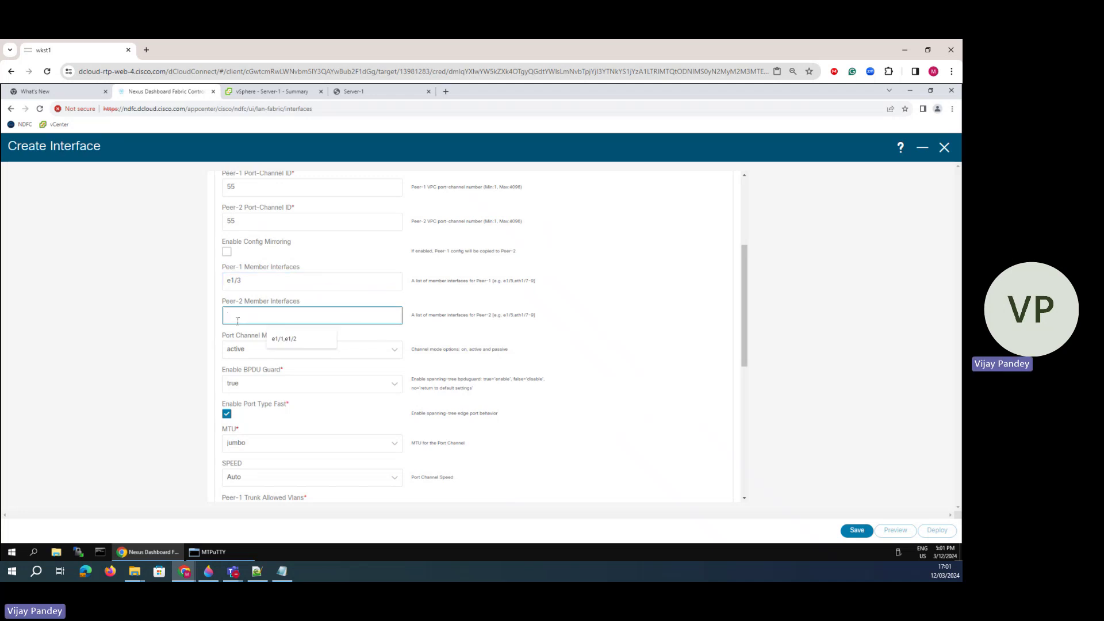
{"action": "type", "text": "e1/4"}
{"action": "scroll", "coordinate": [254, 406], "scroll_direction": "up", "scroll_amount": 2}
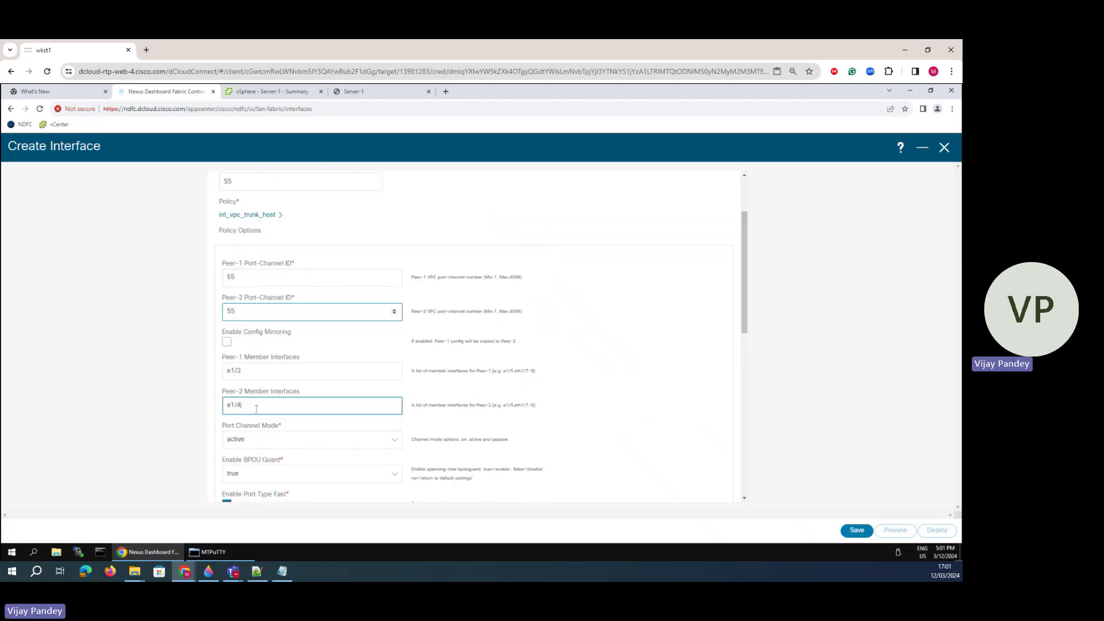
- Mark Leaf-1 port 1/3 and Leaf-2 port 1/4 on the network diagram
{"action": "left_click", "coordinate": [212, 570]}
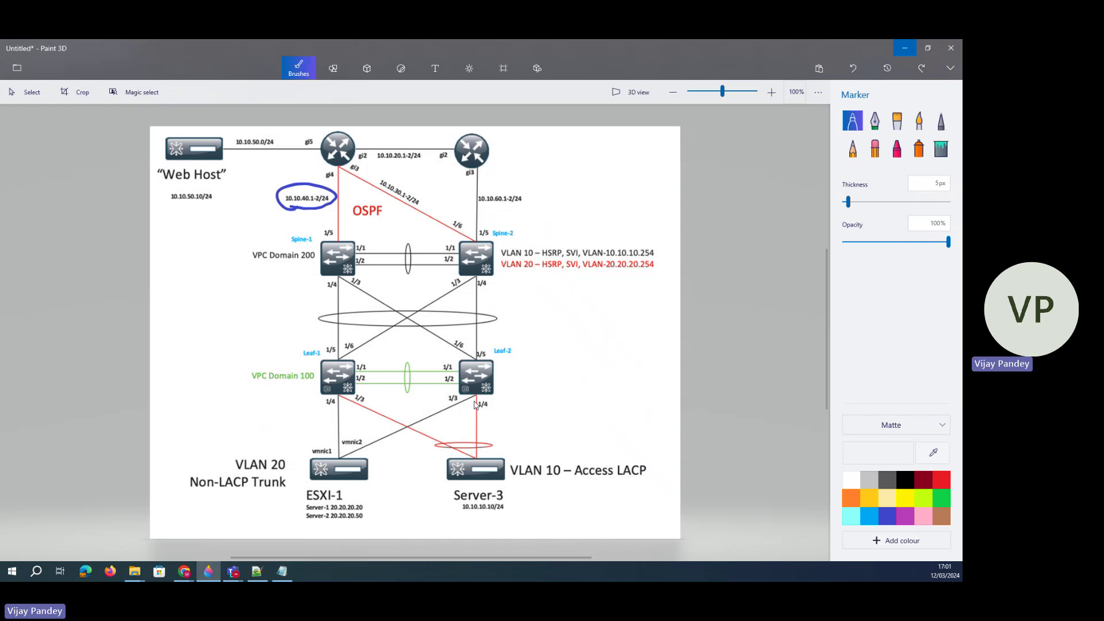
{"action": "left_click_drag", "start_coordinate": [344, 390], "coordinate": [354, 397]}
{"action": "left_click_drag", "start_coordinate": [486, 404], "coordinate": [489, 407]}
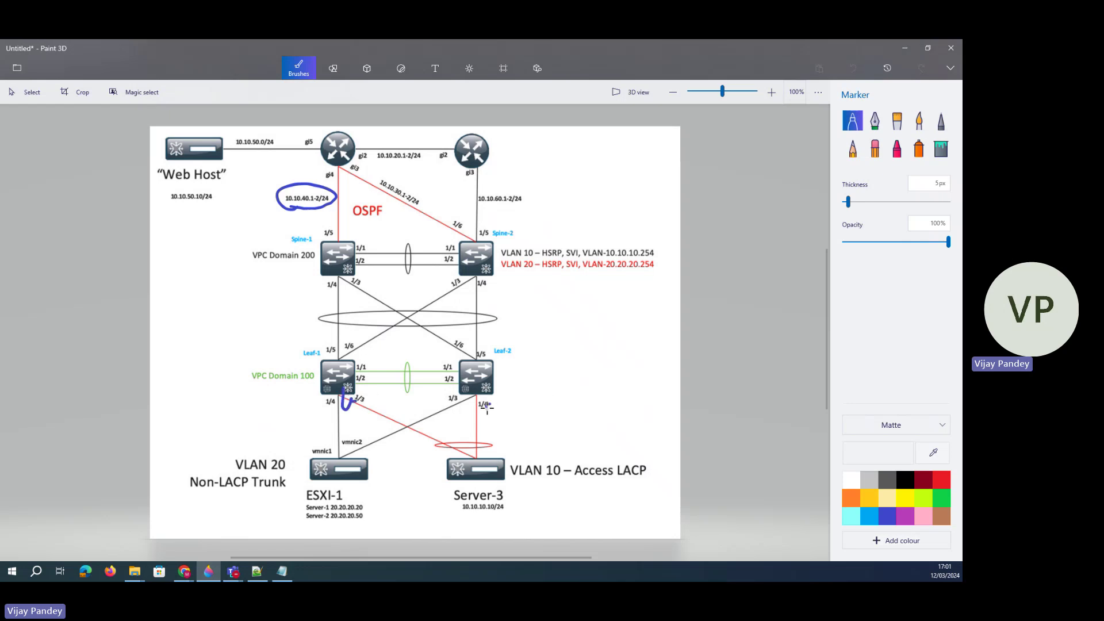
{"action": "left_click", "coordinate": [905, 48]}
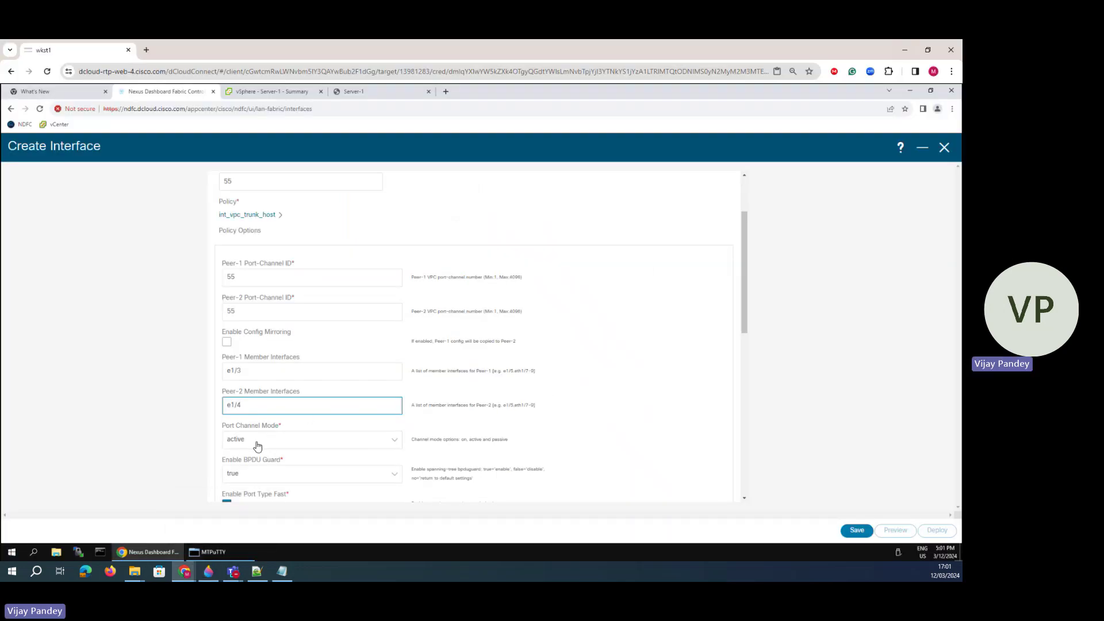
- Set BPDU Guard to no, turn off Port Type Fast, and set MTU to default
{"action": "scroll", "coordinate": [255, 424], "scroll_direction": "down", "scroll_amount": 2}
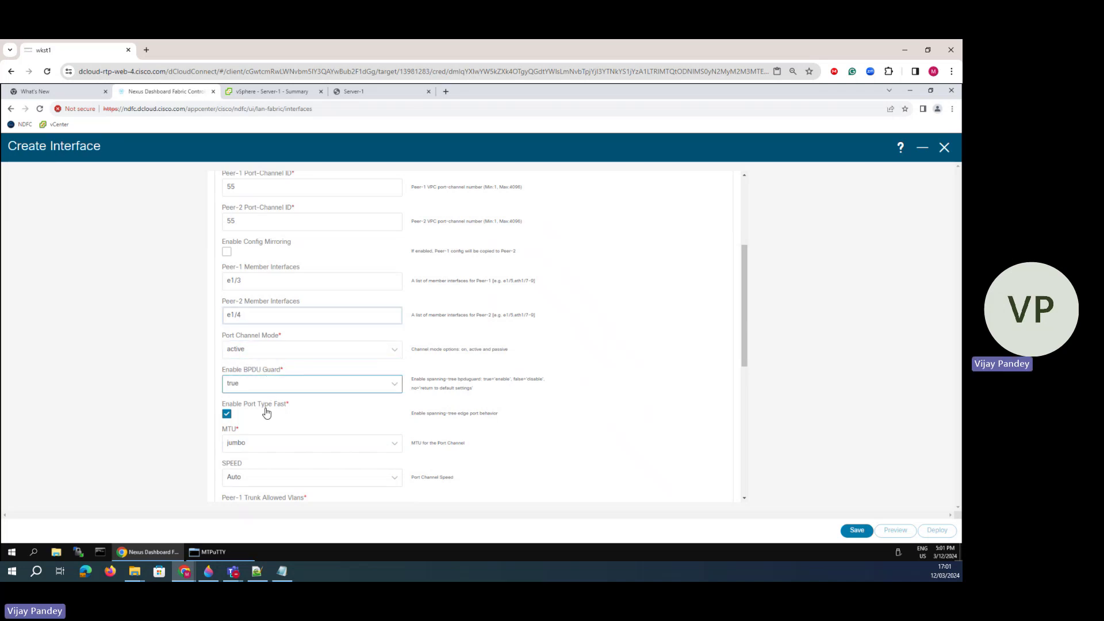
{"action": "left_click", "coordinate": [261, 386]}
{"action": "left_click", "coordinate": [239, 435]}
{"action": "left_click", "coordinate": [227, 414]}
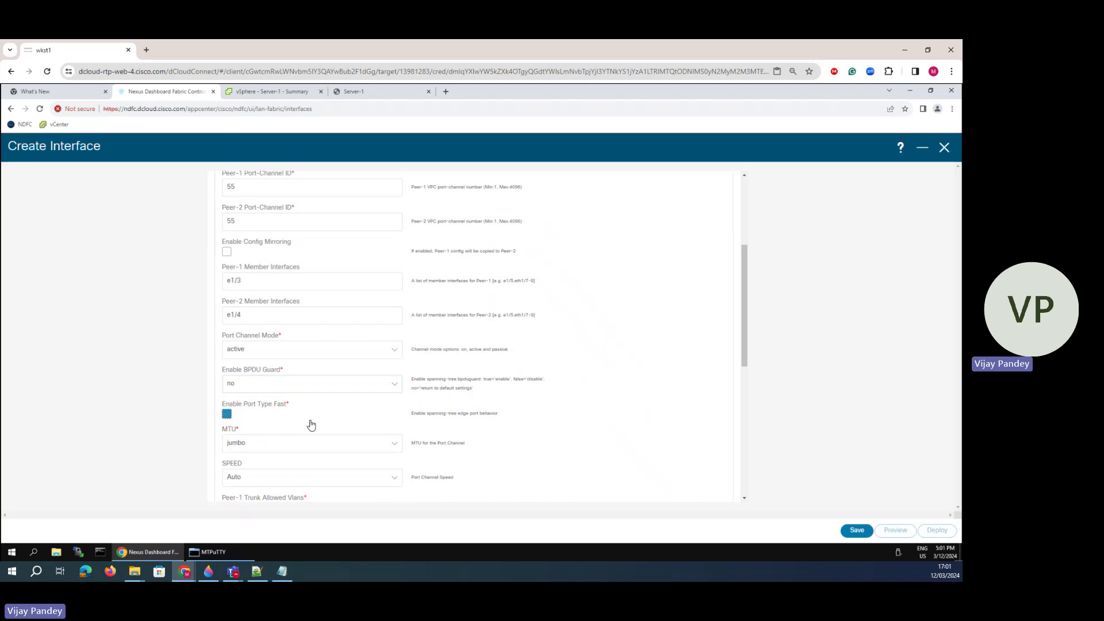
{"action": "scroll", "coordinate": [310, 424], "scroll_direction": "down", "scroll_amount": 3}
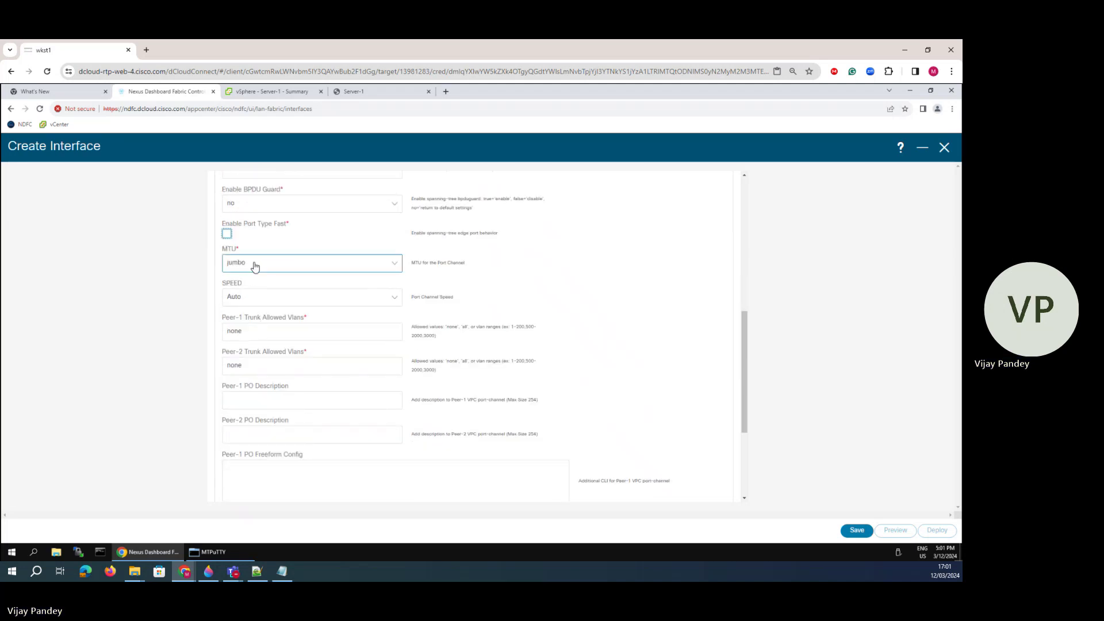
{"action": "left_click", "coordinate": [255, 265]}
{"action": "left_click", "coordinate": [244, 295]}
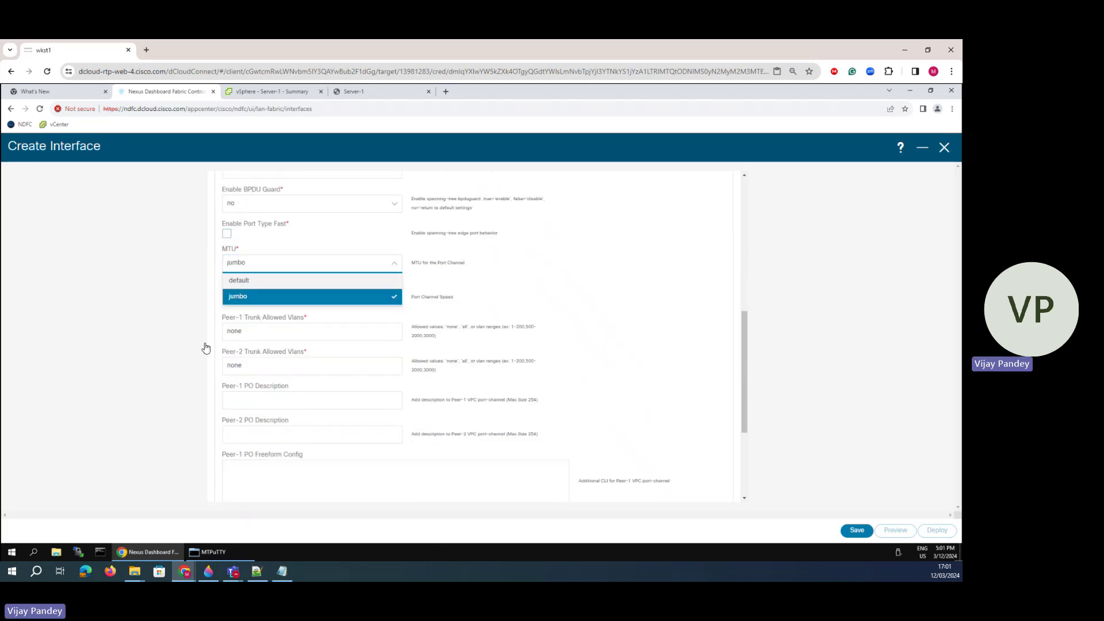
- Leave Peer-1 trunk allowed VLANs as none and save the vPC interface
{"action": "left_click", "coordinate": [254, 332]}
{"action": "key", "text": "shift+Left"}
{"action": "key", "text": "shift+Left"}
{"action": "key", "text": "shift+Left"}
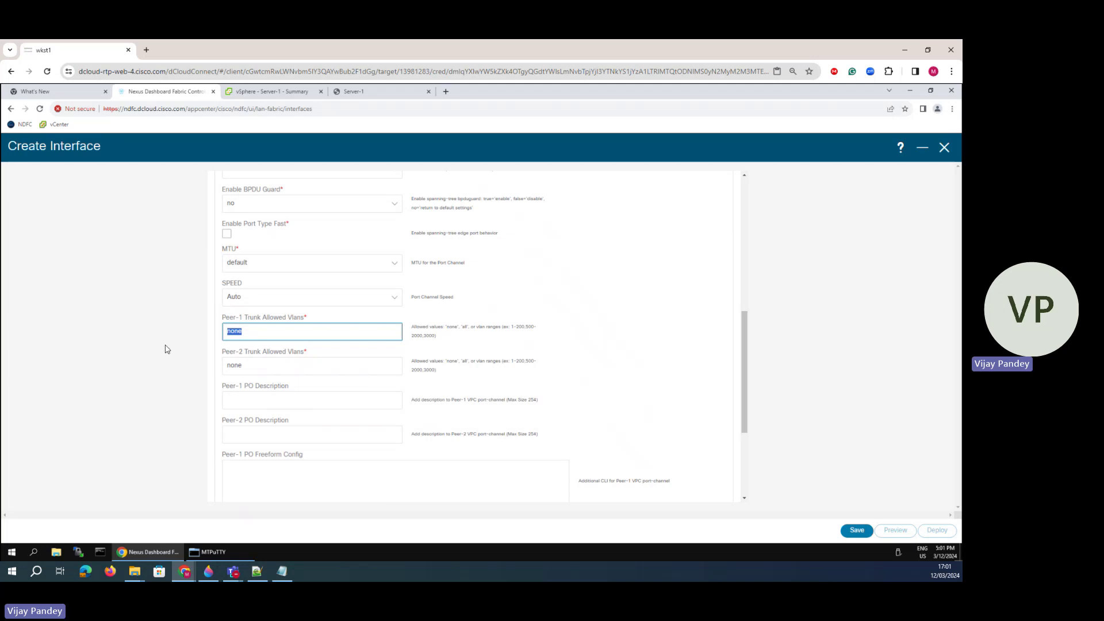
{"action": "left_click", "coordinate": [168, 353]}
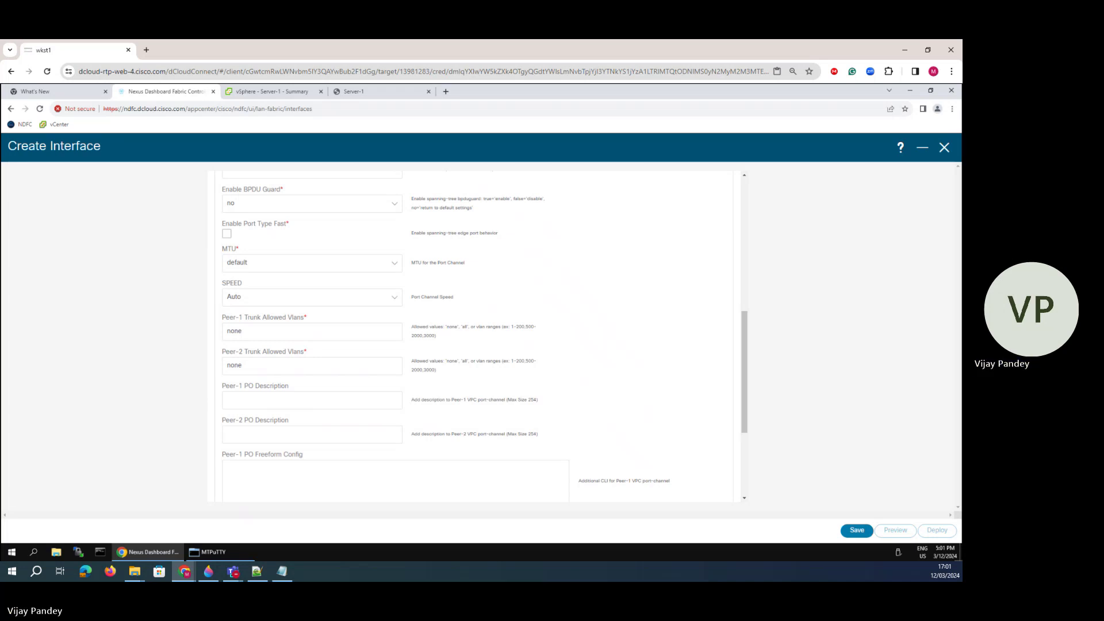
{"action": "scroll", "coordinate": [492, 458], "scroll_direction": "down", "scroll_amount": 3}
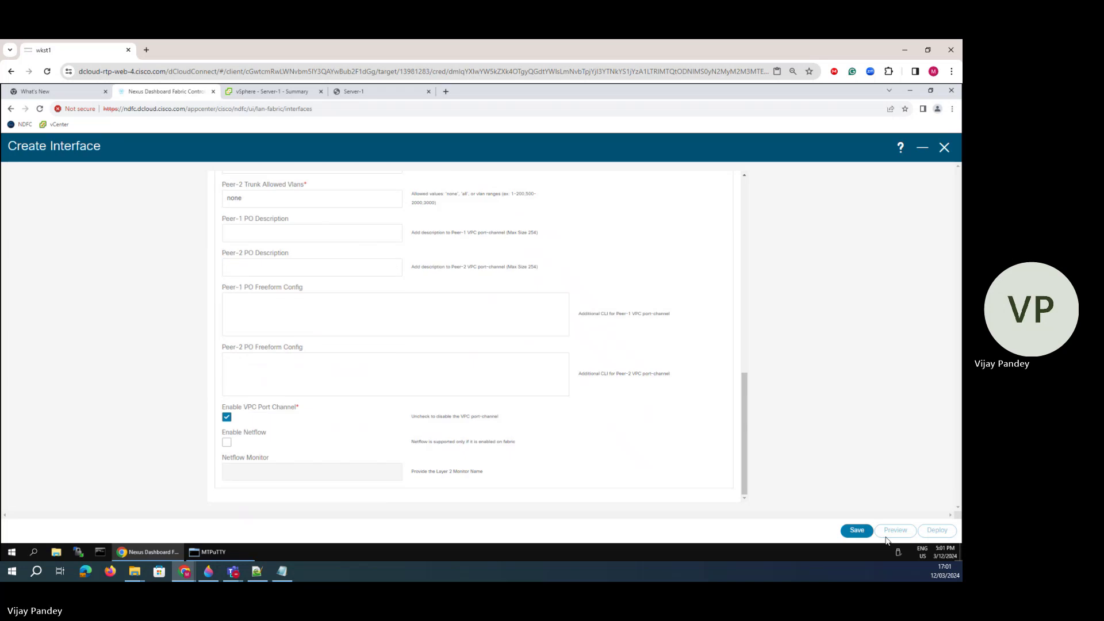
{"action": "left_click", "coordinate": [867, 535]}
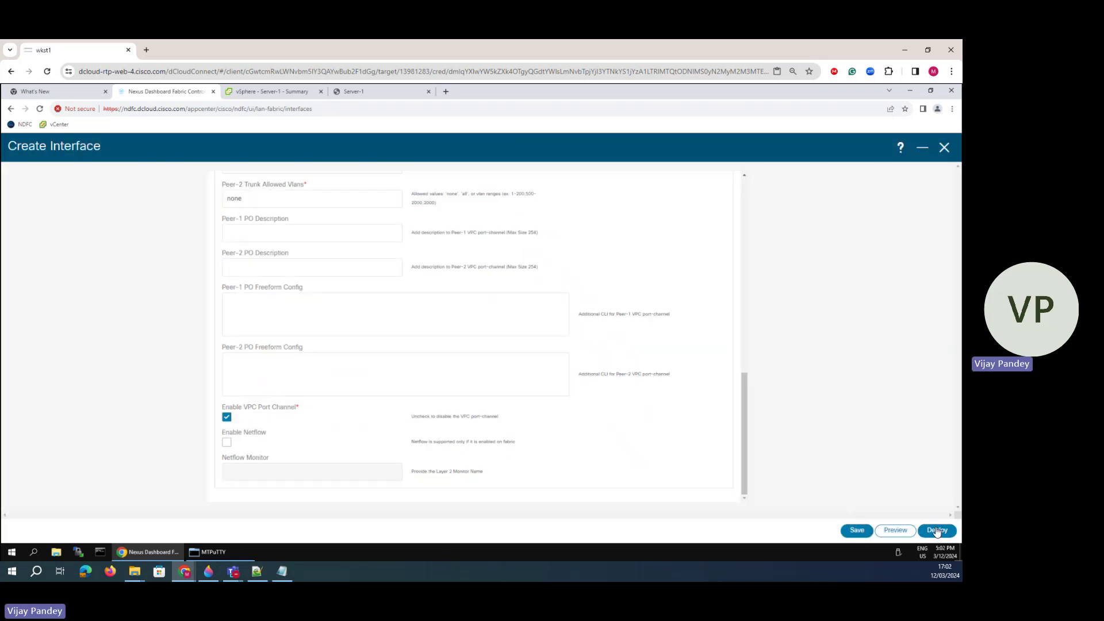
- Deploy the vPC55 config to Leaf-1 and Leaf-2, then bring up the MTPuTTY terminal
{"action": "left_click", "coordinate": [934, 531]}
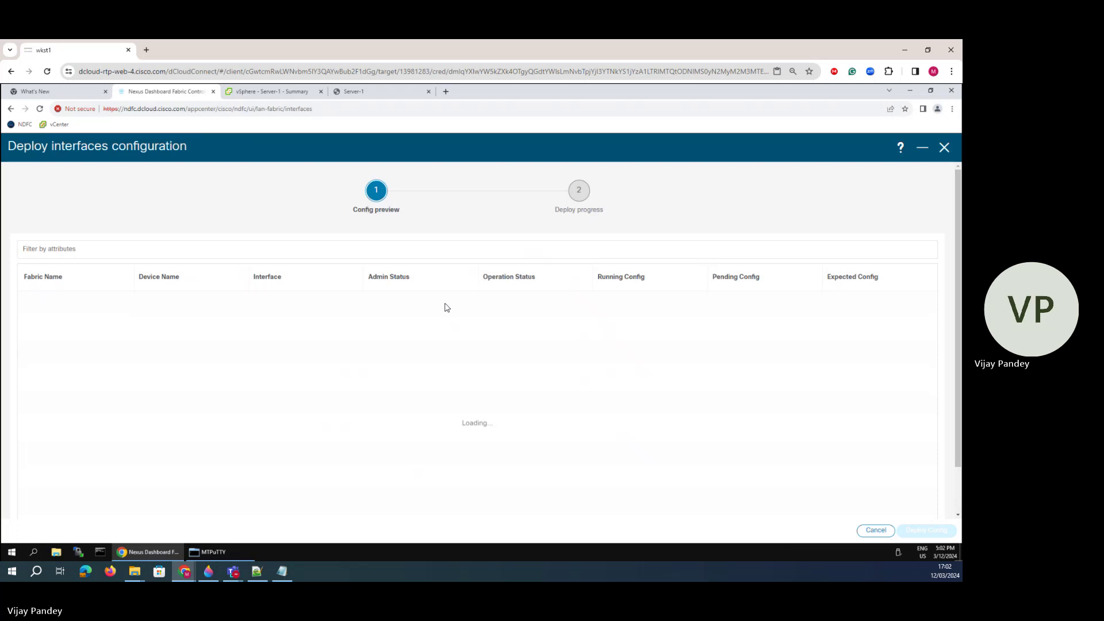
{"action": "left_click", "coordinate": [920, 530]}
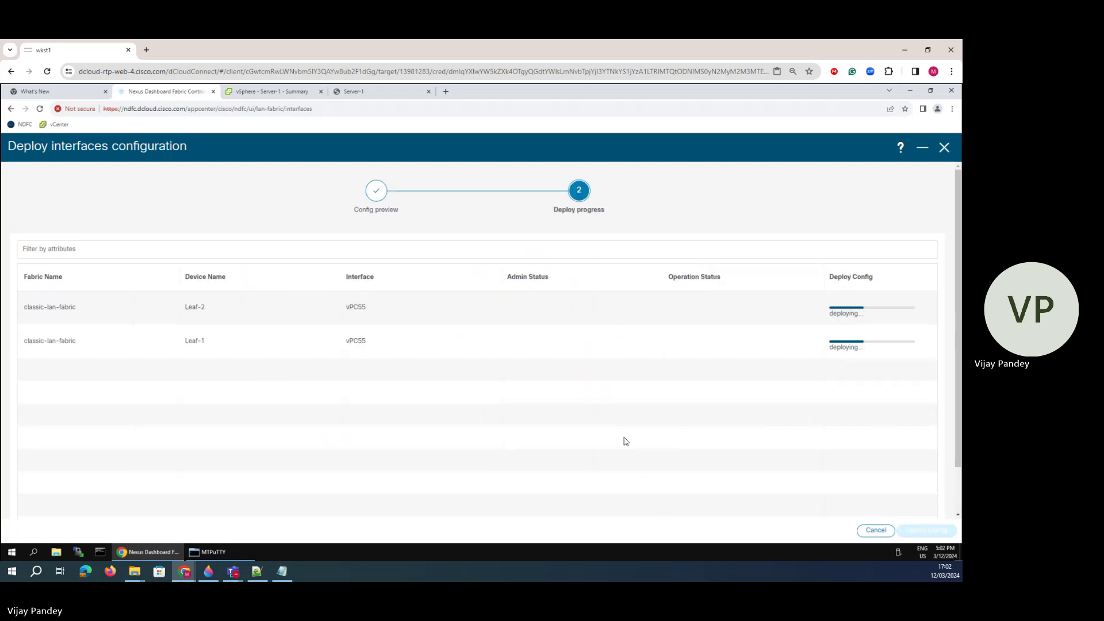
{"action": "left_click", "coordinate": [207, 552]}
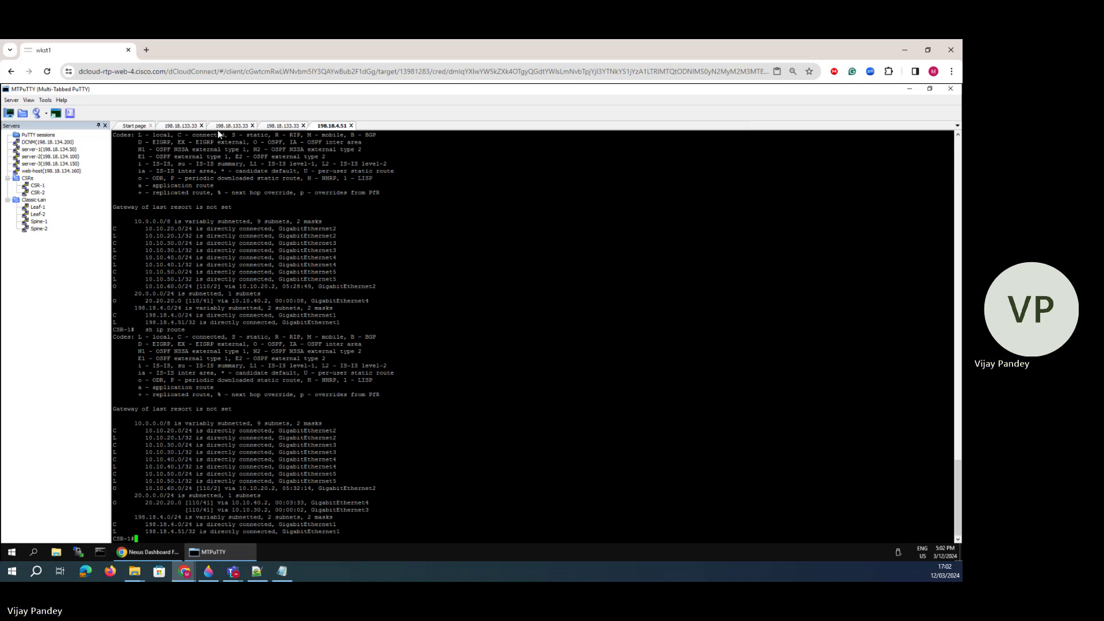
- Check the Spine-1, Spine-2 and CSR-1 sessions, then close both Spine sessions
{"action": "left_click", "coordinate": [218, 128]}
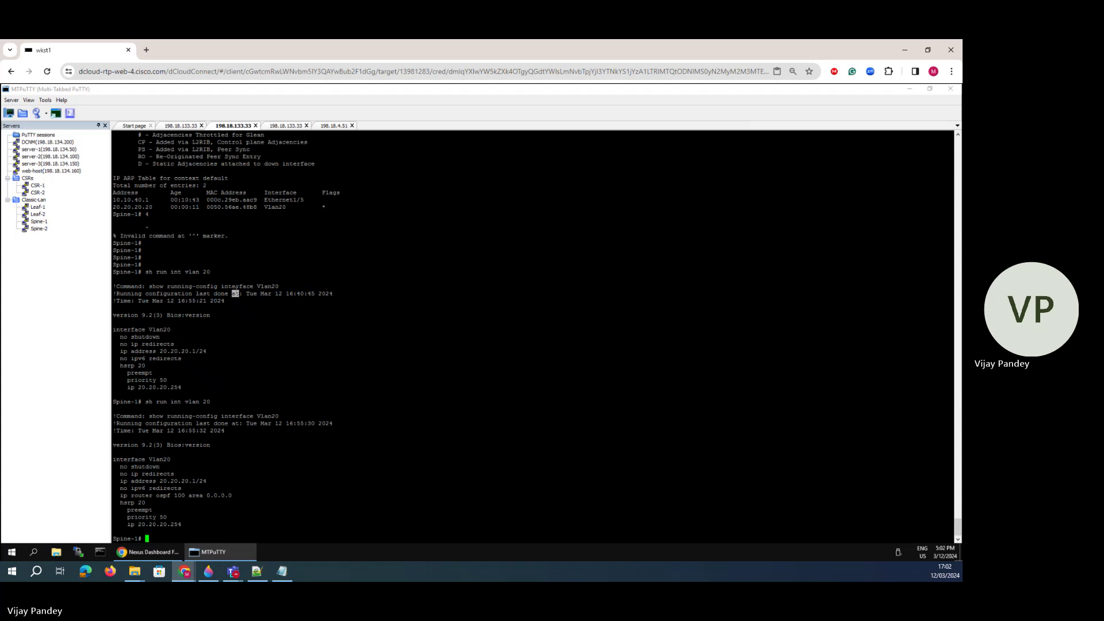
{"action": "key", "text": "Return"}
{"action": "key", "text": "Return"}
{"action": "left_click", "coordinate": [282, 126]}
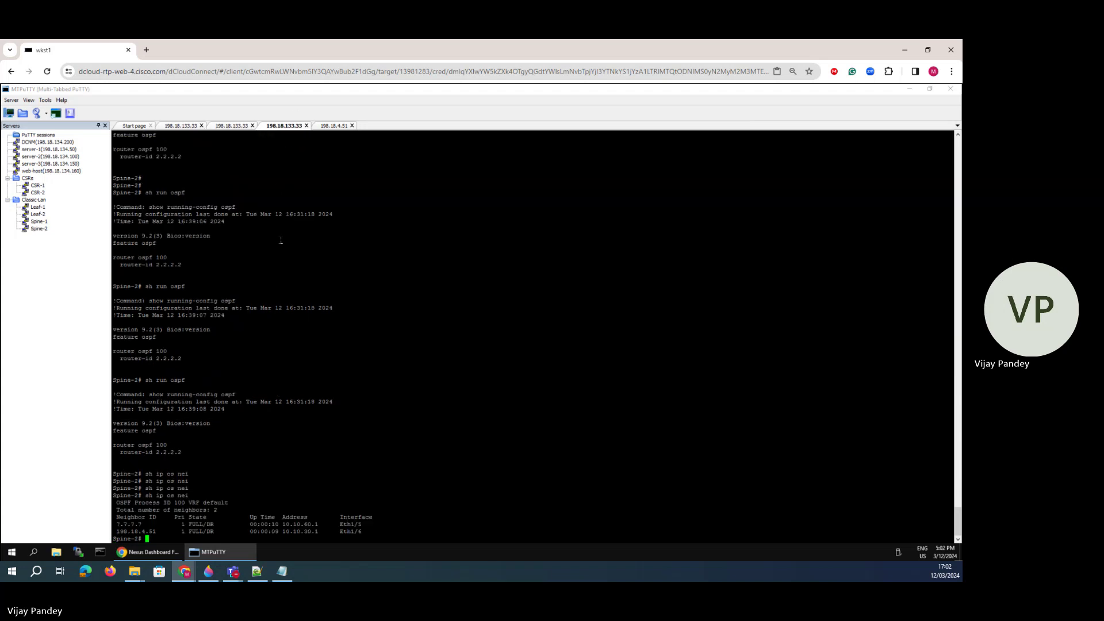
{"action": "key", "text": "Return"}
{"action": "key", "text": "Return"}
{"action": "left_click", "coordinate": [237, 126]}
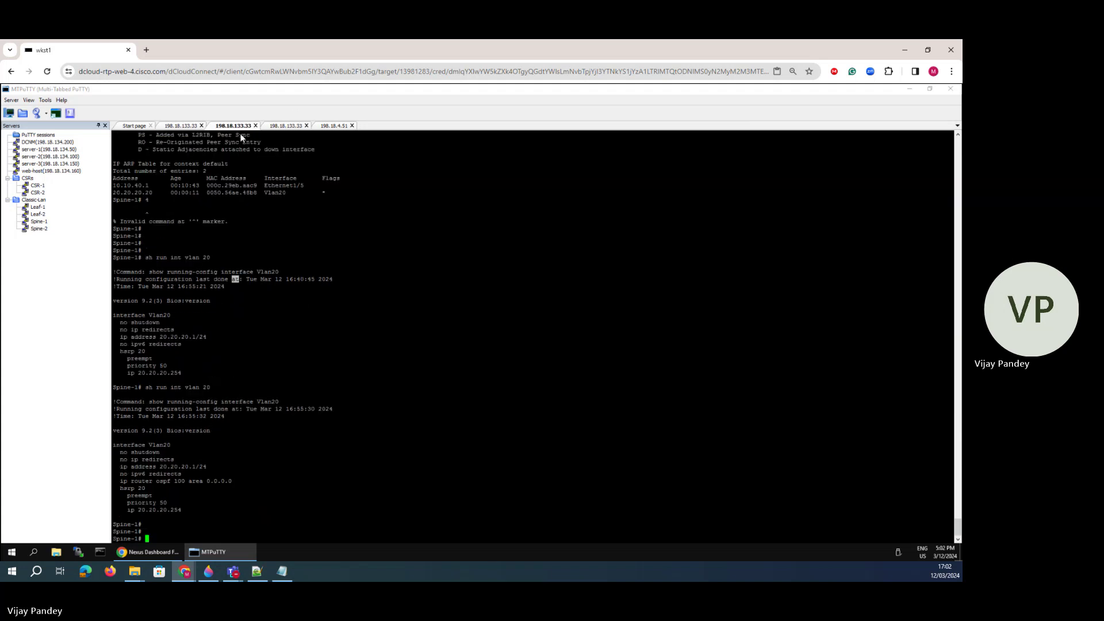
{"action": "left_click", "coordinate": [332, 126]}
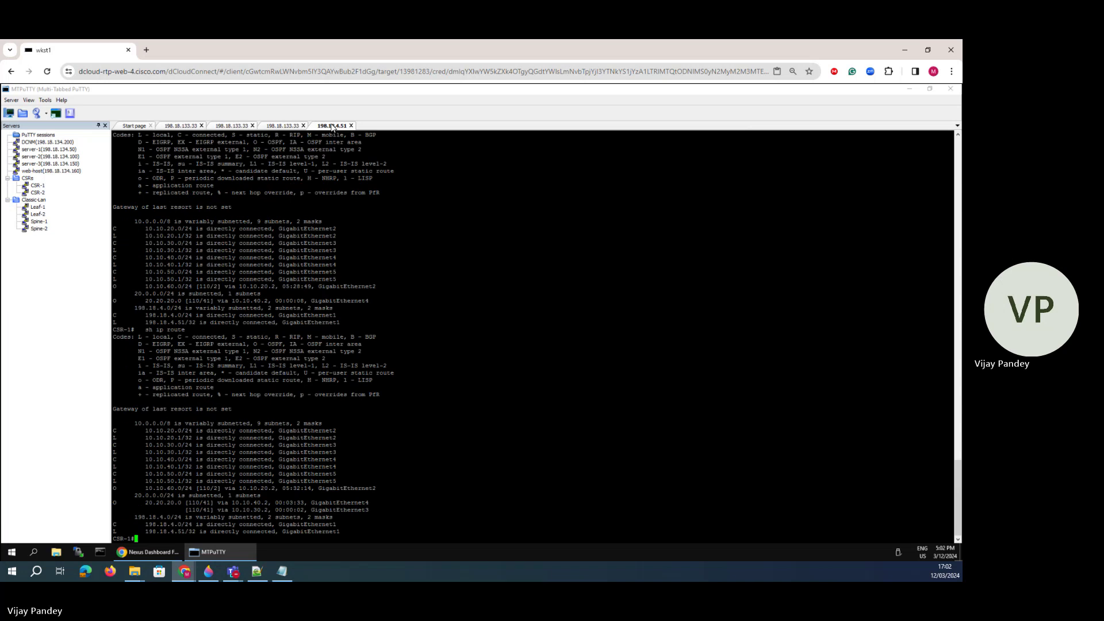
{"action": "left_click", "coordinate": [251, 125]}
{"action": "left_click", "coordinate": [252, 126]}
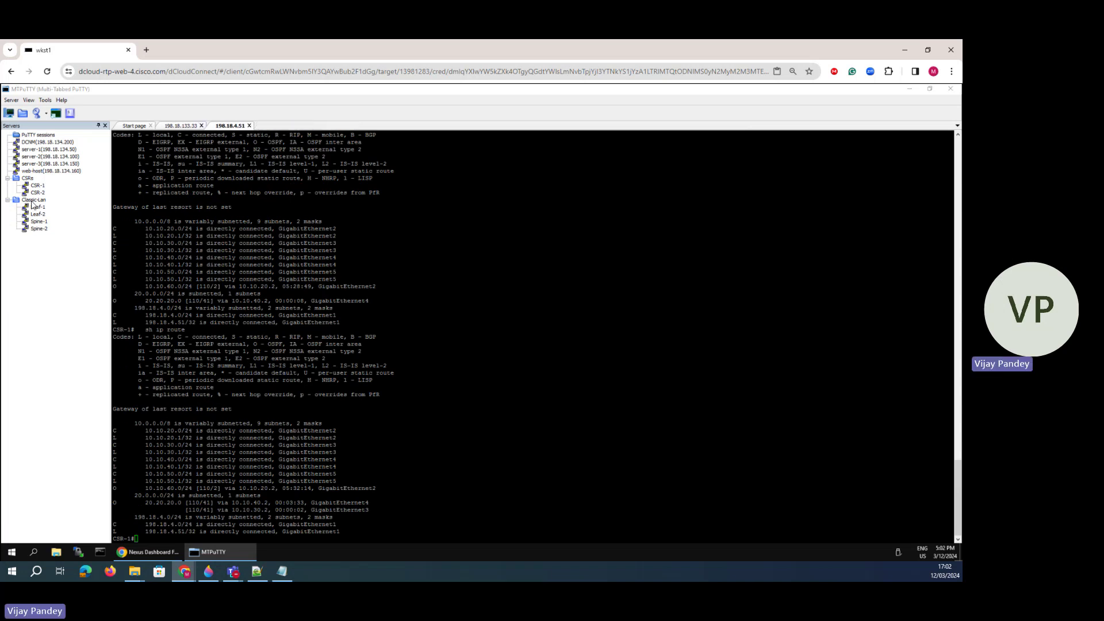
- Try twice to open a Leaf-1 session and dismiss the connection errors
{"action": "double_click", "coordinate": [36, 207]}
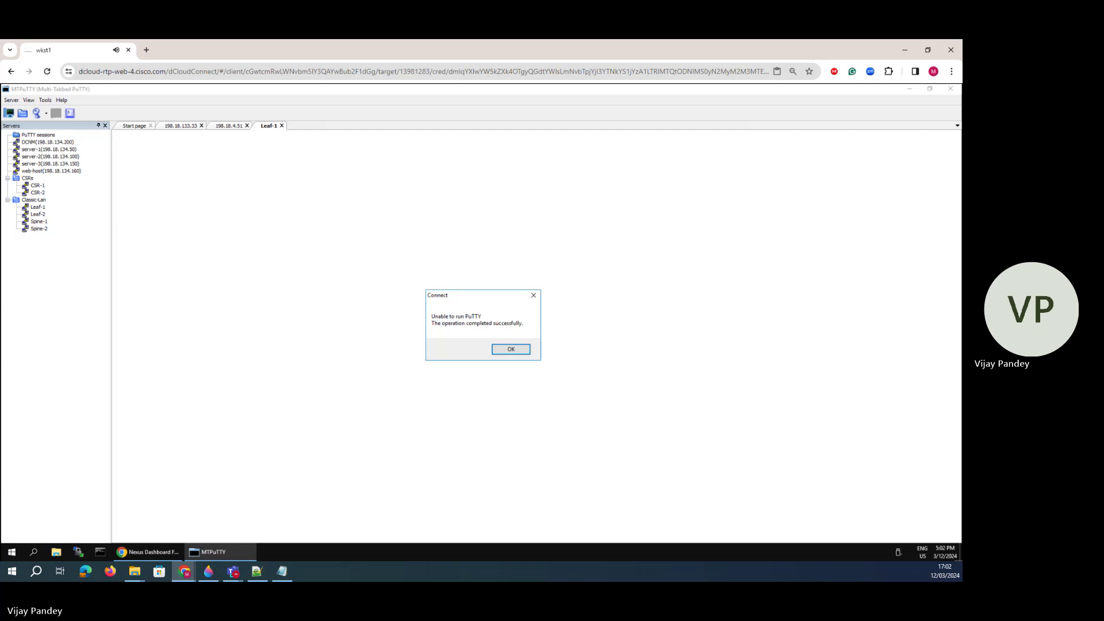
{"action": "left_click", "coordinate": [502, 348]}
{"action": "left_click", "coordinate": [562, 351]}
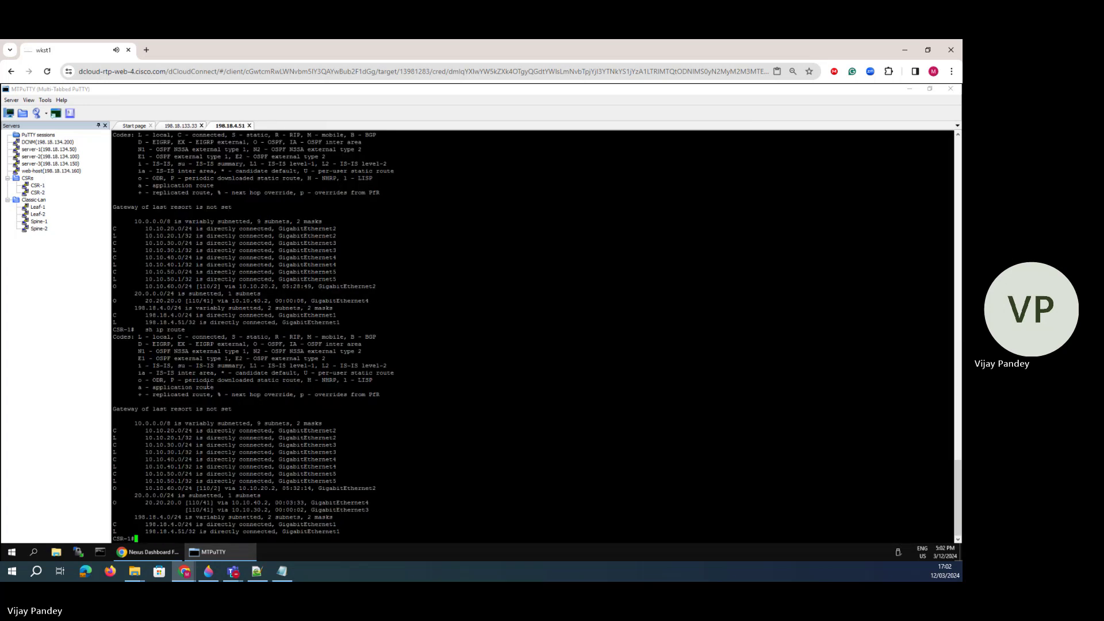
{"action": "double_click", "coordinate": [37, 207]}
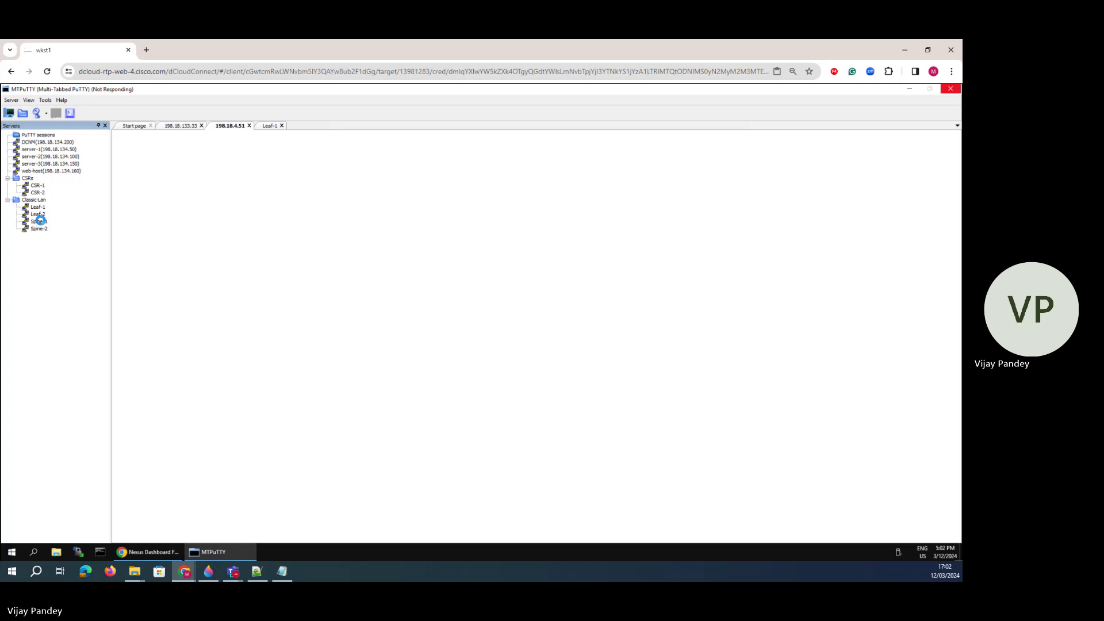
{"action": "left_click", "coordinate": [511, 349]}
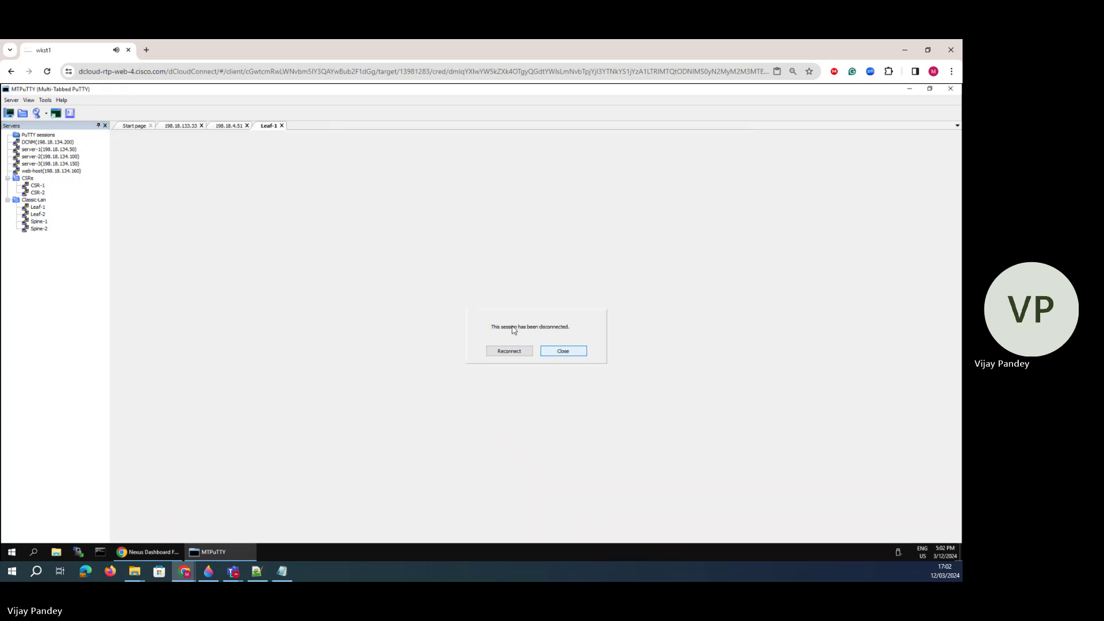
- Close the remaining sessions and log in to Leaf-1 as admin from recent connections
{"action": "left_click", "coordinate": [564, 352]}
{"action": "left_click", "coordinate": [249, 125]}
{"action": "left_click", "coordinate": [205, 125]}
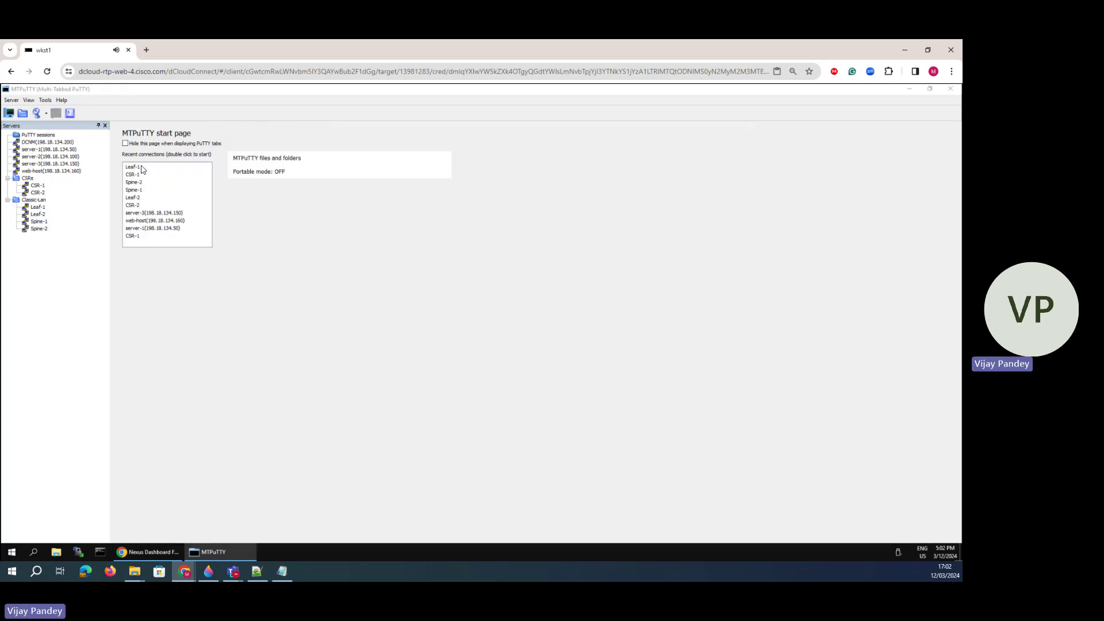
{"action": "left_click", "coordinate": [39, 207]}
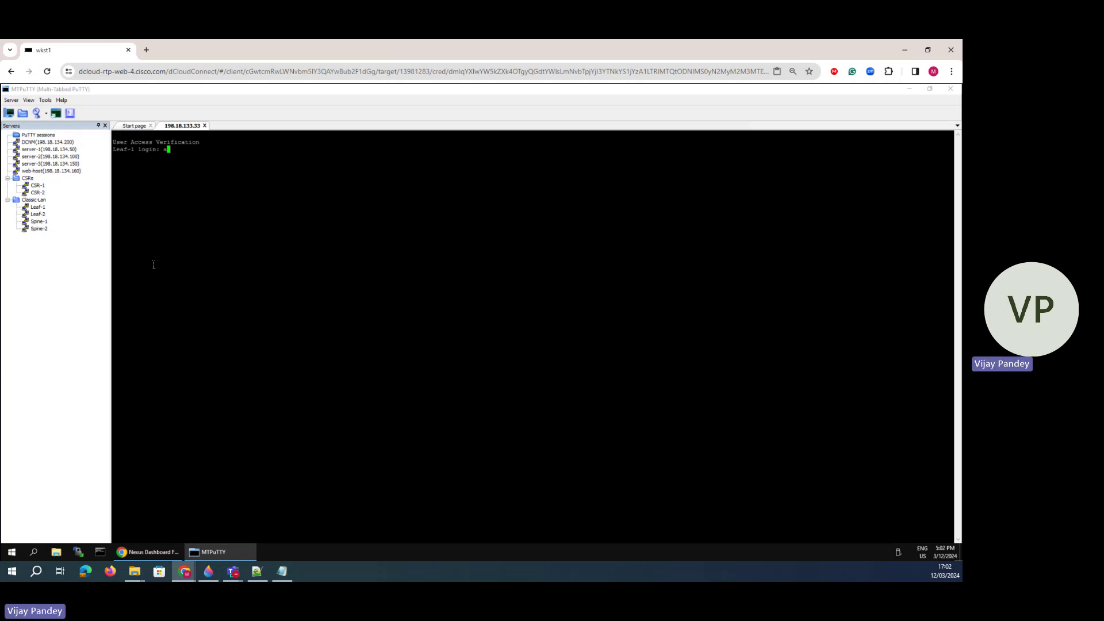
{"action": "type", "text": "admin"}
{"action": "key", "text": "Return"}
{"action": "key", "text": "Return"}
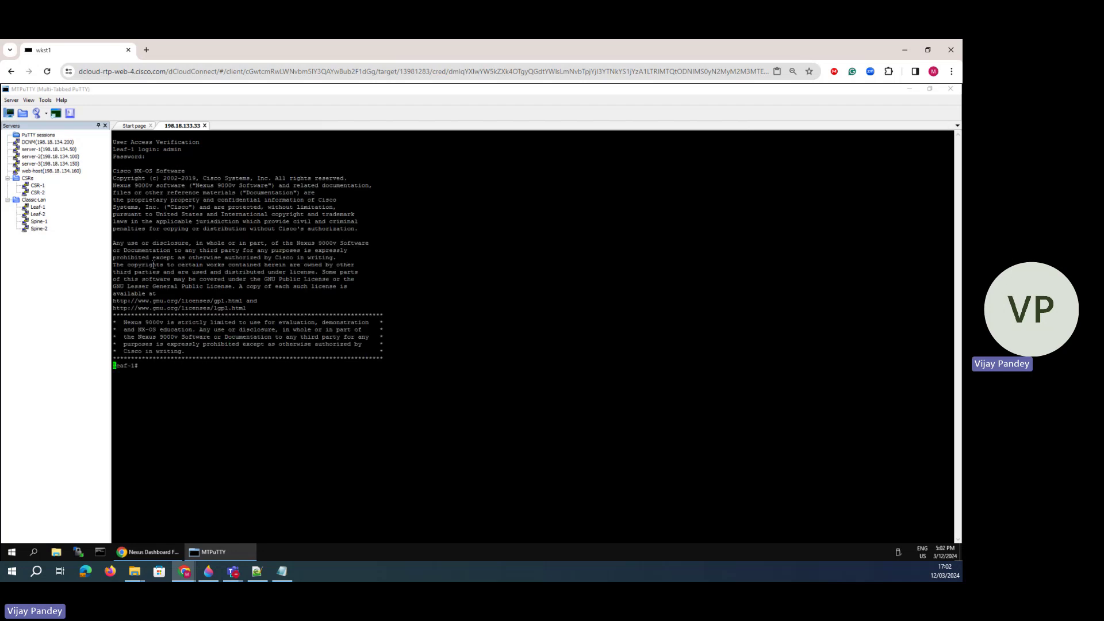
- Run 'sh vpc' on Leaf-1 and highlight the Po55 row showing down
{"action": "key", "text": "Return"}
{"action": "key", "text": "Return"}
{"action": "type", "text": "sh vpc"}
{"action": "key", "text": "Return"}
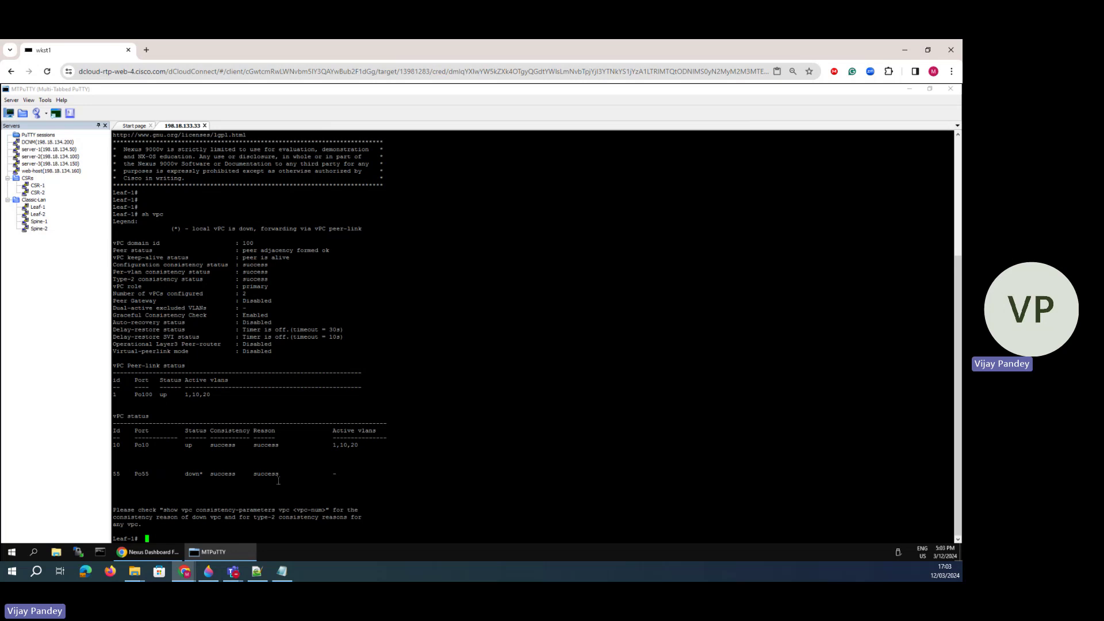
{"action": "left_click_drag", "start_coordinate": [278, 480], "coordinate": [141, 471]}
{"action": "left_click", "coordinate": [186, 478]}
- Log in to Leaf-2 as admin and run 'sh vpc'
{"action": "double_click", "coordinate": [38, 214]}
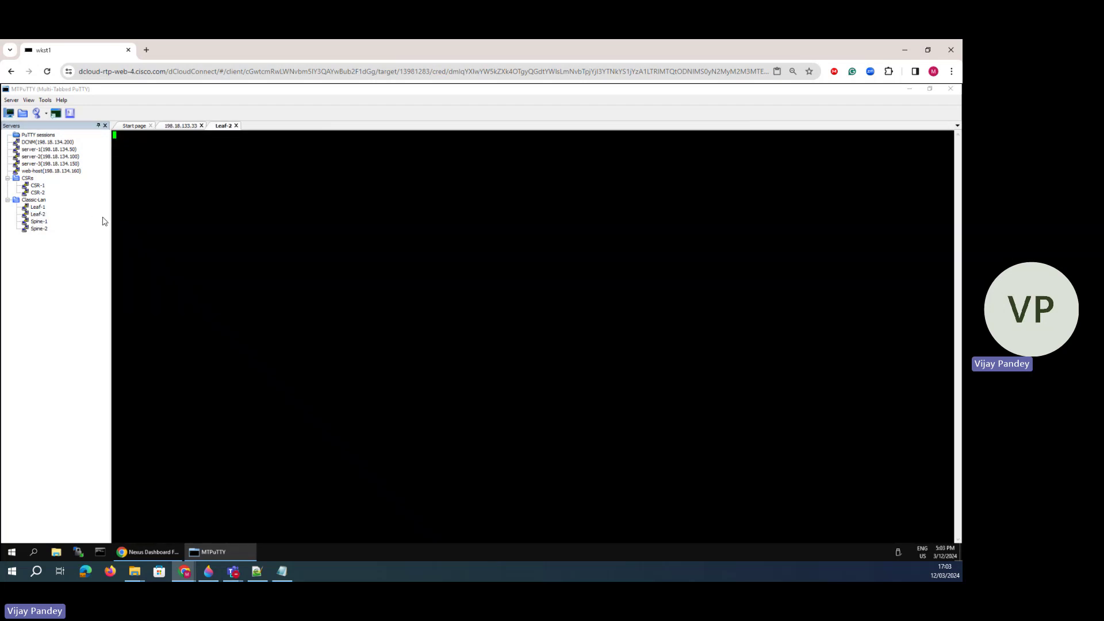
{"action": "type", "text": "adm"}
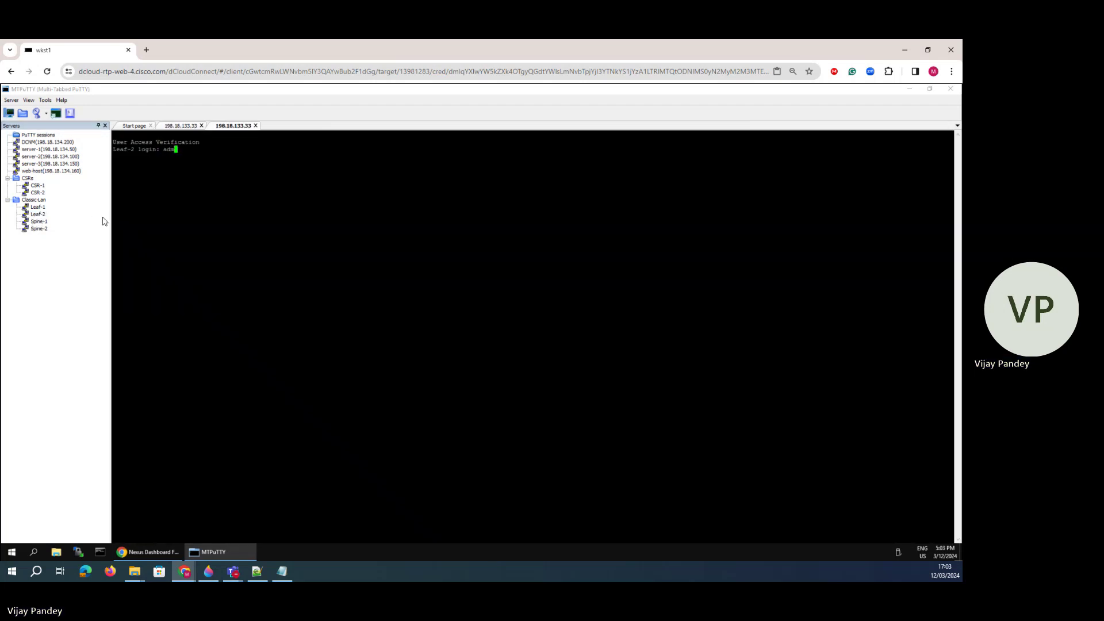
{"action": "type", "text": "in"}
{"action": "key", "text": "Return"}
{"action": "key", "text": "Return"}
{"action": "key", "text": "Return"}
{"action": "key", "text": "Return"}
{"action": "type", "text": "sh vpc"}
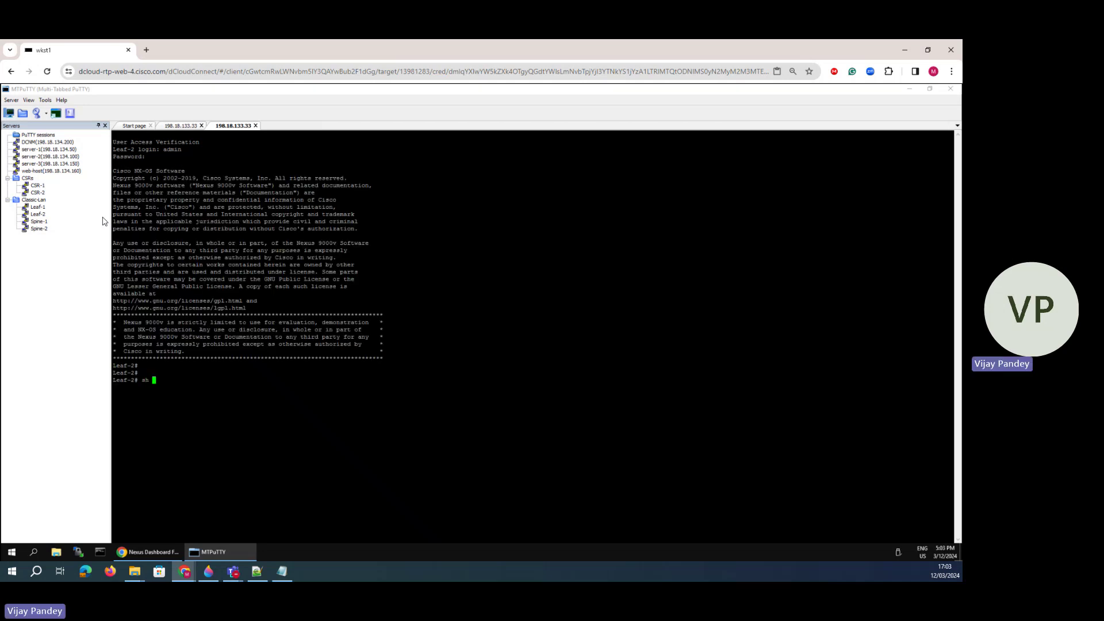
{"action": "key", "text": "Return"}
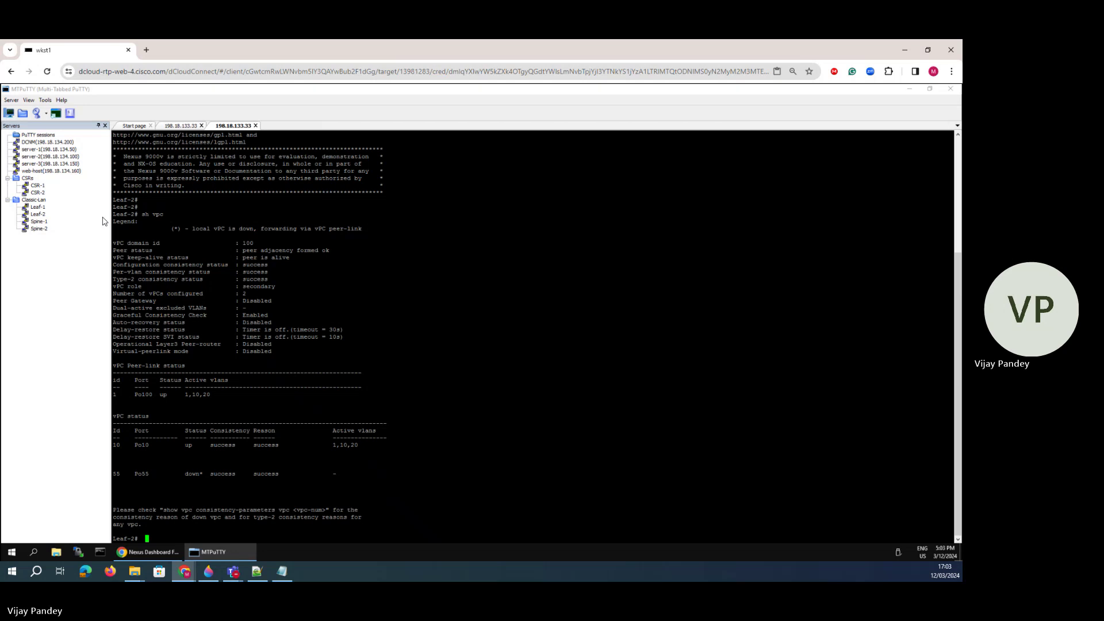
{"action": "key", "text": "Up"}
{"action": "key", "text": "Return"}
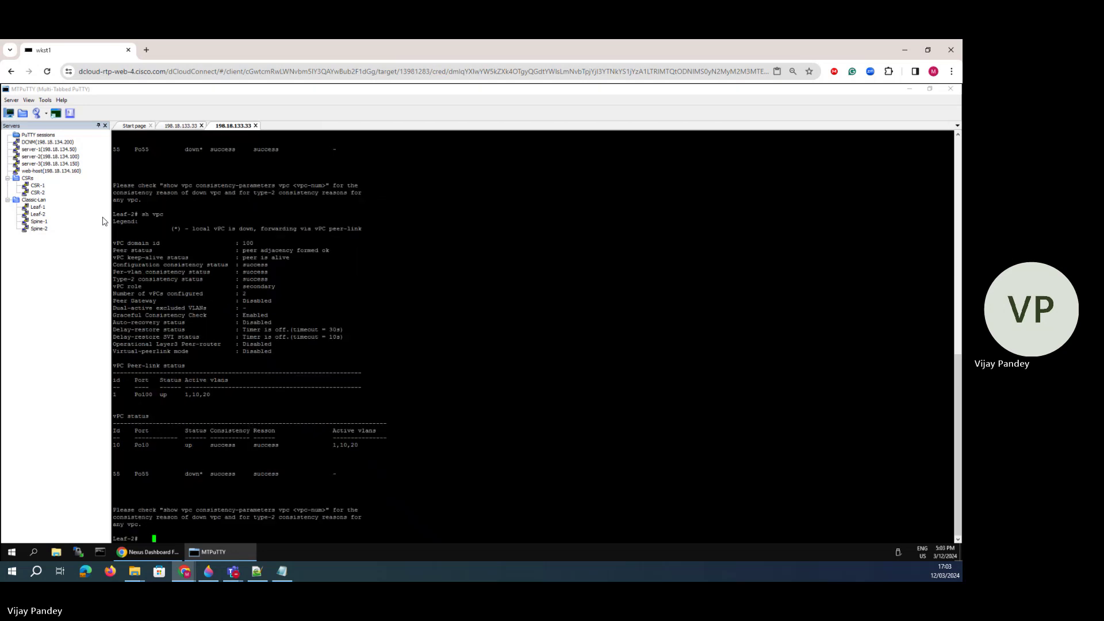
{"action": "key", "text": "space"}
{"action": "key", "text": "Return"}
{"action": "key", "text": "Return"}
{"action": "key", "text": "Return"}
- Run 'sh run int po55' on Leaf-2 and highlight the trunk allowed vlan none line
{"action": "type", "text": "sh ru"}
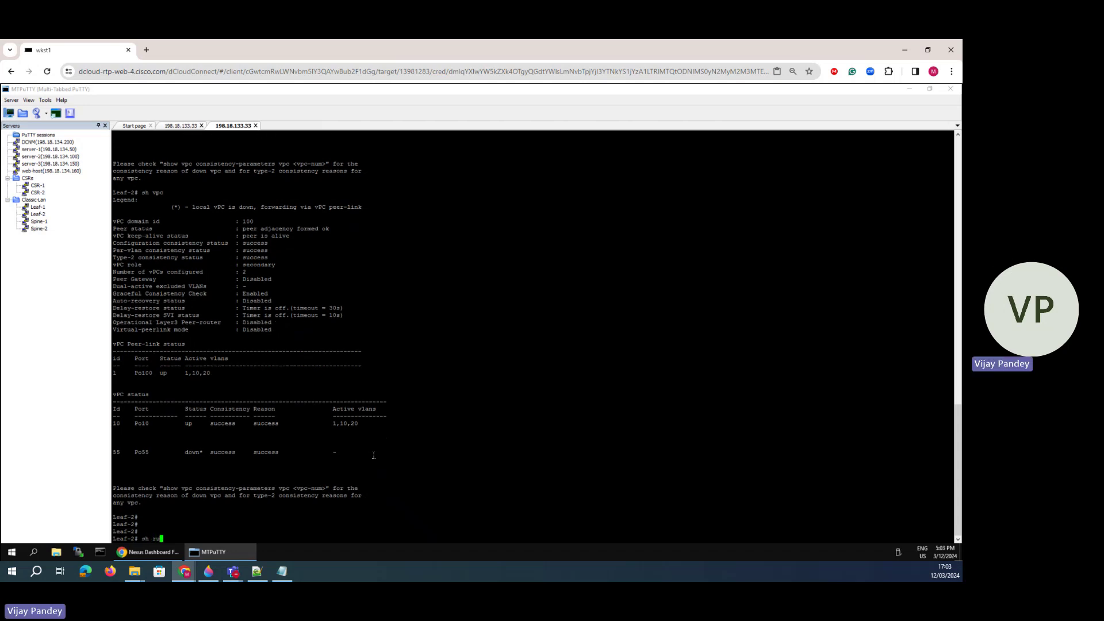
{"action": "type", "text": "n int po55"}
{"action": "key", "text": "Return"}
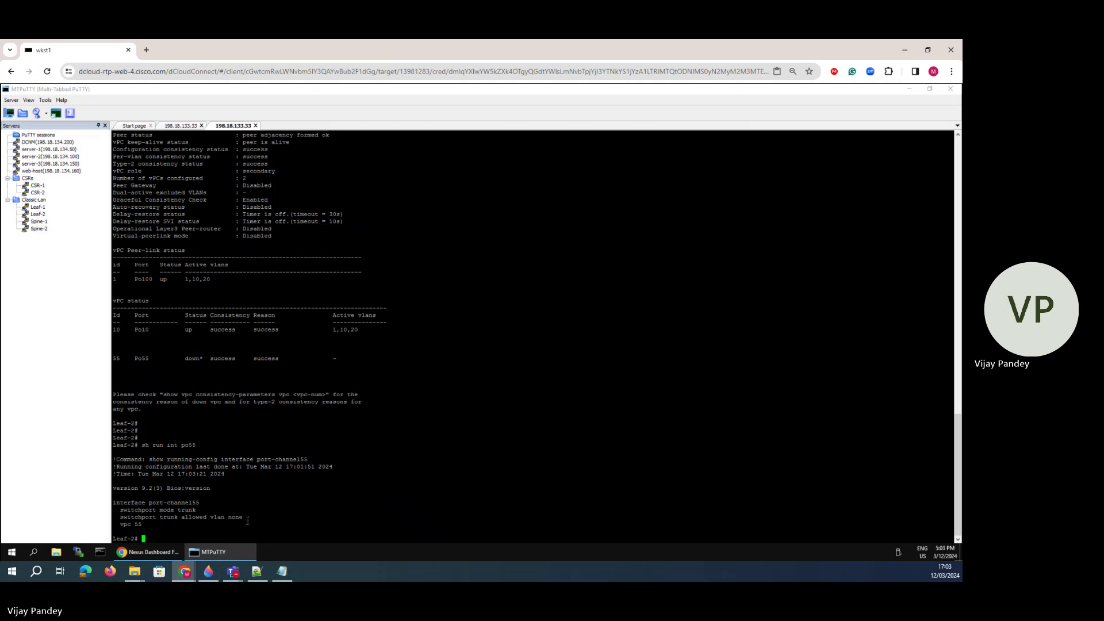
{"action": "left_click_drag", "start_coordinate": [245, 519], "coordinate": [232, 514]}
{"action": "left_click", "coordinate": [183, 520]}
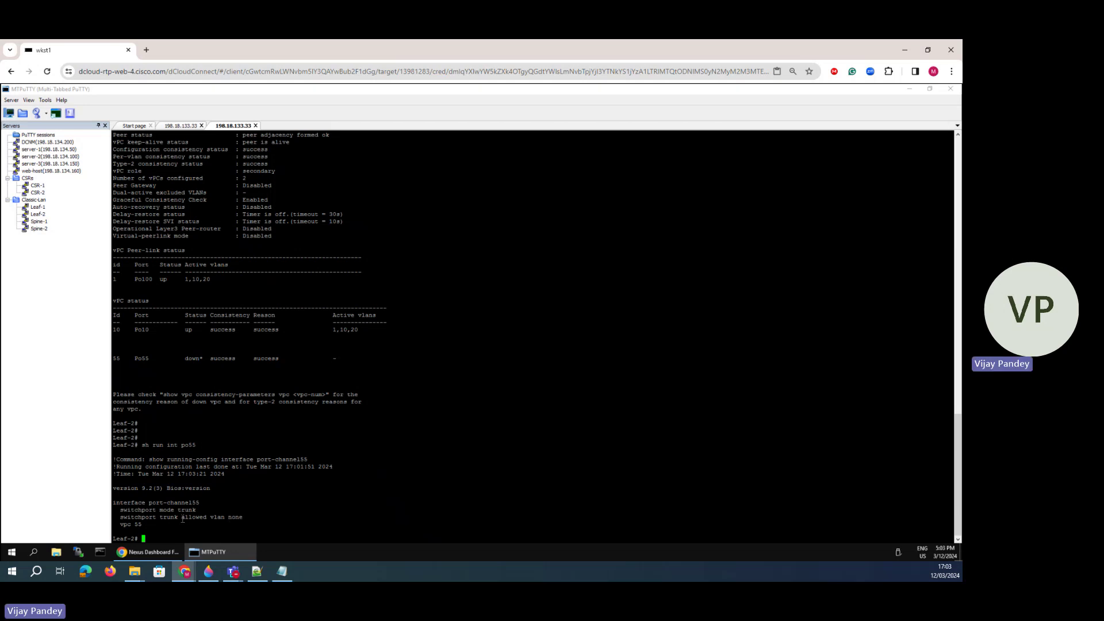
{"action": "key", "text": "Return"}
{"action": "key", "text": "Return"}
- Run 'show int po55' and highlight that it is down with no operational members
{"action": "type", "text": "show"}
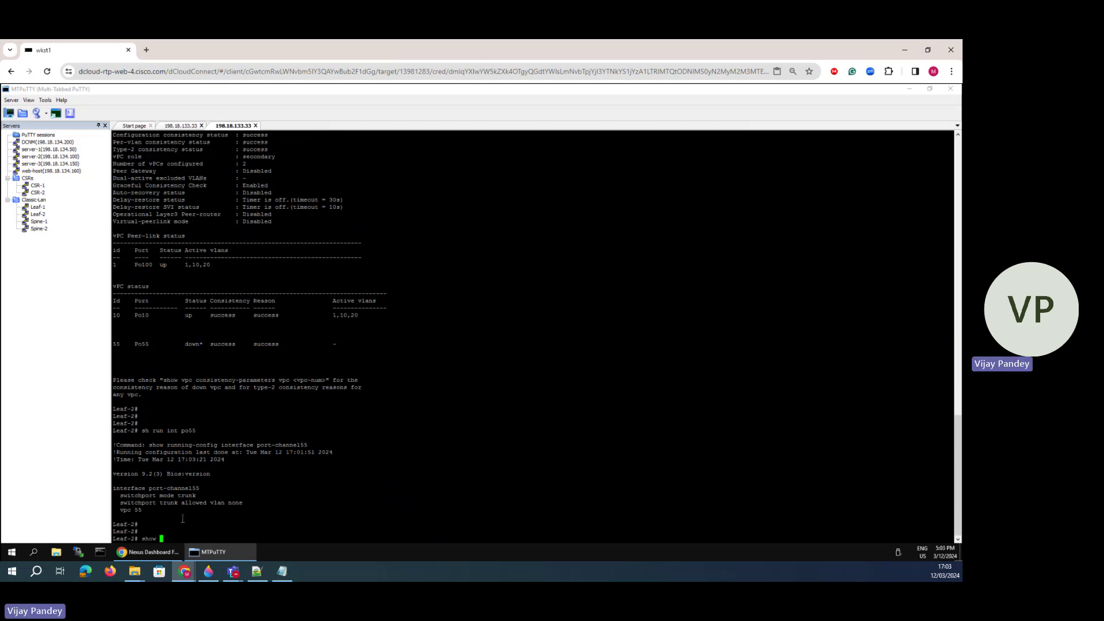
{"action": "type", "text": " int po55"}
{"action": "key", "text": "Return"}
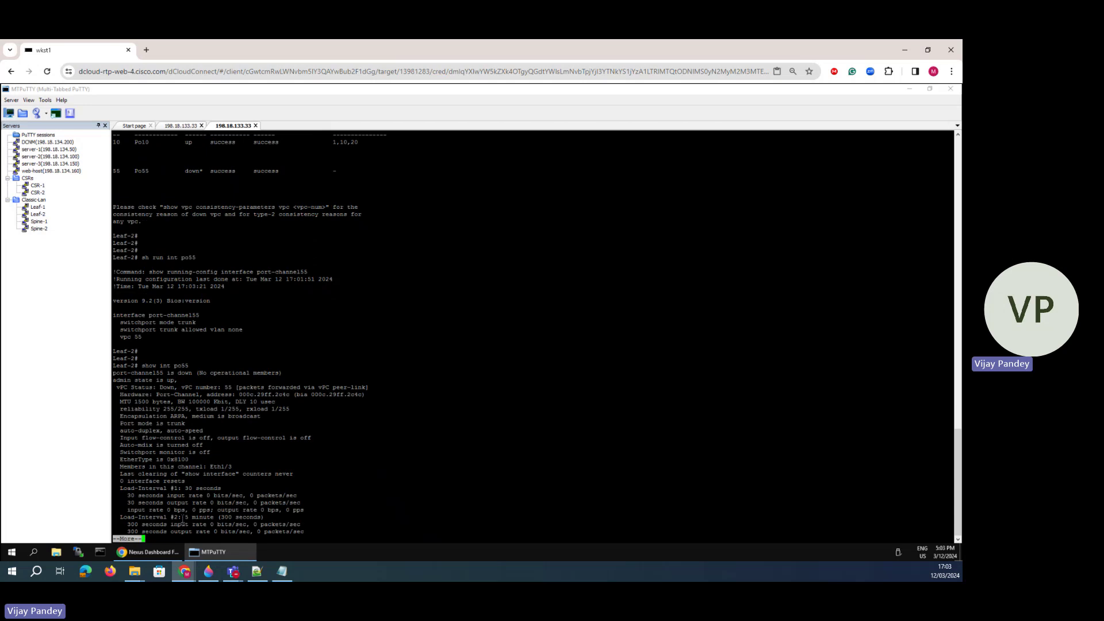
{"action": "left_click_drag", "start_coordinate": [192, 373], "coordinate": [153, 368]}
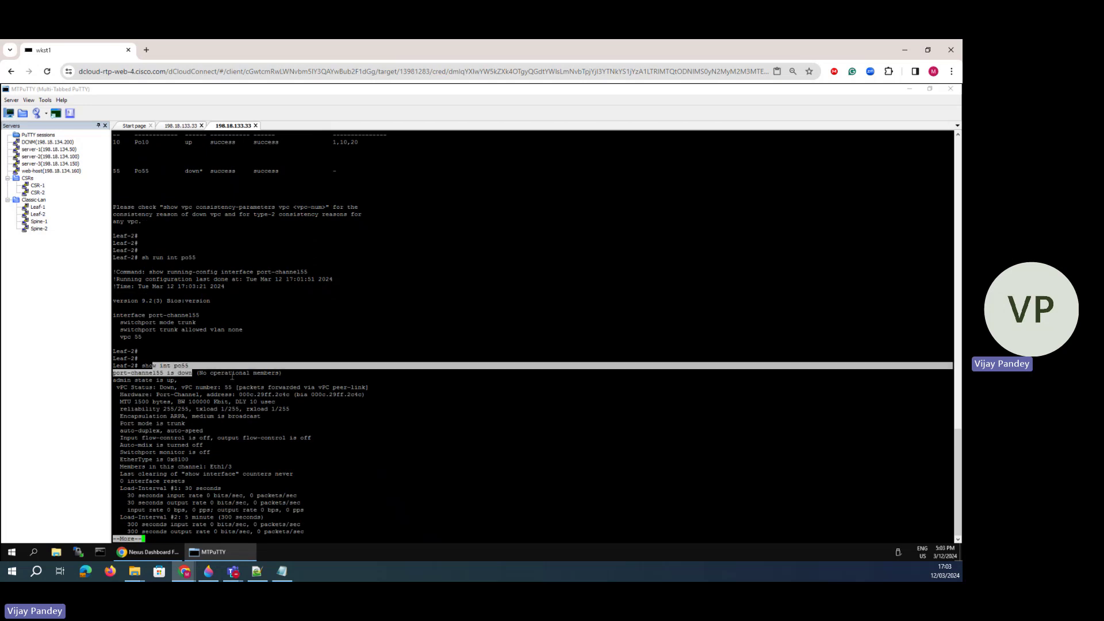
{"action": "left_click_drag", "start_coordinate": [279, 373], "coordinate": [213, 374]}
{"action": "left_click", "coordinate": [240, 385]}
{"action": "key", "text": "space"}
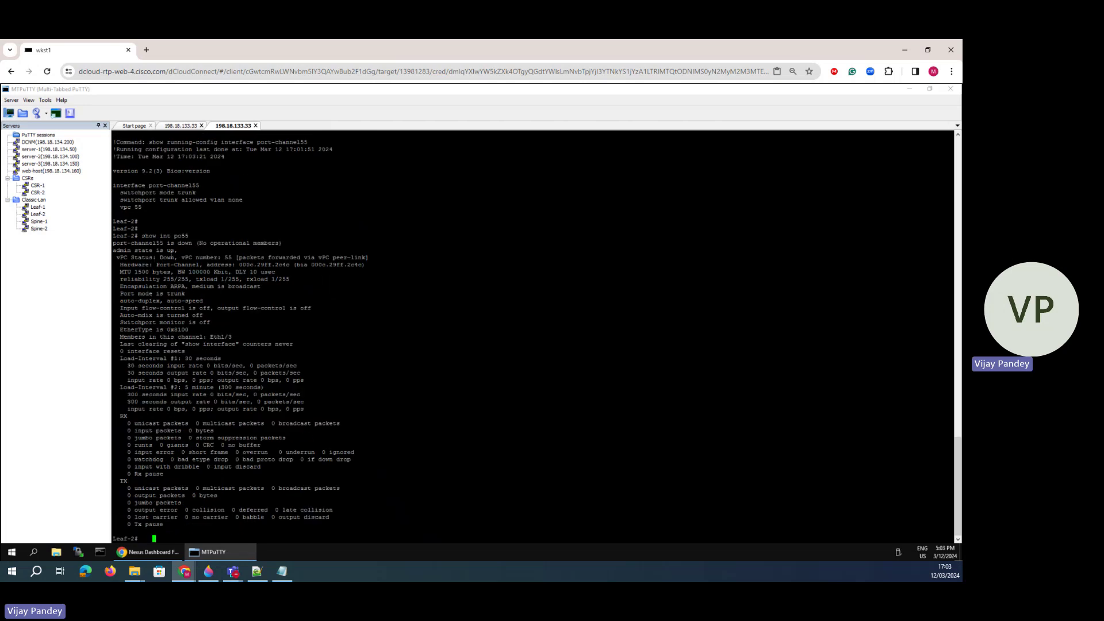
- Recheck vPC status on Leaf-1 with 'show vpc'
{"action": "left_click", "coordinate": [181, 127]}
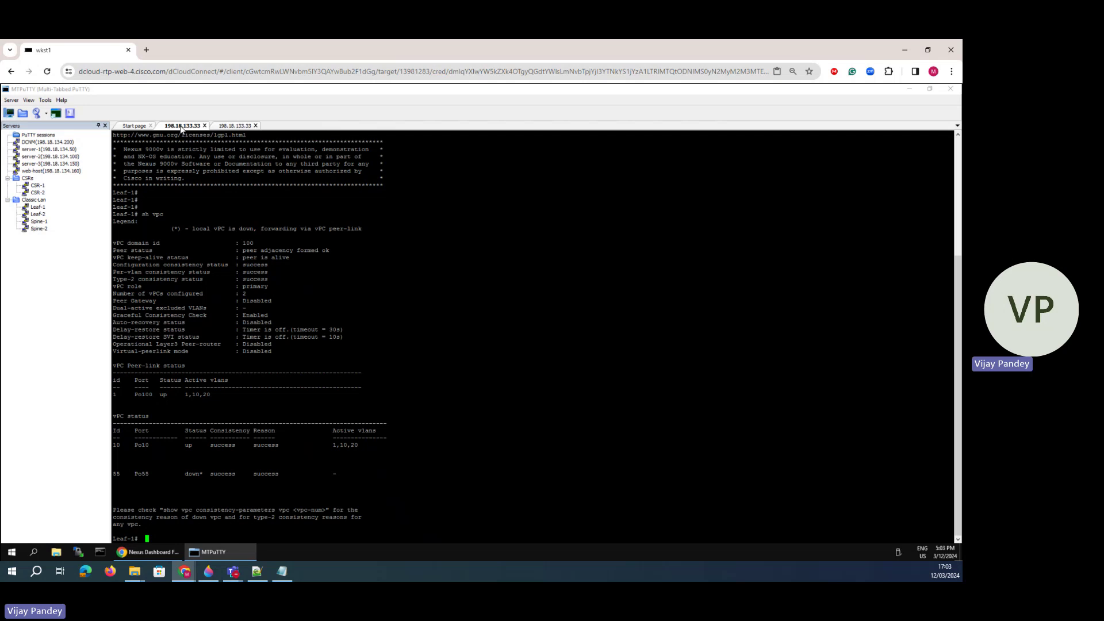
{"action": "type", "text": "show vpc"}
{"action": "key", "text": "Return"}
{"action": "key", "text": "space"}
{"action": "key", "text": "Return"}
{"action": "key", "text": "Return"}
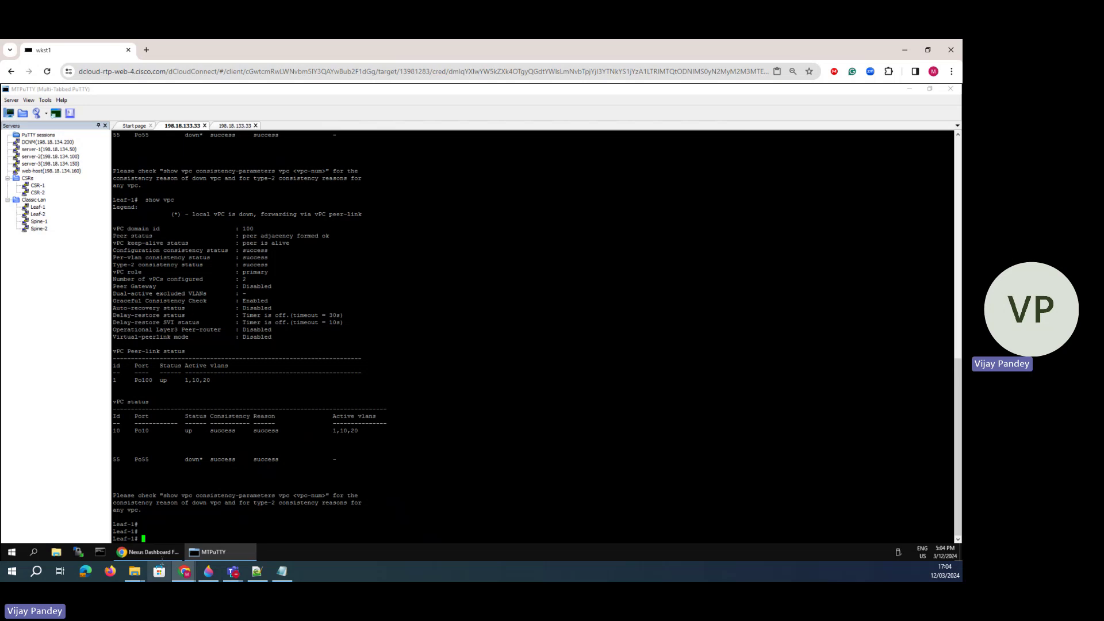
- Change Peer-1 and Peer-2 Trunk Allowed Vlans from none to all in the Create Interface form
{"action": "left_click", "coordinate": [156, 551]}
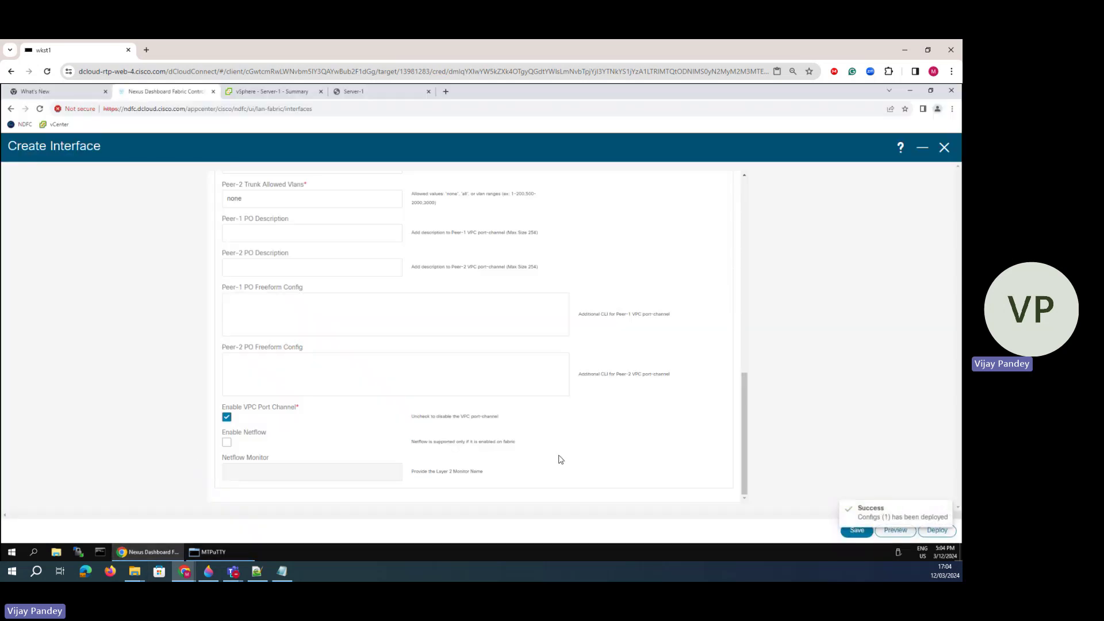
{"action": "left_click", "coordinate": [240, 386]}
{"action": "left_click", "coordinate": [257, 309]}
{"action": "scroll", "coordinate": [262, 292], "scroll_direction": "up", "scroll_amount": 3}
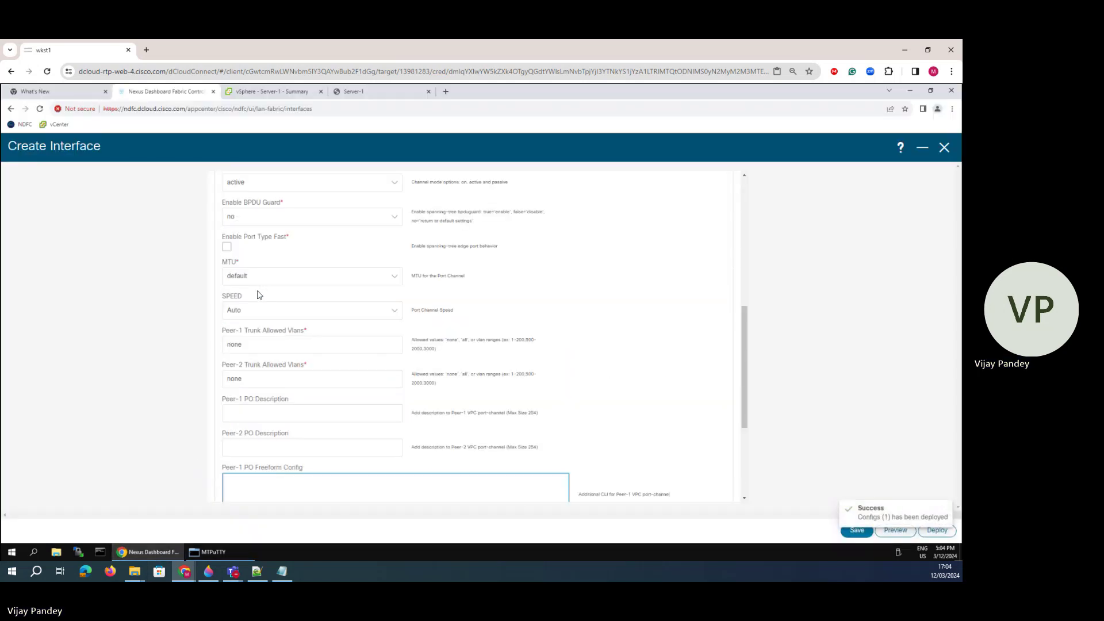
{"action": "left_click", "coordinate": [225, 339]}
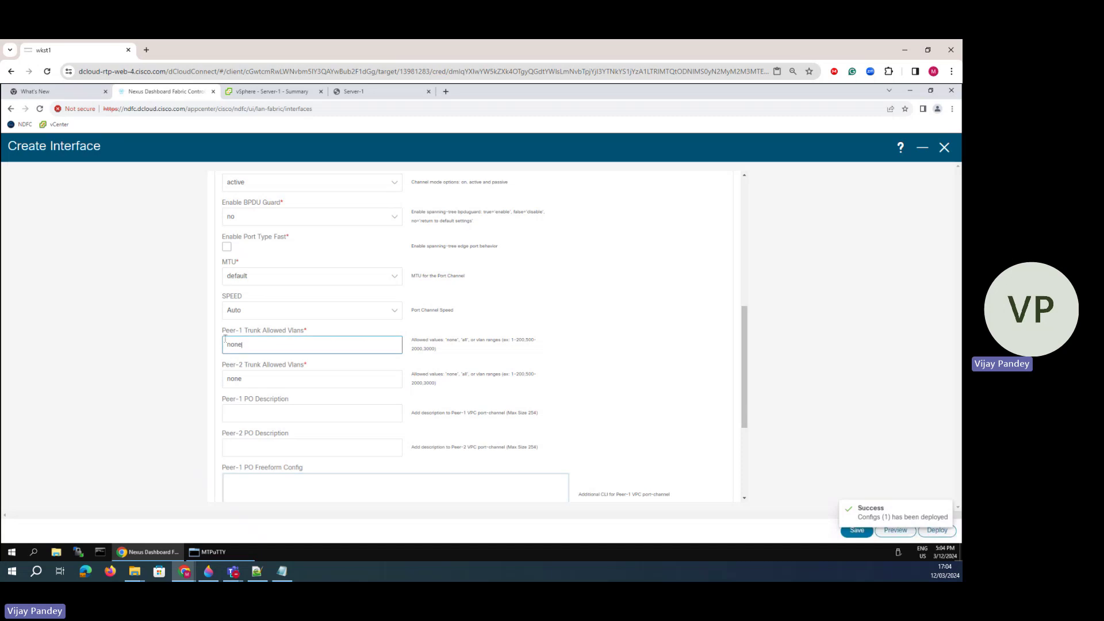
{"action": "double_click", "coordinate": [225, 343]}
{"action": "type", "text": "all"}
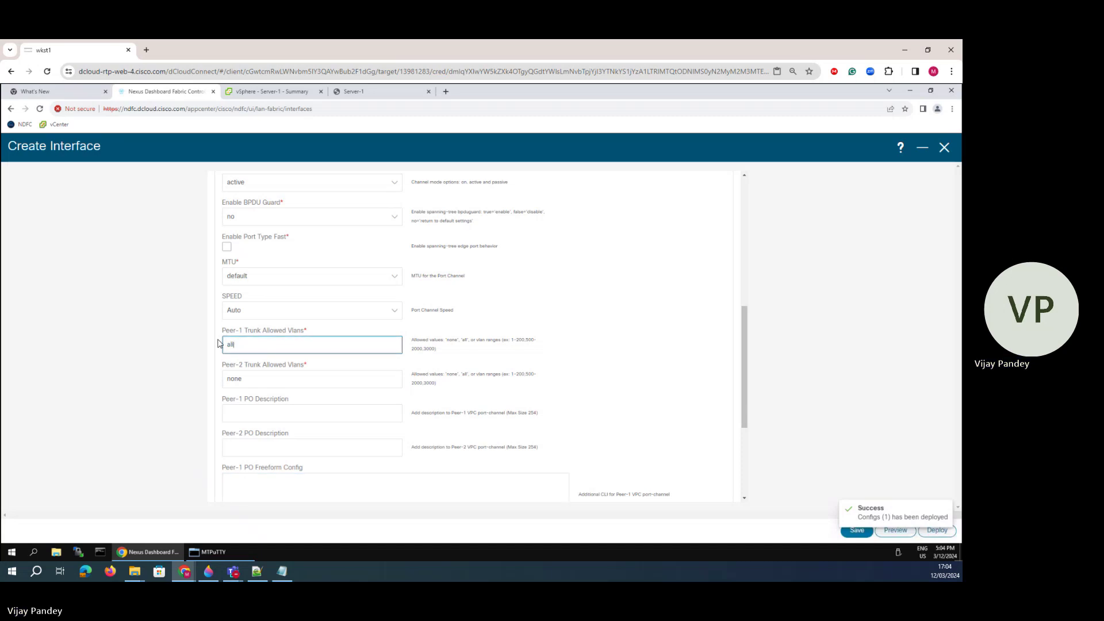
{"action": "double_click", "coordinate": [241, 379]}
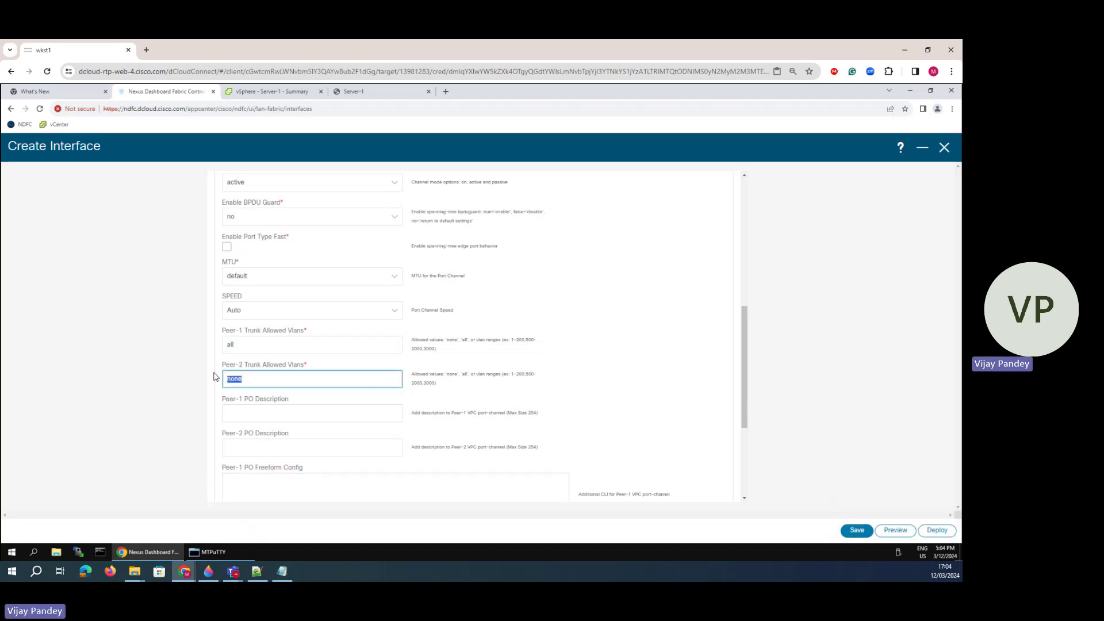
{"action": "type", "text": "all"}
{"action": "left_click", "coordinate": [176, 408]}
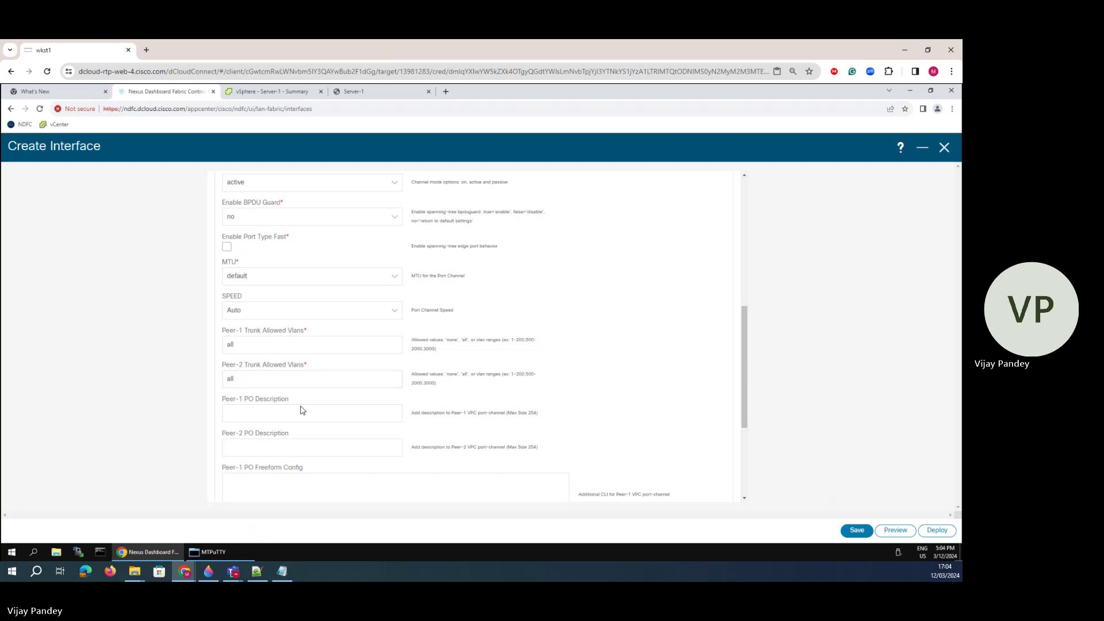
{"action": "scroll", "coordinate": [301, 410], "scroll_direction": "down", "scroll_amount": 3}
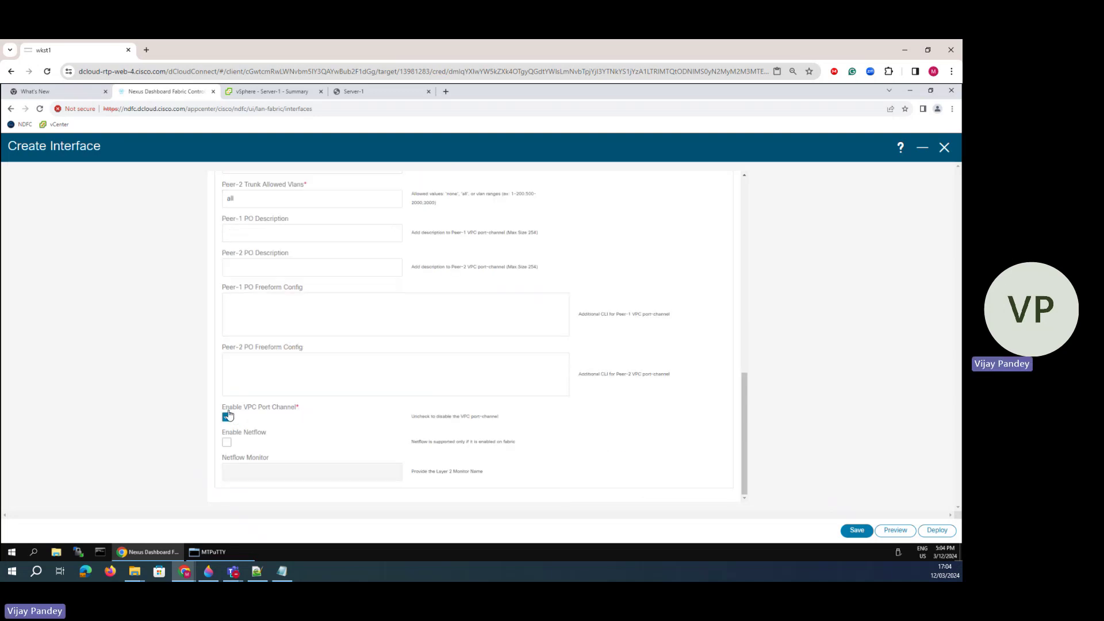
{"action": "scroll", "coordinate": [302, 429], "scroll_direction": "up", "scroll_amount": 6}
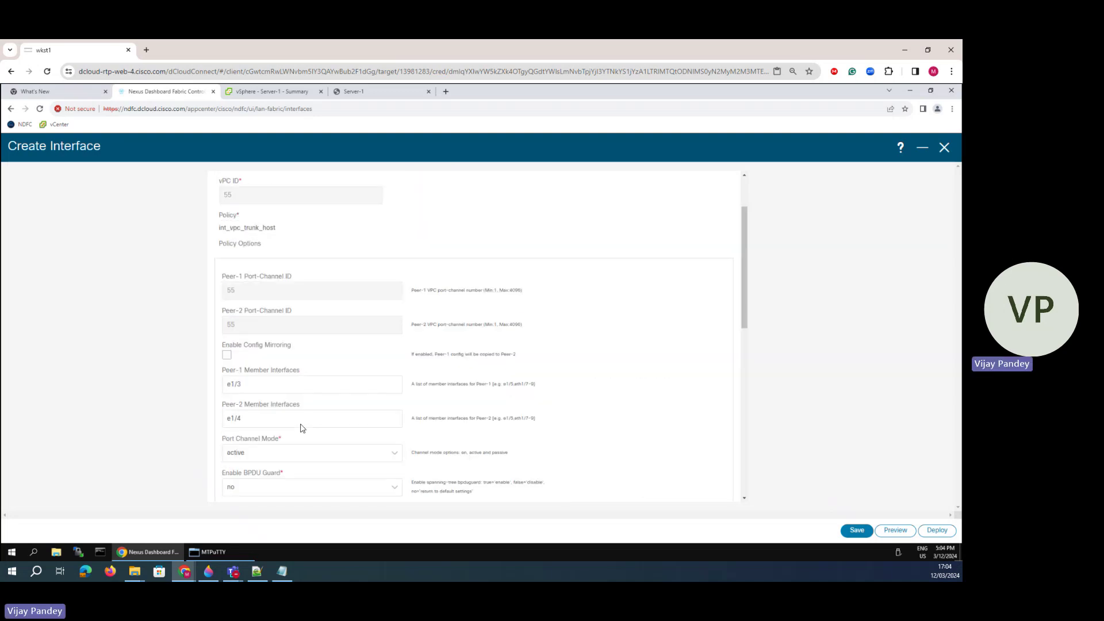
{"action": "scroll", "coordinate": [302, 428], "scroll_direction": "up", "scroll_amount": 2}
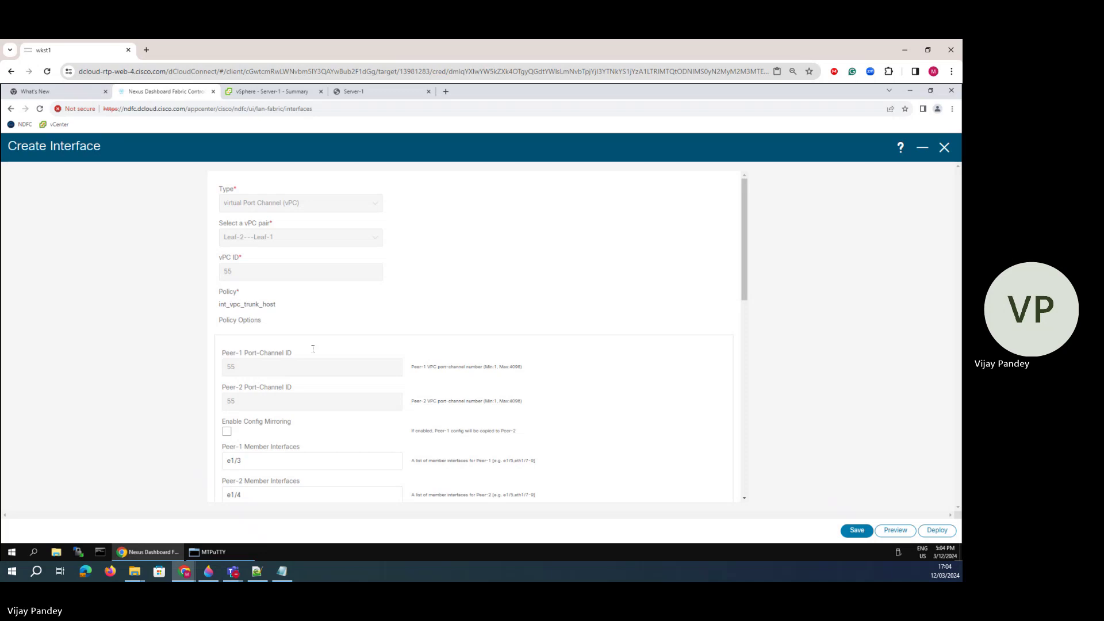
{"action": "scroll", "coordinate": [313, 349], "scroll_direction": "down", "scroll_amount": 8}
- Save the vPC 55 interface, deploy it to Leaf-1 and Leaf-2, and return to MTPuTTY
{"action": "left_click", "coordinate": [857, 530]}
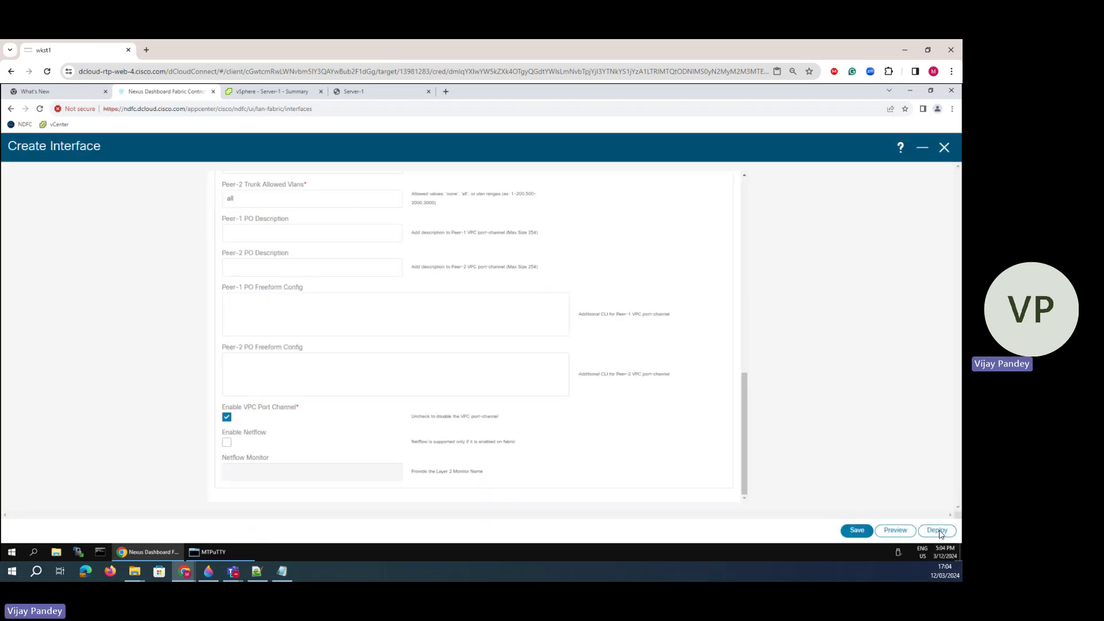
{"action": "left_click", "coordinate": [937, 530]}
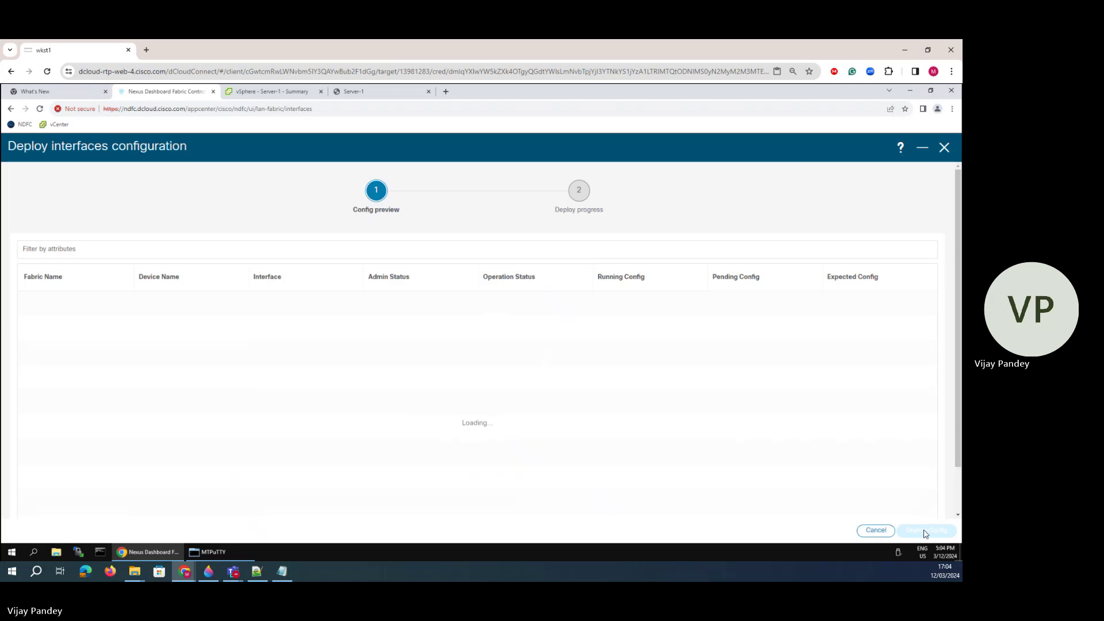
{"action": "left_click", "coordinate": [927, 530]}
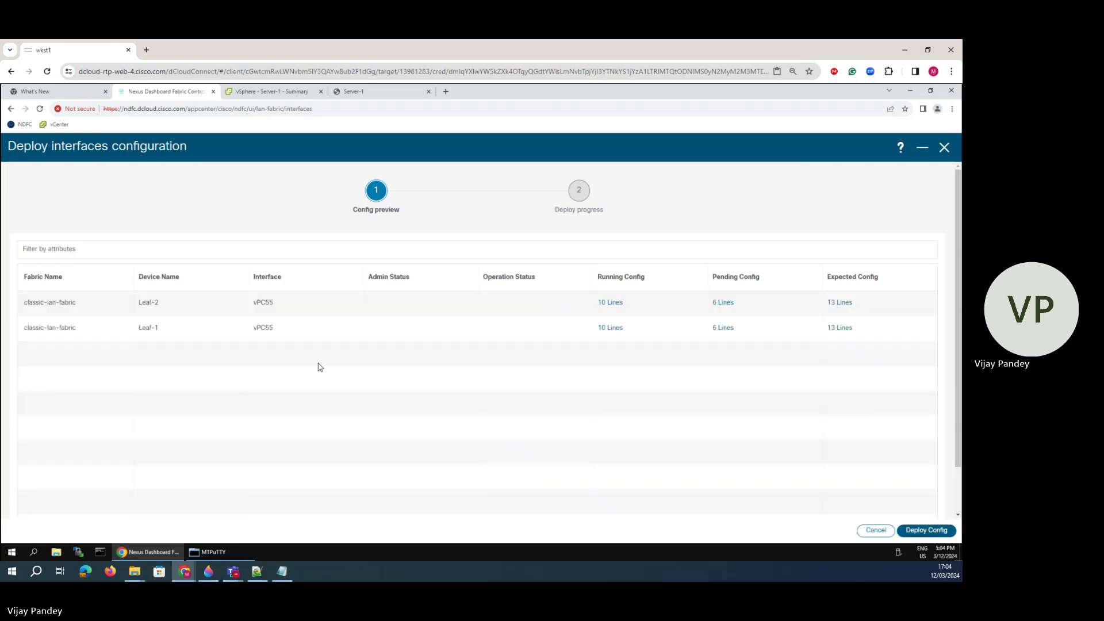
{"action": "left_click", "coordinate": [204, 551]}
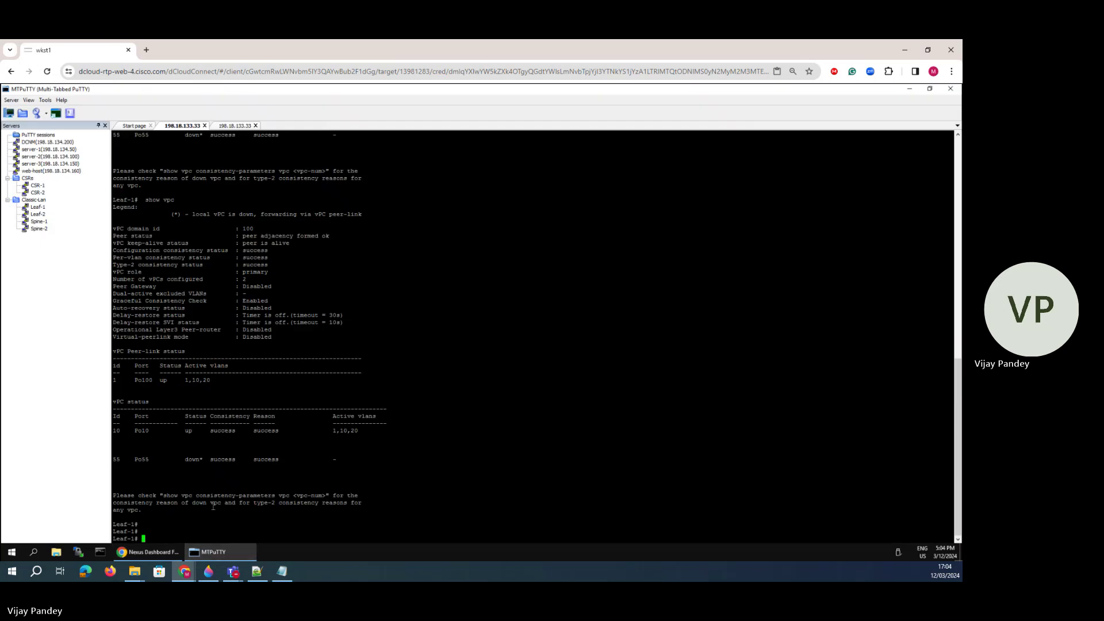
- On Leaf-1 run 'show lldp nei', 'show cdp nei' and 'show int status', marking the Eth1/3 row
{"action": "key", "text": "Return"}
{"action": "key", "text": "Return"}
{"action": "key", "text": "Return"}
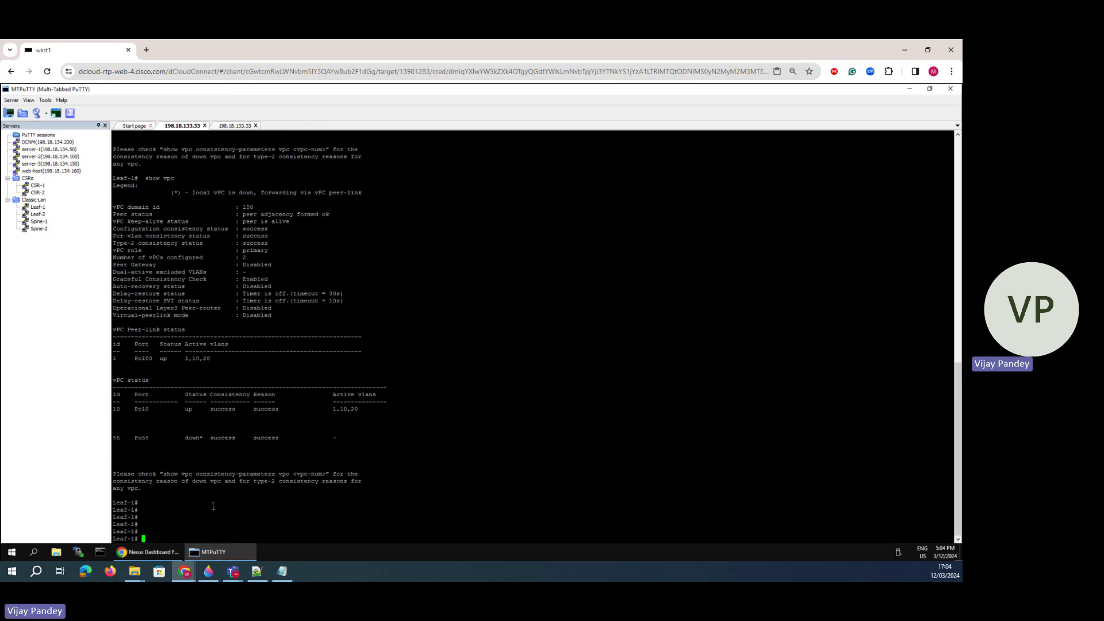
{"action": "key", "text": "Return"}
{"action": "key", "text": "Return"}
{"action": "type", "text": "show lldp n"}
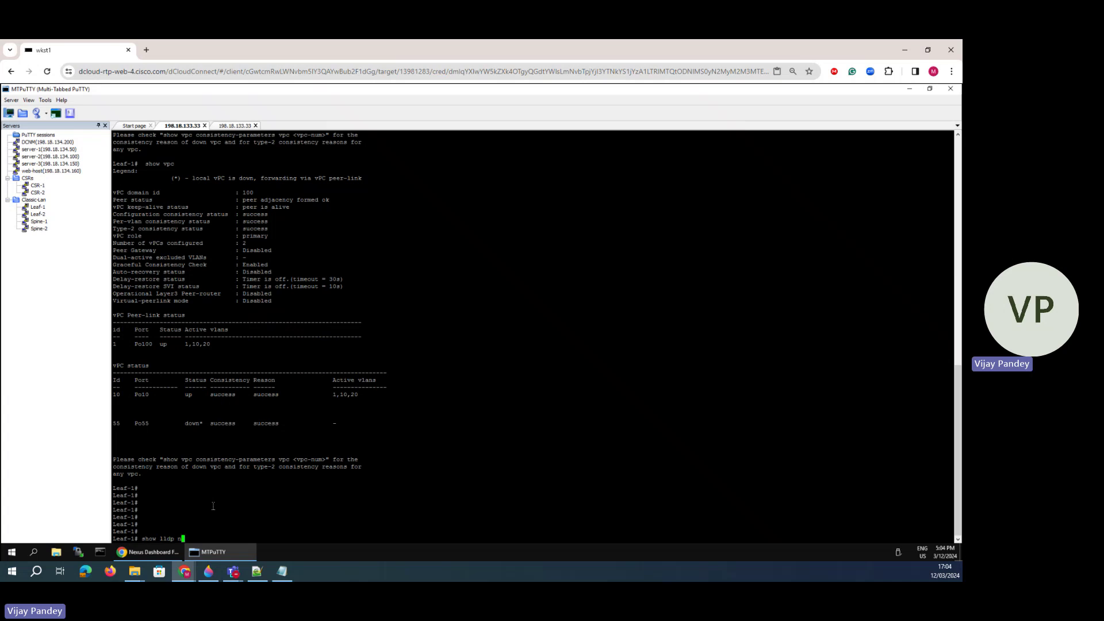
{"action": "type", "text": "ei"}
{"action": "key", "text": "Return"}
{"action": "key", "text": "Return"}
{"action": "key", "text": "Return"}
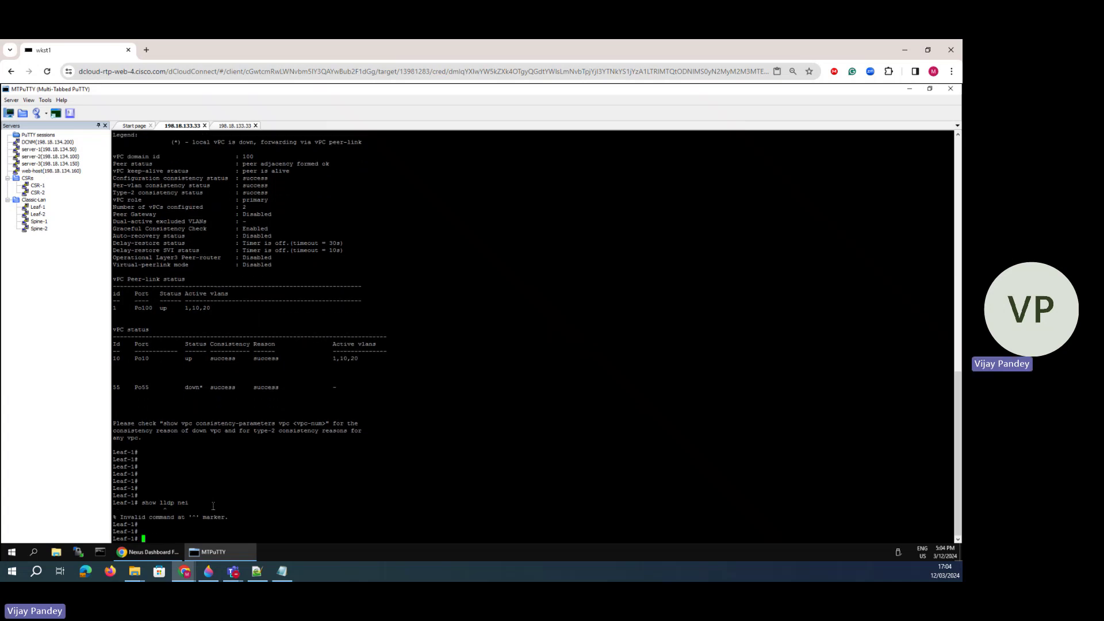
{"action": "type", "text": "show cdp nei"}
{"action": "key", "text": "Return"}
{"action": "key", "text": "Return"}
{"action": "key", "text": "Return"}
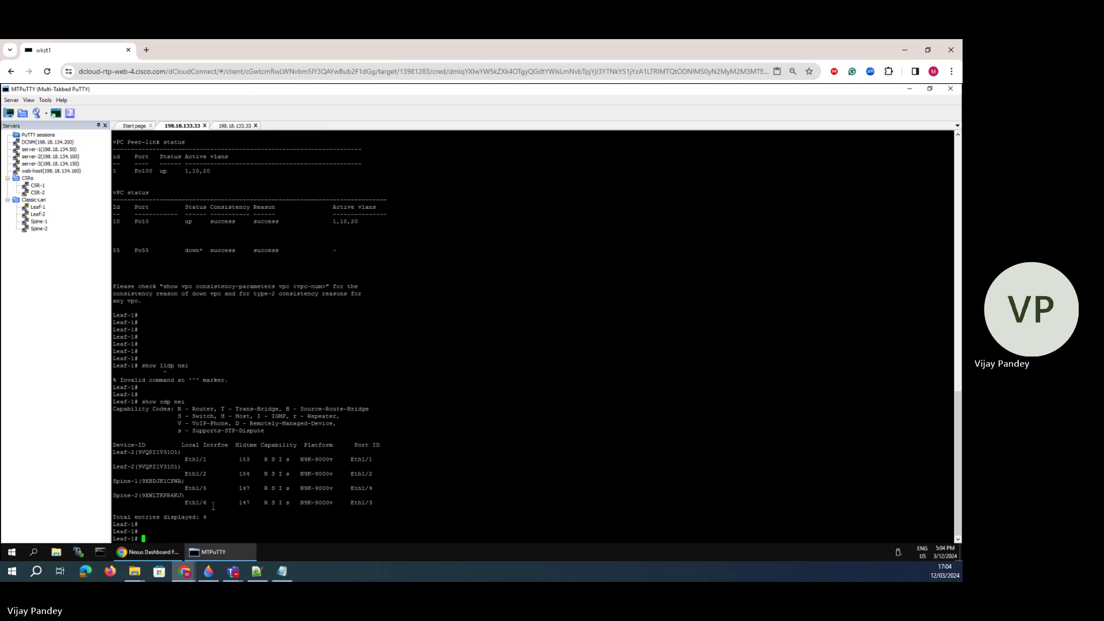
{"action": "type", "text": "show int status"}
{"action": "key", "text": "Return"}
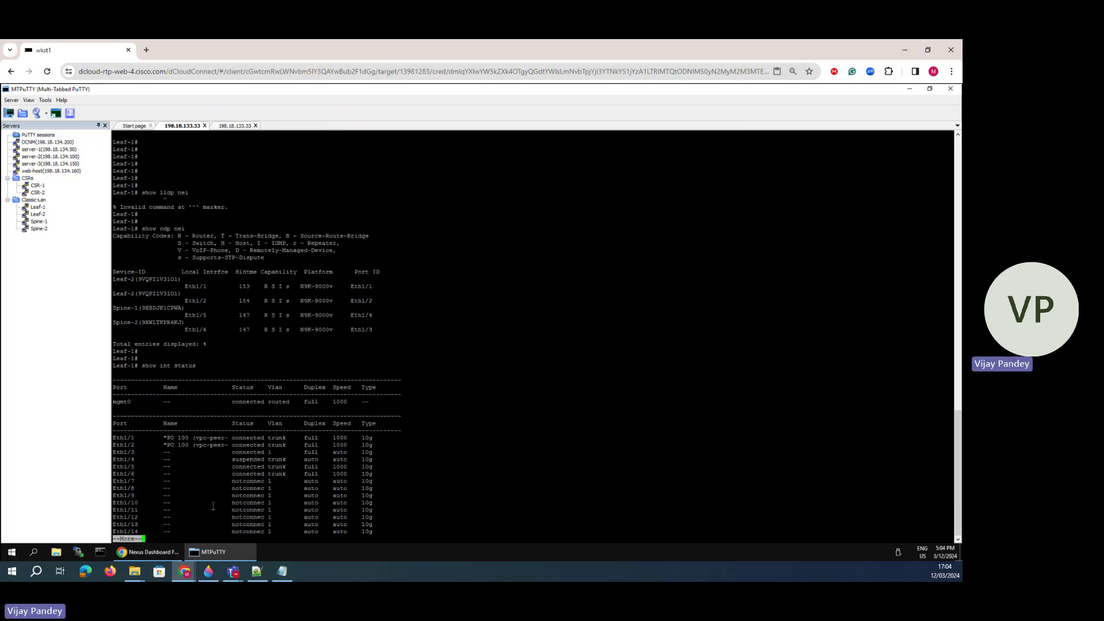
{"action": "left_click_drag", "start_coordinate": [168, 452], "coordinate": [318, 453]}
- Mark Leaf-2 port 1/4 on the network diagram and finish the interface status output
{"action": "left_click", "coordinate": [209, 571]}
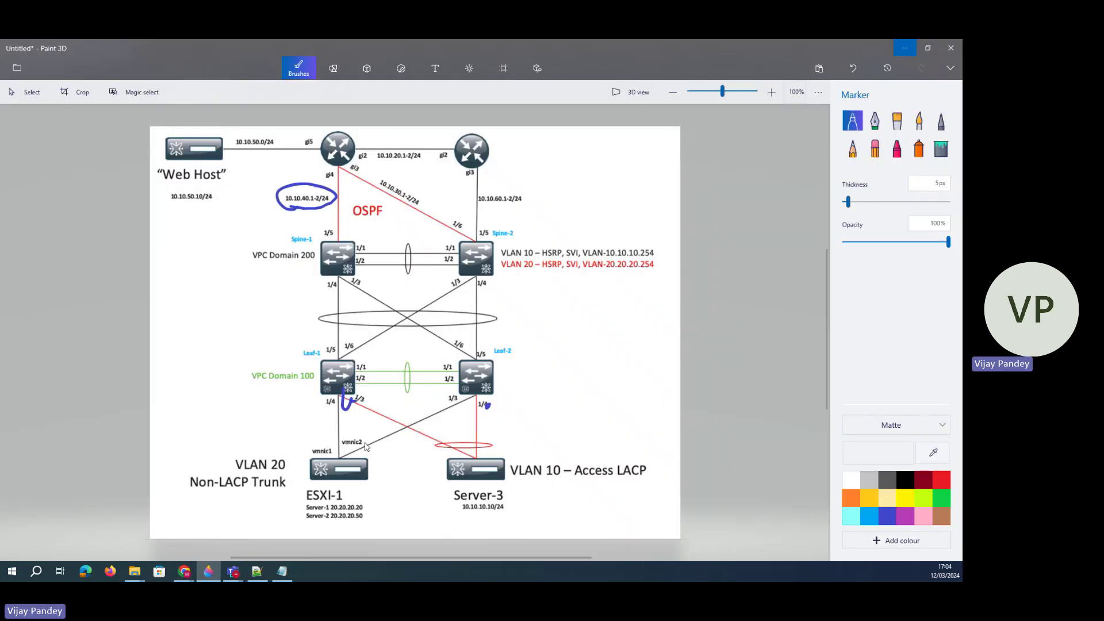
{"action": "left_click_drag", "start_coordinate": [479, 395], "coordinate": [473, 440]}
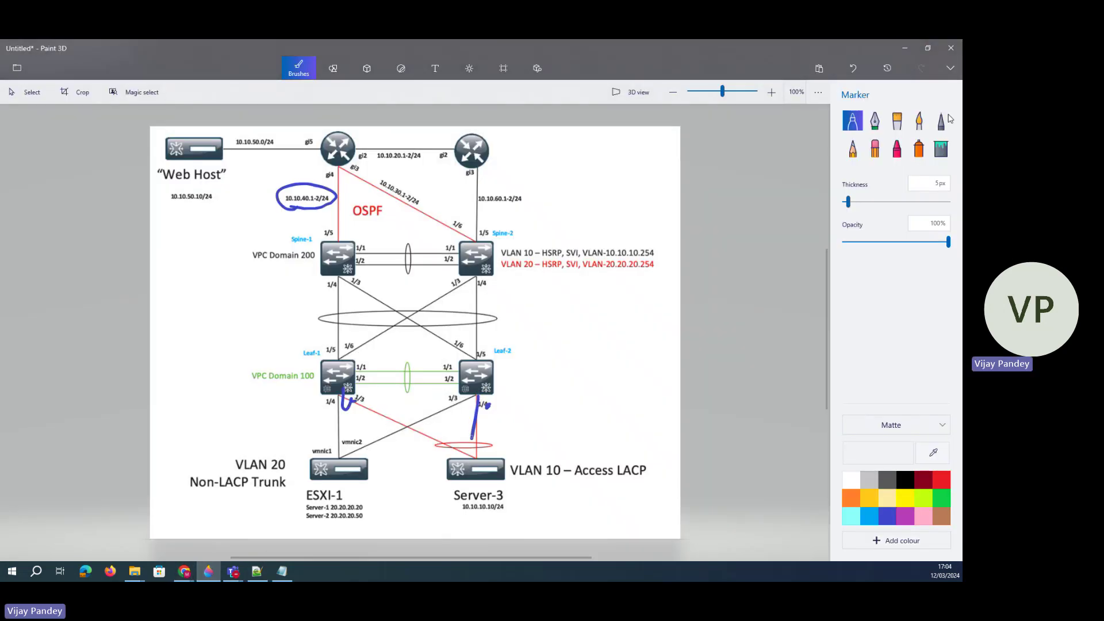
{"action": "left_click", "coordinate": [902, 47]}
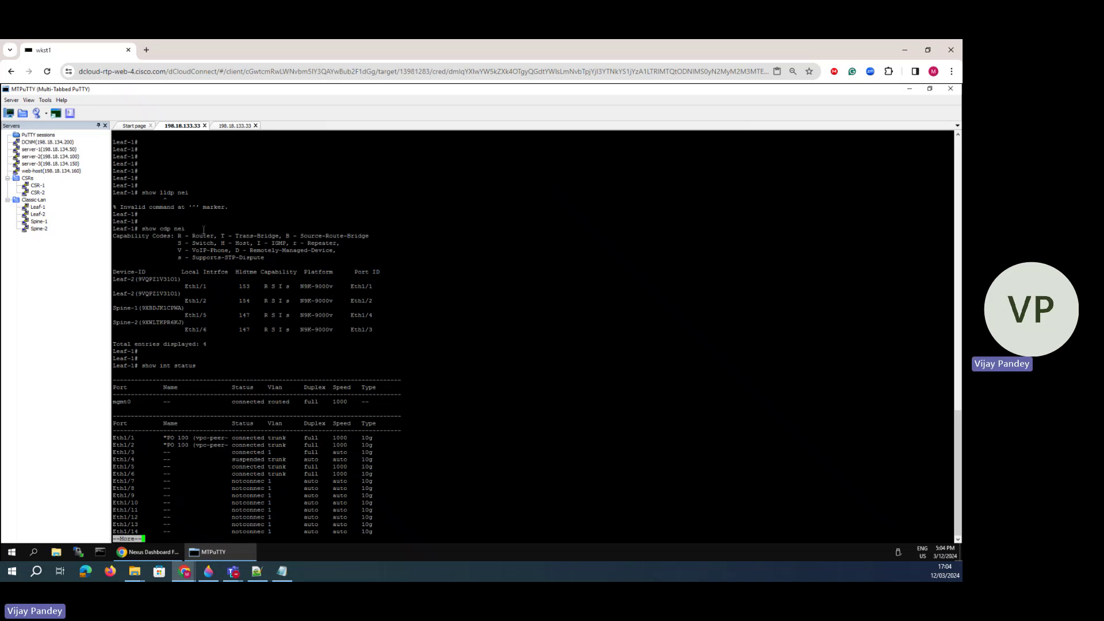
{"action": "key", "text": "space"}
- On Leaf-2 run 'show vpc' and 'show int po55', marking the member interface line
{"action": "key", "text": "ctrl+Tab"}
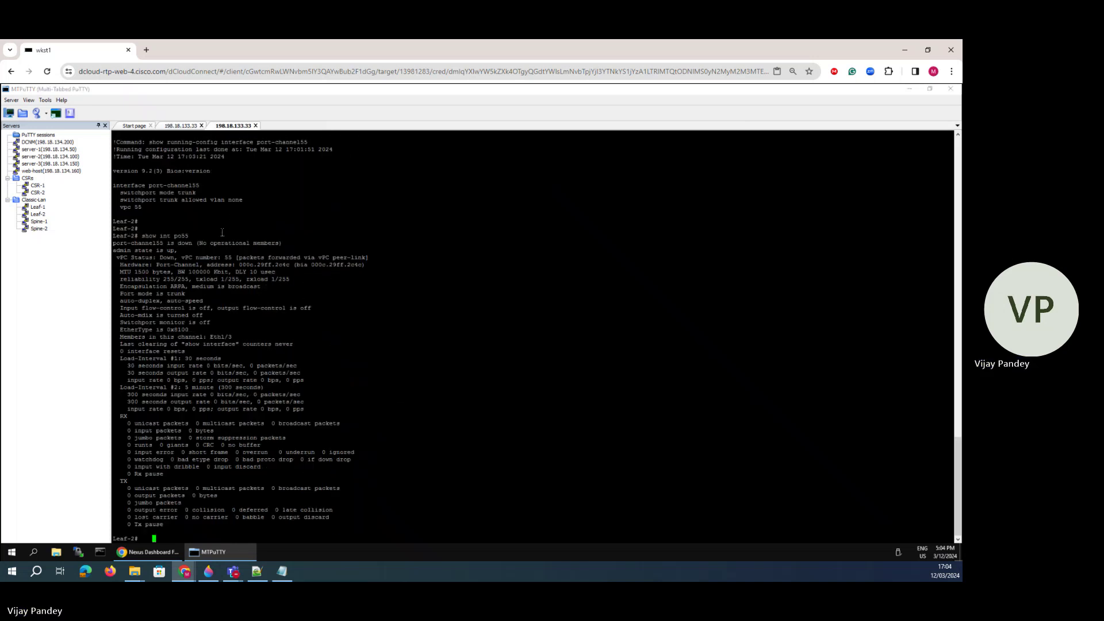
{"action": "type", "text": "show vpc"}
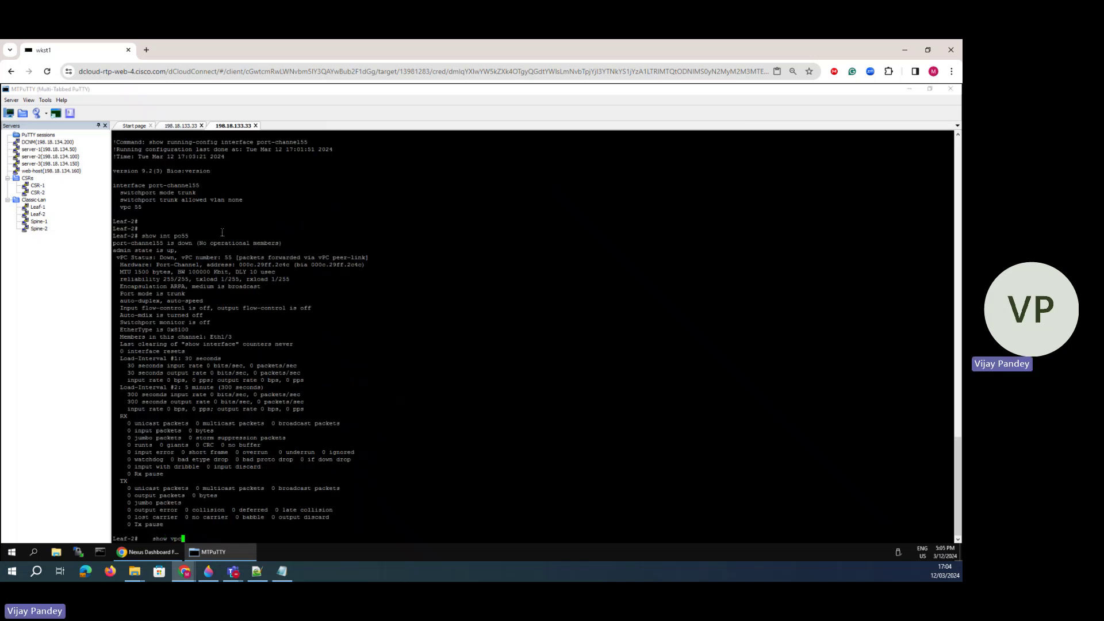
{"action": "key", "text": "Return"}
{"action": "key", "text": "space"}
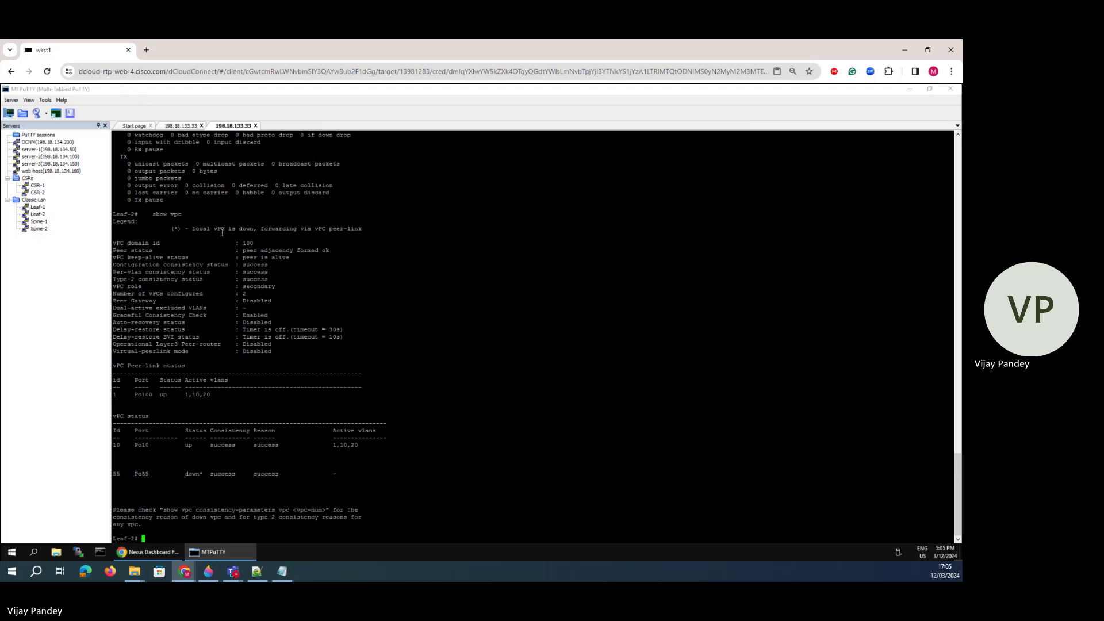
{"action": "type", "text": "ow "}
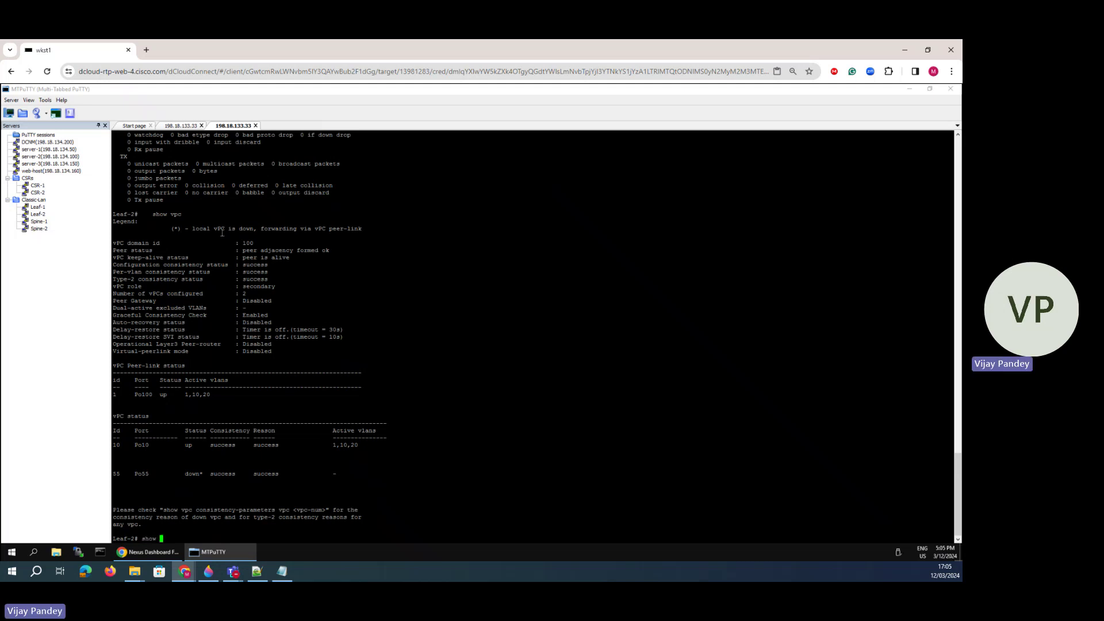
{"action": "type", "text": "int po55"}
{"action": "key", "text": "Return"}
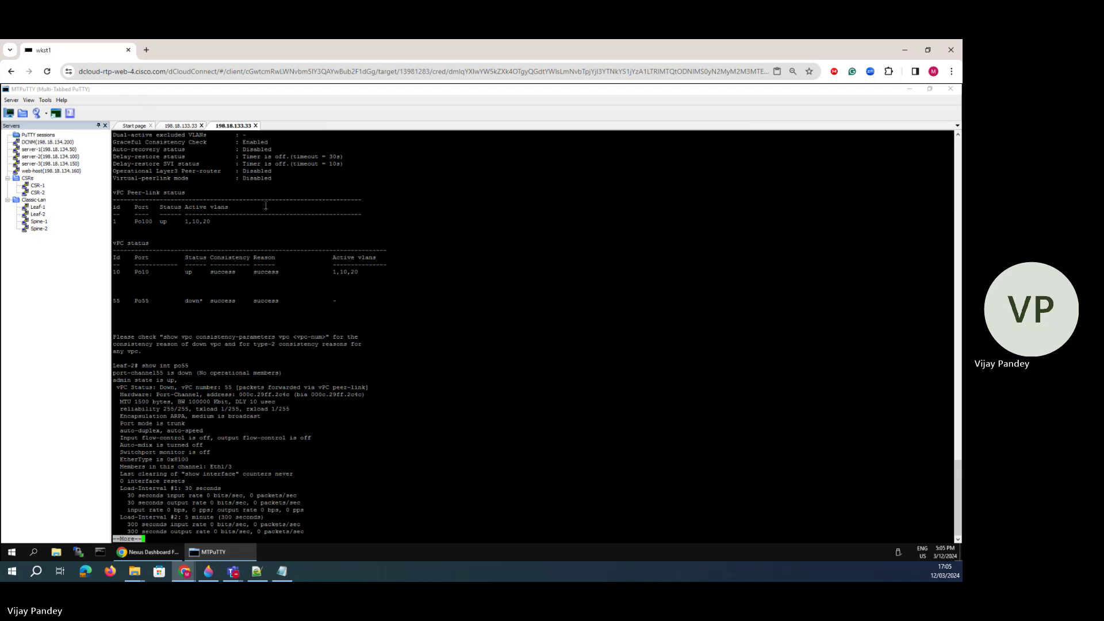
{"action": "left_click_drag", "start_coordinate": [222, 464], "coordinate": [212, 463]}
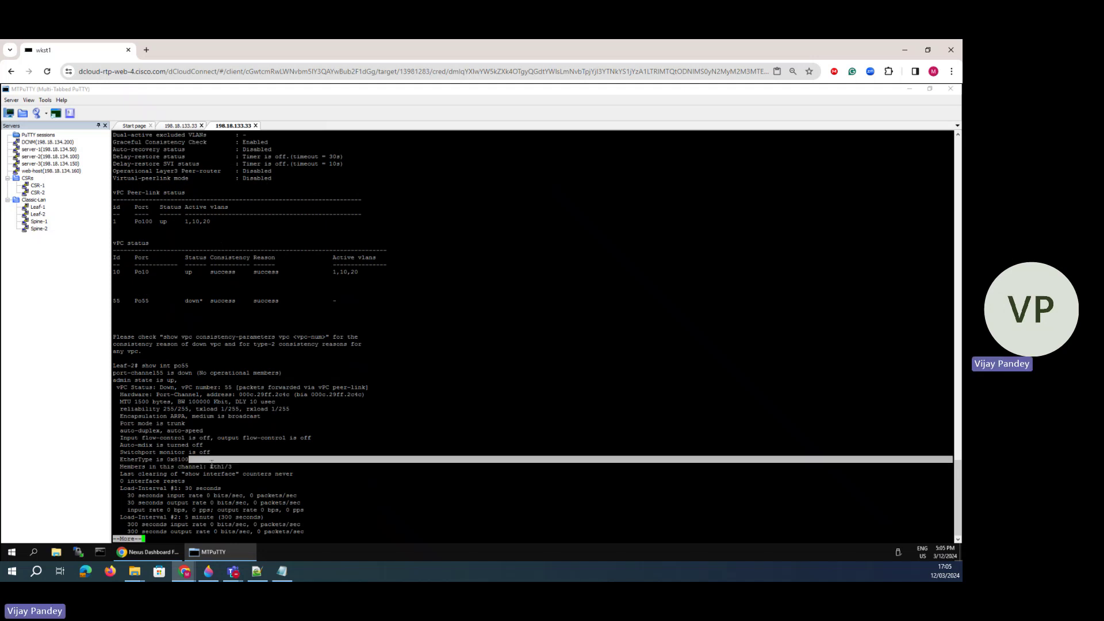
- Return to the NDFC Create Interface form in the remote desktop
{"action": "left_click", "coordinate": [208, 571]}
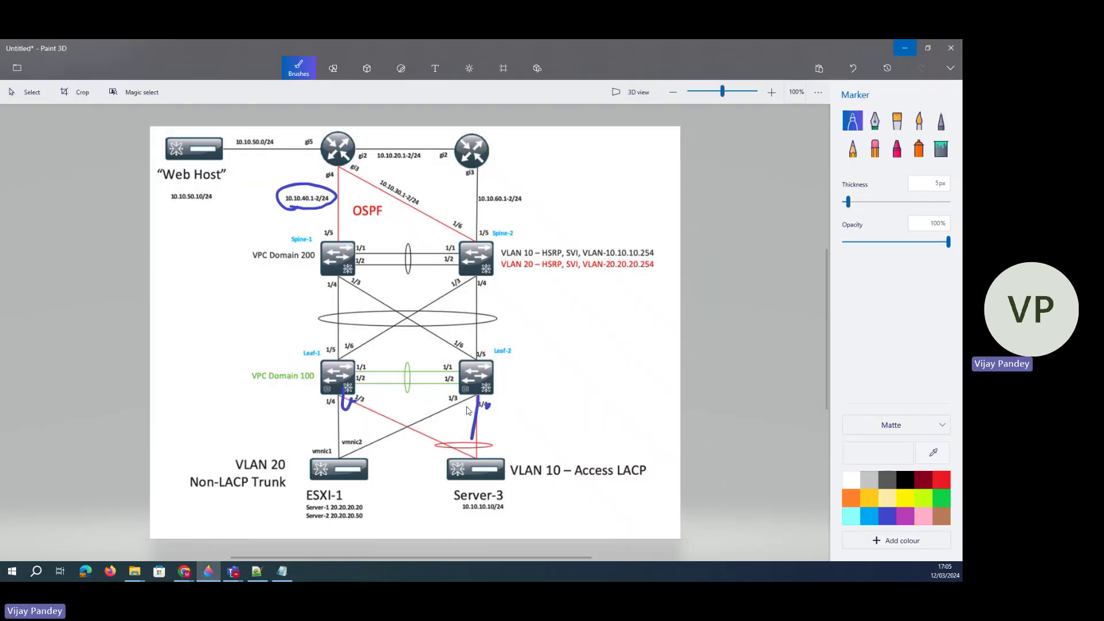
{"action": "left_click", "coordinate": [184, 571]}
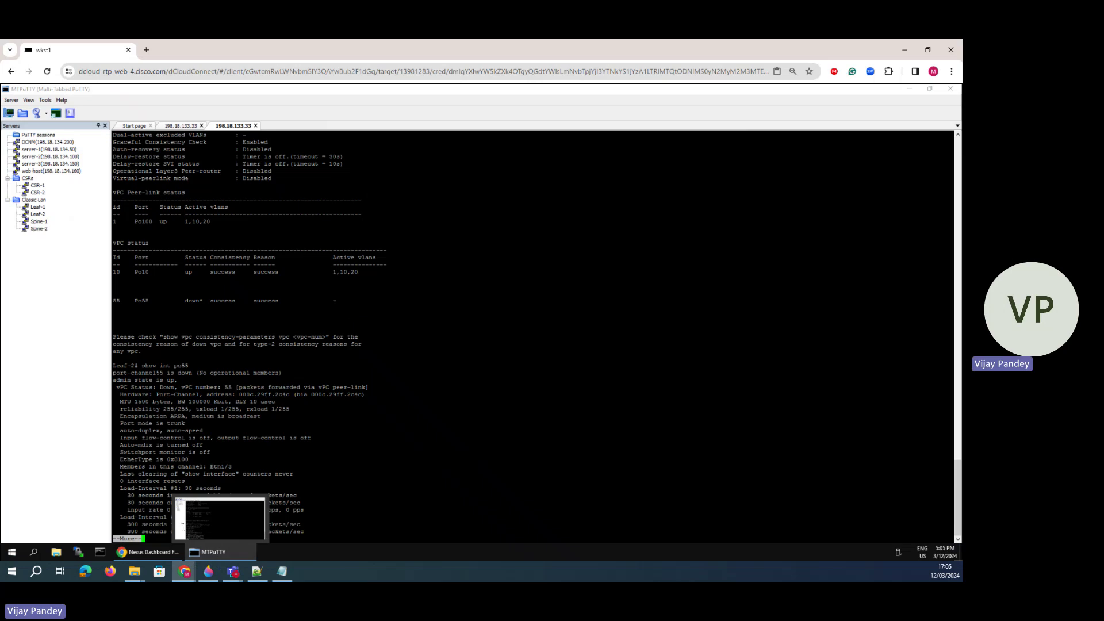
{"action": "left_click", "coordinate": [158, 551]}
- Change the vPC55 member interfaces to Peer-1 e1/4 and Peer-2 e1/3
{"action": "scroll", "coordinate": [259, 297], "scroll_direction": "up", "scroll_amount": 5}
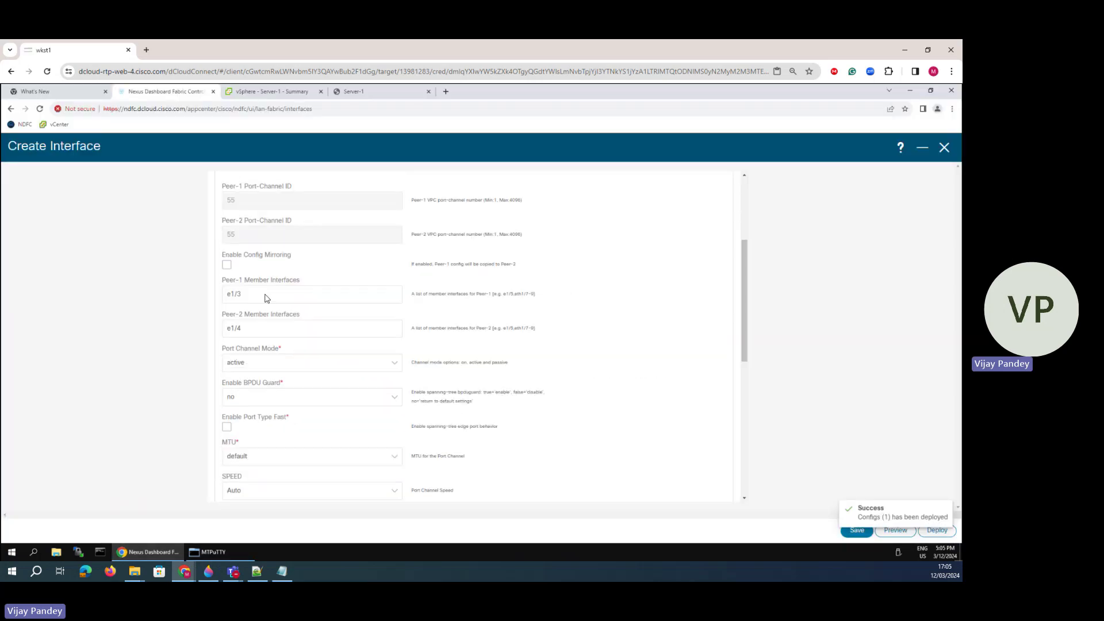
{"action": "left_click", "coordinate": [249, 293]}
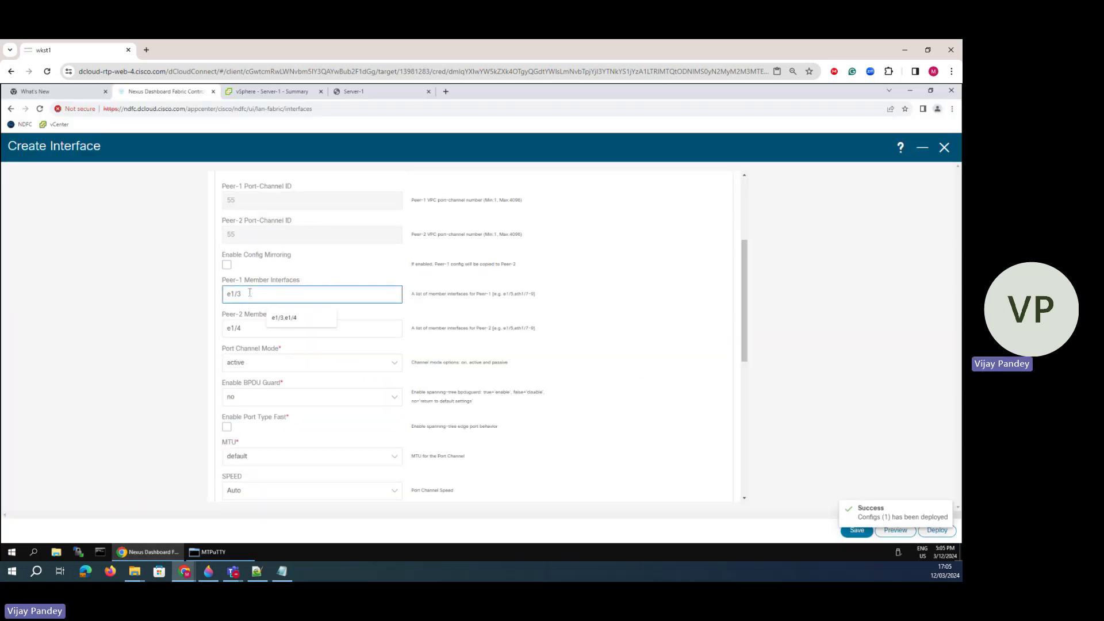
{"action": "key", "text": "BackSpace"}
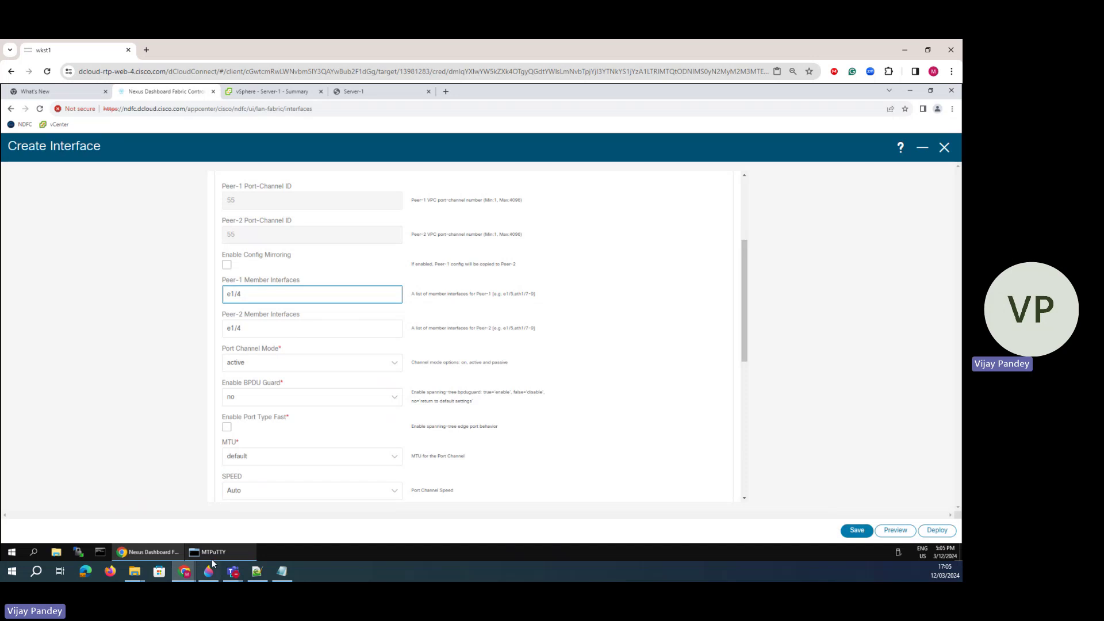
{"action": "left_click", "coordinate": [208, 571]}
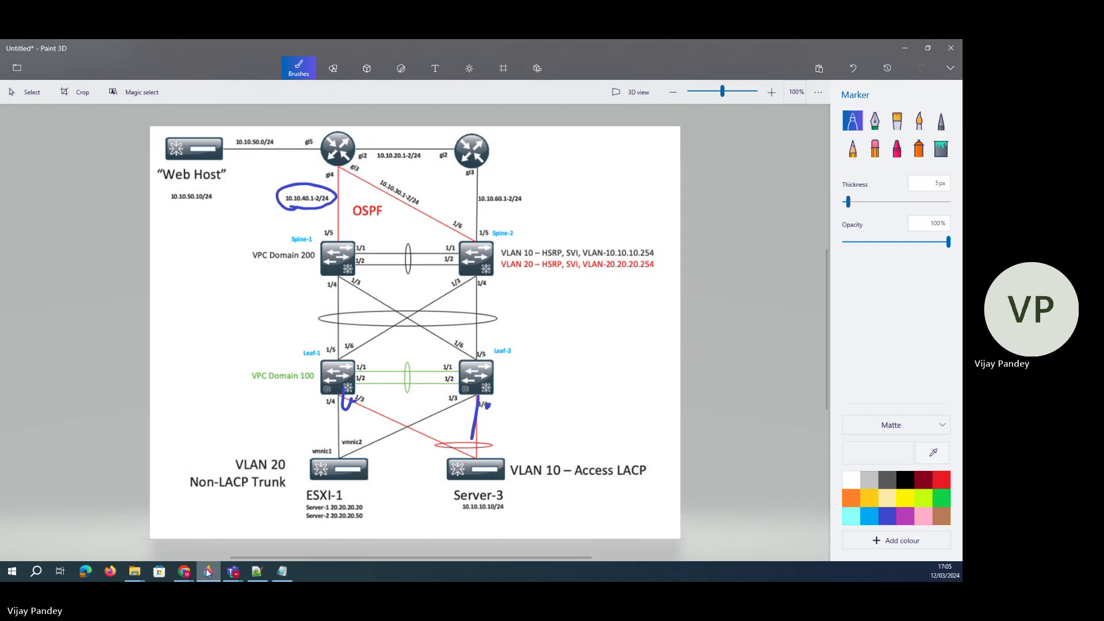
{"action": "left_click", "coordinate": [208, 572]}
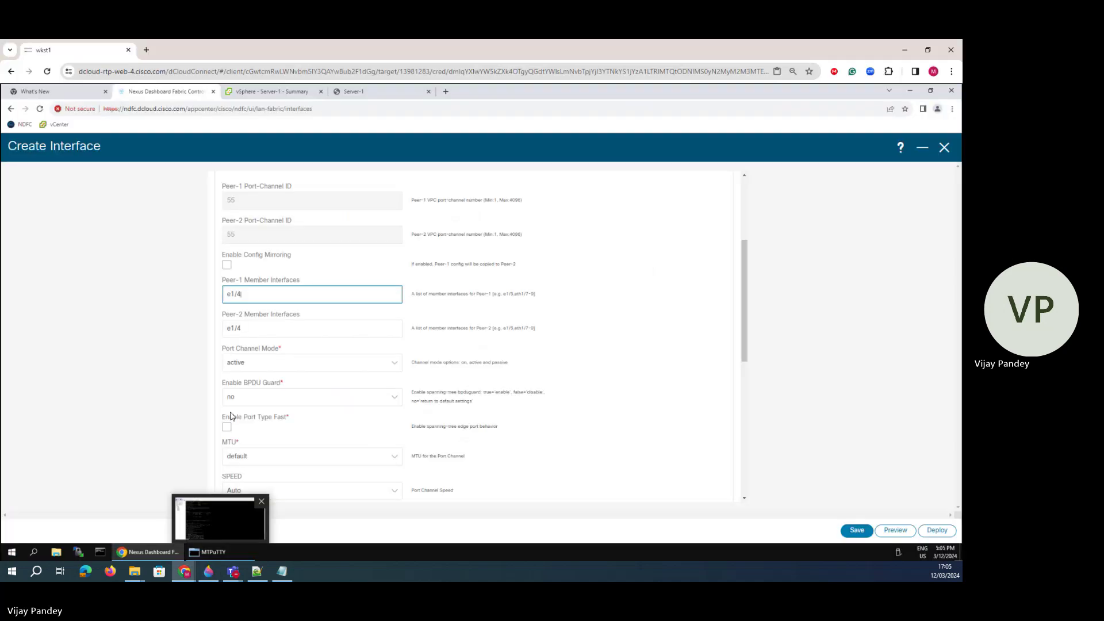
{"action": "left_click", "coordinate": [250, 333]}
{"action": "key", "text": "BackSpace"}
{"action": "type", "text": "3"}
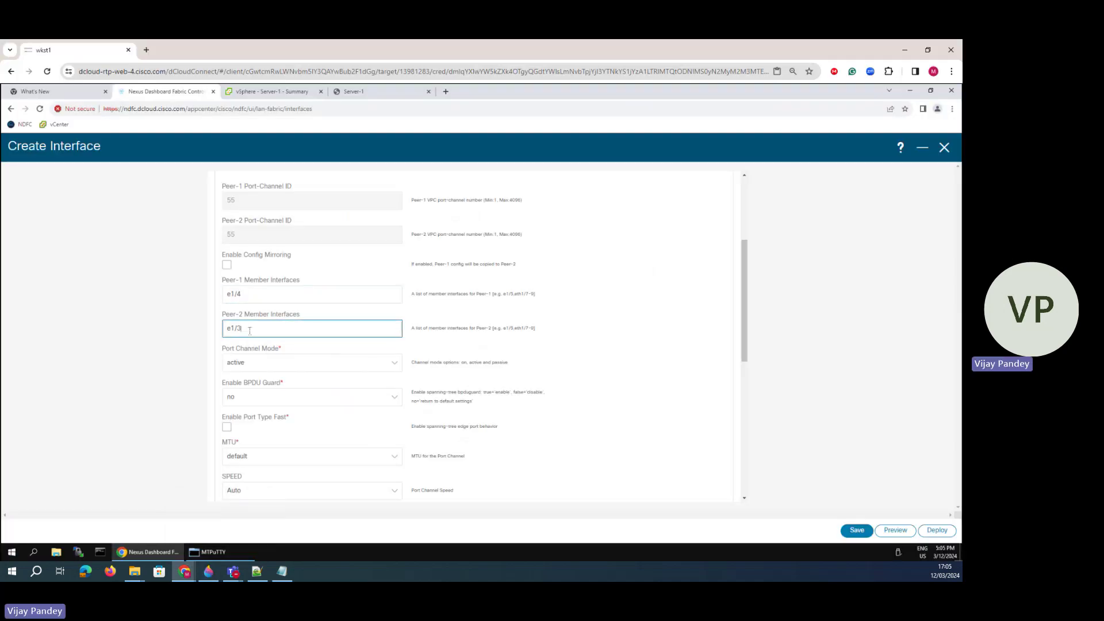
- Save the vPC55 port-channel and deploy its configuration to Leaf-1 and Leaf-2
{"action": "left_click", "coordinate": [937, 530]}
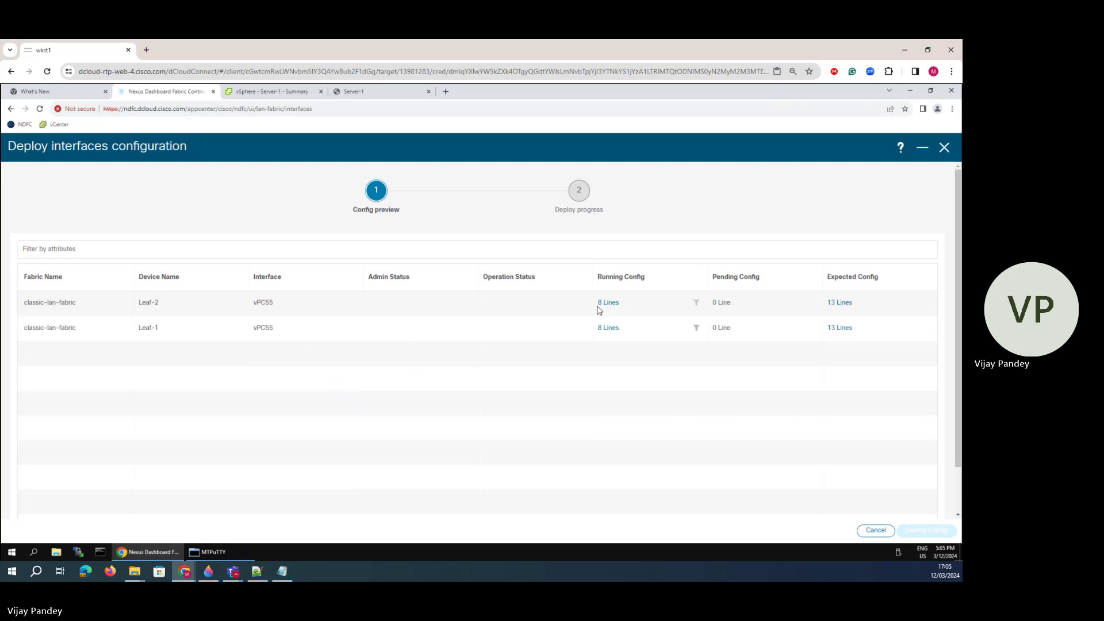
{"action": "left_click", "coordinate": [875, 530]}
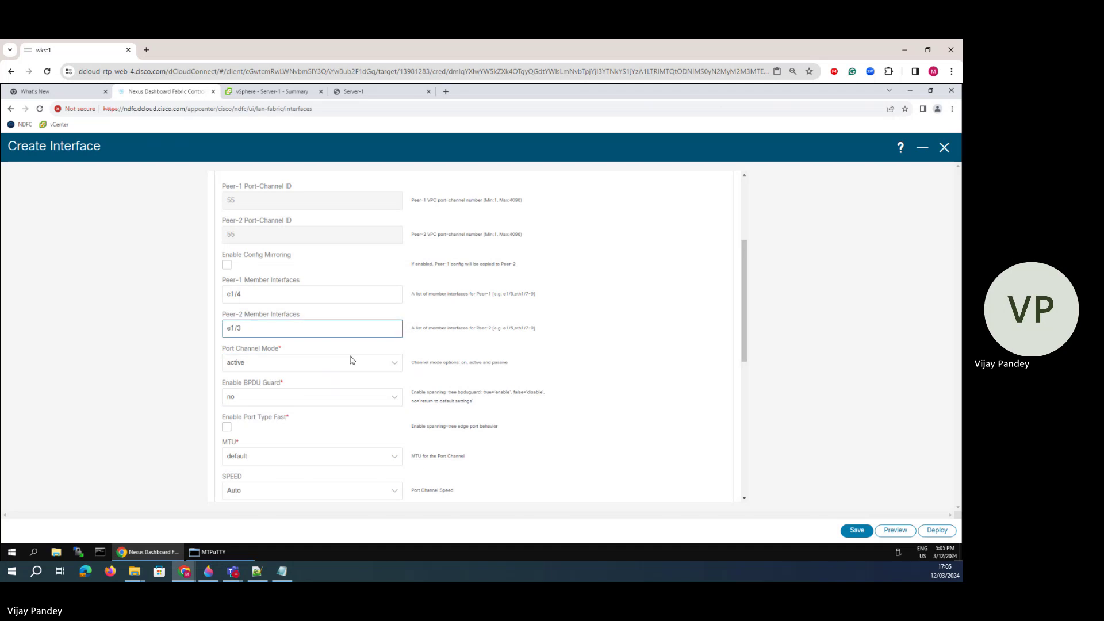
{"action": "left_click", "coordinate": [857, 530]}
{"action": "left_click", "coordinate": [936, 530]}
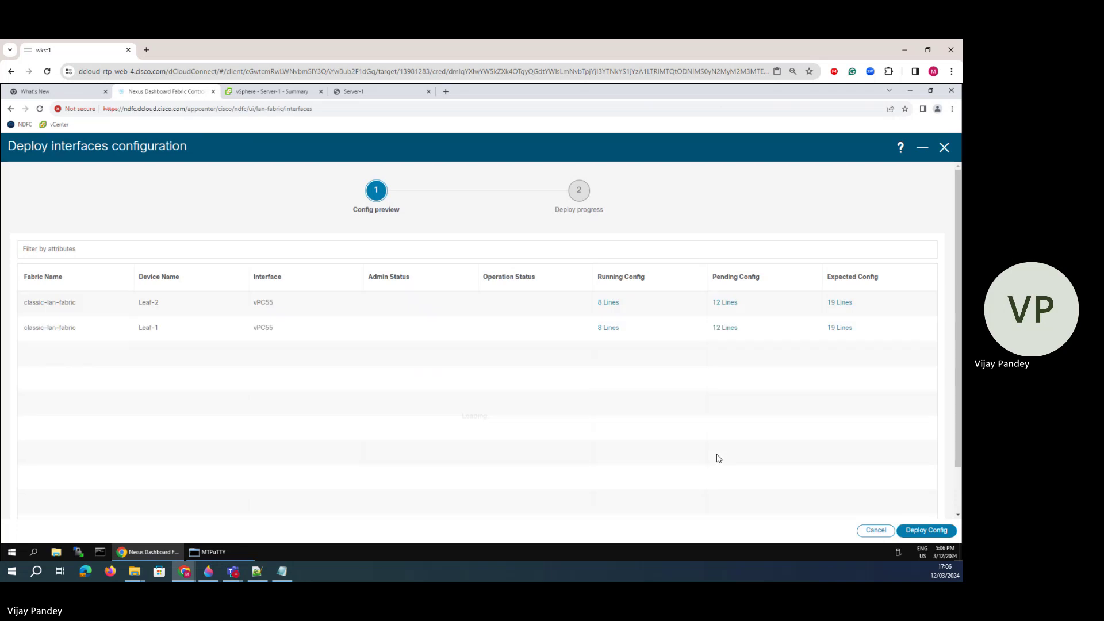
{"action": "left_click", "coordinate": [909, 533]}
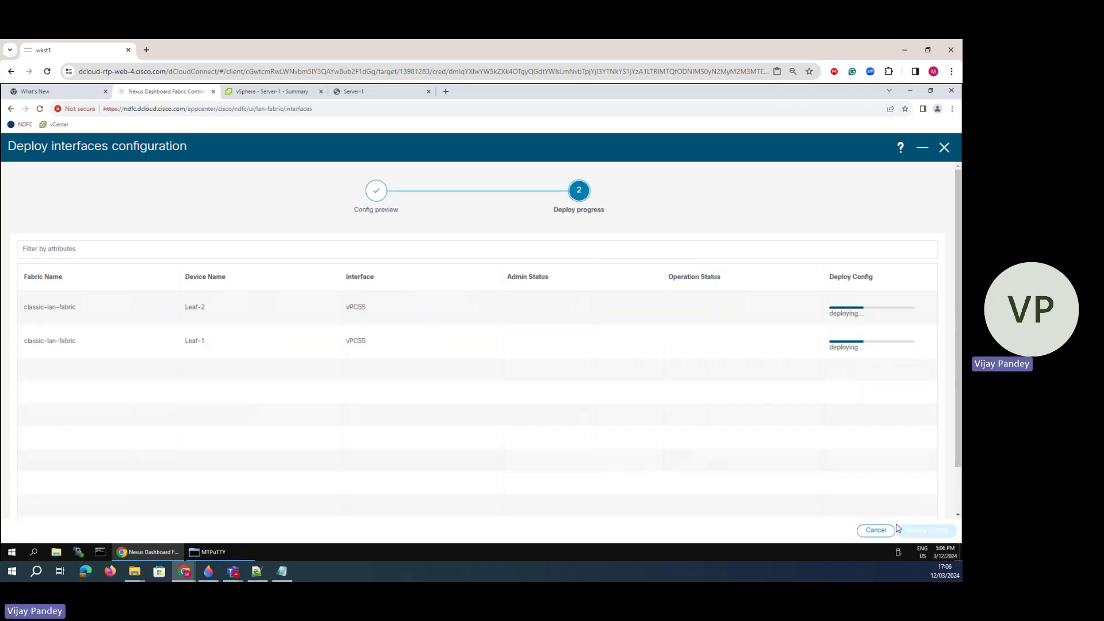
- Re-run 'show int po55' on Leaf-2, note member Eth1/4, and mark the Leaf links on the diagram
{"action": "left_click", "coordinate": [218, 552]}
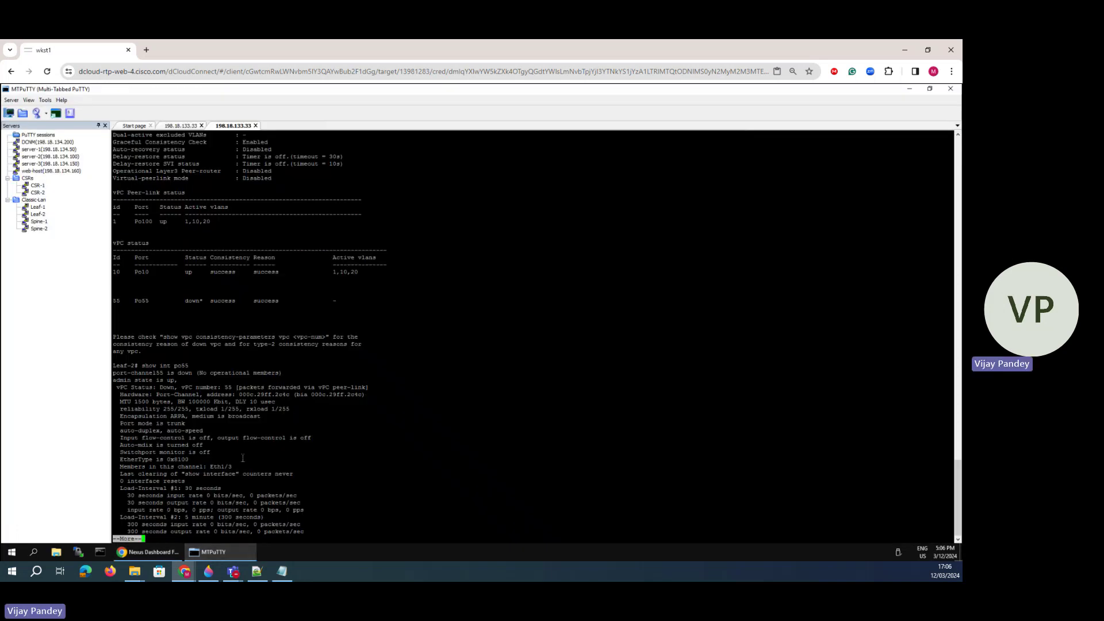
{"action": "key", "text": "space"}
{"action": "key", "text": "Up"}
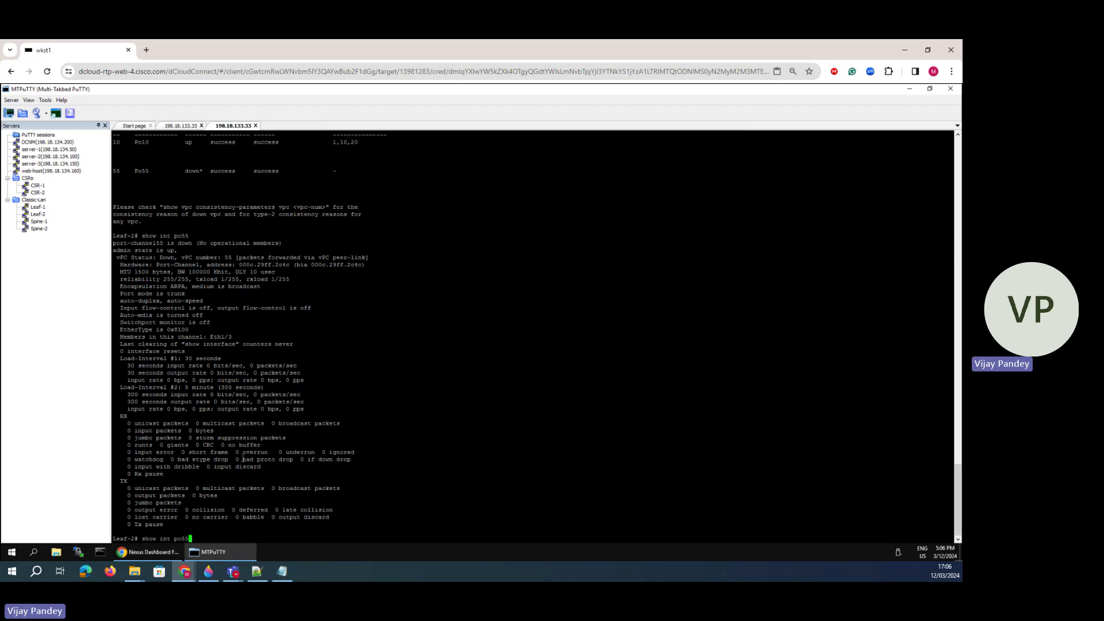
{"action": "key", "text": "Return"}
{"action": "key", "text": "space"}
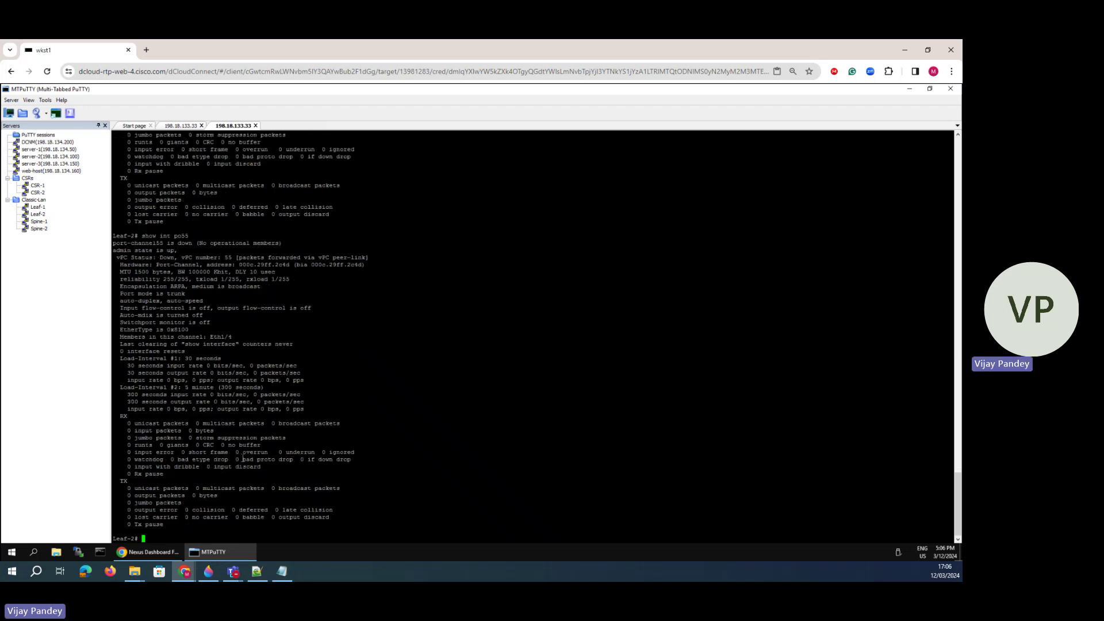
{"action": "left_click_drag", "start_coordinate": [187, 235], "coordinate": [144, 229]}
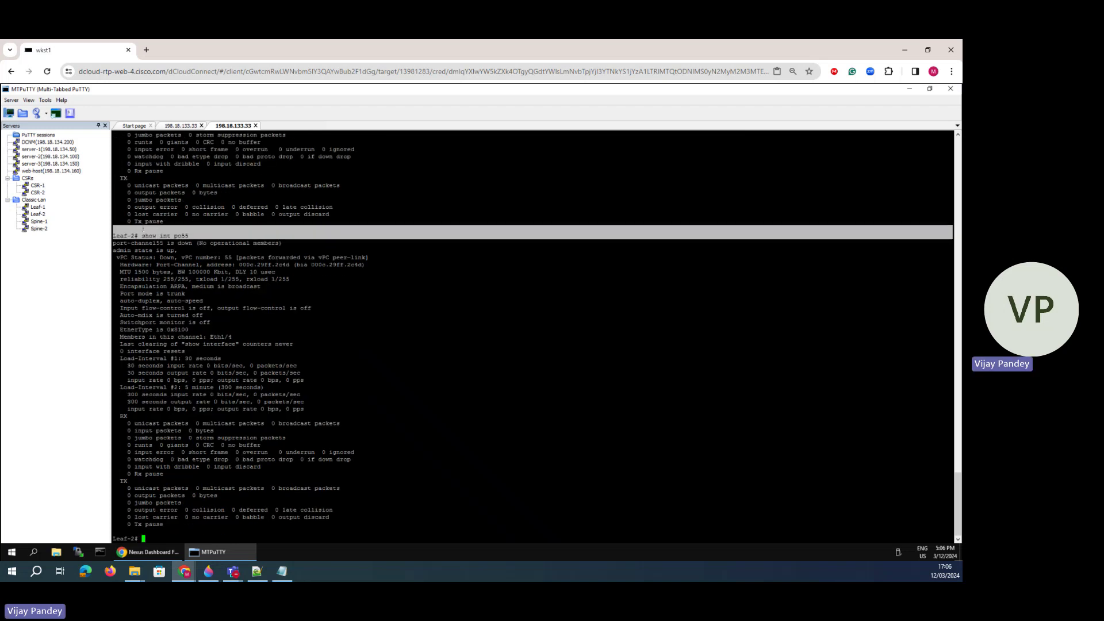
{"action": "double_click", "coordinate": [231, 339]}
{"action": "left_click", "coordinate": [208, 571]}
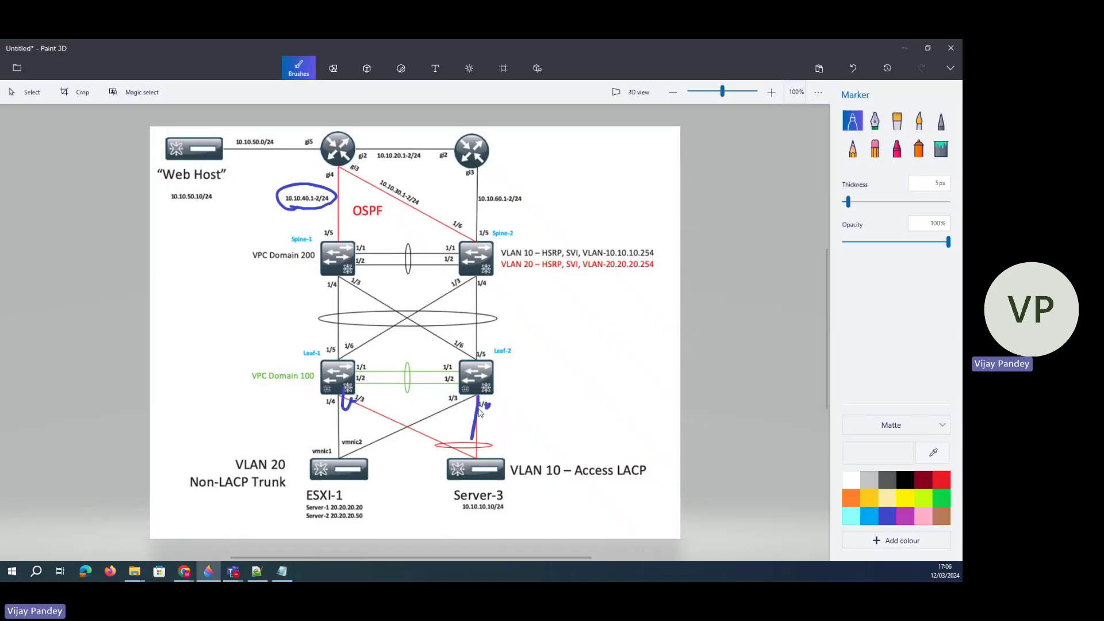
{"action": "left_click_drag", "start_coordinate": [479, 398], "coordinate": [481, 429]}
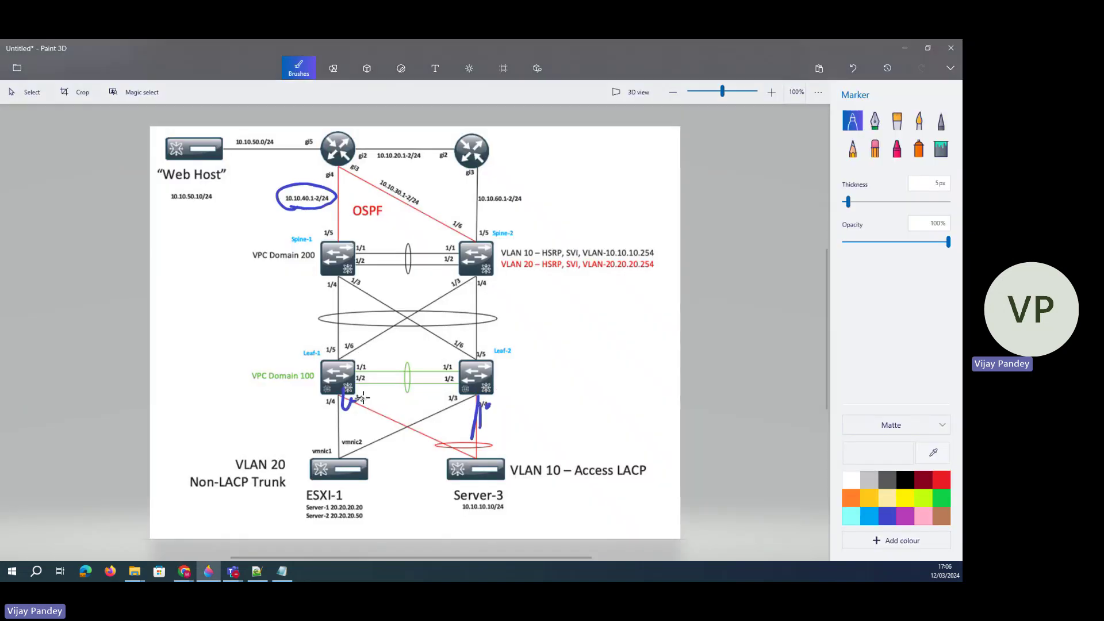
{"action": "left_click_drag", "start_coordinate": [345, 390], "coordinate": [383, 422]}
- On Leaf-1 run 'show int po55' and 'show vpc', checking Eth1/3 and vPC 55's VLANs
{"action": "mouse_move", "coordinate": [184, 571]}
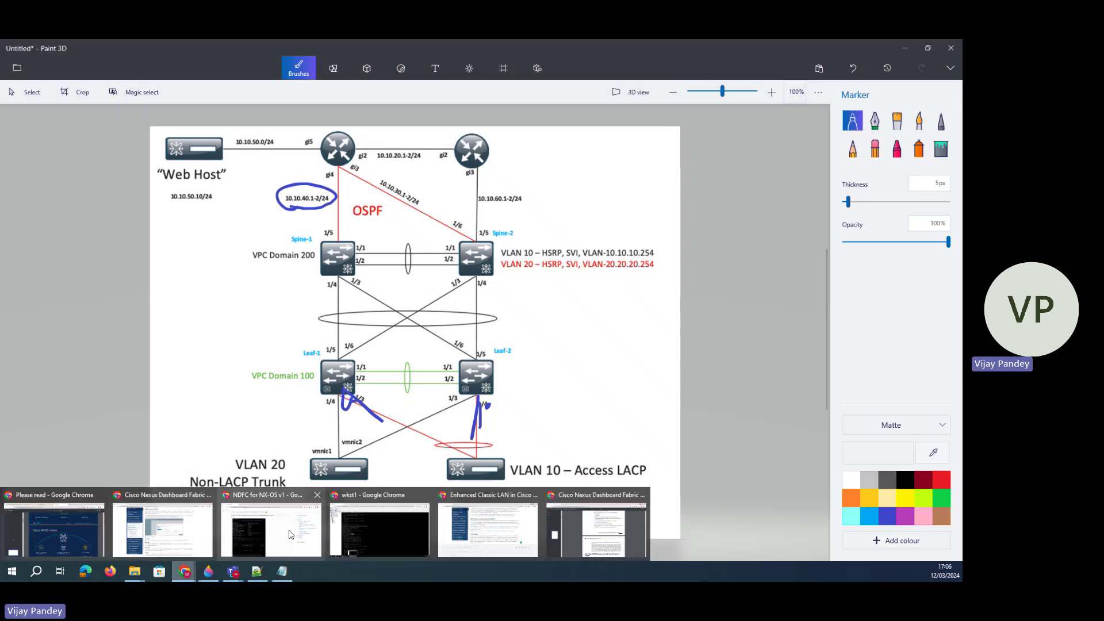
{"action": "left_click", "coordinate": [372, 522]}
{"action": "left_click", "coordinate": [183, 125]}
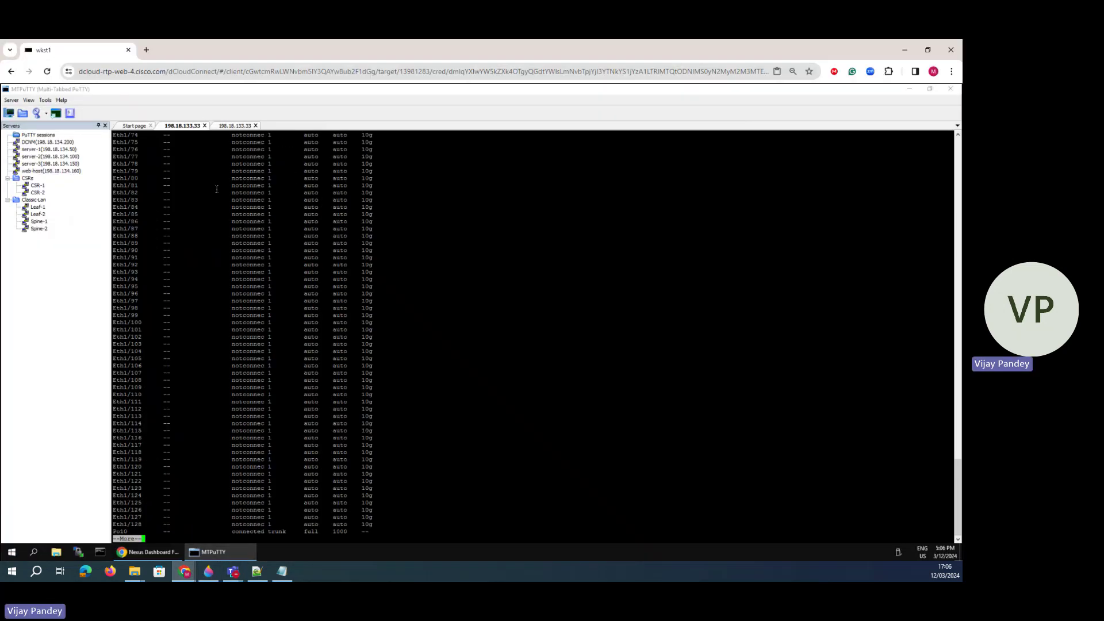
{"action": "type", "text": "sh"}
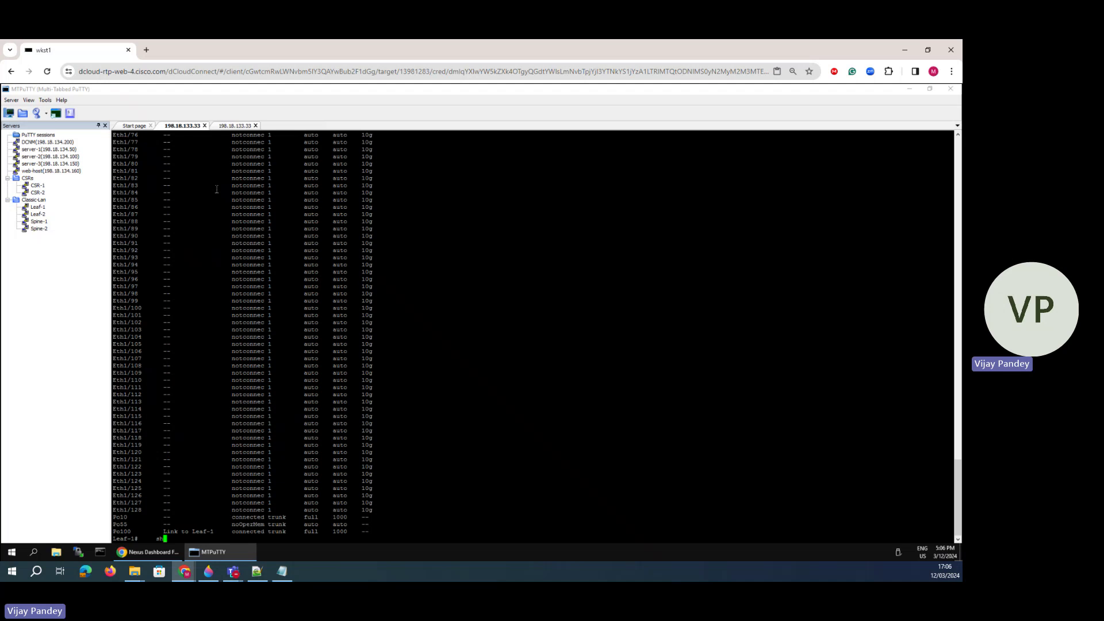
{"action": "type", "text": "ow int po55"}
{"action": "key", "text": "Return"}
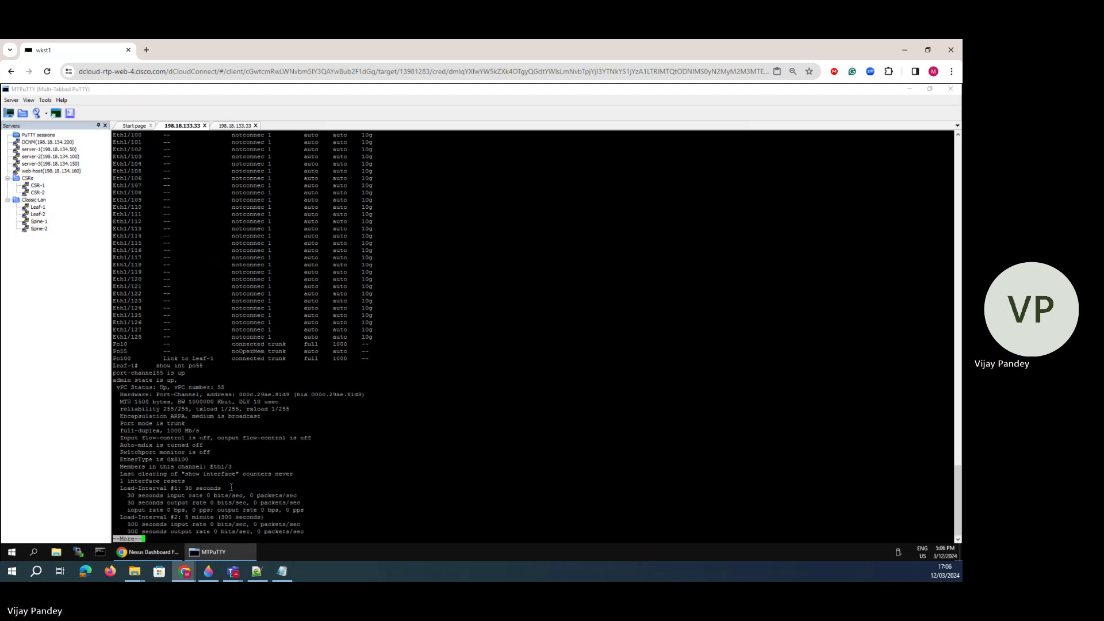
{"action": "double_click", "coordinate": [218, 467]}
{"action": "key", "text": "space"}
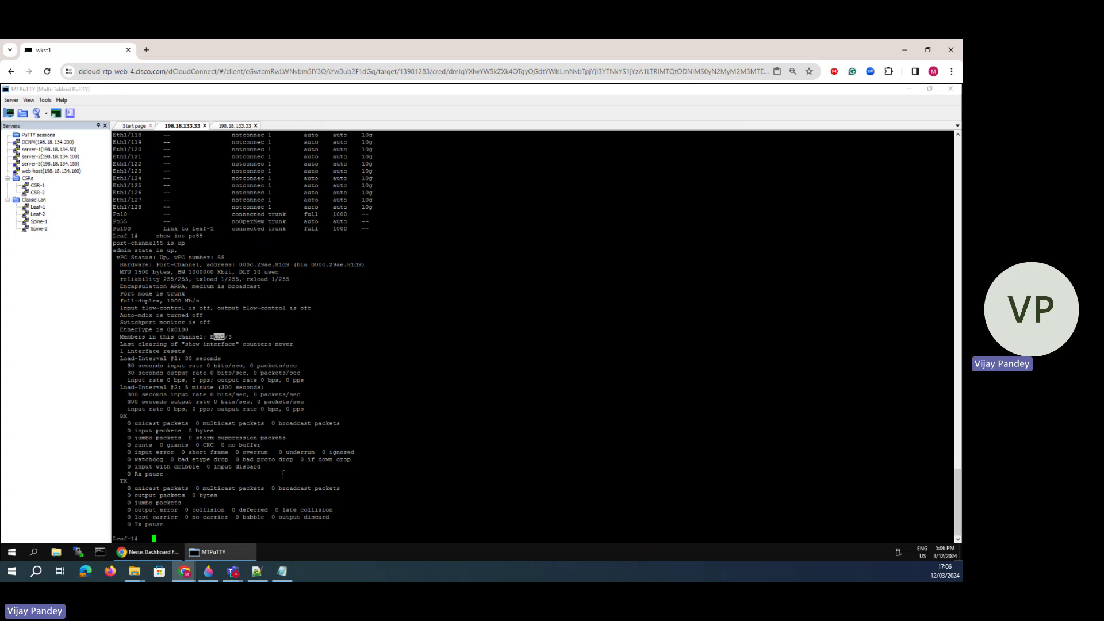
{"action": "type", "text": "show vpc"}
{"action": "key", "text": "Return"}
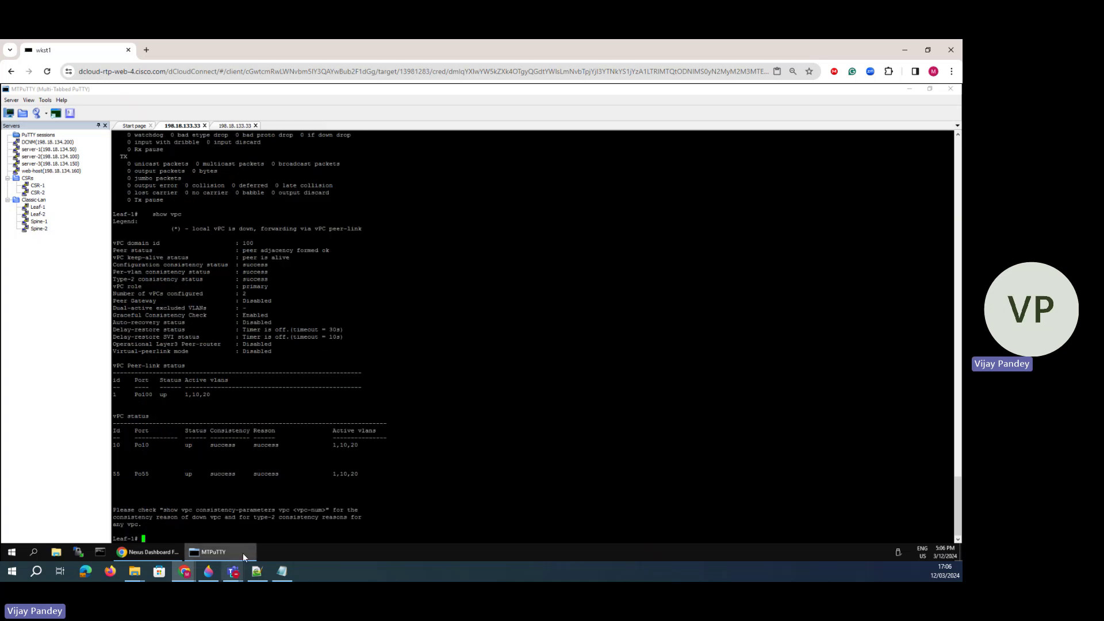
{"action": "left_click_drag", "start_coordinate": [297, 473], "coordinate": [368, 474]}
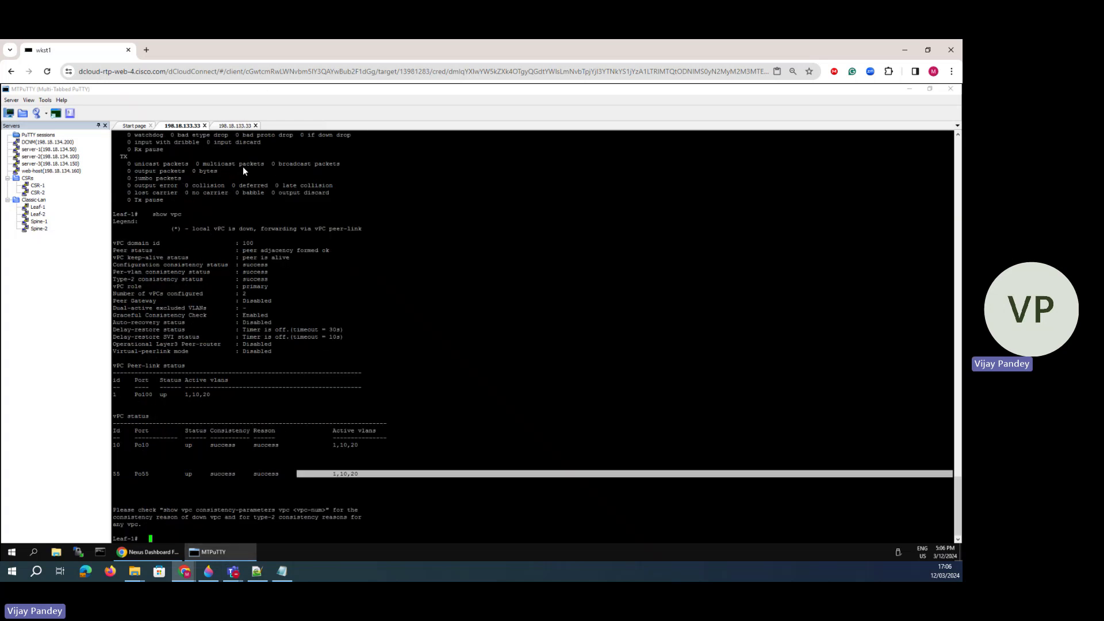
- On Leaf-2 re-run 'show int po55' and run 'sh vpc' to confirm vPC 55 is up
{"action": "left_click", "coordinate": [235, 125]}
{"action": "key", "text": "Up"}
{"action": "key", "text": "Return"}
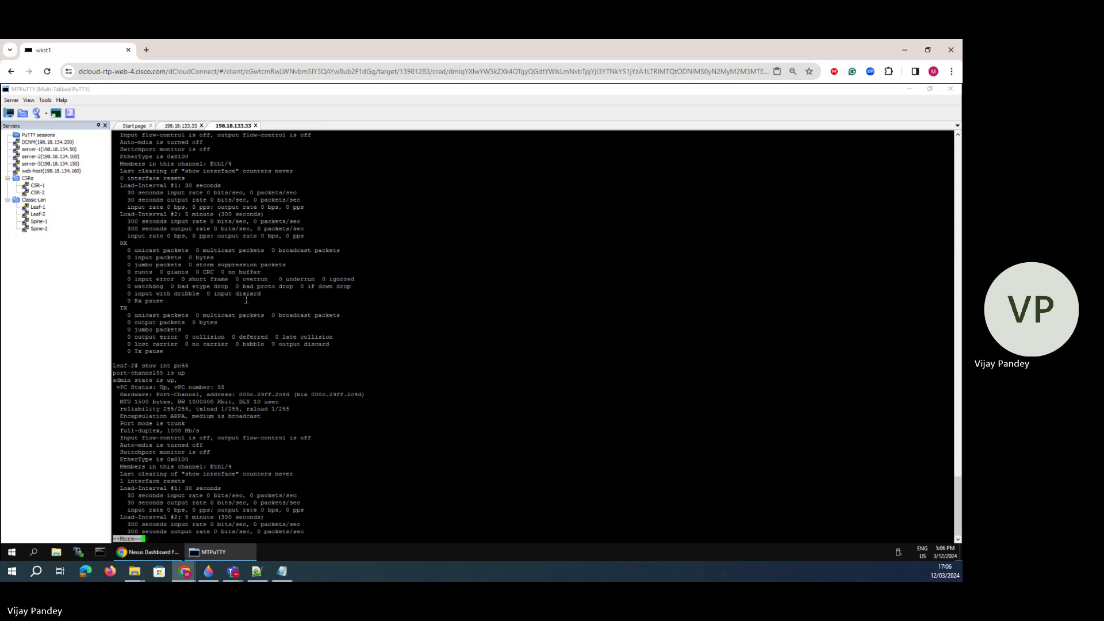
{"action": "key", "text": "space"}
{"action": "type", "text": "sh vpc"}
{"action": "key", "text": "Return"}
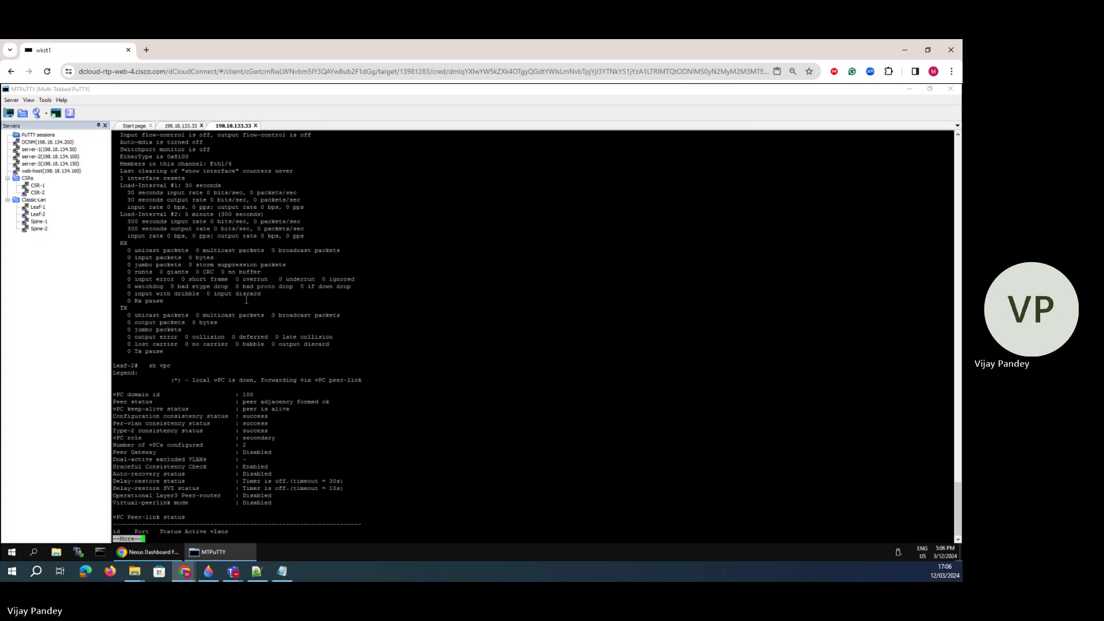
{"action": "key", "text": "space"}
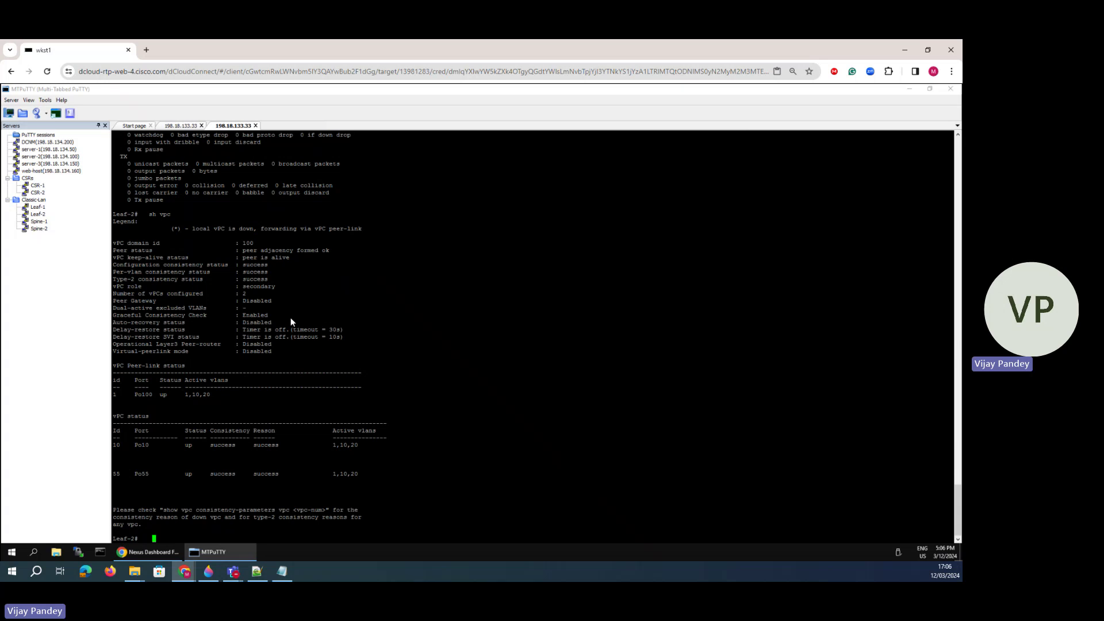
- Annotate the diagram: OSPF toward Spine-2, the VLAN-10.10.10.254 SVI, and Web Host 10.10.50.10/24
{"action": "left_click", "coordinate": [208, 571]}
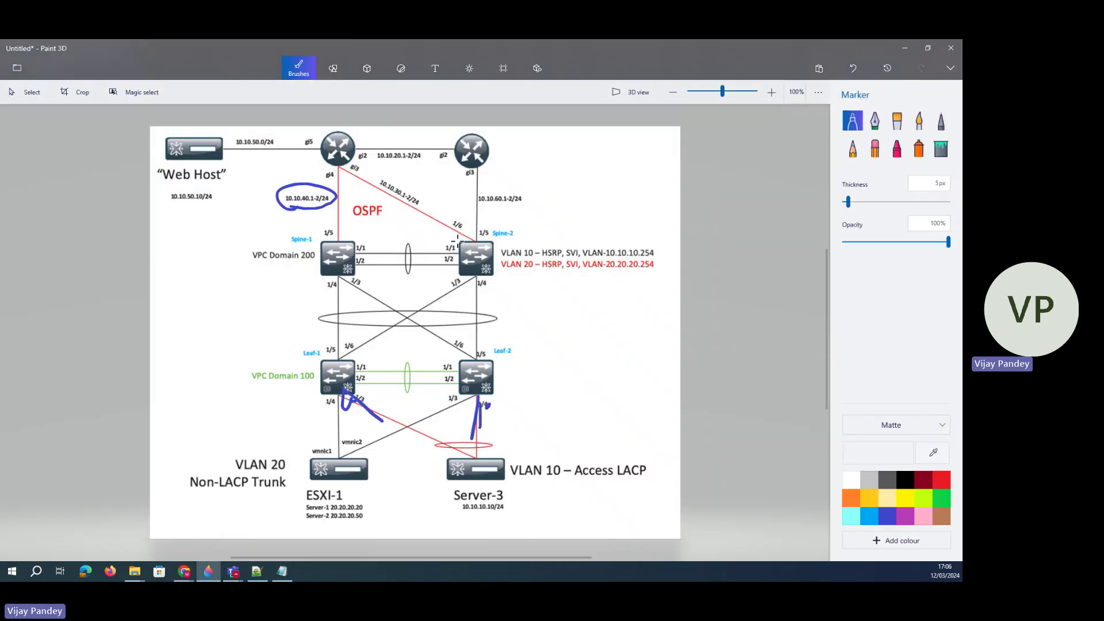
{"action": "left_click_drag", "start_coordinate": [376, 195], "coordinate": [475, 240]}
{"action": "mouse_move", "coordinate": [600, 247]}
{"action": "left_mouse_down"}
{"action": "mouse_move", "coordinate": [655, 240]}
{"action": "mouse_move", "coordinate": [587, 259]}
{"action": "mouse_move", "coordinate": [601, 248]}
{"action": "left_mouse_up"}
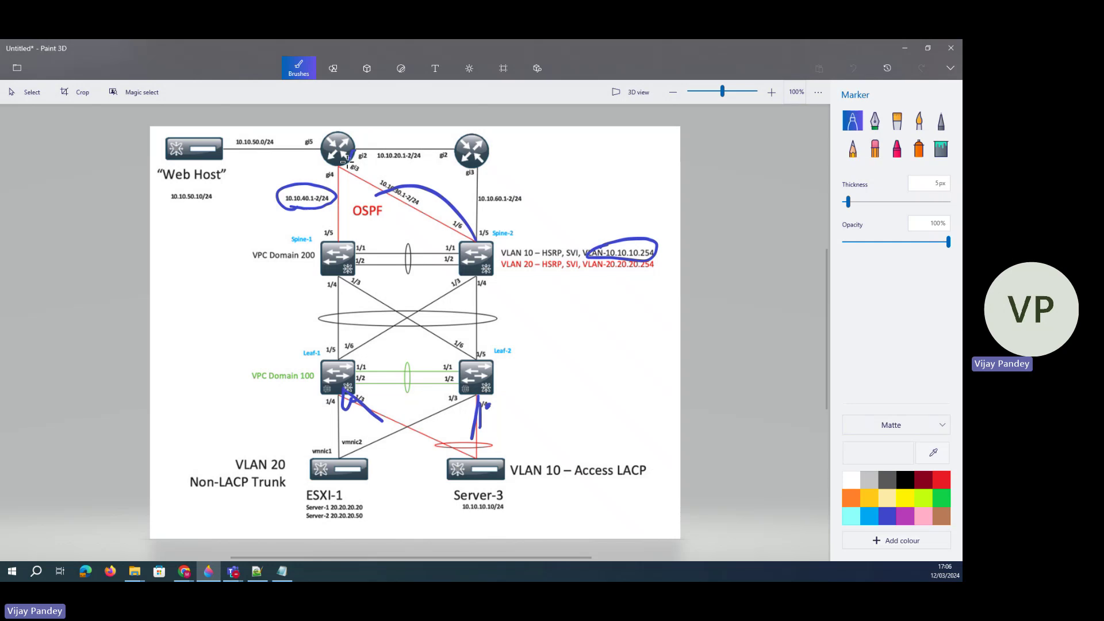
{"action": "left_click_drag", "start_coordinate": [342, 164], "coordinate": [374, 151]}
{"action": "left_click_drag", "start_coordinate": [247, 167], "coordinate": [151, 165]}
{"action": "mouse_move", "coordinate": [155, 199]}
{"action": "left_mouse_down"}
{"action": "mouse_move", "coordinate": [202, 185]}
{"action": "mouse_move", "coordinate": [448, 502]}
{"action": "left_mouse_up"}
{"action": "left_click", "coordinate": [907, 49]}
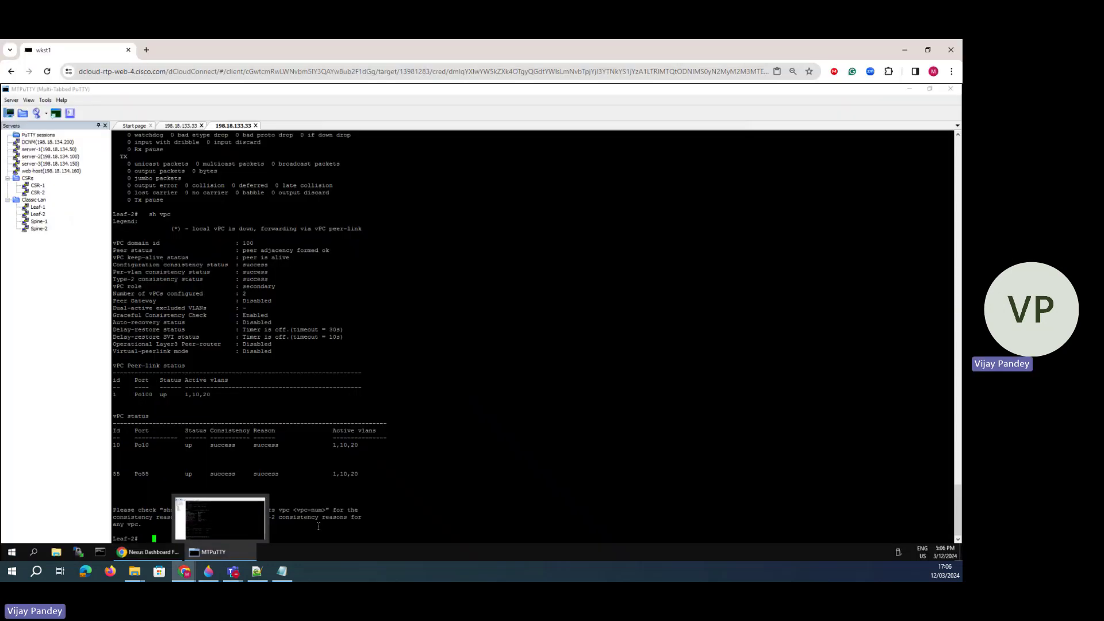
- Run 'sh ip route' on CSR-1, noting the 20.20.20.0/24 OSPF and connected 10.10 routes, then close the Create Interface form
{"action": "double_click", "coordinate": [39, 186]}
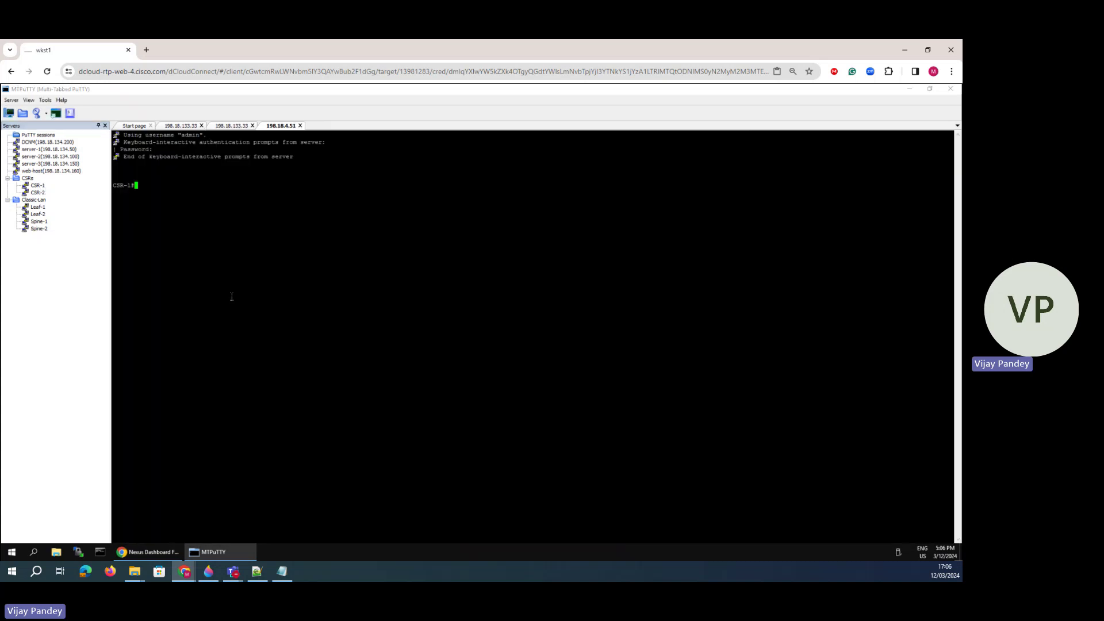
{"action": "type", "text": "sh ip route"}
{"action": "key", "text": "Return"}
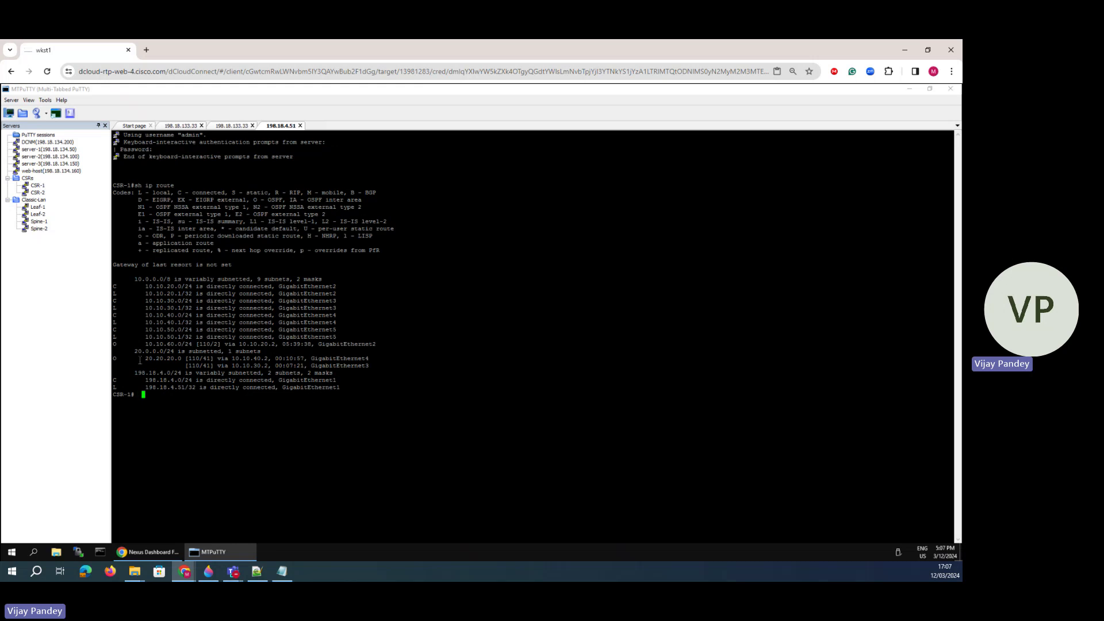
{"action": "left_click_drag", "start_coordinate": [138, 357], "coordinate": [229, 377]}
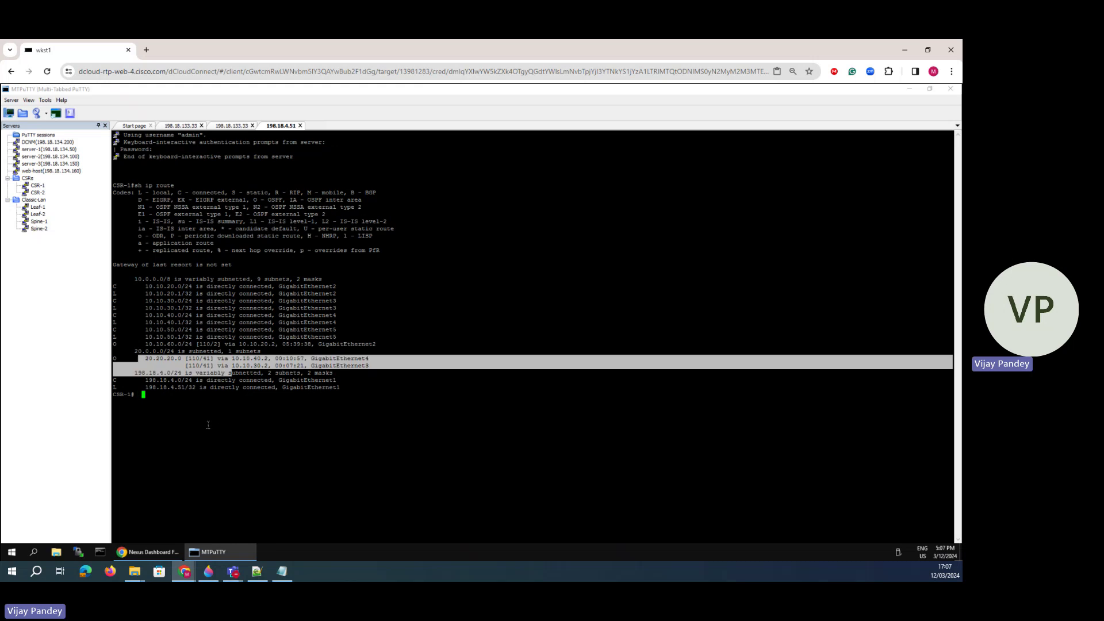
{"action": "left_click", "coordinate": [207, 576]}
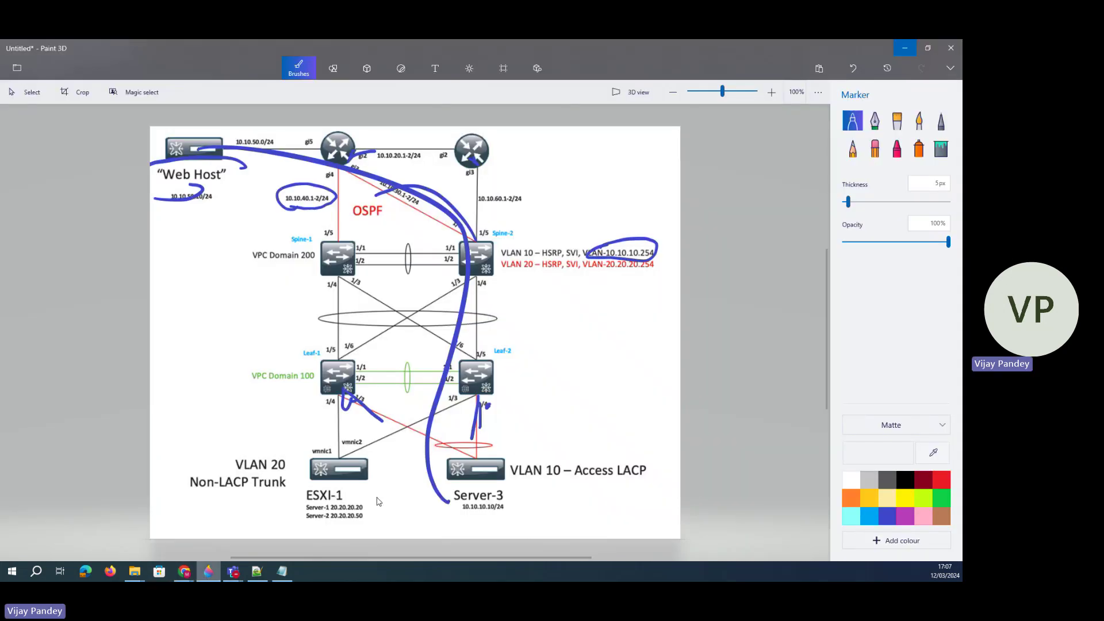
{"action": "left_click", "coordinate": [905, 48]}
{"action": "mouse_move", "coordinate": [145, 279]}
{"action": "left_mouse_down"}
{"action": "mouse_move", "coordinate": [190, 309]}
{"action": "mouse_move", "coordinate": [184, 344]}
{"action": "left_mouse_up"}
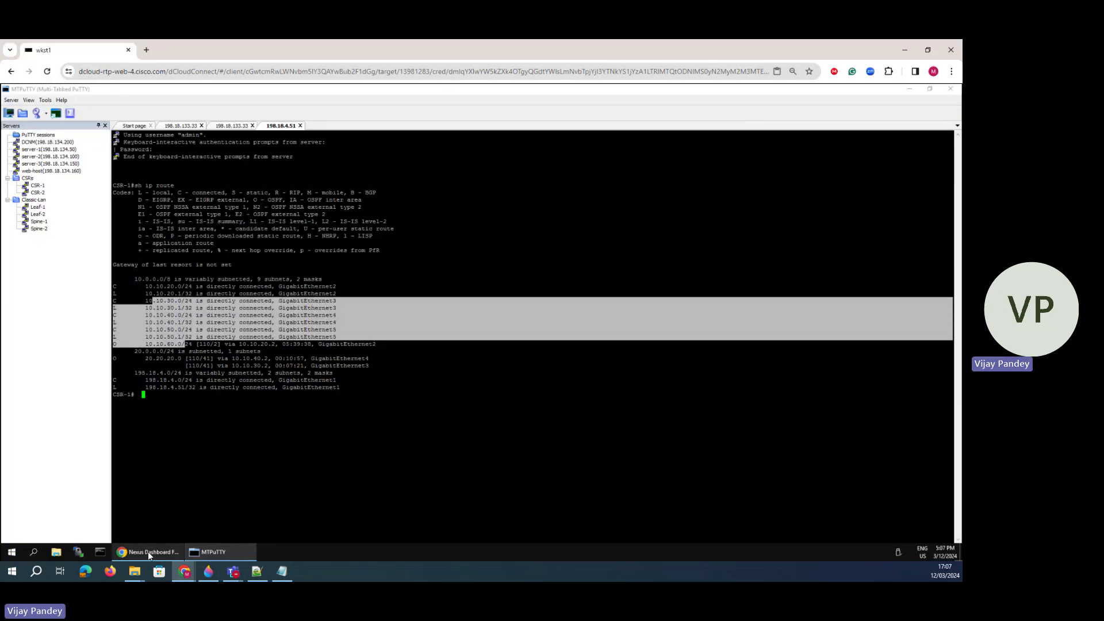
{"action": "left_click", "coordinate": [148, 551]}
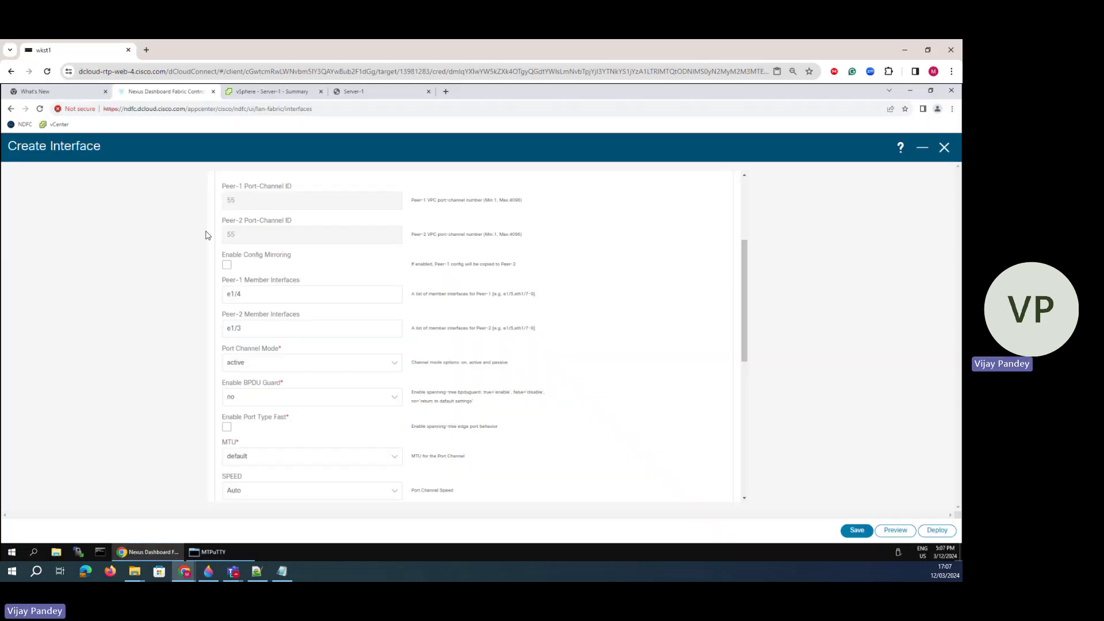
{"action": "left_click", "coordinate": [943, 148]}
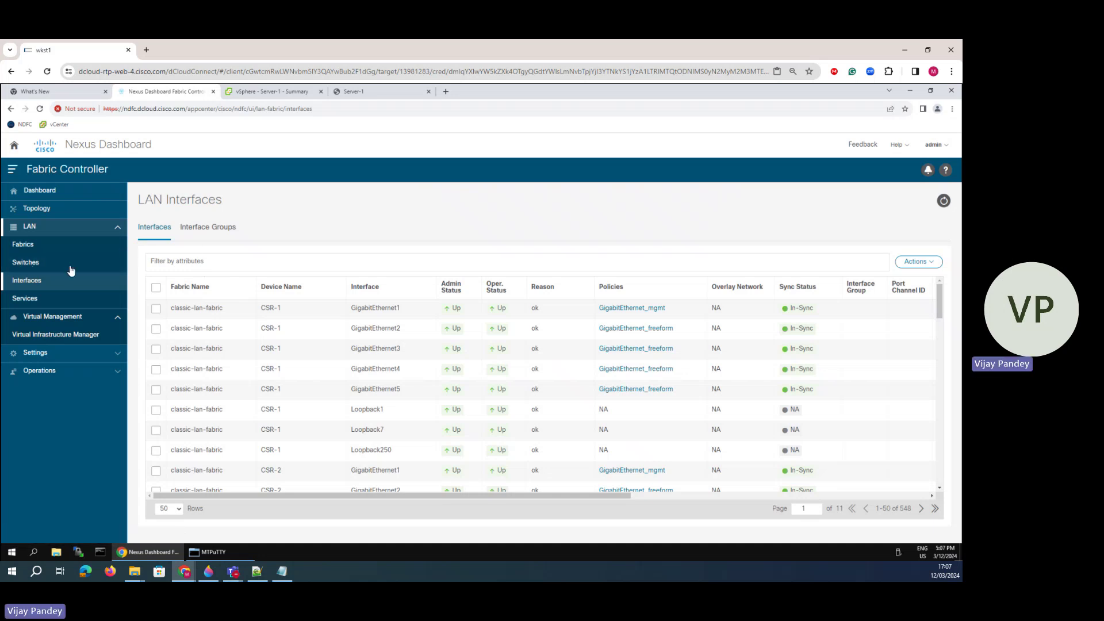
- Filter the LAN Interfaces list to Device Name == Spine-2
{"action": "left_click", "coordinate": [190, 262]}
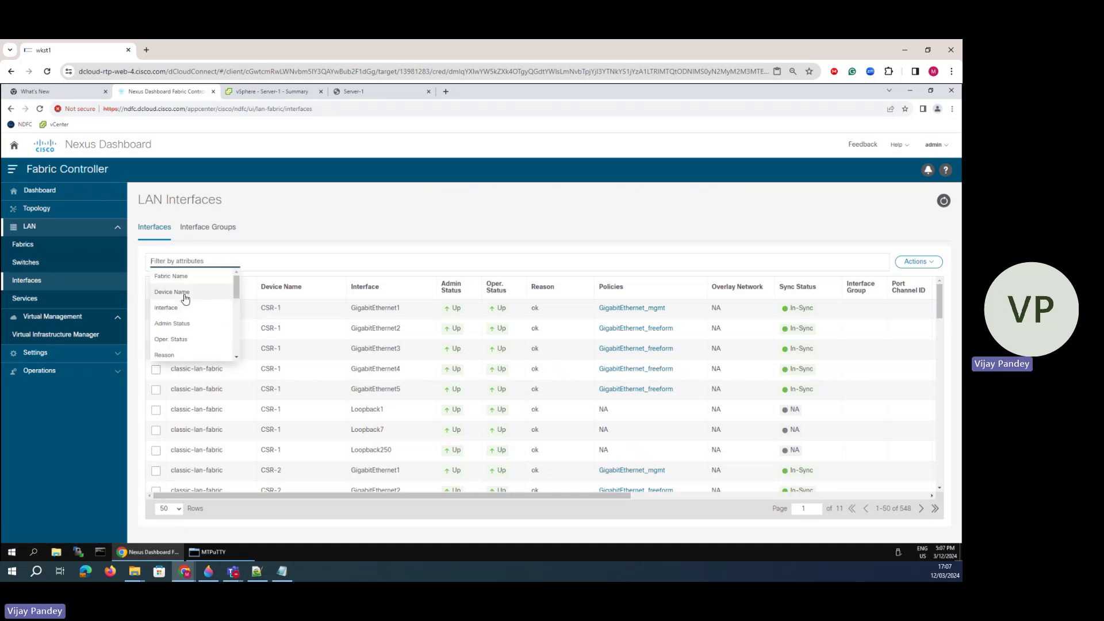
{"action": "left_click", "coordinate": [184, 292]}
{"action": "left_click", "coordinate": [203, 278]}
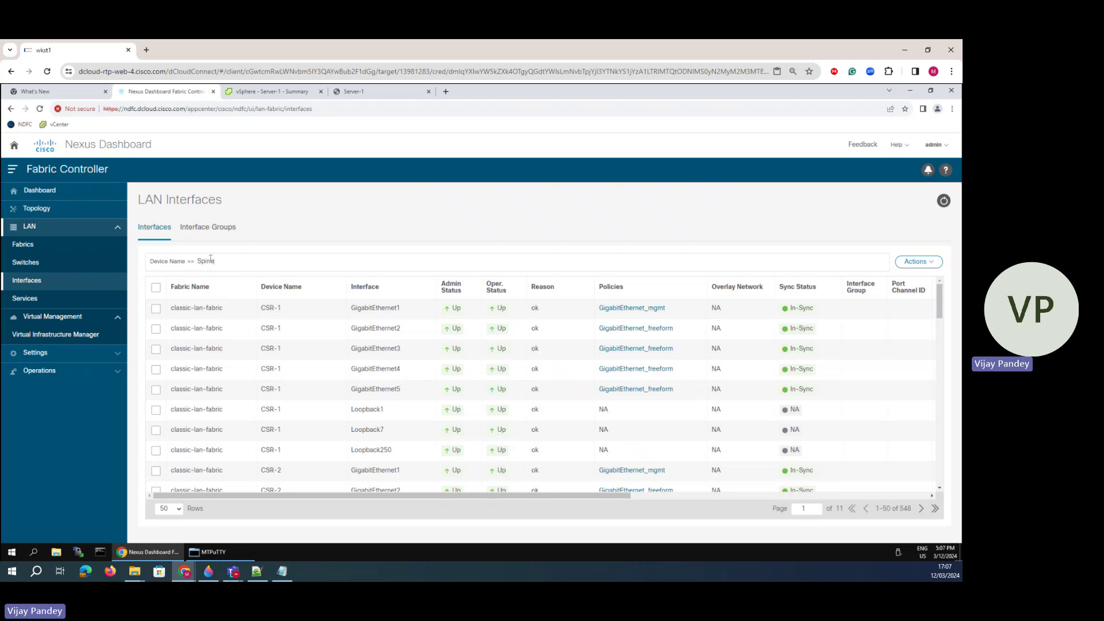
{"action": "type", "text": "Spine-2"}
{"action": "key", "text": "Return"}
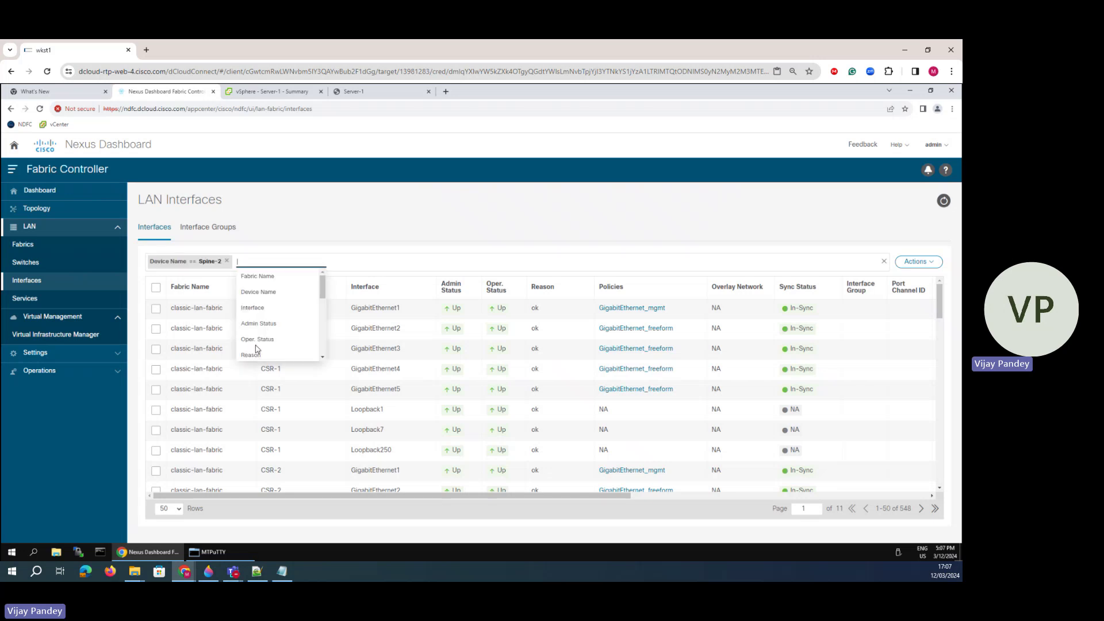
{"action": "left_click", "coordinate": [356, 234]}
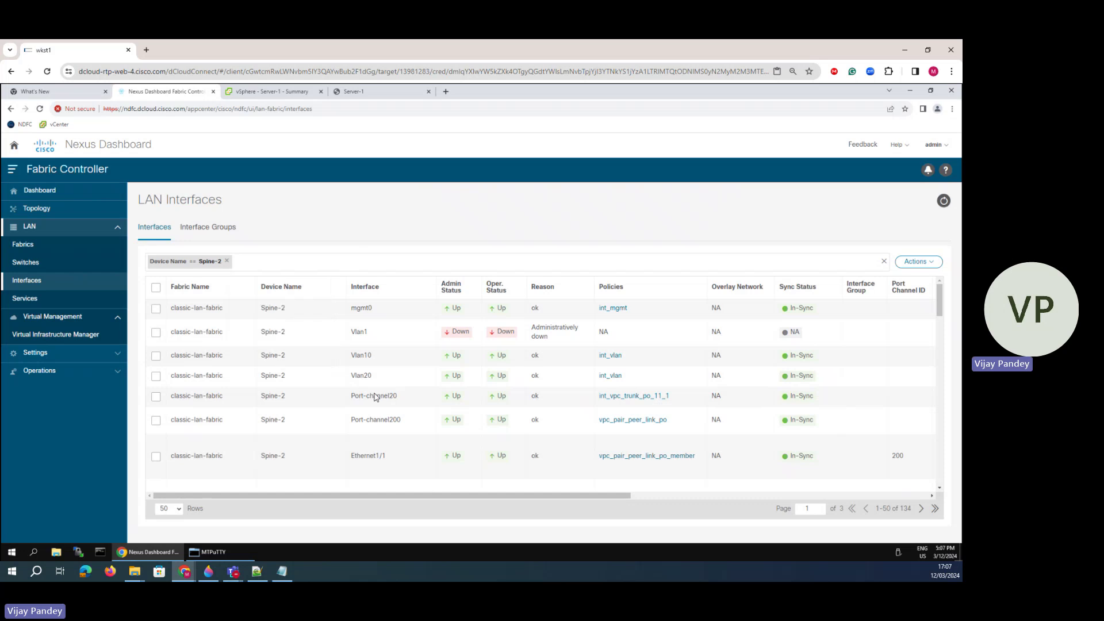
- Add 'ip router ospf 100 area 0' as Vlan10 freeform config, save it, and start deploying
{"action": "left_click", "coordinate": [157, 356]}
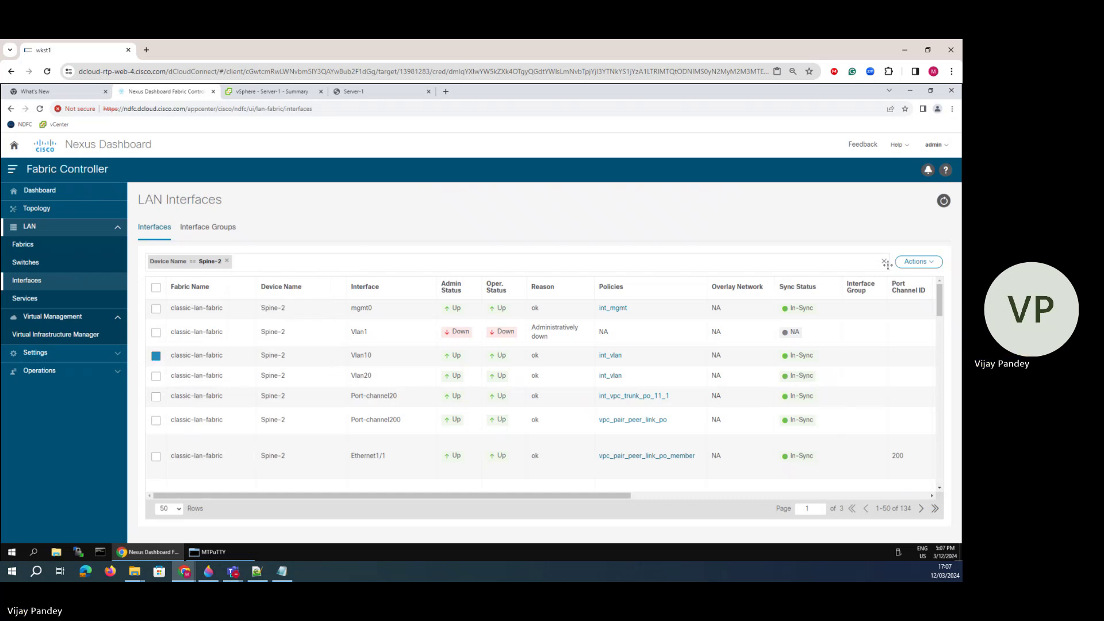
{"action": "left_click", "coordinate": [917, 262]}
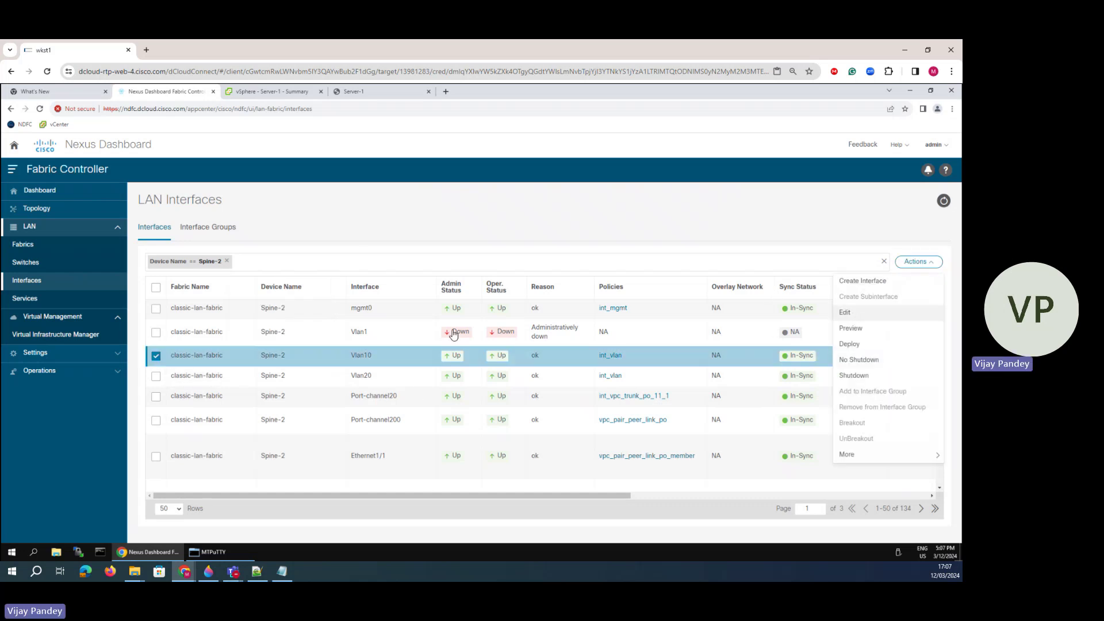
{"action": "left_click", "coordinate": [855, 318]}
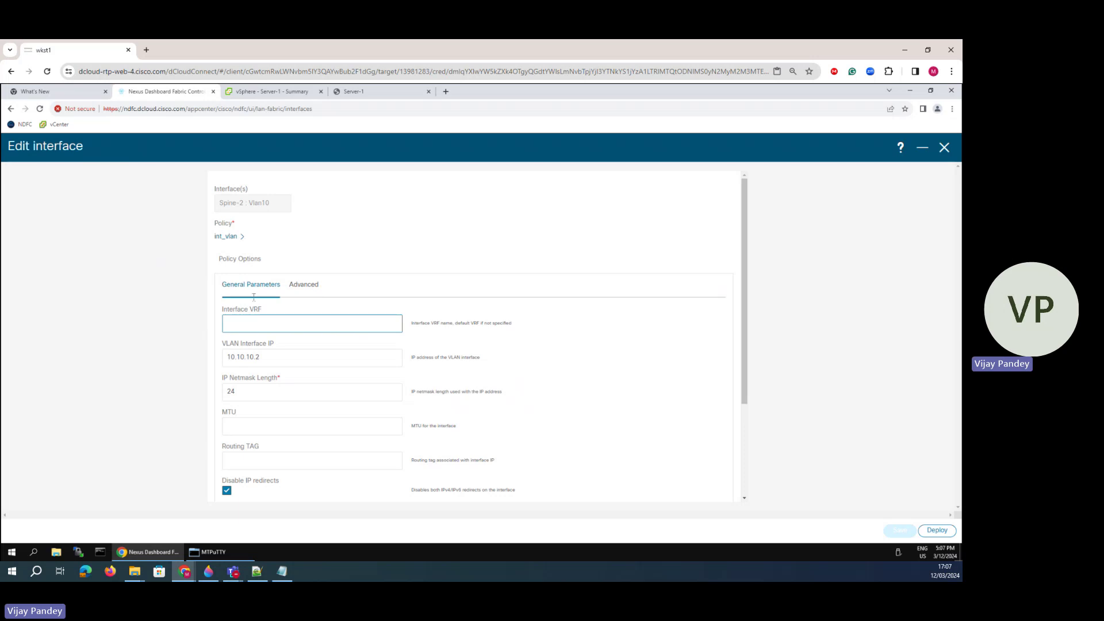
{"action": "scroll", "coordinate": [271, 414], "scroll_direction": "down", "scroll_amount": 3}
{"action": "left_click", "coordinate": [261, 428]}
{"action": "type", "text": "ip"}
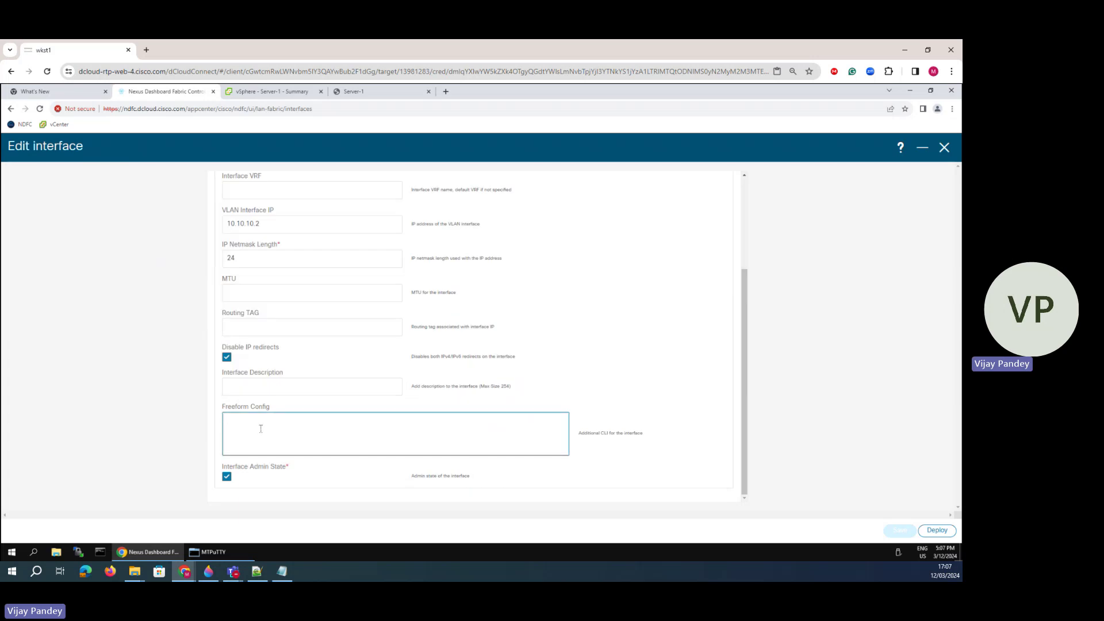
{"action": "type", "text": " router ospf 100 area 0"}
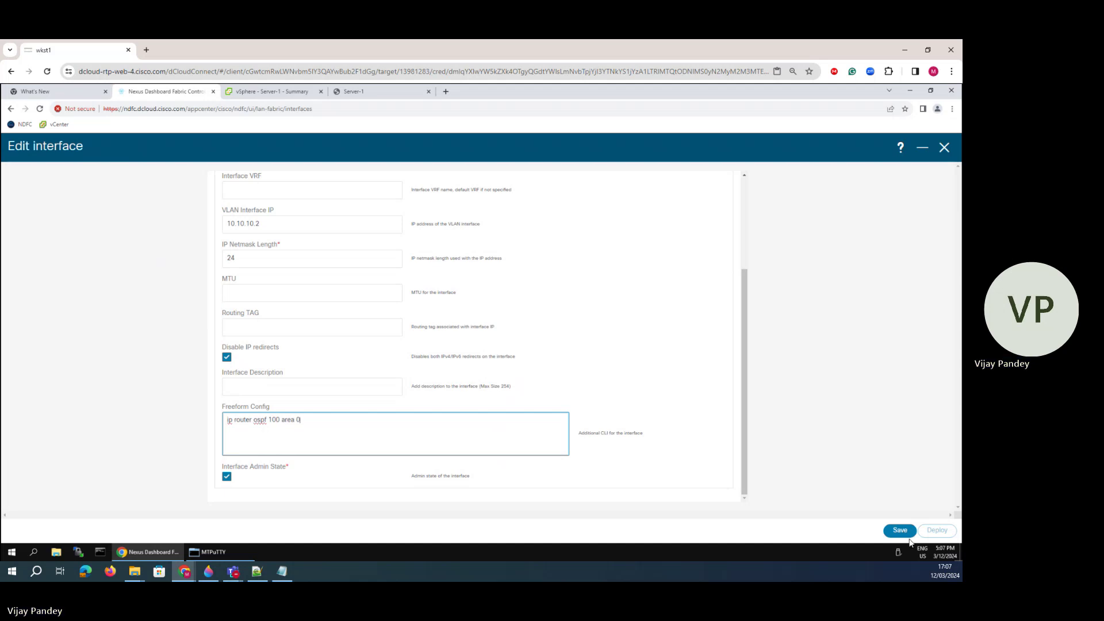
{"action": "left_click", "coordinate": [900, 531]}
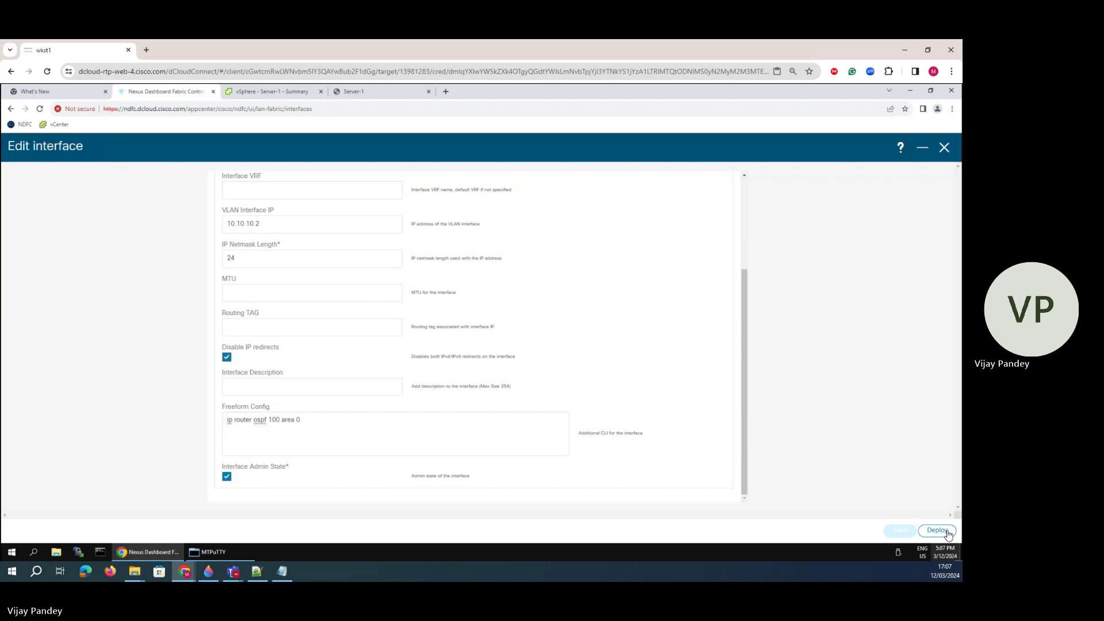
{"action": "left_click", "coordinate": [937, 530]}
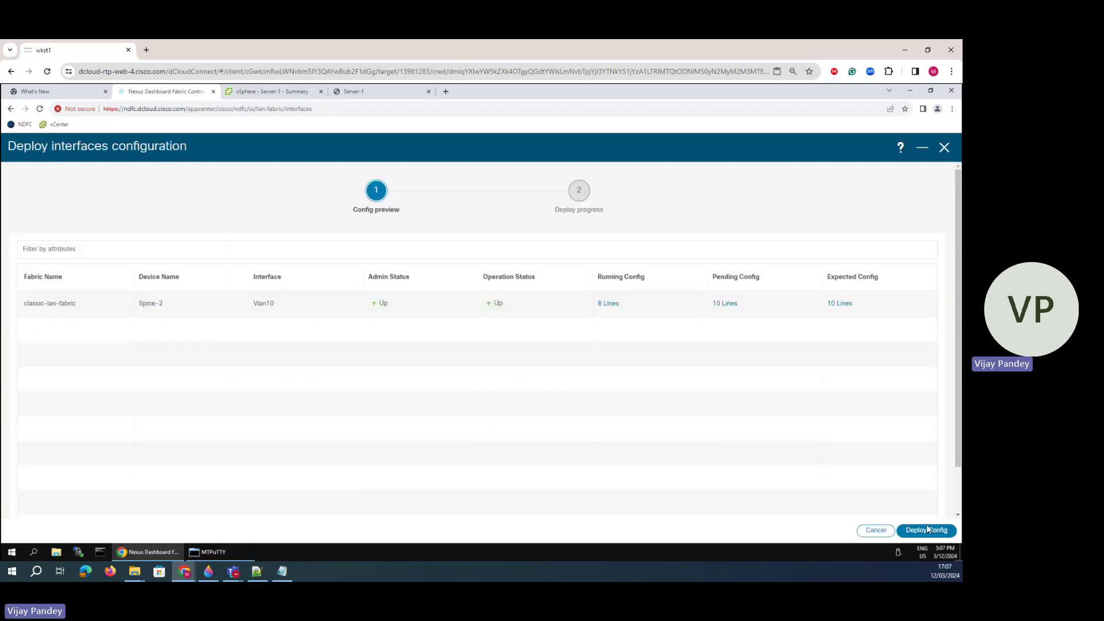
{"action": "left_click", "coordinate": [208, 571]}
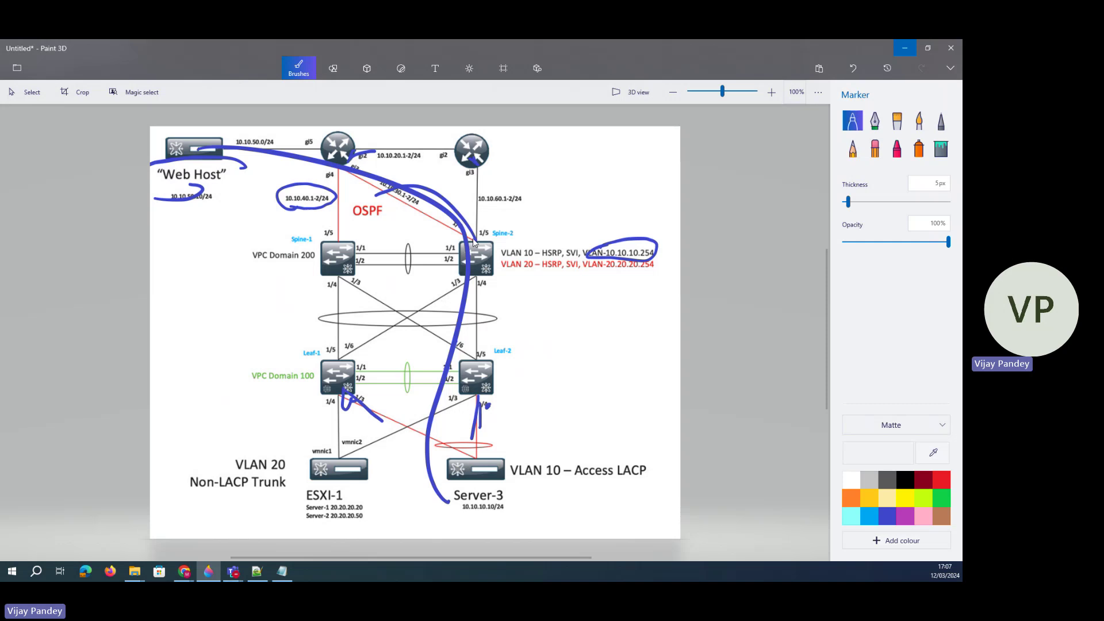
{"action": "left_click_drag", "start_coordinate": [477, 241], "coordinate": [482, 207]}
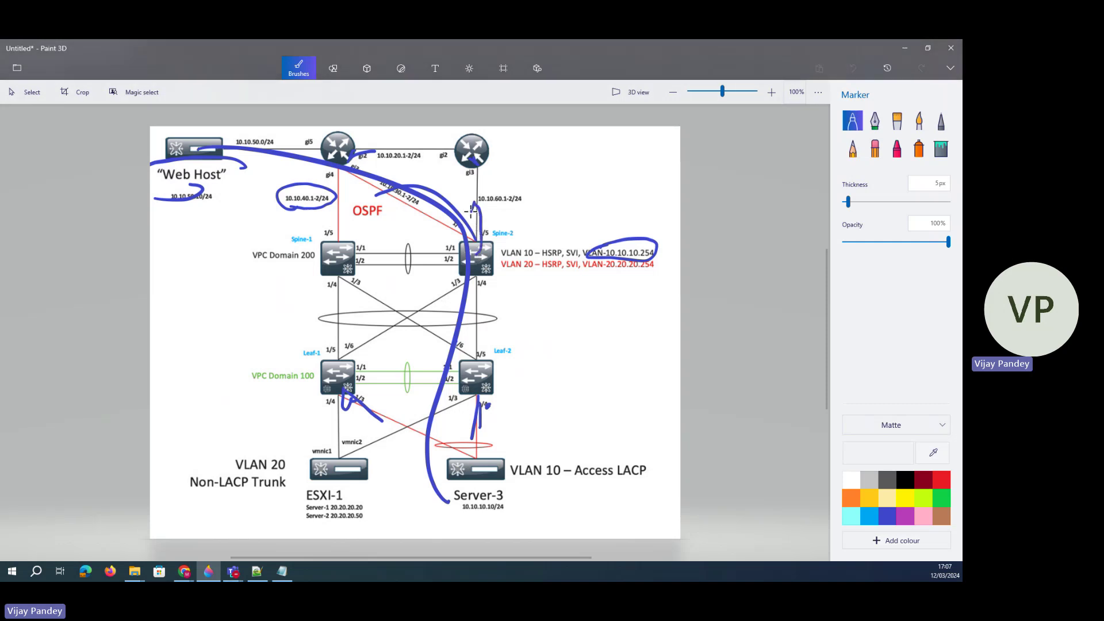
- Draw marker strokes from Spine-2 around the OSPF, 10.10.60.1-2/24 and 10.10.30.1-2/24 labels
{"action": "mouse_move", "coordinate": [476, 244]}
{"action": "left_mouse_down"}
{"action": "mouse_move", "coordinate": [393, 214]}
{"action": "mouse_move", "coordinate": [401, 220]}
{"action": "left_mouse_up"}
{"action": "mouse_move", "coordinate": [481, 242]}
{"action": "left_mouse_down"}
{"action": "mouse_move", "coordinate": [484, 193]}
{"action": "mouse_move", "coordinate": [499, 185]}
{"action": "mouse_move", "coordinate": [507, 198]}
{"action": "left_mouse_up"}
{"action": "mouse_move", "coordinate": [396, 213]}
{"action": "left_mouse_down"}
{"action": "mouse_move", "coordinate": [408, 178]}
{"action": "mouse_move", "coordinate": [365, 185]}
{"action": "mouse_move", "coordinate": [393, 196]}
{"action": "left_mouse_up"}
{"action": "mouse_move", "coordinate": [513, 184]}
{"action": "left_mouse_down"}
{"action": "mouse_move", "coordinate": [467, 195]}
{"action": "mouse_move", "coordinate": [506, 200]}
{"action": "left_mouse_up"}
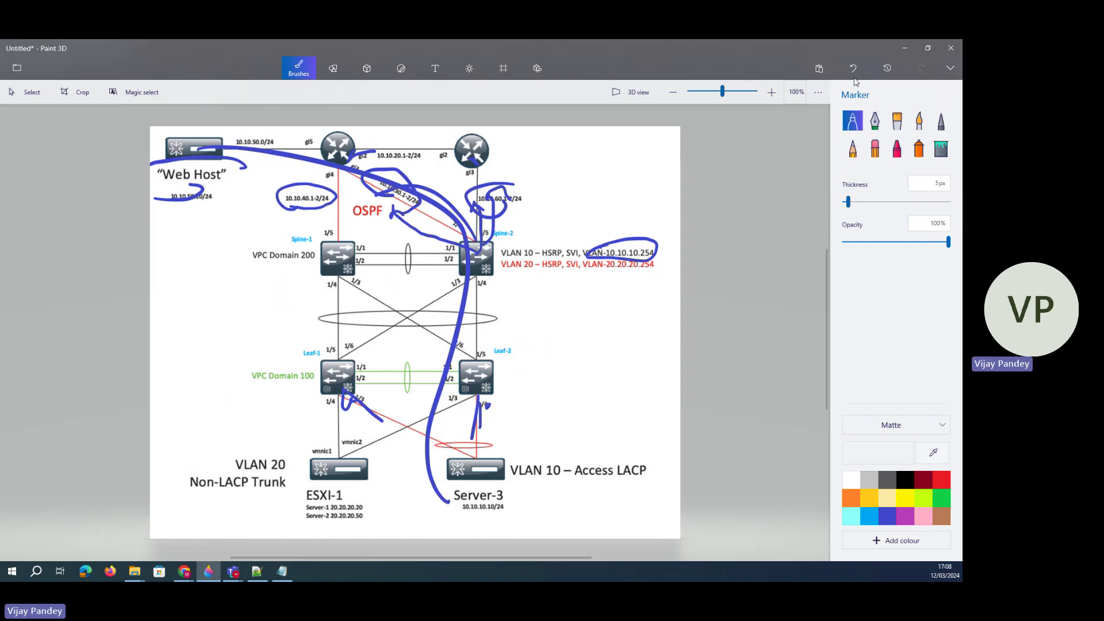
- Undo the extra marker strokes and bring the CSR-1 terminal back
{"action": "left_click", "coordinate": [854, 69]}
{"action": "left_click", "coordinate": [853, 69]}
{"action": "left_click", "coordinate": [853, 69]}
{"action": "left_click", "coordinate": [854, 69]}
{"action": "left_click", "coordinate": [854, 69]}
{"action": "left_click", "coordinate": [853, 69]}
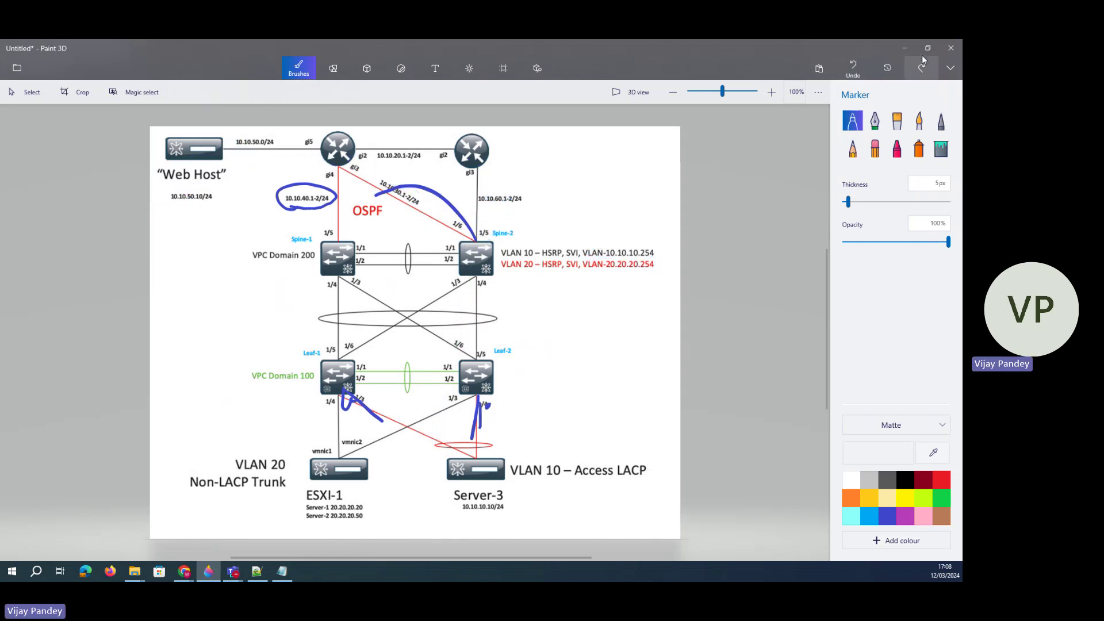
{"action": "left_click", "coordinate": [905, 47]}
{"action": "left_click", "coordinate": [213, 552]}
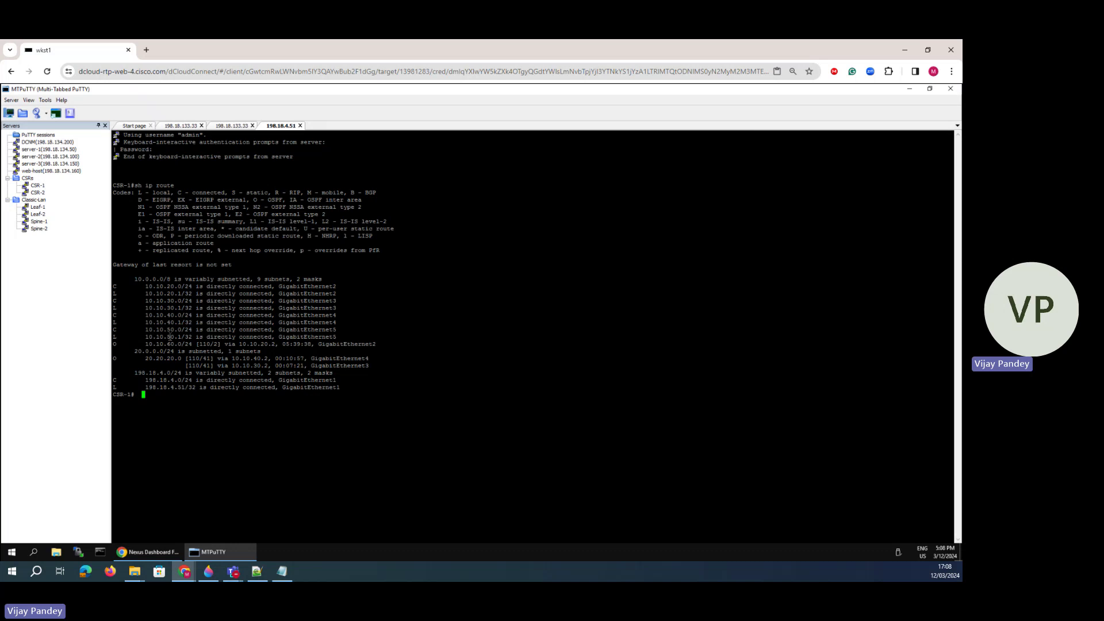
- Re-run 'sh ip route' on CSR-1 several times to refresh its routing table
{"action": "key", "text": "Up"}
{"action": "key", "text": "Return"}
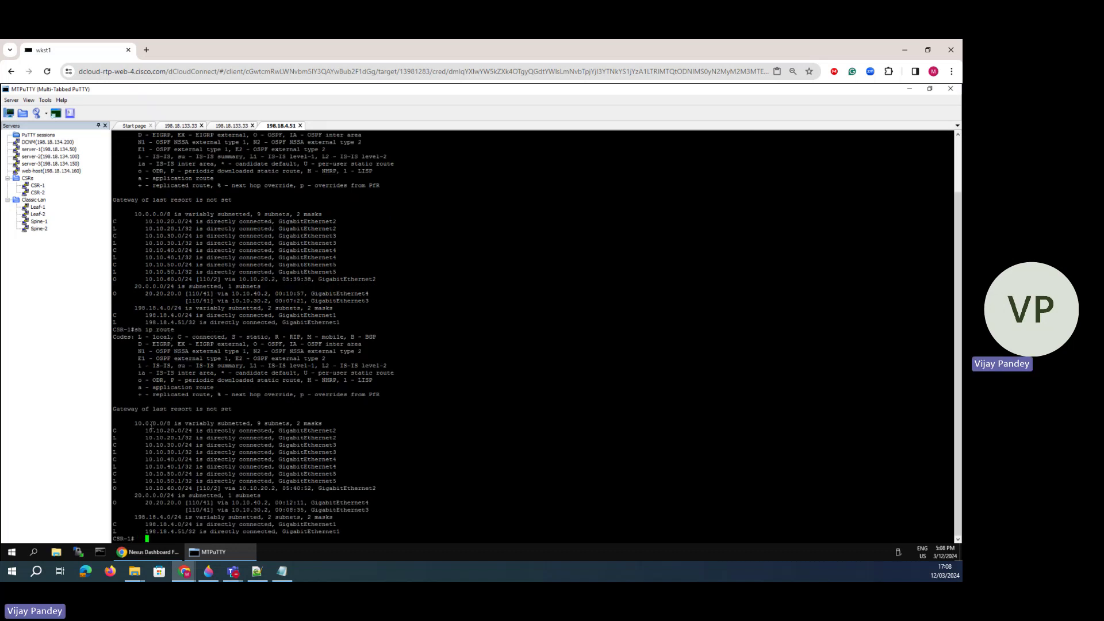
{"action": "key", "text": "Up"}
{"action": "key", "text": "Return"}
{"action": "key", "text": "Up"}
{"action": "key", "text": "Return"}
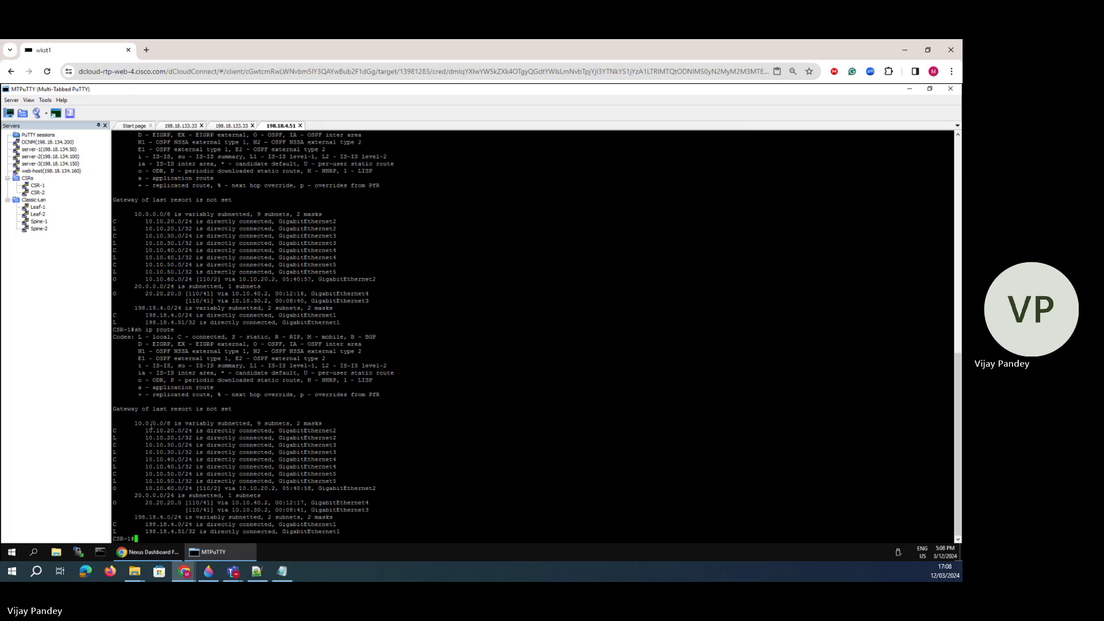
{"action": "key", "text": "Up"}
{"action": "key", "text": "Return"}
{"action": "key", "text": "Up"}
{"action": "key", "text": "Return"}
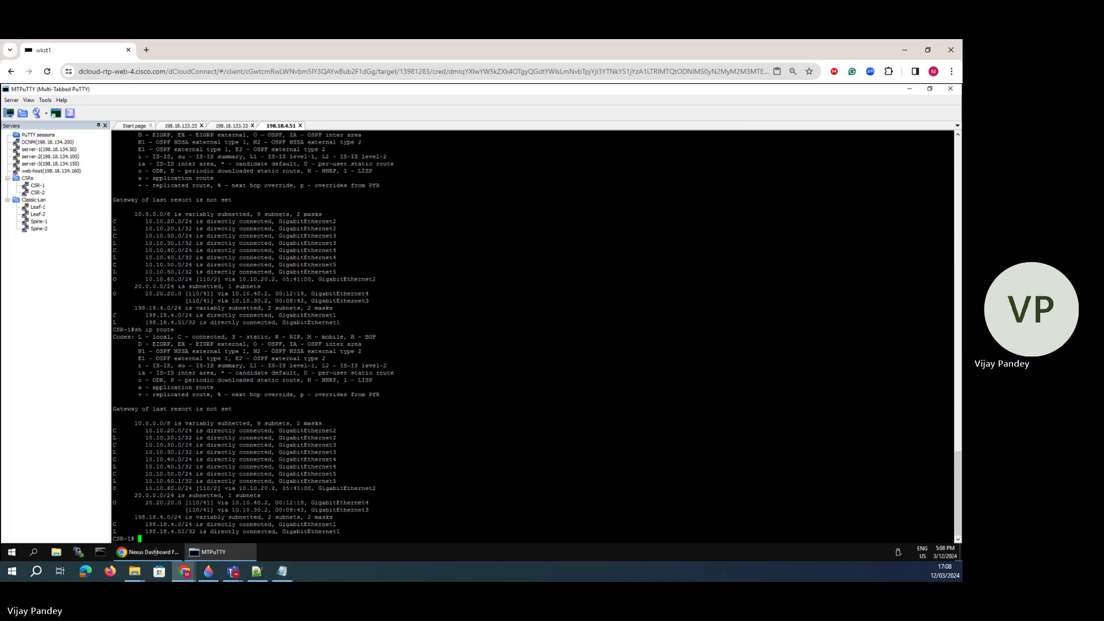
- Open a CSR-2 session and run 'sh ip route' to view its routing table
{"action": "left_click", "coordinate": [154, 552]}
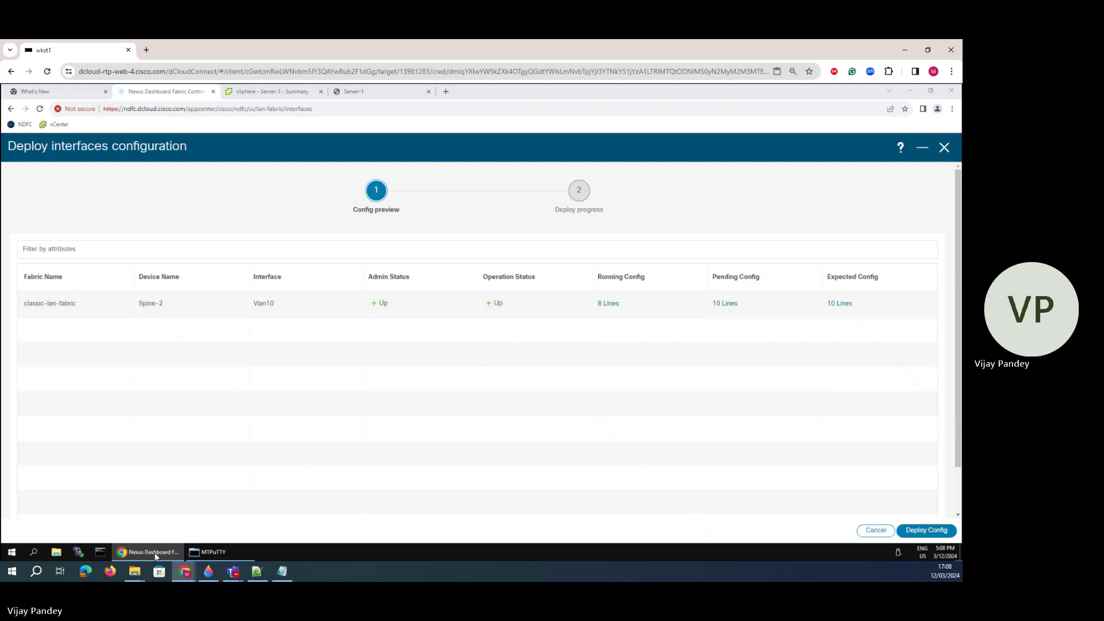
{"action": "left_click", "coordinate": [155, 552]}
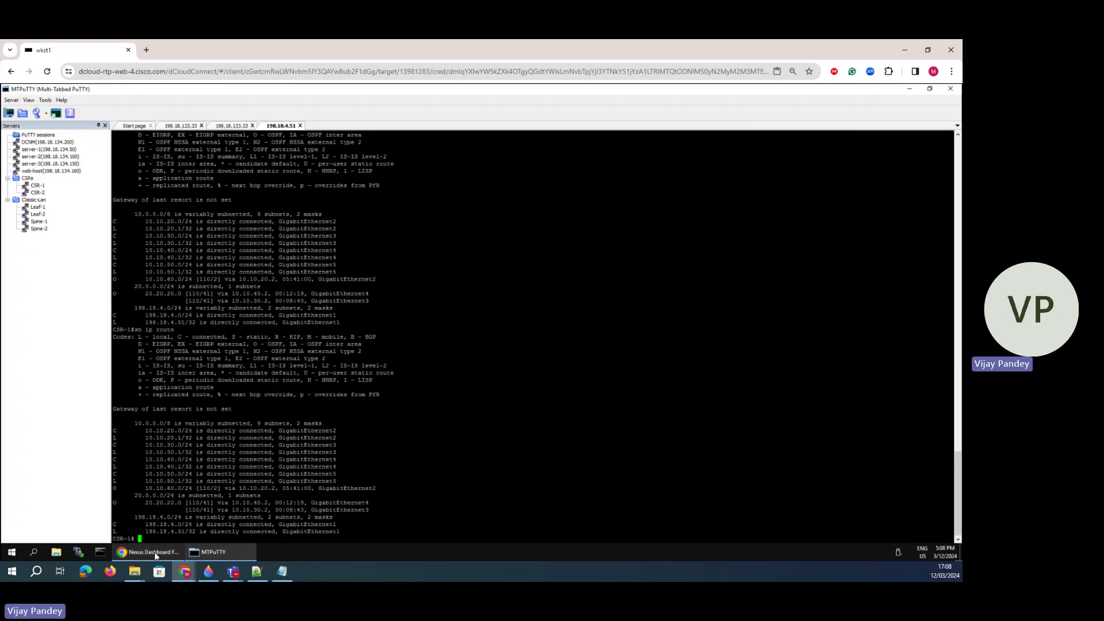
{"action": "double_click", "coordinate": [38, 193]}
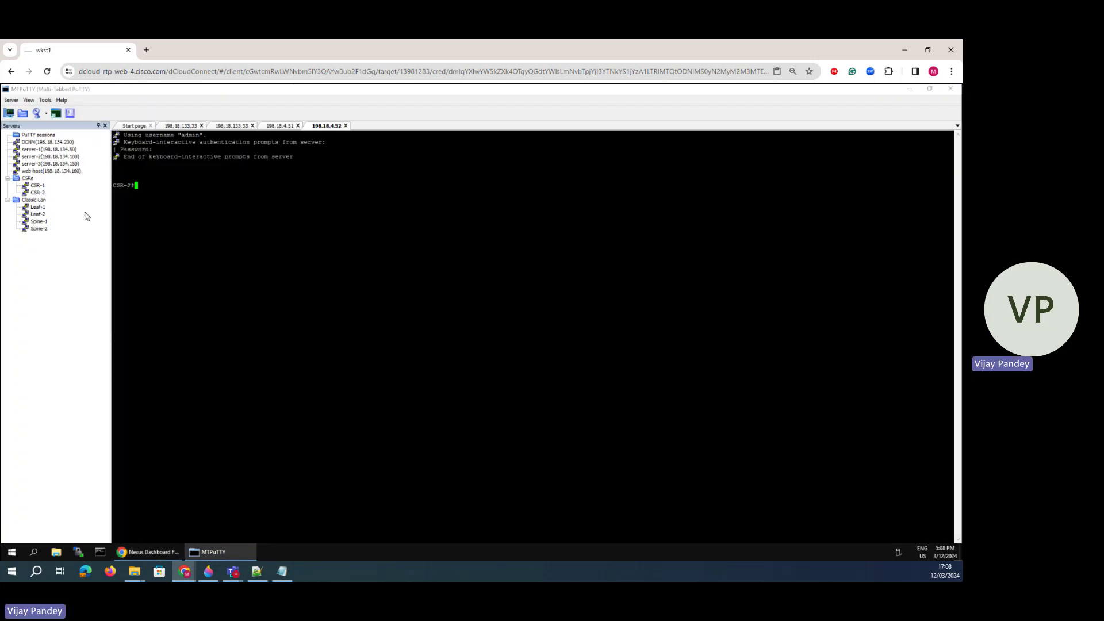
{"action": "type", "text": "sh ip route"}
{"action": "key", "text": "Return"}
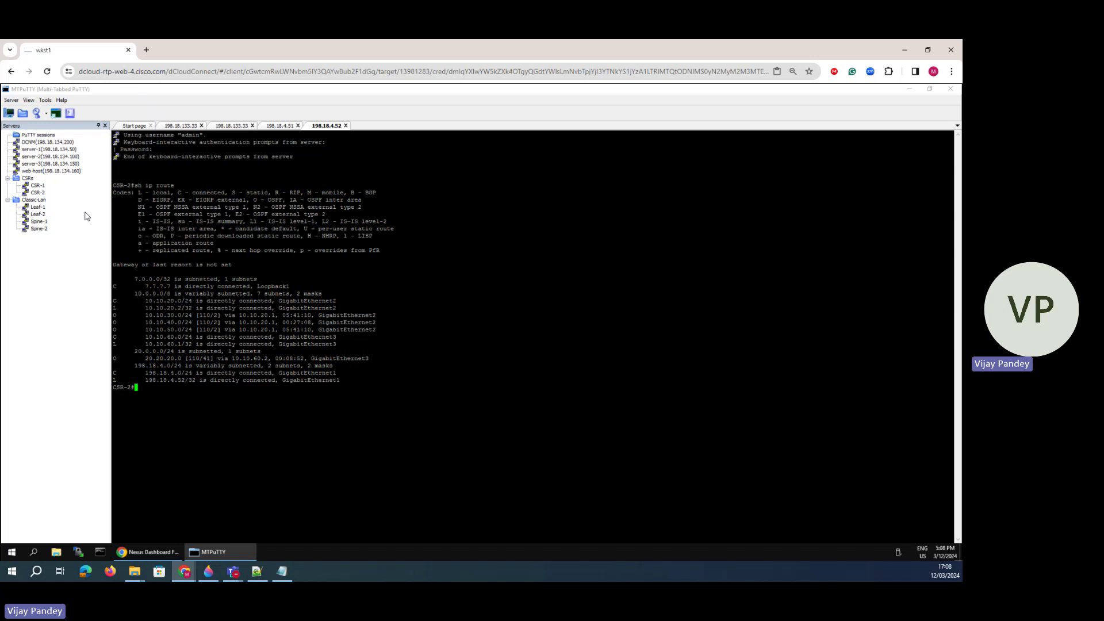
- Deploy the Spine-2 Vlan10 OSPF config, review its freeform text, and close the Edit interface page
{"action": "left_click", "coordinate": [149, 553]}
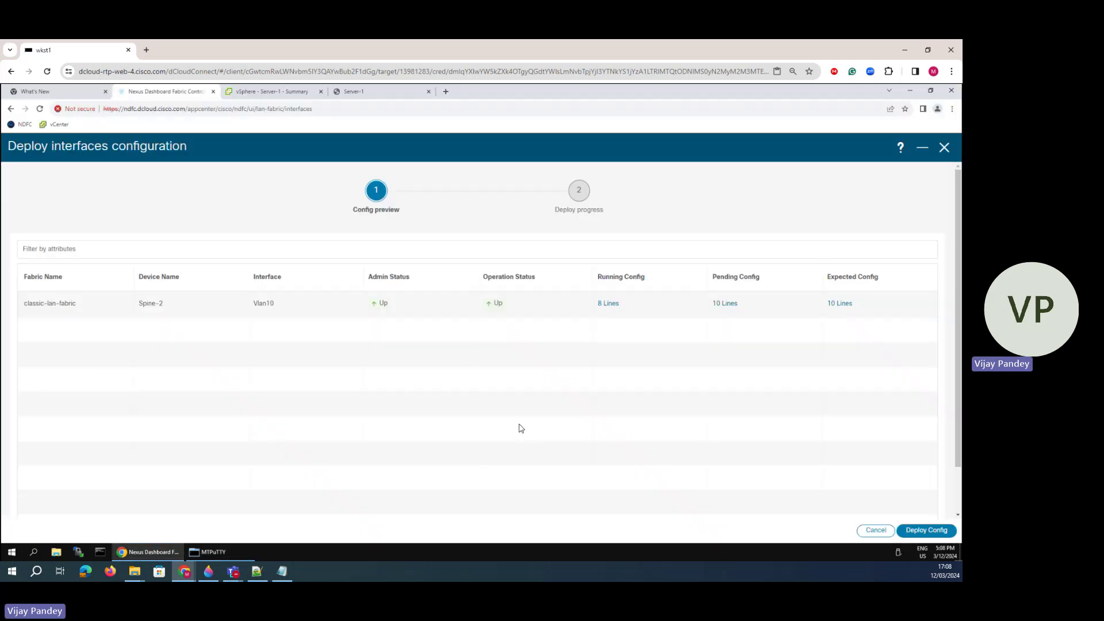
{"action": "left_click", "coordinate": [922, 530]}
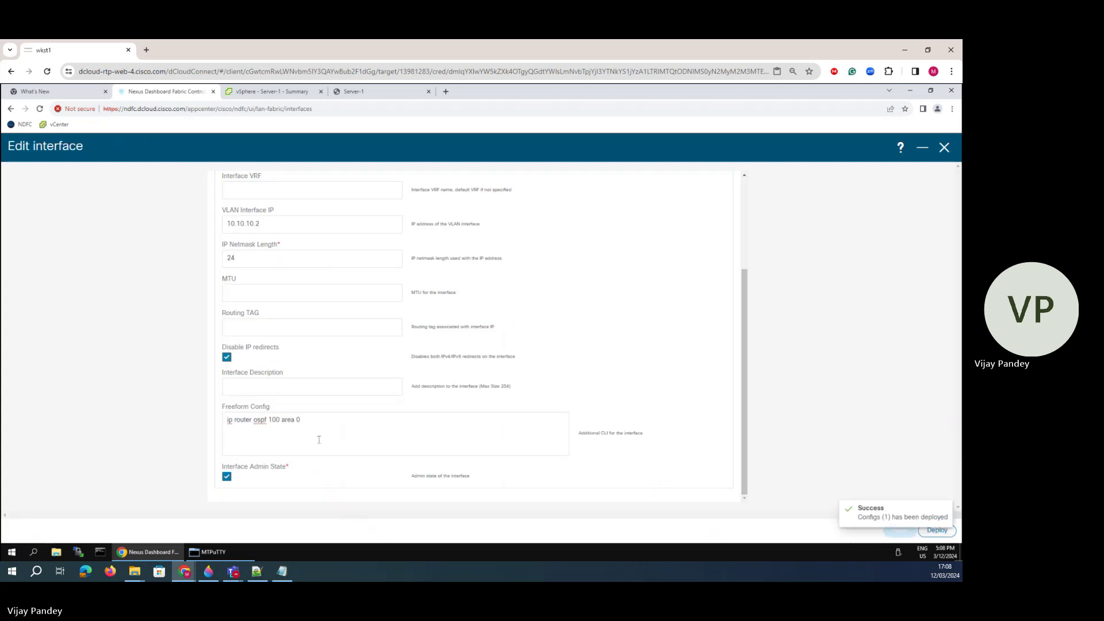
{"action": "left_click", "coordinate": [313, 419]}
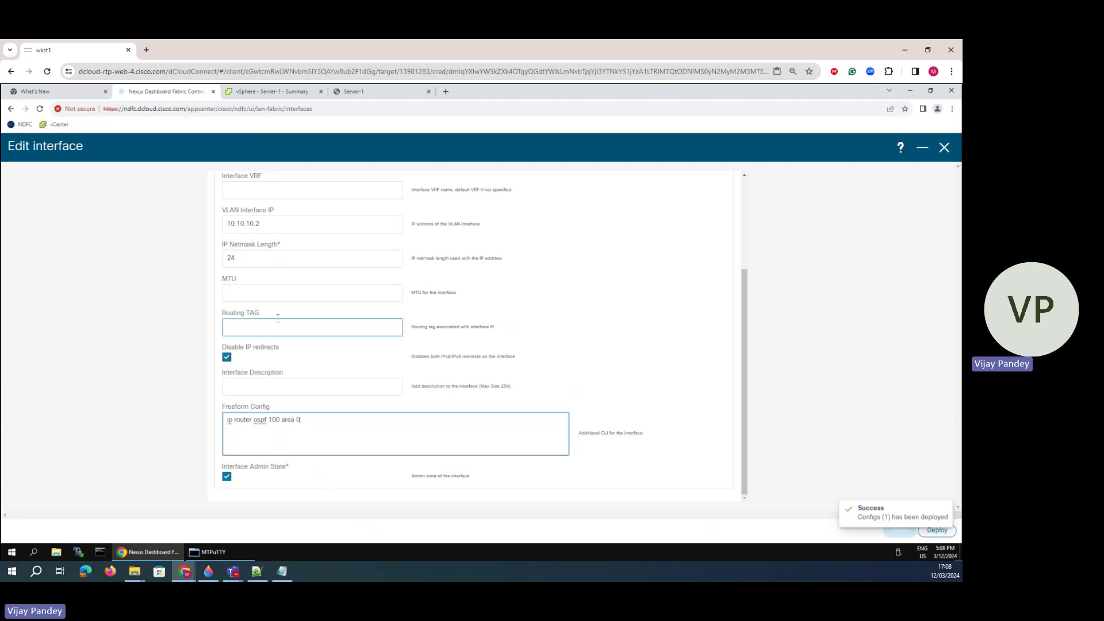
{"action": "scroll", "coordinate": [278, 318], "scroll_direction": "up", "scroll_amount": 3}
{"action": "scroll", "coordinate": [279, 318], "scroll_direction": "down", "scroll_amount": 3}
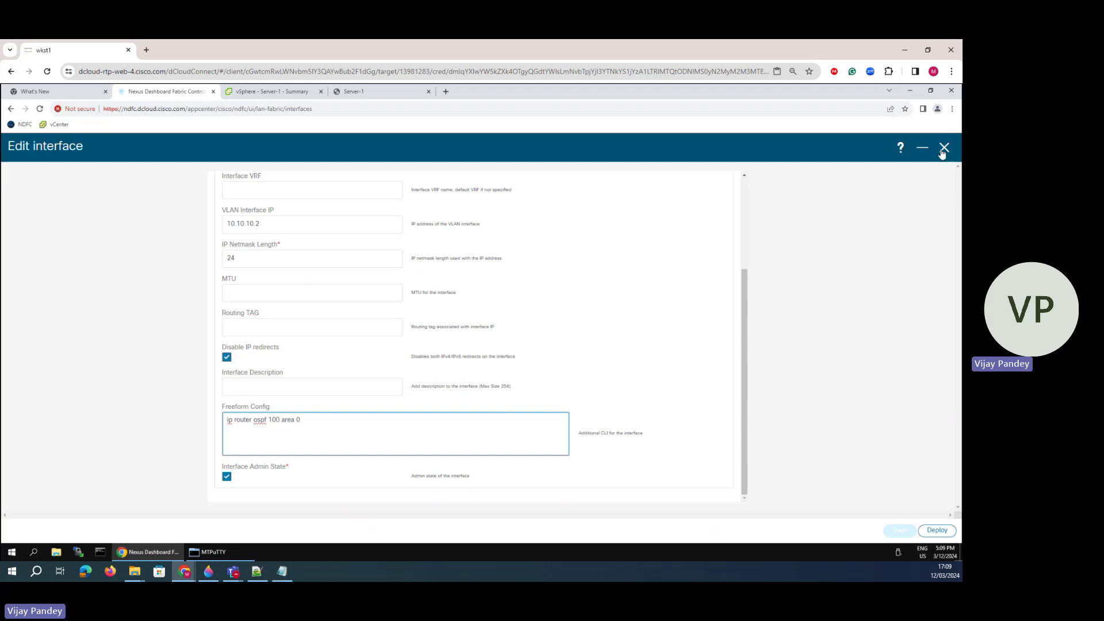
{"action": "left_click", "coordinate": [301, 477]}
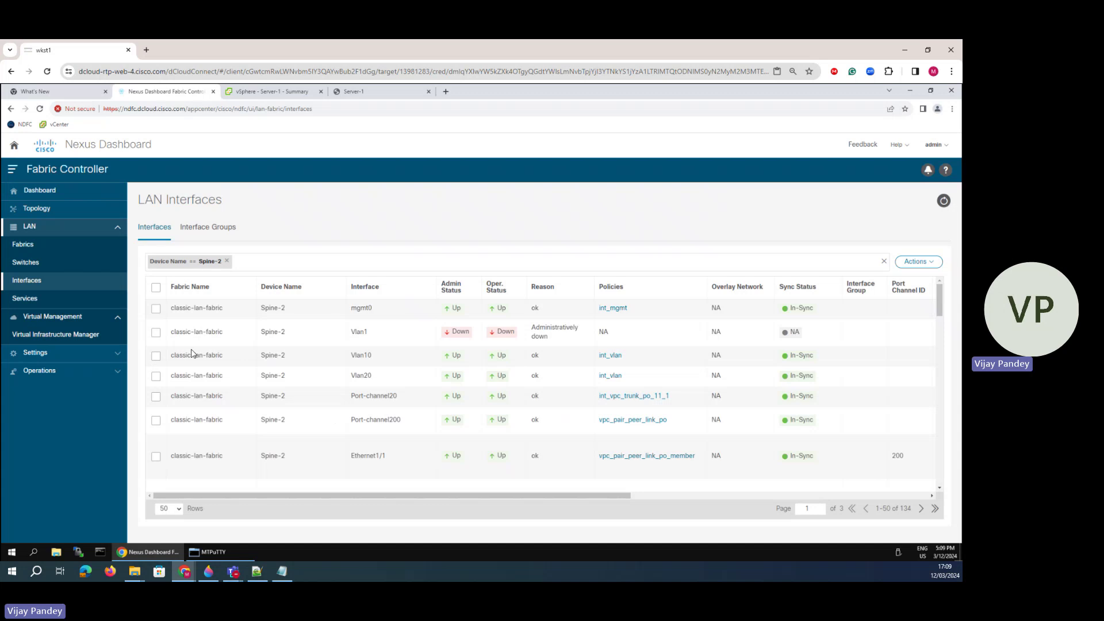
- Replace the Spine-2 filter with Device Name == Spine-1
{"action": "left_click", "coordinate": [226, 261]}
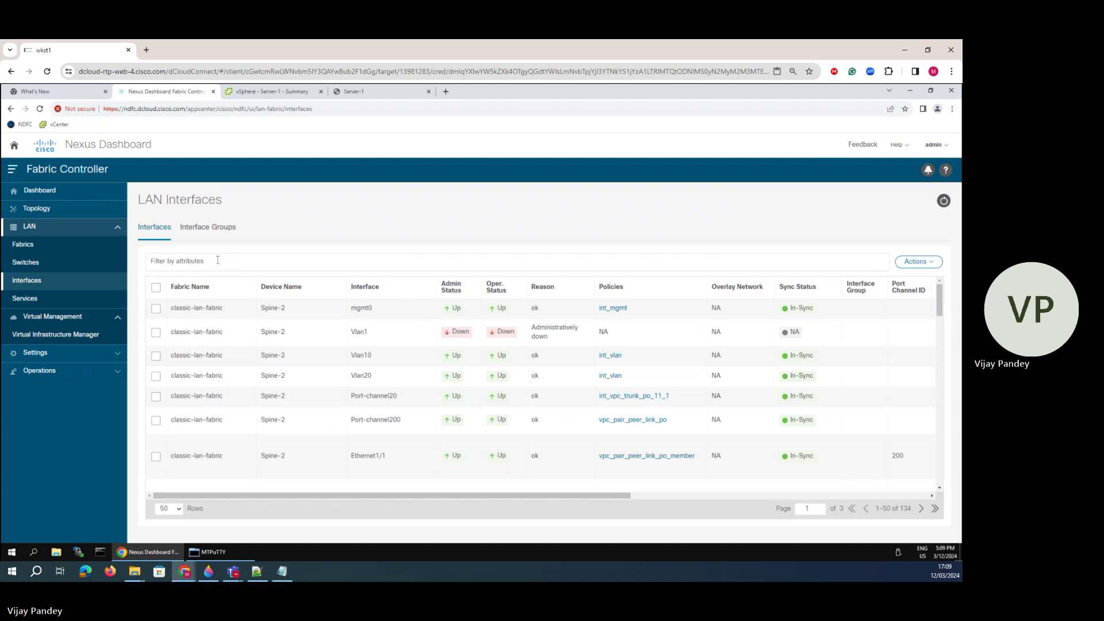
{"action": "left_click", "coordinate": [217, 260]}
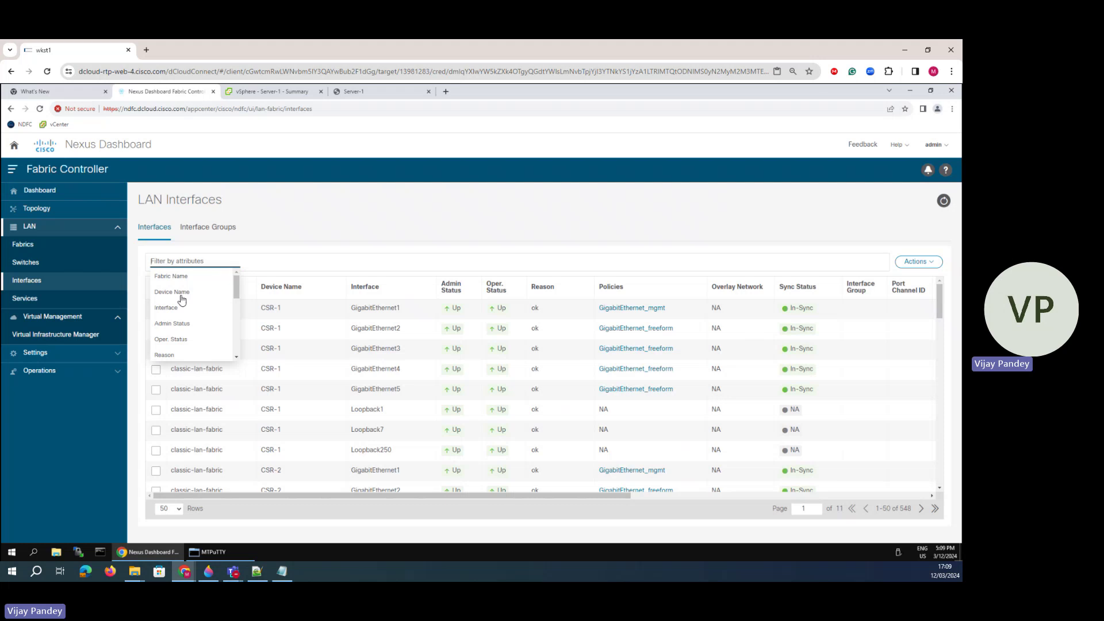
{"action": "left_click", "coordinate": [182, 300]}
{"action": "left_click", "coordinate": [199, 276]}
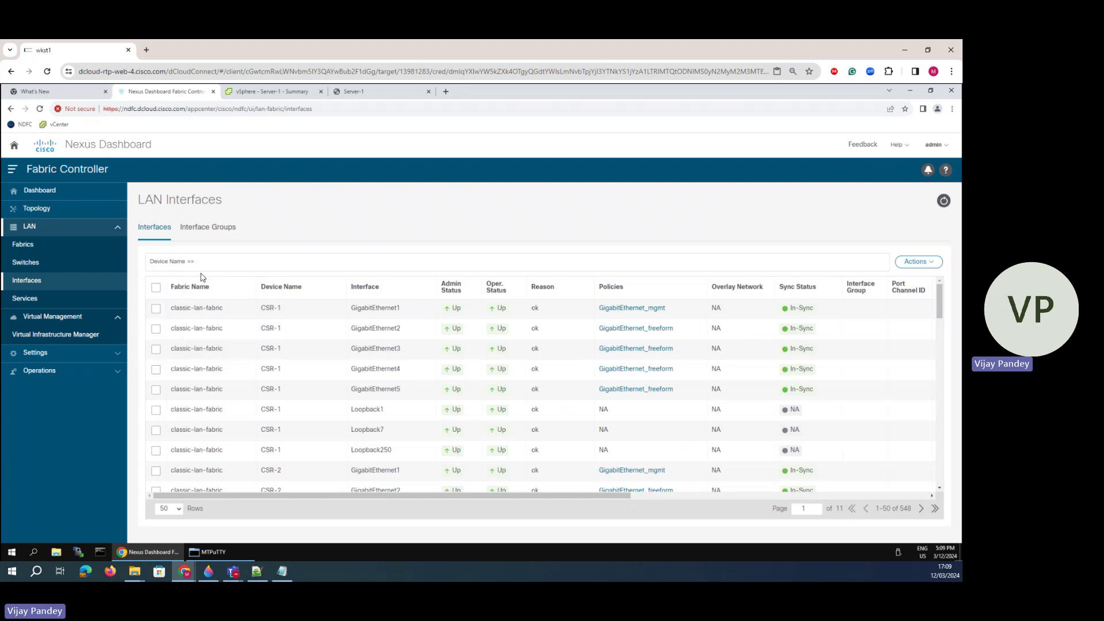
{"action": "type", "text": "Spine-1"}
{"action": "key", "text": "Return"}
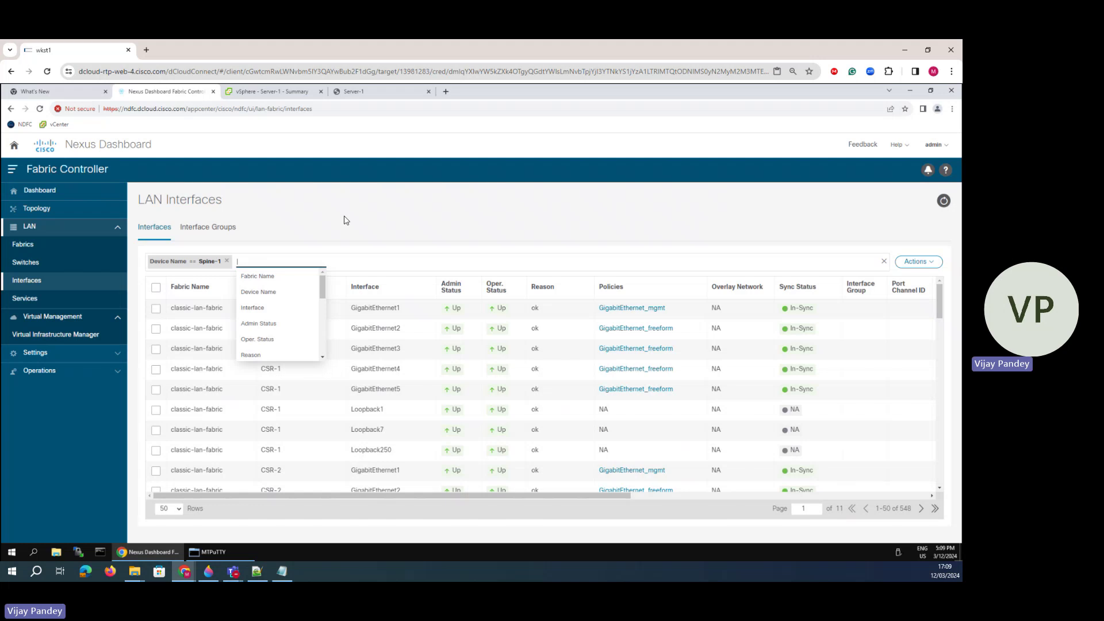
- Give Vlan10 the freeform line 'ip router ospf 100 area 0', save, and deploy it to Spine-1
{"action": "left_click", "coordinate": [156, 356]}
{"action": "left_click", "coordinate": [918, 261]}
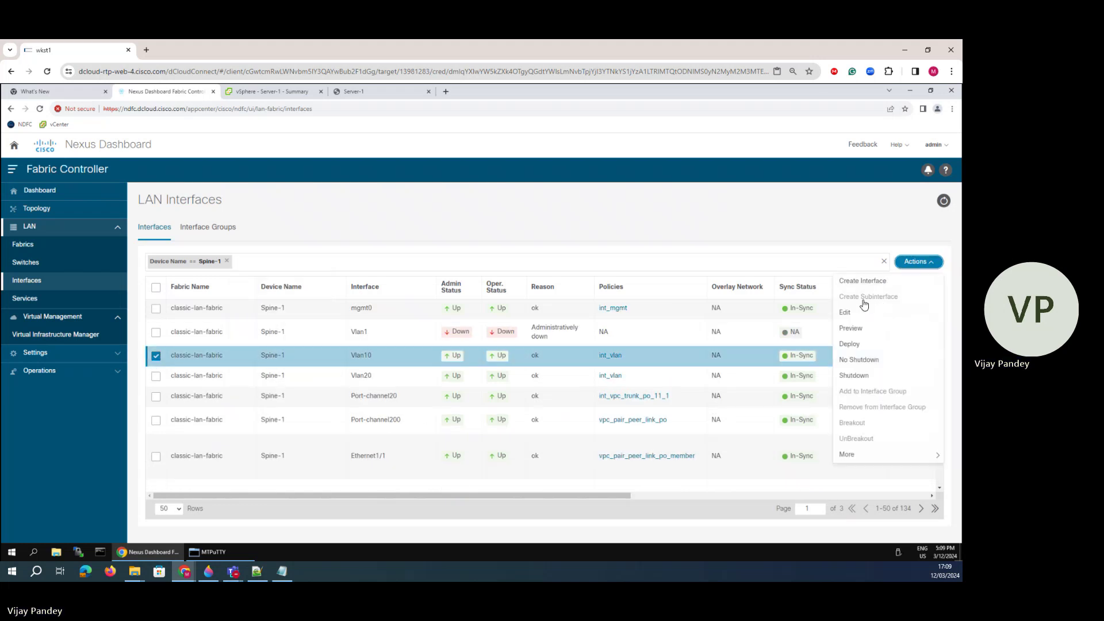
{"action": "left_click", "coordinate": [851, 312]}
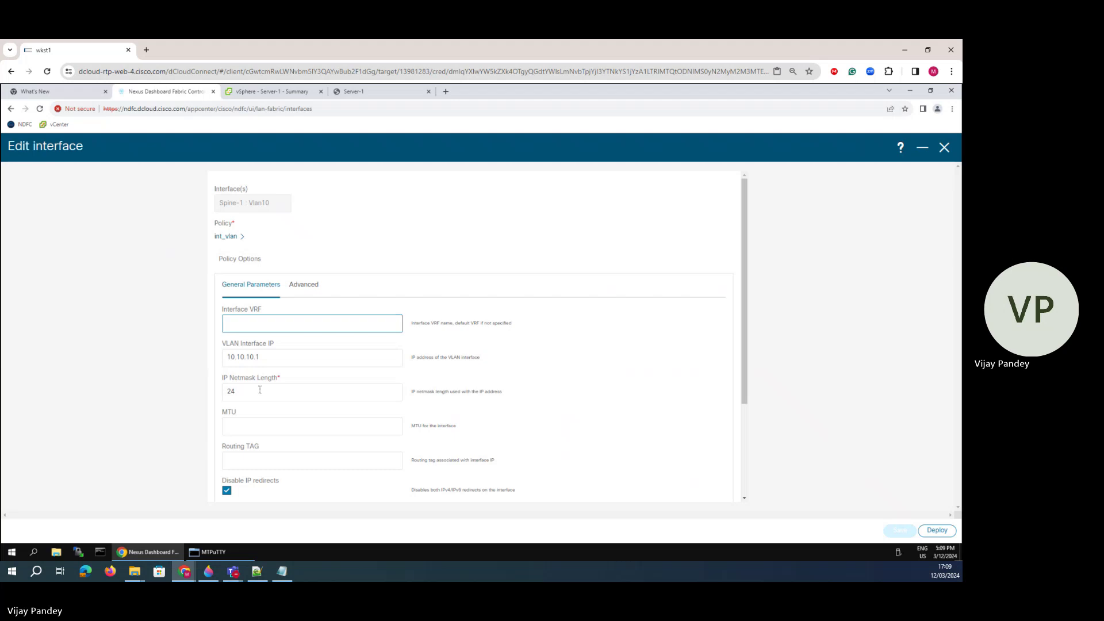
{"action": "scroll", "coordinate": [258, 406], "scroll_direction": "down", "scroll_amount": 3}
{"action": "left_click", "coordinate": [245, 422]}
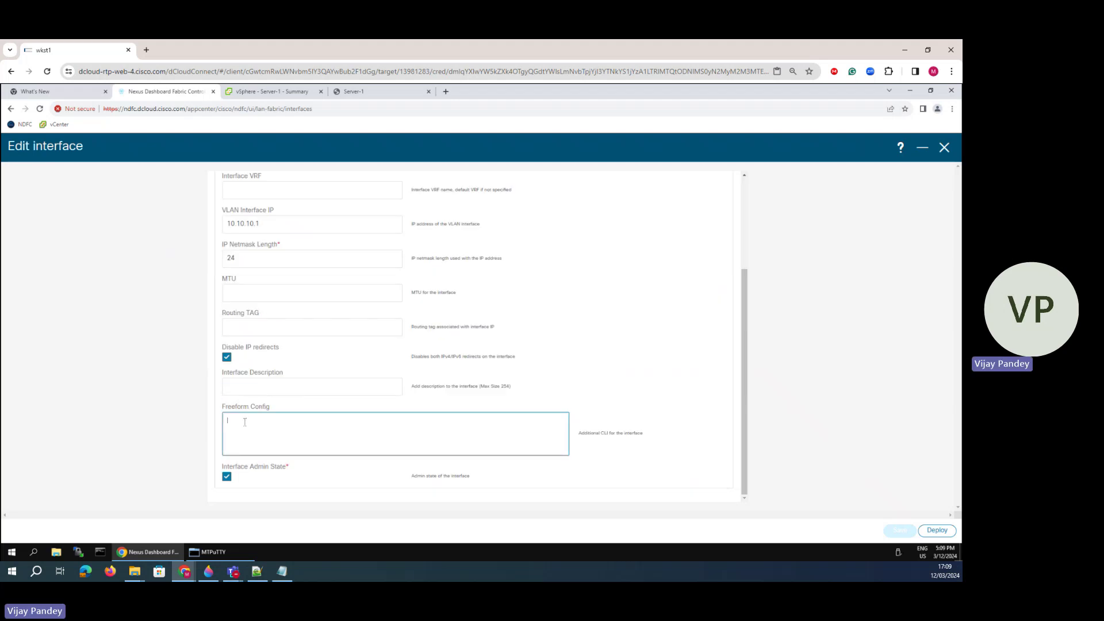
{"action": "type", "text": "ip router o"}
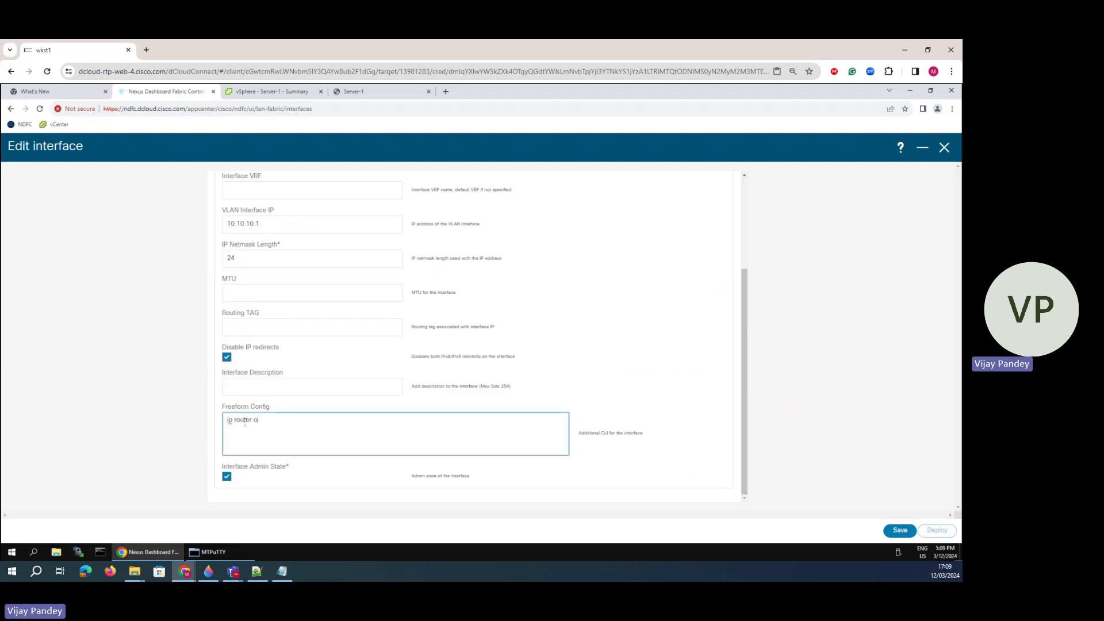
{"action": "type", "text": "spf 100 area 0"}
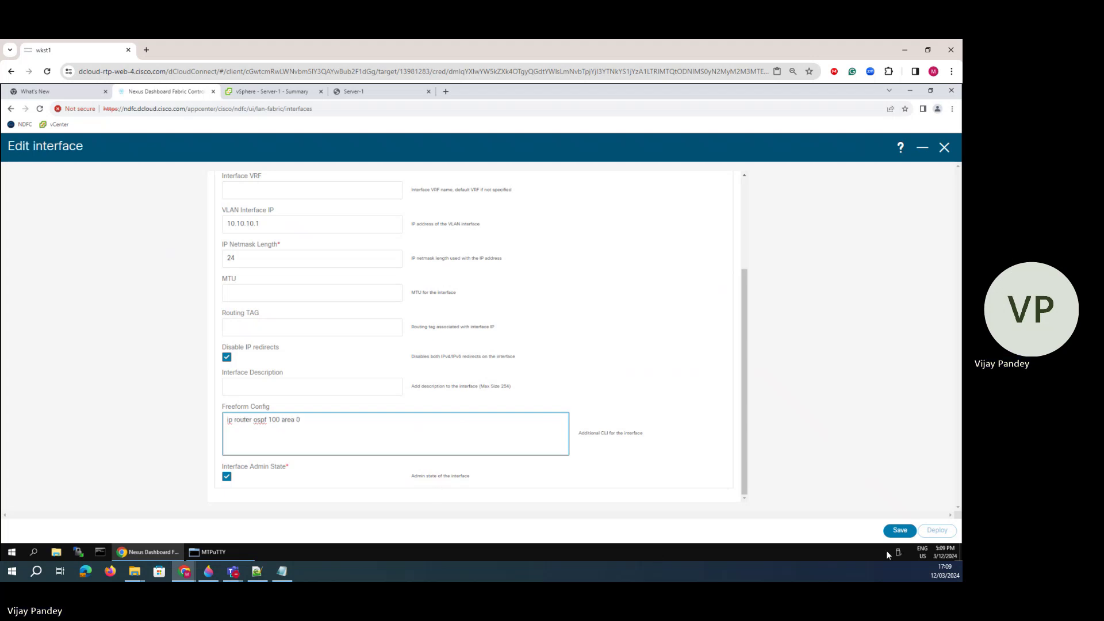
{"action": "left_click", "coordinate": [900, 530]}
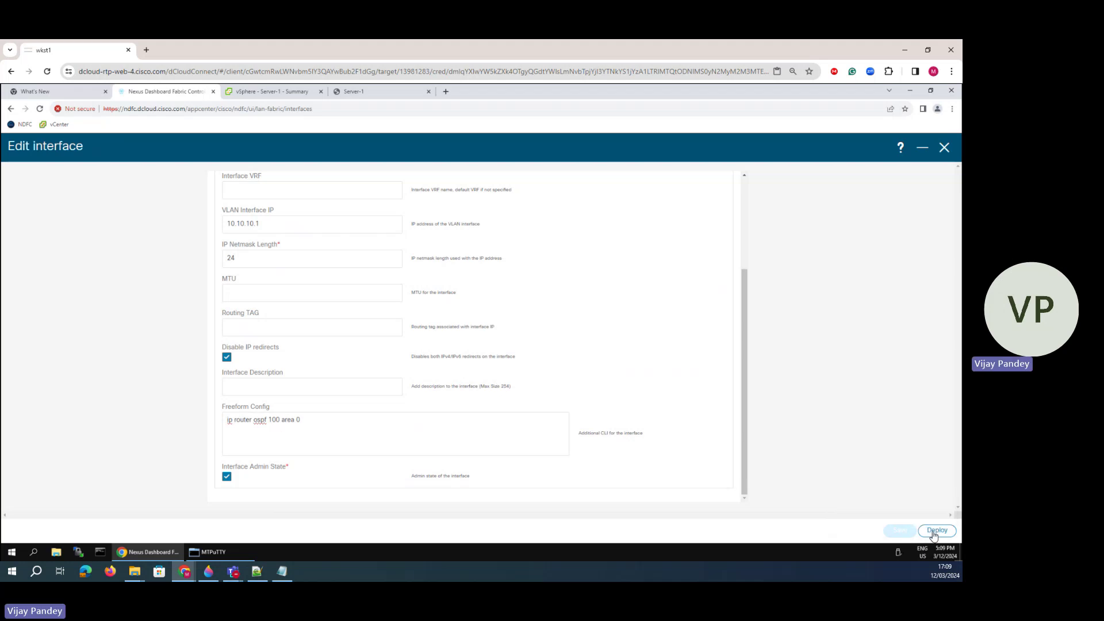
{"action": "left_click", "coordinate": [933, 532]}
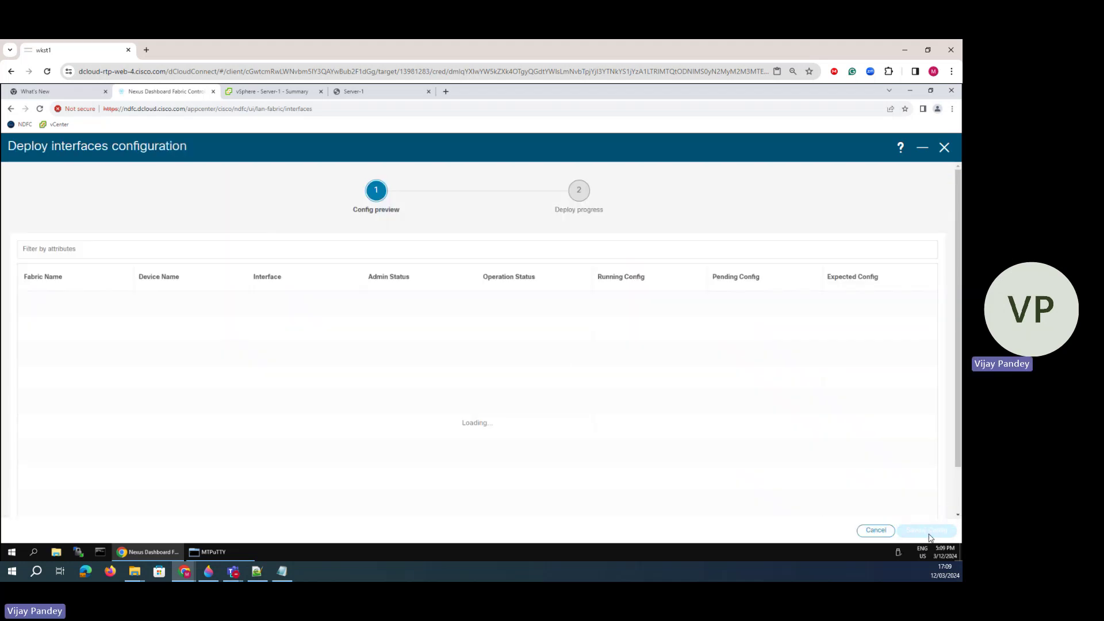
{"action": "left_click", "coordinate": [919, 536]}
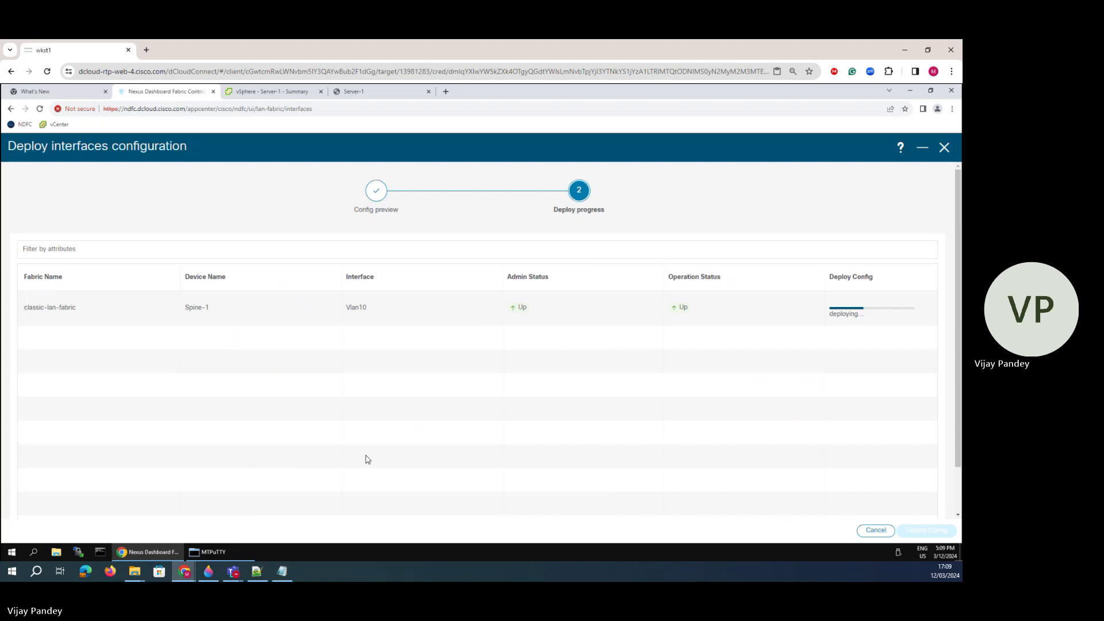
{"action": "left_click", "coordinate": [220, 552]}
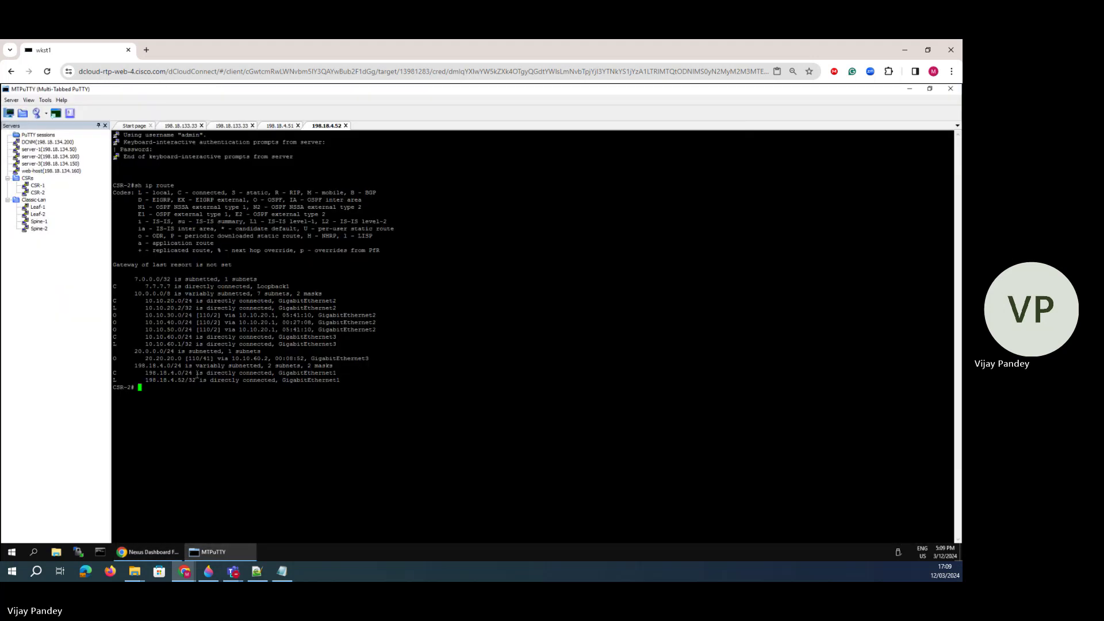
- Re-run 'sh ip route' on CSR-2 and check CSR-1, highlighting the 10.10.10.0/24 OSPF route on both
{"action": "key", "text": "Up"}
{"action": "key", "text": "Return"}
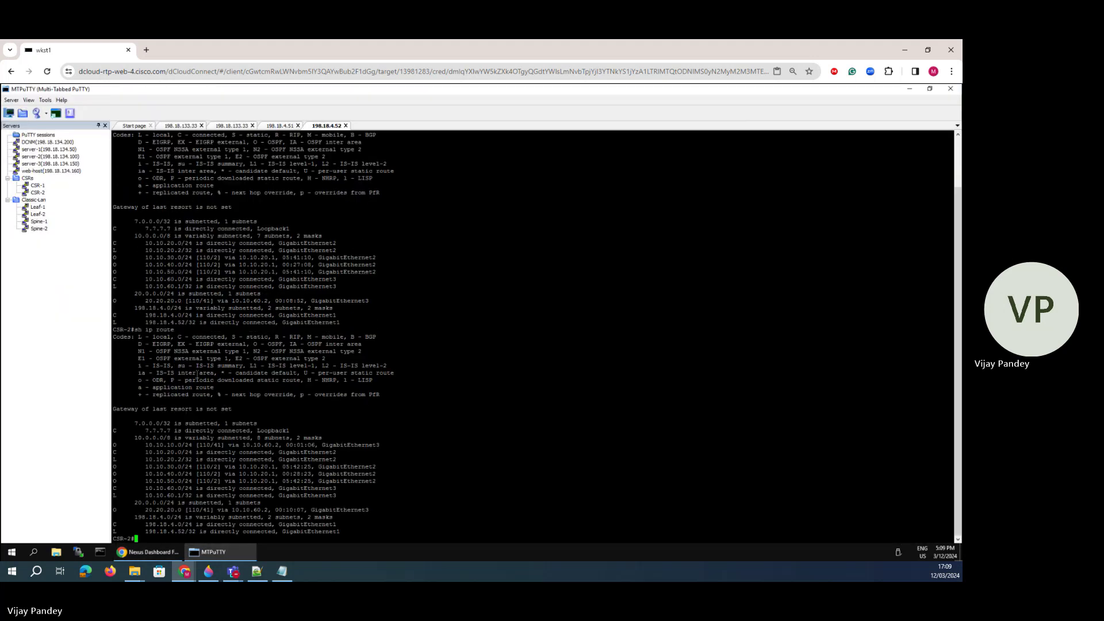
{"action": "left_click_drag", "start_coordinate": [142, 445], "coordinate": [228, 445]}
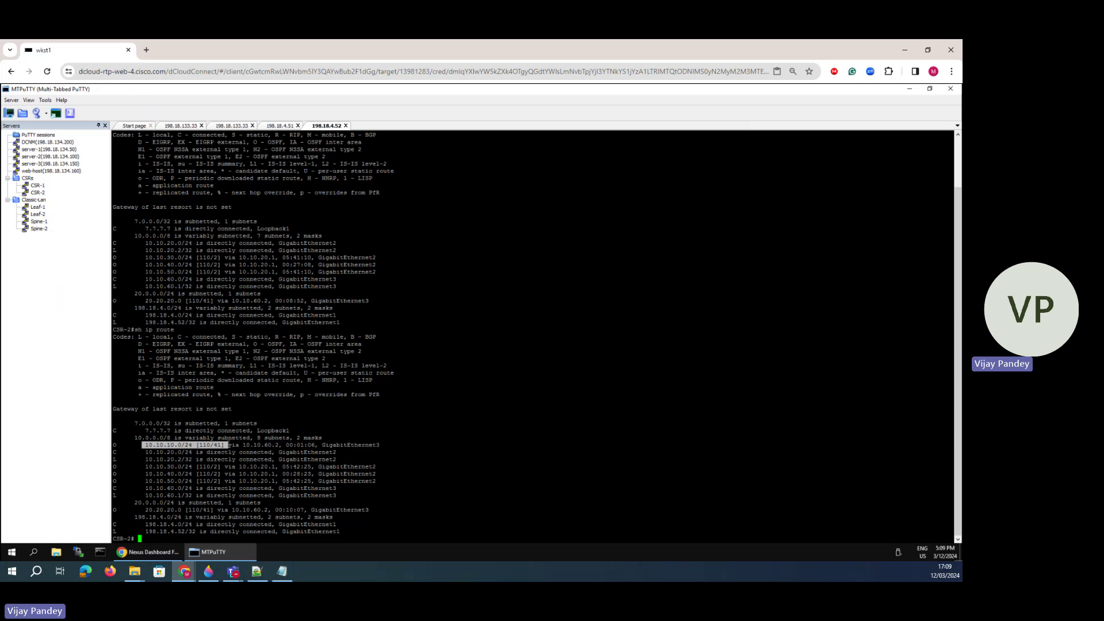
{"action": "left_click", "coordinate": [278, 125]}
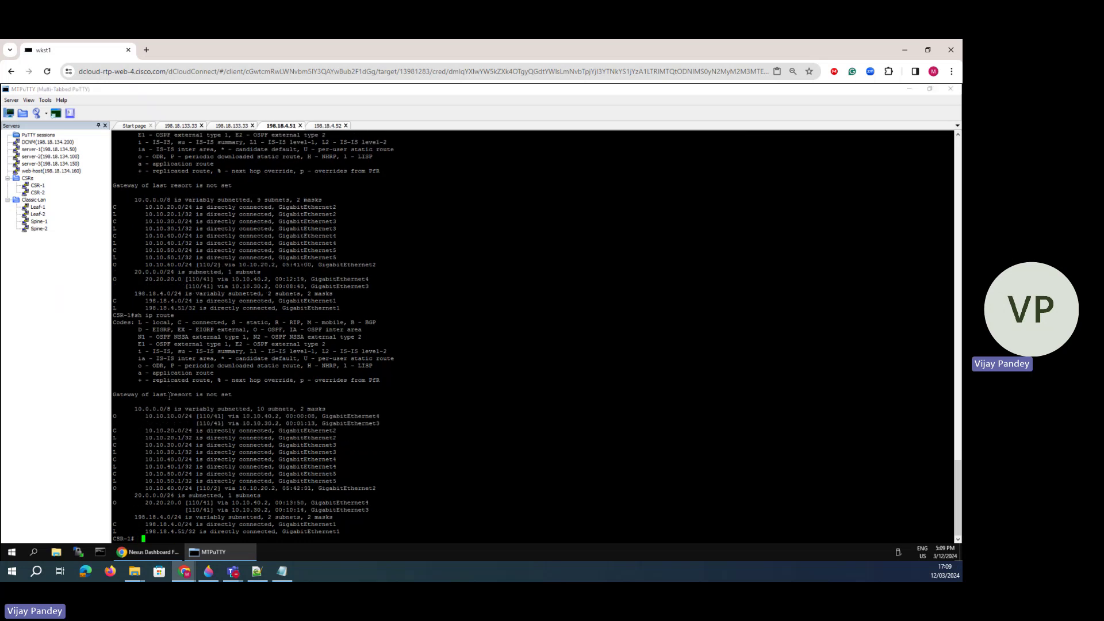
{"action": "left_click_drag", "start_coordinate": [140, 413], "coordinate": [385, 424]}
- Trace Spine-1 to gi4, Spine-2 to gi3, and the router link, tick the VLAN 10 label, and minimise
{"action": "left_click", "coordinate": [208, 572]}
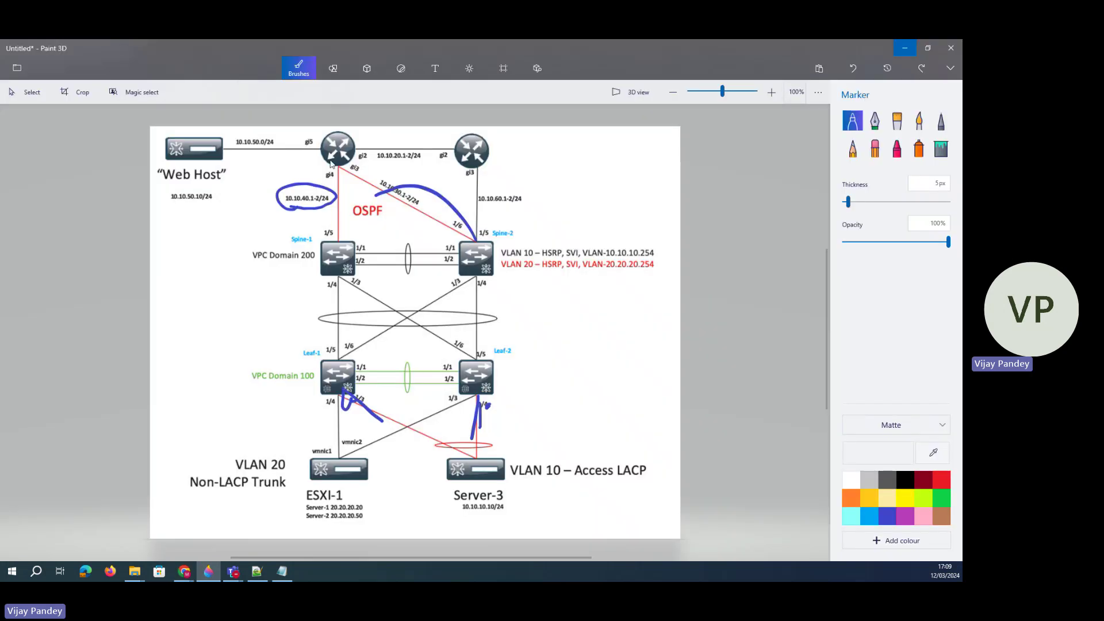
{"action": "left_click_drag", "start_coordinate": [340, 256], "coordinate": [338, 179]}
{"action": "left_click_drag", "start_coordinate": [450, 237], "coordinate": [363, 188]}
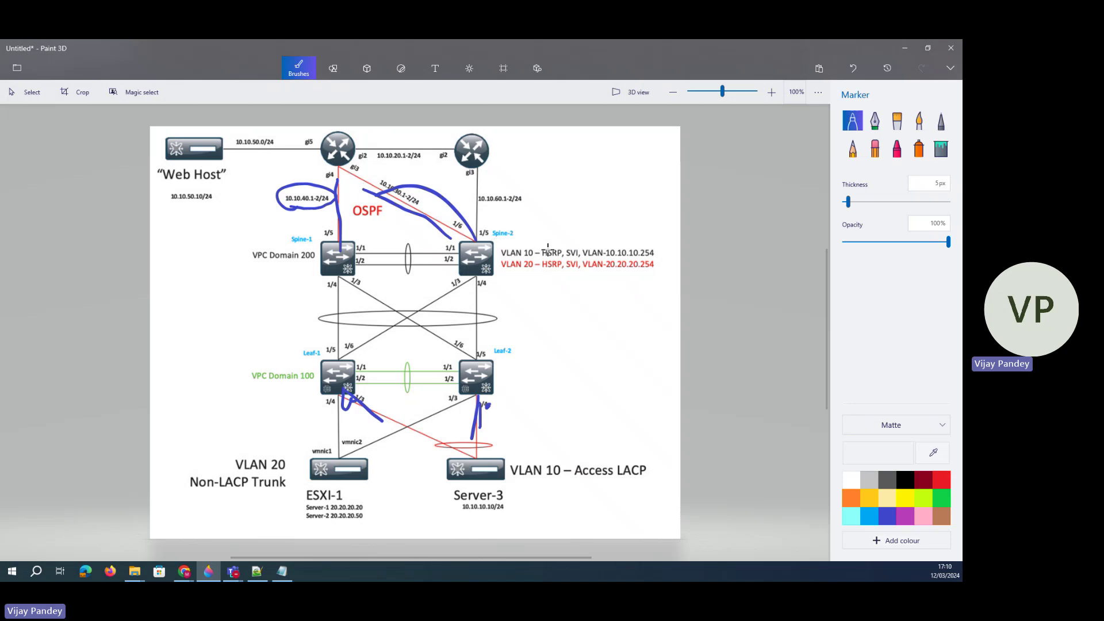
{"action": "left_click_drag", "start_coordinate": [536, 249], "coordinate": [554, 242]}
{"action": "left_click_drag", "start_coordinate": [481, 150], "coordinate": [504, 141]}
{"action": "left_click_drag", "start_coordinate": [479, 246], "coordinate": [483, 167]}
{"action": "left_click_drag", "start_coordinate": [480, 176], "coordinate": [499, 173]}
{"action": "mouse_move", "coordinate": [351, 140]}
{"action": "left_mouse_down"}
{"action": "mouse_move", "coordinate": [460, 144]}
{"action": "mouse_move", "coordinate": [476, 162]}
{"action": "left_mouse_up"}
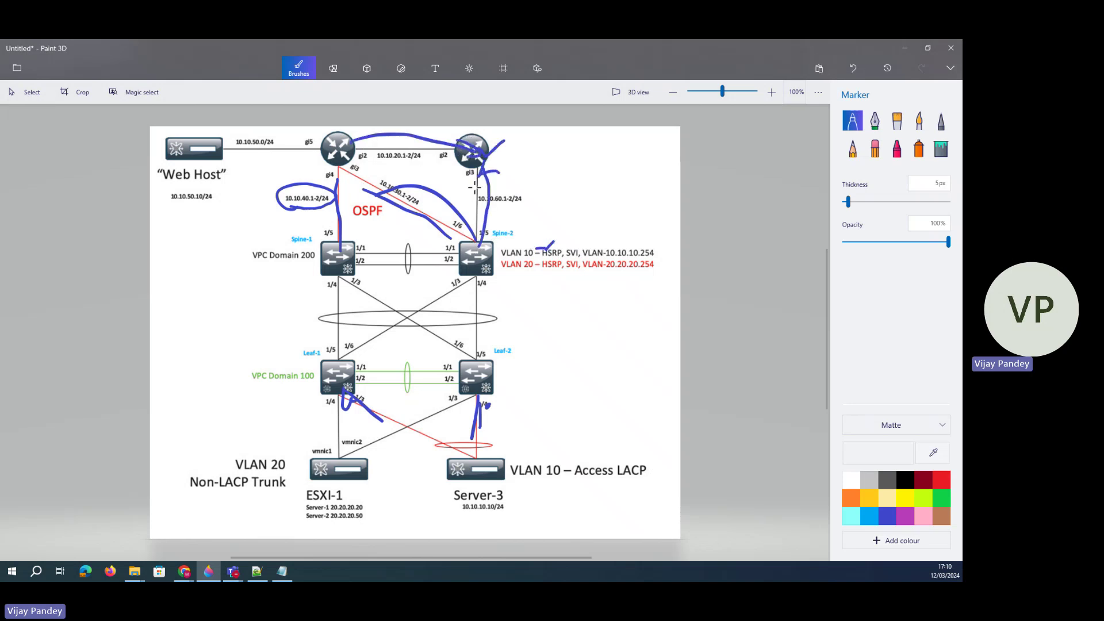
{"action": "left_click", "coordinate": [904, 48]}
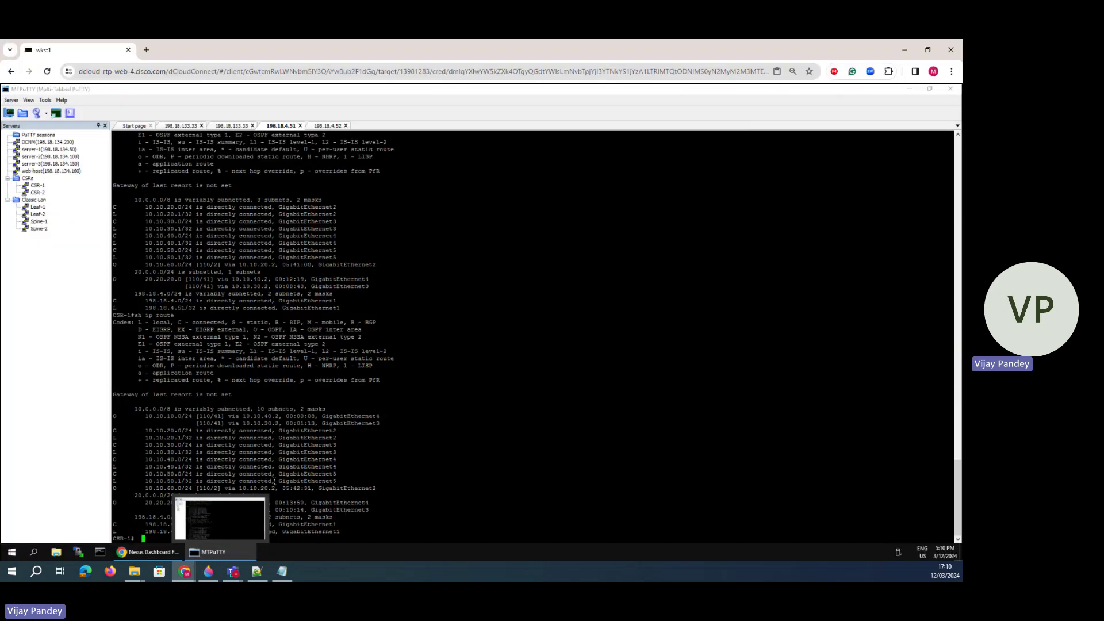
- Rerun sh ip route on CSR-2 (198.18.4.52), highlight the 10.10.10.0/24 OSPF route, and return to the diagram
{"action": "left_click", "coordinate": [327, 126]}
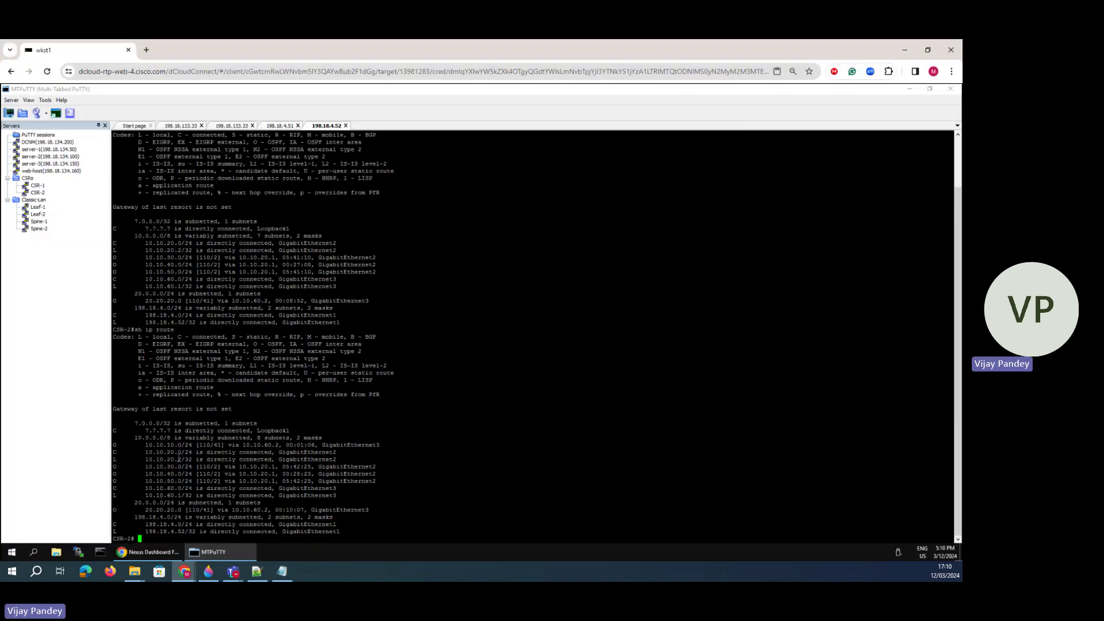
{"action": "key", "text": "Up"}
{"action": "key", "text": "Return"}
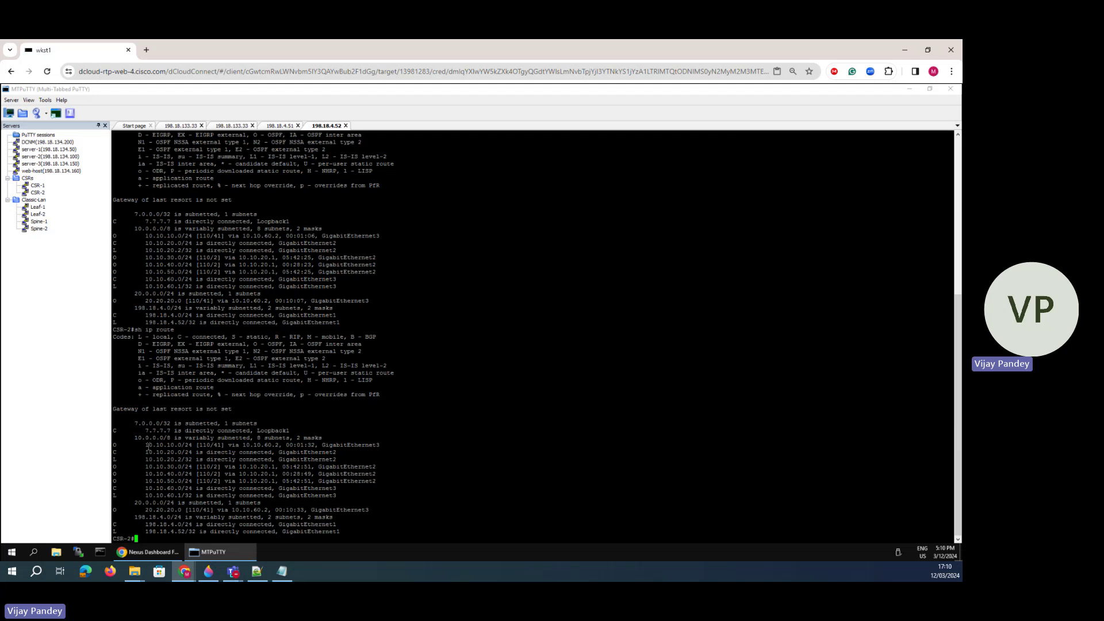
{"action": "left_click_drag", "start_coordinate": [149, 448], "coordinate": [336, 455]}
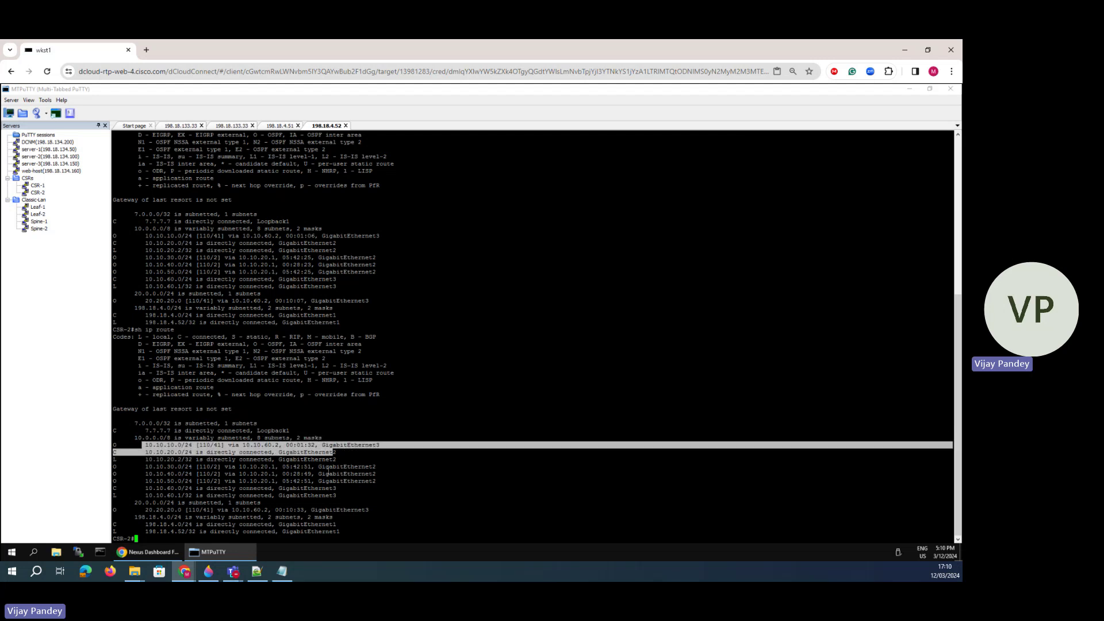
{"action": "left_click", "coordinate": [322, 462]}
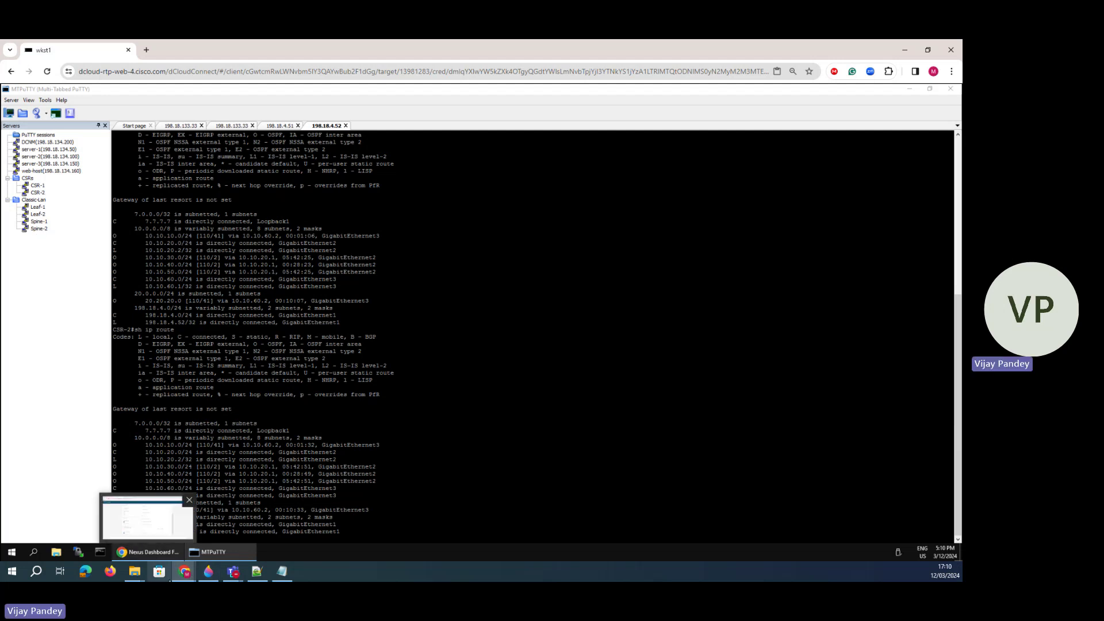
{"action": "left_click", "coordinate": [209, 571]}
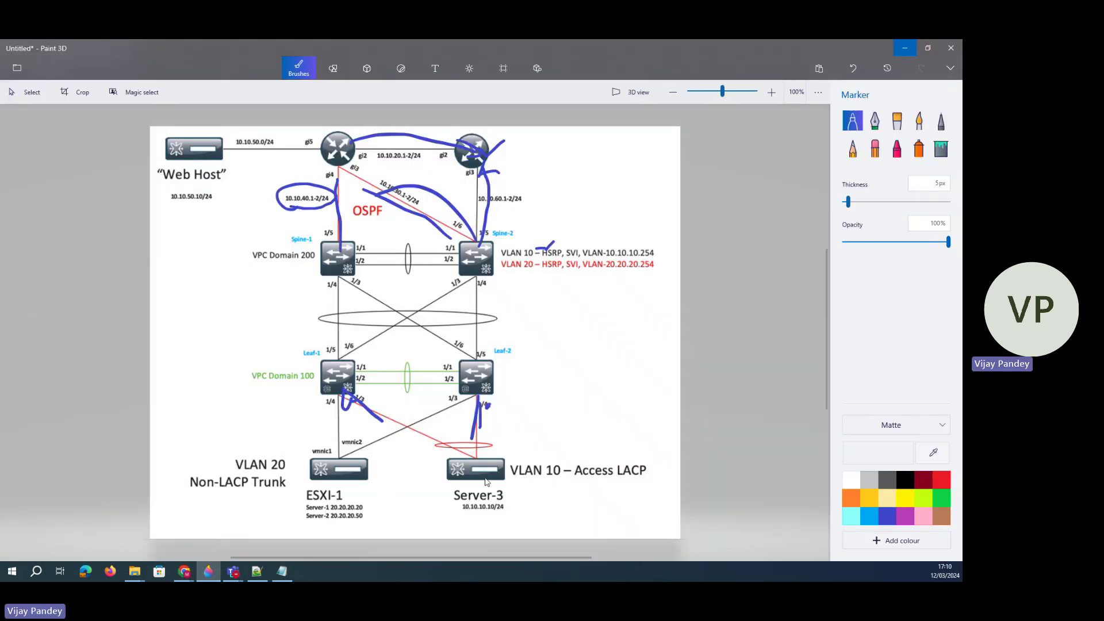
- Circle Server-3's 10.10.10.10/24 and the Web Host's 10.10.50.10/24 on the diagram, then minimise Paint 3D
{"action": "left_click_drag", "start_coordinate": [486, 482], "coordinate": [458, 489]}
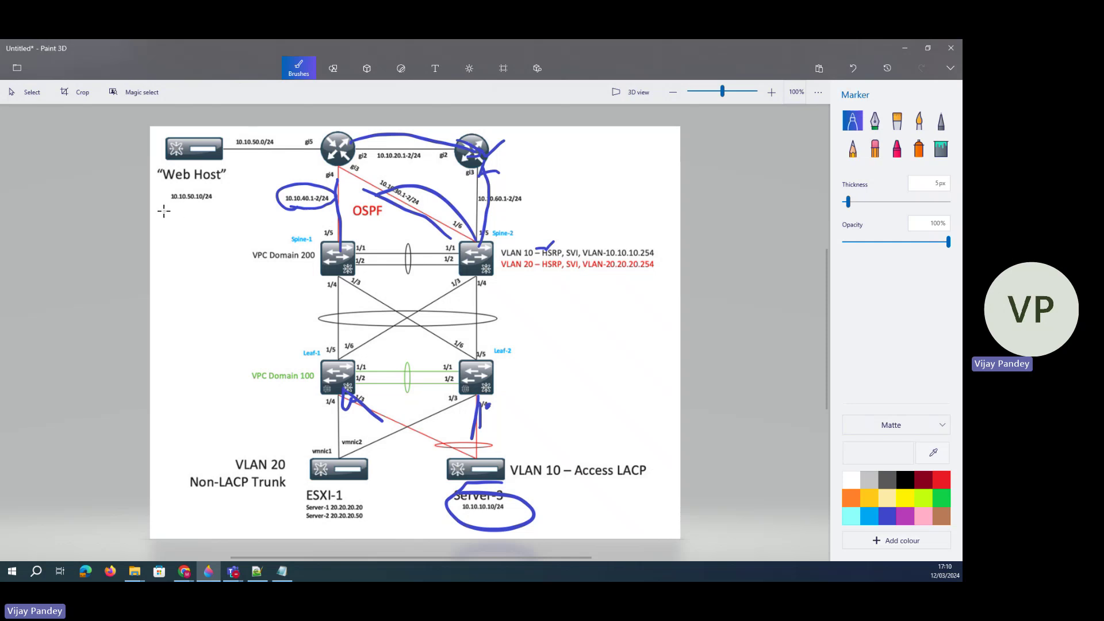
{"action": "mouse_move", "coordinate": [479, 270]}
{"action": "left_mouse_down"}
{"action": "mouse_move", "coordinate": [489, 269]}
{"action": "mouse_move", "coordinate": [480, 276]}
{"action": "left_mouse_up"}
{"action": "mouse_move", "coordinate": [217, 175]}
{"action": "left_mouse_down"}
{"action": "mouse_move", "coordinate": [228, 190]}
{"action": "mouse_move", "coordinate": [167, 186]}
{"action": "left_mouse_up"}
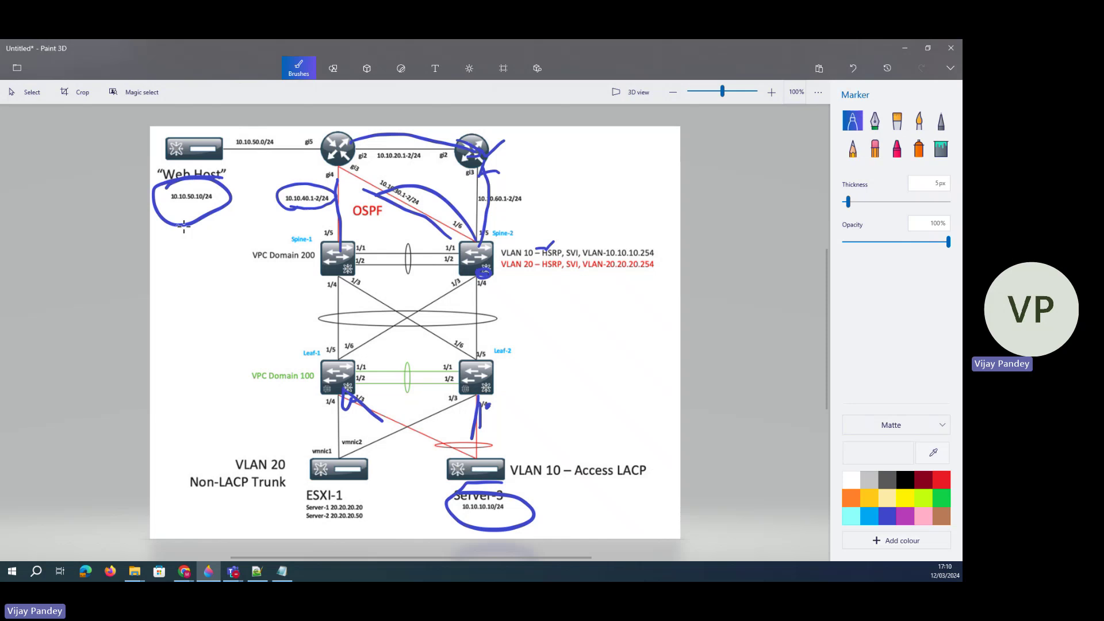
{"action": "left_click", "coordinate": [905, 53]}
- Launch and confirm a web console for the server-3 VM from its vSphere Client summary
{"action": "left_click", "coordinate": [147, 553]}
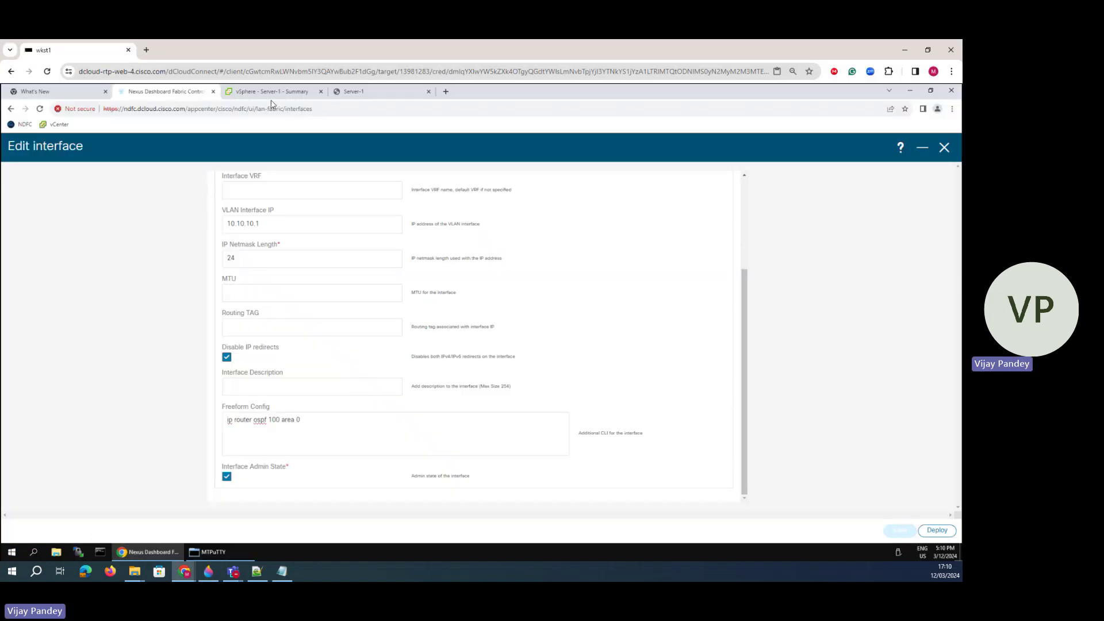
{"action": "left_click", "coordinate": [284, 92]}
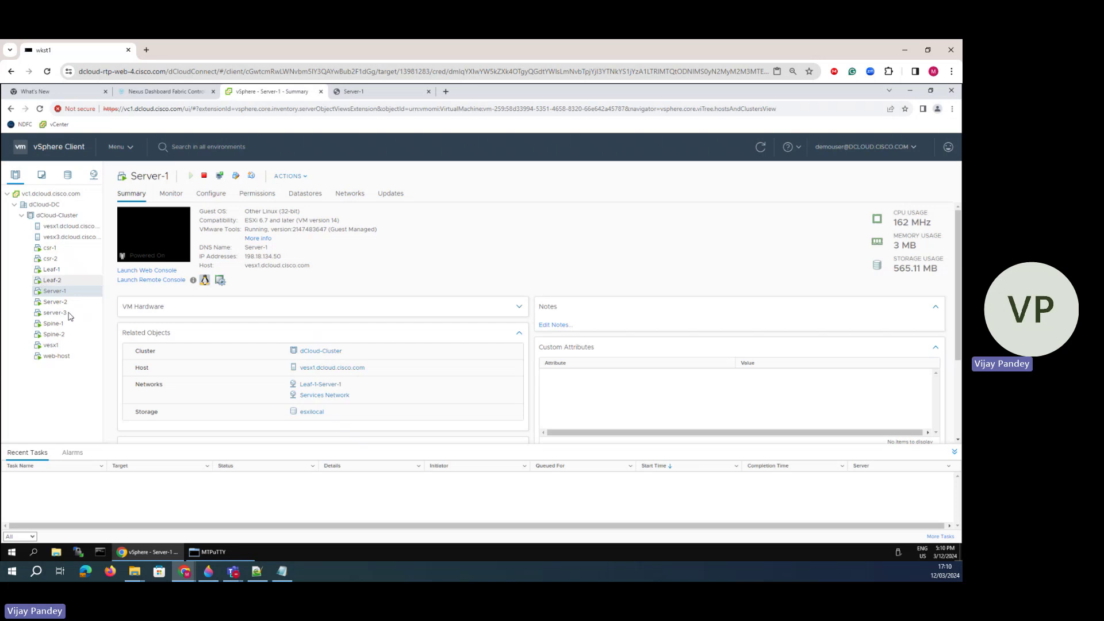
{"action": "left_click", "coordinate": [67, 314]}
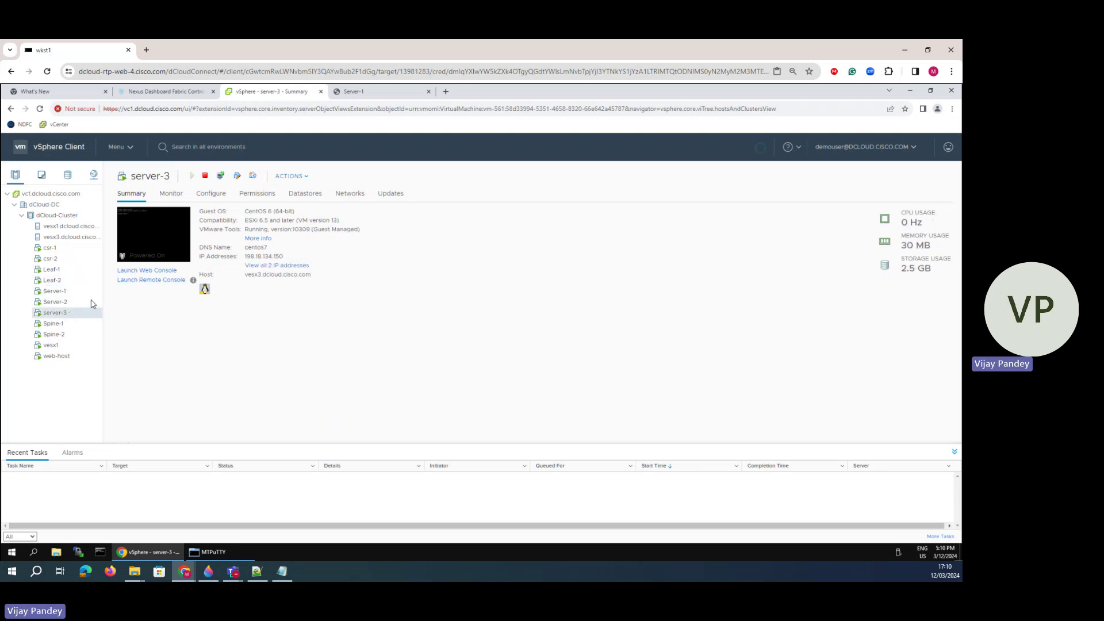
{"action": "left_click", "coordinate": [153, 273]}
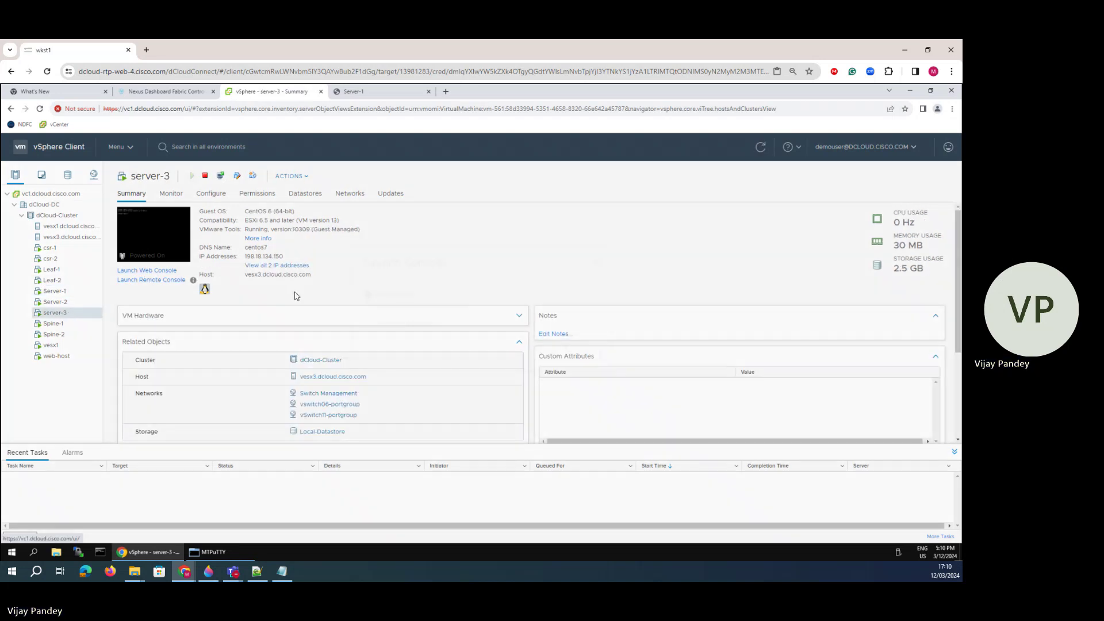
{"action": "left_click", "coordinate": [581, 382]}
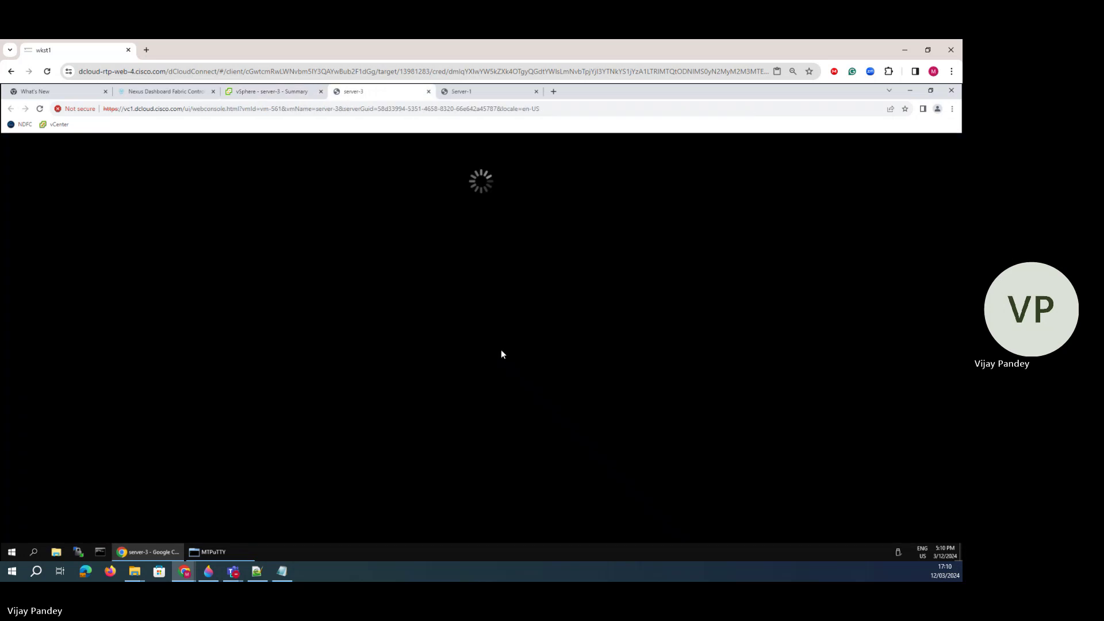
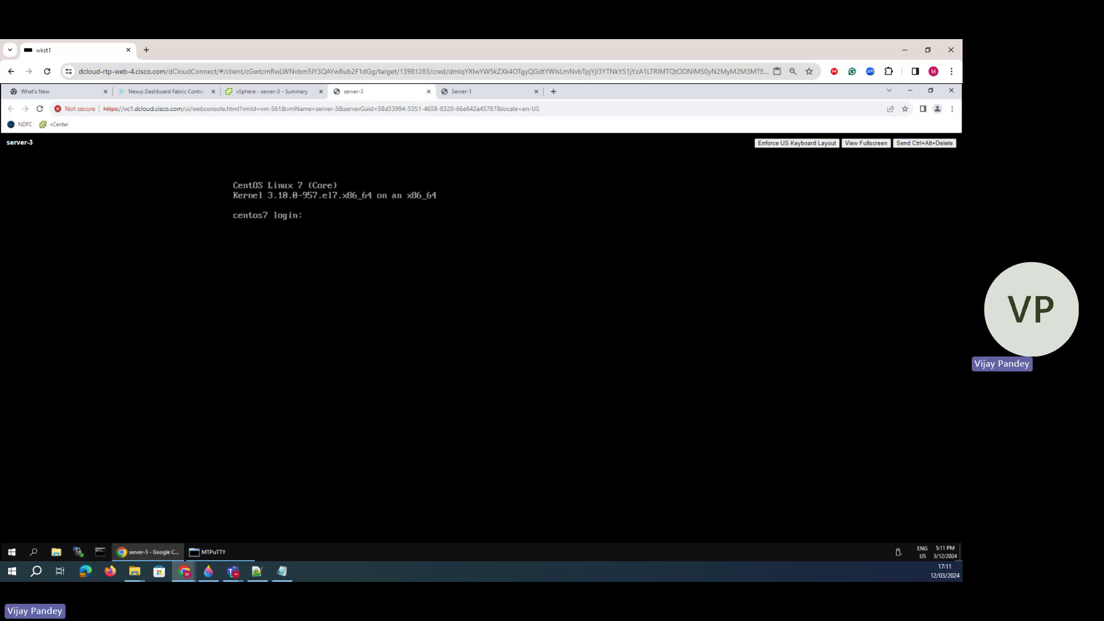
- Try logging in to the server-3 CentOS console as 'ADmin', then as 'admin'; both are rejected
{"action": "type", "text": "ADmin"}
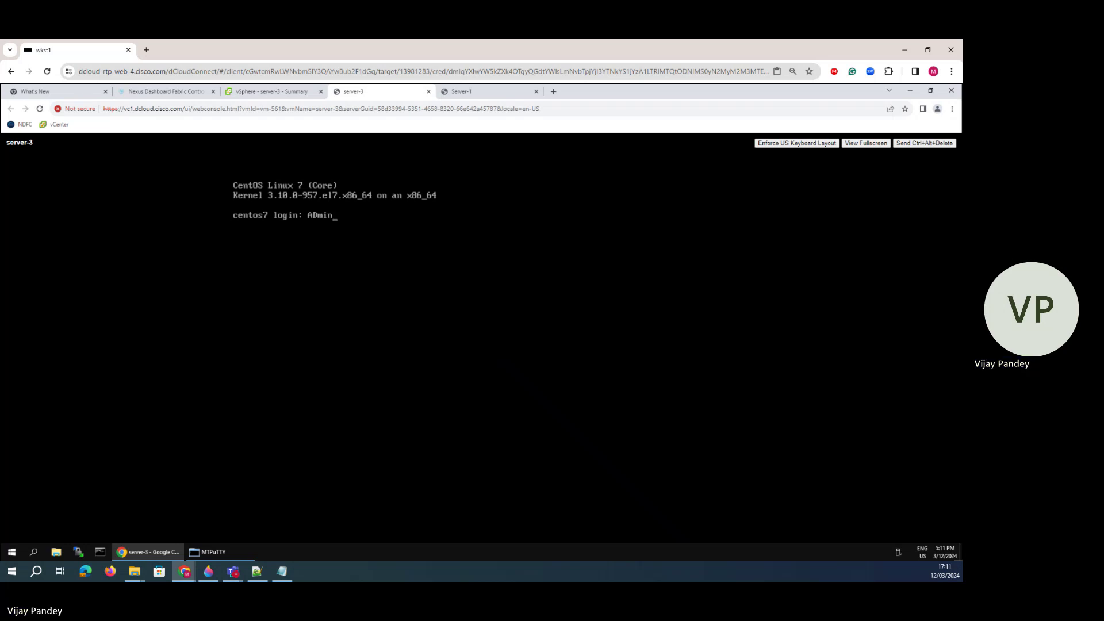
{"action": "key", "text": "Return"}
{"action": "key", "text": "Return"}
{"action": "type", "text": "admin"}
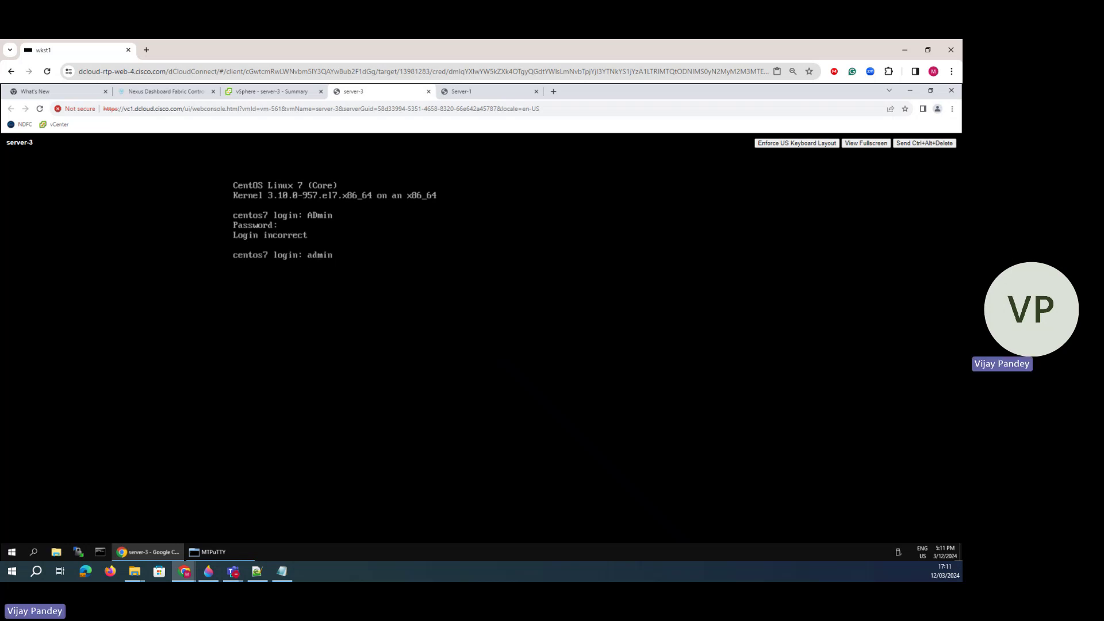
{"action": "key", "text": "Return"}
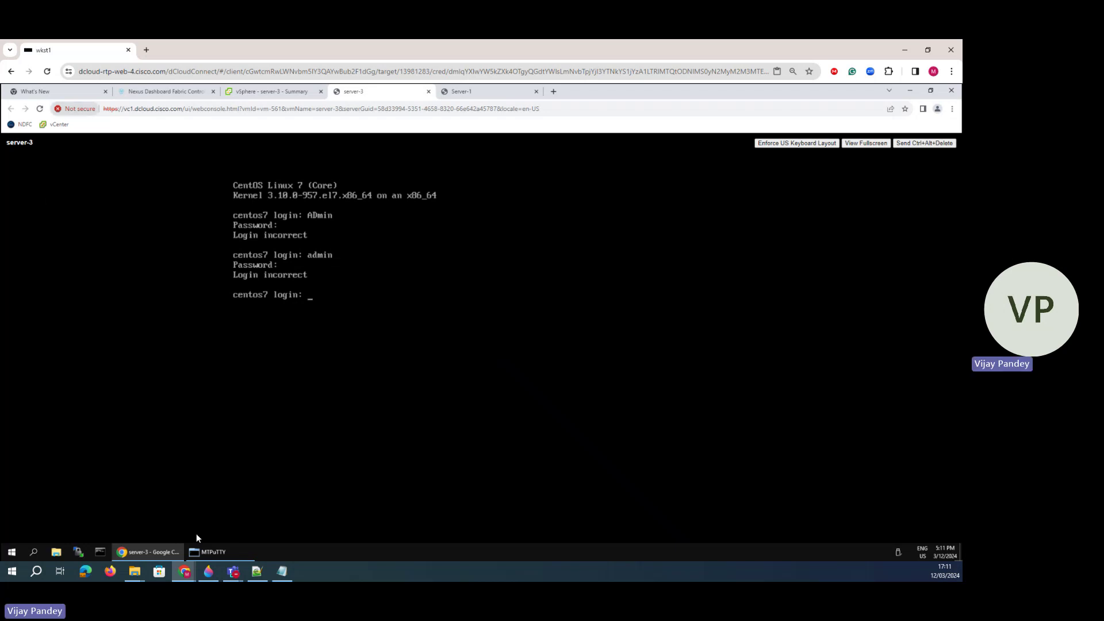
- Return to the vSphere 'server-3 - Summary' browser tab on the remote workstation
{"action": "left_click", "coordinate": [208, 571]}
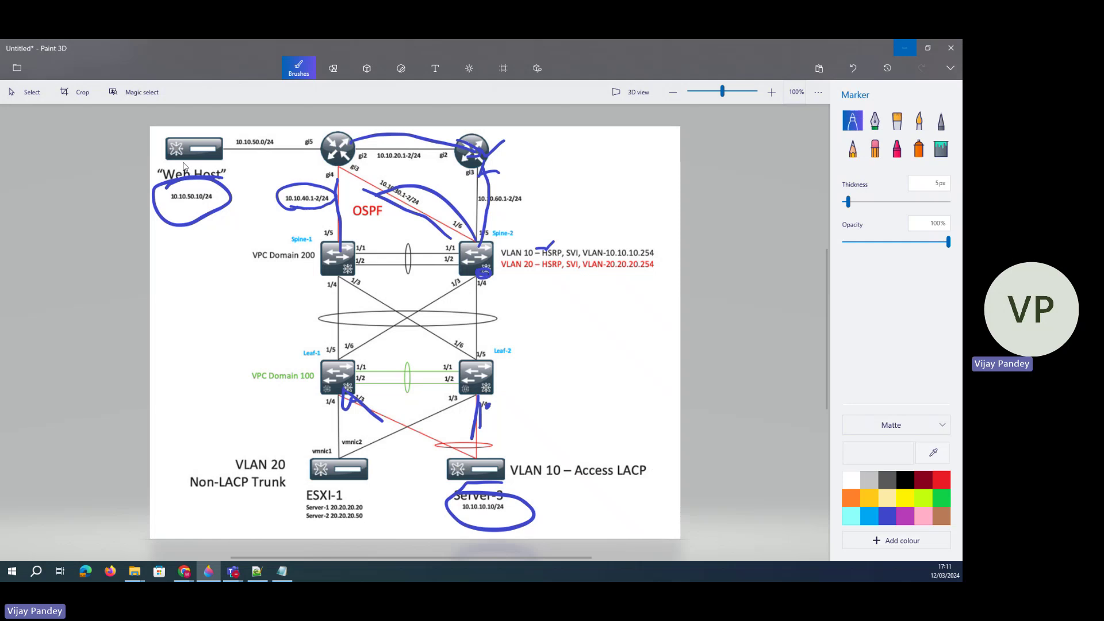
{"action": "mouse_move", "coordinate": [184, 571]}
{"action": "left_click", "coordinate": [380, 529]}
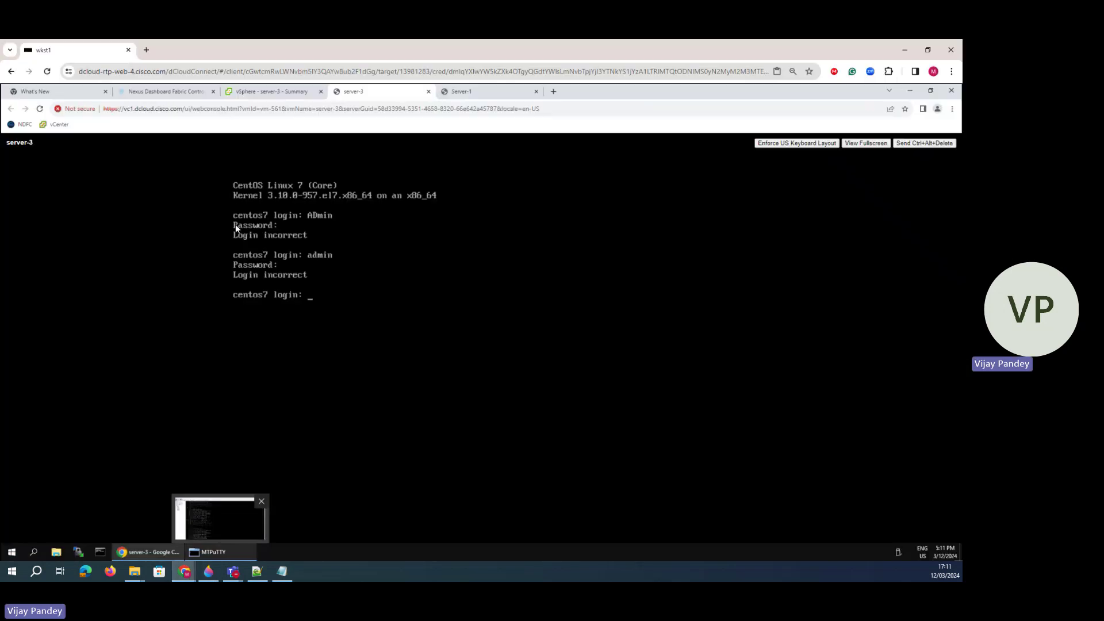
{"action": "left_click", "coordinate": [241, 94]}
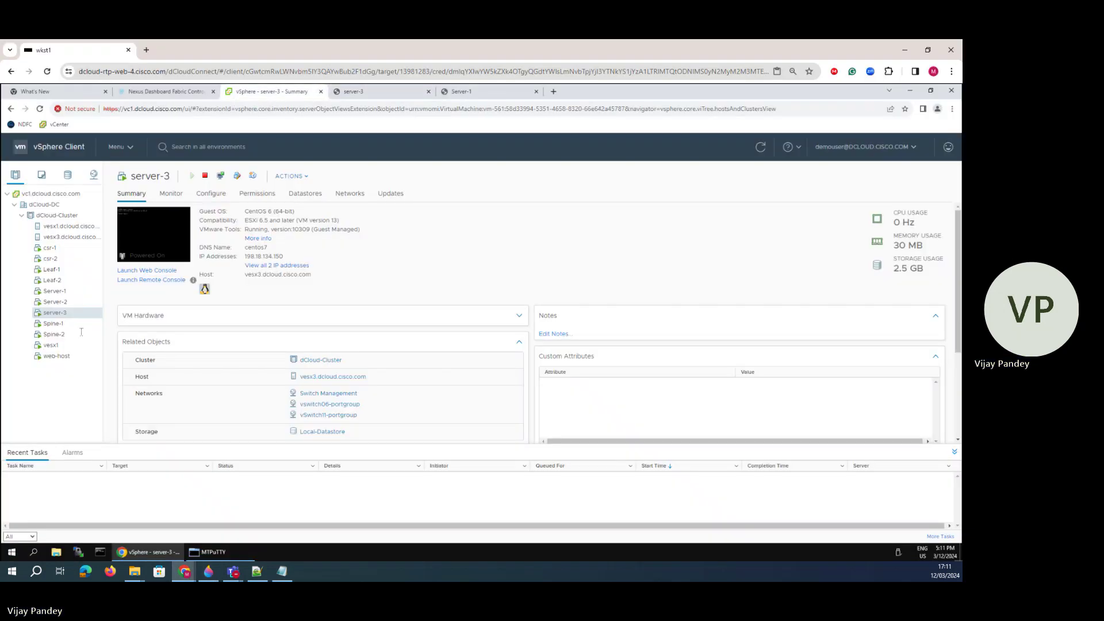
- Open a web console for web-host and ping the VLAN 10 gateway 10.10.10.254
{"action": "left_click", "coordinate": [56, 356]}
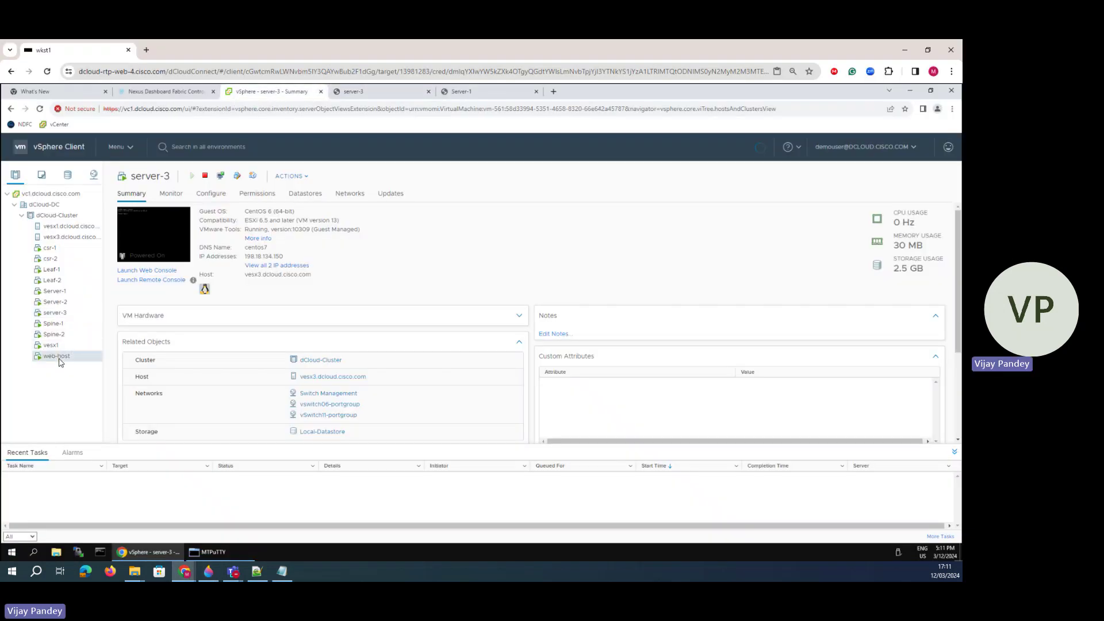
{"action": "left_click", "coordinate": [147, 271]}
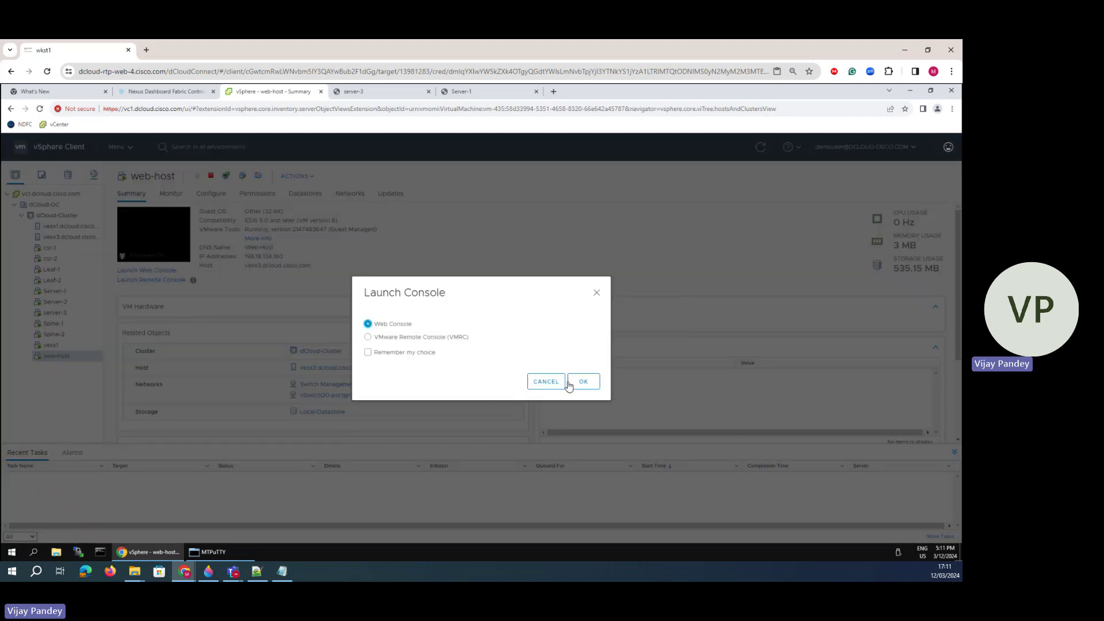
{"action": "left_click", "coordinate": [571, 383]}
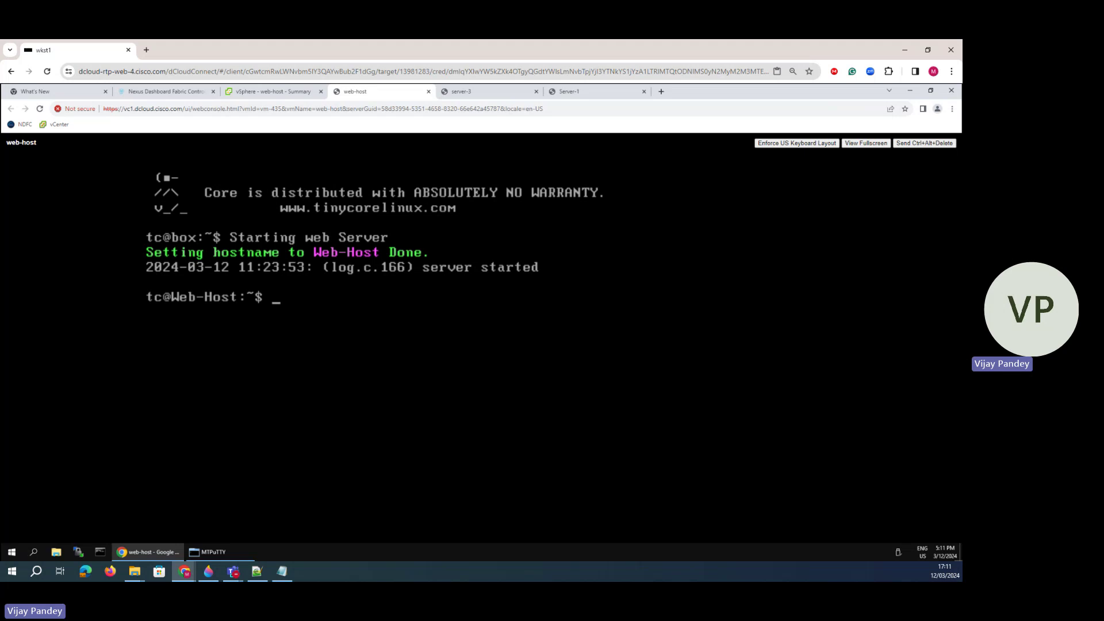
{"action": "type", "text": "ping 10.10.10.254"}
{"action": "key", "text": "Return"}
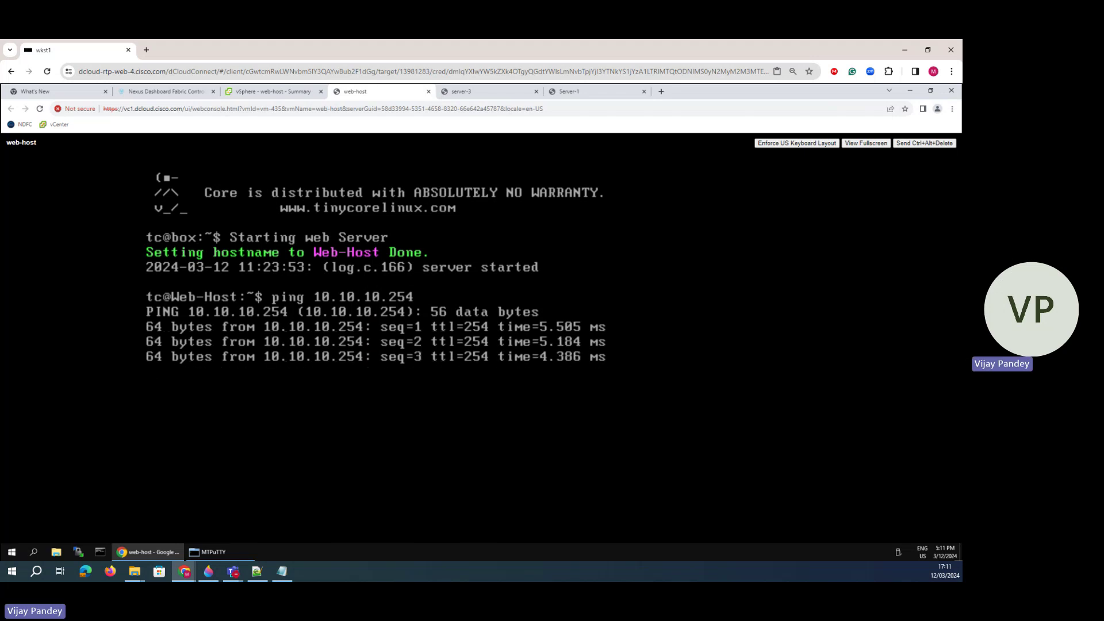
{"action": "key", "text": "ctrl+c"}
- Ping the VLAN 20 gateway 20.20.20.254 from the web-host console
{"action": "key", "text": "Up"}
{"action": "key", "text": "BackSpace"}
{"action": "key", "text": "BackSpace"}
{"action": "key", "text": "BackSpace"}
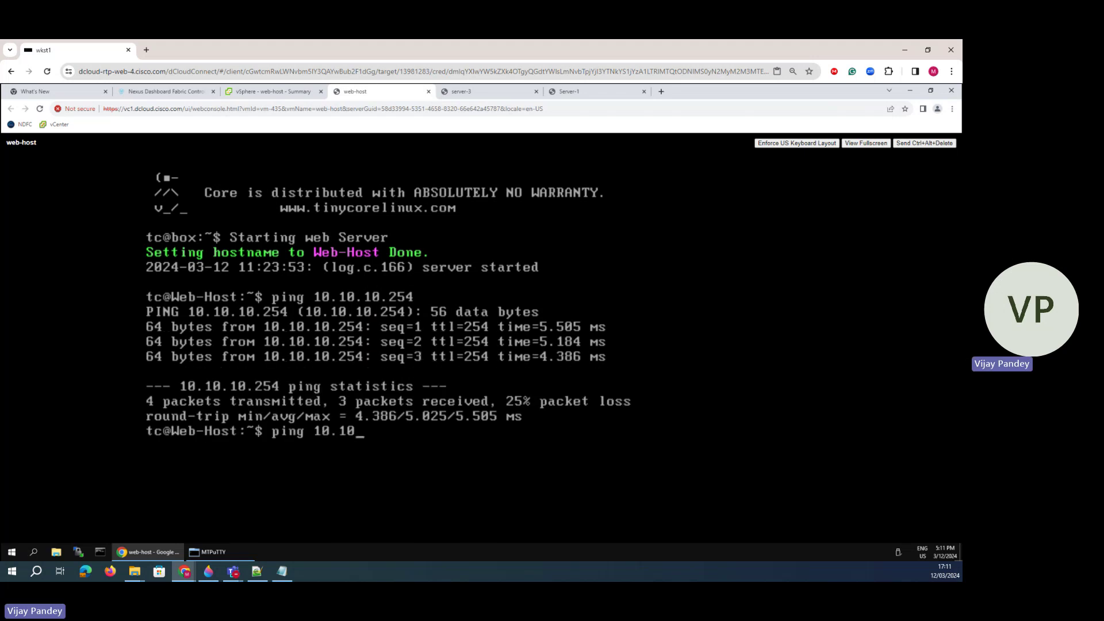
{"action": "key", "text": "BackSpace"}
{"action": "key", "text": "BackSpace"}
{"action": "key", "text": "BackSpace"}
{"action": "type", "text": "20.20.254"}
{"action": "key", "text": "Return"}
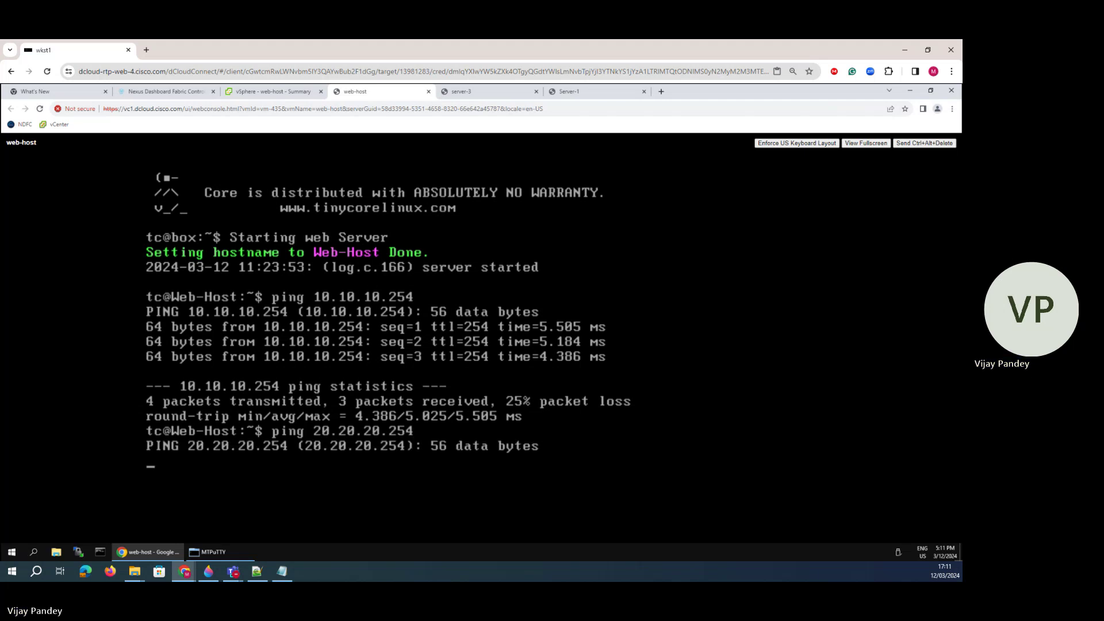
{"action": "key", "text": "ctrl+c"}
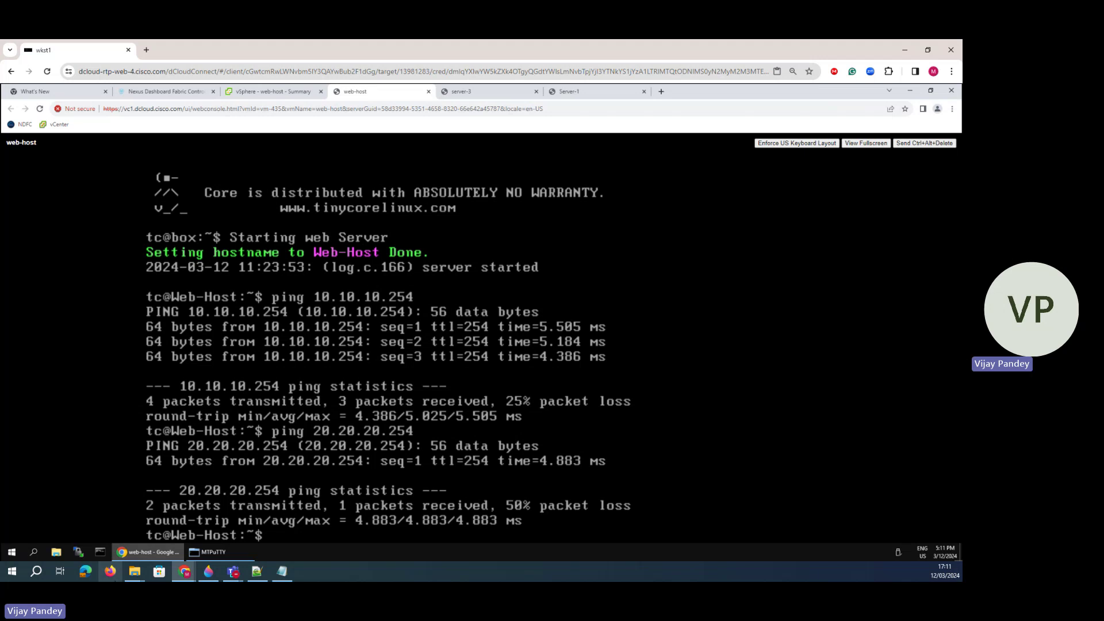
- On the Paint 3D diagram, undo the earlier marker strokes to clear old annotations
{"action": "left_click", "coordinate": [208, 571]}
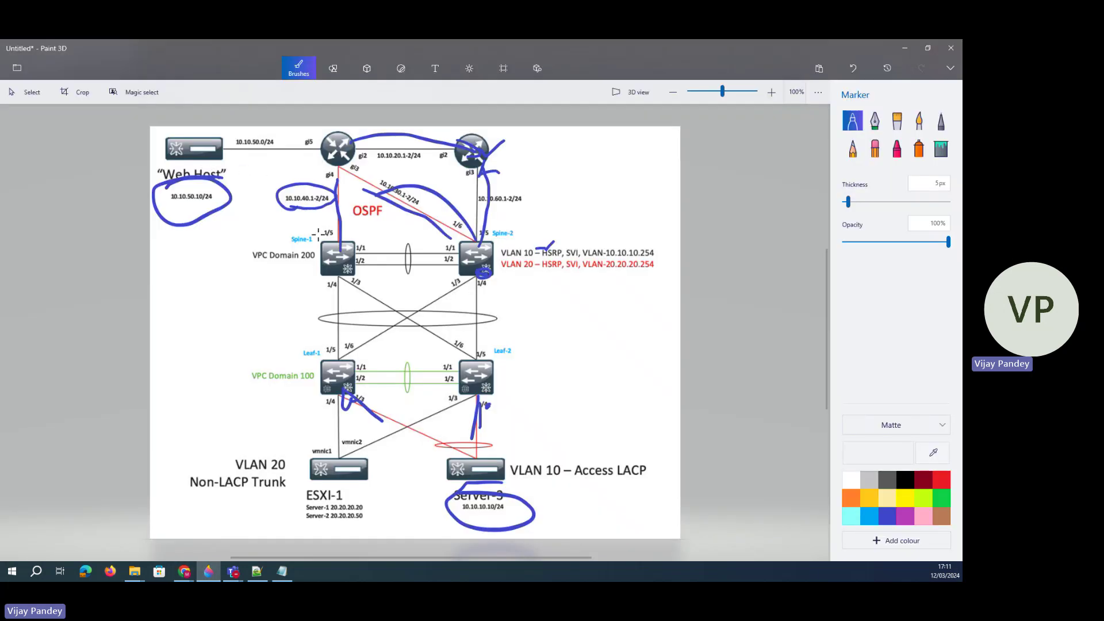
{"action": "mouse_move", "coordinate": [328, 277]}
{"action": "left_mouse_down"}
{"action": "mouse_move", "coordinate": [207, 157]}
{"action": "mouse_move", "coordinate": [454, 258]}
{"action": "left_mouse_up"}
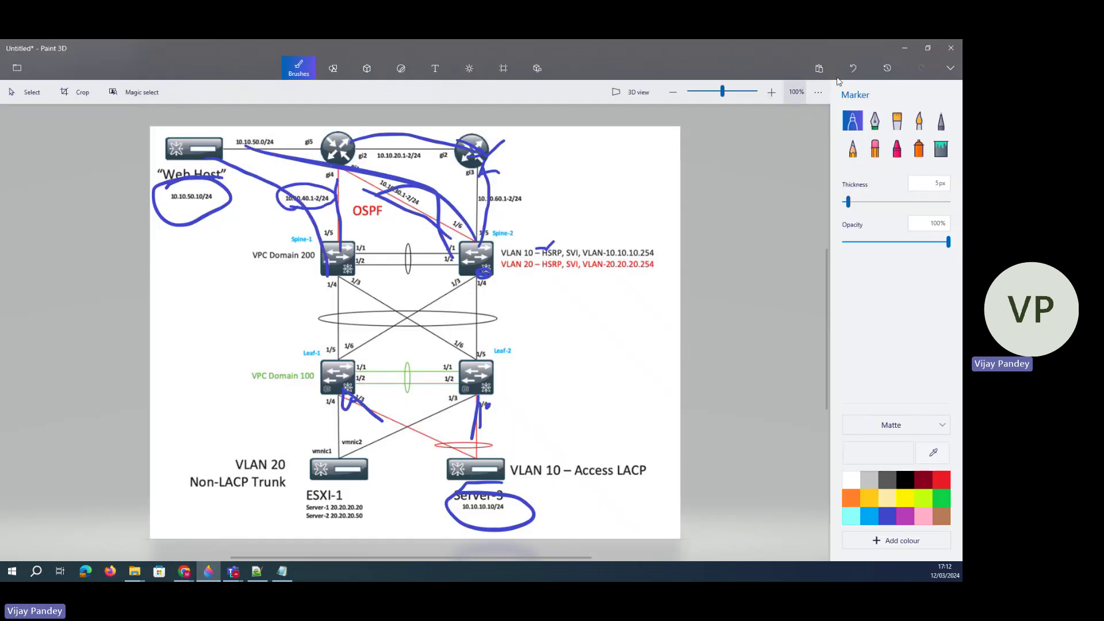
{"action": "left_click", "coordinate": [853, 66]}
{"action": "left_click", "coordinate": [853, 67]}
{"action": "left_click", "coordinate": [853, 67]}
{"action": "left_click", "coordinate": [854, 66]}
{"action": "left_click", "coordinate": [854, 67]}
{"action": "left_click", "coordinate": [854, 67]}
{"action": "left_click", "coordinate": [853, 67]}
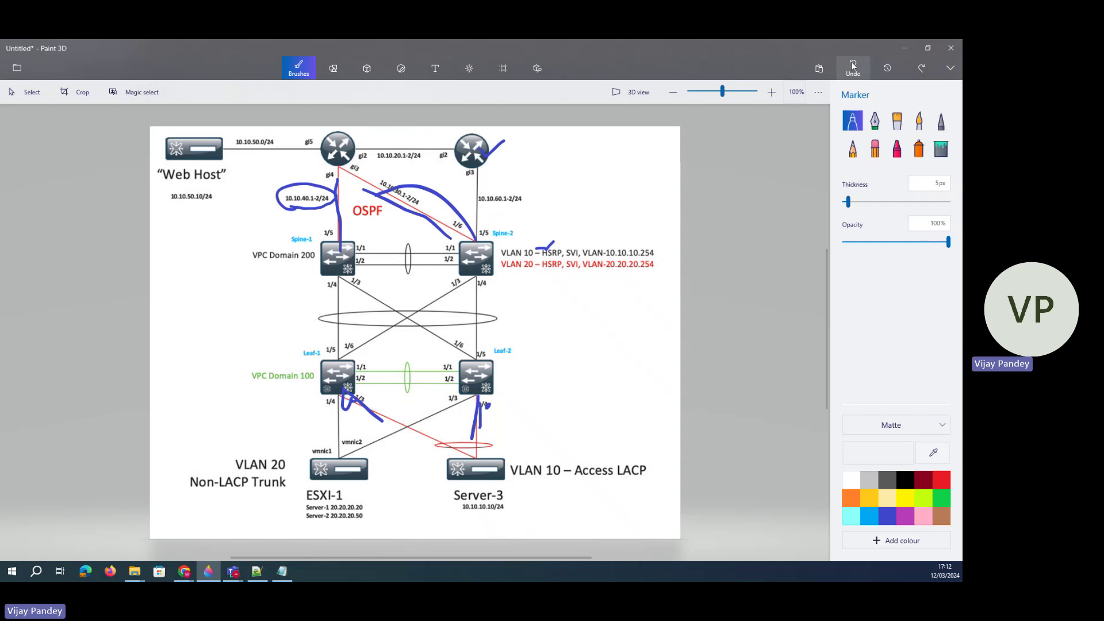
{"action": "left_click", "coordinate": [853, 67]}
{"action": "left_click", "coordinate": [854, 67]}
{"action": "left_click", "coordinate": [854, 66]}
{"action": "left_click", "coordinate": [853, 67]}
{"action": "left_click", "coordinate": [853, 67]}
{"action": "left_click", "coordinate": [853, 67]}
{"action": "left_click", "coordinate": [853, 67]}
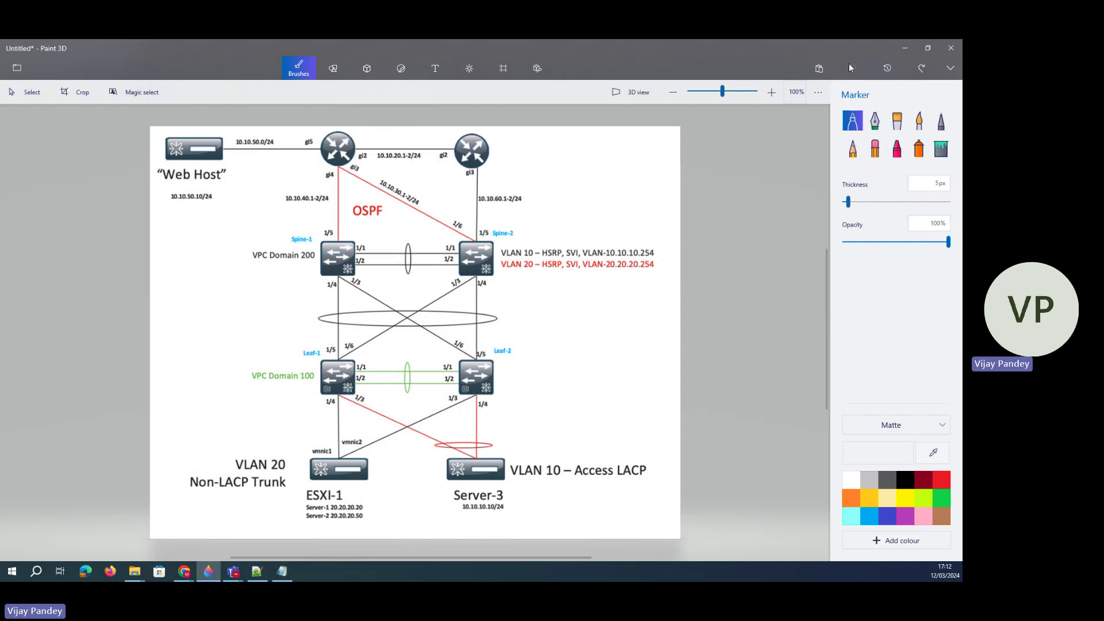
- Circle Web Host and Server-3 in blue and draw the path line between them
{"action": "mouse_move", "coordinate": [205, 186]}
{"action": "left_mouse_down"}
{"action": "mouse_move", "coordinate": [150, 156]}
{"action": "mouse_move", "coordinate": [189, 178]}
{"action": "left_mouse_up"}
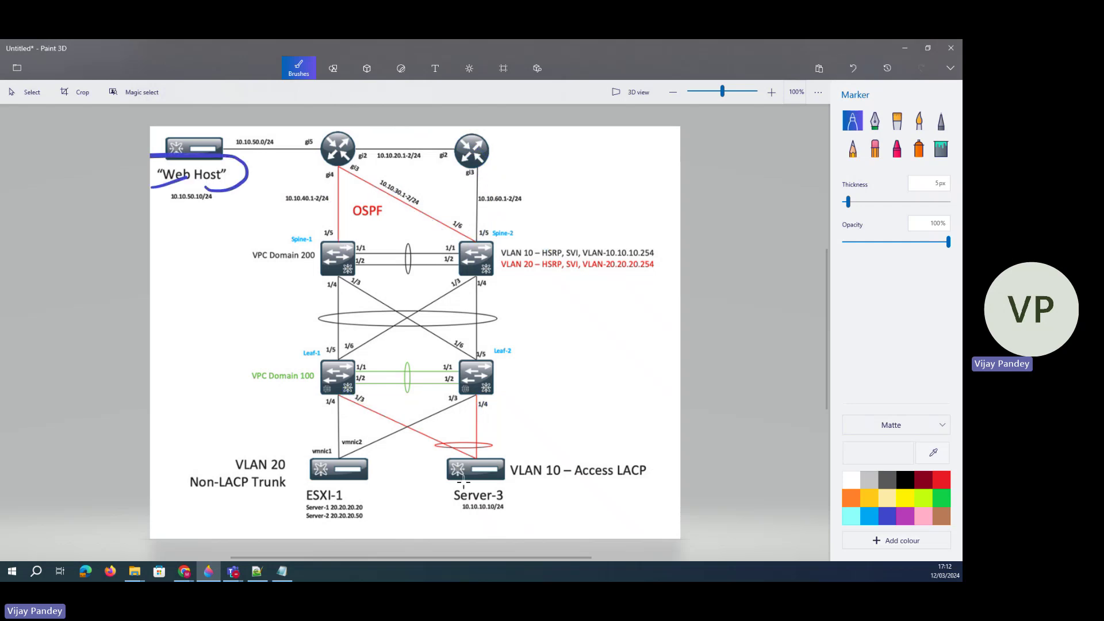
{"action": "left_click_drag", "start_coordinate": [468, 456], "coordinate": [488, 454]}
{"action": "mouse_move", "coordinate": [523, 503]}
{"action": "left_mouse_down"}
{"action": "mouse_move", "coordinate": [446, 506]}
{"action": "mouse_move", "coordinate": [506, 513]}
{"action": "left_mouse_up"}
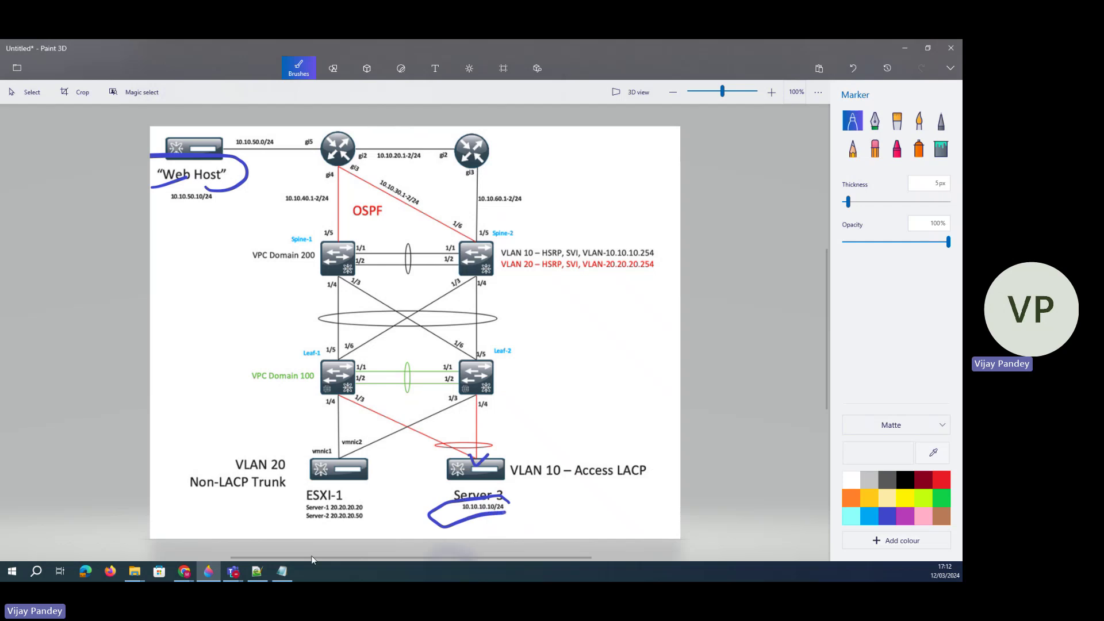
{"action": "mouse_move", "coordinate": [204, 172]}
{"action": "left_mouse_down"}
{"action": "mouse_move", "coordinate": [327, 214]}
{"action": "mouse_move", "coordinate": [461, 414]}
{"action": "mouse_move", "coordinate": [462, 477]}
{"action": "left_mouse_up"}
{"action": "left_click", "coordinate": [232, 571]}
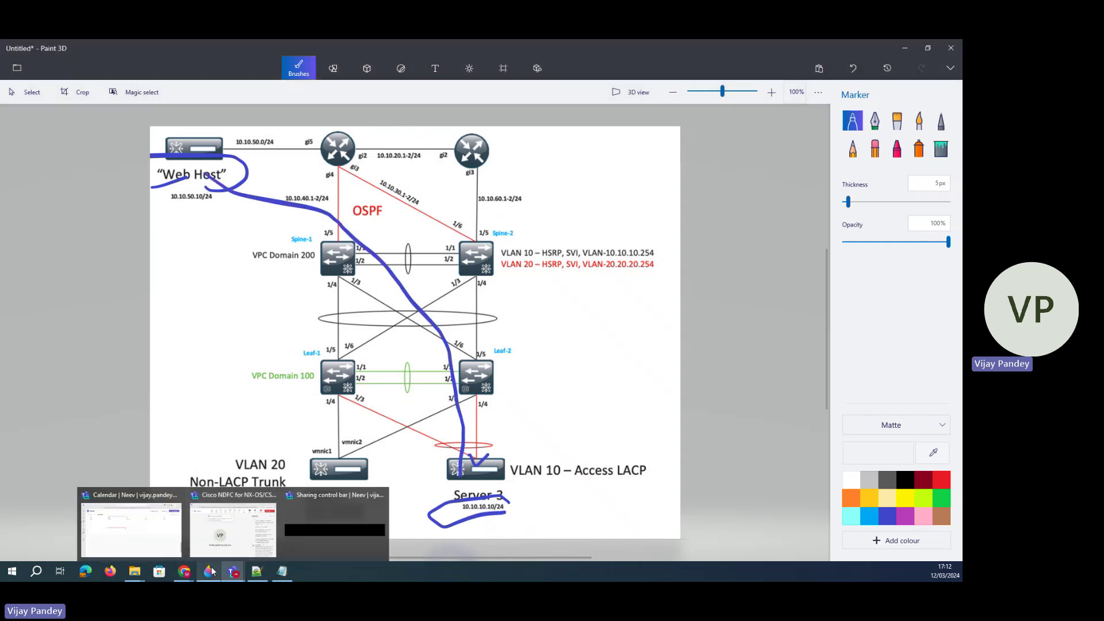
- In the web-host console, edit the last ping to target server-3 at 10.10.10.10 and run it
{"action": "mouse_move", "coordinate": [187, 572]}
{"action": "left_click", "coordinate": [222, 526]}
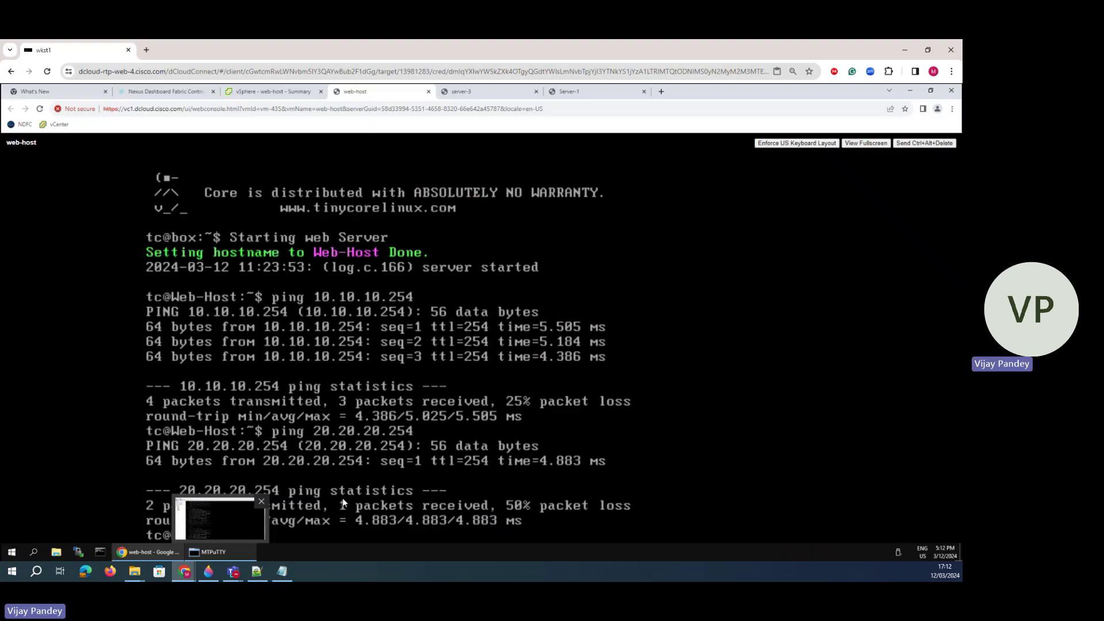
{"action": "key", "text": "Up"}
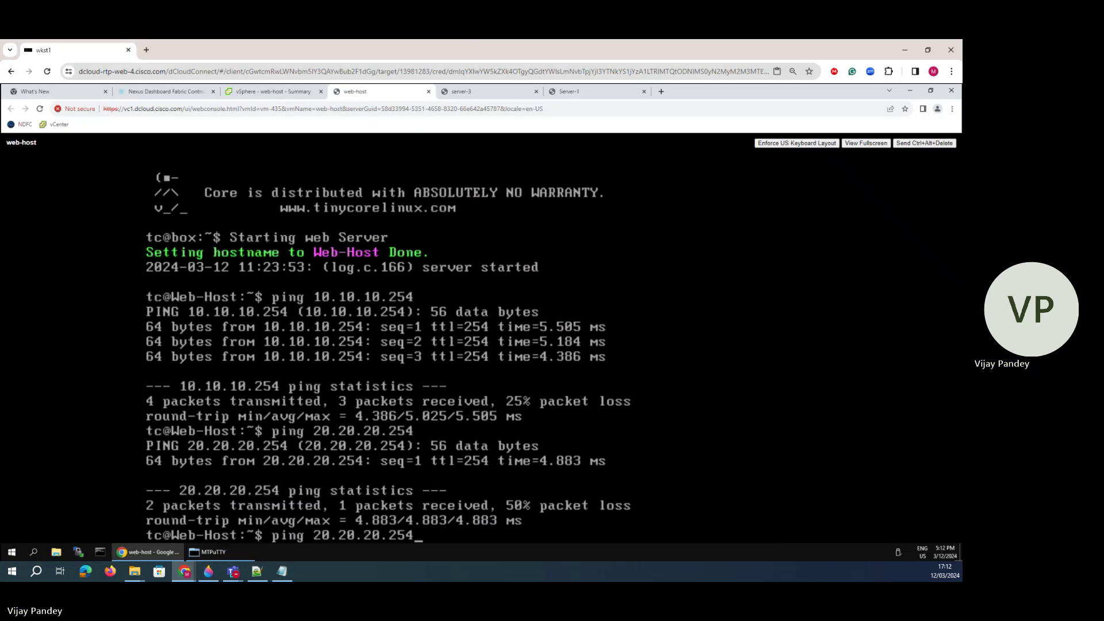
{"action": "key", "text": "BackSpace"}
{"action": "key", "text": "BackSpace"}
{"action": "key", "text": "BackSpace"}
{"action": "key", "text": "BackSpace"}
{"action": "key", "text": "BackSpace"}
{"action": "key", "text": "BackSpace"}
{"action": "key", "text": "BackSpace"}
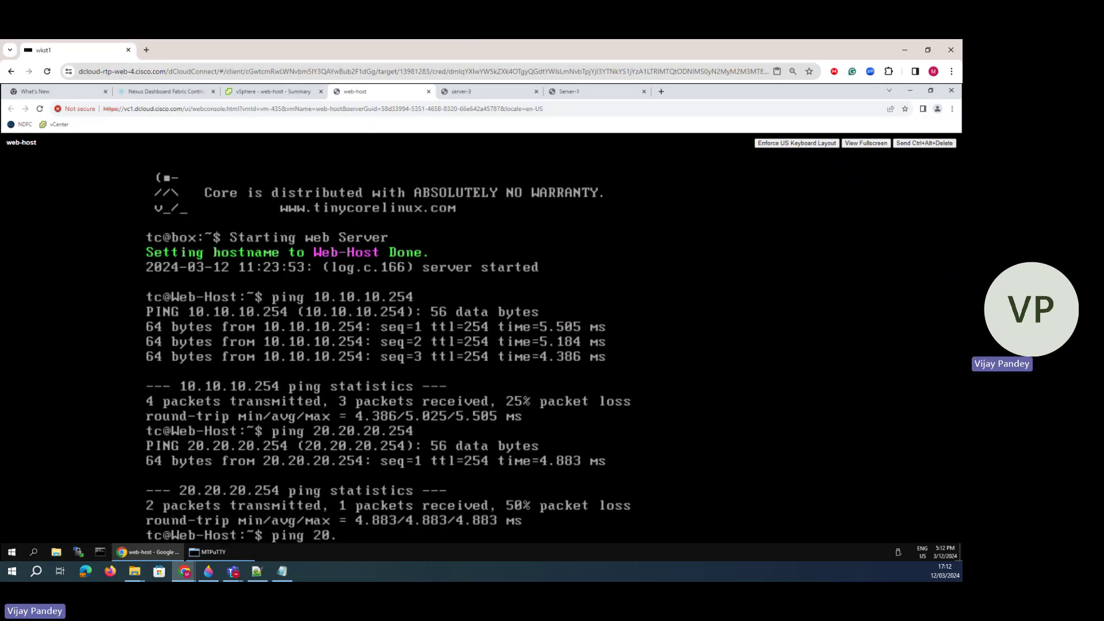
{"action": "type", "text": "1"}
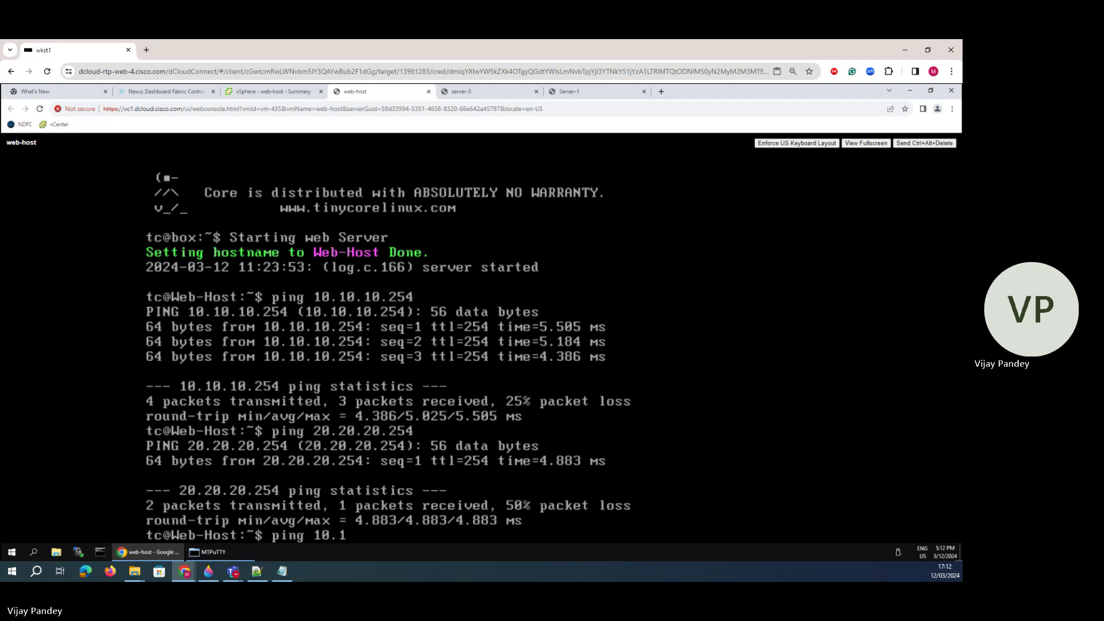
{"action": "type", "text": "0.10.10.10"}
{"action": "key", "text": "Return"}
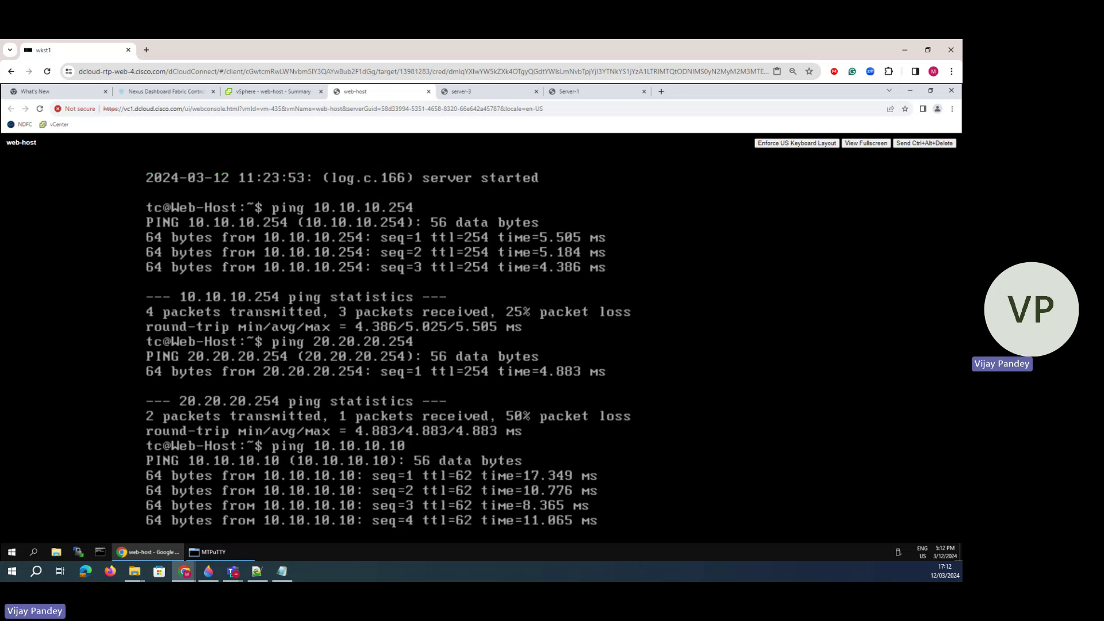
- Clear the old blue path marks and draw a bracket joining Spine-1 and Leaf-1 with a label
{"action": "left_click", "coordinate": [209, 571]}
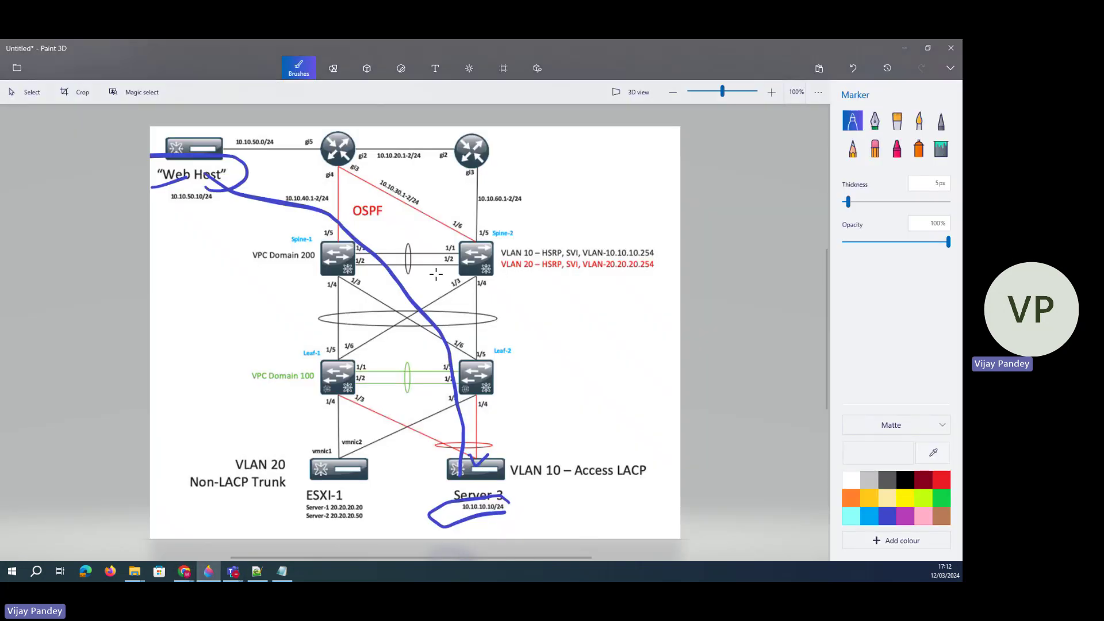
{"action": "left_click", "coordinate": [853, 68]}
{"action": "left_click", "coordinate": [852, 67]}
{"action": "left_click", "coordinate": [852, 68]}
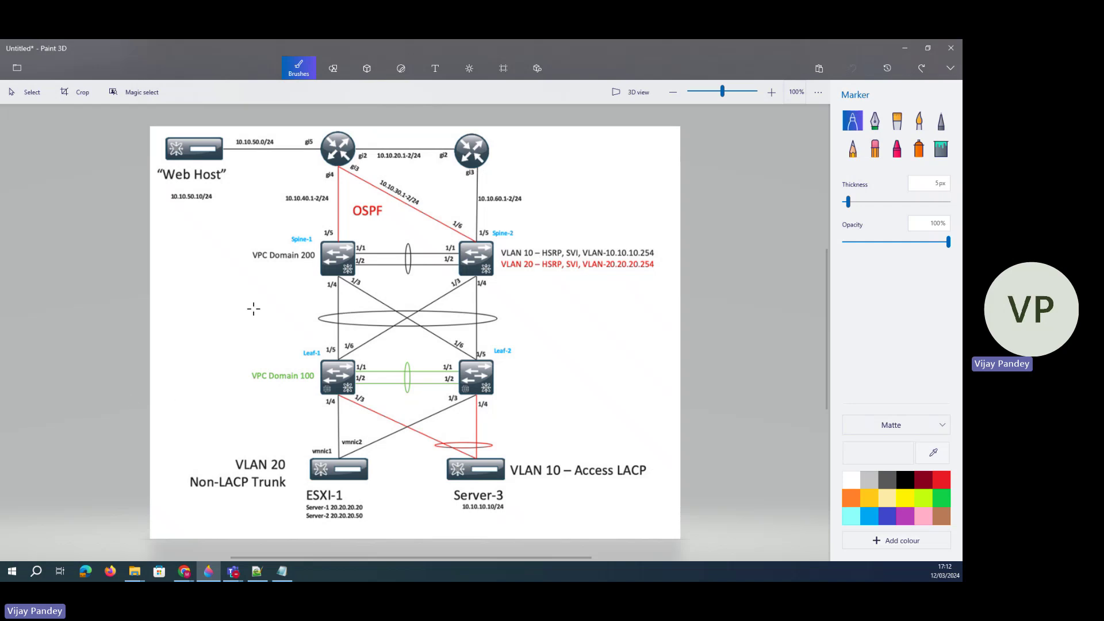
{"action": "mouse_move", "coordinate": [302, 272]}
{"action": "left_mouse_down"}
{"action": "mouse_move", "coordinate": [214, 300]}
{"action": "mouse_move", "coordinate": [319, 379]}
{"action": "left_mouse_up"}
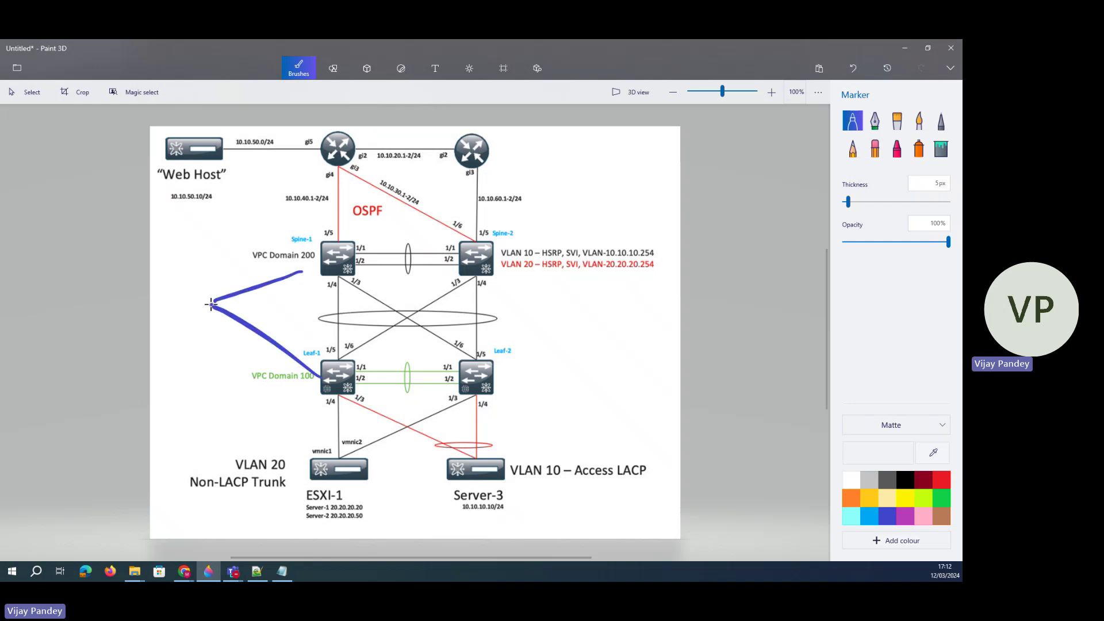
{"action": "mouse_move", "coordinate": [159, 319]}
{"action": "left_mouse_down"}
{"action": "mouse_move", "coordinate": [175, 344]}
{"action": "mouse_move", "coordinate": [185, 321]}
{"action": "left_mouse_up"}
{"action": "left_click_drag", "start_coordinate": [191, 317], "coordinate": [201, 311]}
- Sketch a VXLAN label, leaf-spine links and lines from the spines toward the diagram's right
{"action": "left_click_drag", "start_coordinate": [340, 323], "coordinate": [439, 309]}
{"action": "mouse_move", "coordinate": [337, 361]}
{"action": "left_mouse_down"}
{"action": "mouse_move", "coordinate": [338, 314]}
{"action": "mouse_move", "coordinate": [397, 319]}
{"action": "mouse_move", "coordinate": [467, 357]}
{"action": "mouse_move", "coordinate": [476, 277]}
{"action": "mouse_move", "coordinate": [340, 363]}
{"action": "left_mouse_up"}
{"action": "mouse_move", "coordinate": [343, 242]}
{"action": "left_mouse_down"}
{"action": "mouse_move", "coordinate": [441, 195]}
{"action": "mouse_move", "coordinate": [672, 233]}
{"action": "left_mouse_up"}
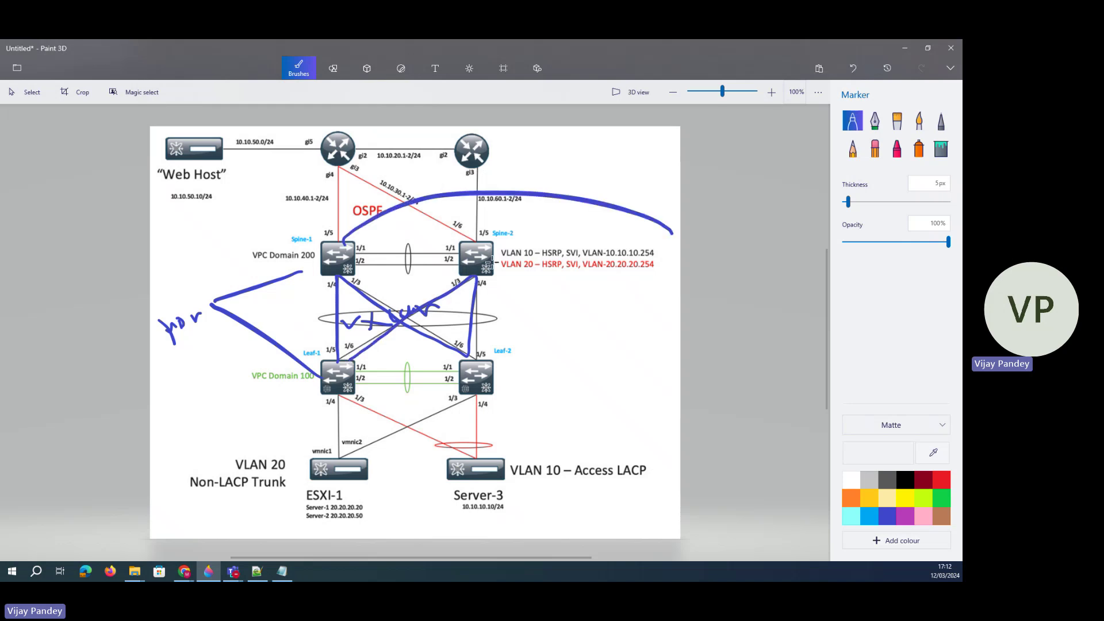
{"action": "left_click_drag", "start_coordinate": [466, 255], "coordinate": [680, 252]}
{"action": "mouse_move", "coordinate": [629, 212]}
{"action": "left_mouse_down"}
{"action": "mouse_move", "coordinate": [645, 399]}
{"action": "mouse_move", "coordinate": [681, 217]}
{"action": "left_mouse_up"}
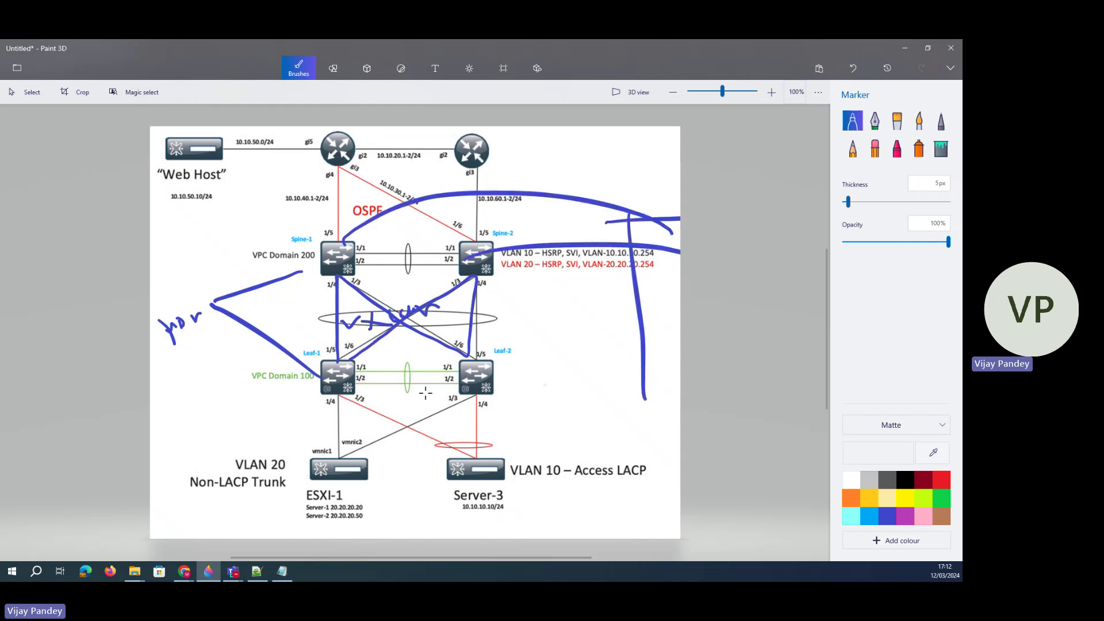
{"action": "mouse_move", "coordinate": [199, 343]}
{"action": "left_mouse_down"}
{"action": "mouse_move", "coordinate": [177, 362]}
{"action": "mouse_move", "coordinate": [228, 342]}
{"action": "left_mouse_up"}
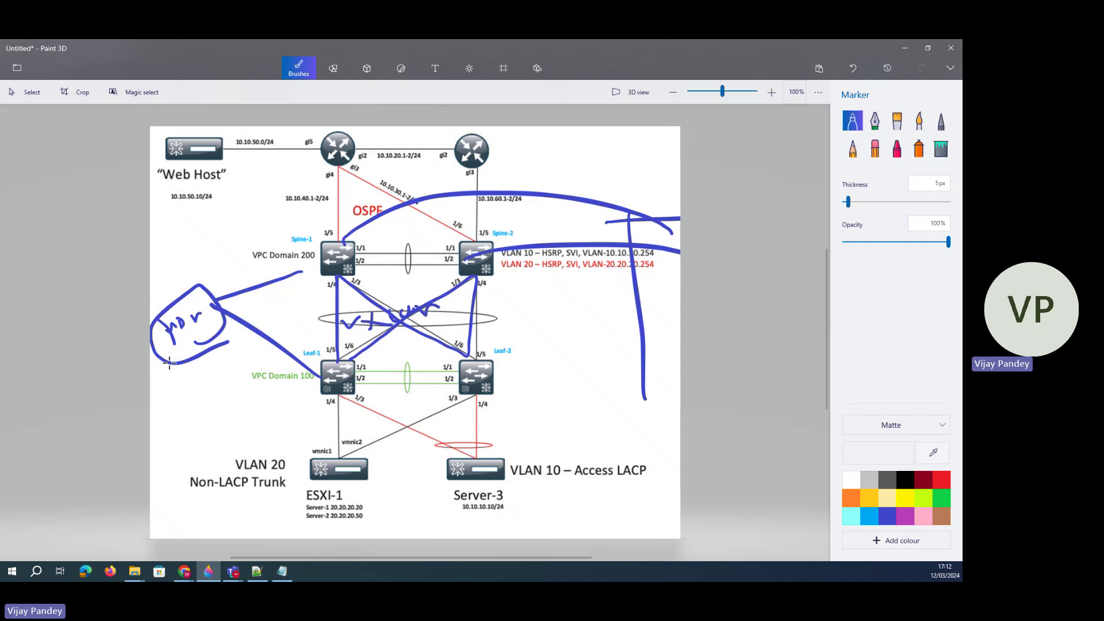
- Undo the latest marker strokes, leaving the Spine-1/Leaf-1 bracket and a partial 'vxl' label
{"action": "left_click", "coordinate": [854, 69]}
{"action": "left_click", "coordinate": [853, 69]}
{"action": "left_click", "coordinate": [854, 69]}
{"action": "left_click", "coordinate": [853, 69]}
{"action": "left_click", "coordinate": [853, 70]}
{"action": "left_click", "coordinate": [853, 69]}
{"action": "left_click", "coordinate": [853, 69]}
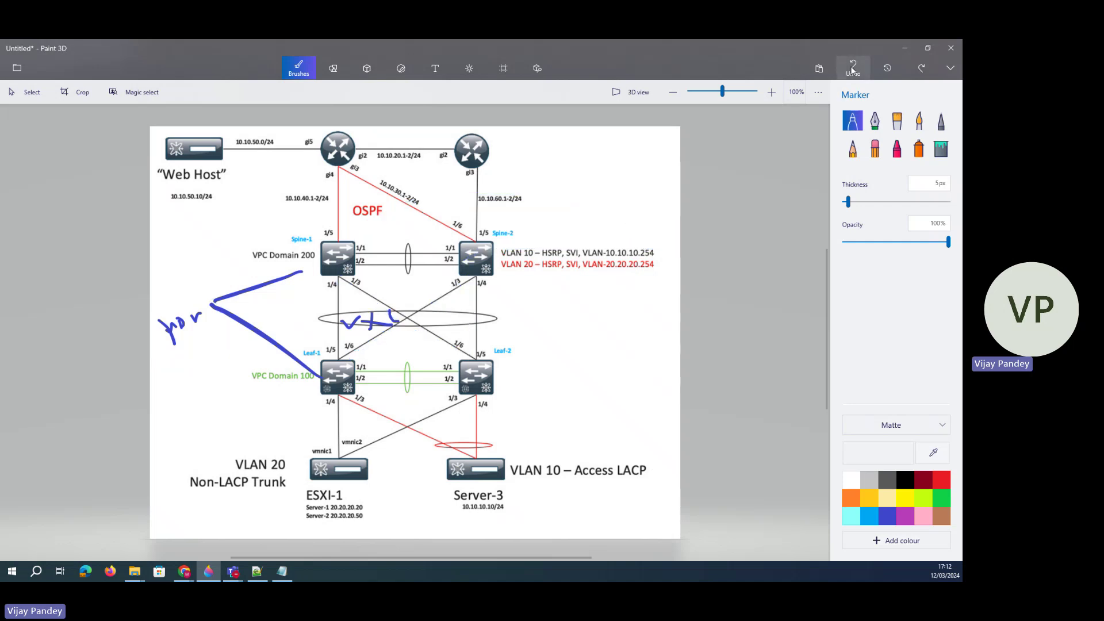
{"action": "left_click", "coordinate": [854, 69]}
{"action": "left_click", "coordinate": [853, 69]}
{"action": "left_click", "coordinate": [854, 69]}
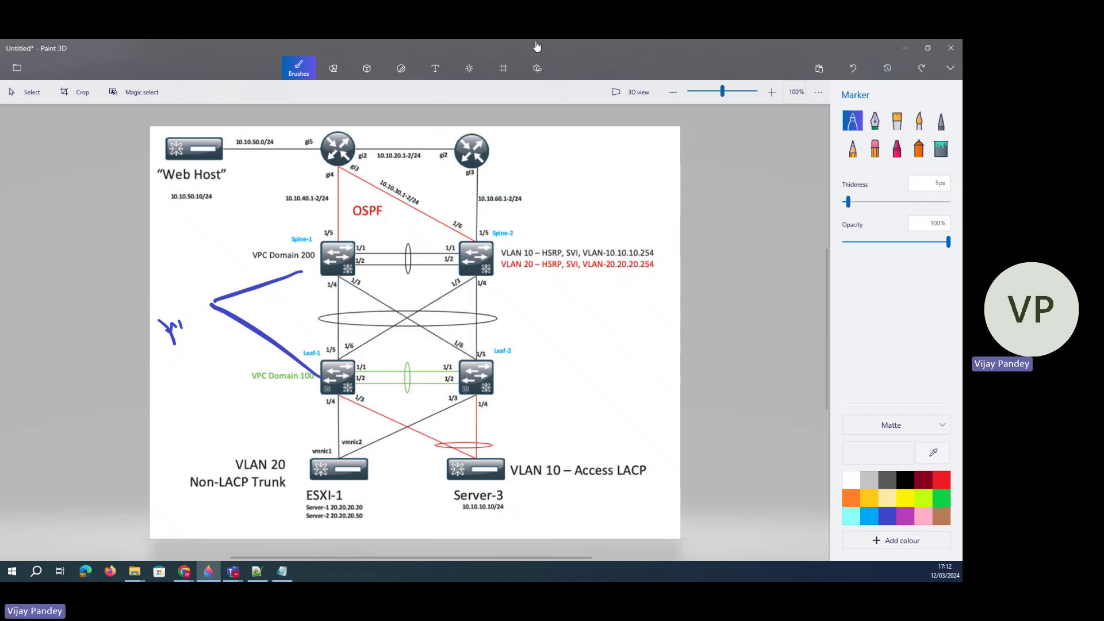